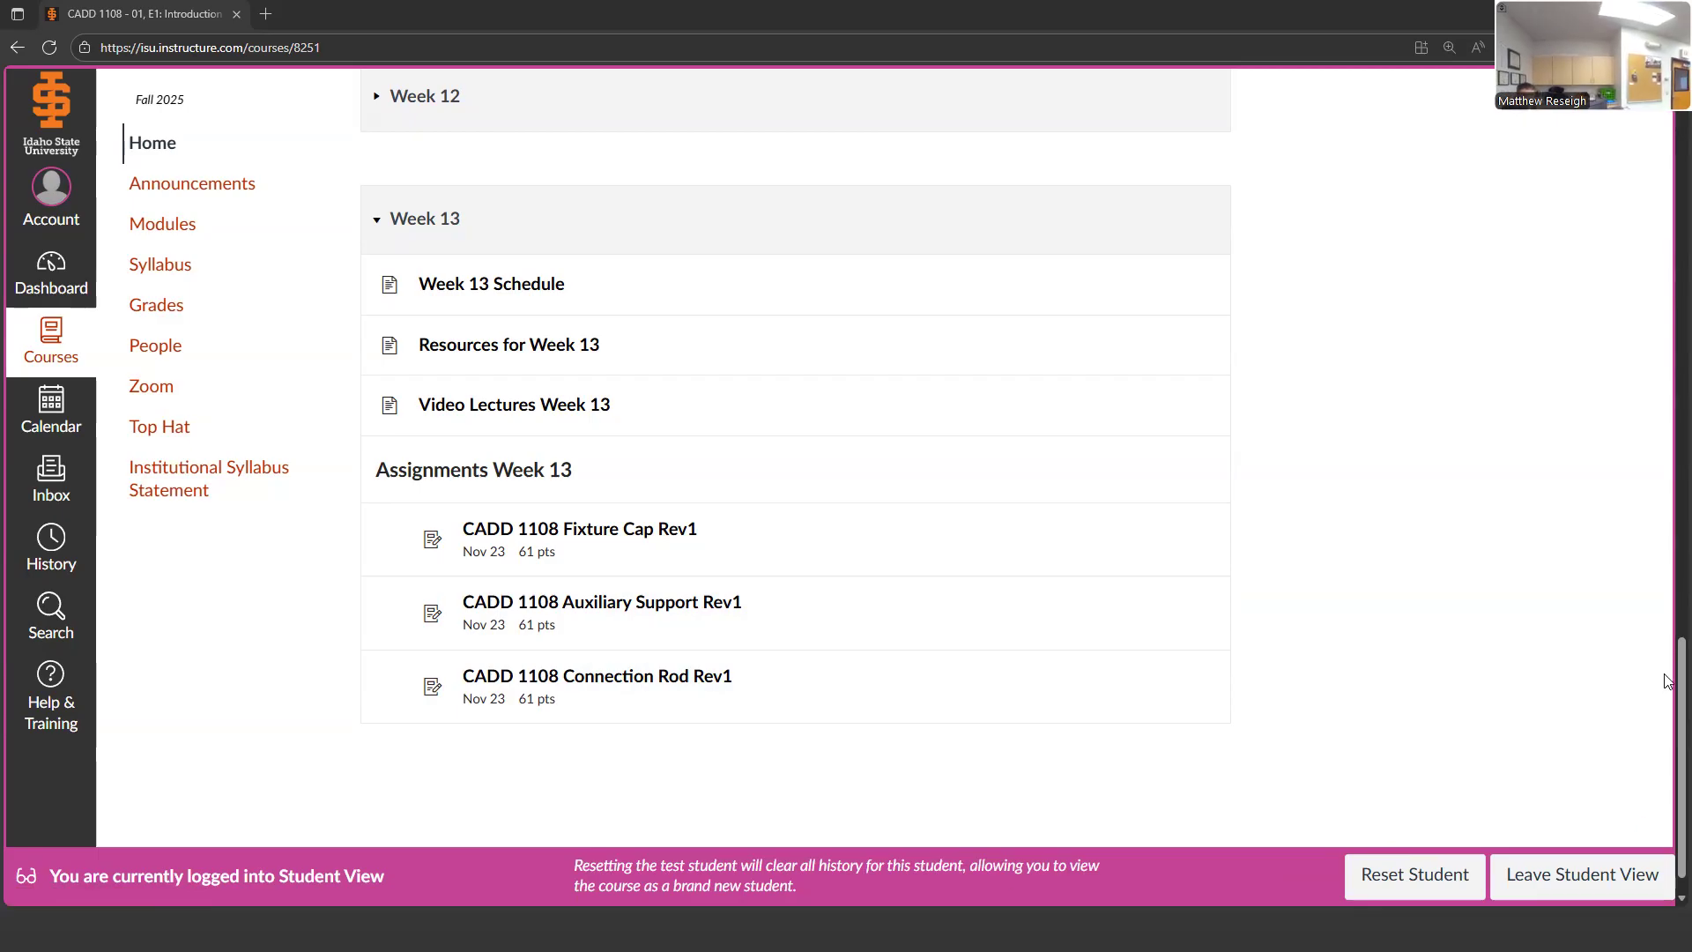
Step: Open the Week 13 assignment CADD 1108 Auxiliary Support Rev1 and view the CADD1108-AuxiliarySupport-Iso drawing PDF at full size
{"action": "scroll", "coordinate": [1667, 691], "scroll_direction": "down", "scroll_amount": 1}
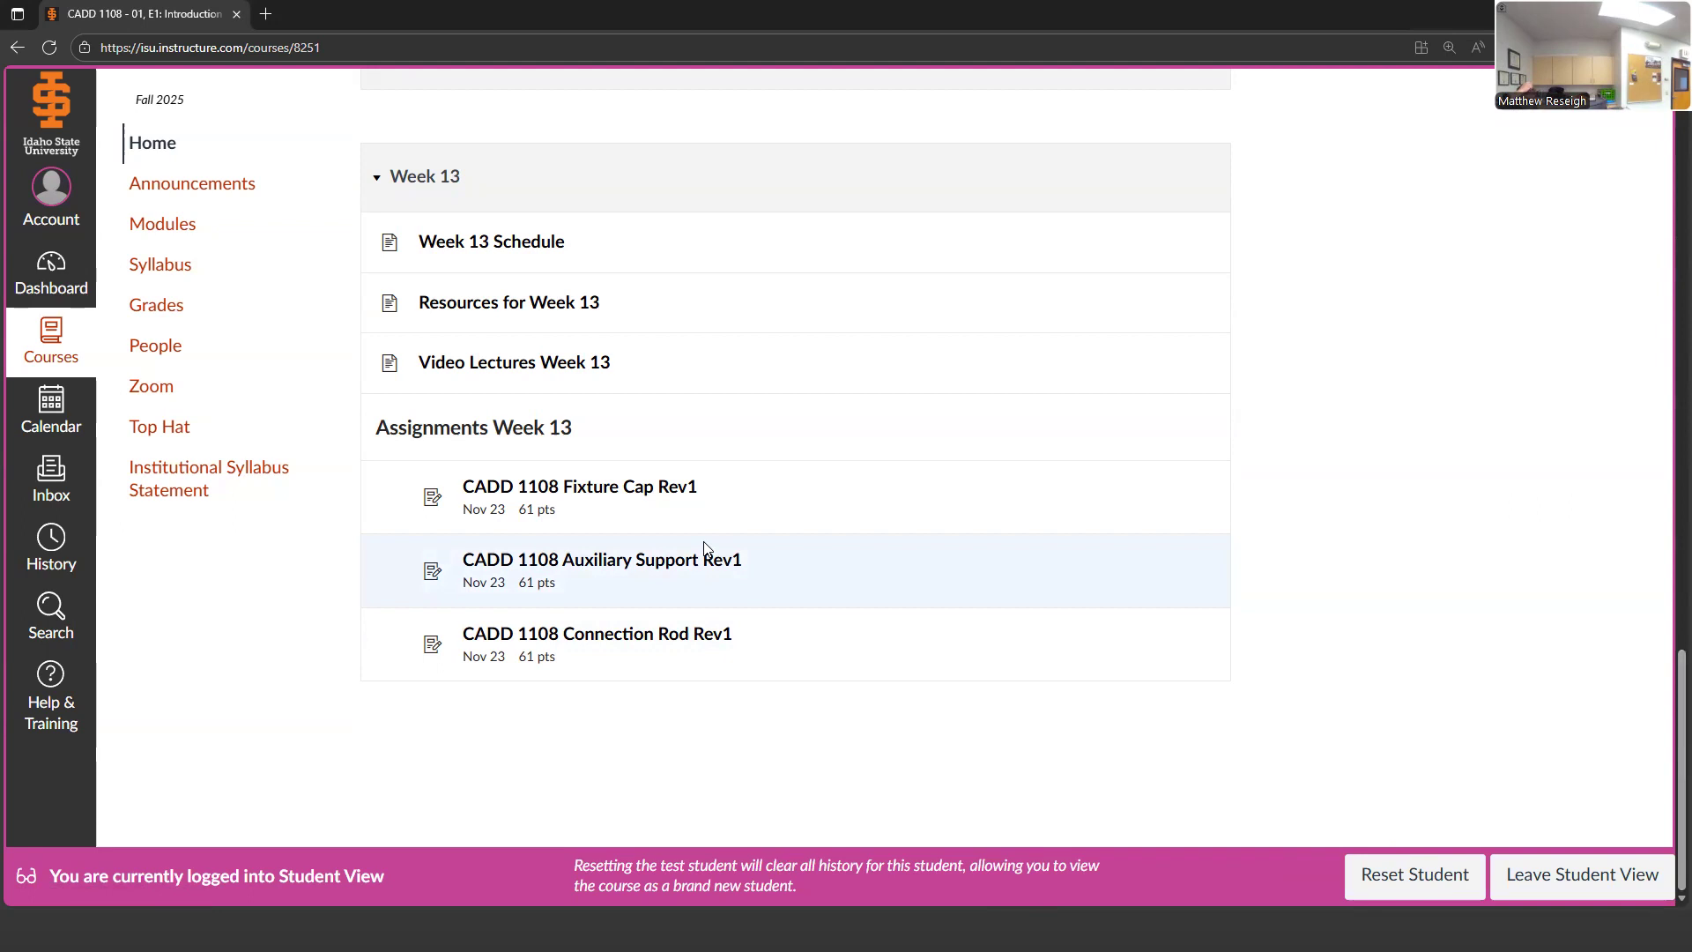
{"action": "left_click", "coordinate": [652, 568]}
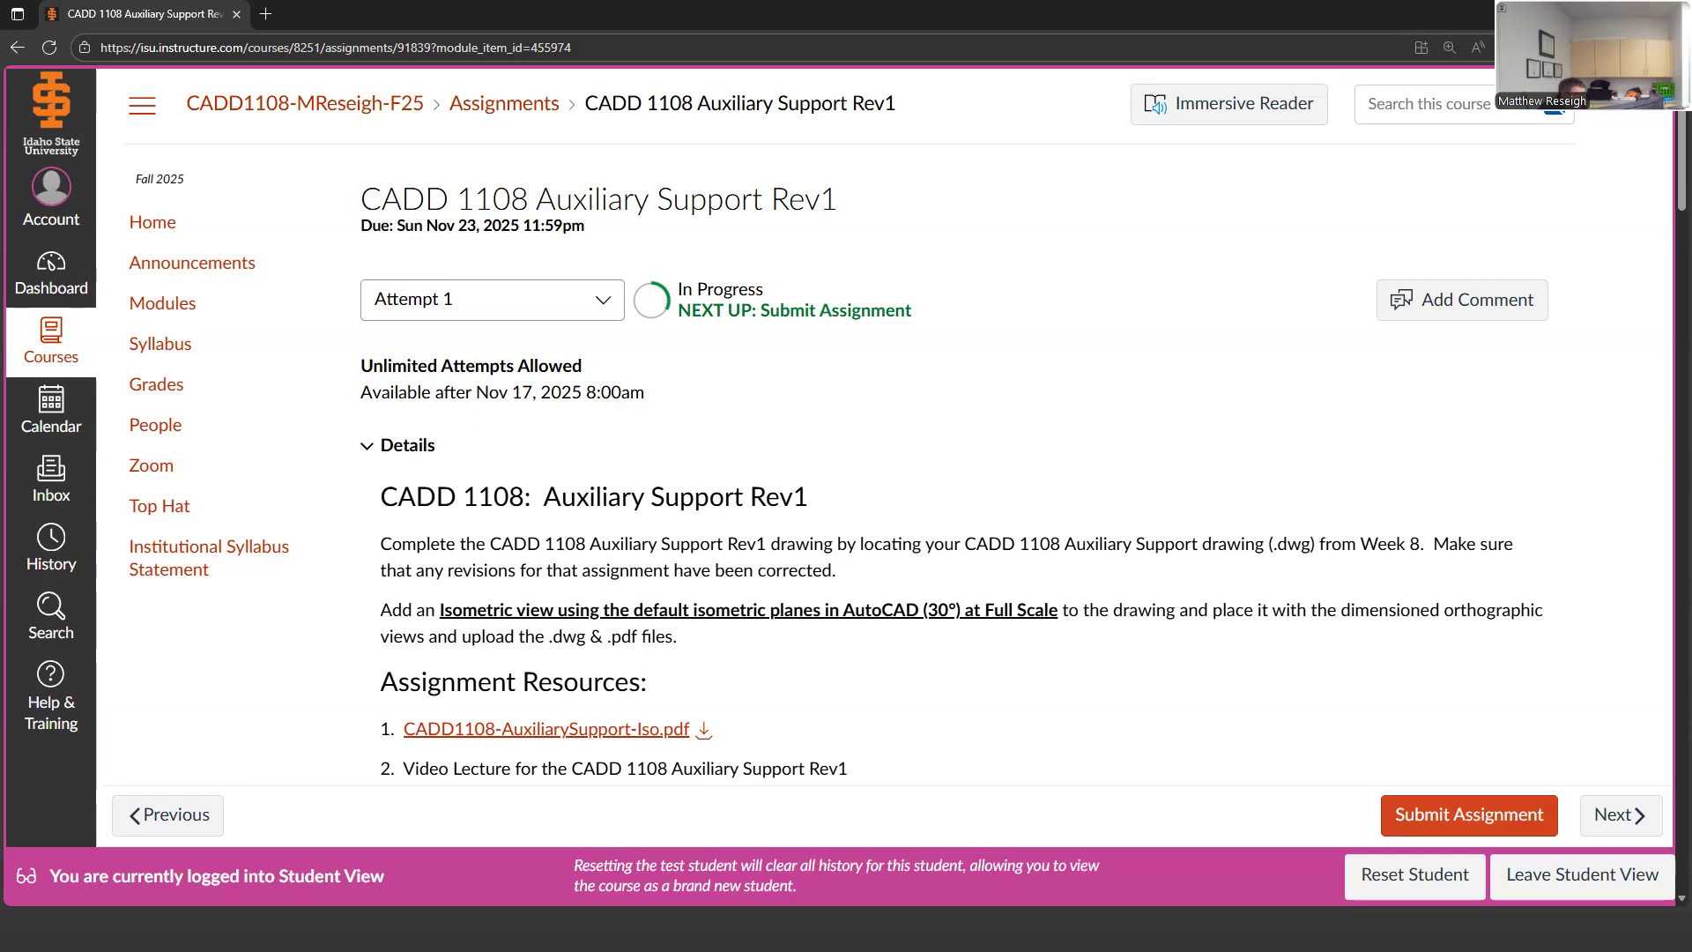
{"action": "key", "text": "alt+Tab"}
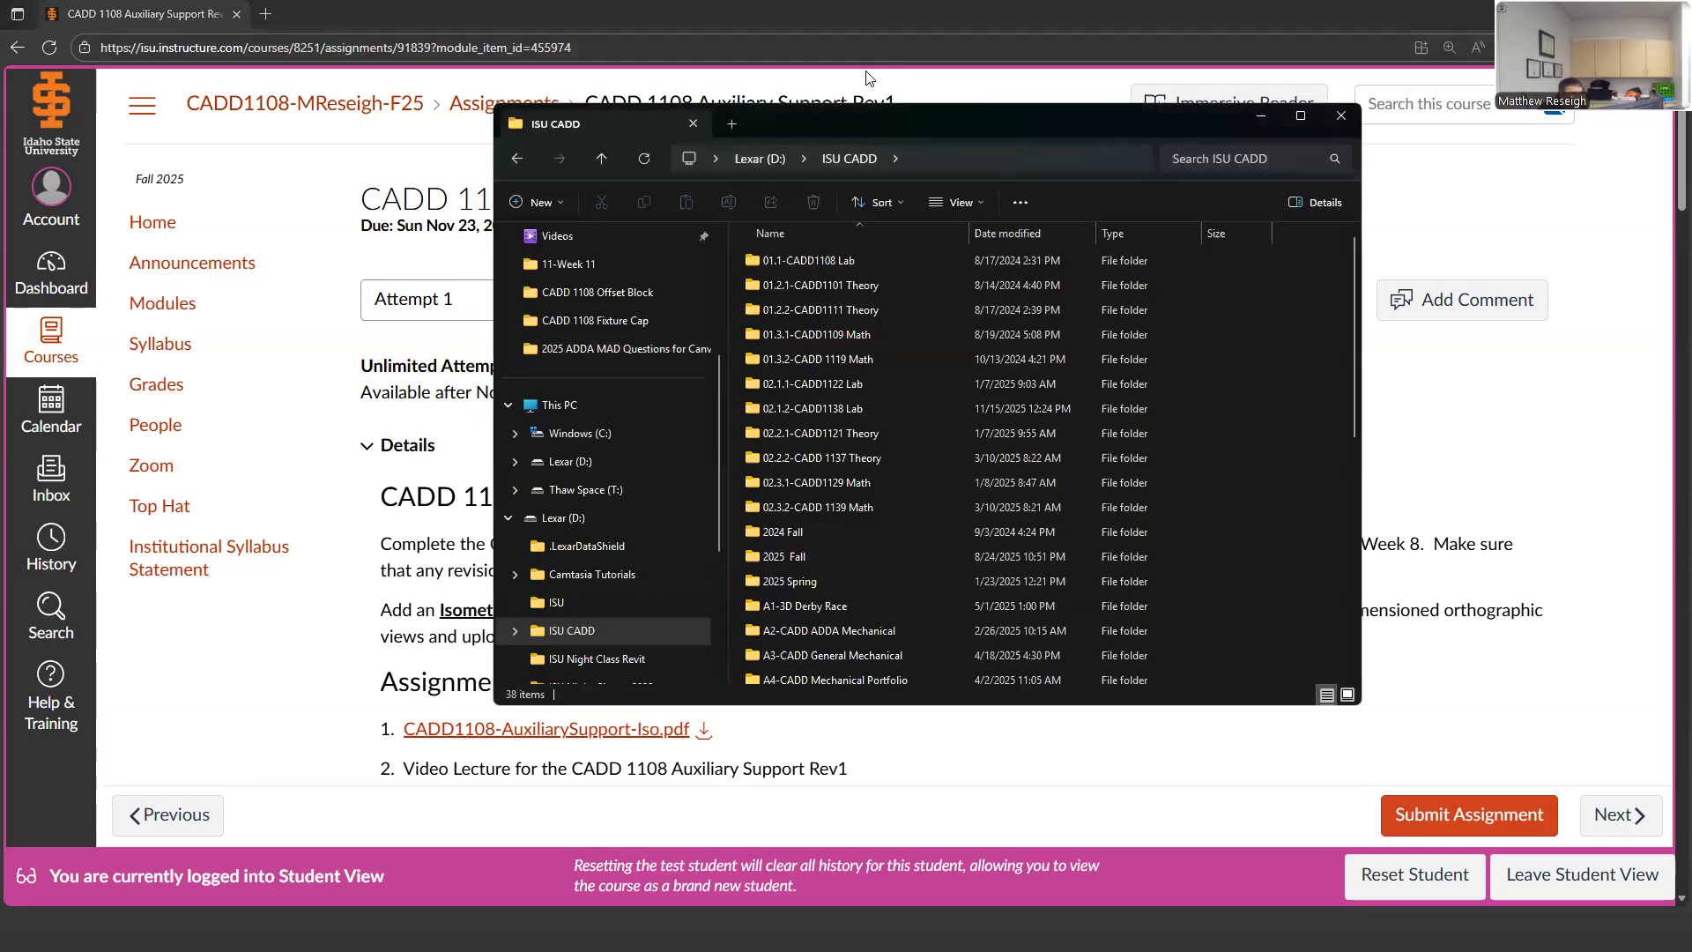
{"action": "left_click_drag", "start_coordinate": [883, 114], "coordinate": [908, 2]}
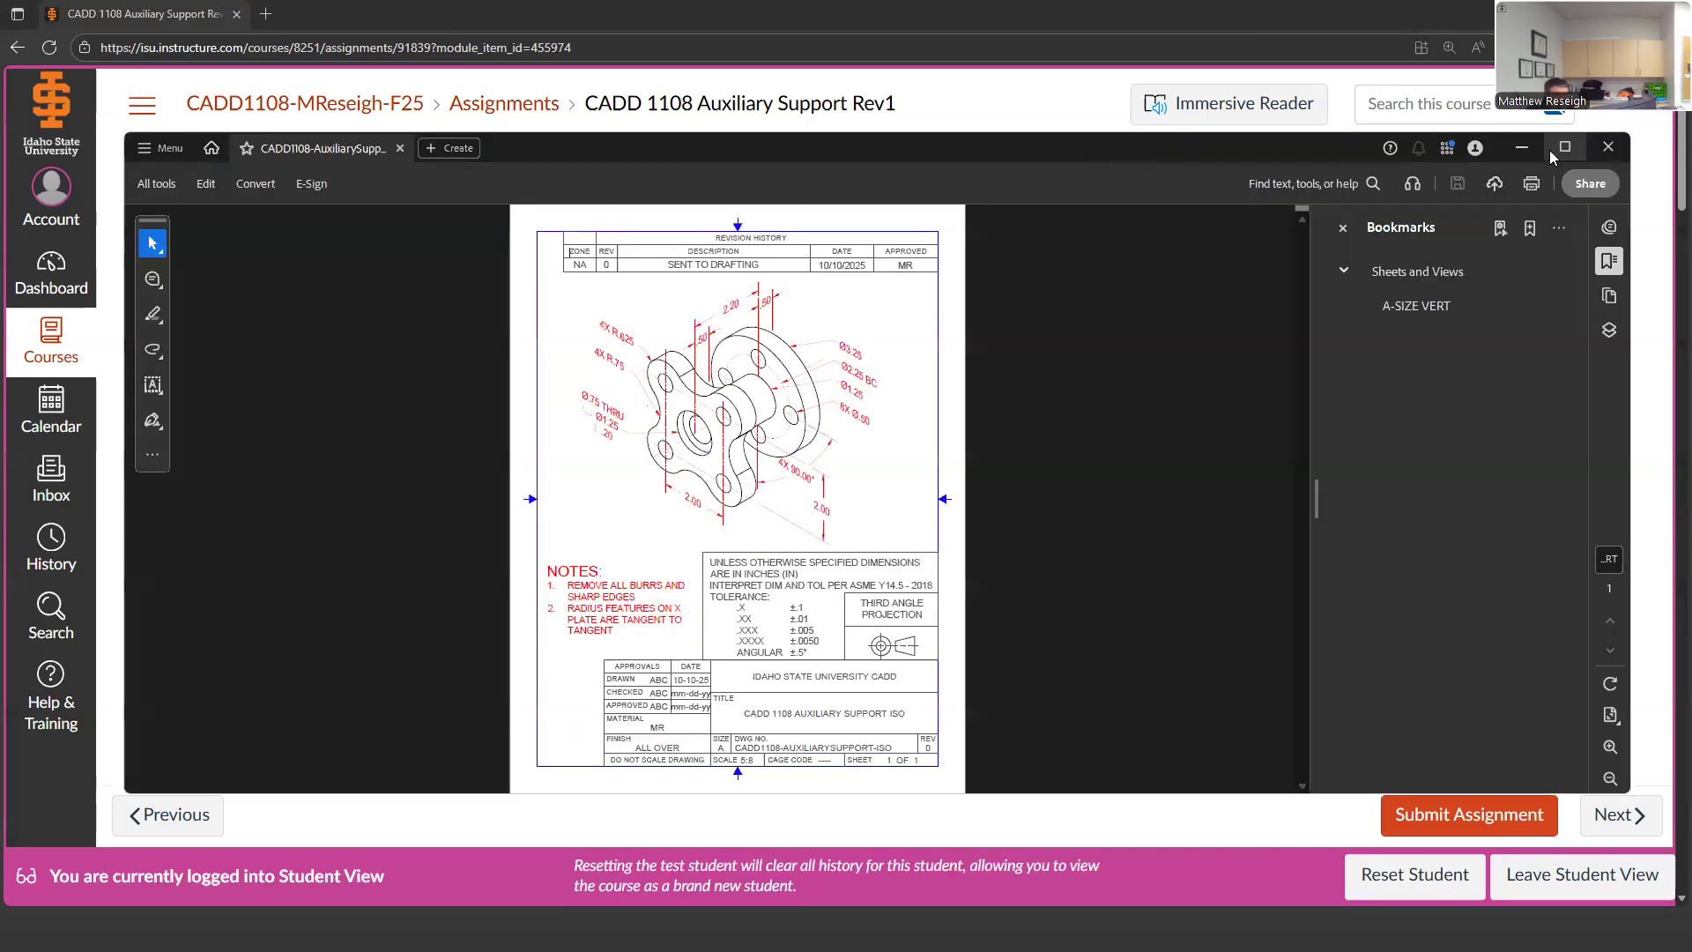
{"action": "left_click", "coordinate": [1567, 149]}
{"action": "left_click", "coordinate": [1408, 99]}
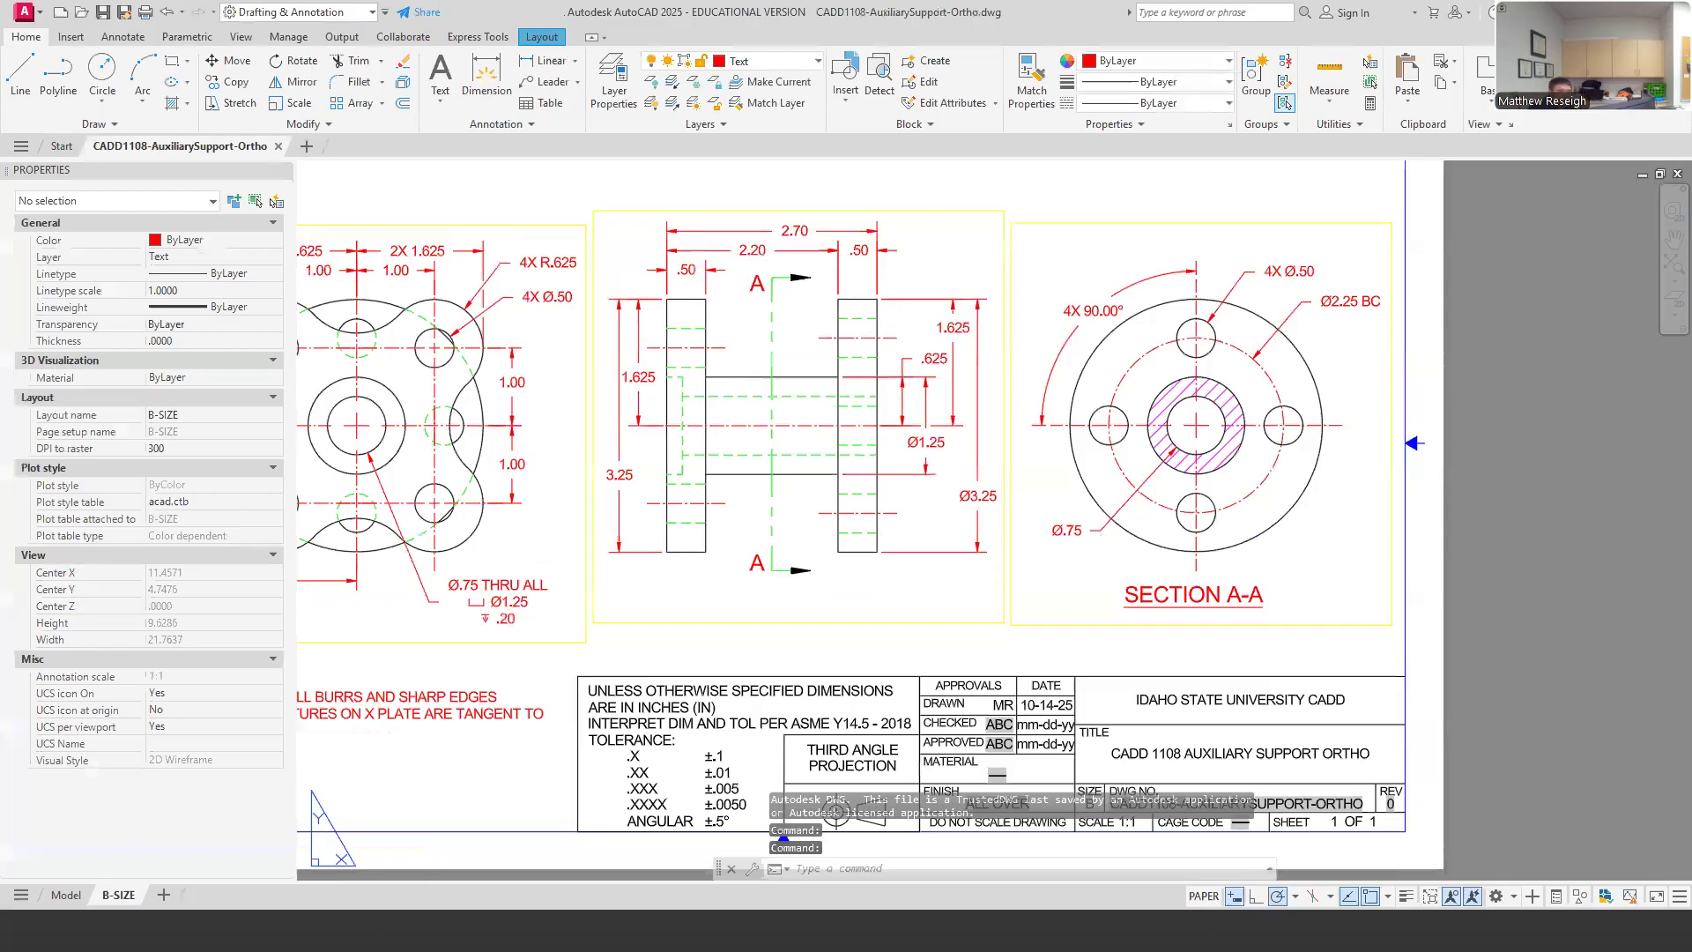
Step: Examine the dimensioned orthographic views of the CADD1108-AuxiliarySupport-Ortho drawing in the B-SIZE layout and in model space
{"action": "scroll", "coordinate": [670, 445], "scroll_direction": "up", "scroll_amount": 2}
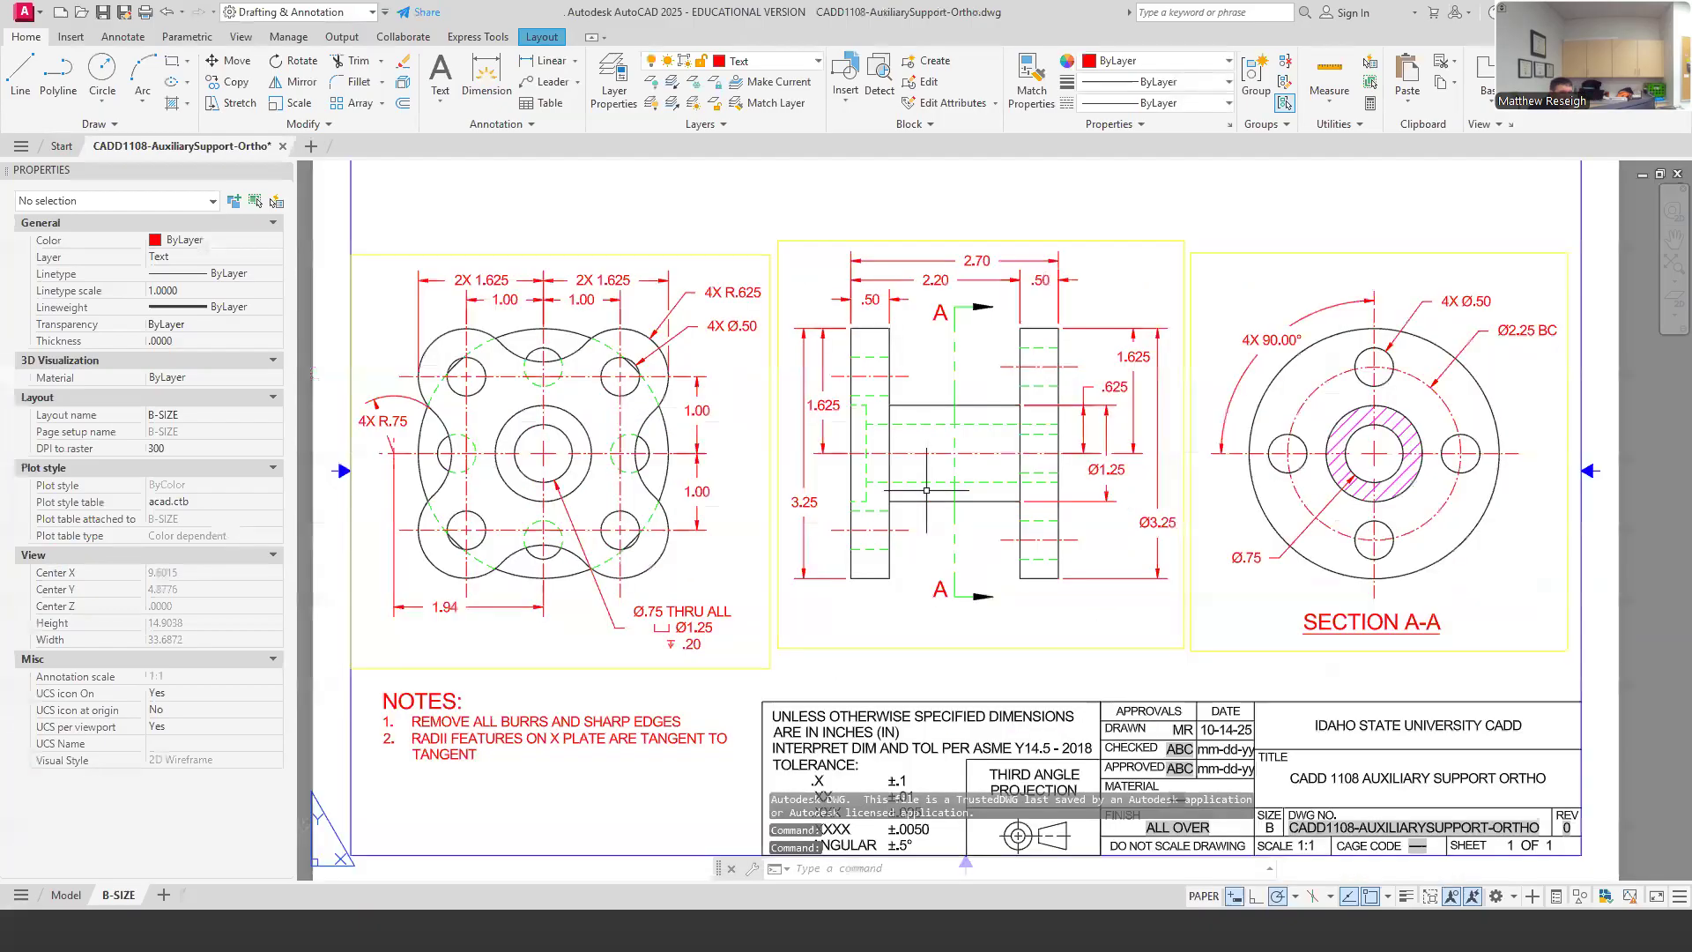
{"action": "scroll", "coordinate": [927, 490], "scroll_direction": "down", "scroll_amount": 2}
{"action": "scroll", "coordinate": [938, 511], "scroll_direction": "up", "scroll_amount": 2}
{"action": "scroll", "coordinate": [952, 529], "scroll_direction": "down", "scroll_amount": 2}
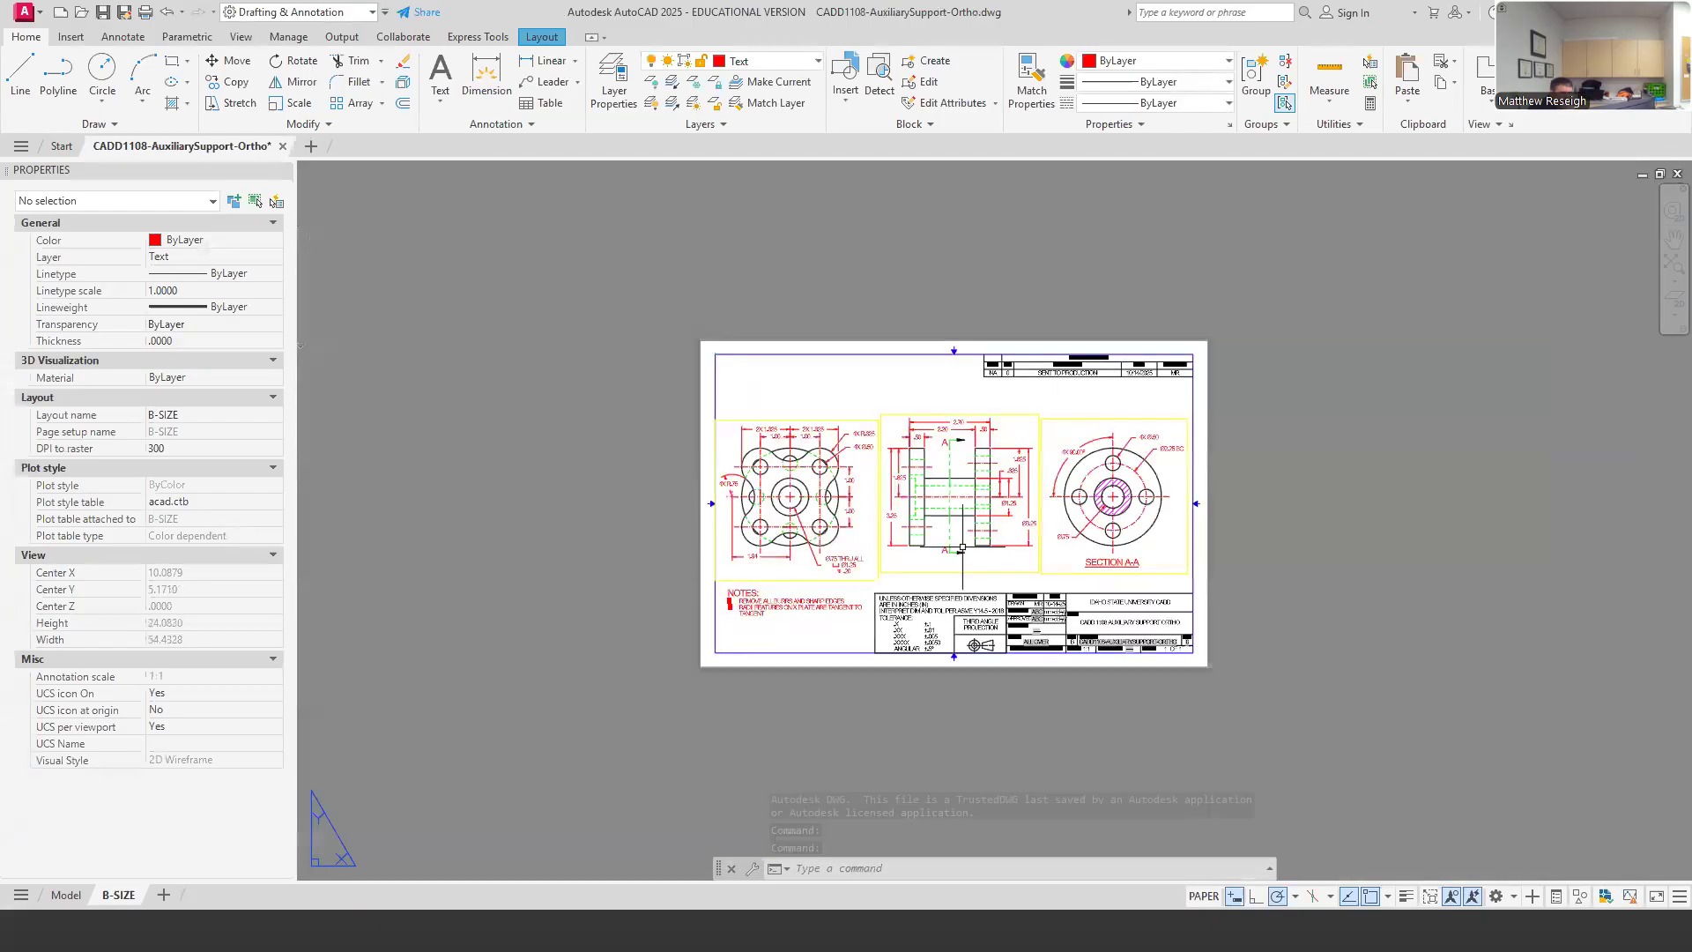
{"action": "scroll", "coordinate": [963, 547], "scroll_direction": "up", "scroll_amount": 3}
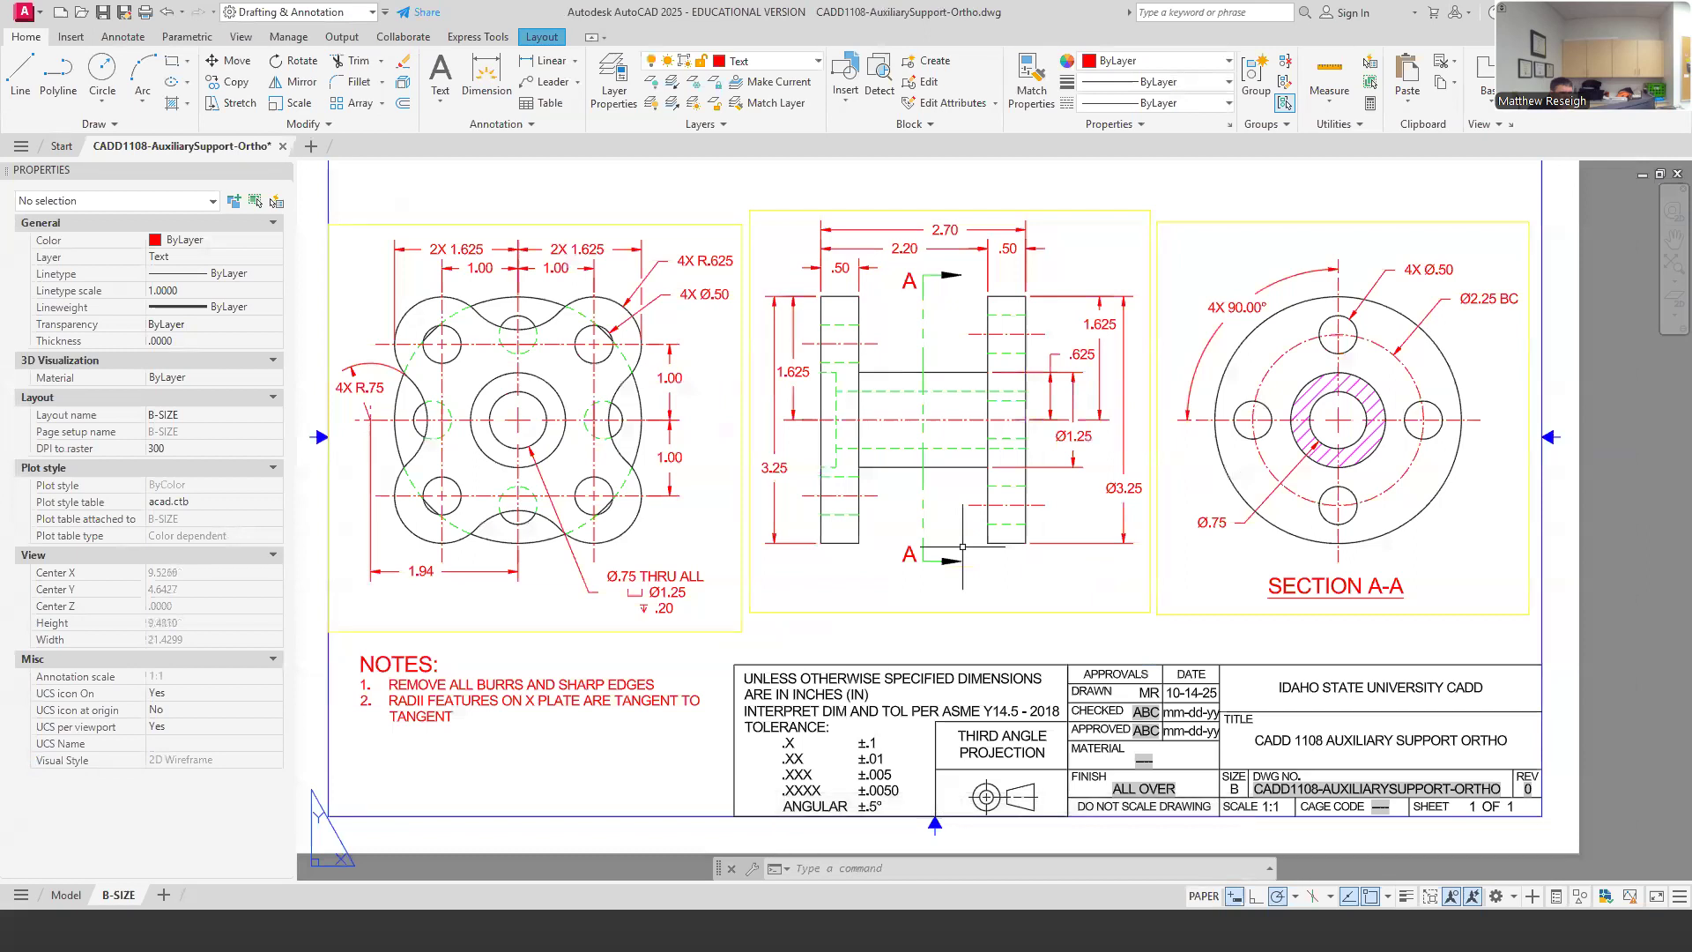
{"action": "left_click", "coordinate": [66, 895]}
{"action": "scroll", "coordinate": [707, 656], "scroll_direction": "down", "scroll_amount": 6}
{"action": "scroll", "coordinate": [1047, 600], "scroll_direction": "up", "scroll_amount": 4}
{"action": "scroll", "coordinate": [869, 600], "scroll_direction": "down", "scroll_amount": 2}
{"action": "scroll", "coordinate": [688, 613], "scroll_direction": "up", "scroll_amount": 3}
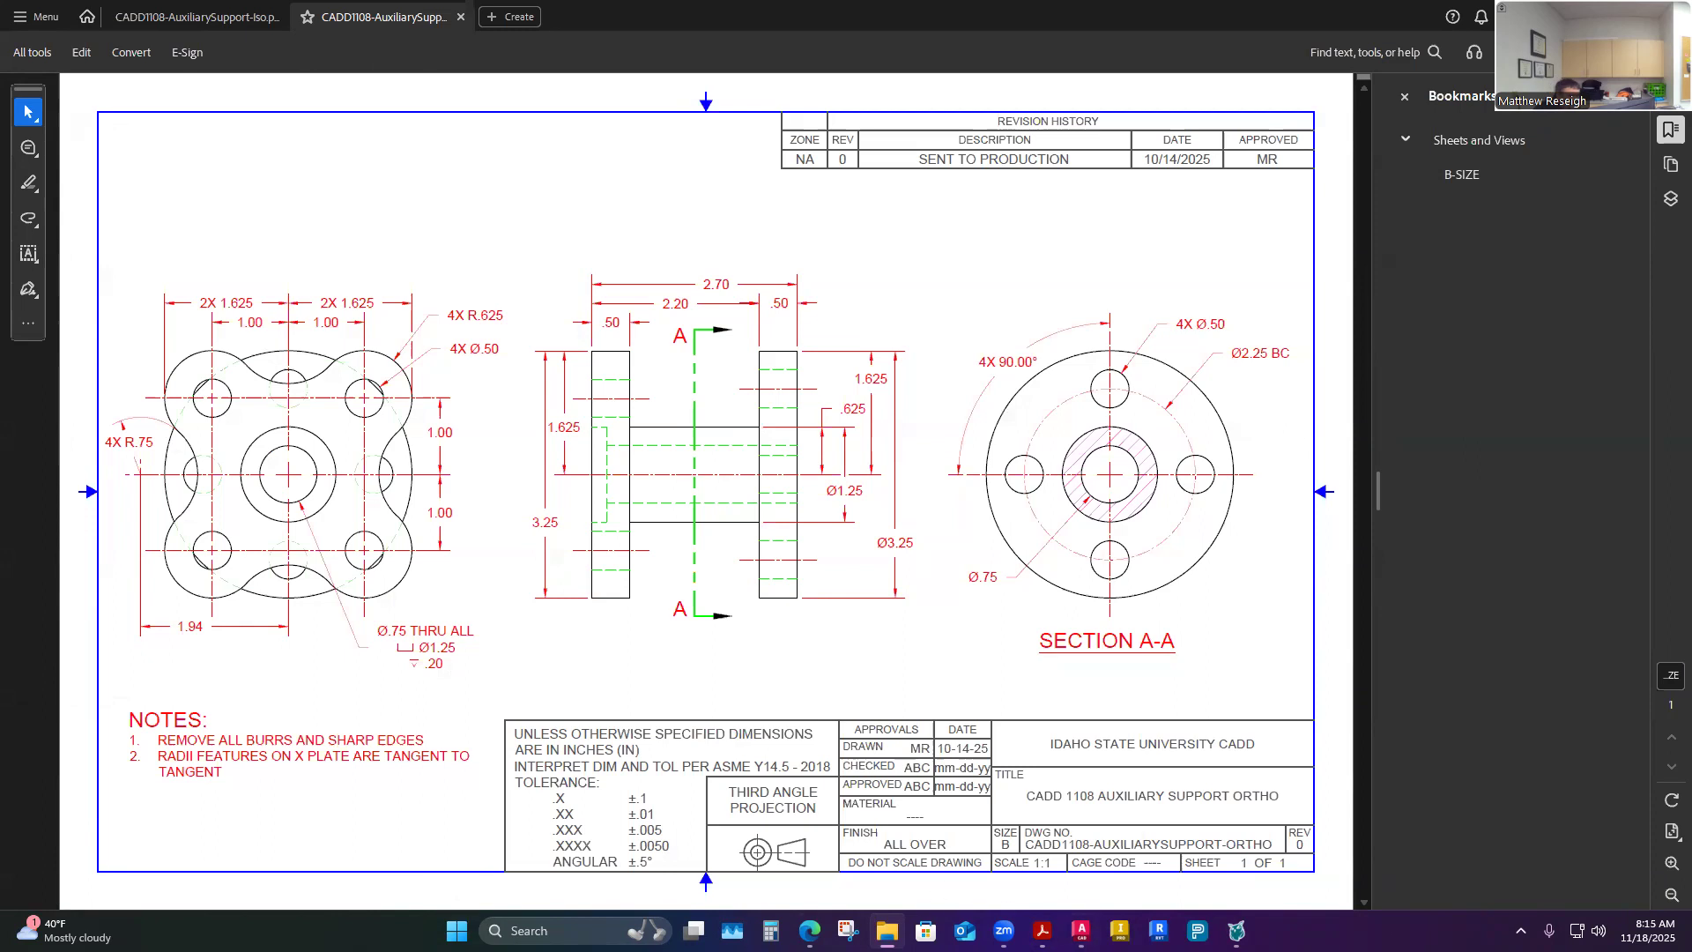
Step: Switch from the reference PDF back to AutoCAD and examine the front and side views in model space
{"action": "left_click", "coordinate": [1080, 931]}
{"action": "scroll", "coordinate": [507, 639], "scroll_direction": "up", "scroll_amount": 2}
{"action": "scroll", "coordinate": [581, 639], "scroll_direction": "down", "scroll_amount": 7}
{"action": "scroll", "coordinate": [526, 648], "scroll_direction": "up", "scroll_amount": 4}
{"action": "scroll", "coordinate": [526, 648], "scroll_direction": "up", "scroll_amount": 4}
{"action": "scroll", "coordinate": [540, 652], "scroll_direction": "down", "scroll_amount": 2}
{"action": "scroll", "coordinate": [555, 582], "scroll_direction": "up", "scroll_amount": 4}
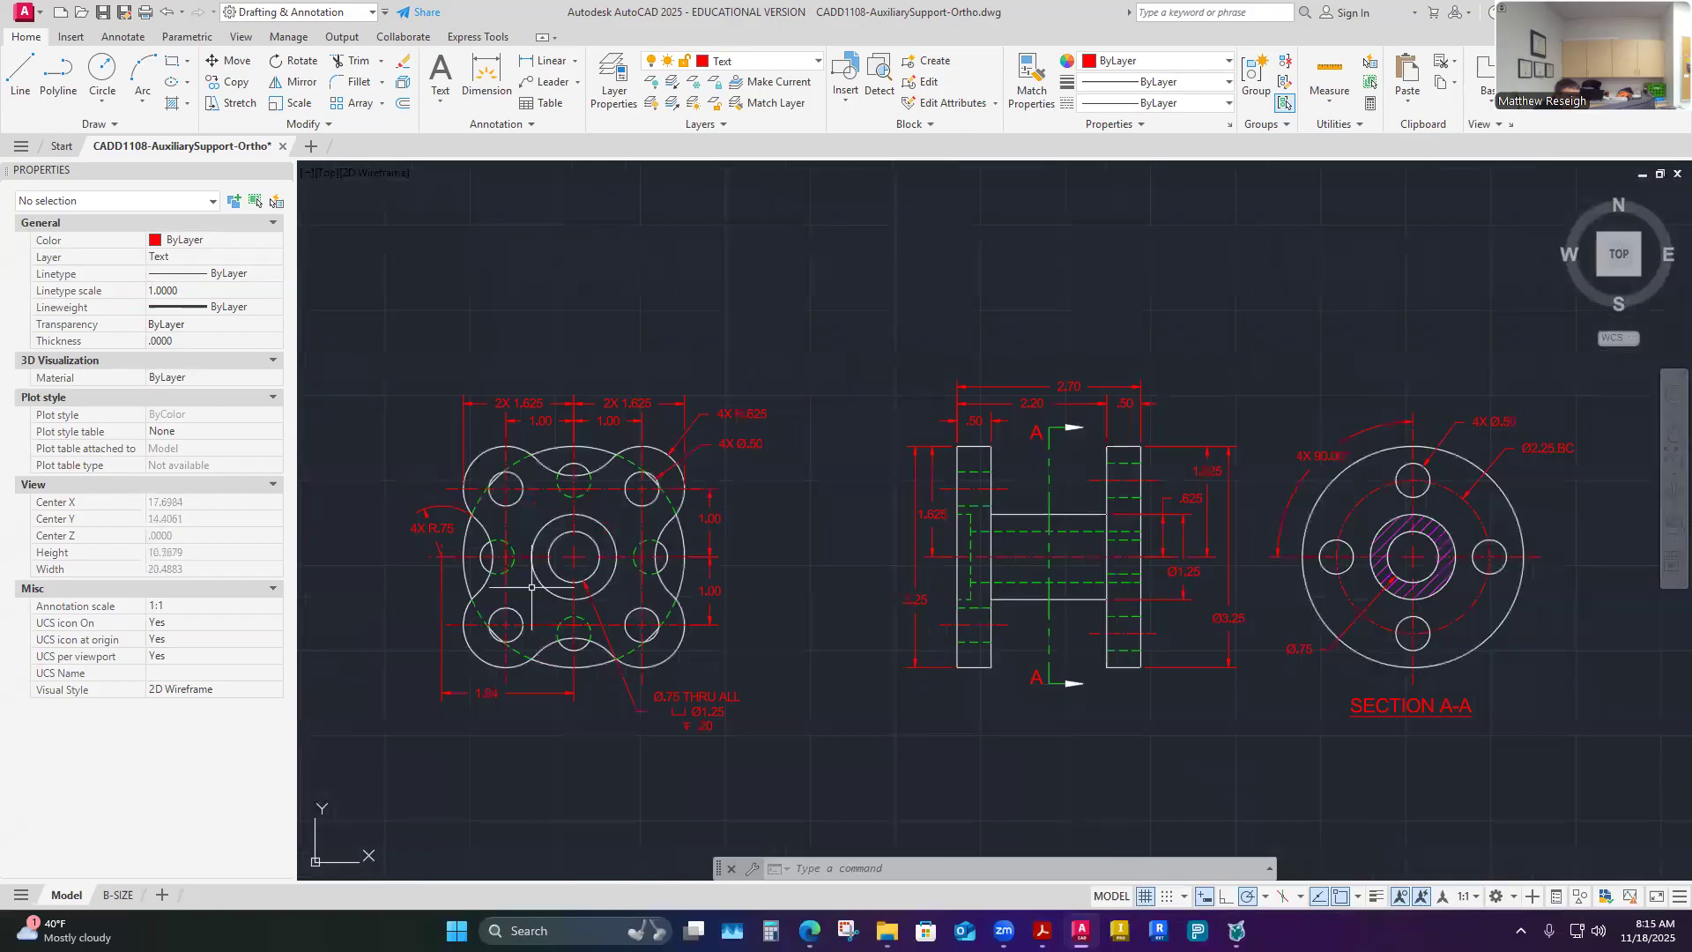
{"action": "scroll", "coordinate": [531, 587], "scroll_direction": "up", "scroll_amount": 2}
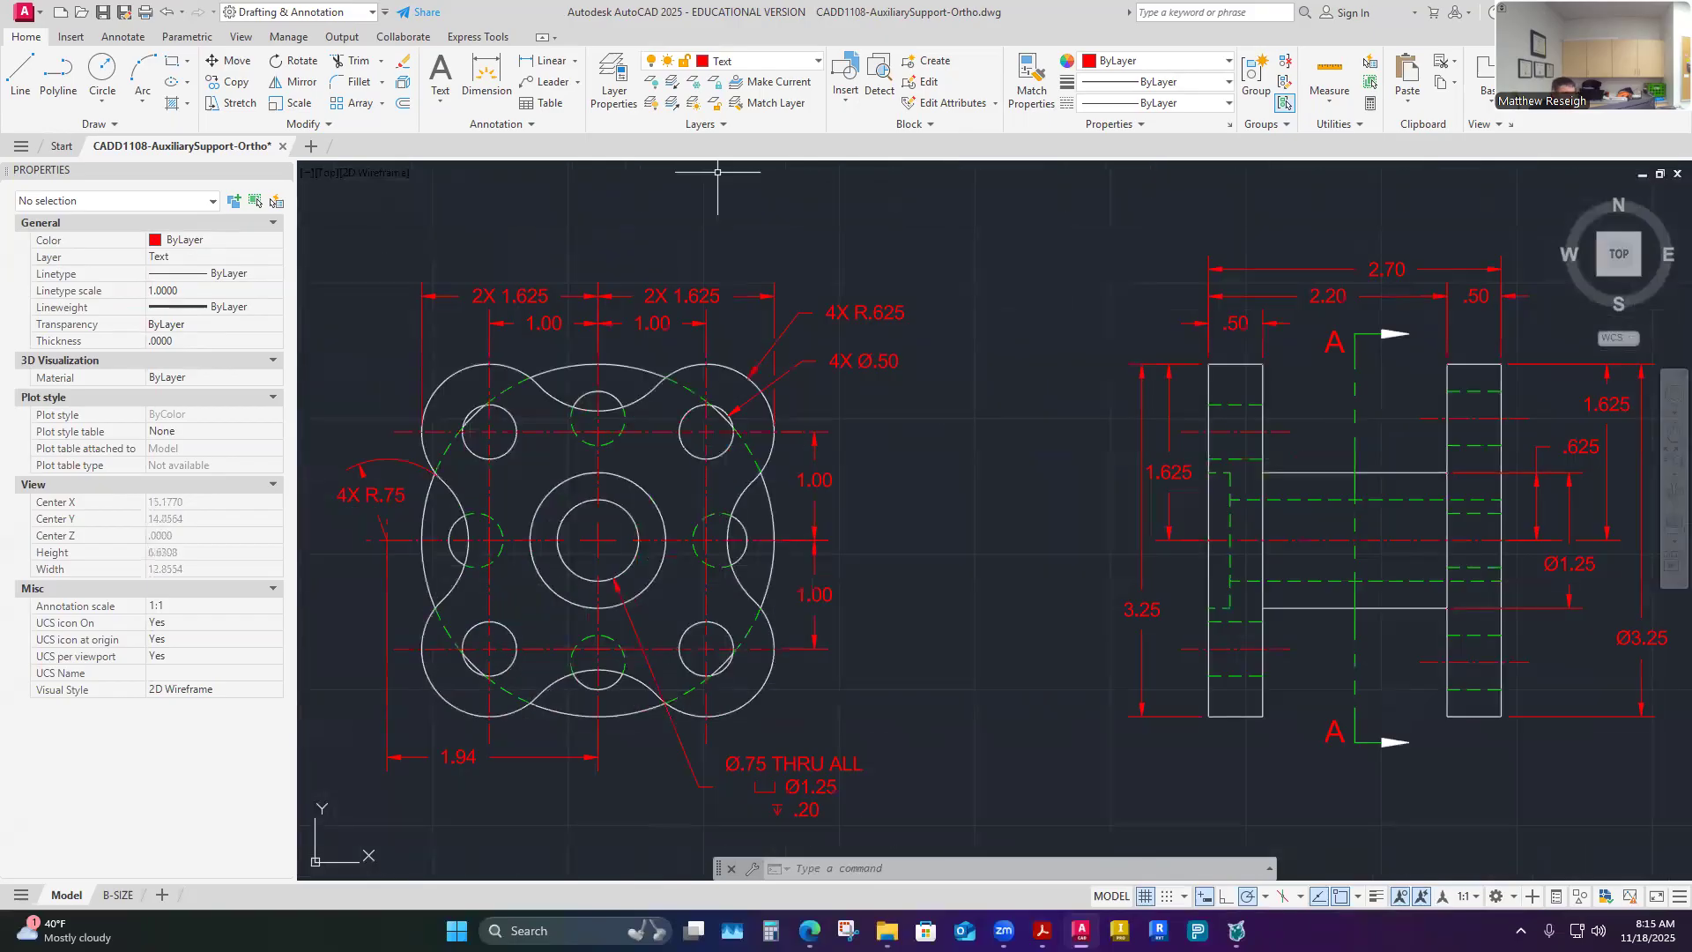
{"action": "left_click", "coordinate": [633, 367]}
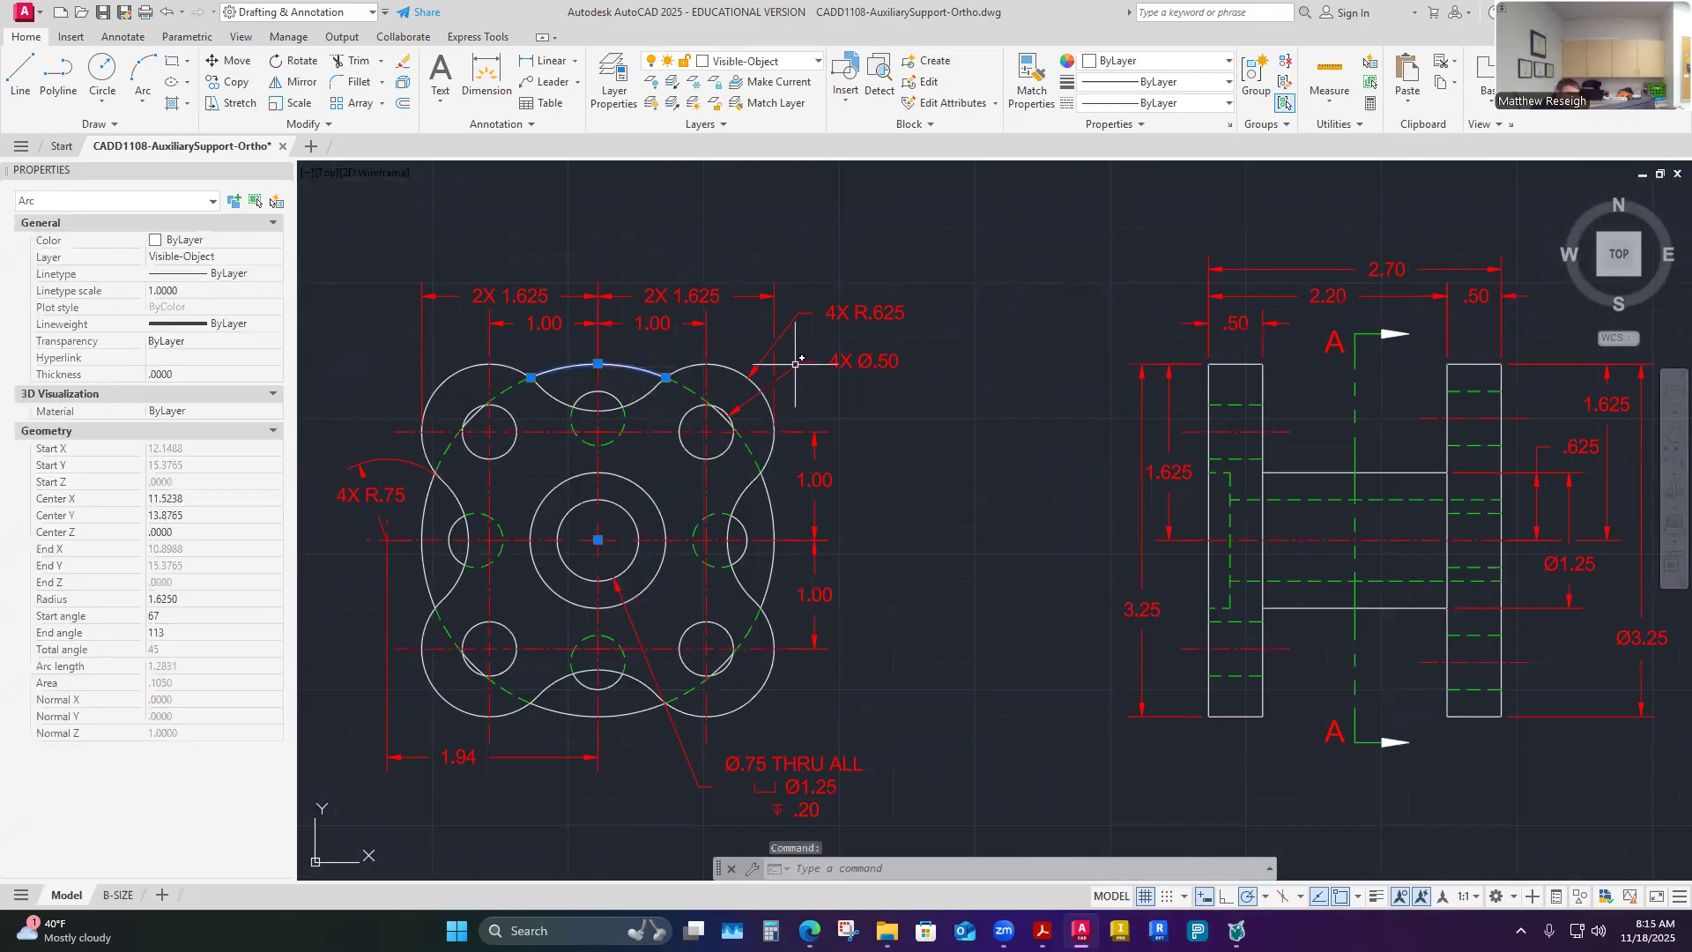
{"action": "key", "text": "Escape"}
{"action": "key", "text": "F1"}
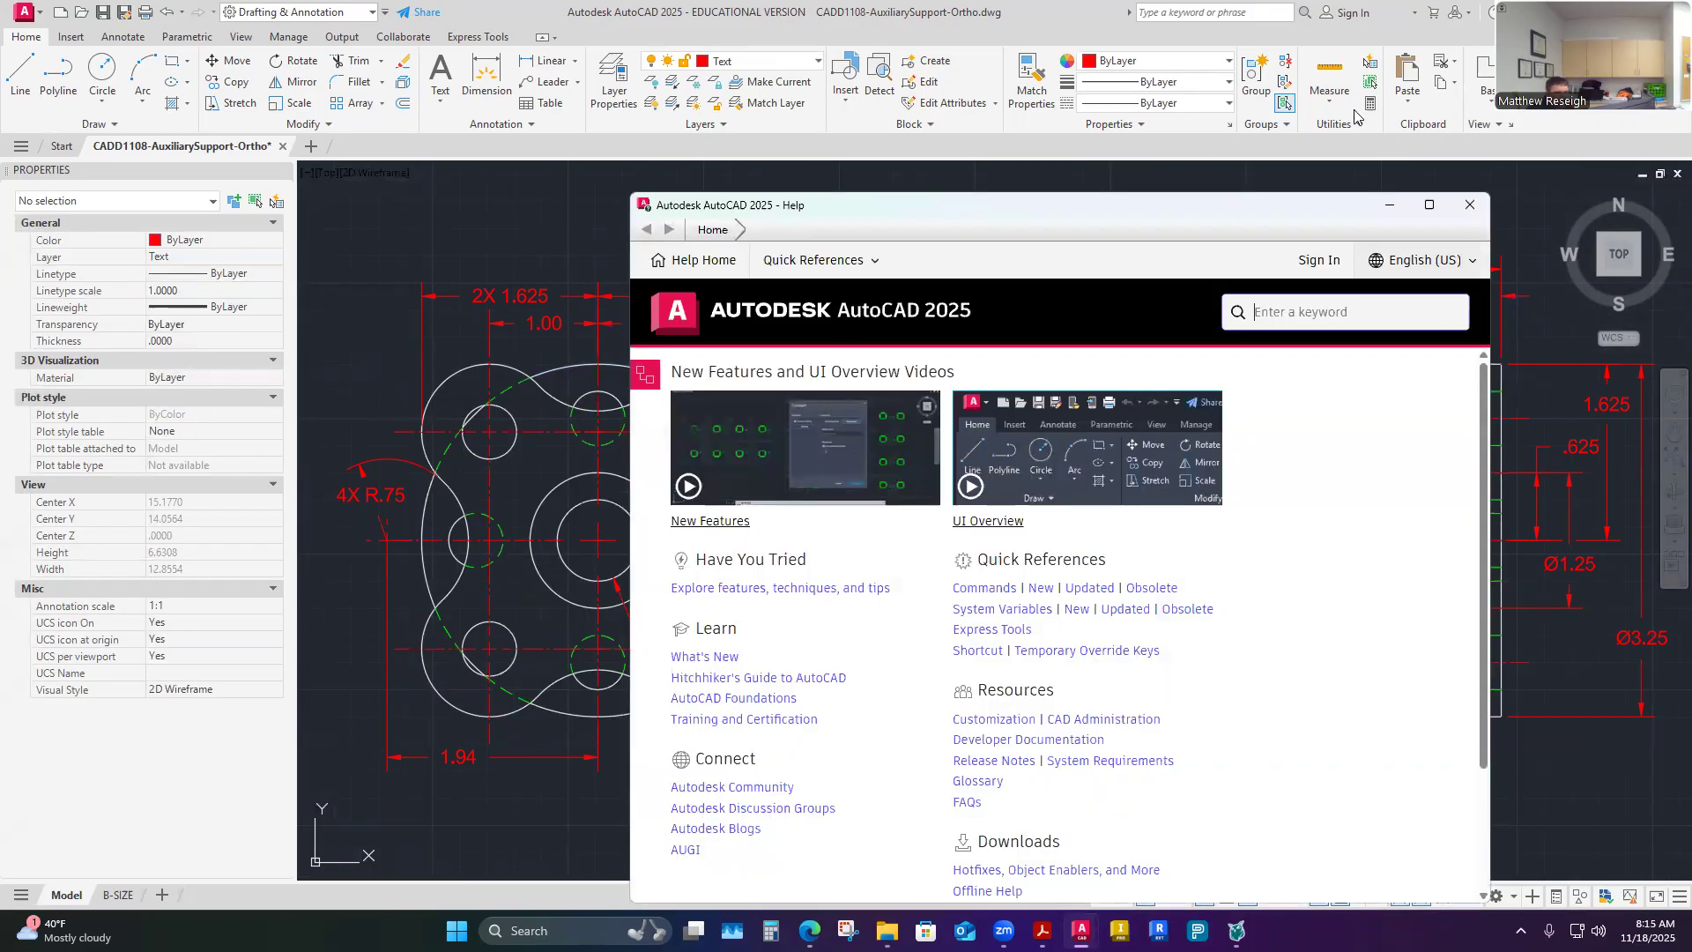
Step: Turn on the Construction and Construction2 layers to display the projection lines between the orthographic views
{"action": "scroll", "coordinate": [936, 281], "scroll_direction": "down", "scroll_amount": 8}
{"action": "scroll", "coordinate": [1104, 276], "scroll_direction": "up", "scroll_amount": 8}
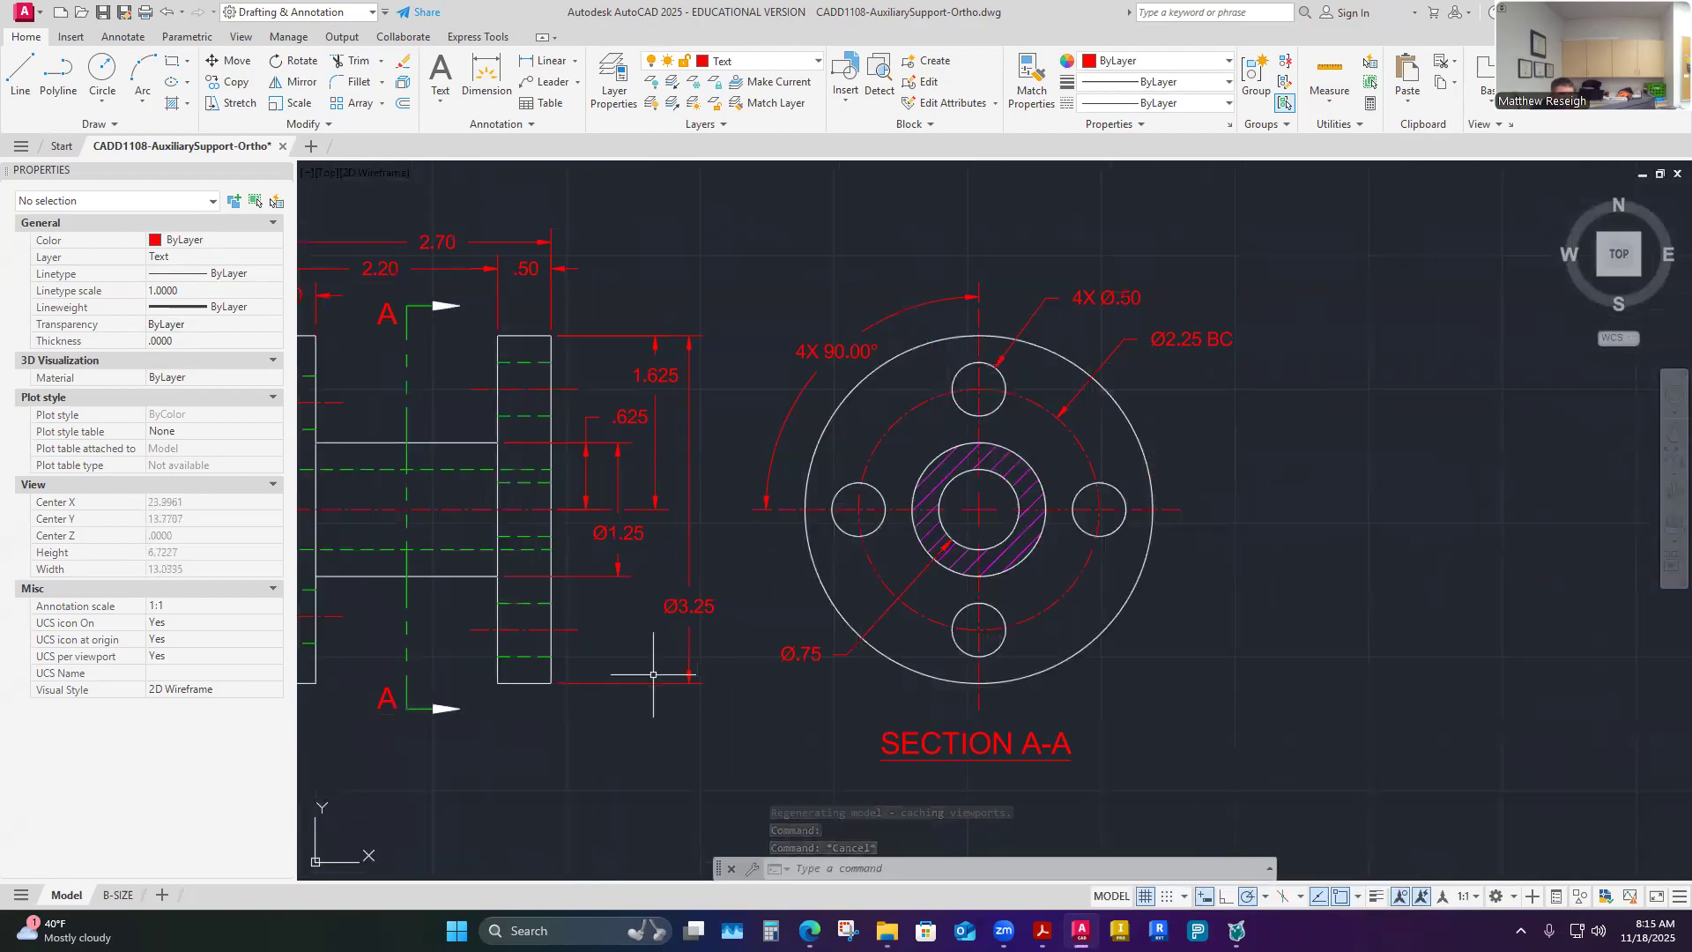
{"action": "scroll", "coordinate": [776, 617], "scroll_direction": "down", "scroll_amount": 2}
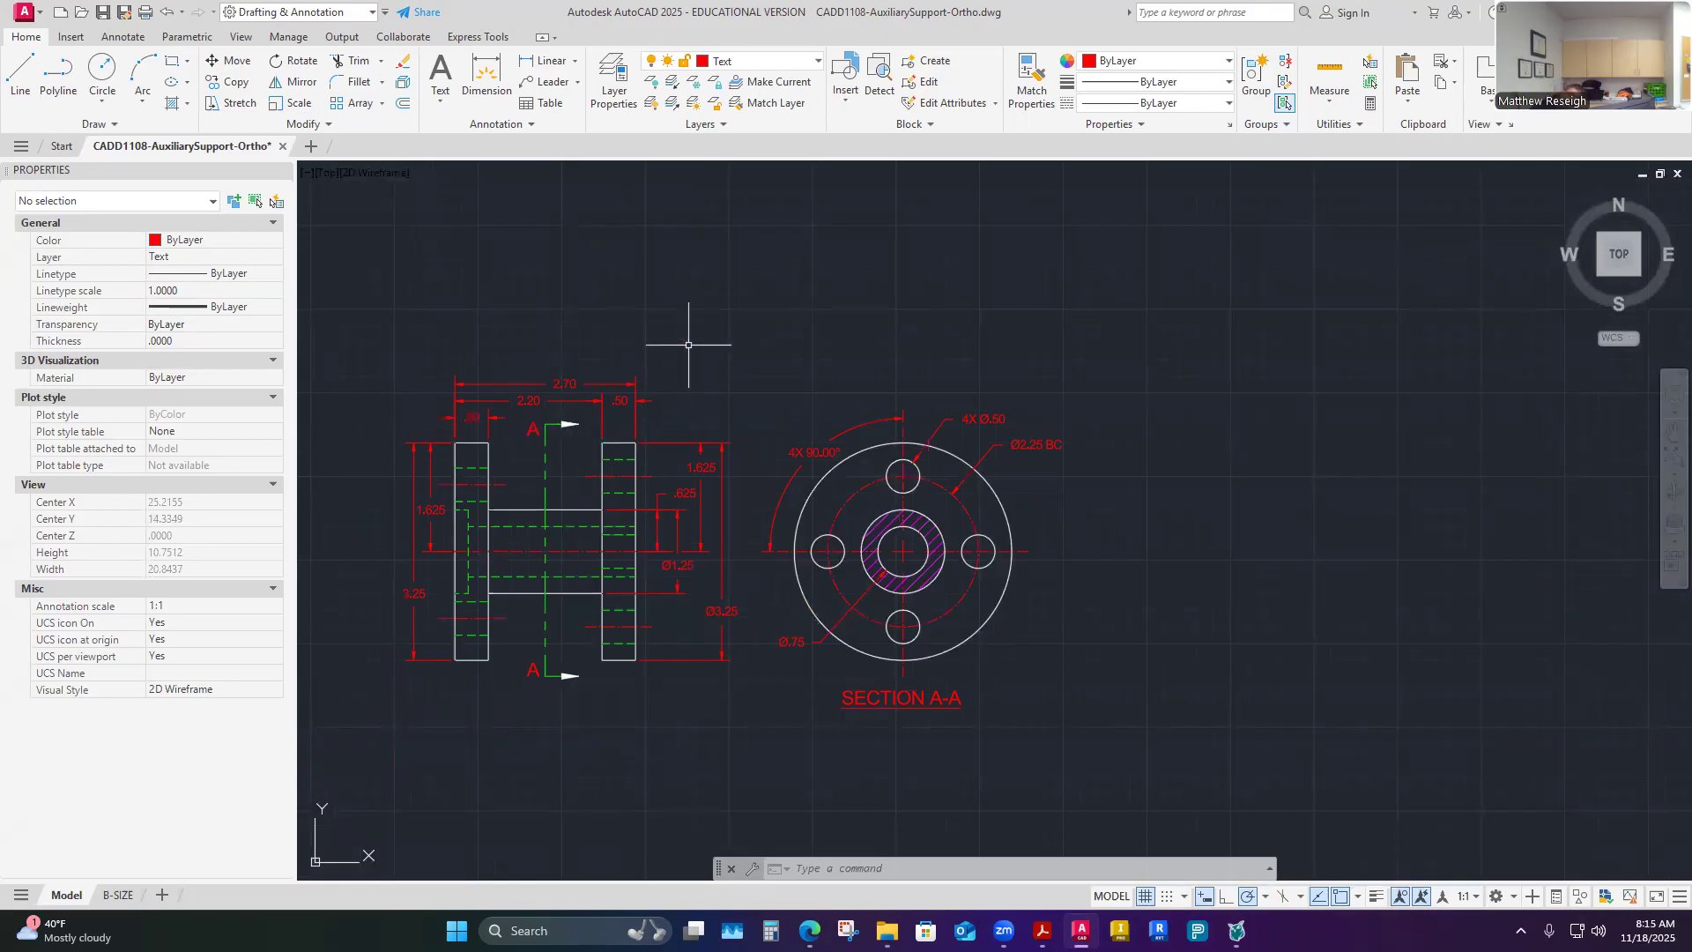
{"action": "scroll", "coordinate": [570, 399], "scroll_direction": "down", "scroll_amount": 2}
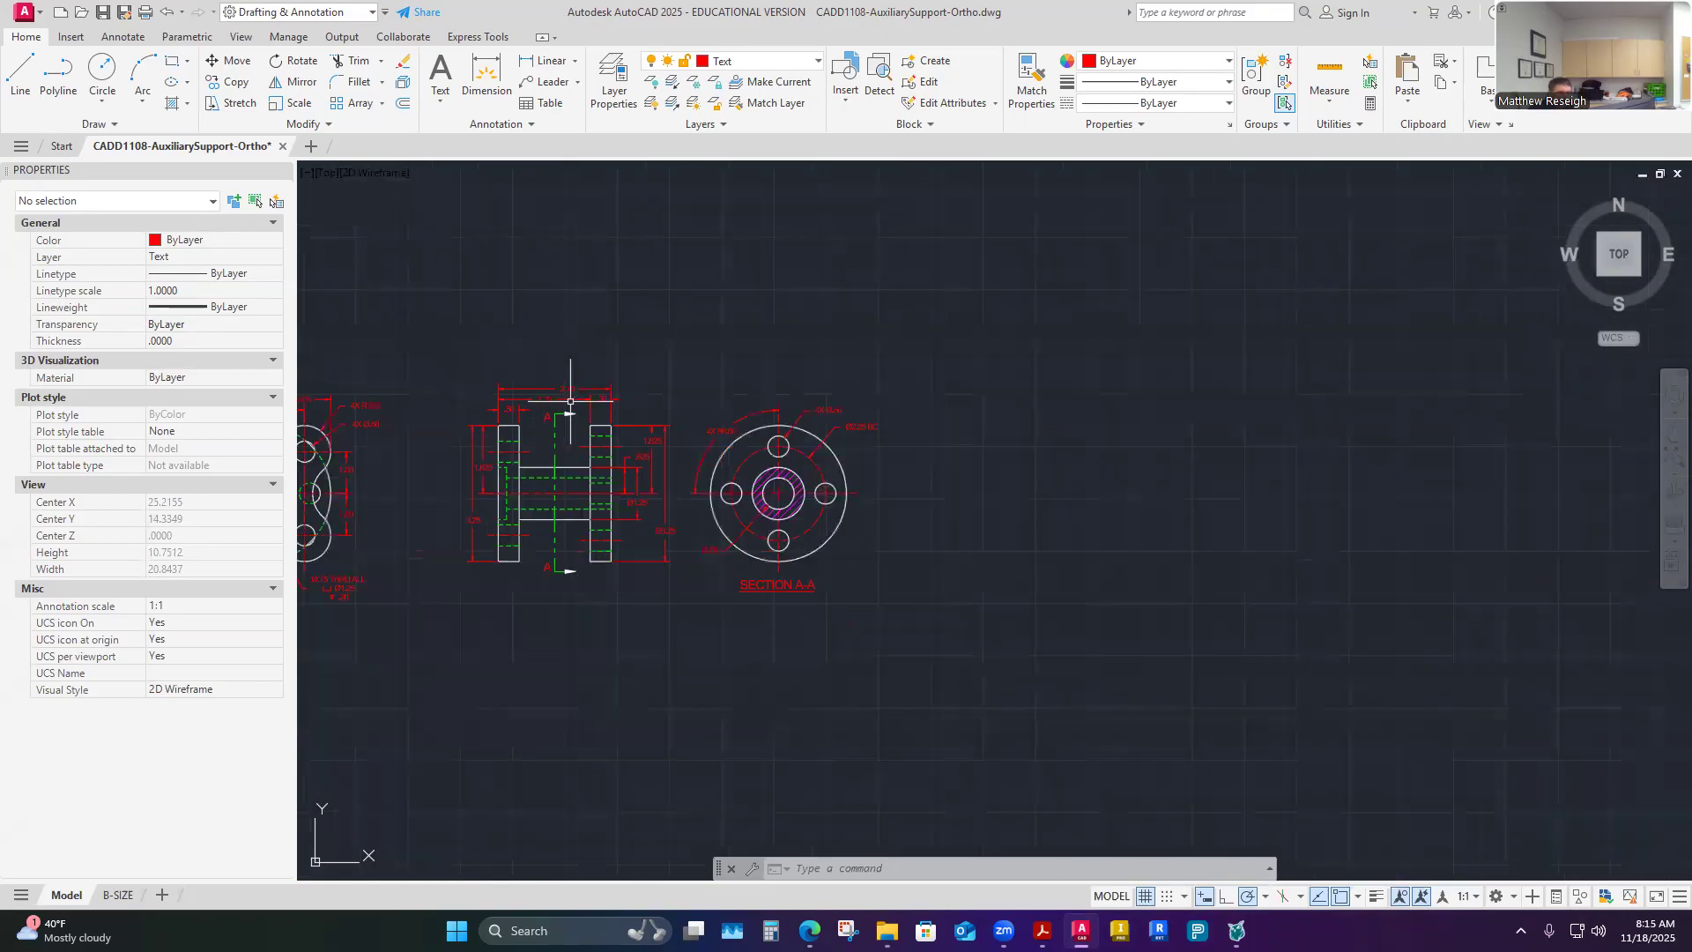
{"action": "left_click", "coordinate": [815, 60]}
{"action": "left_click", "coordinate": [653, 210]}
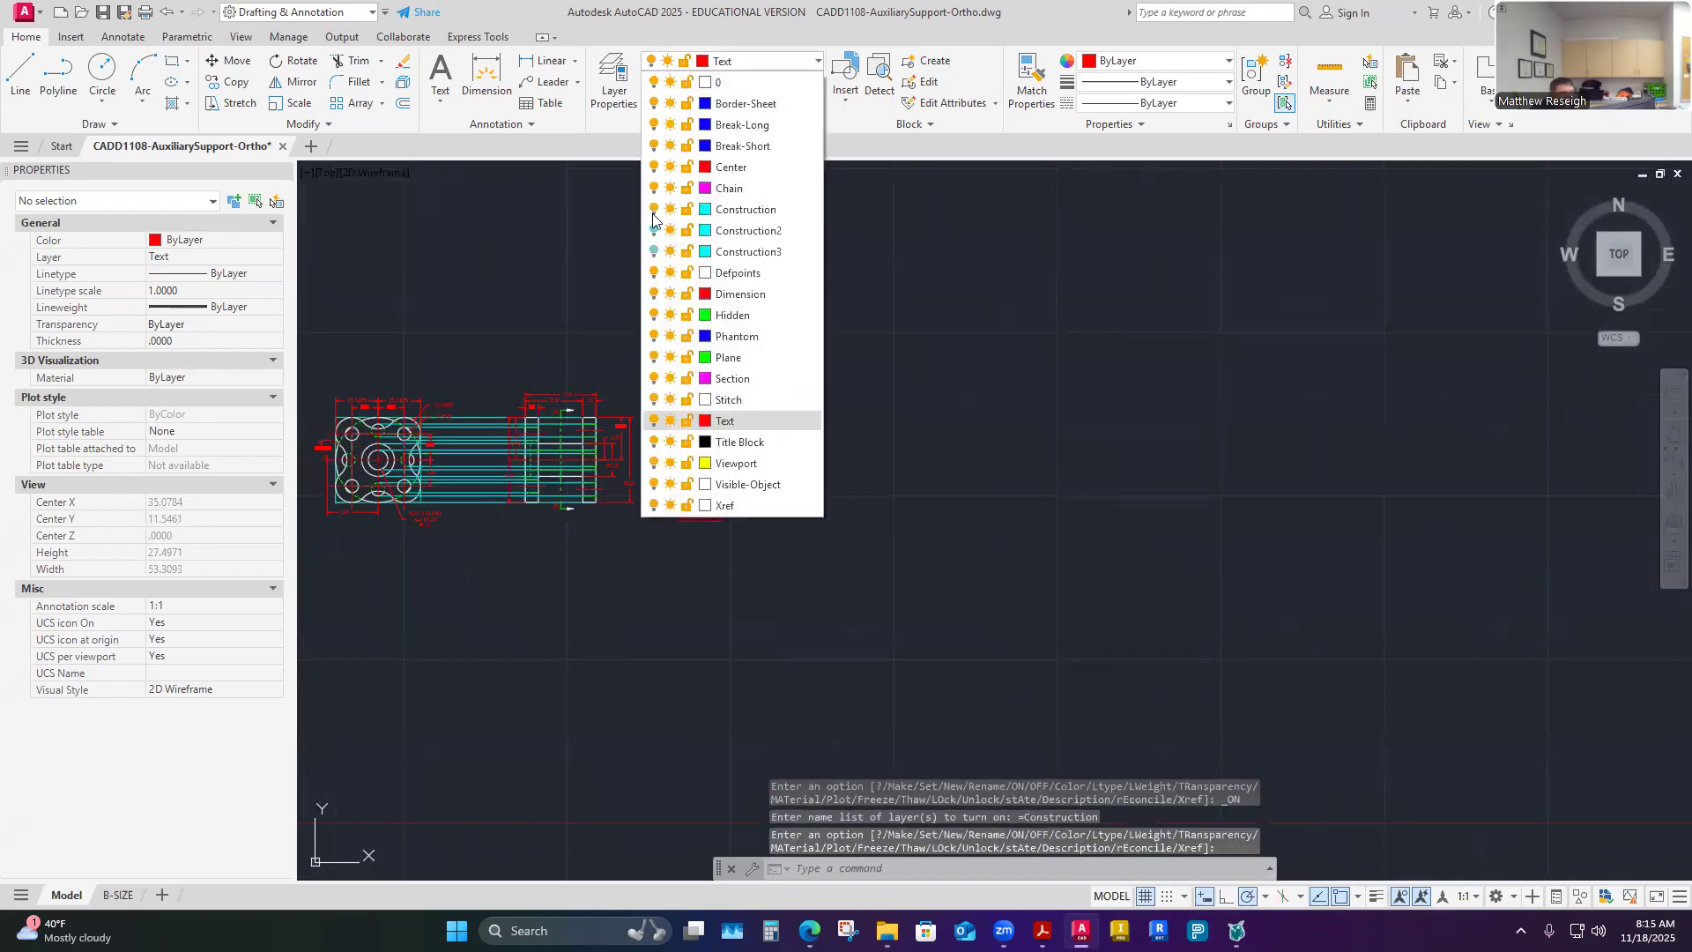
{"action": "left_click", "coordinate": [654, 230]}
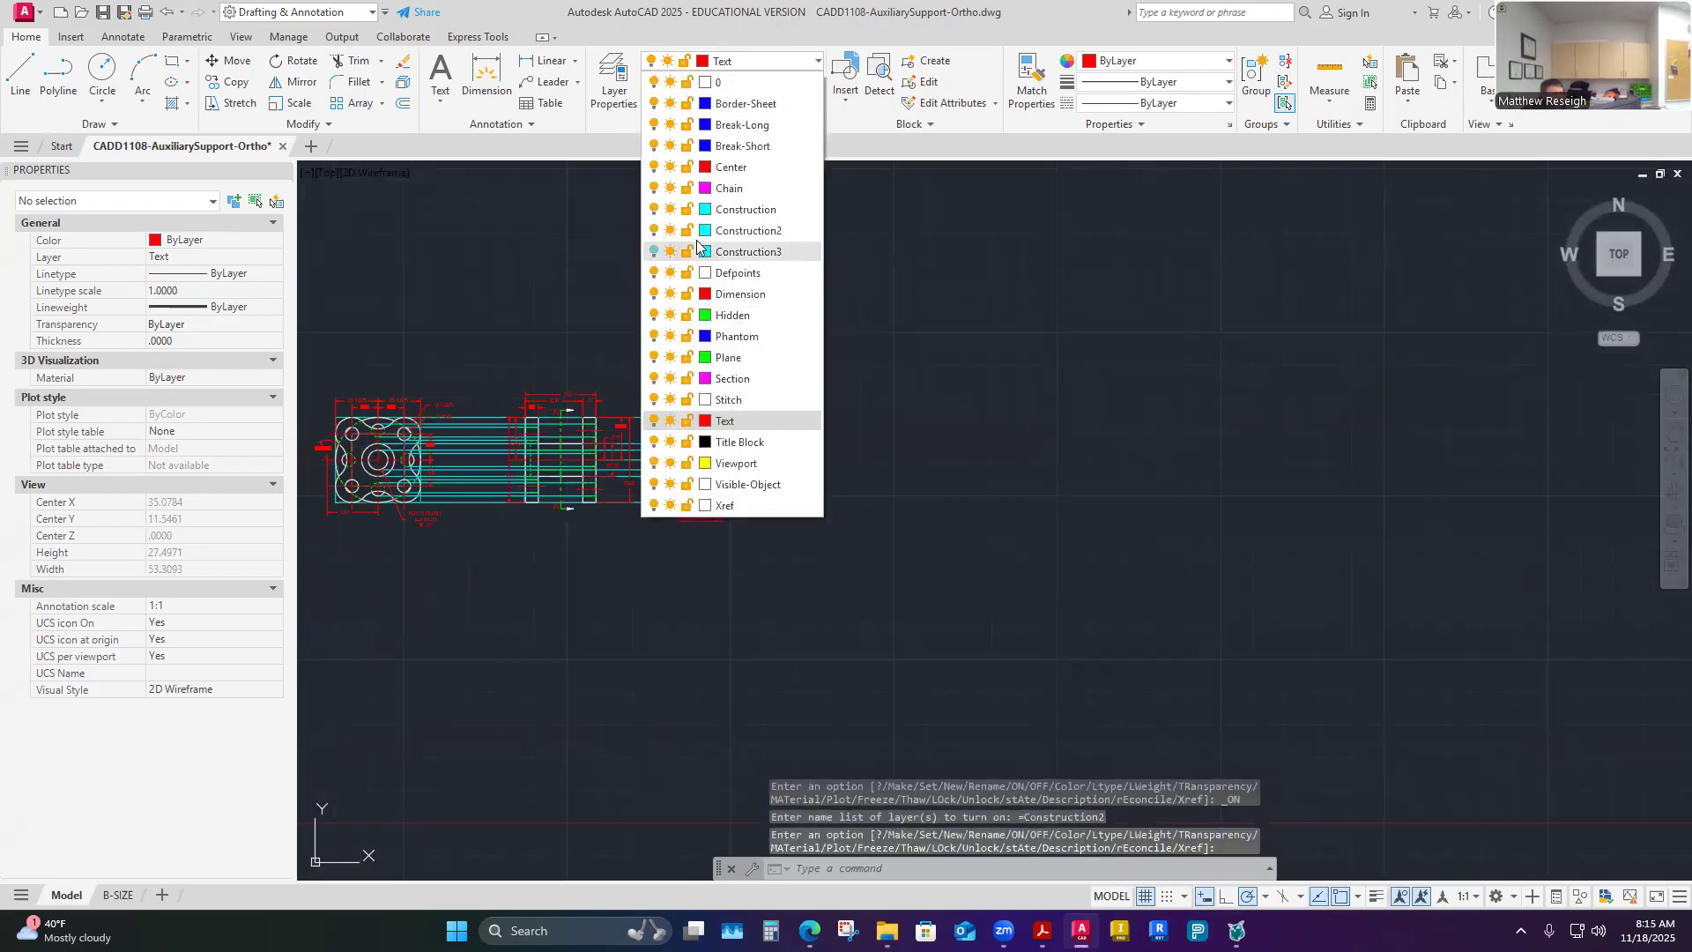
{"action": "scroll", "coordinate": [982, 301], "scroll_direction": "down", "scroll_amount": 4}
{"action": "scroll", "coordinate": [948, 273], "scroll_direction": "up", "scroll_amount": 4}
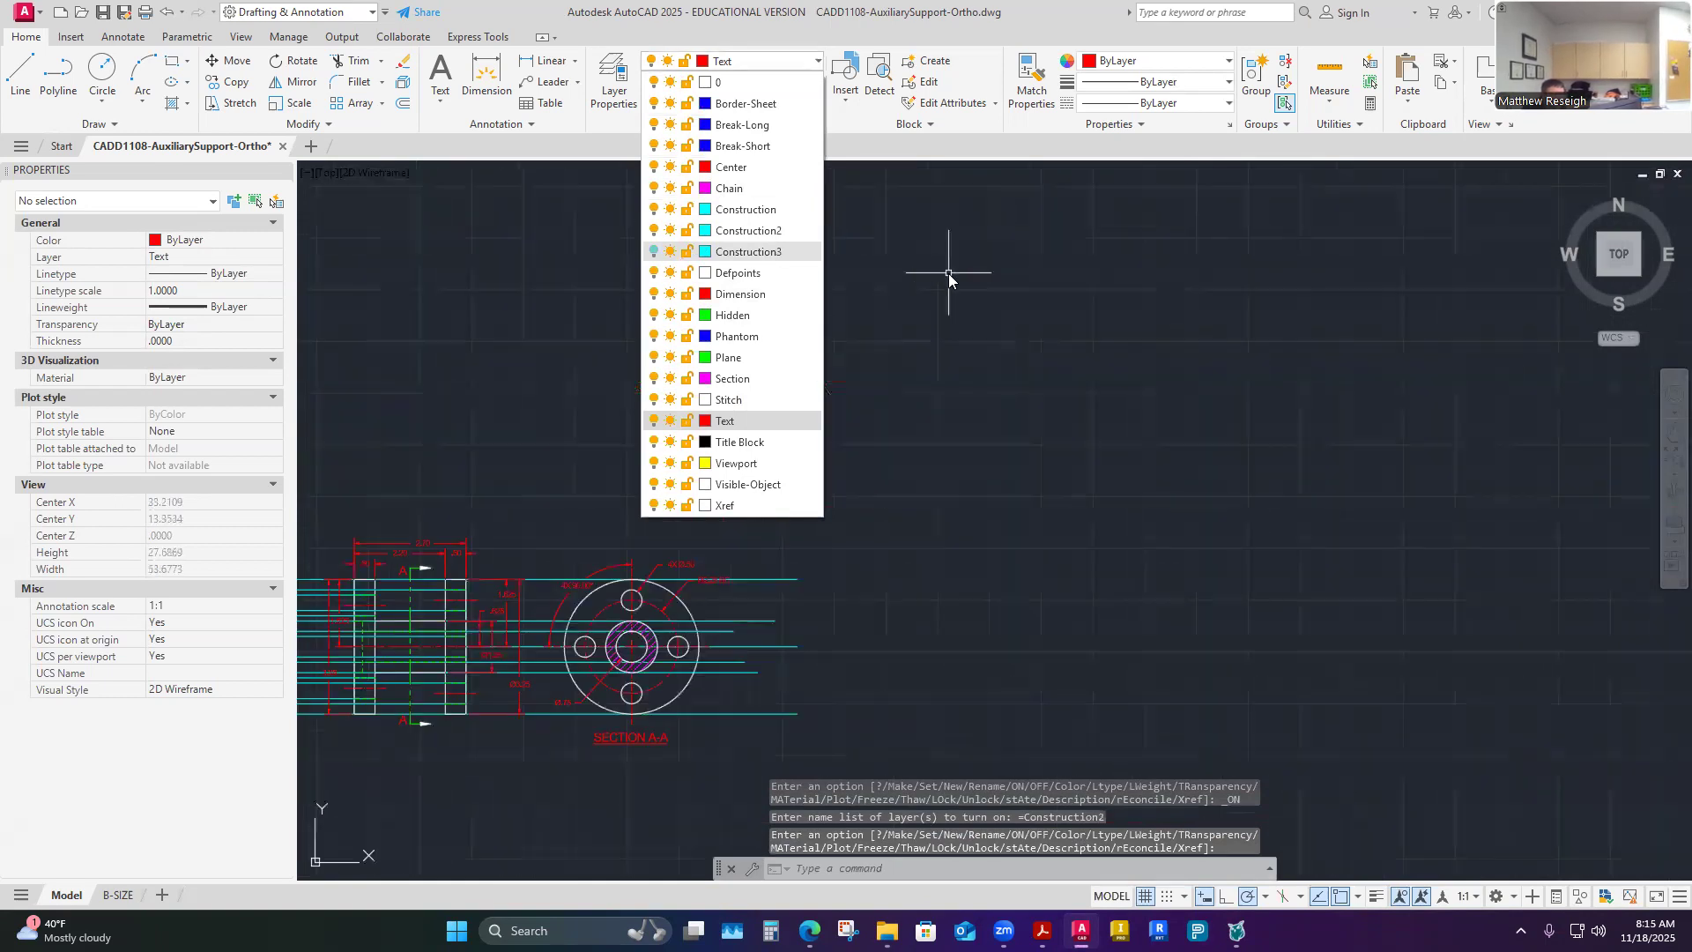
{"action": "left_click", "coordinate": [654, 252]}
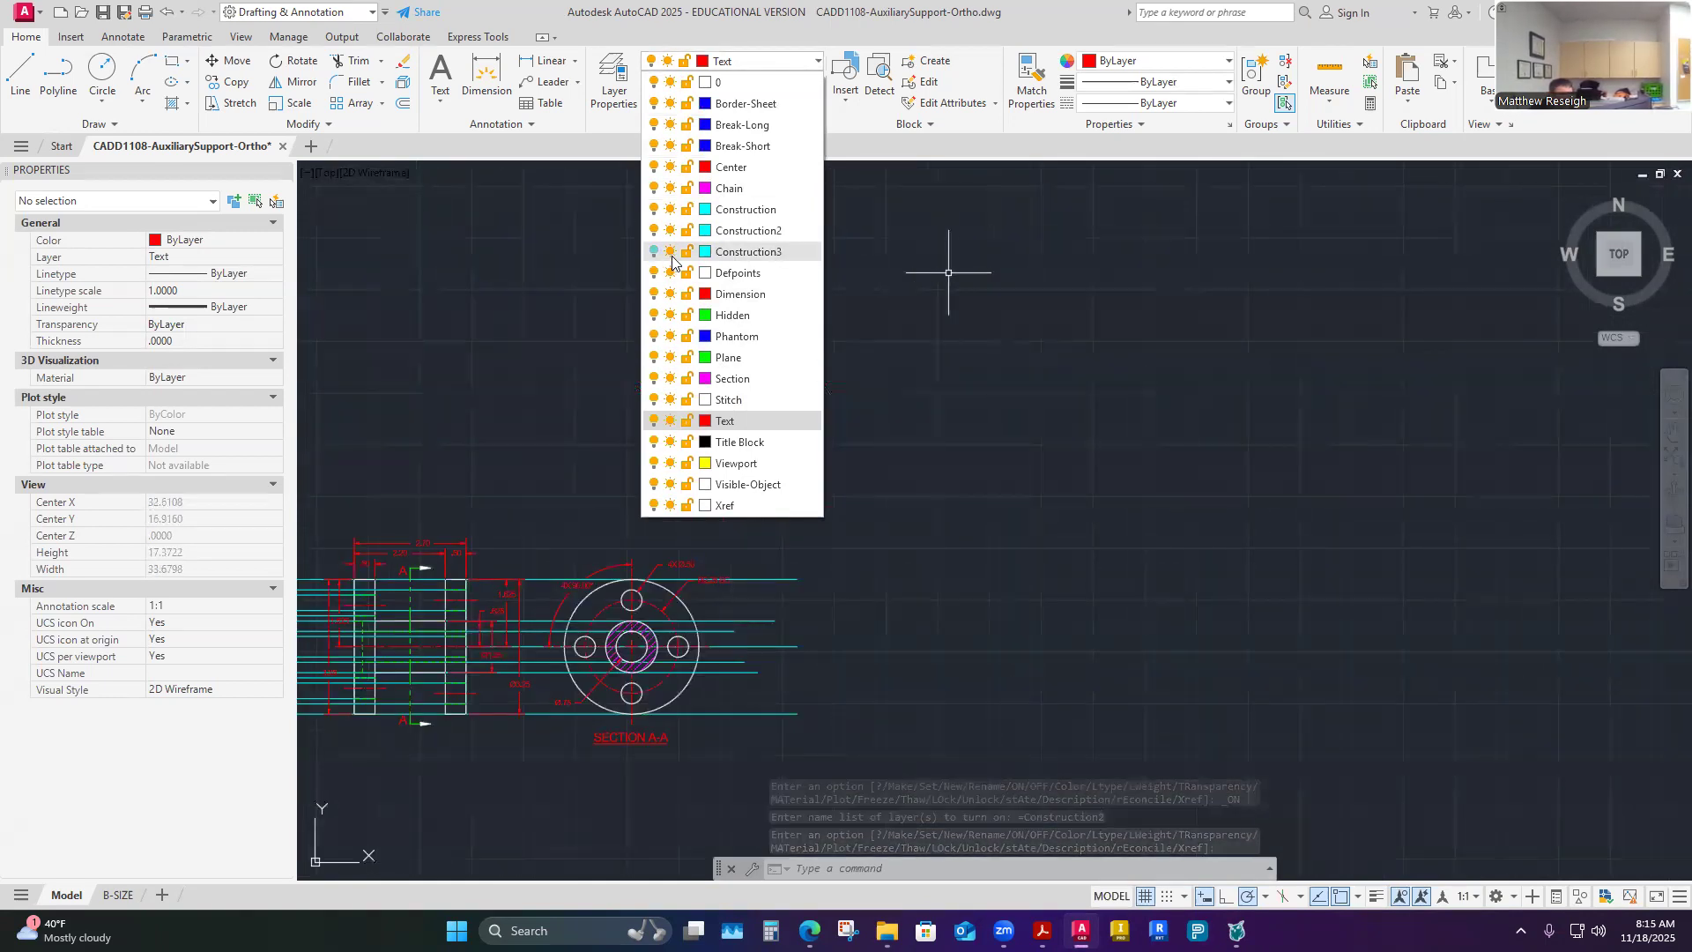
Step: Make Construction3 the current layer in the Layer Properties Manager and keep it turned on
{"action": "left_click", "coordinate": [613, 99]}
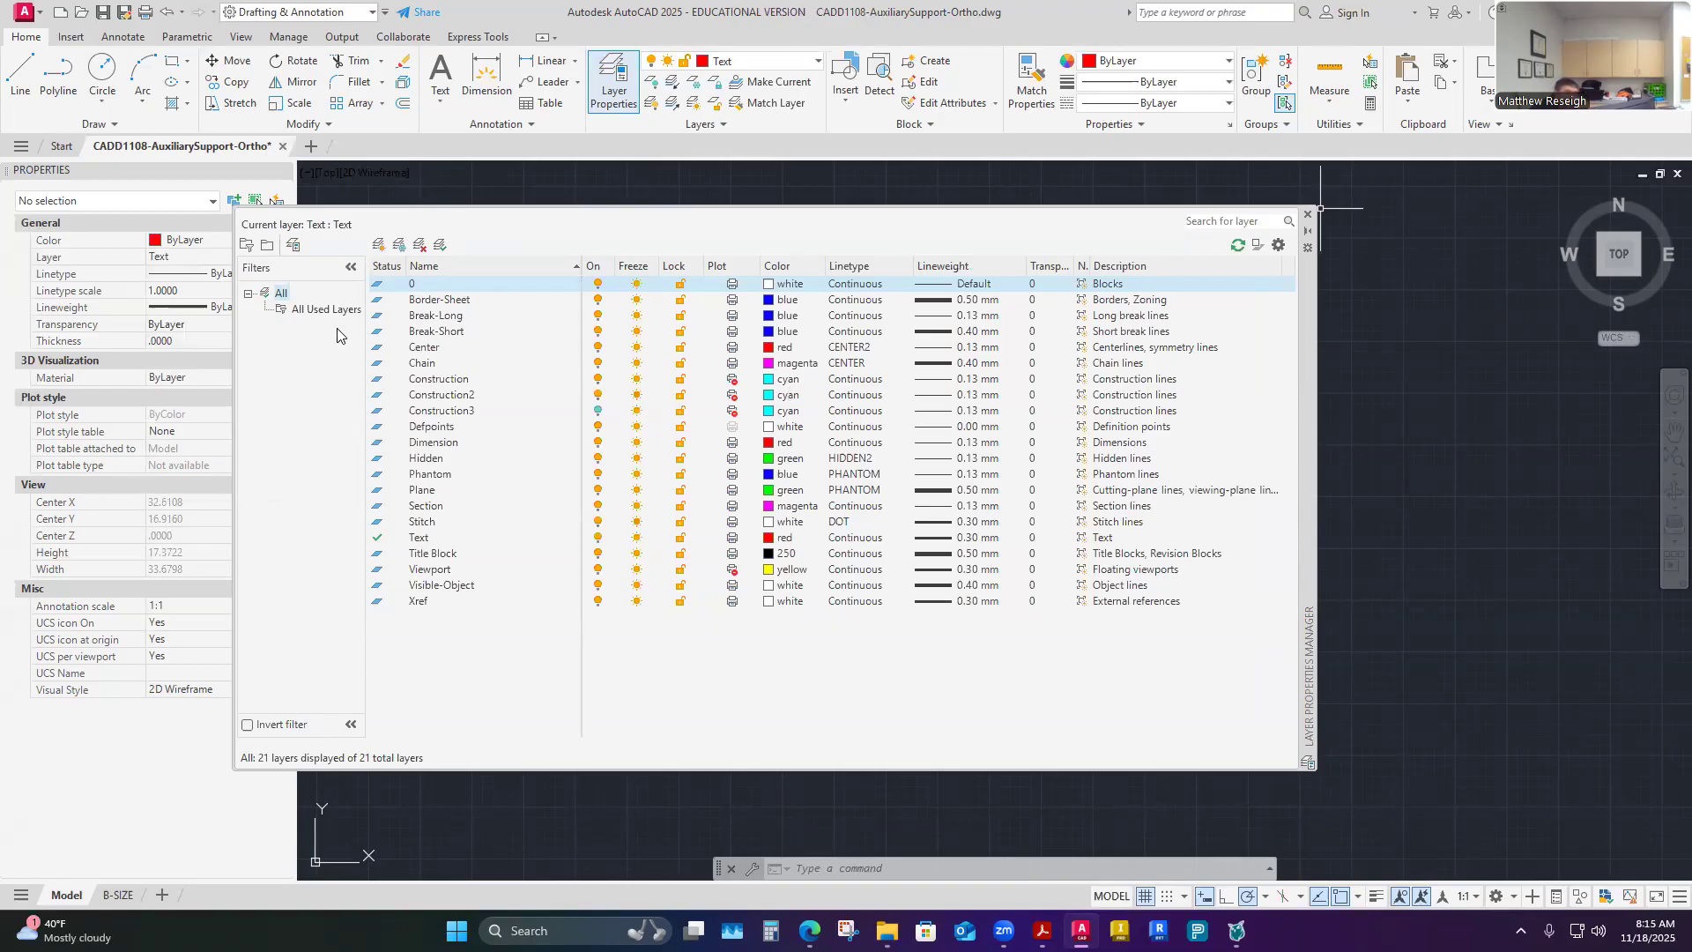
{"action": "left_click", "coordinate": [440, 412]}
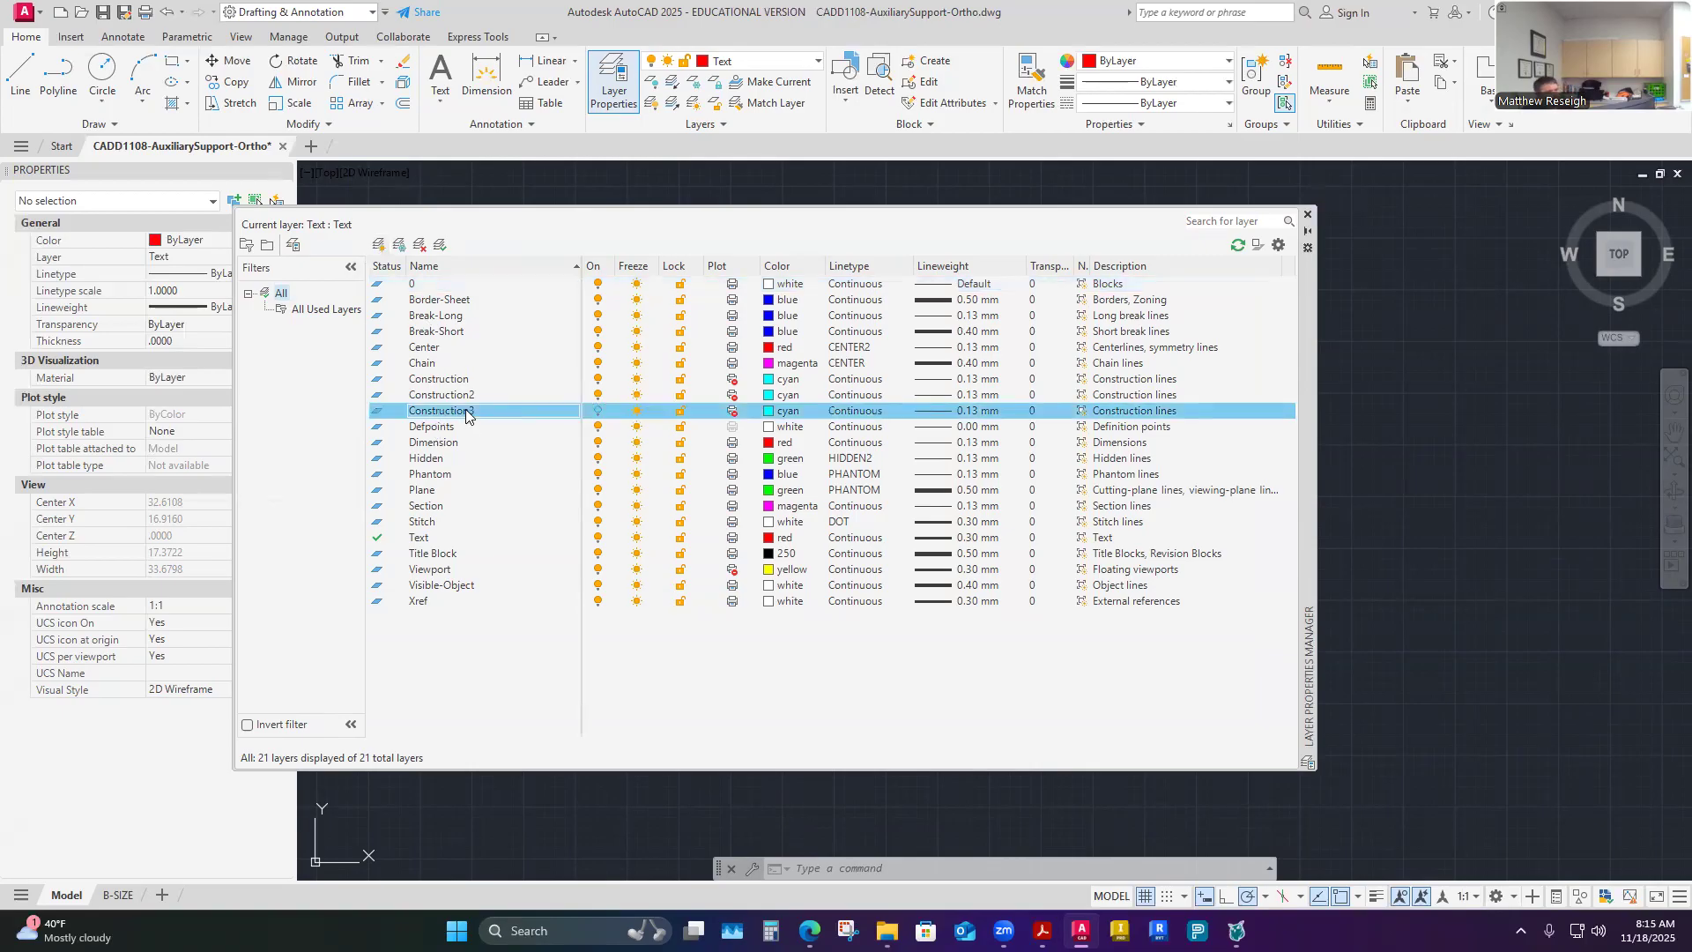
{"action": "left_click", "coordinate": [466, 415]}
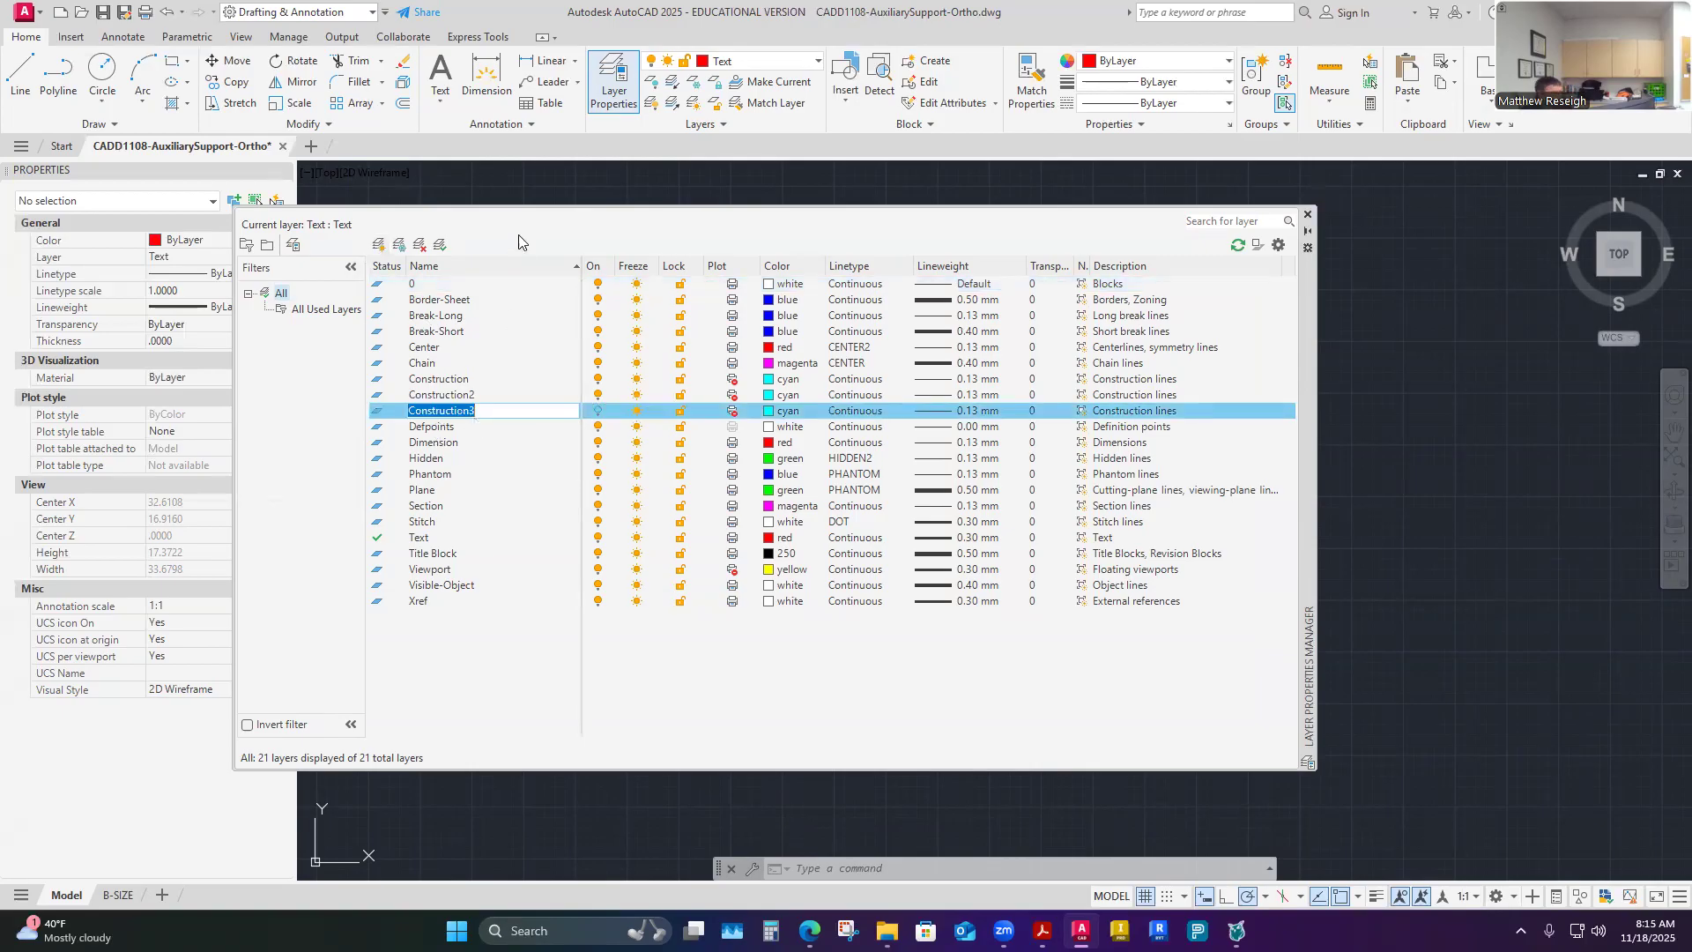
{"action": "left_click", "coordinate": [440, 248]}
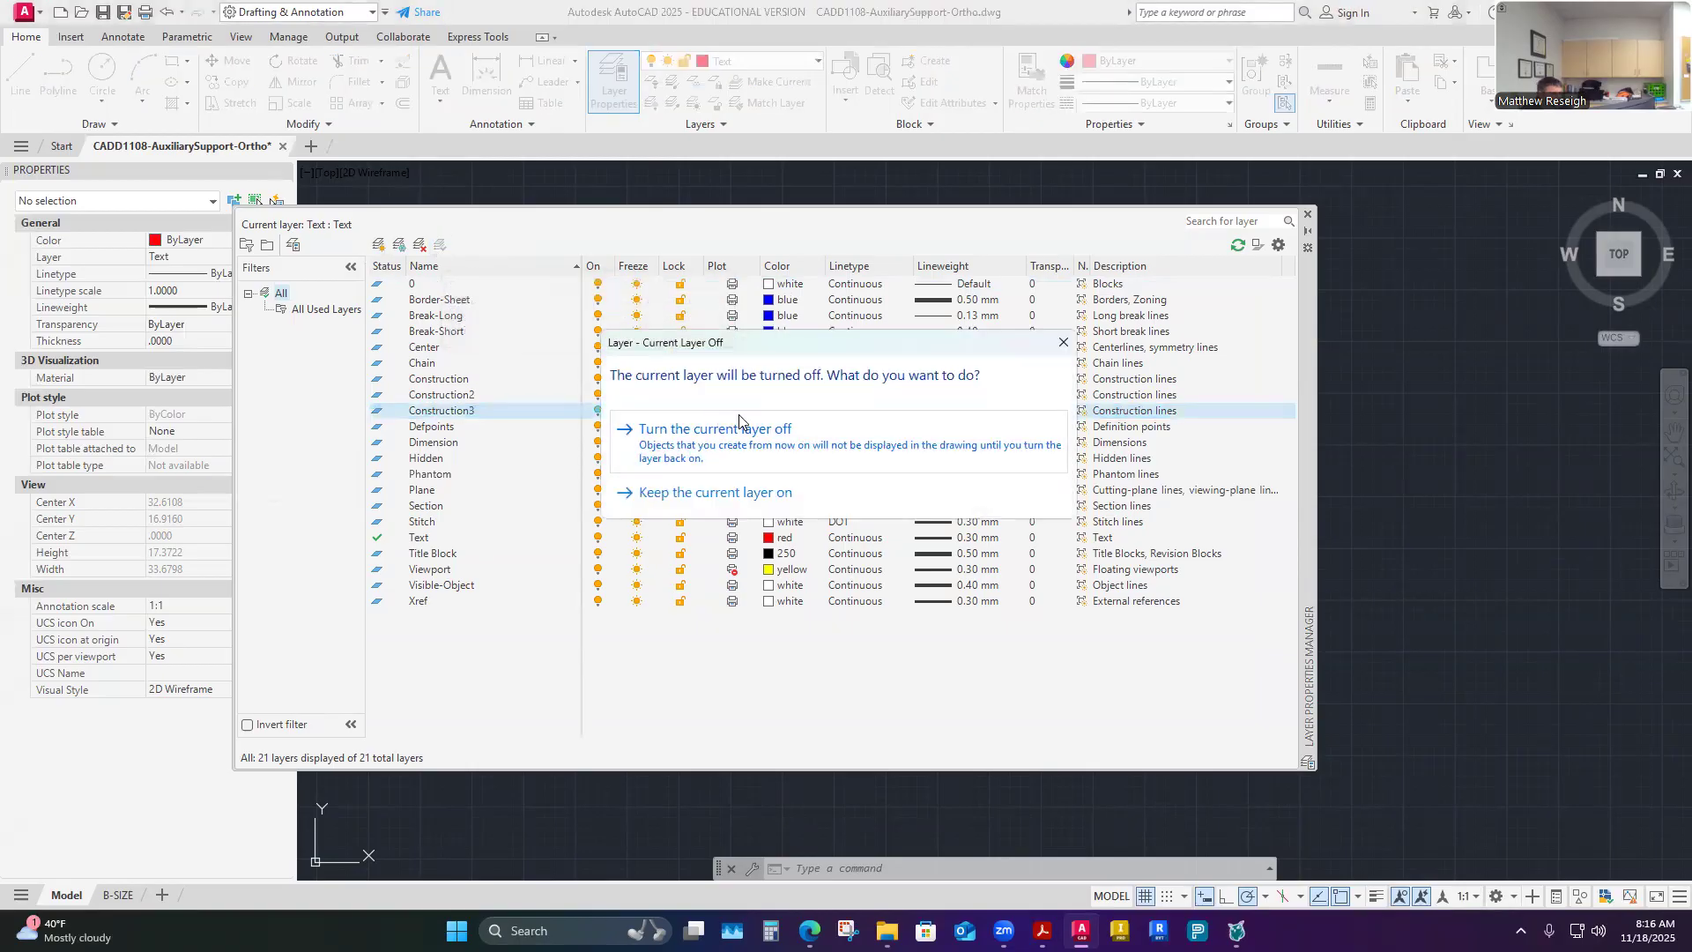
{"action": "left_click", "coordinate": [749, 500]}
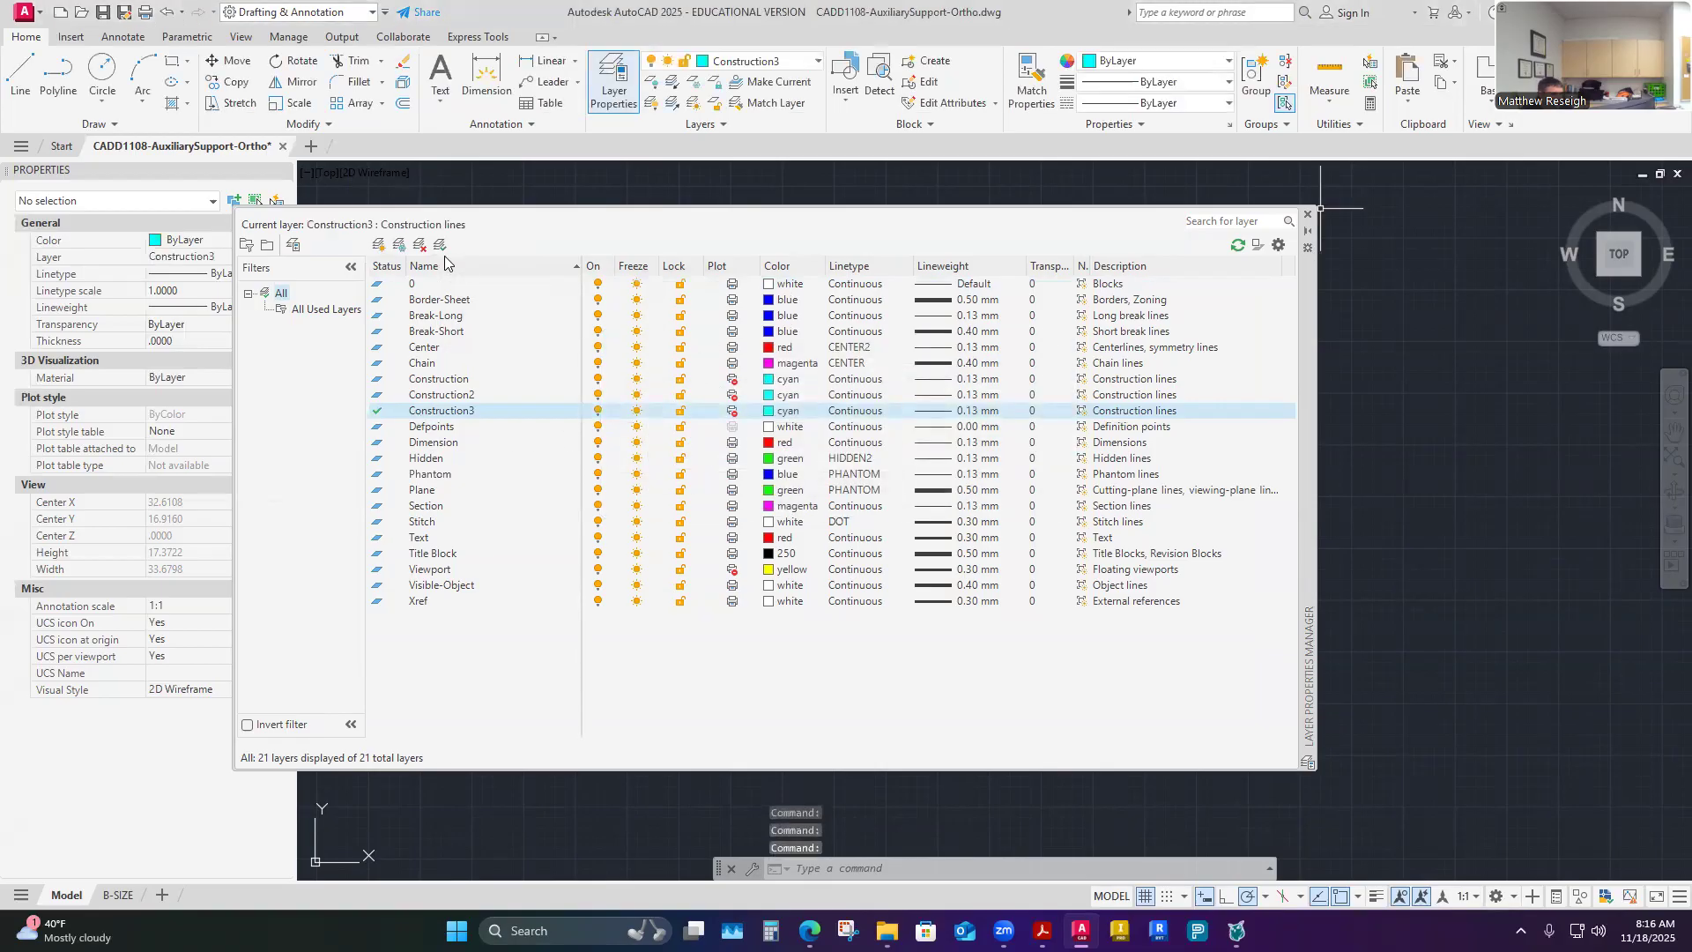
Step: Create a new layer based on Construction3, name it Construction4, and close the Layer Properties Manager
{"action": "left_click", "coordinate": [441, 410]}
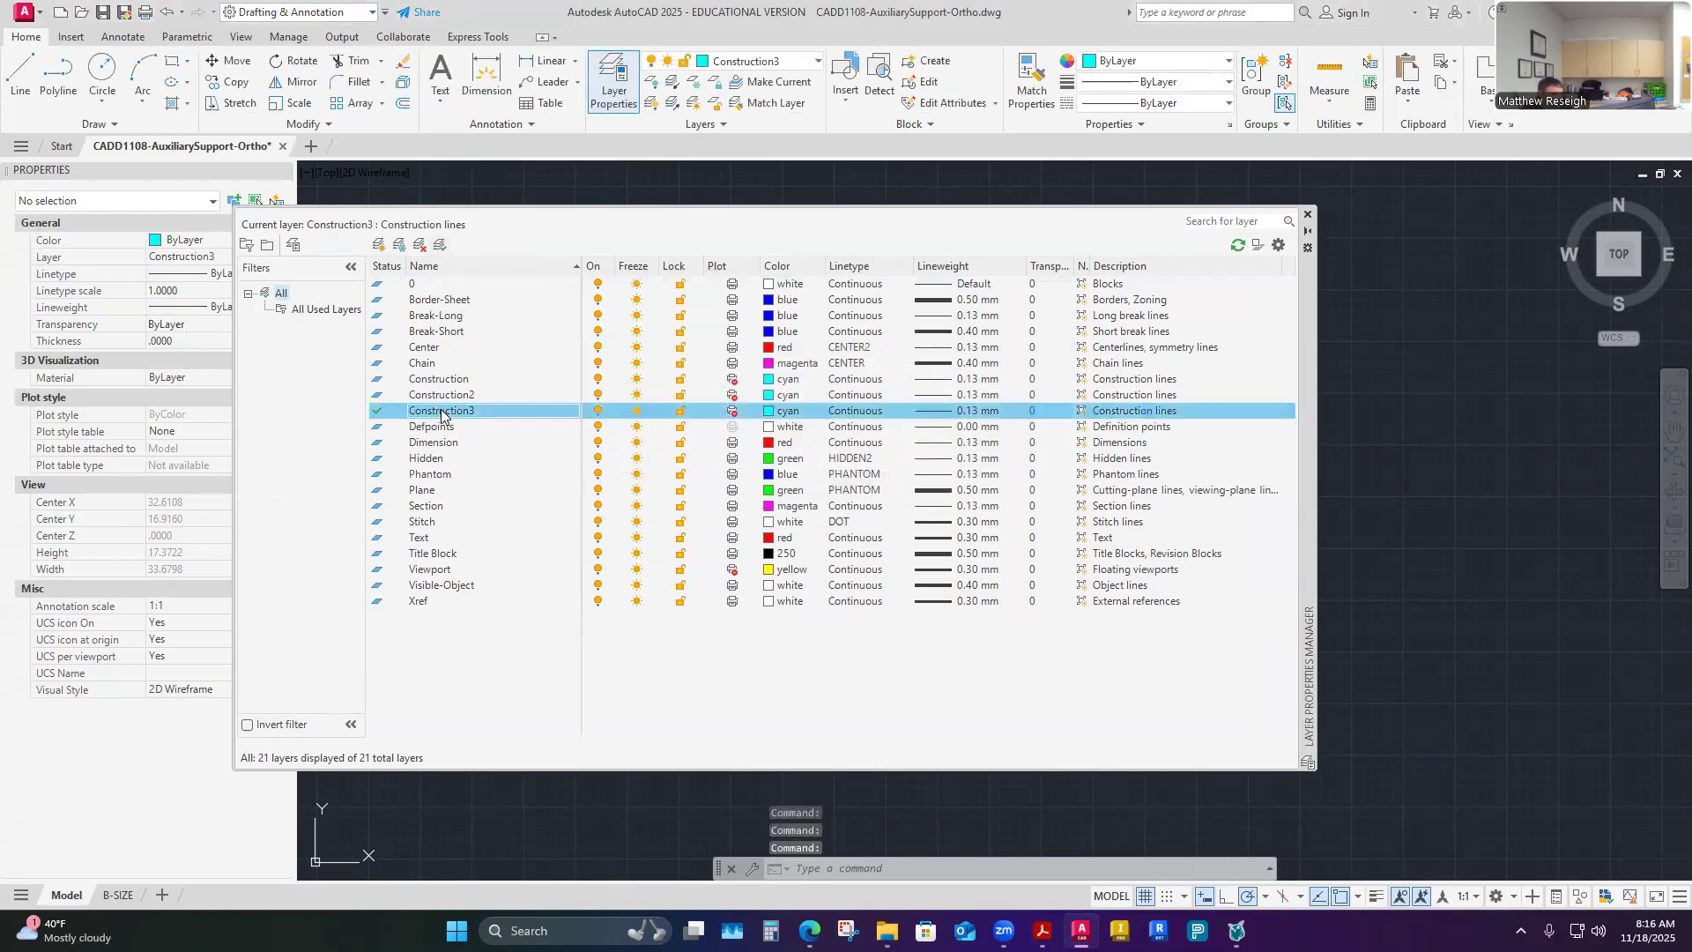
{"action": "left_click", "coordinate": [380, 247]}
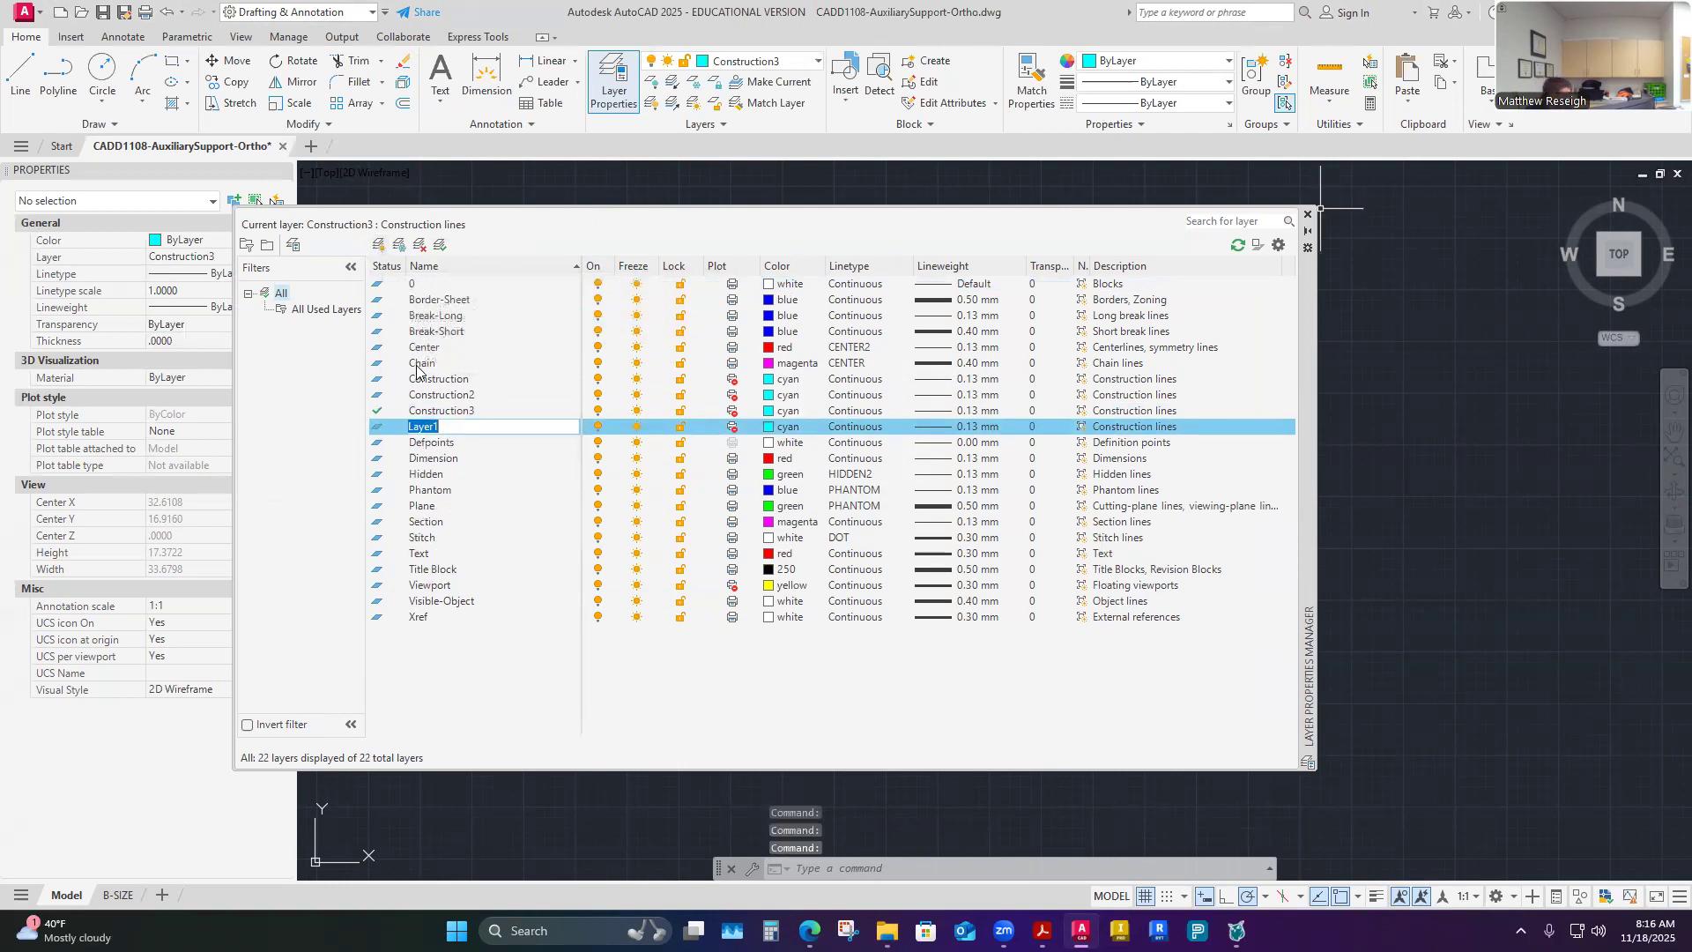
{"action": "type", "text": "Construction4"}
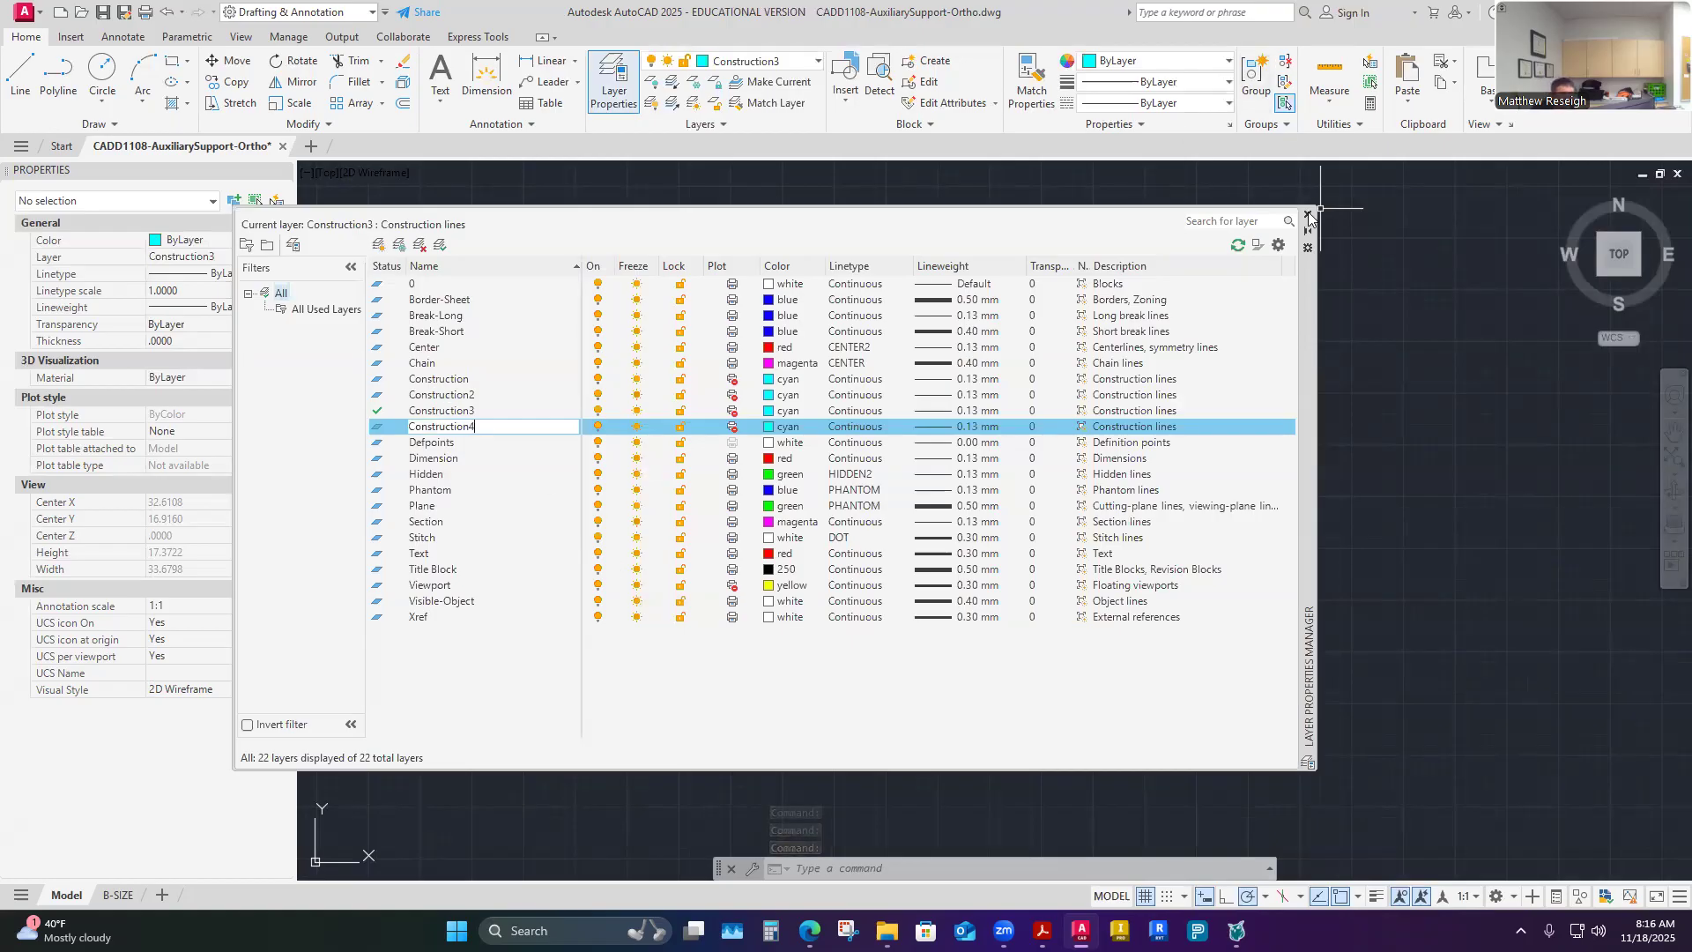
{"action": "left_click", "coordinate": [1308, 214]}
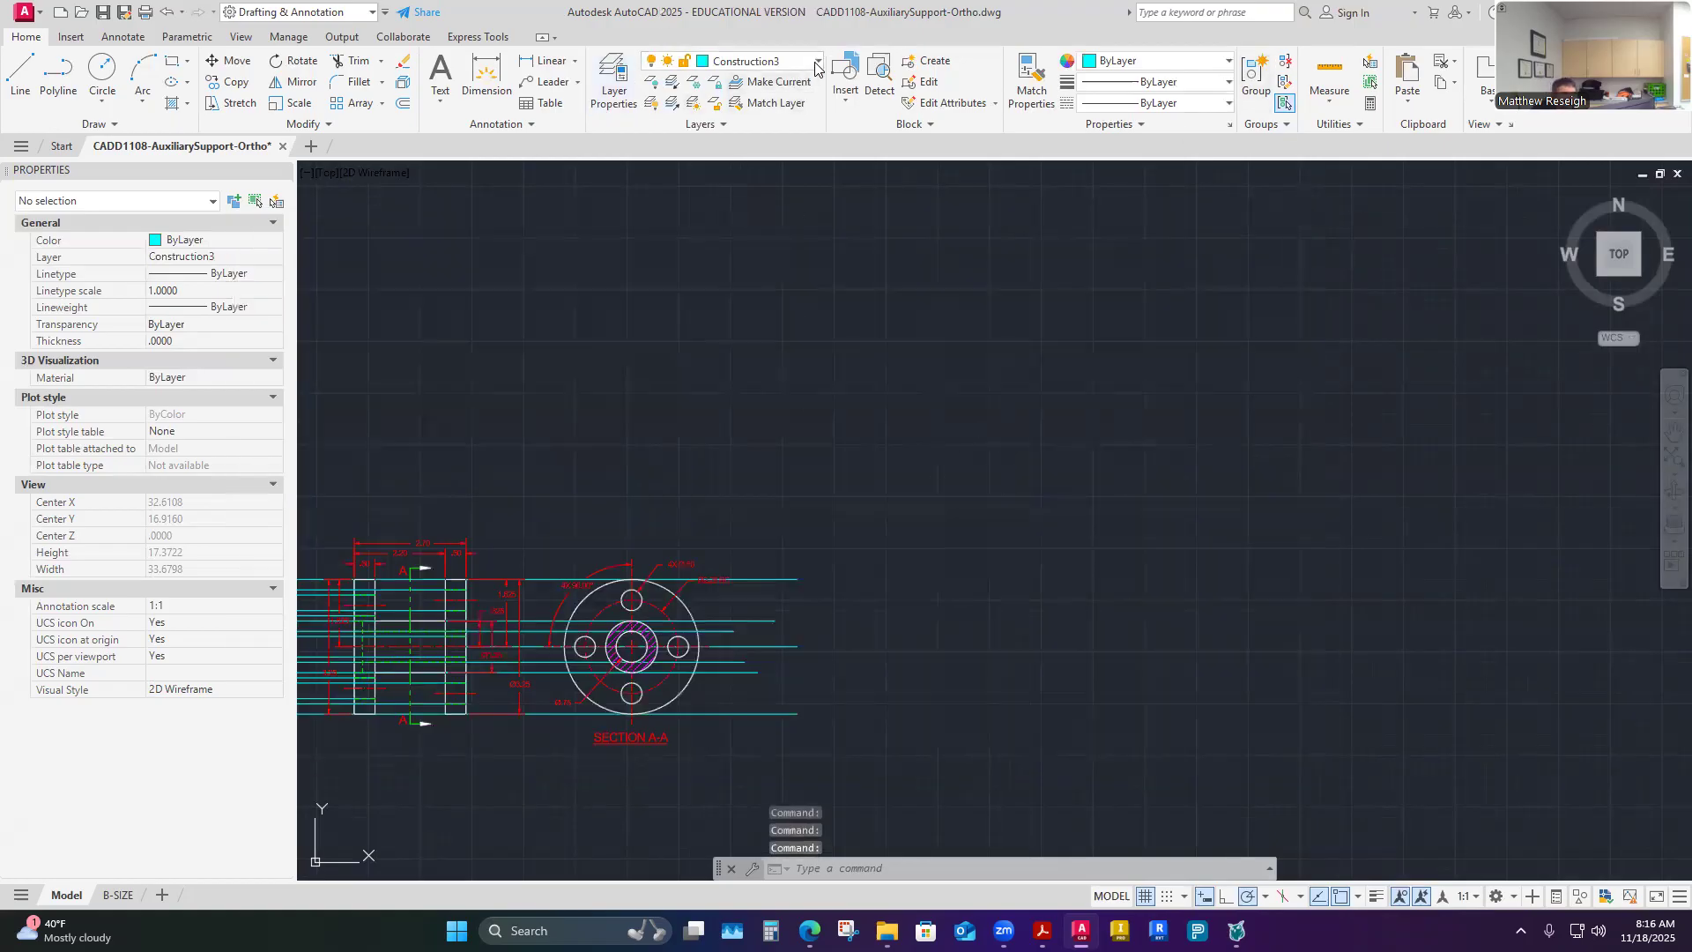
Step: Turn off the Construction4, Construction2 and Construction3 layers, confirming that the current layer is switched off
{"action": "left_click", "coordinate": [758, 60]}
{"action": "left_click", "coordinate": [654, 274]}
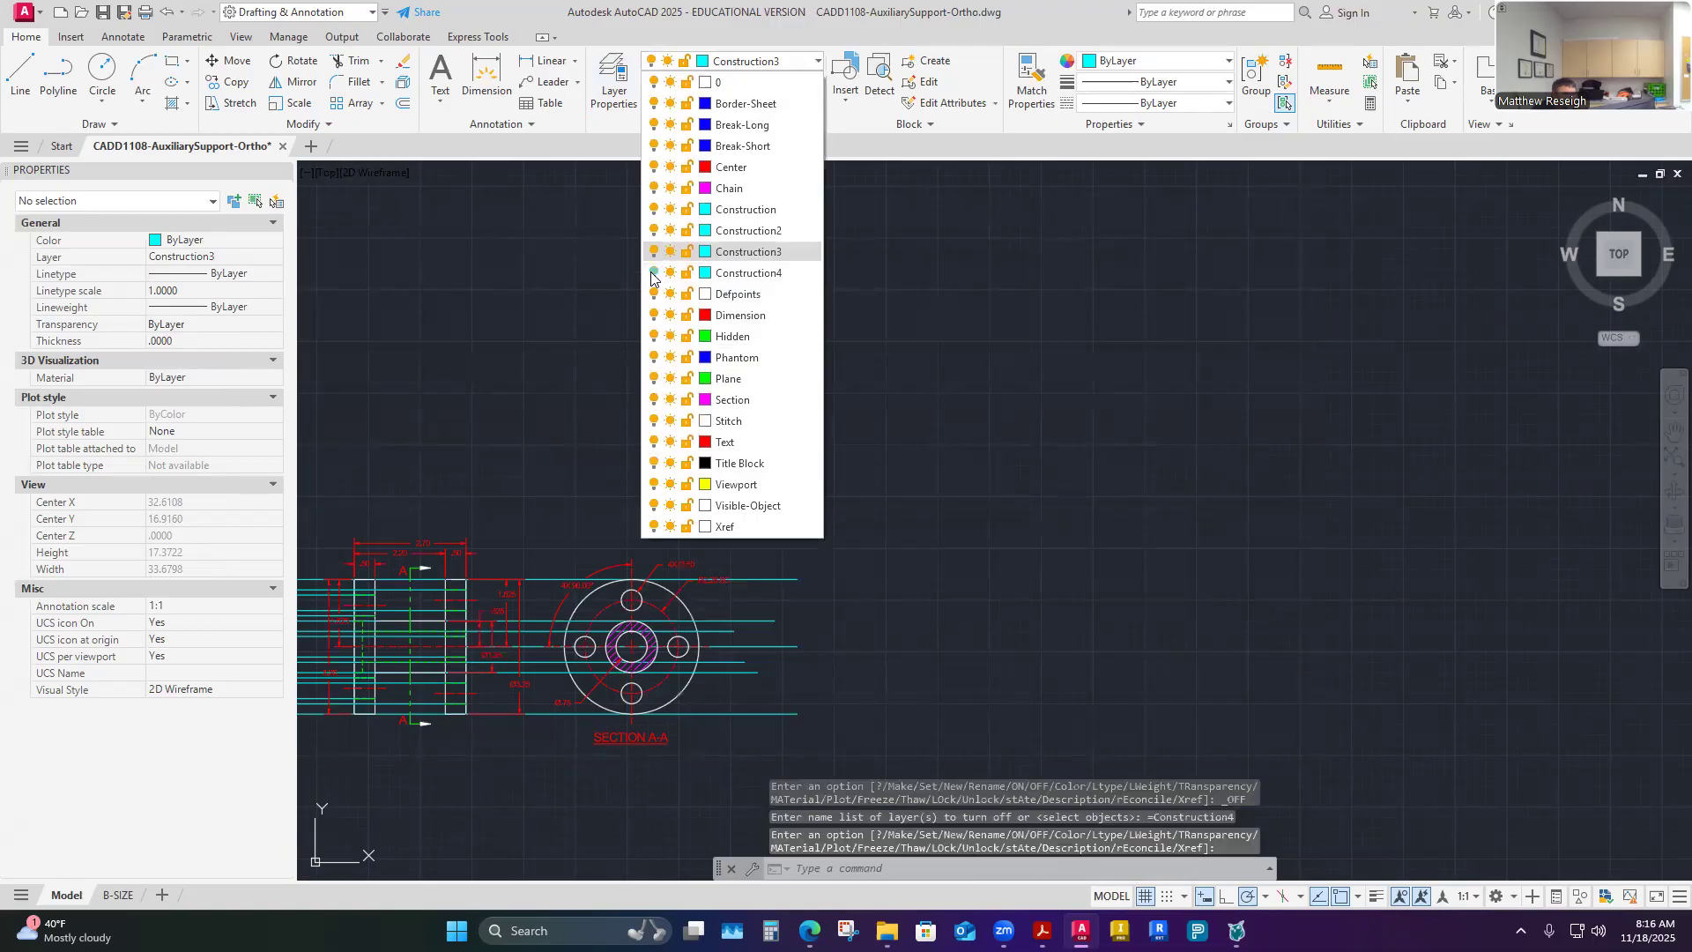
{"action": "left_click", "coordinate": [653, 253]}
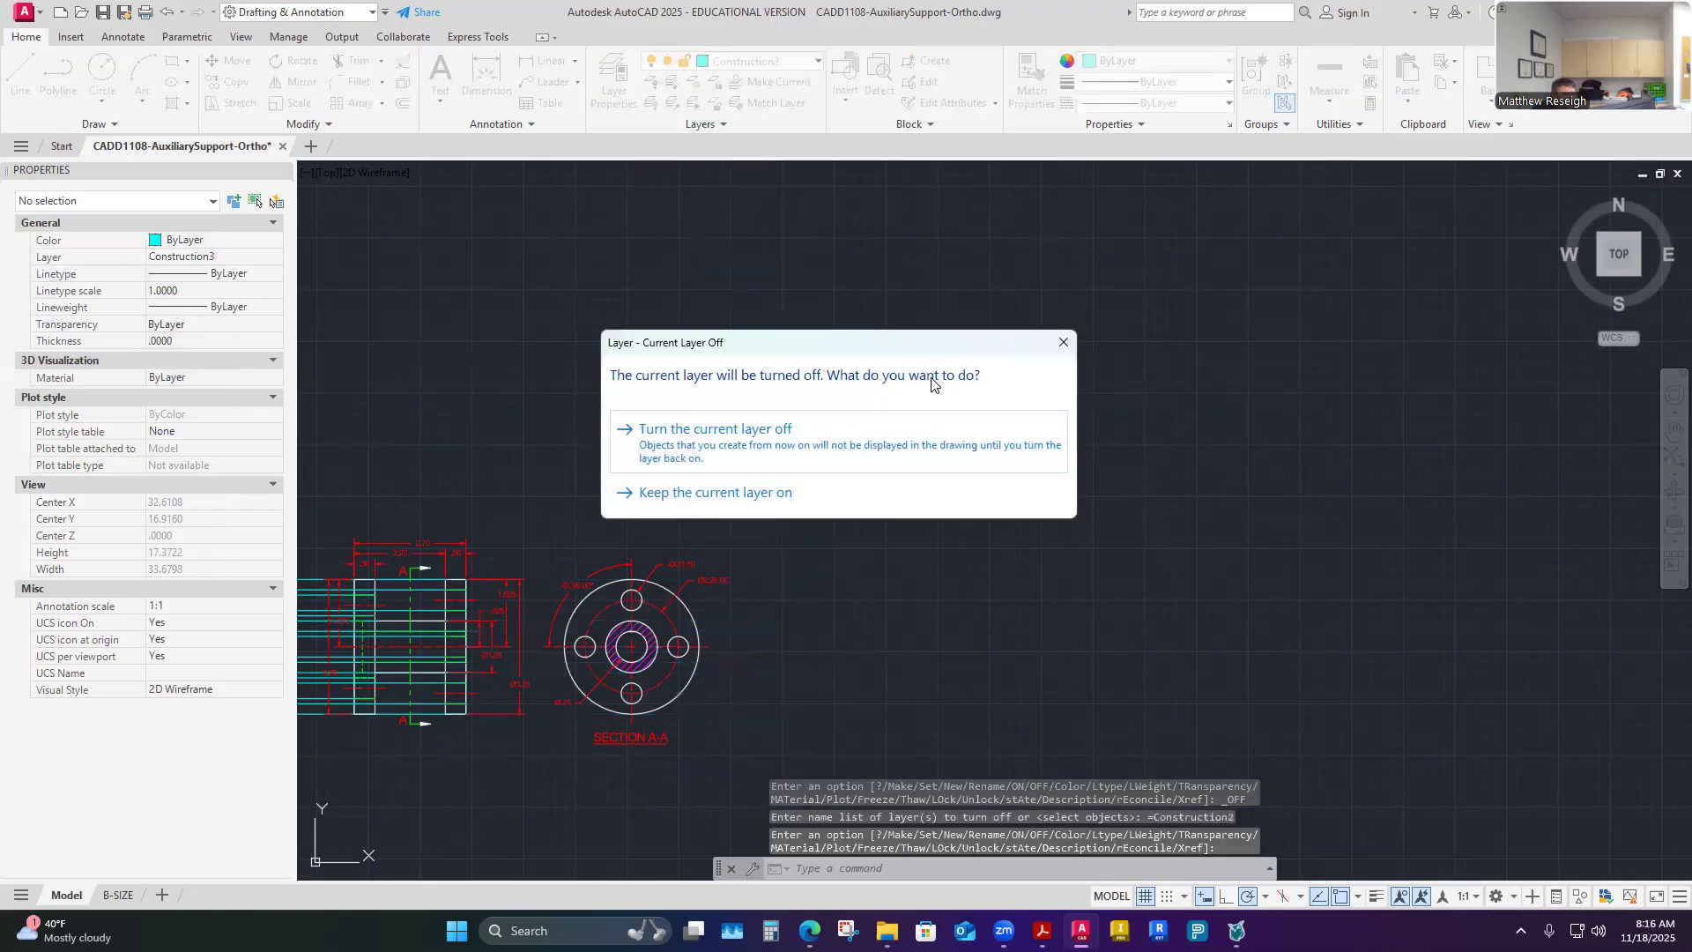
{"action": "left_click", "coordinate": [783, 457]}
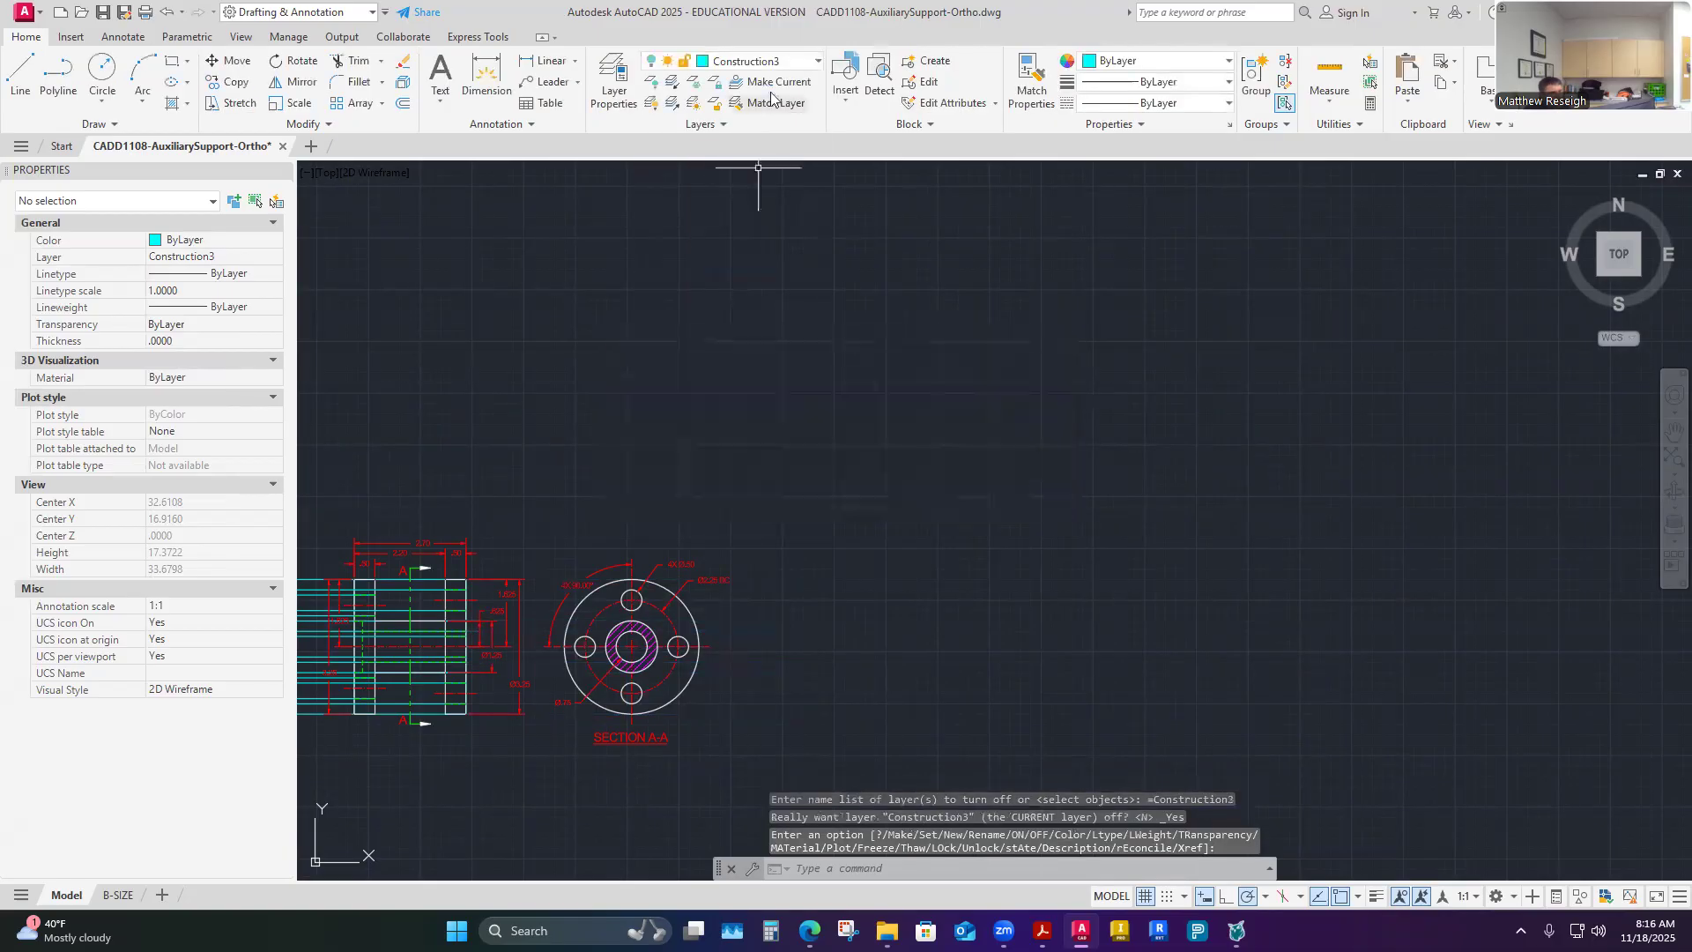
Step: Turn on the Construction4 layer and make it current, choosing to keep the current layer on
{"action": "left_click", "coordinate": [758, 61]}
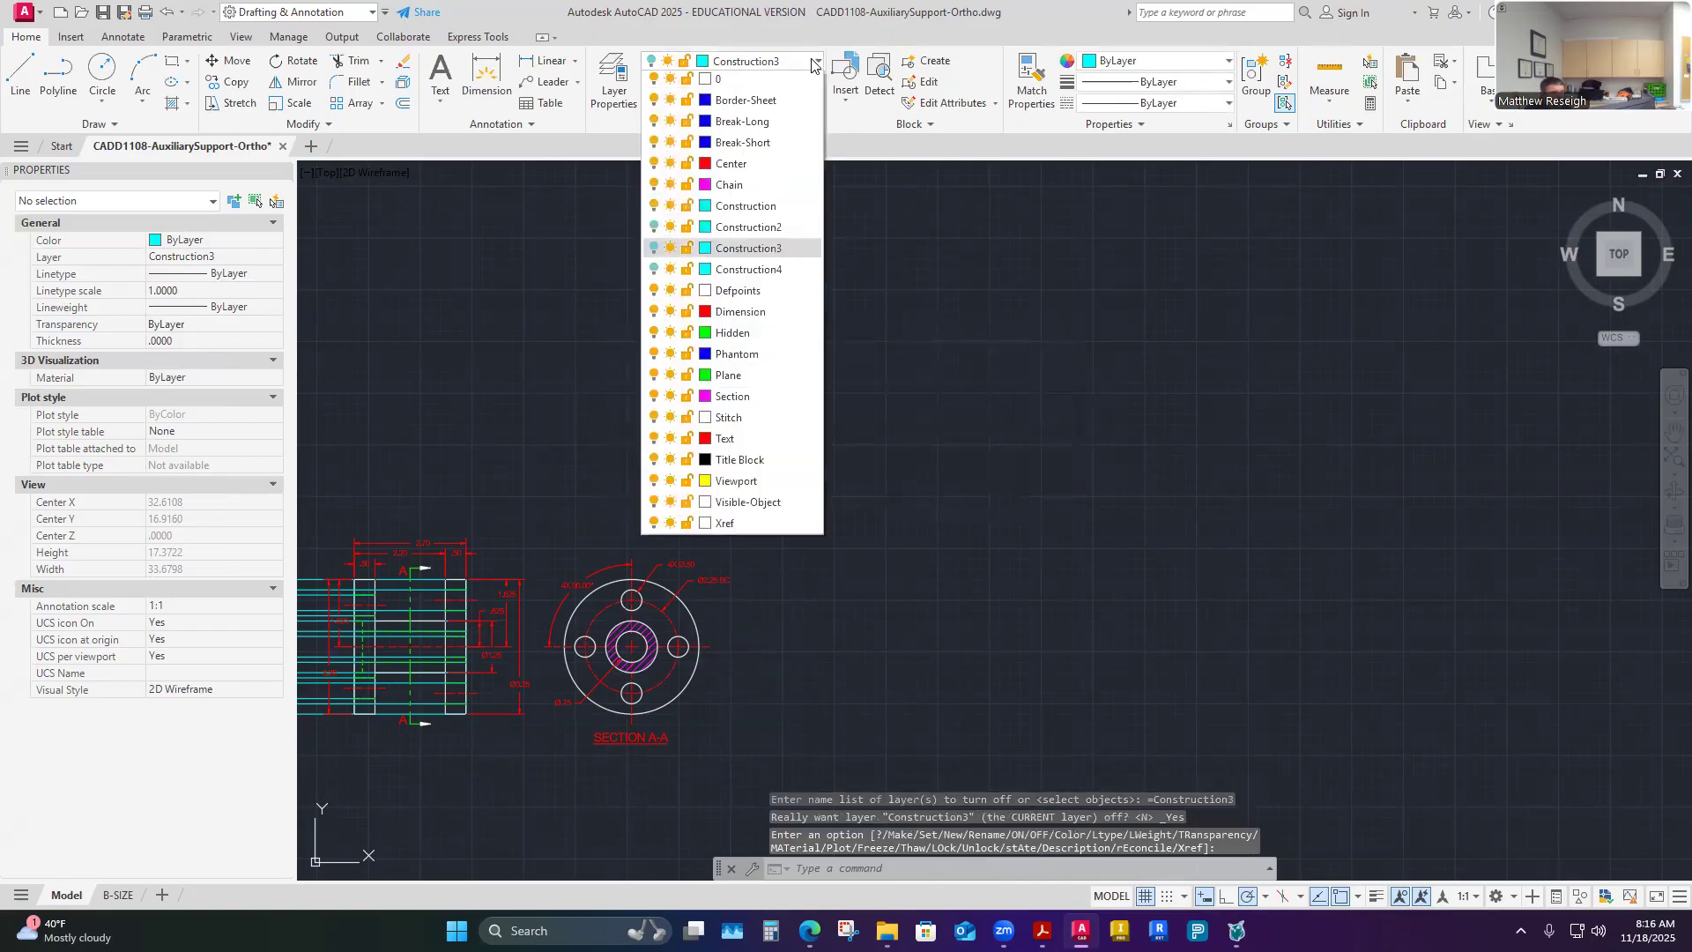
{"action": "left_click", "coordinate": [738, 273]}
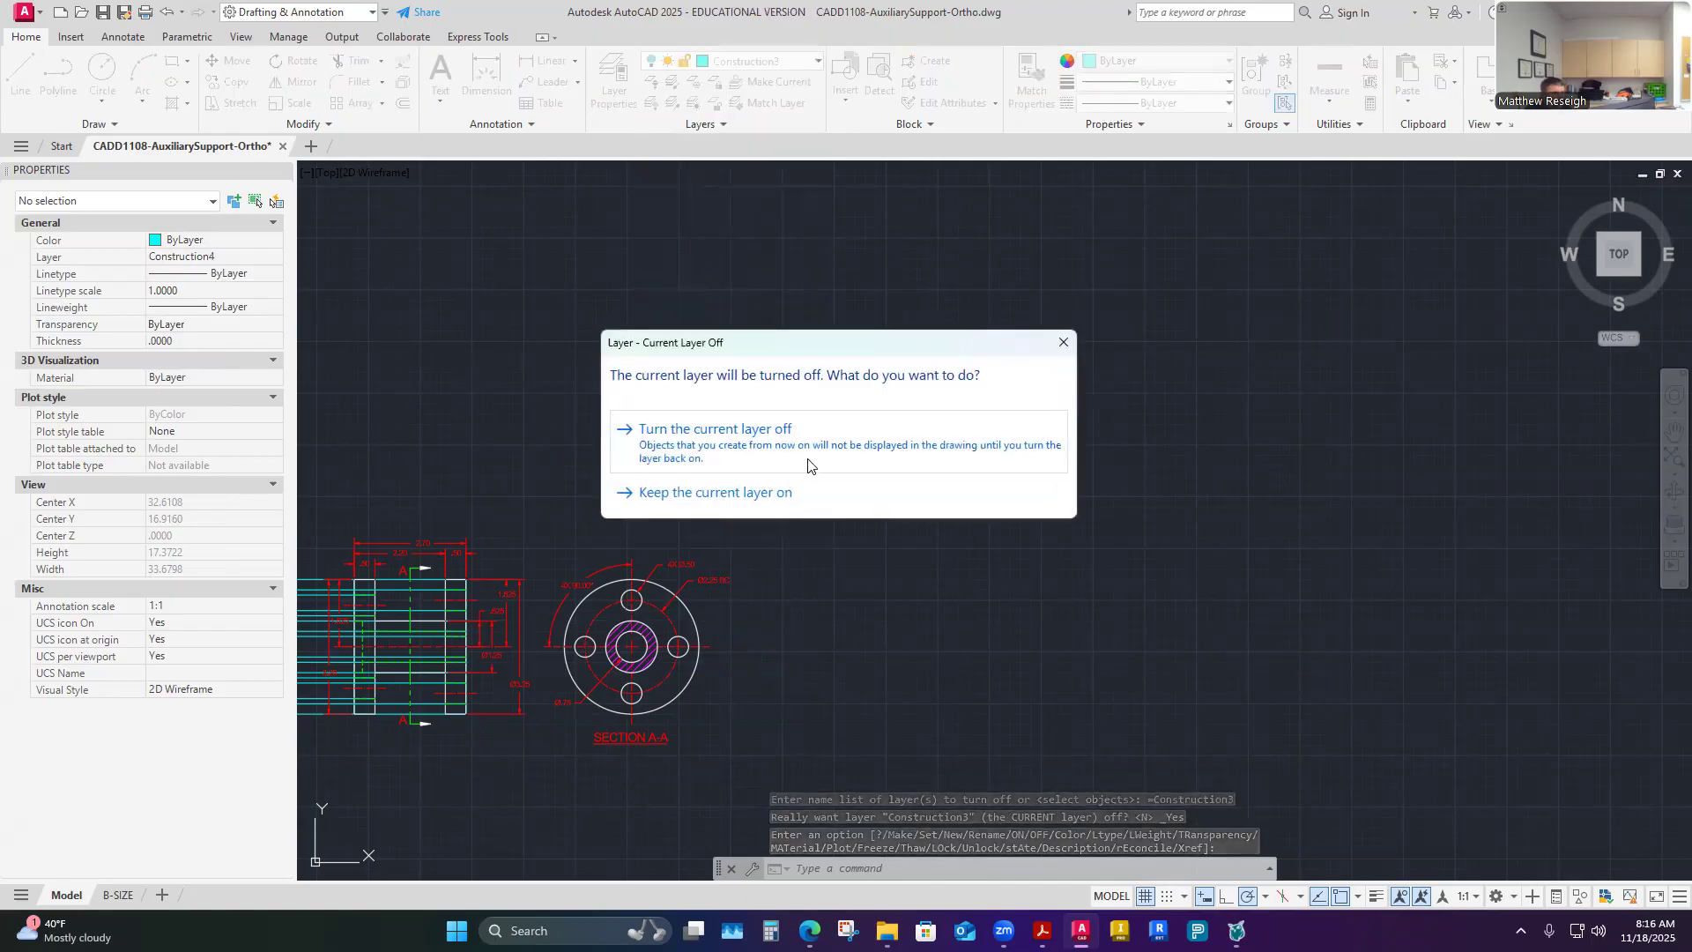
{"action": "left_click", "coordinate": [785, 493]}
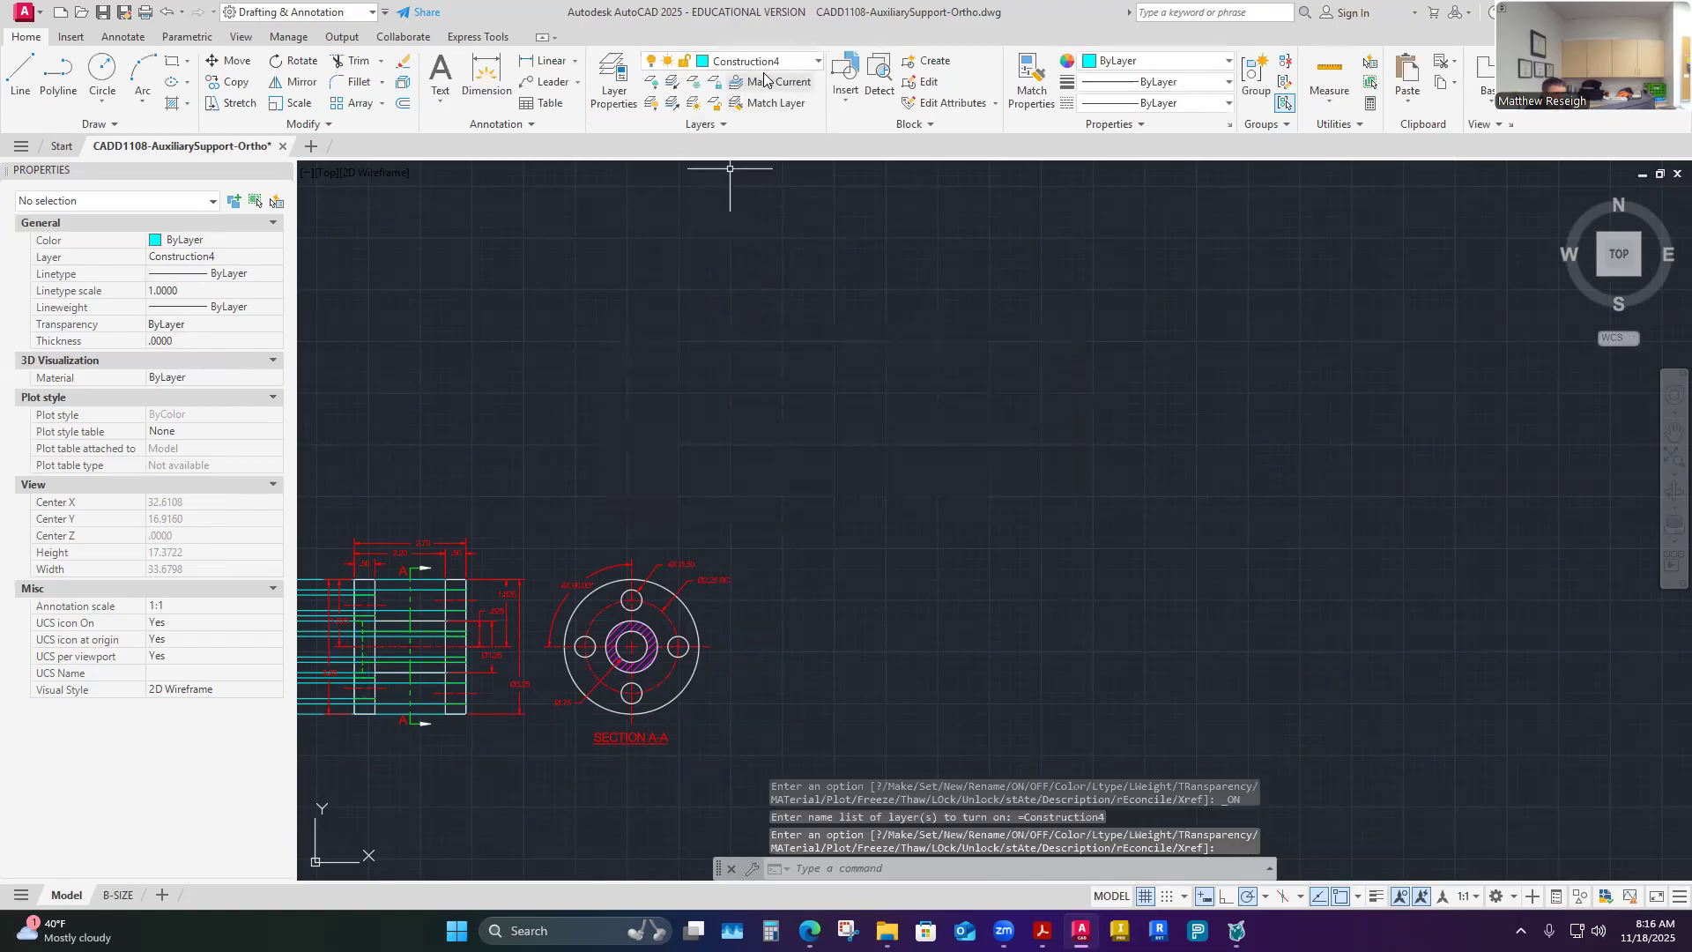
Step: Turn off the Construction layer while keeping Construction4 current
{"action": "left_click", "coordinate": [817, 61]}
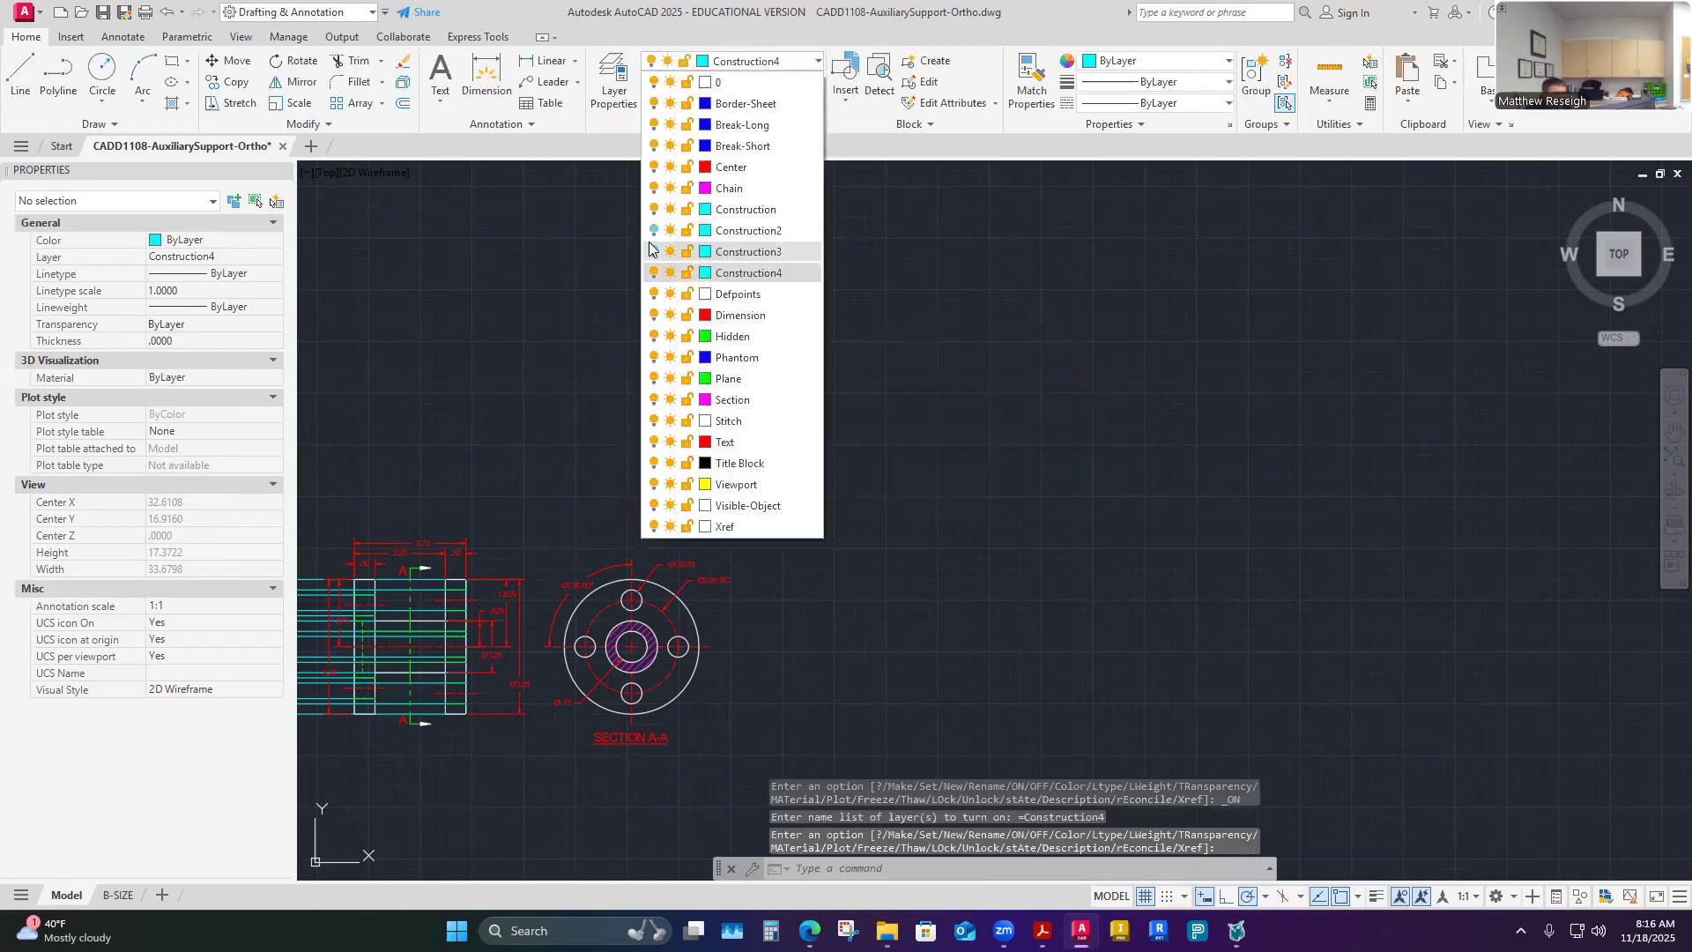
{"action": "left_click", "coordinate": [654, 209]}
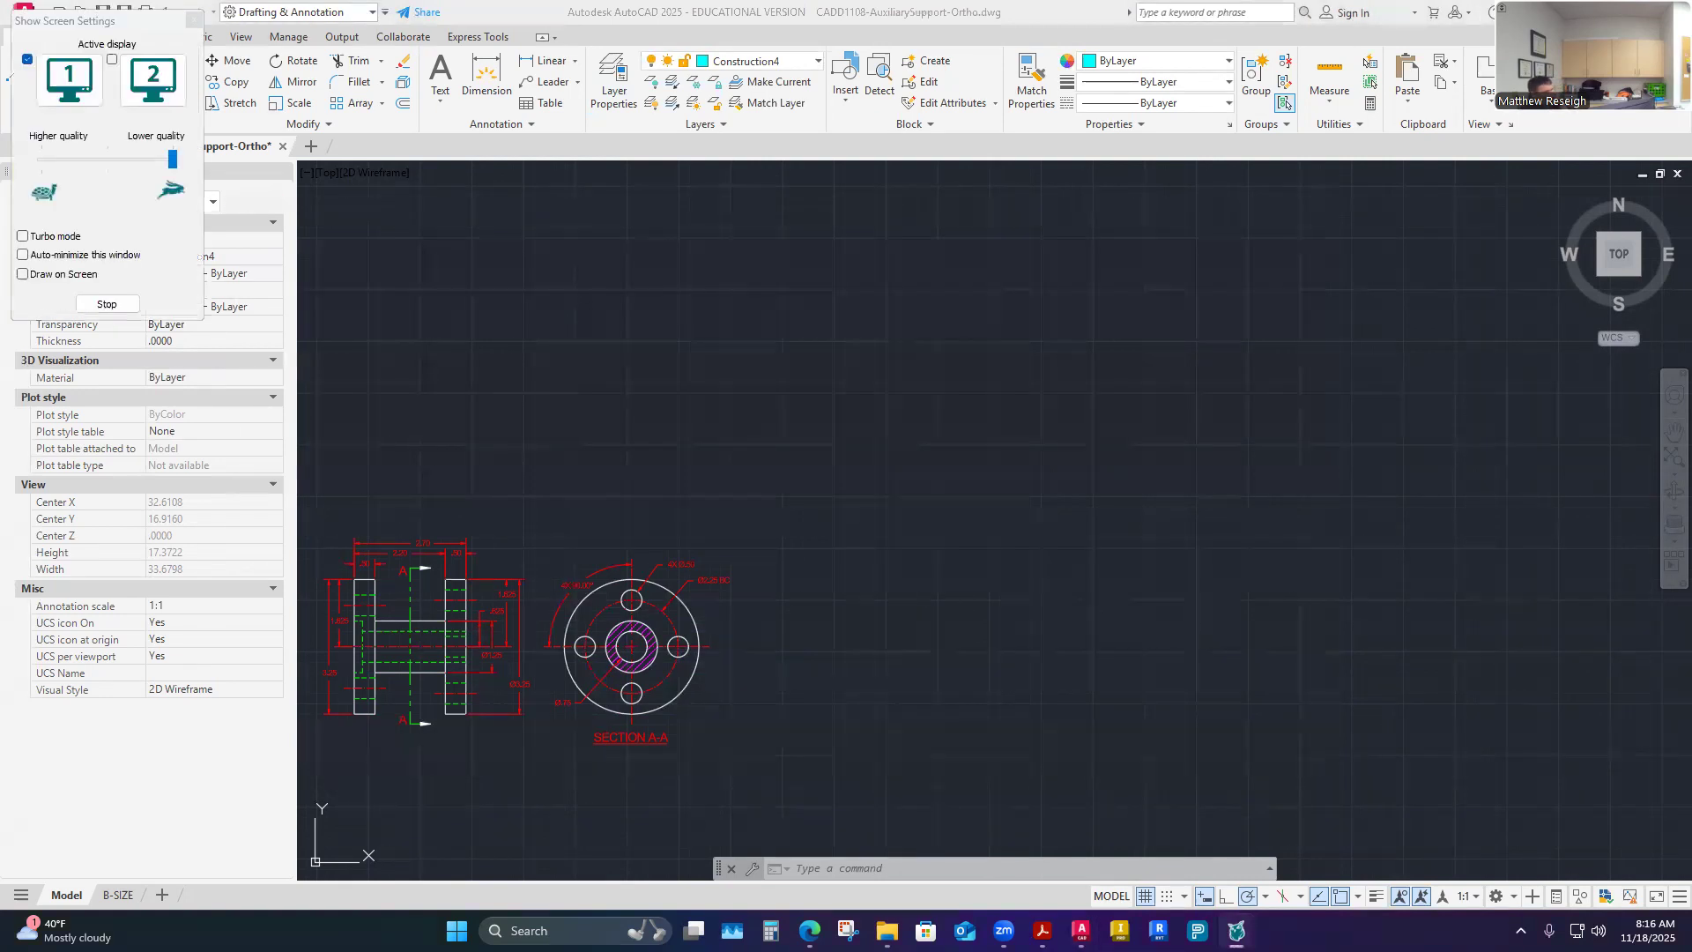
Step: Raise the system volume, review the output and input devices in the Windows sound settings, and close Settings
{"action": "left_click_drag", "start_coordinate": [114, 28], "coordinate": [0, 28]}
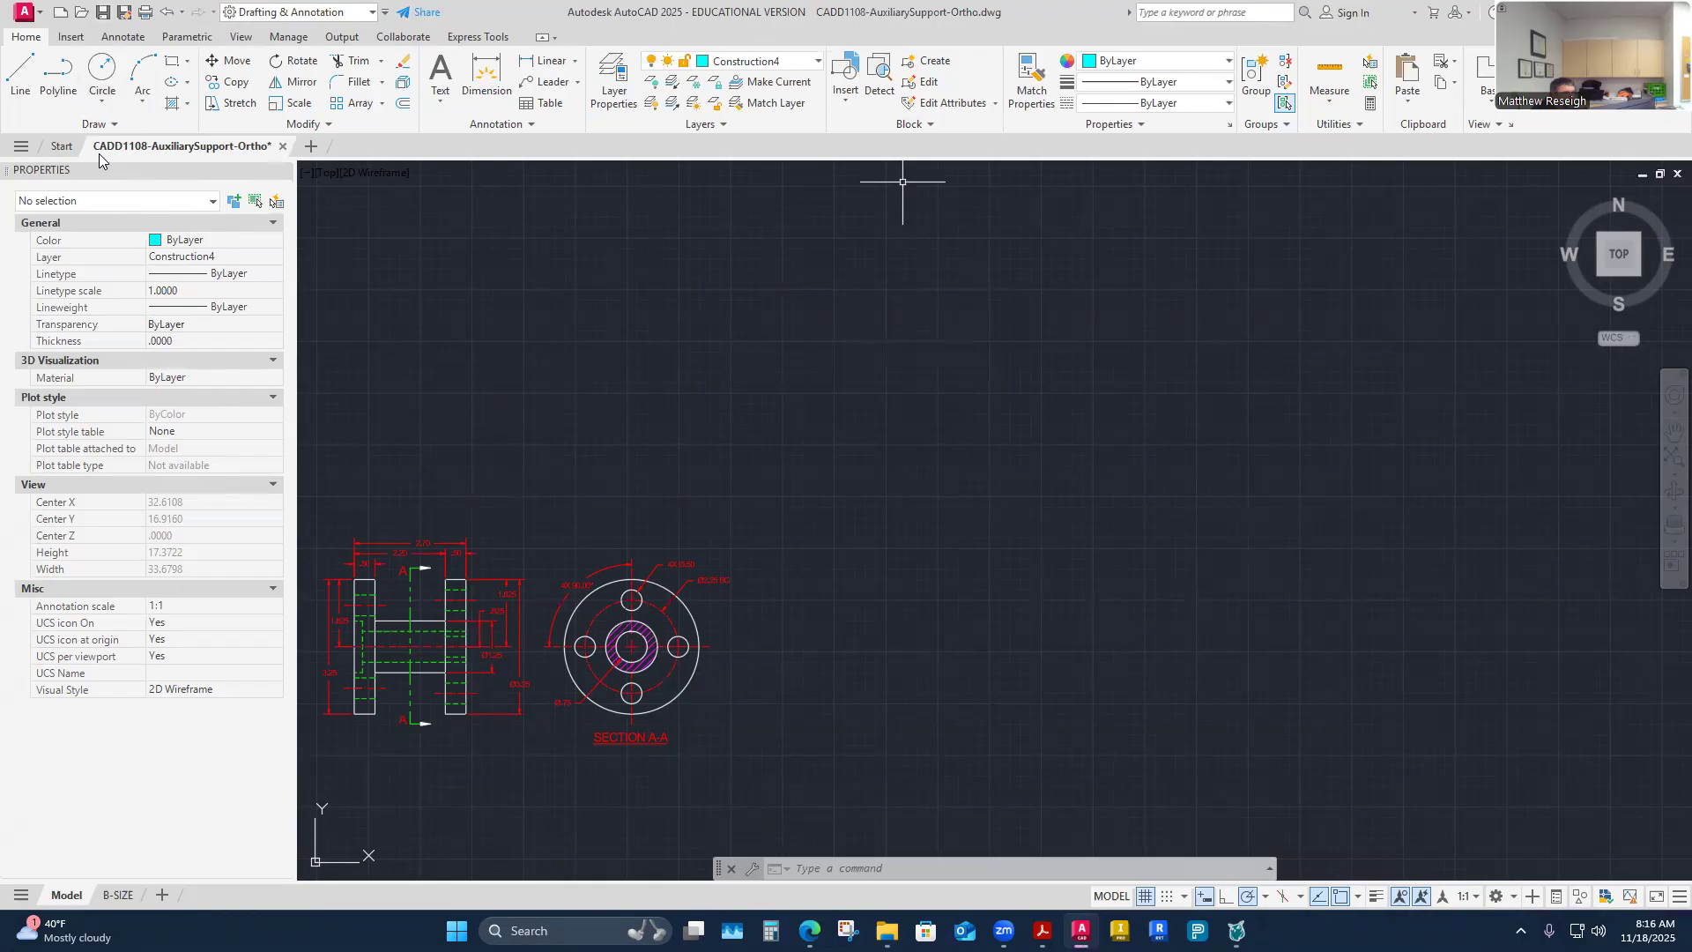
{"action": "key", "text": "XF86AudioRaiseVolume"}
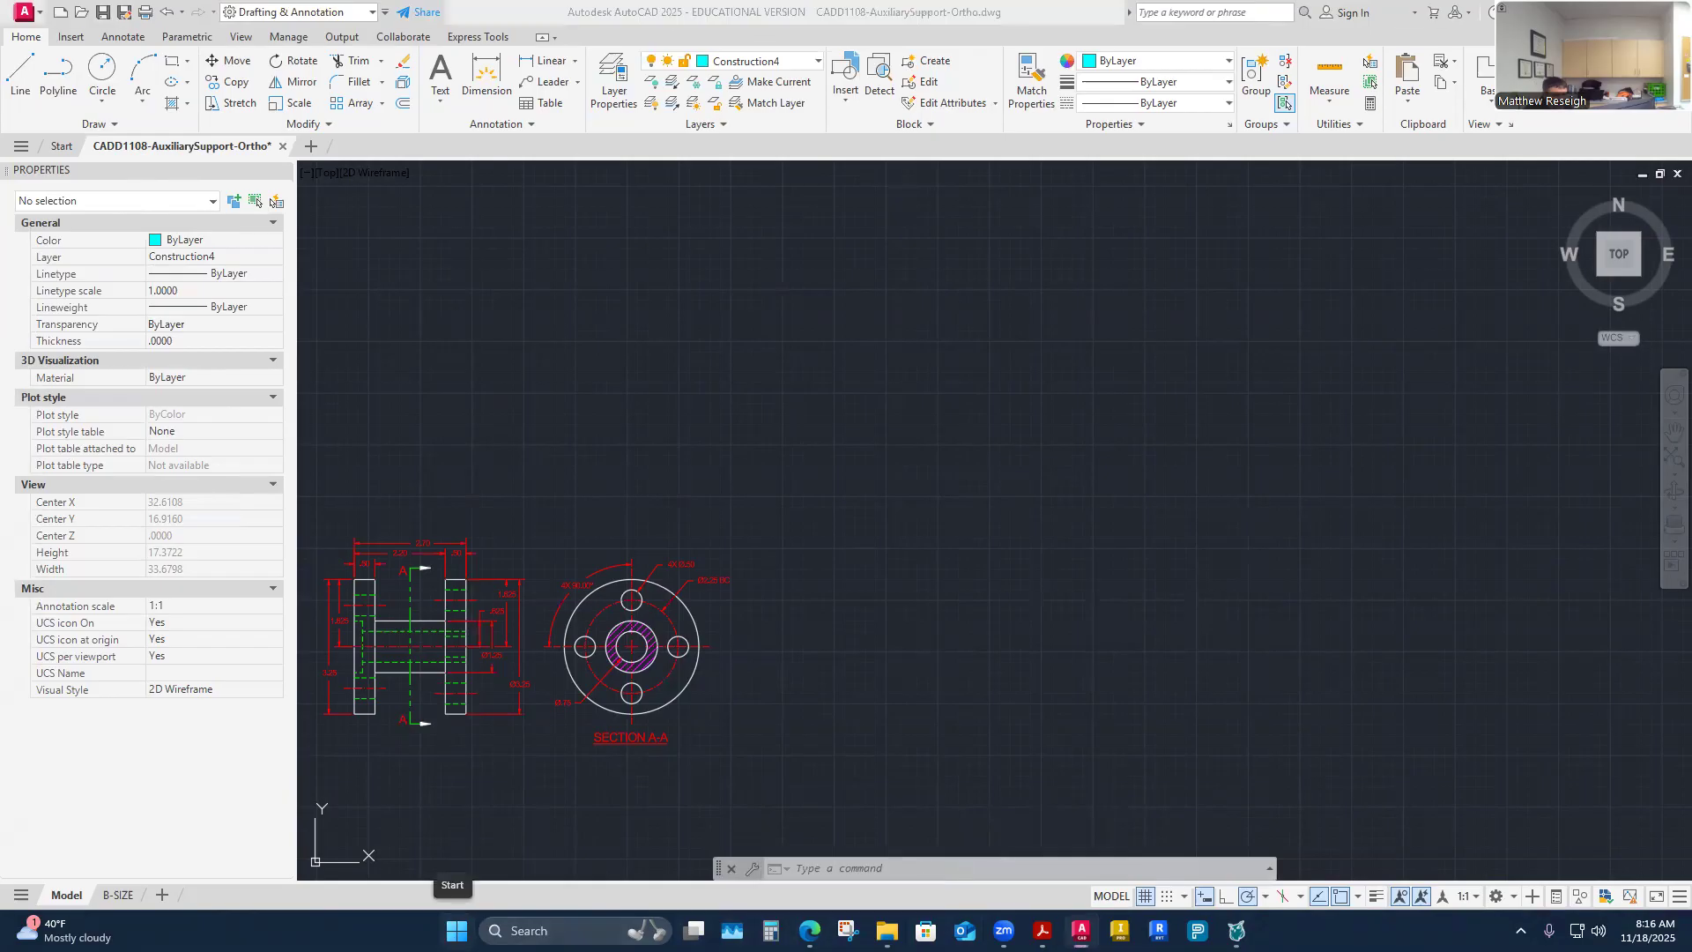
{"action": "left_click", "coordinate": [456, 930]}
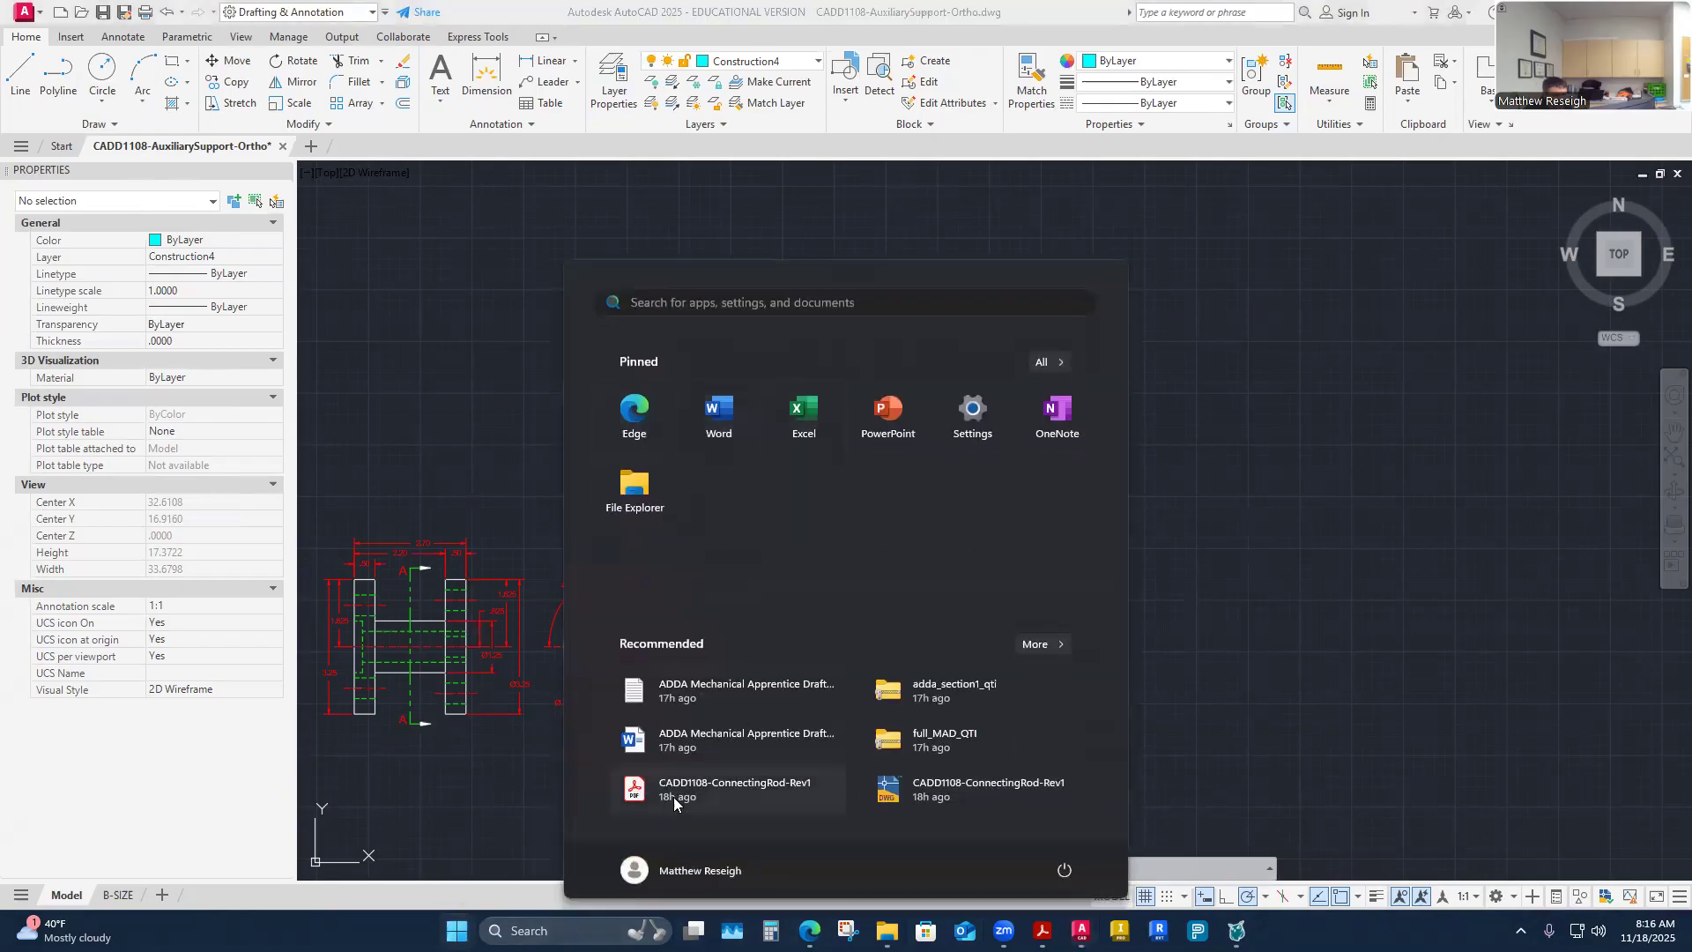
{"action": "left_click", "coordinate": [954, 419]}
{"action": "left_click", "coordinate": [786, 380]}
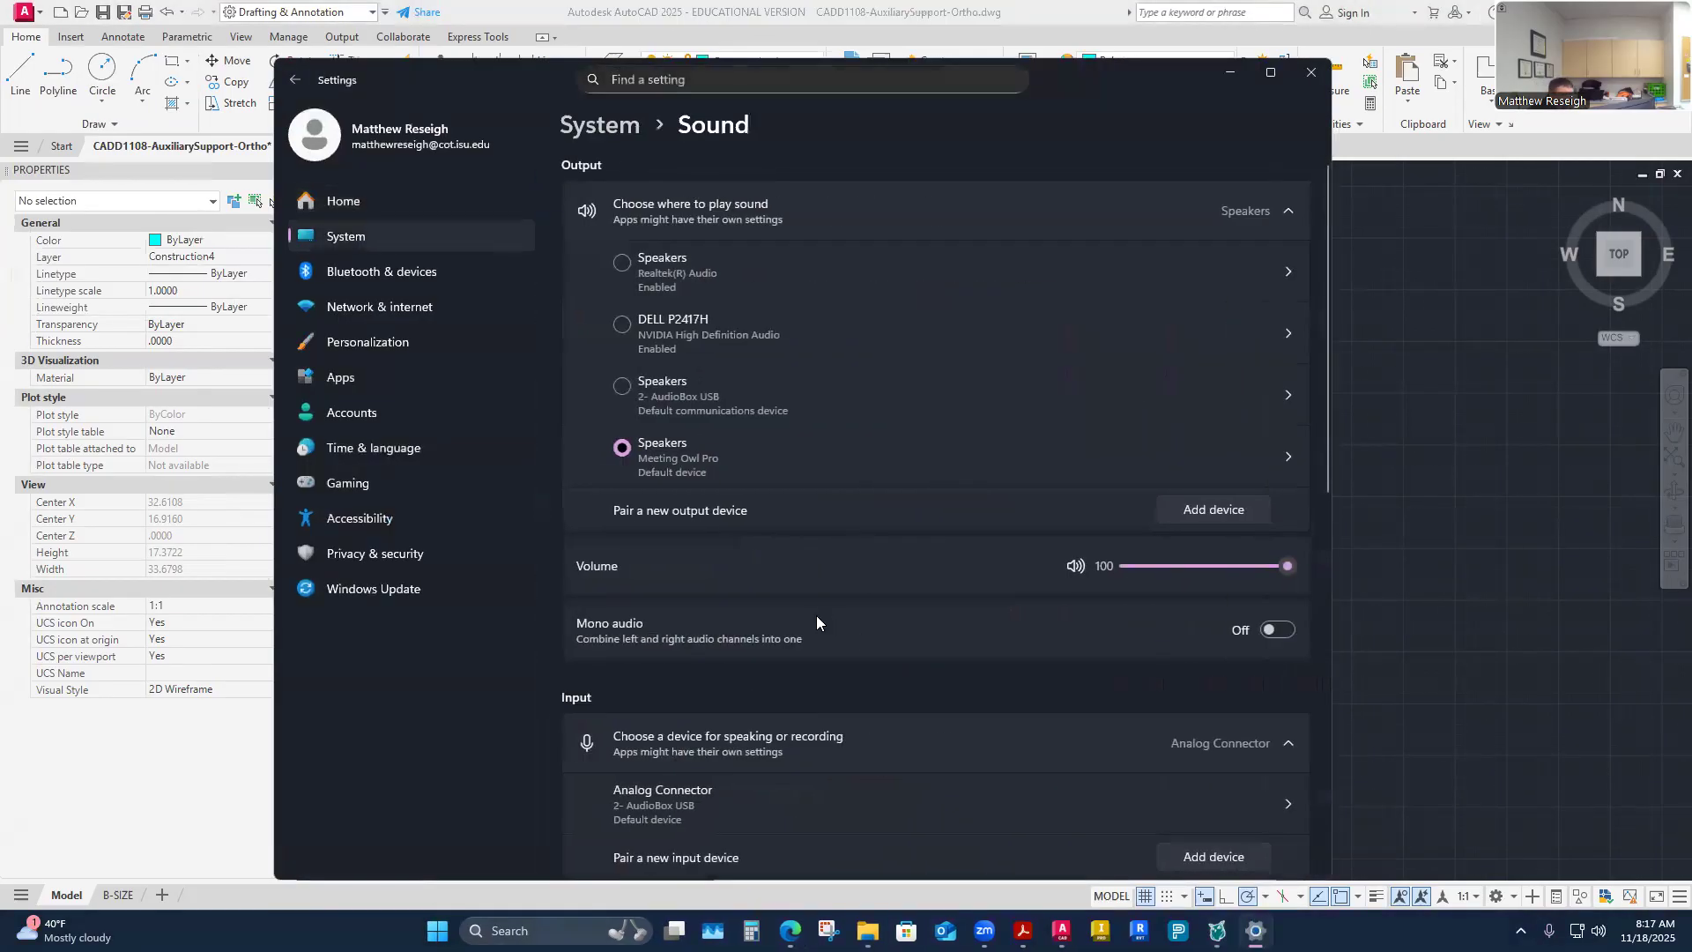
{"action": "scroll", "coordinate": [816, 615], "scroll_direction": "down", "scroll_amount": 2}
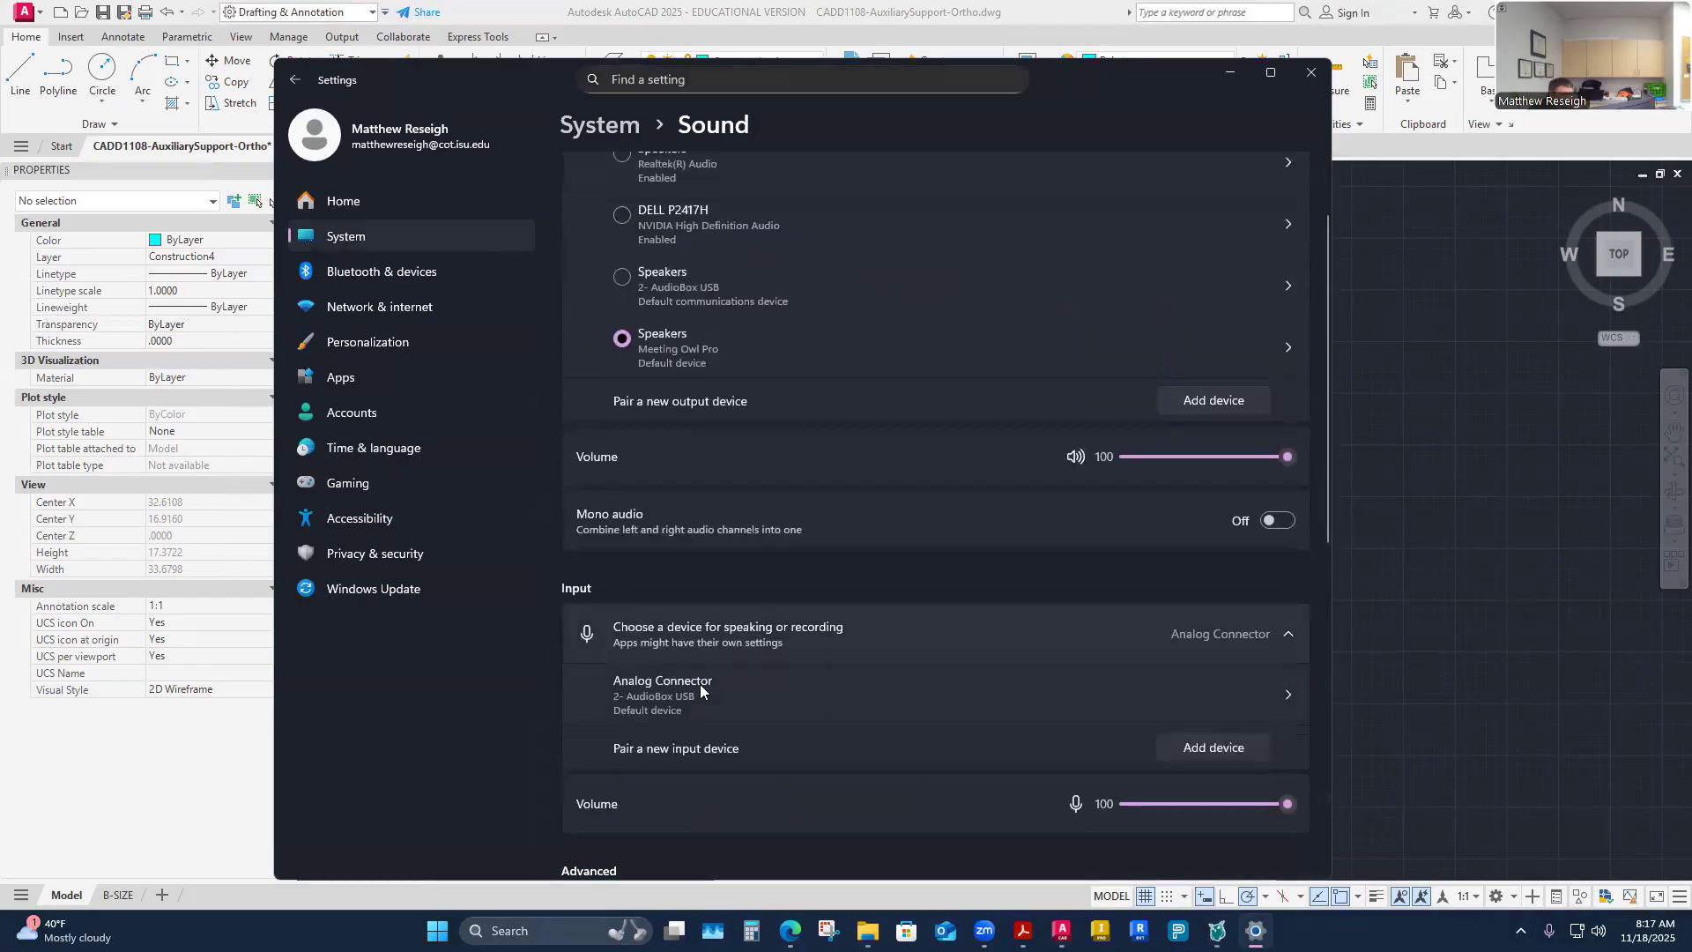
{"action": "left_click", "coordinate": [1312, 77]}
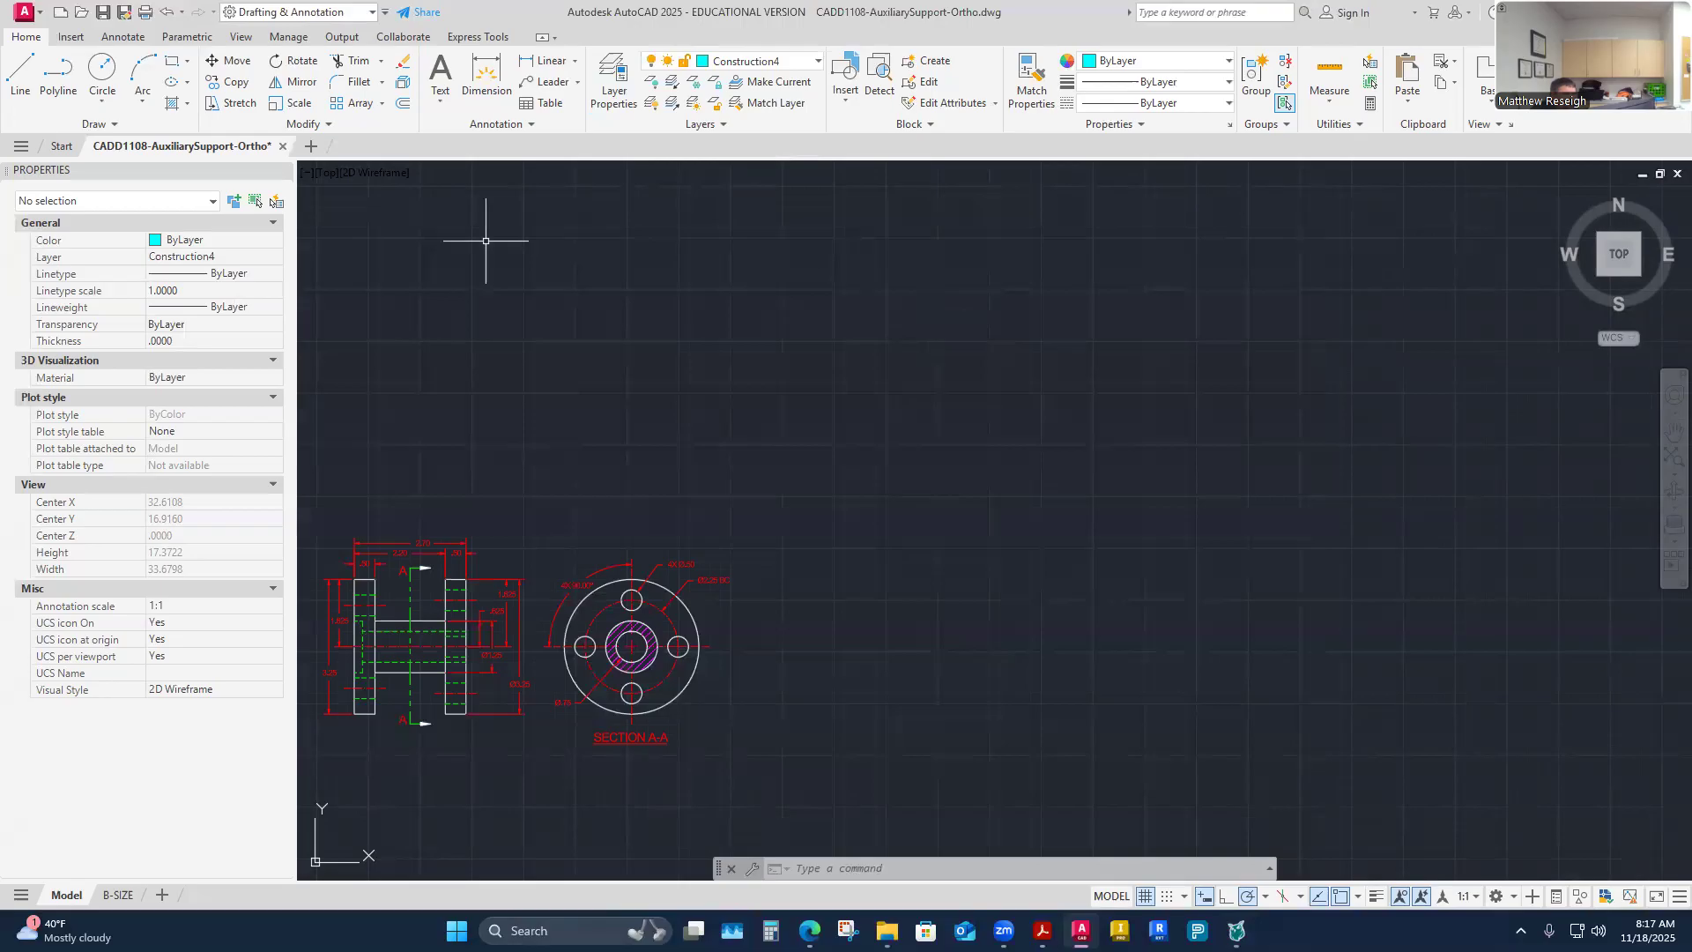
Step: Cancel the active Line command and turn on isometric drafting with the left isoplane
{"action": "left_click", "coordinate": [30, 76]}
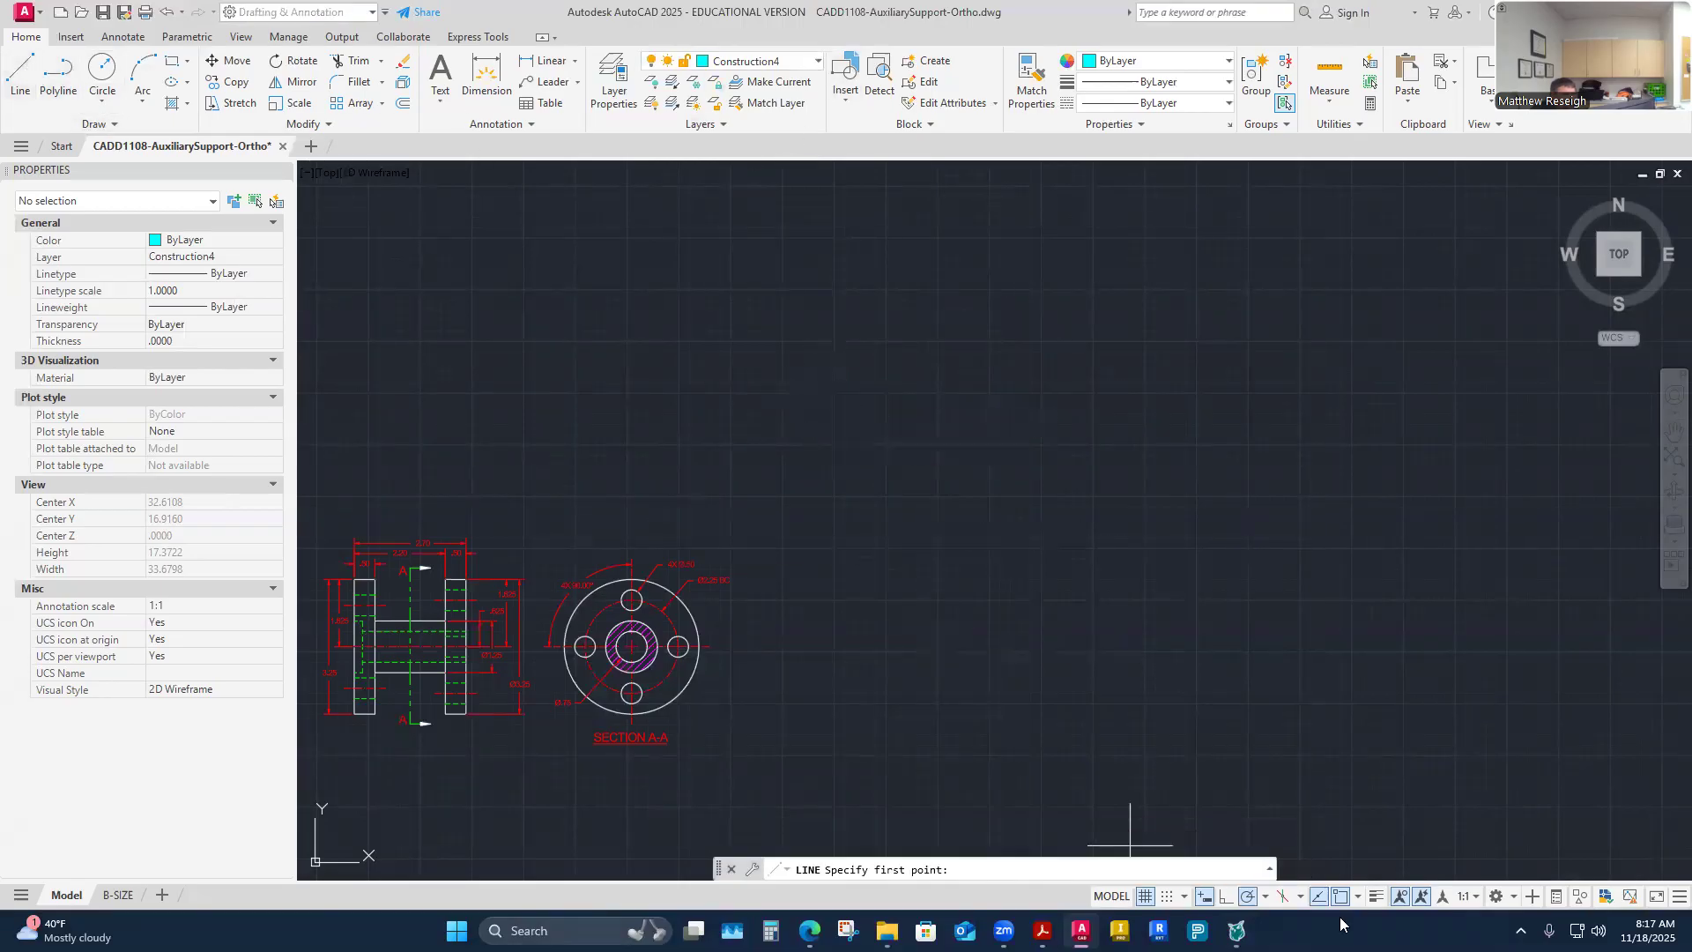
{"action": "left_click", "coordinate": [1283, 899]}
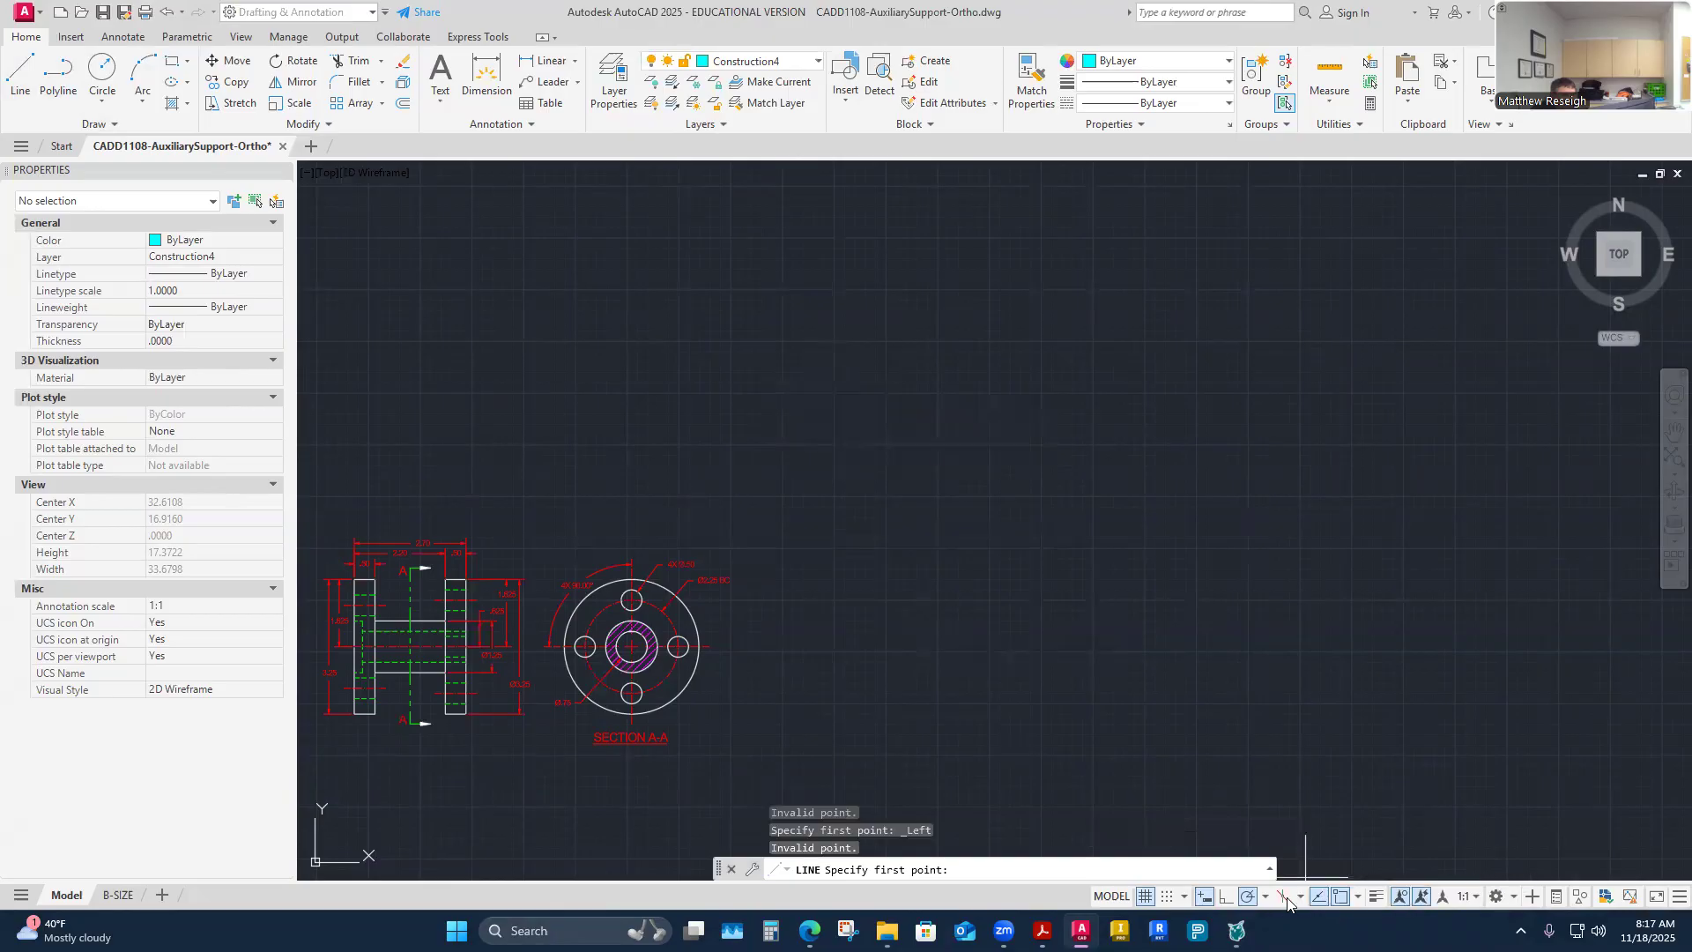
{"action": "key", "text": "Escape"}
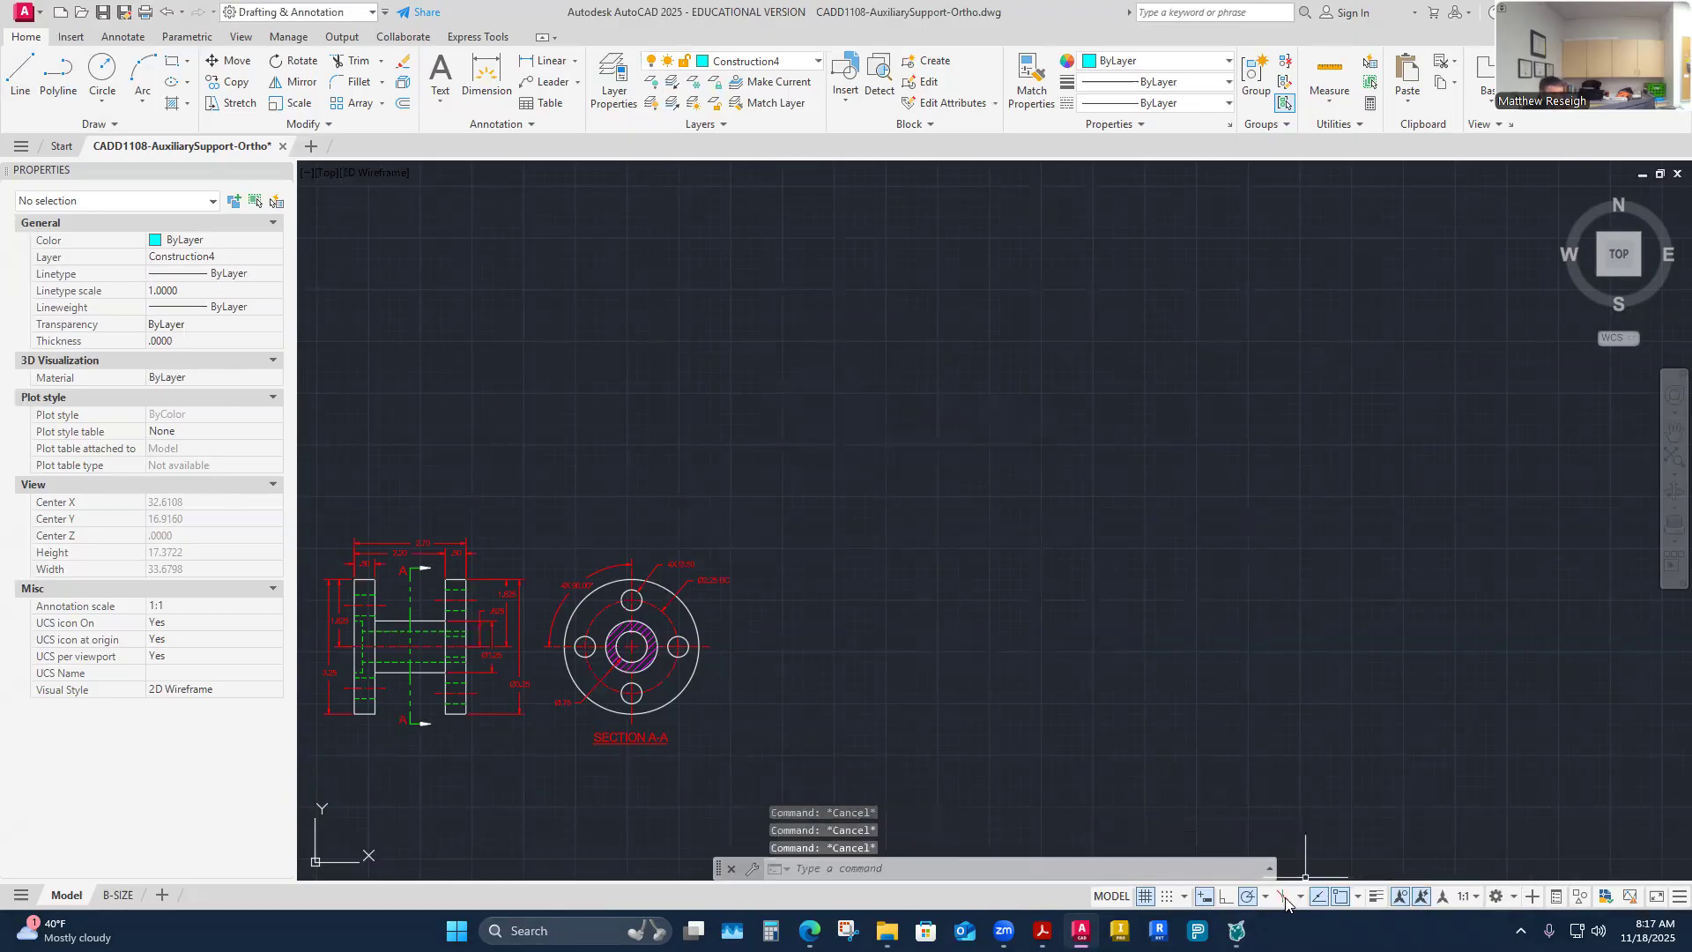
{"action": "left_click", "coordinate": [1284, 901]}
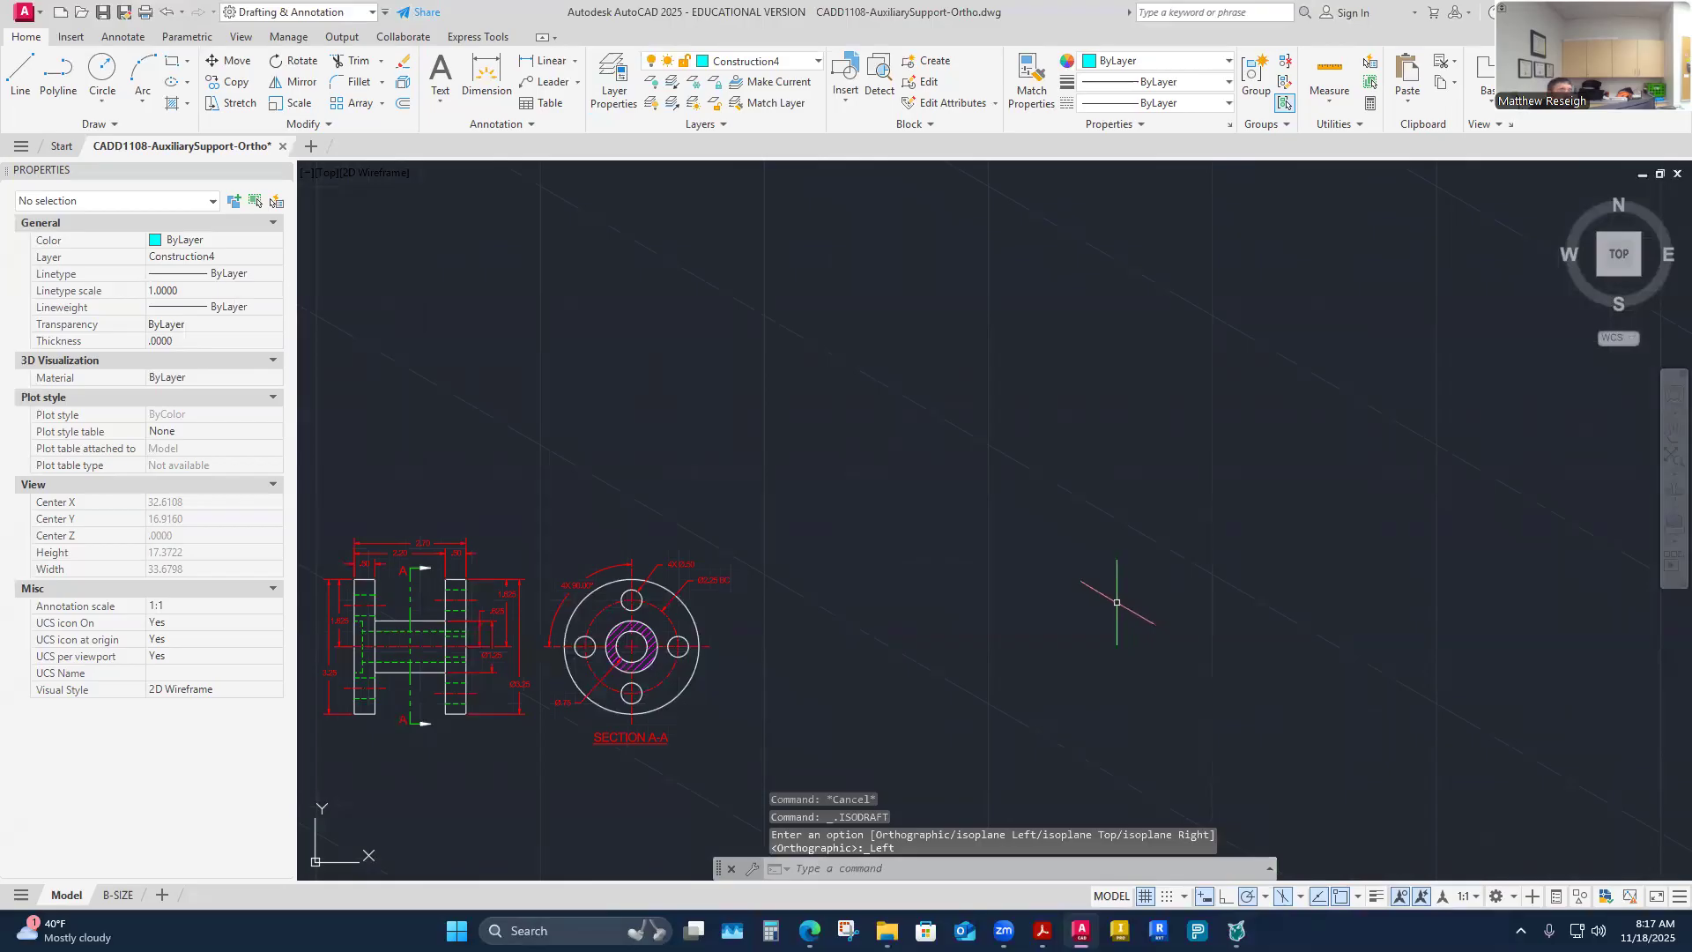
Step: Draw two connected isometric lines in the empty area beyond Section A-A, 2.7 long at 330° and 3.25 long at 30°
{"action": "left_click", "coordinate": [20, 72]}
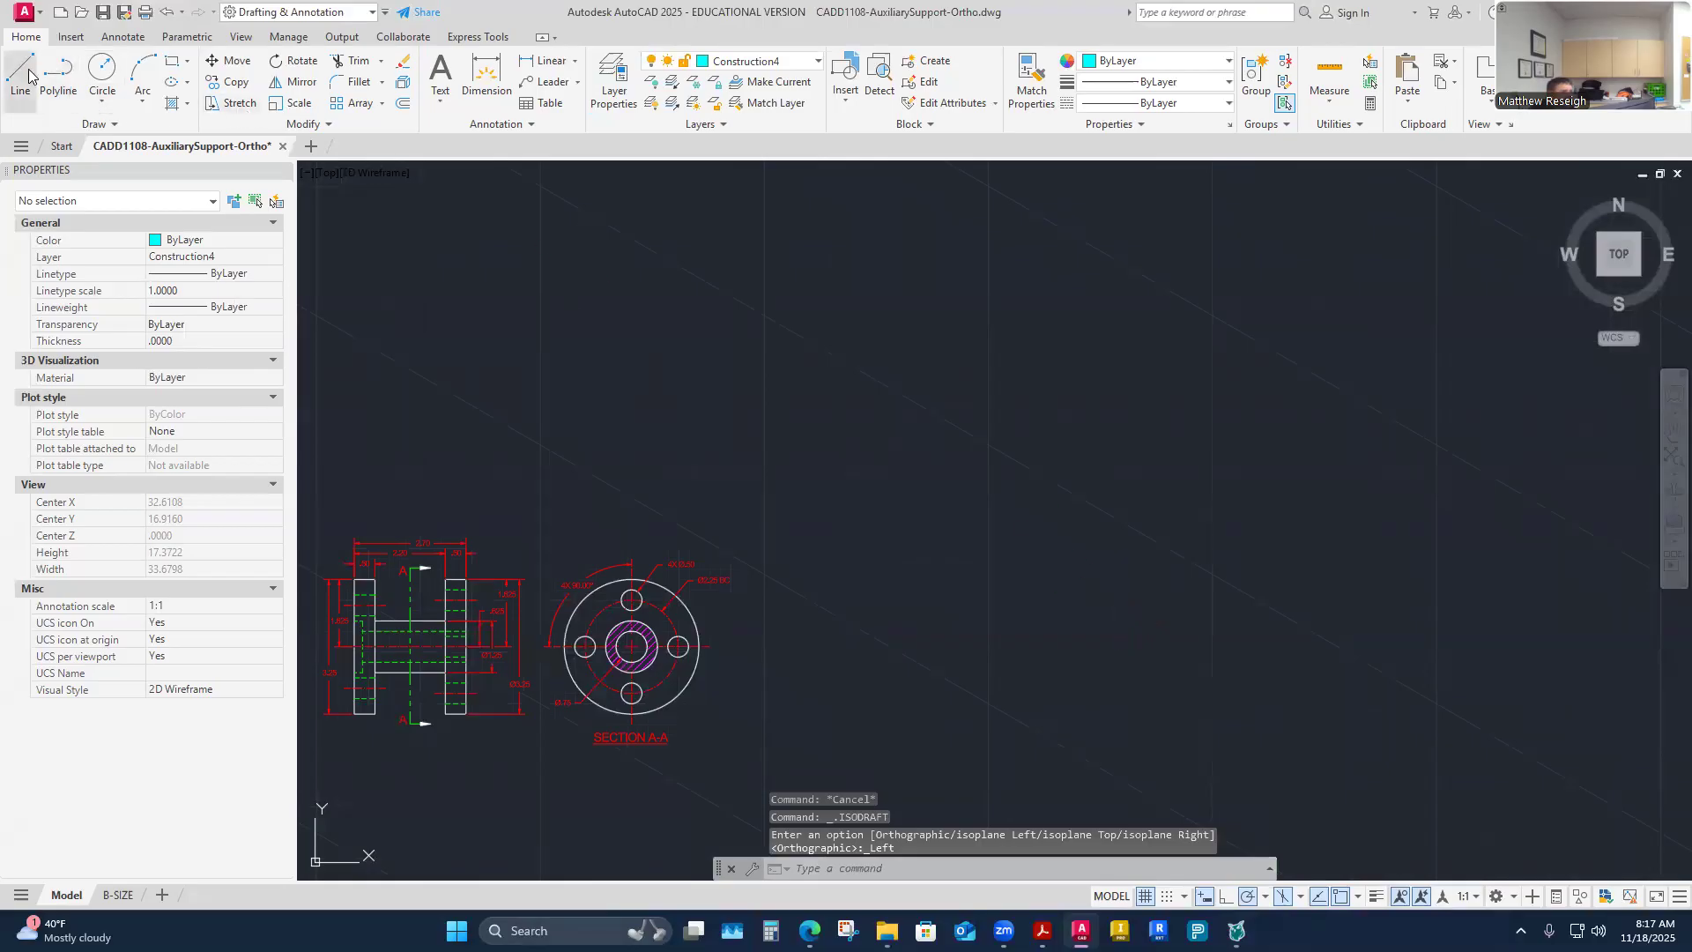
{"action": "left_click", "coordinate": [901, 376]}
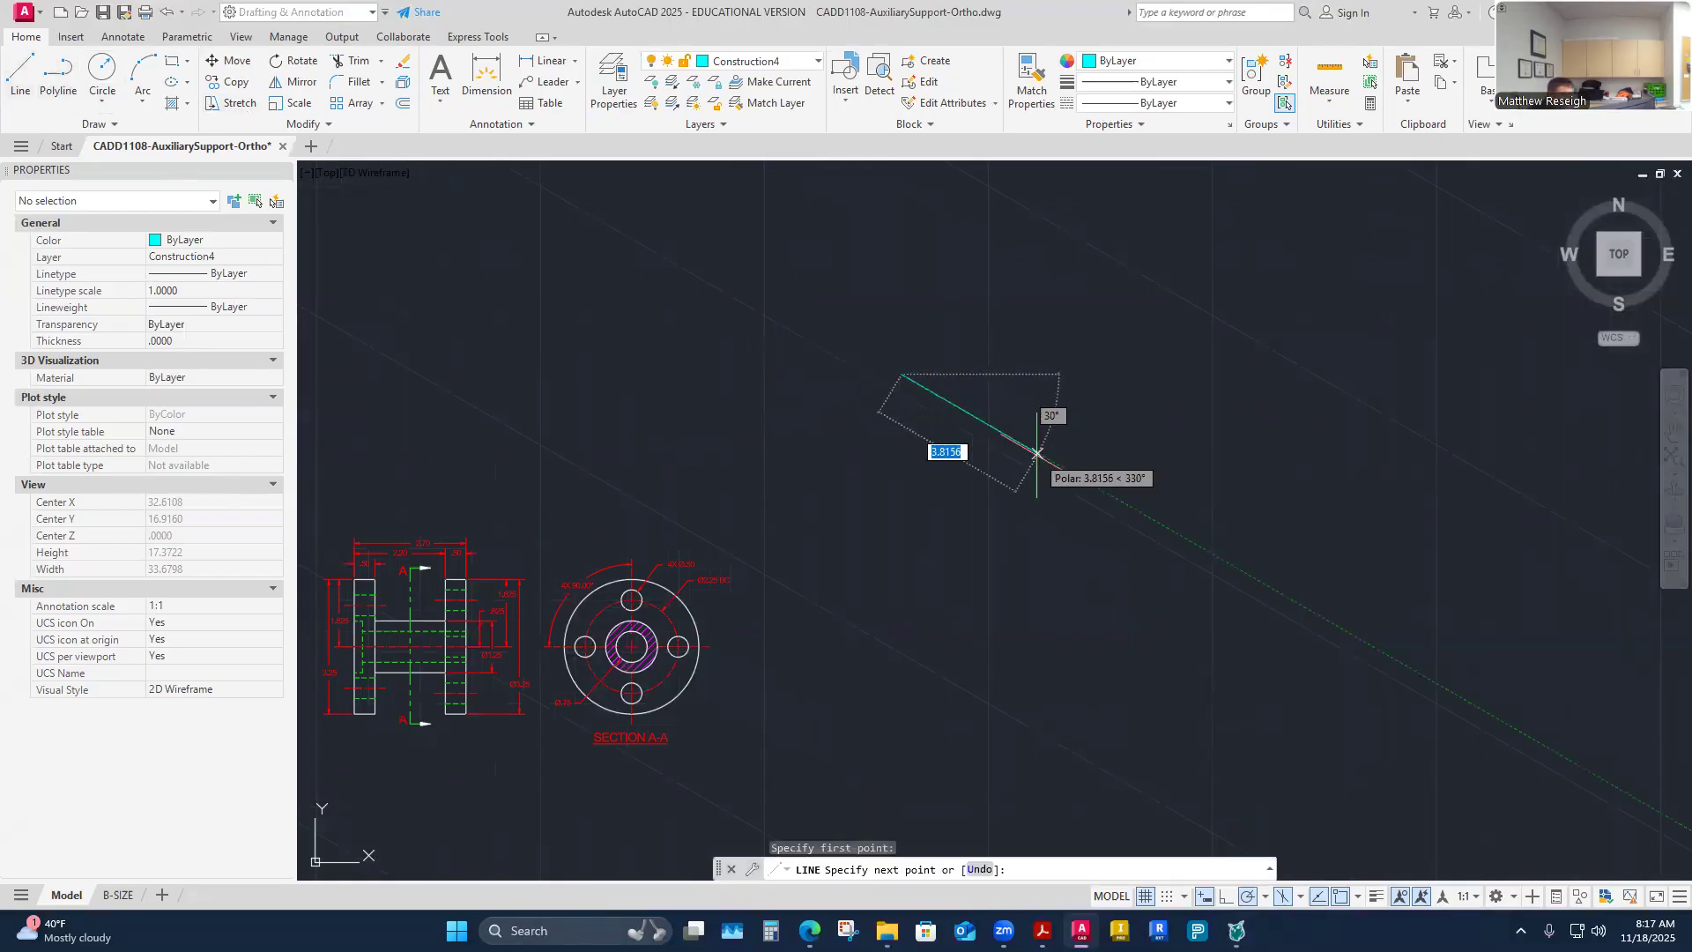
{"action": "type", "text": "2.7"}
{"action": "key", "text": "Return"}
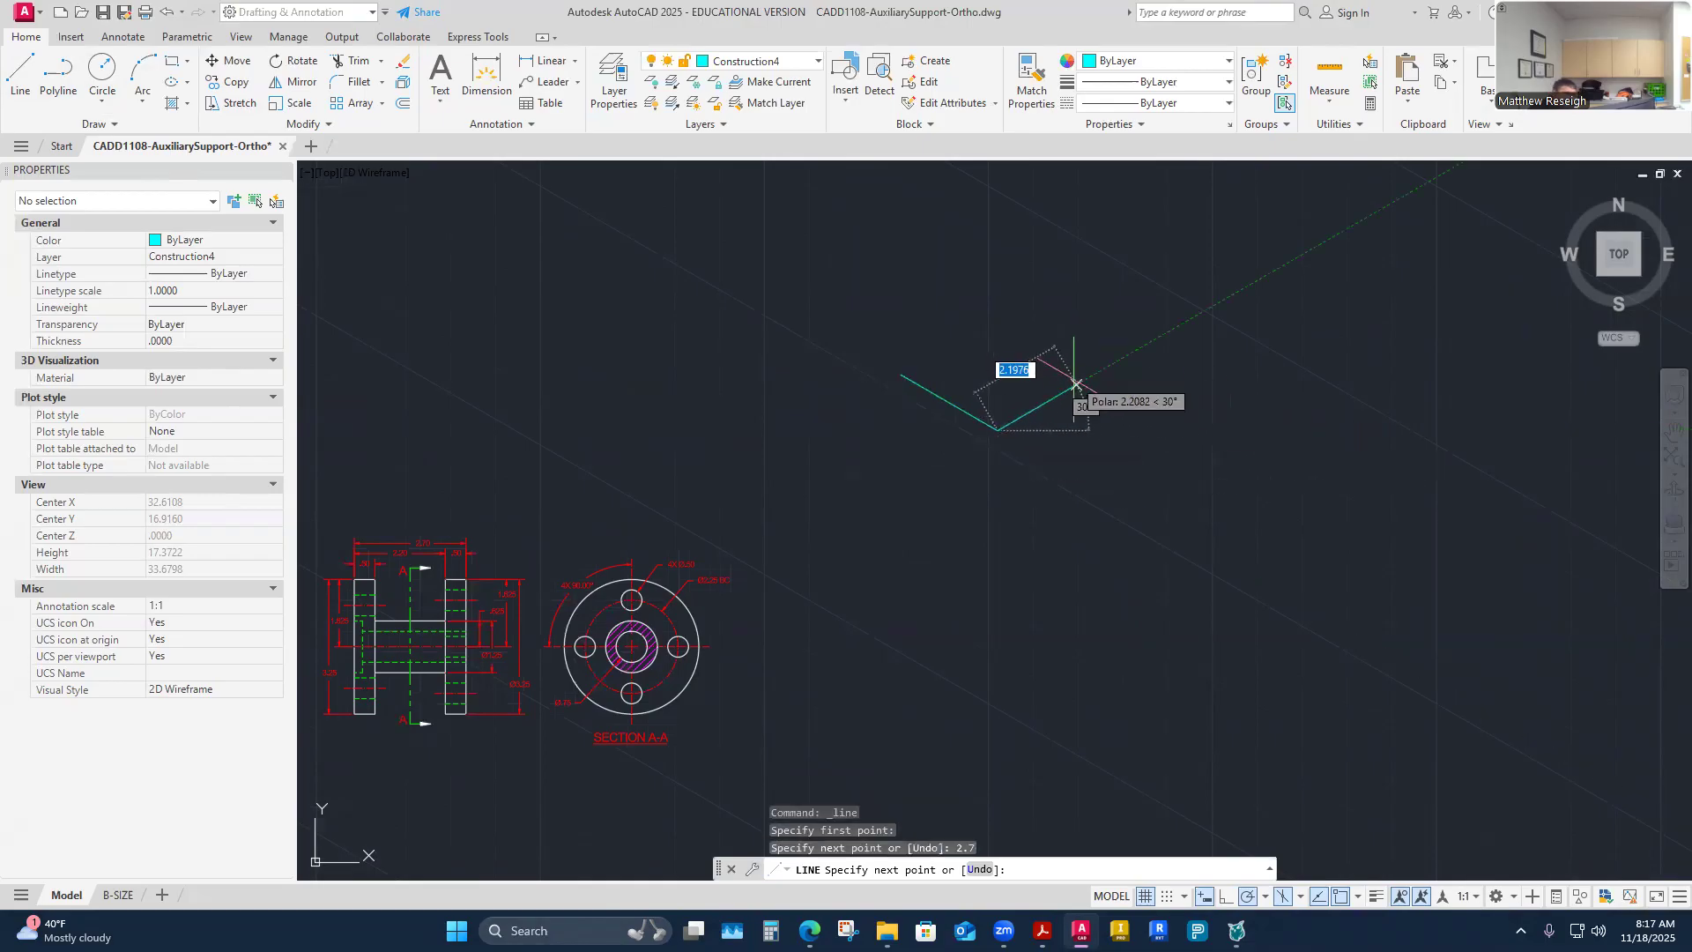
{"action": "type", "text": "3."}
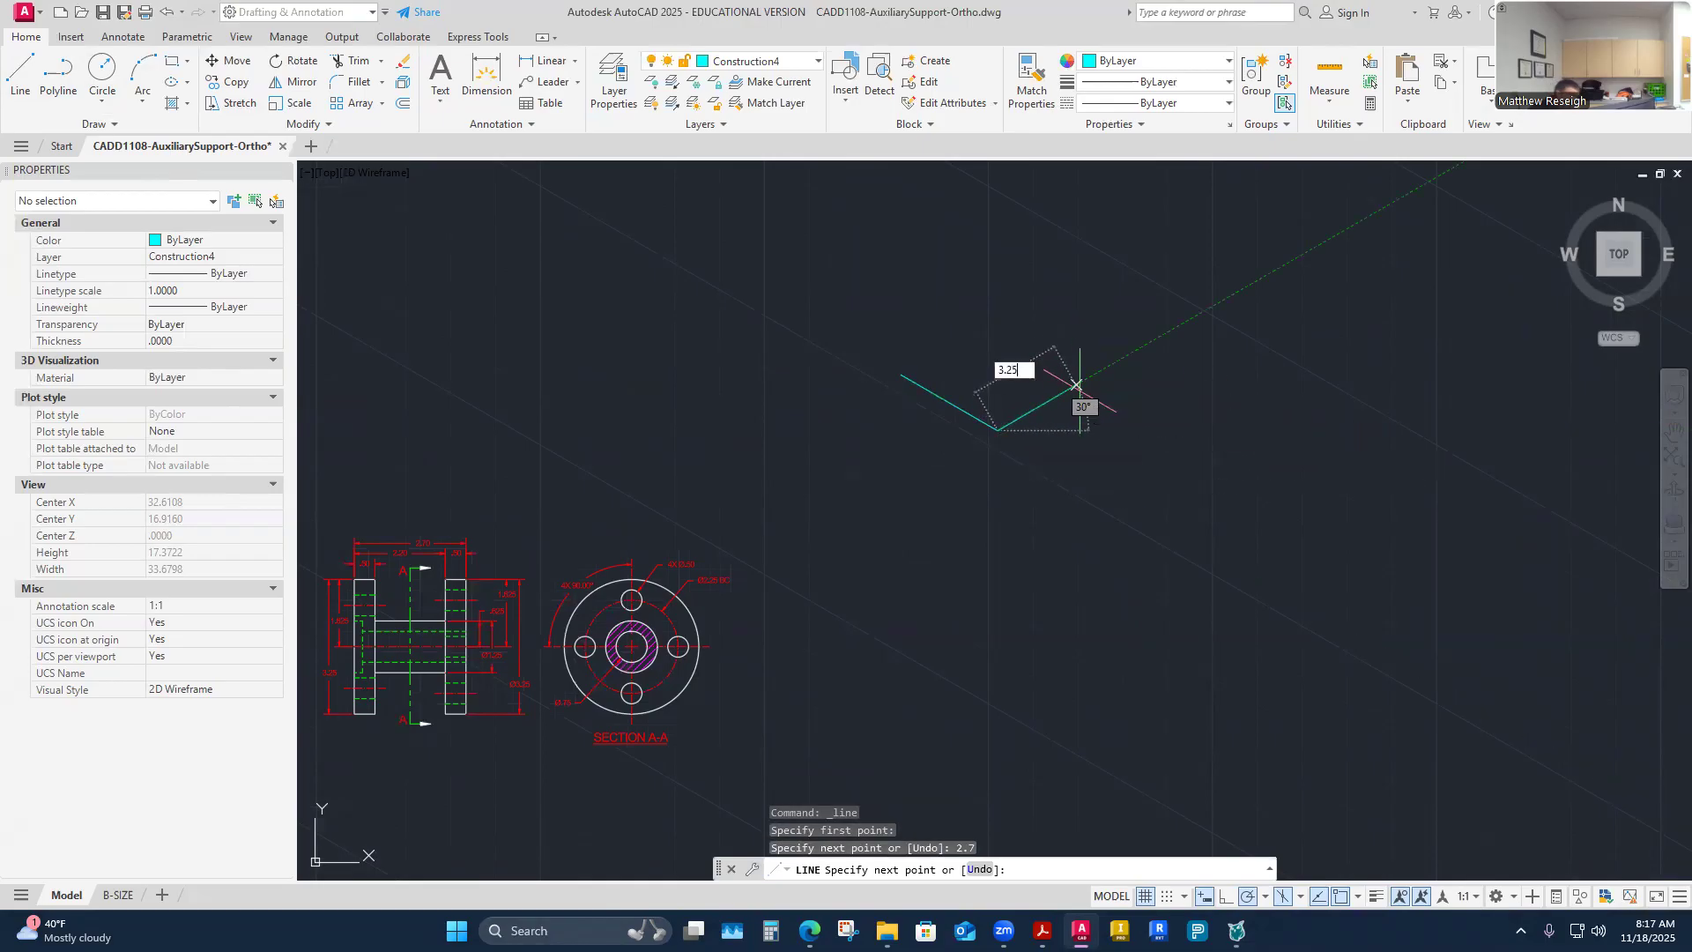
{"action": "type", "text": "25"}
{"action": "key", "text": "Return"}
Step: Close the isometric parallelogram with a 2.7 side at 150° and a last side back to the starting point
{"action": "scroll", "coordinate": [1098, 374], "scroll_direction": "down", "scroll_amount": 2}
{"action": "scroll", "coordinate": [1094, 344], "scroll_direction": "up", "scroll_amount": 2}
{"action": "scroll", "coordinate": [1094, 342], "scroll_direction": "up", "scroll_amount": 2}
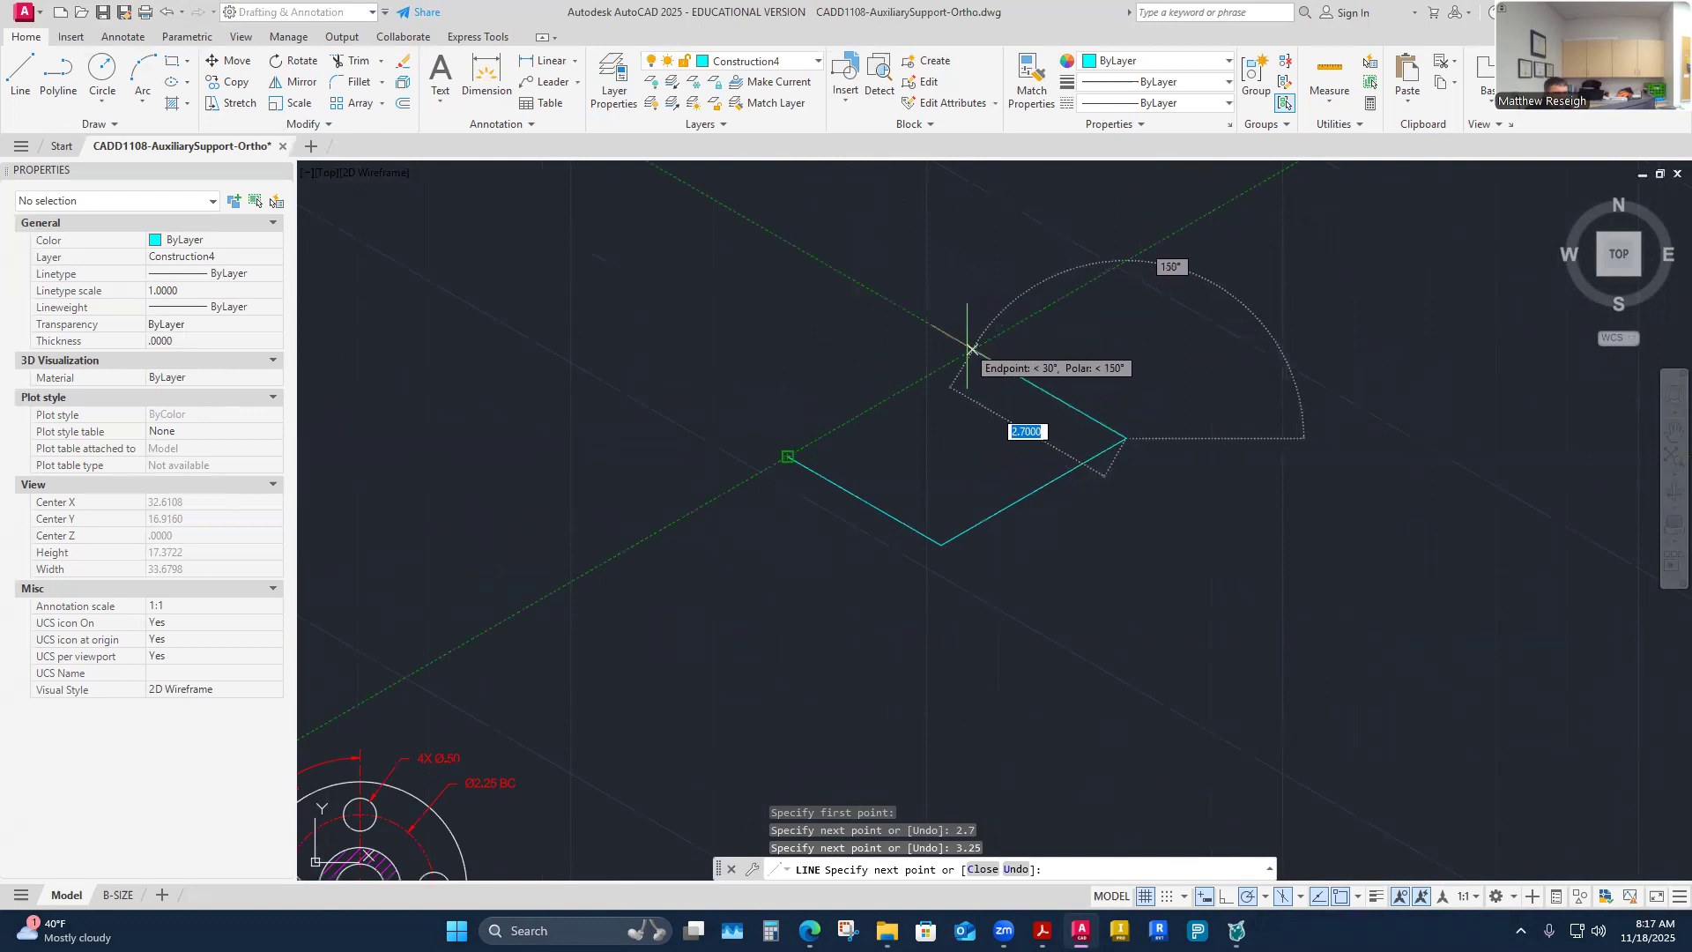
{"action": "left_click", "coordinate": [971, 350]}
{"action": "left_click", "coordinate": [787, 456]}
{"action": "right_click", "coordinate": [787, 456]}
{"action": "left_click", "coordinate": [807, 462]}
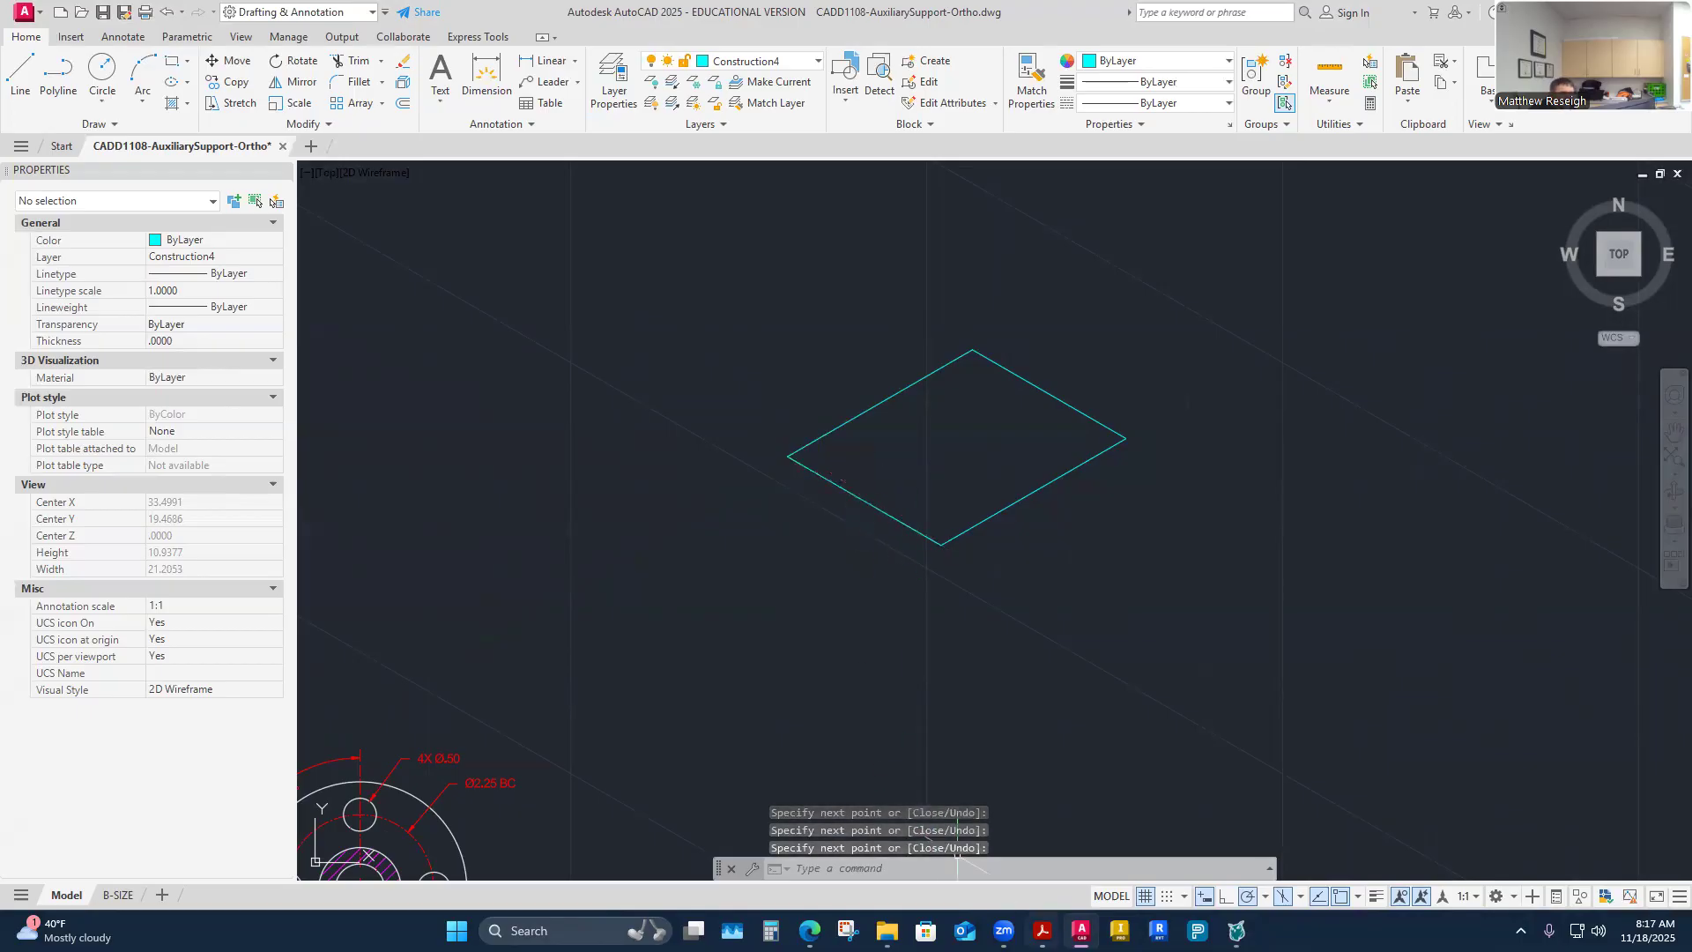
Step: Switch to Acrobat, dismiss the What's new window, and examine the Auxiliary Support ortho and iso PDF drawings
{"action": "left_click", "coordinate": [1043, 931]}
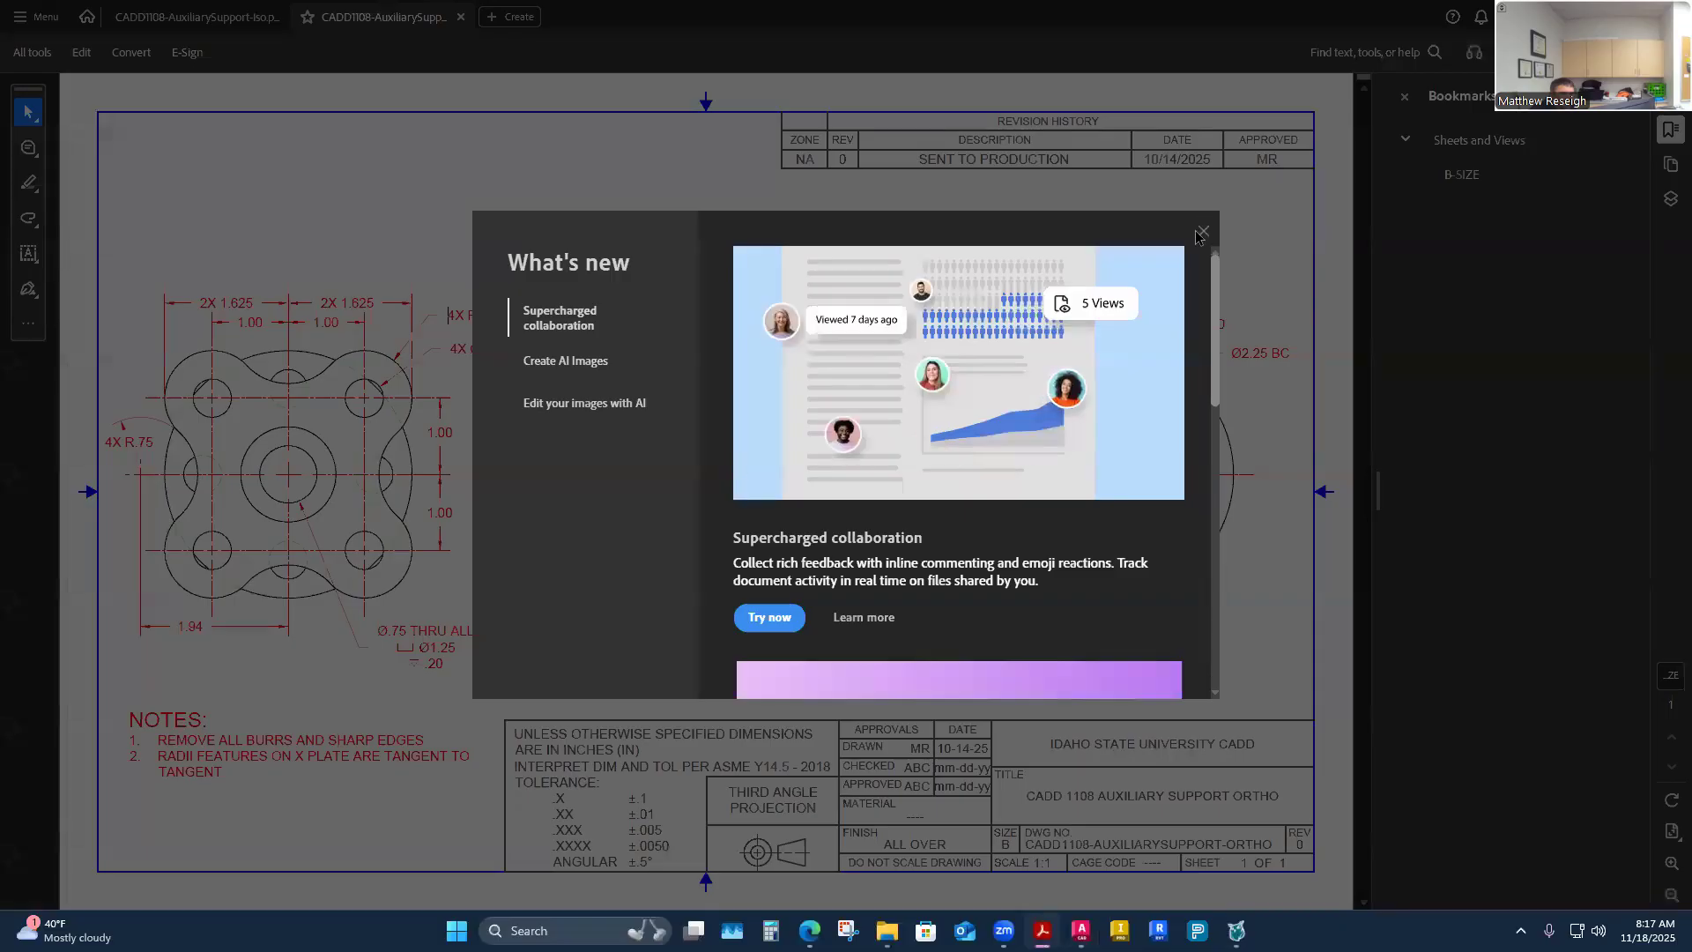
{"action": "left_click", "coordinate": [1199, 233]}
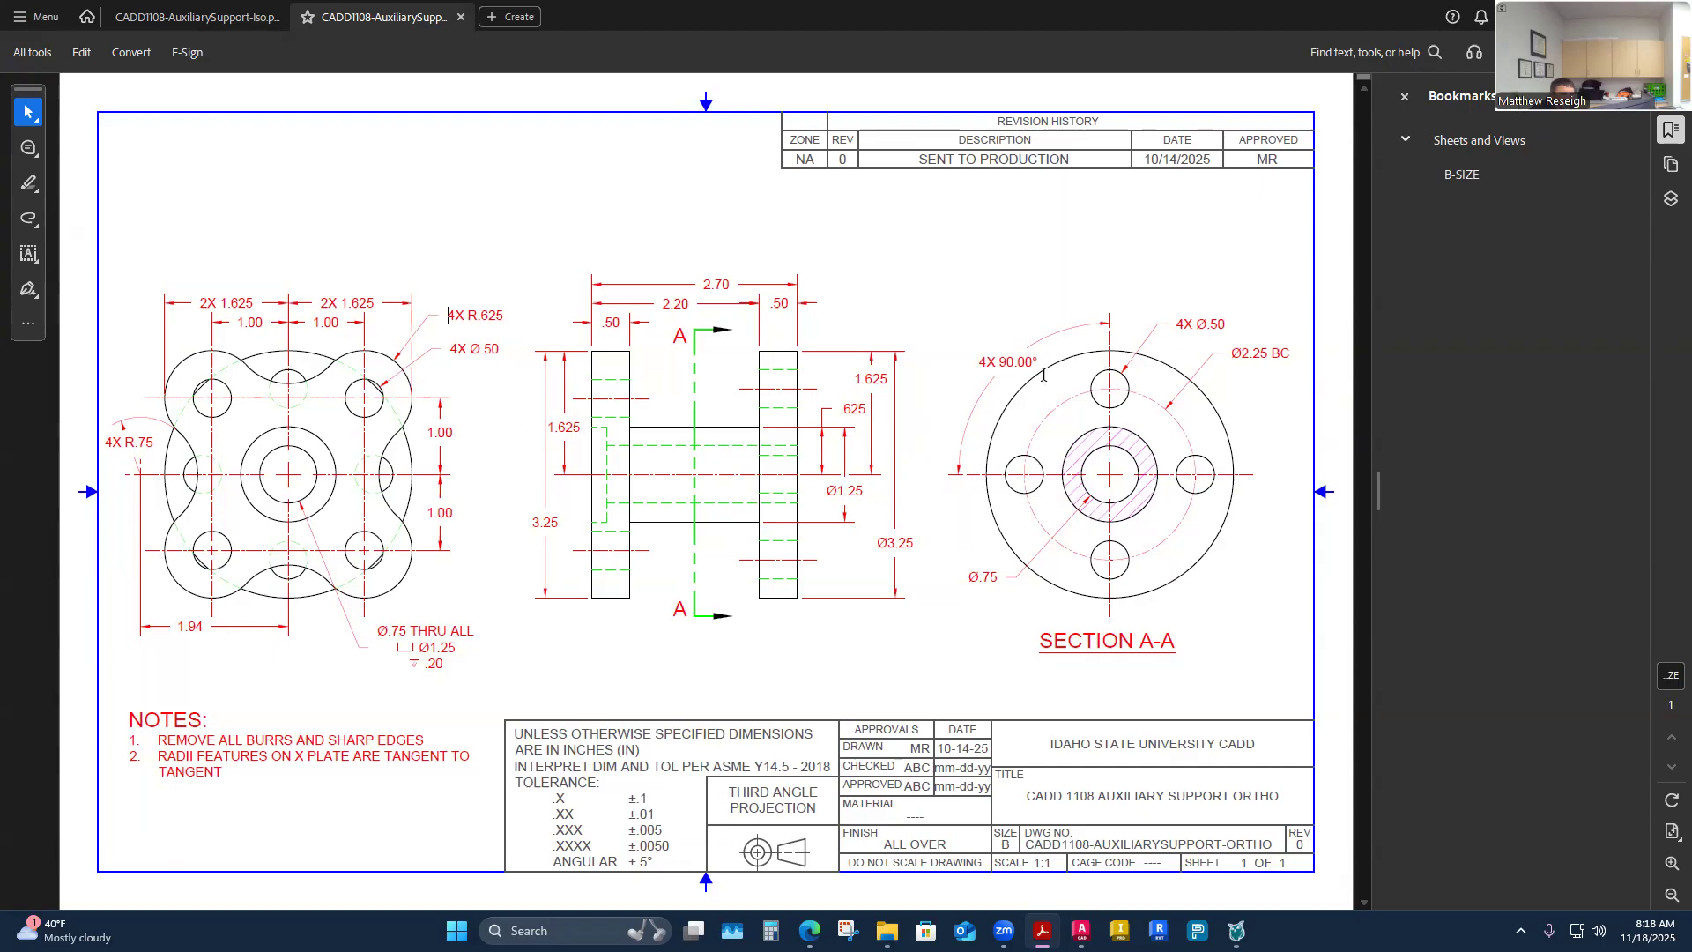
{"action": "left_click_drag", "start_coordinate": [1229, 494], "coordinate": [1043, 582]}
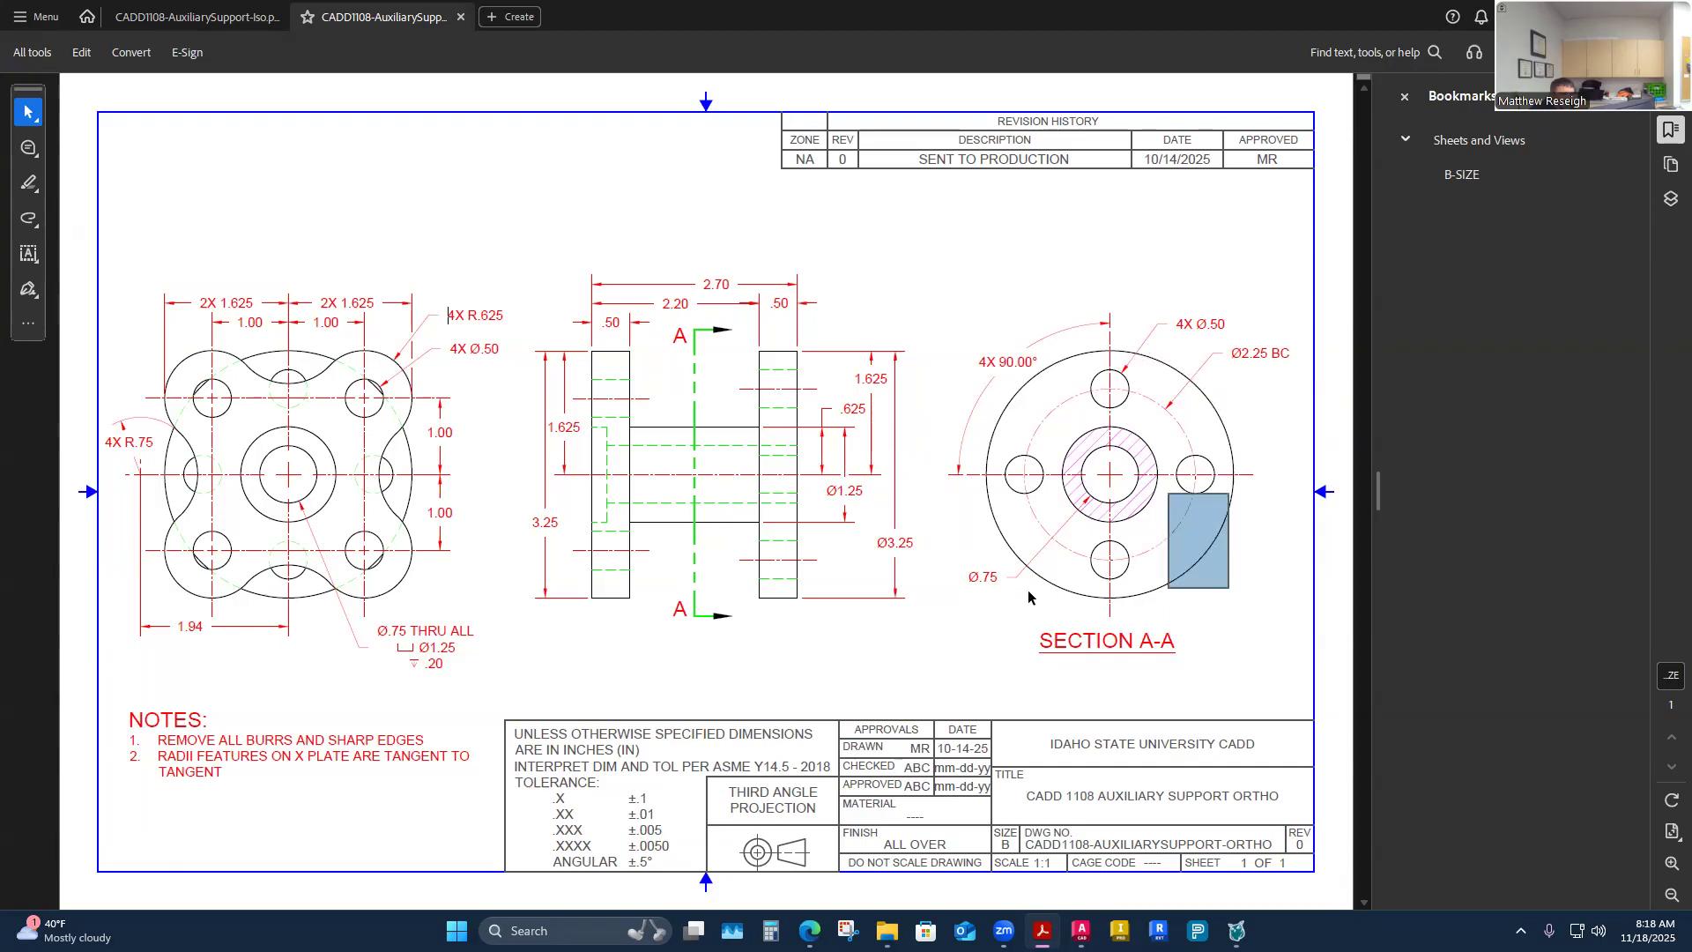
{"action": "left_click", "coordinate": [1029, 597]}
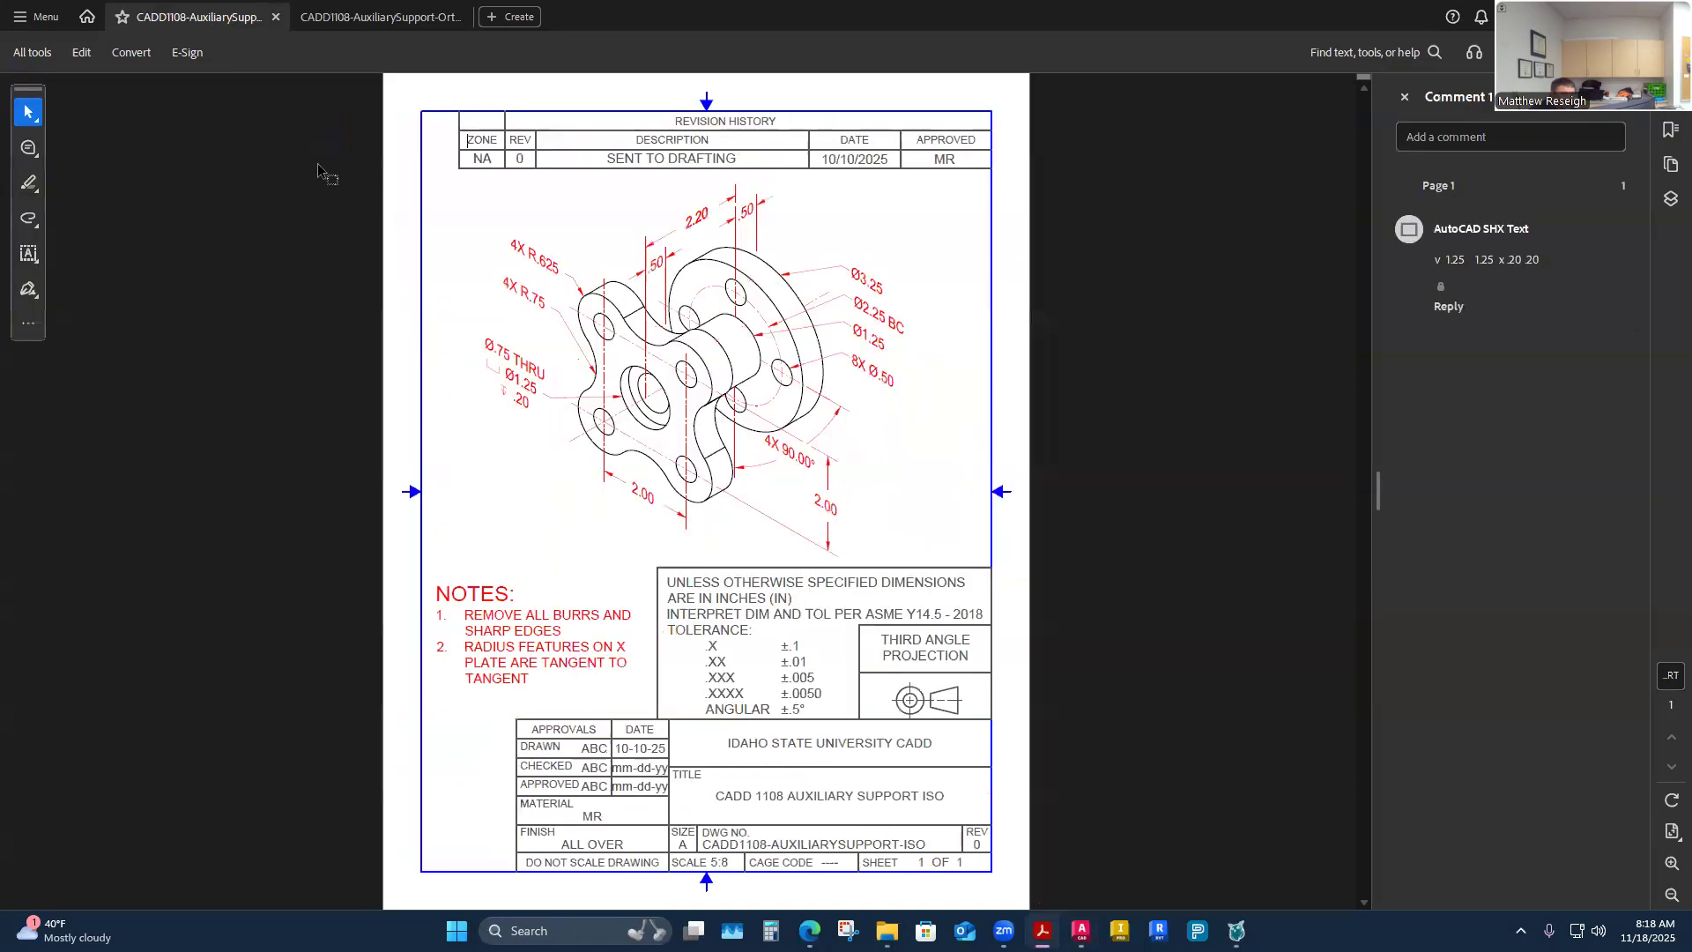
{"action": "left_click", "coordinate": [201, 17]}
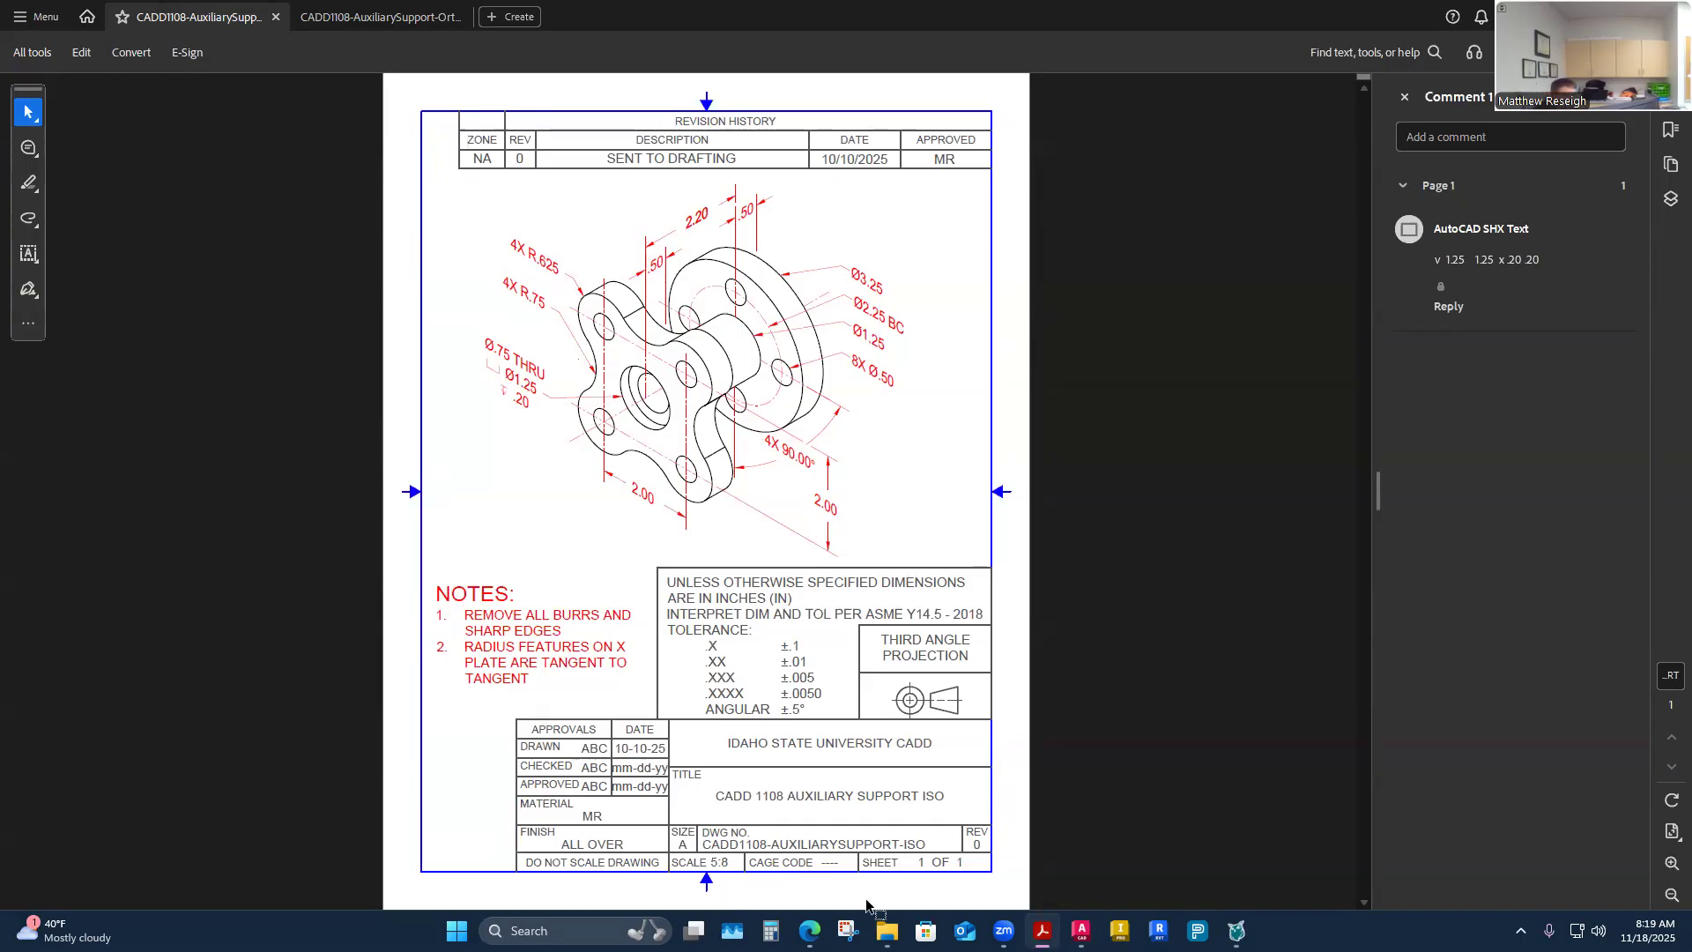
Step: Switch to AutoCAD and examine the arrangement of views and free space on the B-SIZE layout
{"action": "left_click", "coordinate": [1082, 931]}
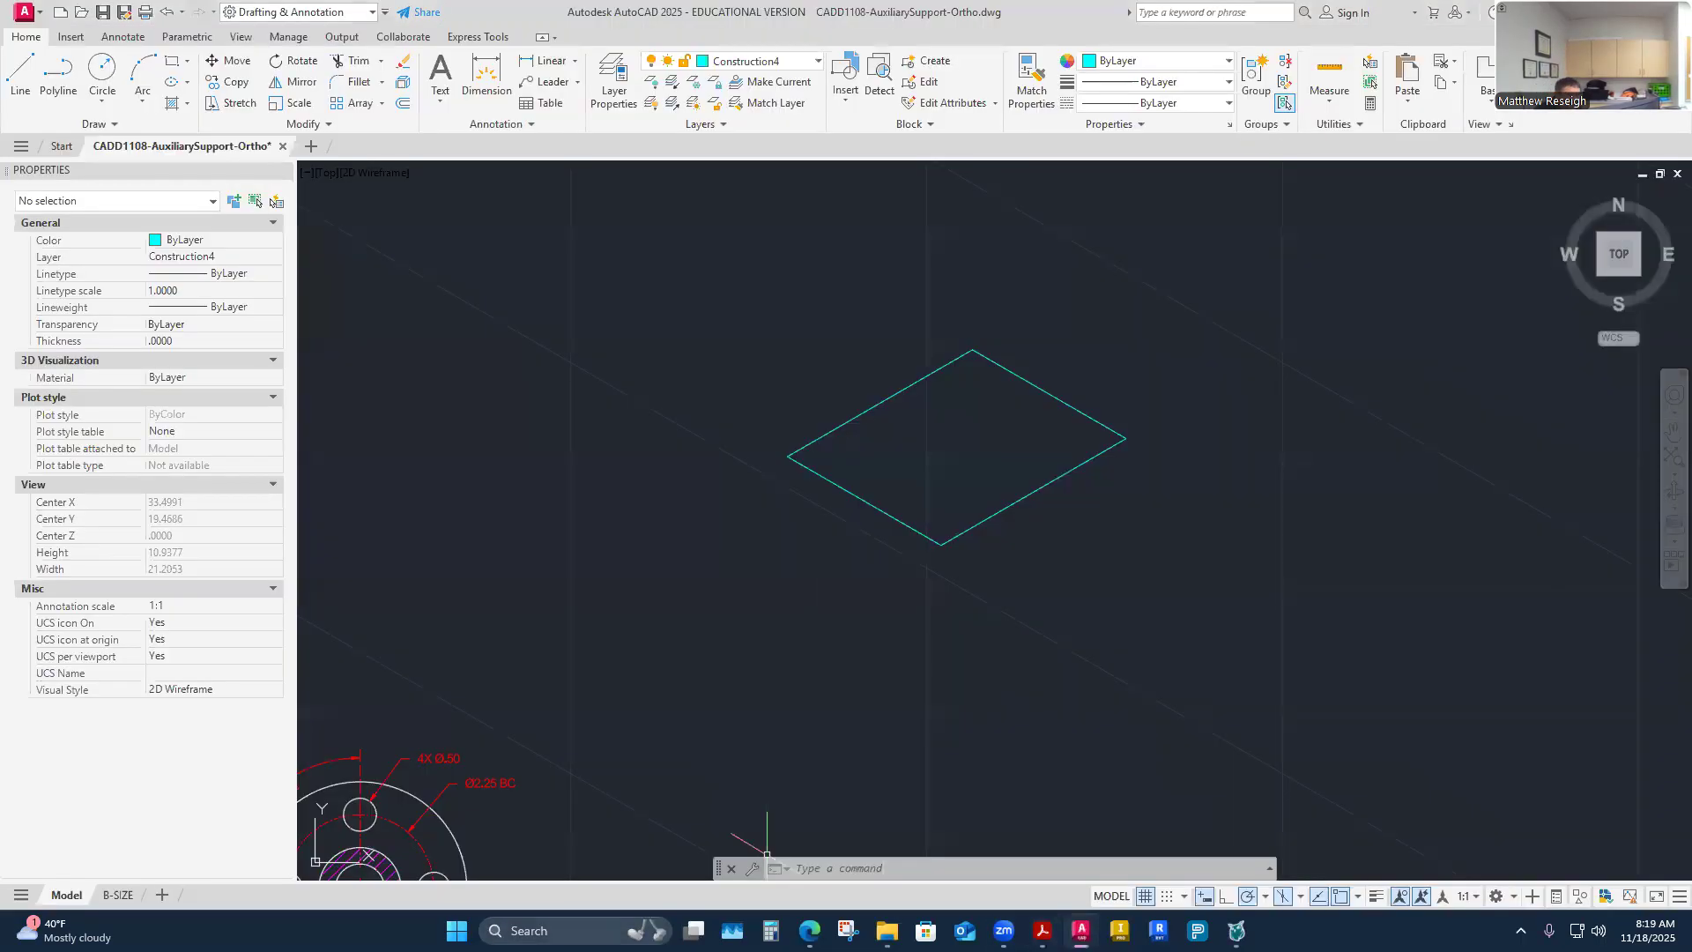
{"action": "left_click", "coordinate": [118, 895]}
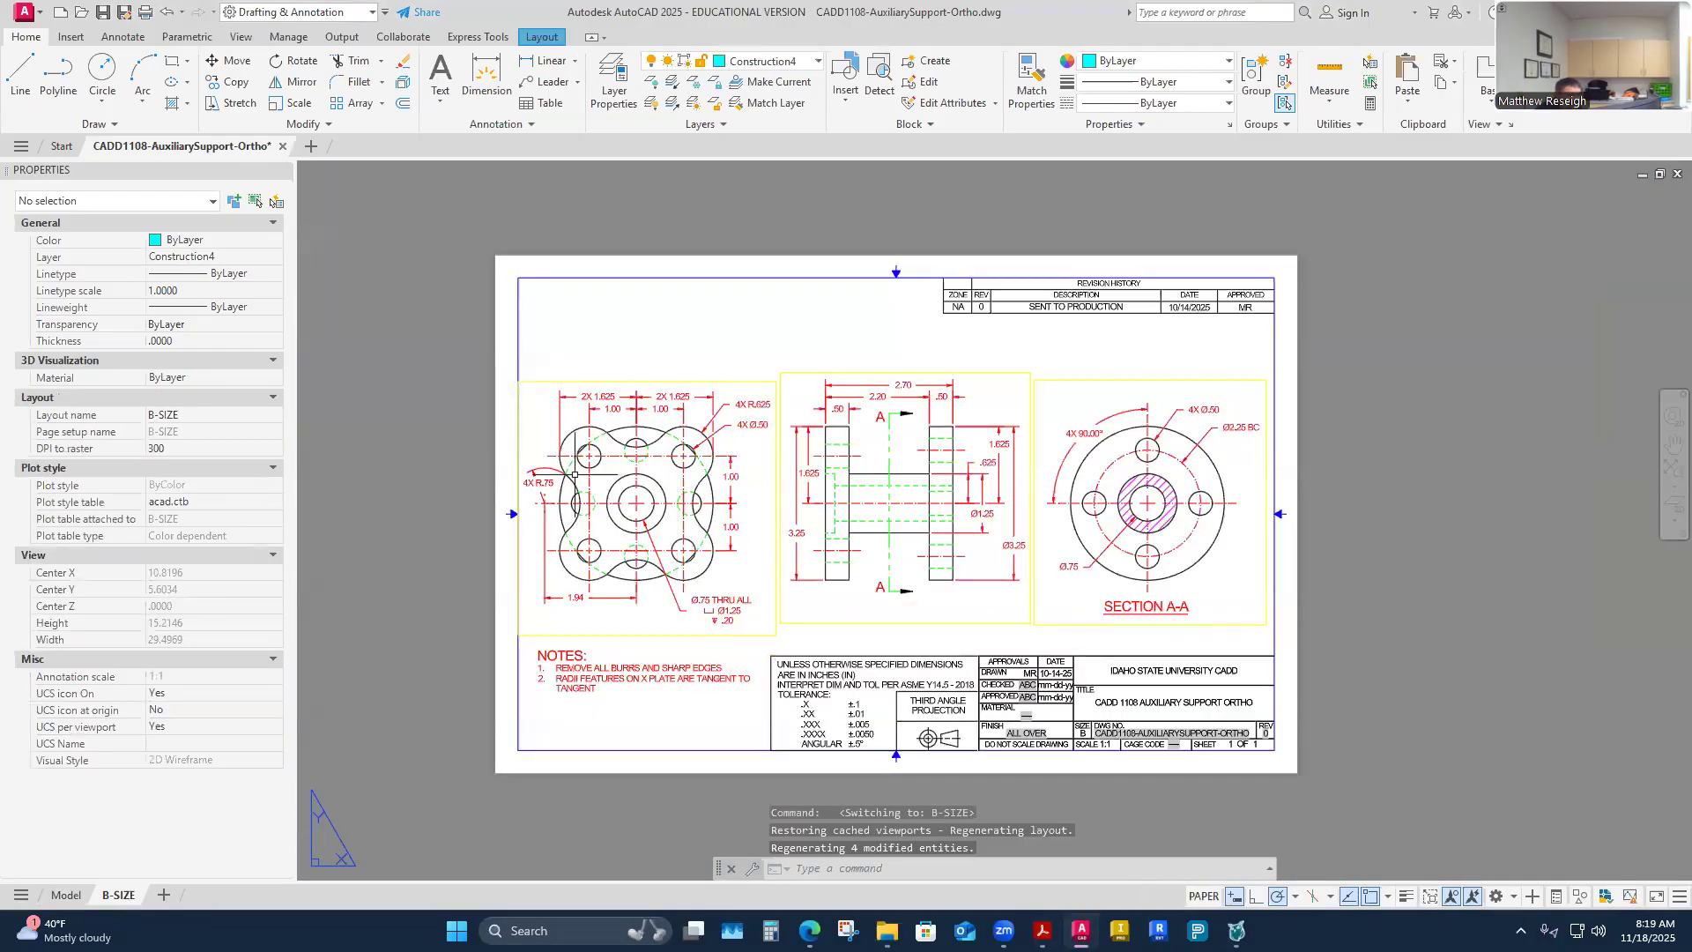
{"action": "scroll", "coordinate": [582, 476], "scroll_direction": "down", "scroll_amount": 3}
{"action": "scroll", "coordinate": [573, 467], "scroll_direction": "up", "scroll_amount": 3}
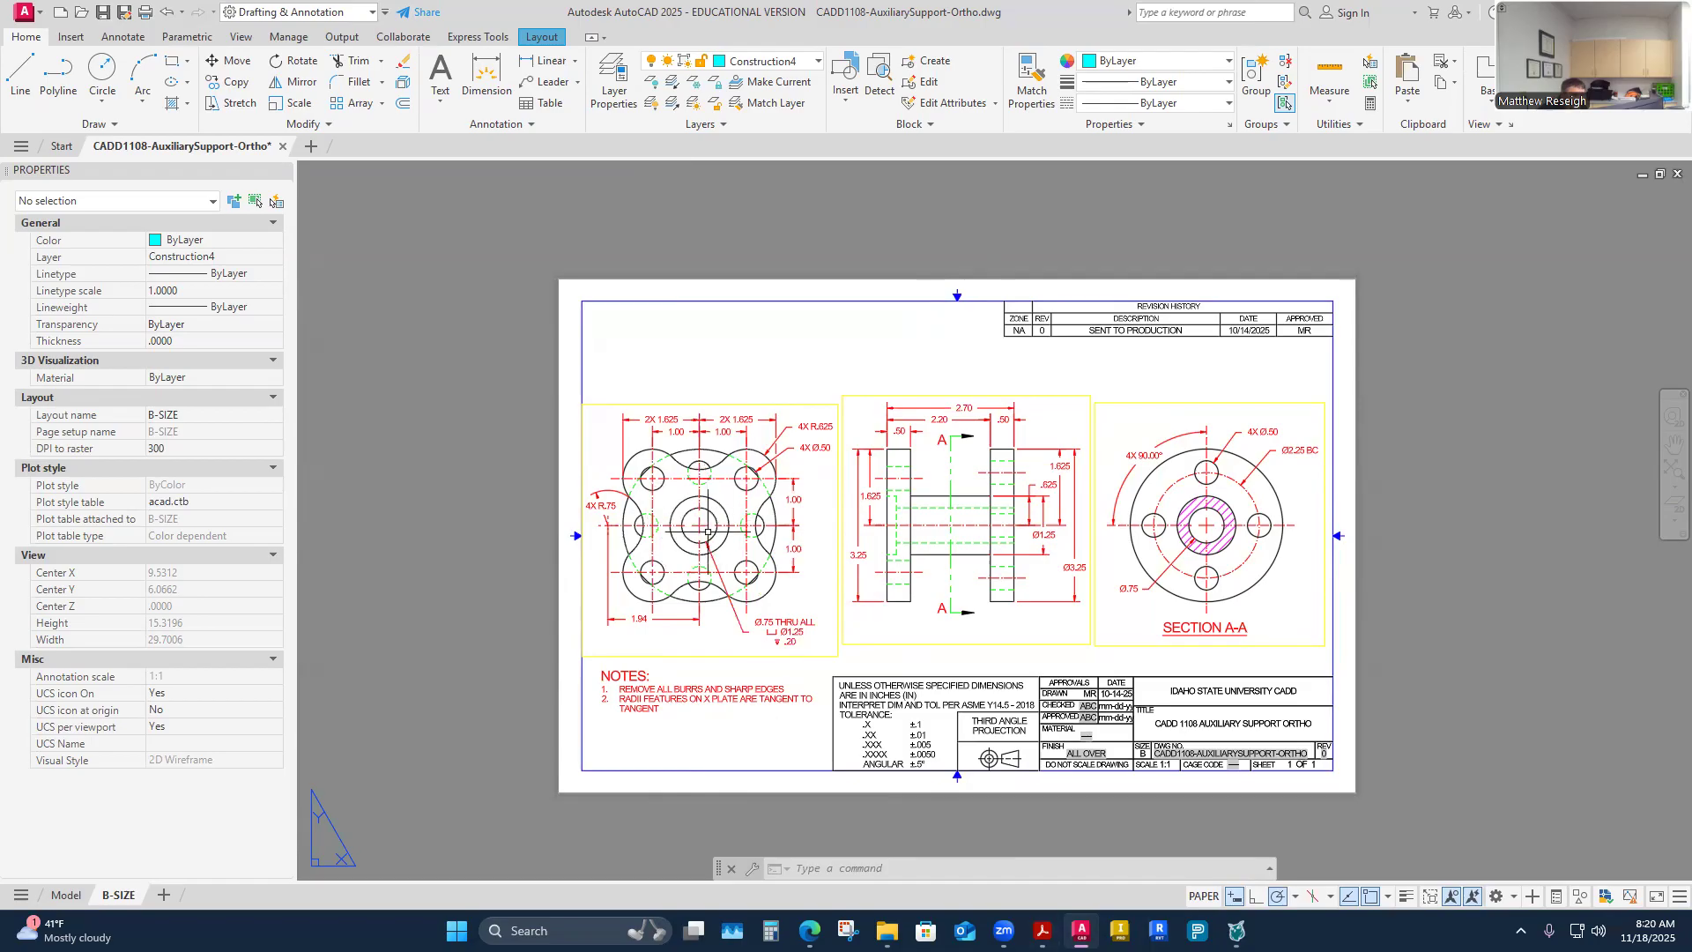
Step: Check the isometric drawing in Acrobat again, and return to the B-SIZE layout in AutoCAD
{"action": "left_click", "coordinate": [1043, 931]}
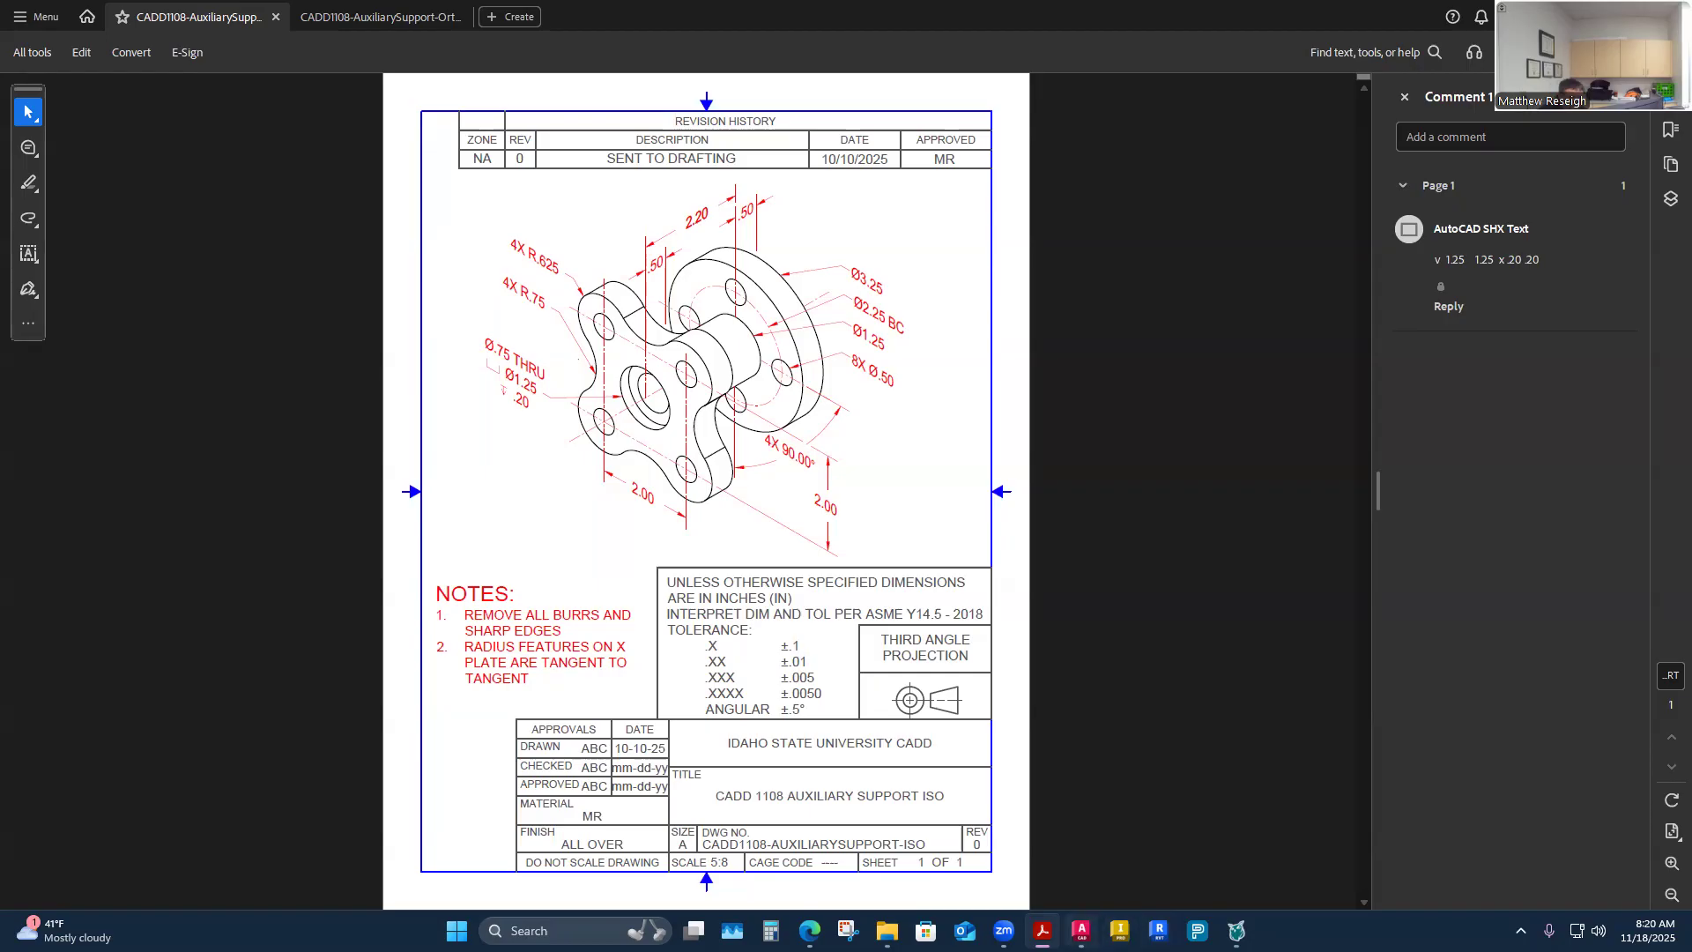
{"action": "mouse_move", "coordinate": [1081, 930]}
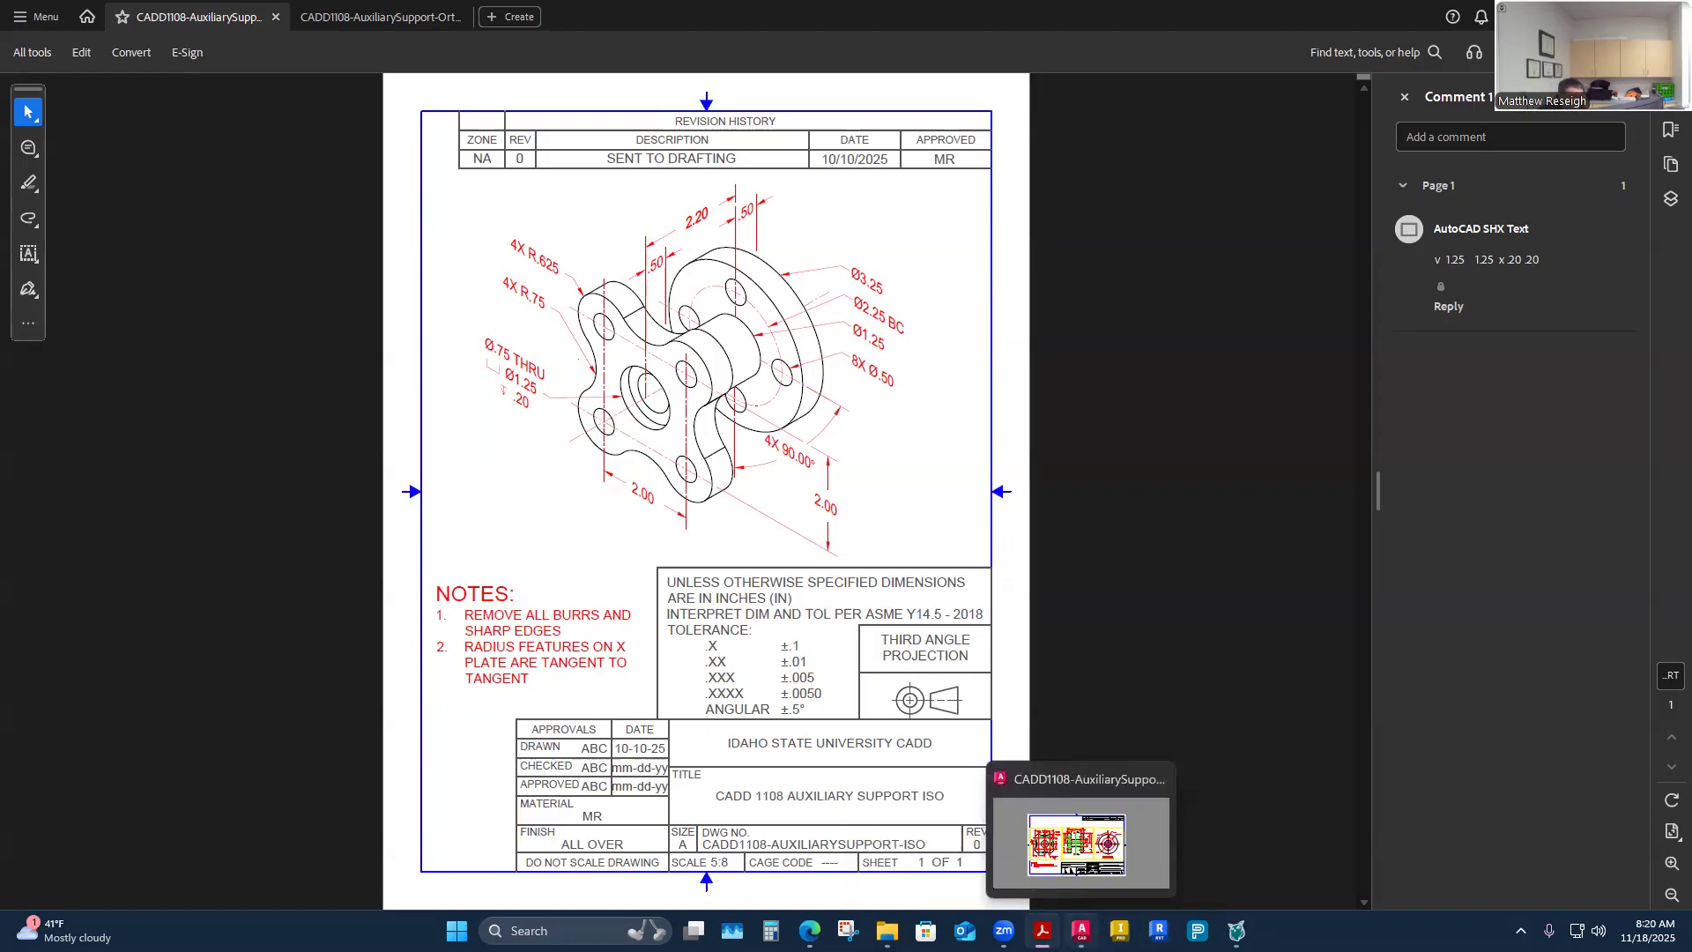
{"action": "left_click", "coordinate": [1045, 895]}
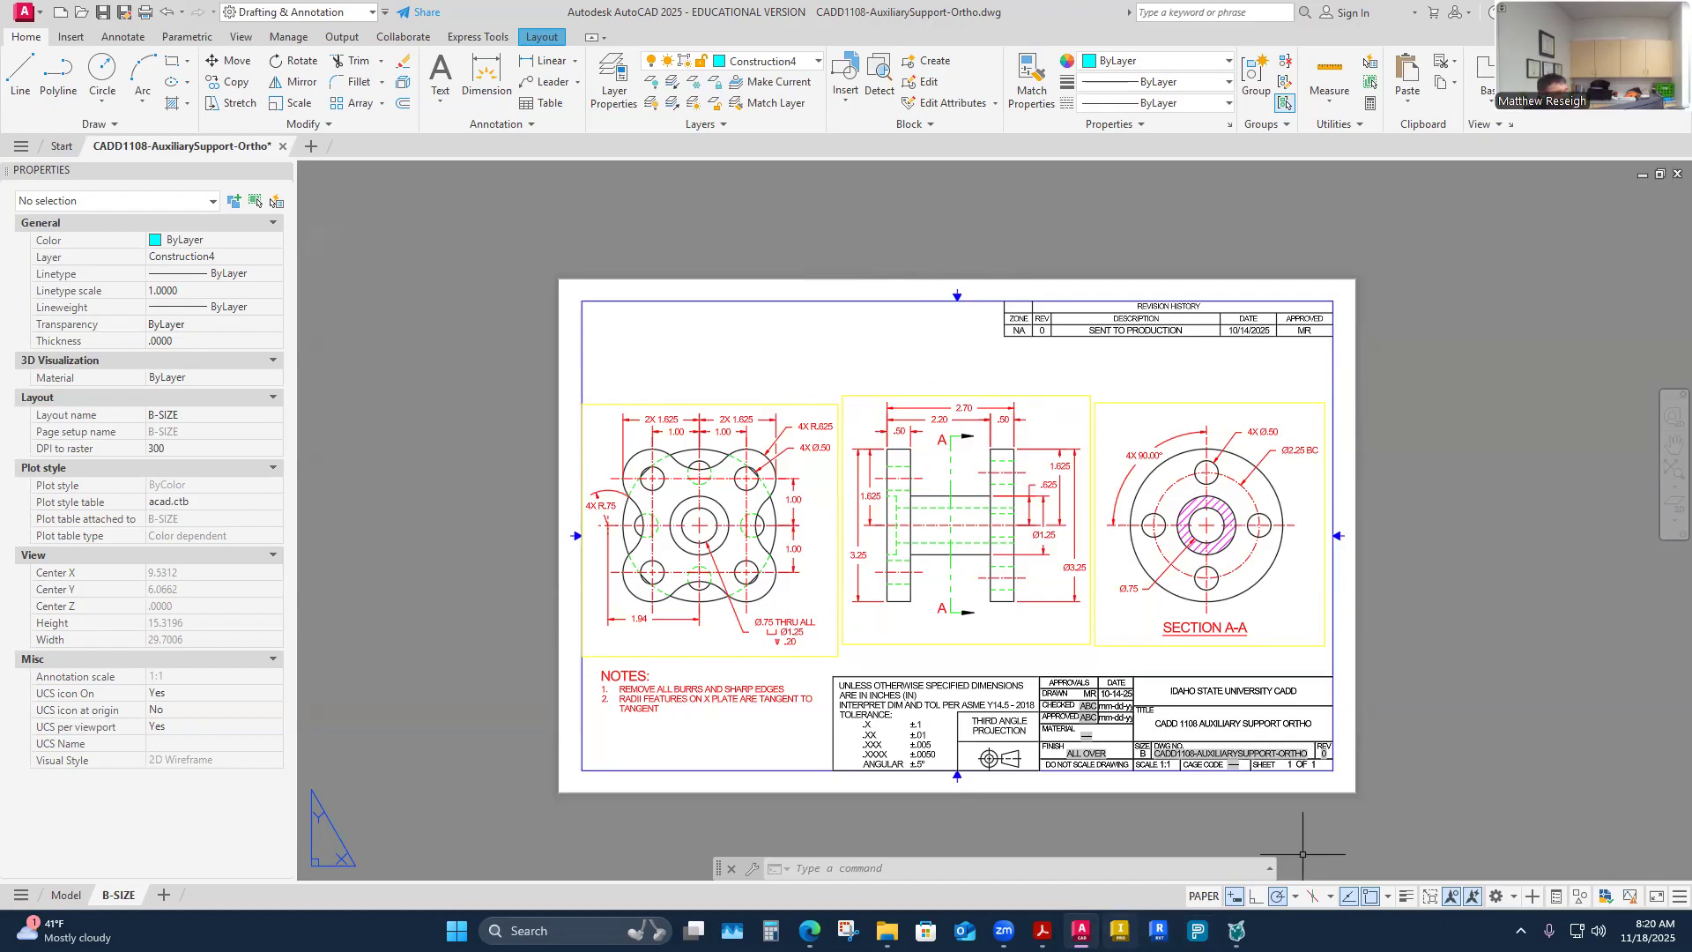
Step: Switch to Inventor and open the recent drawing CADD1108-BracketDesign.idw, dismissing the file message
{"action": "left_click", "coordinate": [1120, 931]}
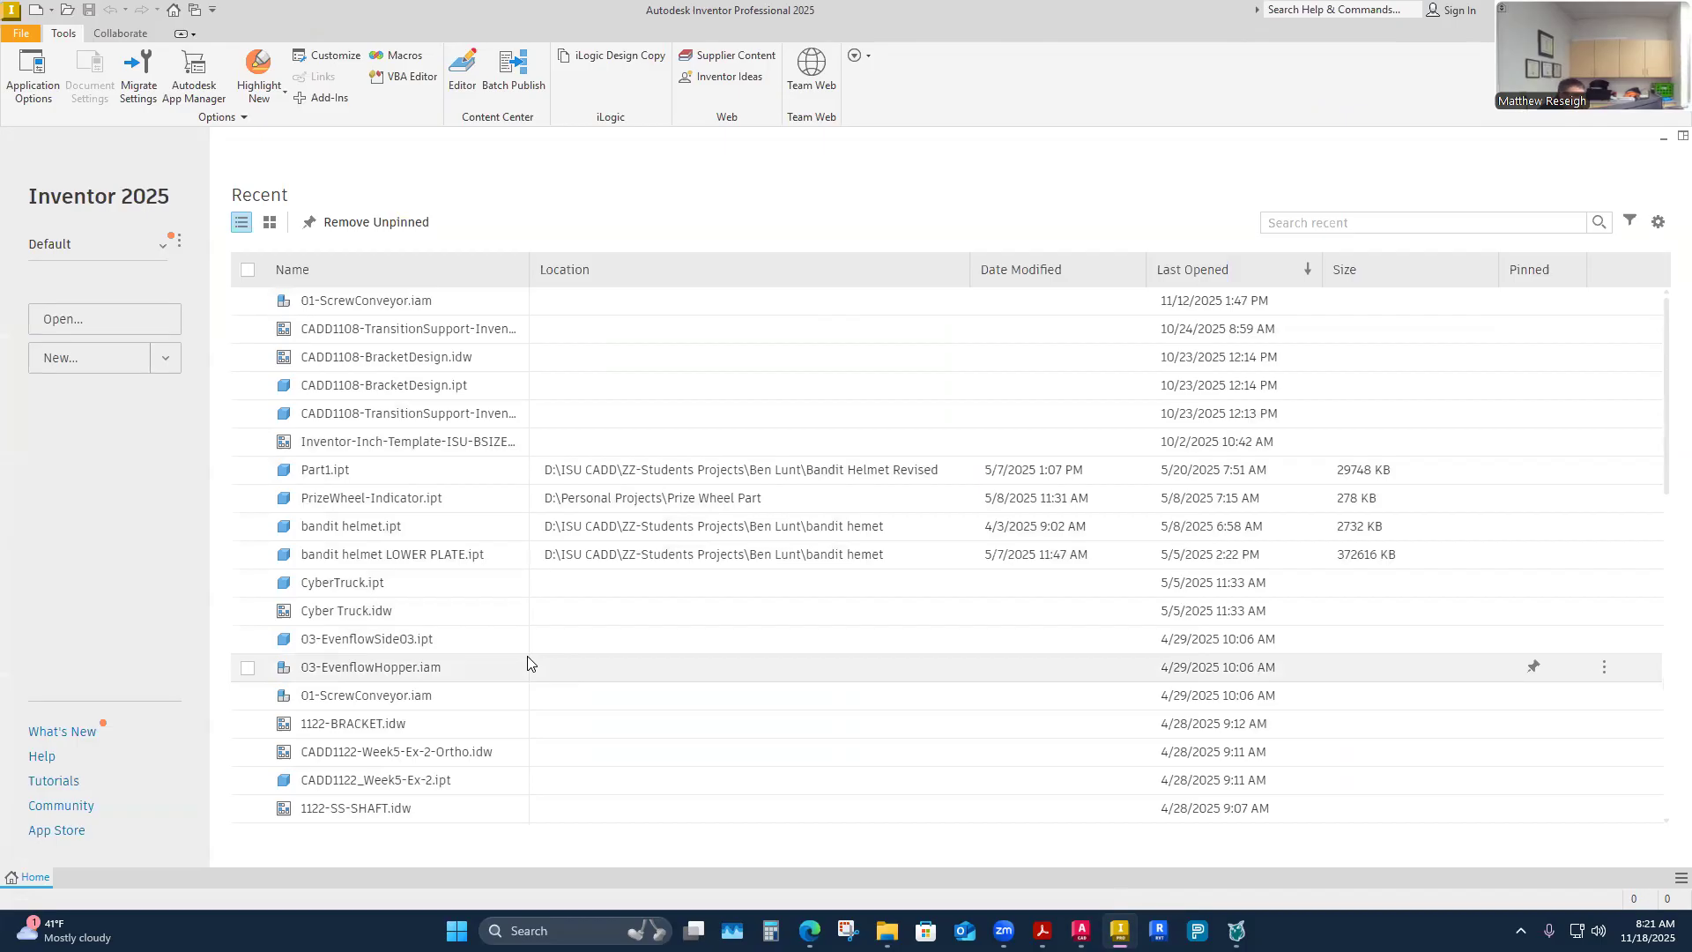
{"action": "double_click", "coordinate": [394, 365]}
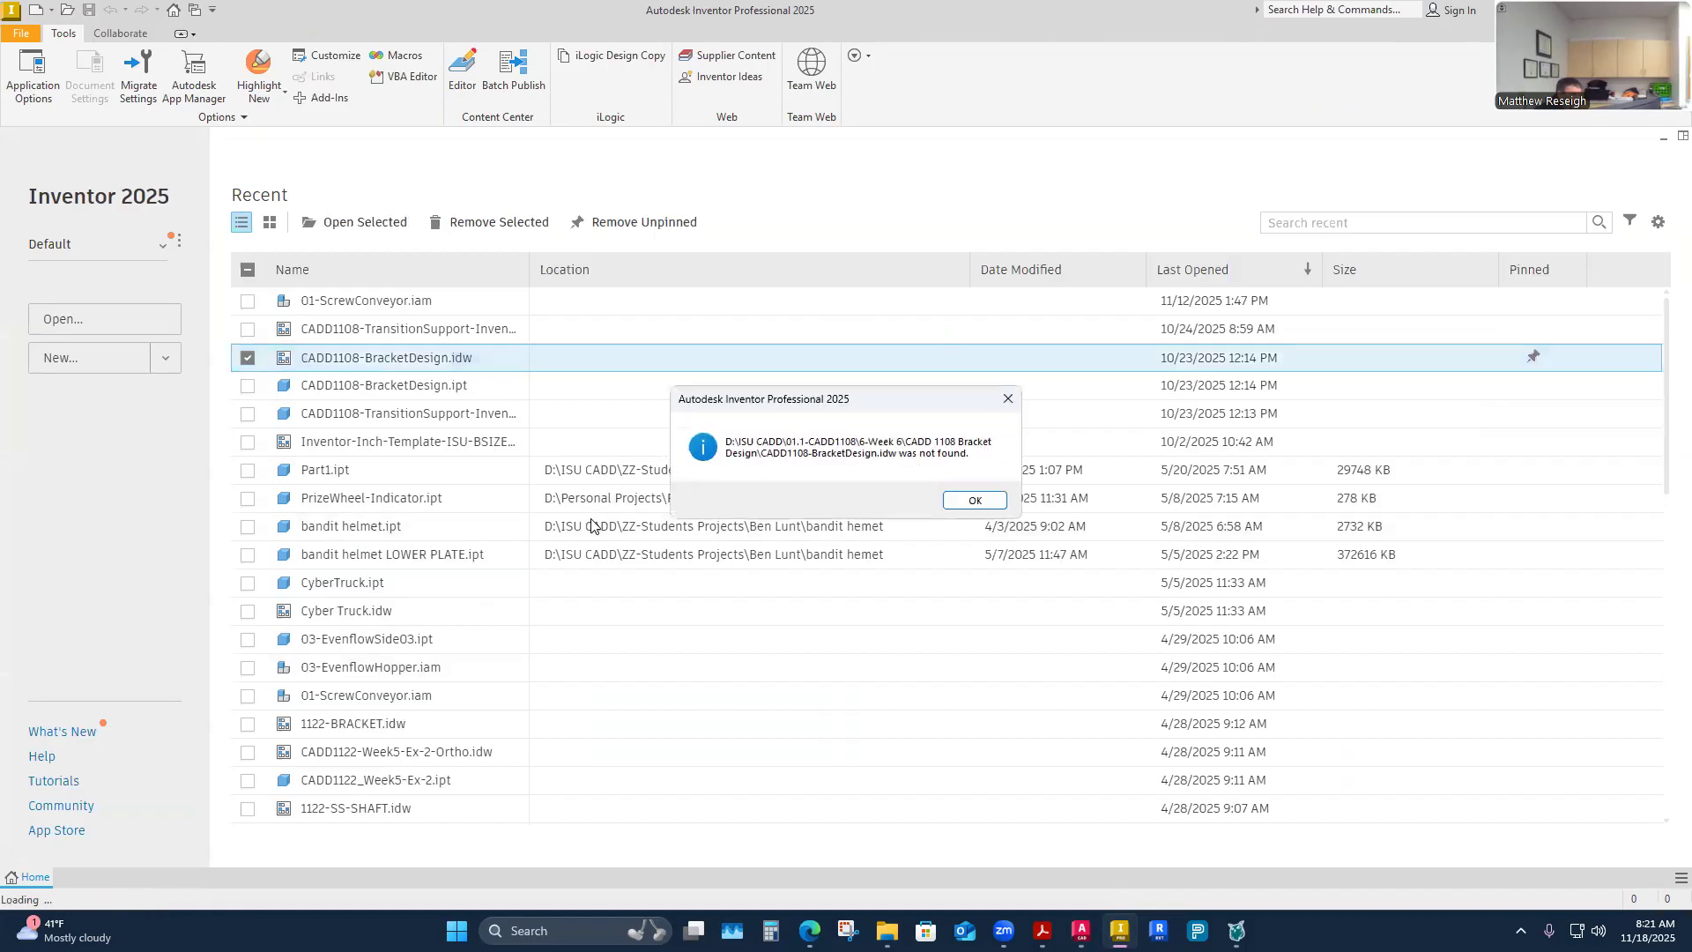
{"action": "left_click", "coordinate": [986, 504]}
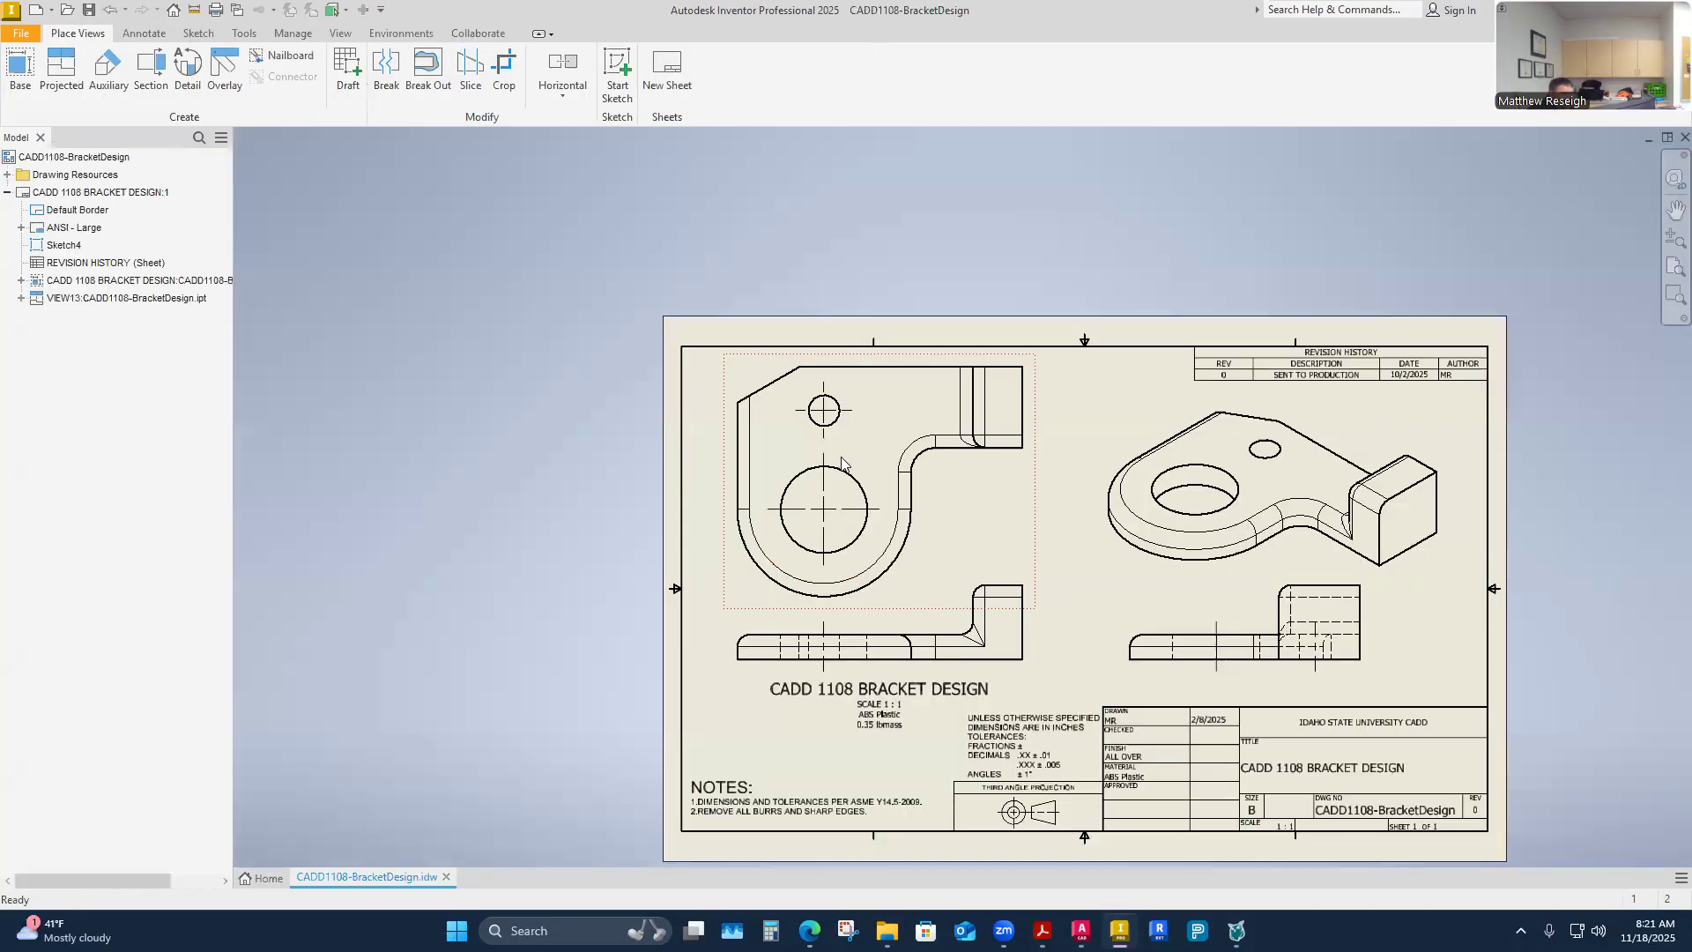
Step: Examine the bracket's orthographic views on the sheet and select its isometric view
{"action": "scroll", "coordinate": [927, 477], "scroll_direction": "up", "scroll_amount": 5}
{"action": "scroll", "coordinate": [920, 487], "scroll_direction": "down", "scroll_amount": 6}
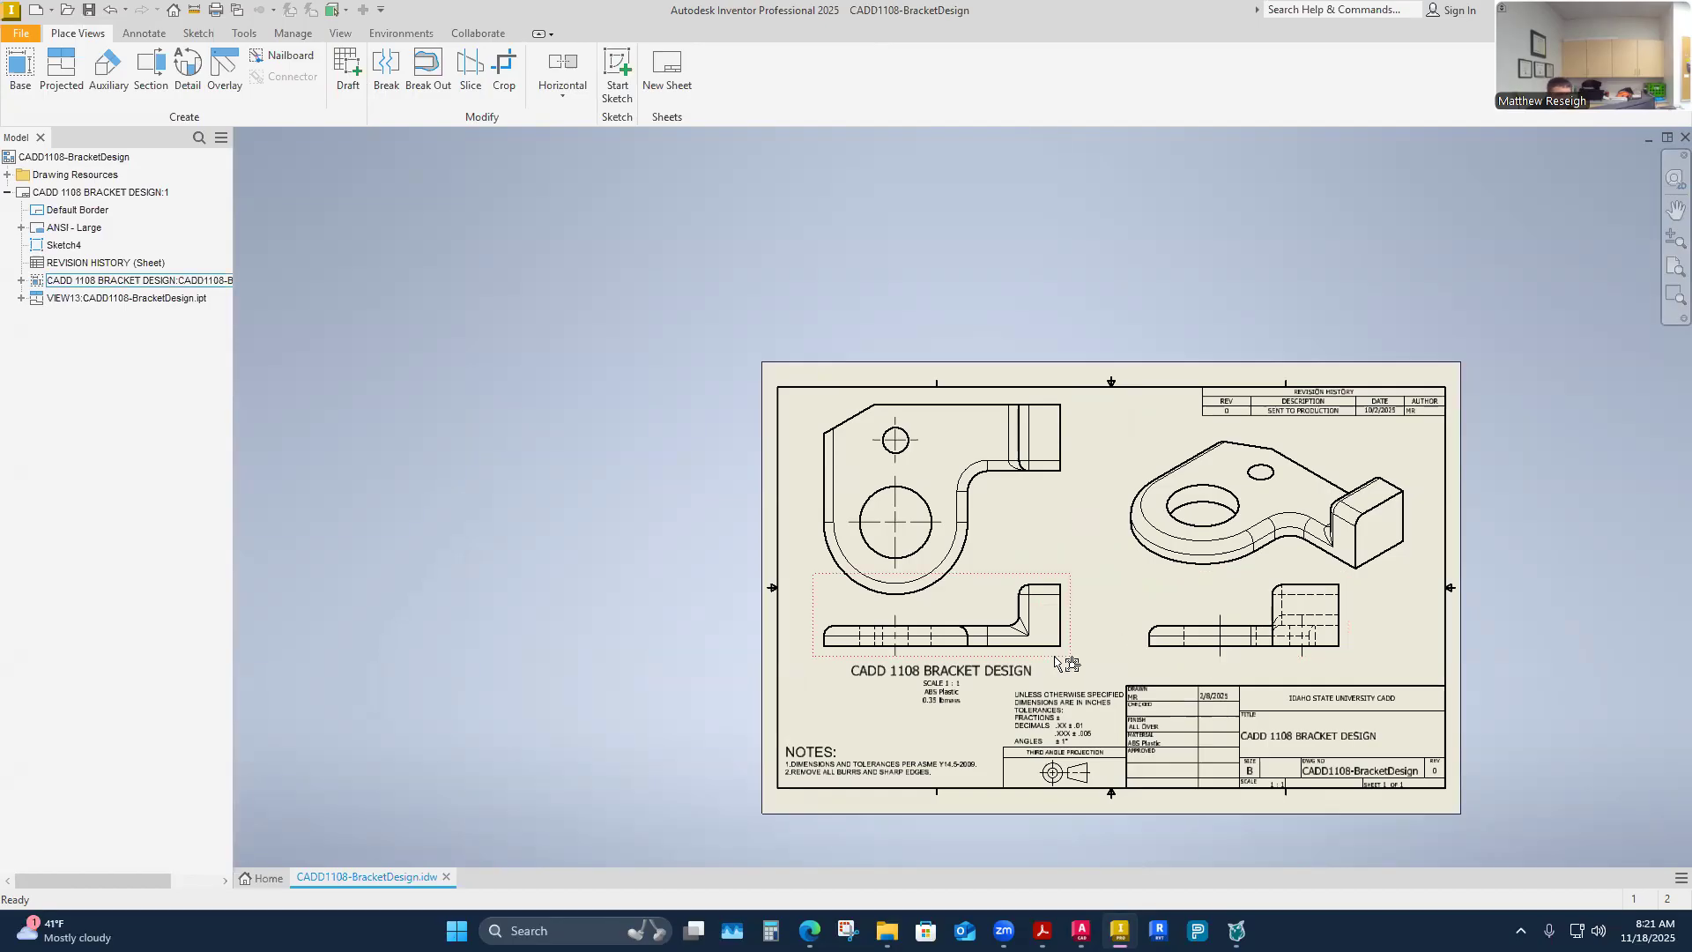
{"action": "scroll", "coordinate": [1146, 564], "scroll_direction": "down", "scroll_amount": 3}
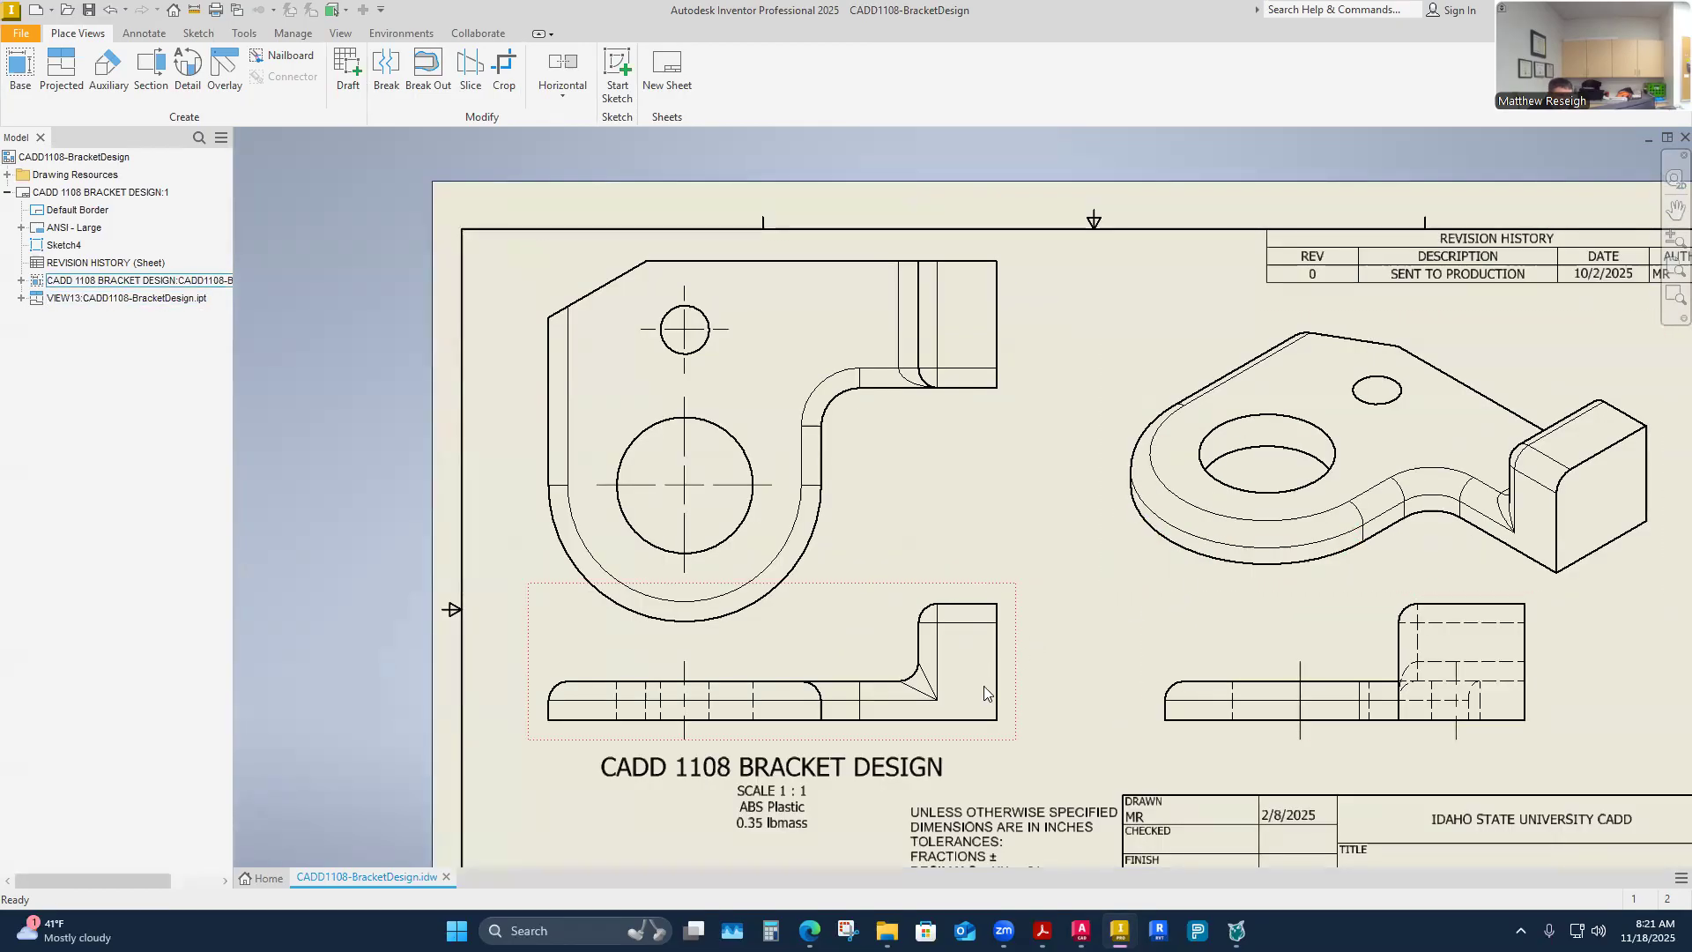
{"action": "left_click", "coordinate": [1141, 563]}
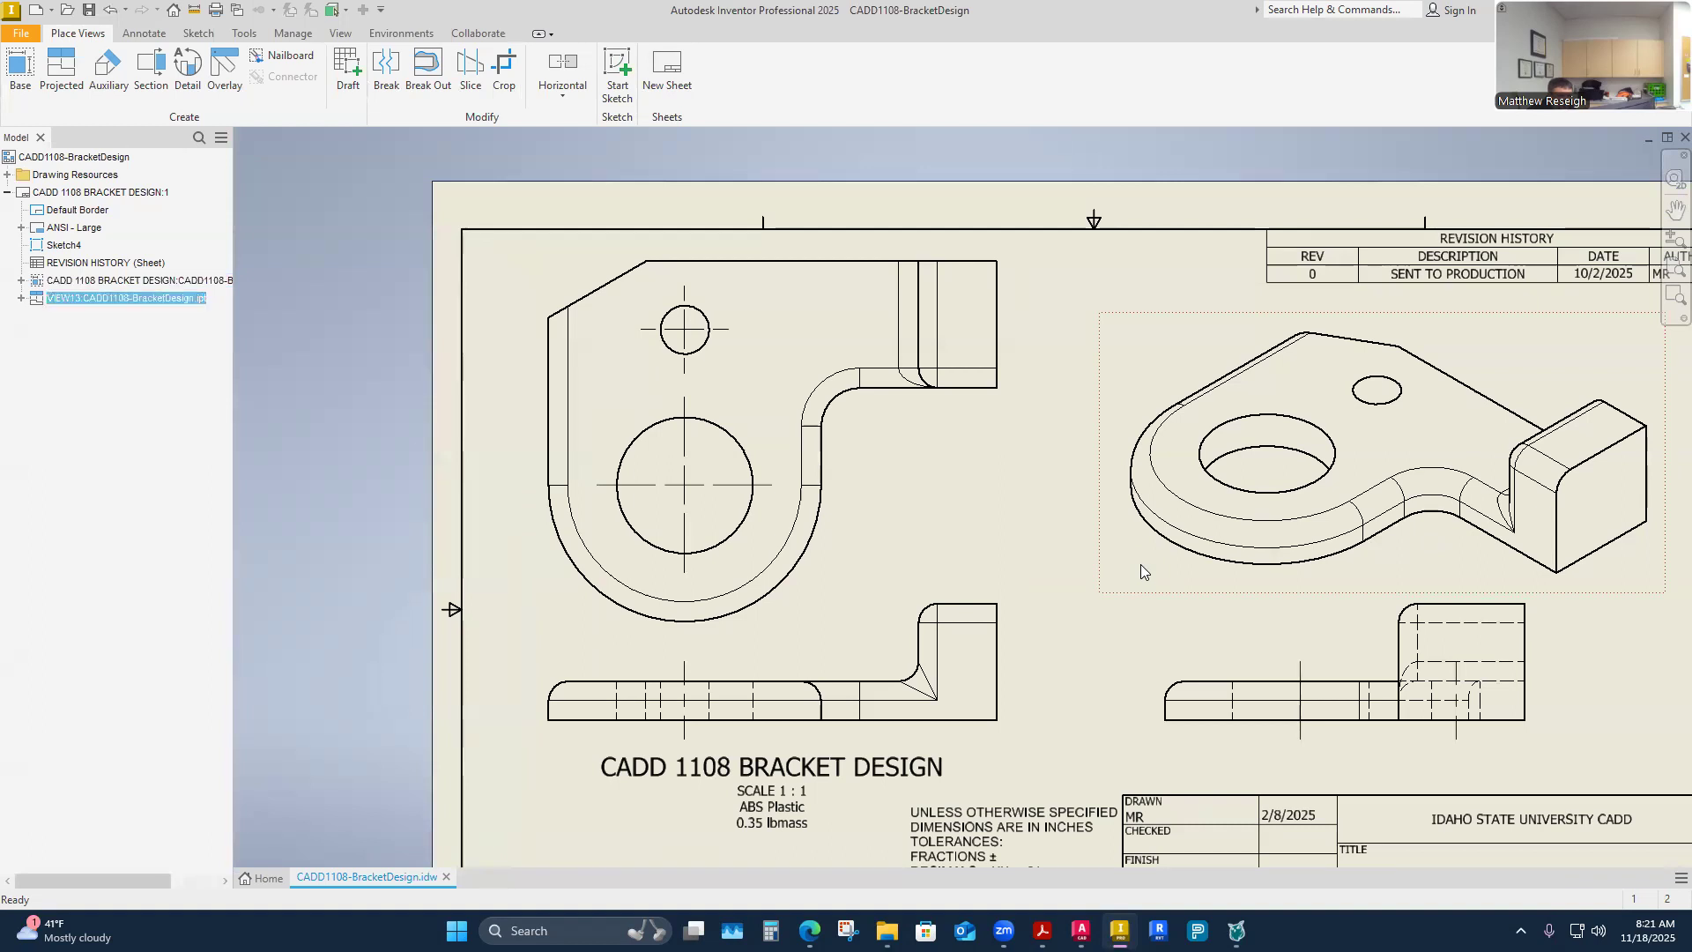
Step: Delete the bracket's isometric view and start a projected view from the front view below the plan view
{"action": "key", "text": "Delete"}
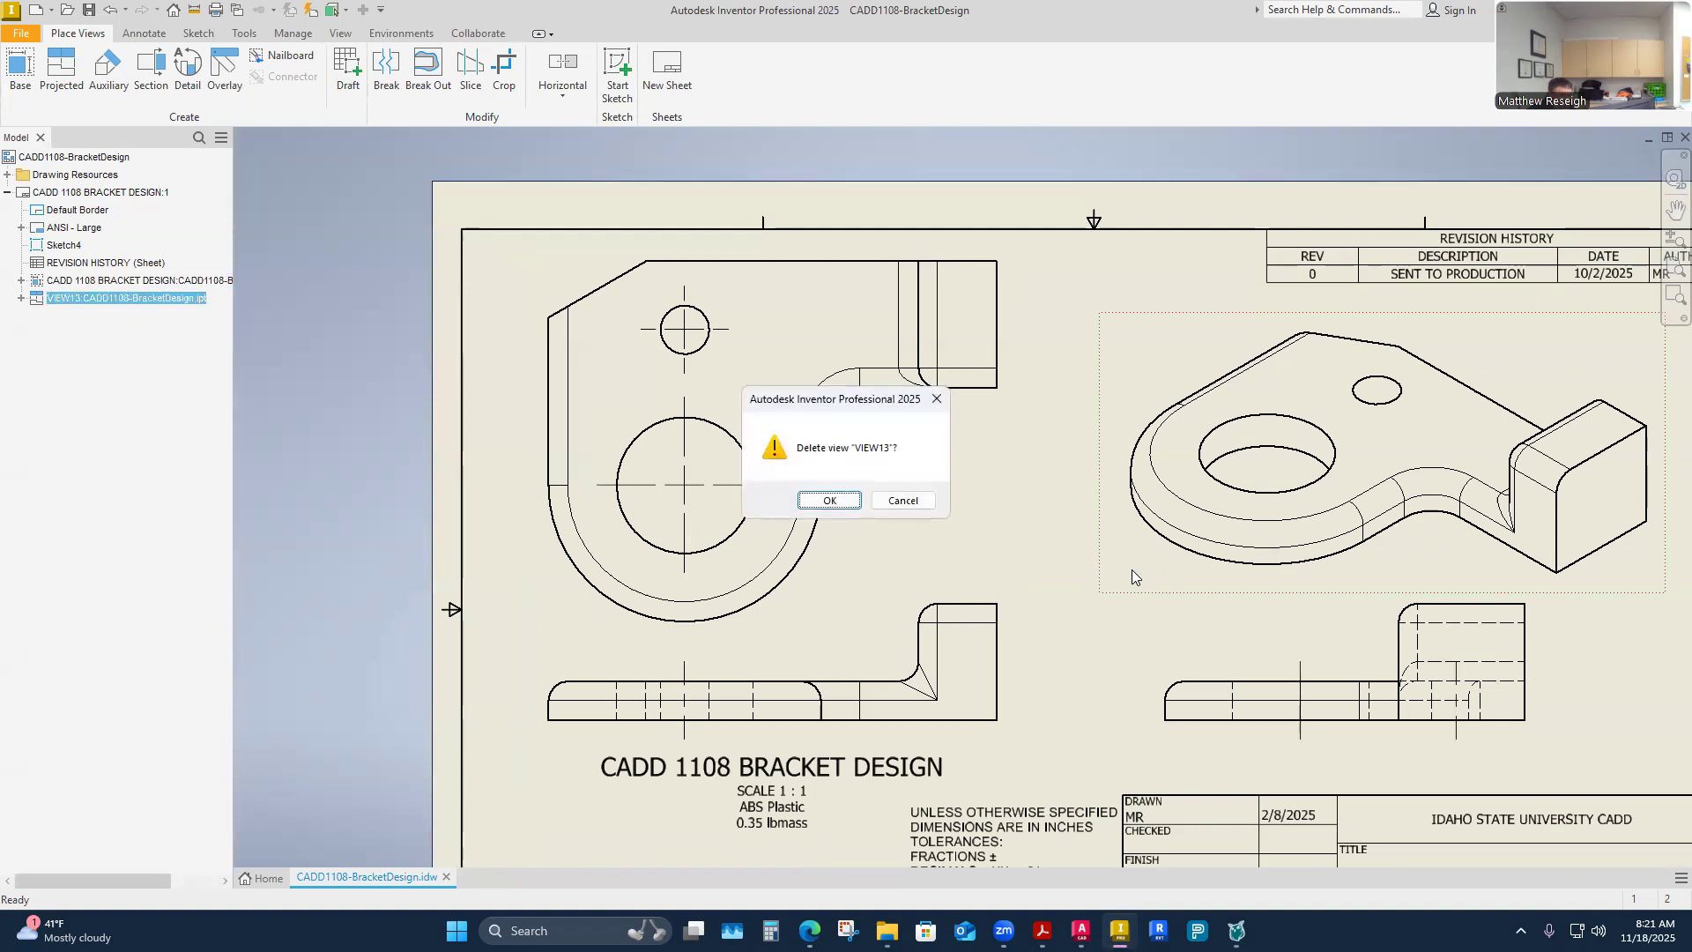
{"action": "left_click", "coordinate": [829, 500]}
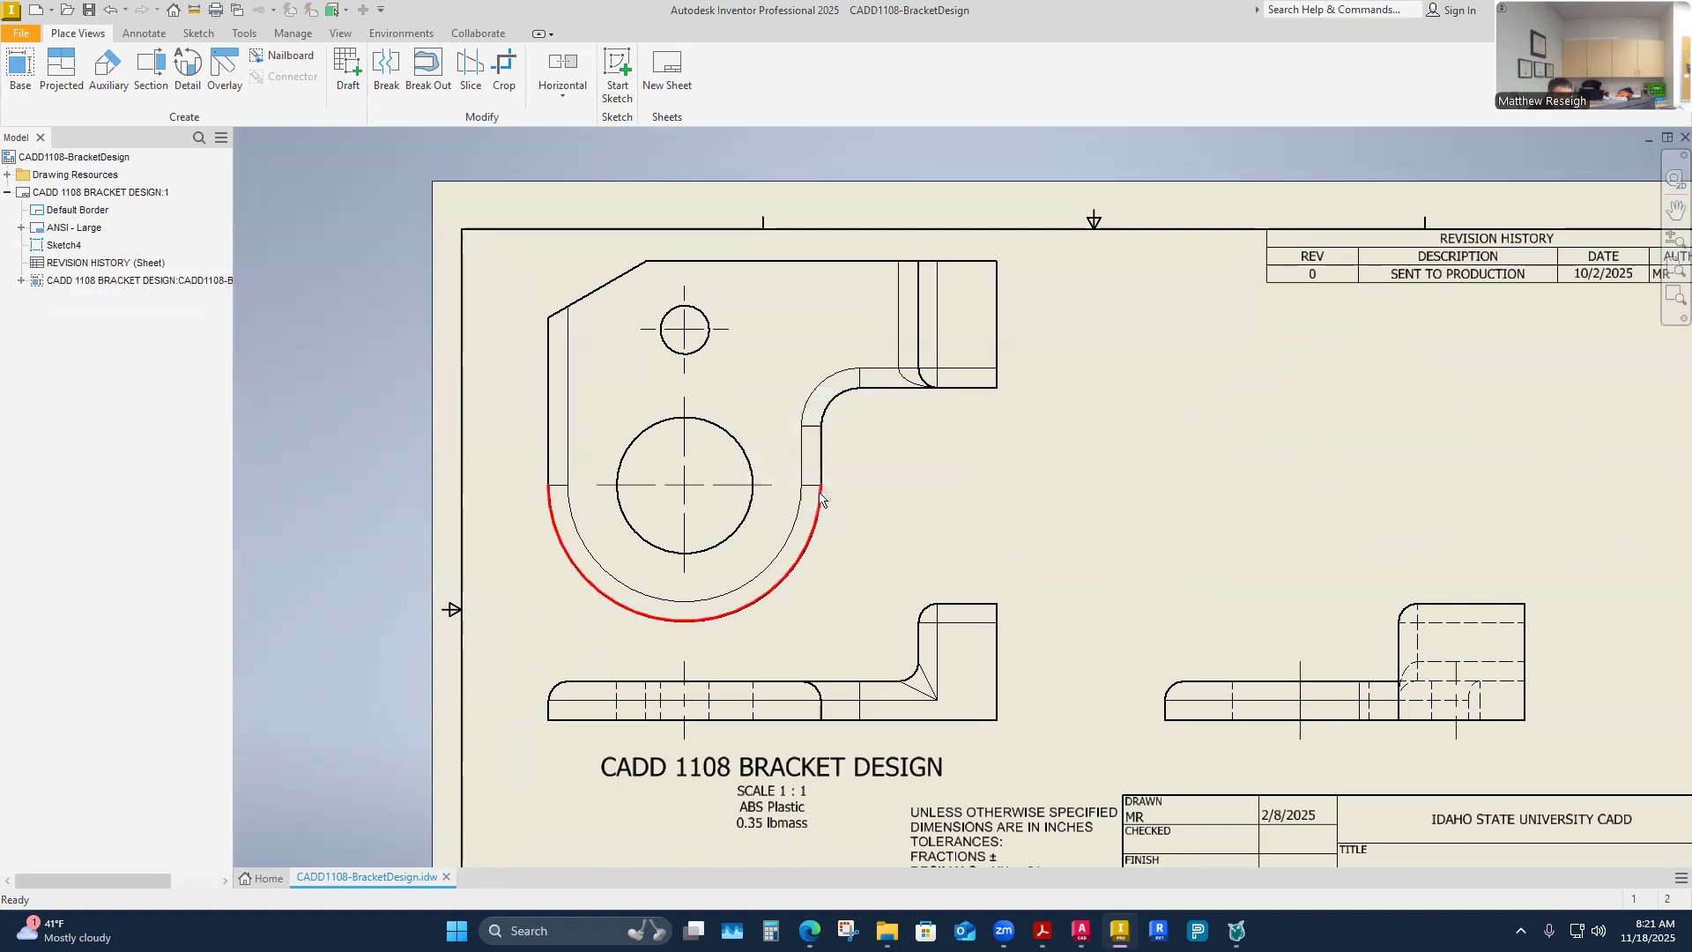
{"action": "right_click", "coordinate": [855, 651]}
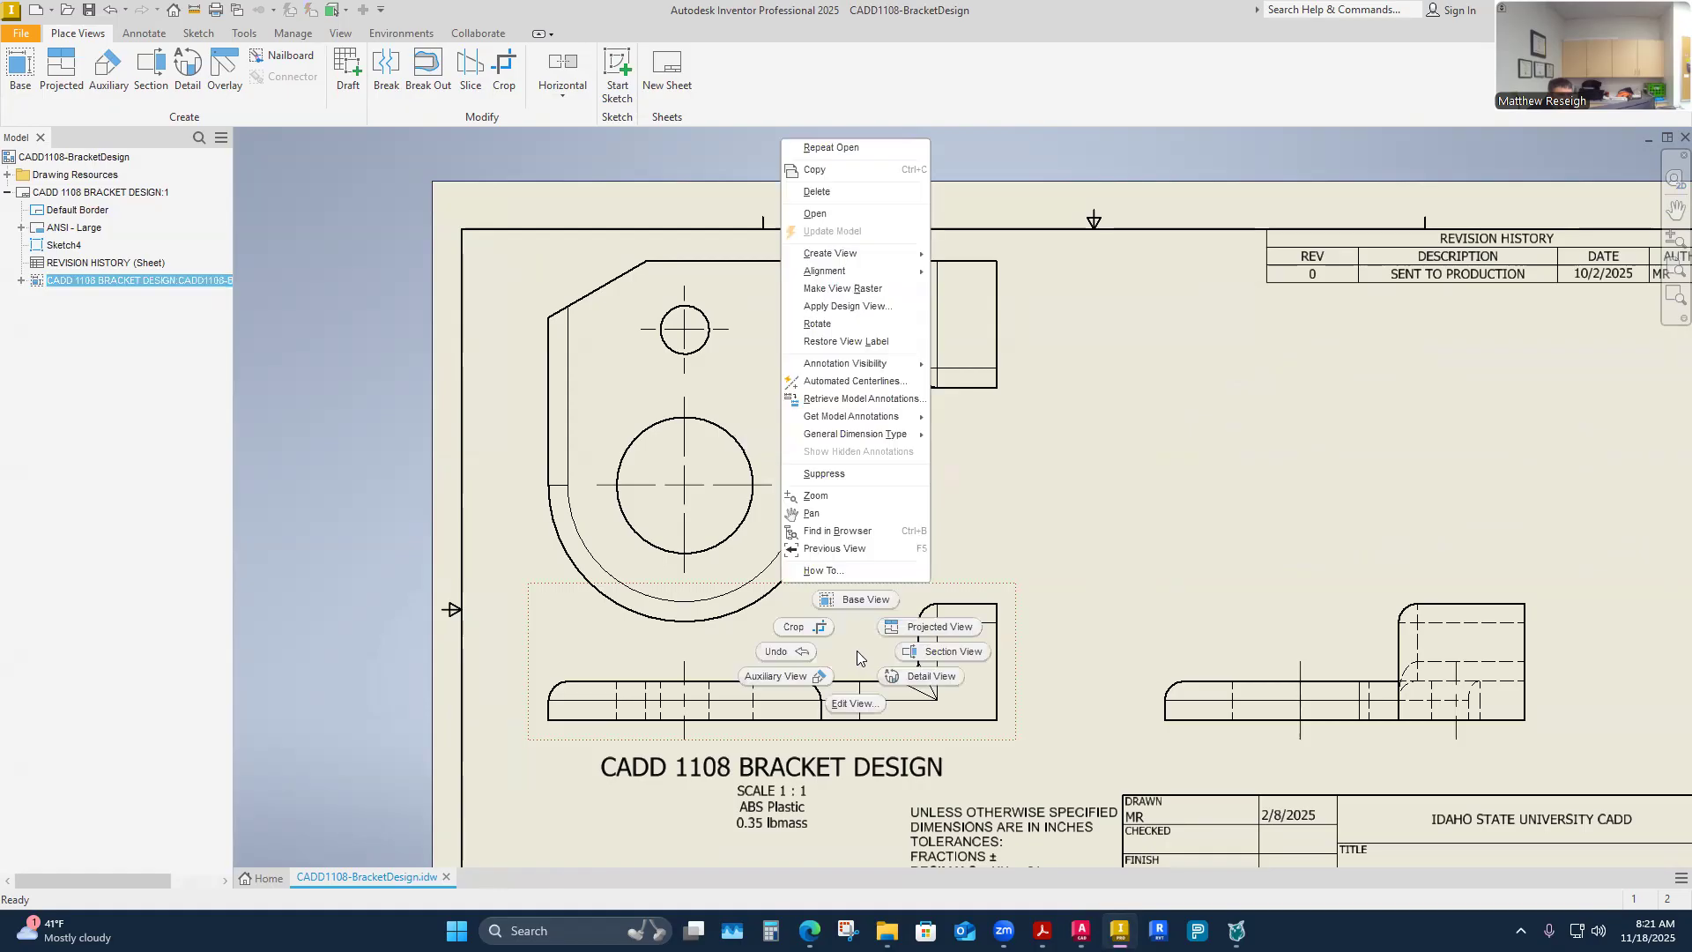
{"action": "left_click", "coordinate": [940, 628]}
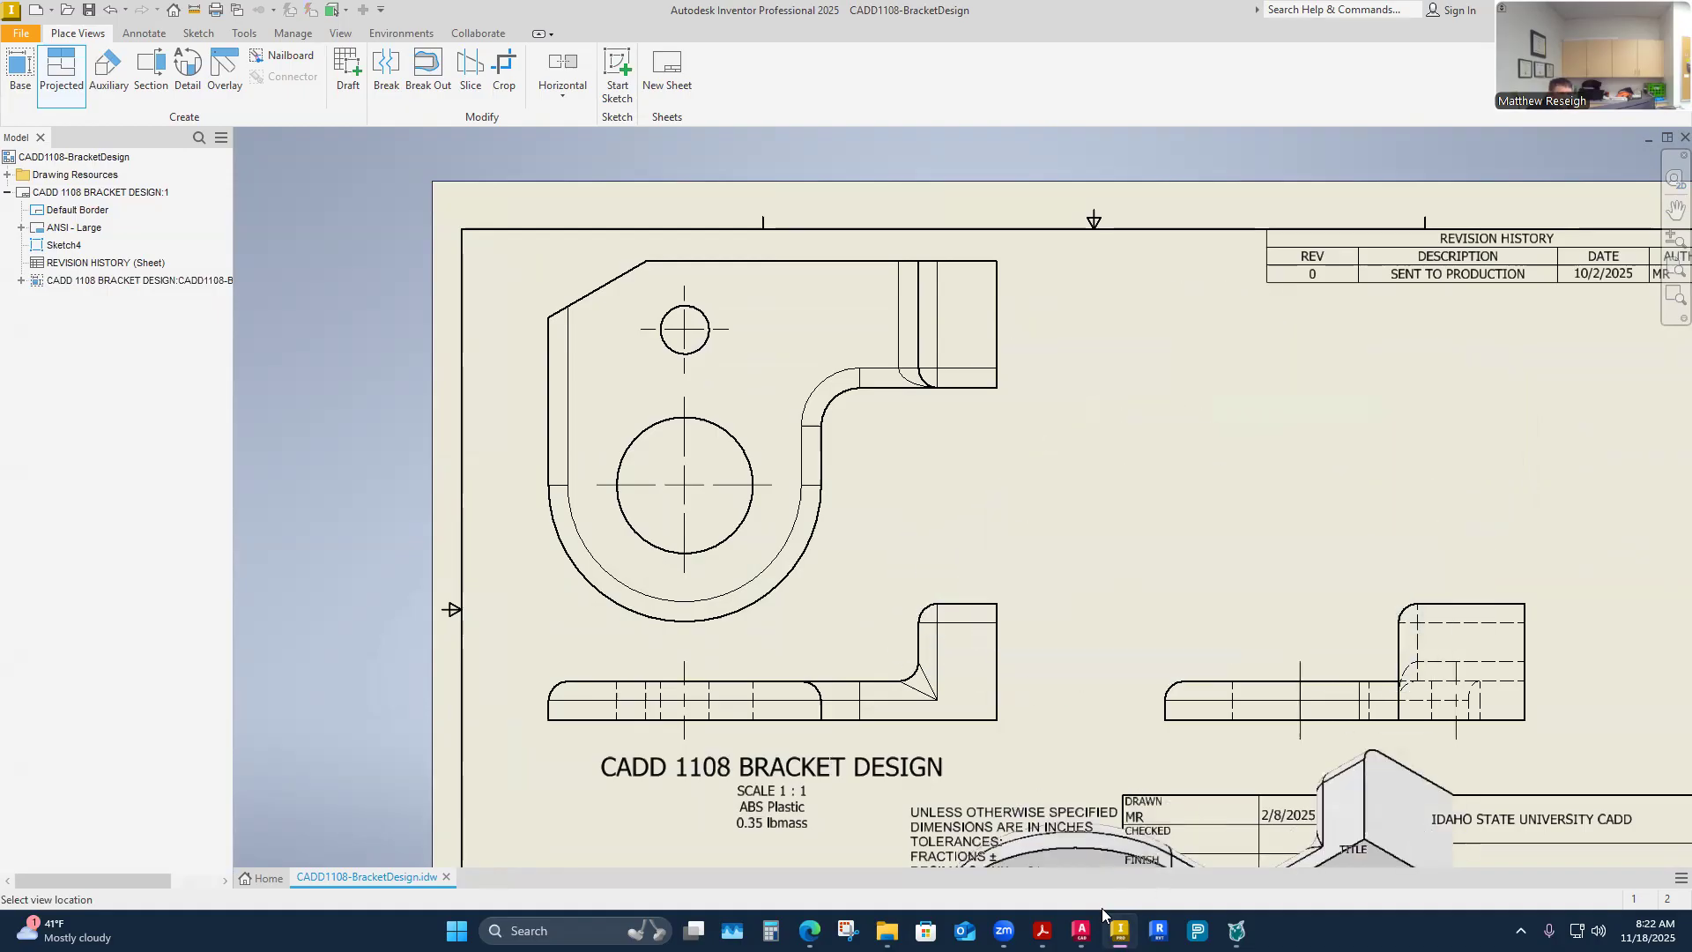
Step: Check the auxiliary support isometric in Acrobat, and examine the A3 layout of CADD1108-FixtureCap-Rev1 in AutoCAD
{"action": "left_click", "coordinate": [1043, 930]}
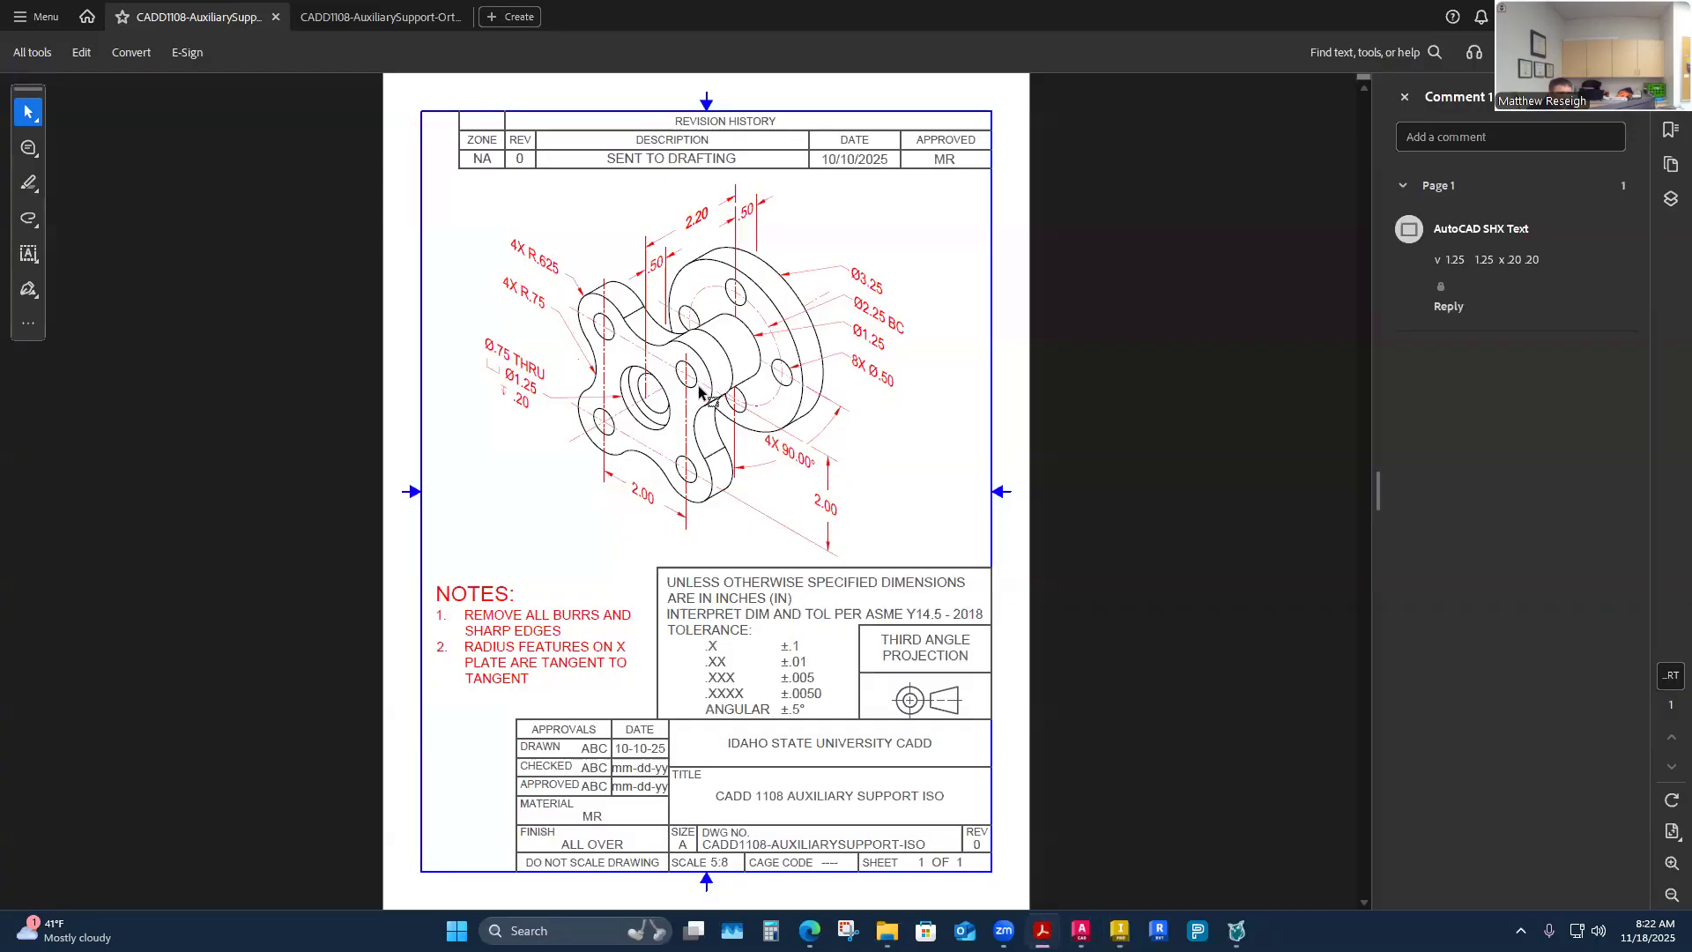
{"action": "left_click", "coordinate": [1081, 930]}
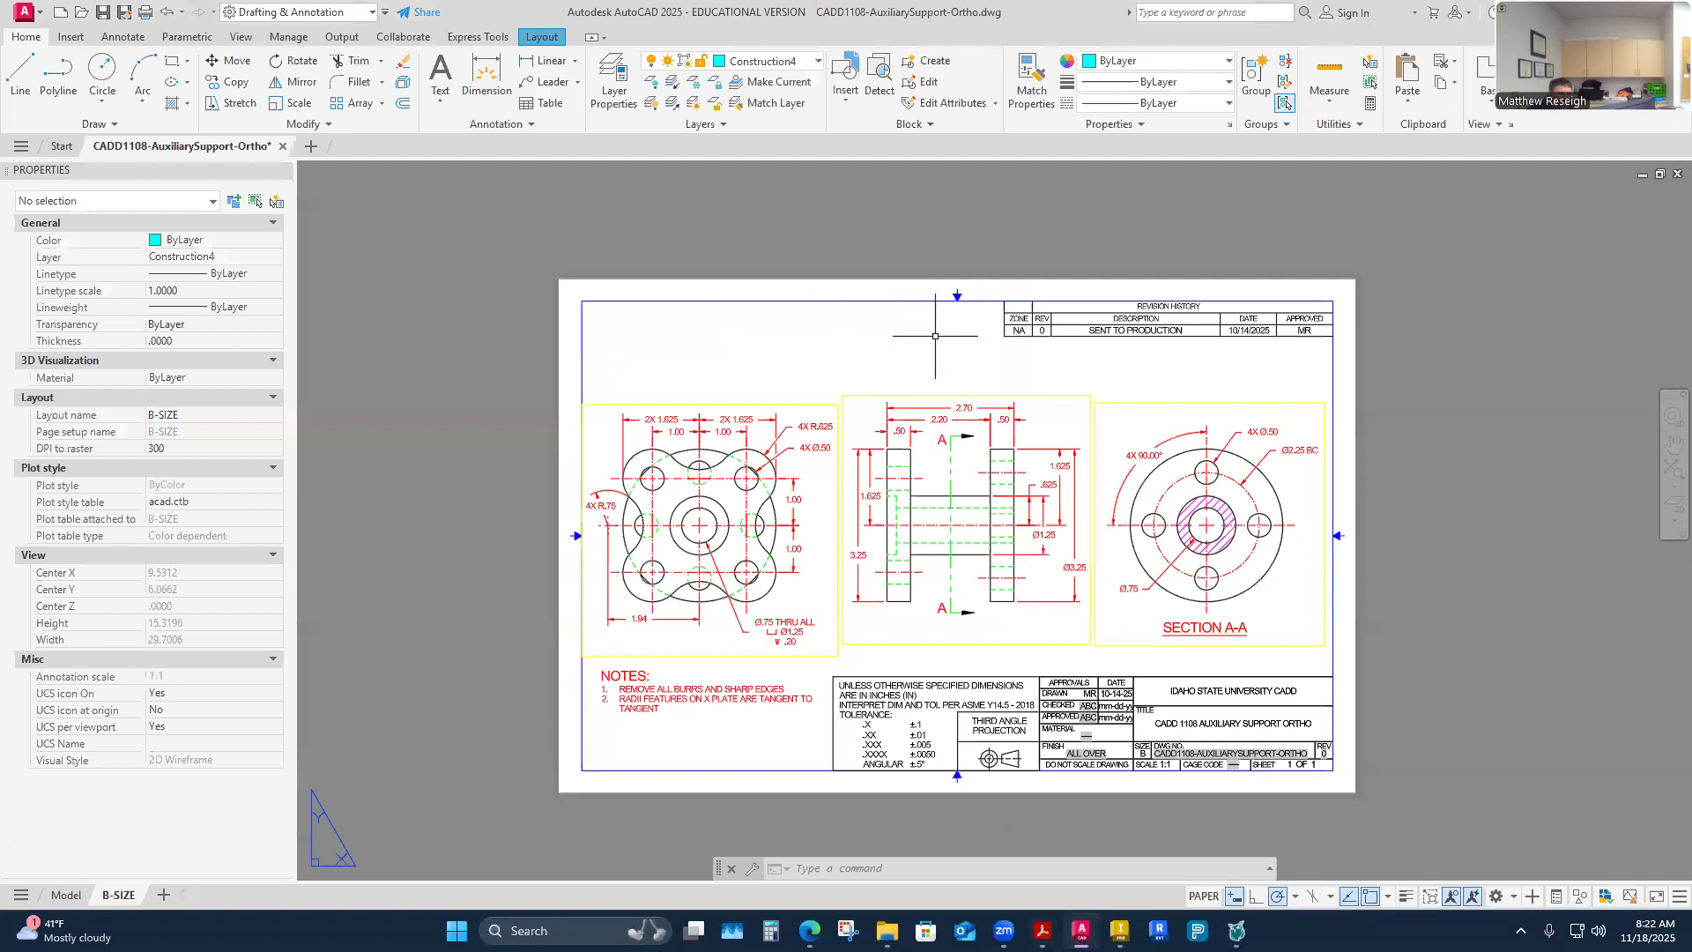
{"action": "mouse_move", "coordinate": [1044, 927]}
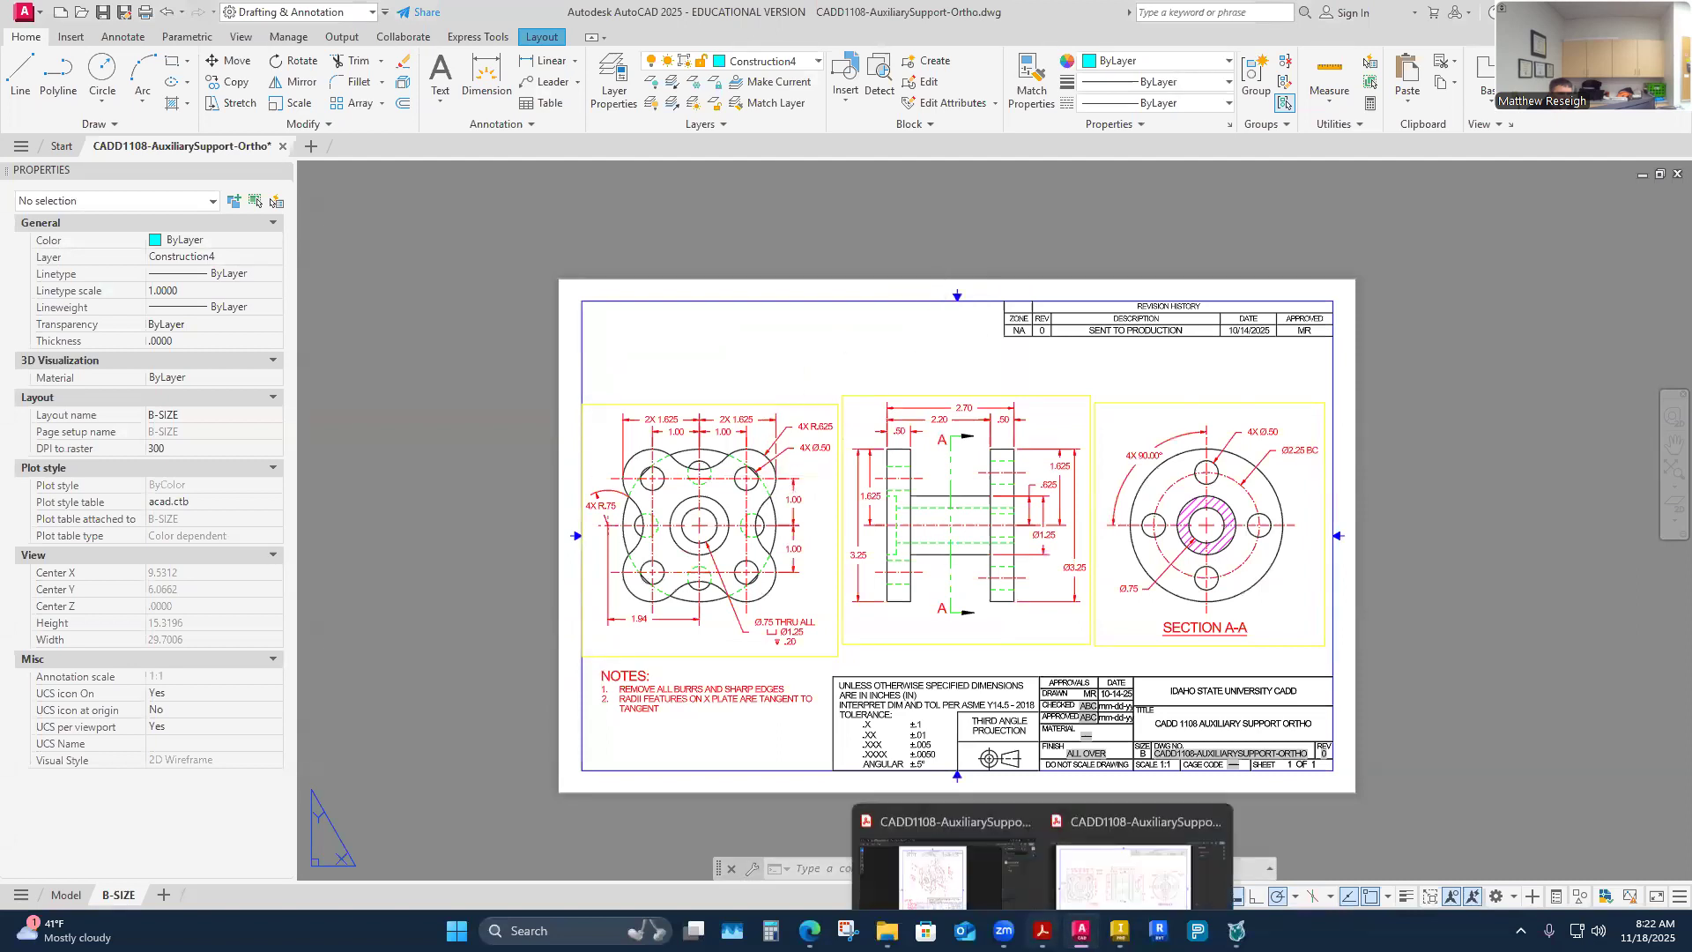
{"action": "left_click", "coordinate": [943, 872]}
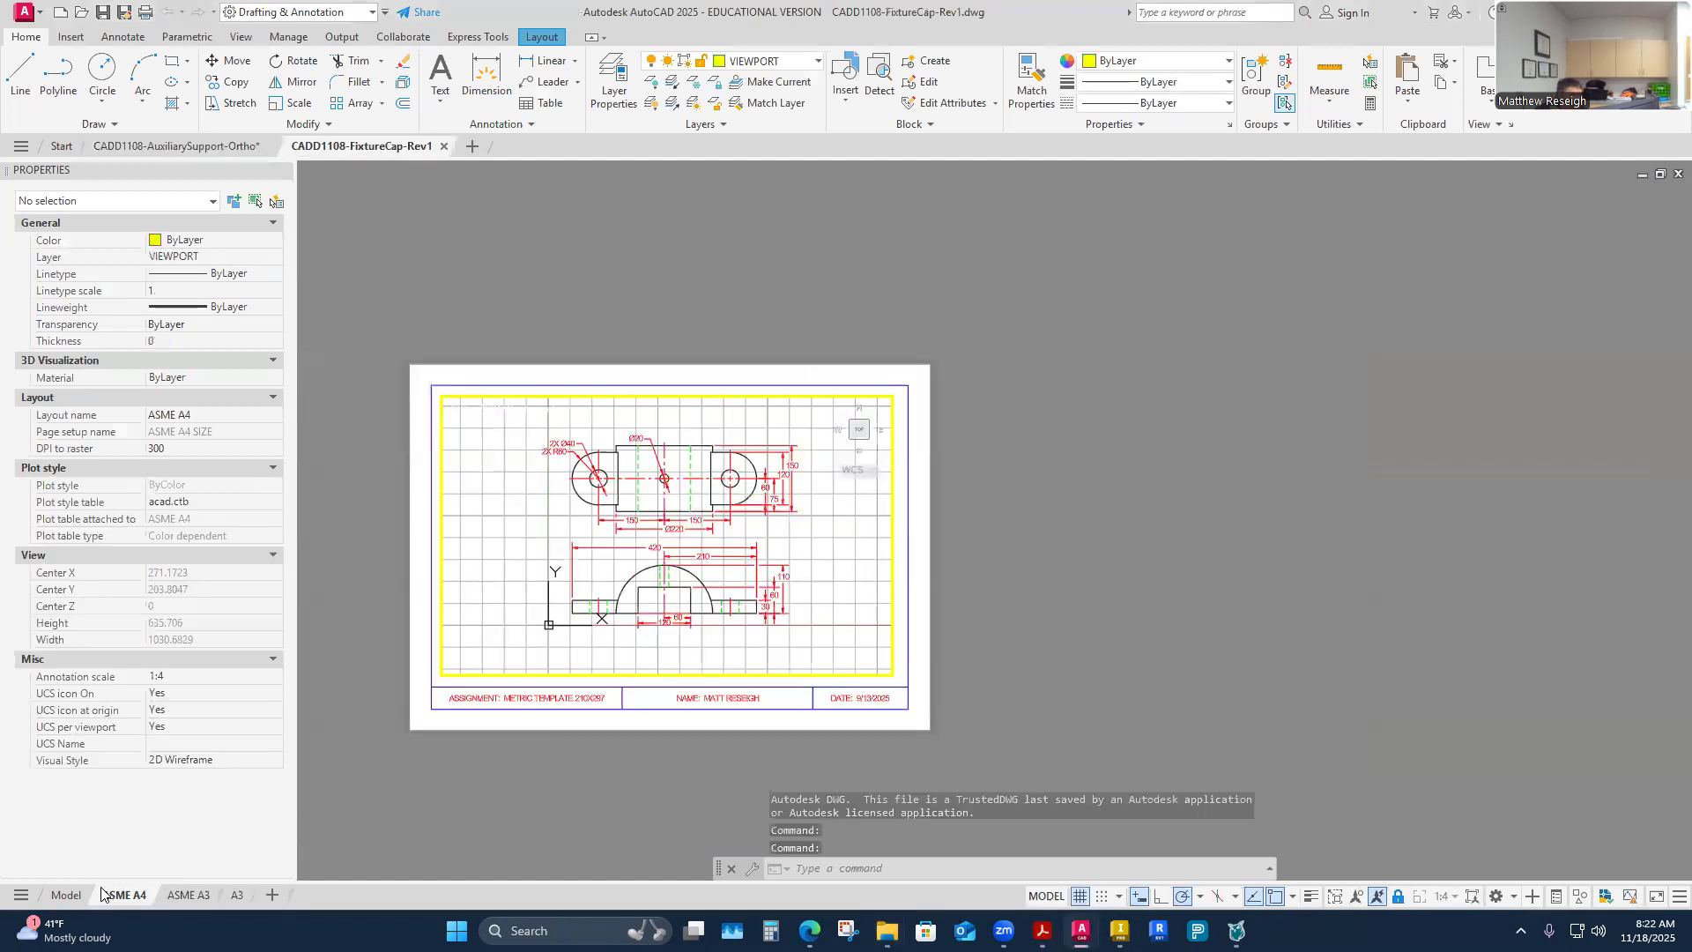
{"action": "left_click", "coordinate": [236, 895]}
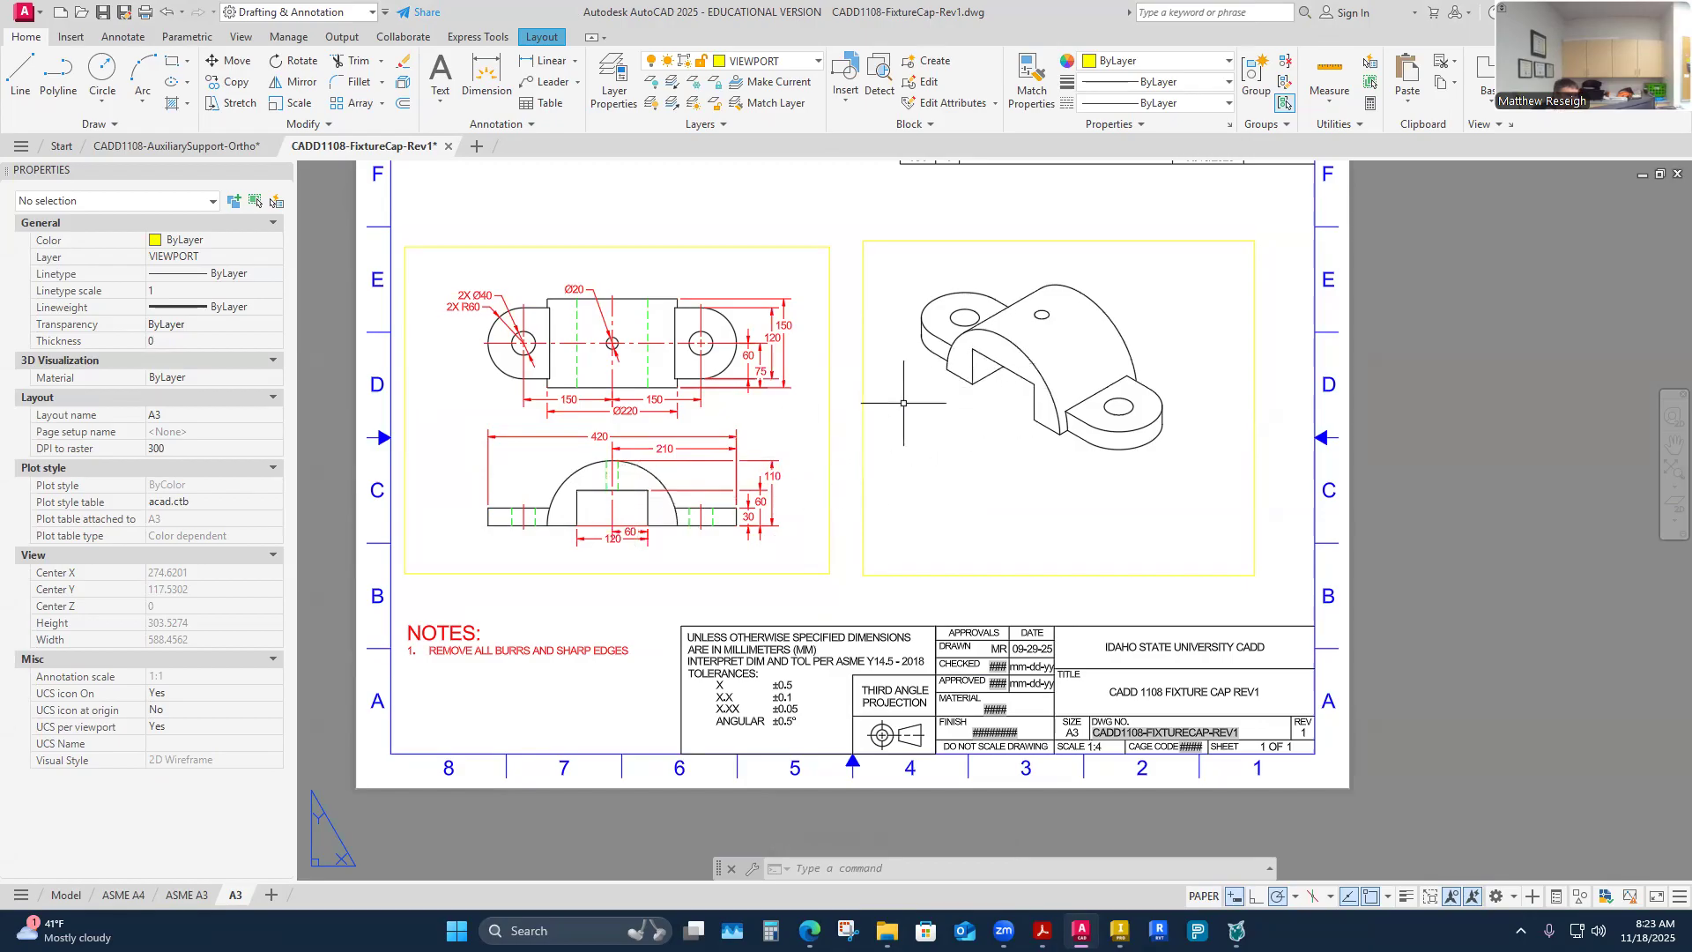
{"action": "scroll", "coordinate": [877, 485], "scroll_direction": "down", "scroll_amount": 2}
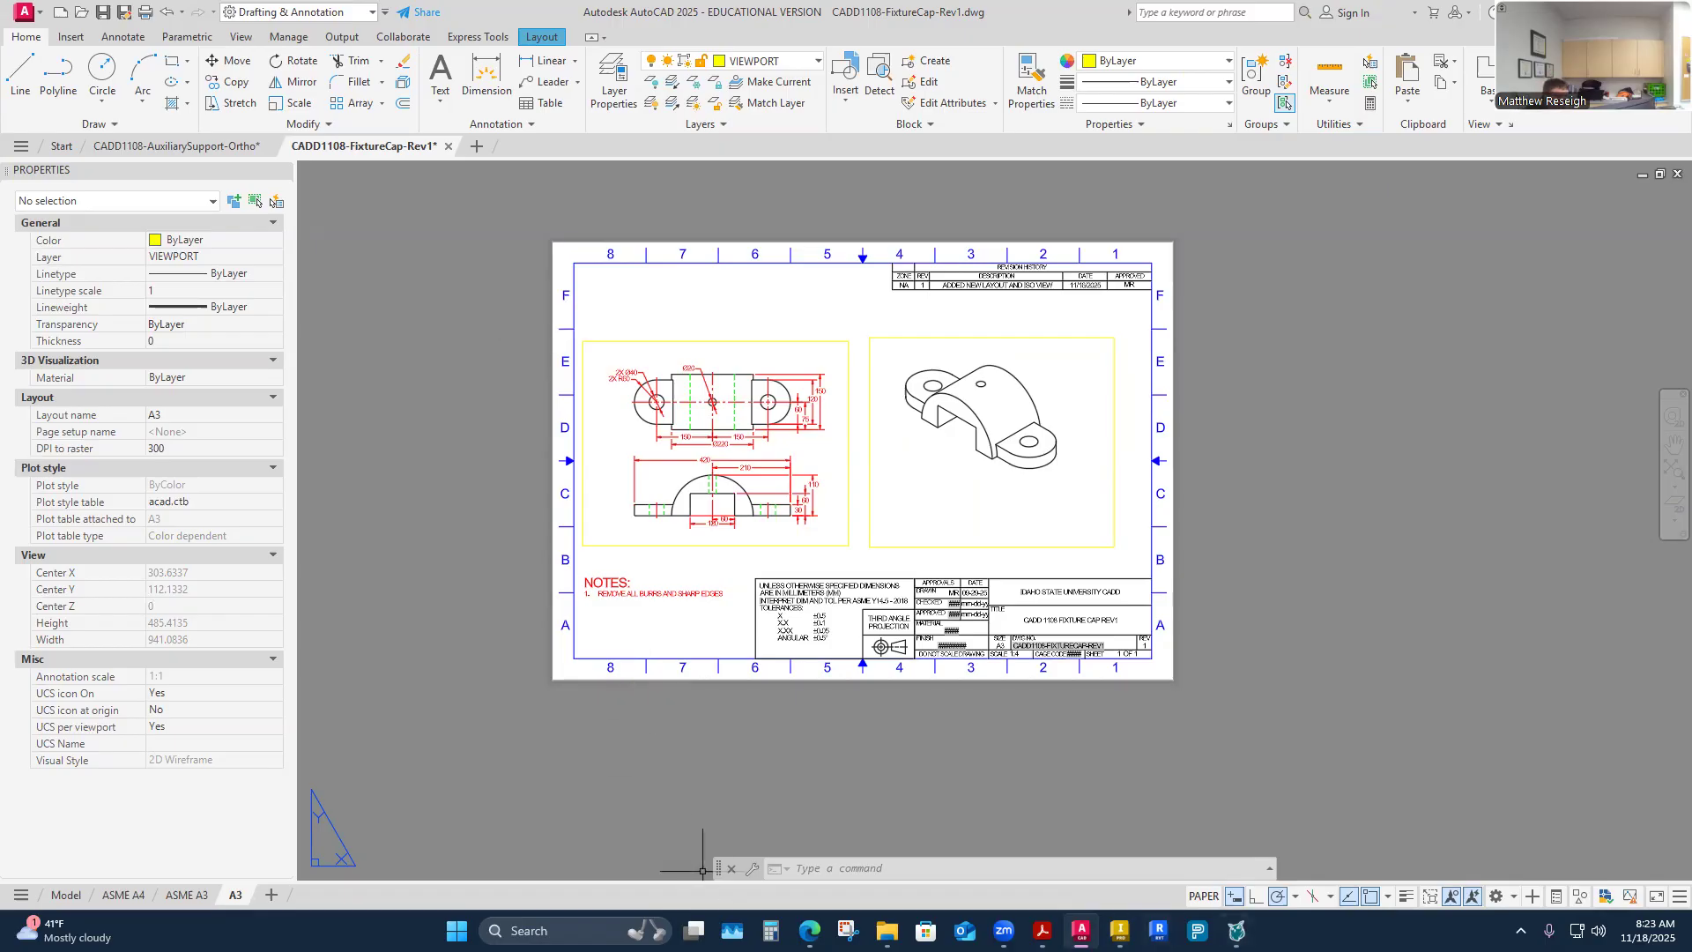
Step: Preview the bracket's isometric projection in Inventor, cancel the projected view, and return to the isometric drawing in Acrobat
{"action": "left_click", "coordinate": [1120, 931]}
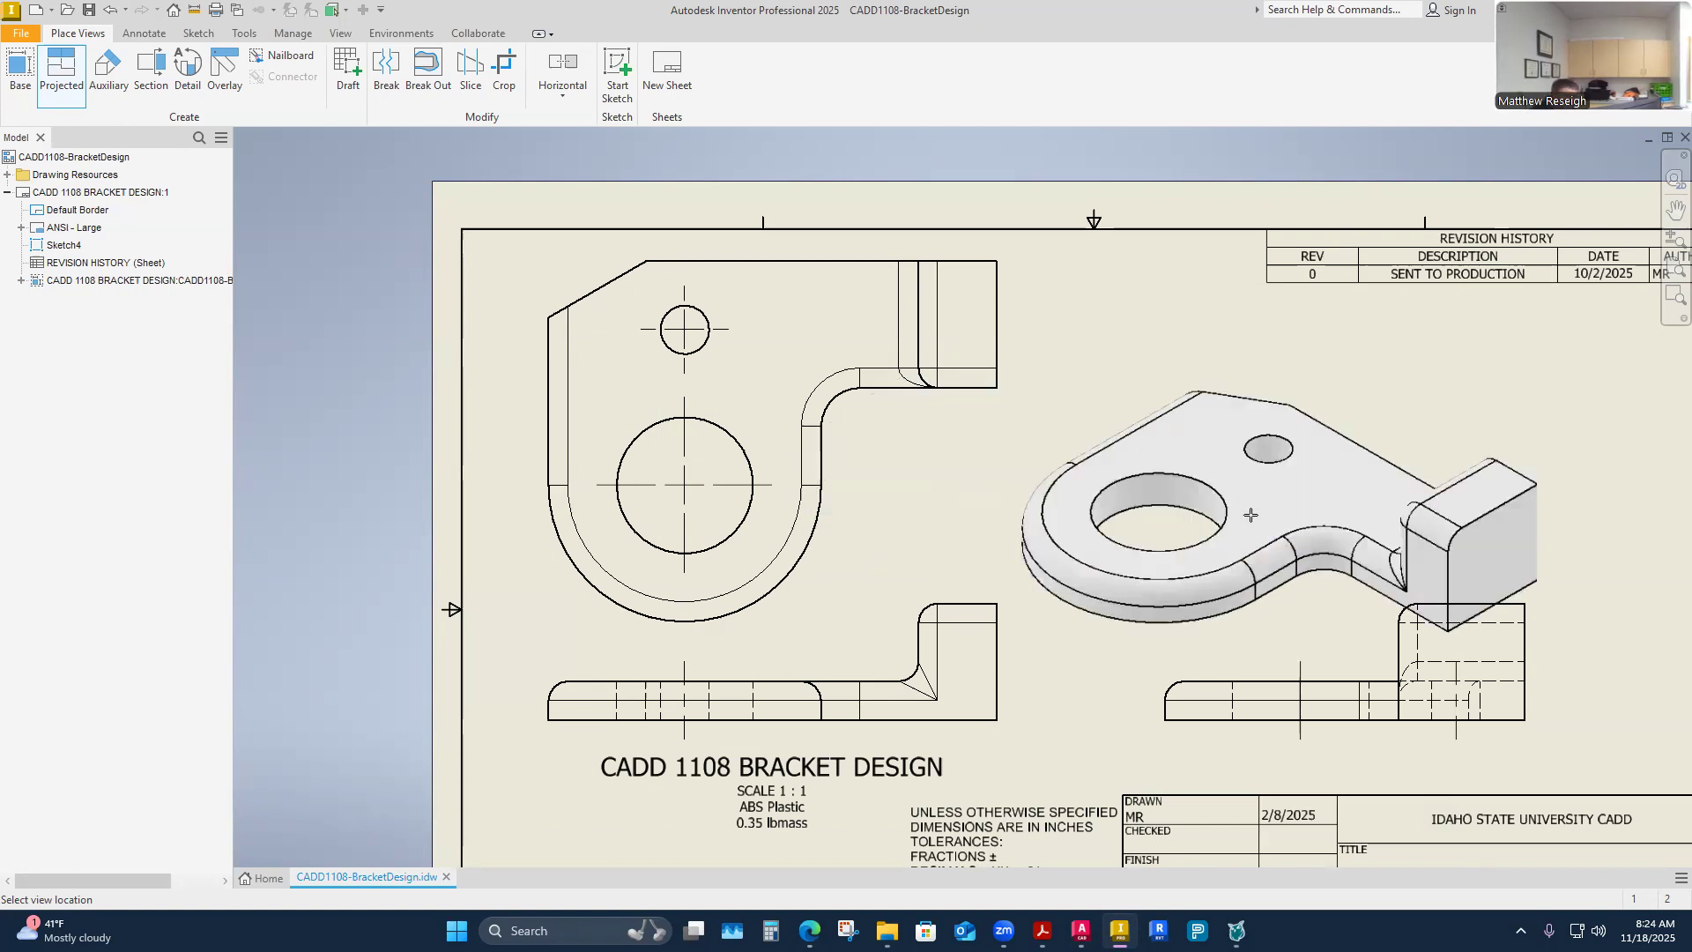
{"action": "key", "text": "Escape"}
{"action": "key", "text": "alt+Tab"}
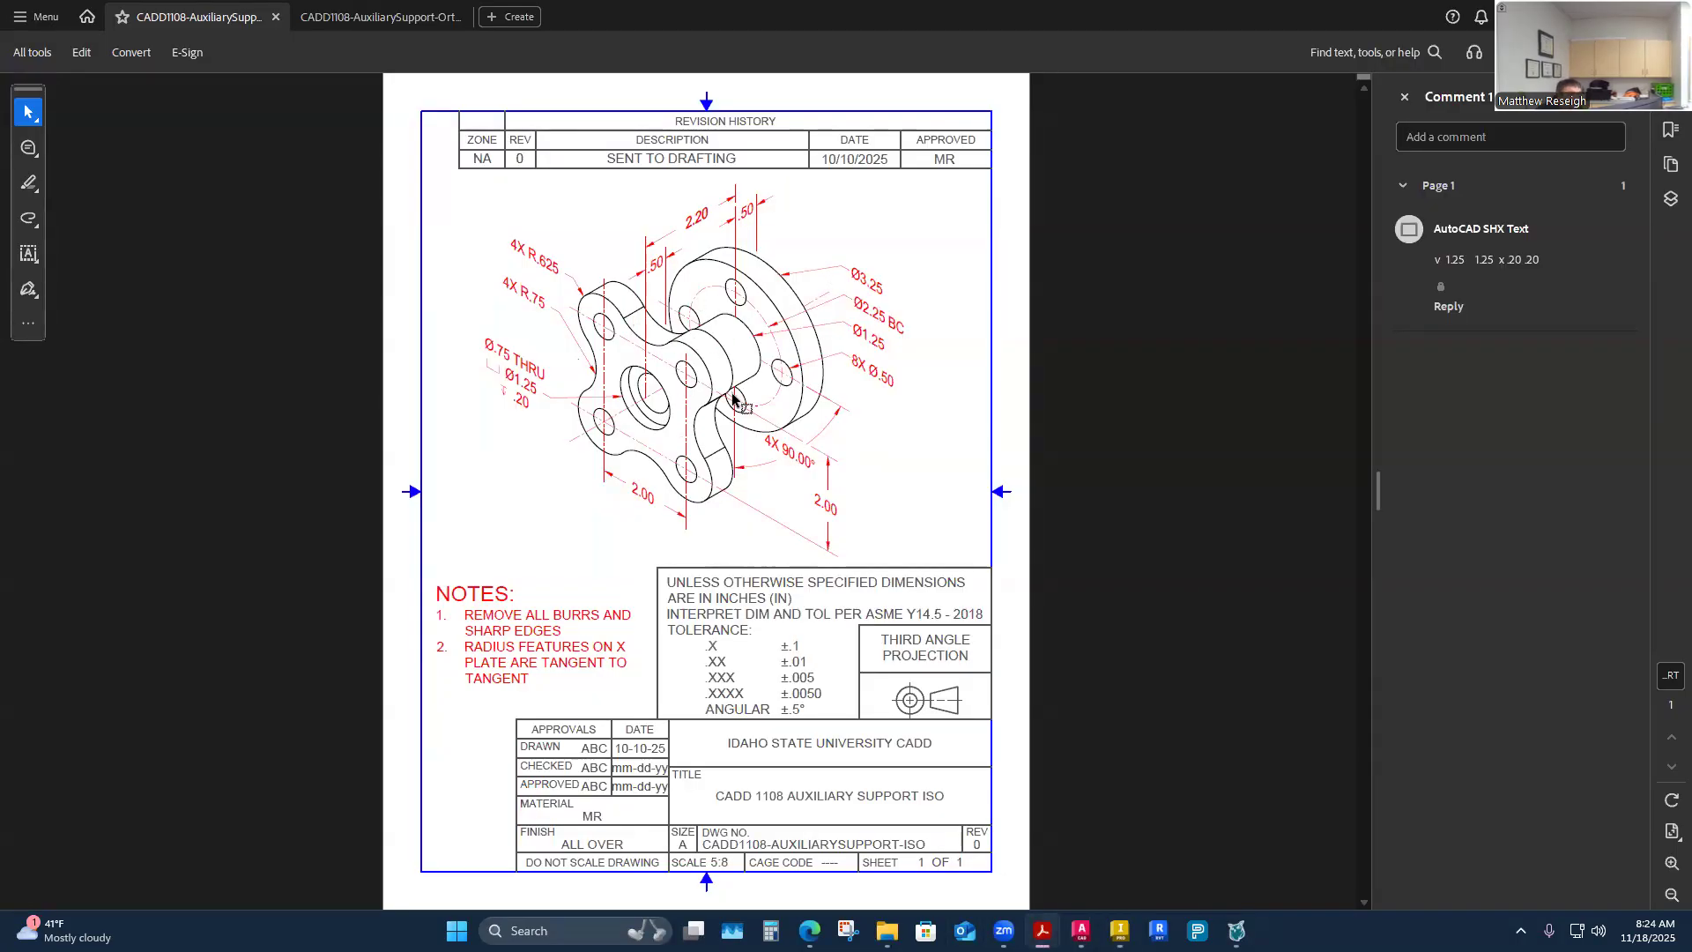
Step: Return to AutoCAD, reorder CADD1108-FixtureCap-Rev1 ahead of CADD1108-AuxiliarySupport-Ortho, and open the latter's model space
{"action": "mouse_move", "coordinate": [1082, 933]}
{"action": "left_click", "coordinate": [1176, 886]}
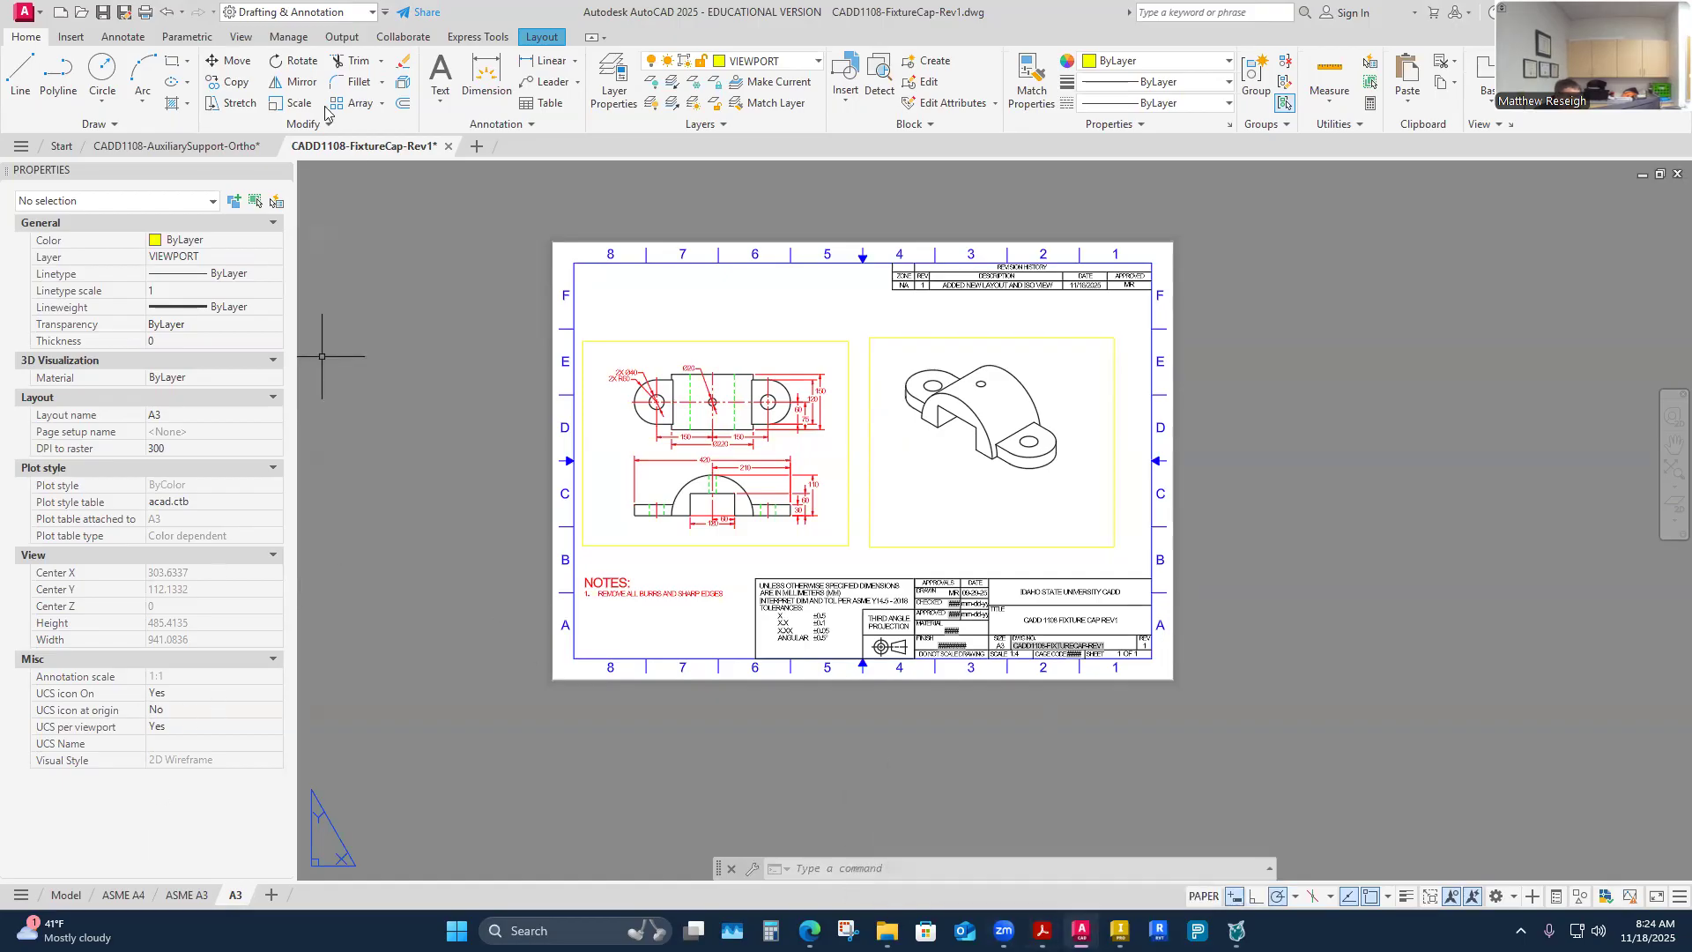
{"action": "left_click_drag", "start_coordinate": [304, 151], "coordinate": [142, 147]}
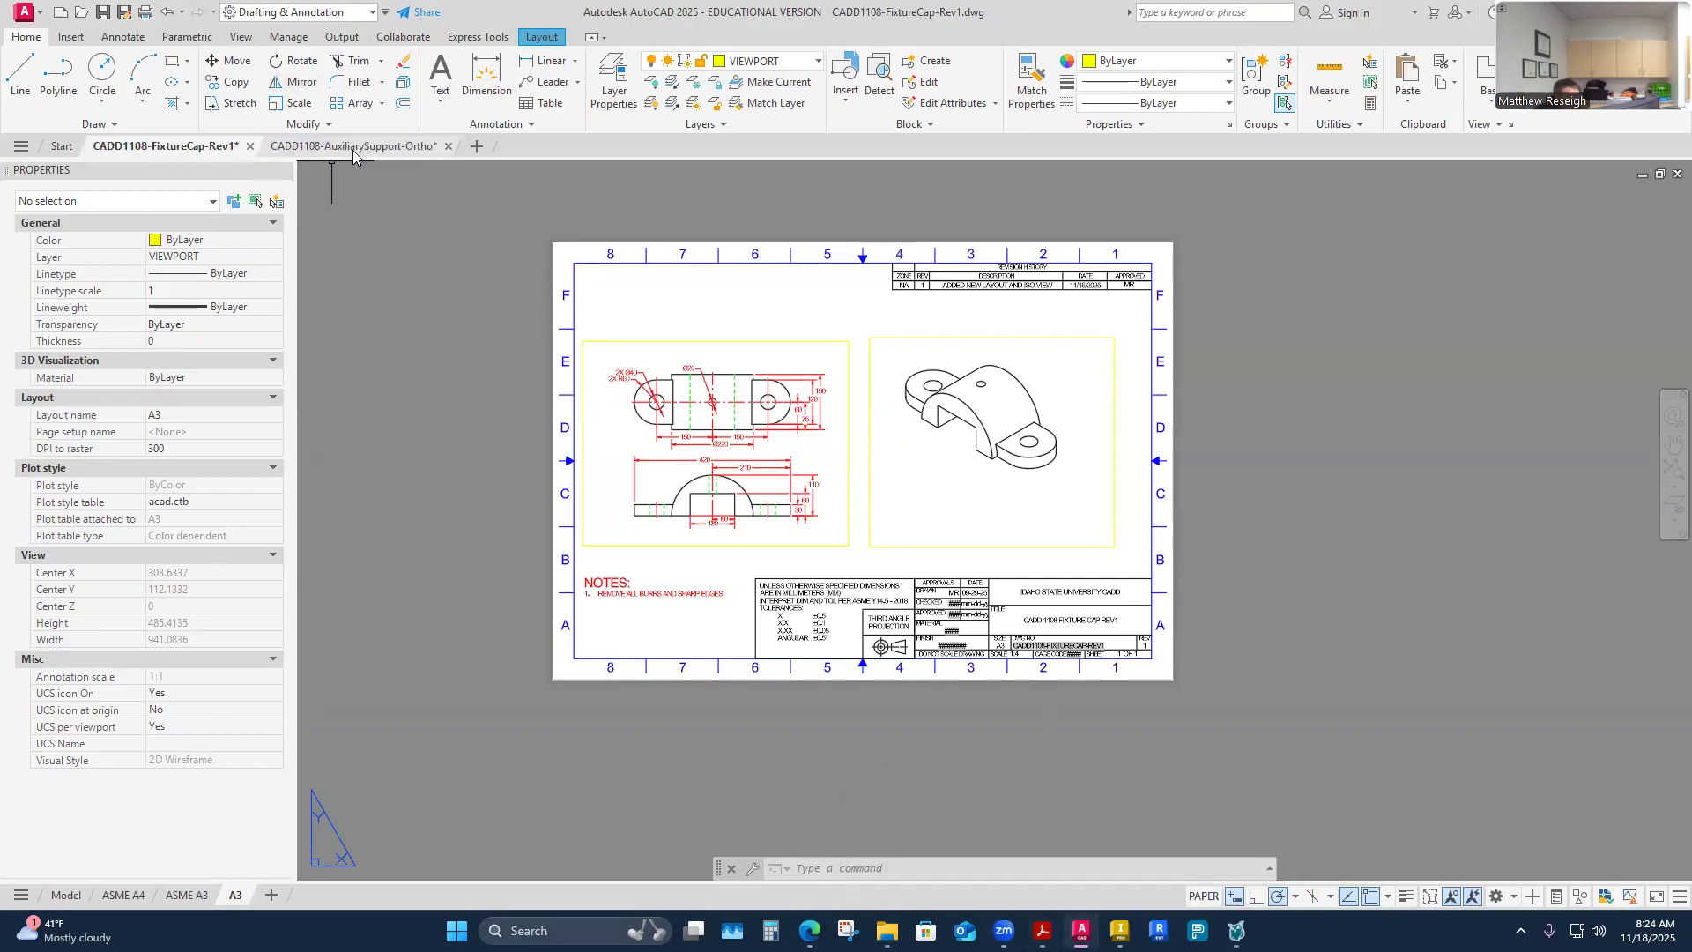
{"action": "left_click", "coordinate": [353, 147]}
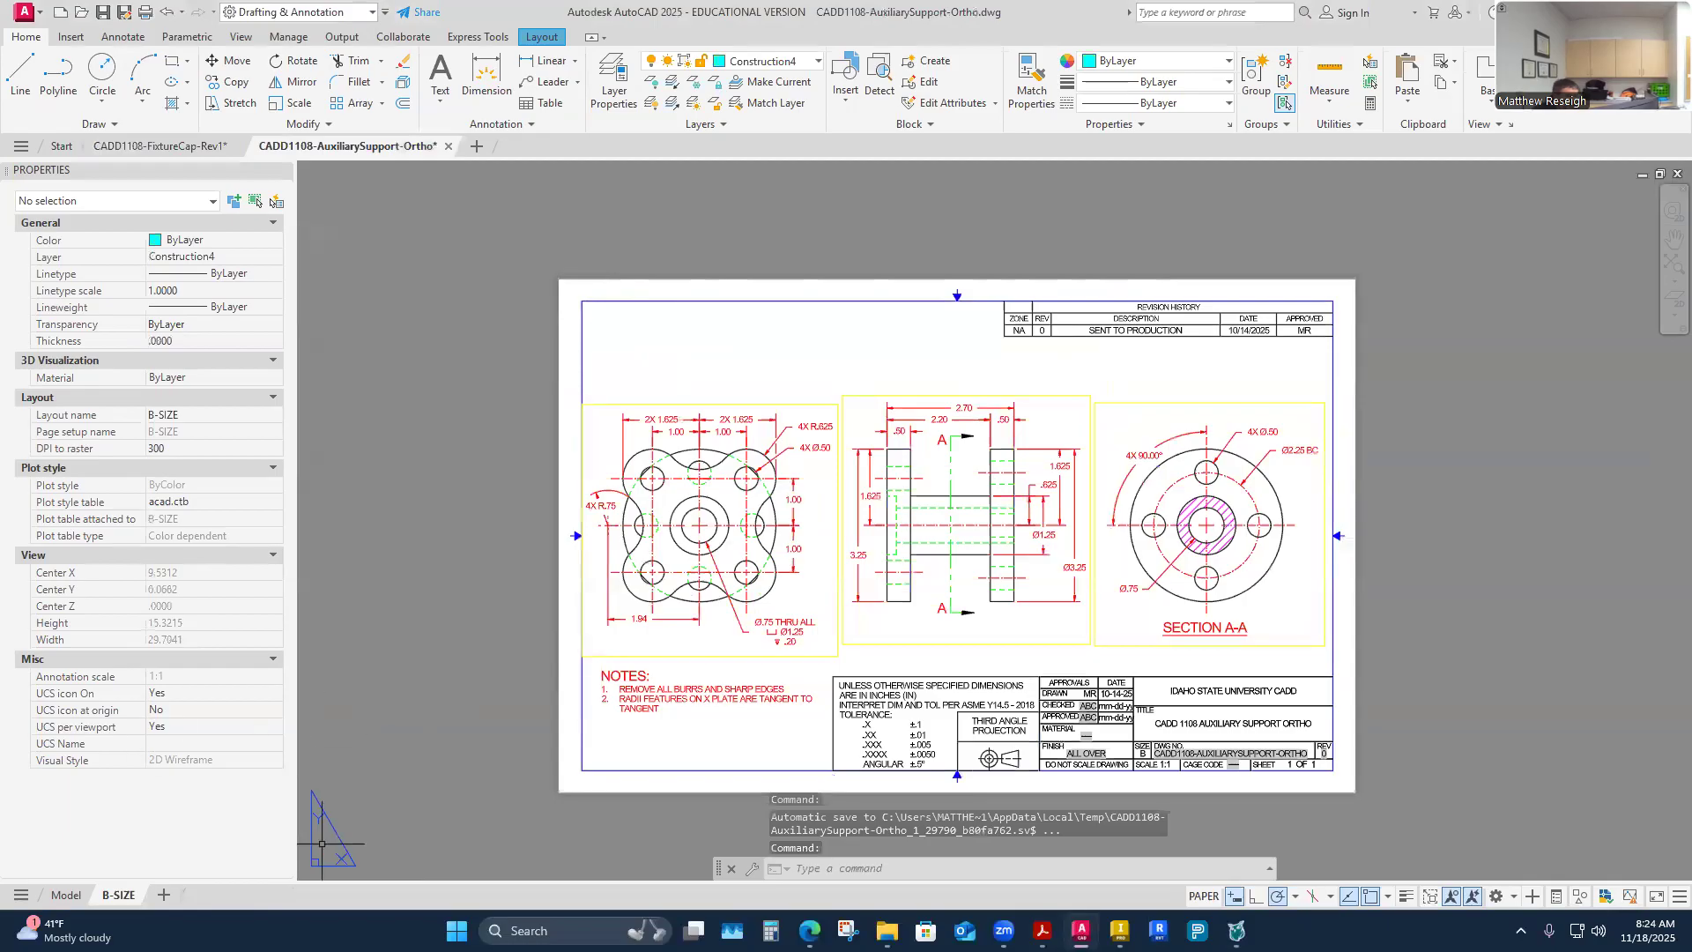
{"action": "left_click", "coordinate": [66, 894]}
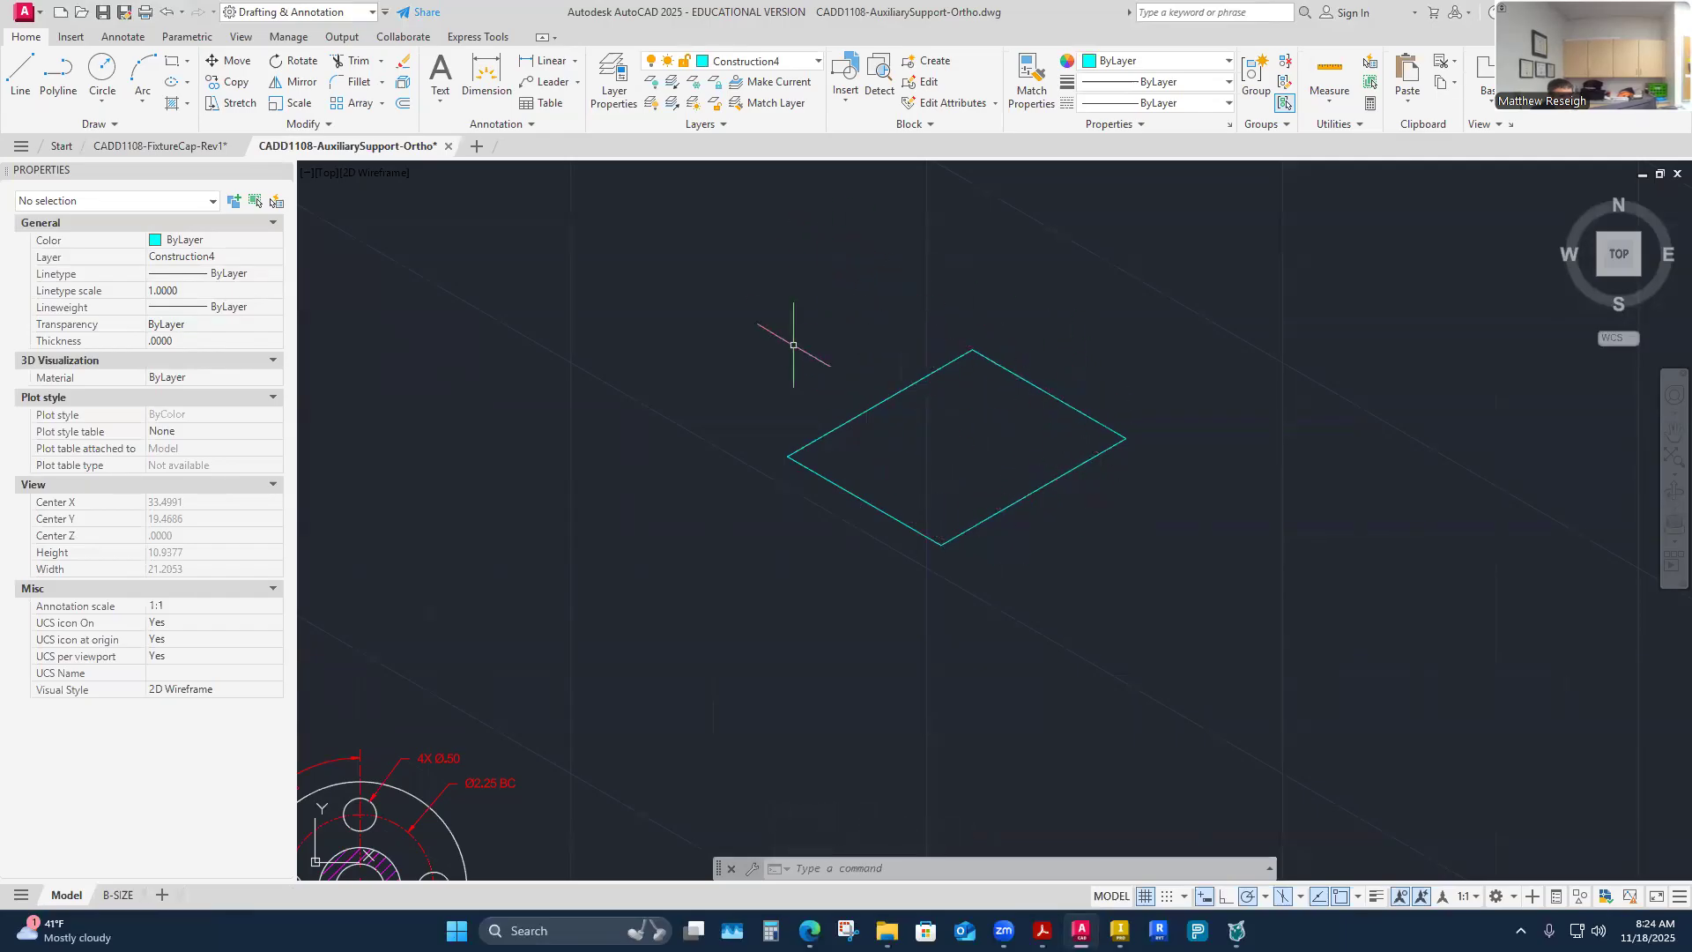
Step: Erase the four construction lines of the existing isometric rhombus in model space
{"action": "key", "text": "Escape"}
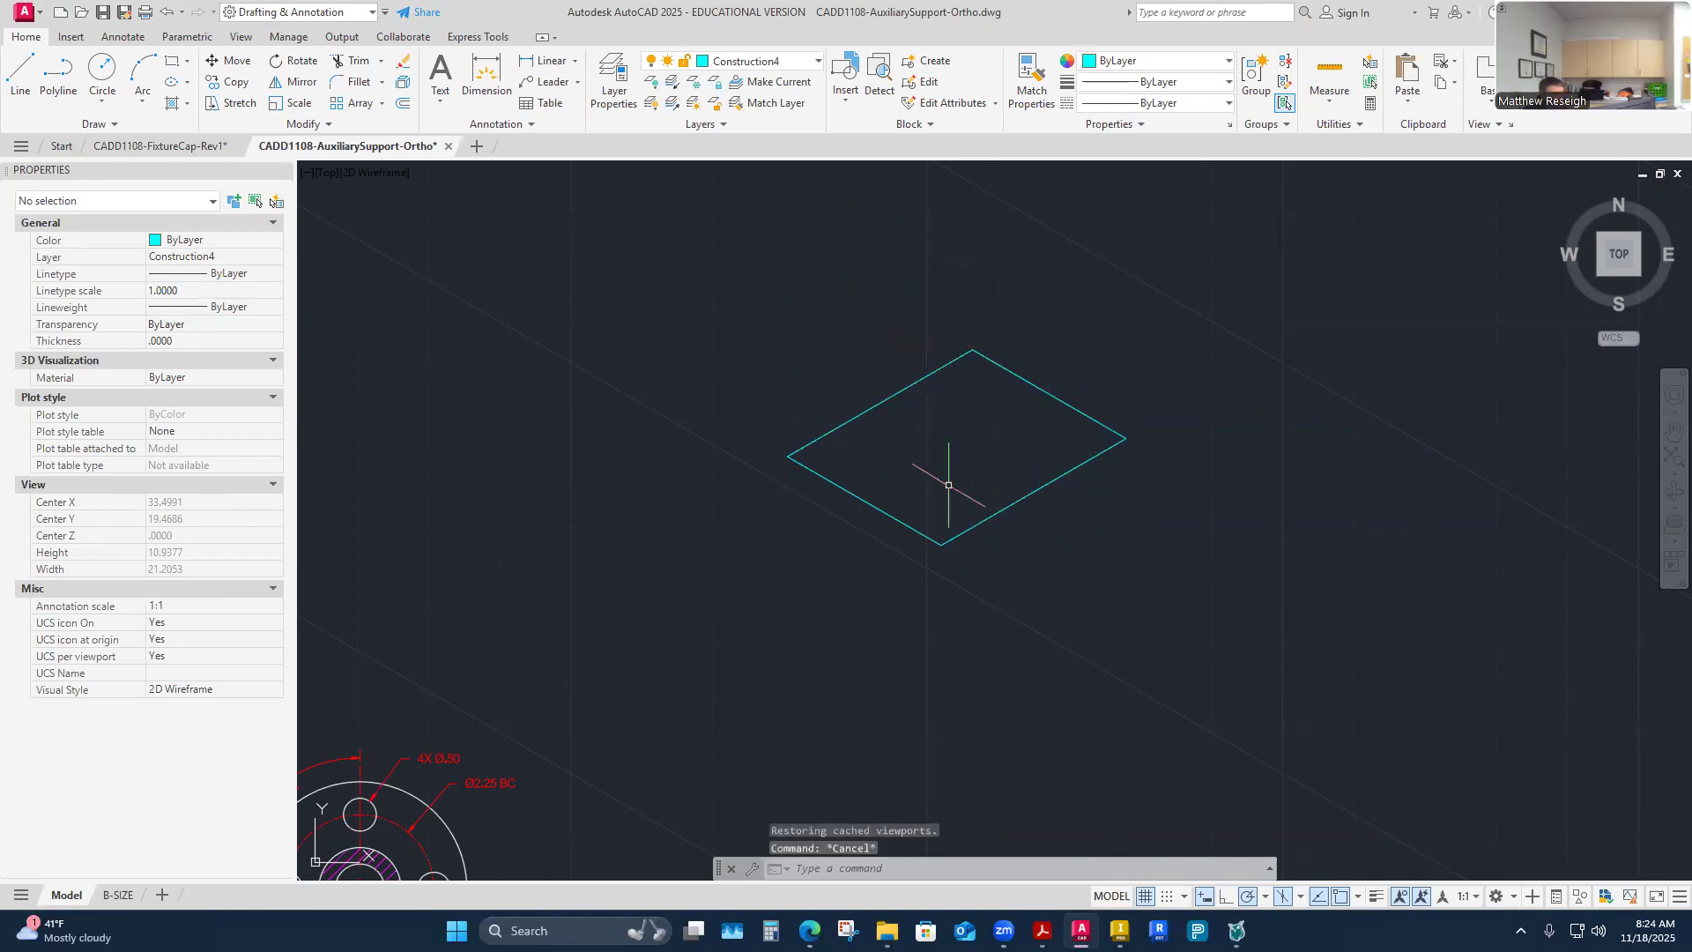
{"action": "left_click", "coordinate": [684, 208]}
{"action": "left_click", "coordinate": [1254, 706]}
{"action": "key", "text": "Delete"}
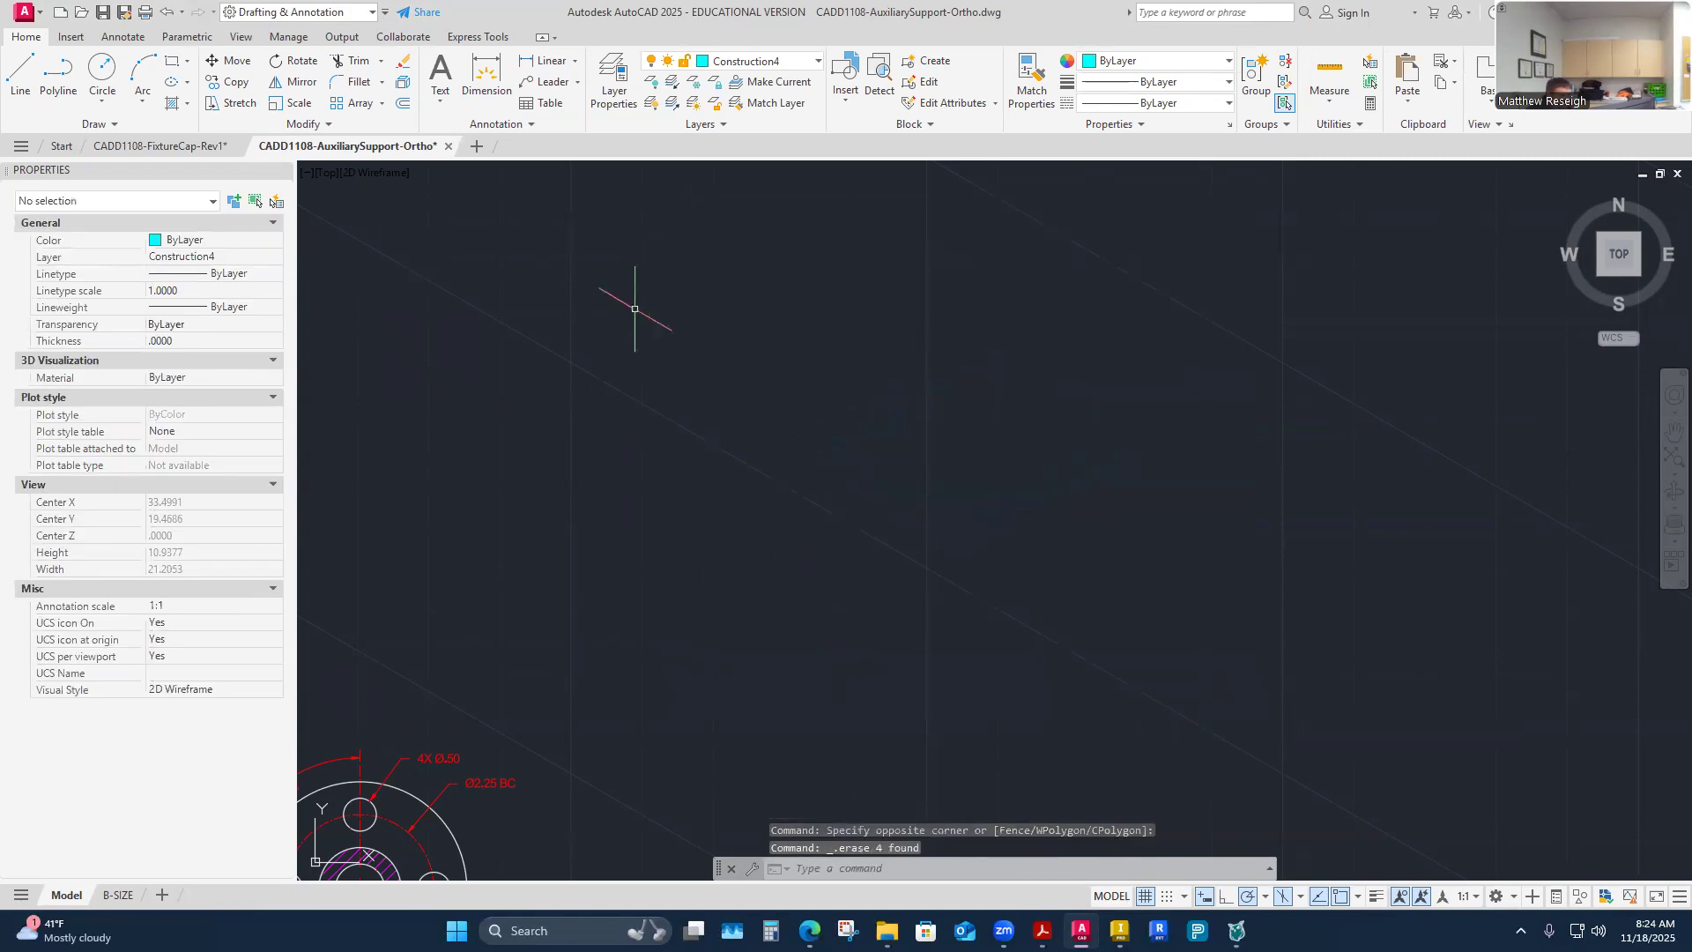
Step: Draw a 2.7 in construction line at 30° in the empty area above the section view as the first base edge
{"action": "left_click", "coordinate": [21, 75]}
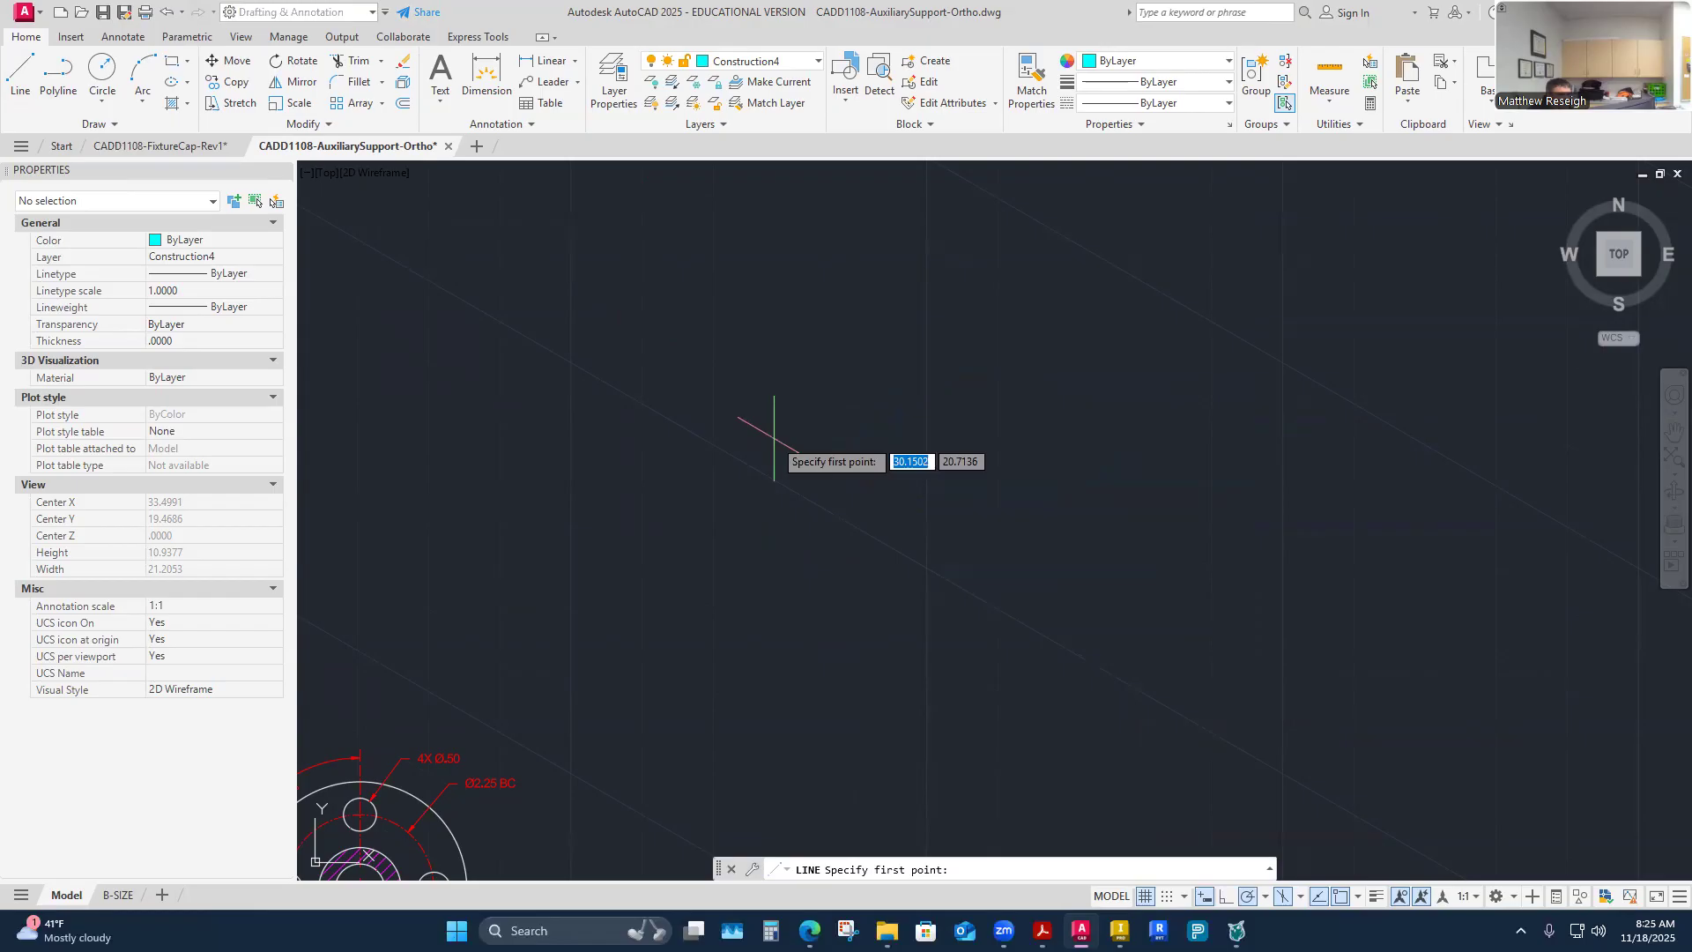
{"action": "left_click", "coordinate": [865, 536]}
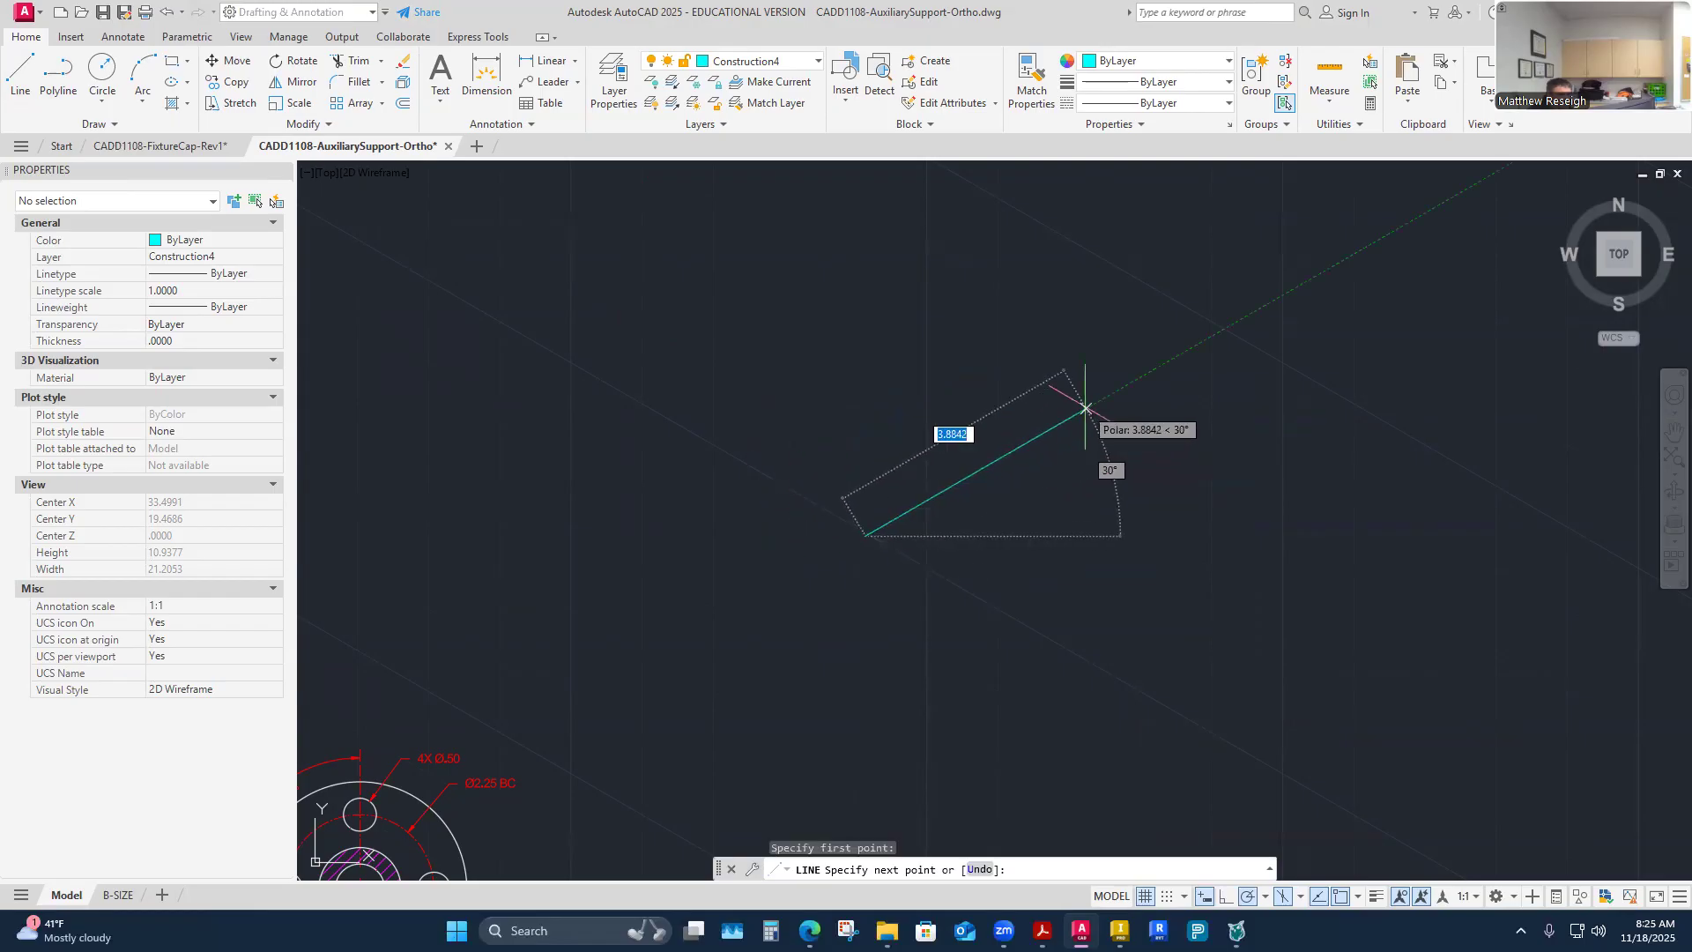
{"action": "type", "text": "2.7"}
{"action": "key", "text": "Return"}
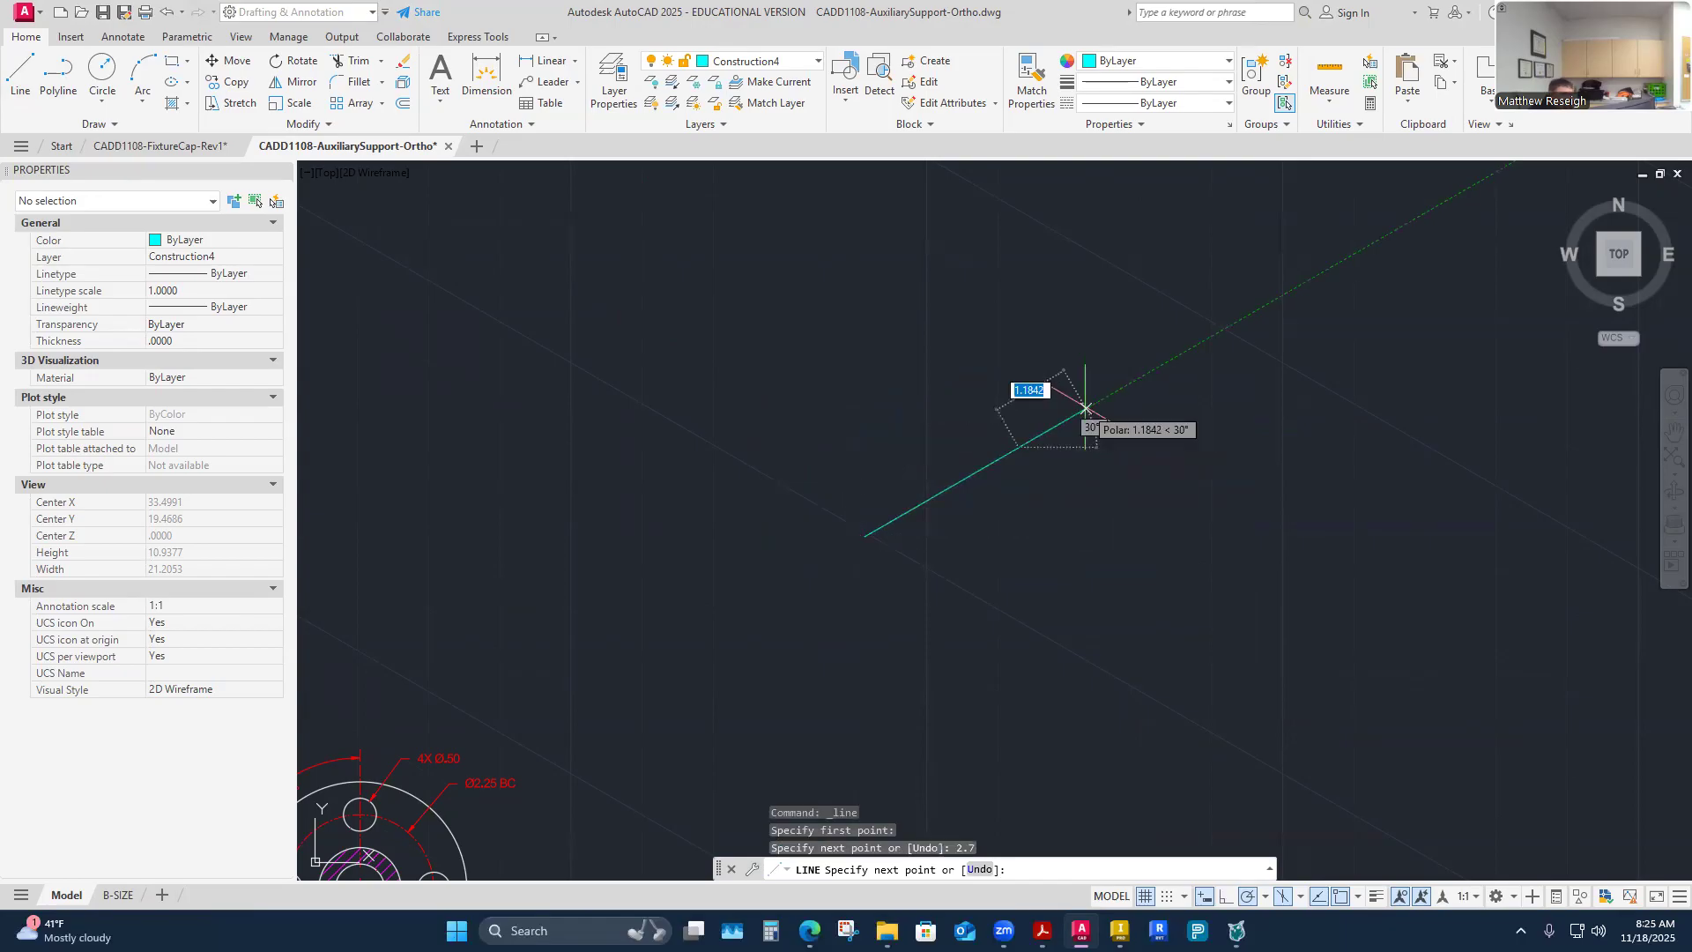
{"action": "key", "text": "Escape"}
Step: Complete the base rhombus from the first edge's lower endpoint with a 3.25 in line at 150° and the two parallel back edges
{"action": "left_click", "coordinate": [21, 74]}
{"action": "left_click", "coordinate": [865, 535]}
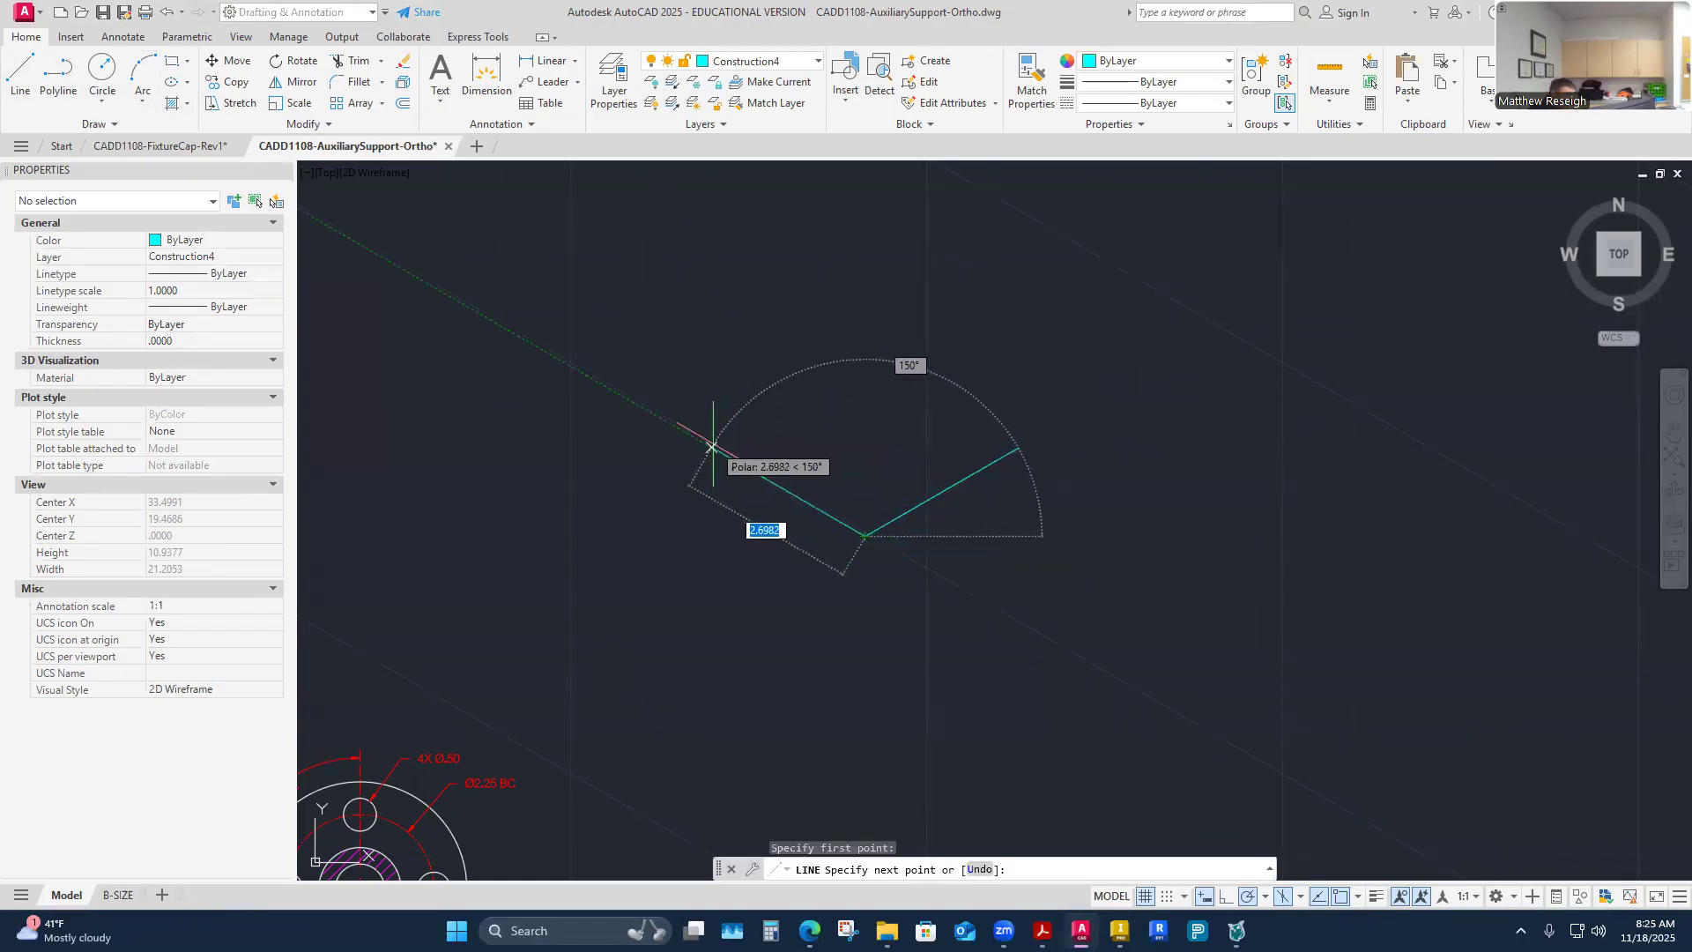
{"action": "type", "text": "3.25"}
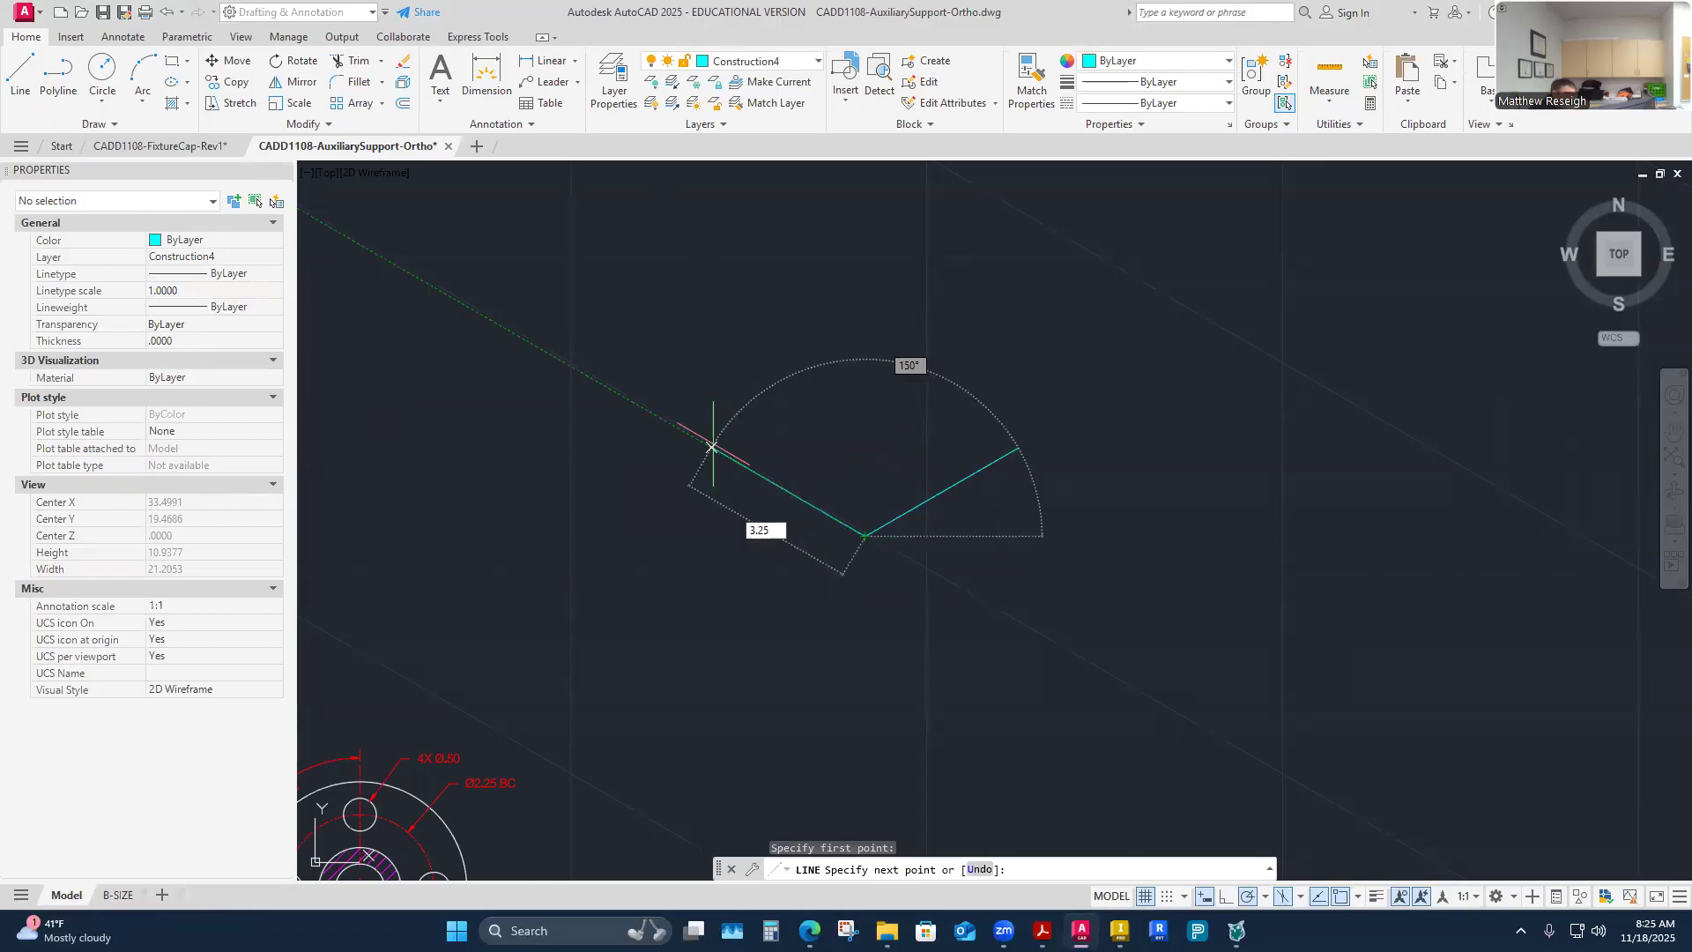
{"action": "key", "text": "Return"}
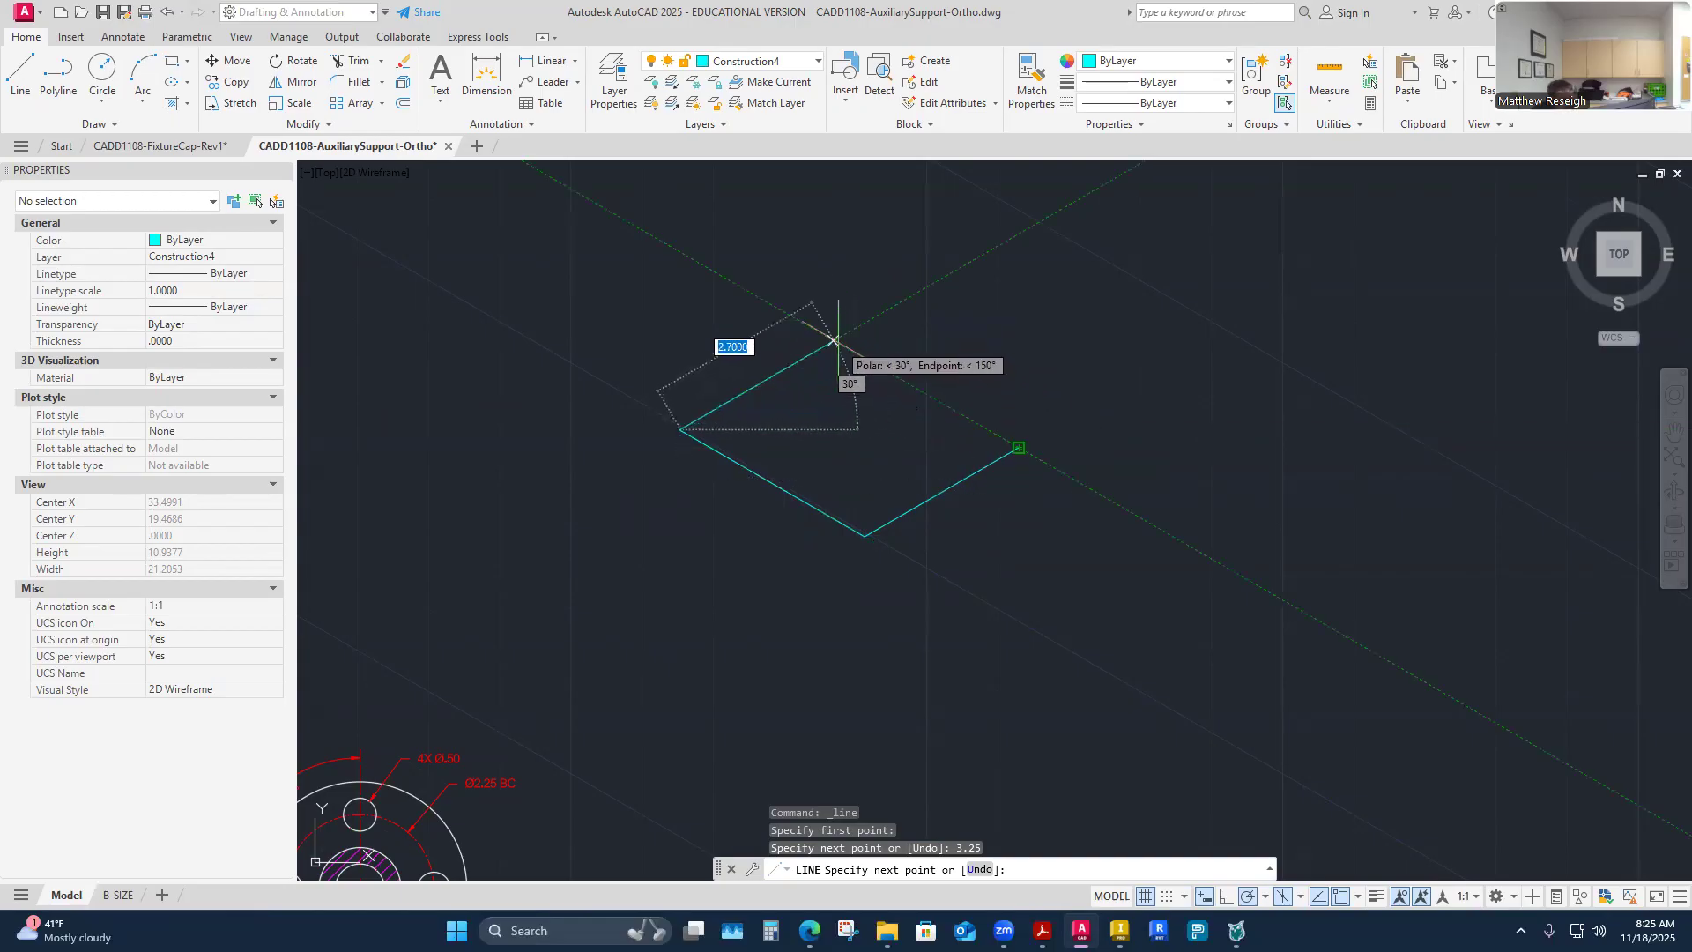
{"action": "left_click", "coordinate": [834, 340]}
{"action": "left_click", "coordinate": [1018, 448]}
{"action": "right_click", "coordinate": [1019, 447]}
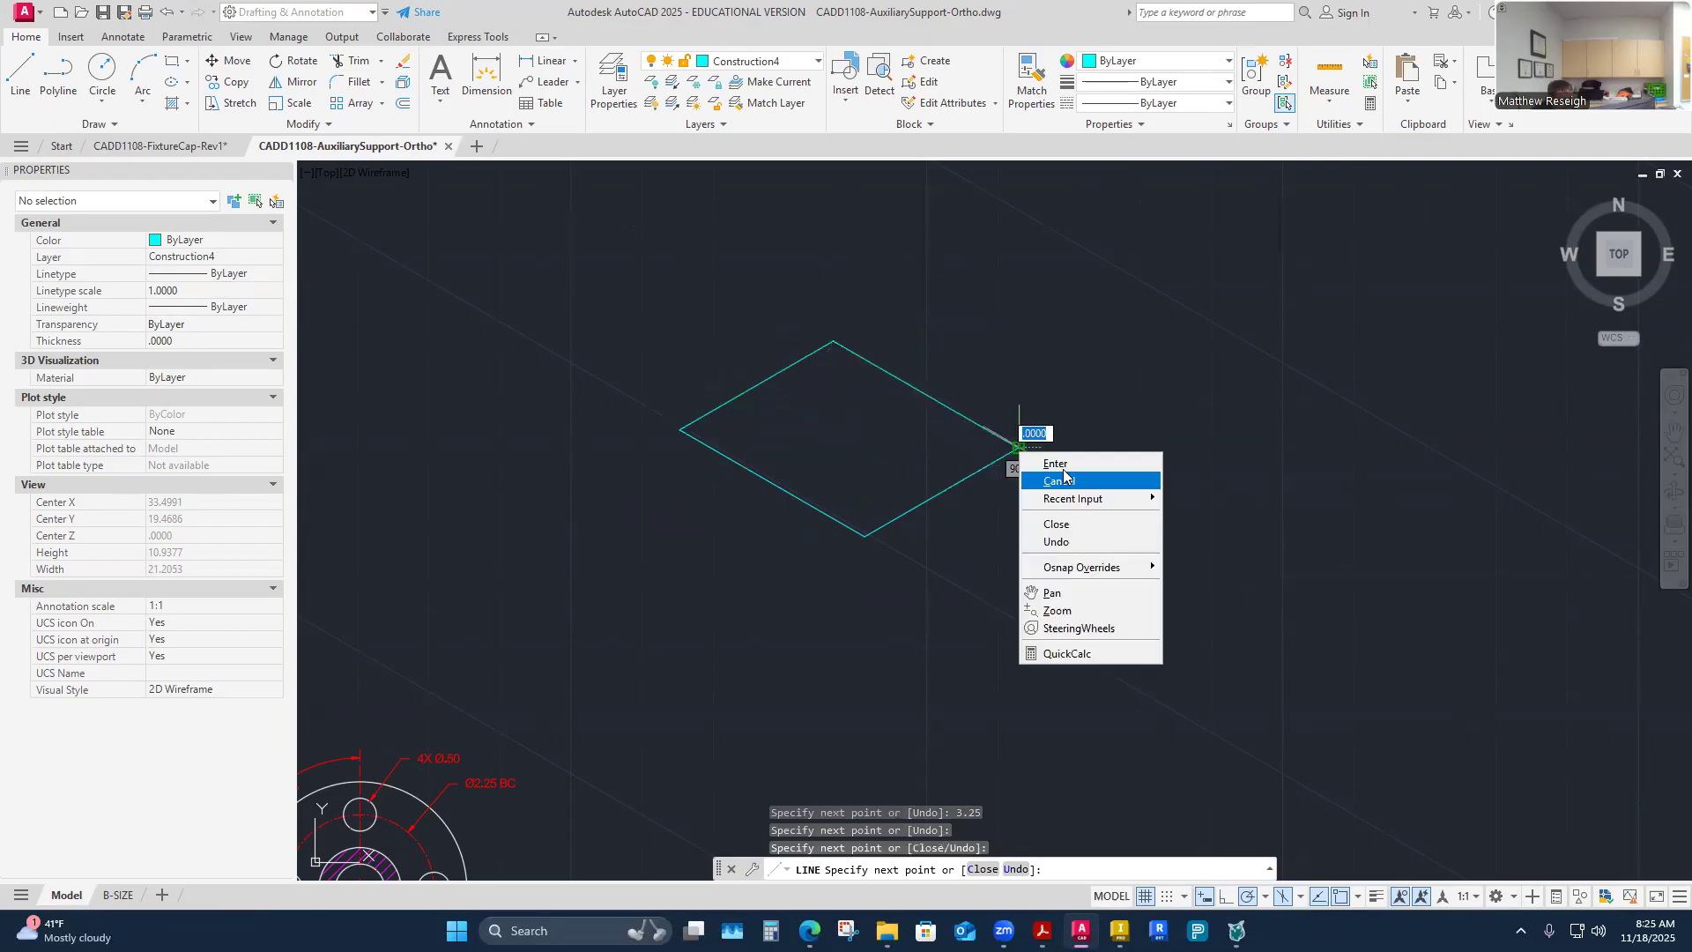
{"action": "left_click", "coordinate": [1053, 463]}
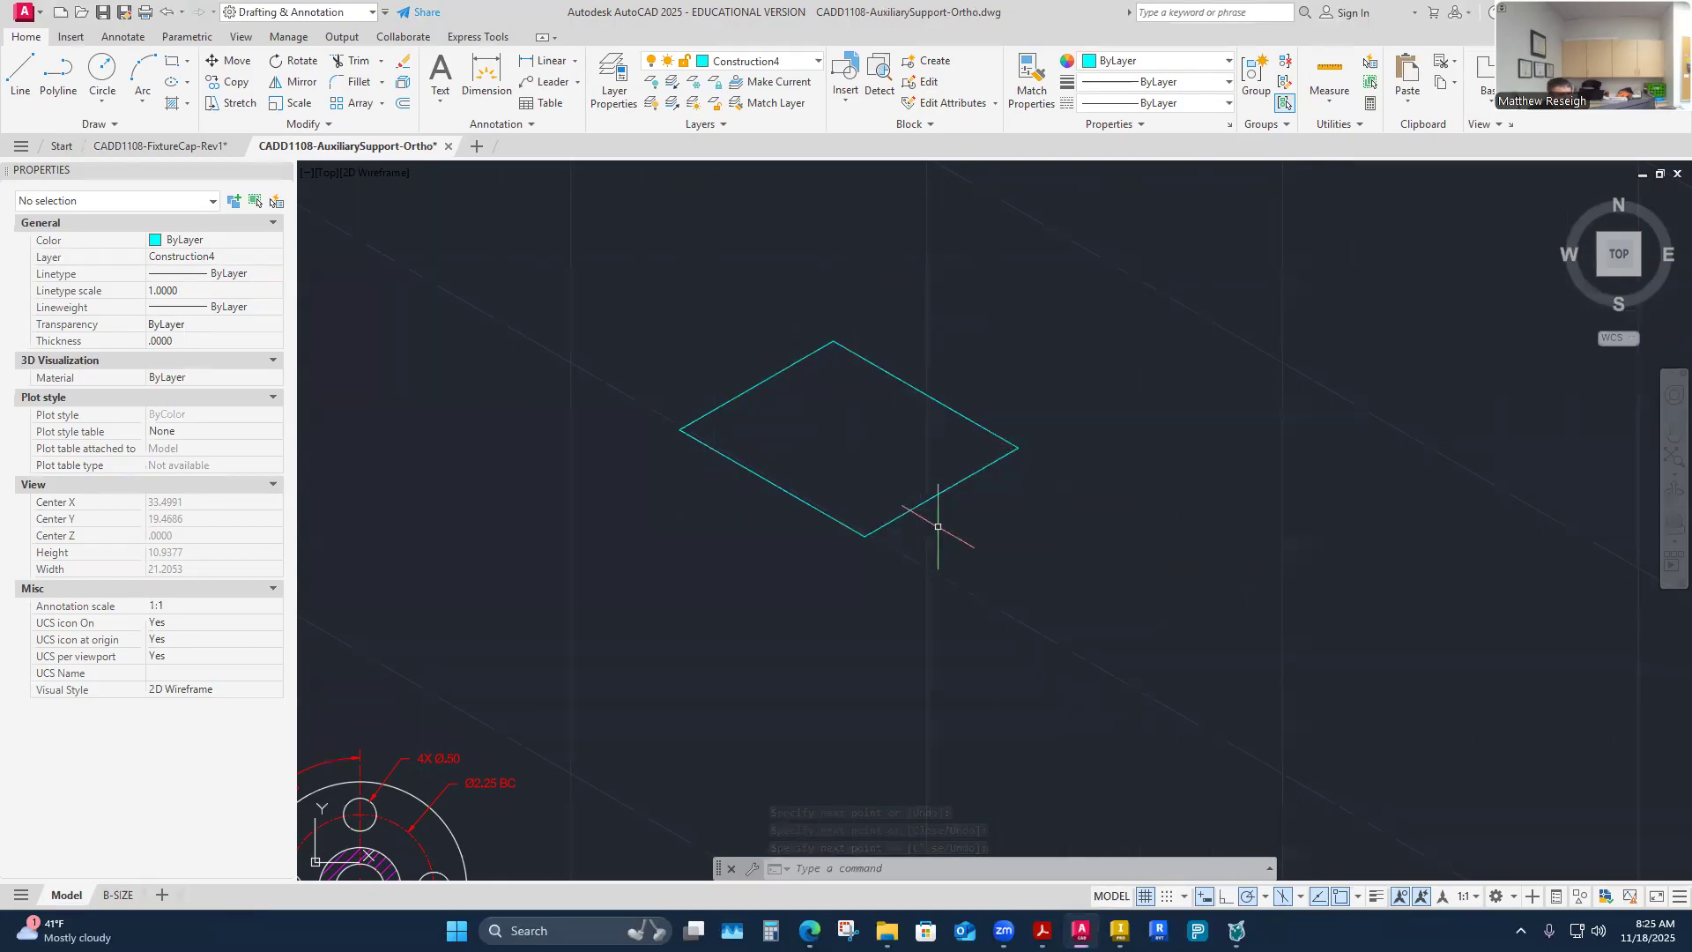
Step: Outline the box's left face from the base's left corner: 3.25 in up, 3.25 in at 330°, and down to the front corner
{"action": "left_click", "coordinate": [20, 75]}
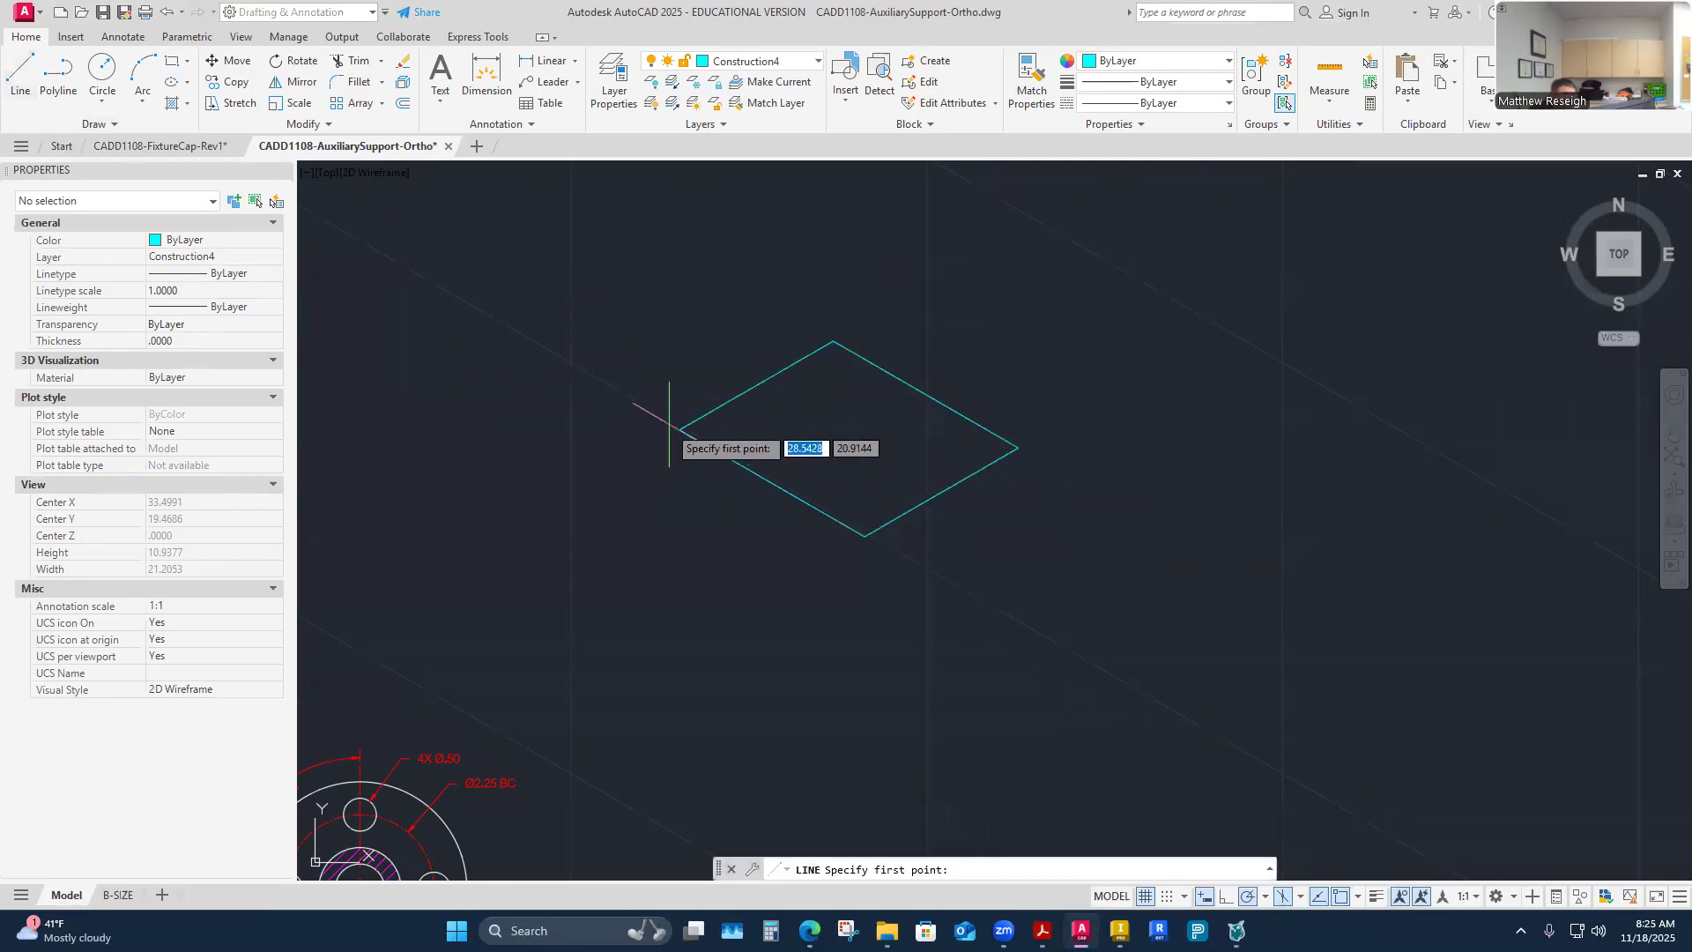
{"action": "left_click", "coordinate": [680, 430]}
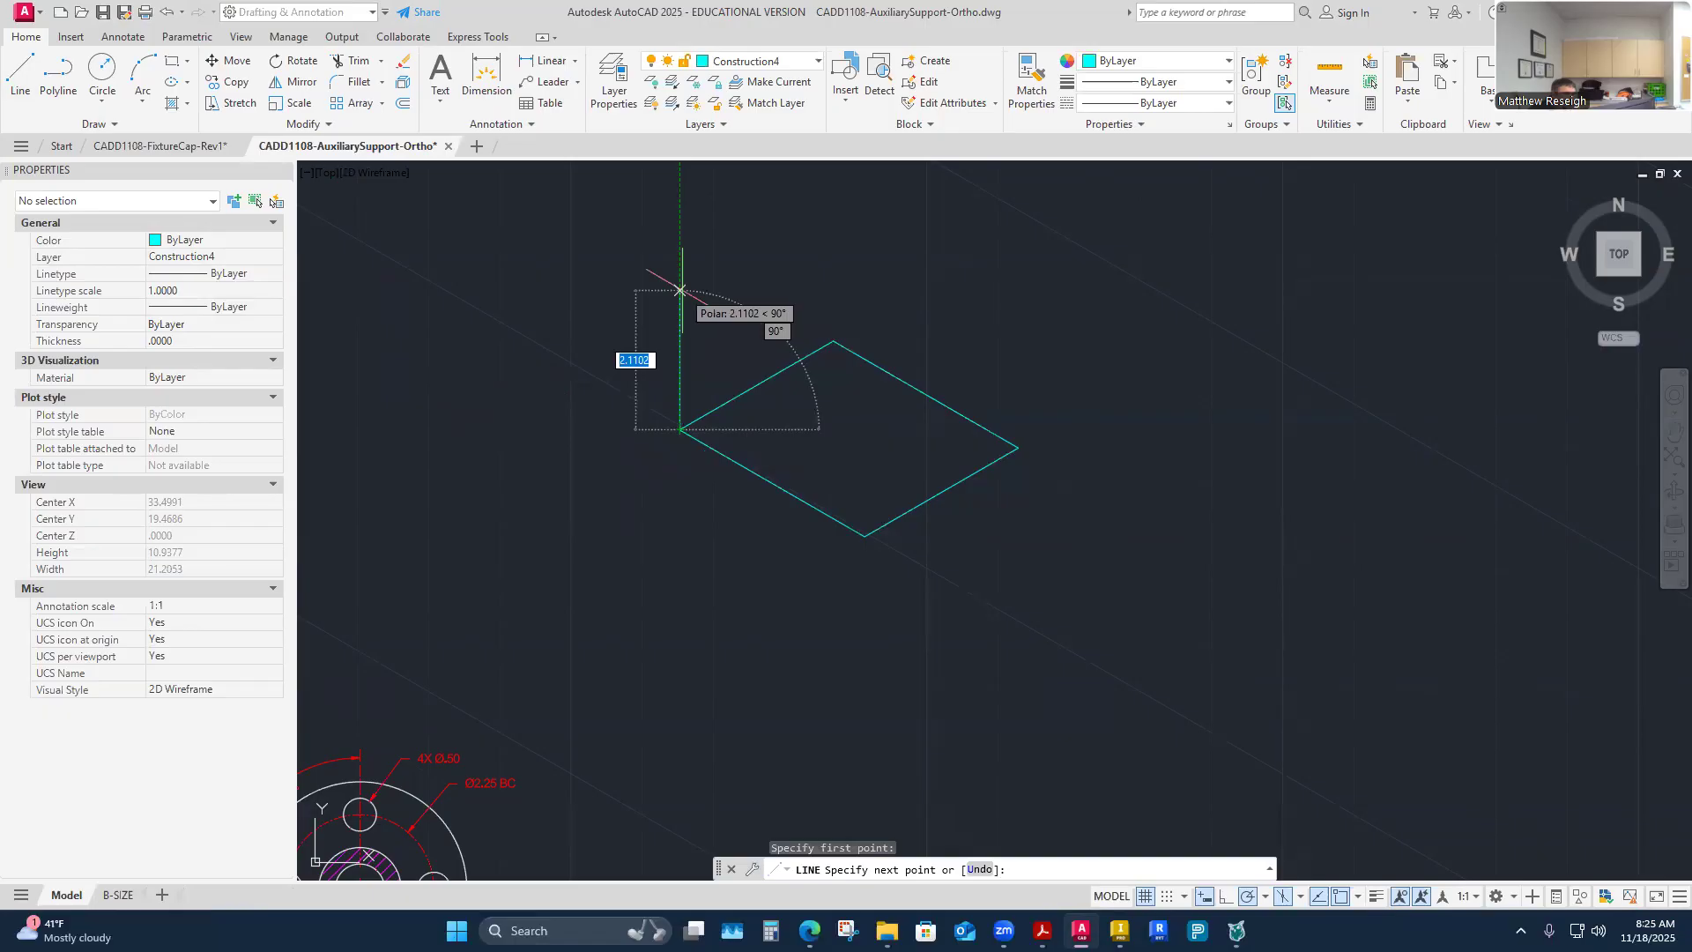
{"action": "type", "text": "3."}
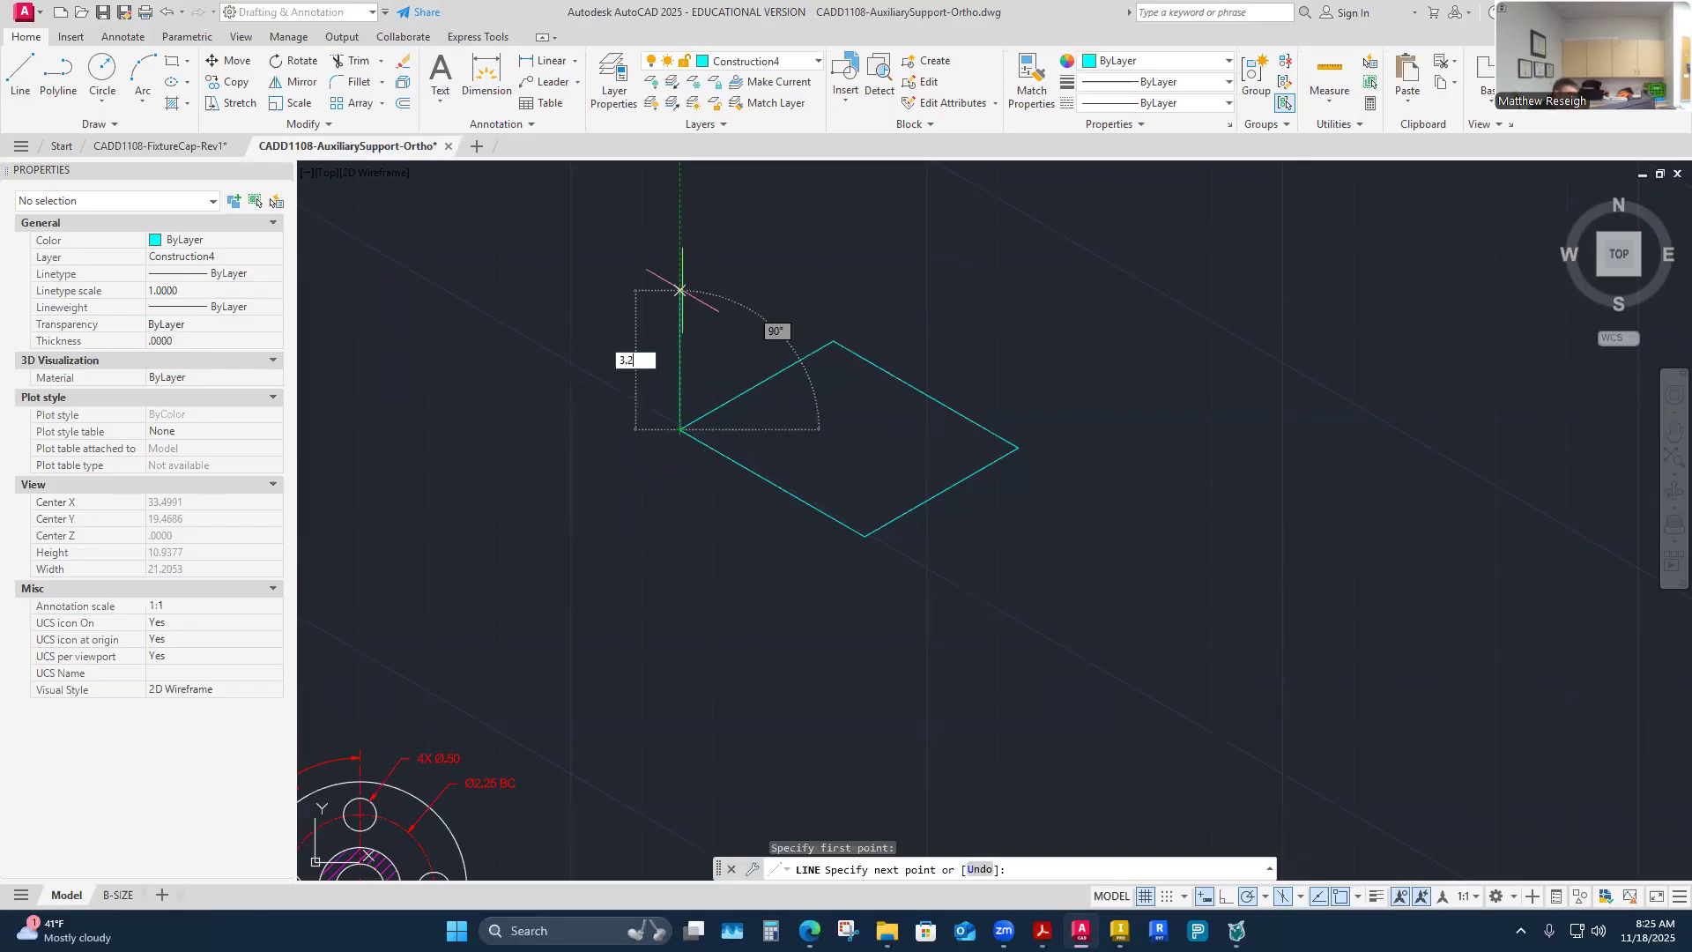
{"action": "type", "text": "25"}
{"action": "key", "text": "Return"}
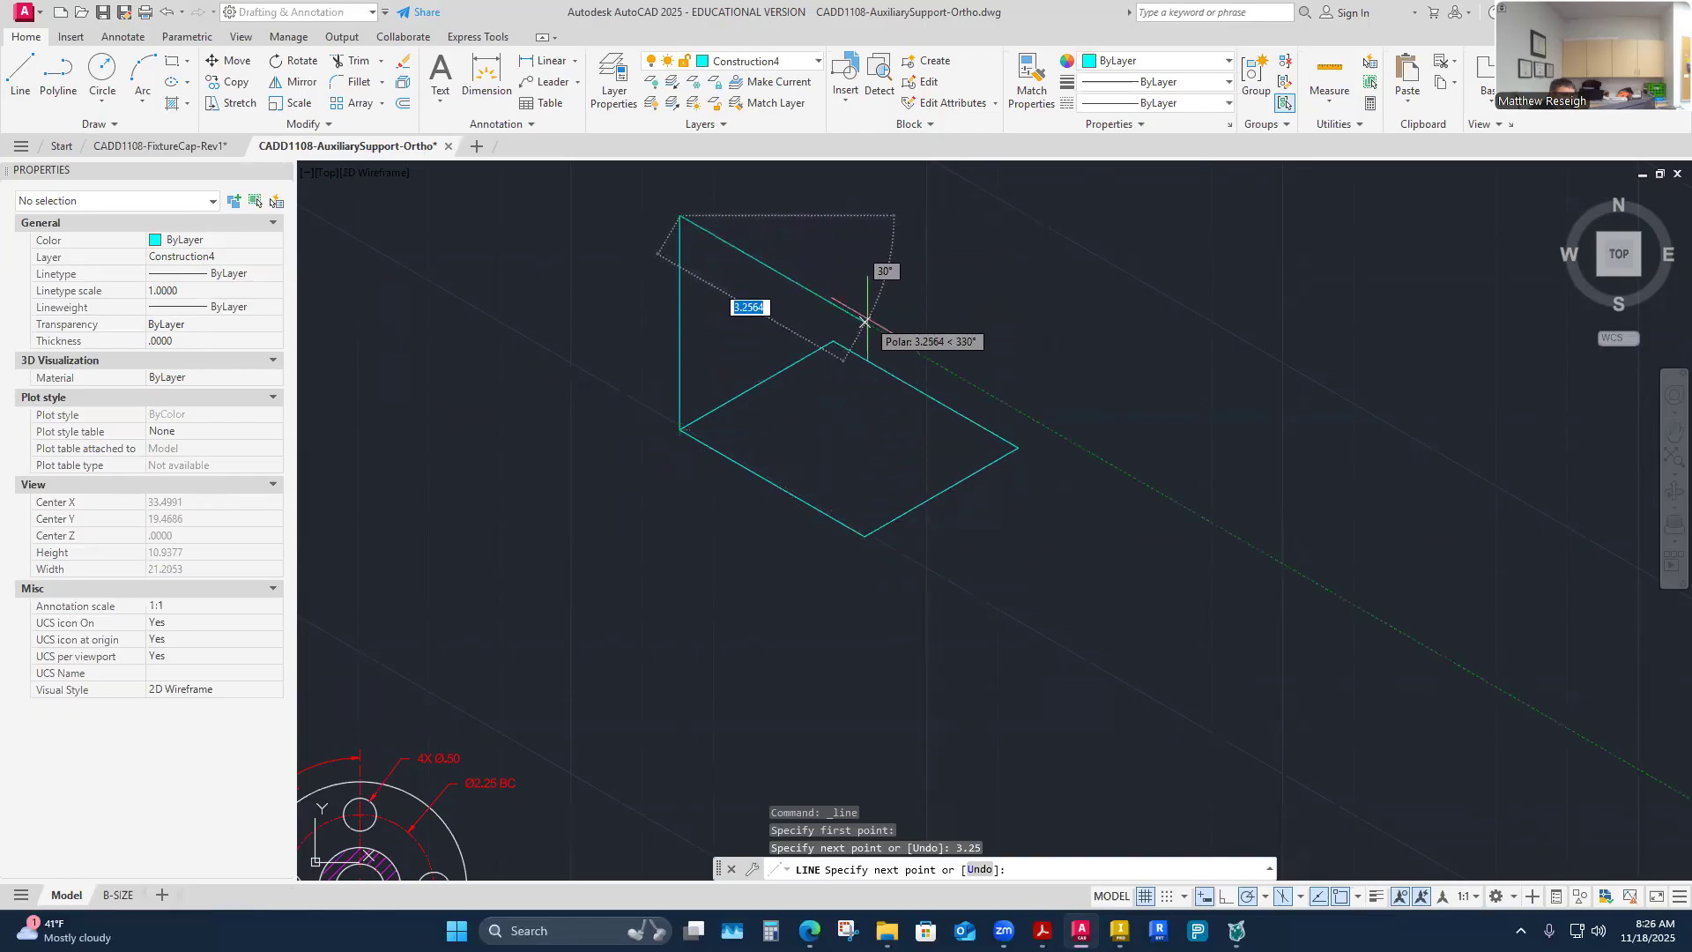
{"action": "type", "text": "3"}
{"action": "key", "text": "Return"}
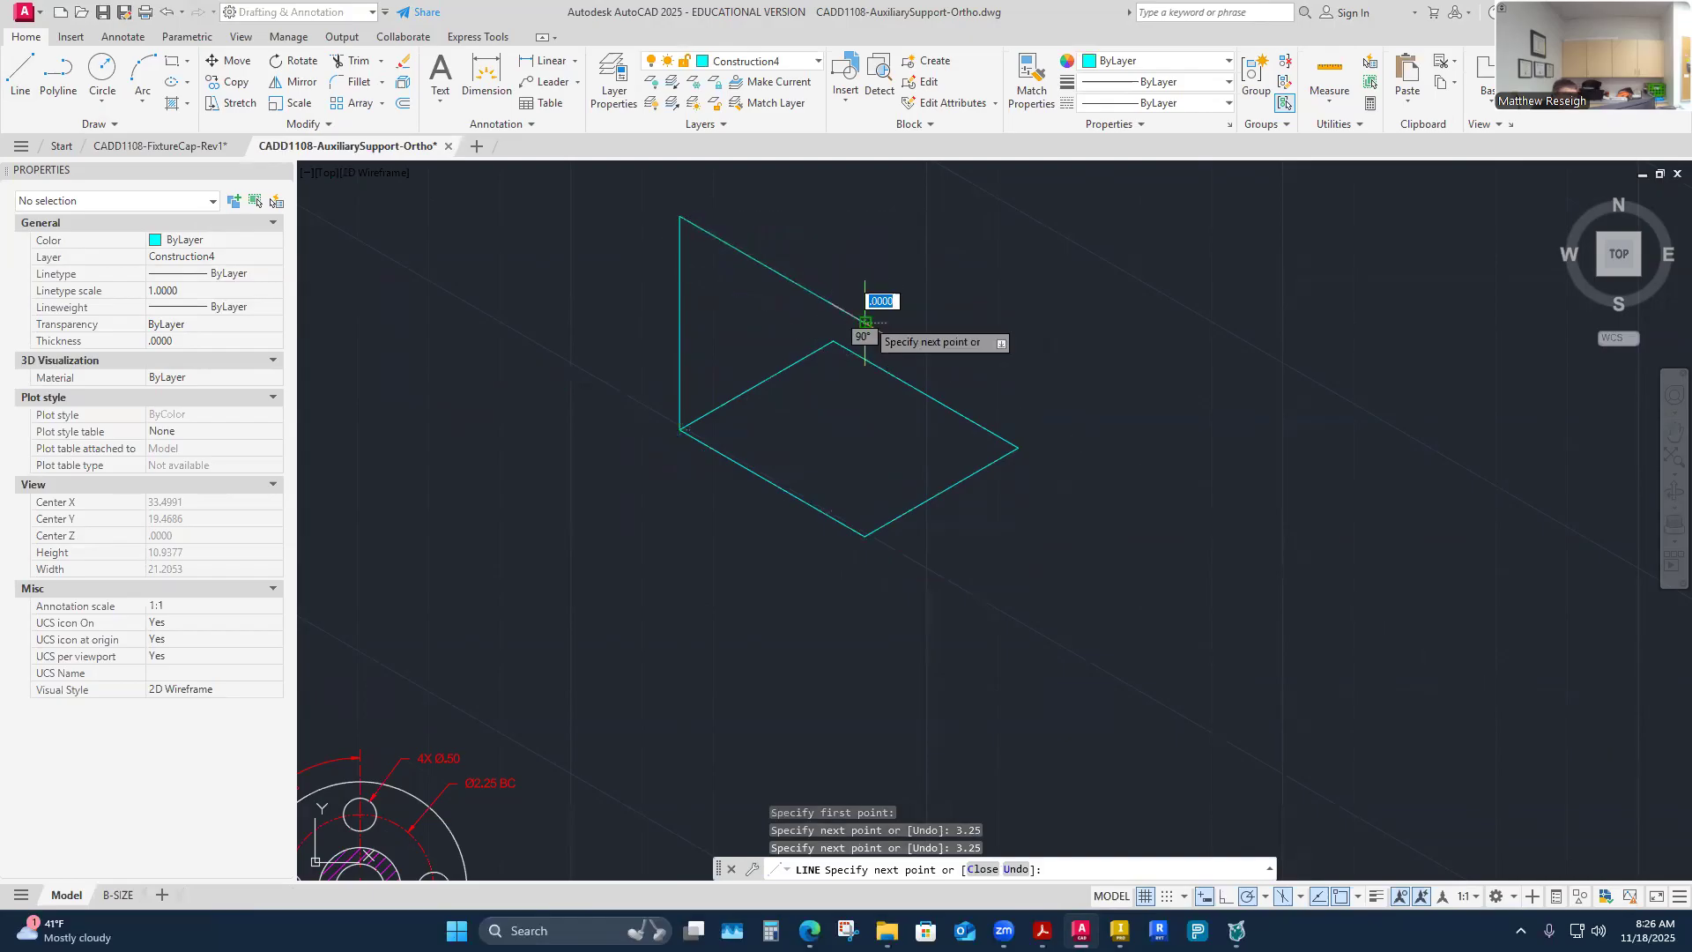
{"action": "right_click", "coordinate": [865, 536]}
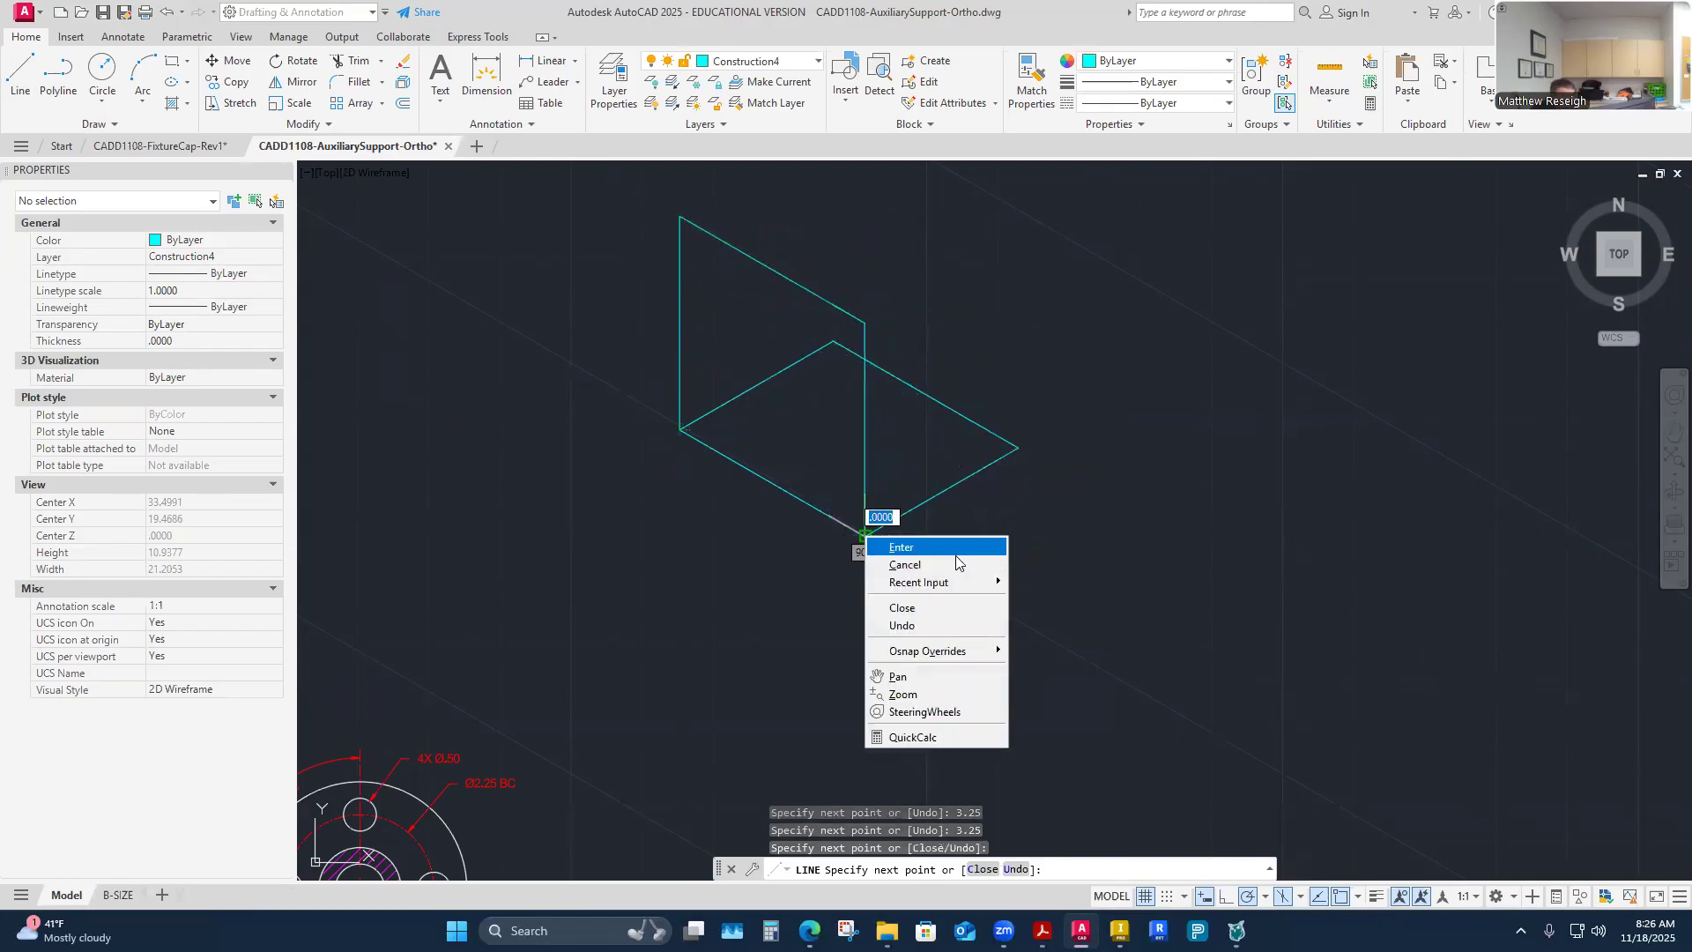
{"action": "left_click", "coordinate": [890, 546]}
Step: Outline the box's right face with a vertical line up from the base's right corner and a top edge to the left face
{"action": "right_click", "coordinate": [1002, 329]}
{"action": "left_click", "coordinate": [1062, 341]}
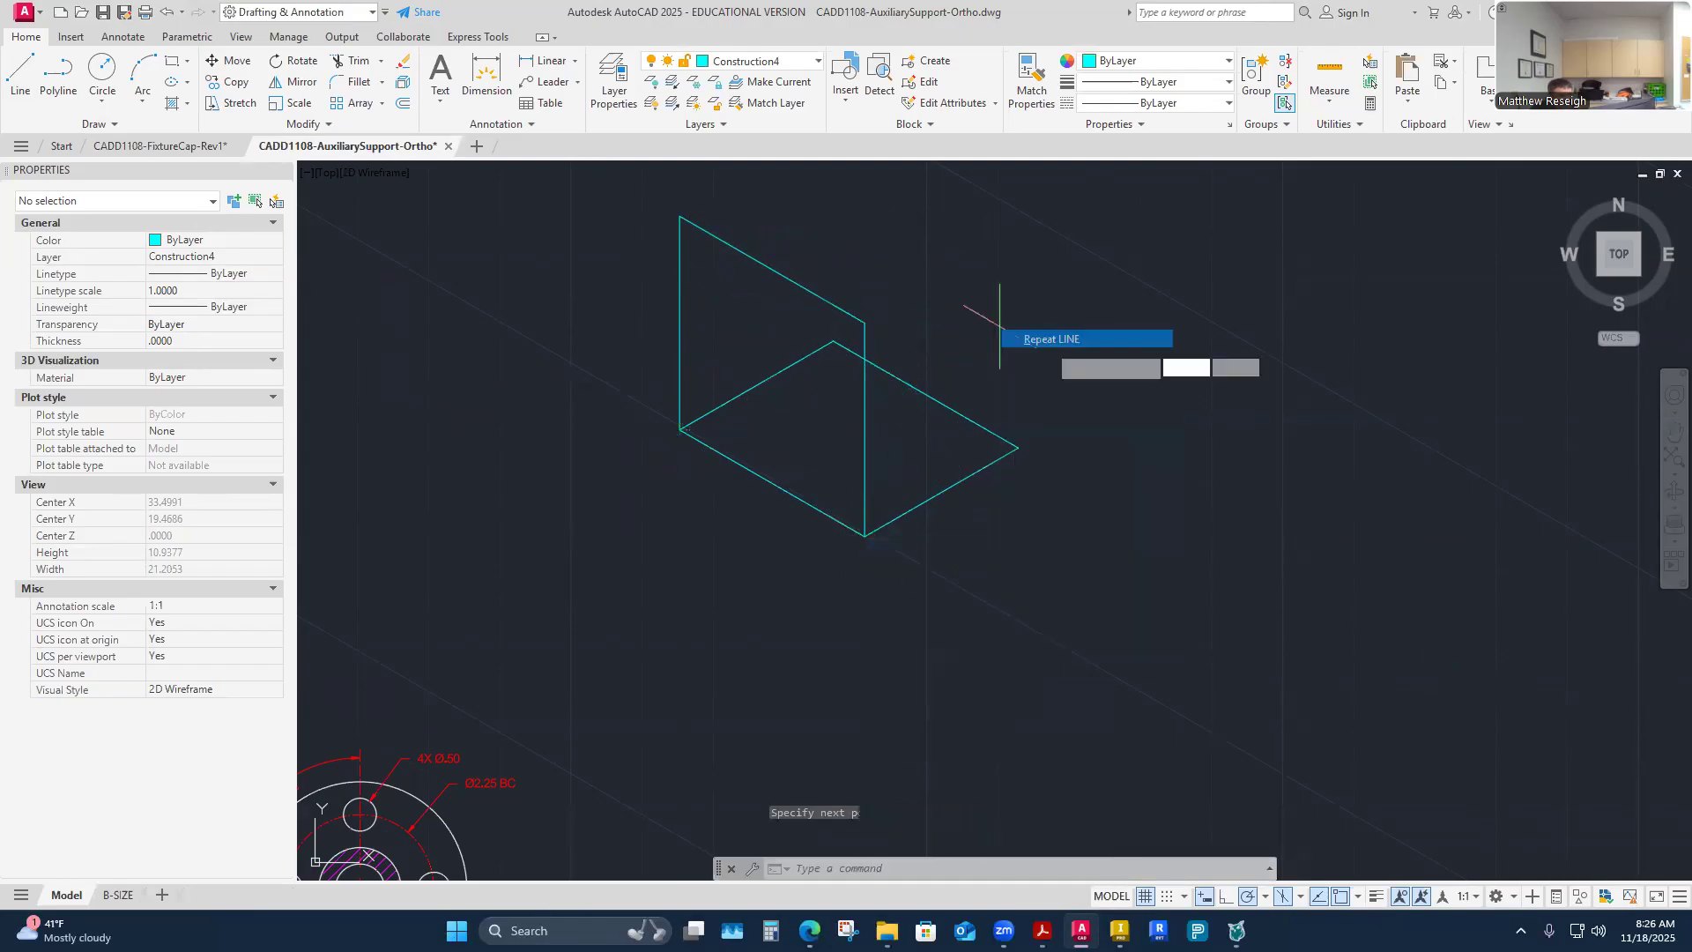
{"action": "left_click", "coordinate": [1019, 447]}
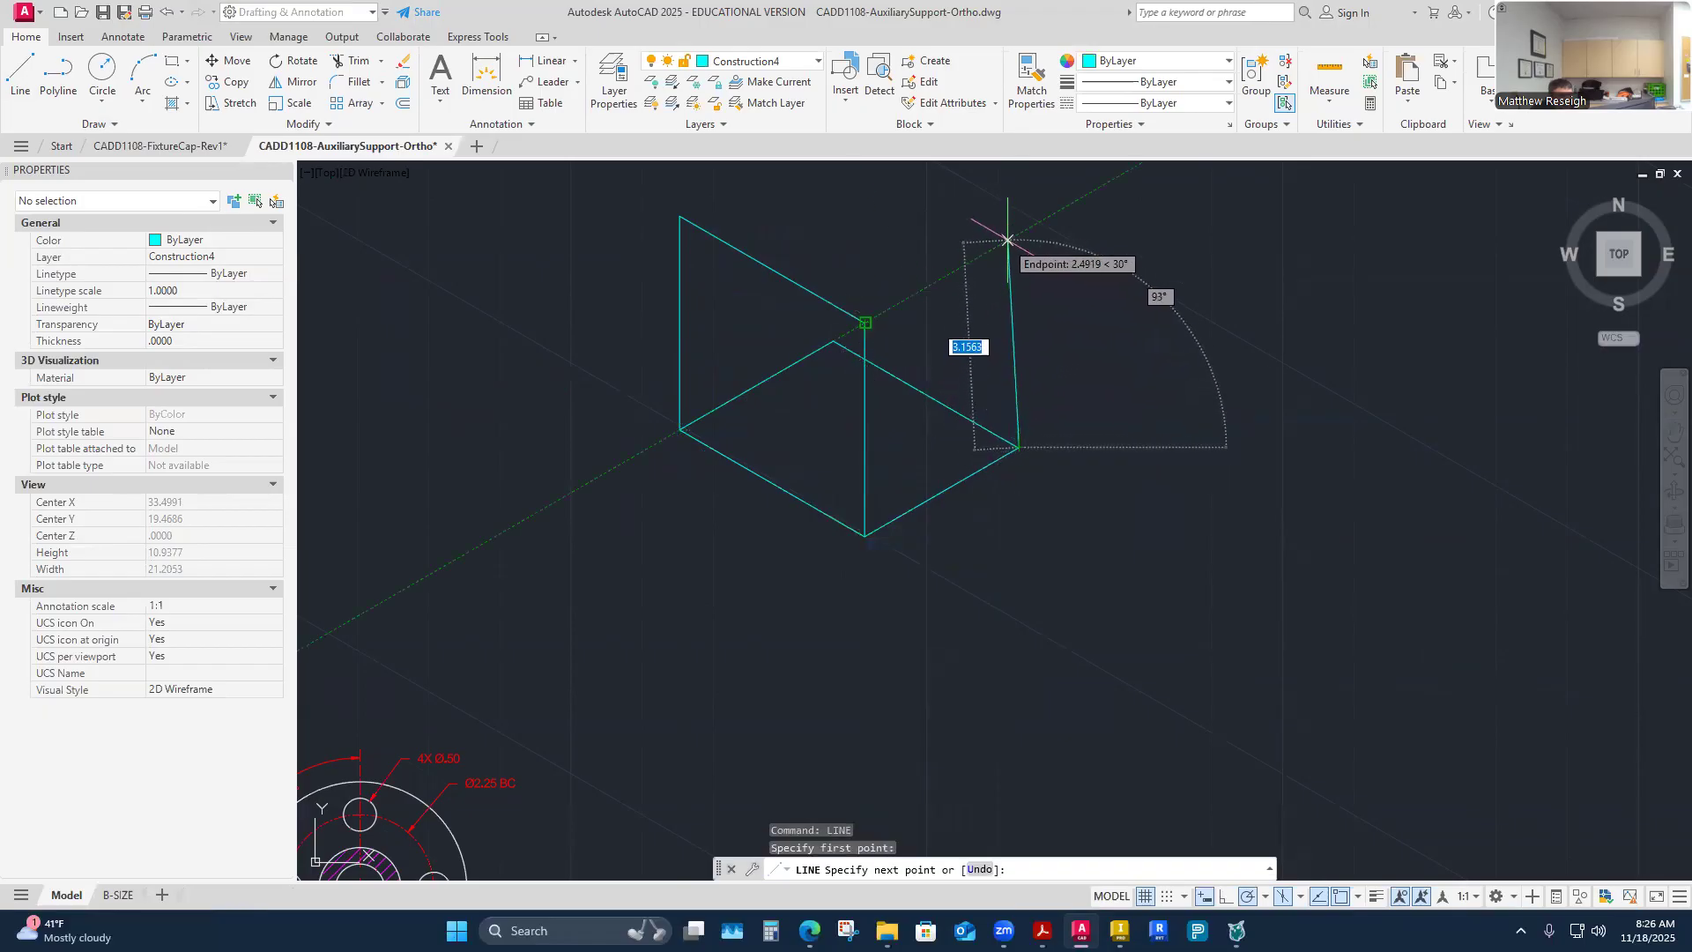
{"action": "left_click", "coordinate": [1019, 234]}
{"action": "left_click", "coordinate": [866, 323]}
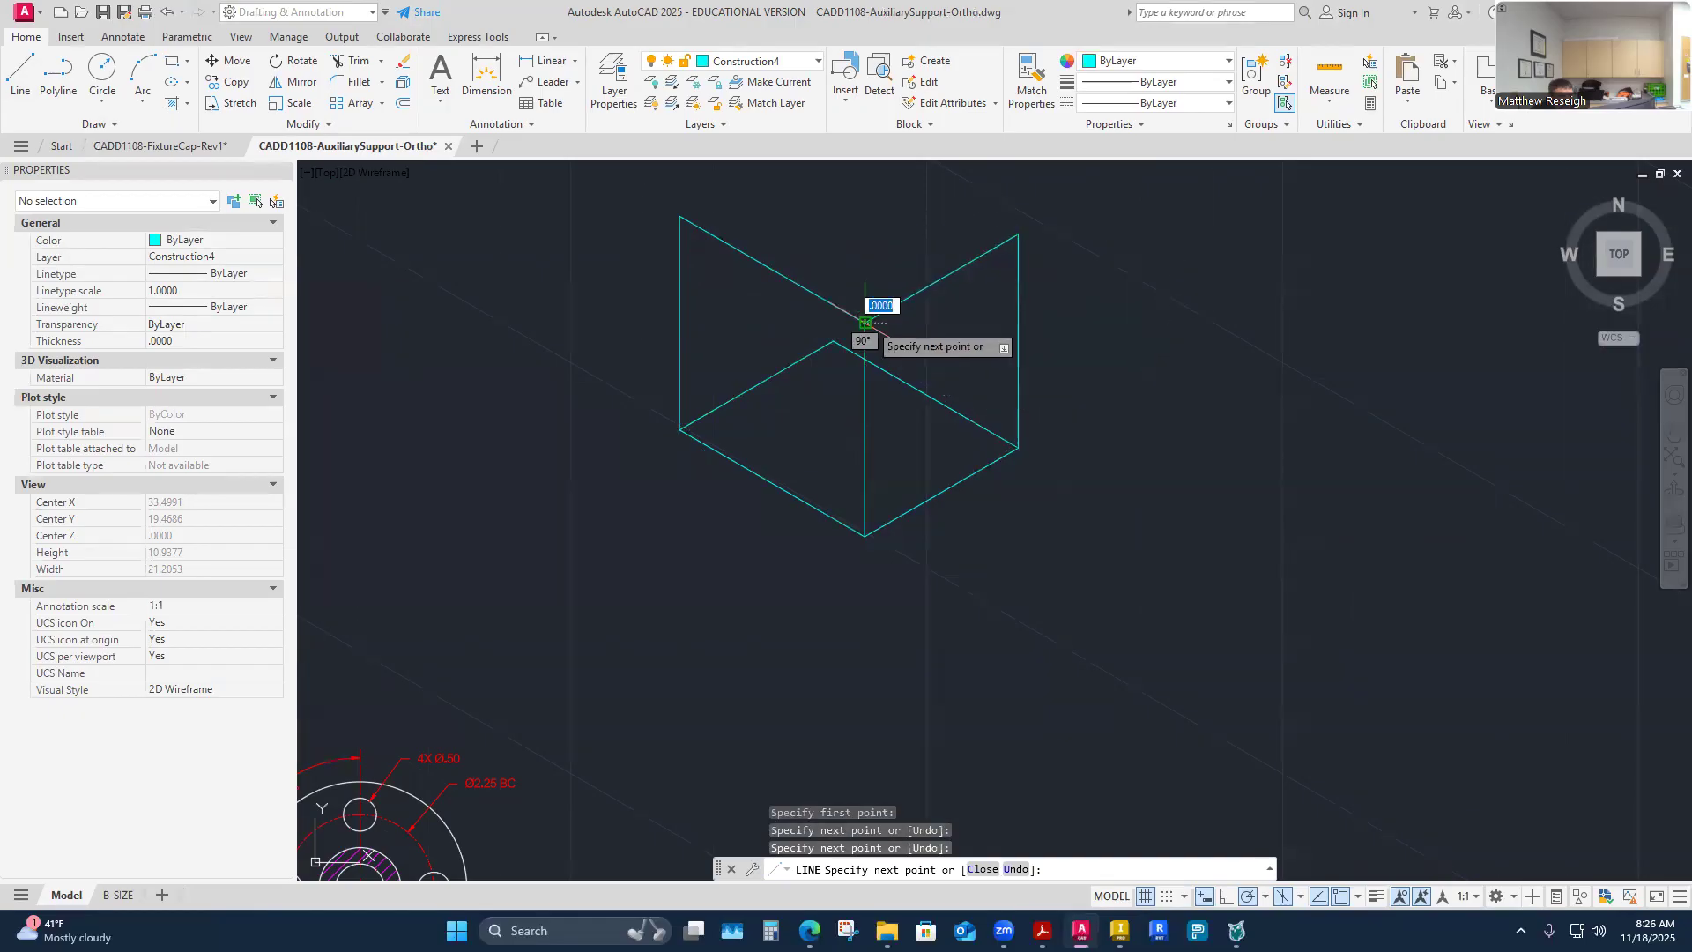
Step: Close the box's top face with a 3.25 in line at 150° from the right corner and an edge to the left corner
{"action": "right_click", "coordinate": [866, 322]}
{"action": "left_click", "coordinate": [947, 333]}
{"action": "right_click", "coordinate": [946, 328]}
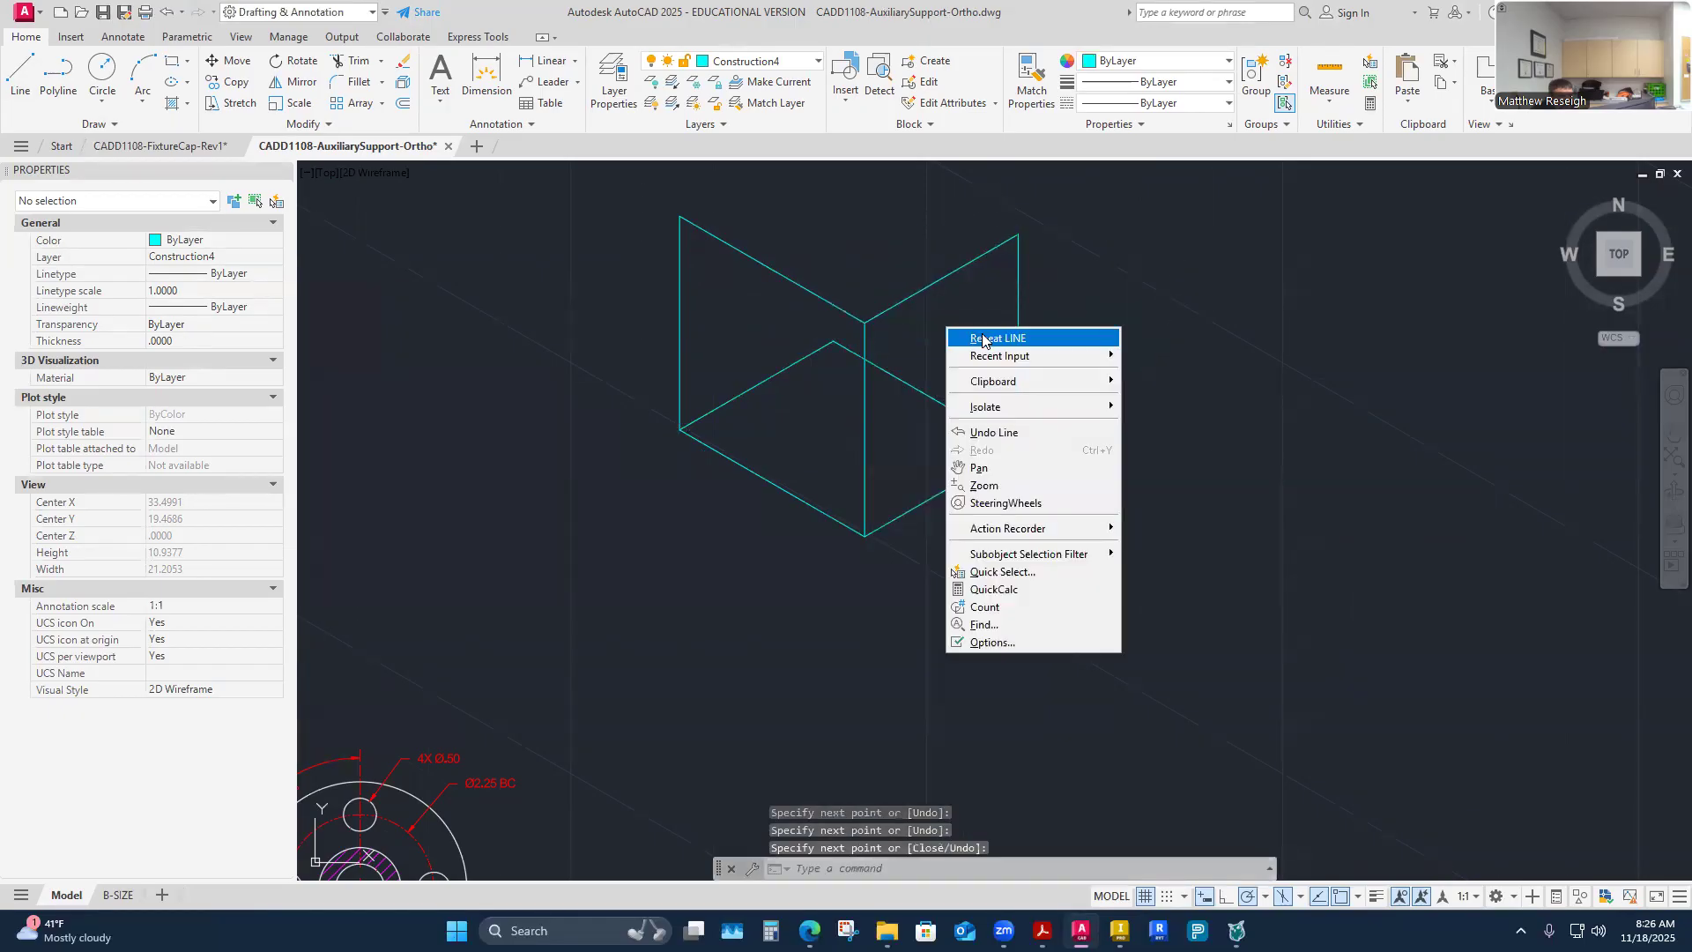
{"action": "left_click", "coordinate": [969, 336]}
{"action": "left_click", "coordinate": [1019, 235]}
{"action": "scroll", "coordinate": [1005, 234], "scroll_direction": "down", "scroll_amount": 3}
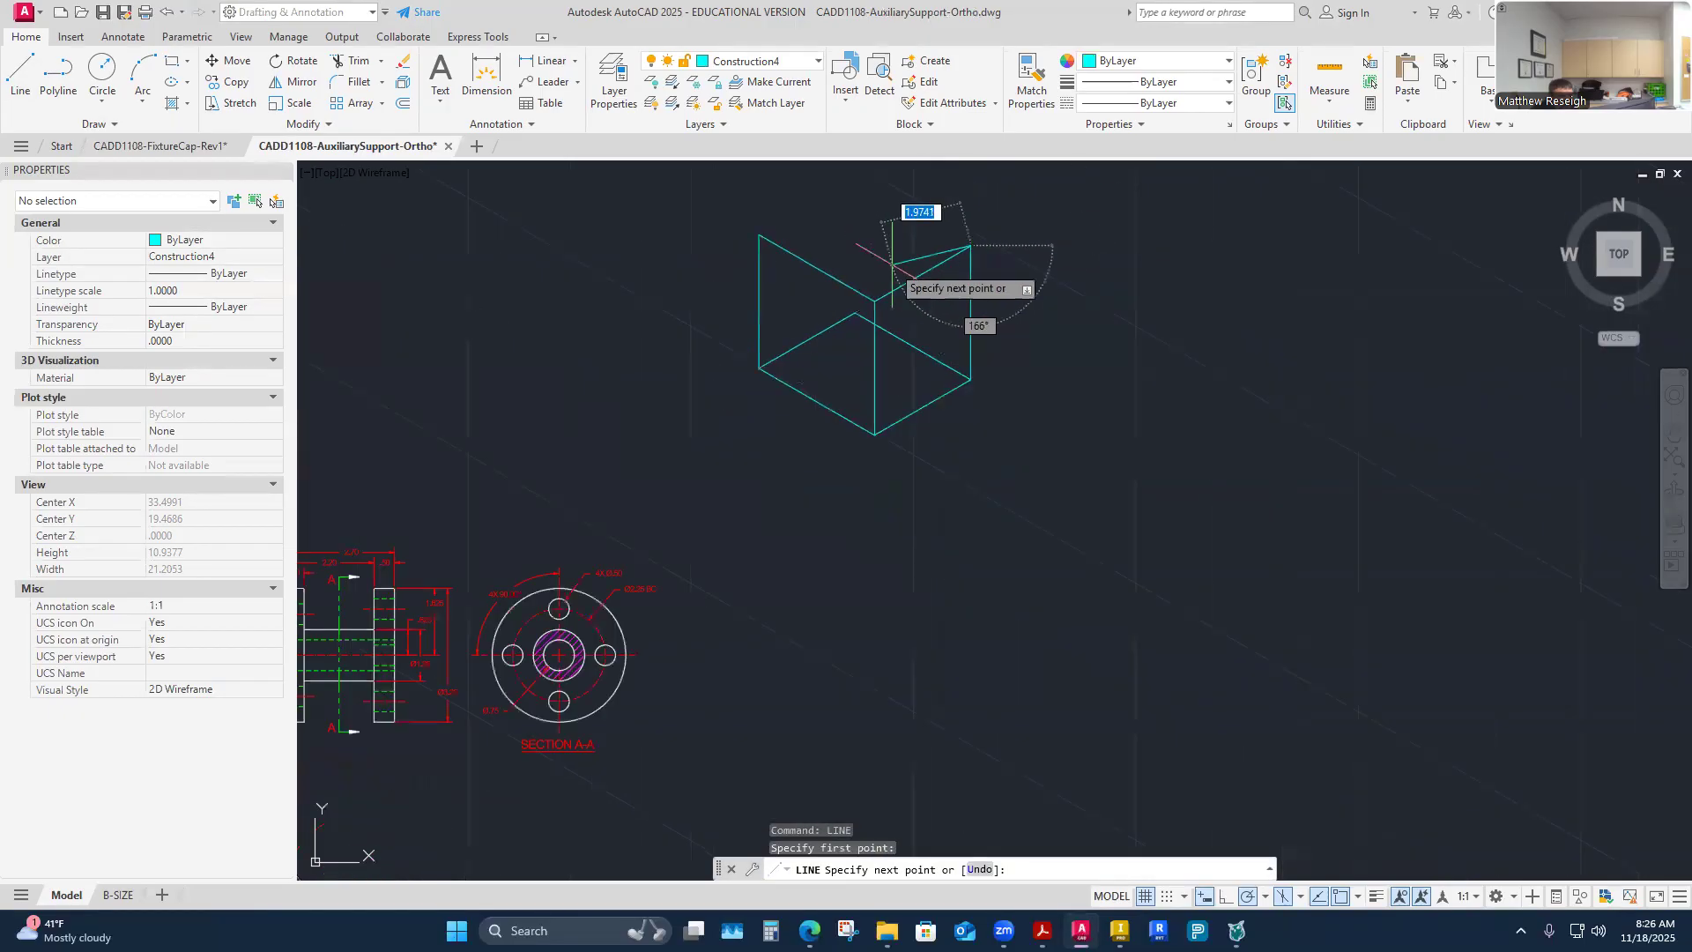
{"action": "scroll", "coordinate": [881, 225], "scroll_direction": "up", "scroll_amount": 5}
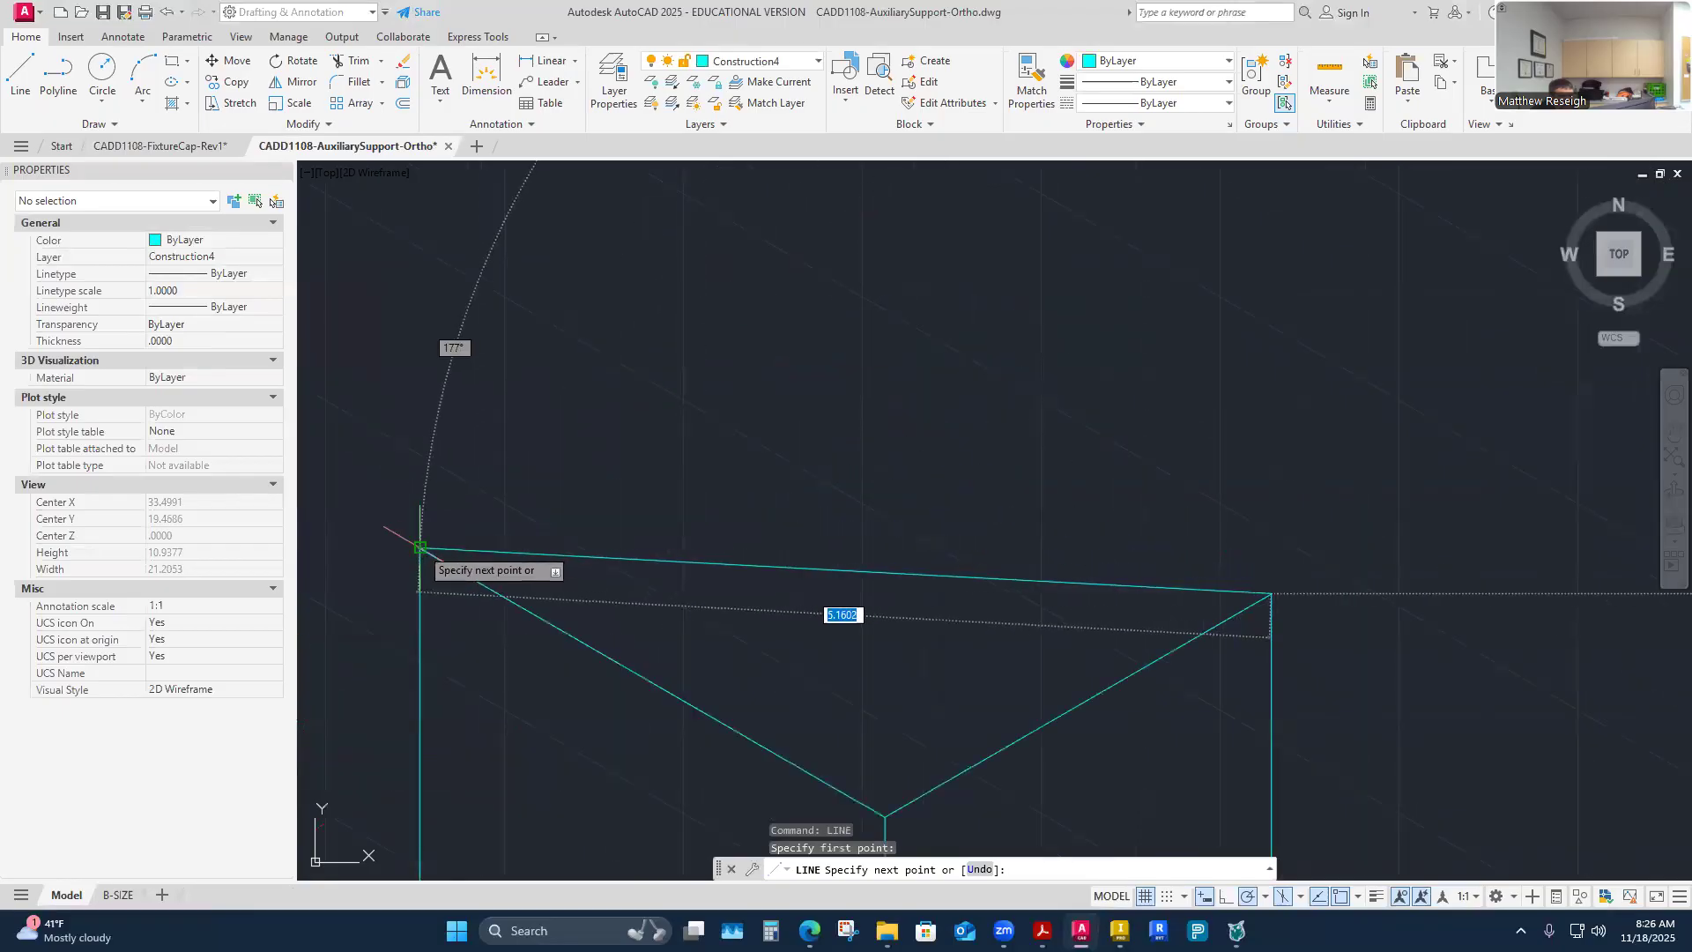
{"action": "left_click", "coordinate": [805, 324]}
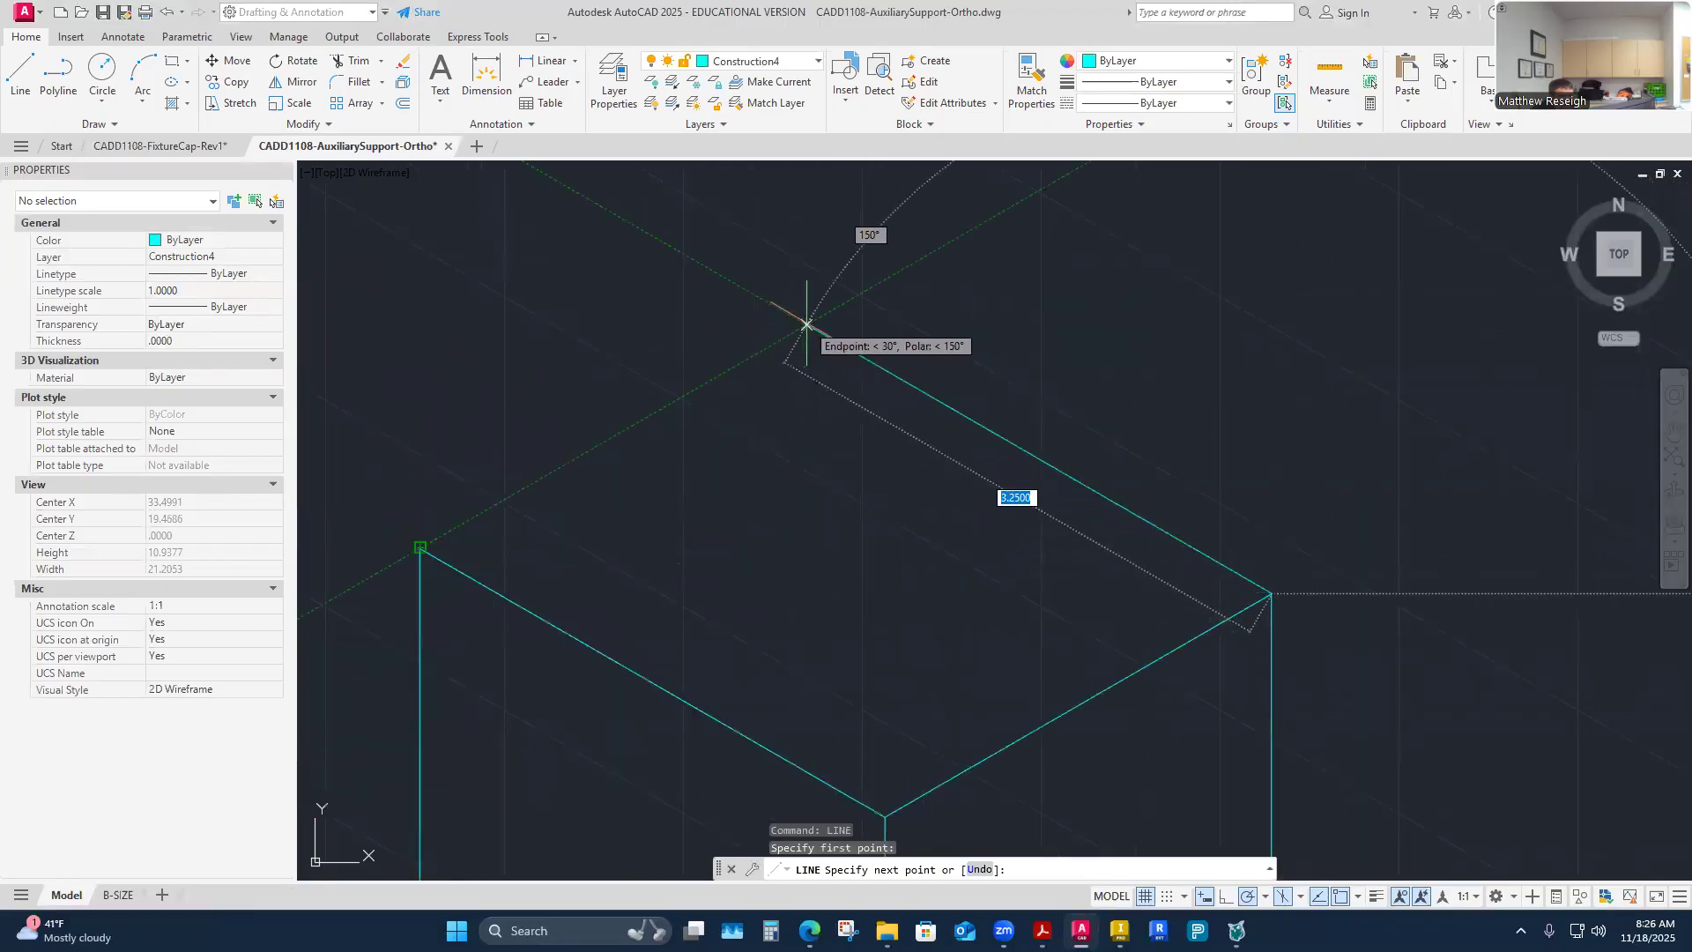
{"action": "left_click", "coordinate": [420, 549]}
{"action": "right_click", "coordinate": [420, 549]}
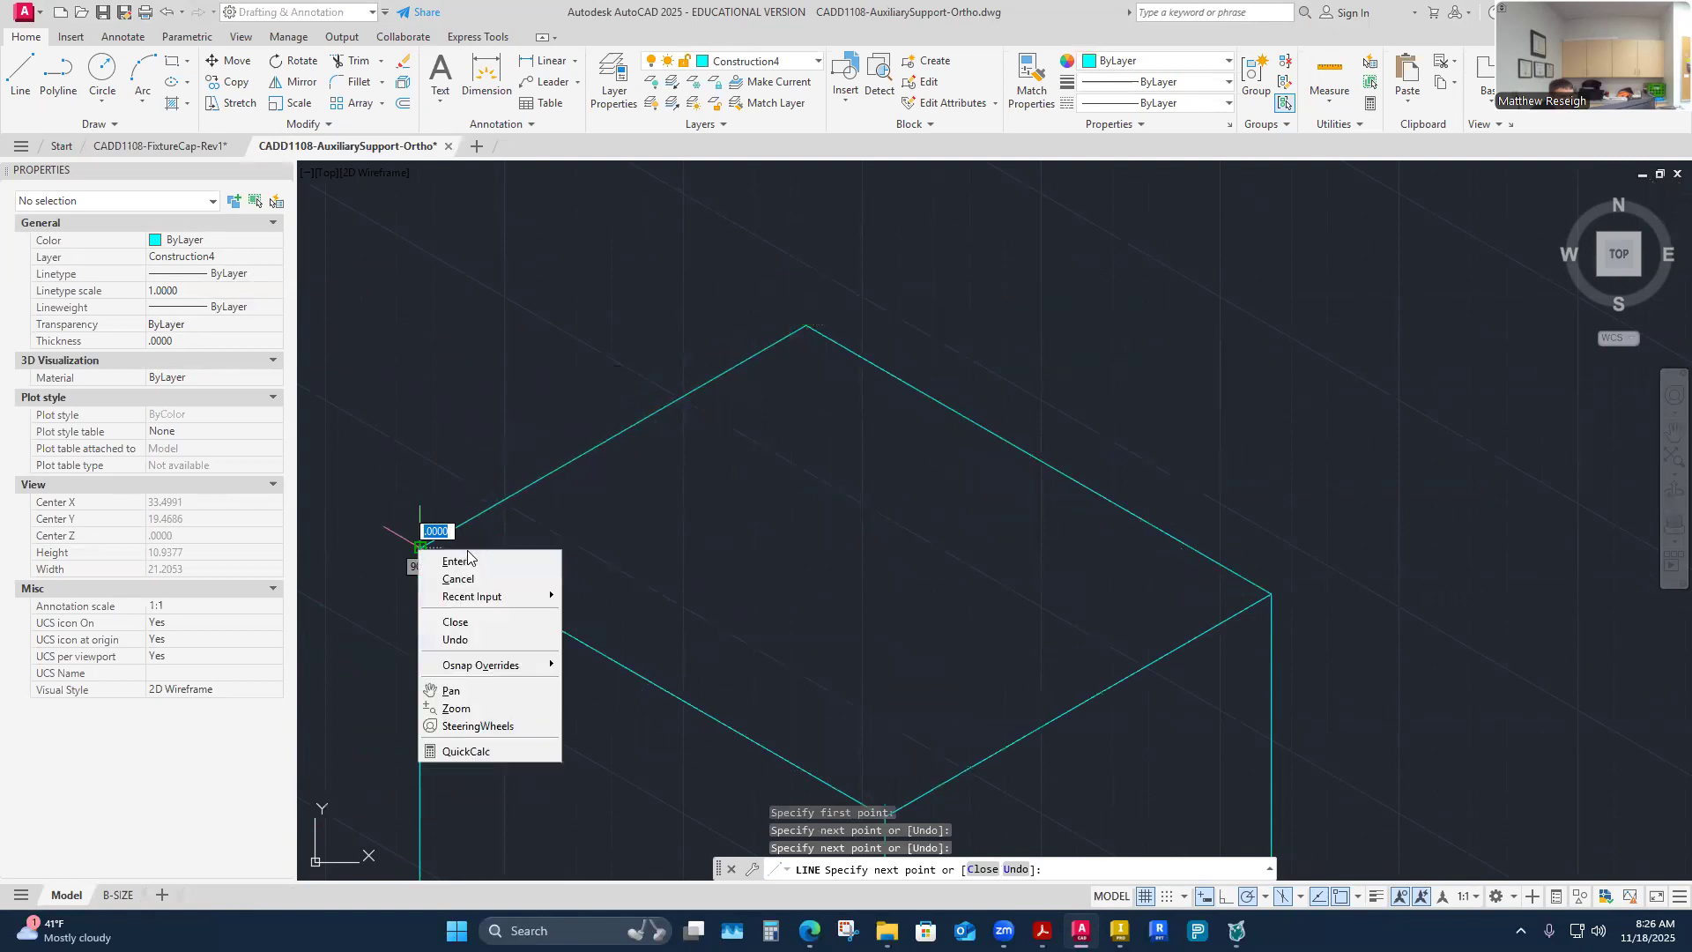
{"action": "left_click", "coordinate": [454, 560]}
Step: Draw the box's hidden vertical edge from the top face's back corner down to the base's back corner
{"action": "scroll", "coordinate": [658, 477], "scroll_direction": "down", "scroll_amount": 4}
{"action": "right_click", "coordinate": [824, 421]}
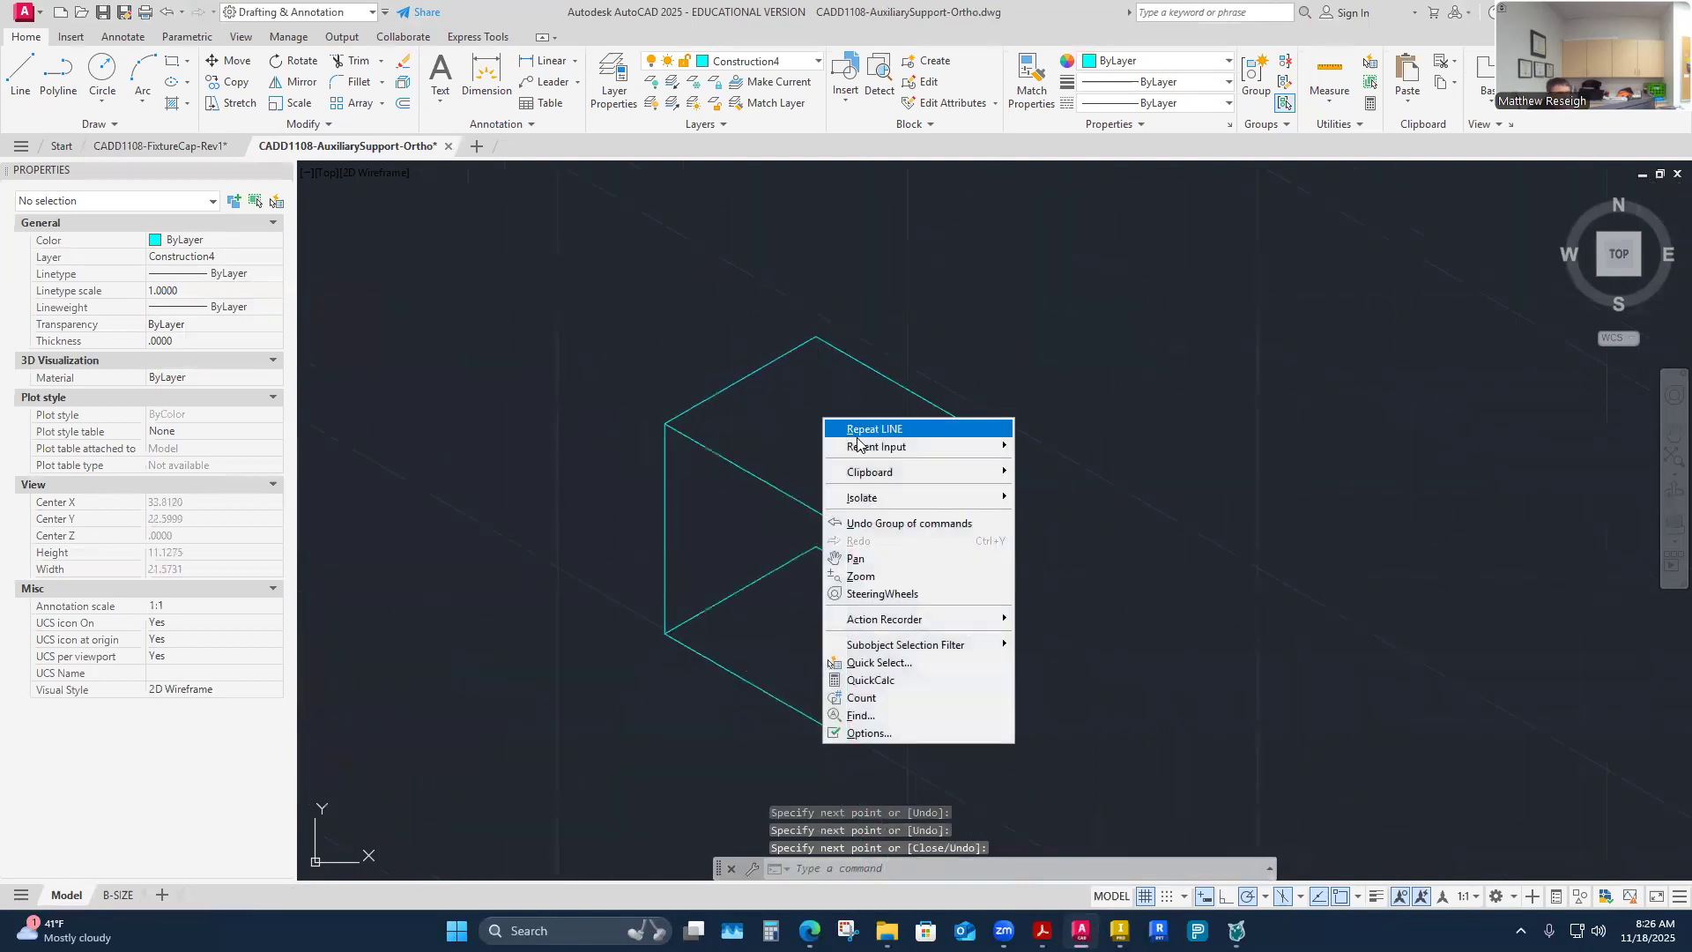
{"action": "left_click", "coordinate": [847, 435]}
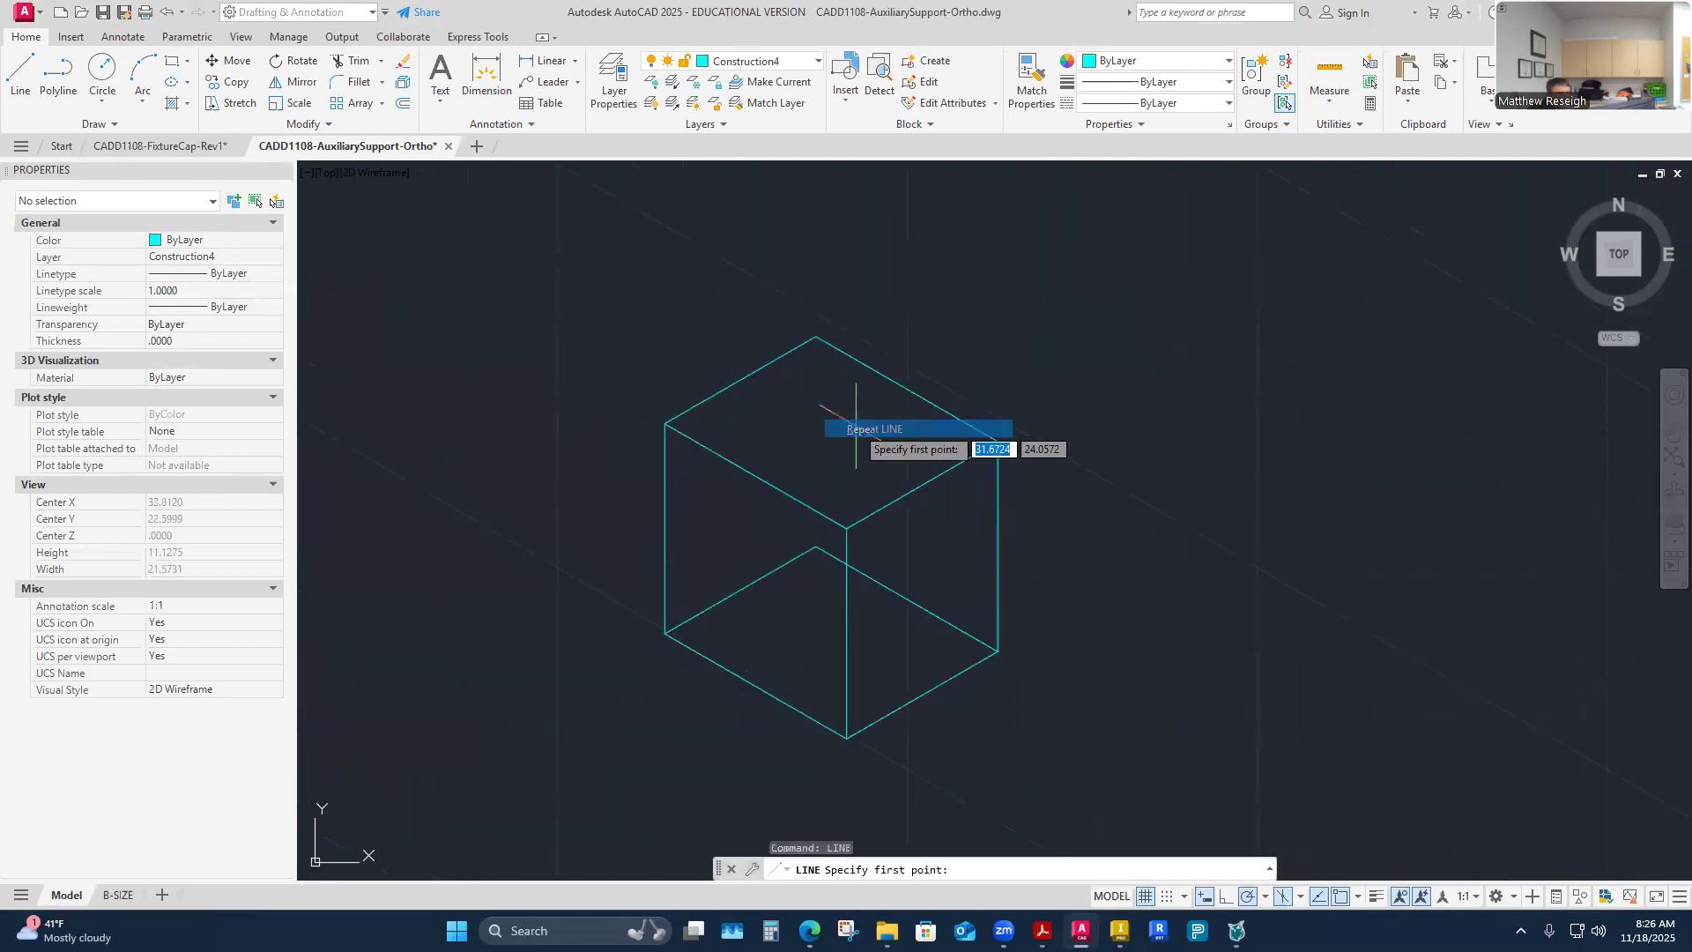
{"action": "left_click", "coordinate": [815, 337]}
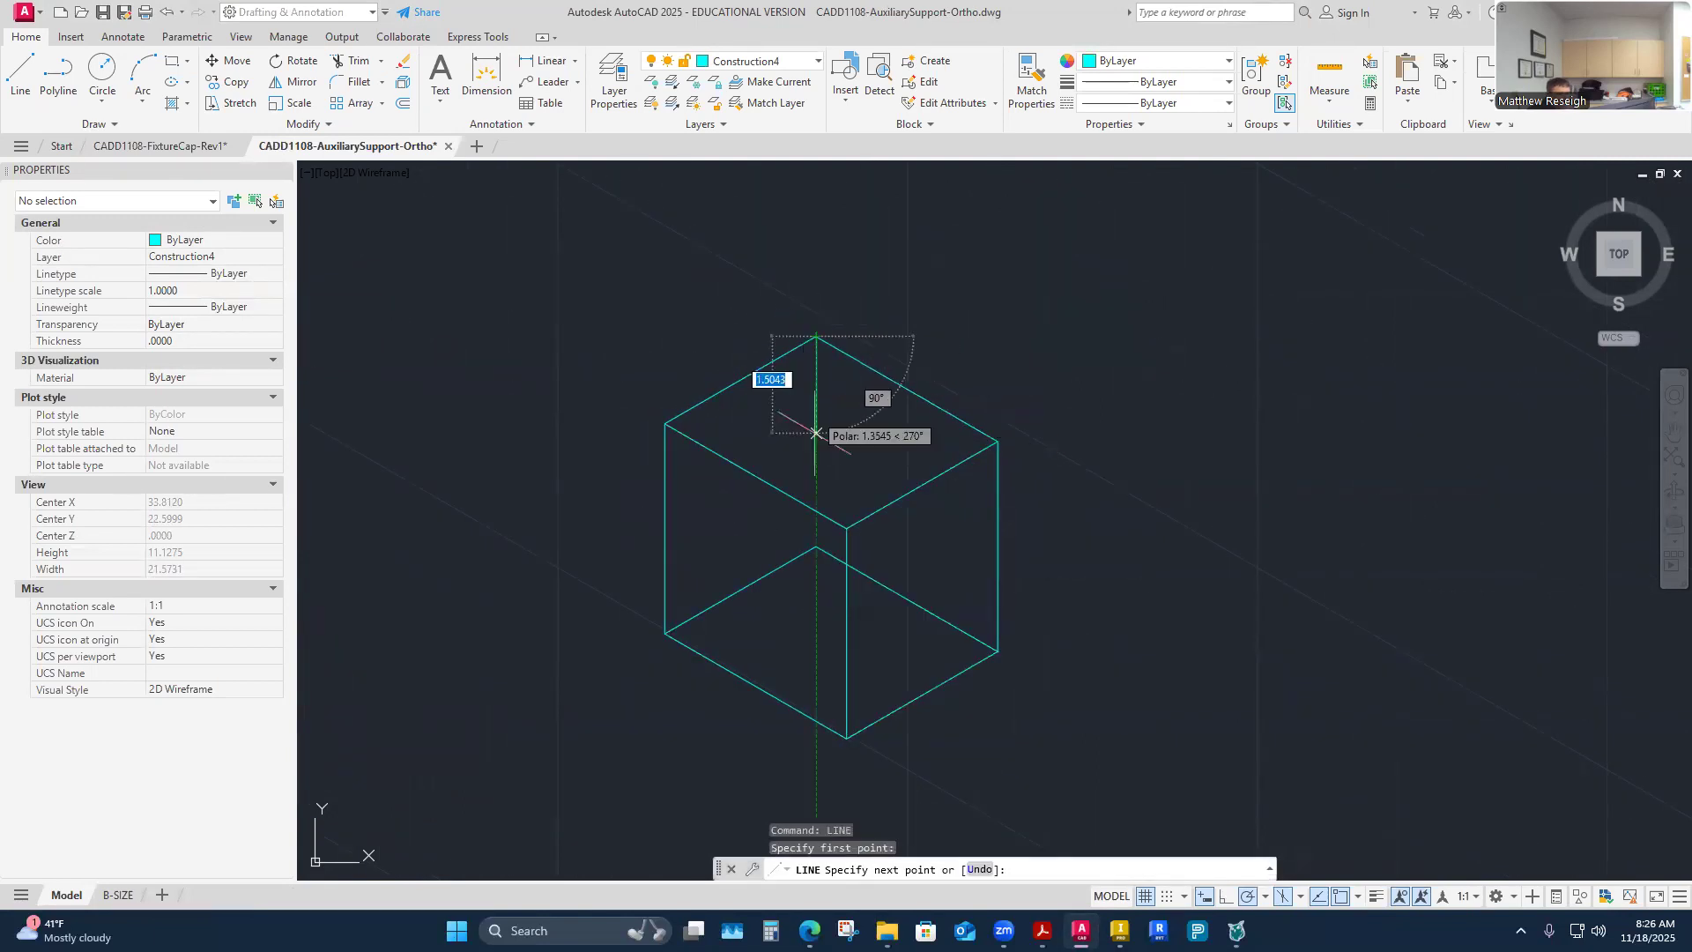
{"action": "left_click", "coordinate": [816, 546]}
{"action": "key", "text": "Escape"}
Step: Examine the construction box and compare it with the orthographic views and section A-A
{"action": "scroll", "coordinate": [843, 401], "scroll_direction": "down", "scroll_amount": 6}
{"action": "scroll", "coordinate": [842, 401], "scroll_direction": "up", "scroll_amount": 7}
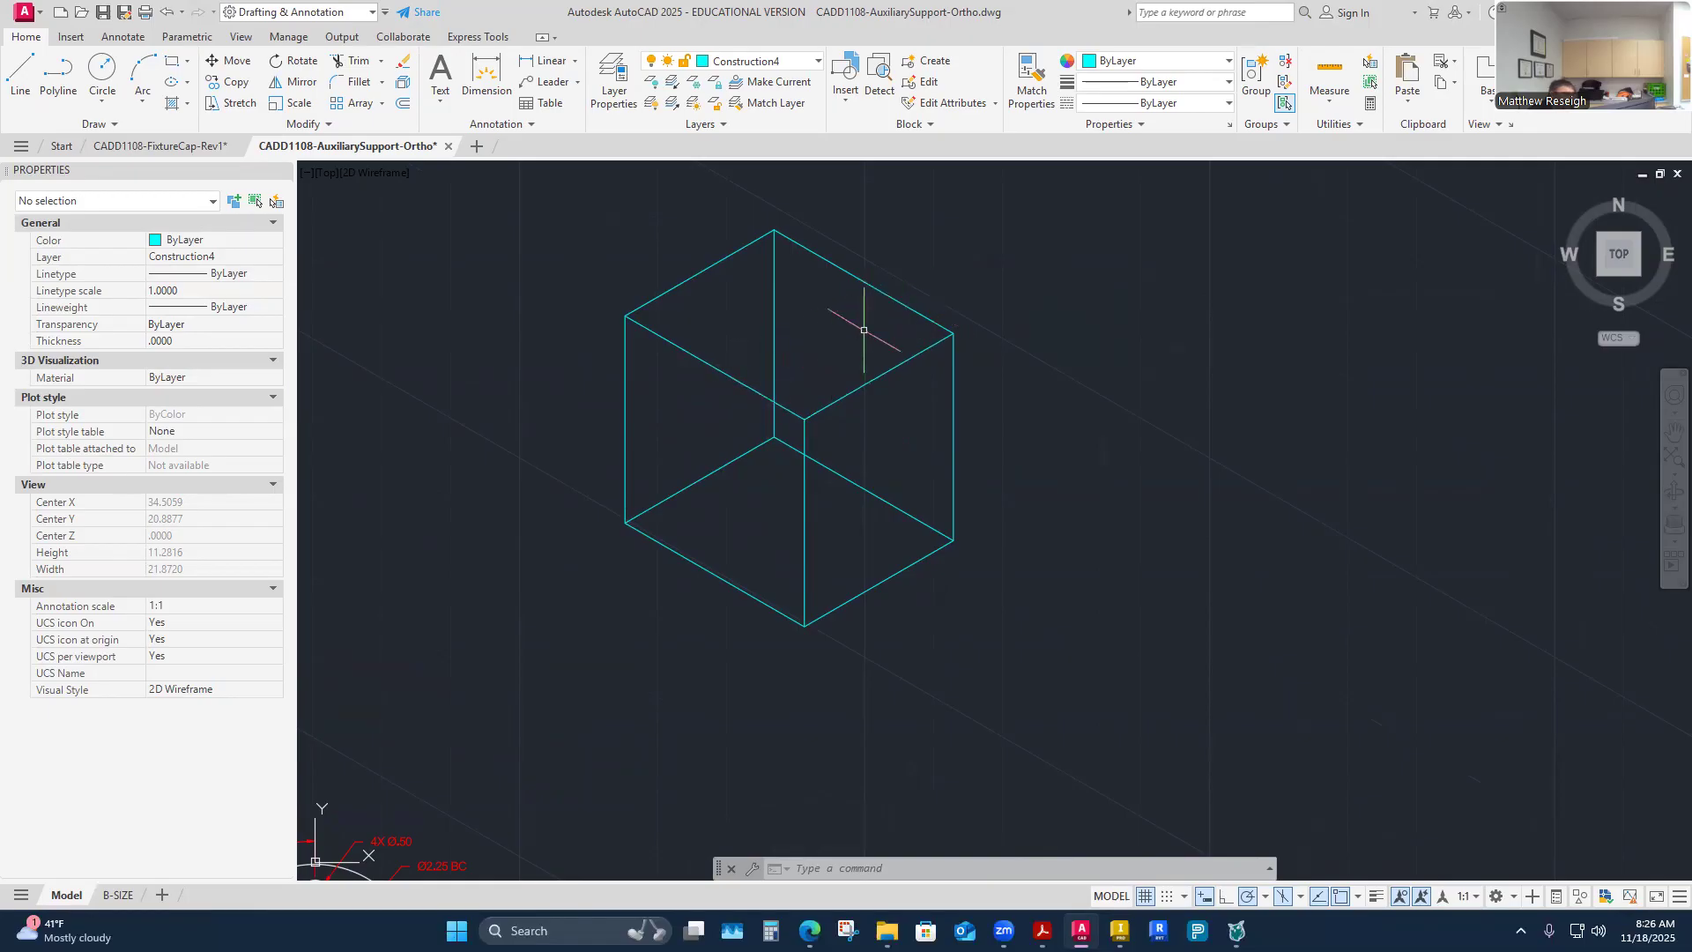
{"action": "scroll", "coordinate": [889, 457], "scroll_direction": "down", "scroll_amount": 4}
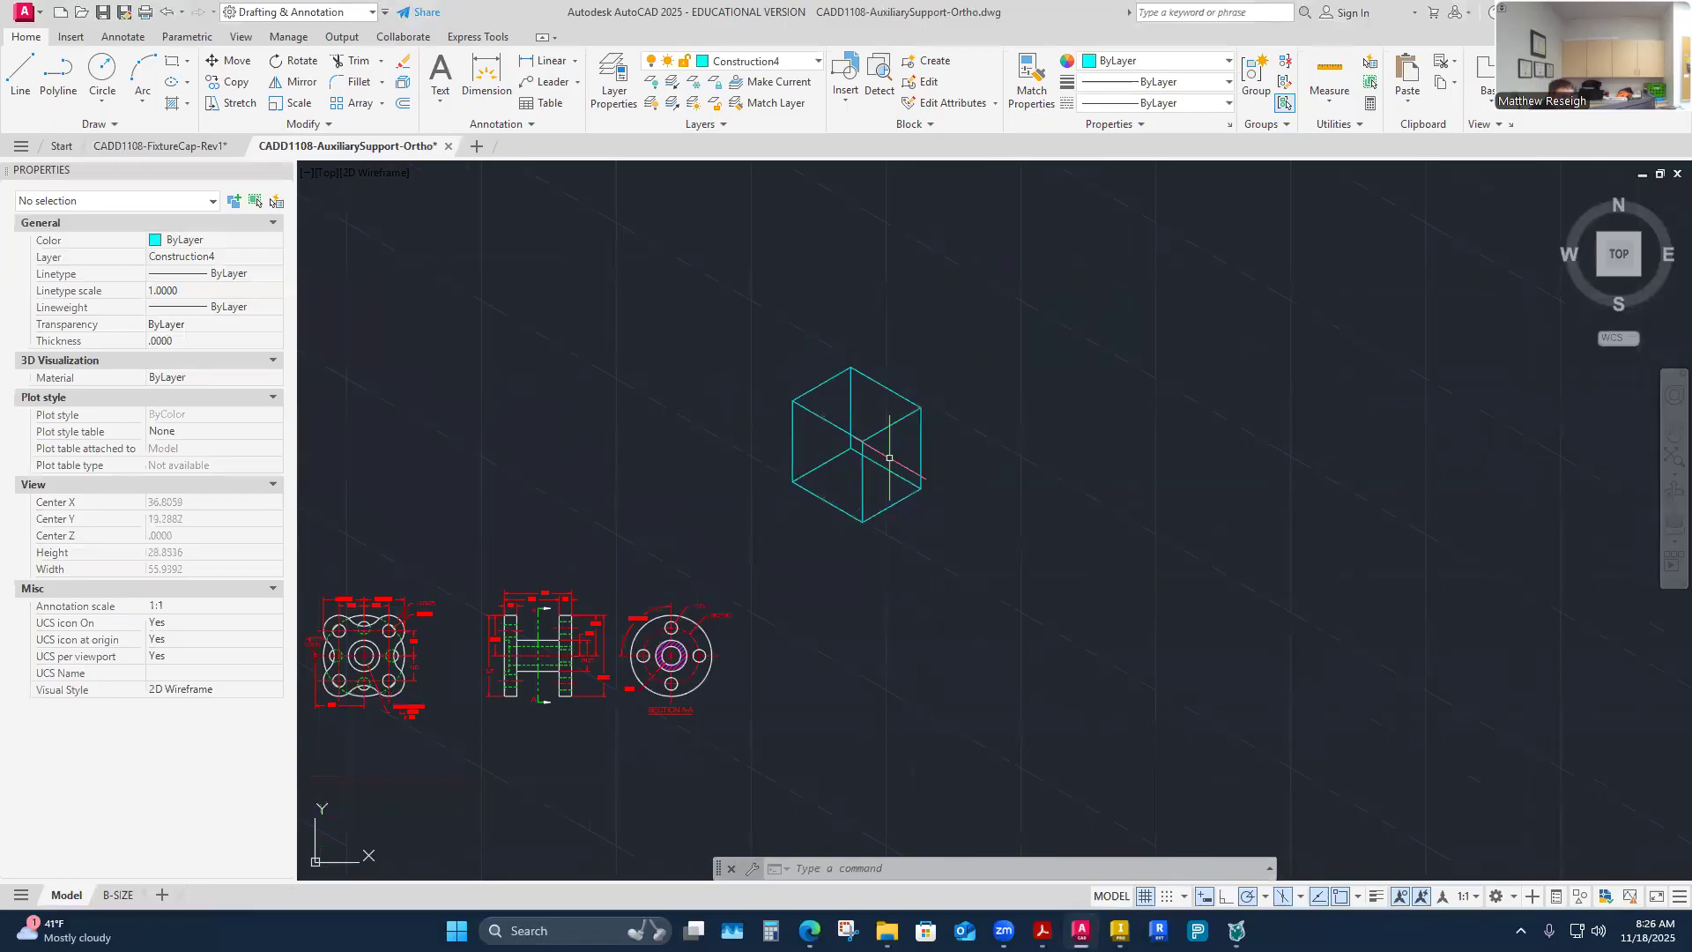
{"action": "scroll", "coordinate": [804, 444], "scroll_direction": "up", "scroll_amount": 2}
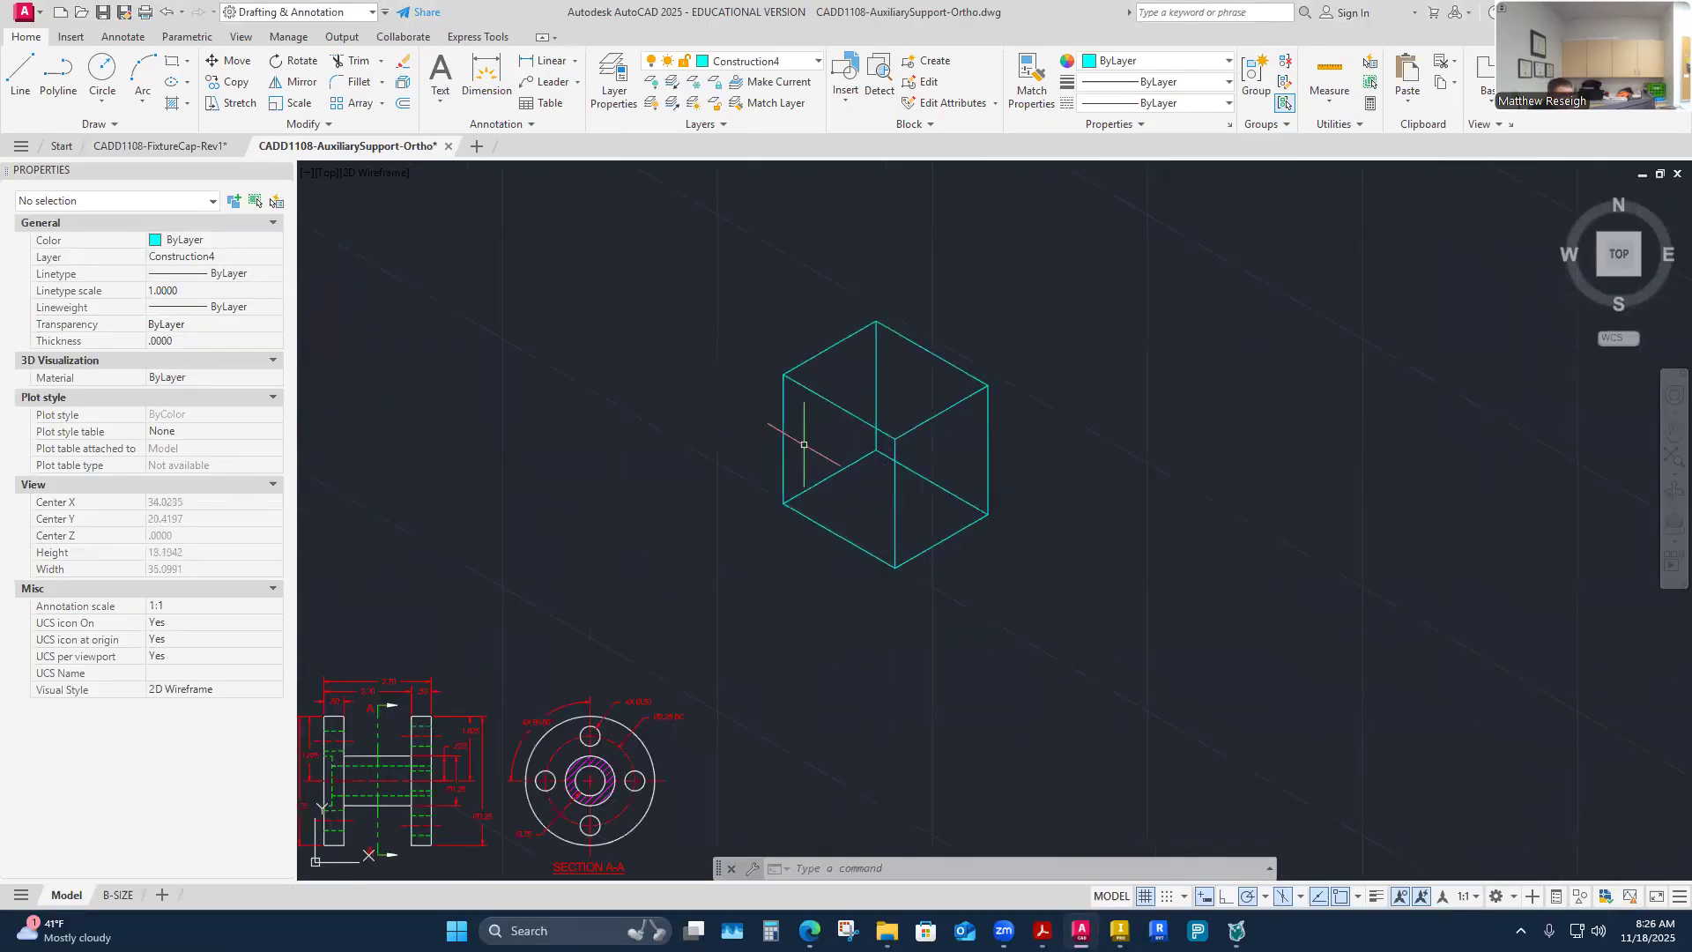
{"action": "middle_click_drag", "start_coordinate": [804, 444], "coordinate": [773, 484]}
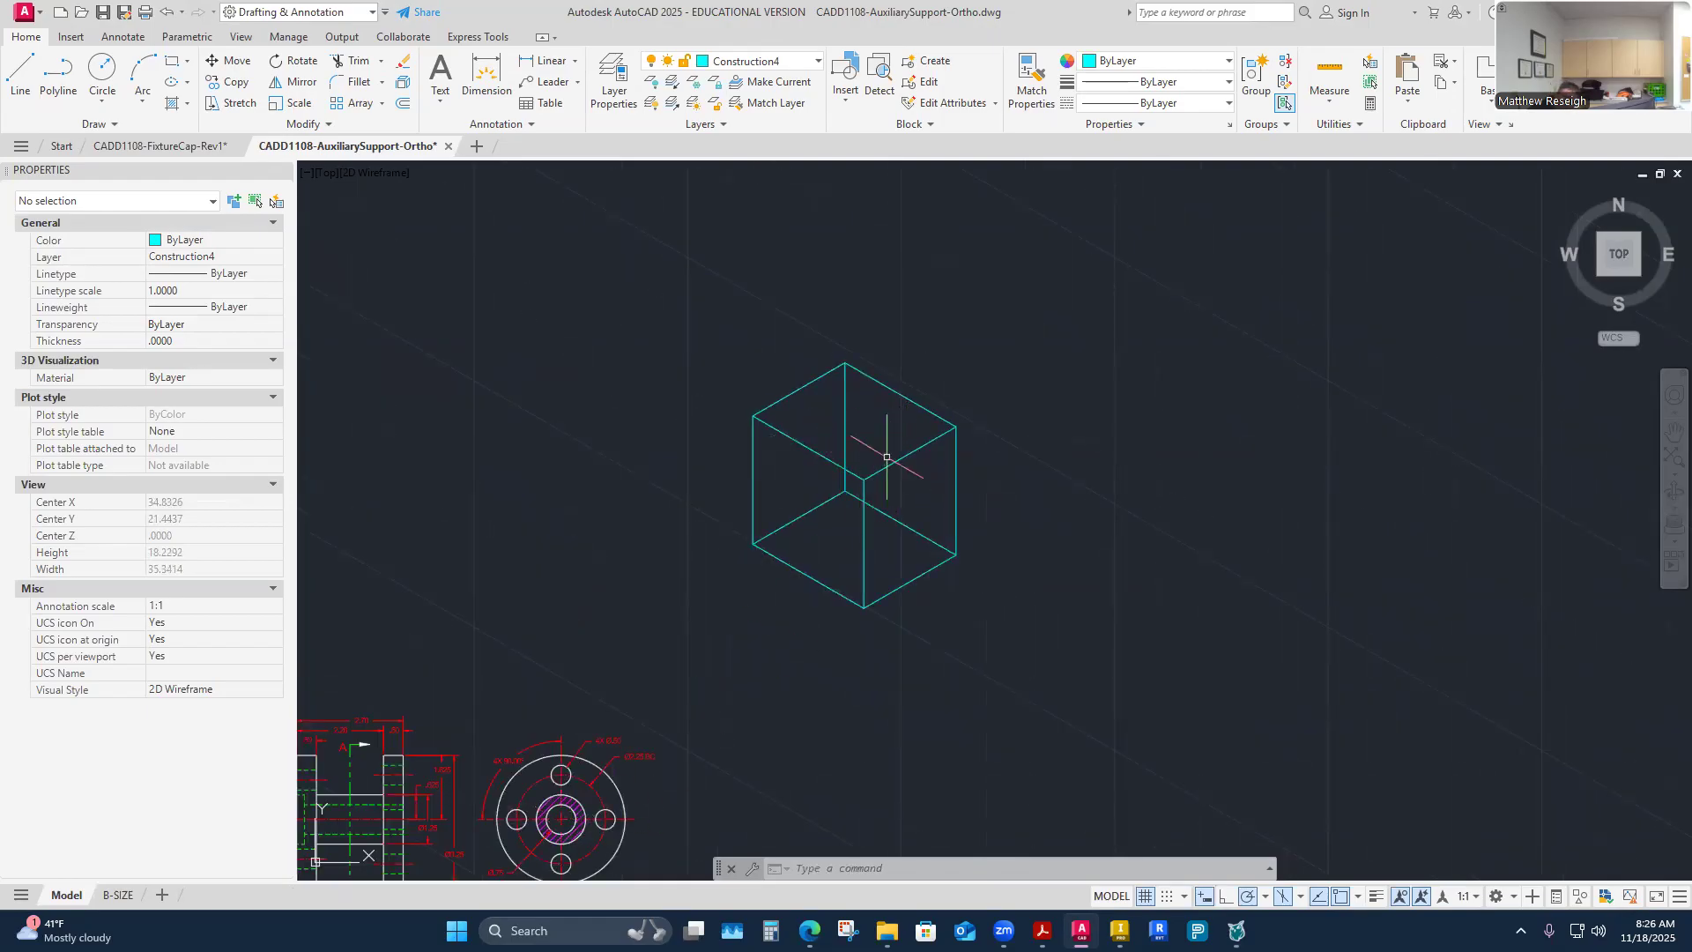
{"action": "scroll", "coordinate": [886, 457], "scroll_direction": "down", "scroll_amount": 2}
{"action": "scroll", "coordinate": [889, 457], "scroll_direction": "up", "scroll_amount": 2}
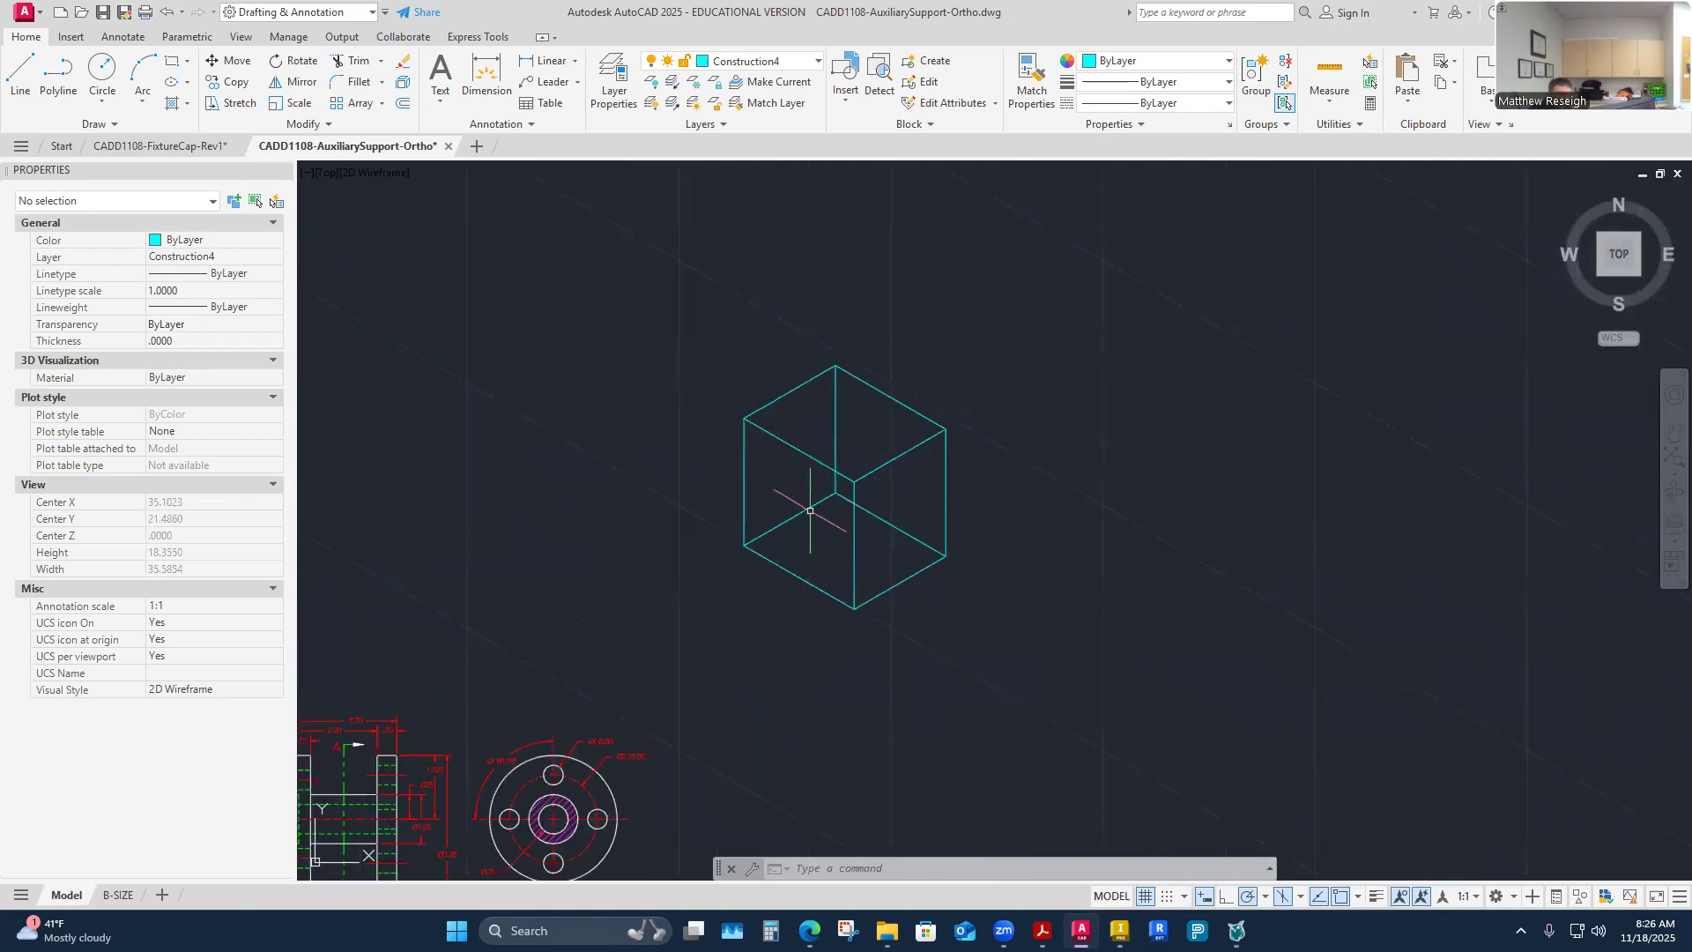
{"action": "scroll", "coordinate": [842, 494], "scroll_direction": "down", "scroll_amount": 3}
{"action": "scroll", "coordinate": [873, 441], "scroll_direction": "up", "scroll_amount": 5}
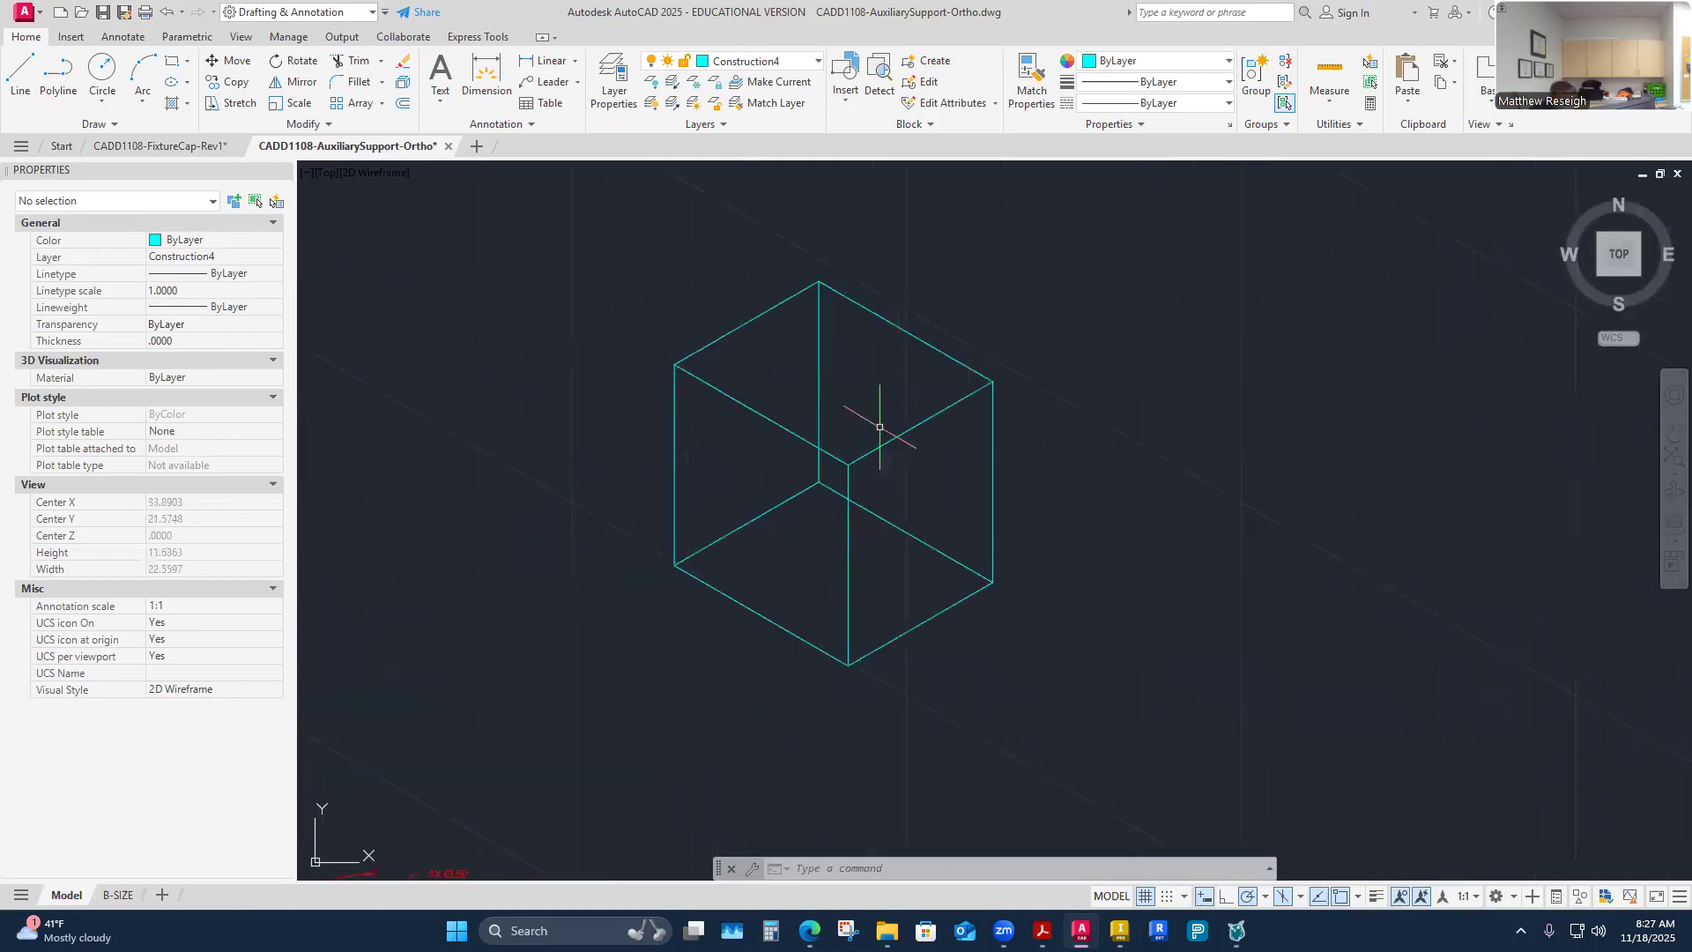
{"action": "scroll", "coordinate": [879, 427], "scroll_direction": "down", "scroll_amount": 3}
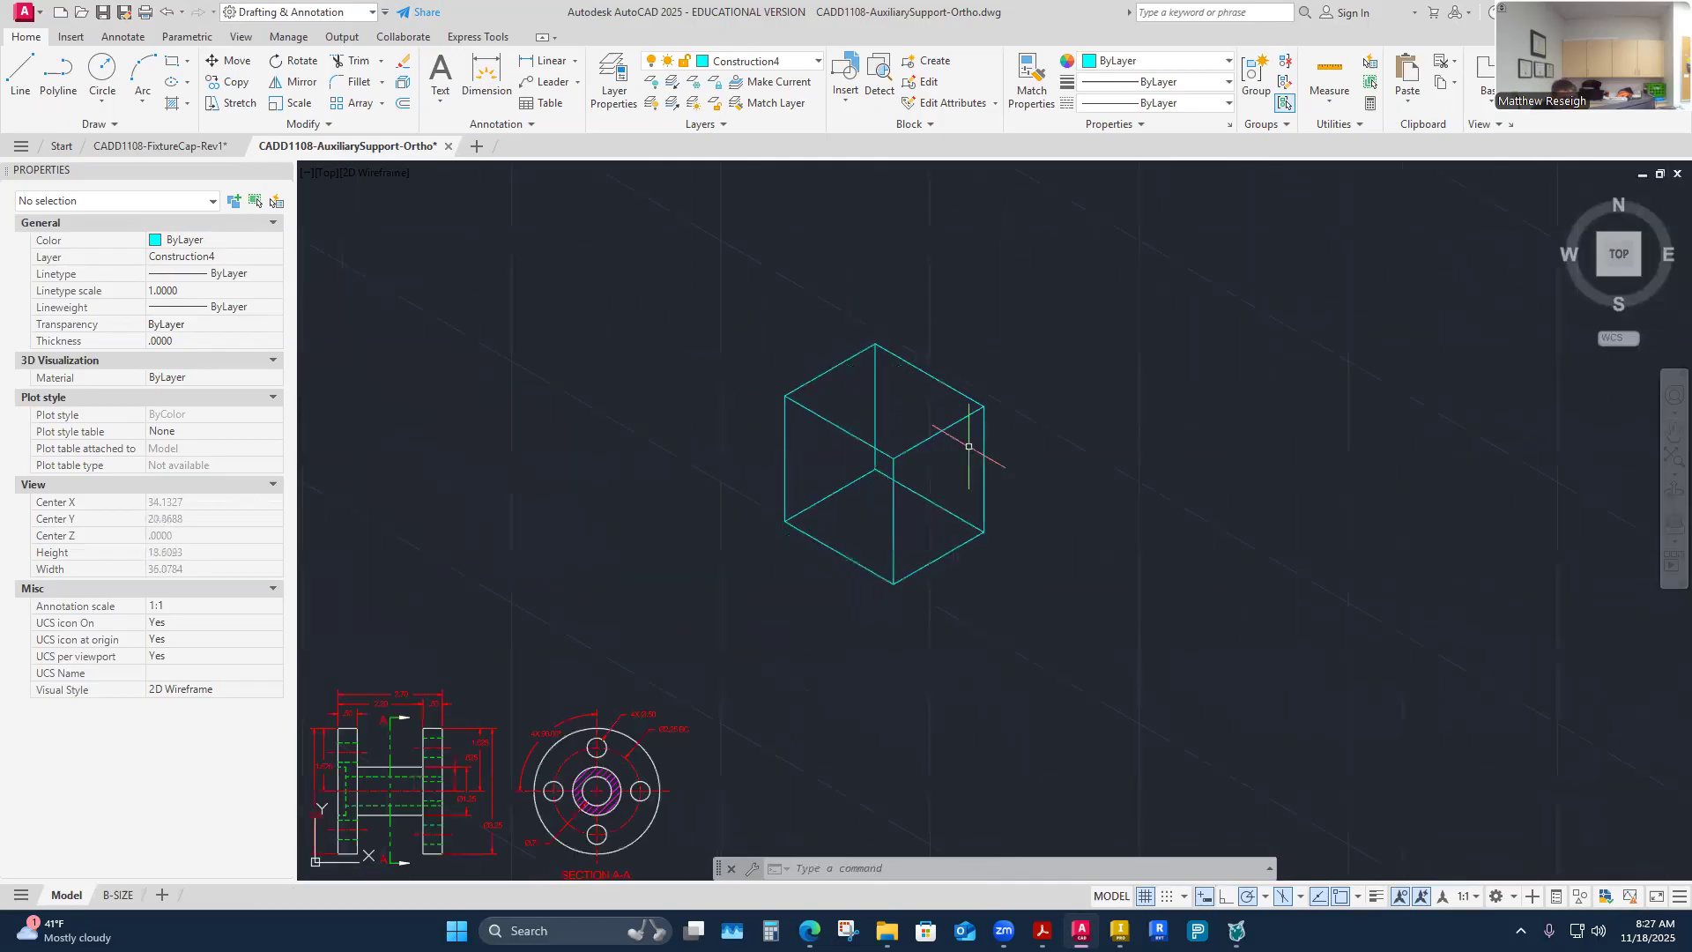
{"action": "scroll", "coordinate": [446, 674], "scroll_direction": "up", "scroll_amount": 2}
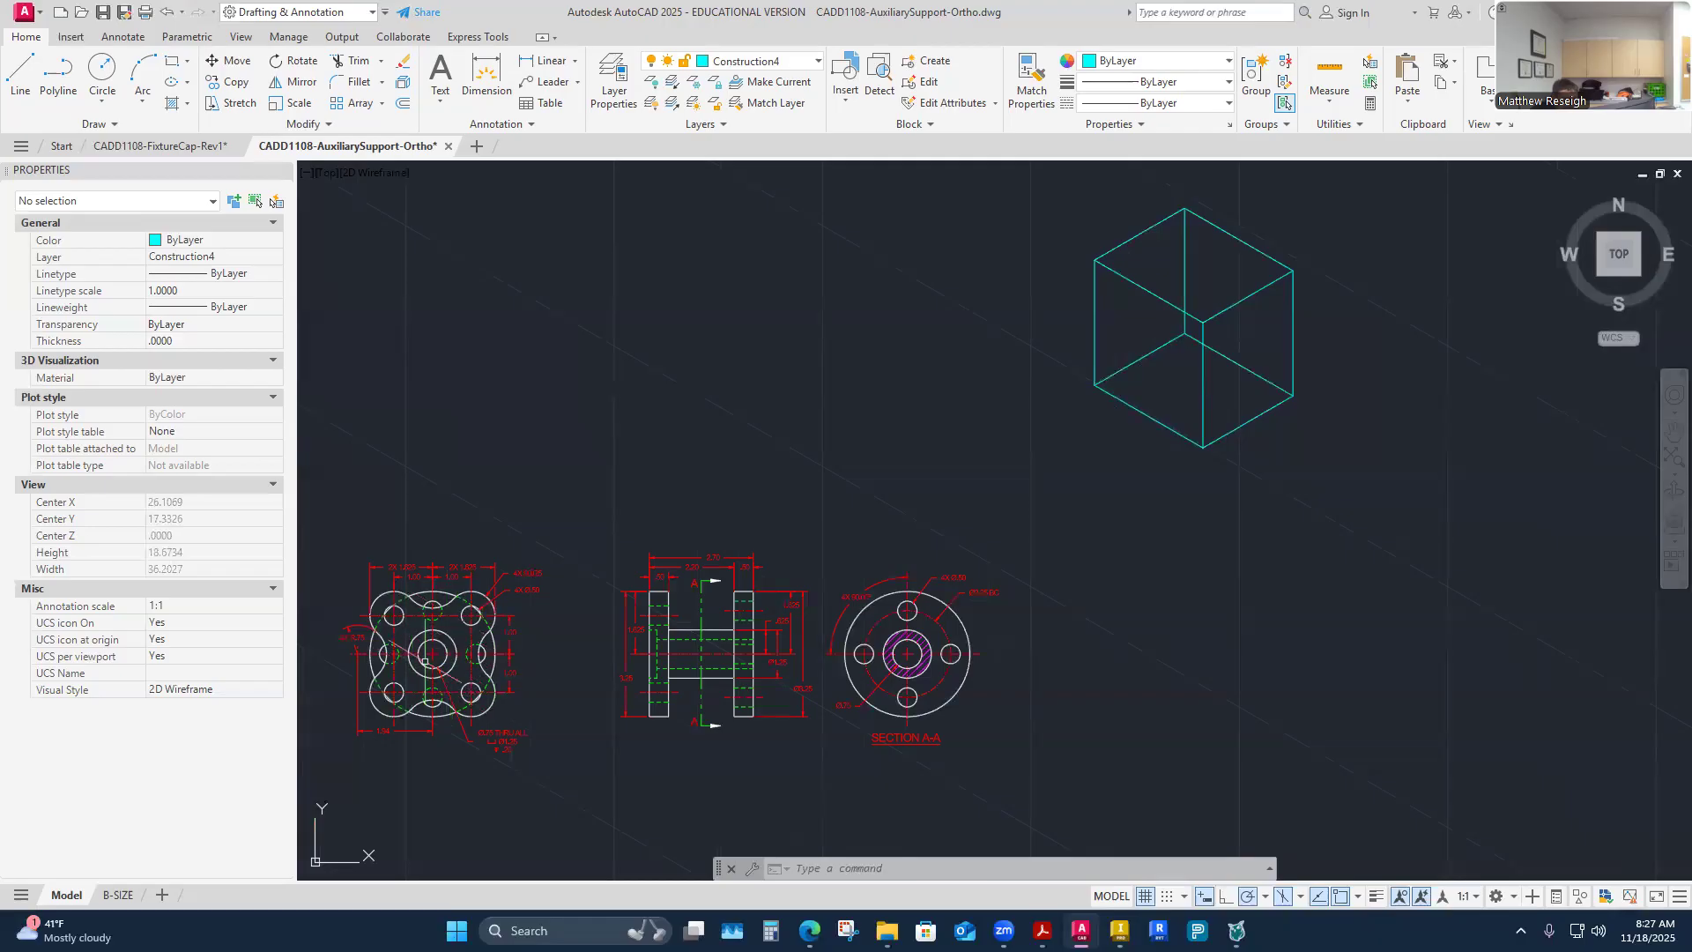
{"action": "scroll", "coordinate": [1216, 282], "scroll_direction": "down", "scroll_amount": 3}
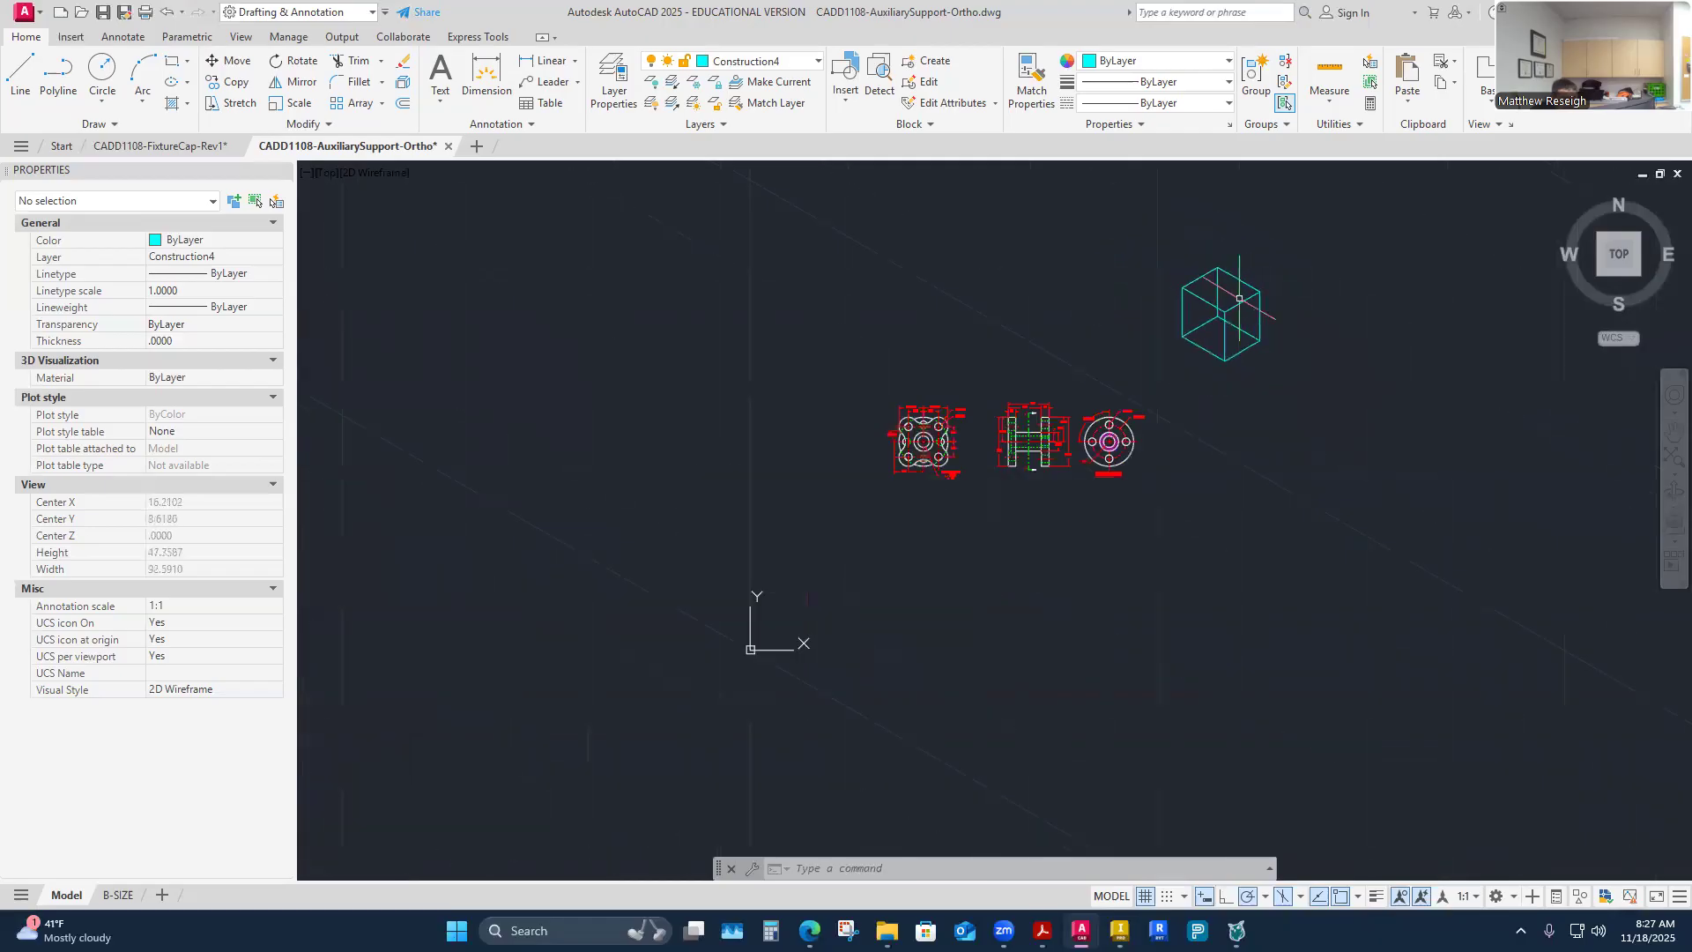
{"action": "scroll", "coordinate": [1234, 247], "scroll_direction": "up", "scroll_amount": 3}
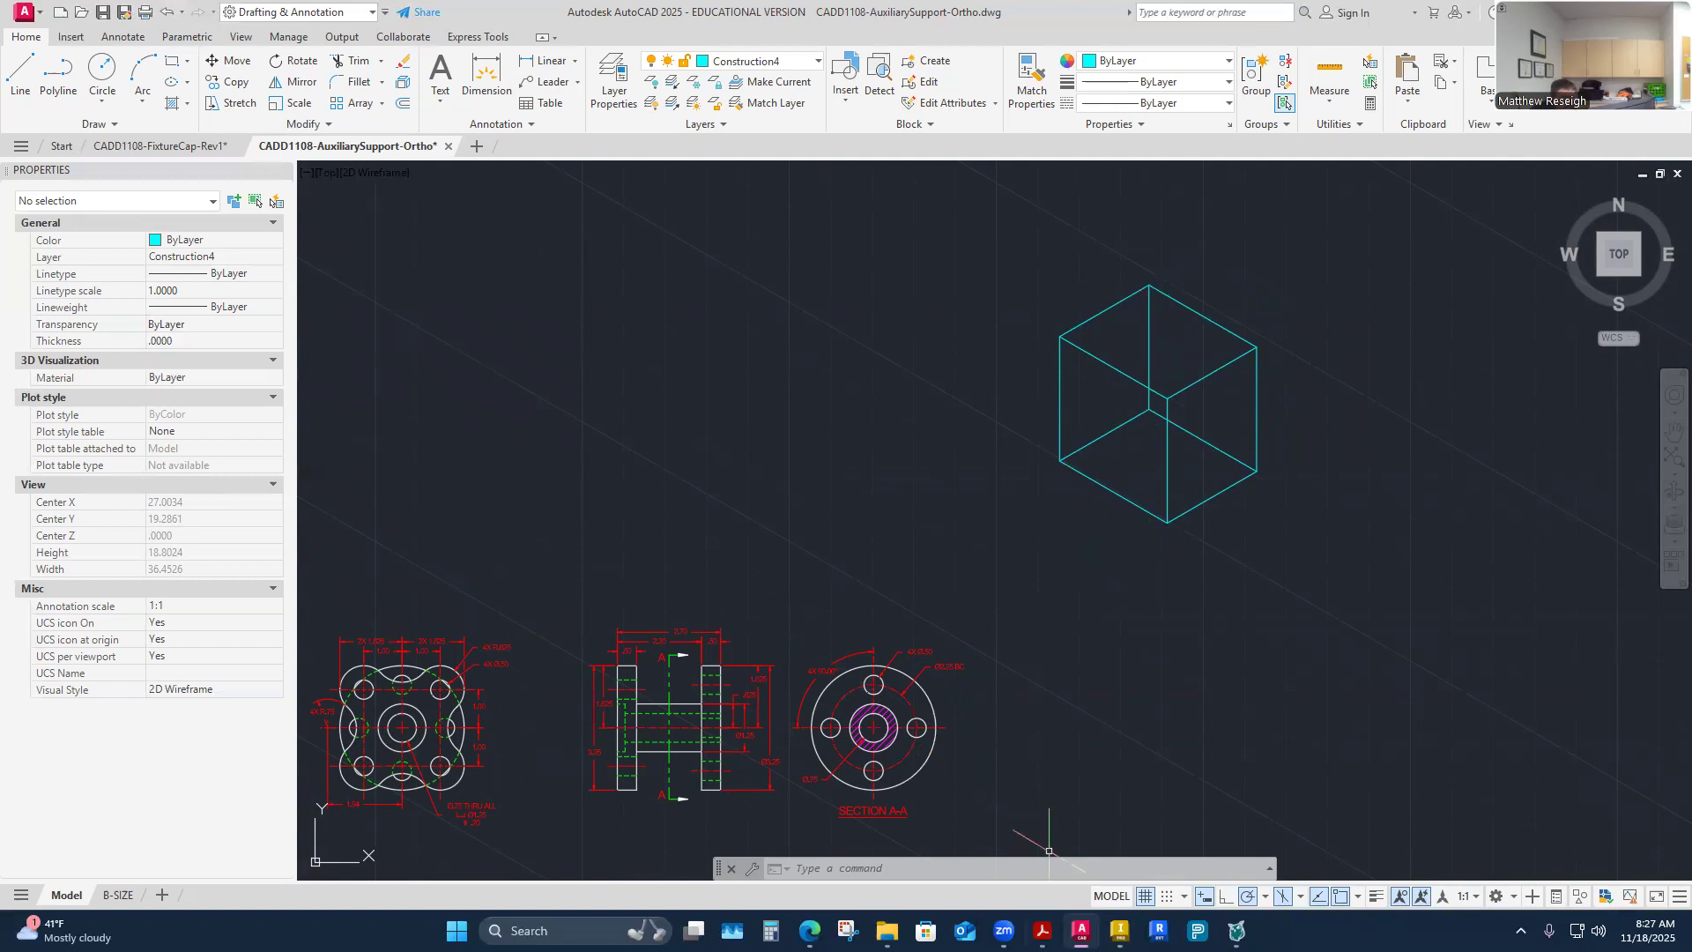
Step: Switch to Acrobat to check the Auxiliary Support isometric PDF, and return to the AuxiliarySupport-Ortho drawing in AutoCAD
{"action": "key", "text": "alt+Tab"}
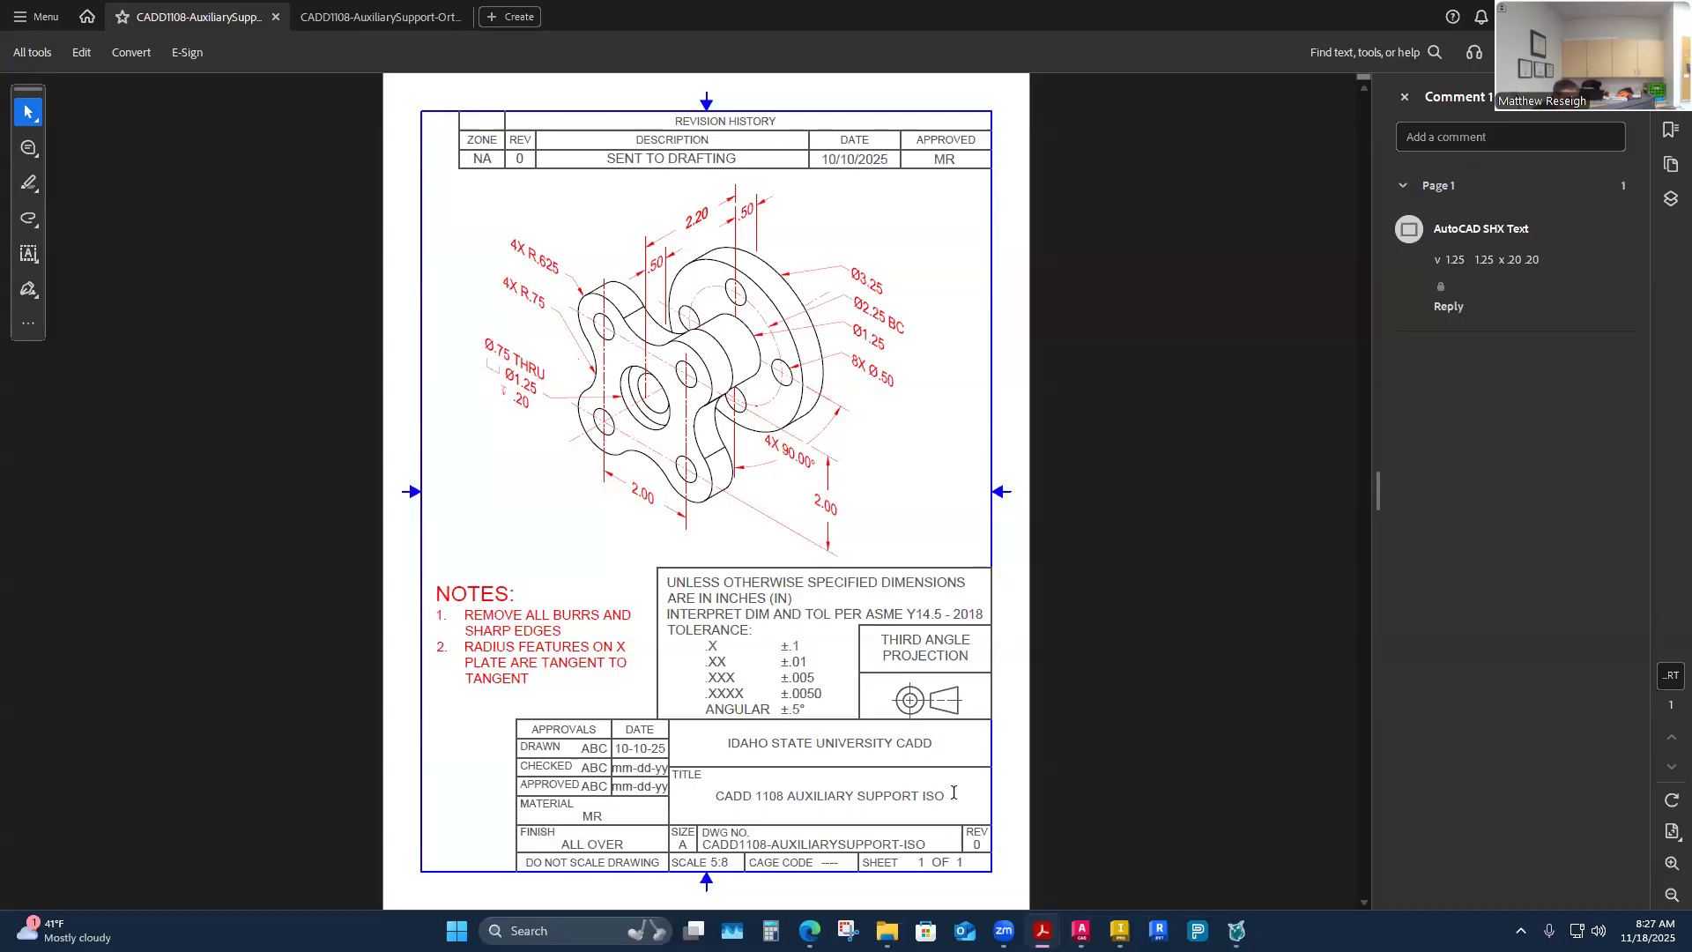
{"action": "mouse_move", "coordinate": [1081, 930]}
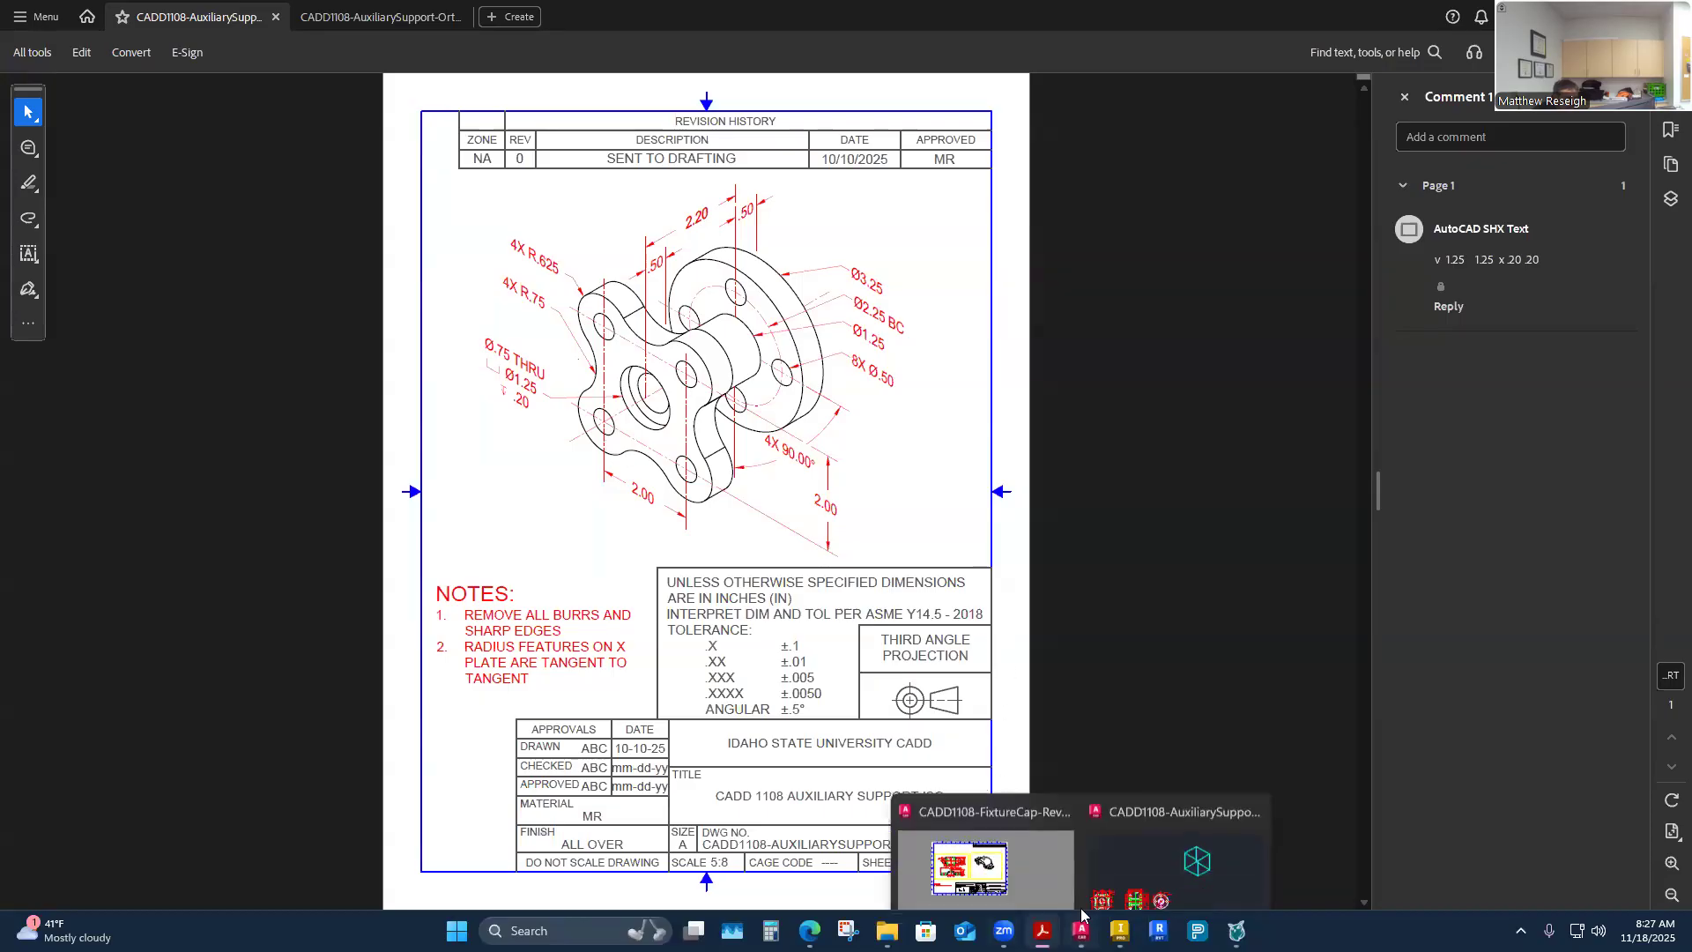
{"action": "left_click", "coordinate": [1176, 846]}
{"action": "scroll", "coordinate": [1294, 256], "scroll_direction": "up", "scroll_amount": 2}
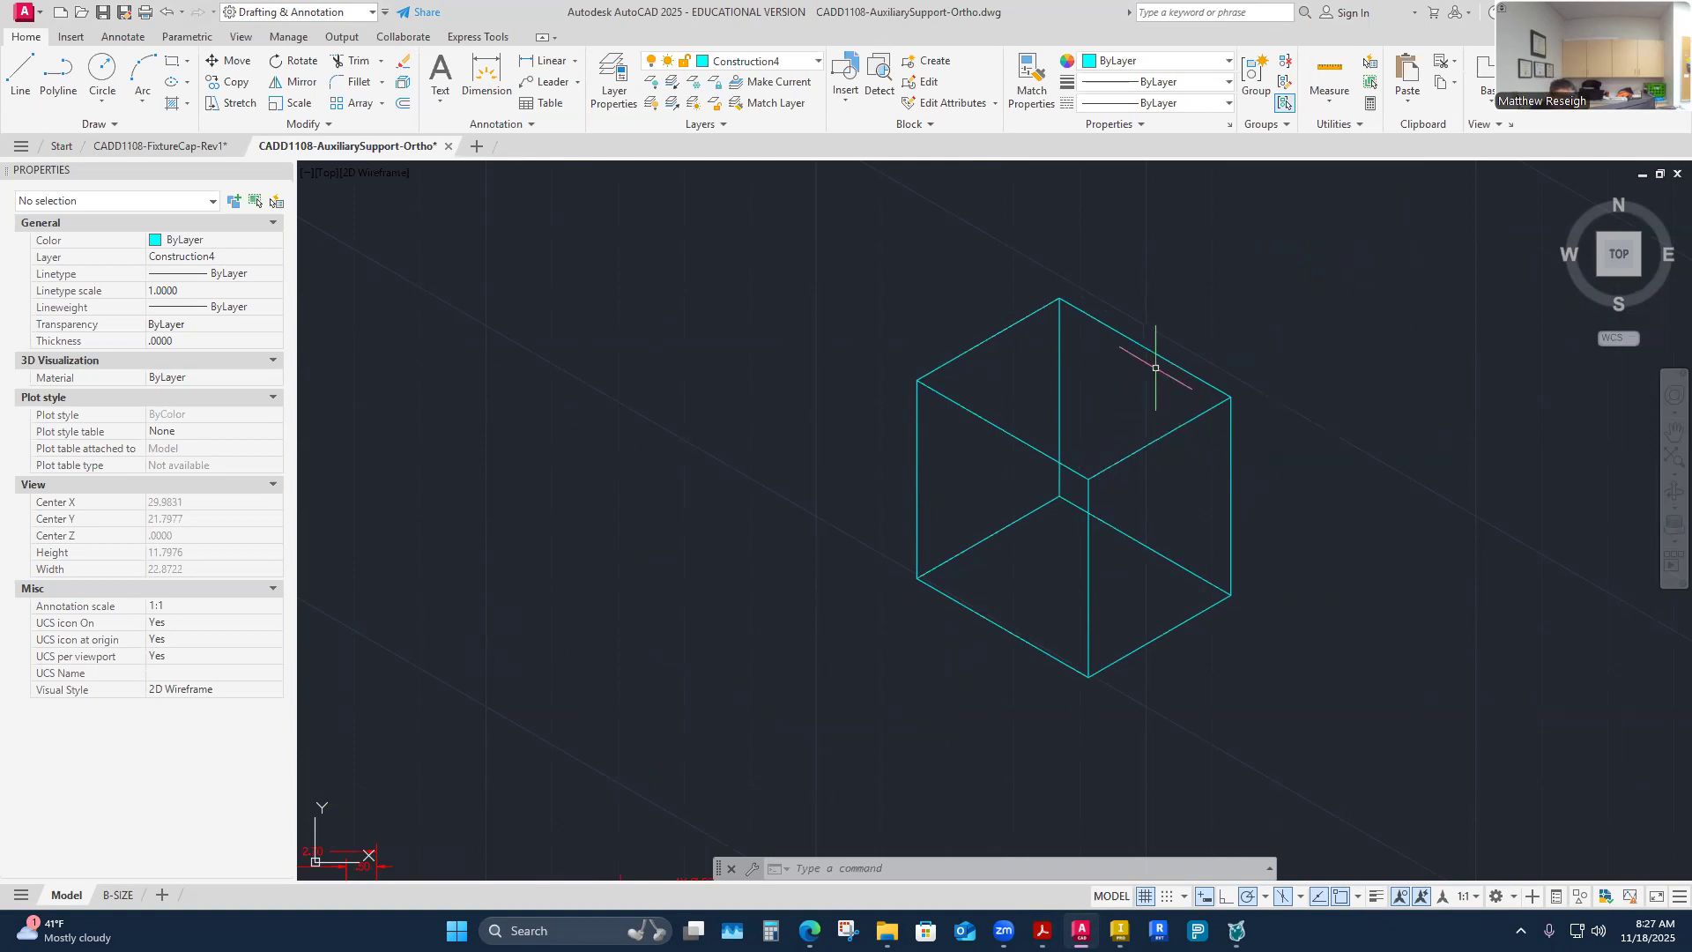
Step: Draw a vertical centre line on the box's rear right face between the midpoints of its upper and lower edges
{"action": "left_click", "coordinate": [20, 75]}
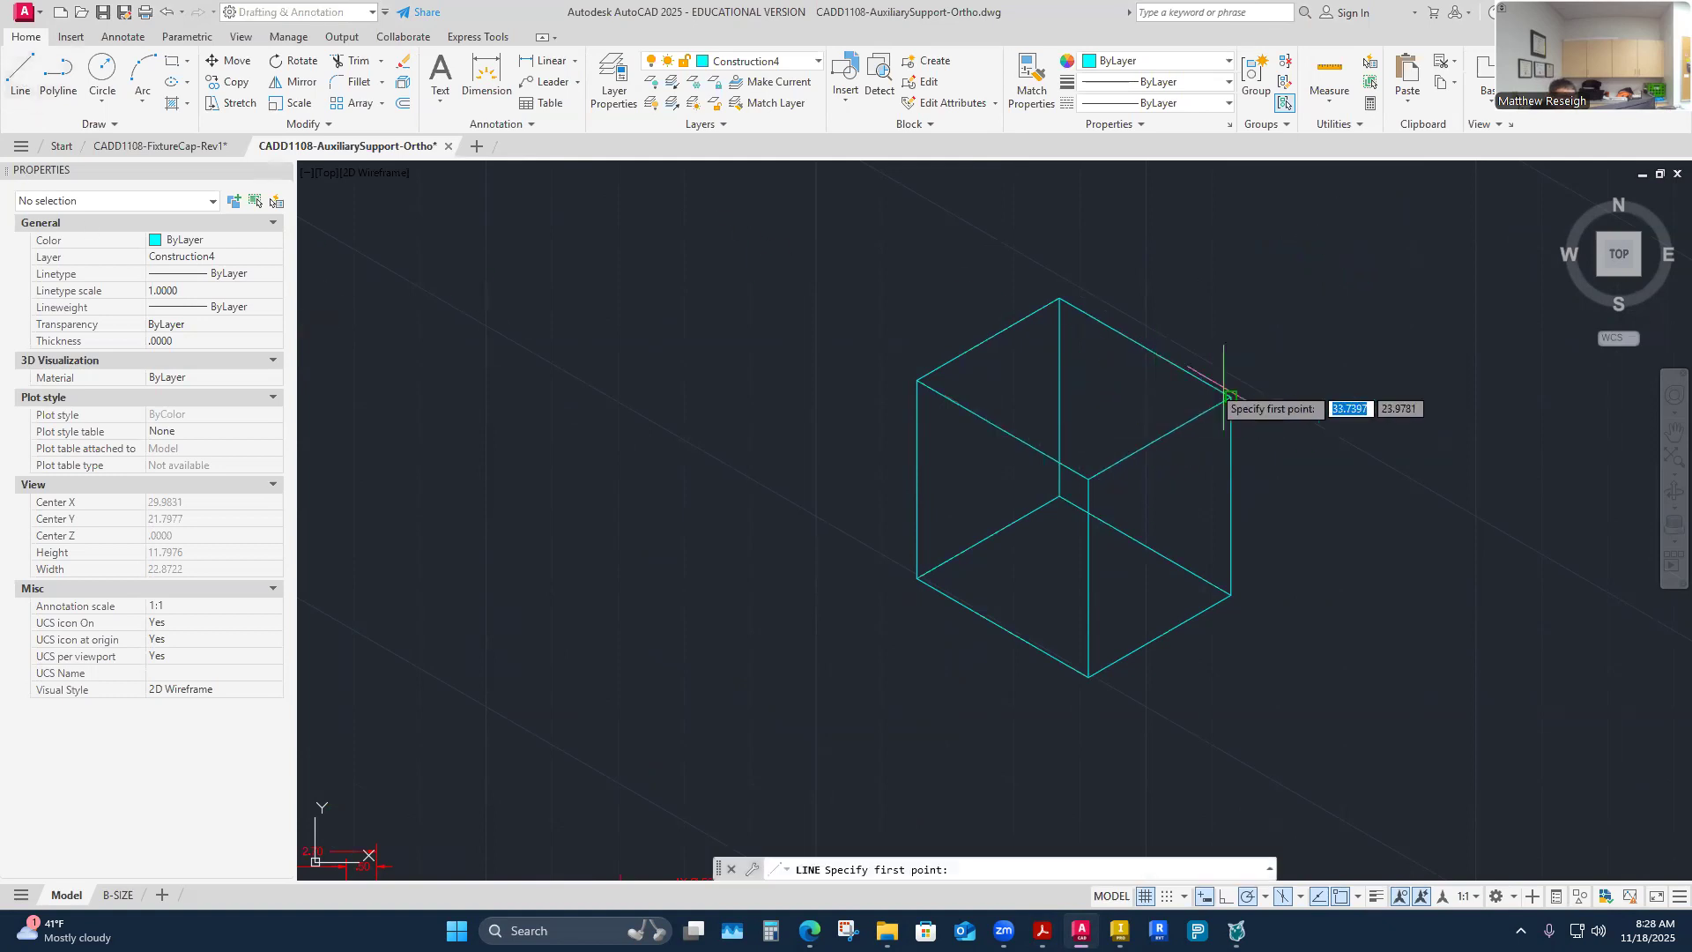
{"action": "left_click", "coordinate": [1146, 348]}
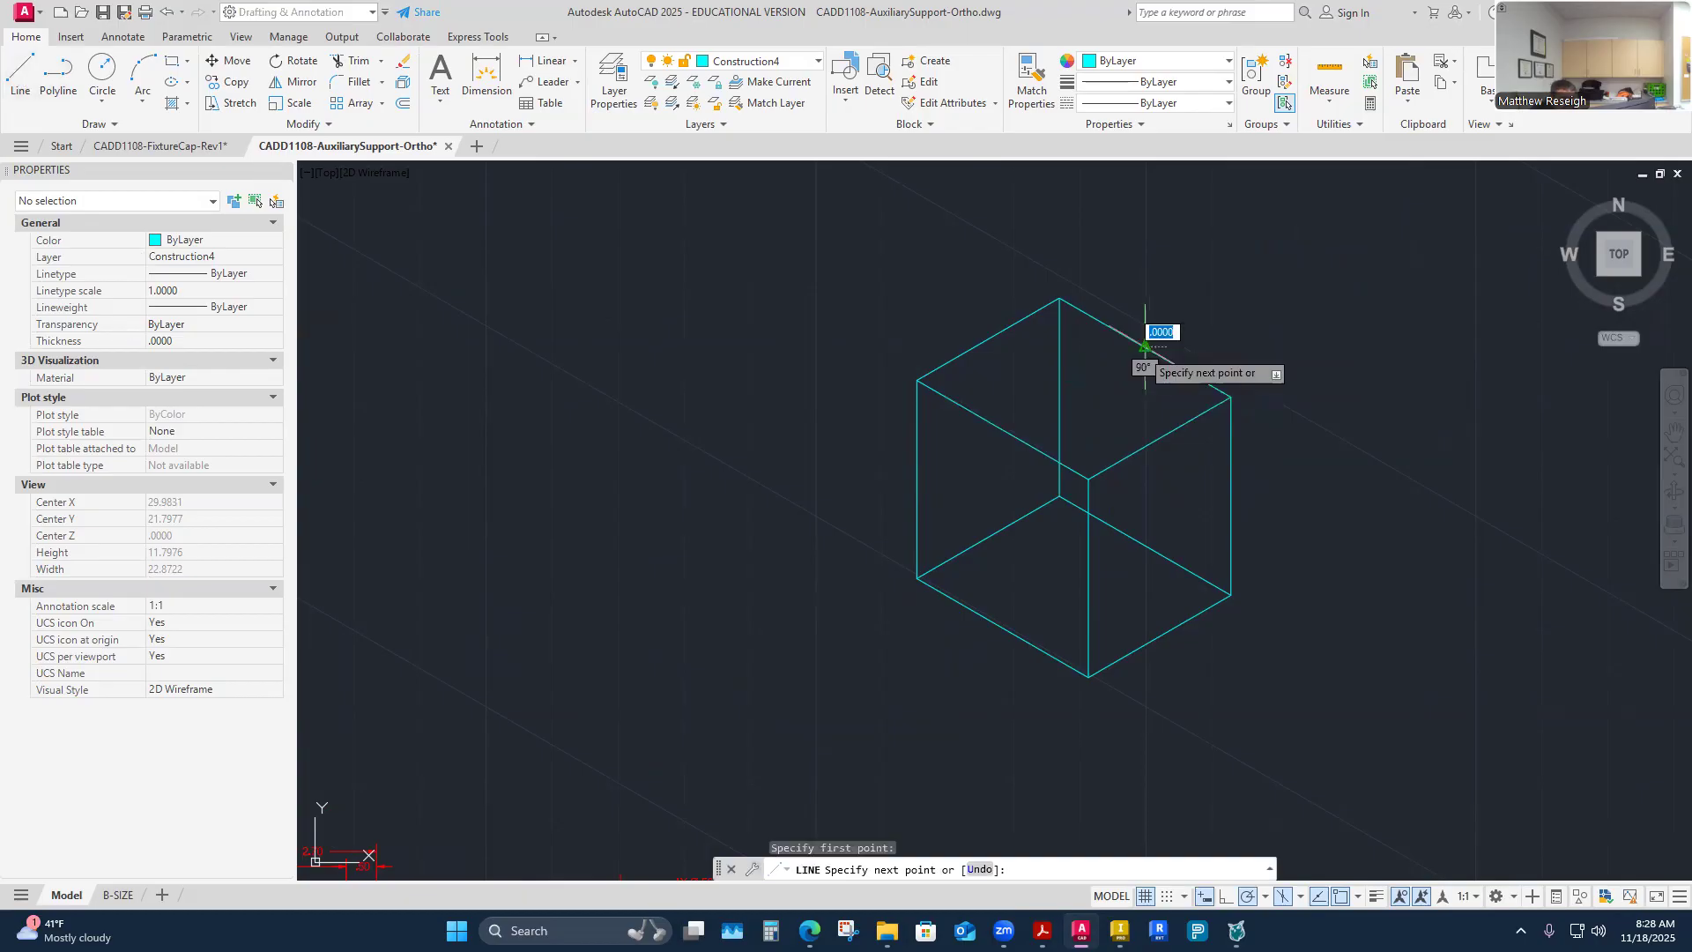
{"action": "scroll", "coordinate": [1142, 451], "scroll_direction": "up", "scroll_amount": 4}
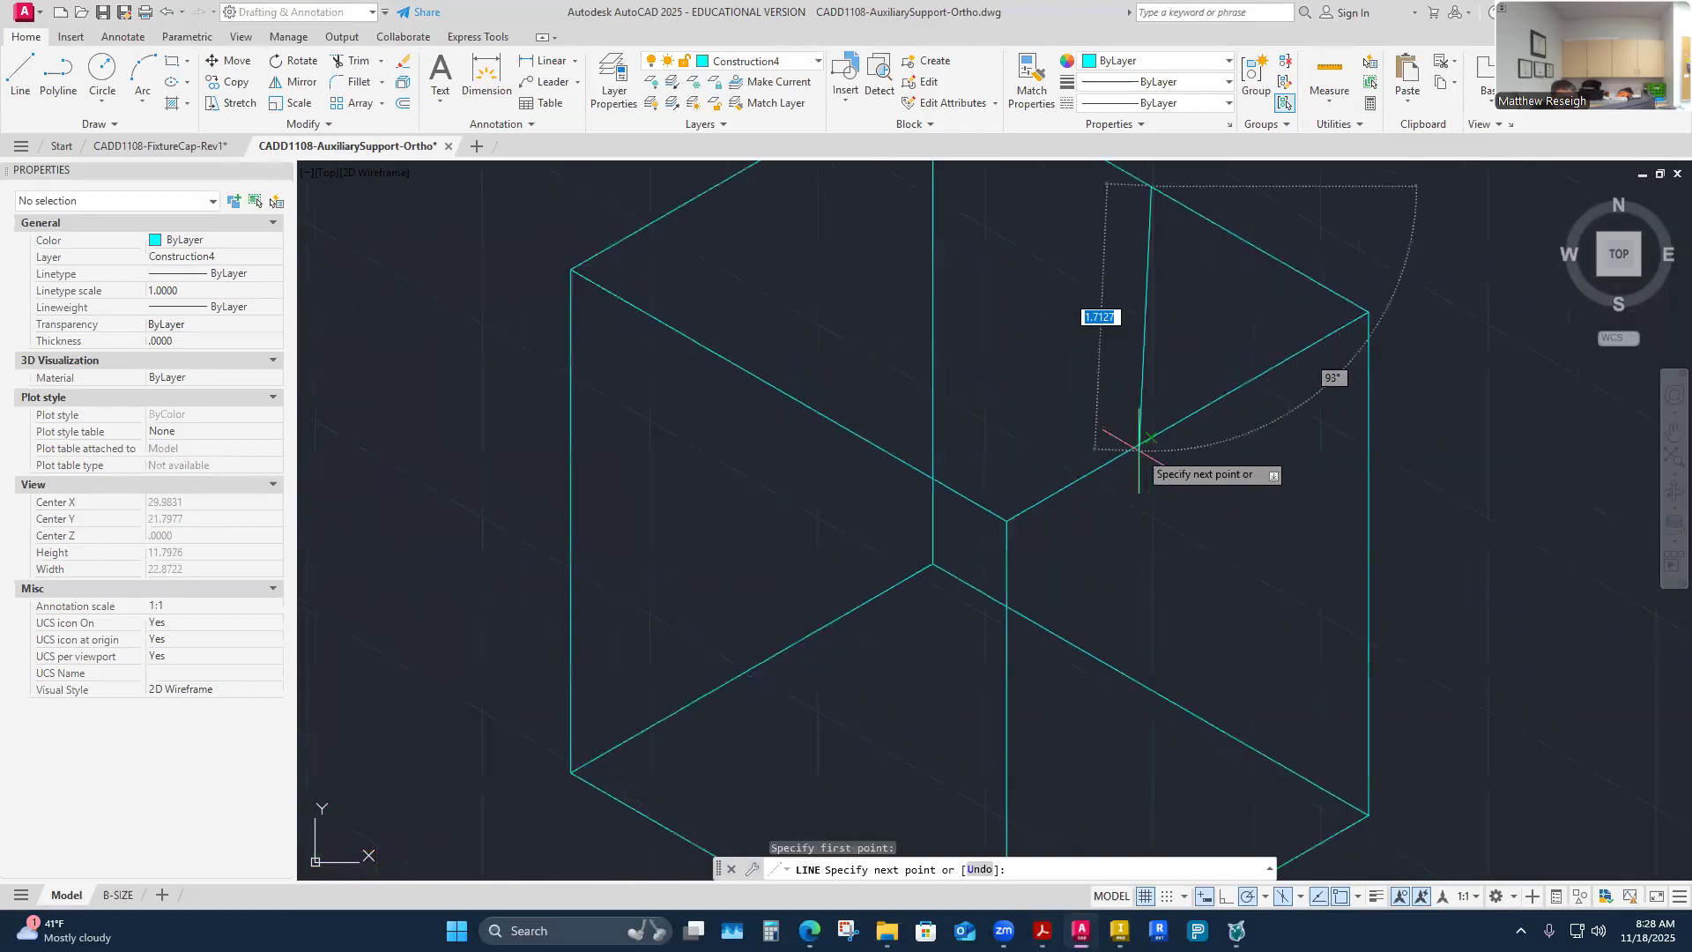
{"action": "left_click", "coordinate": [1151, 691]}
{"action": "right_click", "coordinate": [1150, 690]}
{"action": "left_click", "coordinate": [1173, 699]}
Step: Draw a 150° centre line across the rear right face between the midpoints of its two vertical edges
{"action": "right_click", "coordinate": [1214, 302]}
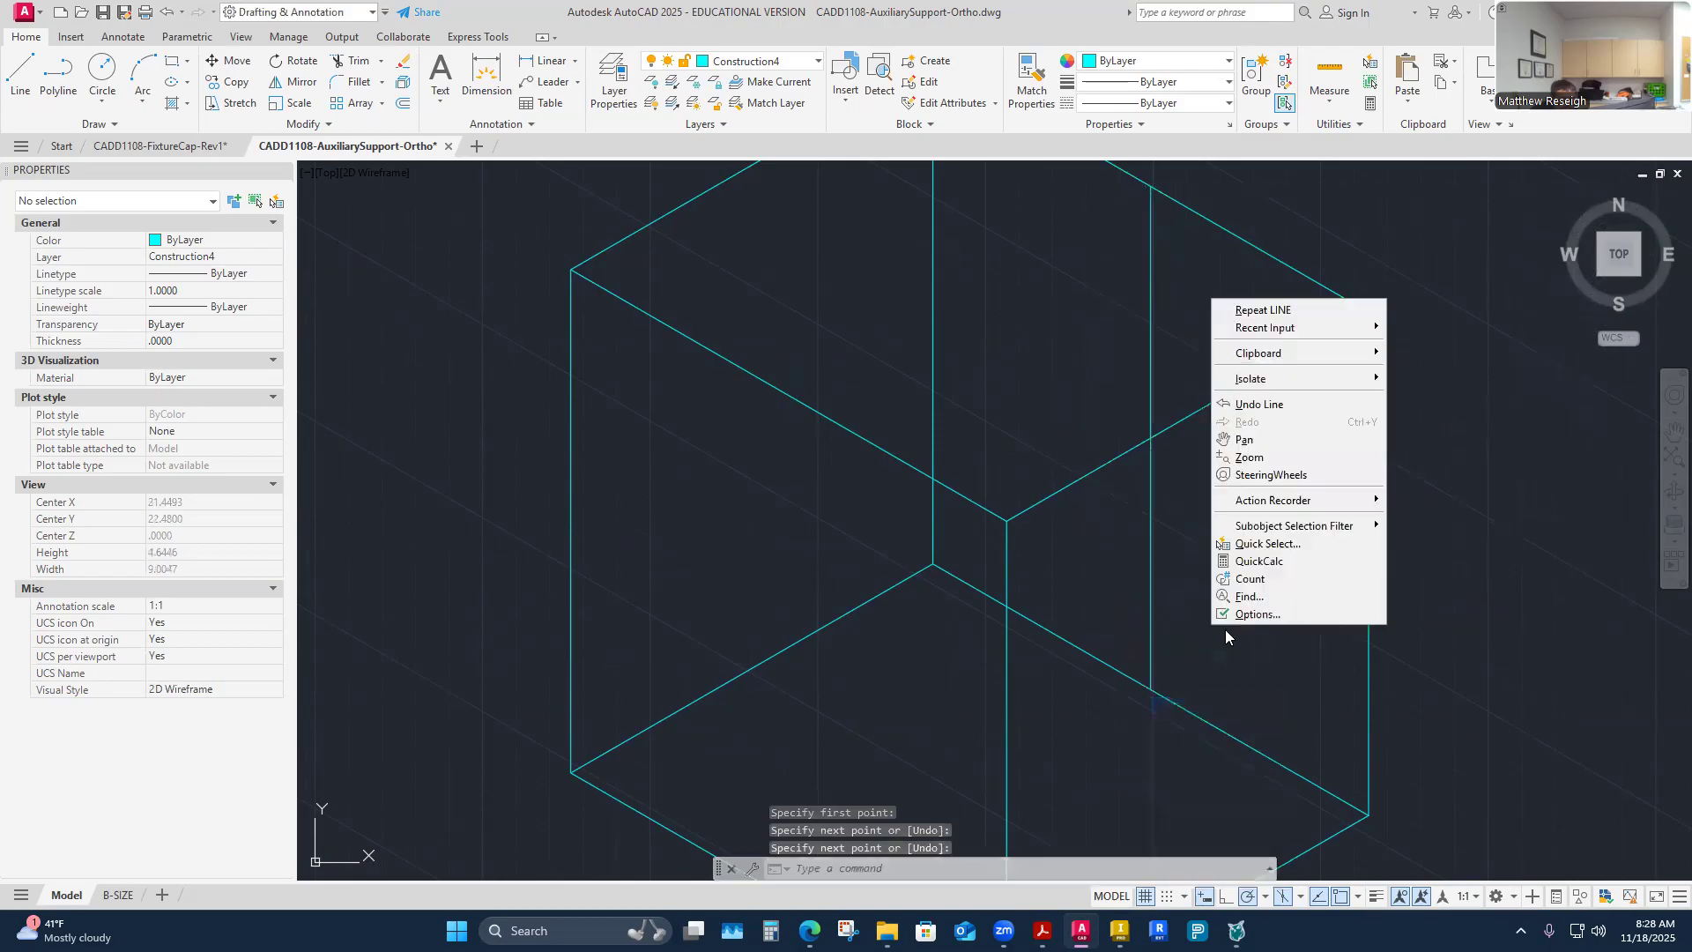
{"action": "left_click", "coordinate": [1256, 311]}
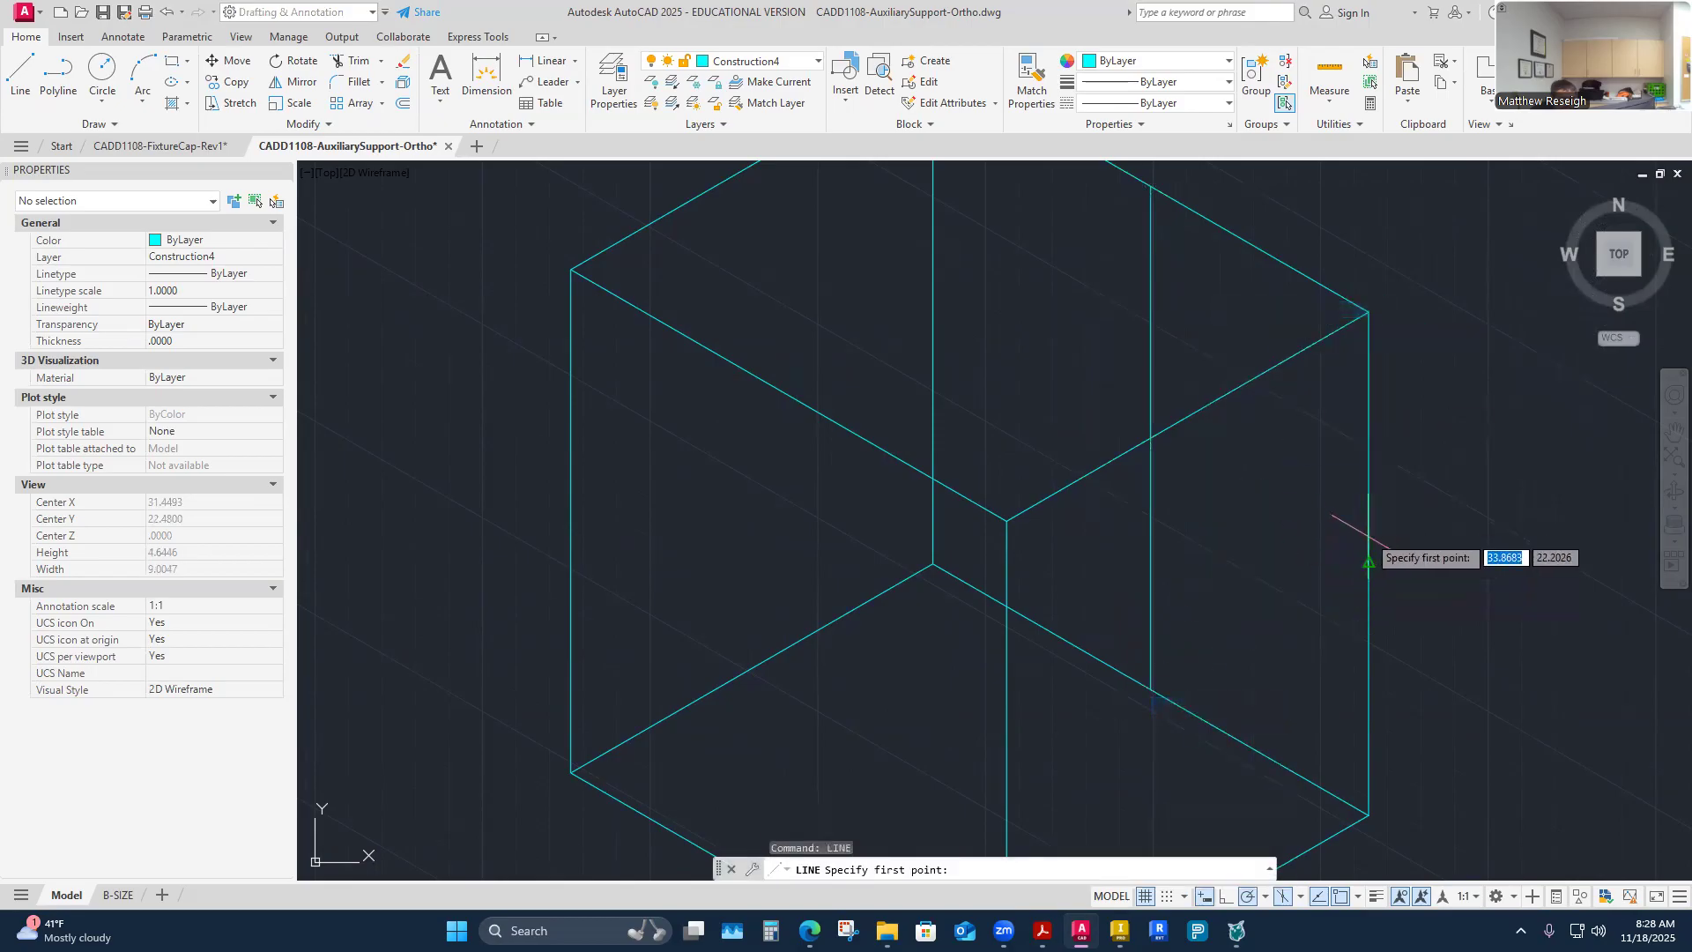
{"action": "scroll", "coordinate": [1369, 562], "scroll_direction": "down", "scroll_amount": 2}
{"action": "left_click", "coordinate": [1369, 562]}
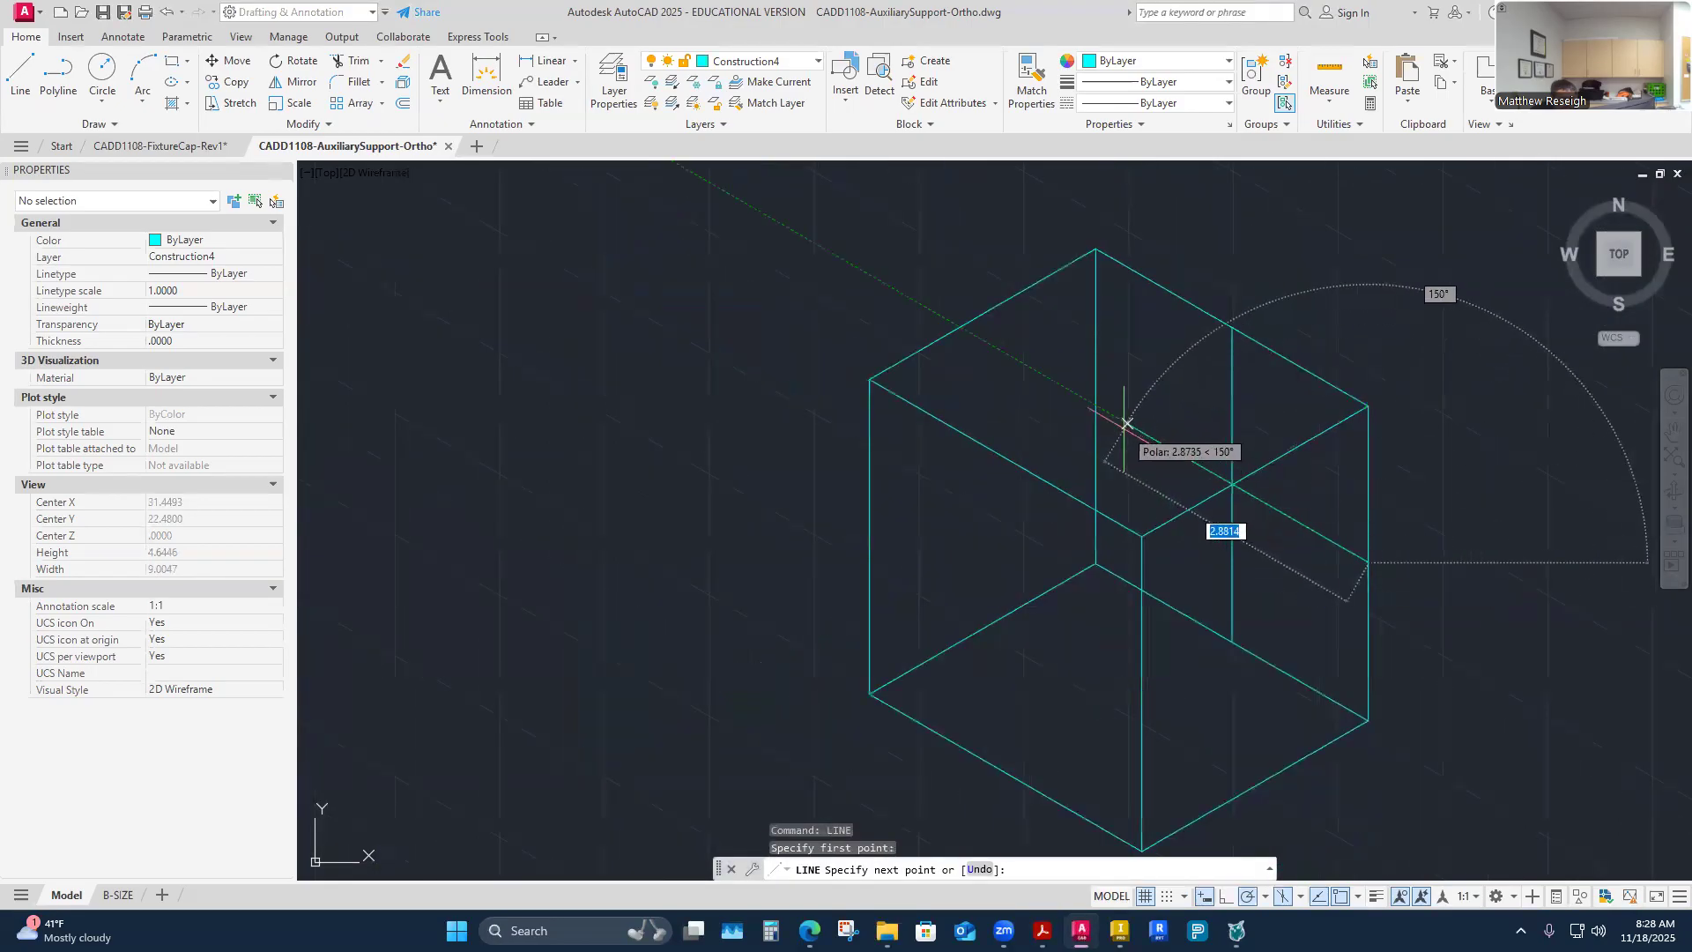
{"action": "left_click", "coordinate": [1097, 407]}
{"action": "right_click", "coordinate": [1093, 409]}
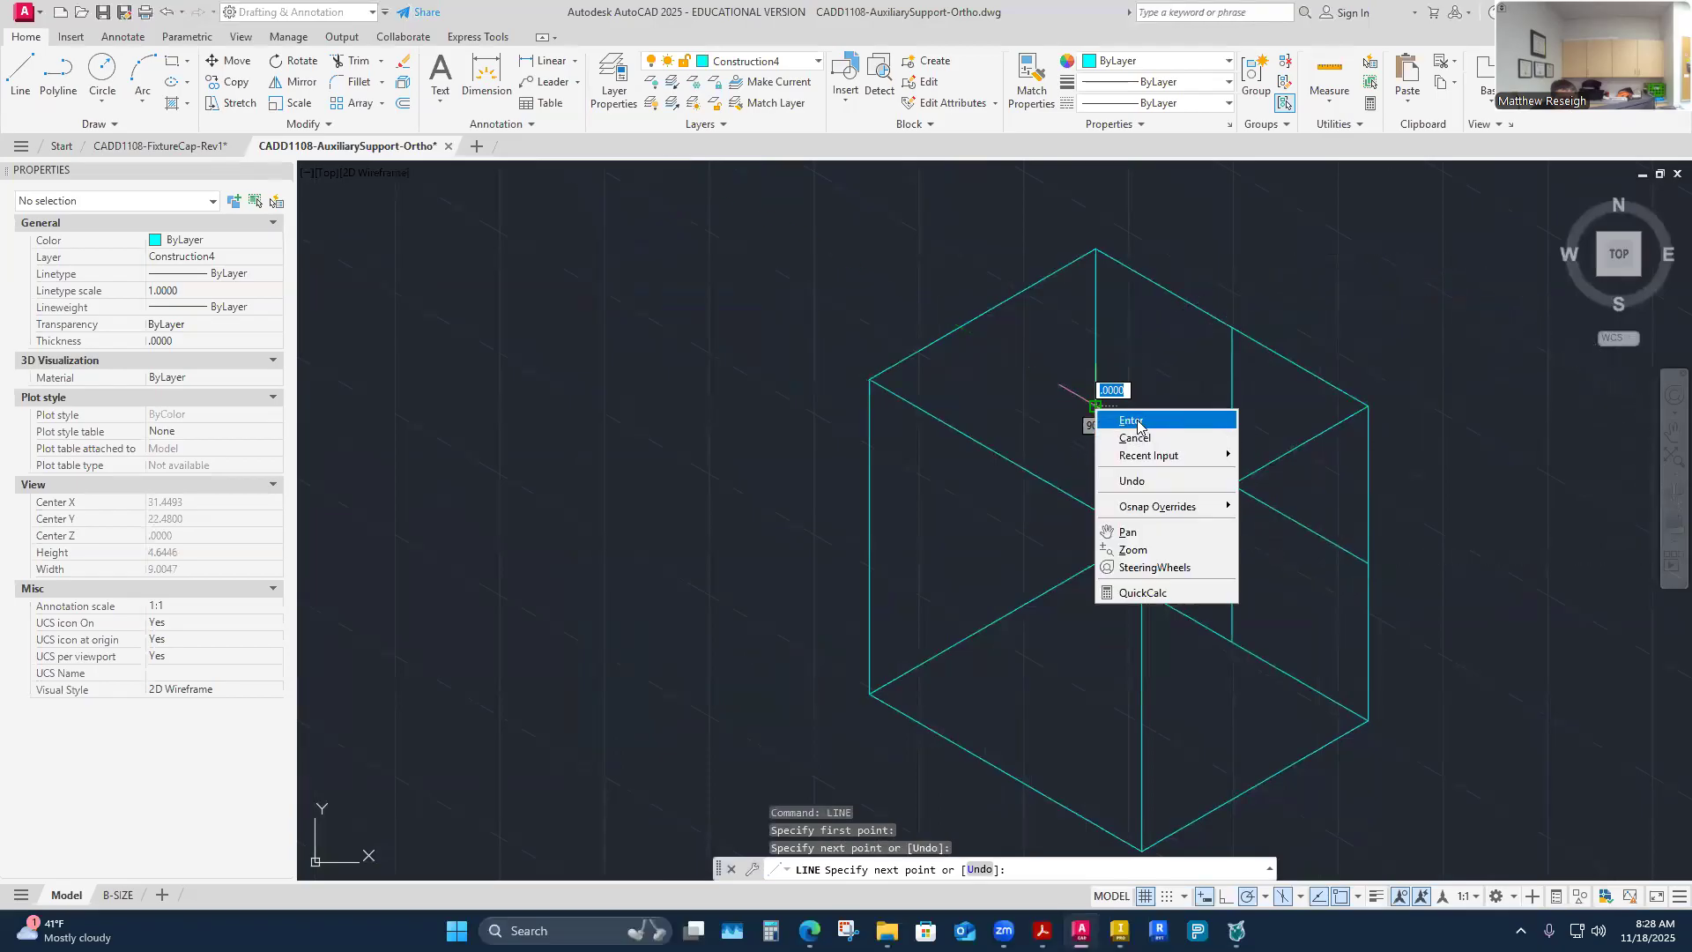
{"action": "left_click", "coordinate": [1115, 420]}
Step: Inspect up close where the rear face's two centre lines cross the box's top front-right edge
{"action": "scroll", "coordinate": [1225, 501], "scroll_direction": "up", "scroll_amount": 10}
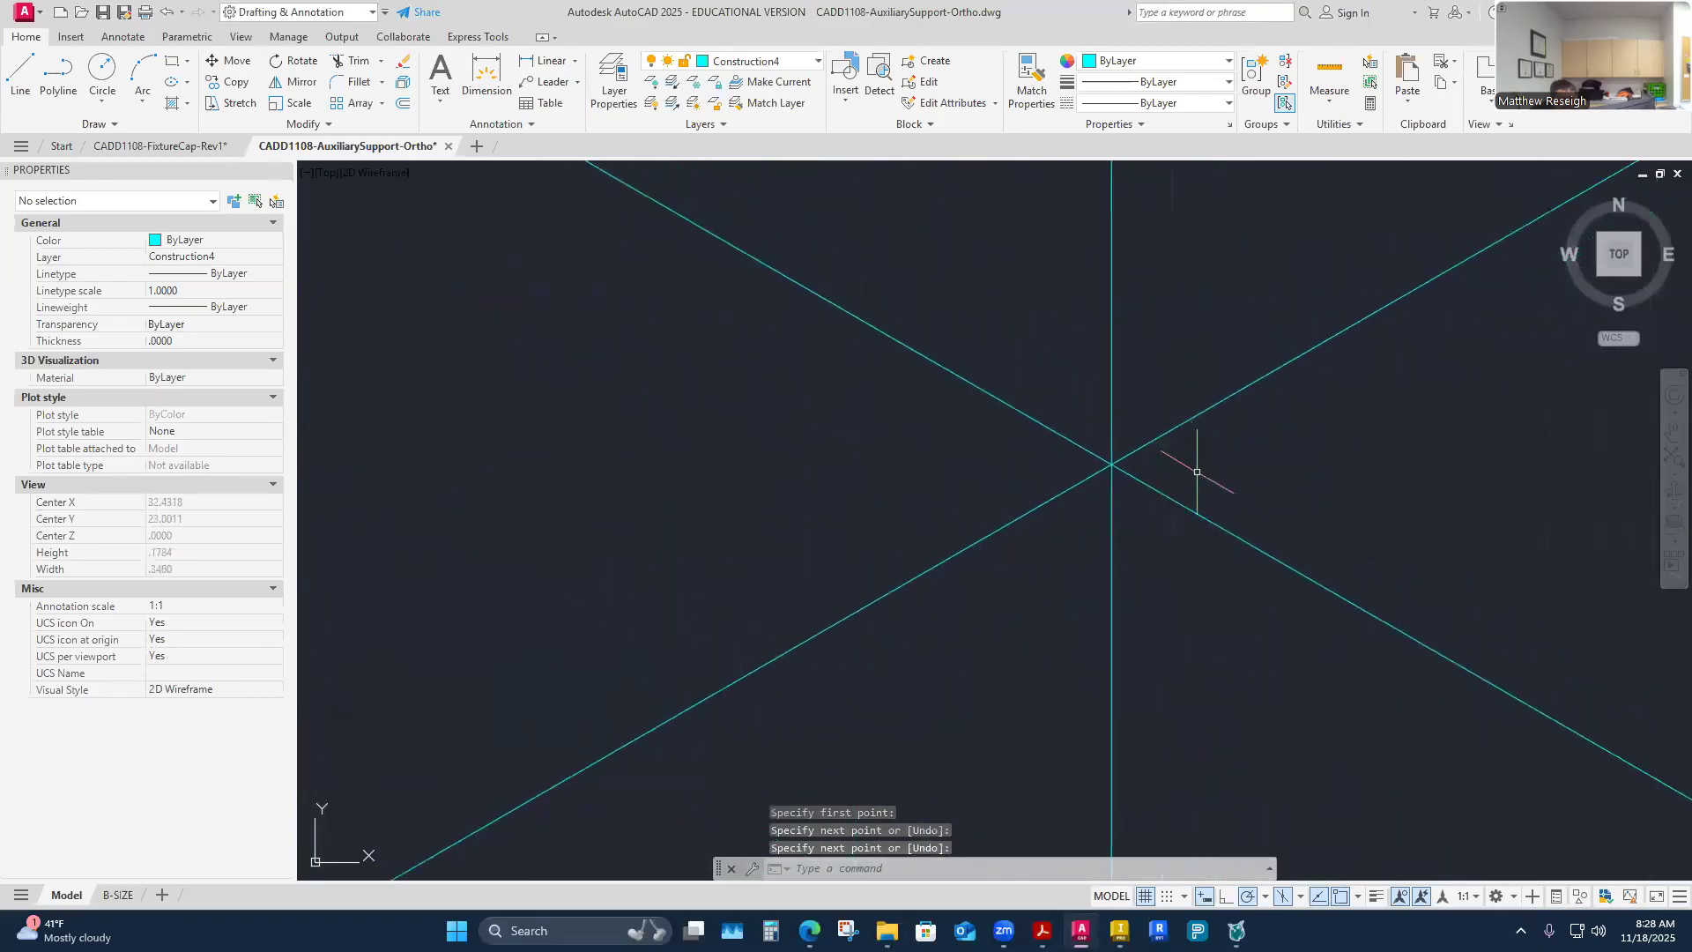
{"action": "scroll", "coordinate": [1103, 461], "scroll_direction": "up", "scroll_amount": 2}
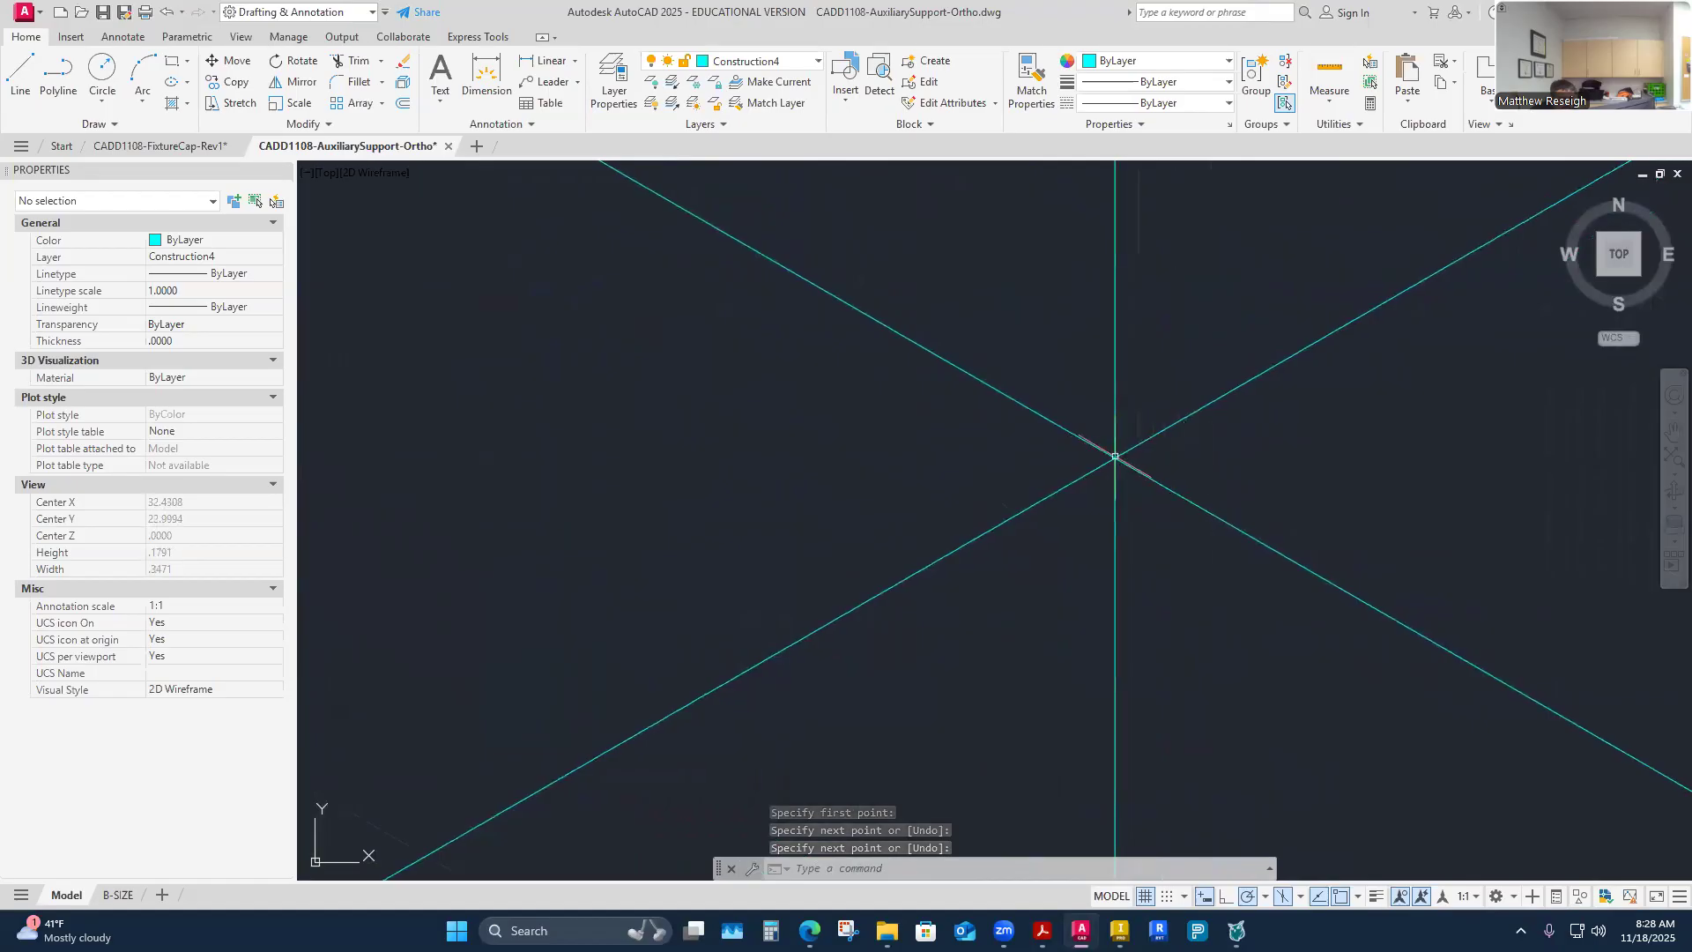
{"action": "scroll", "coordinate": [1128, 461], "scroll_direction": "down", "scroll_amount": 9}
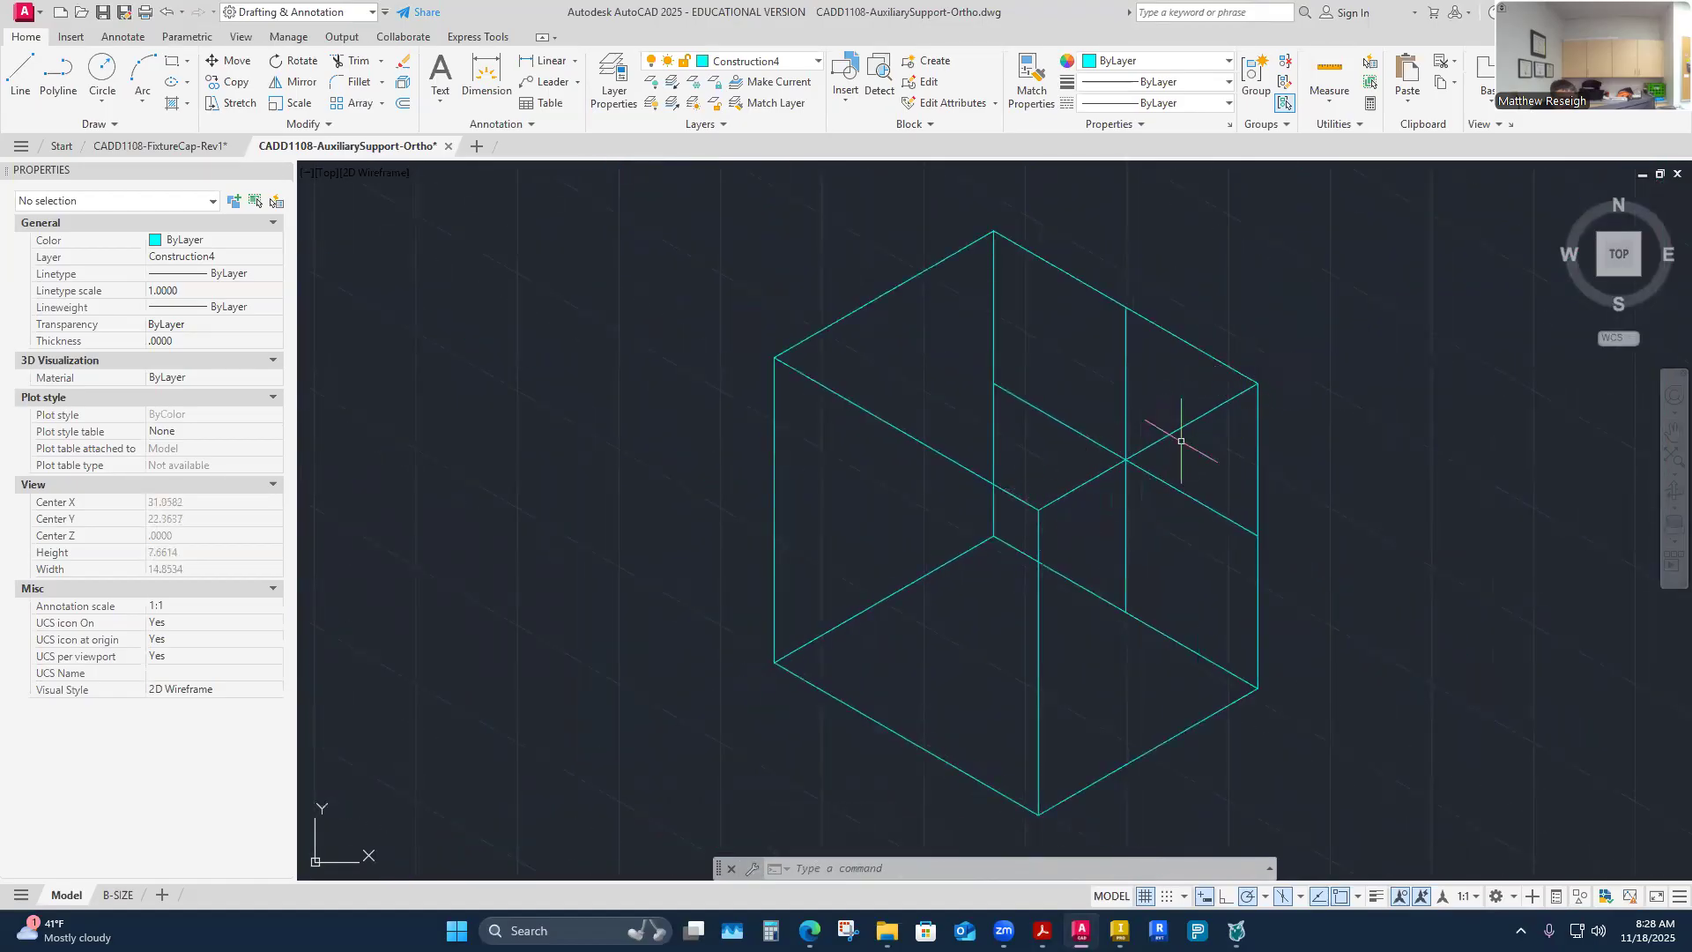
{"action": "scroll", "coordinate": [1164, 469], "scroll_direction": "up", "scroll_amount": 4}
{"action": "scroll", "coordinate": [1165, 468], "scroll_direction": "up", "scroll_amount": 18}
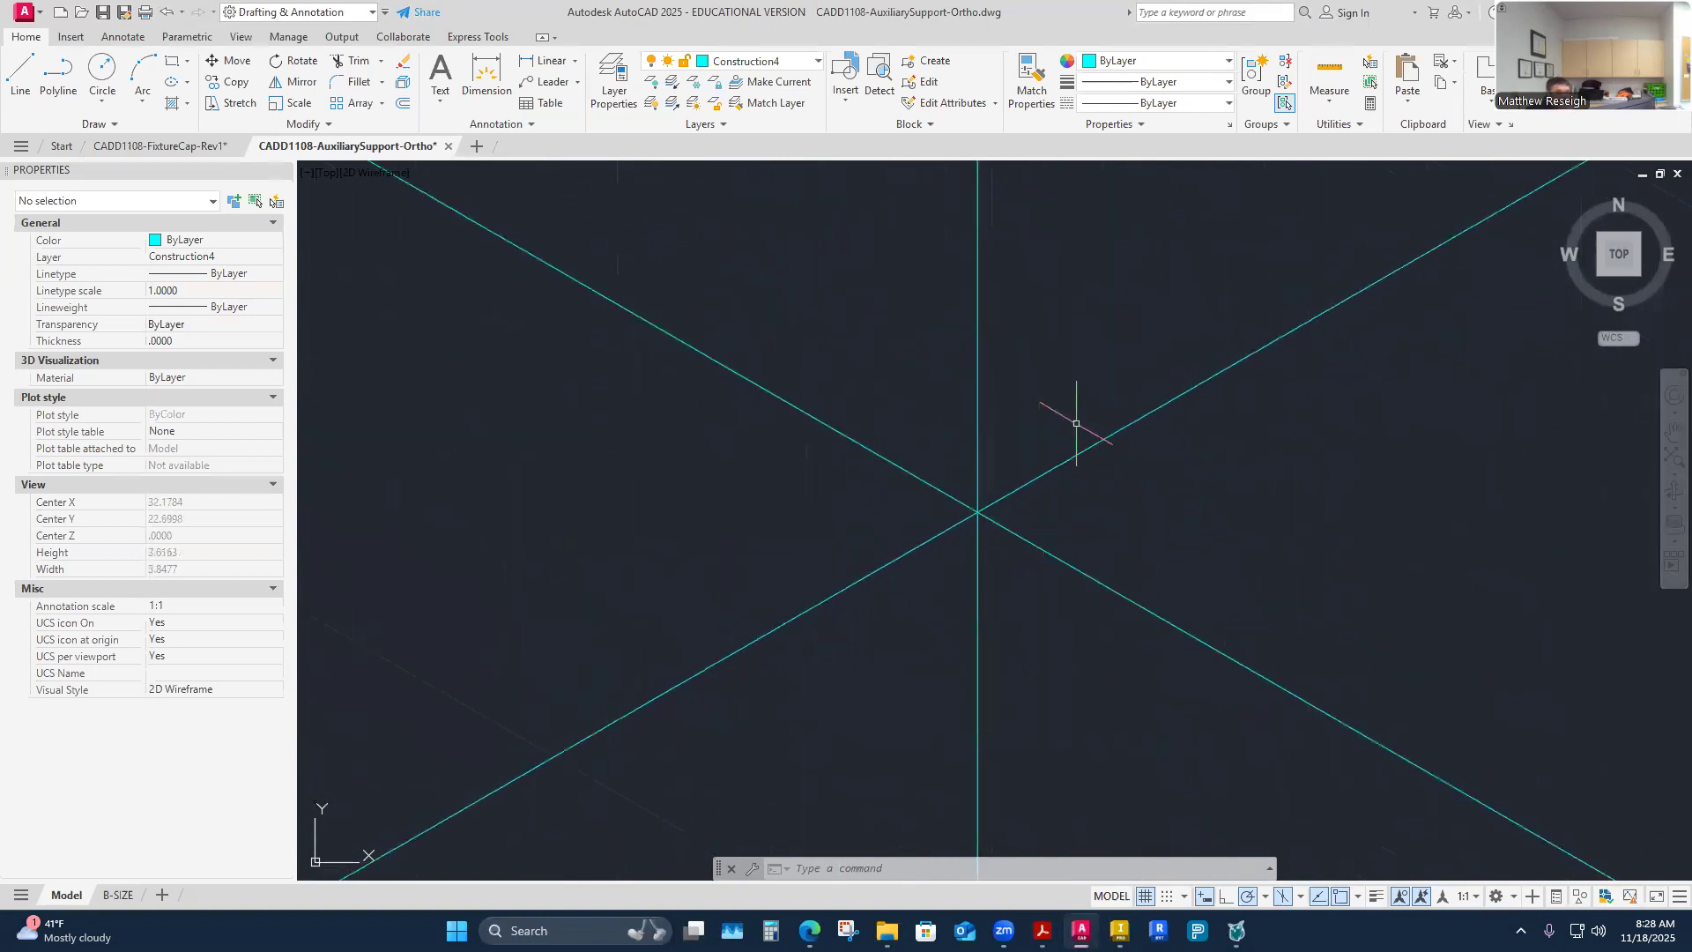
{"action": "scroll", "coordinate": [926, 627], "scroll_direction": "up", "scroll_amount": 2}
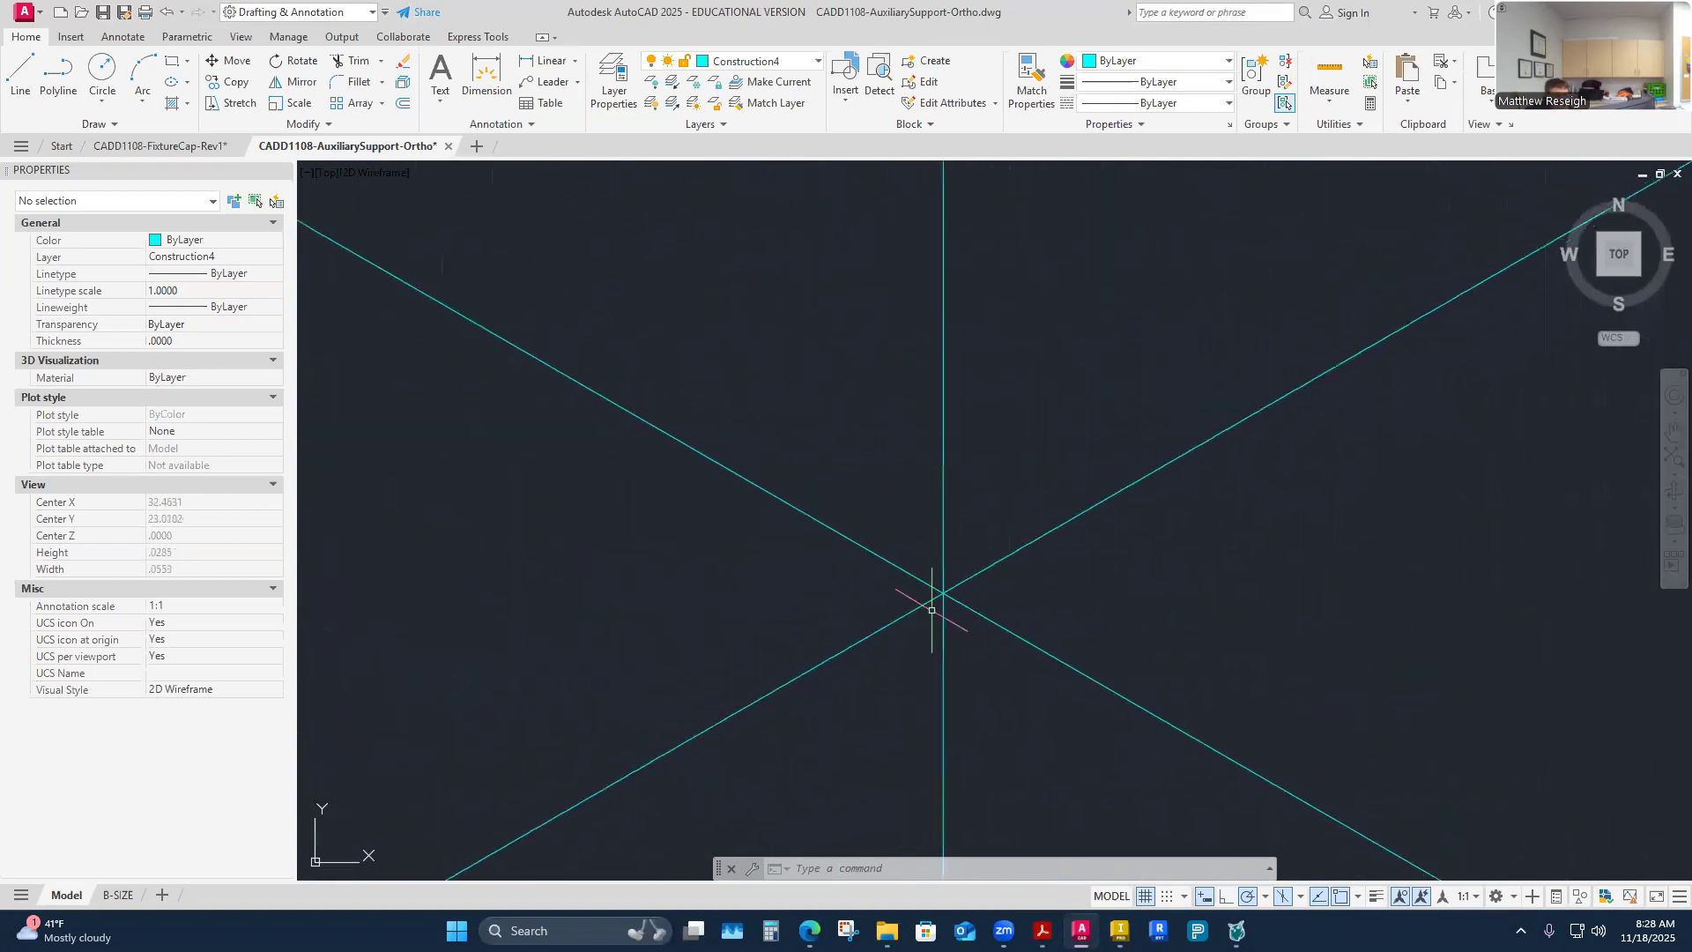
{"action": "scroll", "coordinate": [933, 602], "scroll_direction": "down", "scroll_amount": 20}
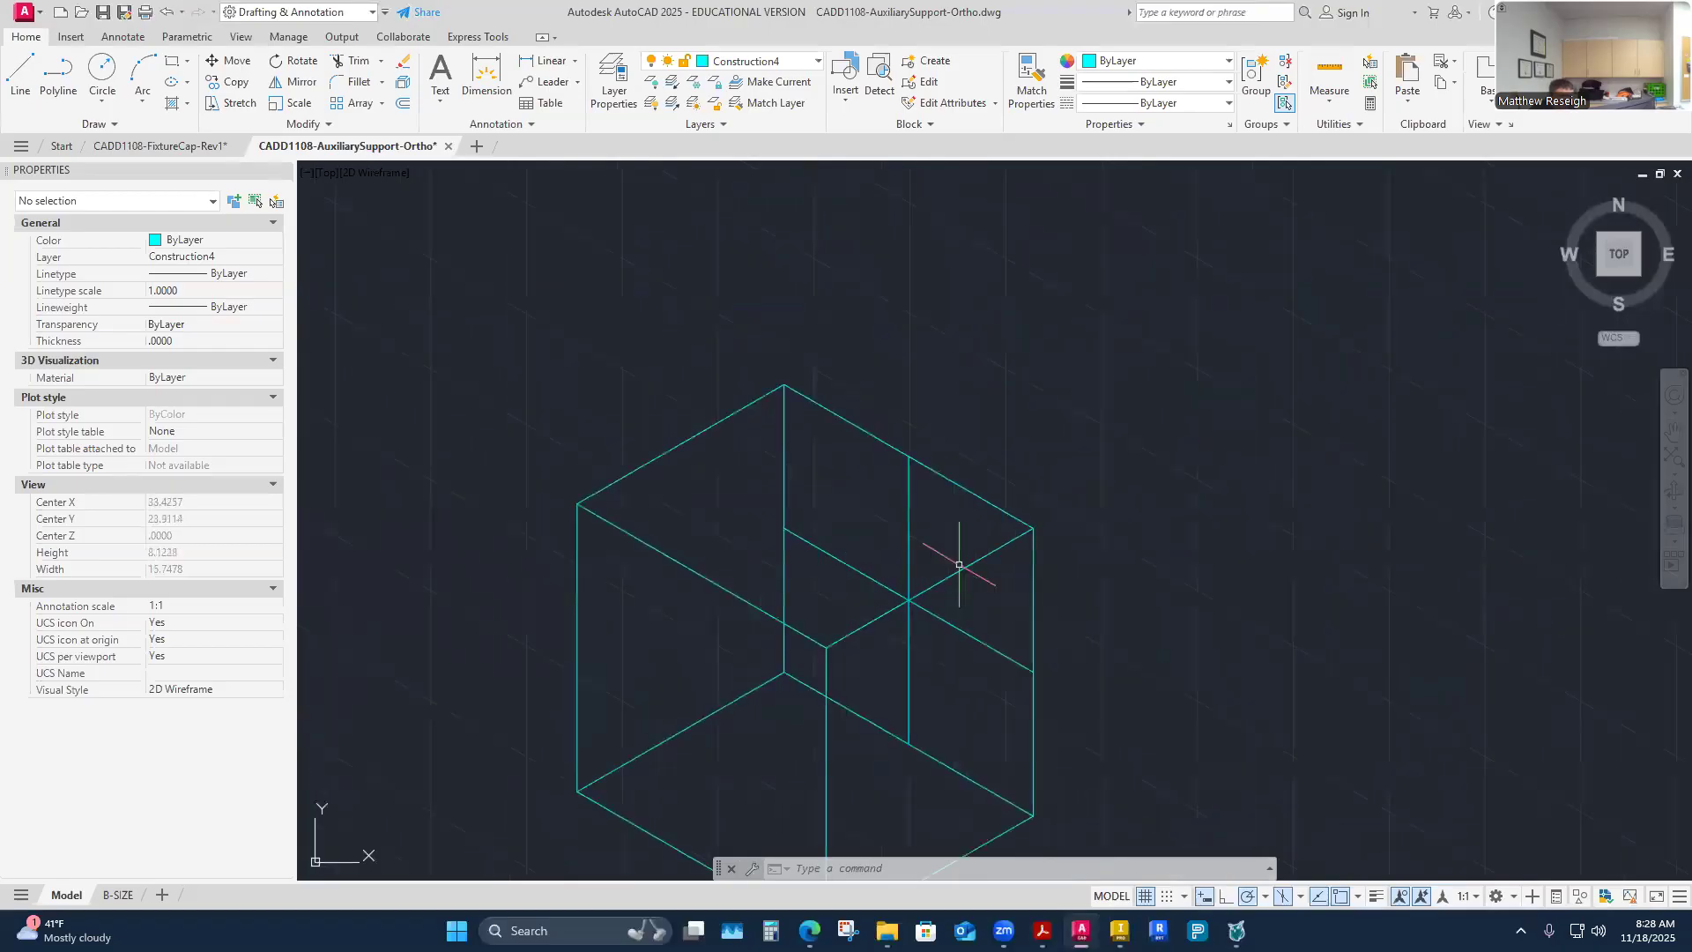
{"action": "scroll", "coordinate": [885, 618], "scroll_direction": "up", "scroll_amount": 6}
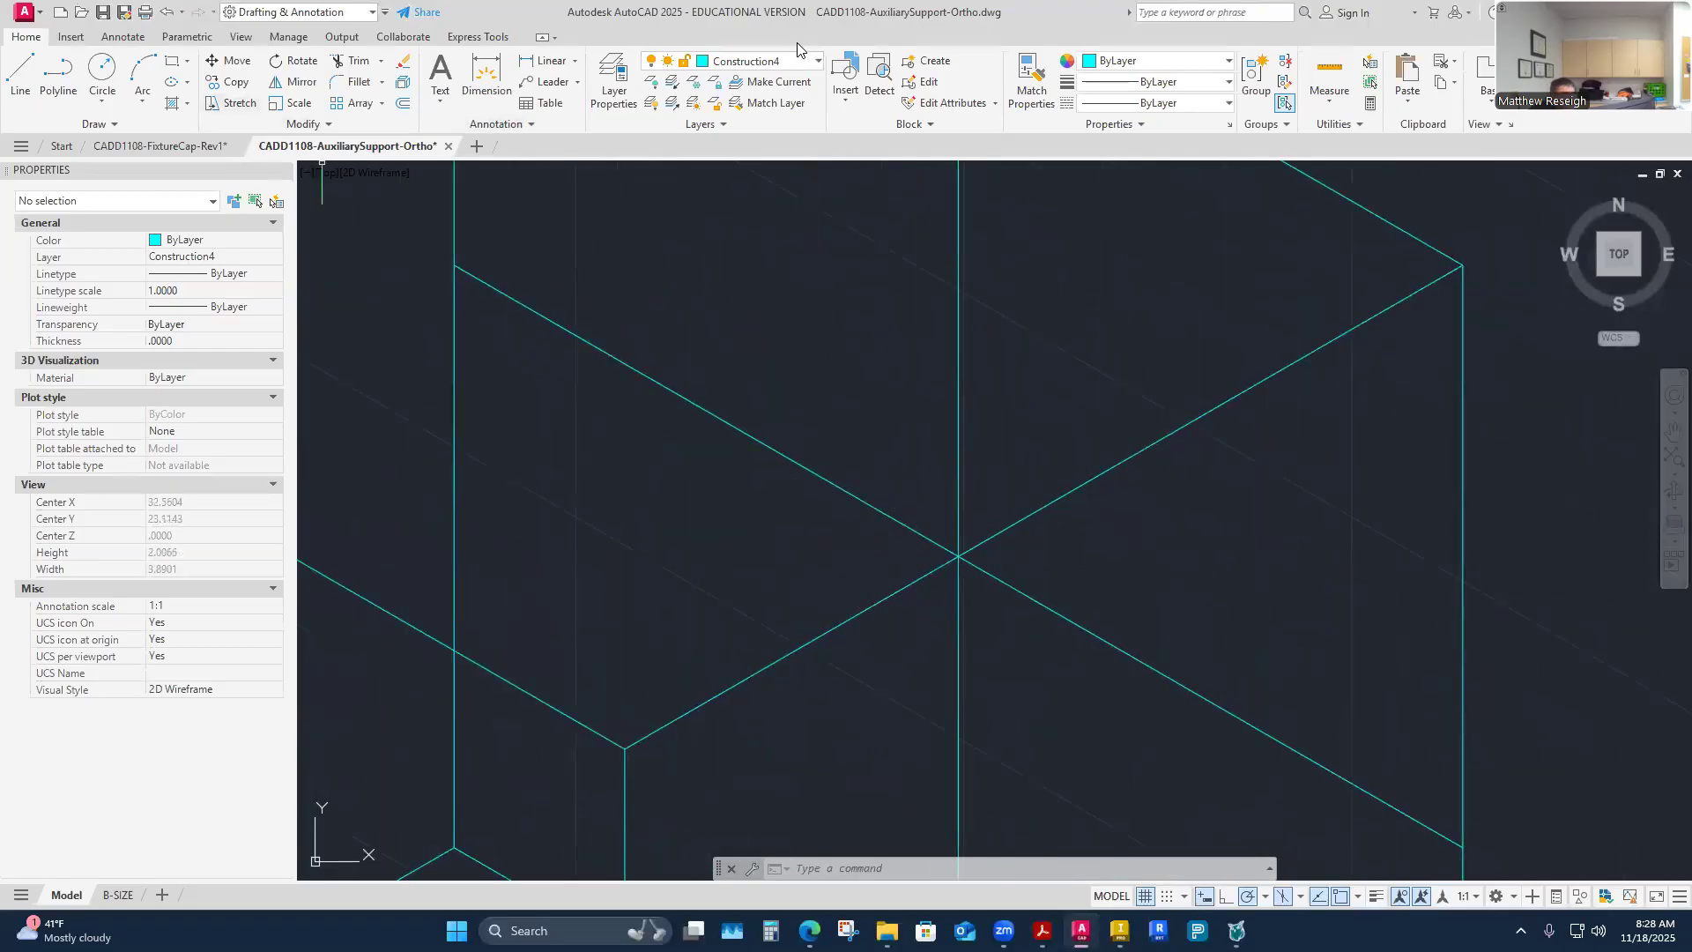
{"action": "left_click", "coordinate": [820, 64]}
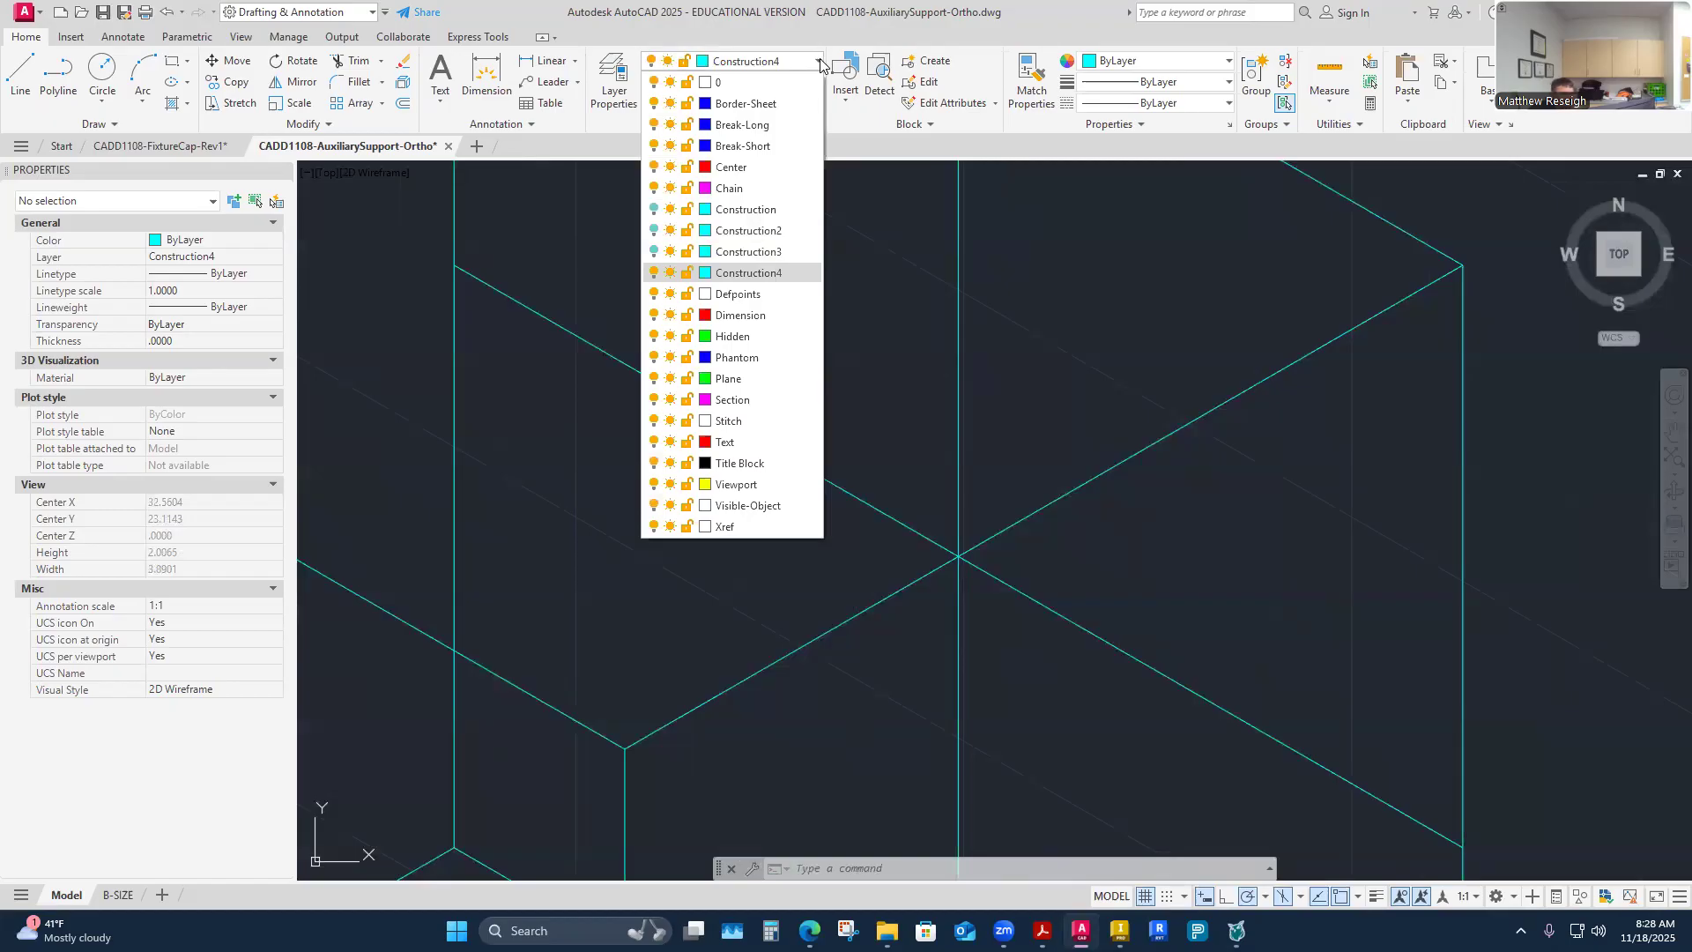
{"action": "left_click", "coordinate": [842, 353]}
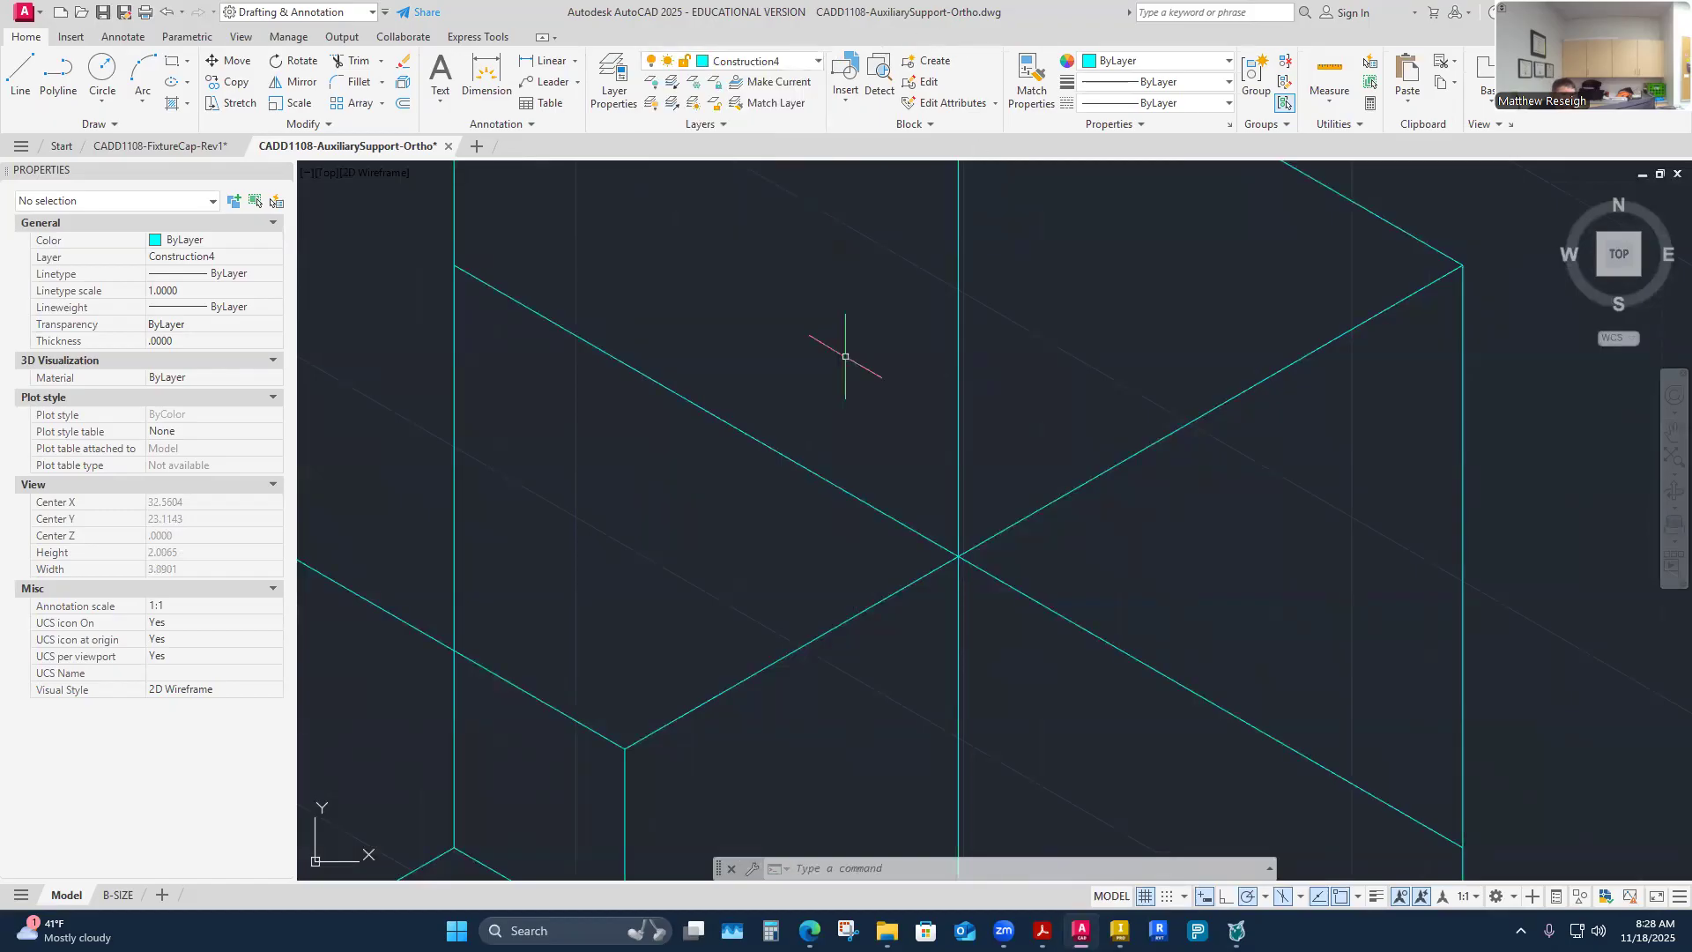
{"action": "left_click", "coordinate": [22, 75]}
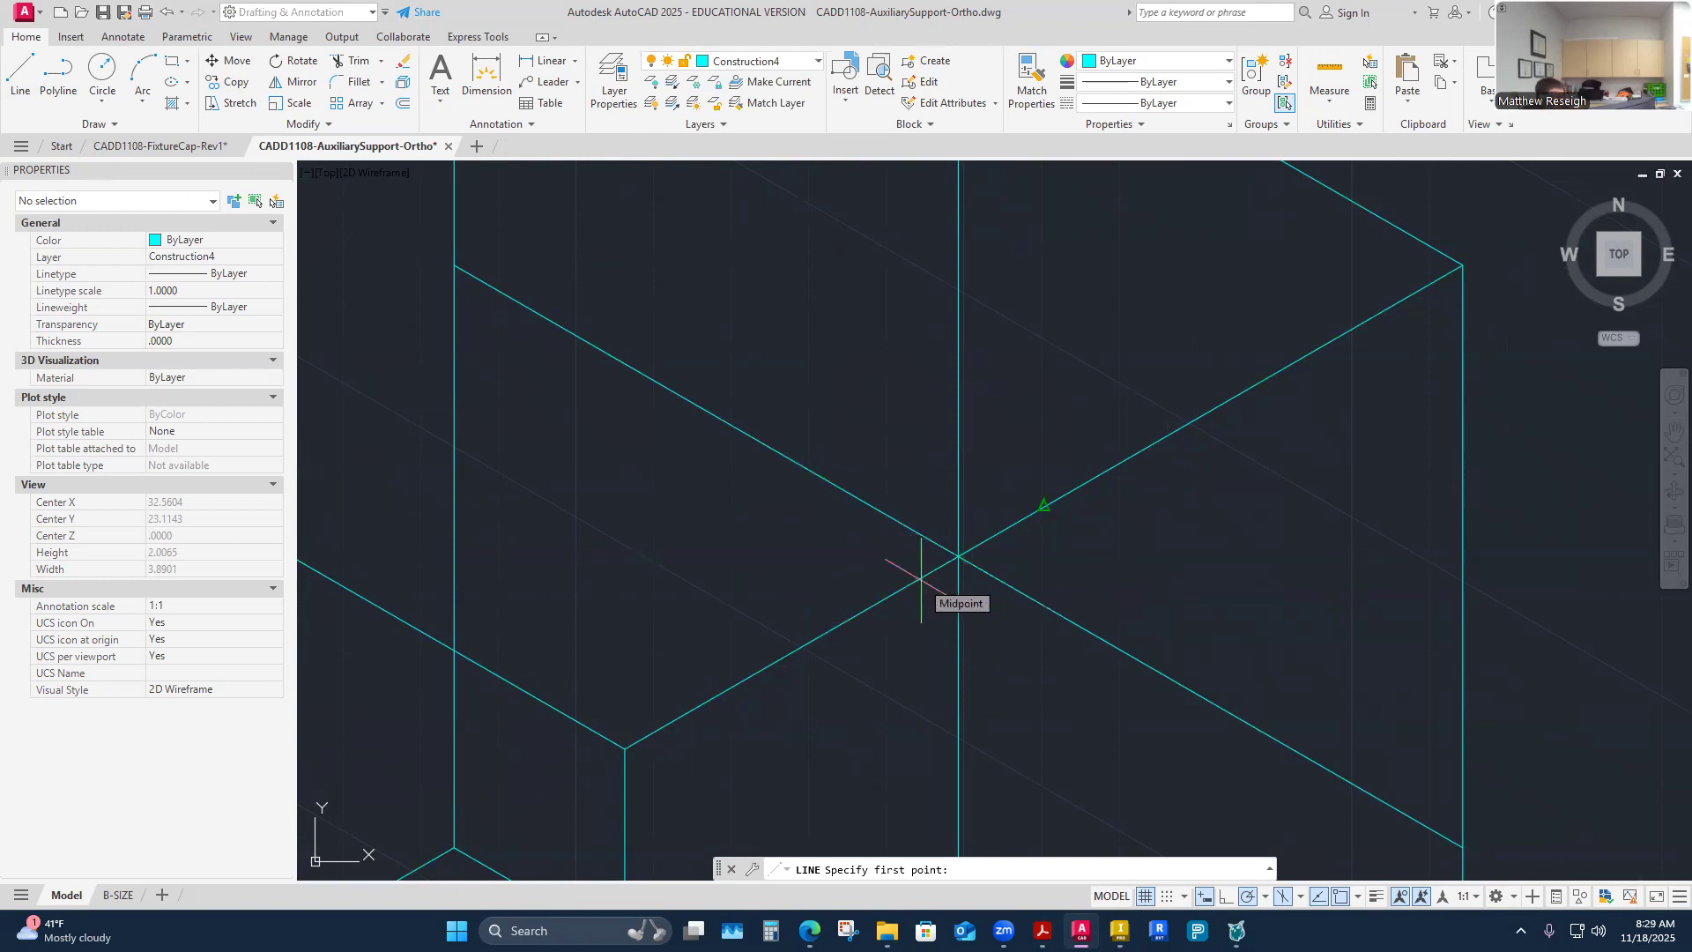
{"action": "key", "text": "Escape"}
Step: Check the isometric PDF in Acrobat, and back in AutoCAD draw a .5 construction line at 210° from the rear face's centre-line crossing
{"action": "key", "text": "alt+Tab"}
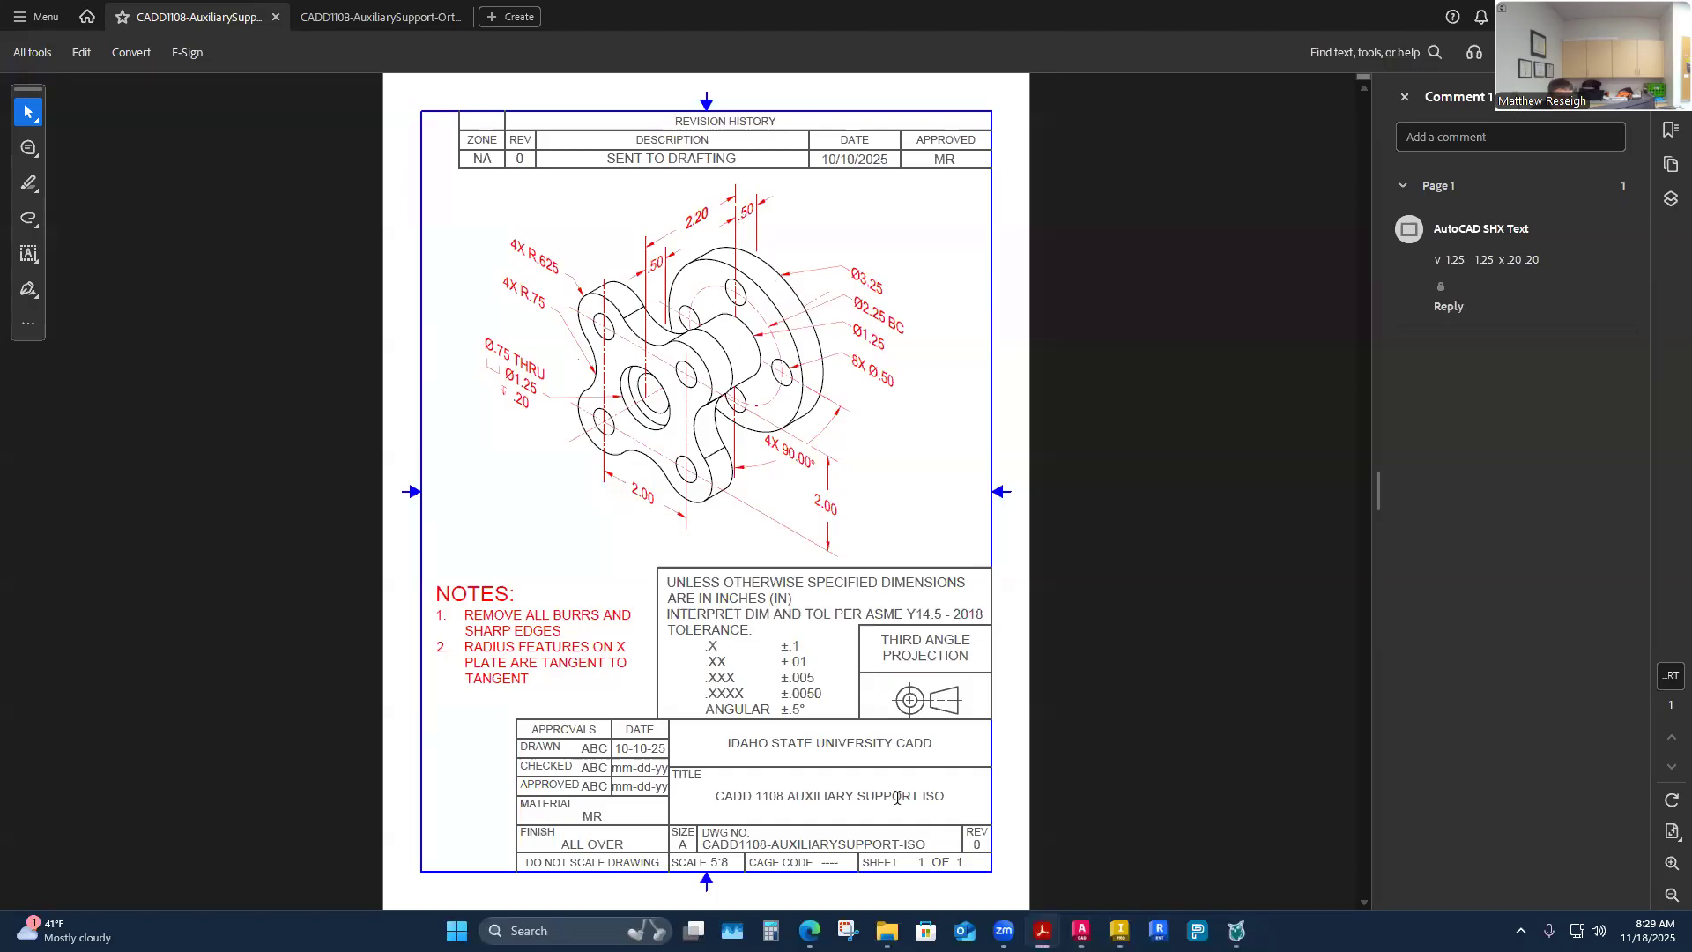
{"action": "key", "text": "alt+Tab"}
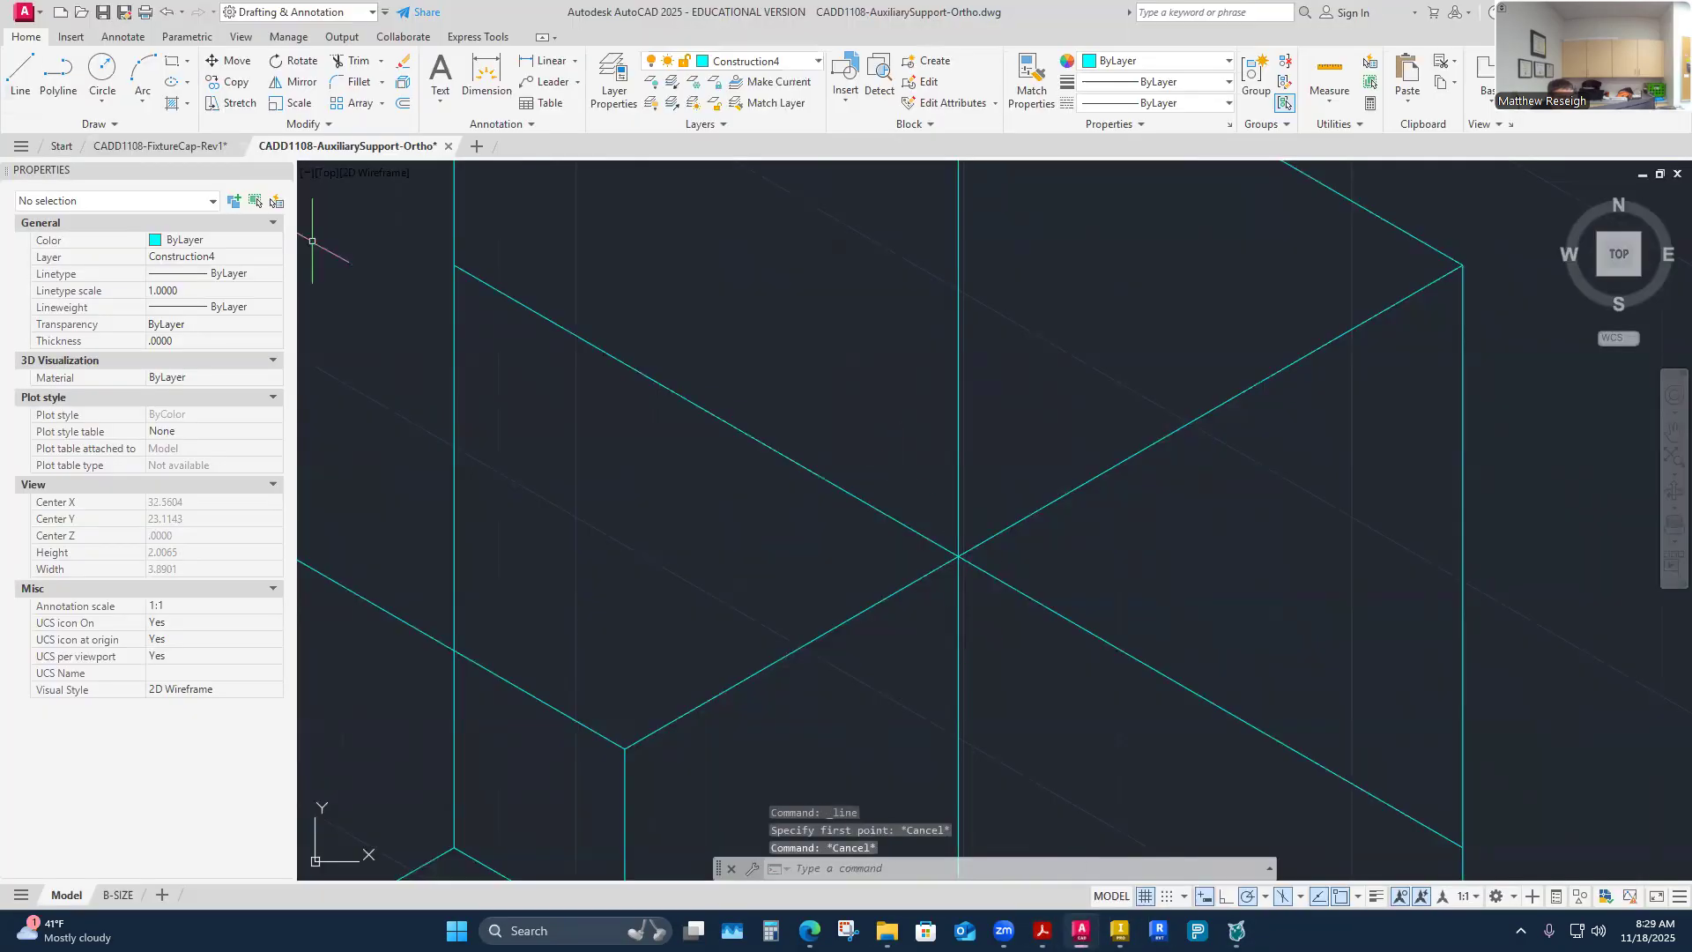
{"action": "key", "text": "Return"}
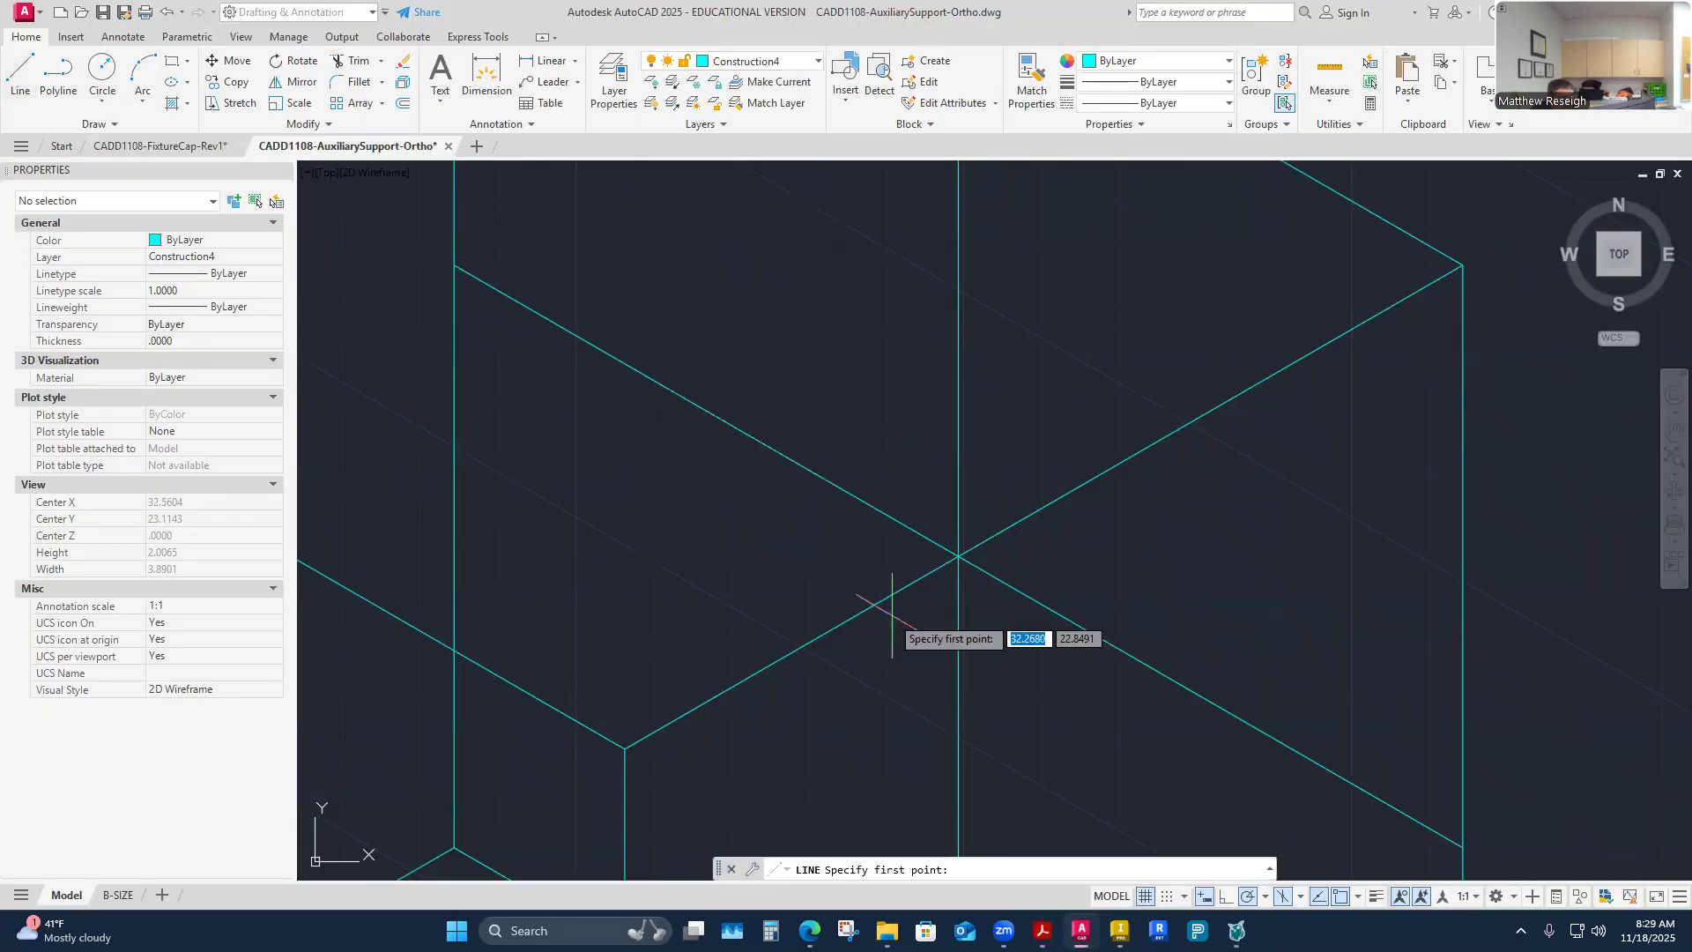
{"action": "left_click", "coordinate": [958, 557]}
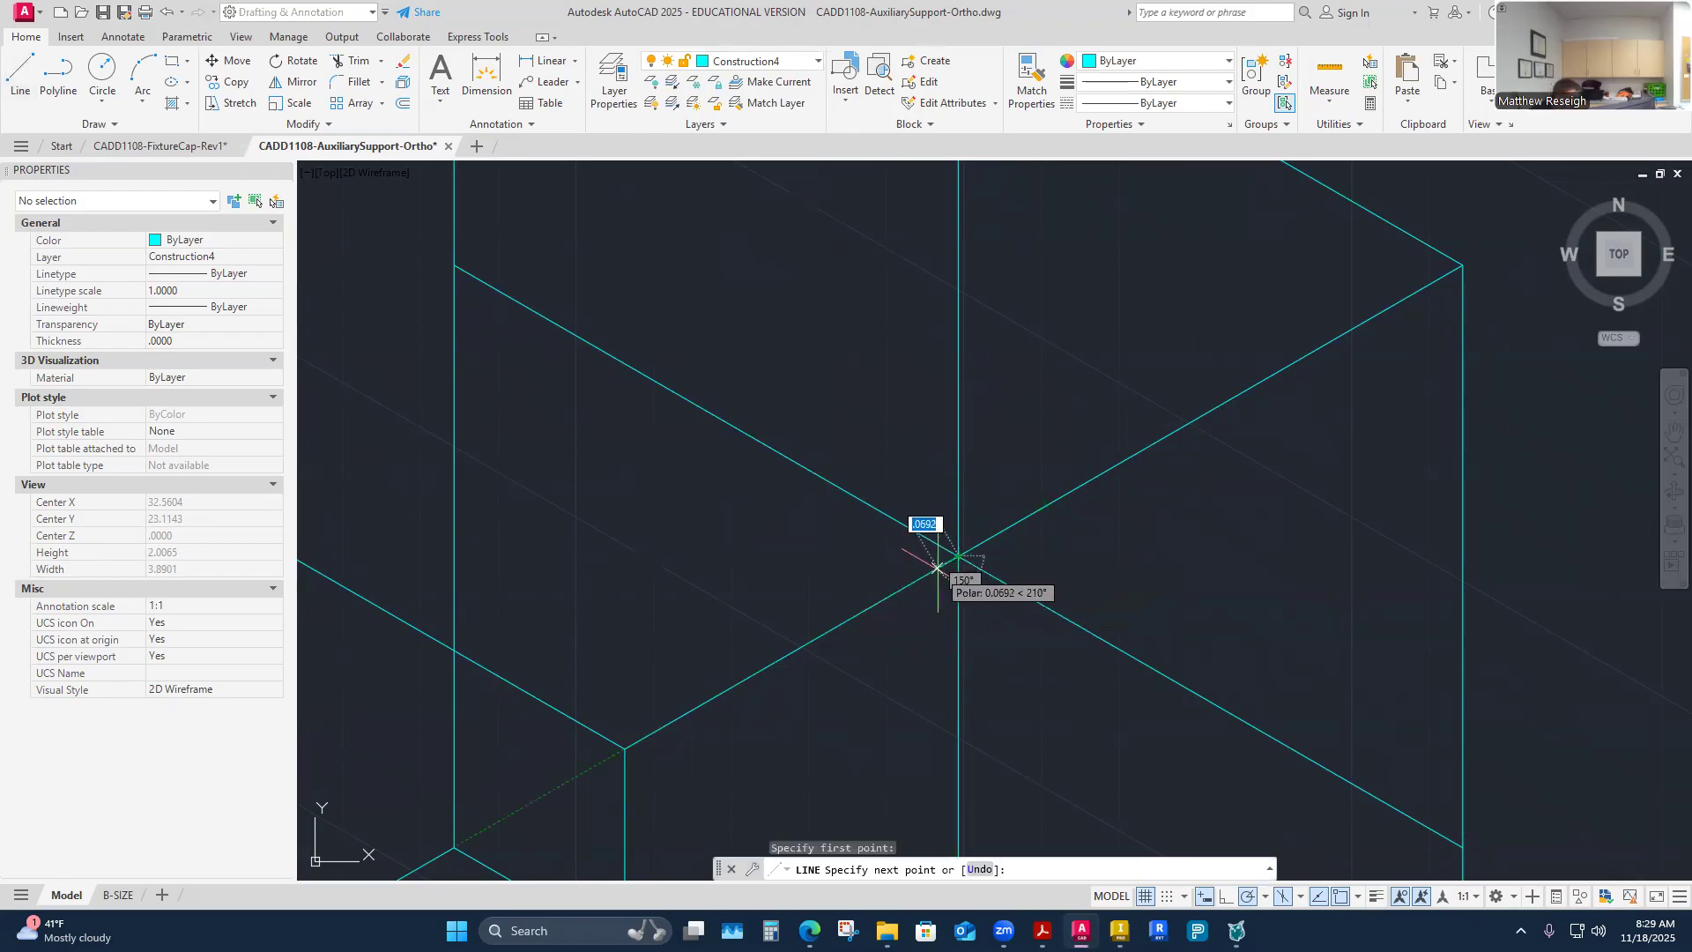
{"action": "type", "text": ".5"}
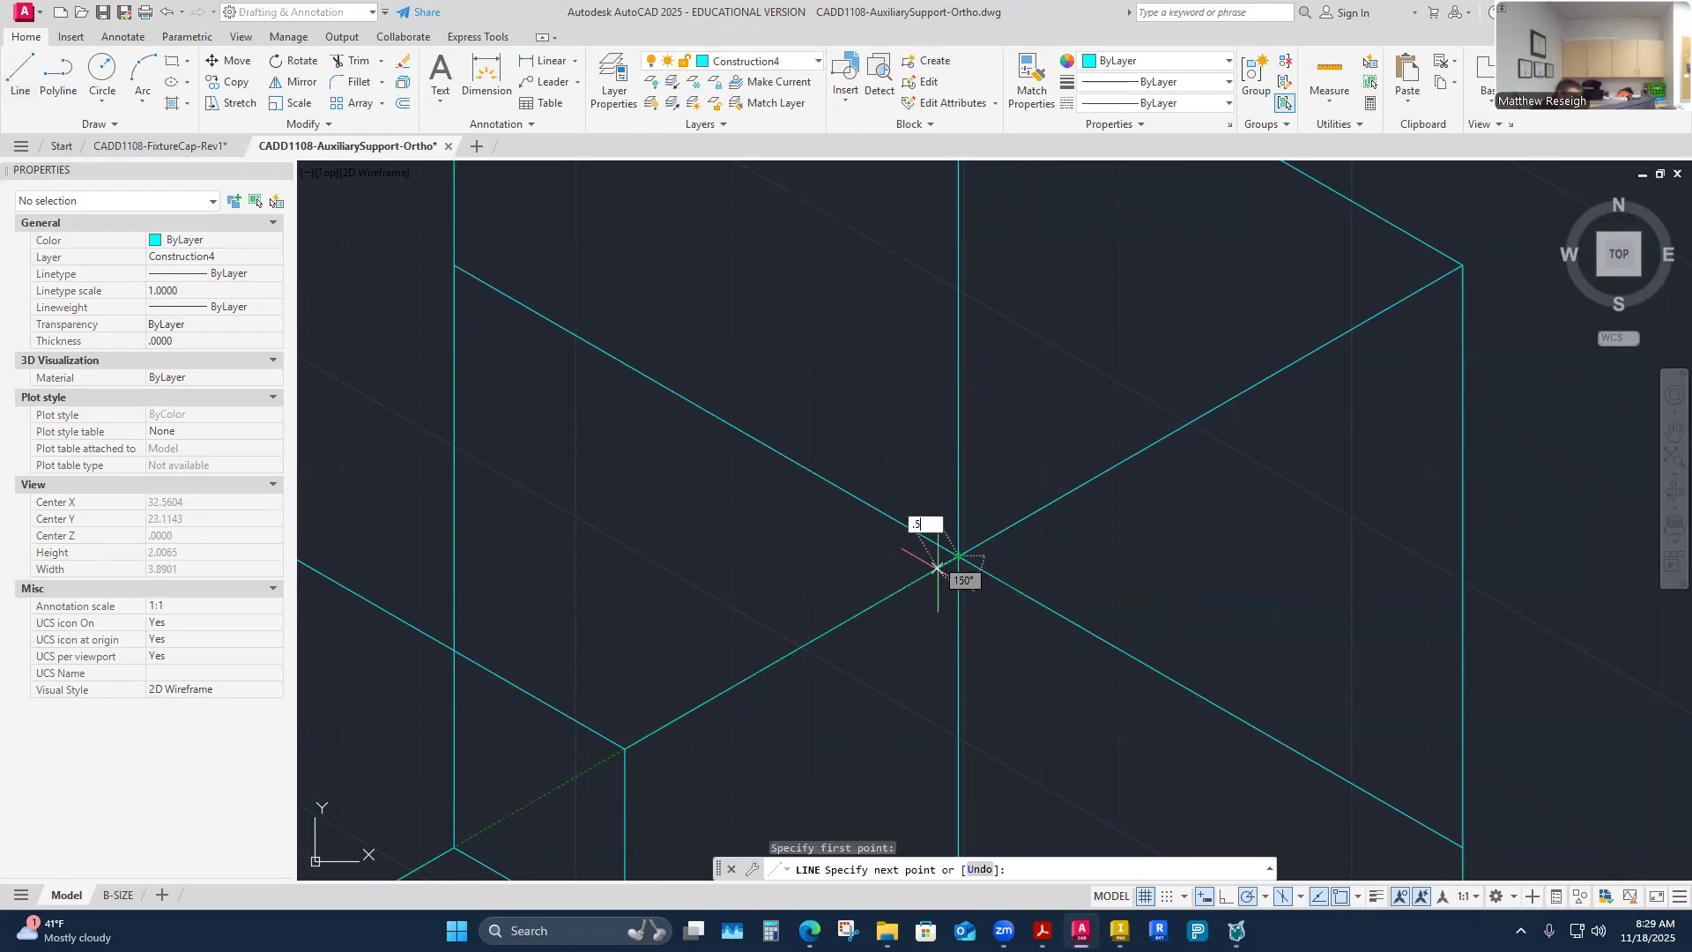
{"action": "key", "text": "Return"}
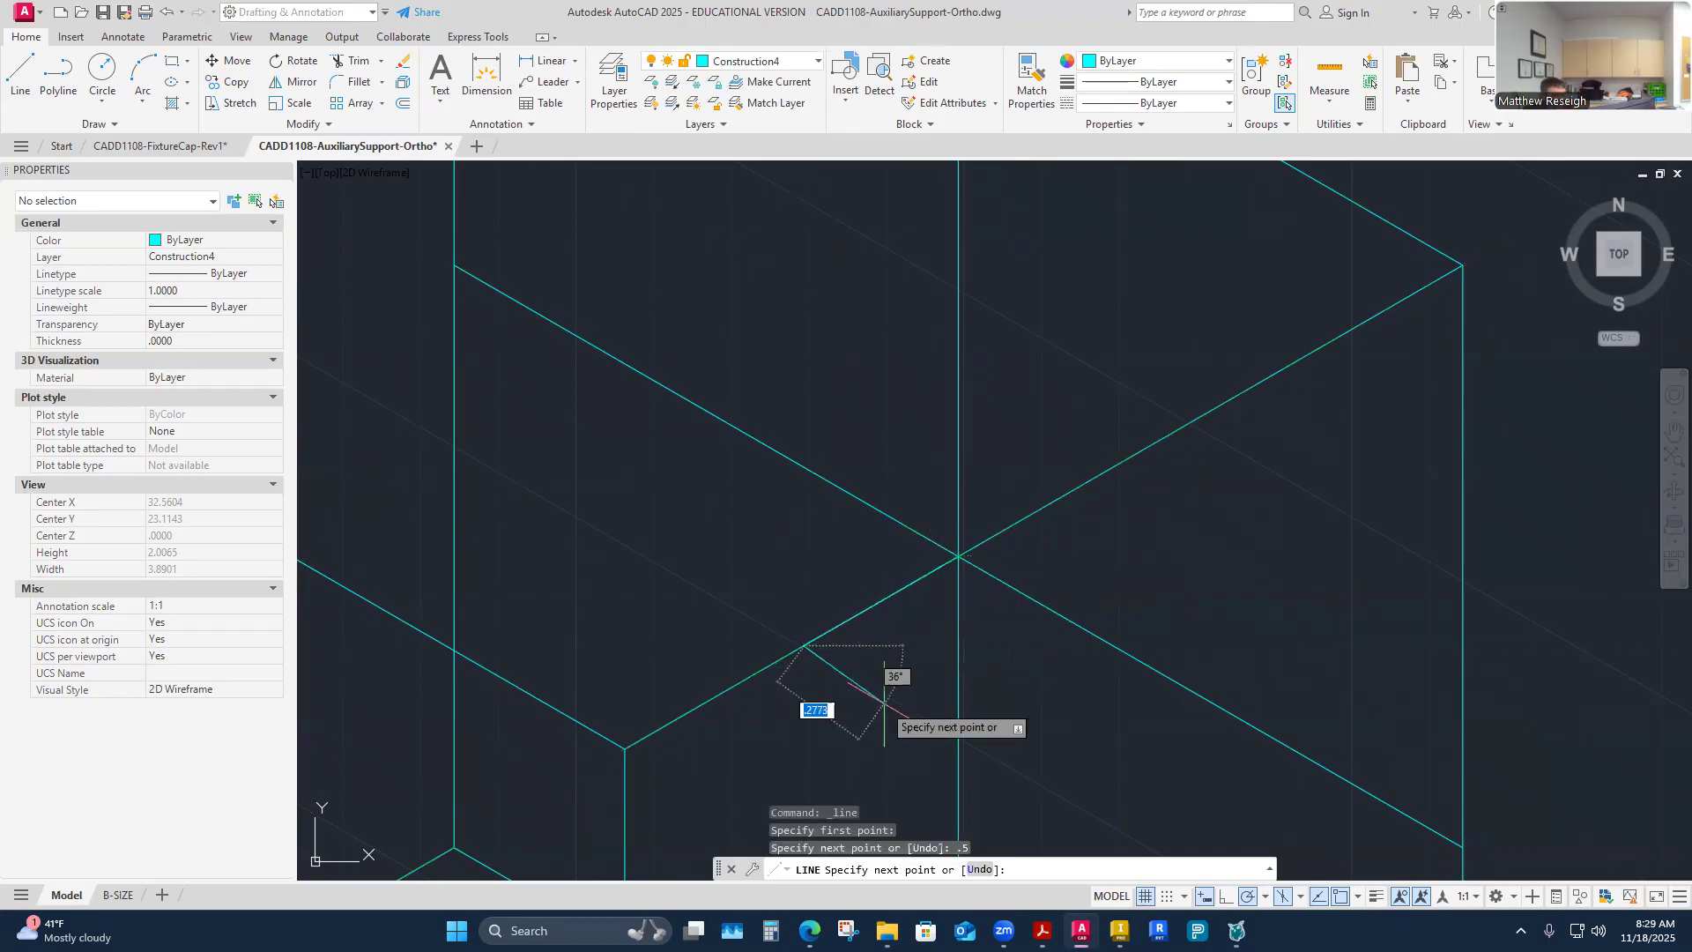
{"action": "scroll", "coordinate": [855, 665], "scroll_direction": "down", "scroll_amount": 2}
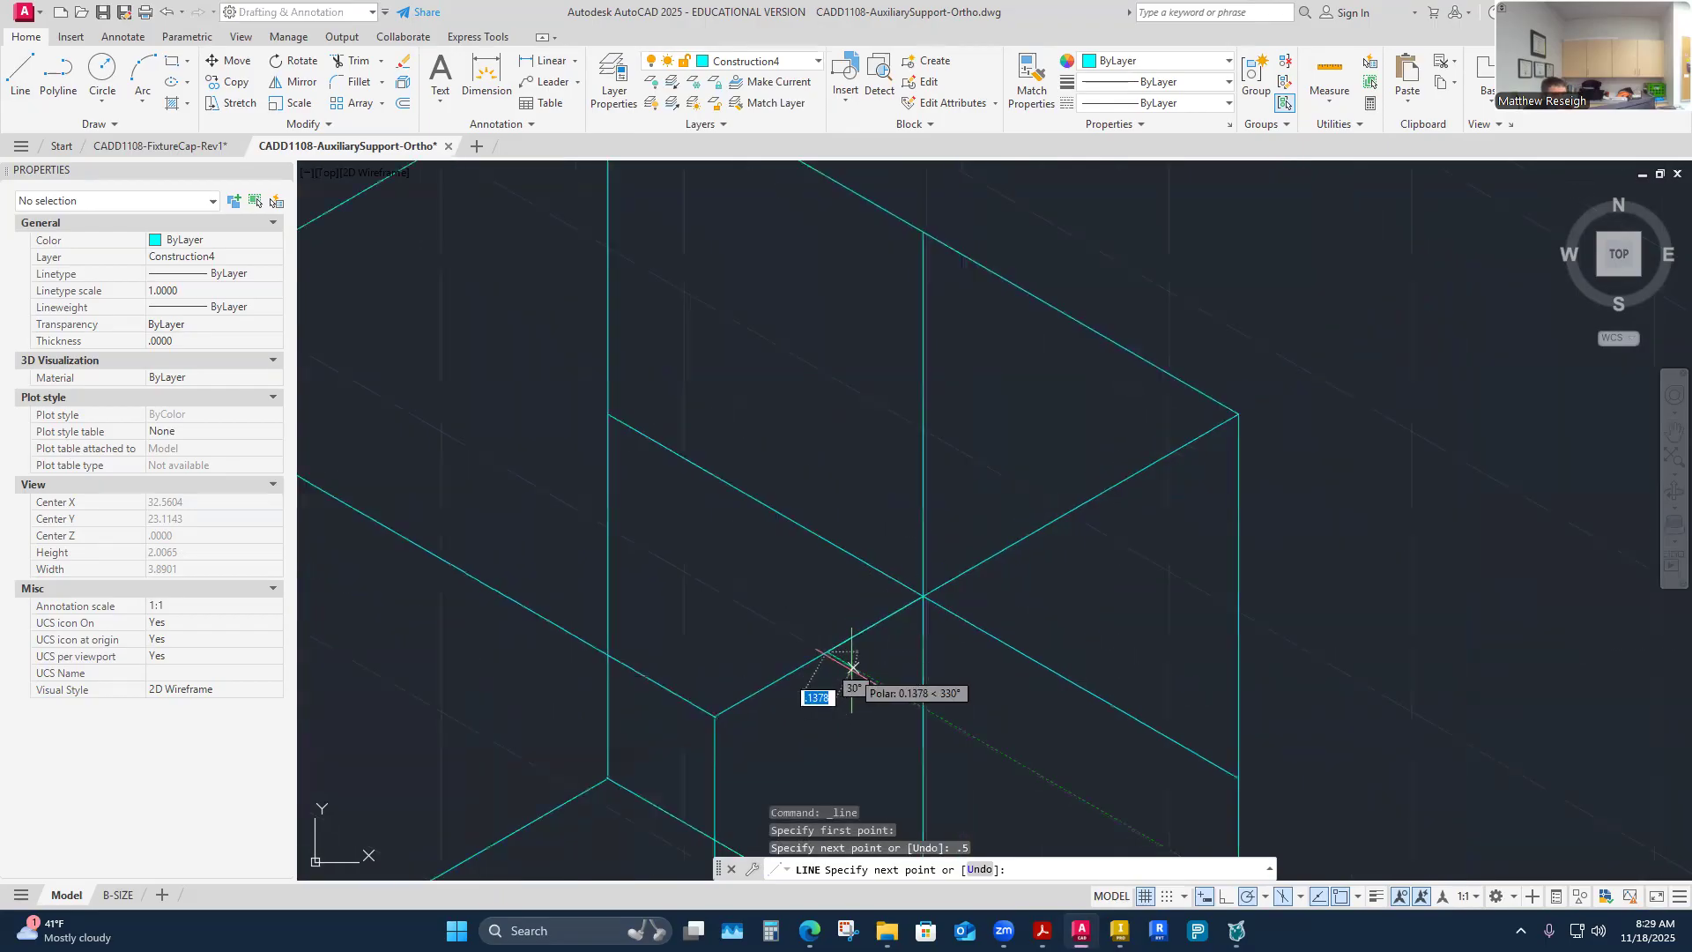
{"action": "key", "text": "Escape"}
Step: Measure the distance between the ends of the short construction line at the rear face's centre-line crossing
{"action": "scroll", "coordinate": [917, 621], "scroll_direction": "up", "scroll_amount": 2}
{"action": "left_click", "coordinate": [770, 590]}
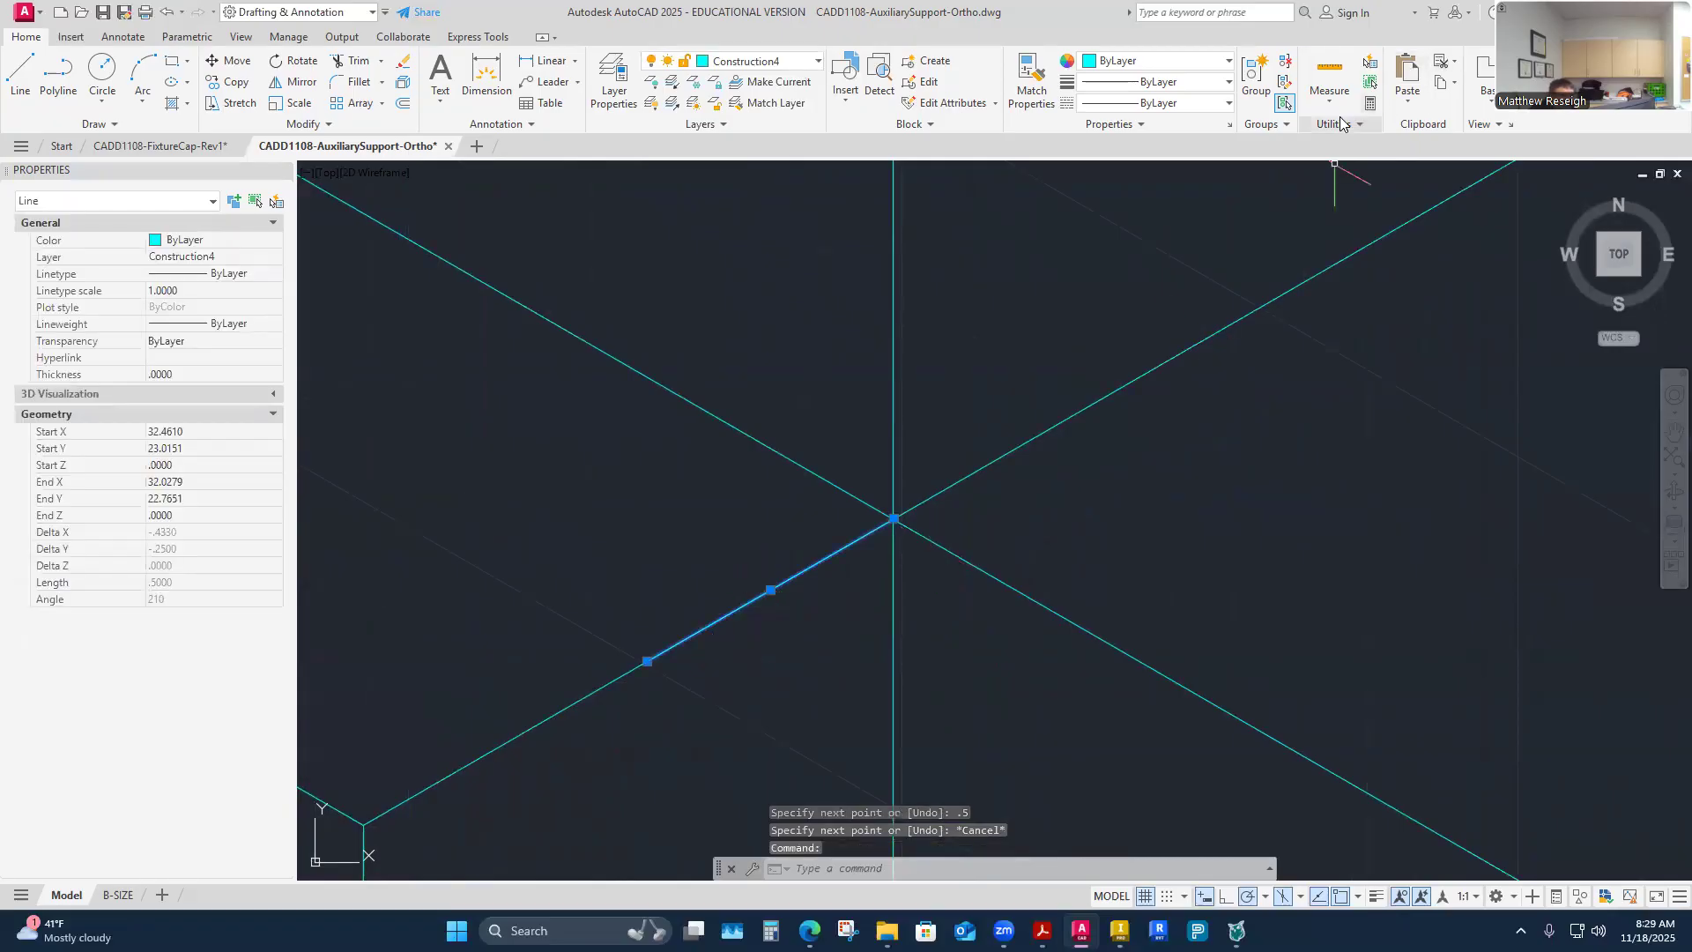
{"action": "left_click", "coordinate": [1329, 92]}
{"action": "left_click", "coordinate": [1349, 168]}
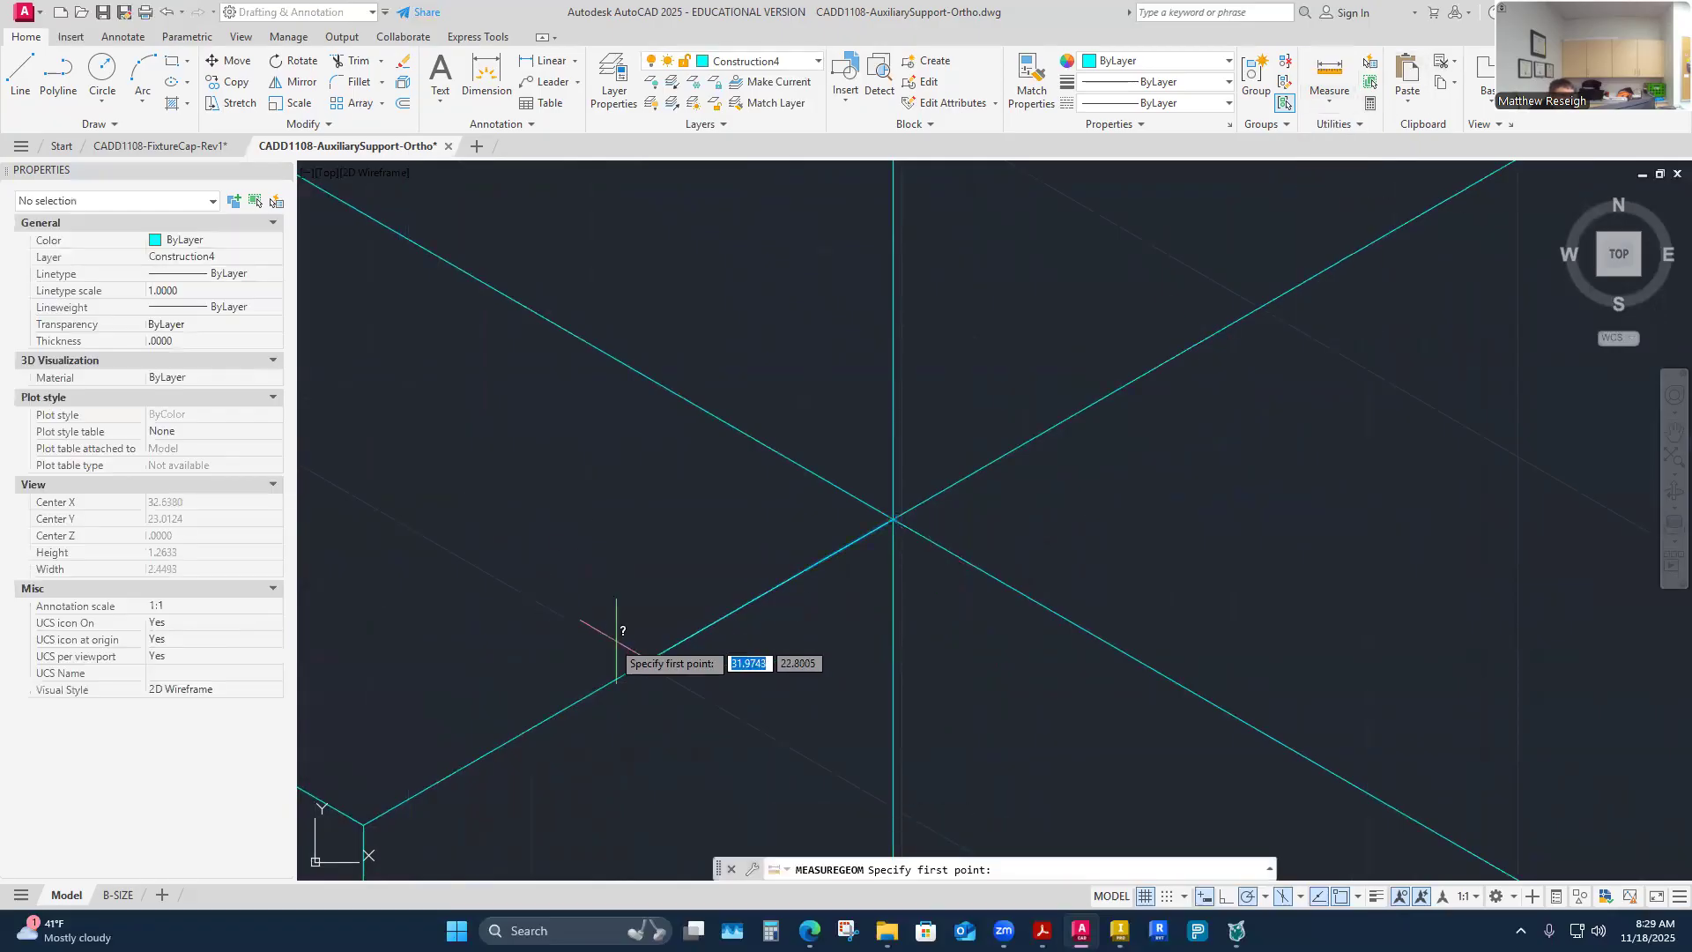
{"action": "left_click", "coordinate": [649, 660]}
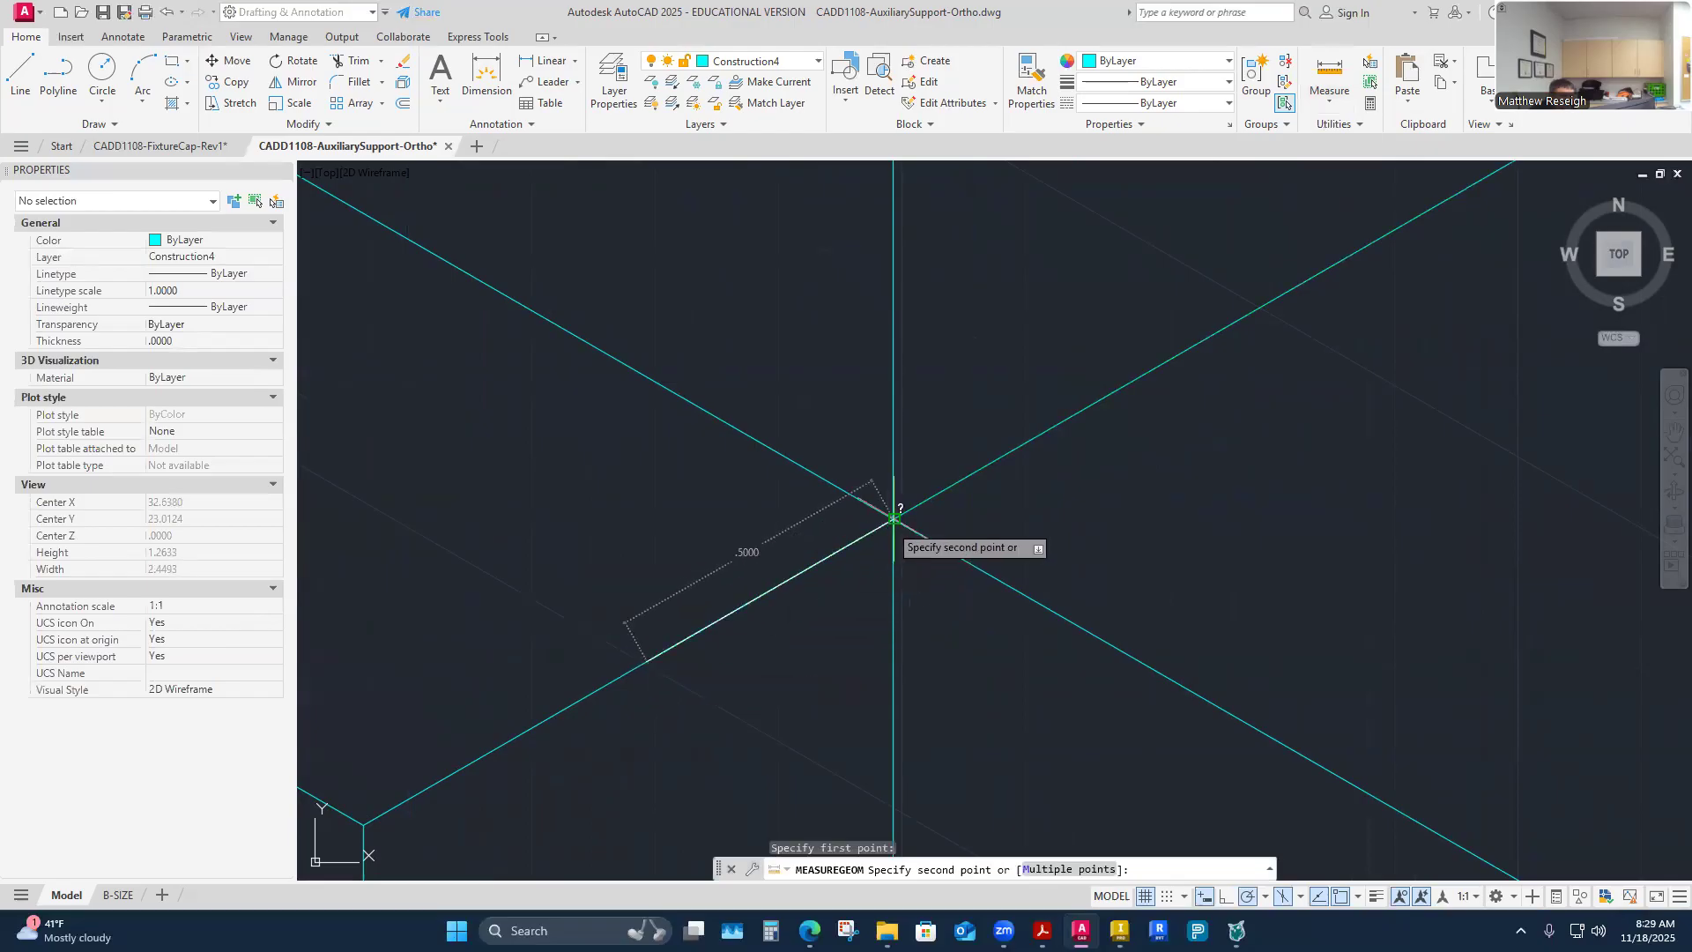
{"action": "key", "text": "Escape"}
{"action": "scroll", "coordinate": [885, 495], "scroll_direction": "down", "scroll_amount": 4}
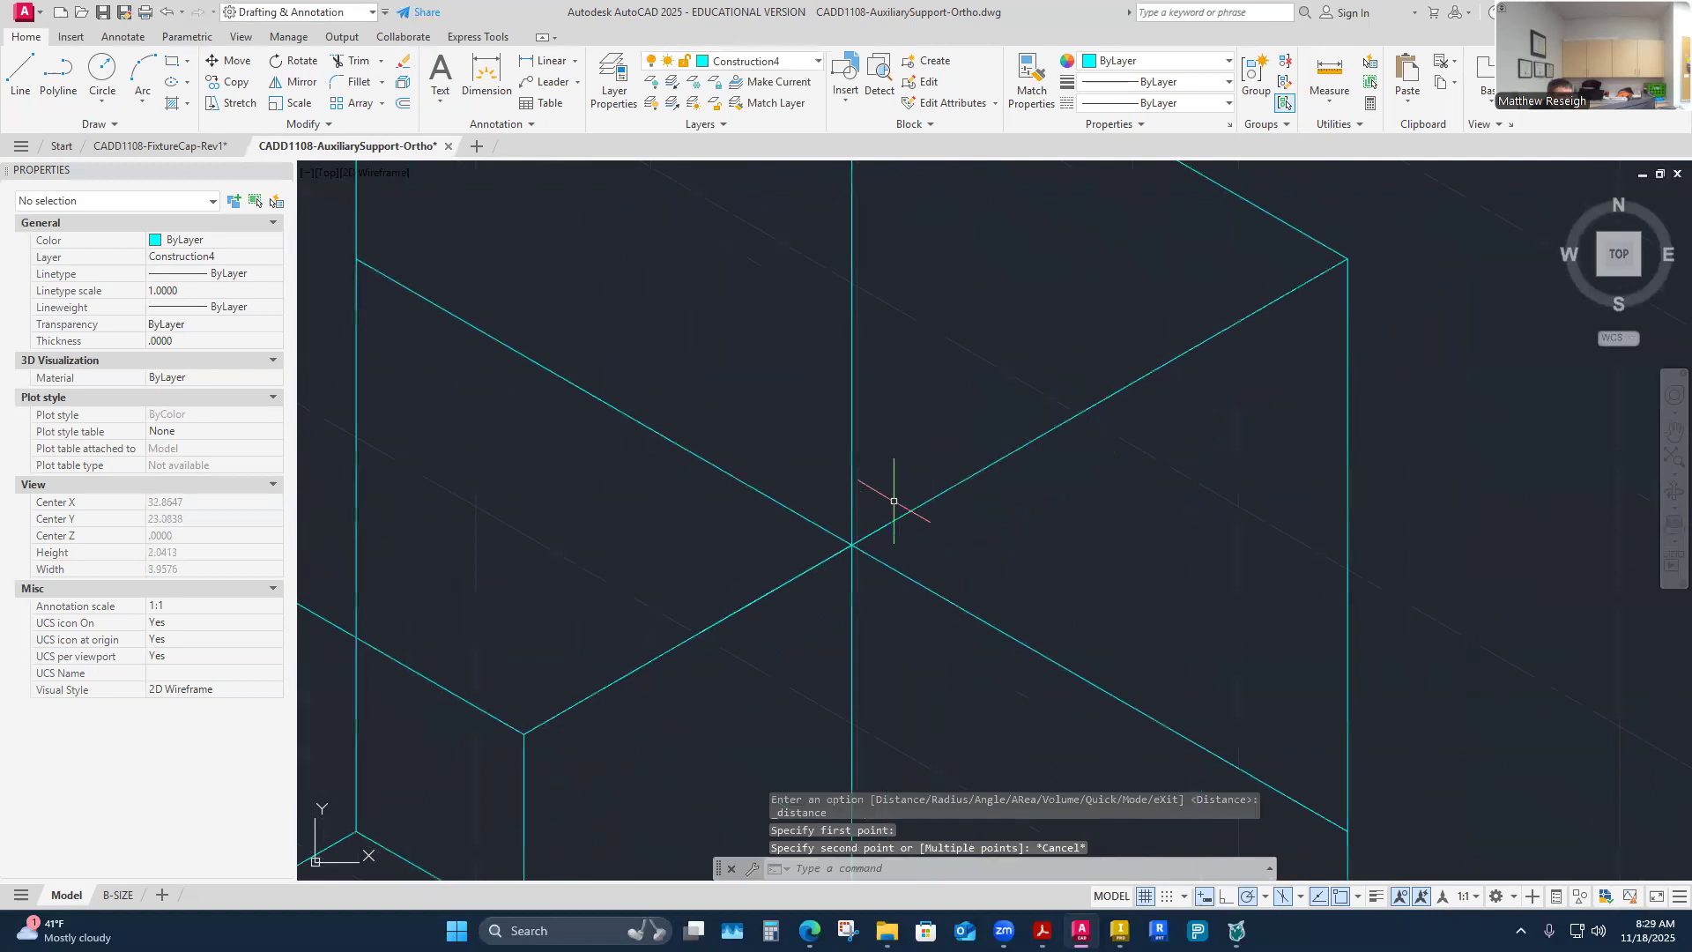
Step: Make Visible-Object the current layer and check that the isoplane is set to Left
{"action": "left_click", "coordinate": [819, 62]}
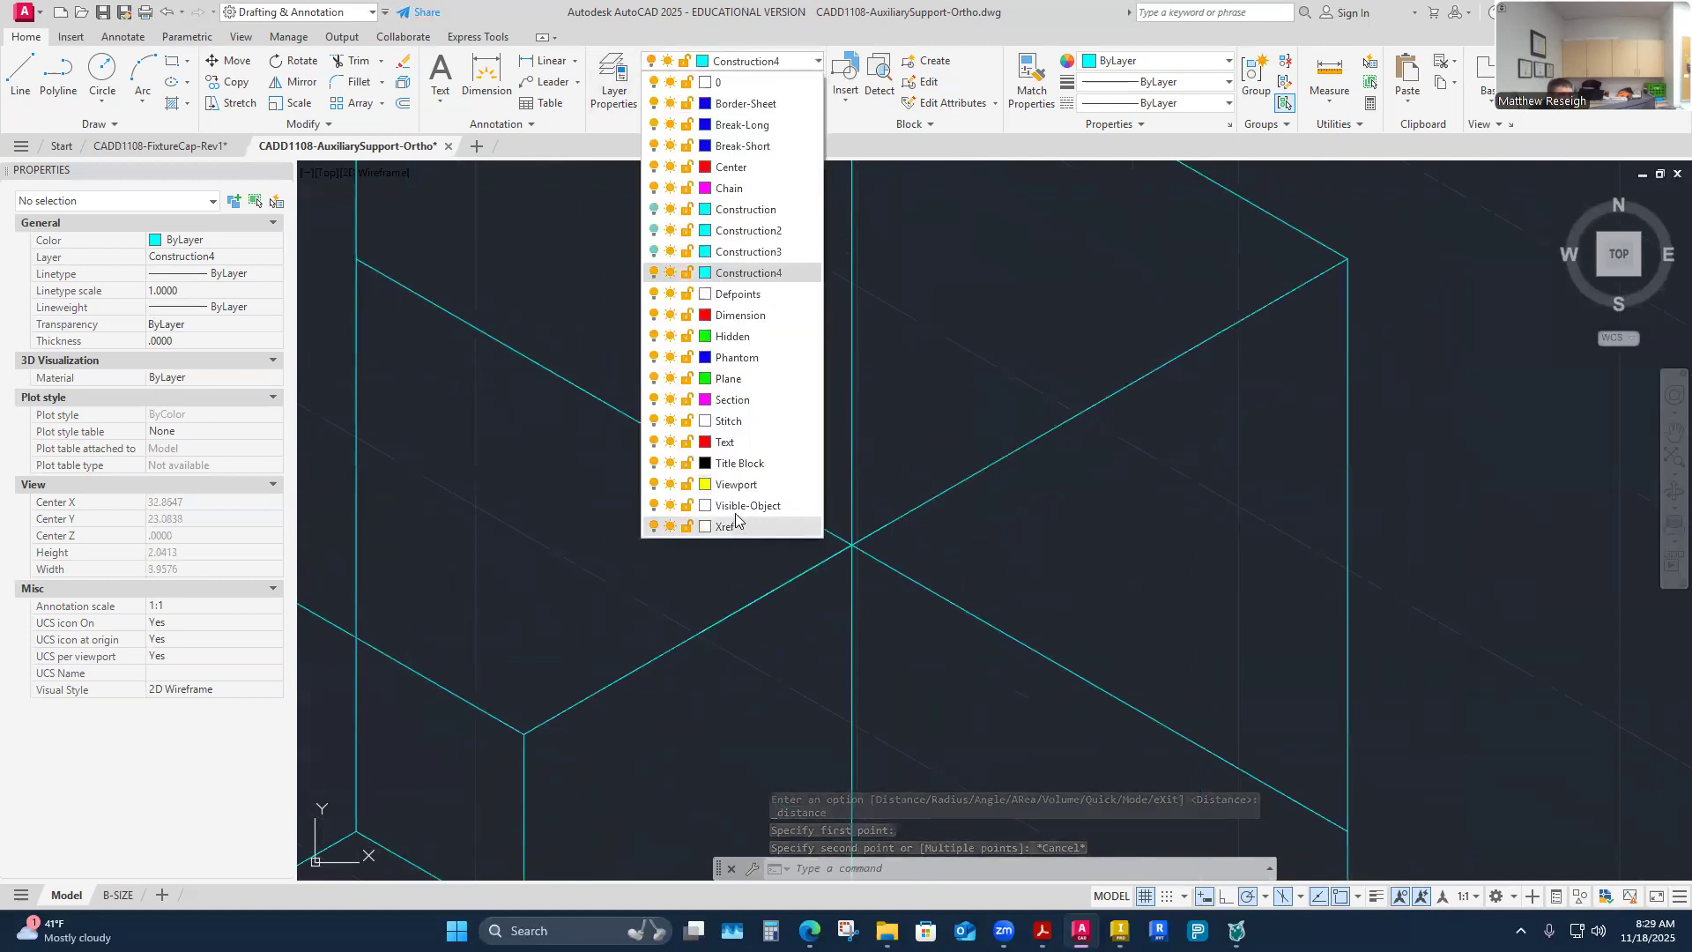
{"action": "left_click", "coordinate": [736, 506]}
{"action": "scroll", "coordinate": [724, 486], "scroll_direction": "down", "scroll_amount": 2}
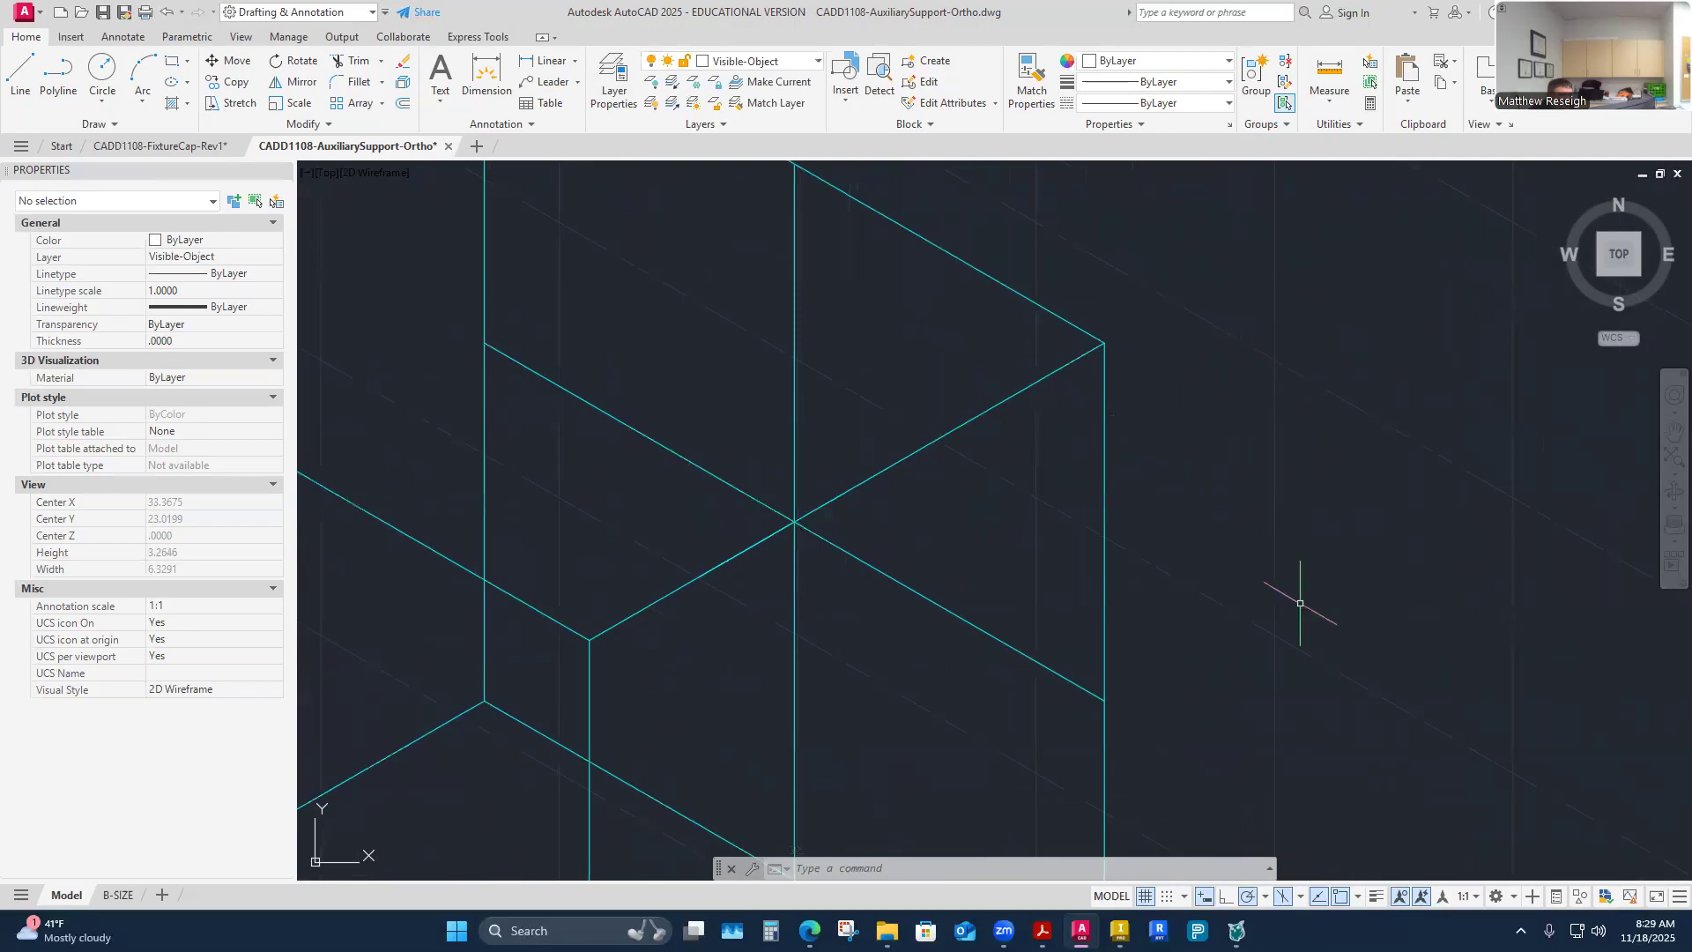
{"action": "left_click", "coordinate": [1302, 897]}
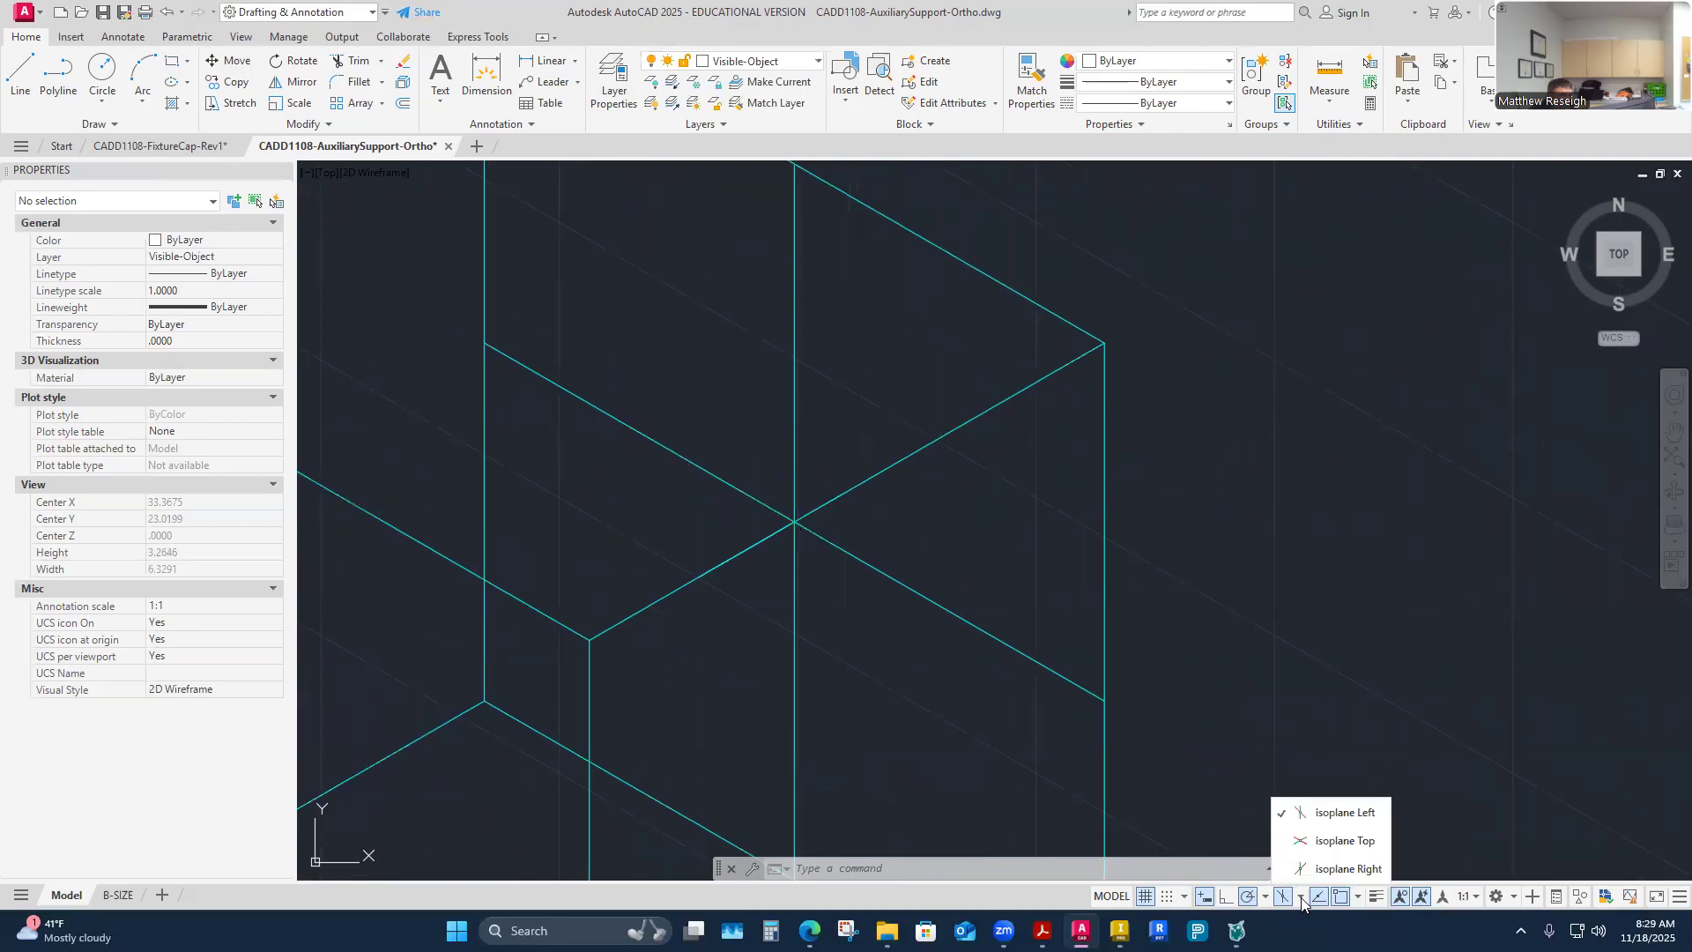
{"action": "left_click", "coordinate": [187, 82]}
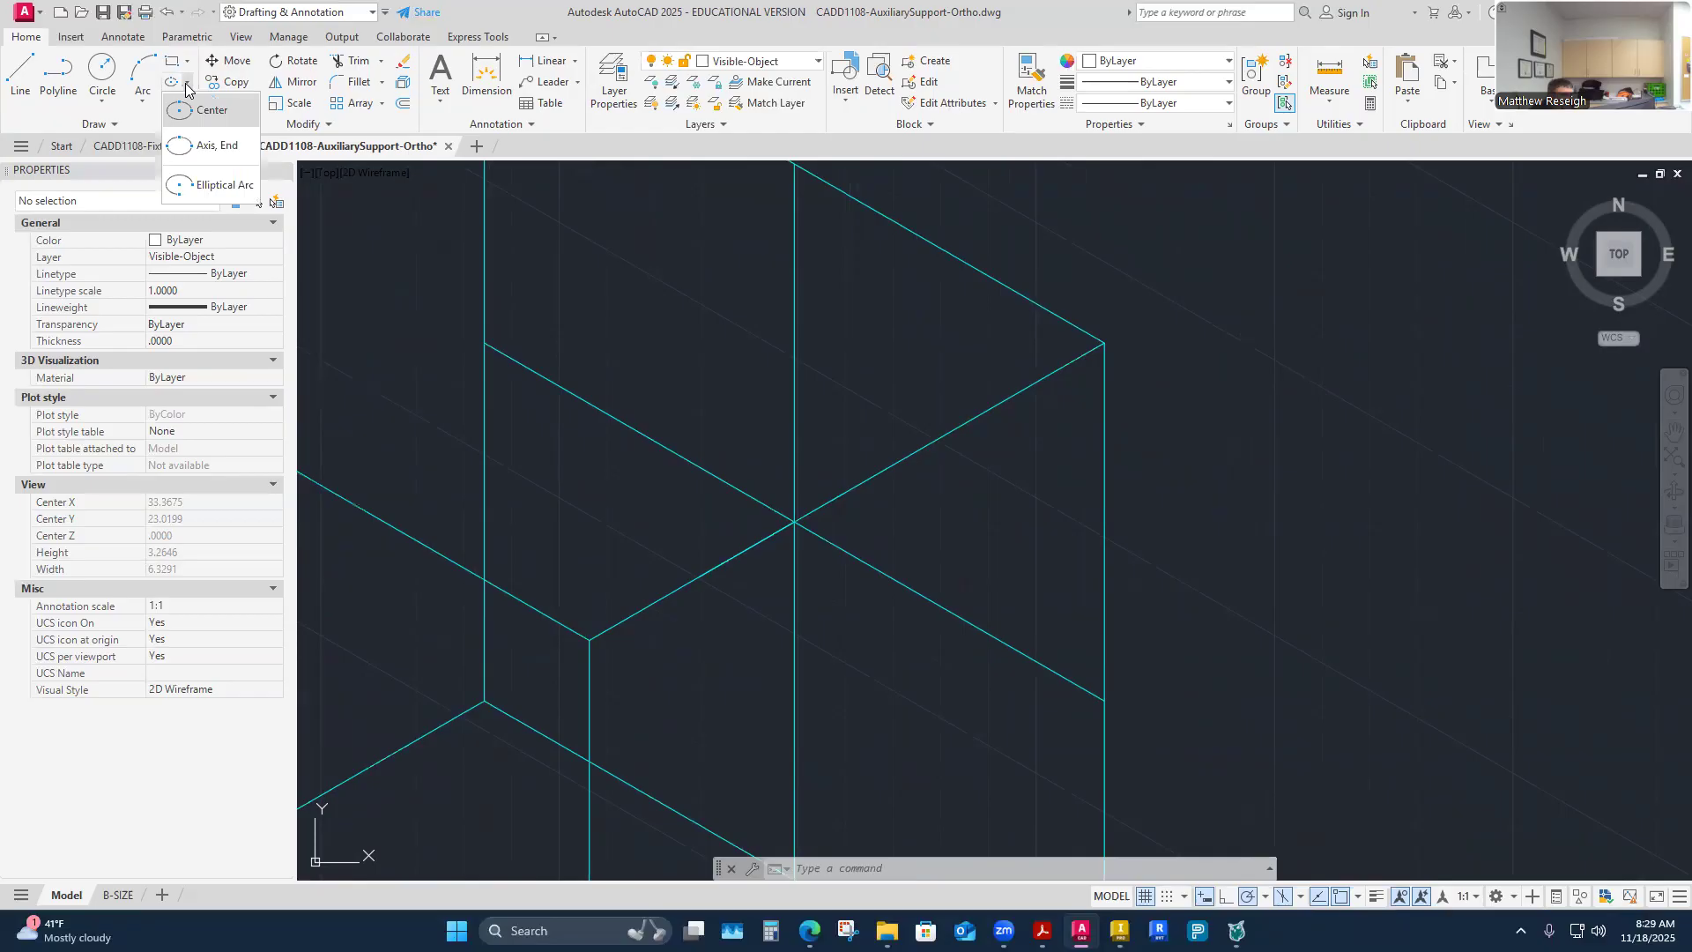
{"action": "left_click", "coordinate": [216, 147]}
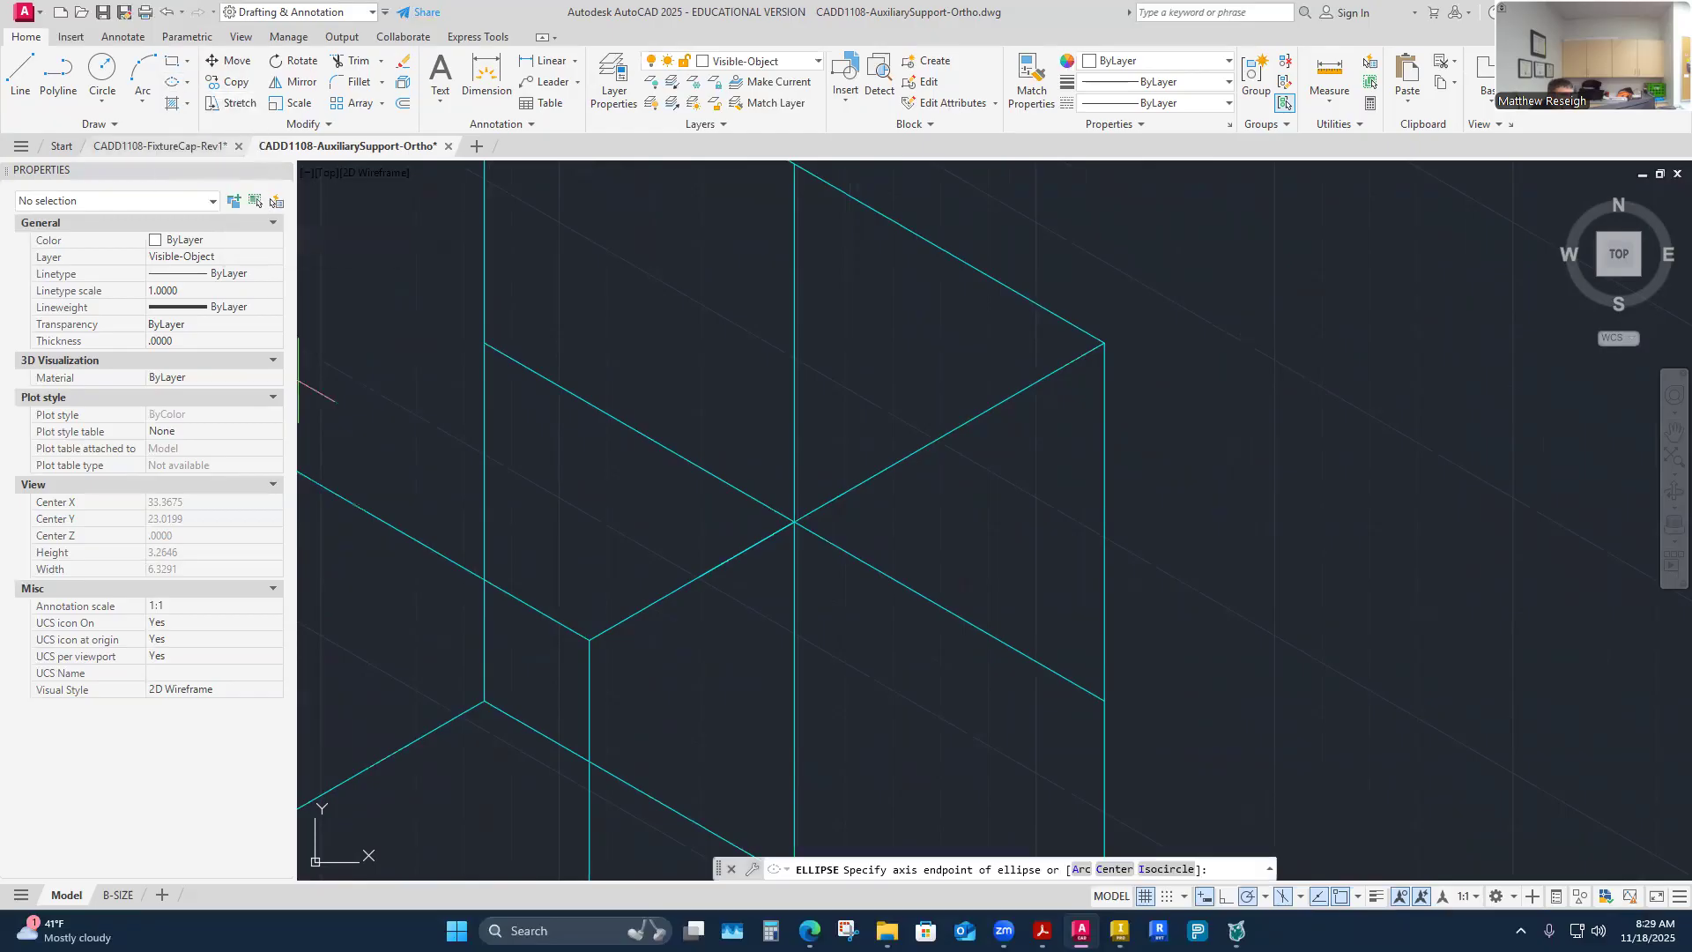
{"action": "left_click", "coordinate": [1166, 870]}
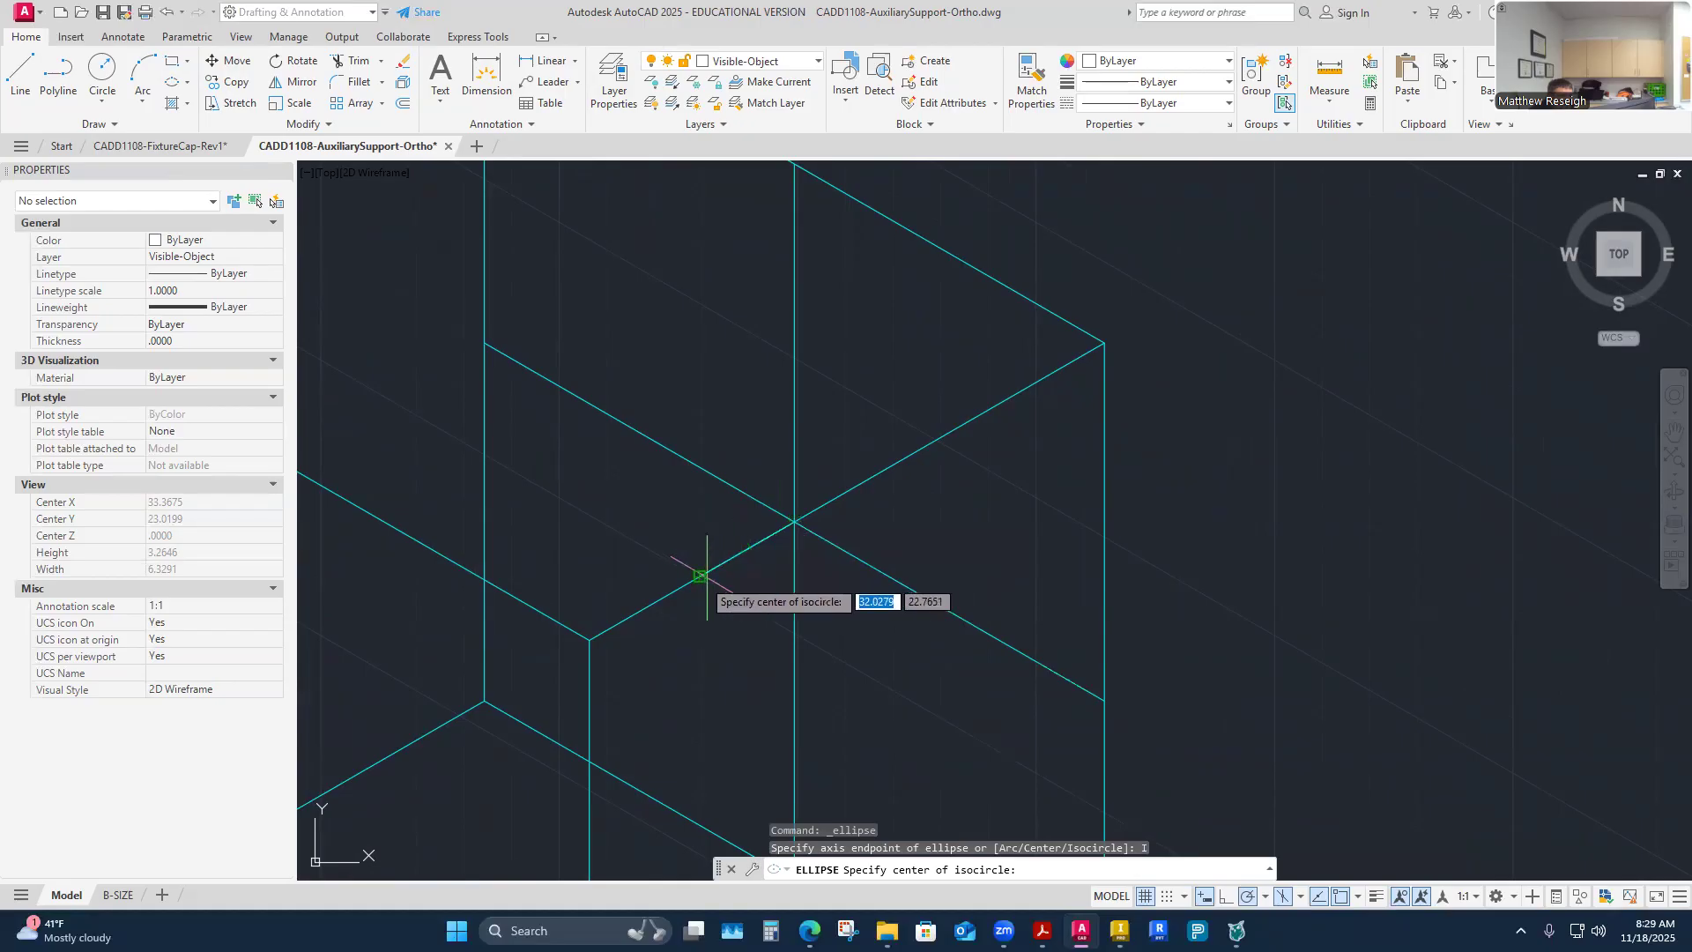
{"action": "left_click", "coordinate": [699, 577]}
{"action": "scroll", "coordinate": [700, 577], "scroll_direction": "down", "scroll_amount": 2}
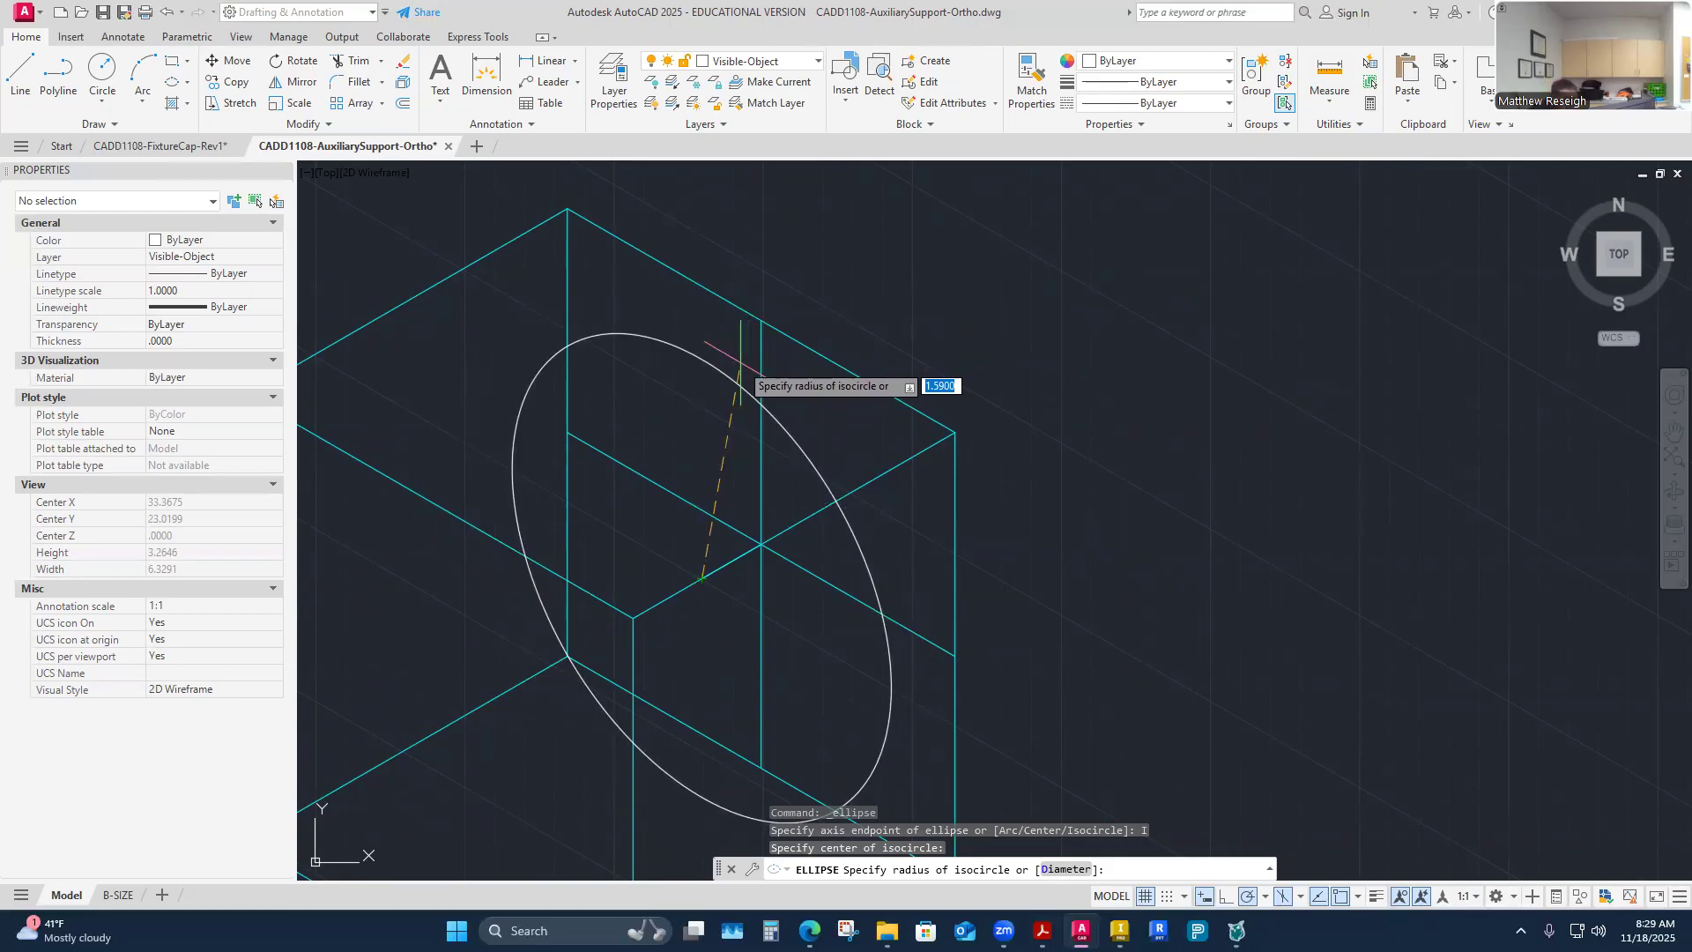
Step: Calculate 3.25/2 in the quick calculator to get the flange's radius
{"action": "left_click", "coordinate": [1369, 107]}
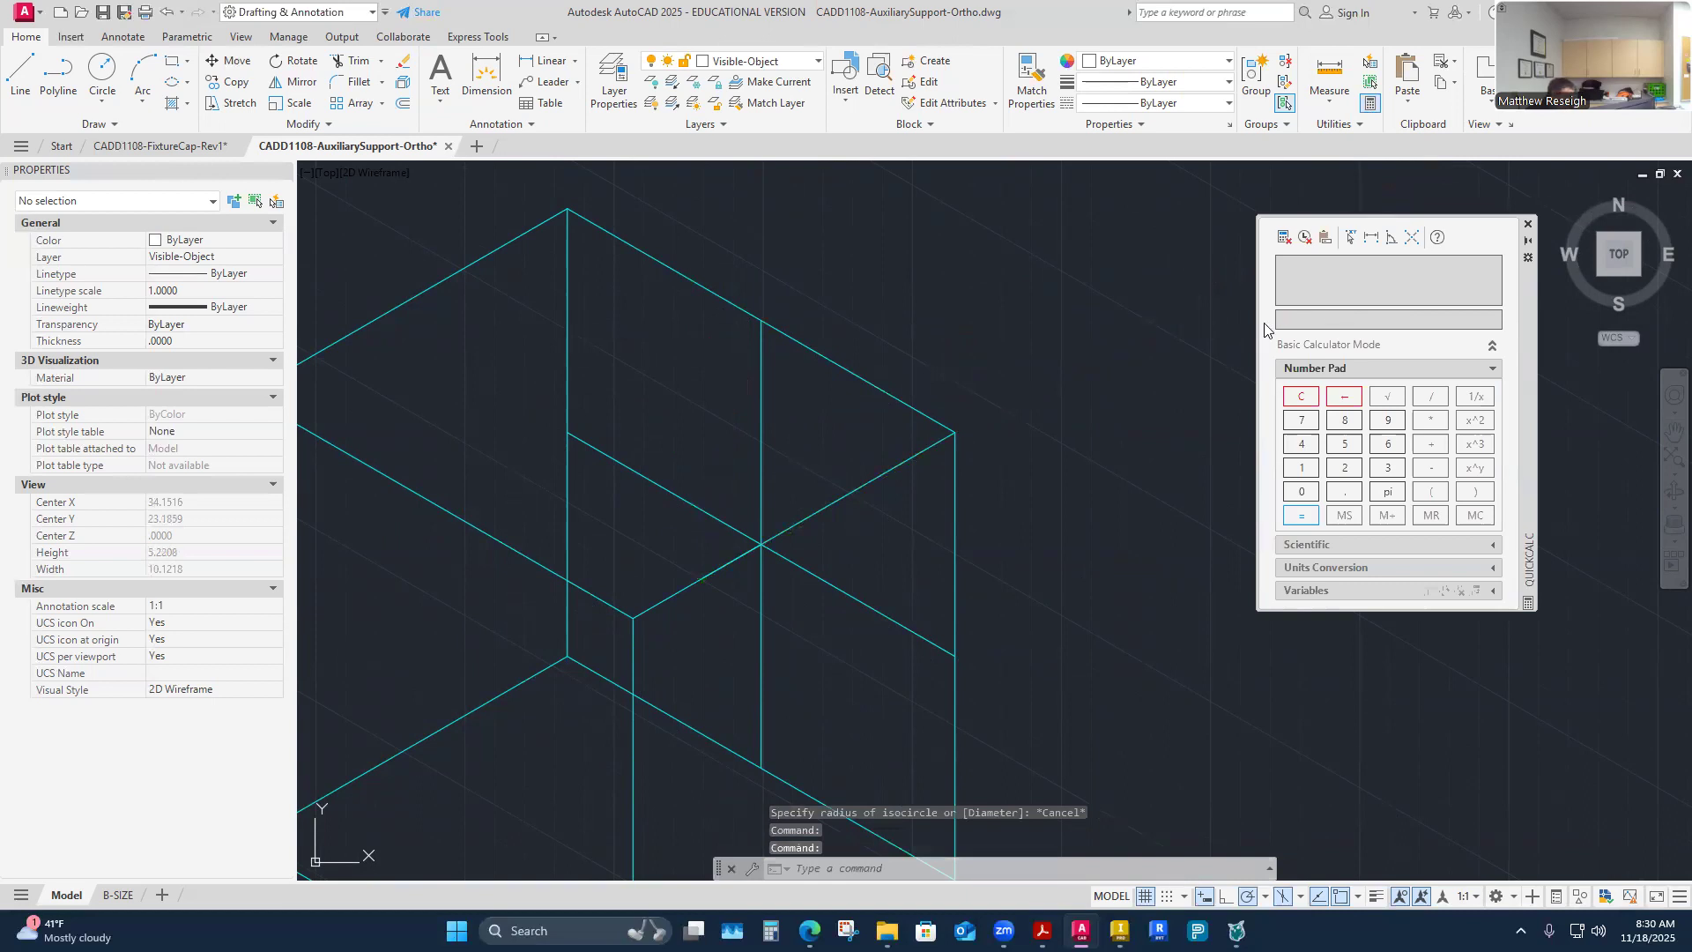
{"action": "type", "text": "3.25/2"}
{"action": "key", "text": "Return"}
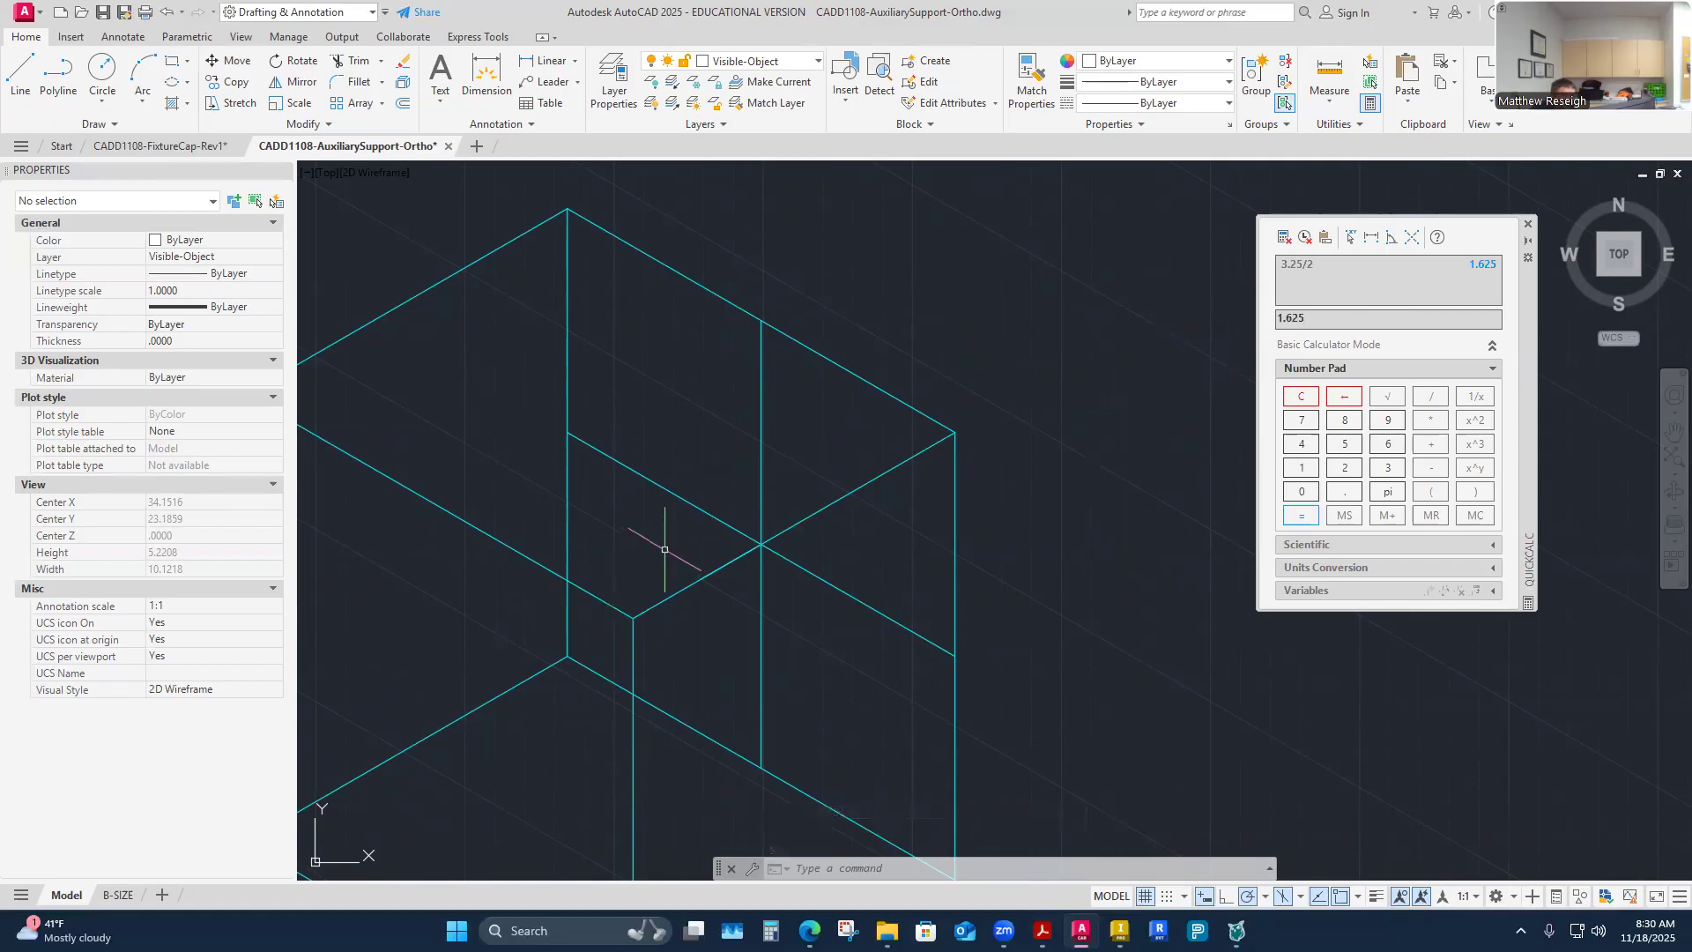
{"action": "left_click", "coordinate": [729, 467]}
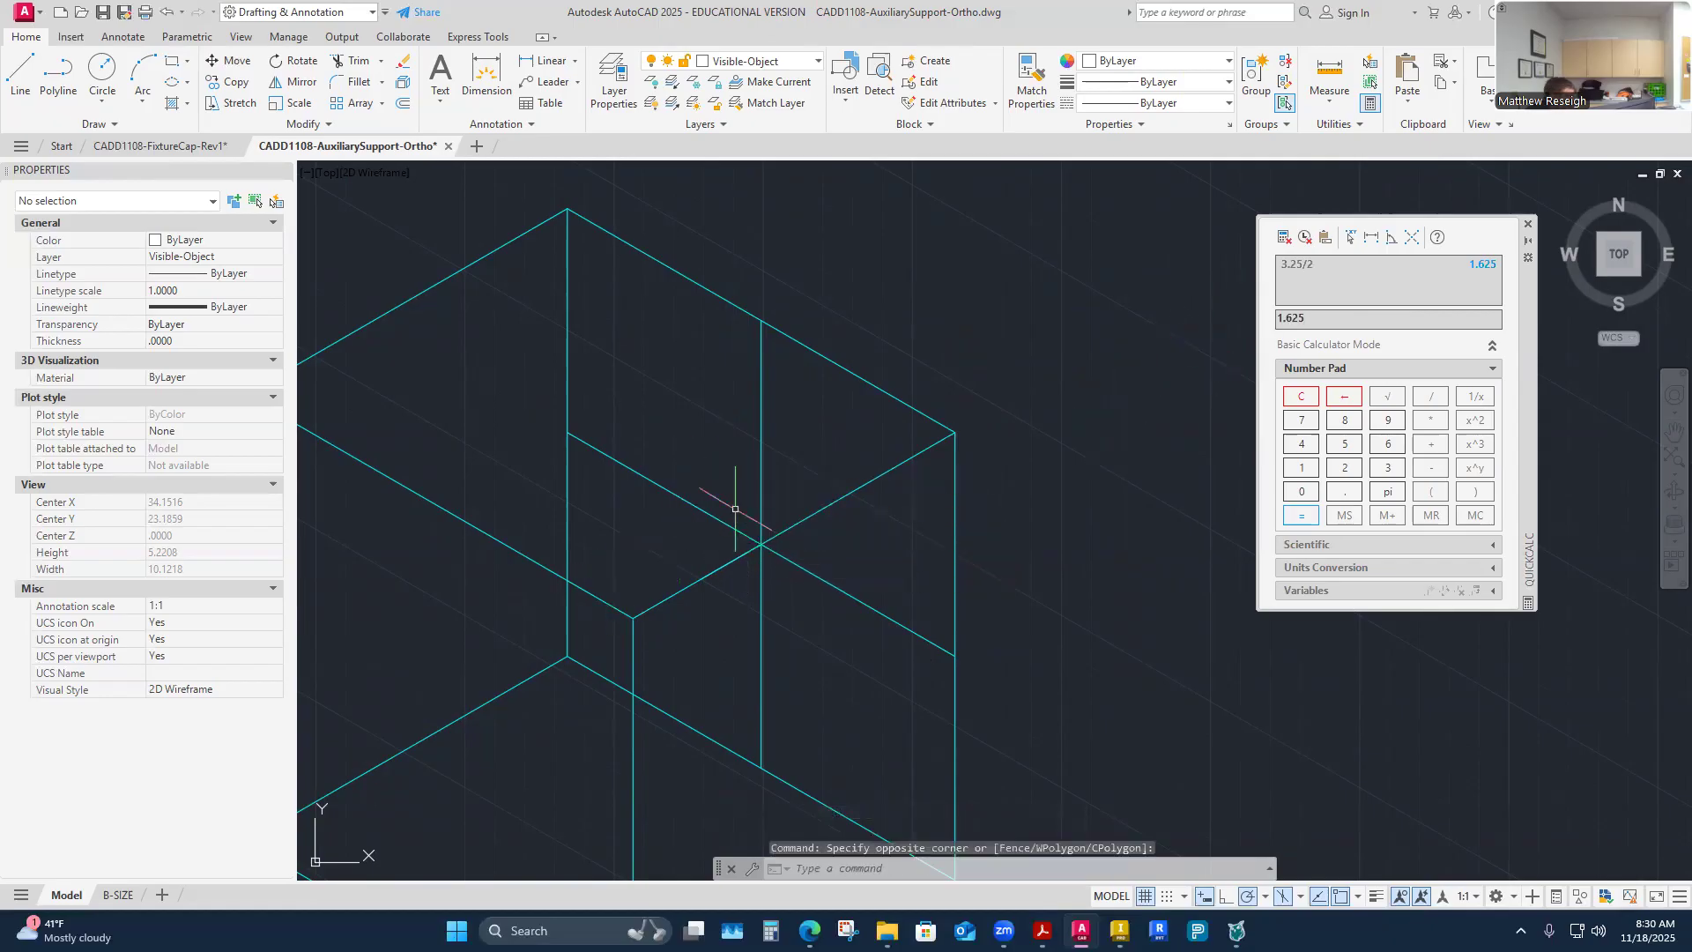
{"action": "key", "text": "Escape"}
Step: Draw an isocircle of radius 1.625 centred on the front end of the .5 construction line
{"action": "left_click", "coordinate": [177, 79]}
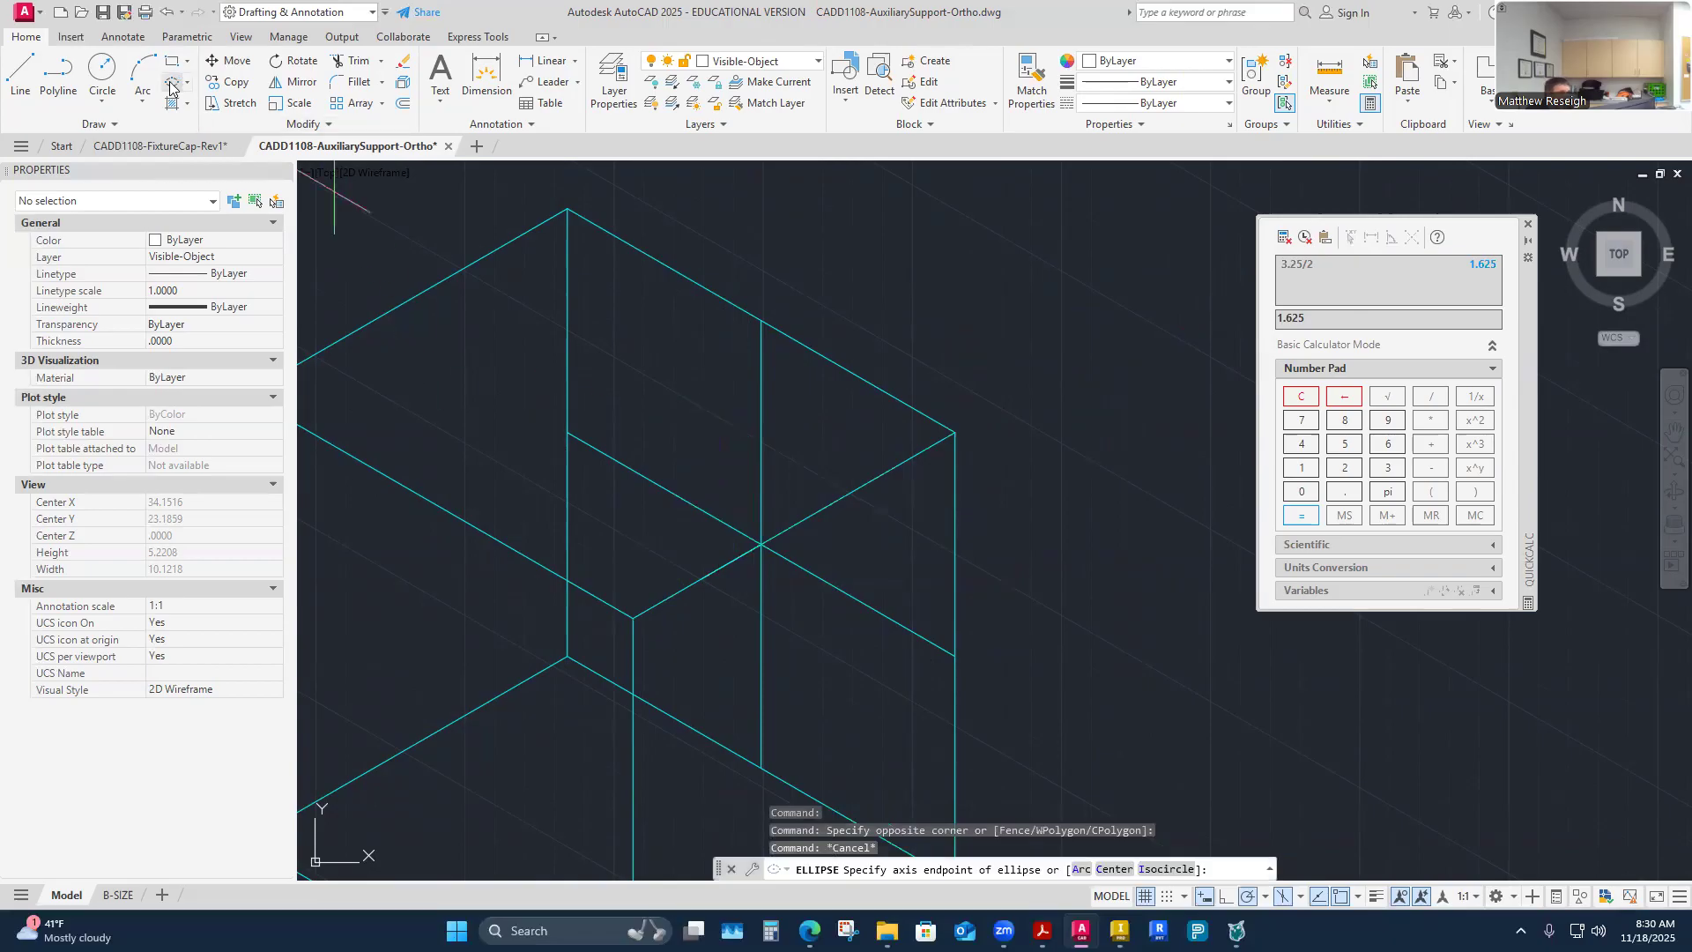
{"action": "left_click", "coordinate": [1159, 869]}
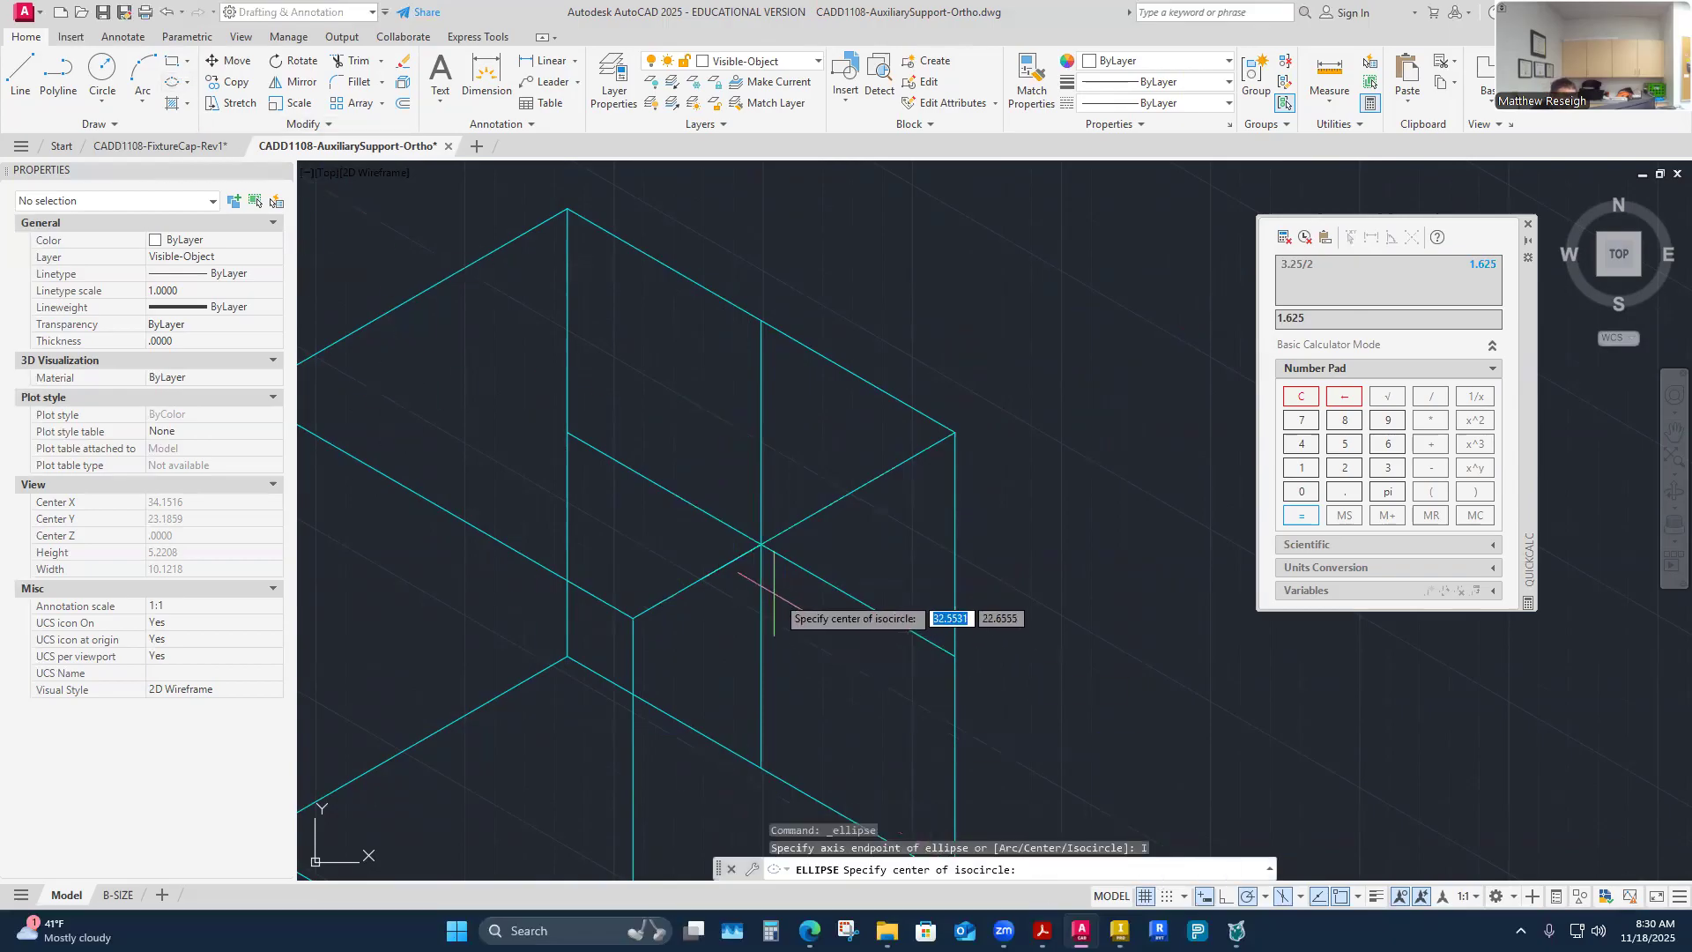
{"action": "left_click", "coordinate": [702, 578]}
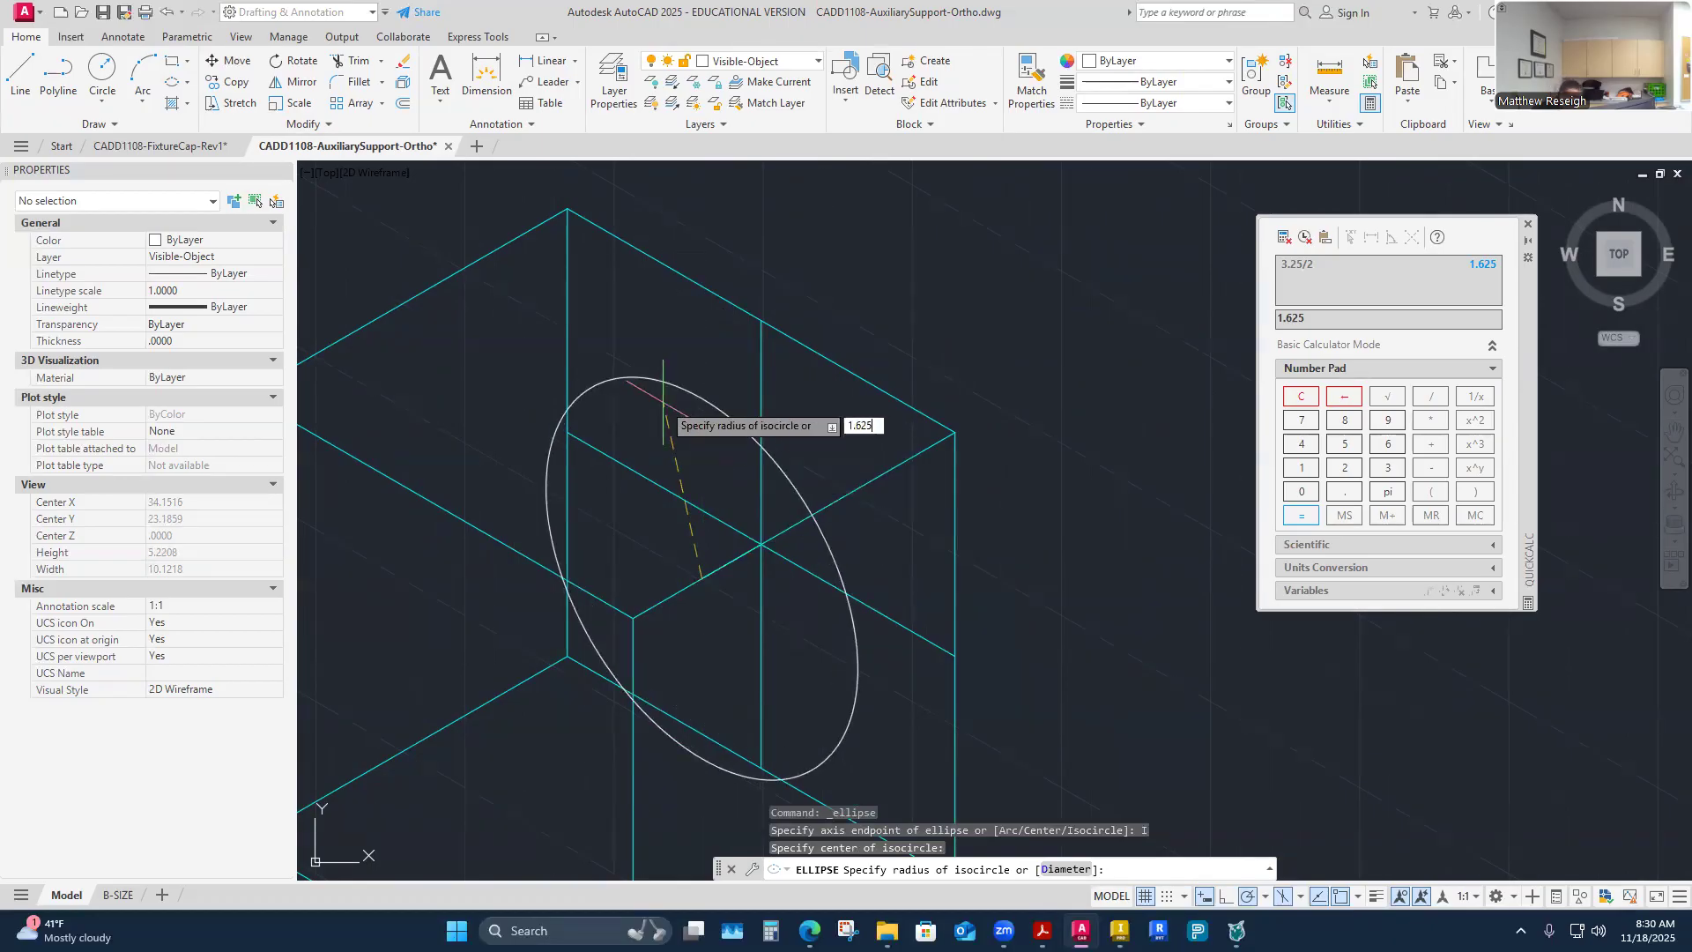
{"action": "key", "text": "Return"}
{"action": "scroll", "coordinate": [663, 402], "scroll_direction": "down", "scroll_amount": 3}
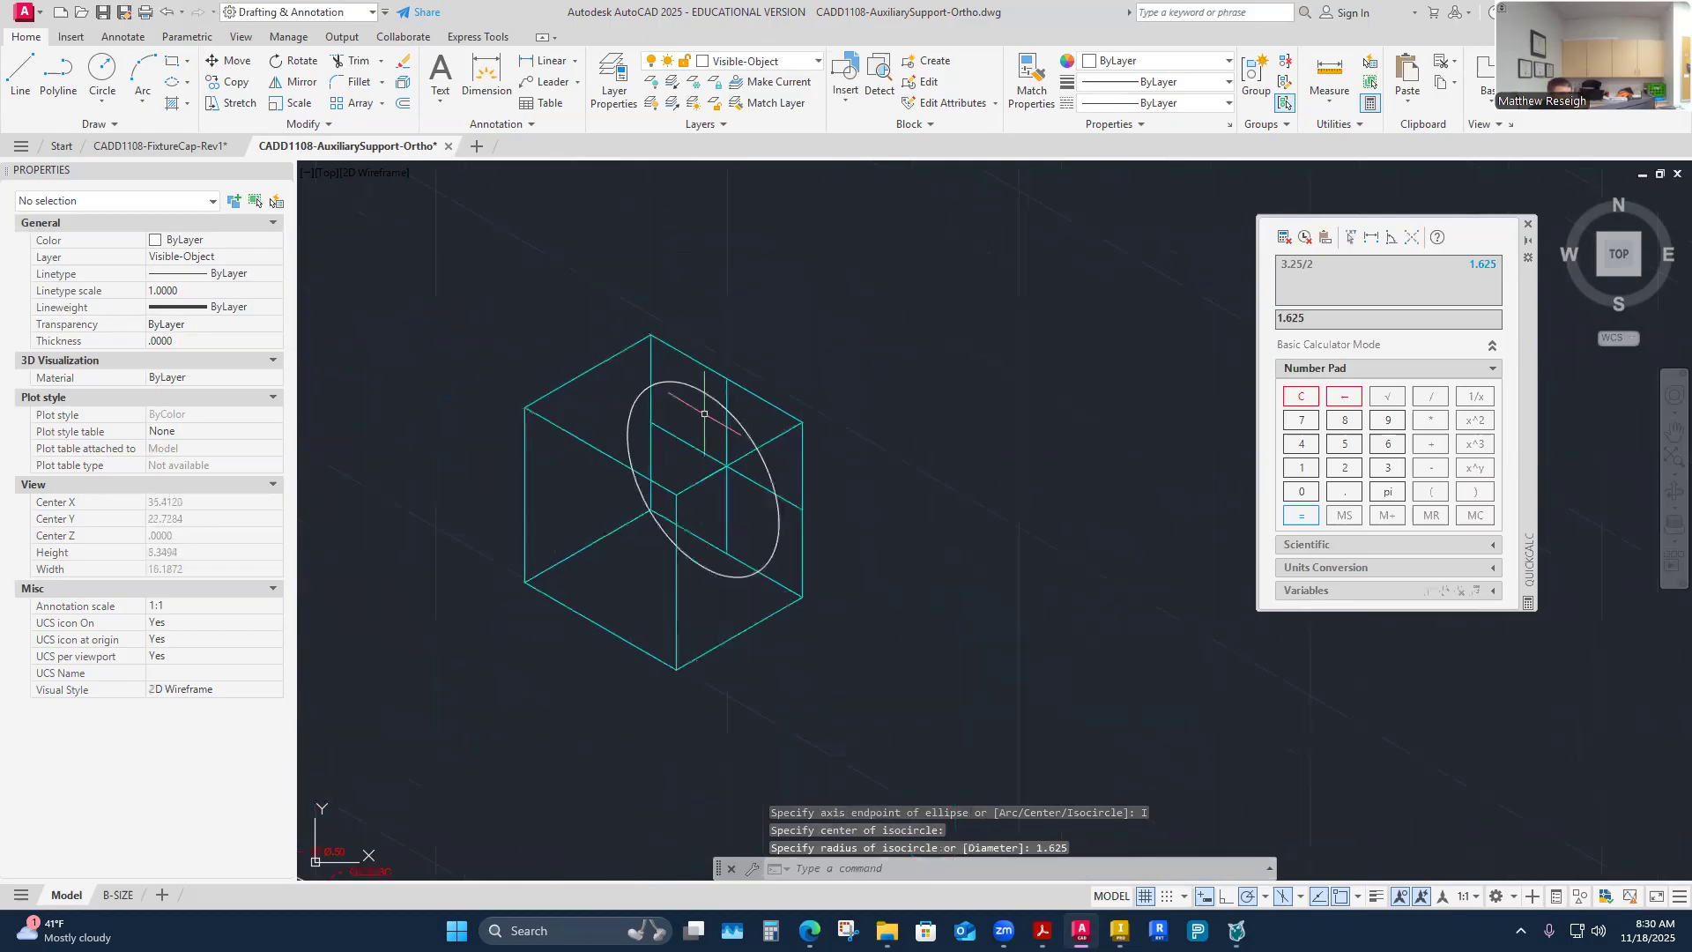
Step: Copy the 1.625 radius isocircle from its centre to the rear face's centre-line crossing
{"action": "scroll", "coordinate": [727, 413], "scroll_direction": "up", "scroll_amount": 2}
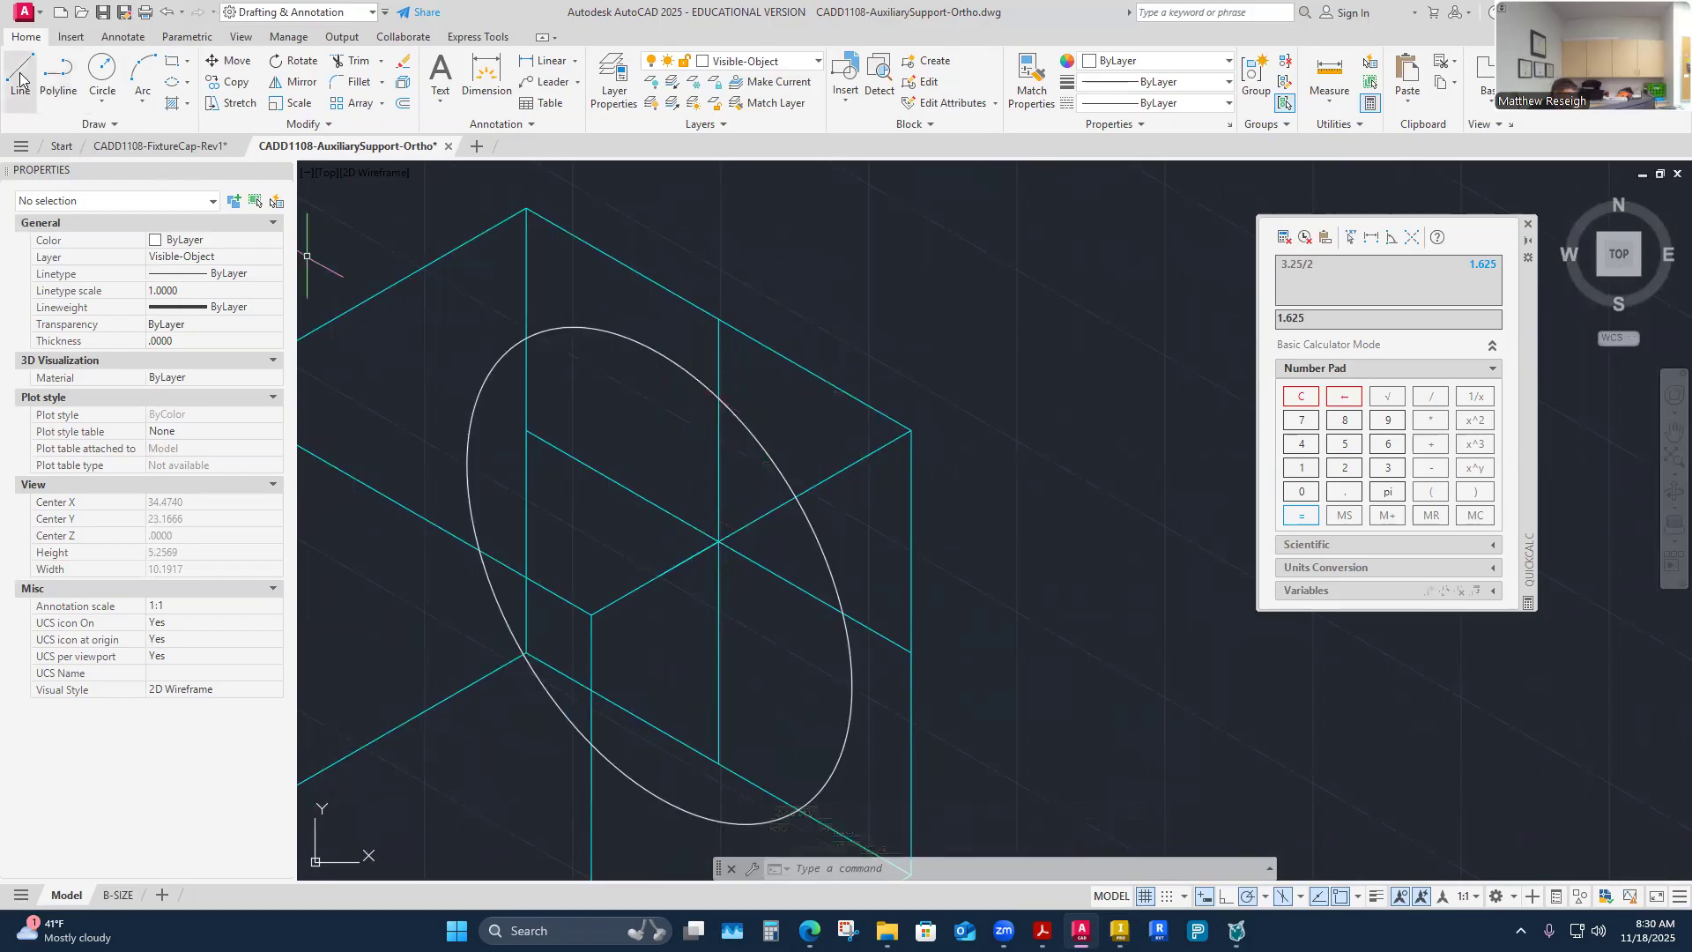
{"action": "left_click", "coordinate": [225, 89]}
{"action": "left_click", "coordinate": [633, 344]}
{"action": "key", "text": "Return"}
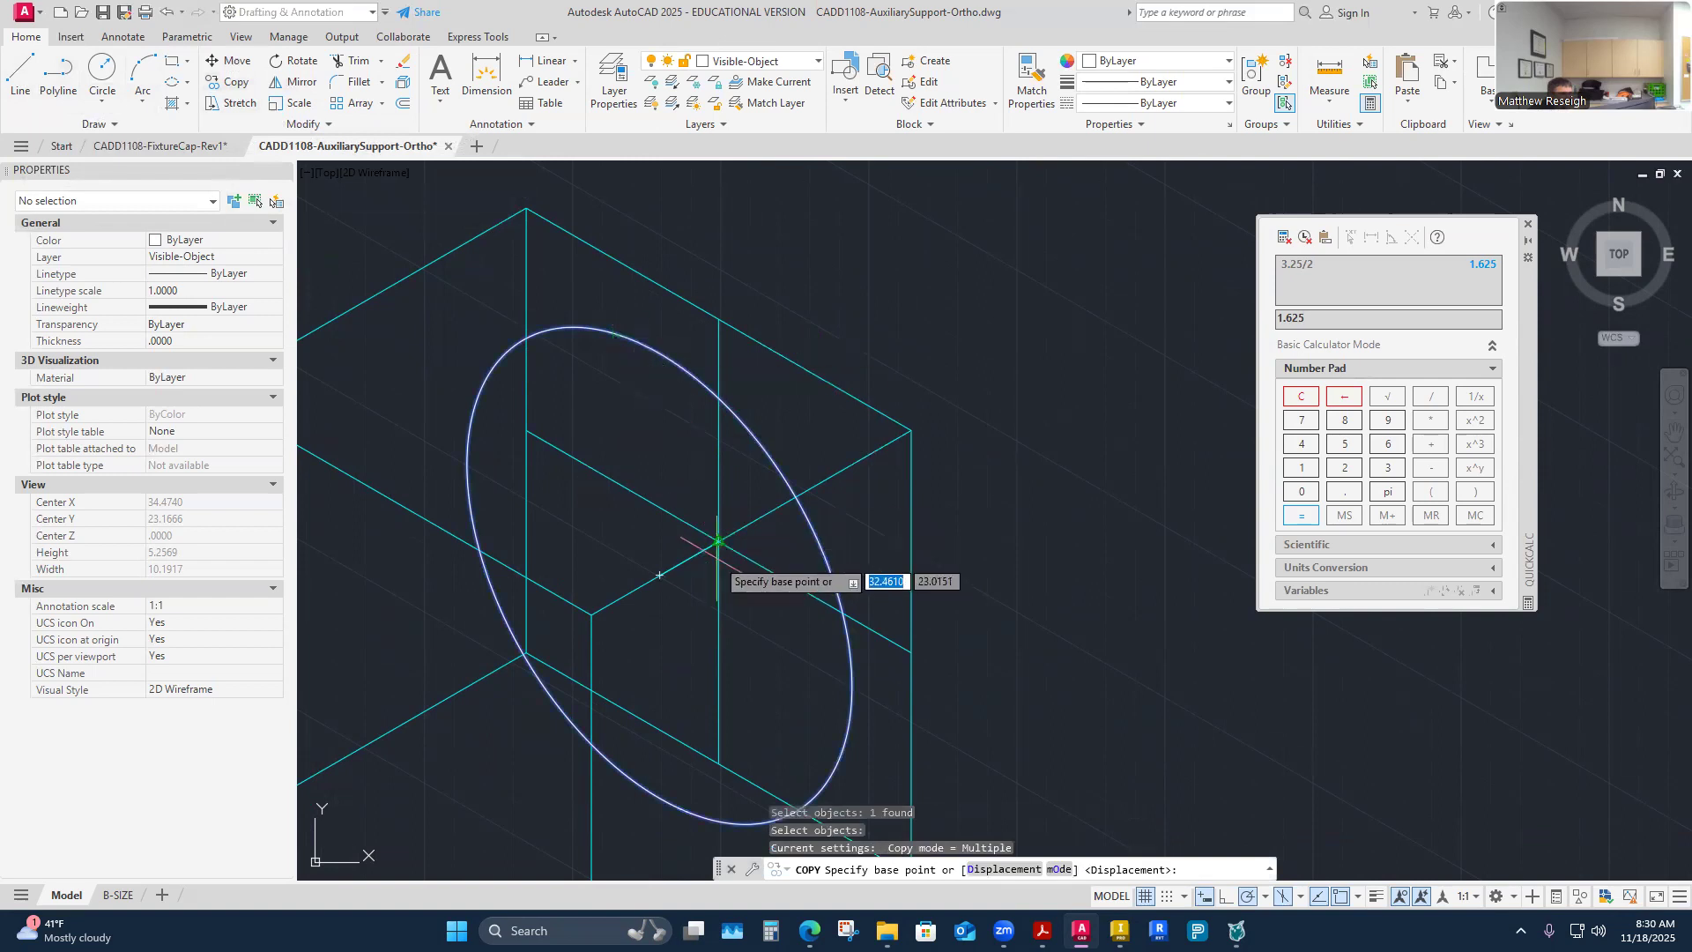
{"action": "left_click", "coordinate": [660, 575]}
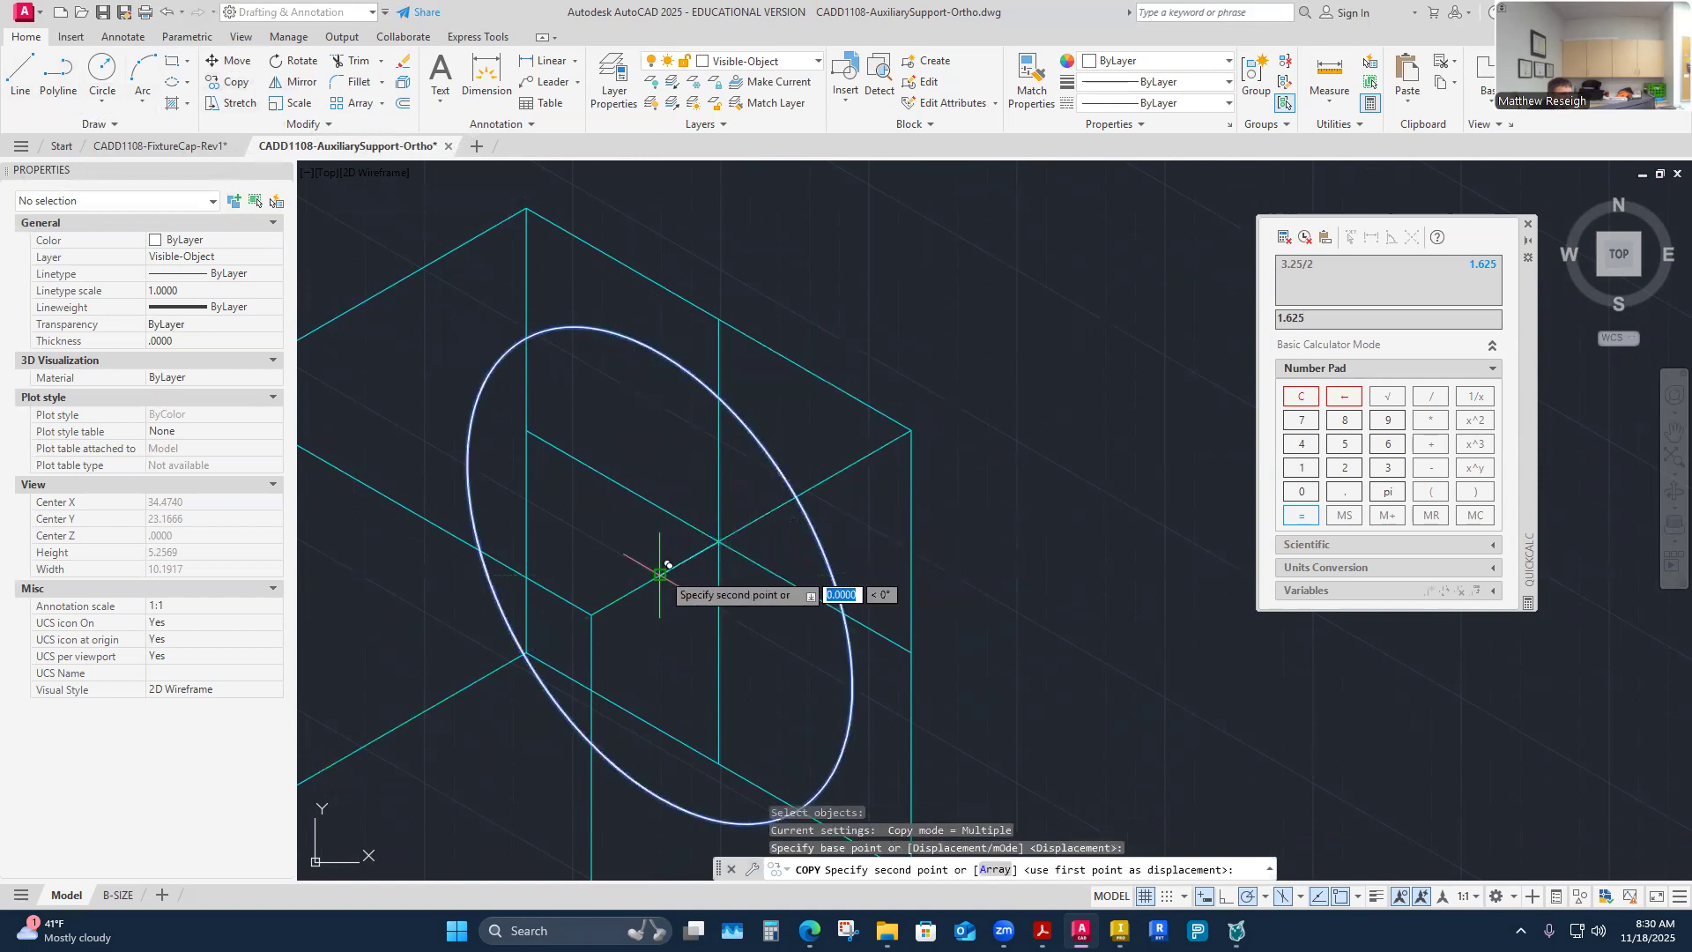
{"action": "left_click", "coordinate": [719, 541]}
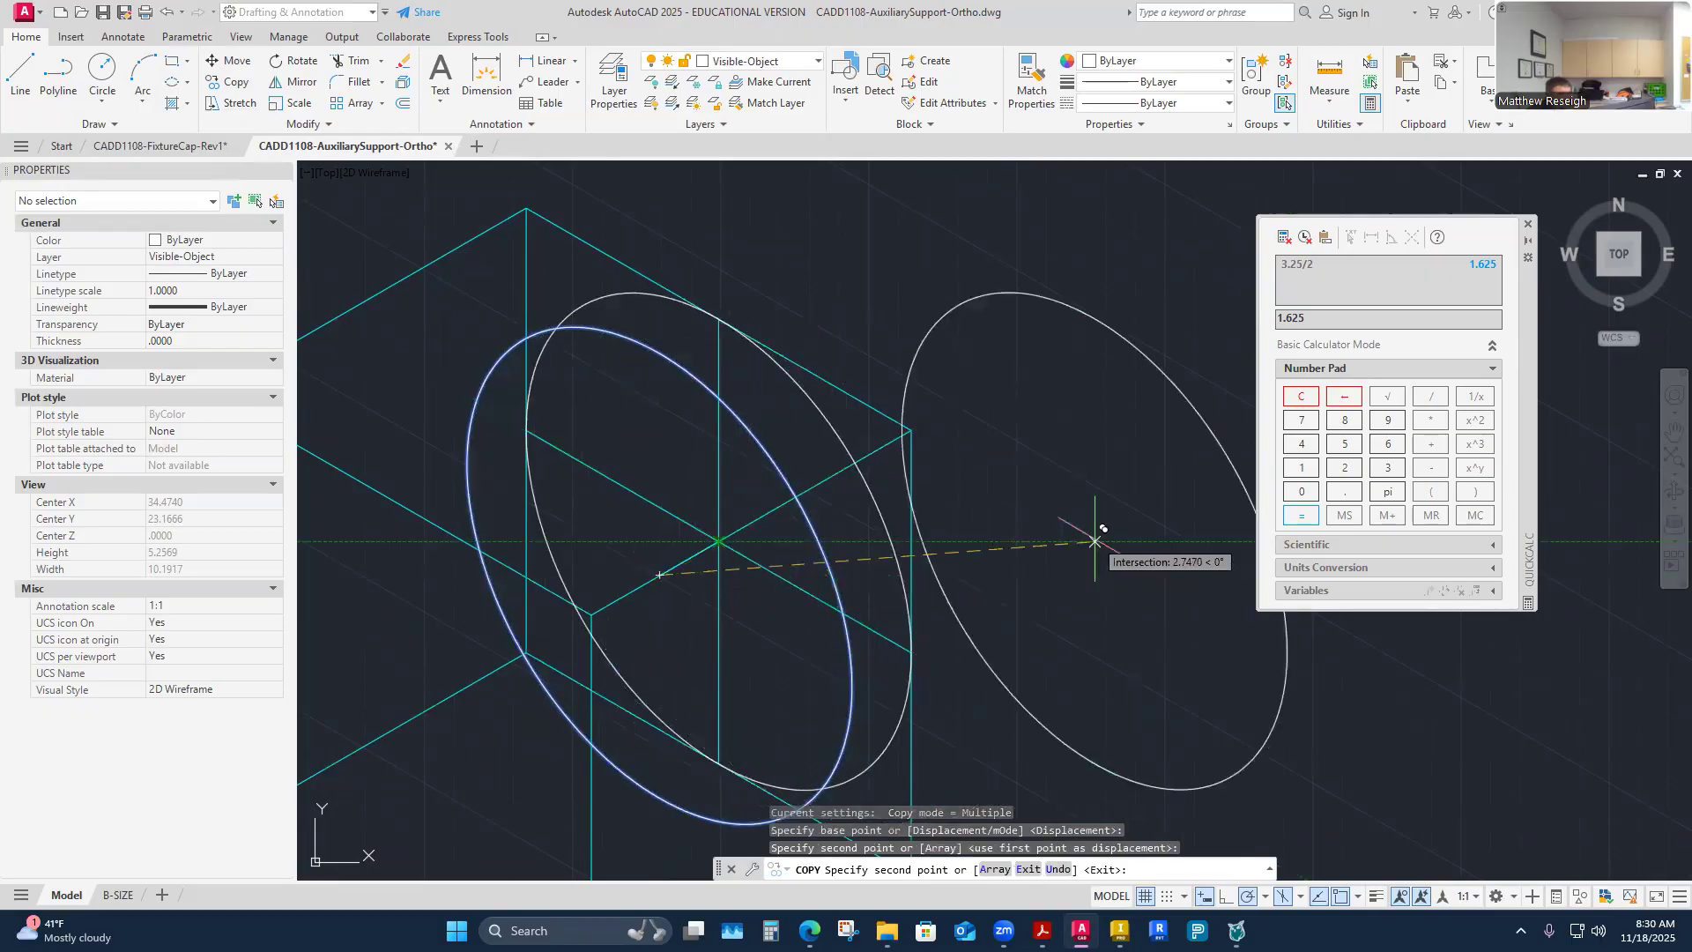
{"action": "key", "text": "Escape"}
{"action": "scroll", "coordinate": [1102, 414], "scroll_direction": "down", "scroll_amount": 4}
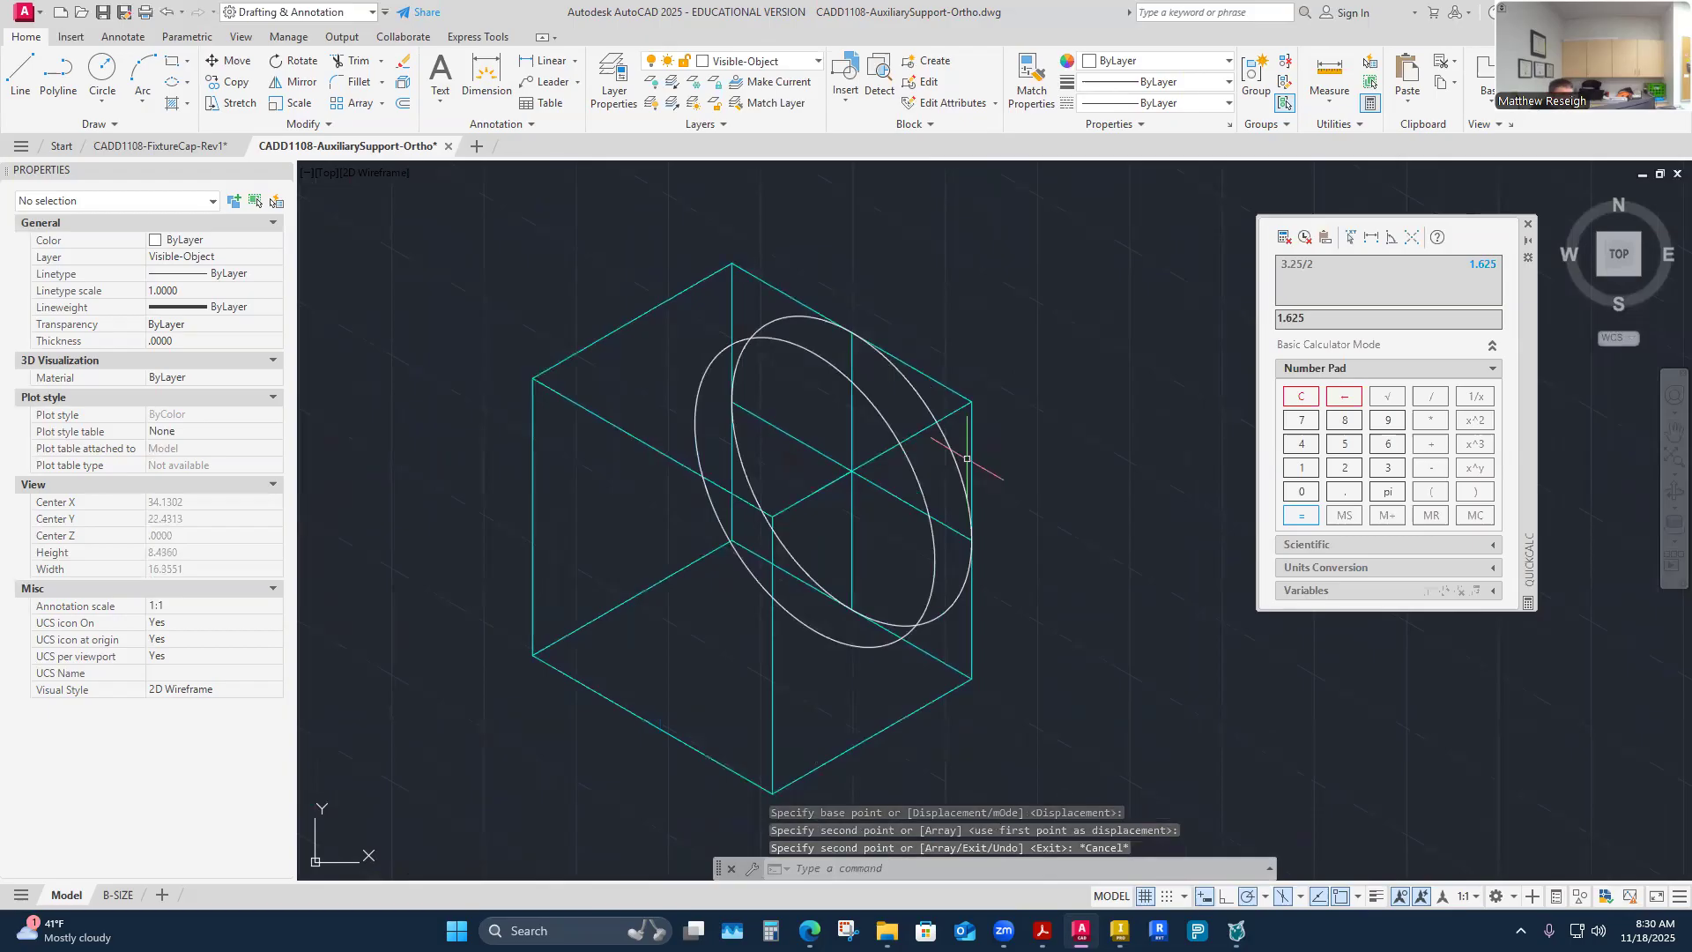
Step: Draw a .5 line along the isometric depth axis joining the upper-left tangent edges of the two flange isocircles
{"action": "scroll", "coordinate": [799, 351], "scroll_direction": "up", "scroll_amount": 2}
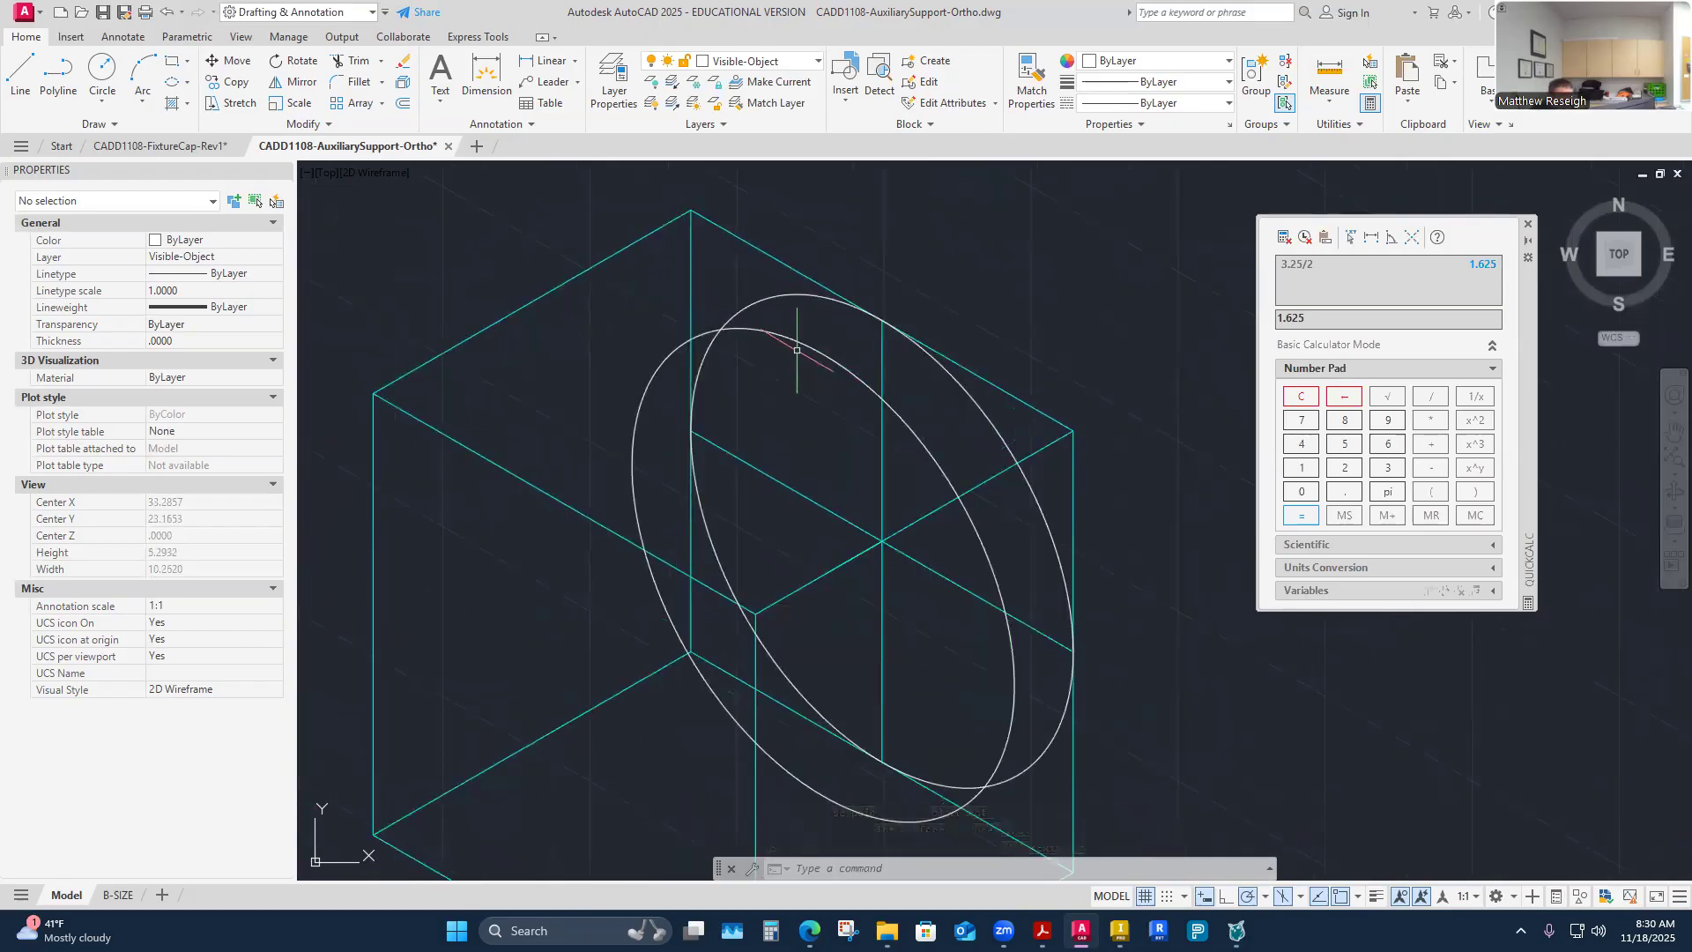
{"action": "left_click", "coordinate": [20, 72]}
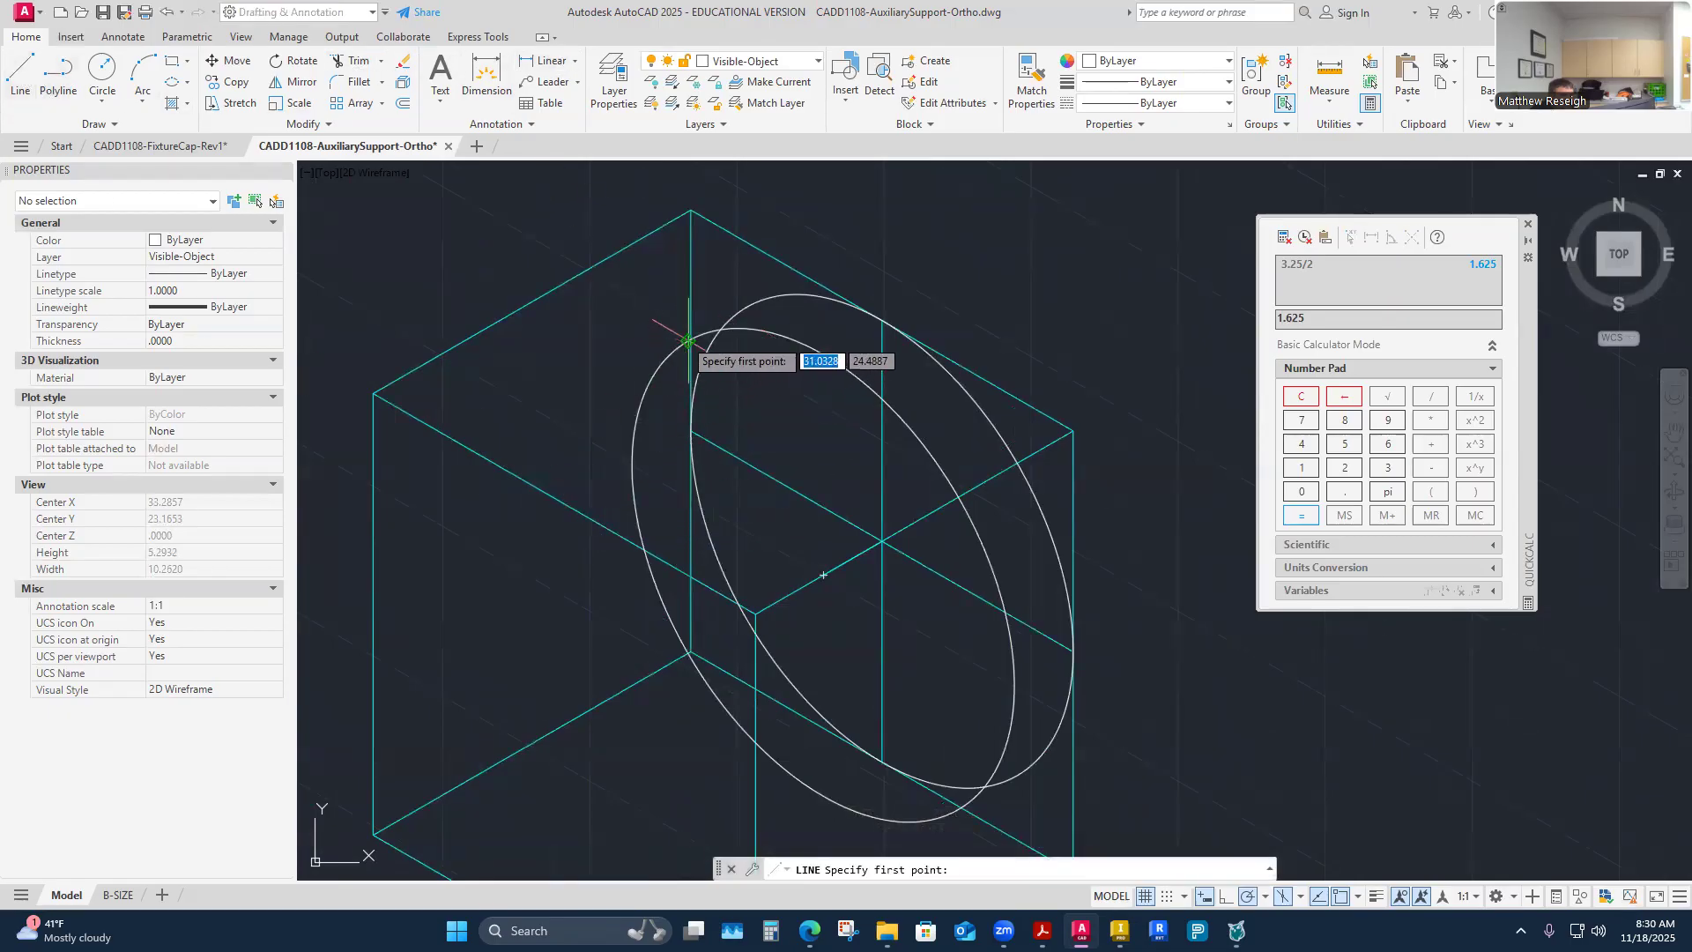
{"action": "scroll", "coordinate": [690, 348], "scroll_direction": "up", "scroll_amount": 4}
{"action": "scroll", "coordinate": [646, 397], "scroll_direction": "down", "scroll_amount": 4}
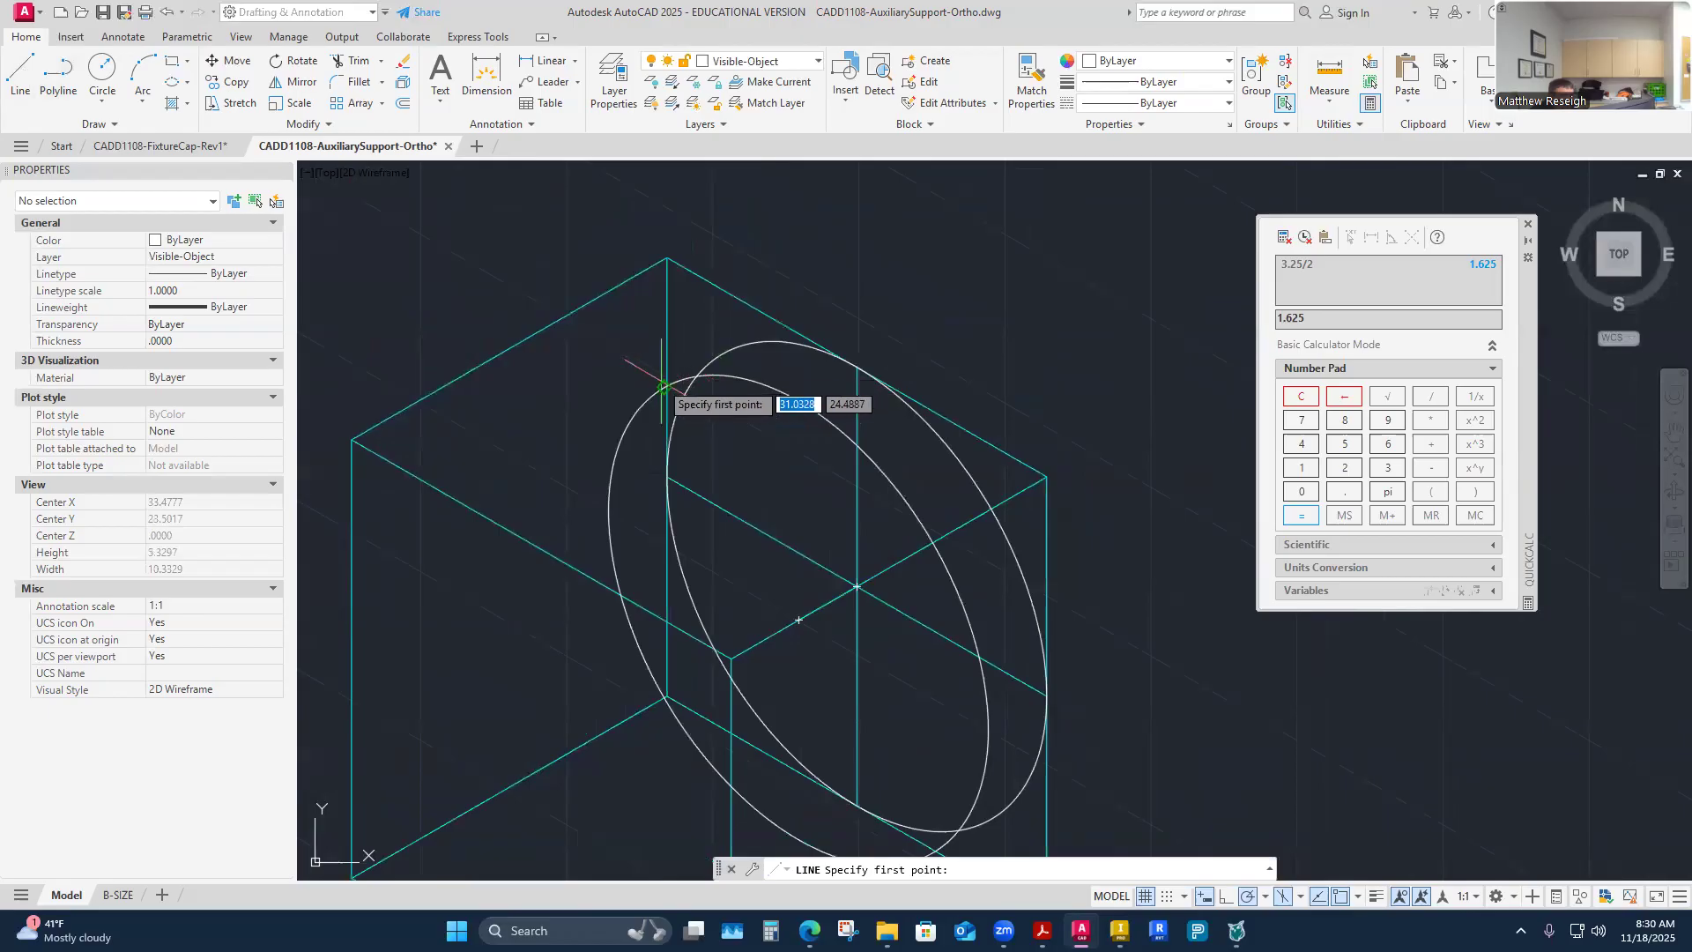
{"action": "left_click", "coordinate": [664, 388]}
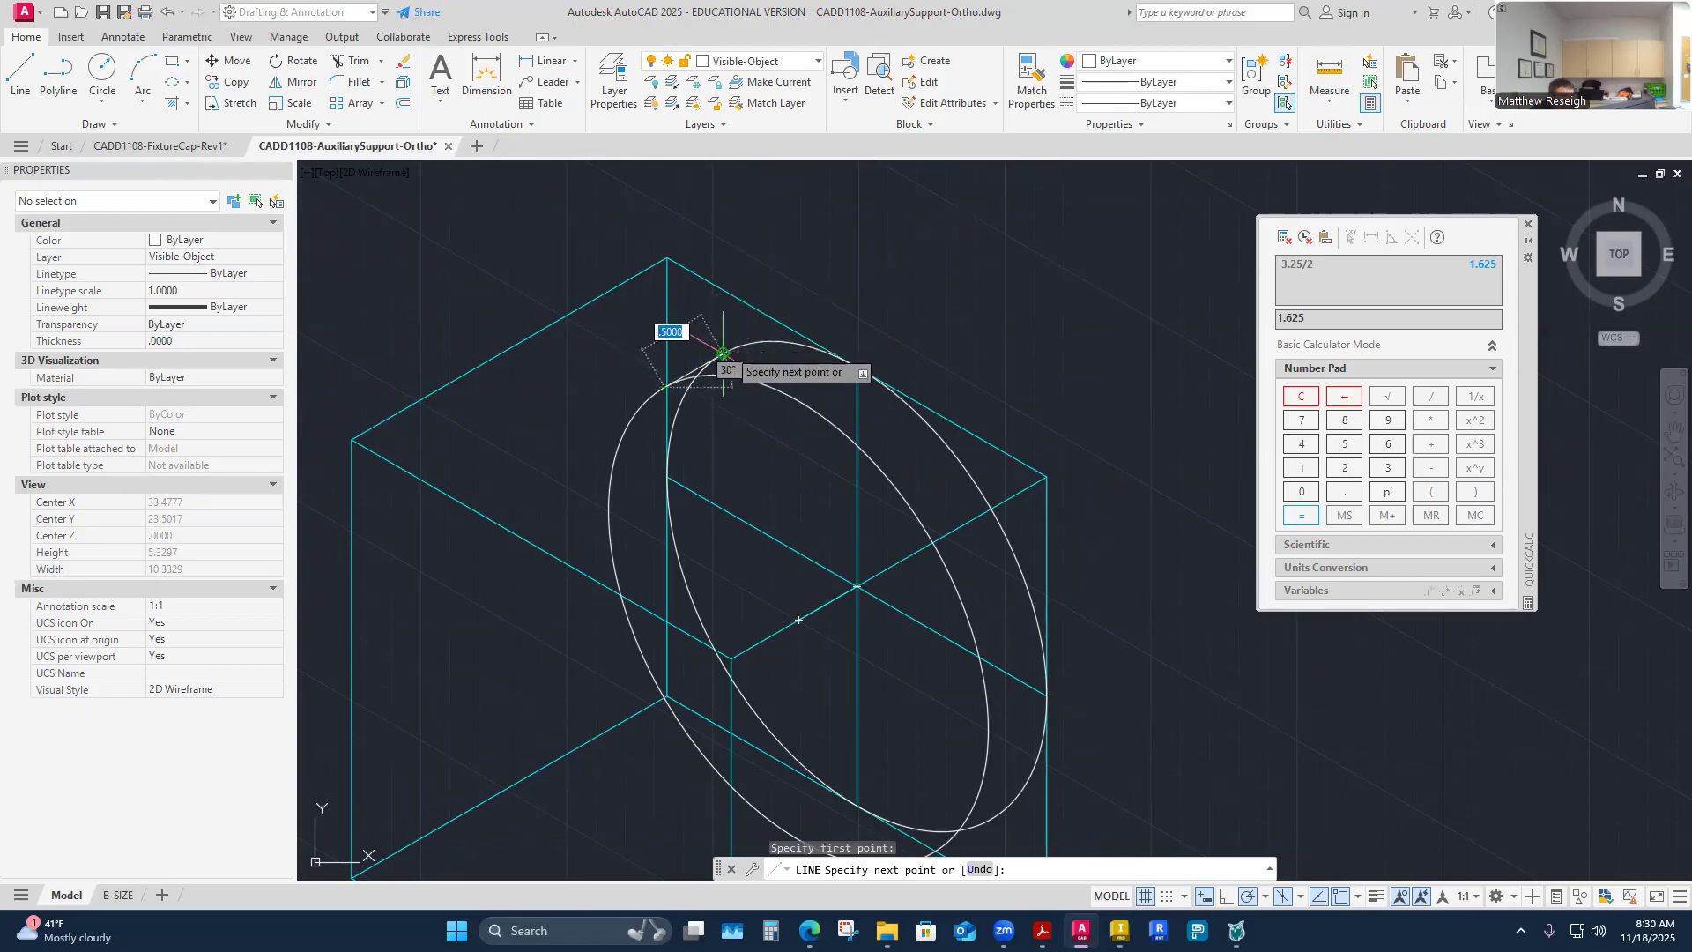
{"action": "left_click", "coordinate": [724, 353]}
{"action": "right_click", "coordinate": [780, 355]}
{"action": "left_click", "coordinate": [806, 385]}
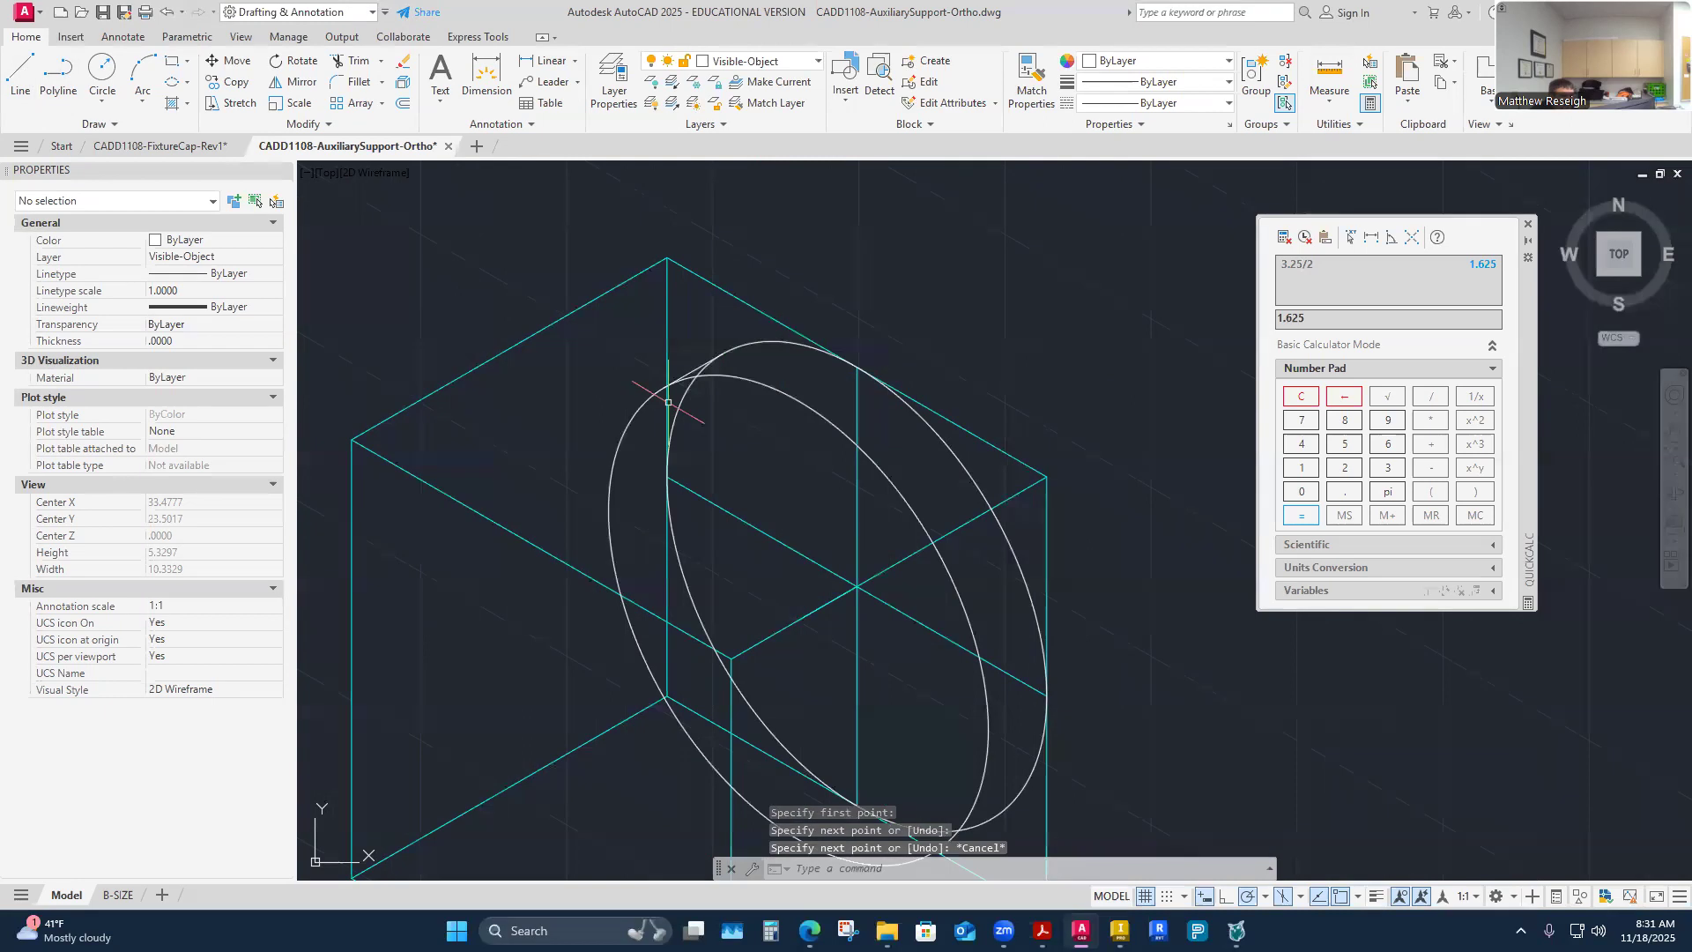
Step: Draw a matching line joining the lower-right quadrants of the front and rear flange isocircles
{"action": "scroll", "coordinate": [841, 556], "scroll_direction": "down", "scroll_amount": 4}
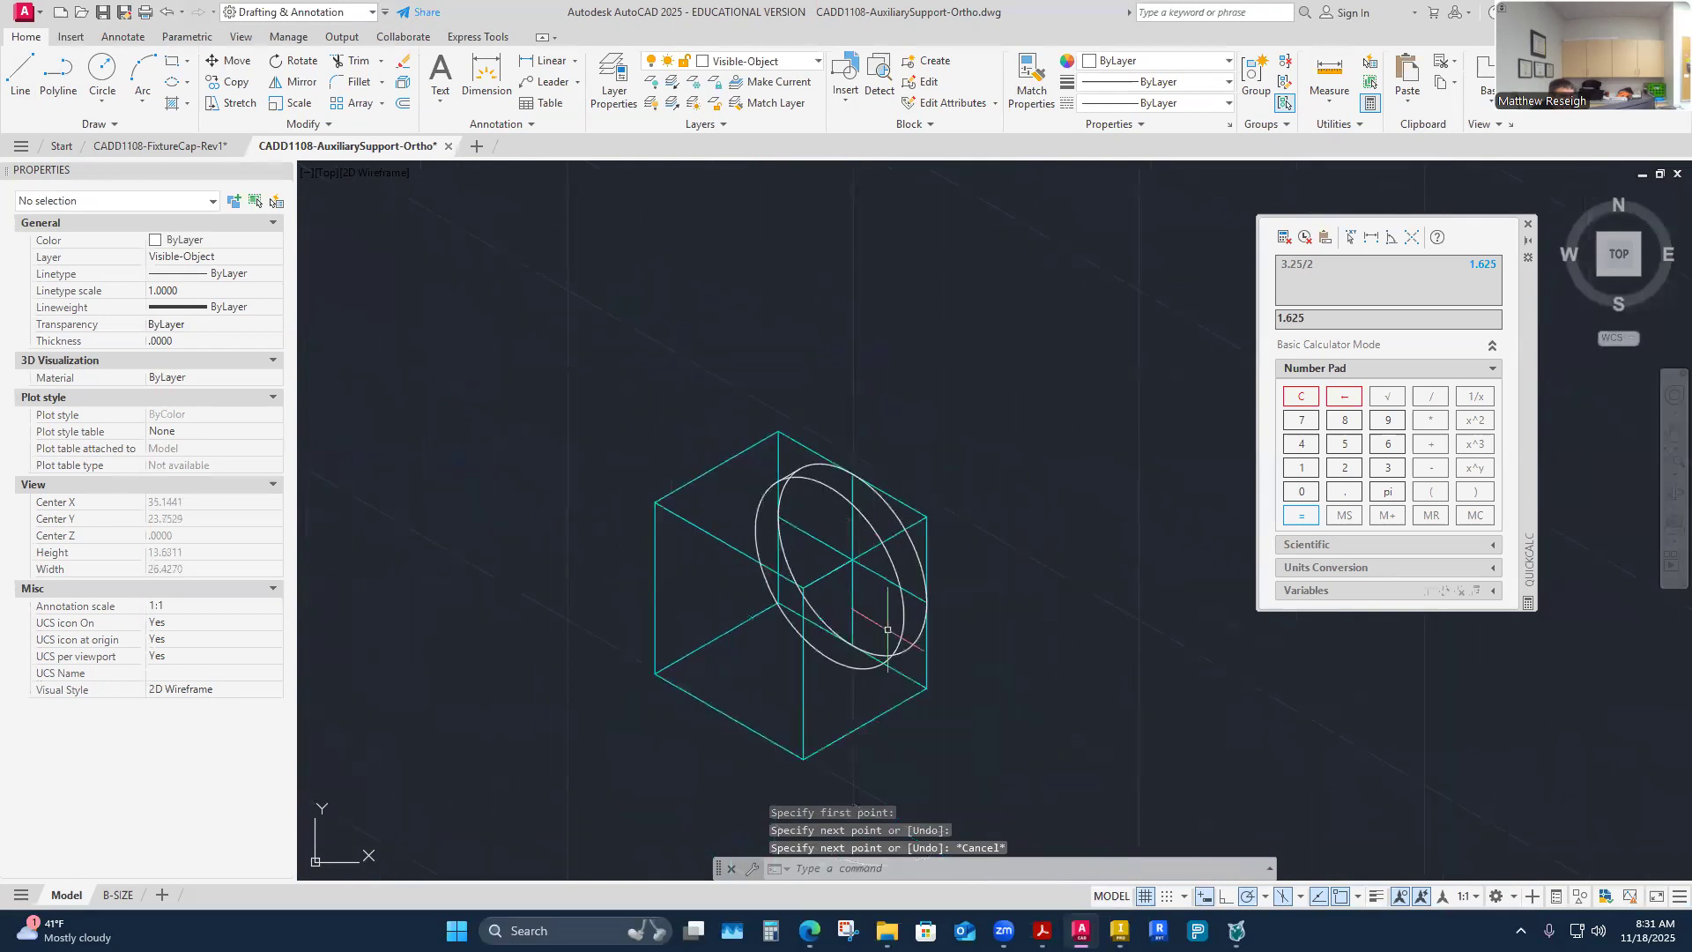
{"action": "scroll", "coordinate": [903, 669], "scroll_direction": "up", "scroll_amount": 2}
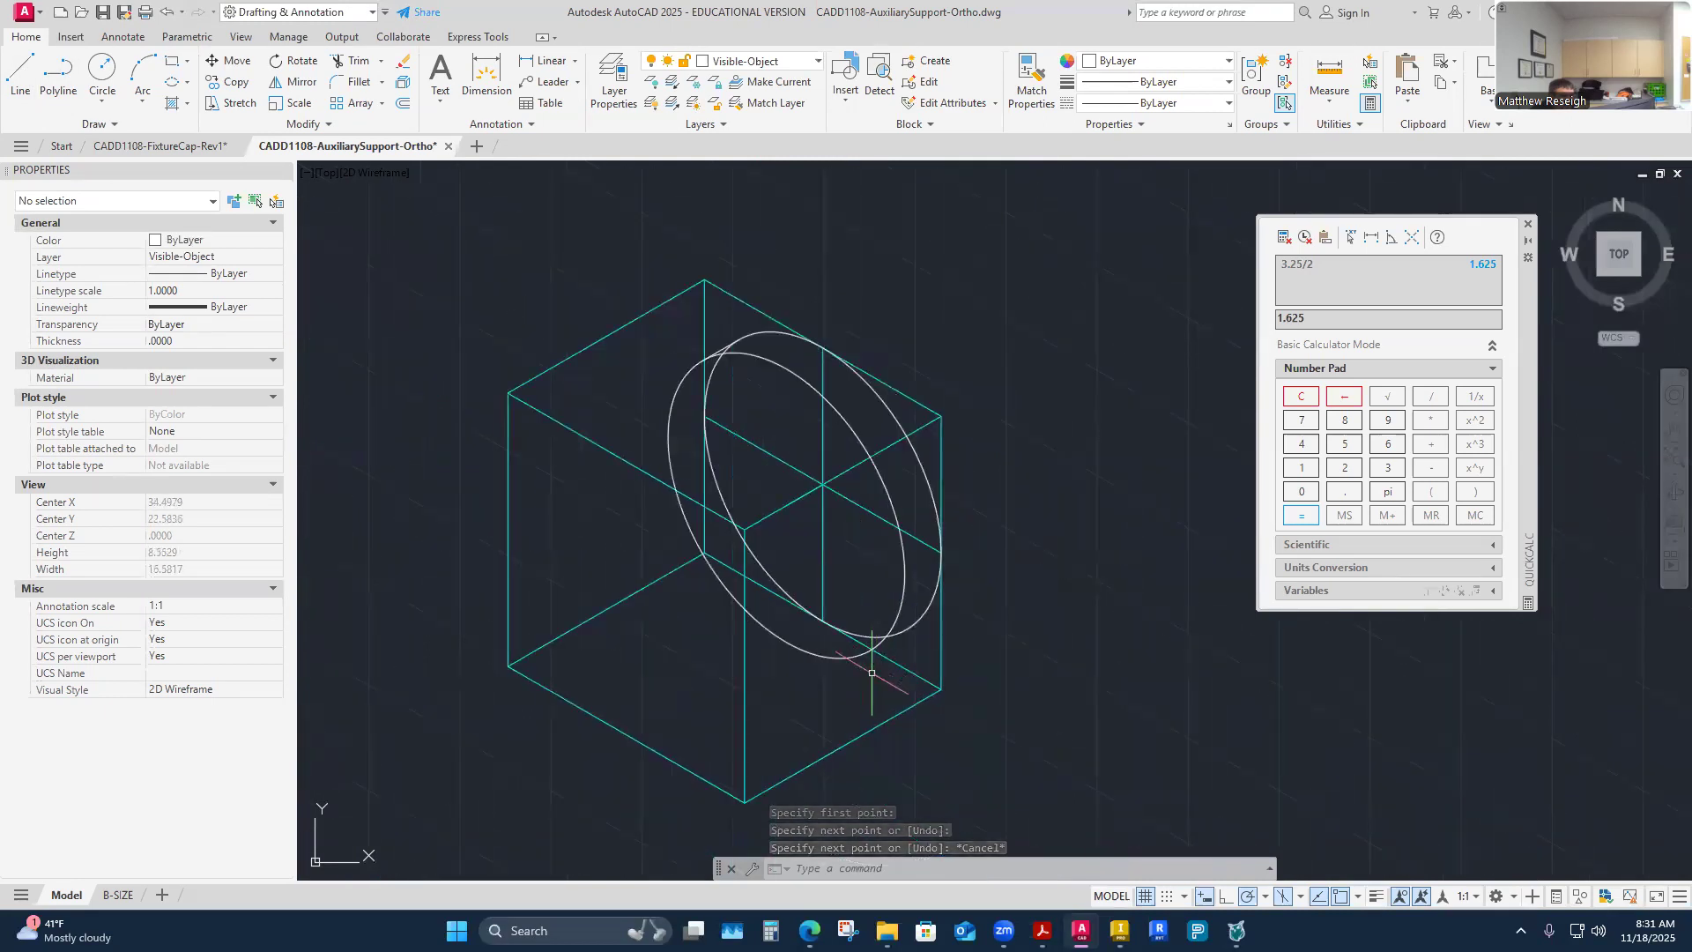
{"action": "right_click", "coordinate": [851, 683]}
{"action": "left_click", "coordinate": [899, 370]}
{"action": "scroll", "coordinate": [824, 628], "scroll_direction": "up", "scroll_amount": 4}
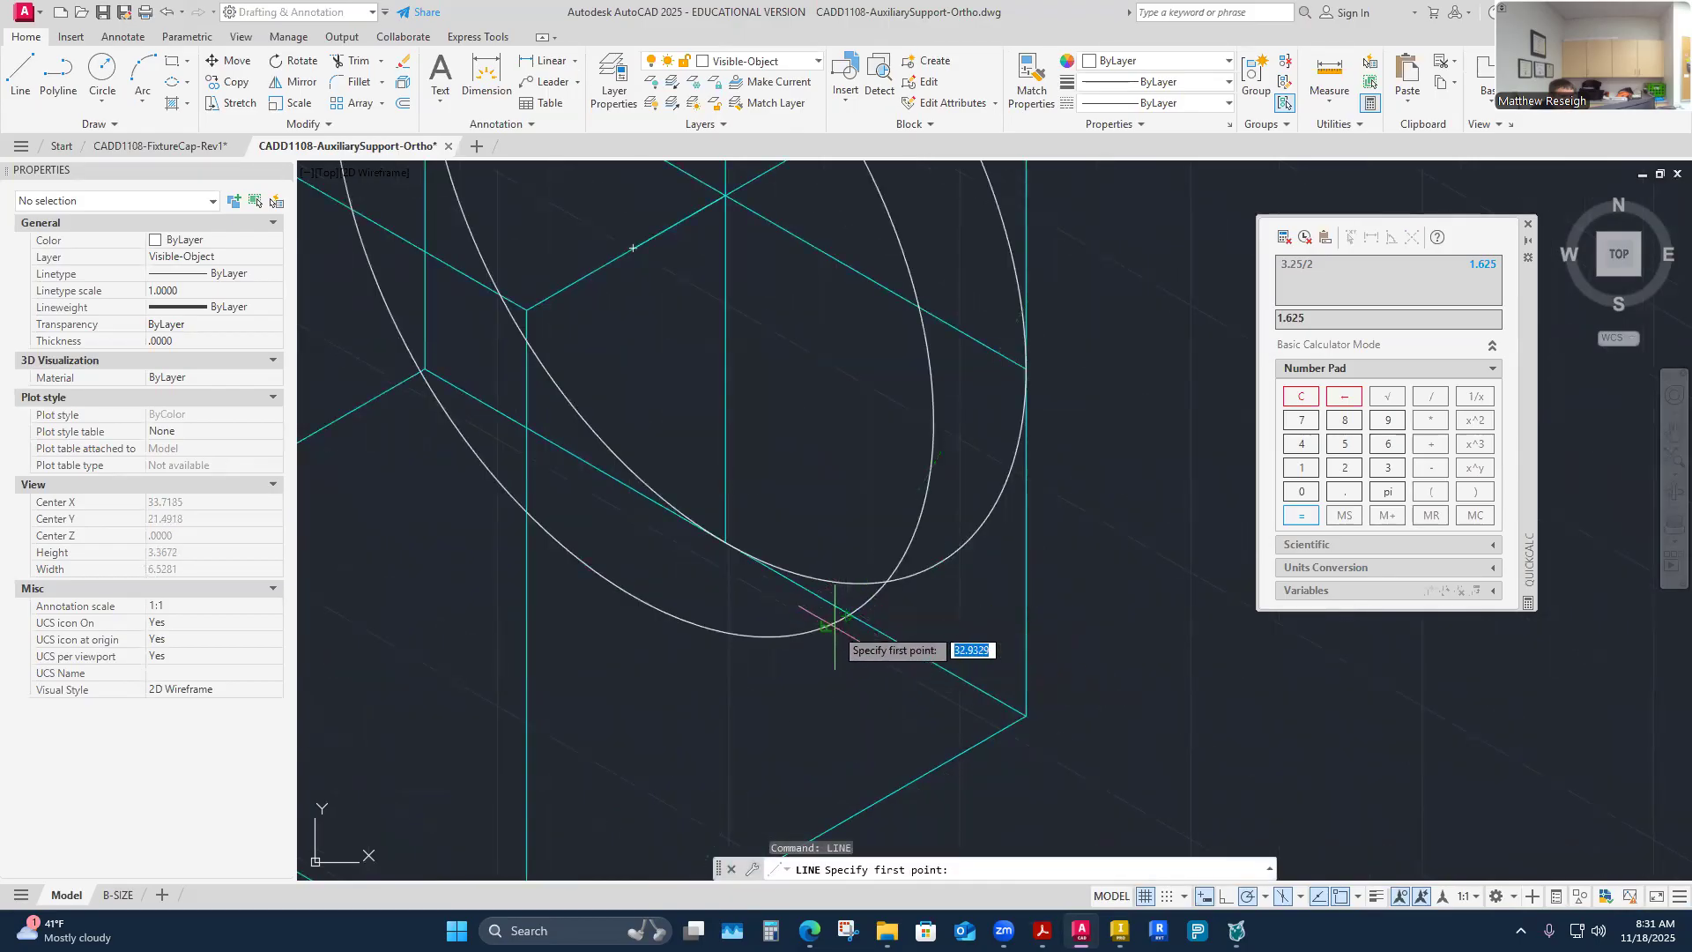
{"action": "left_click", "coordinate": [845, 617]}
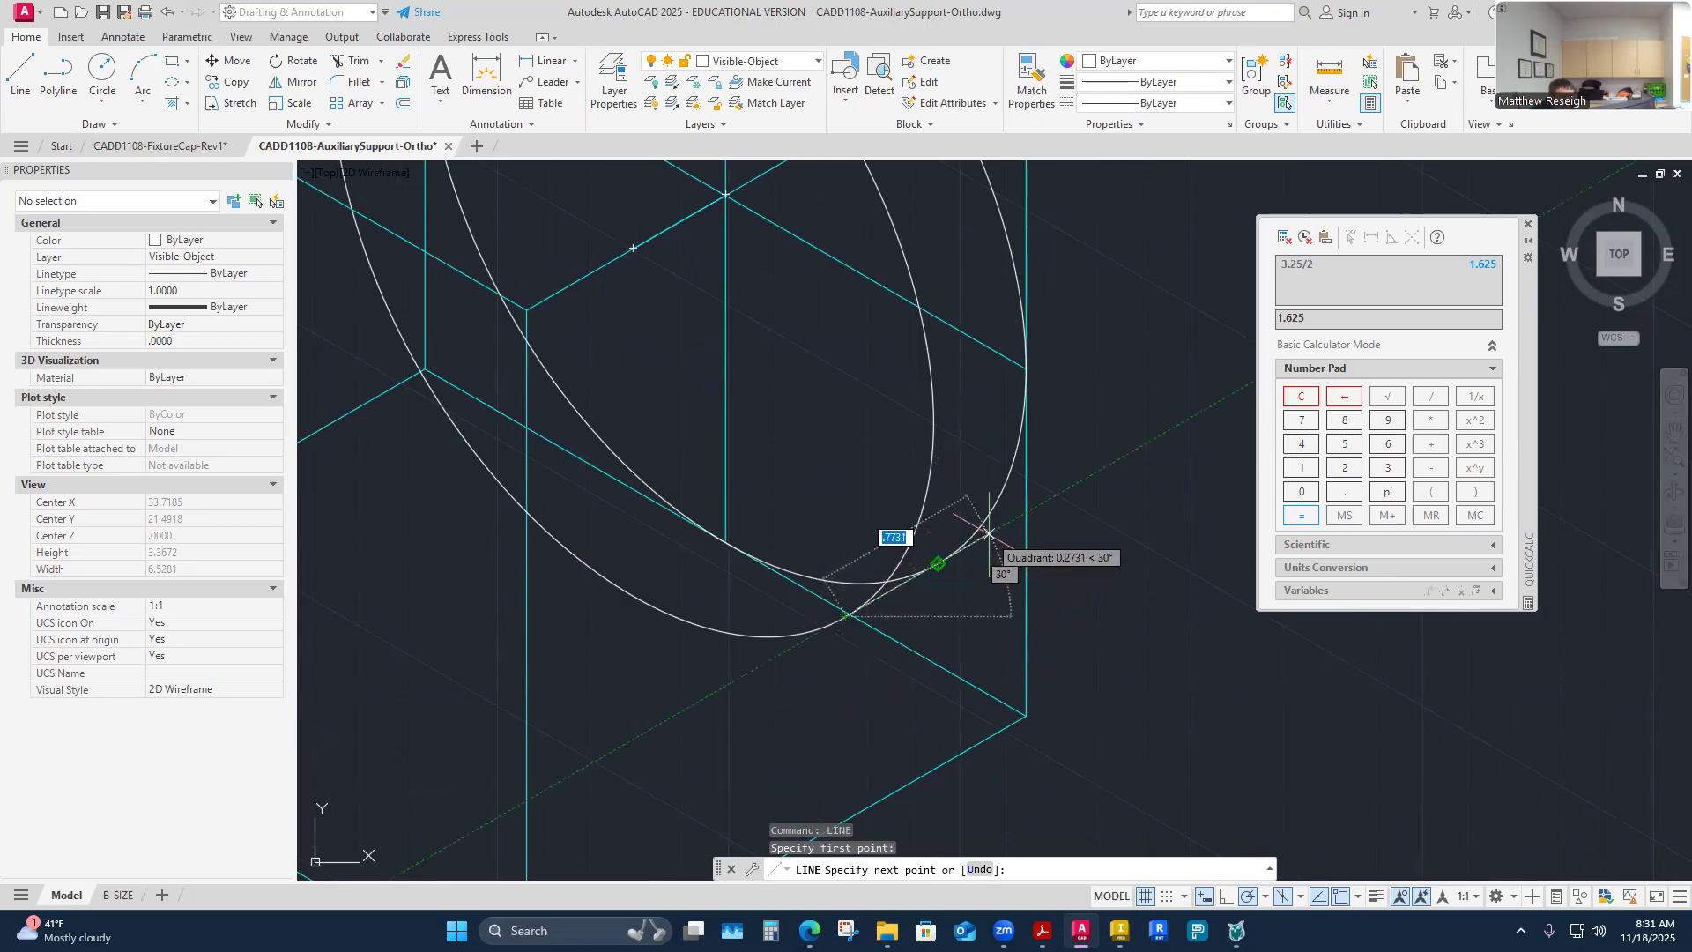
{"action": "left_click", "coordinate": [938, 563]}
{"action": "right_click", "coordinate": [940, 565]}
{"action": "left_click", "coordinate": [964, 579]}
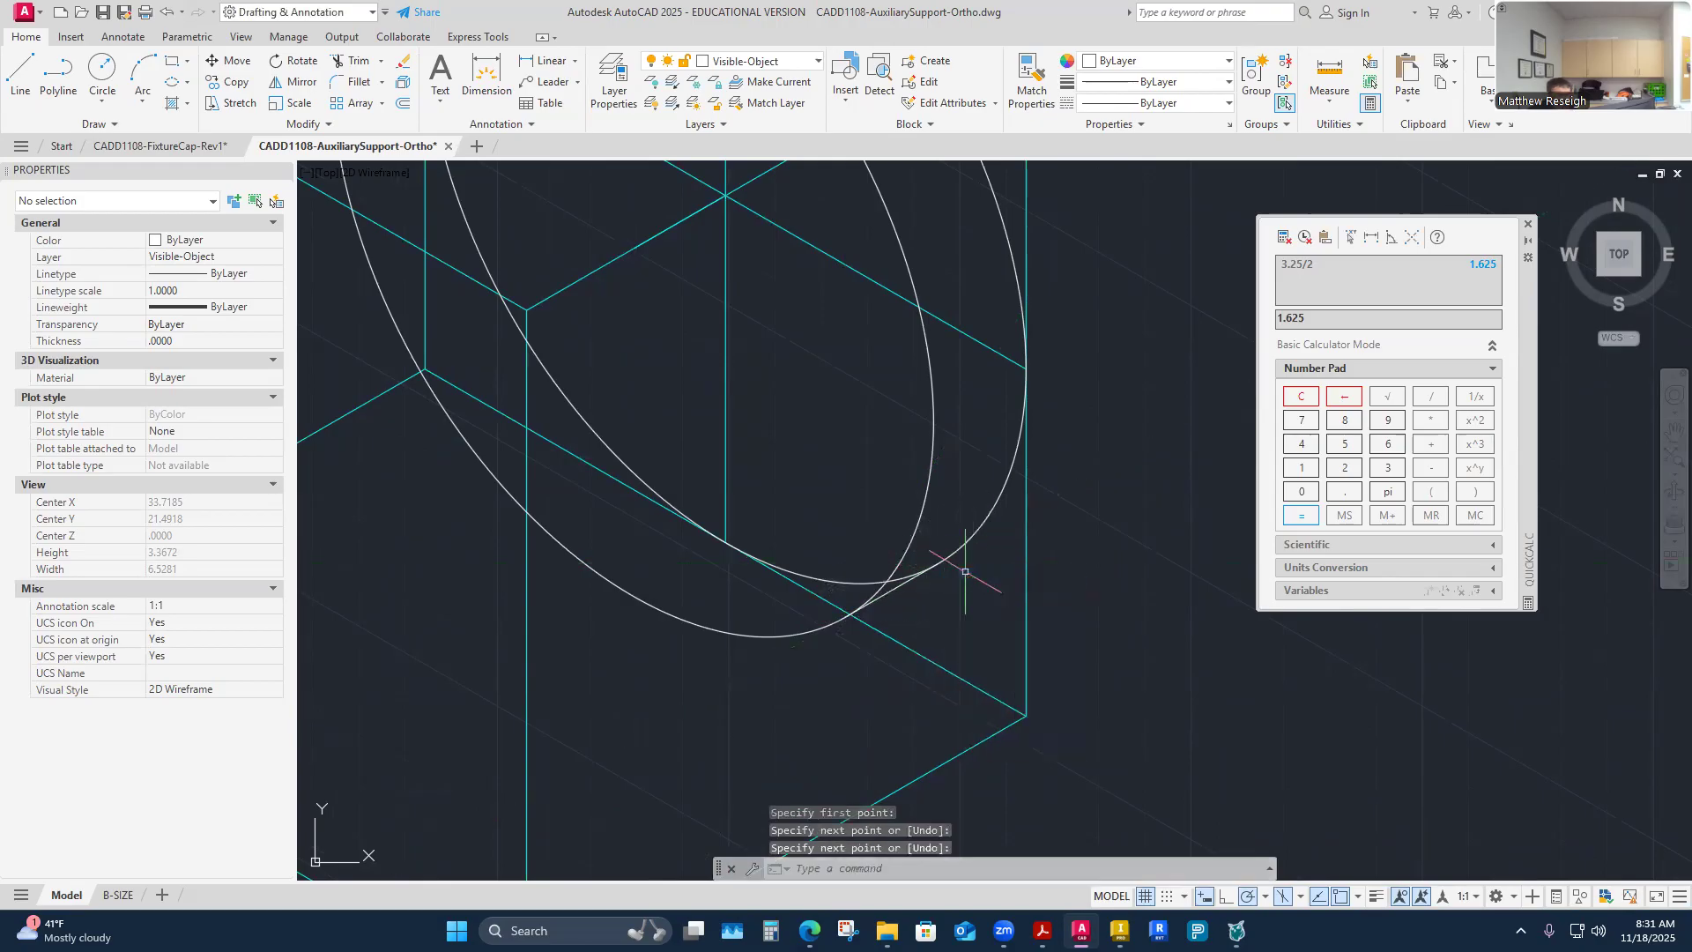
Step: Trim away the hidden portion of the rear isocircle between the two connecting edge lines
{"action": "left_click", "coordinate": [352, 60]}
{"action": "scroll", "coordinate": [901, 539], "scroll_direction": "up", "scroll_amount": 5}
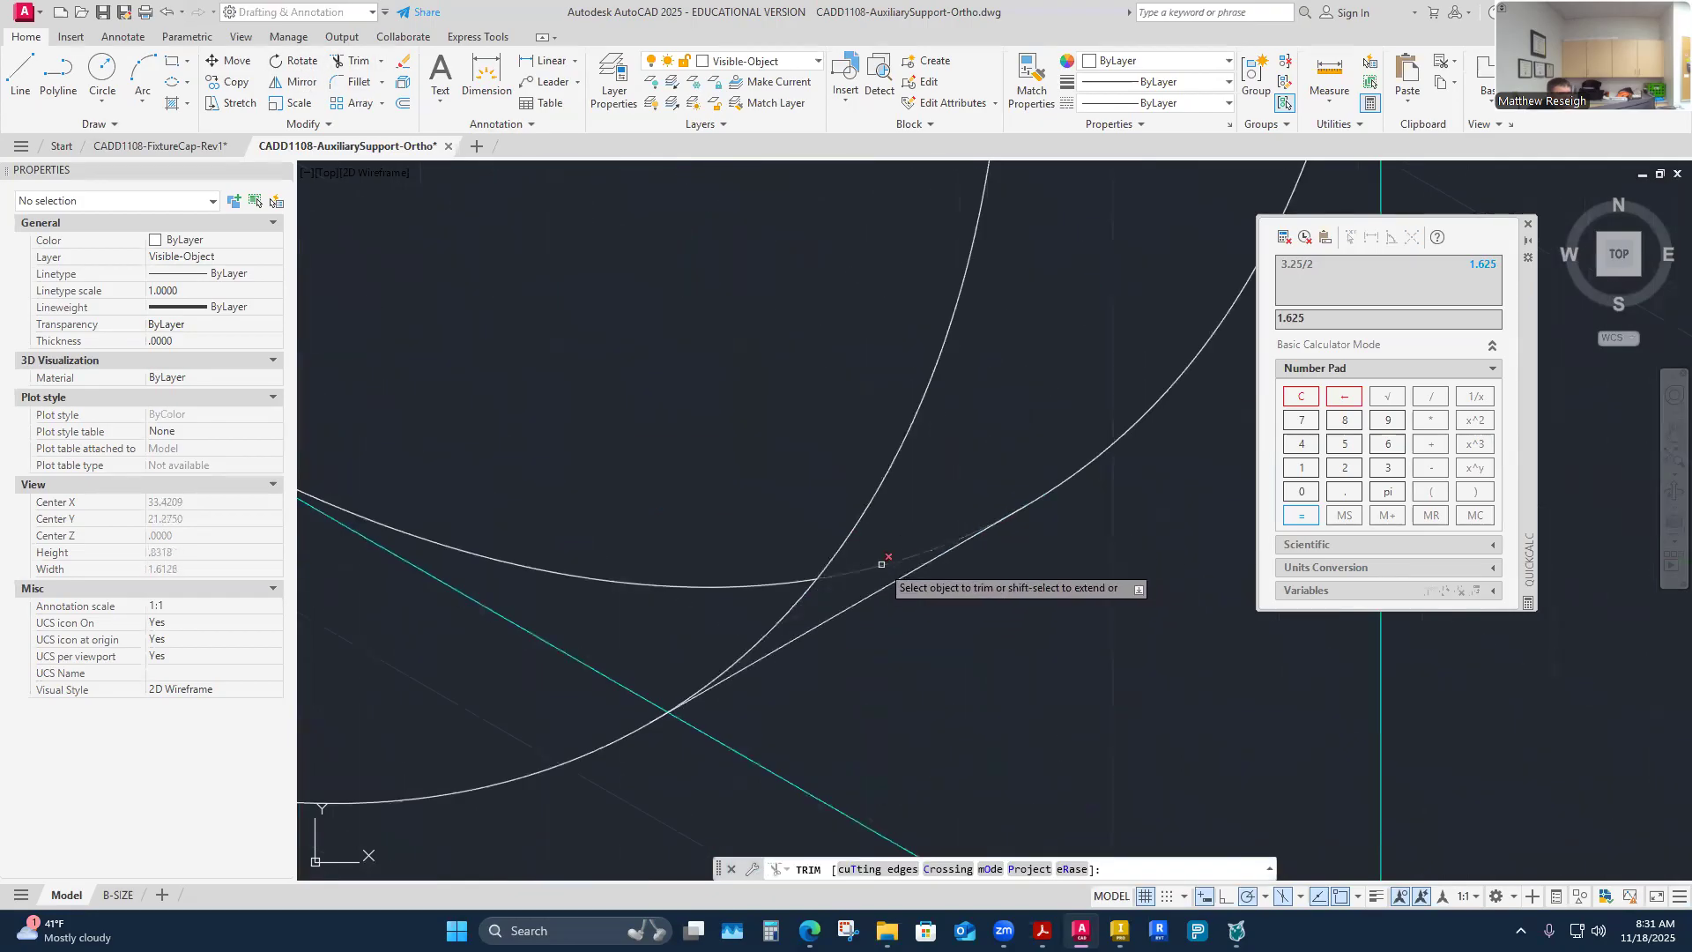
{"action": "left_click", "coordinate": [882, 565]}
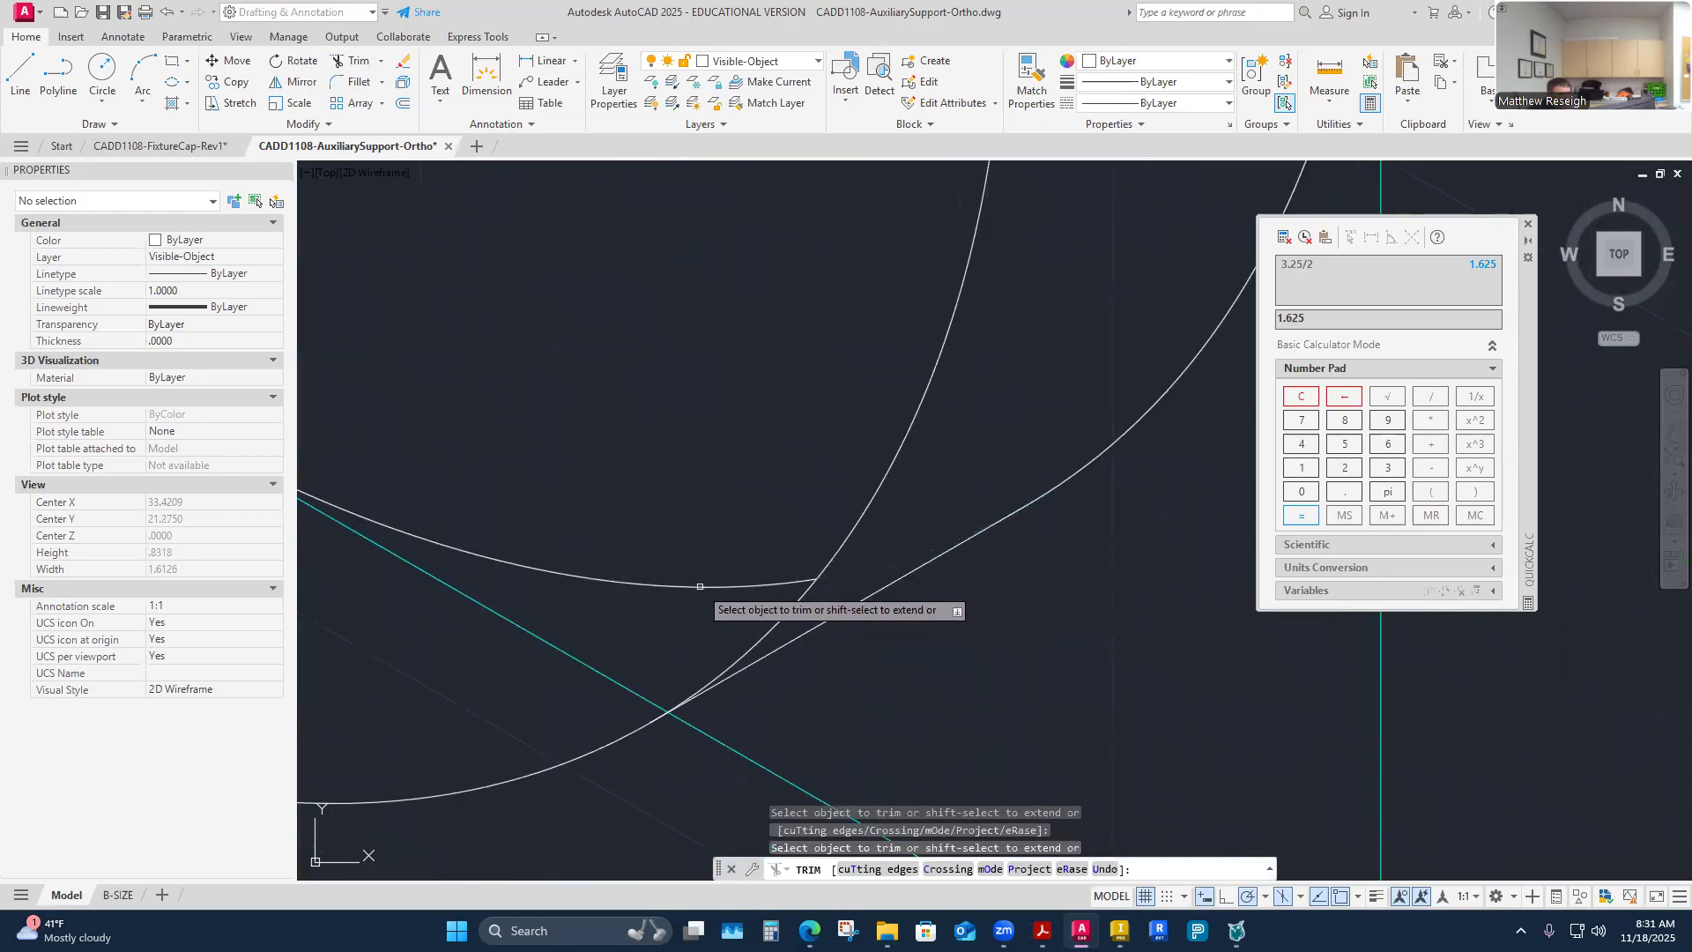
{"action": "scroll", "coordinate": [702, 586], "scroll_direction": "down", "scroll_amount": 4}
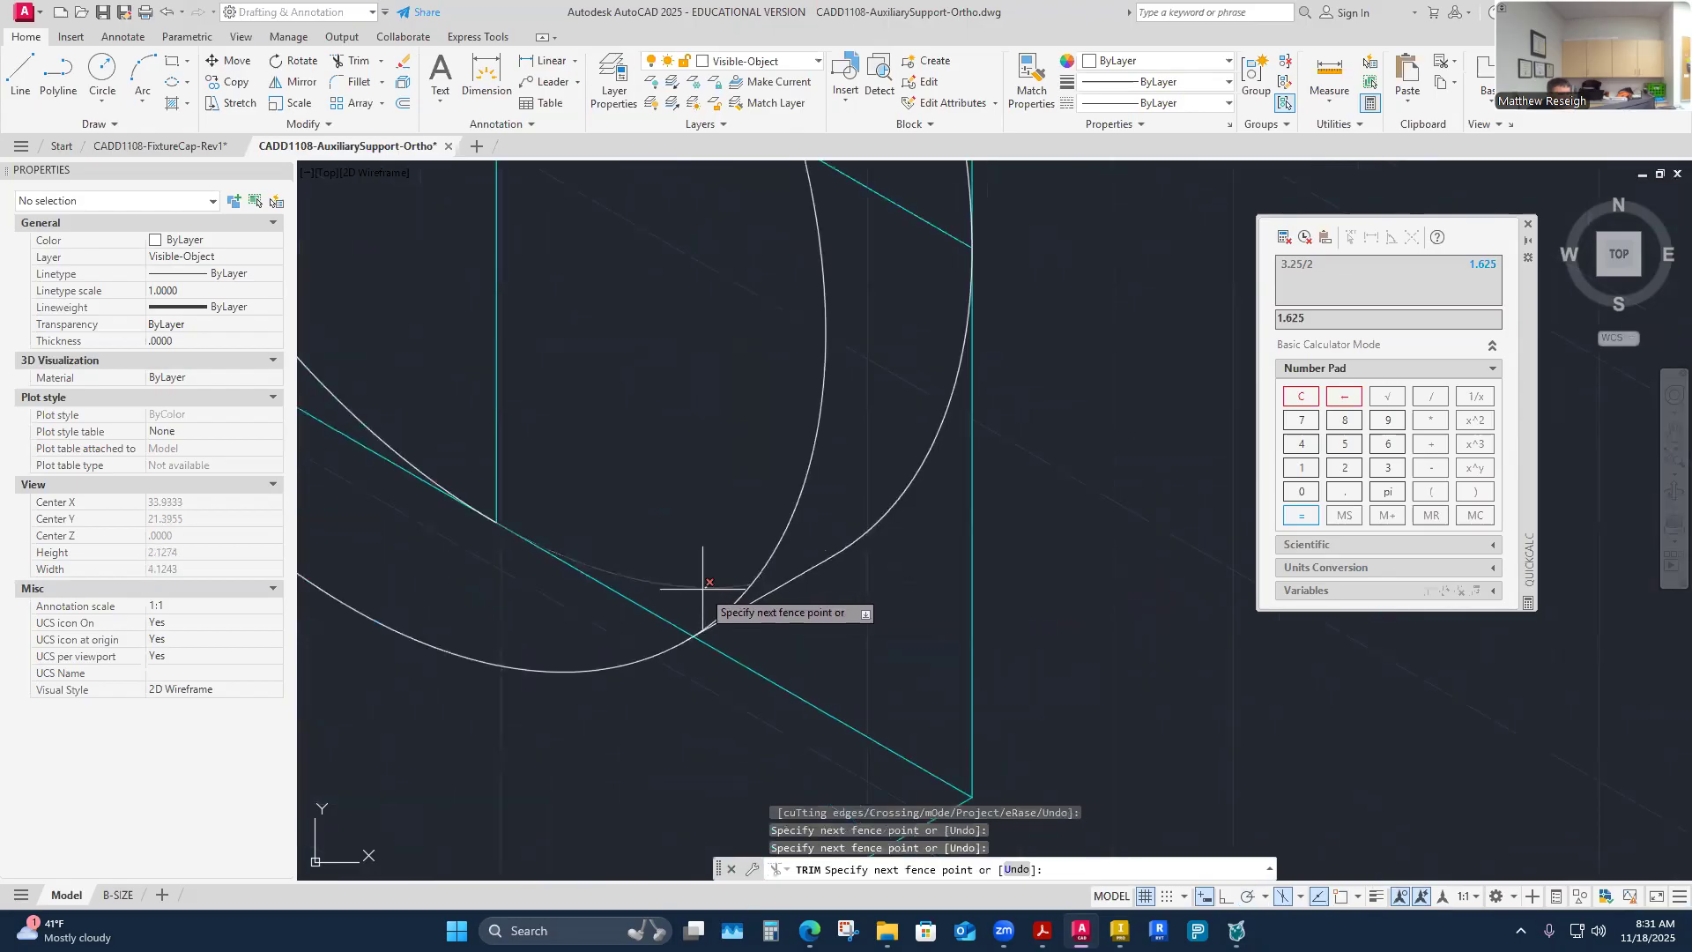
{"action": "key", "text": "Return"}
{"action": "scroll", "coordinate": [670, 529], "scroll_direction": "down", "scroll_amount": 3}
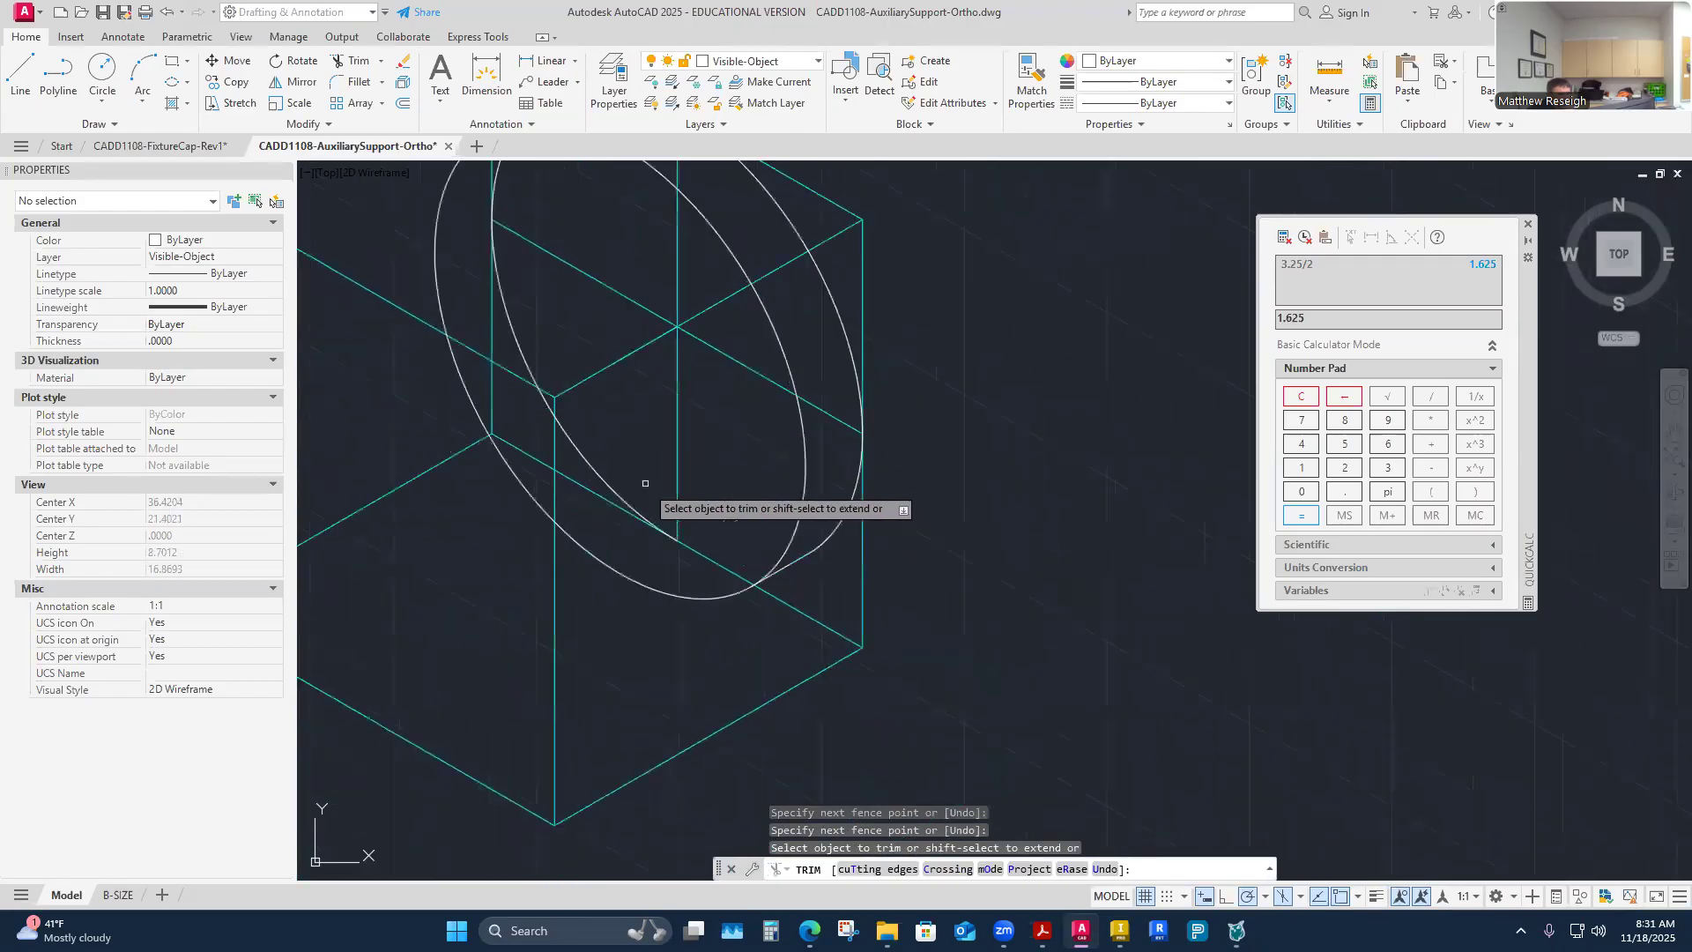
{"action": "left_click", "coordinate": [605, 486]}
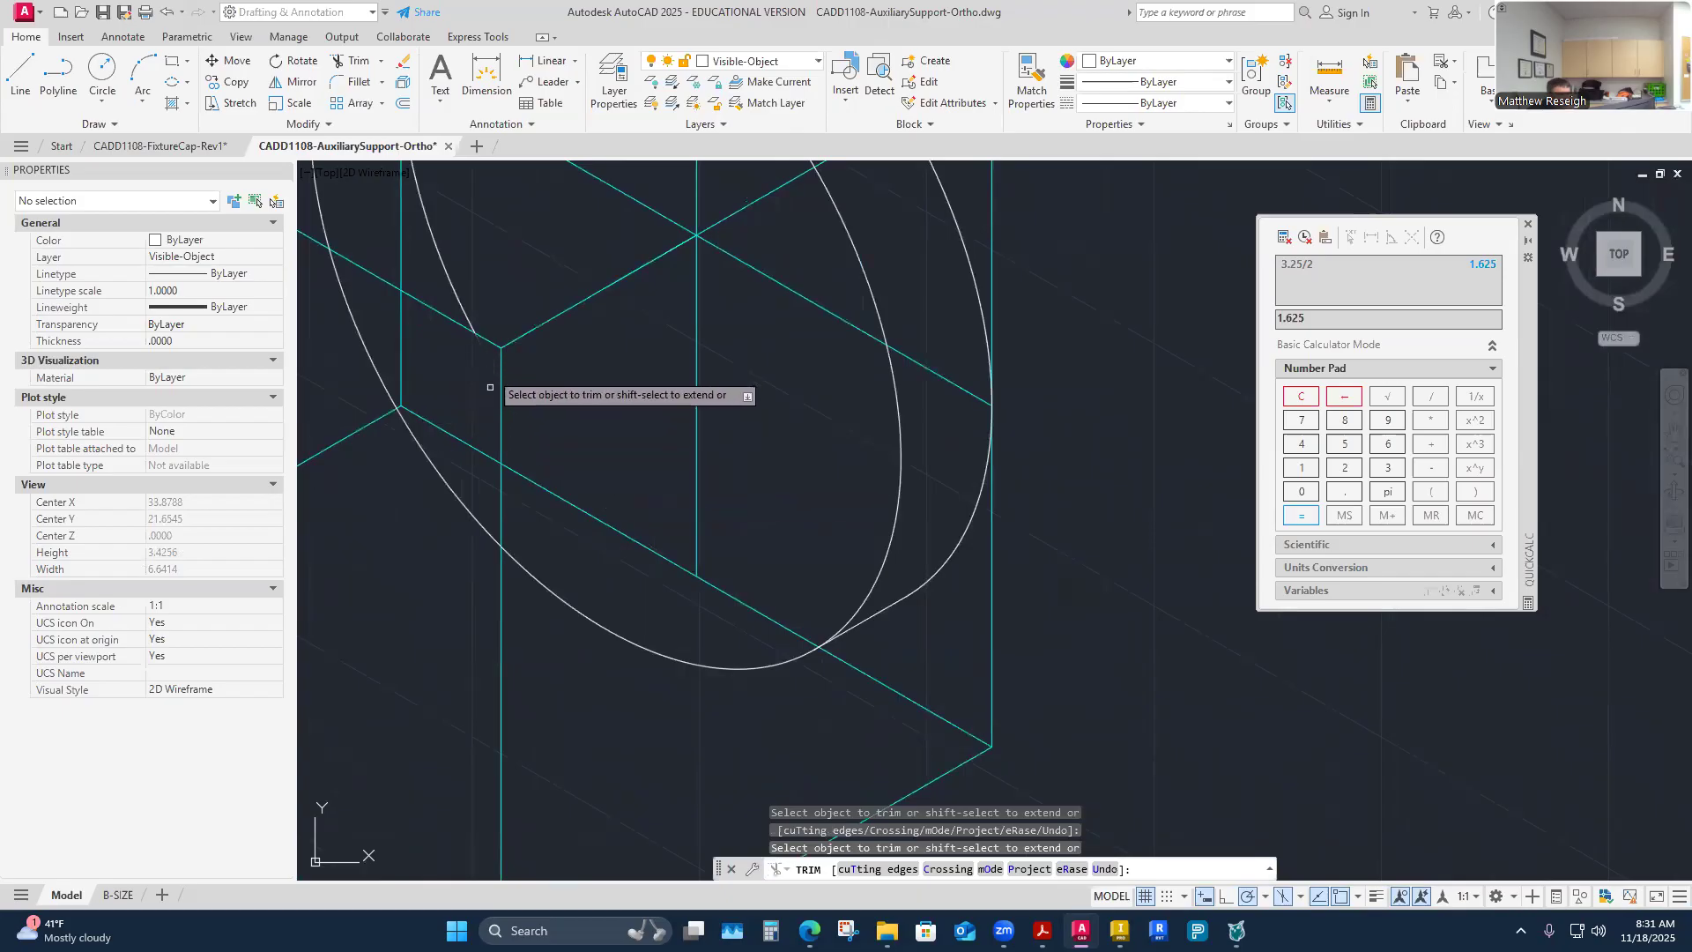
{"action": "scroll", "coordinate": [583, 444], "scroll_direction": "down", "scroll_amount": 6}
{"action": "scroll", "coordinate": [583, 445], "scroll_direction": "up", "scroll_amount": 8}
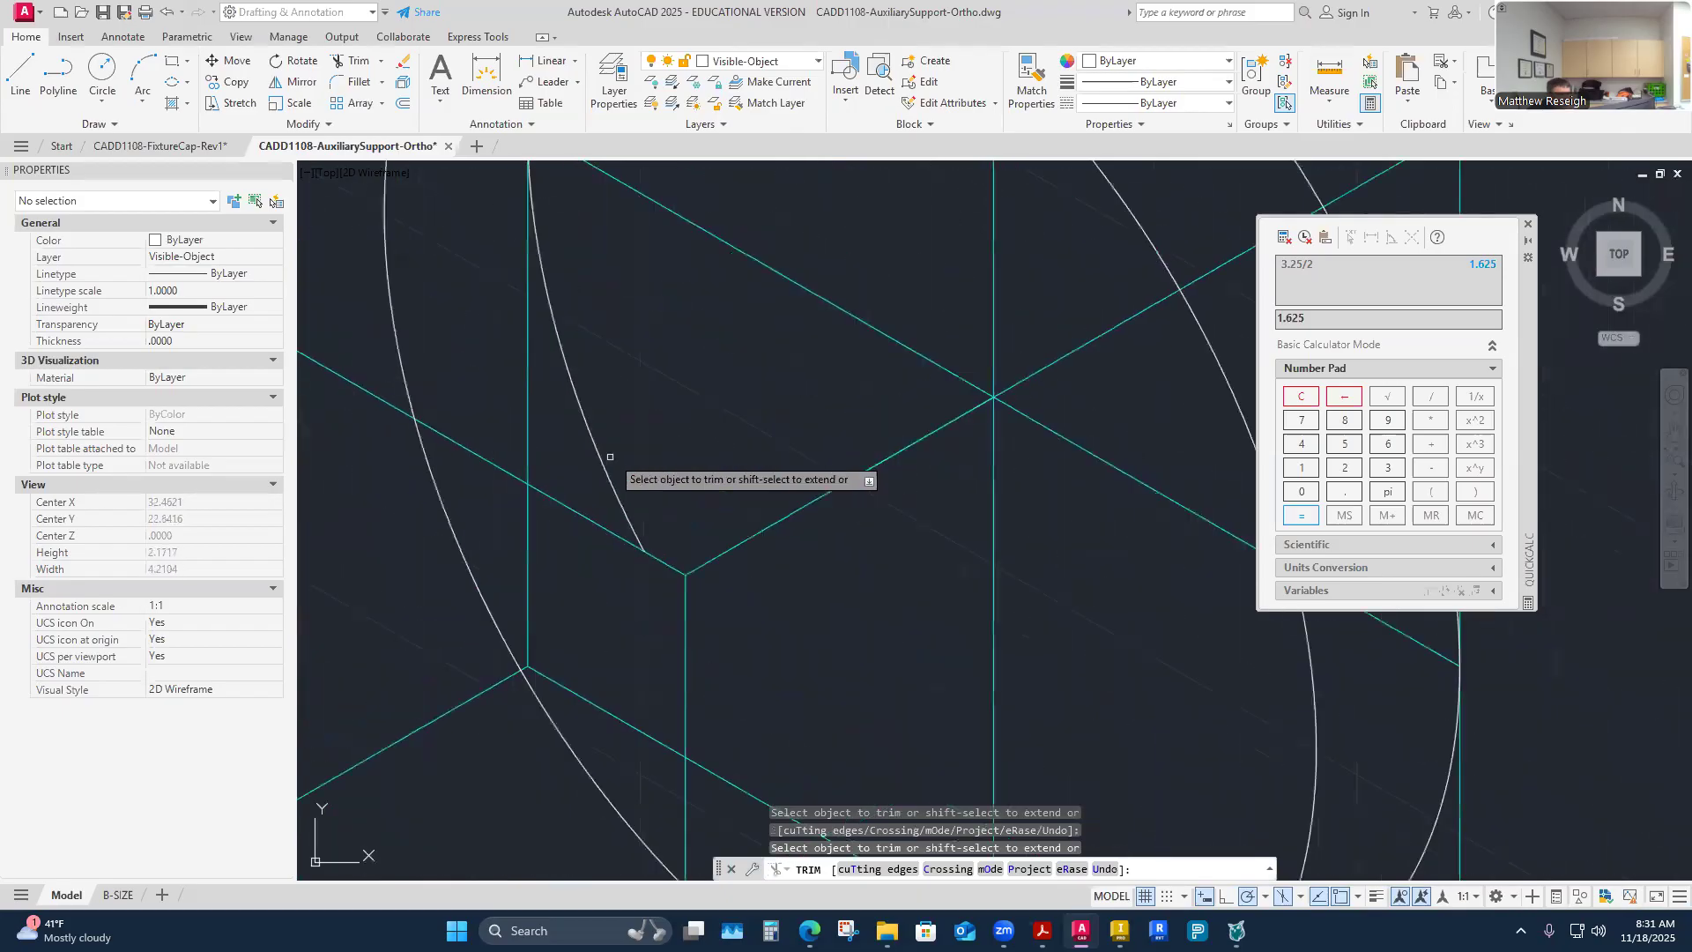
{"action": "scroll", "coordinate": [617, 462], "scroll_direction": "down", "scroll_amount": 6}
{"action": "scroll", "coordinate": [609, 473], "scroll_direction": "up", "scroll_amount": 5}
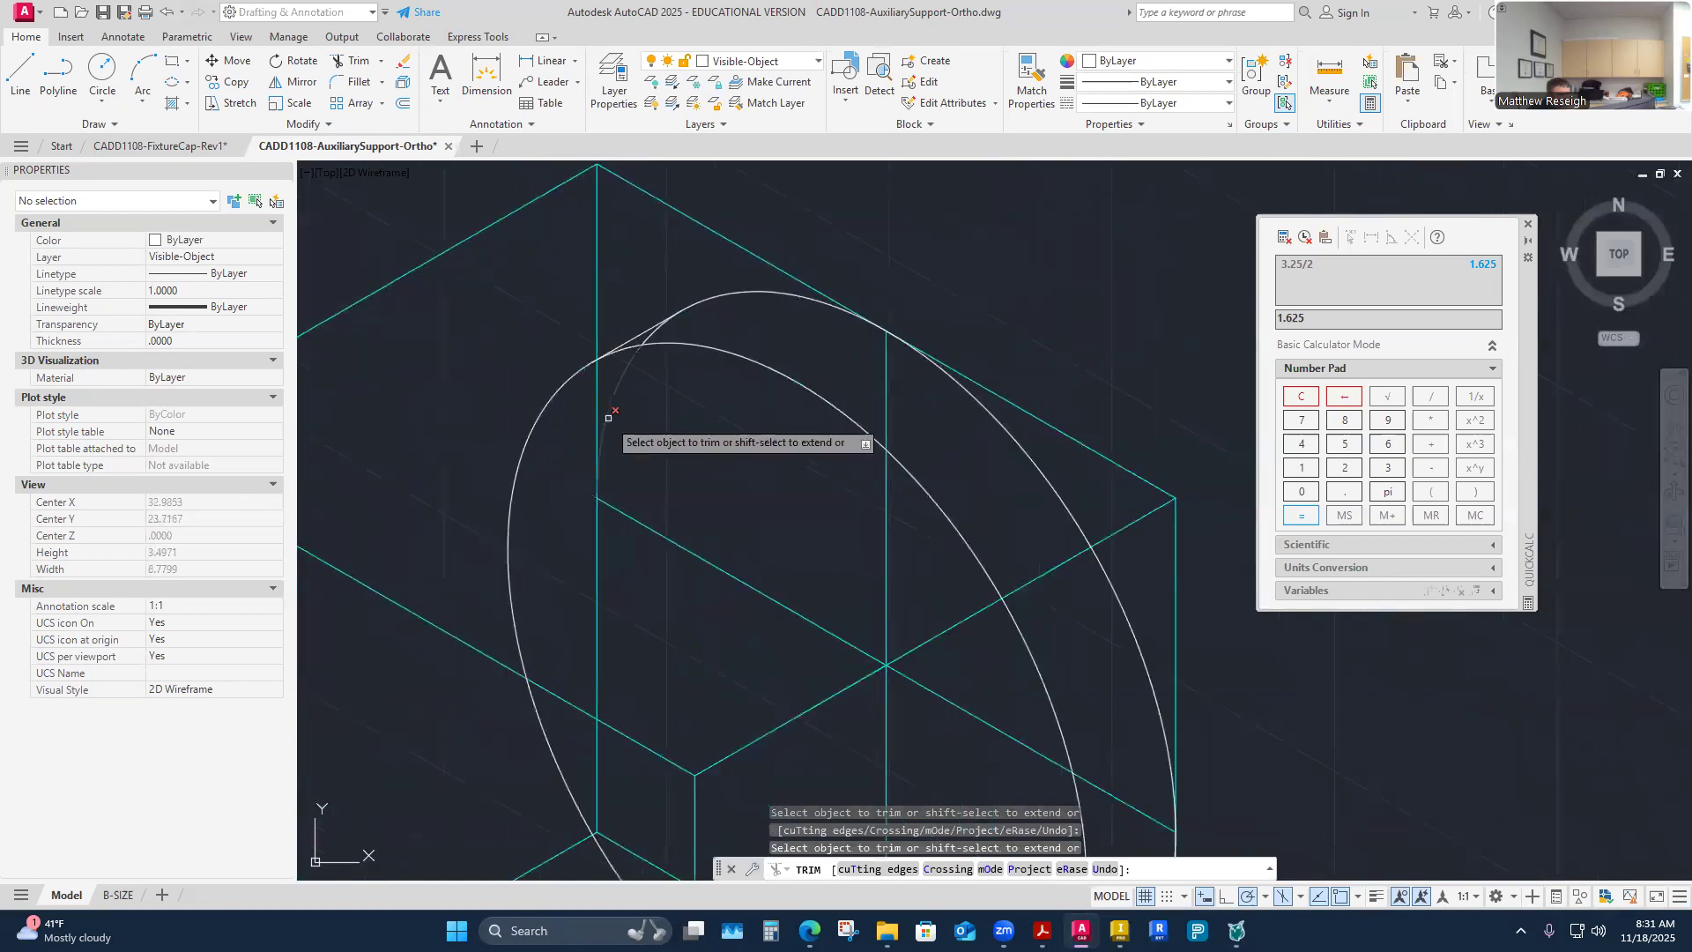
{"action": "scroll", "coordinate": [631, 379], "scroll_direction": "up", "scroll_amount": 6}
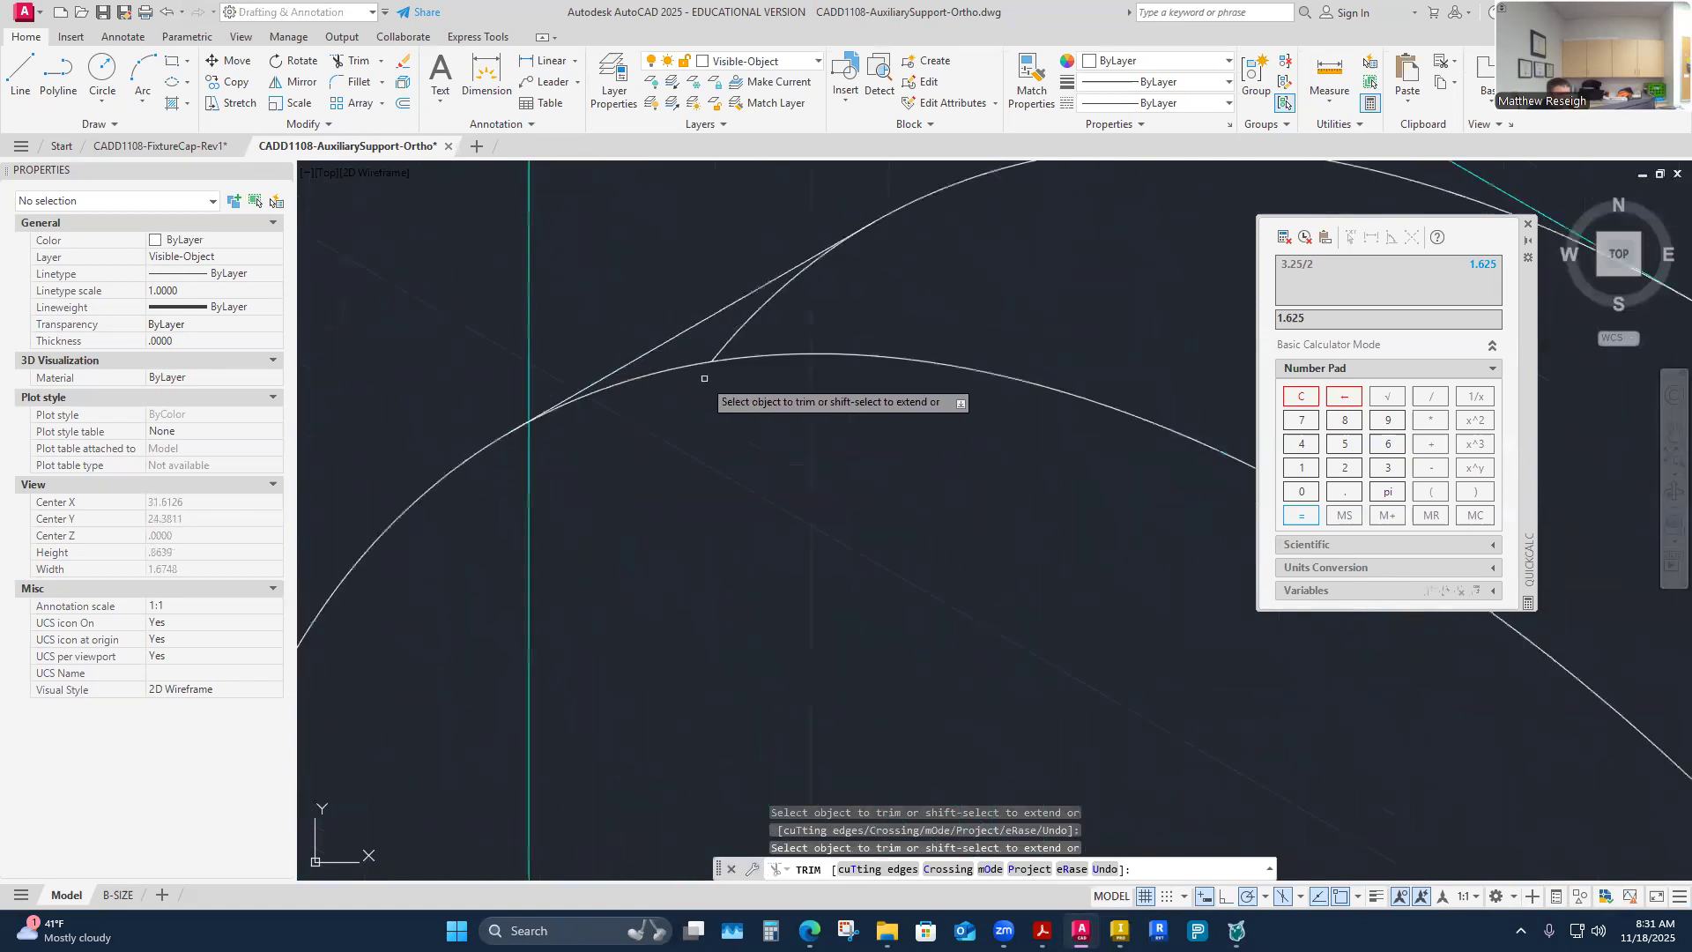
{"action": "scroll", "coordinate": [767, 529], "scroll_direction": "down", "scroll_amount": 10}
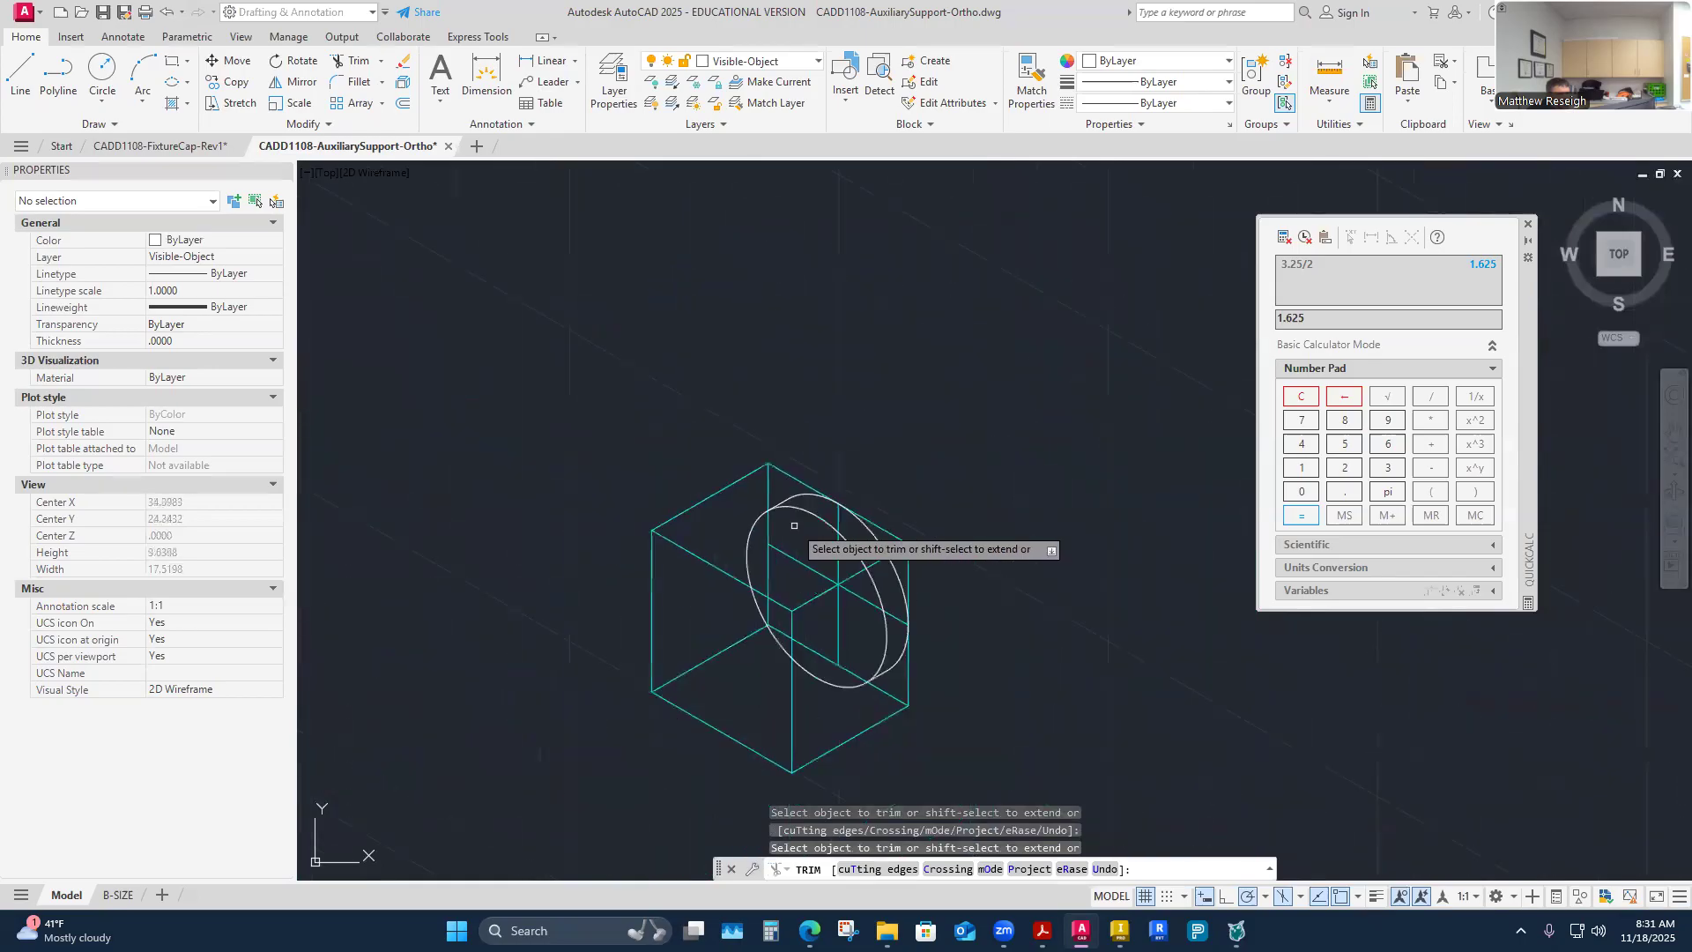
{"action": "scroll", "coordinate": [856, 648], "scroll_direction": "up", "scroll_amount": 4}
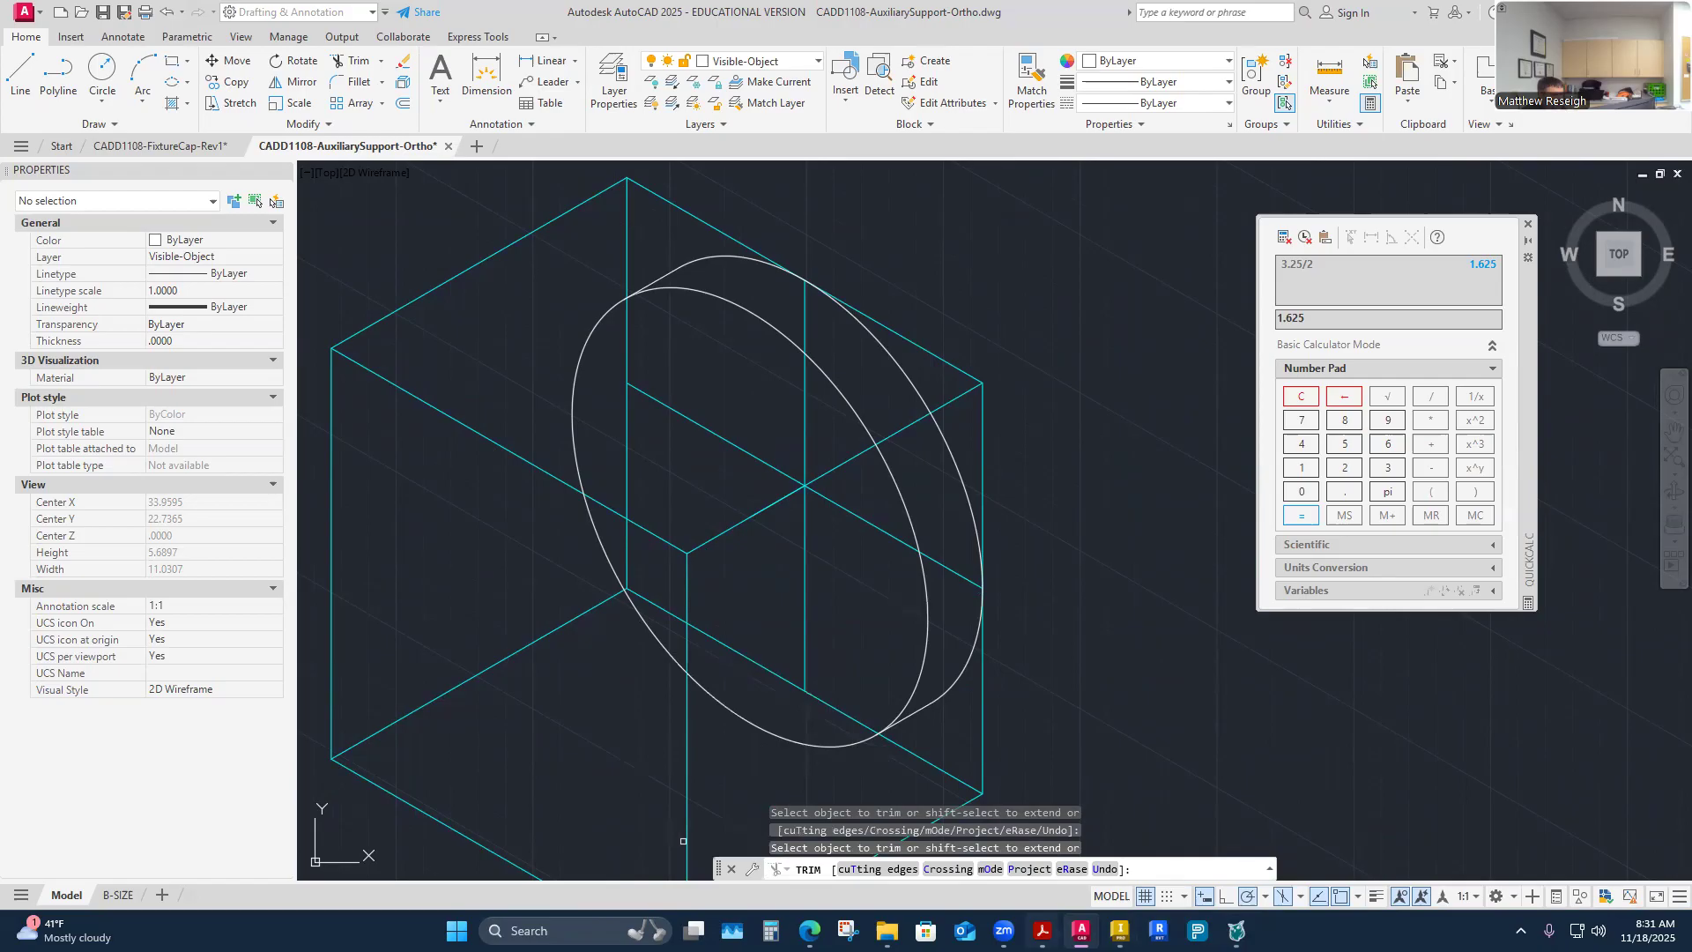
Step: Review the hub and flange dimensions in the Auxiliary Support ISO and ORTHO PDFs in Acrobat, and return to the AutoCAD drawing
{"action": "mouse_move", "coordinate": [1082, 930]}
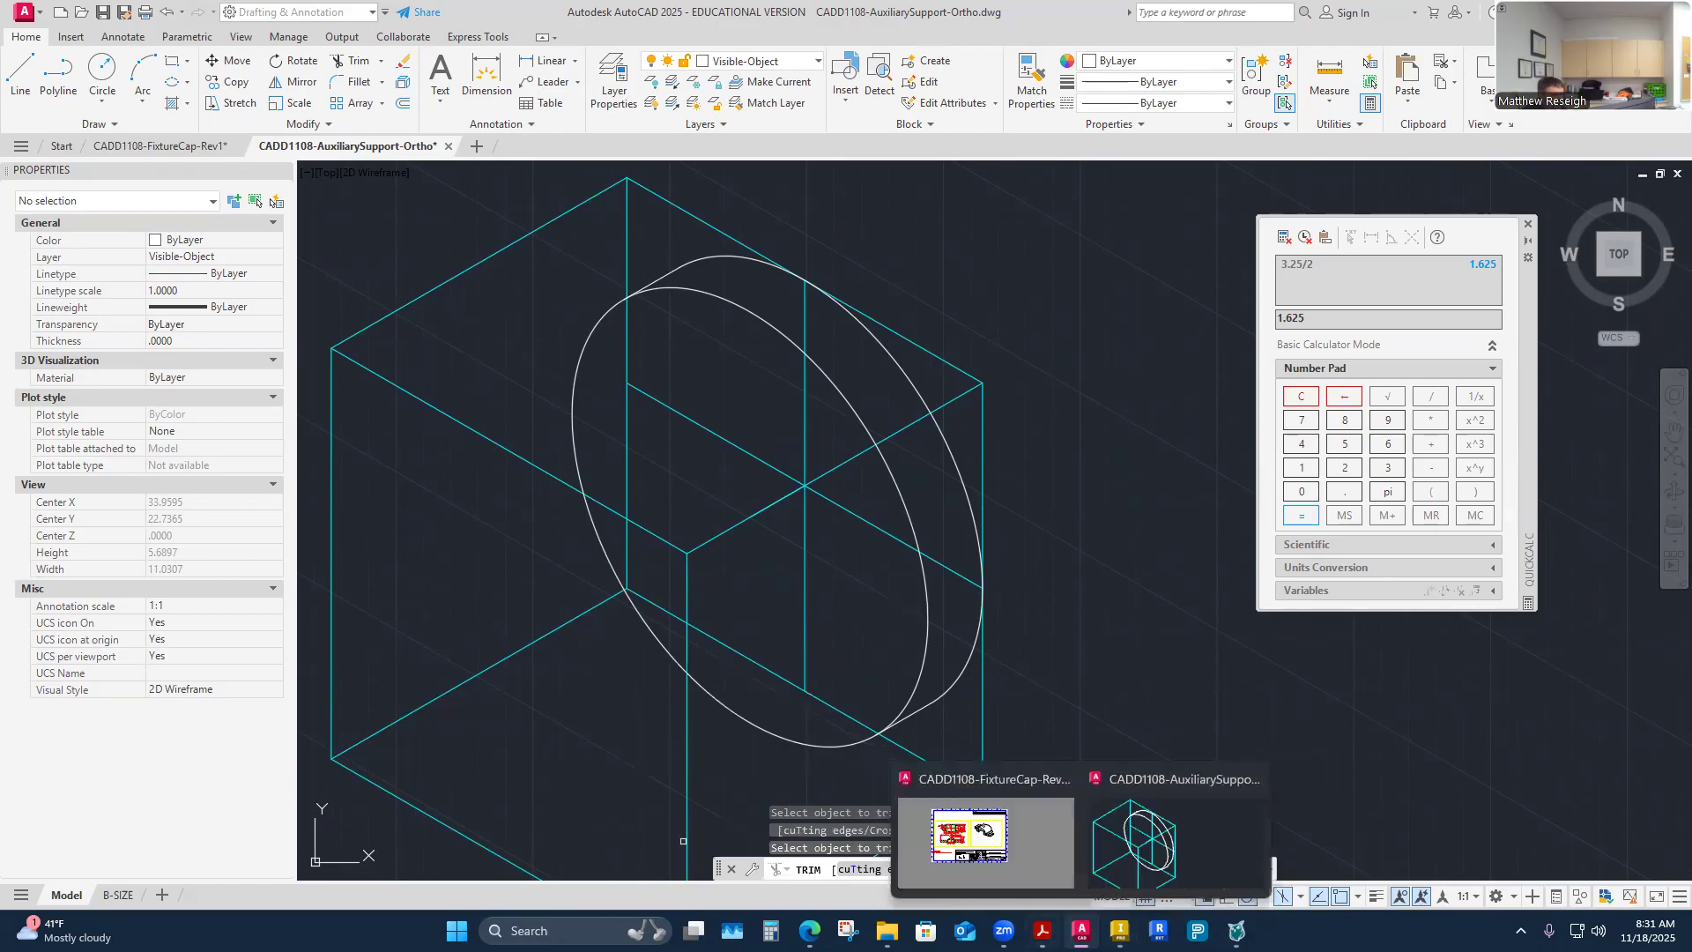
{"action": "left_click", "coordinate": [1043, 931]}
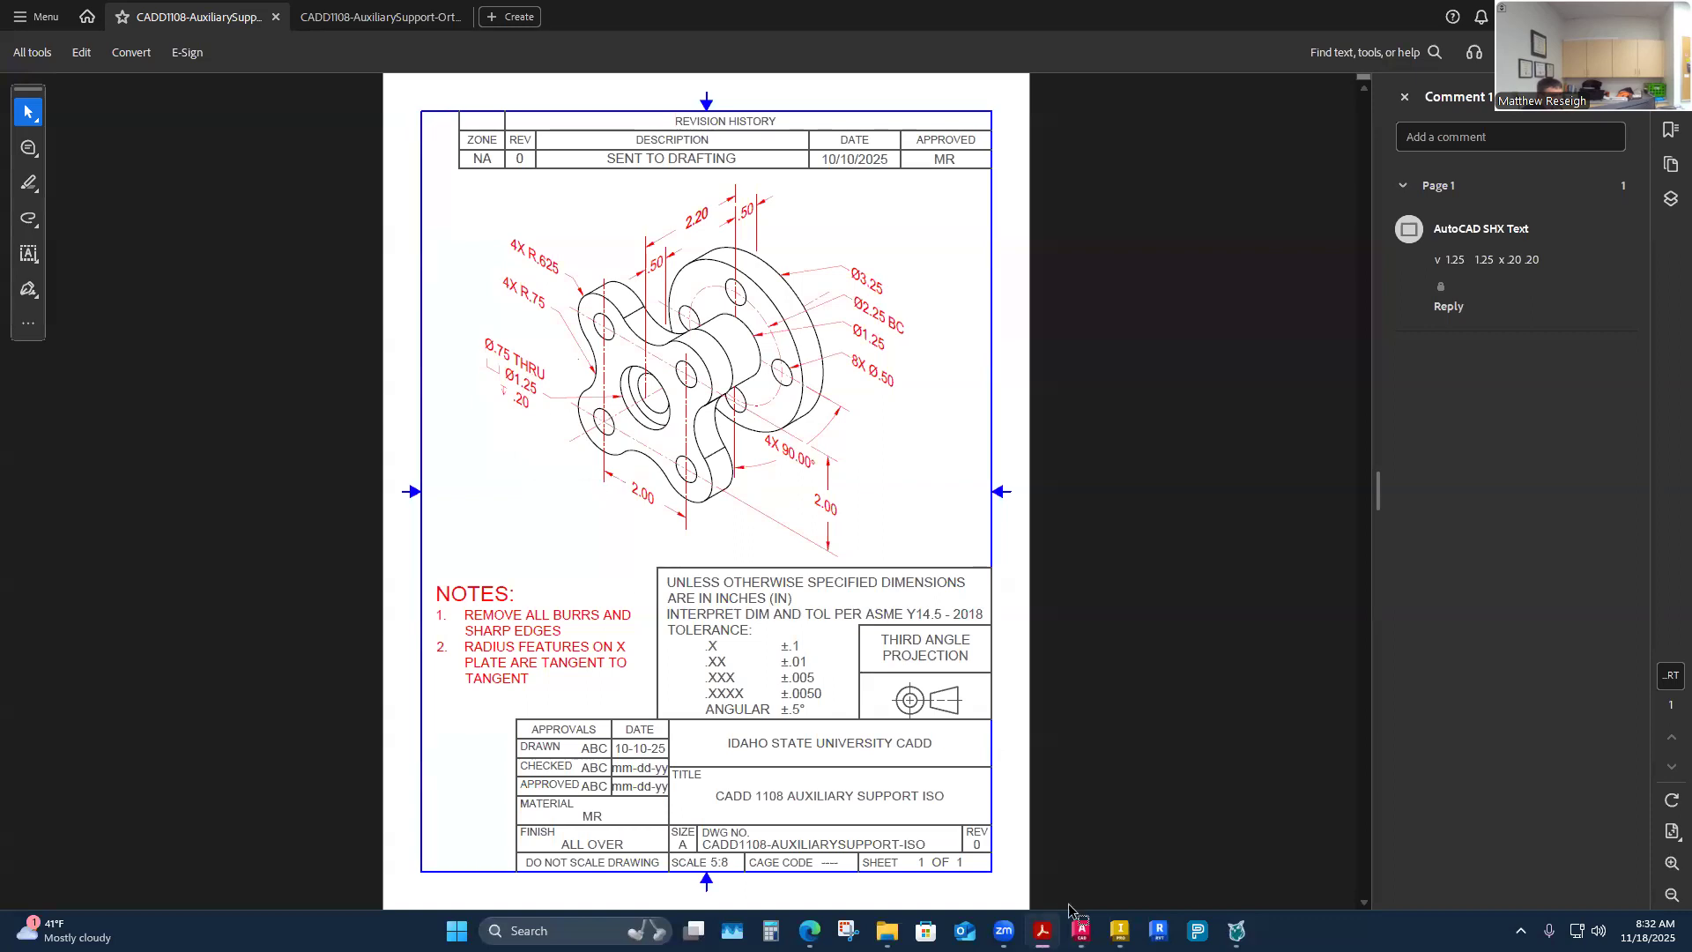
{"action": "mouse_move", "coordinate": [1042, 930]}
{"action": "left_click", "coordinate": [1150, 842]}
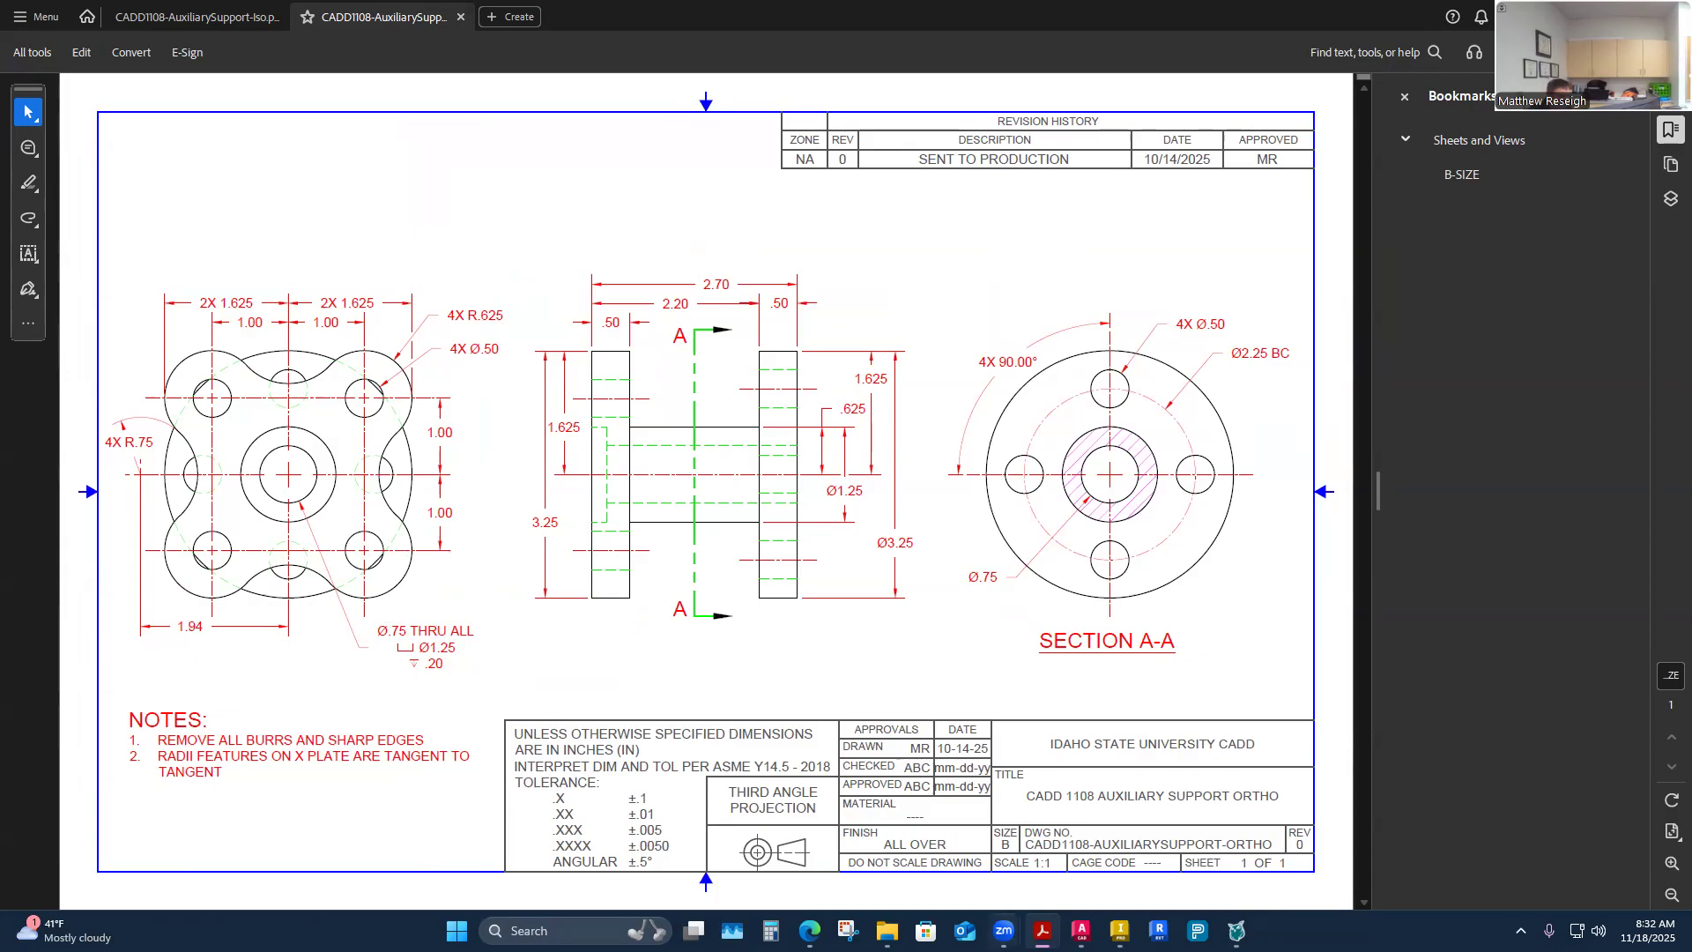
{"action": "mouse_move", "coordinate": [1082, 930]}
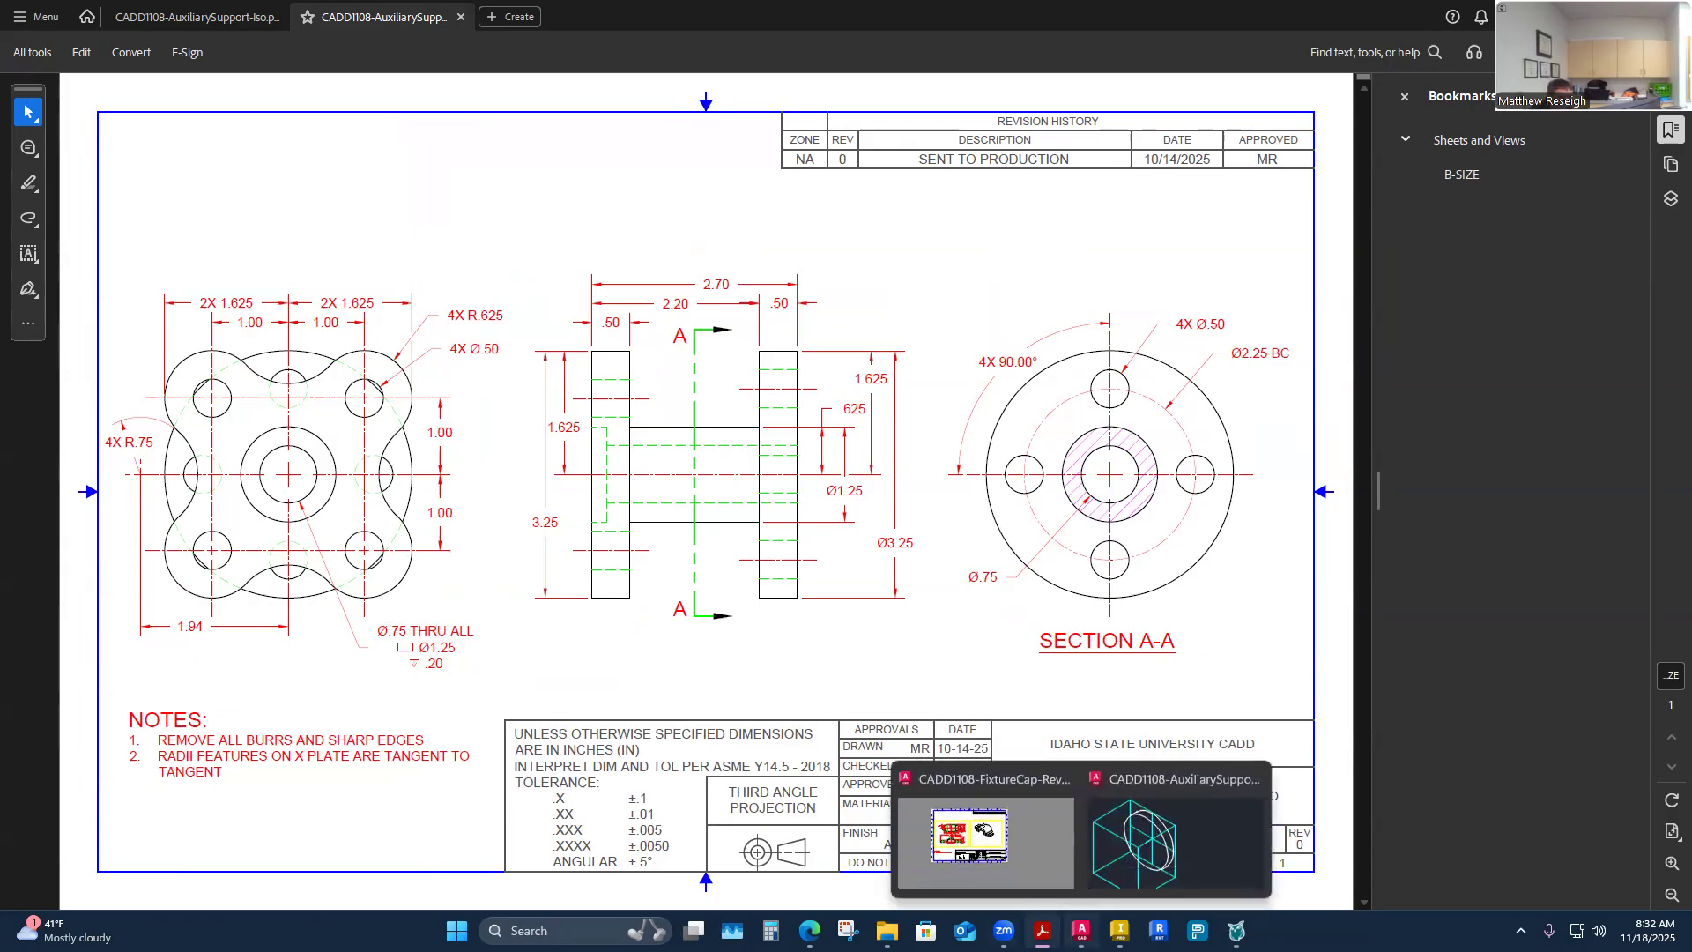
{"action": "left_click", "coordinate": [1177, 841]}
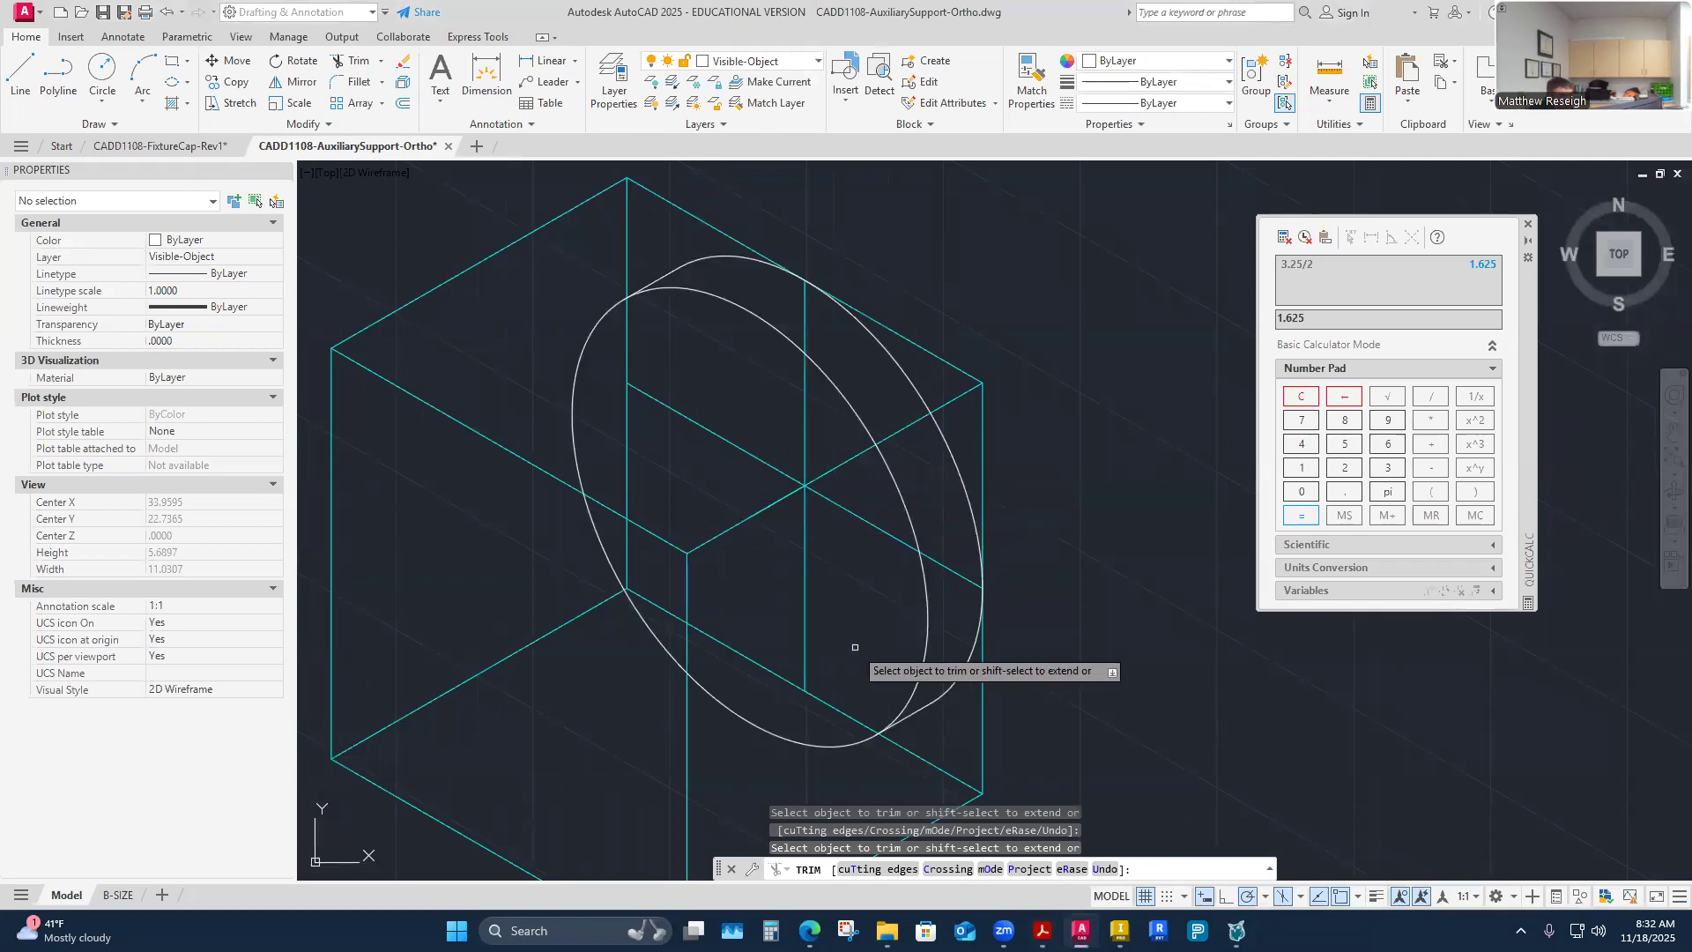
{"action": "key", "text": "alt+Tab"}
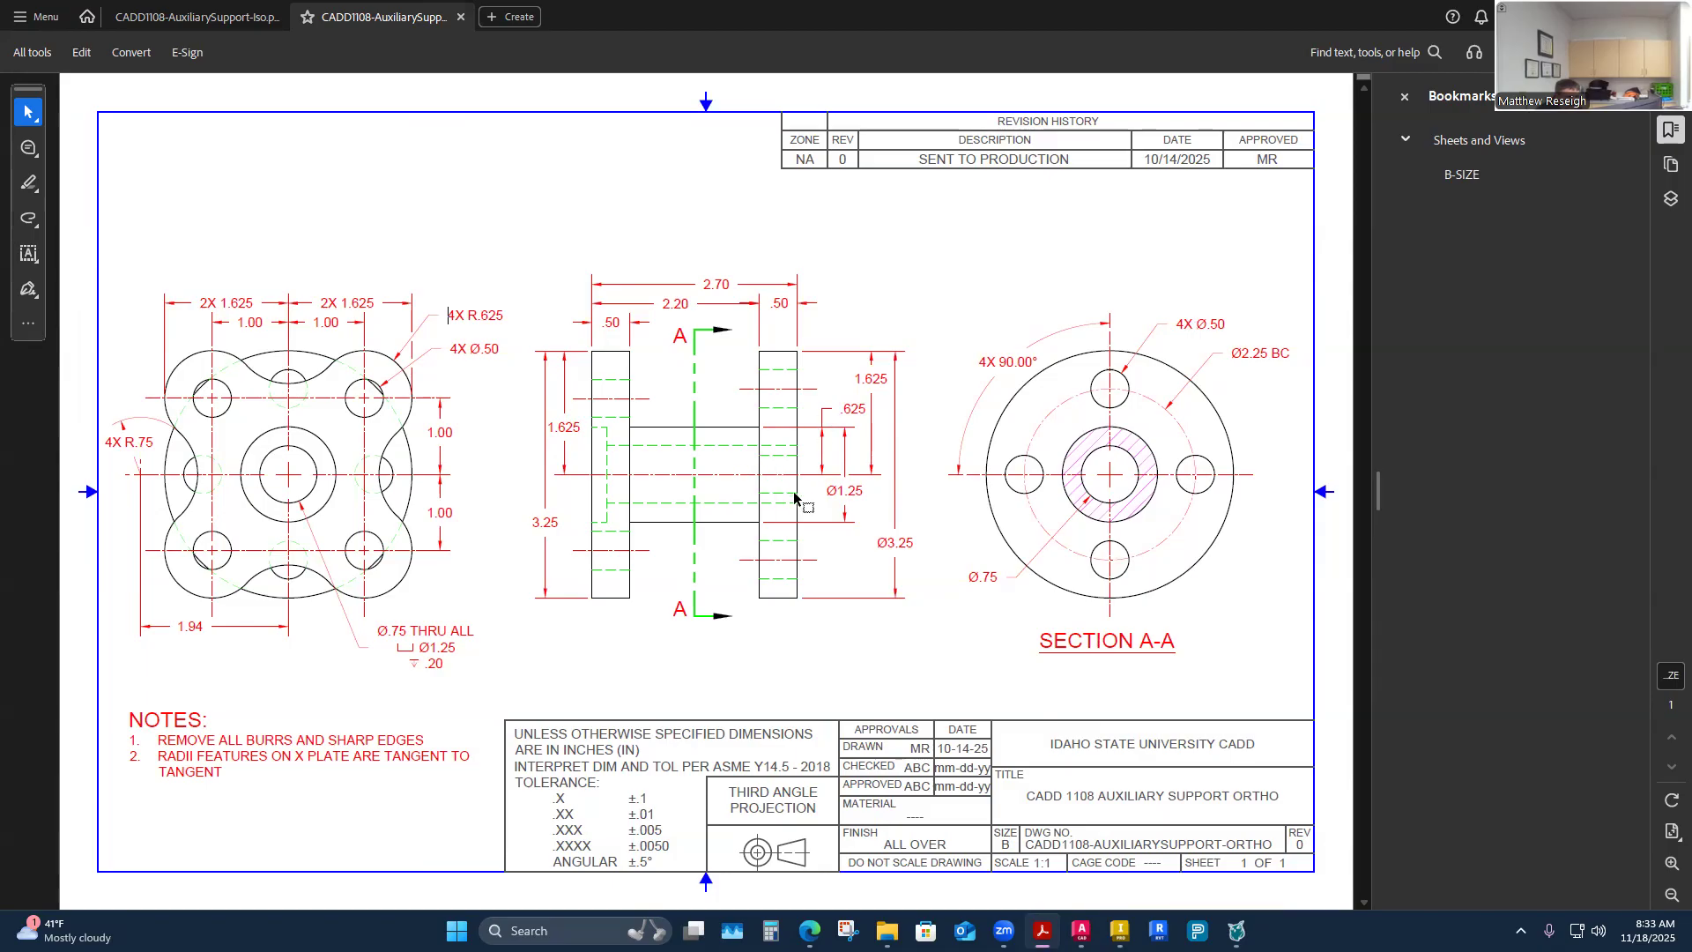
{"action": "left_click", "coordinate": [1082, 931]}
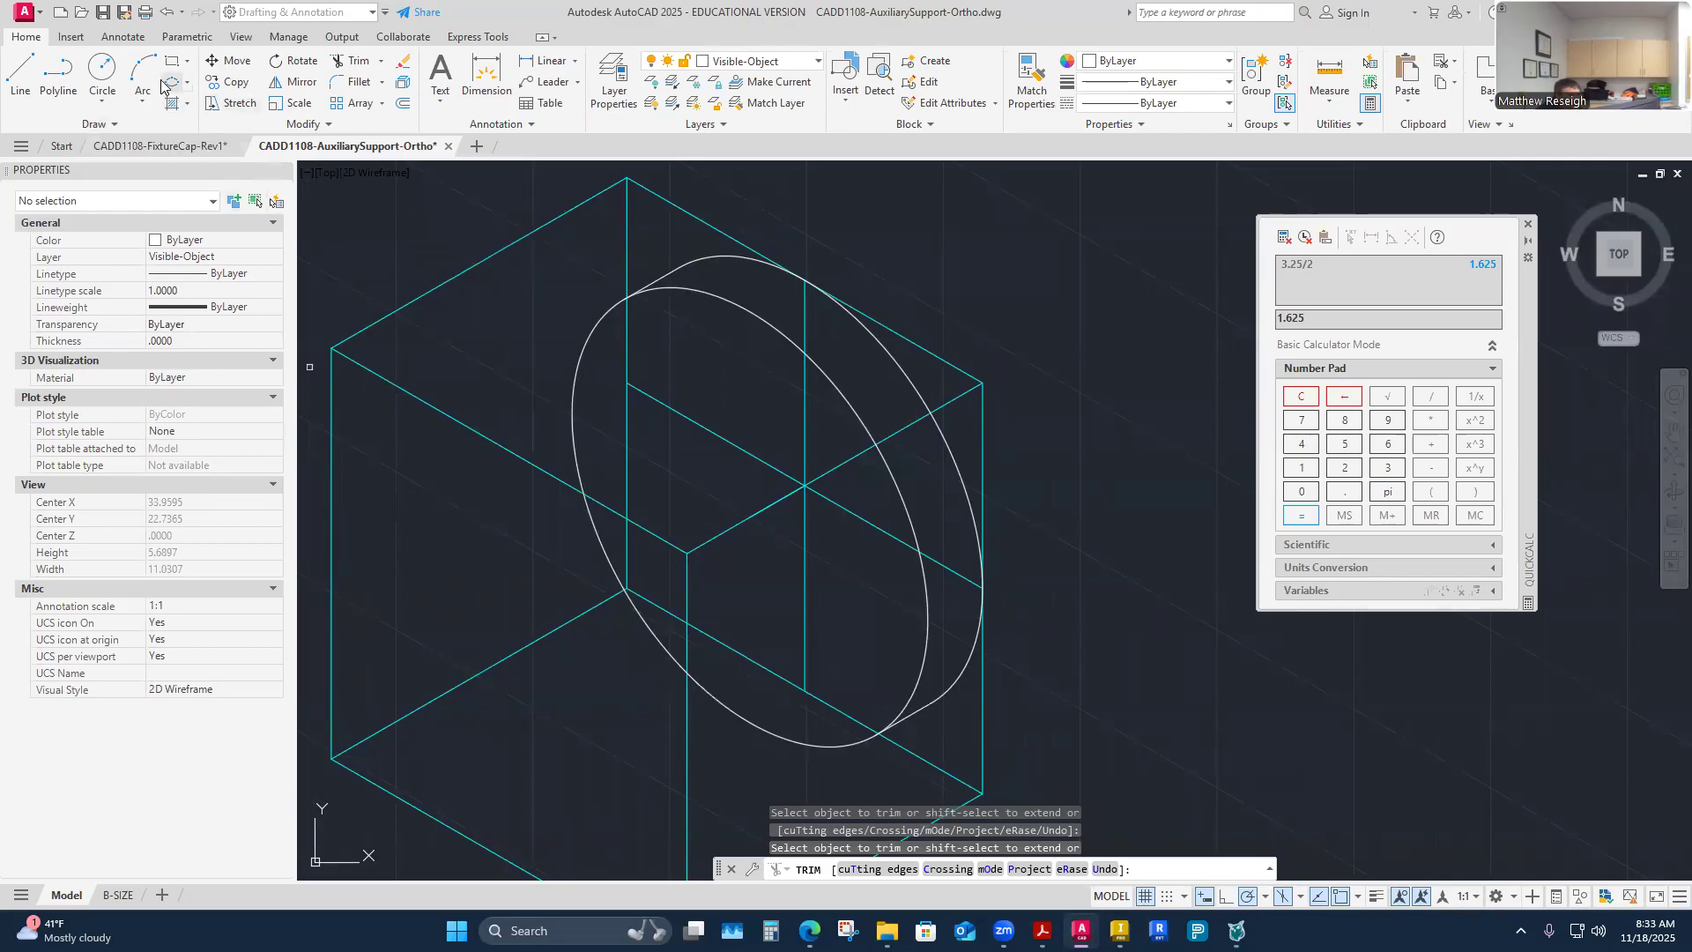
{"action": "key", "text": "Escape"}
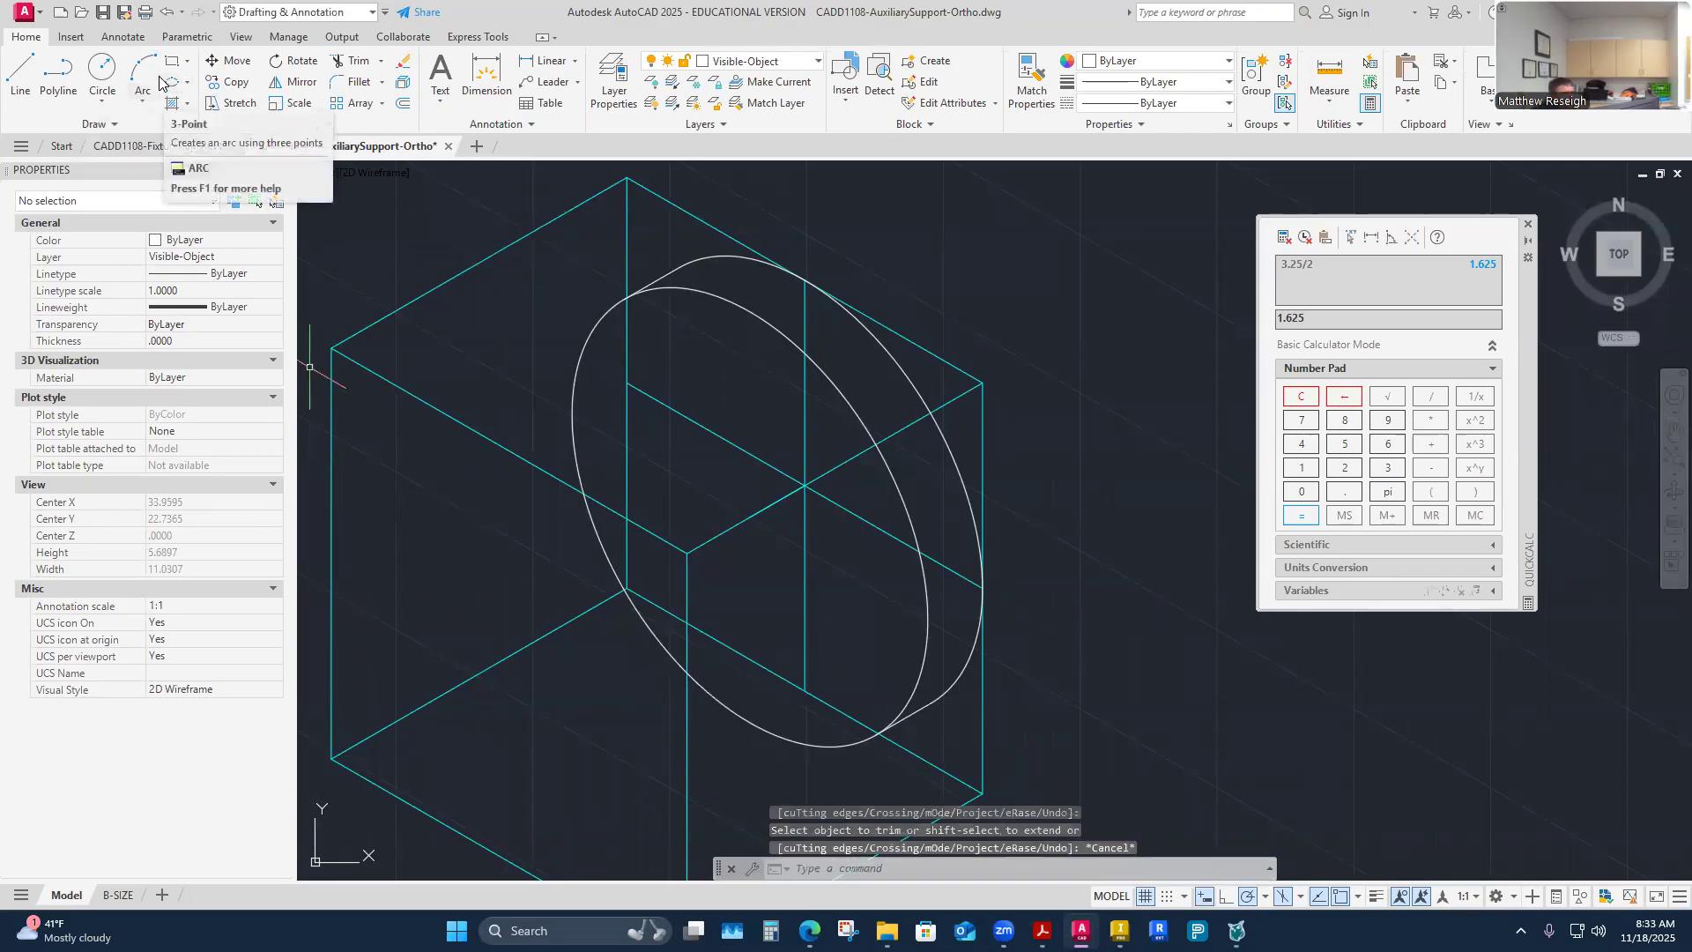
{"action": "left_click", "coordinate": [173, 82]}
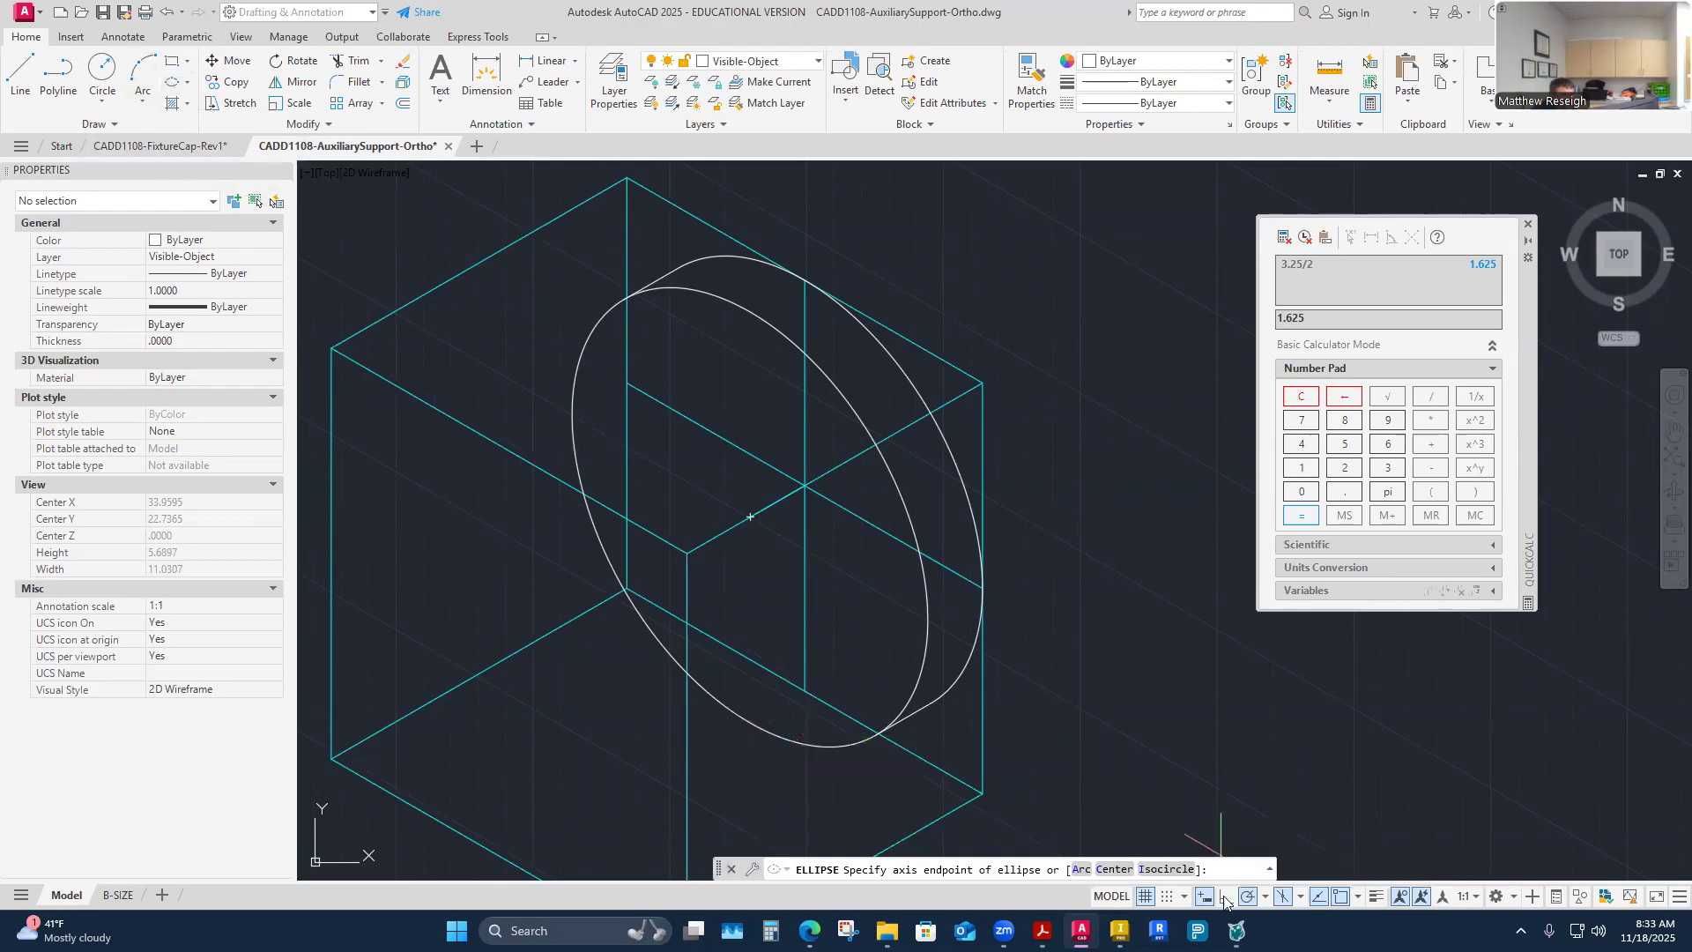
{"action": "left_click", "coordinate": [1165, 869]}
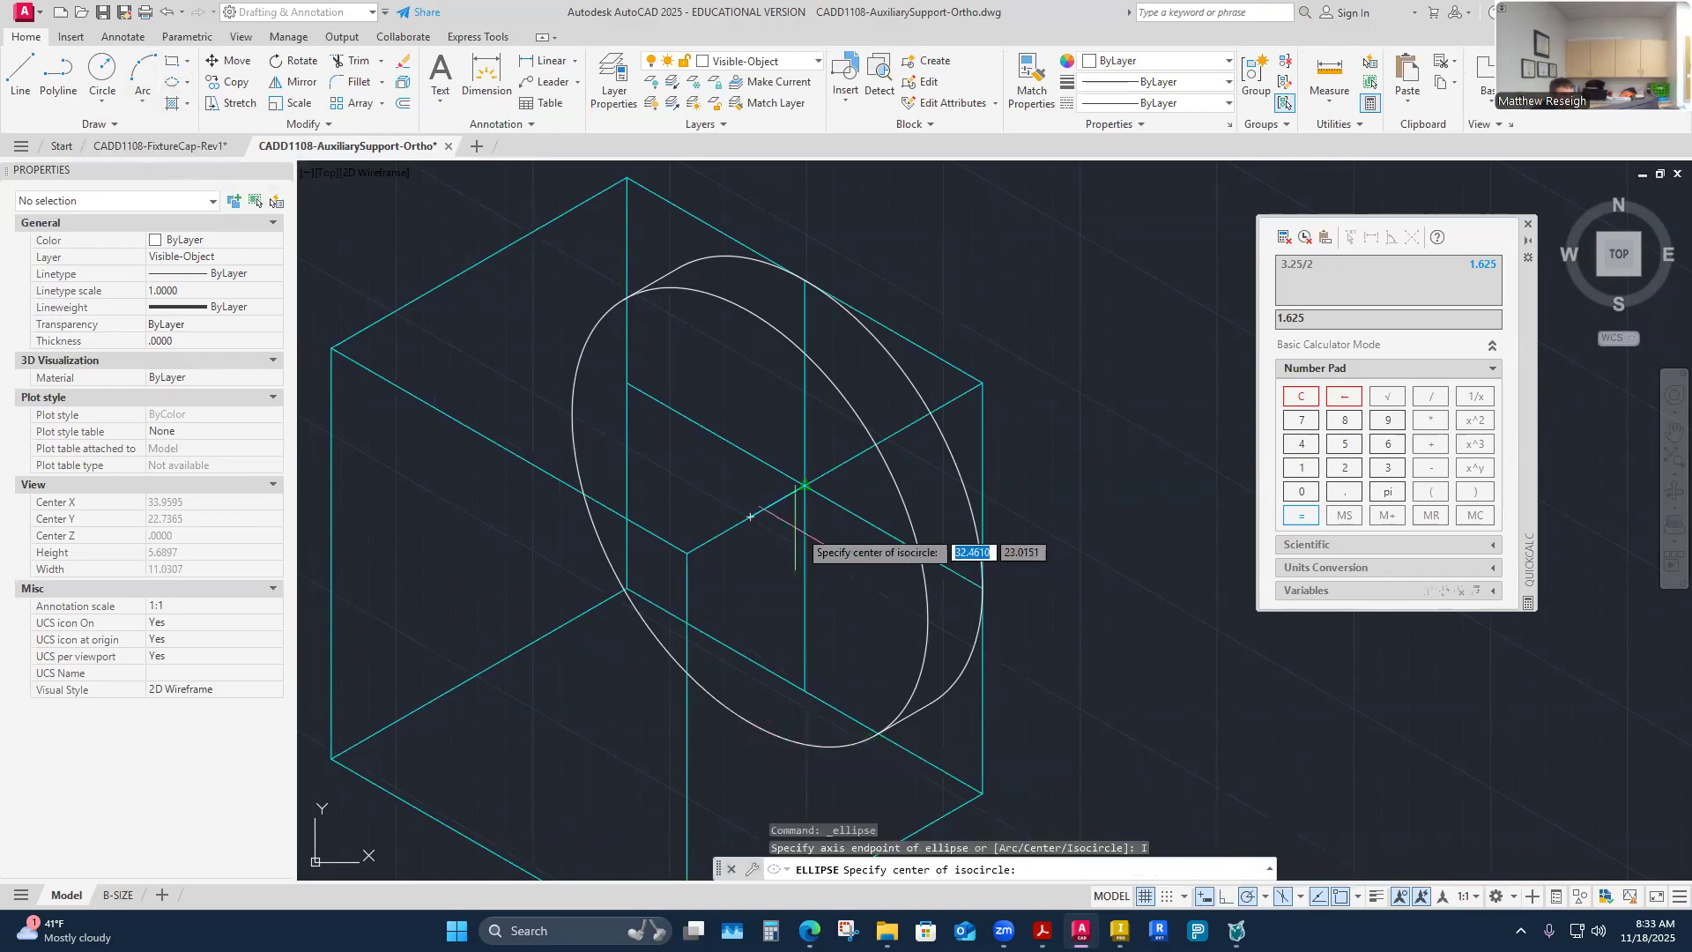
{"action": "left_click", "coordinate": [750, 516]}
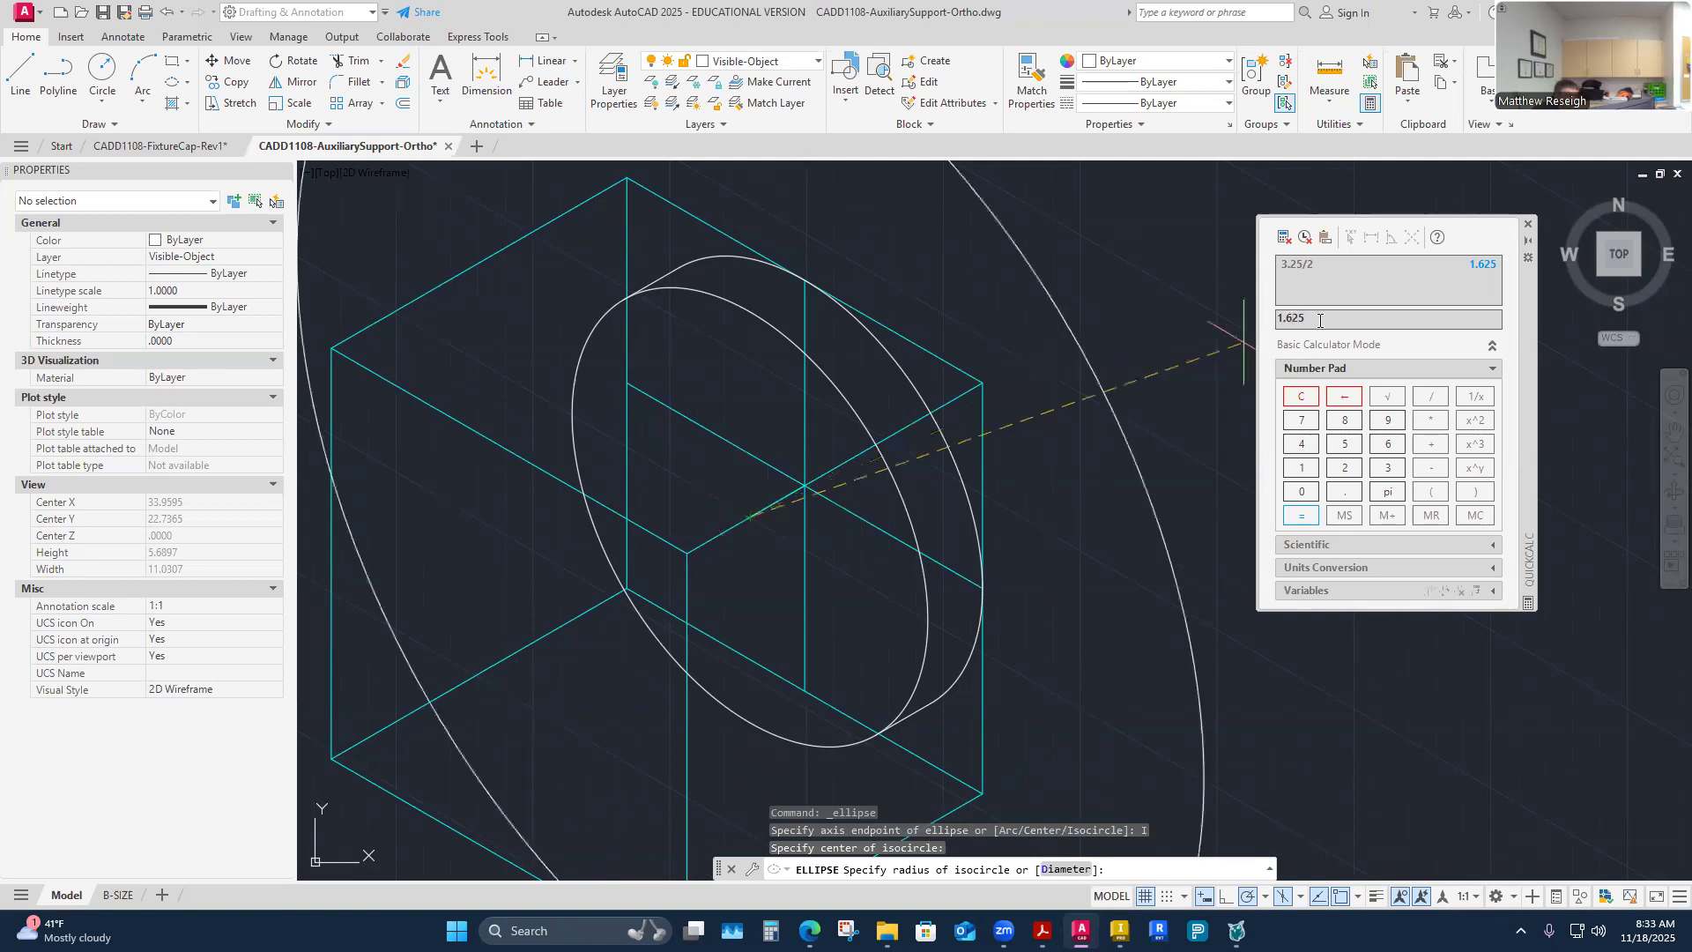
{"action": "type", "text": "1."}
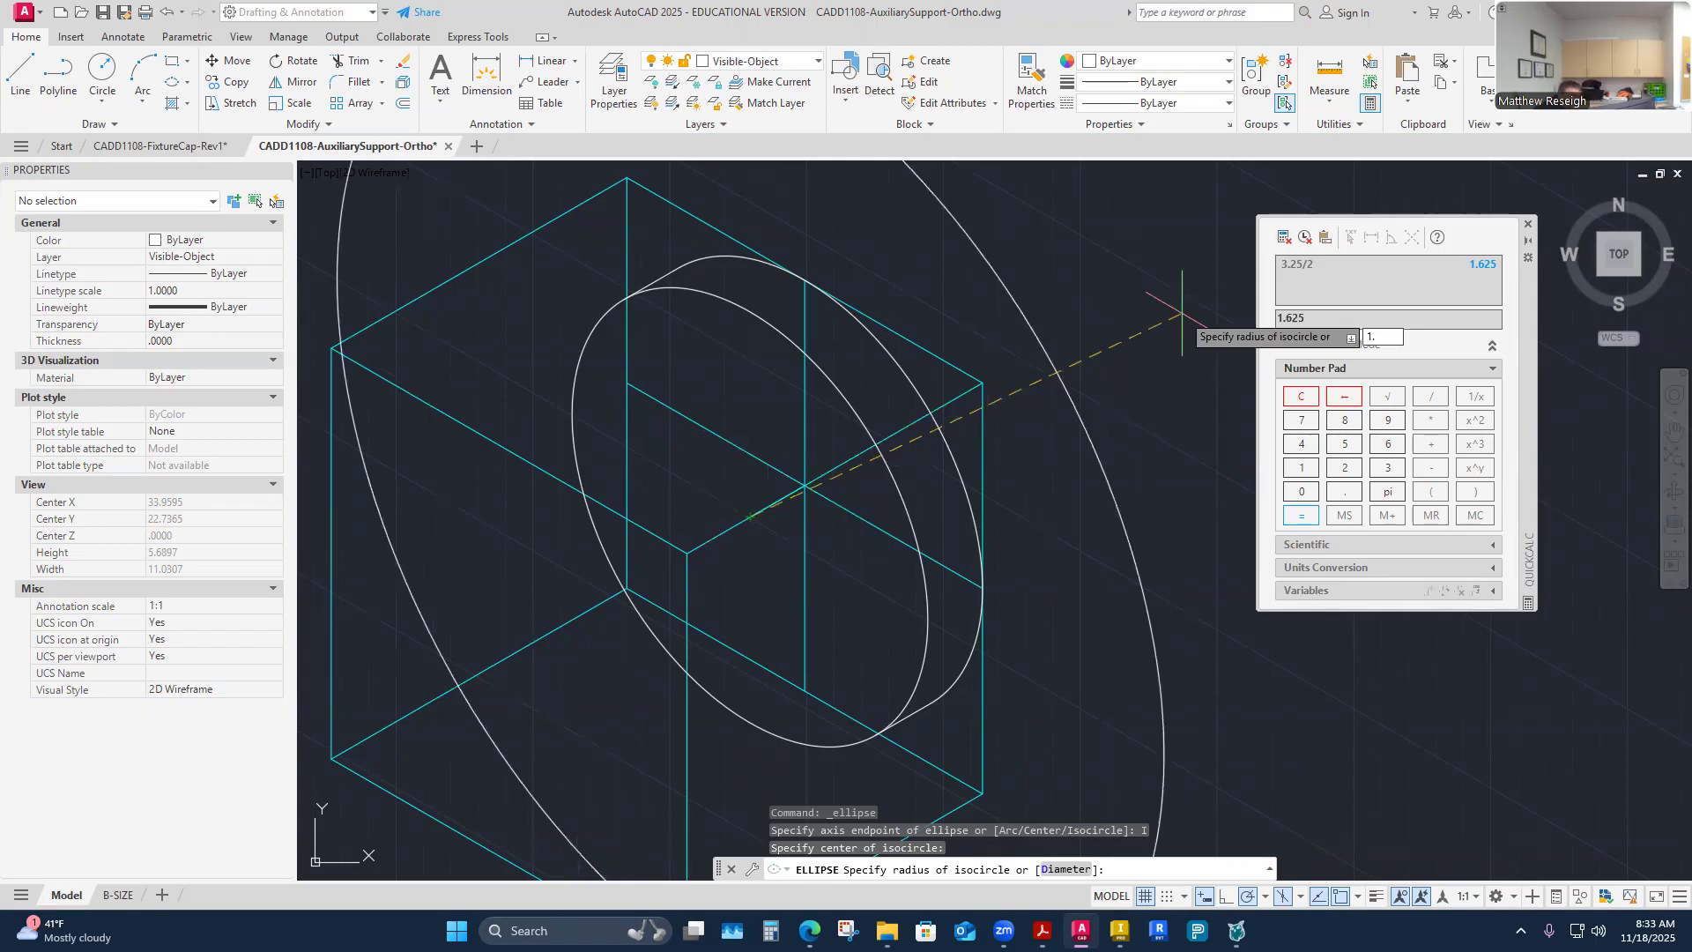
{"action": "key", "text": "Escape"}
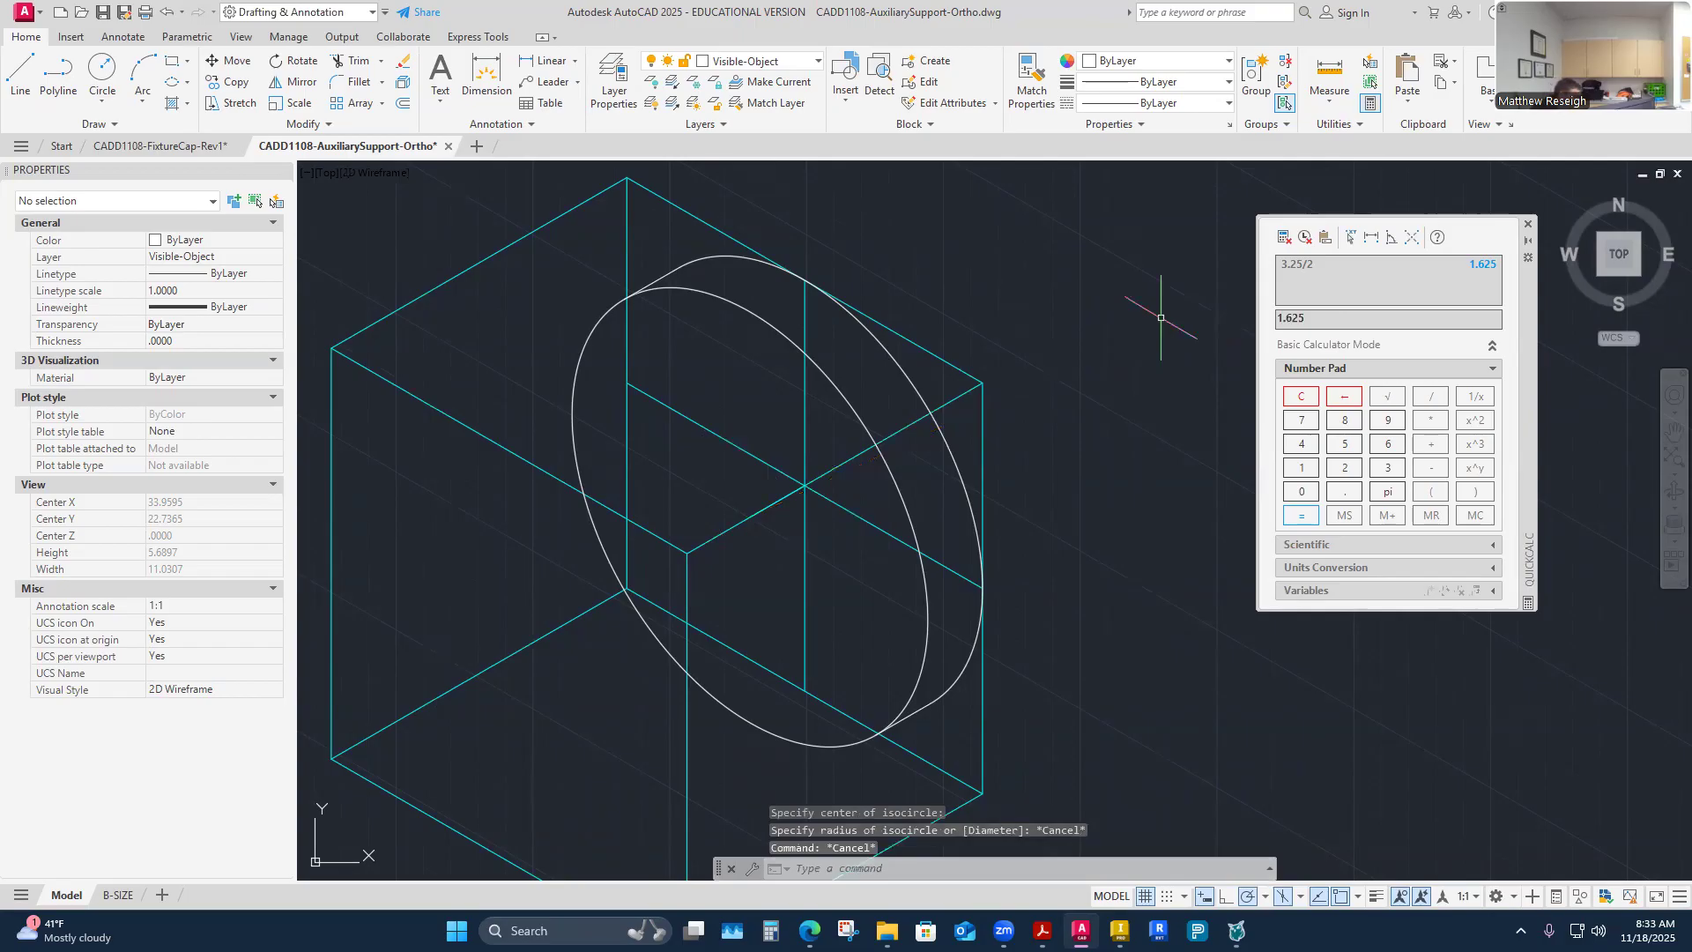
Step: Try to calculate 1.25/2 for the hub's radius directly at the command prompt
{"action": "type", "text": "1.25"}
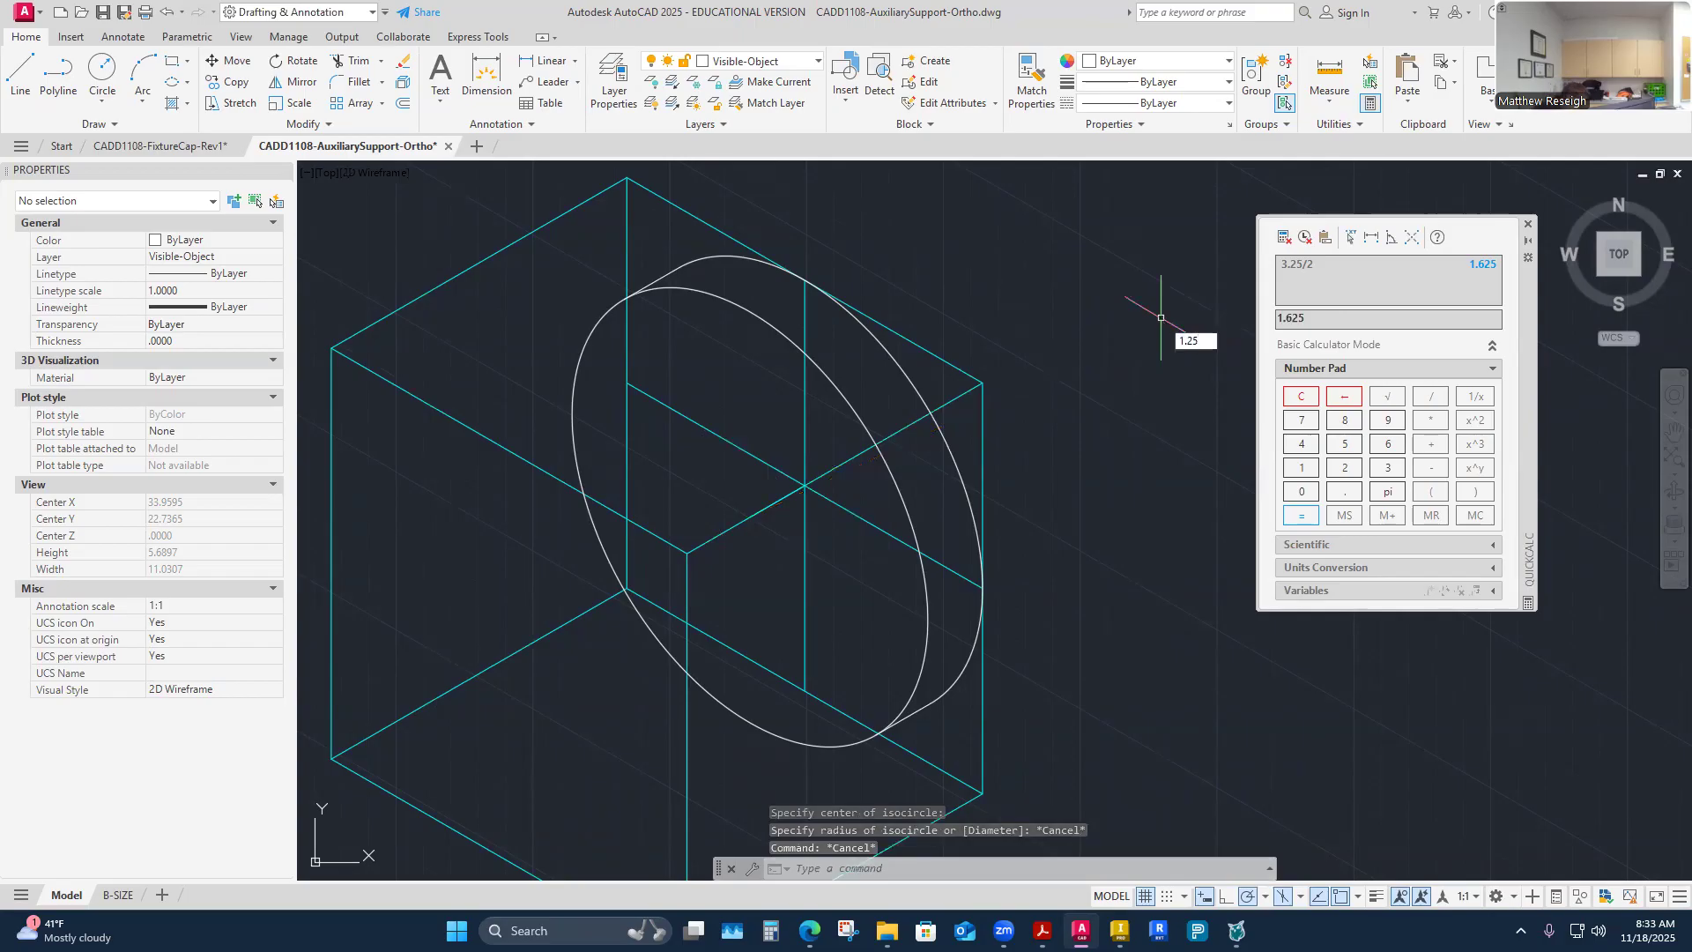
{"action": "type", "text": "/2"}
{"action": "key", "text": "Return"}
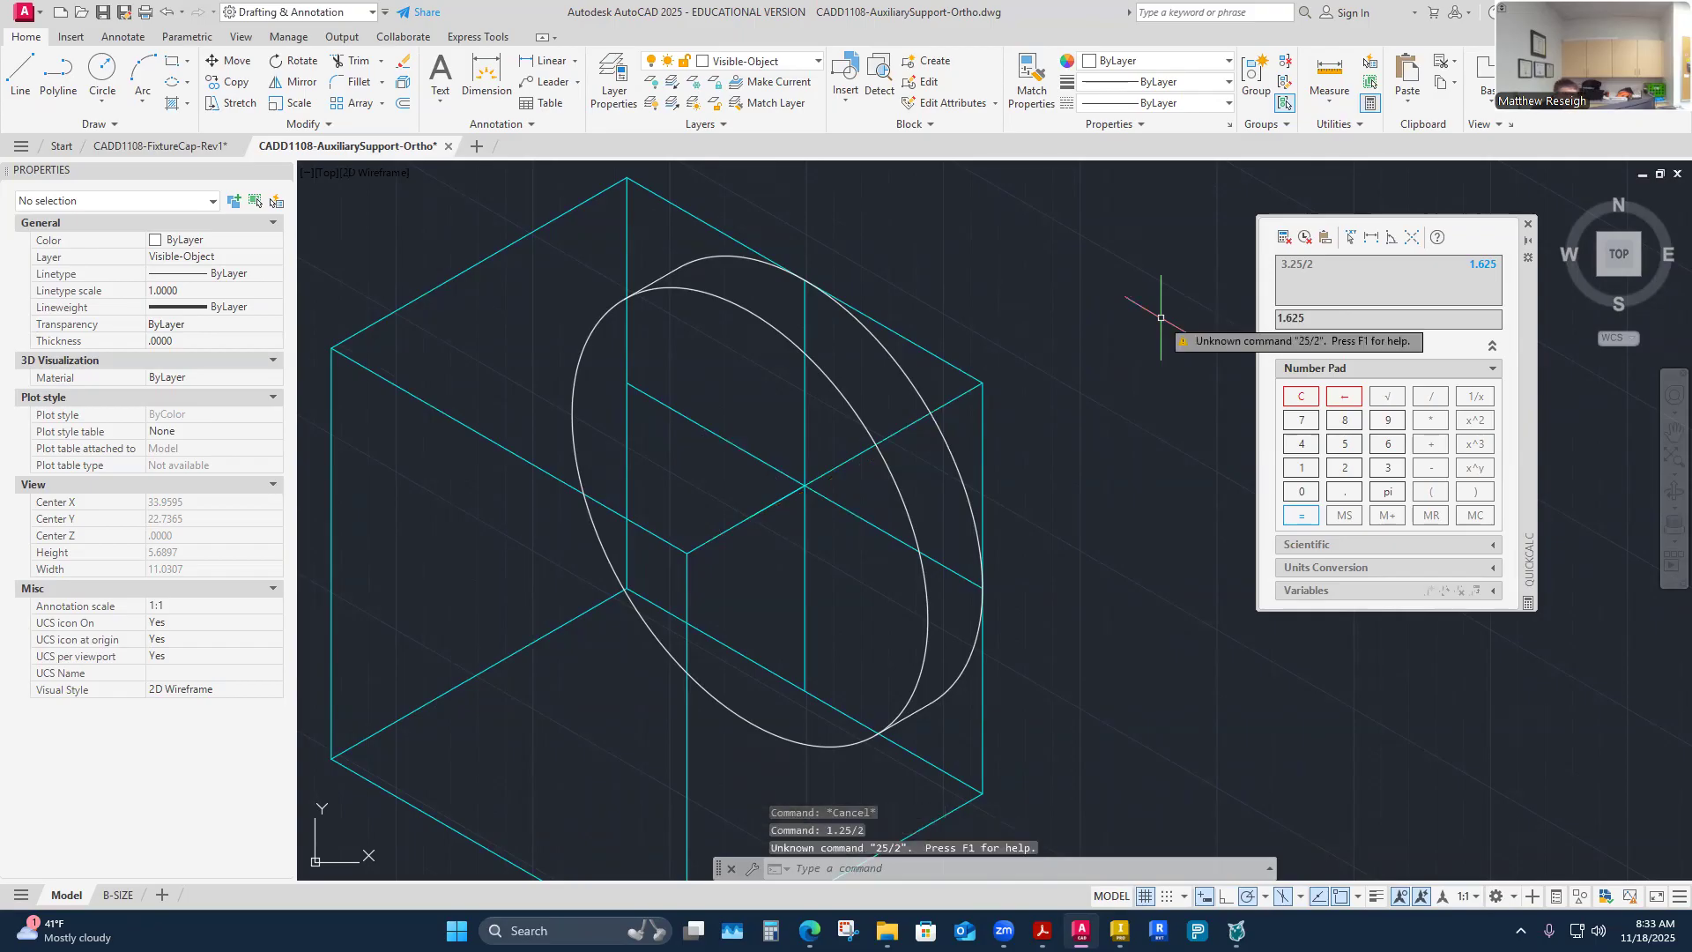
Step: Calculate 1.25/2 in the QuickCalc calculator for the hub's radius
{"action": "key", "text": "Escape"}
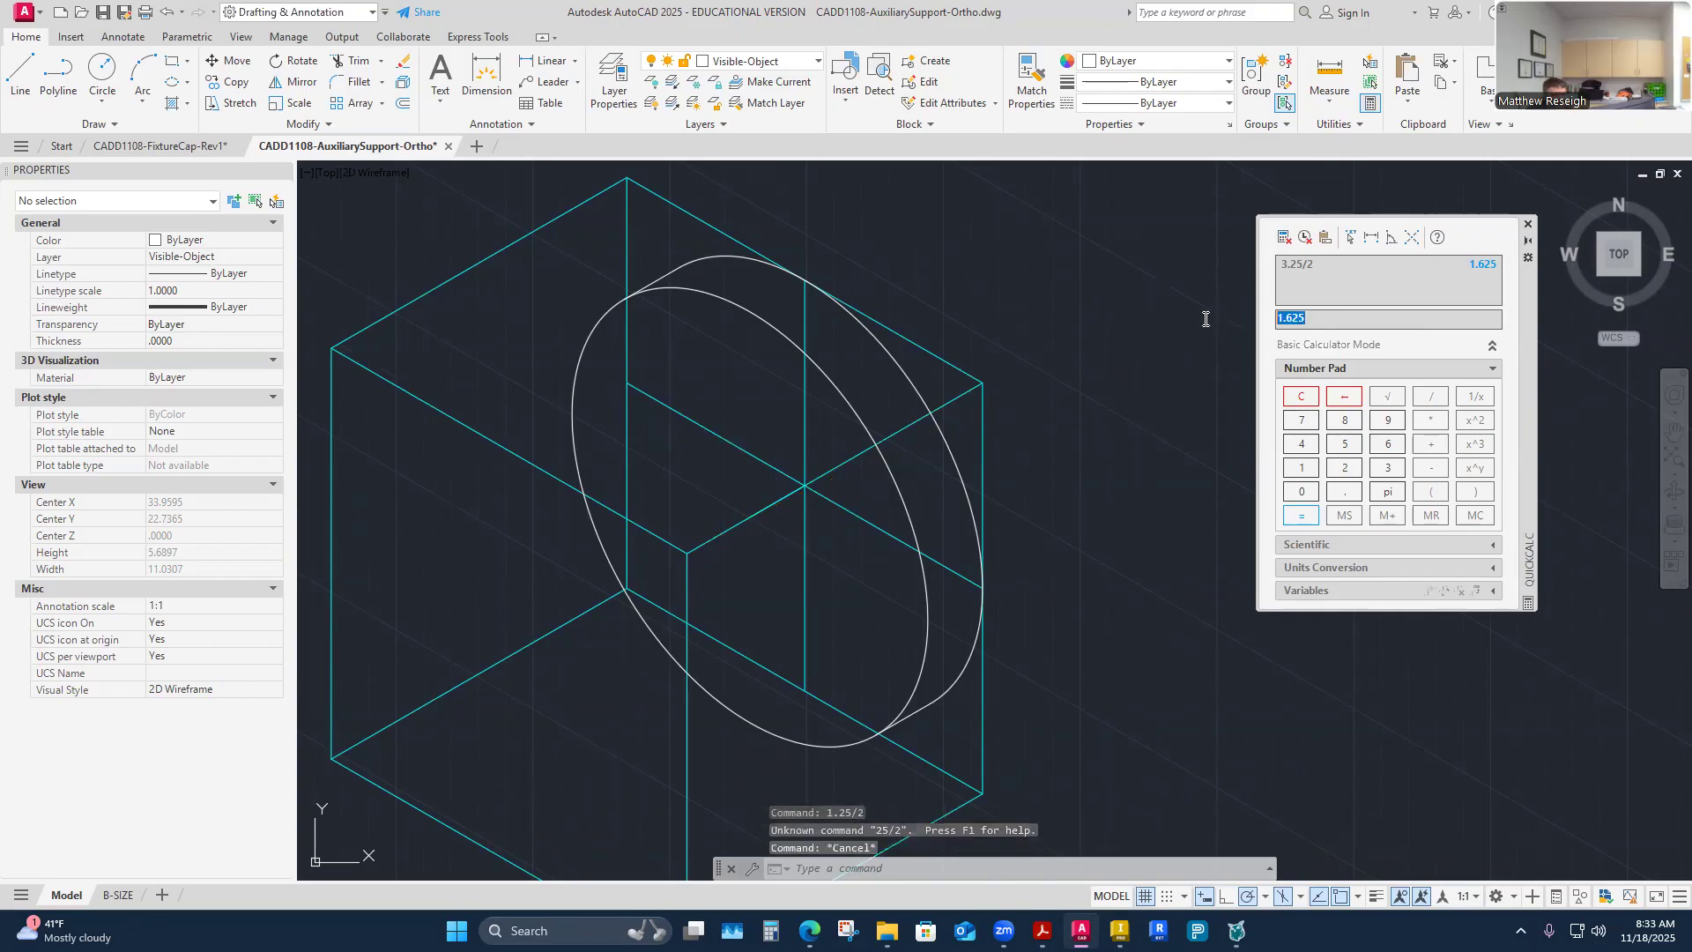
{"action": "type", "text": "1.25/2"}
{"action": "key", "text": "Return"}
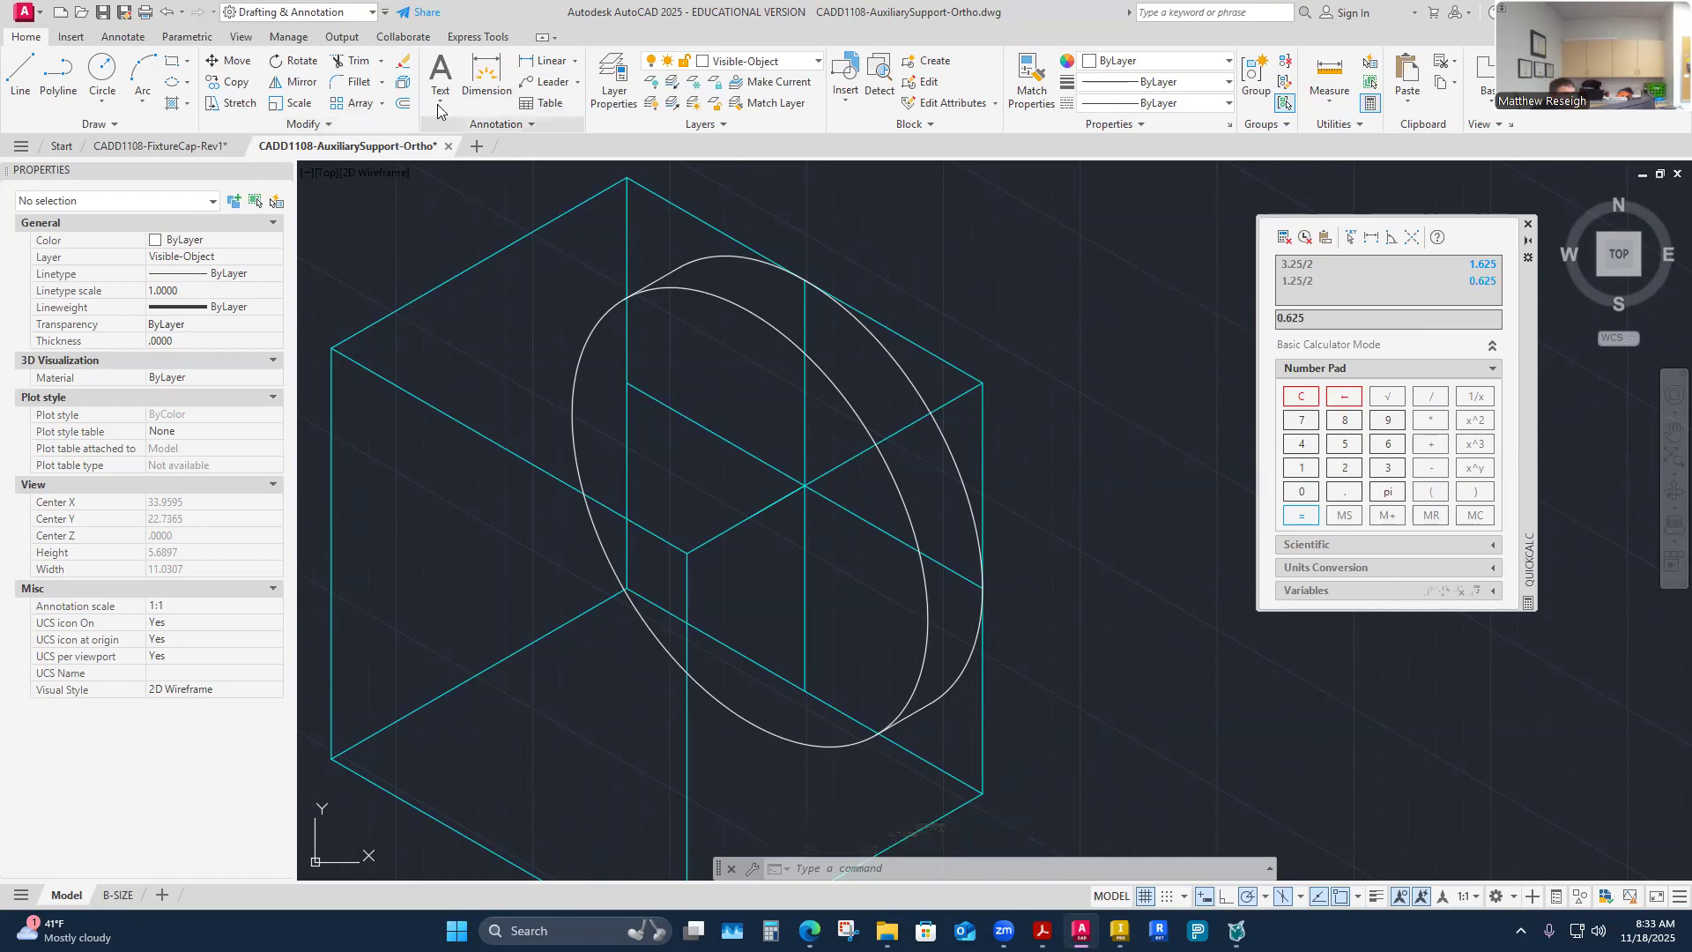
Step: Draw the hub's isocircle with a .625 radius, centered on the front face of the round flange
{"action": "left_click", "coordinate": [186, 82]}
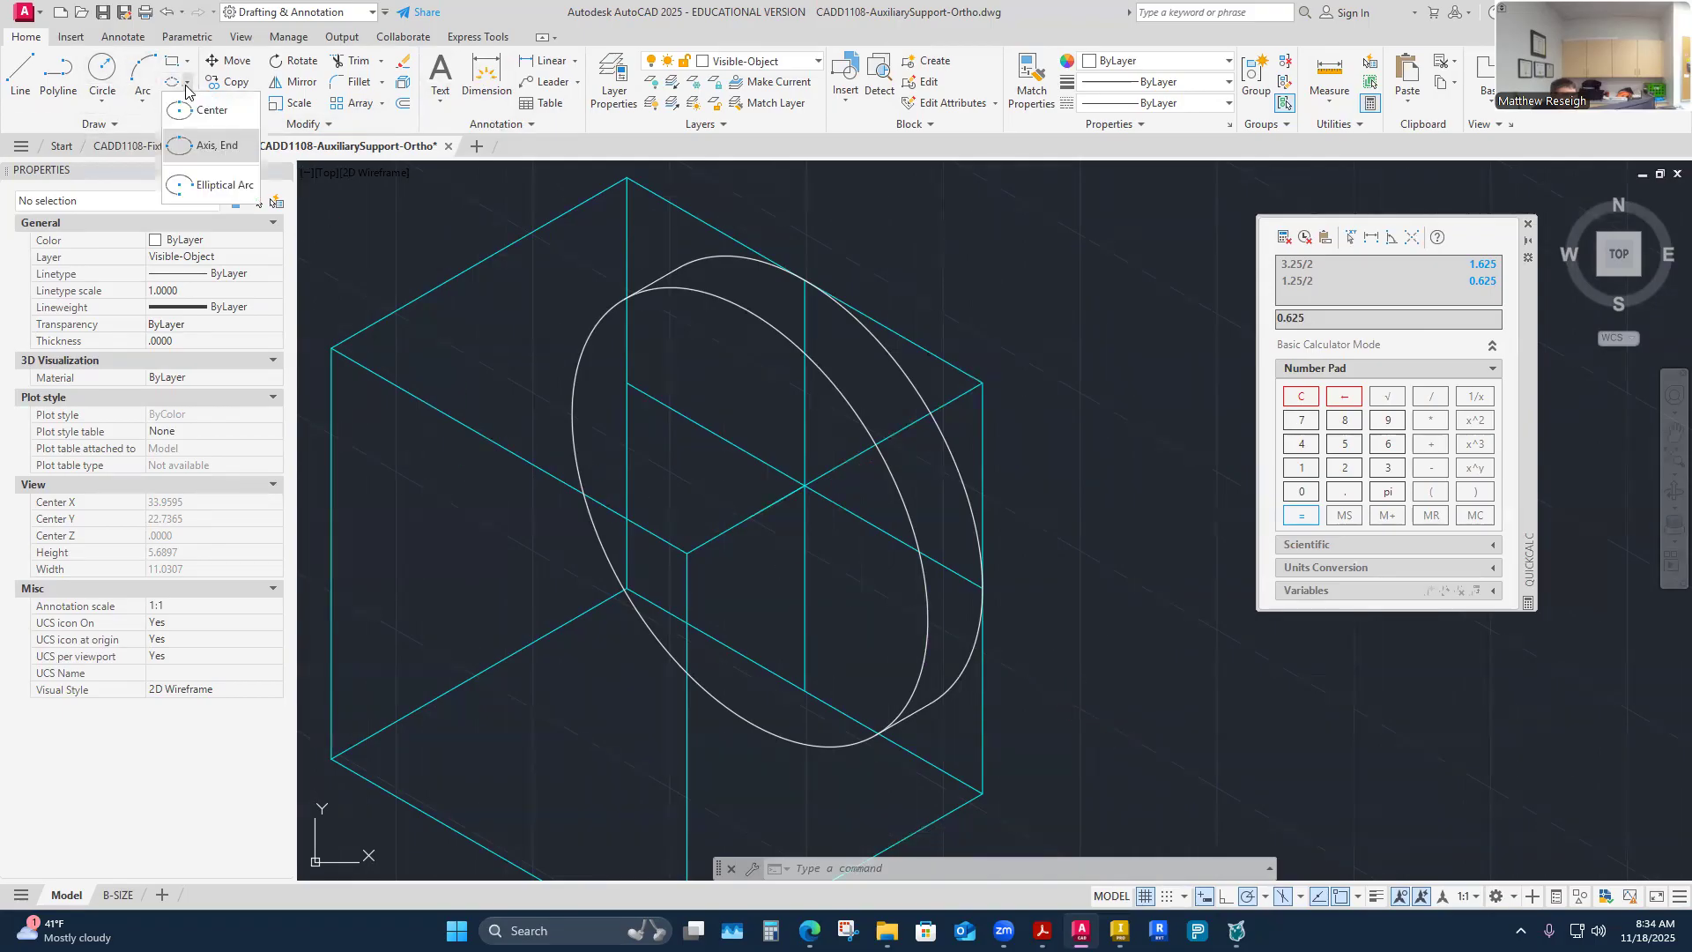
{"action": "left_click", "coordinate": [202, 145]}
{"action": "type", "text": "i"}
{"action": "key", "text": "Return"}
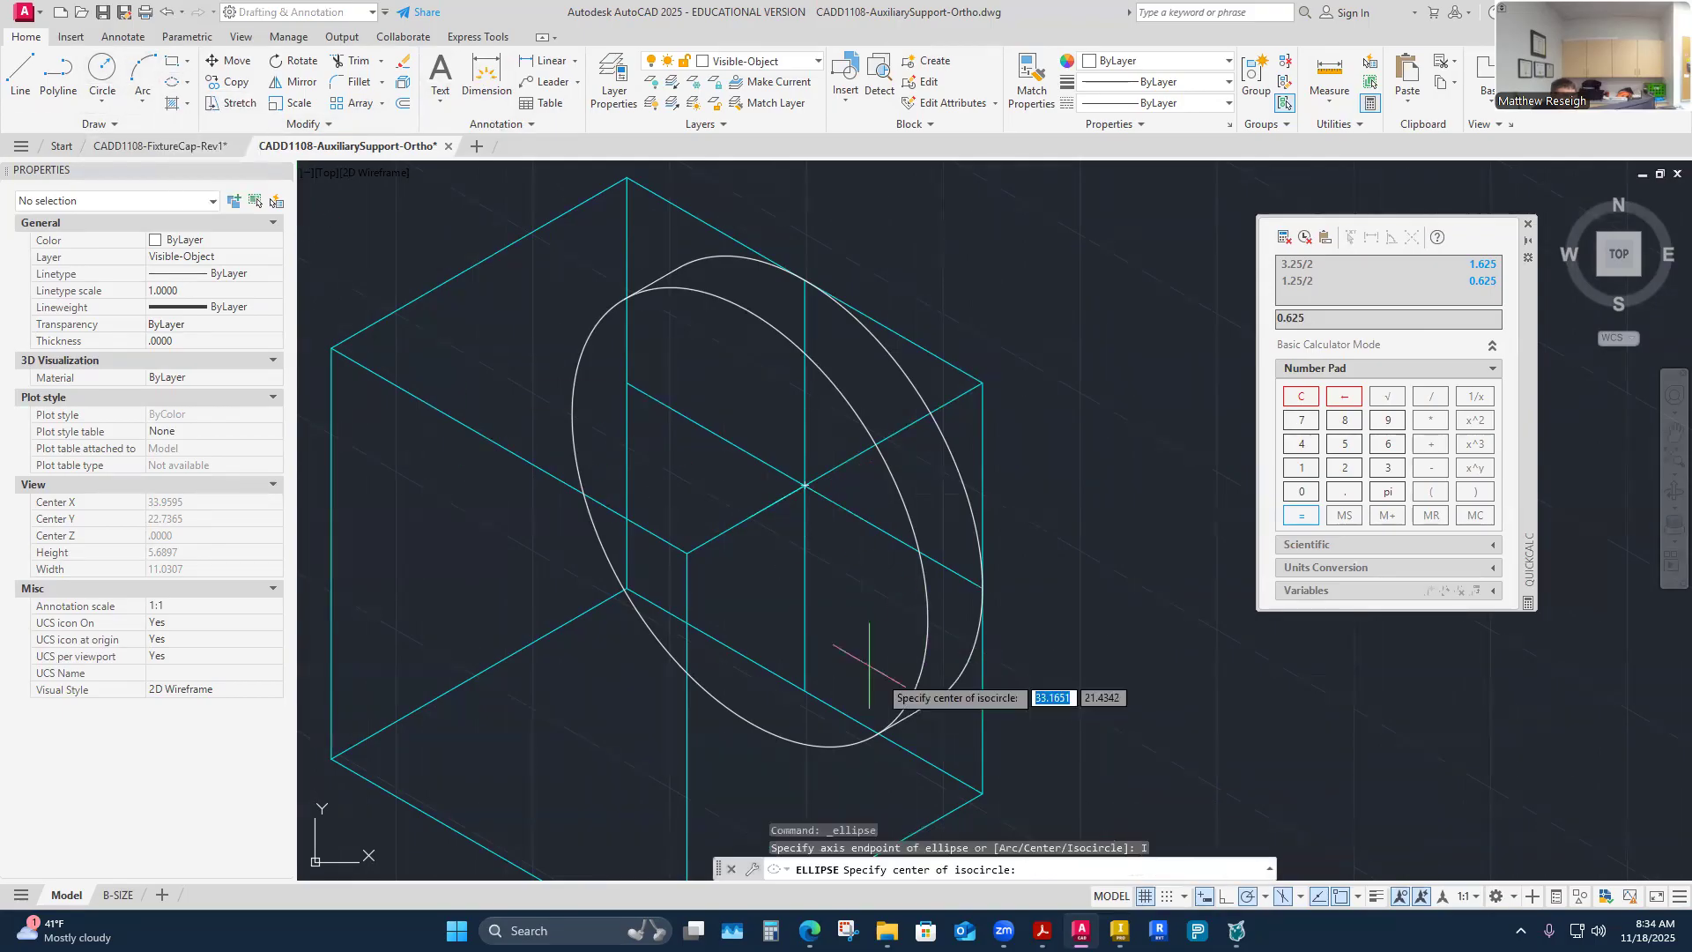
{"action": "left_click", "coordinate": [750, 516]}
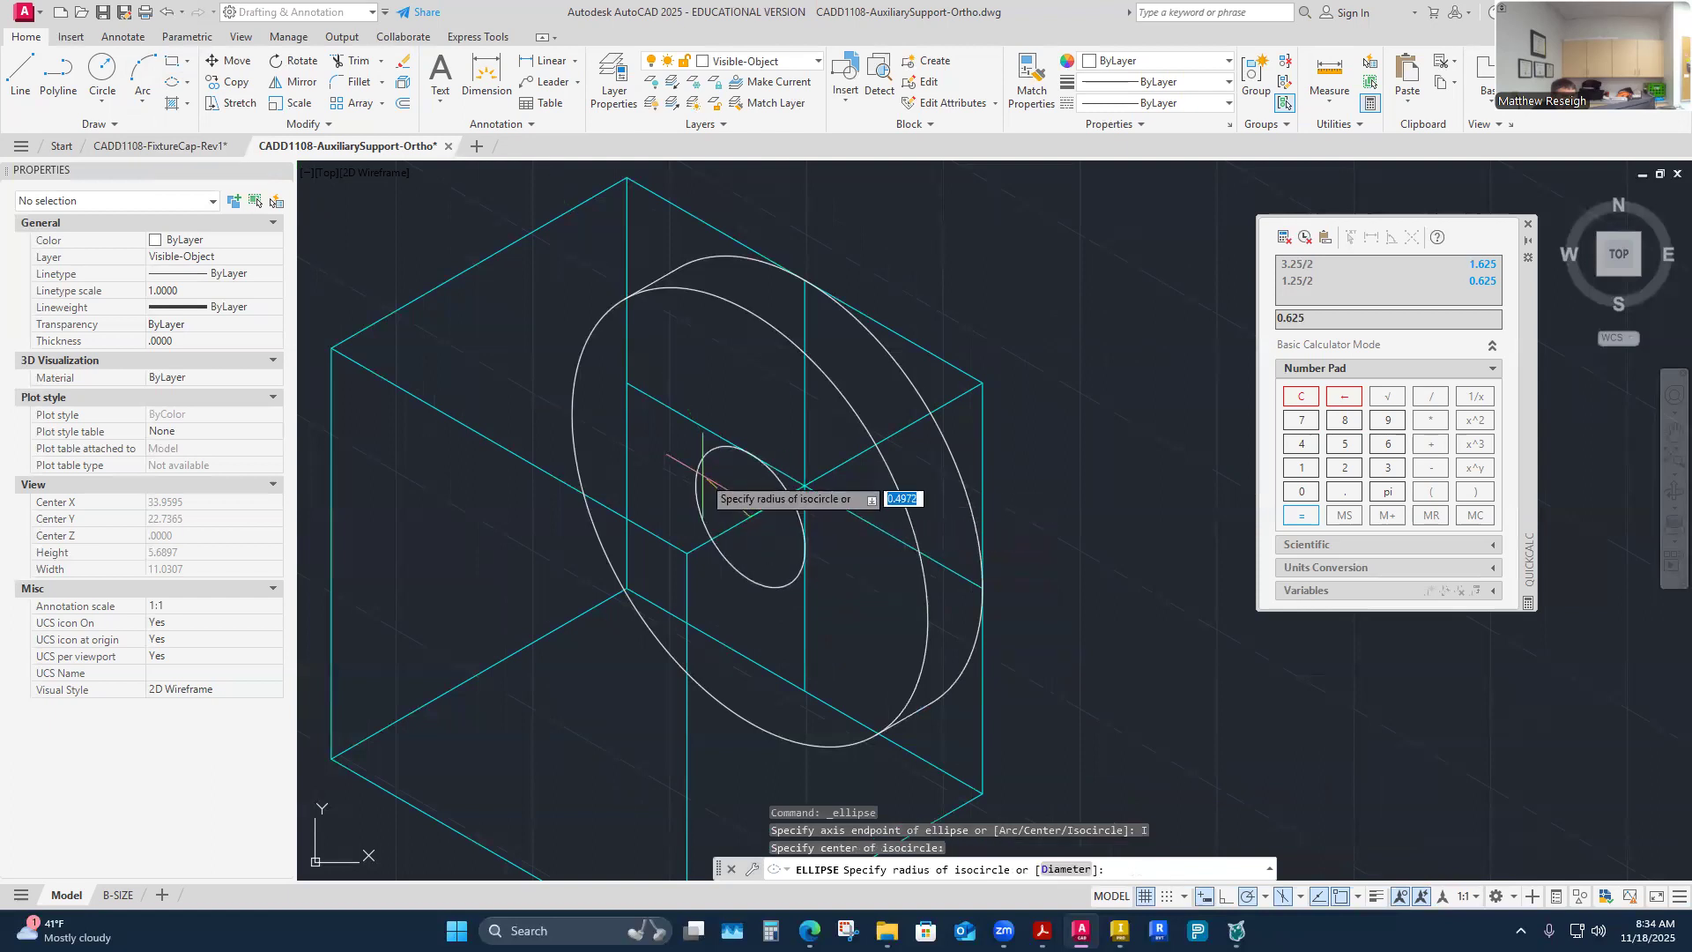
{"action": "type", "text": "."}
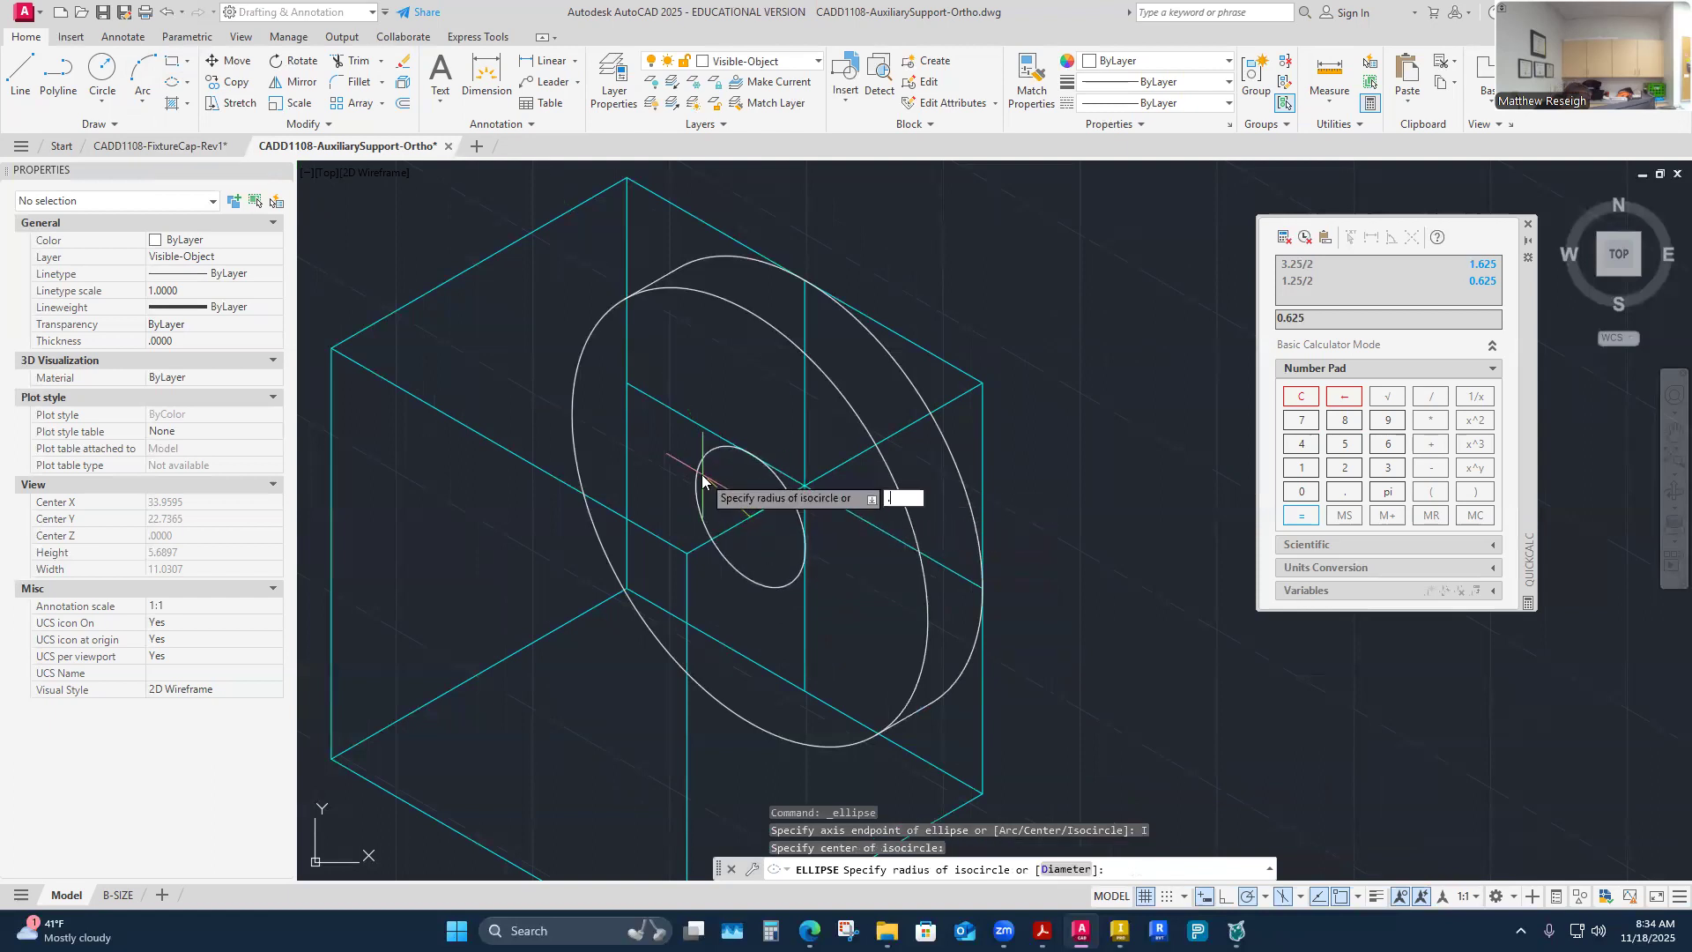
{"action": "type", "text": "625"}
{"action": "key", "text": "Return"}
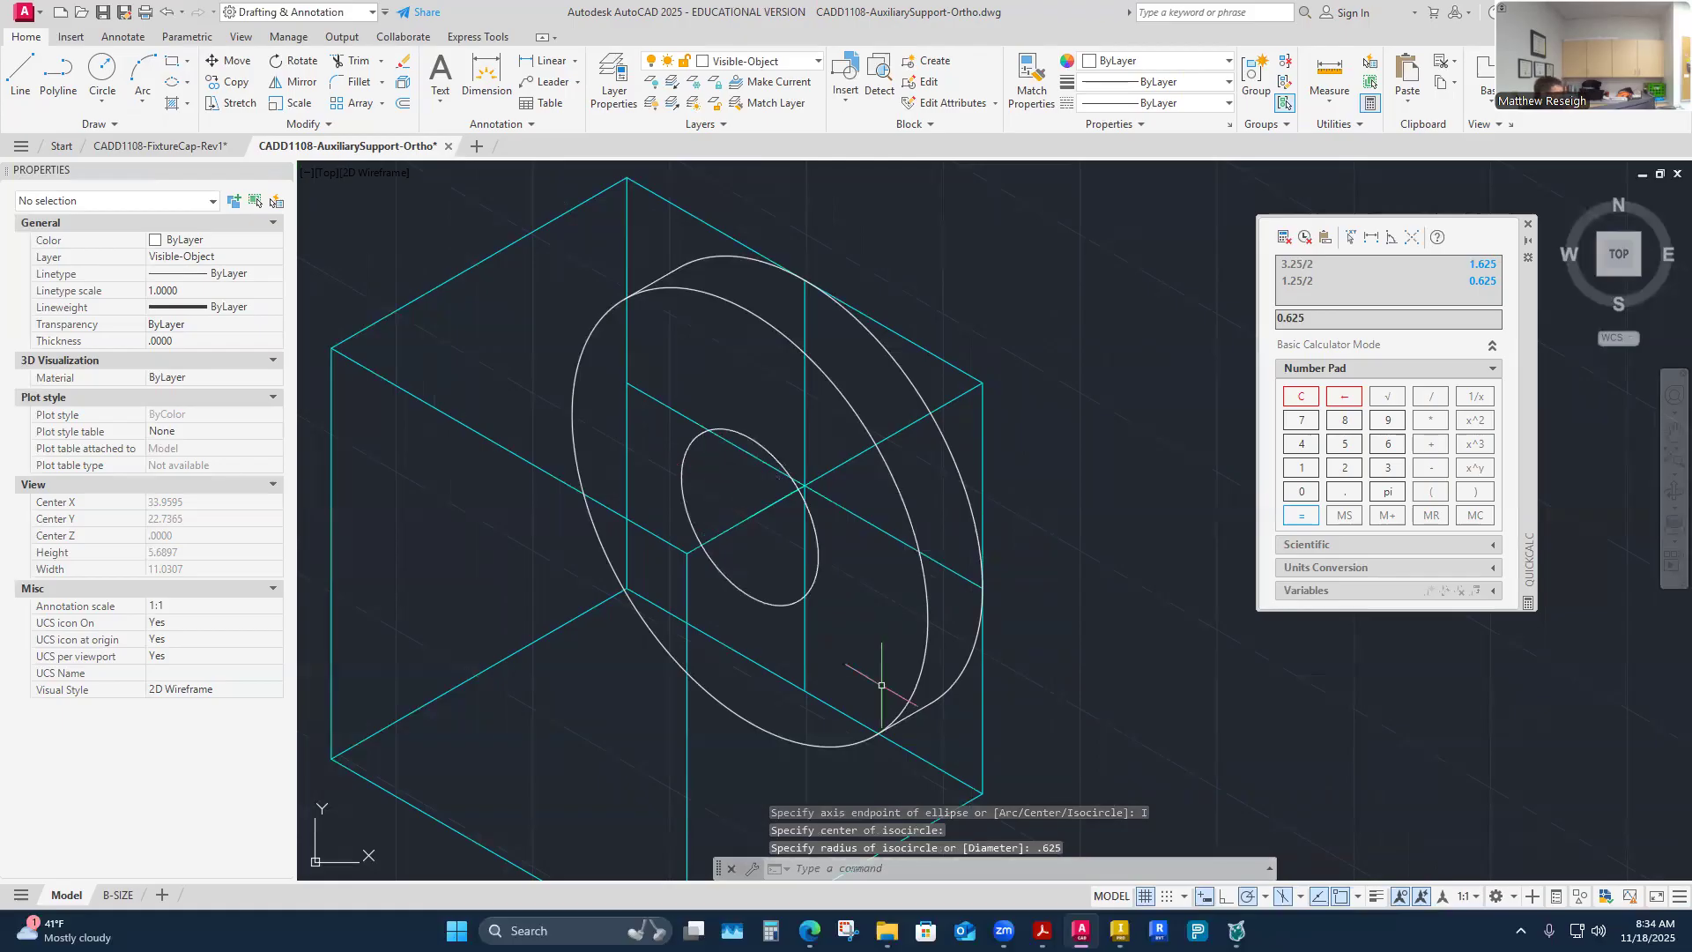
{"action": "key", "text": "Escape"}
{"action": "scroll", "coordinate": [780, 661], "scroll_direction": "down", "scroll_amount": 4}
{"action": "scroll", "coordinate": [742, 686], "scroll_direction": "up", "scroll_amount": 4}
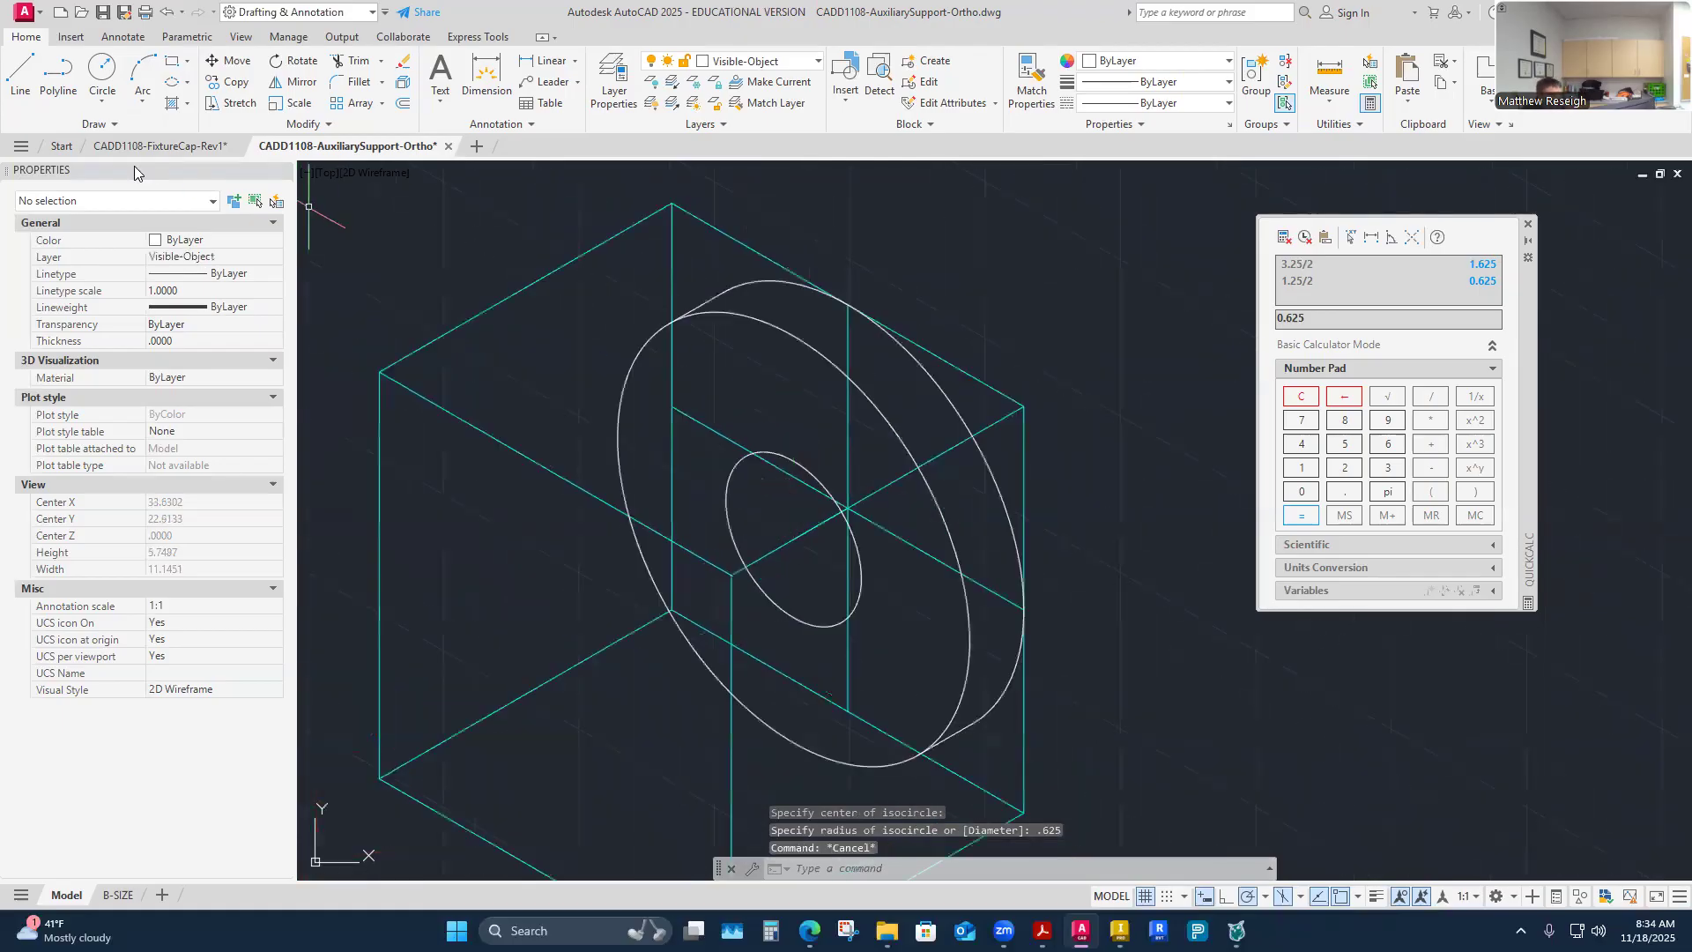
{"action": "left_click", "coordinate": [12, 76]}
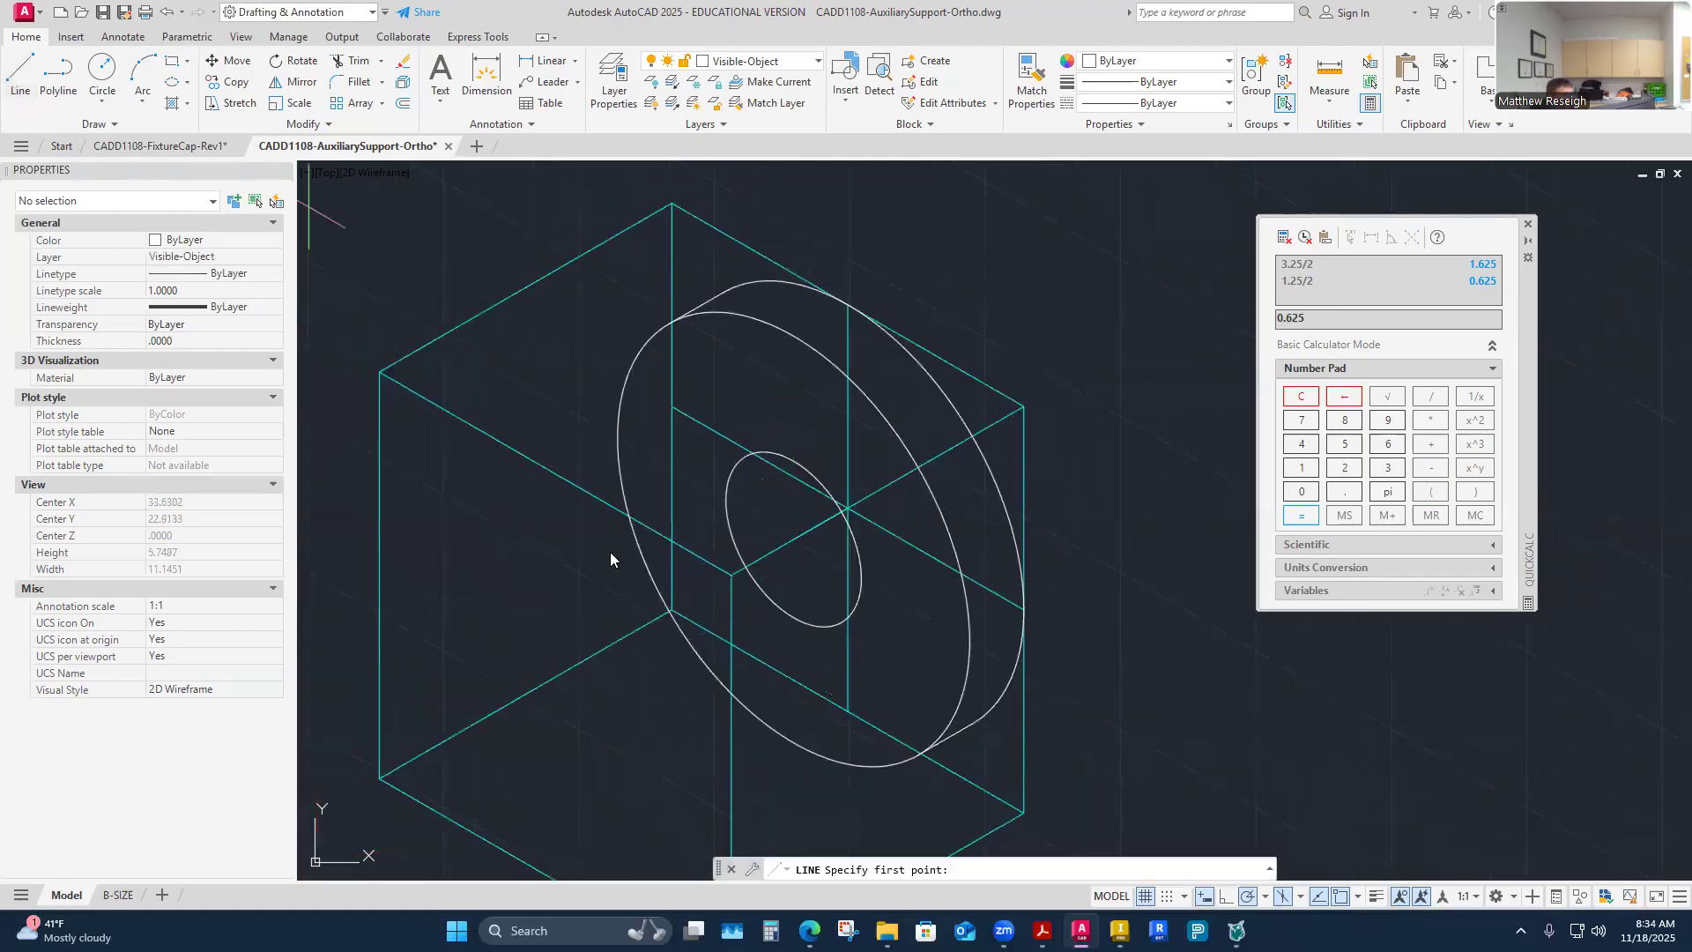
{"action": "left_click", "coordinate": [746, 457]}
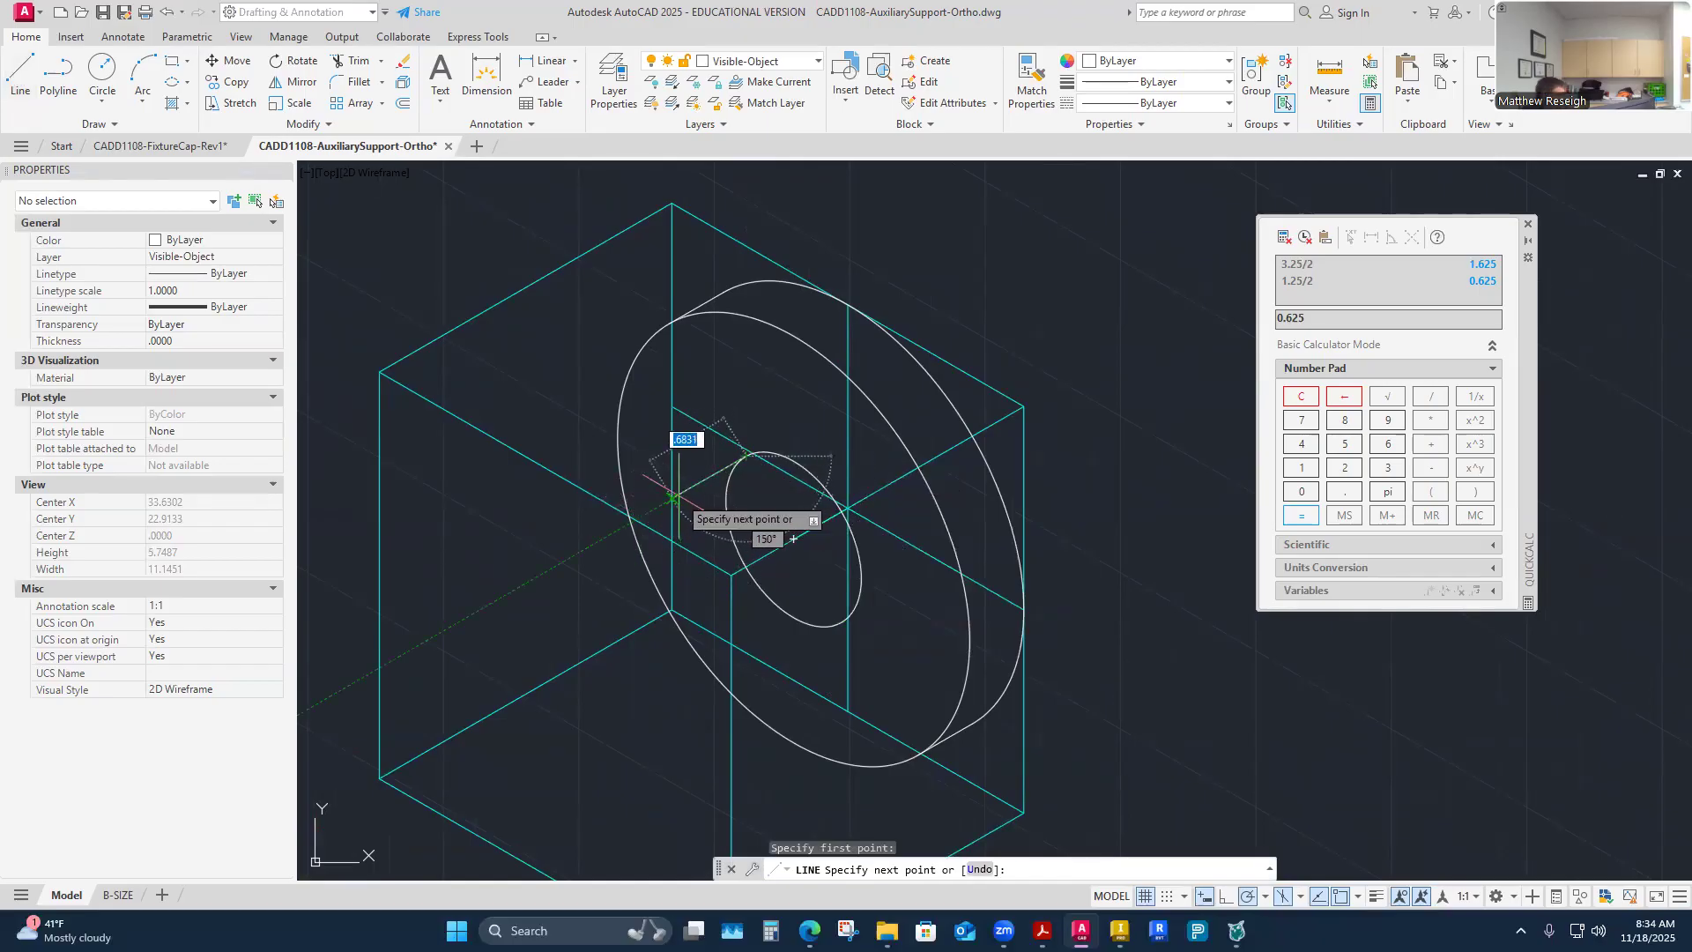
{"action": "key", "text": "Escape"}
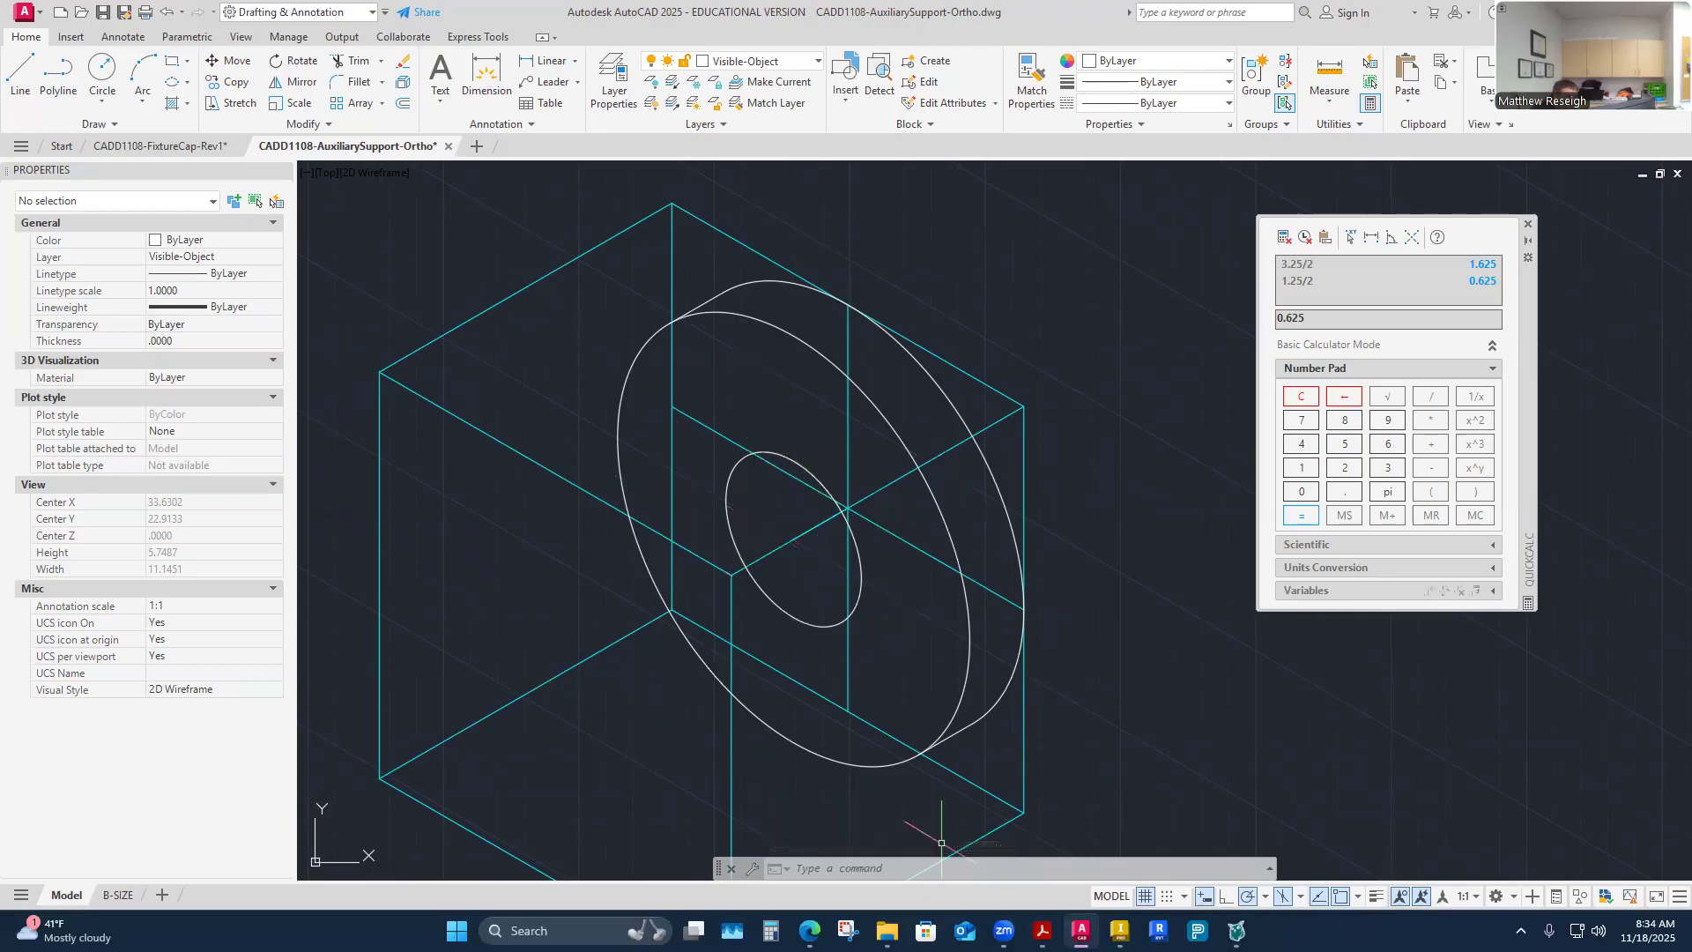
Step: Check the flange's bolt circle and hole dimensions in the Auxiliary Support ortho PDF in Acrobat, and return to the AutoCAD drawing
{"action": "mouse_move", "coordinate": [1081, 930]}
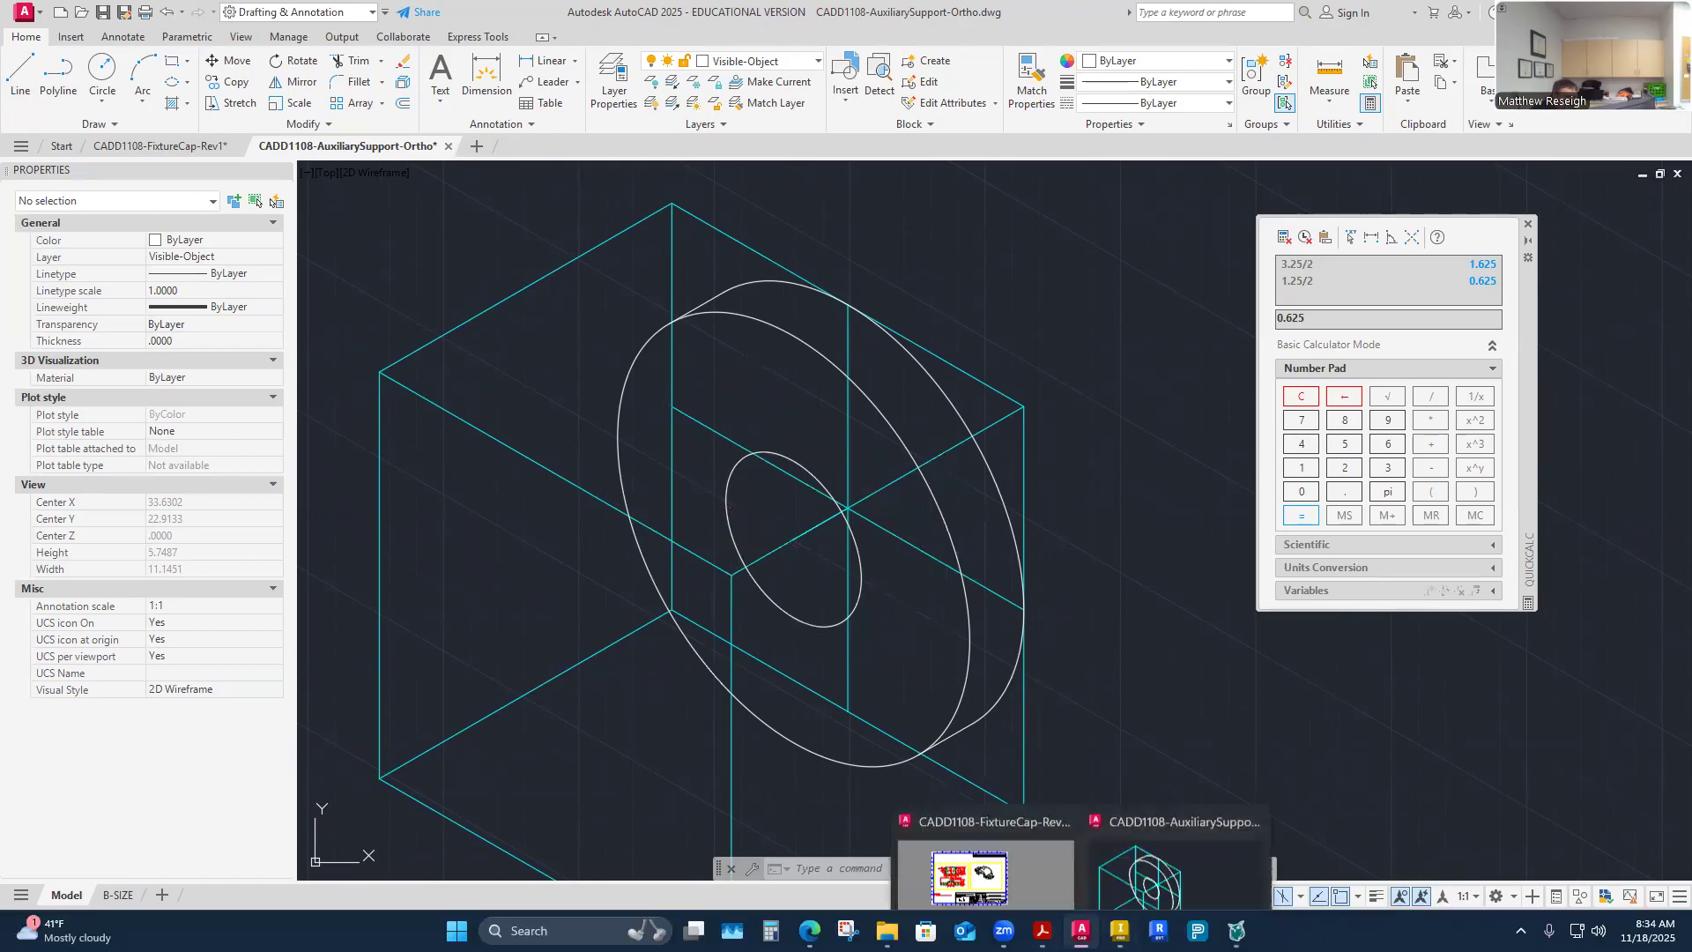
{"action": "left_click", "coordinate": [1043, 931]}
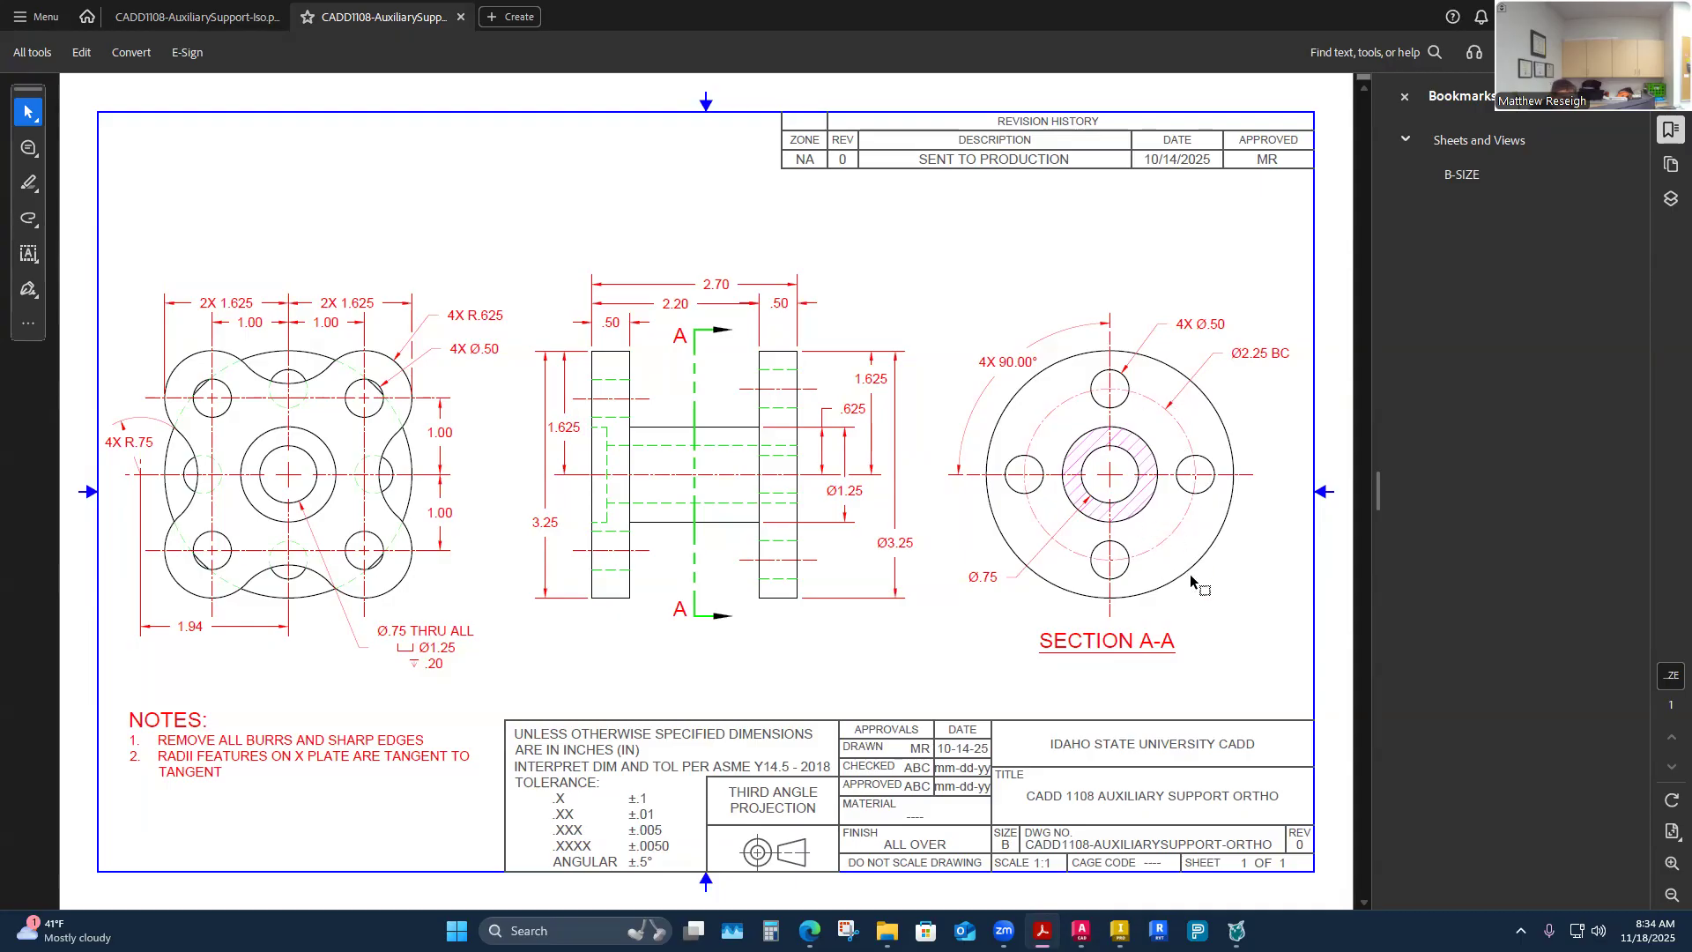
{"action": "mouse_move", "coordinate": [1082, 931]}
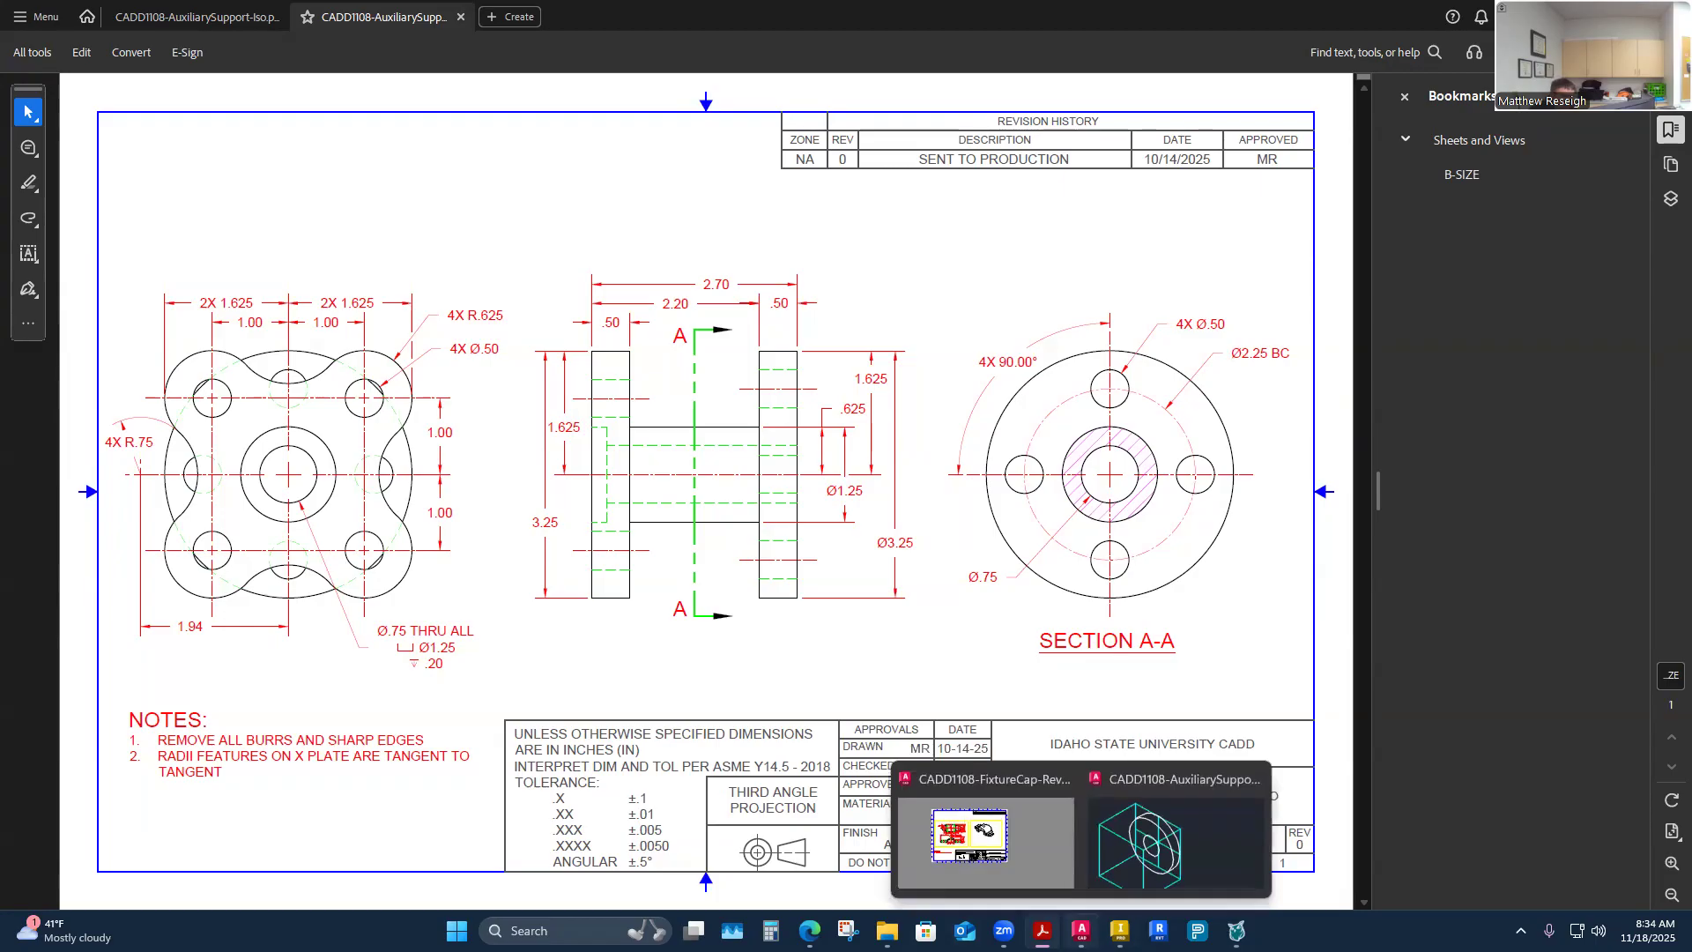
{"action": "left_click", "coordinate": [1177, 842]}
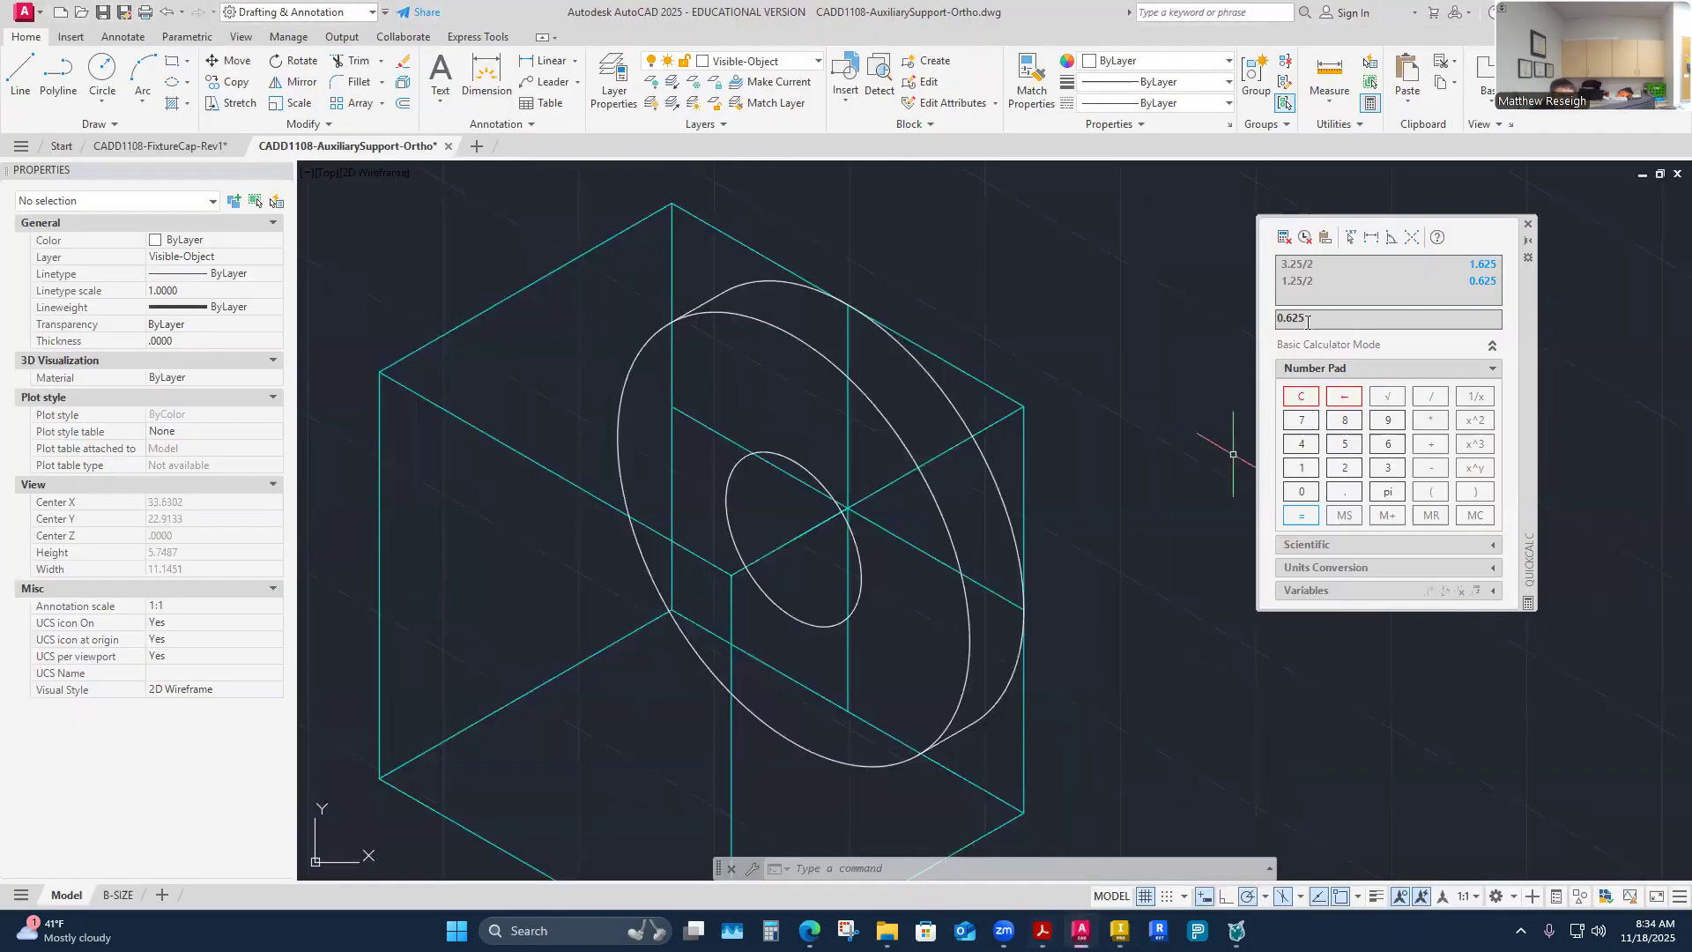
Step: Calculate 2.25/2 in the QuickCalc calculator for the bolt circle's radius
{"action": "type", "text": "2.25"}
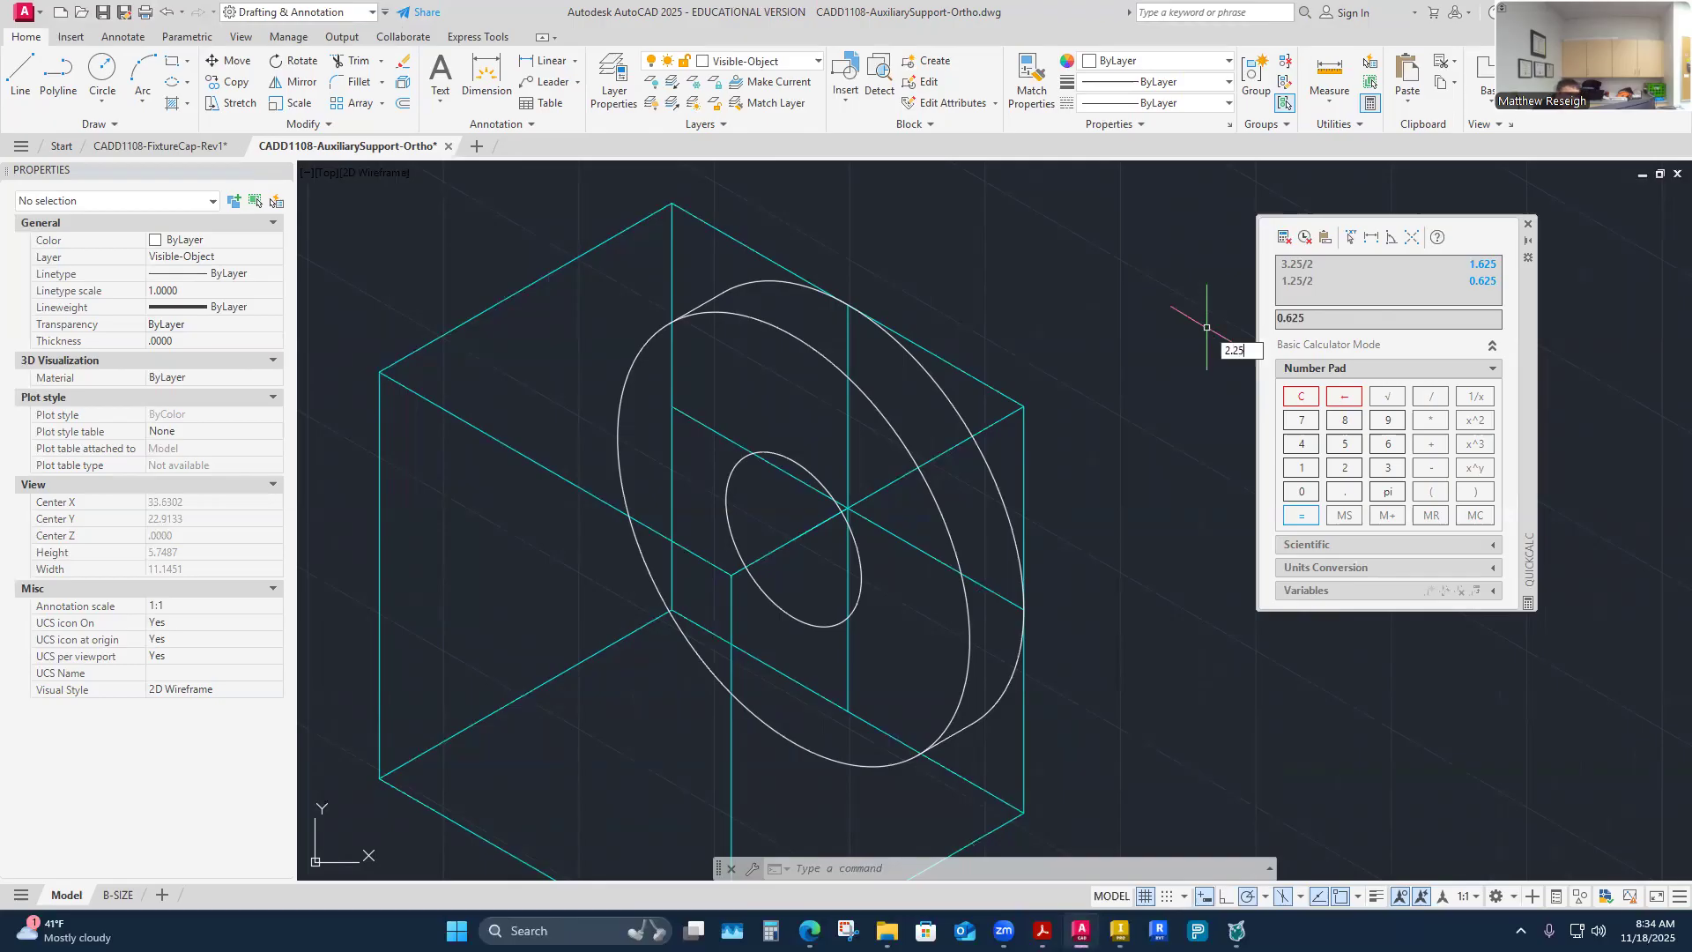
{"action": "key", "text": "Return"}
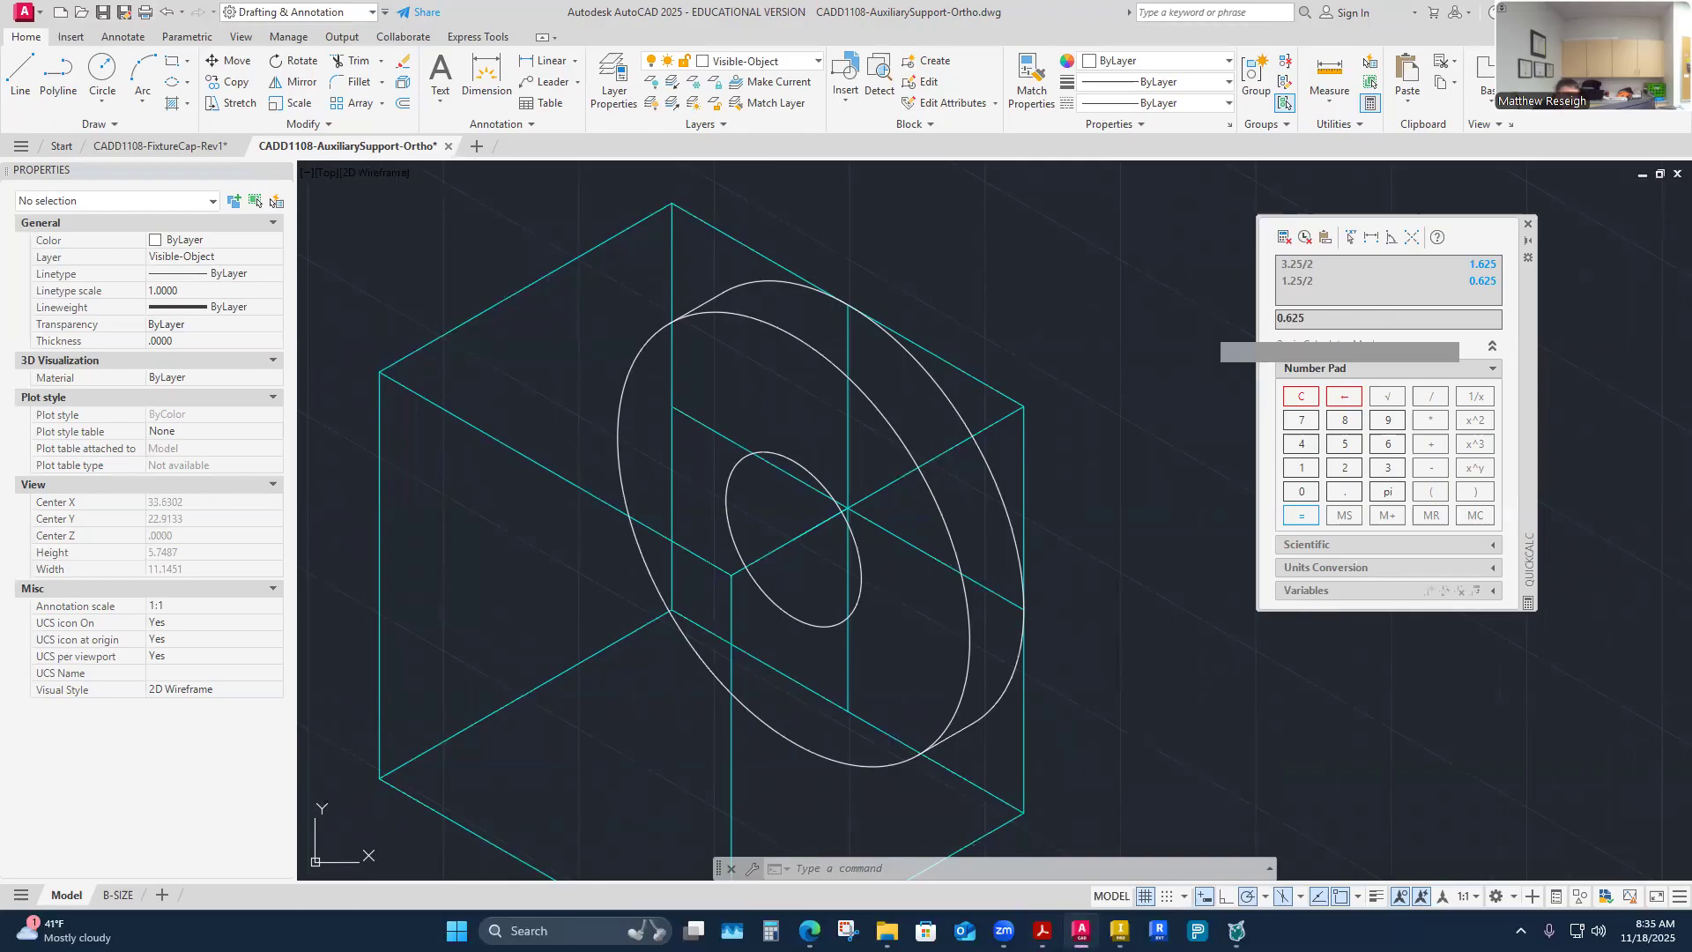
{"action": "left_click_drag", "start_coordinate": [1310, 310], "coordinate": [1283, 321]}
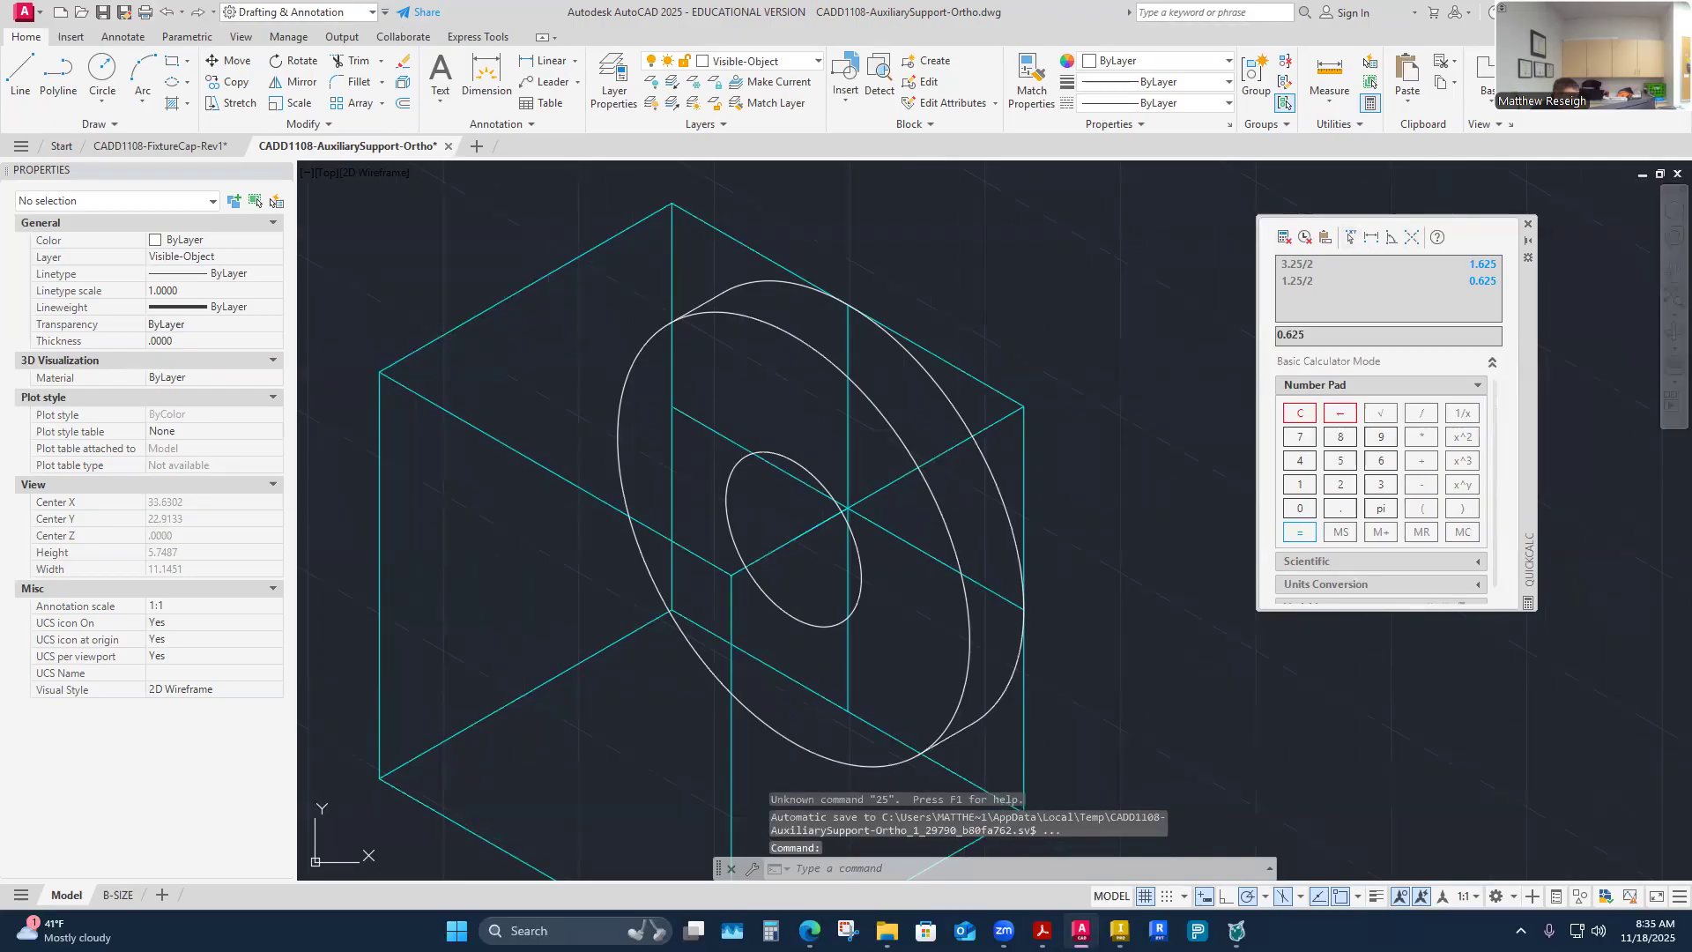
{"action": "key", "text": "Escape"}
{"action": "key", "text": "Escape"}
{"action": "key", "text": "Escape"}
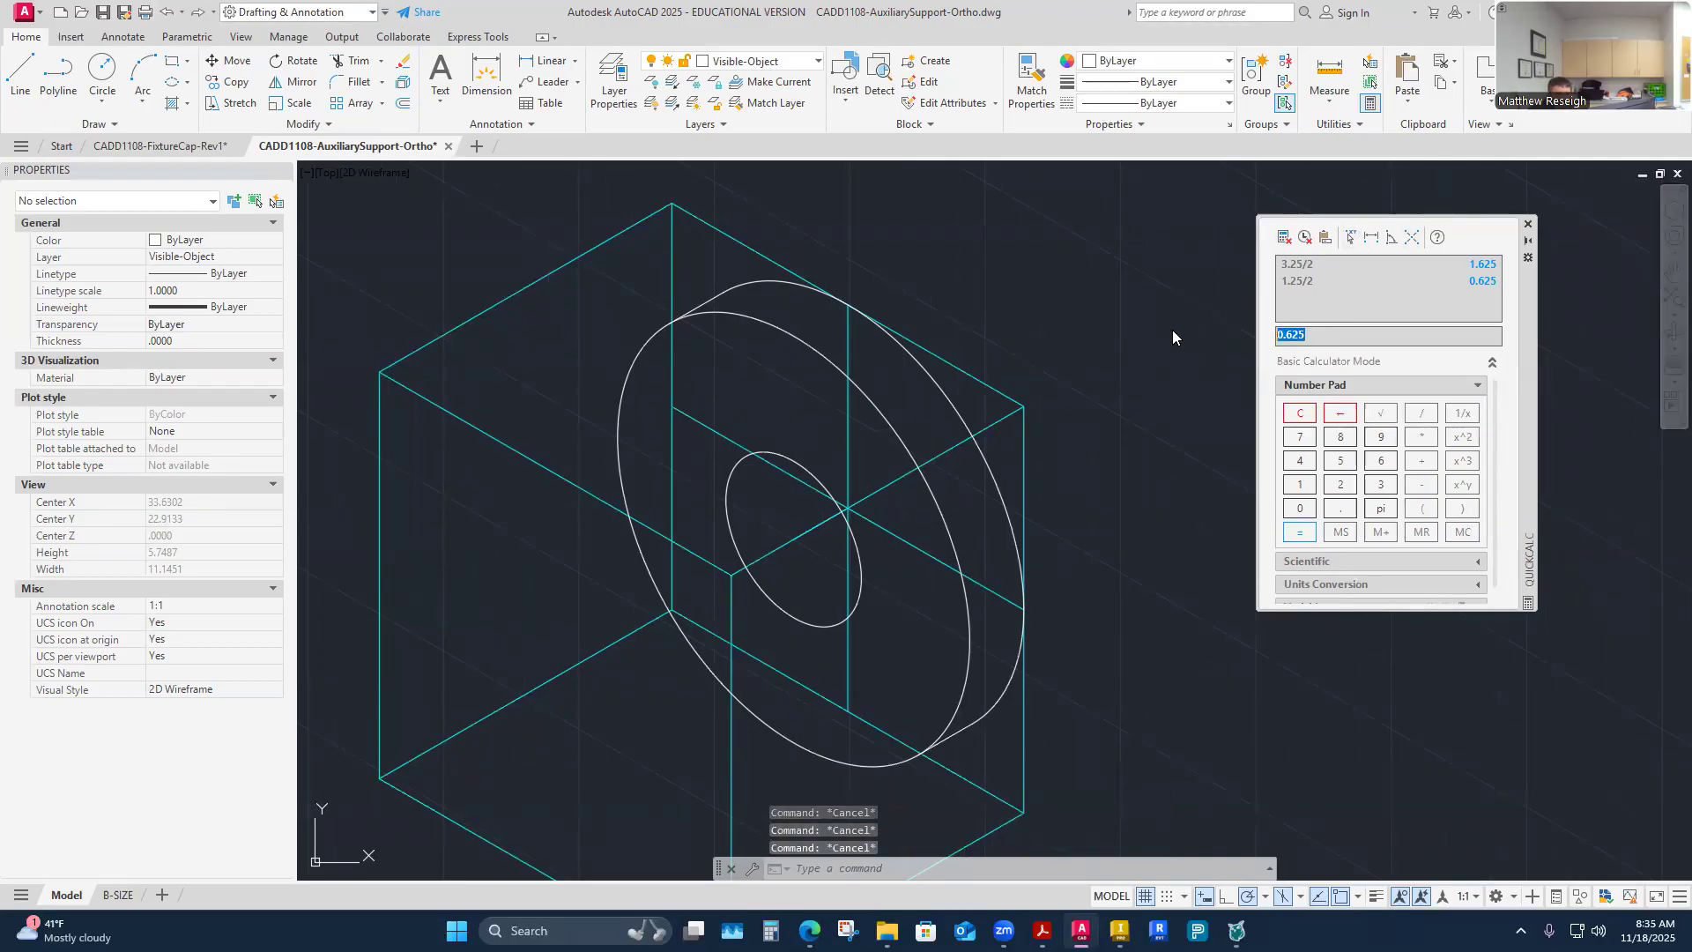
{"action": "type", "text": "2.25/2"}
{"action": "key", "text": "Return"}
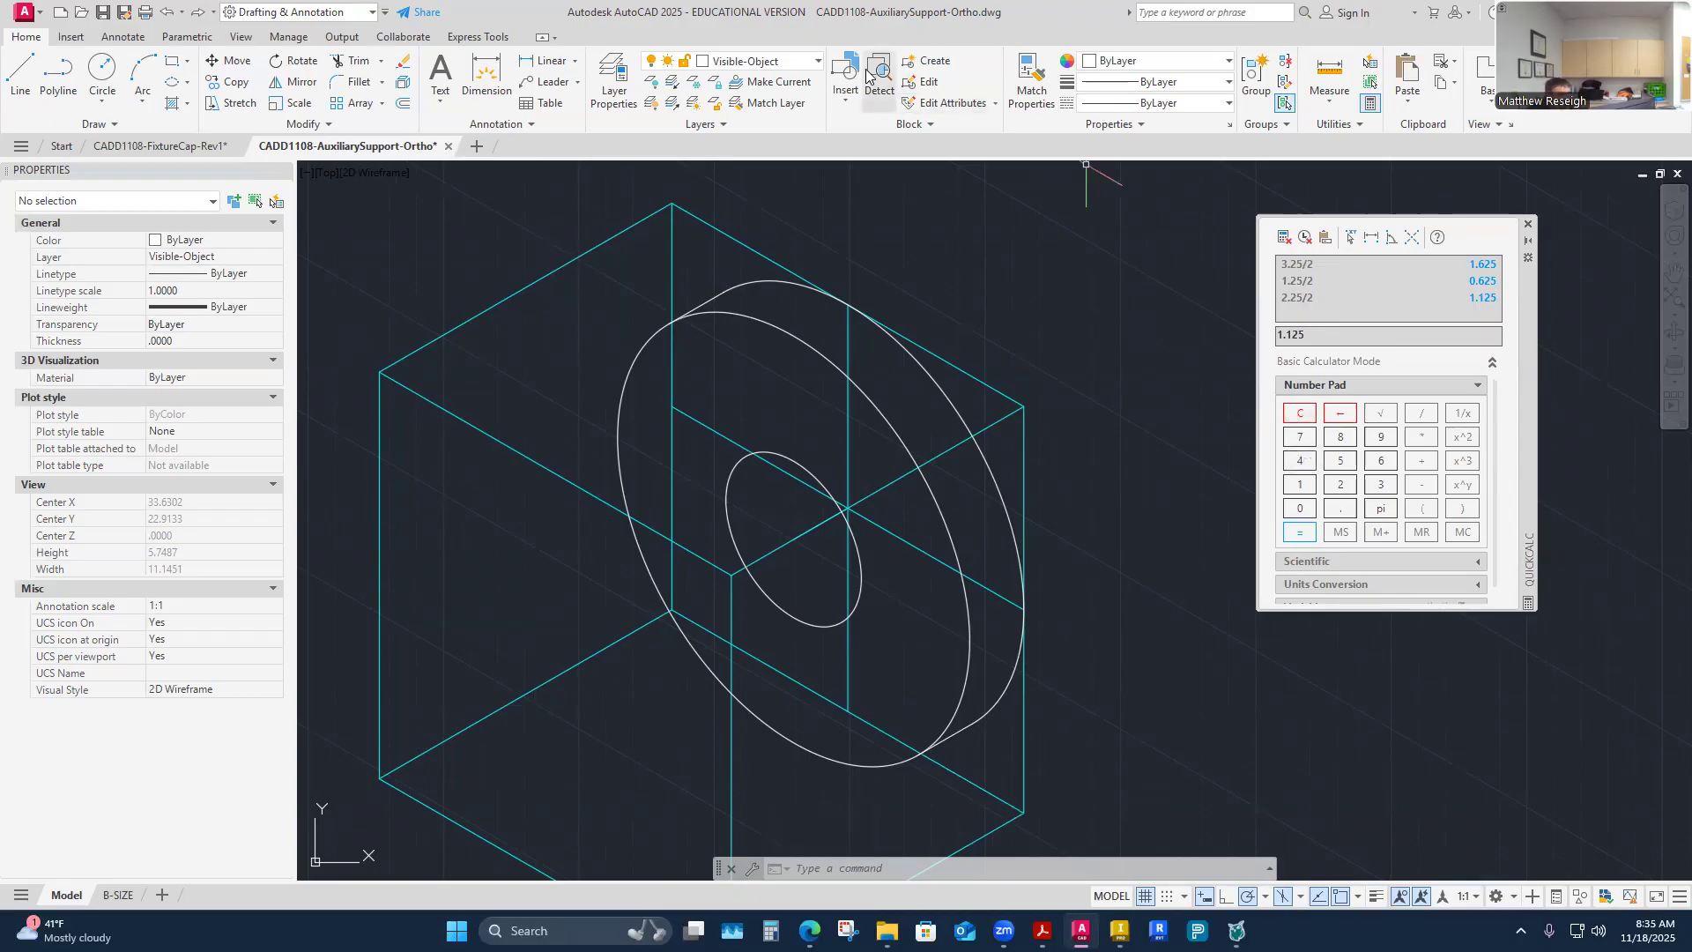
Step: Make Construction4 the current layer
{"action": "left_click", "coordinate": [789, 61]}
{"action": "left_click", "coordinate": [749, 273]}
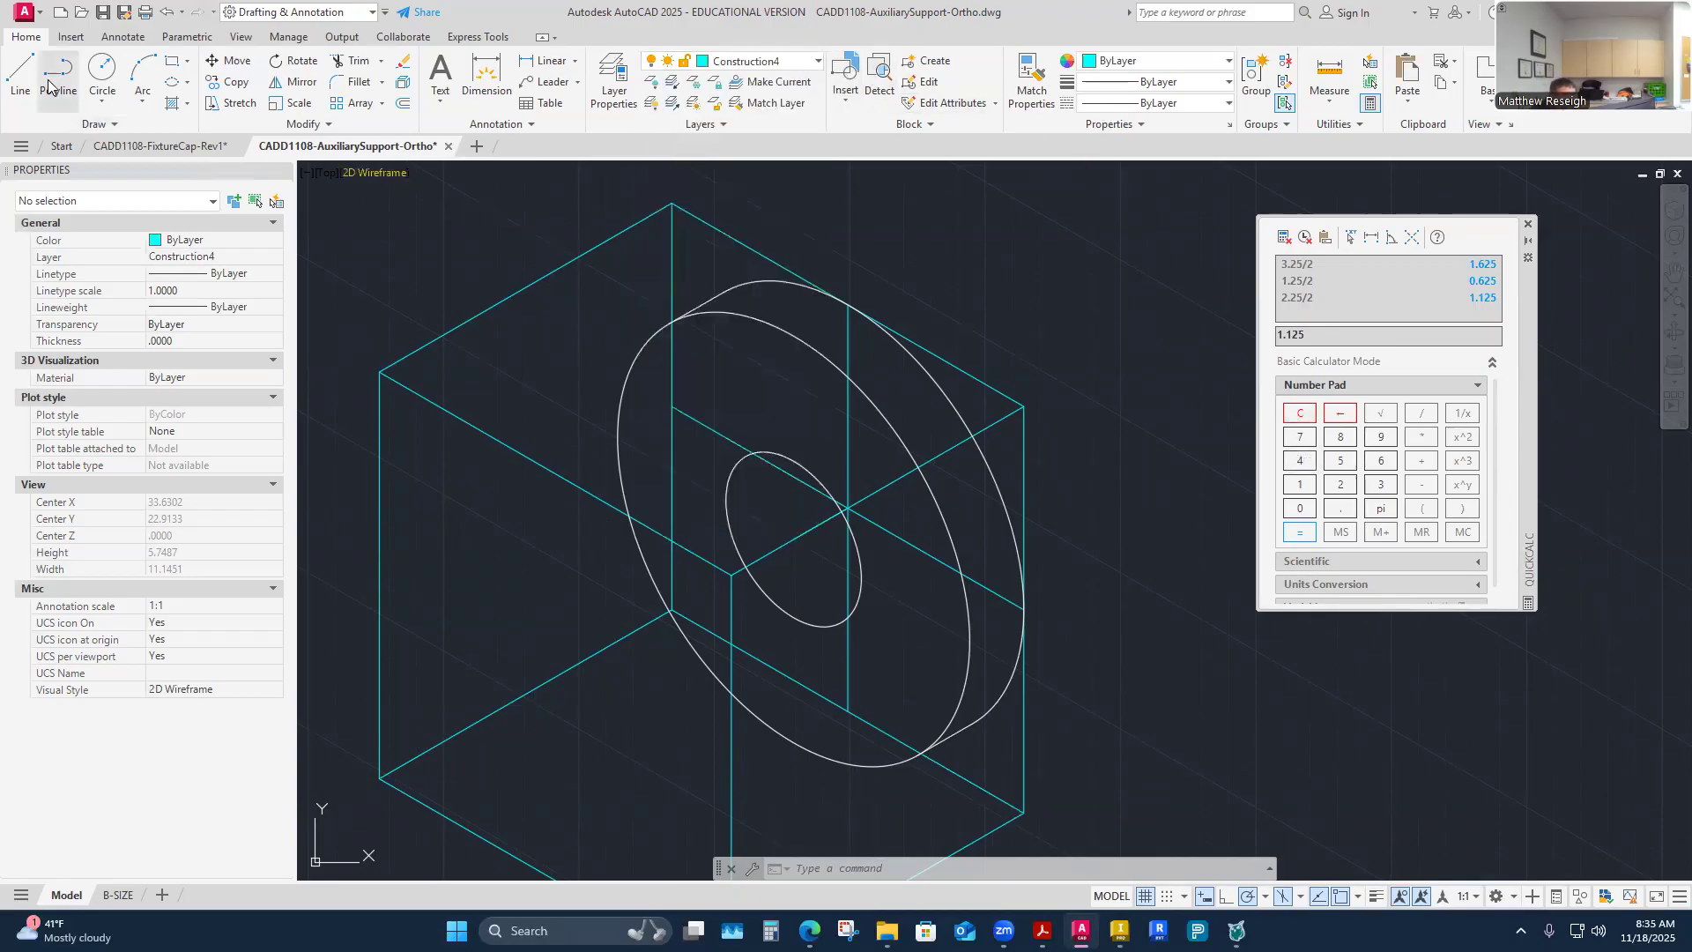
{"action": "left_click", "coordinate": [187, 82]}
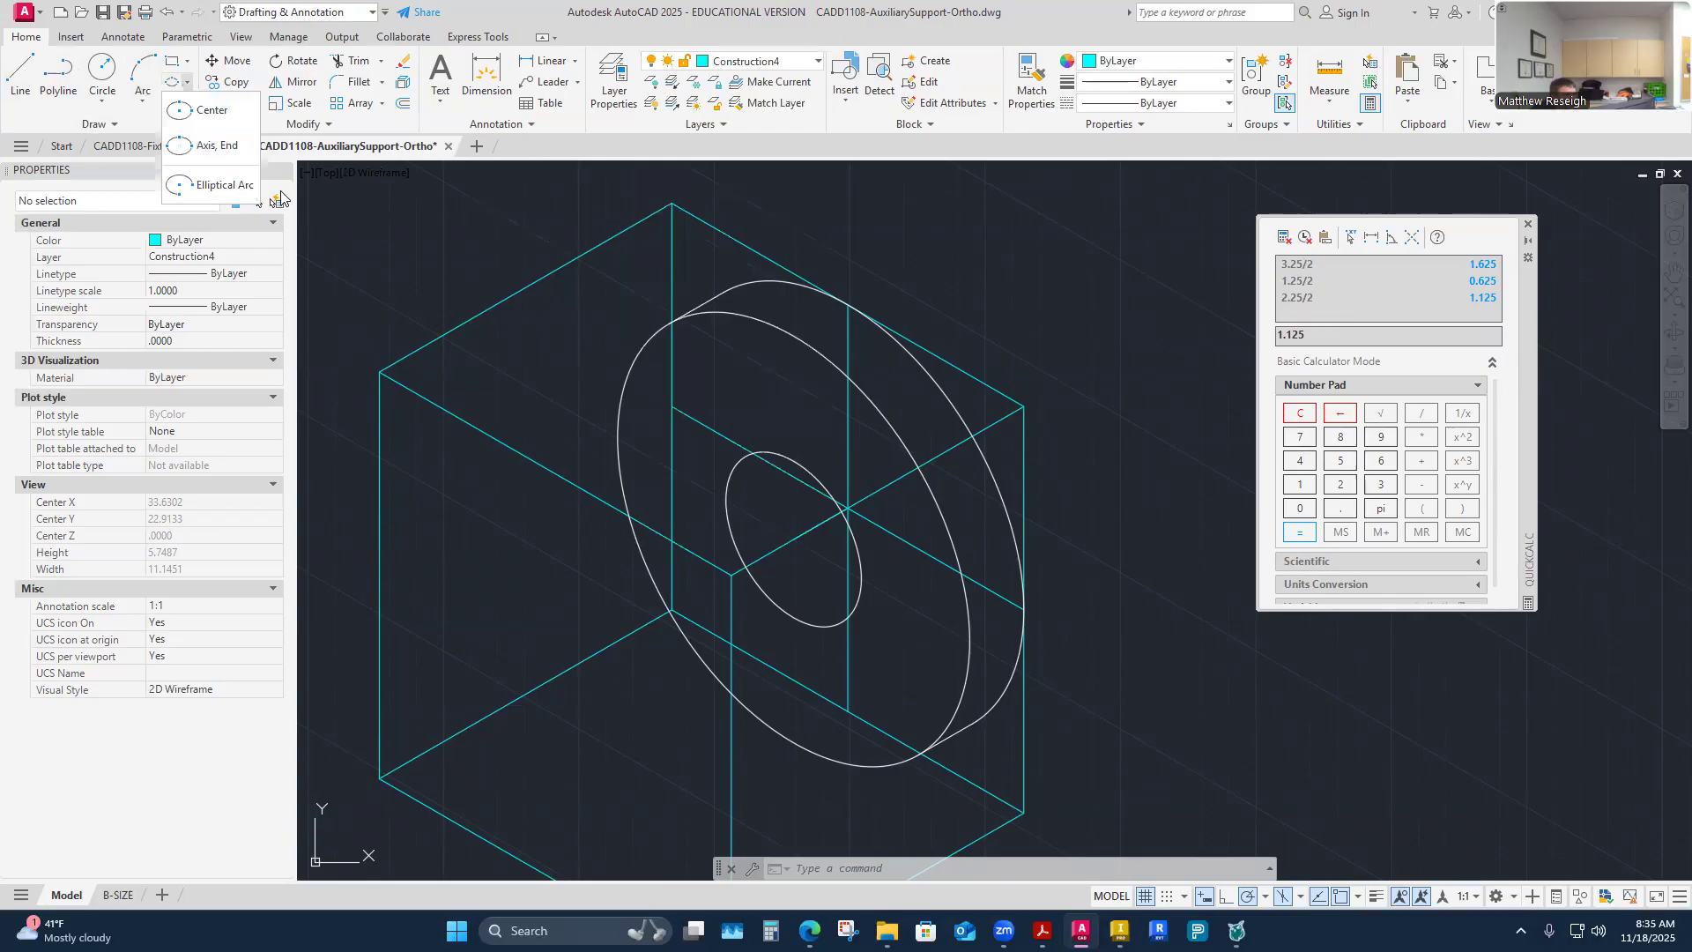
{"action": "left_click", "coordinate": [205, 145]}
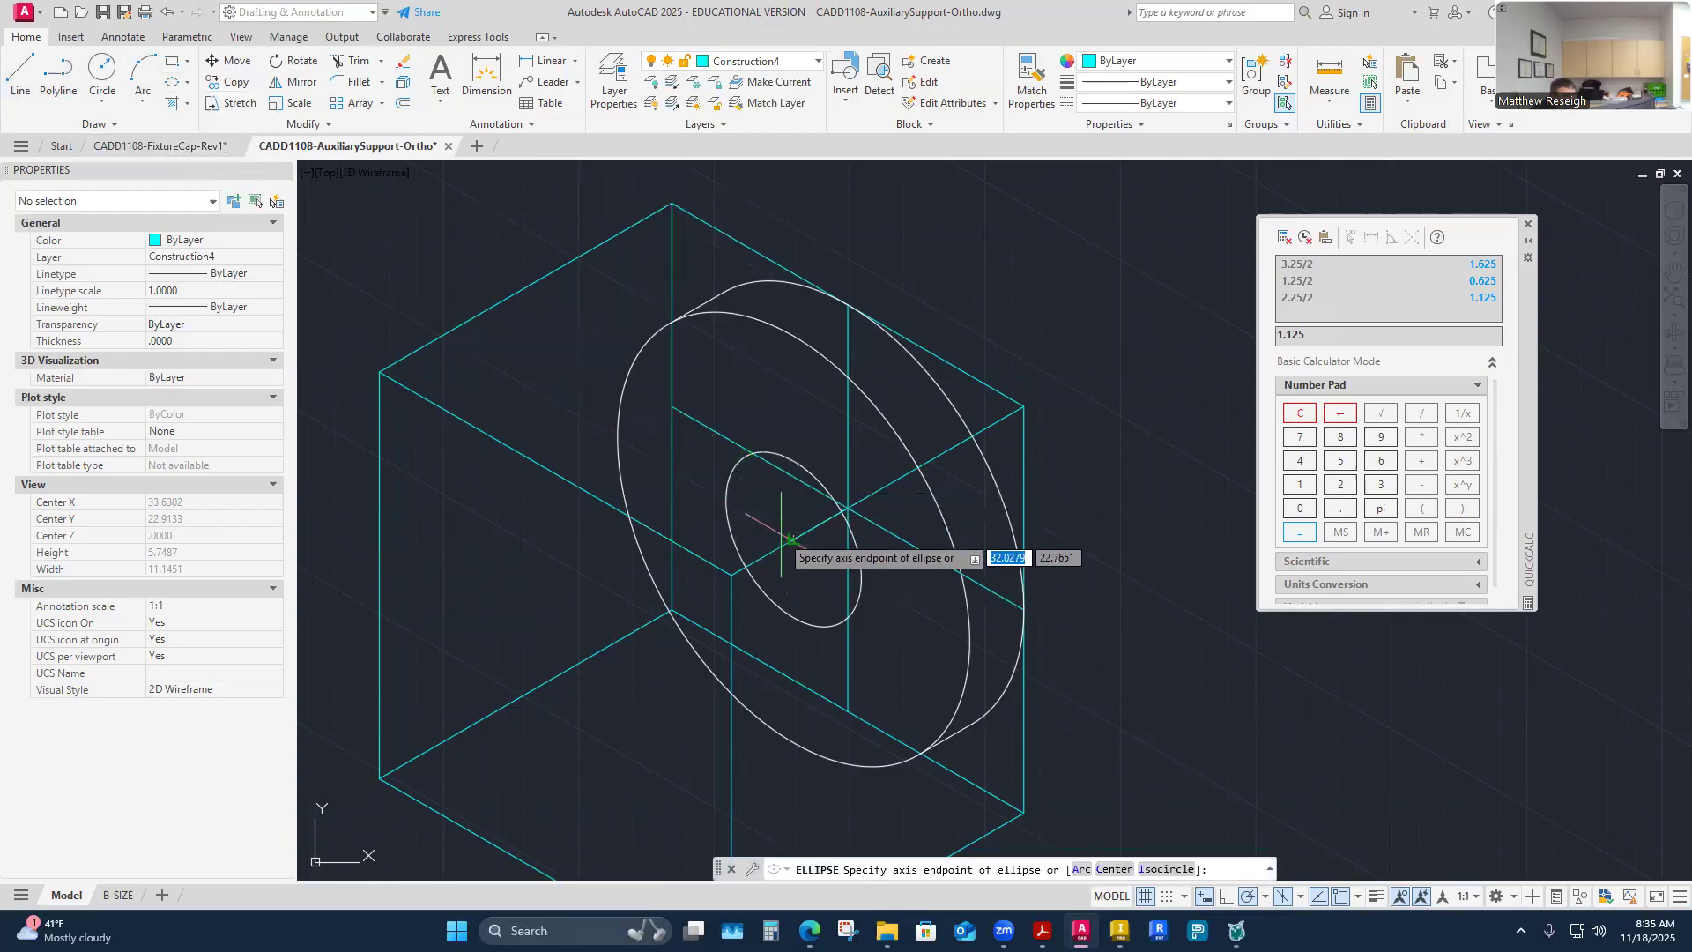
{"action": "scroll", "coordinate": [793, 529], "scroll_direction": "up", "scroll_amount": 4}
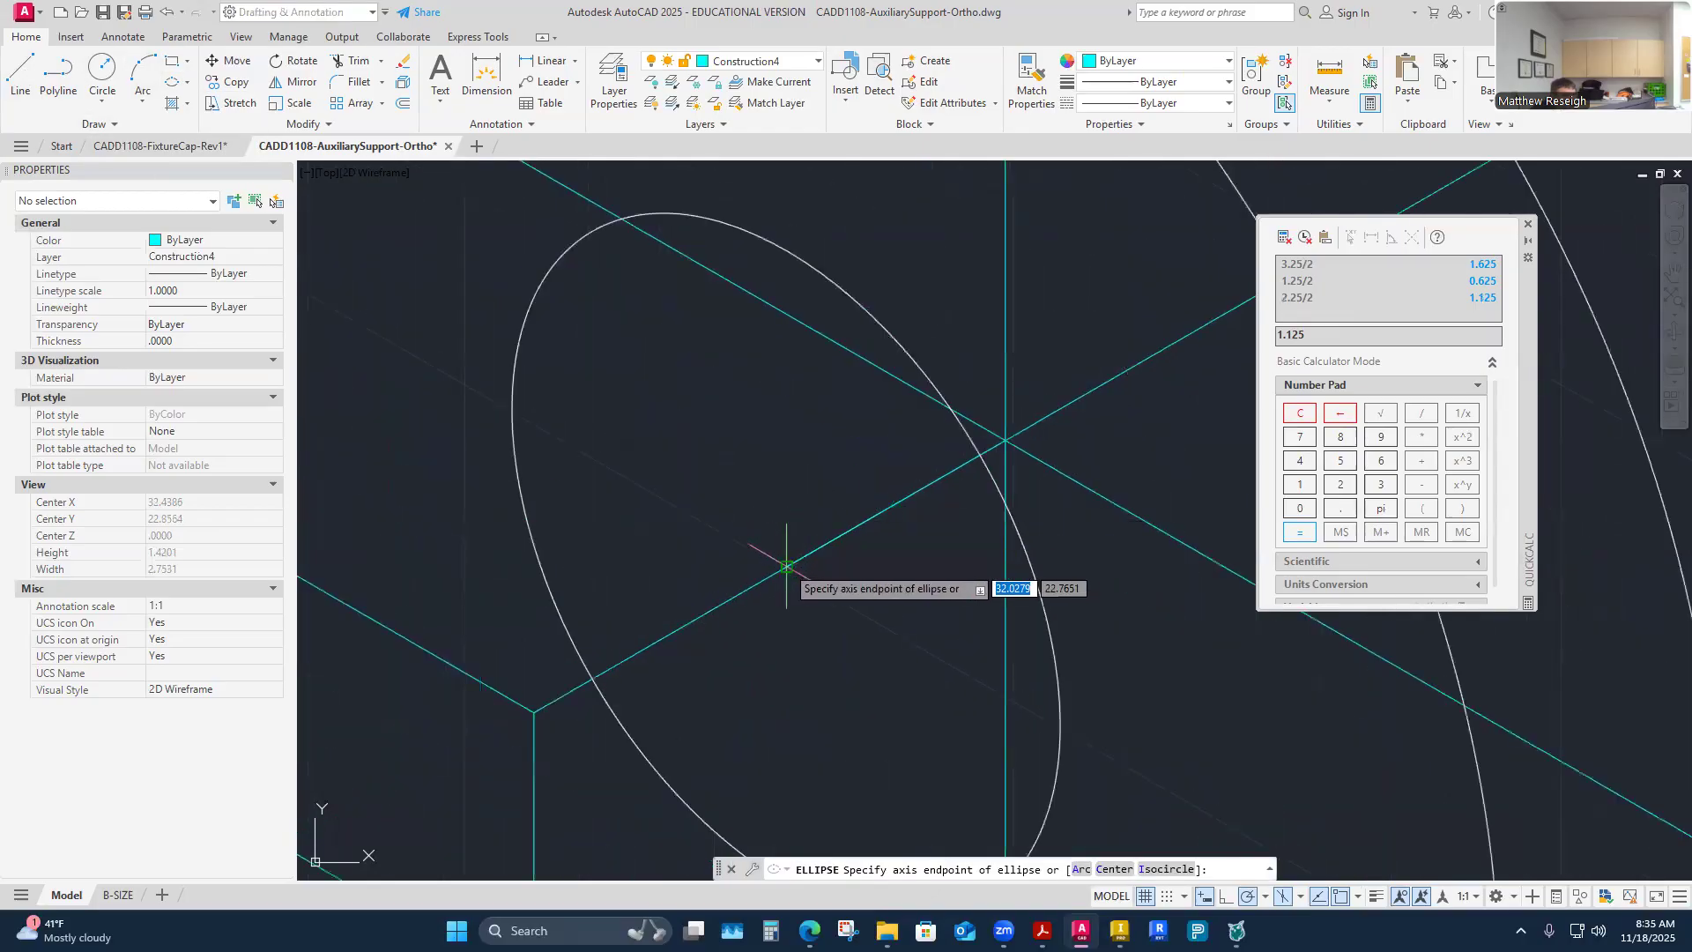
{"action": "left_click", "coordinate": [791, 562]}
{"action": "scroll", "coordinate": [790, 567], "scroll_direction": "down", "scroll_amount": 4}
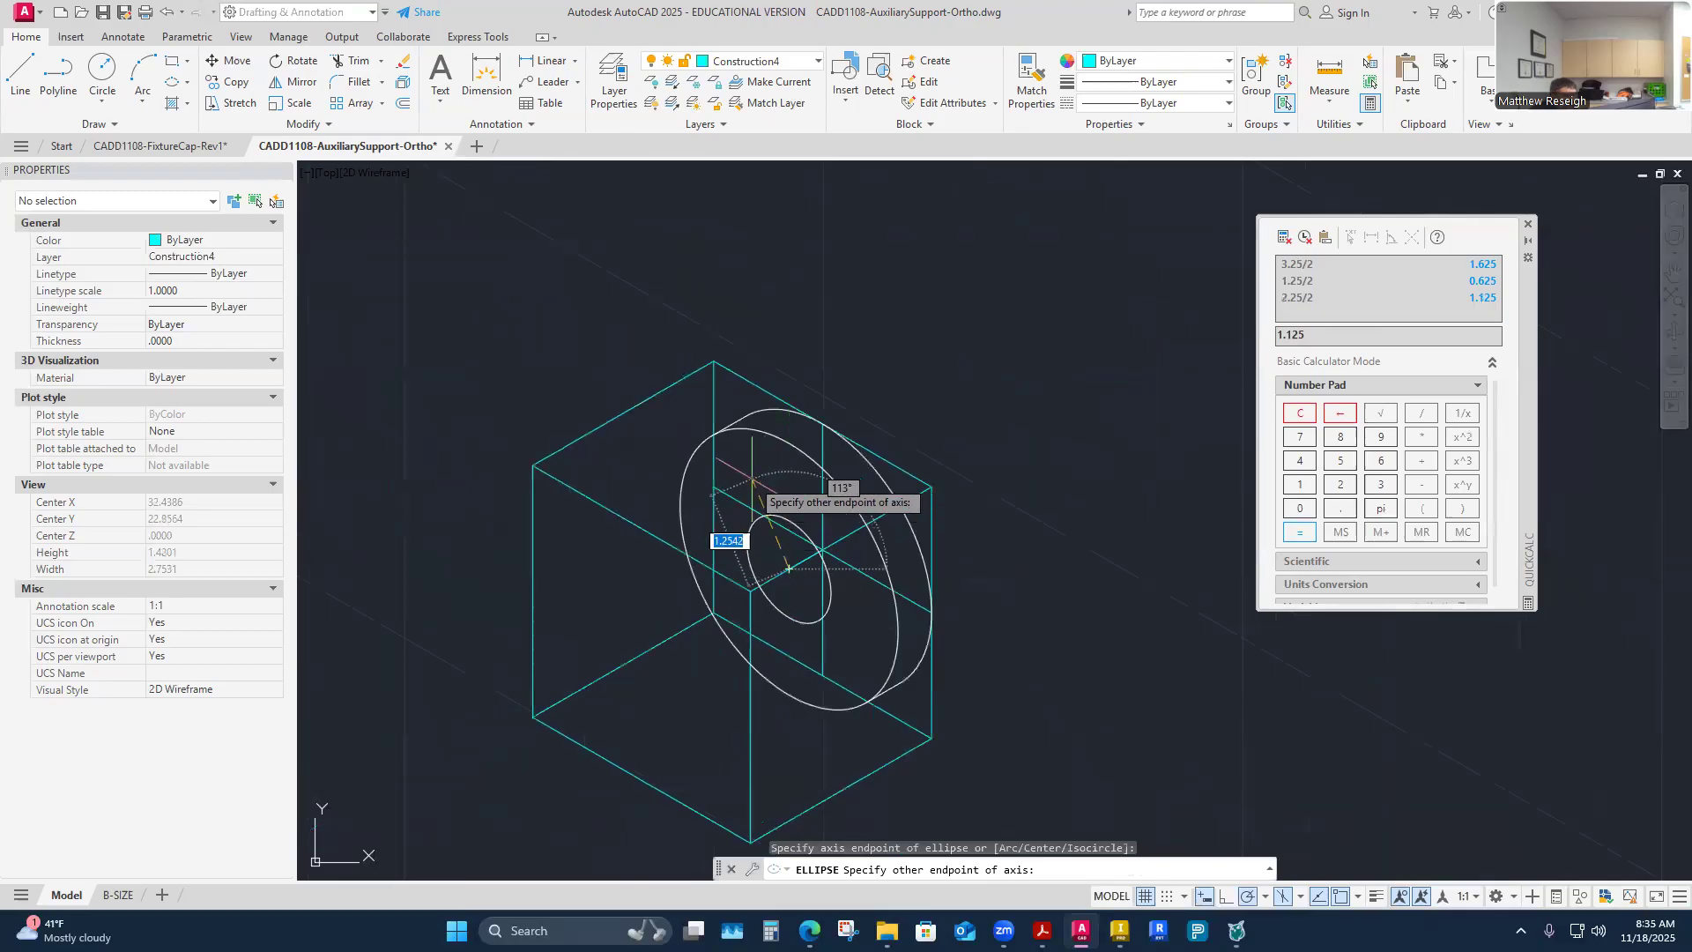
{"action": "key", "text": "Escape"}
Step: Draw the bolt circle as a construction isocircle with a 1.125 radius, centered on the hub isocircle's center
{"action": "left_click", "coordinate": [173, 82]}
{"action": "type", "text": "I"}
{"action": "key", "text": "Return"}
{"action": "left_click", "coordinate": [789, 569]}
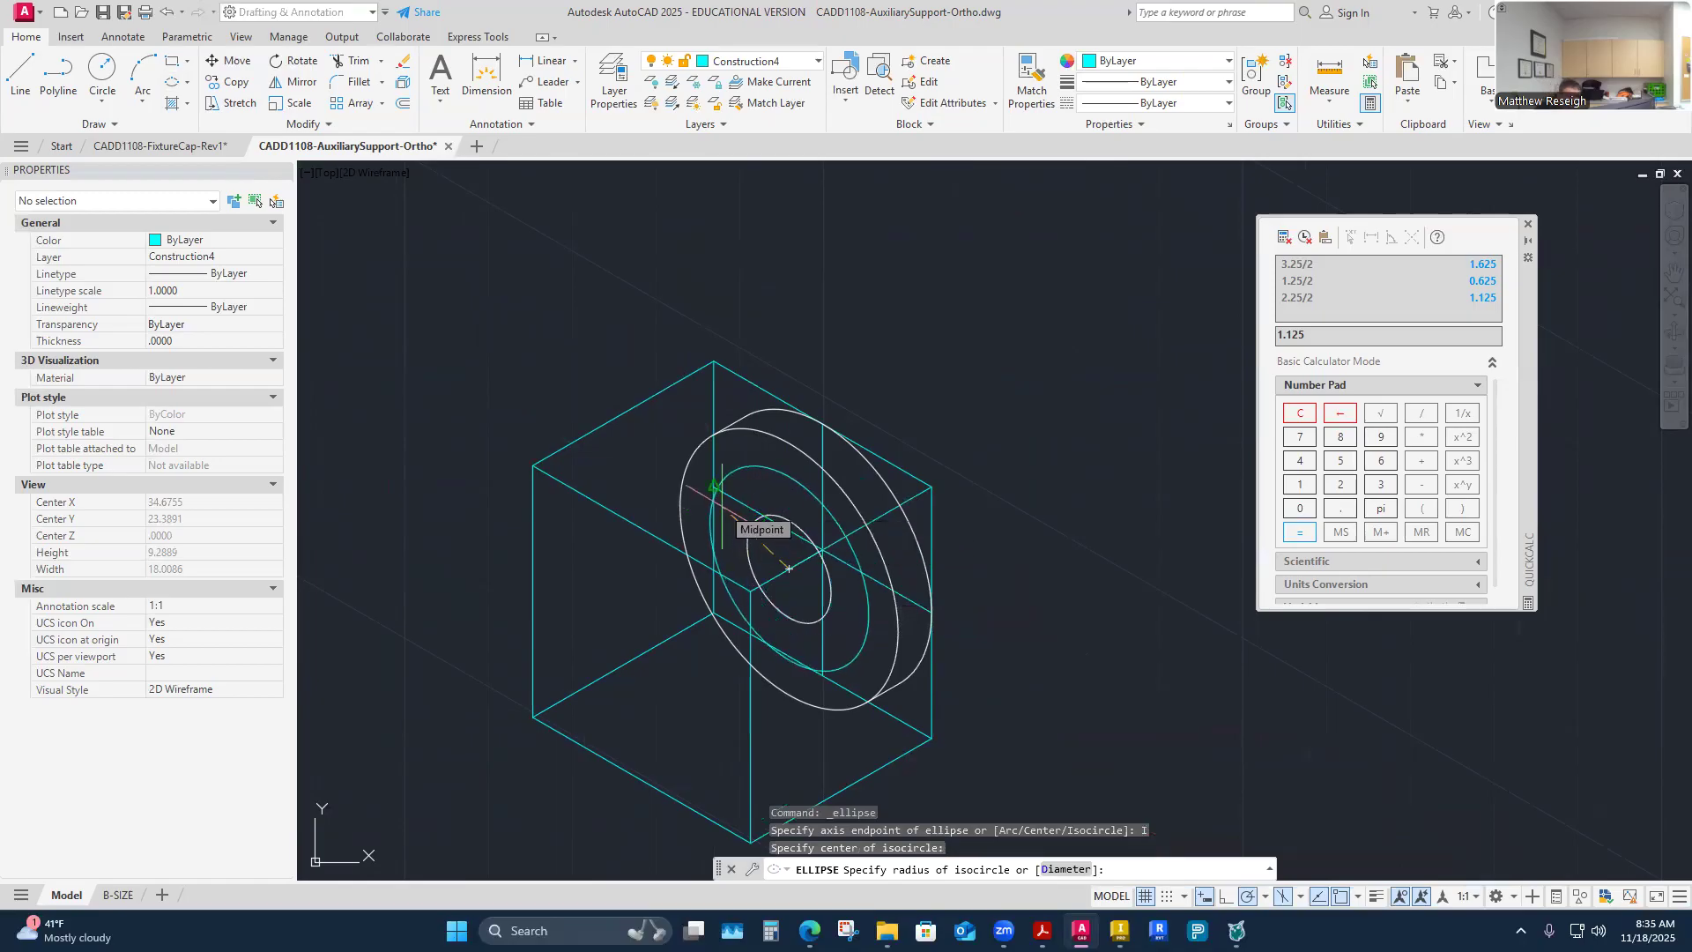
{"action": "type", "text": "1.125"}
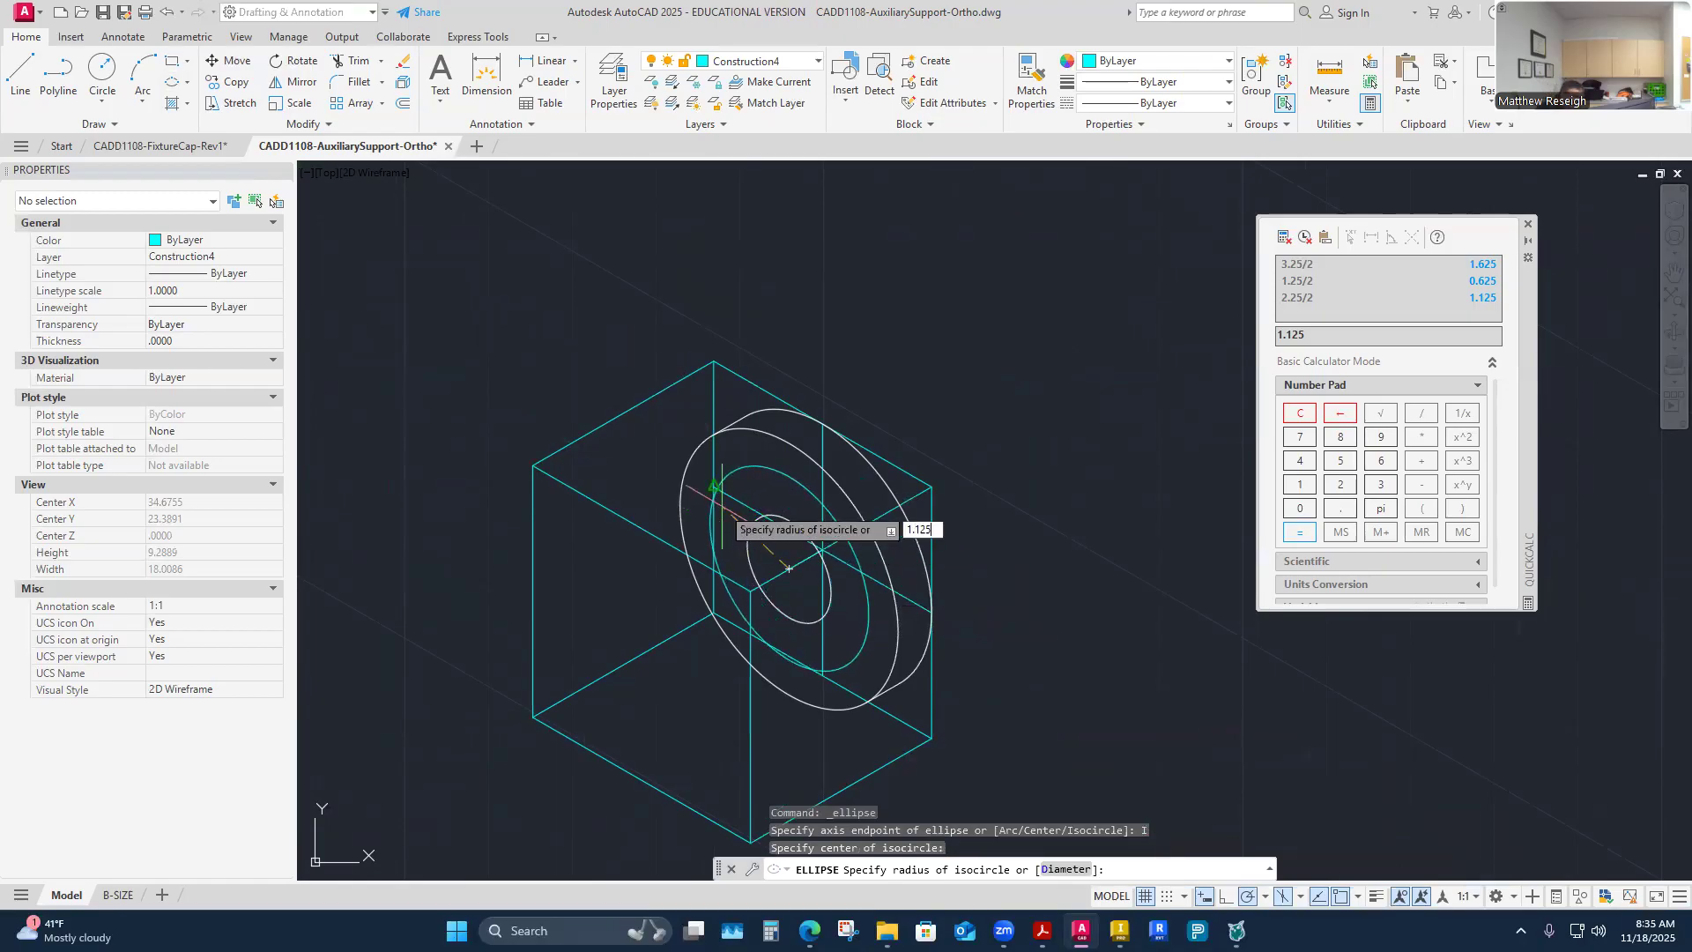
{"action": "key", "text": "Return"}
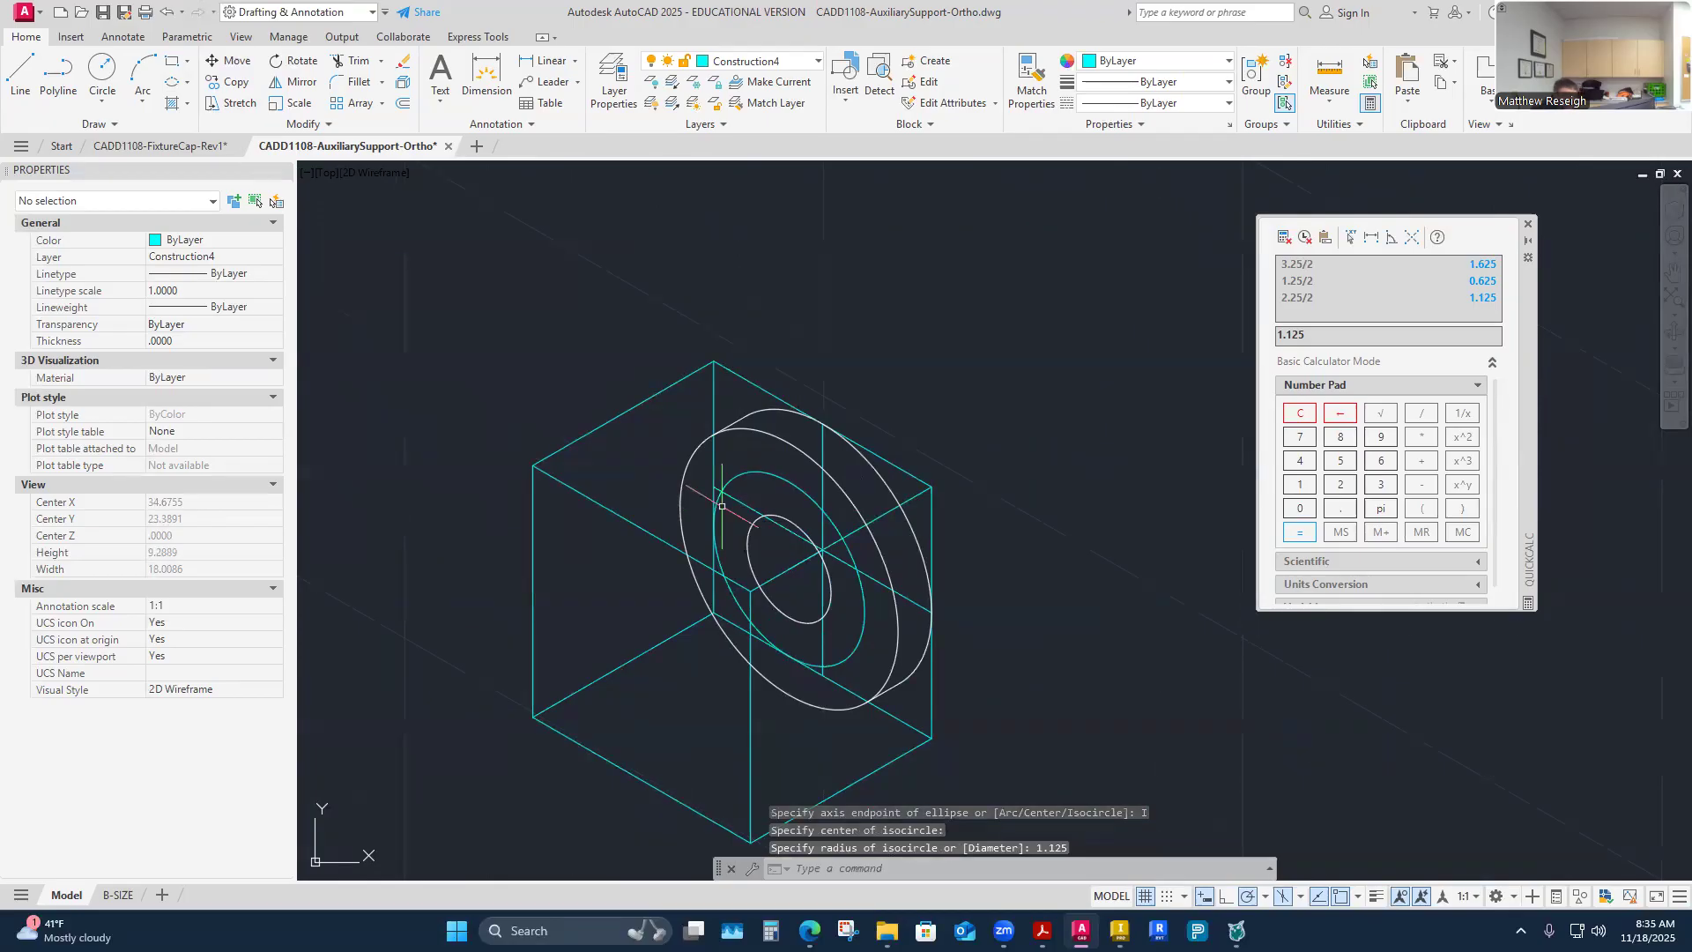
{"action": "scroll", "coordinate": [722, 507], "scroll_direction": "down", "scroll_amount": 2}
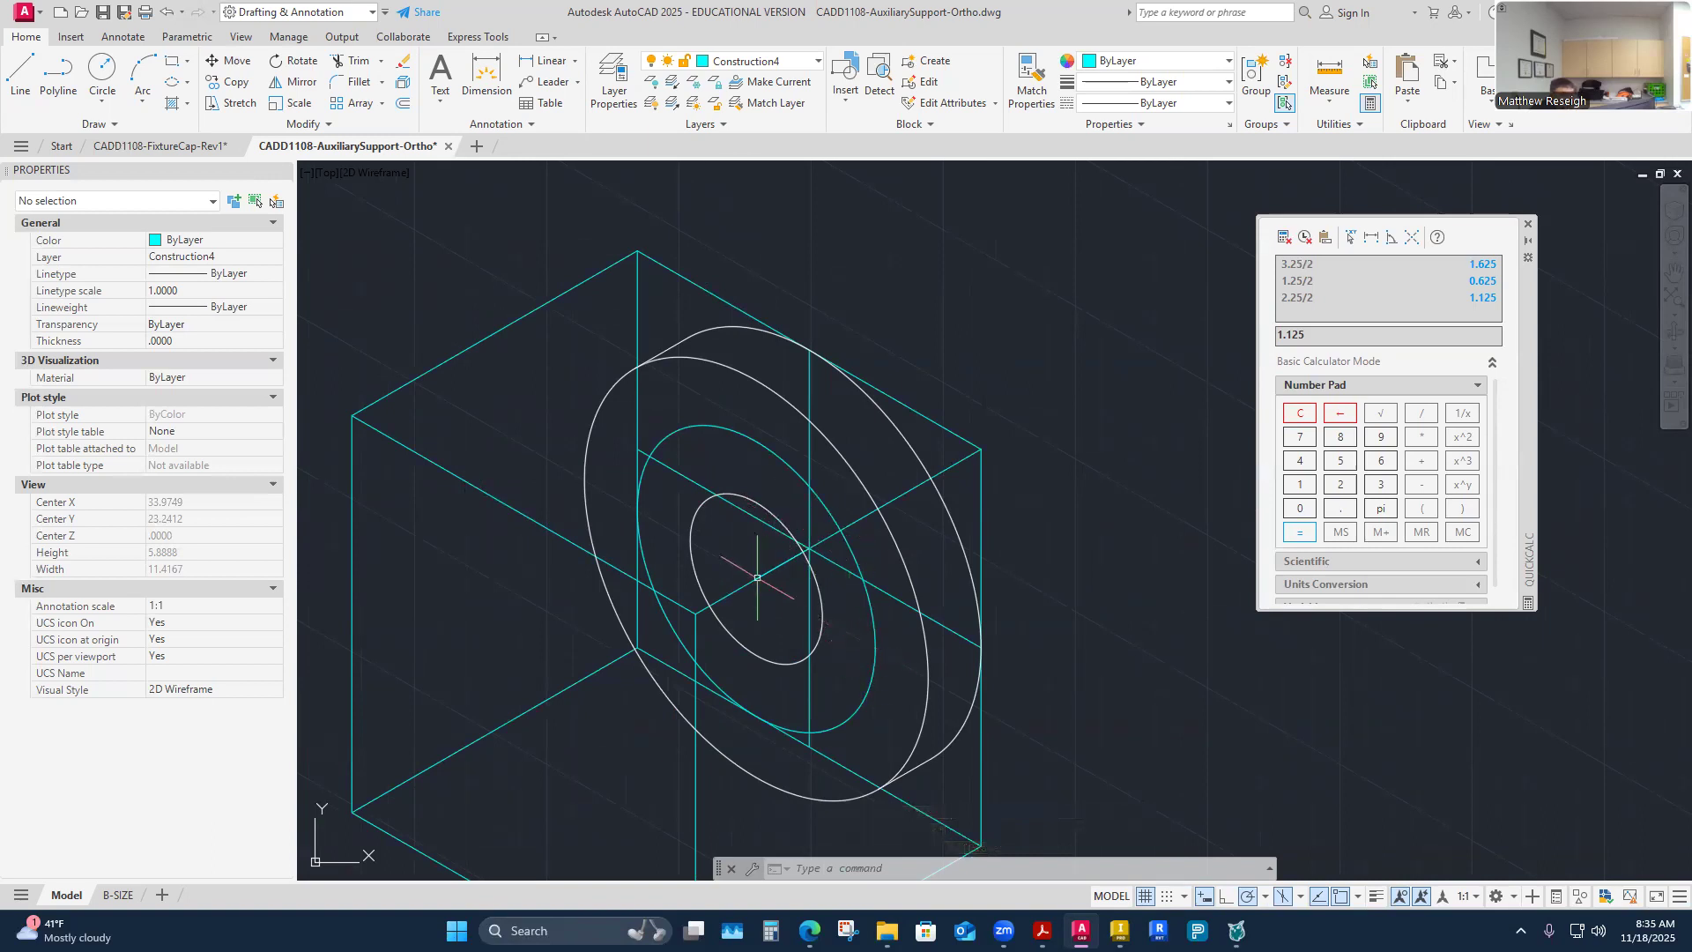
Step: Draw a construction line from the flange's front center along the 30° isometric axis to the lower-right quadrant of the front flange isocircle
{"action": "left_click", "coordinate": [809, 459]}
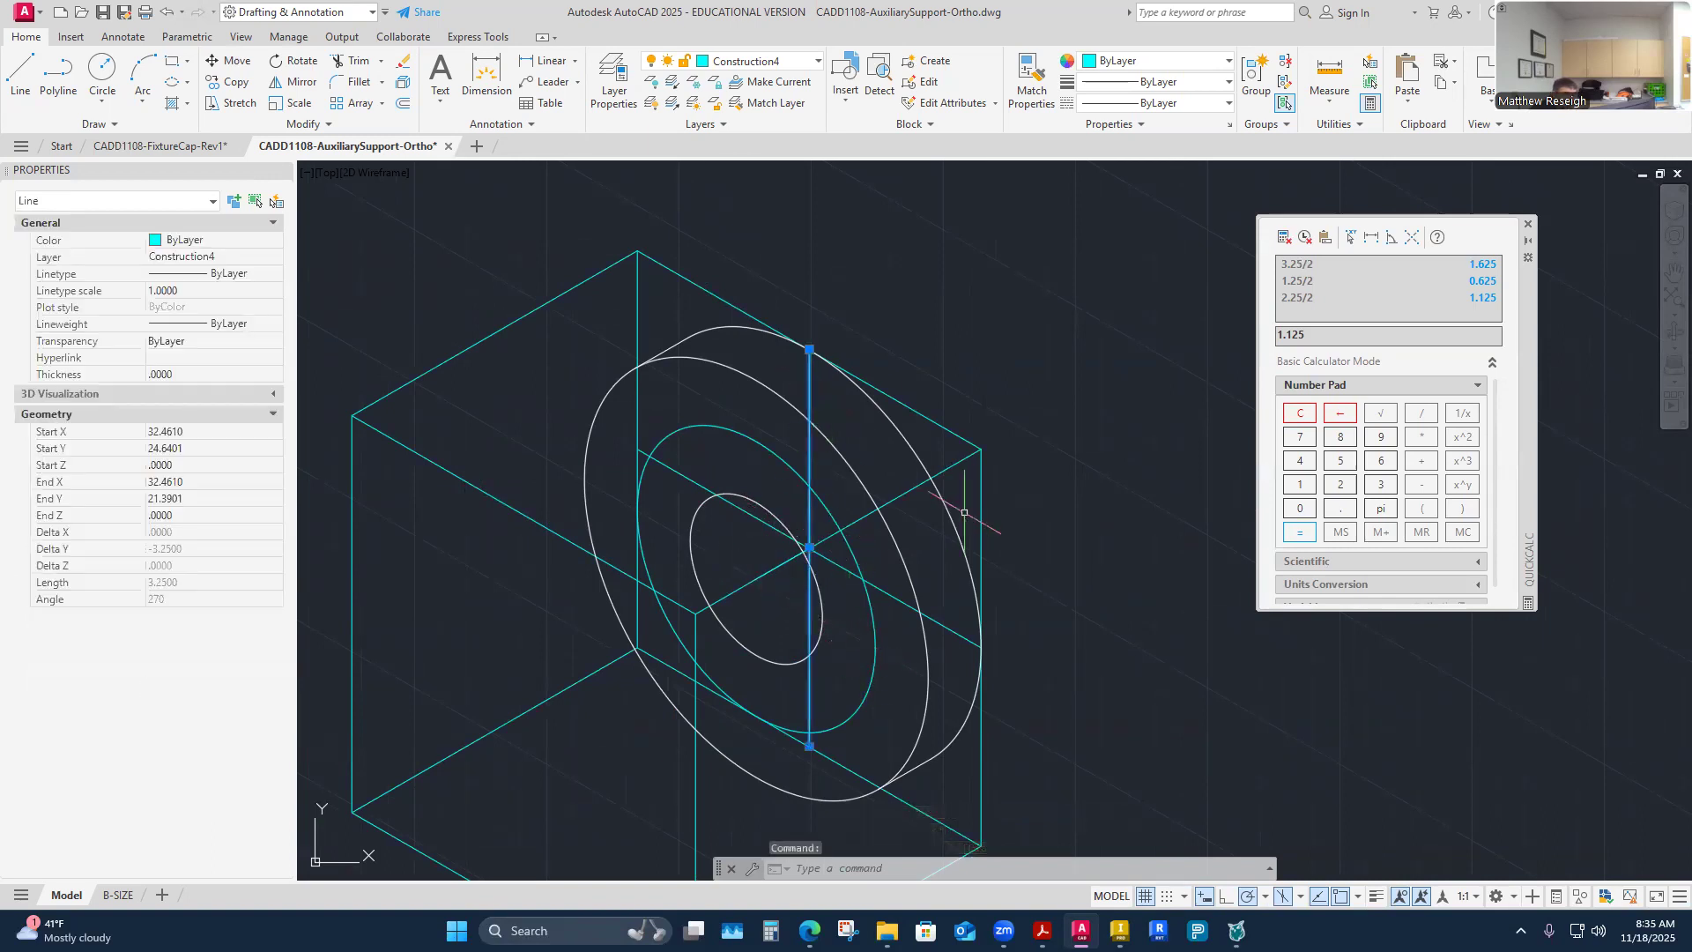
{"action": "key", "text": "Escape"}
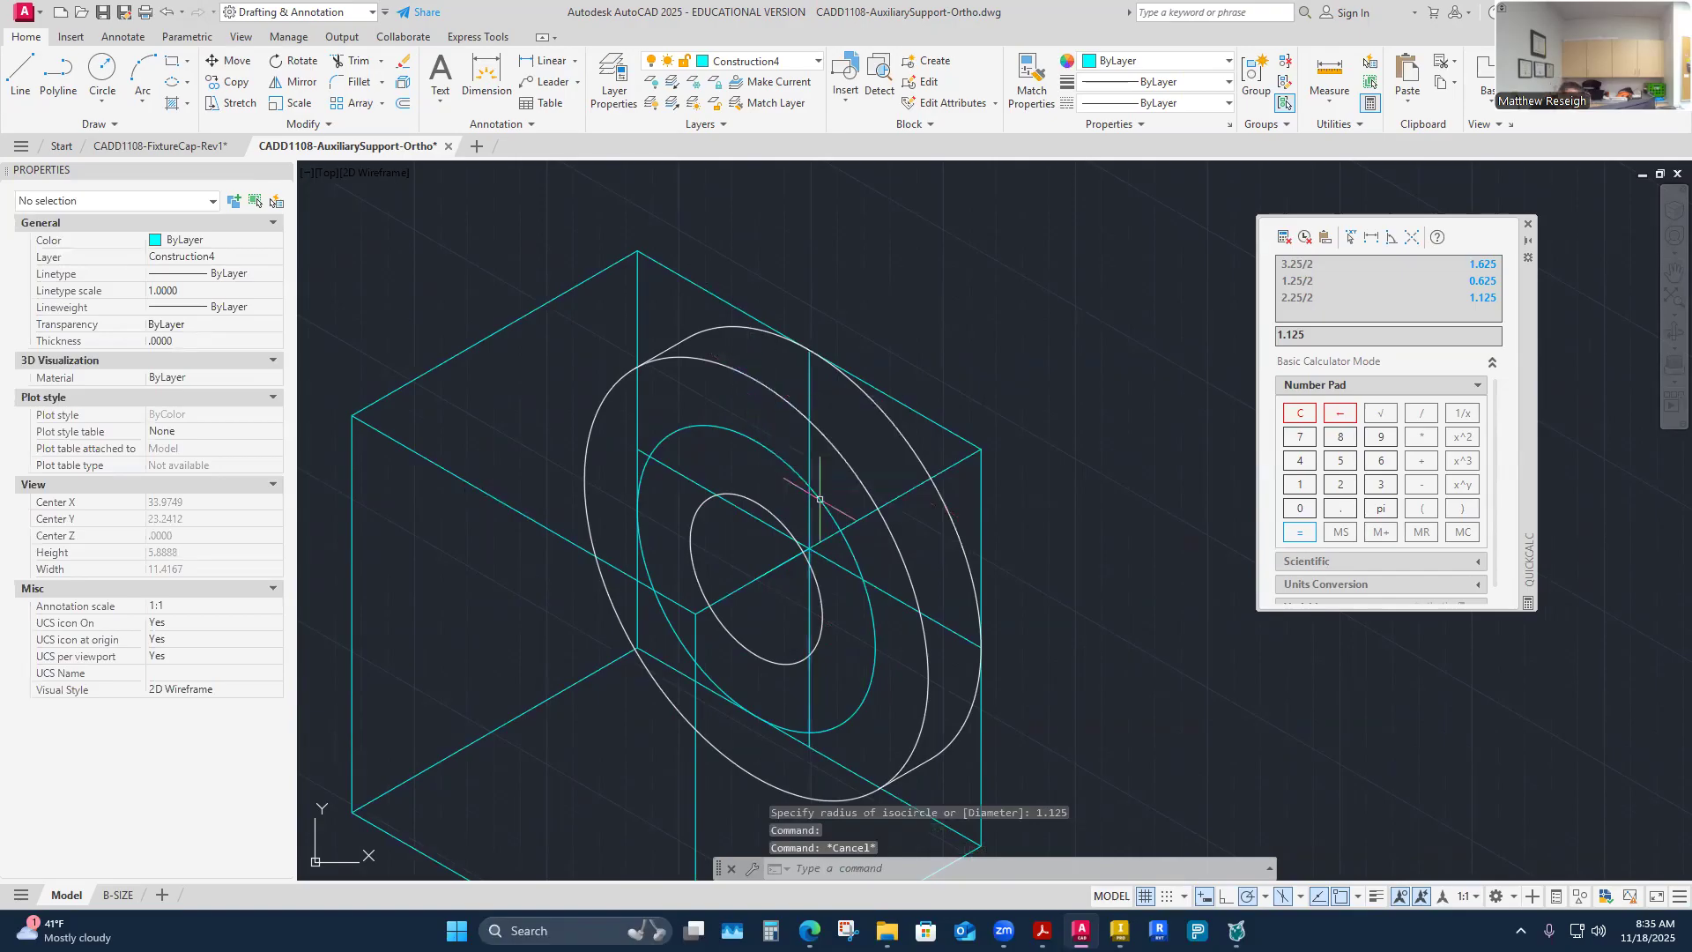
{"action": "left_click", "coordinate": [21, 73]}
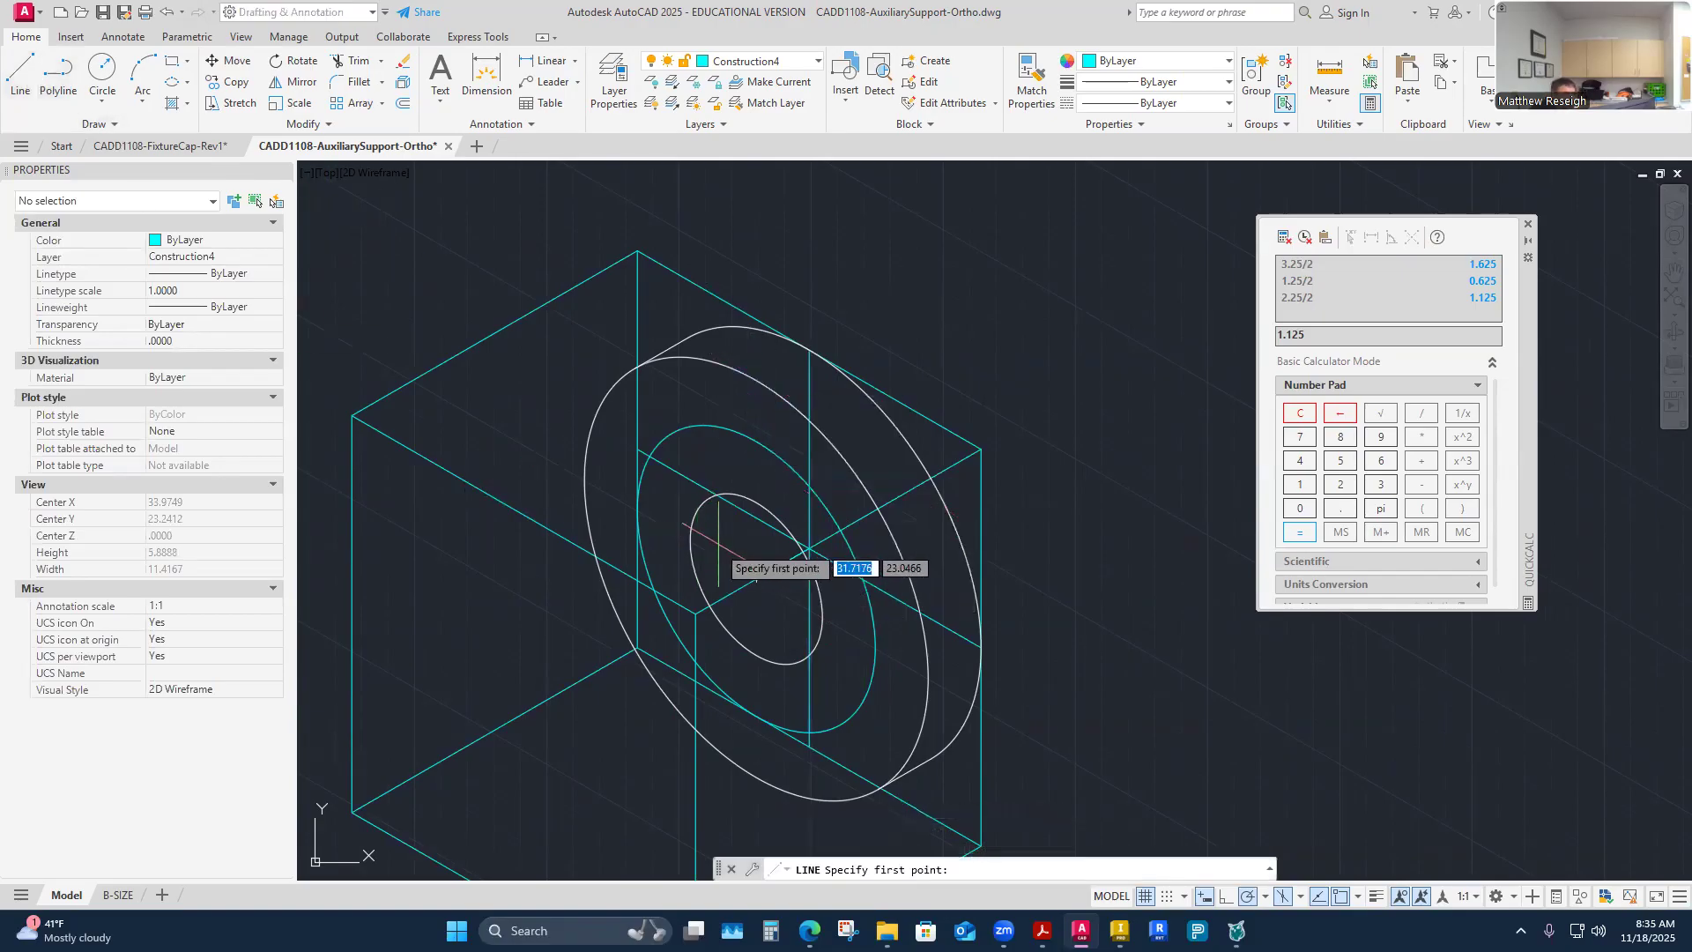
{"action": "left_click", "coordinate": [756, 578]}
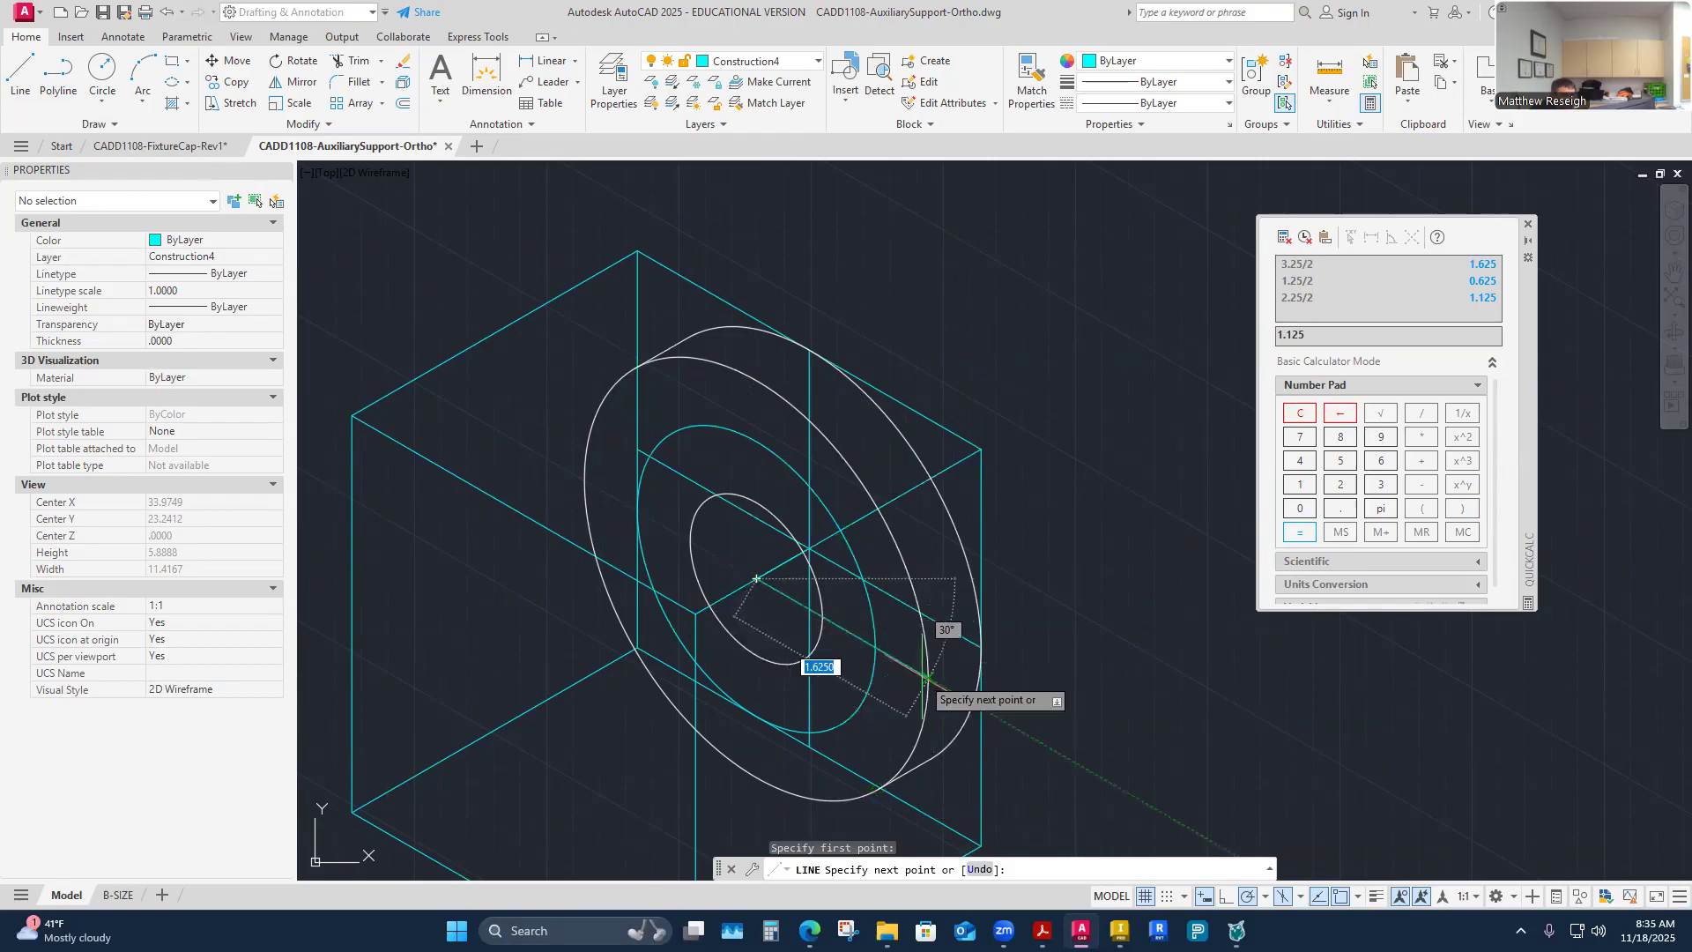
{"action": "left_click", "coordinate": [926, 677]}
{"action": "right_click", "coordinate": [926, 678]}
{"action": "left_click", "coordinate": [961, 691]}
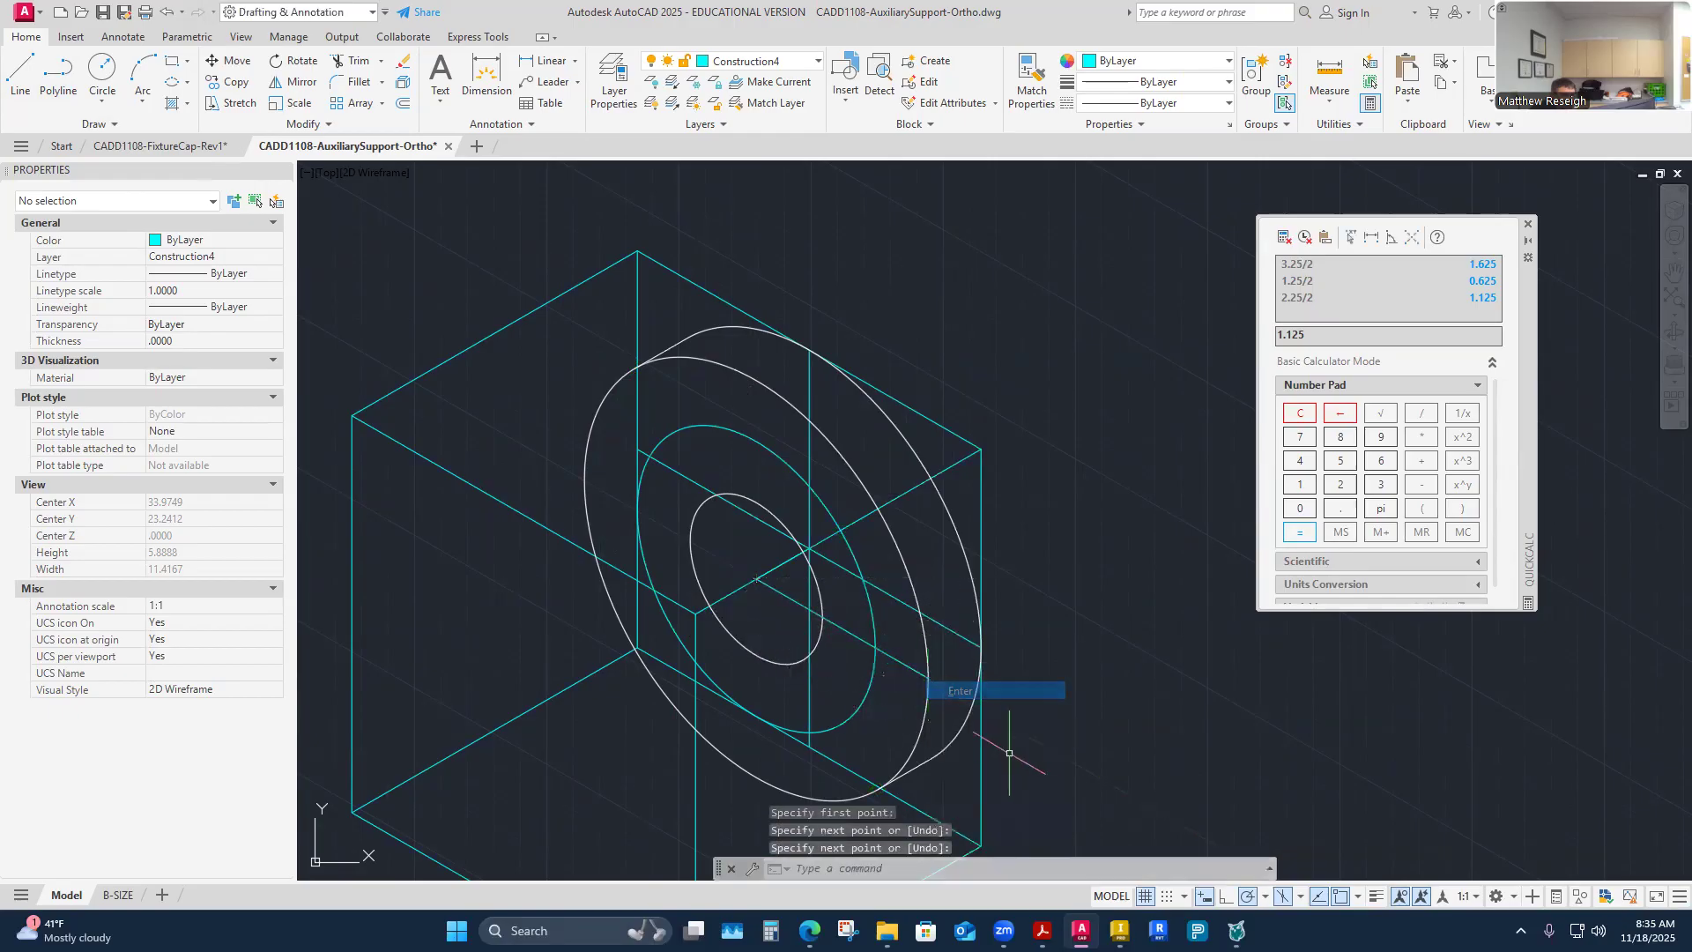
Step: Draw a construction line from the flange's front center along the 150° isometric axis to the upper-left quadrant of the front flange isocircle
{"action": "right_click", "coordinate": [758, 300]}
{"action": "left_click", "coordinate": [797, 308]}
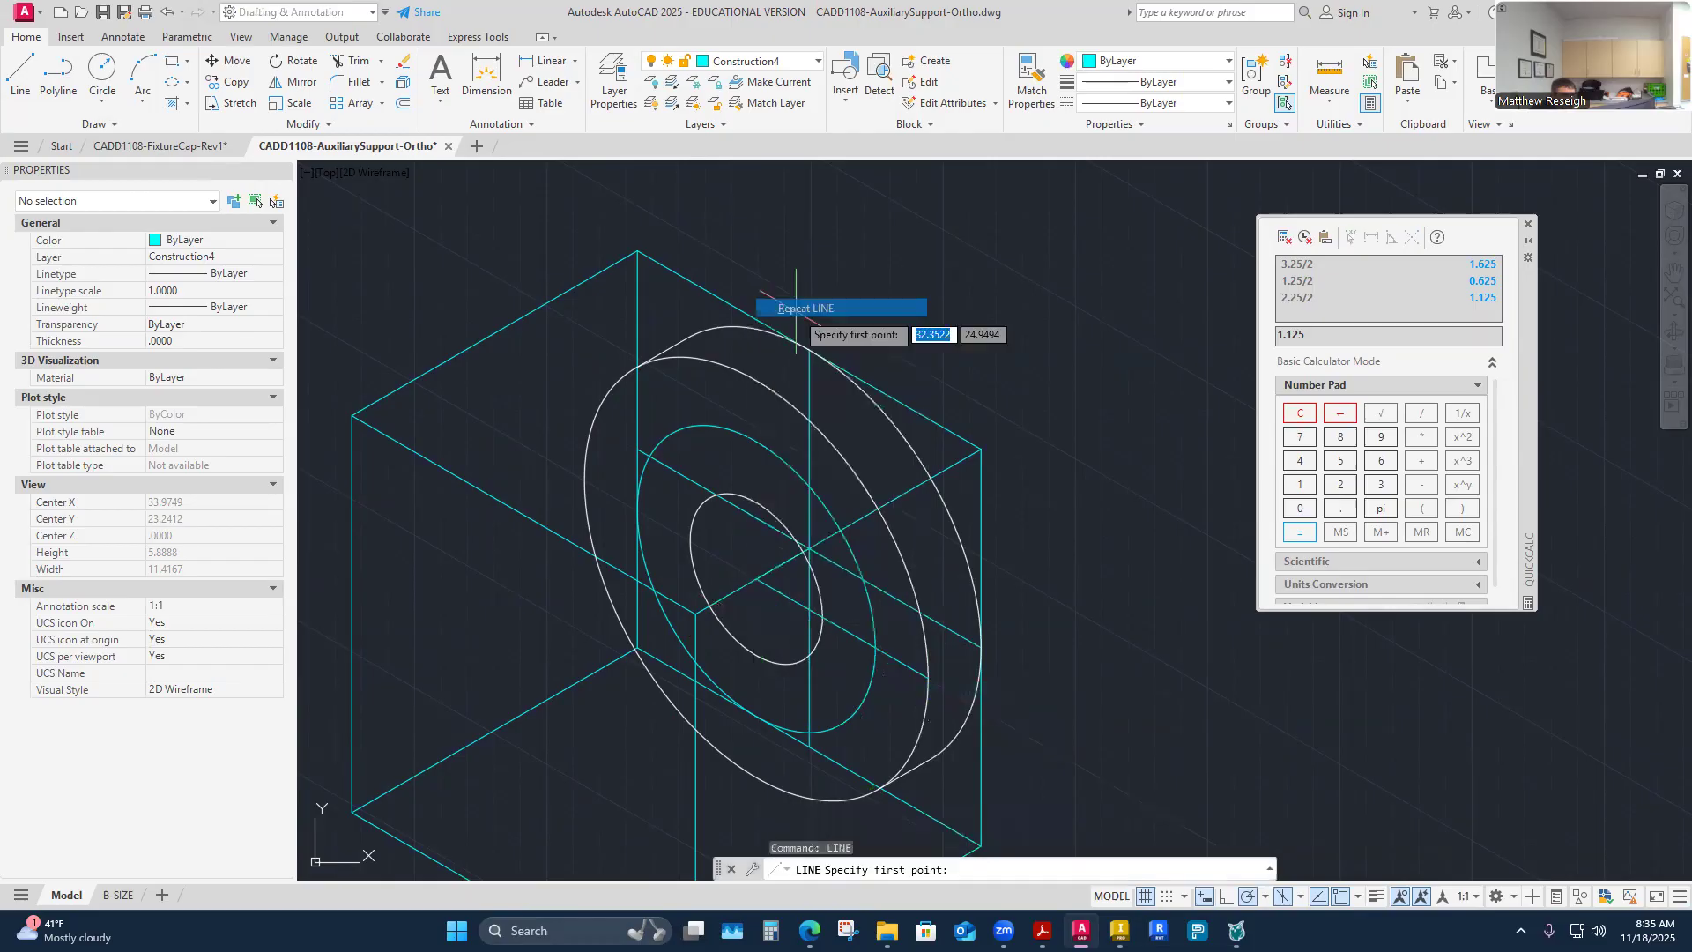
{"action": "left_click", "coordinate": [756, 579]}
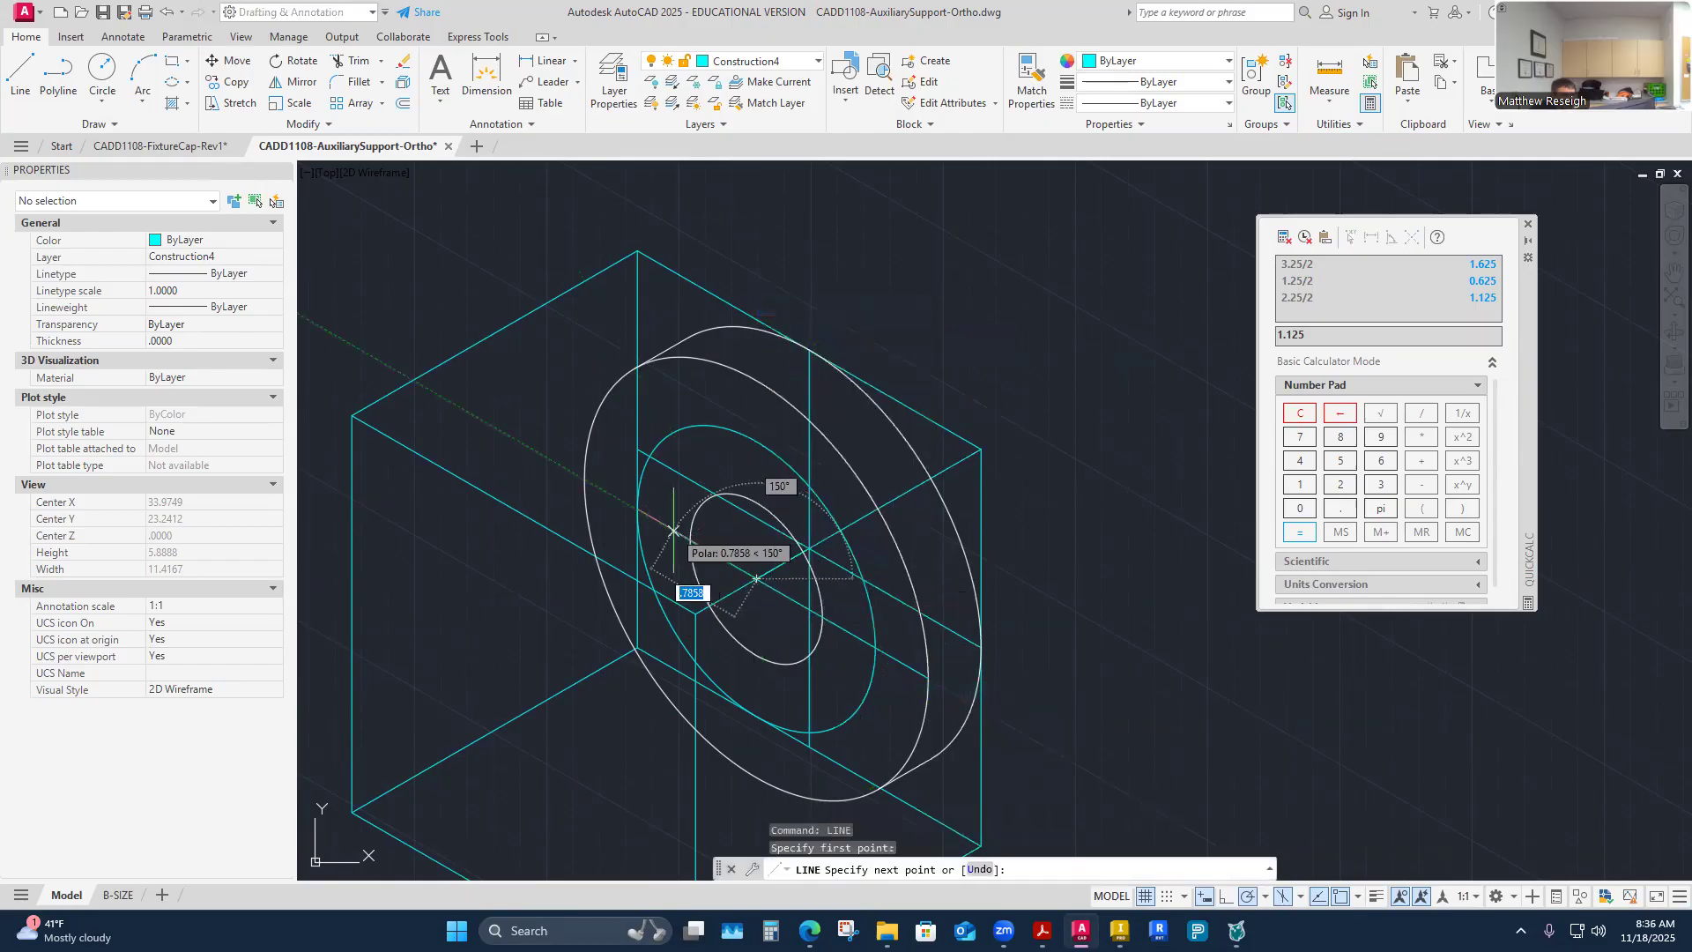
{"action": "left_click", "coordinate": [585, 479]}
{"action": "right_click", "coordinate": [586, 480]}
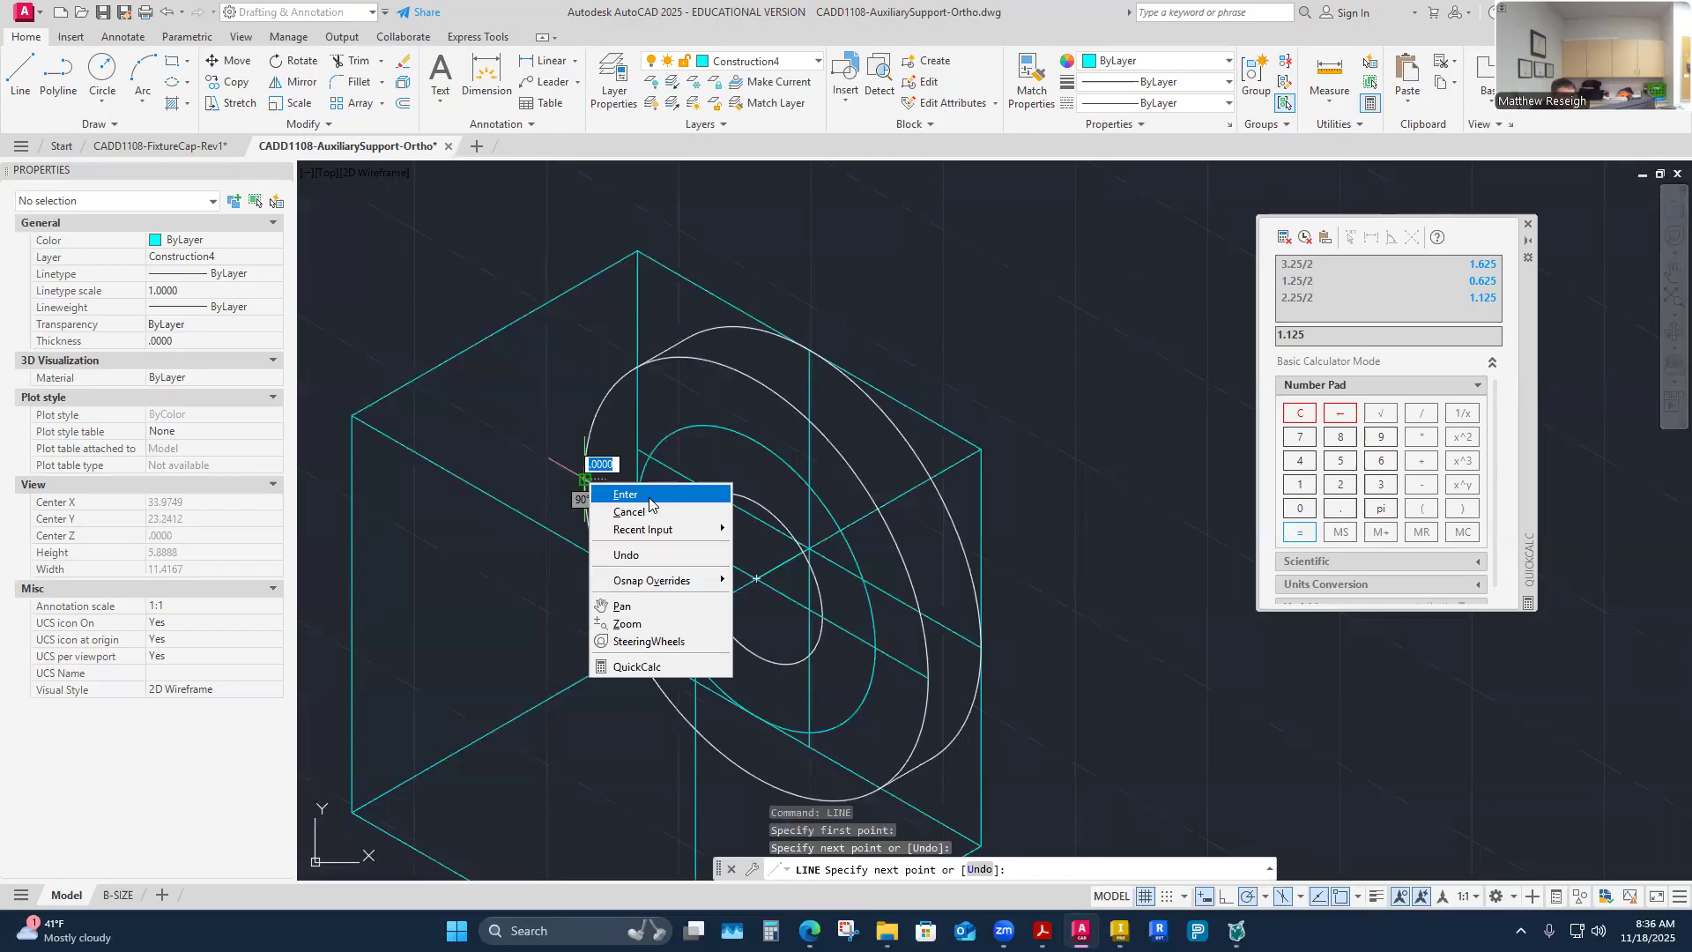
{"action": "left_click", "coordinate": [650, 496]}
Step: Draw a vertical construction line from the flange's front center down to the lower quadrant of the front flange isocircle
{"action": "right_click", "coordinate": [747, 457]}
{"action": "left_click", "coordinate": [795, 466]}
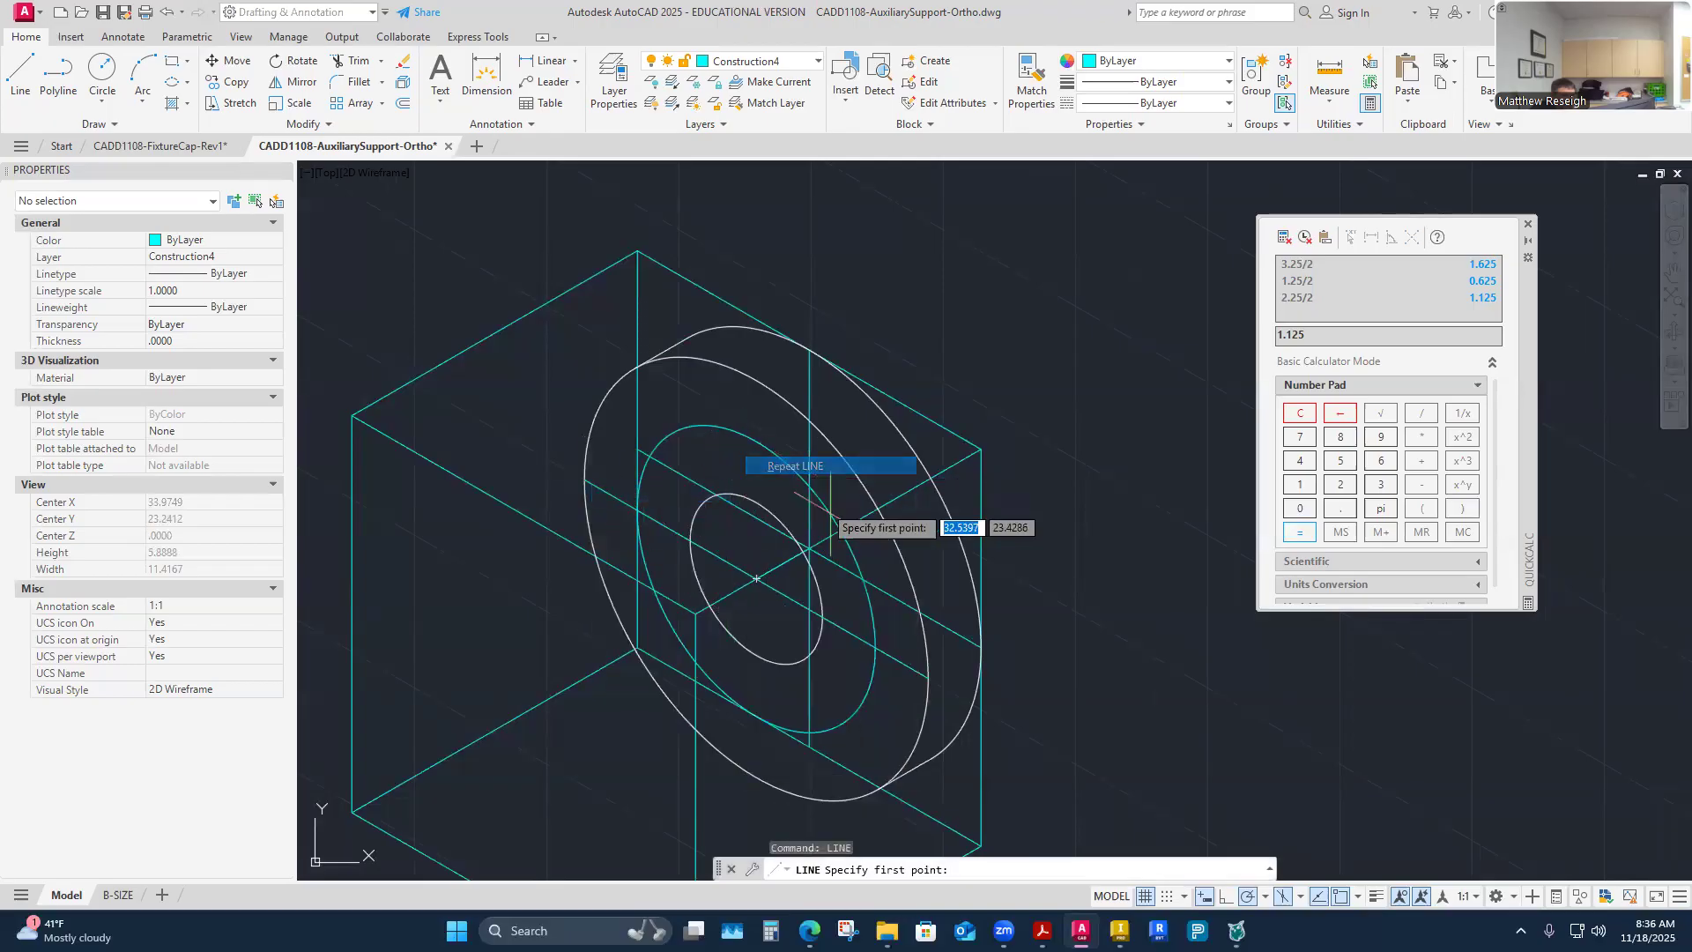
{"action": "left_click", "coordinate": [757, 579]}
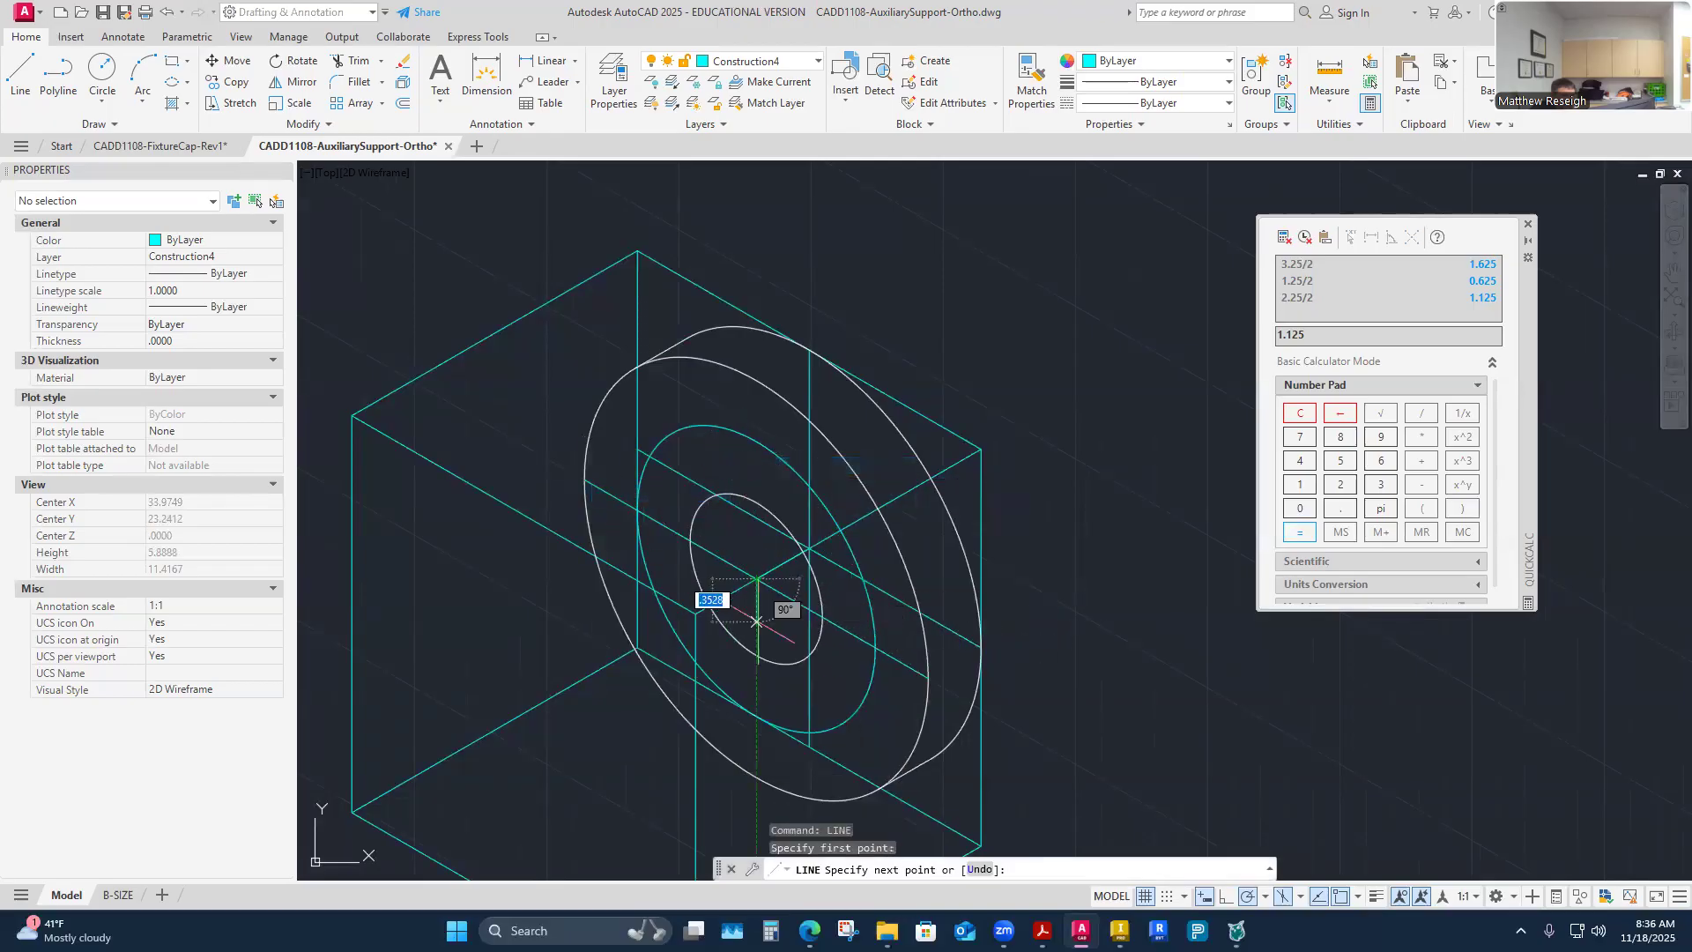
{"action": "left_click", "coordinate": [757, 774]}
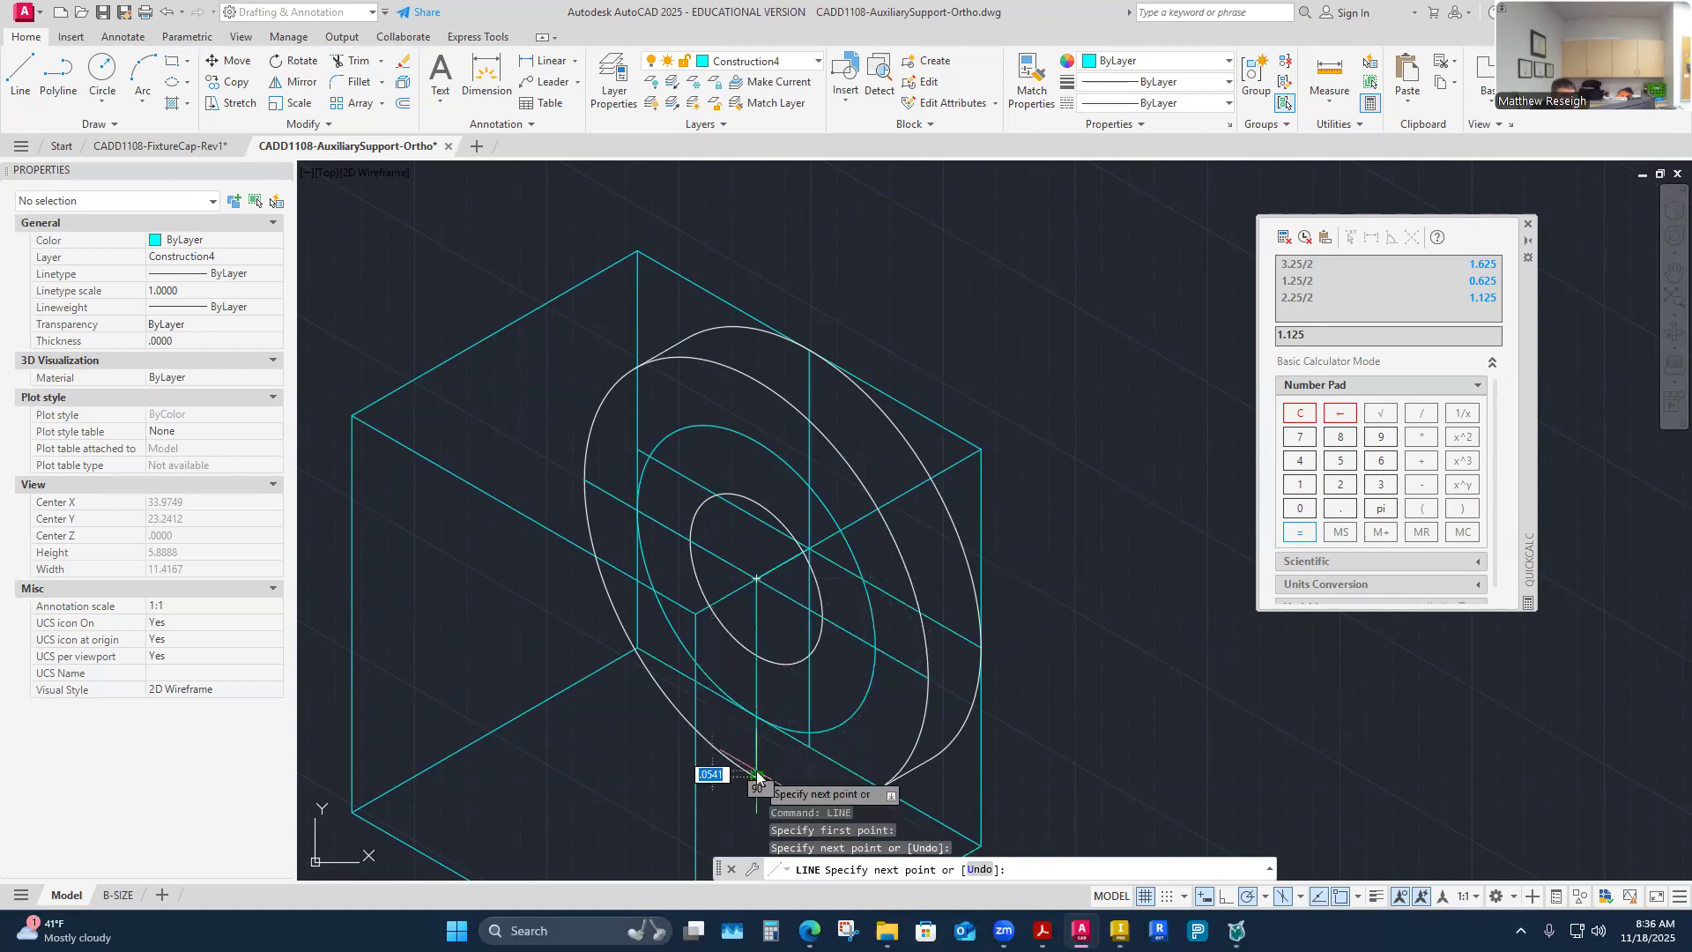
{"action": "right_click", "coordinate": [758, 776]}
{"action": "left_click", "coordinate": [782, 568]}
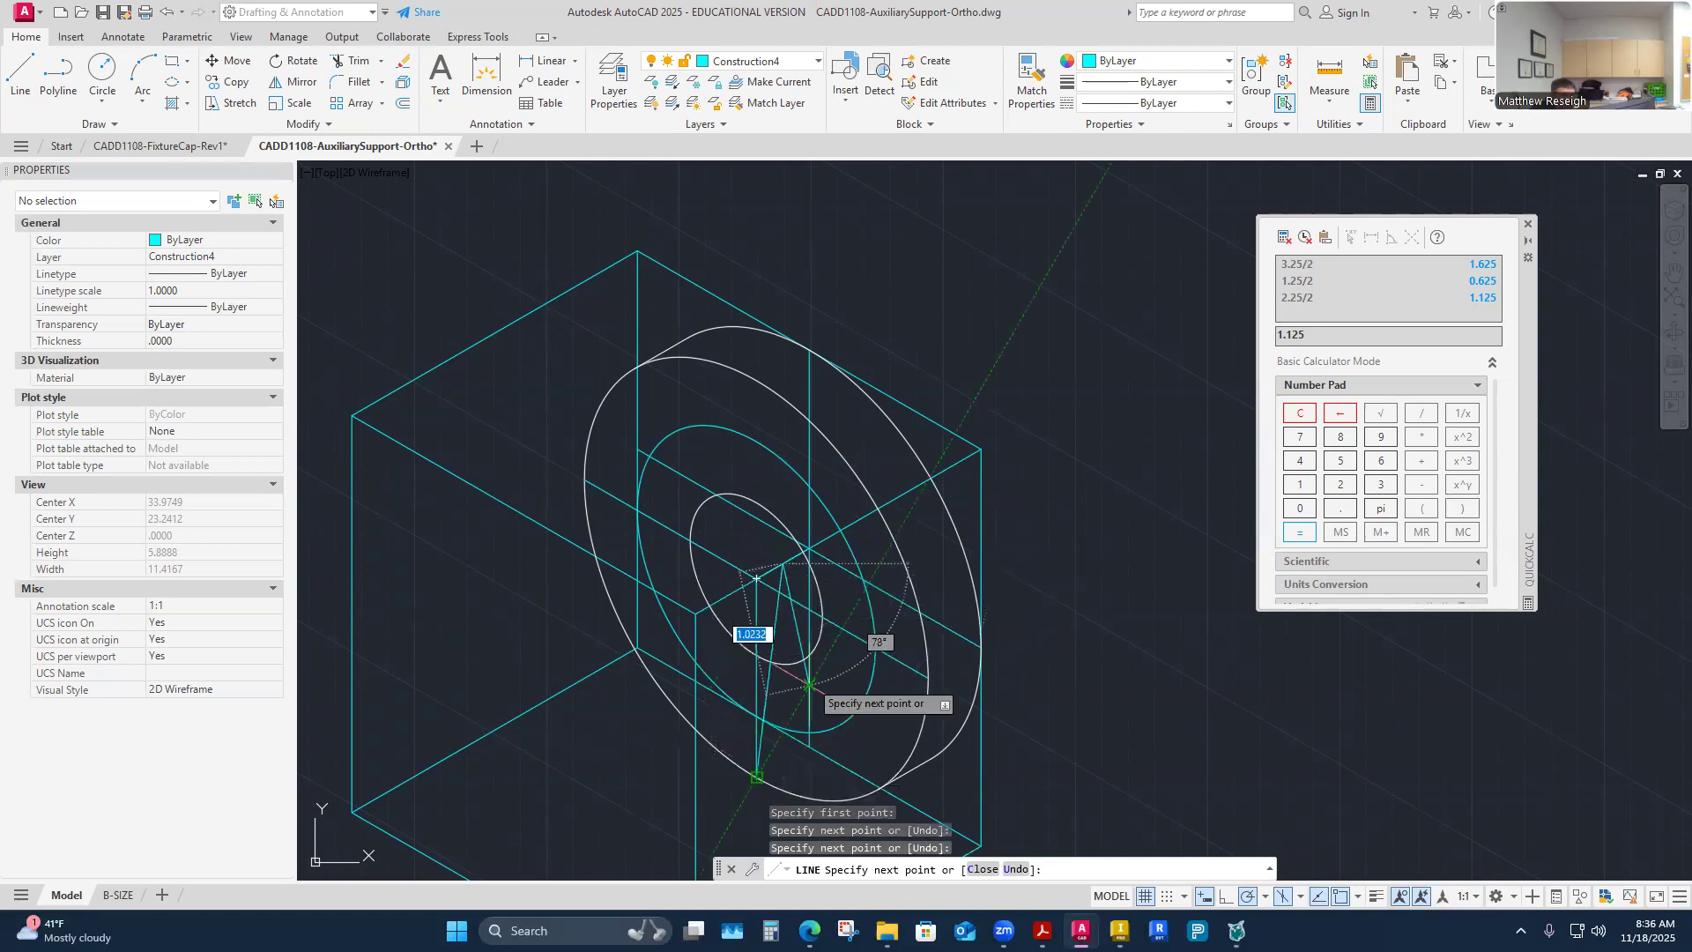
{"action": "key", "text": "Escape"}
Step: Delete the stray slanted line segment running up from the lower end of the vertical construction line
{"action": "left_click", "coordinate": [778, 641]}
{"action": "left_click", "coordinate": [737, 611]}
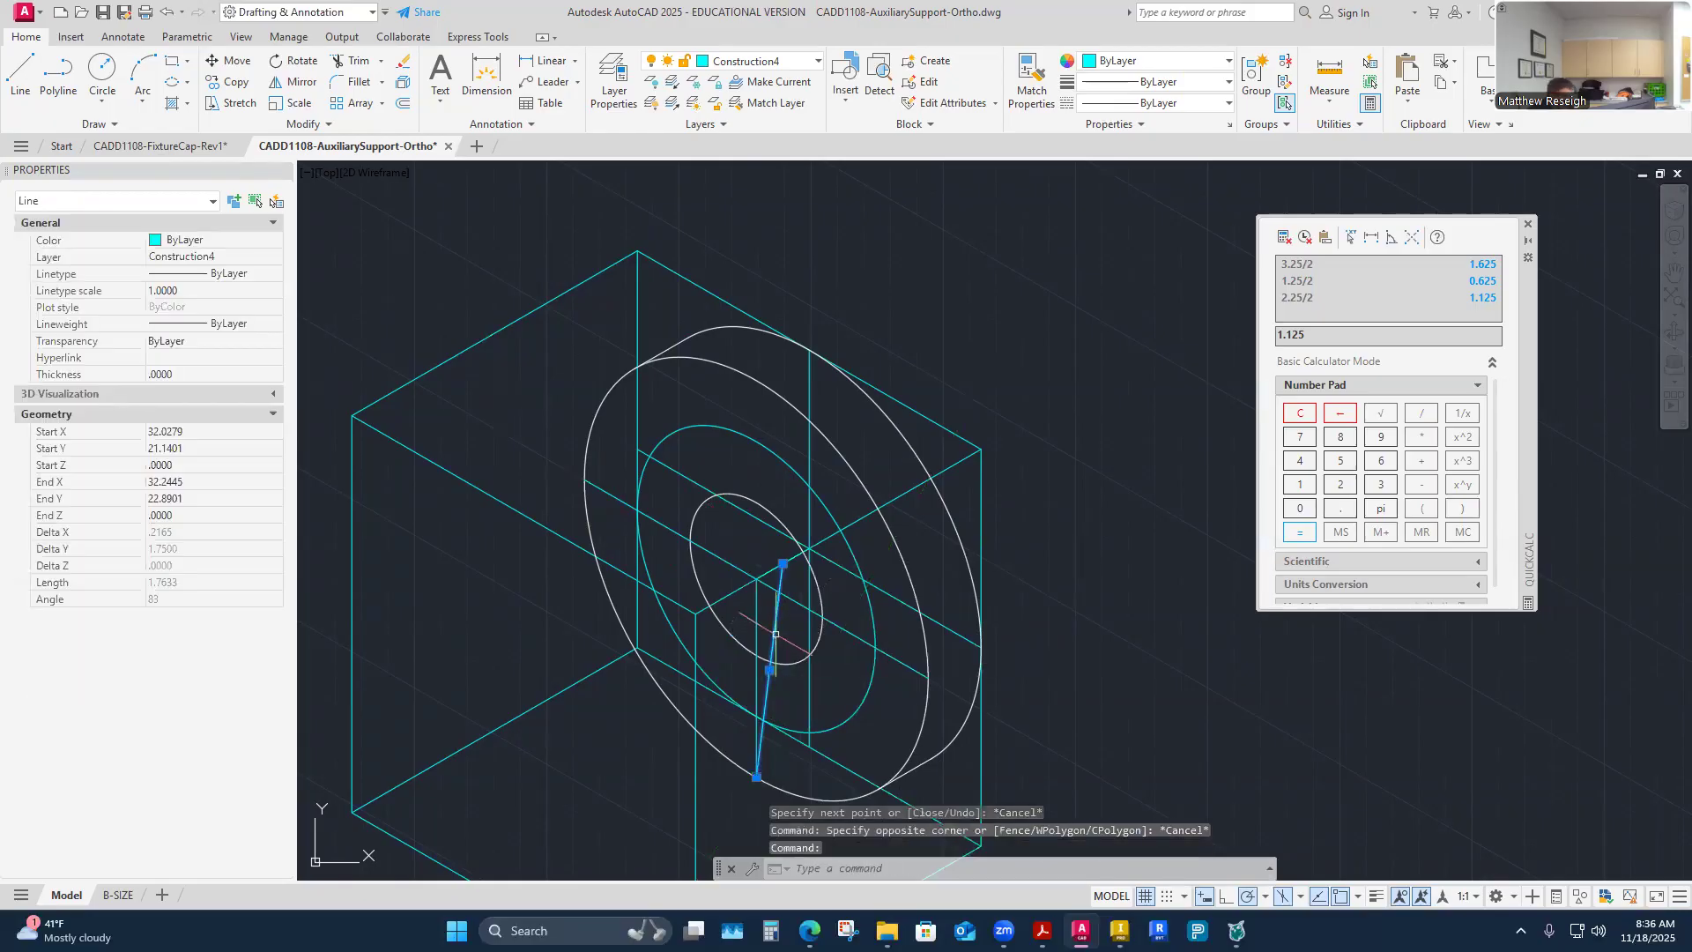
{"action": "key", "text": "Delete"}
{"action": "right_click", "coordinate": [939, 365]}
{"action": "left_click", "coordinate": [979, 376]}
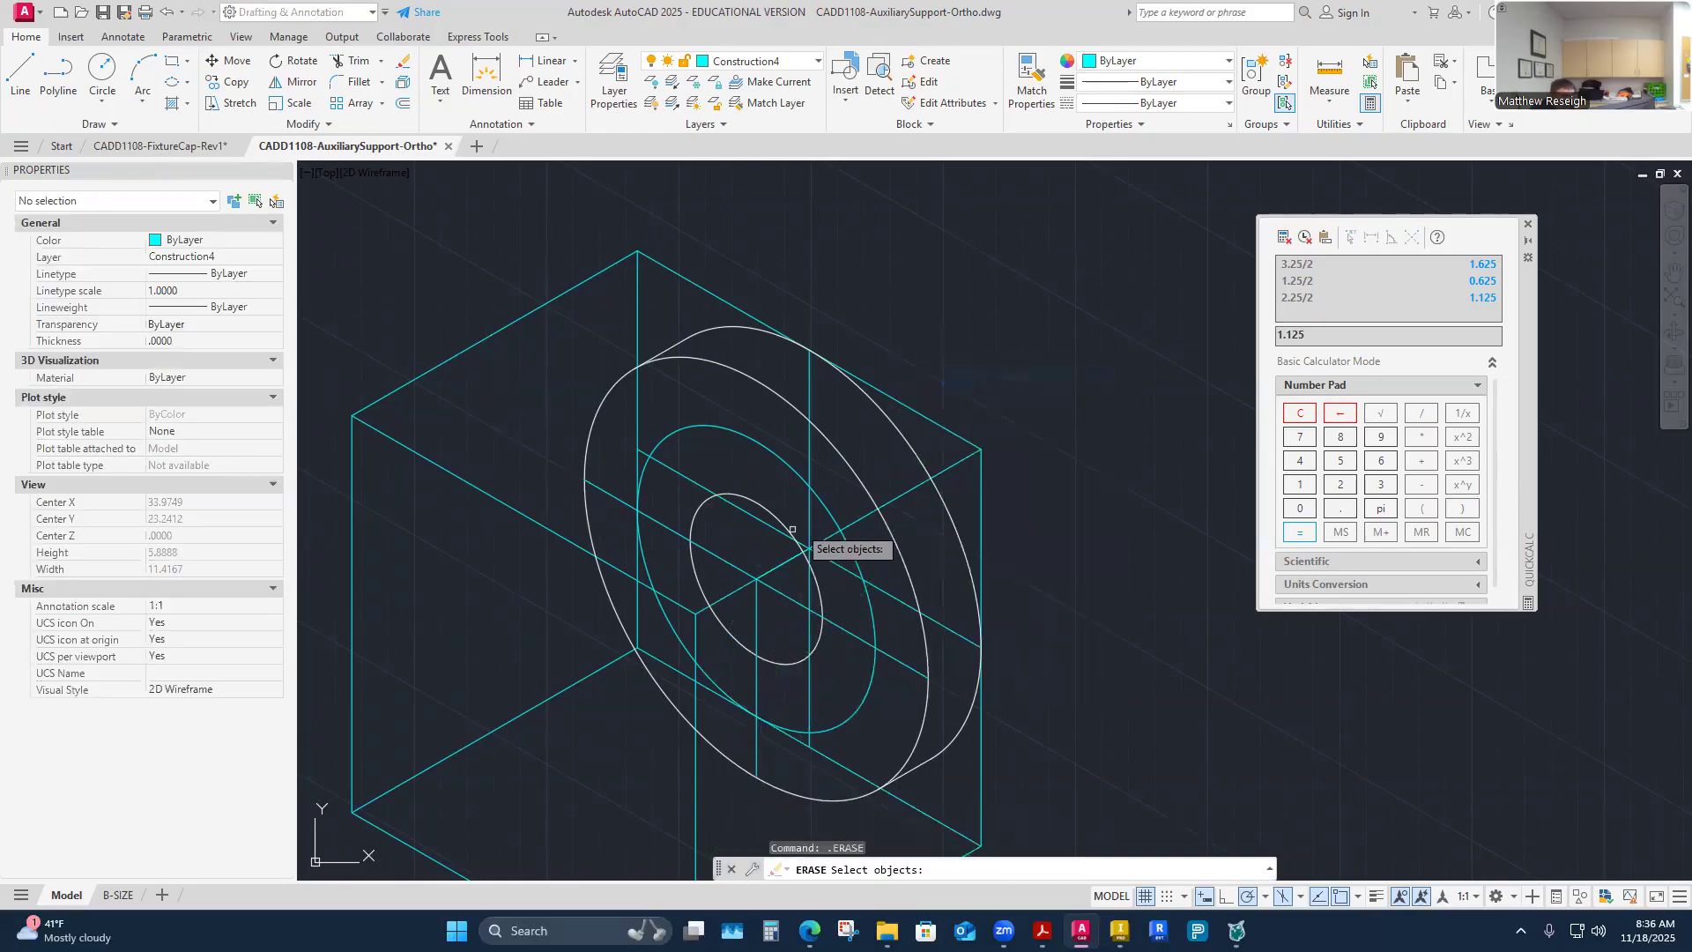
{"action": "key", "text": "Escape"}
{"action": "key", "text": "Escape"}
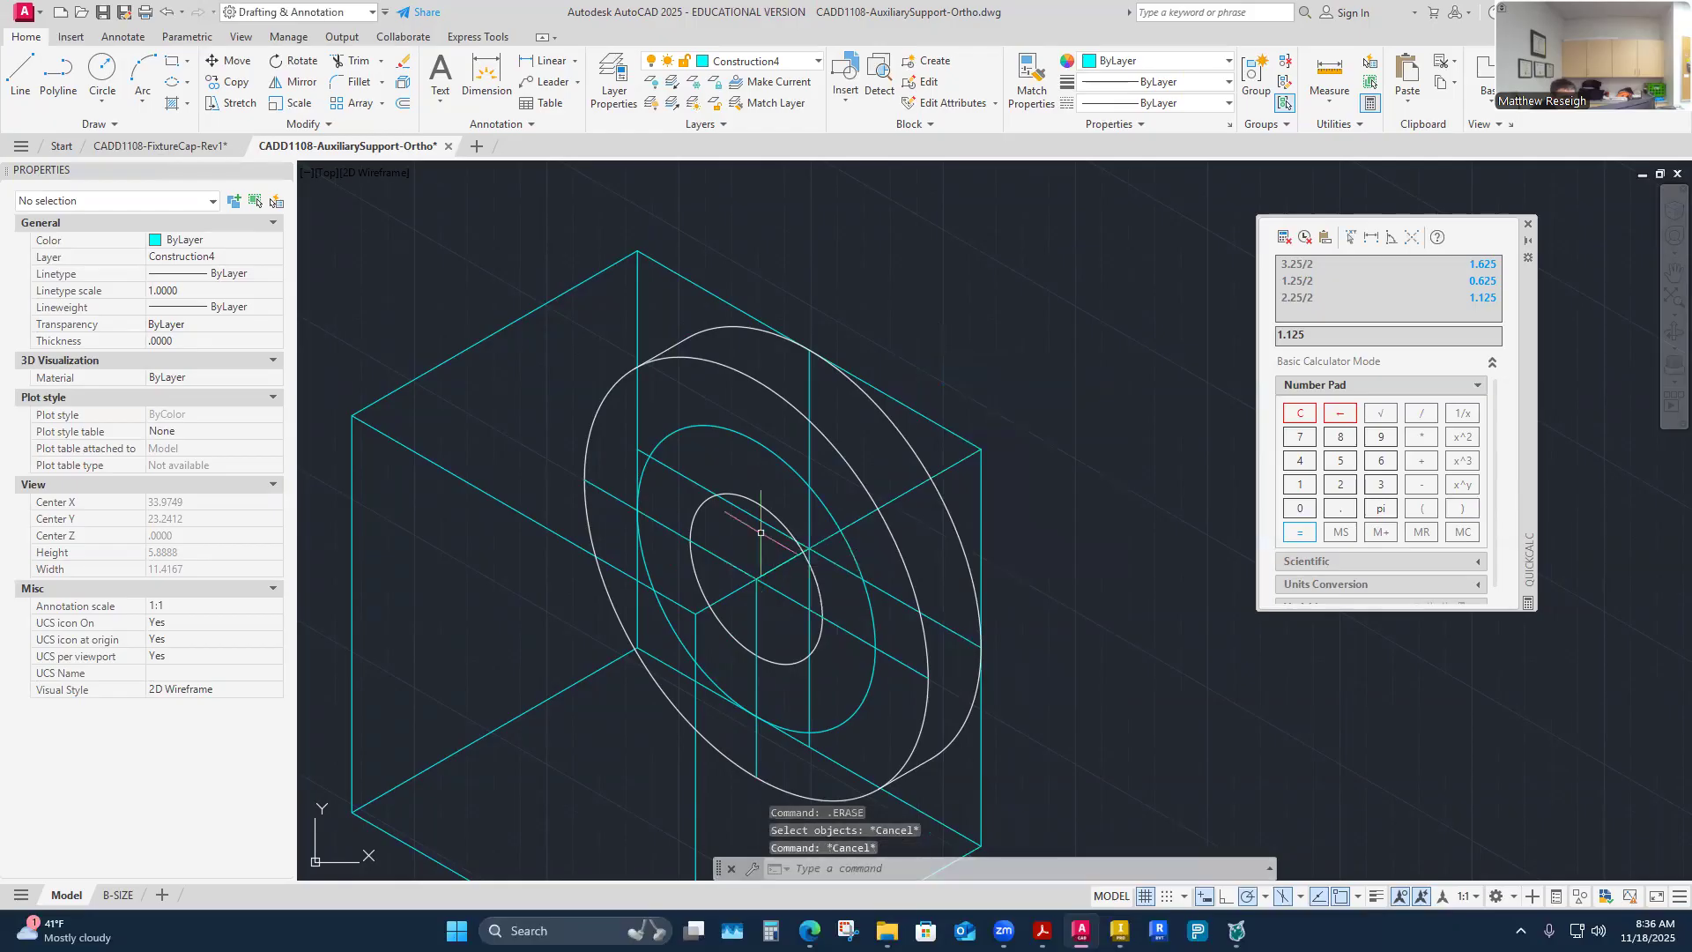
Step: Draw a vertical construction line from the flange's front center up to the upper quadrant of the front flange isocircle
{"action": "left_click", "coordinate": [27, 69]}
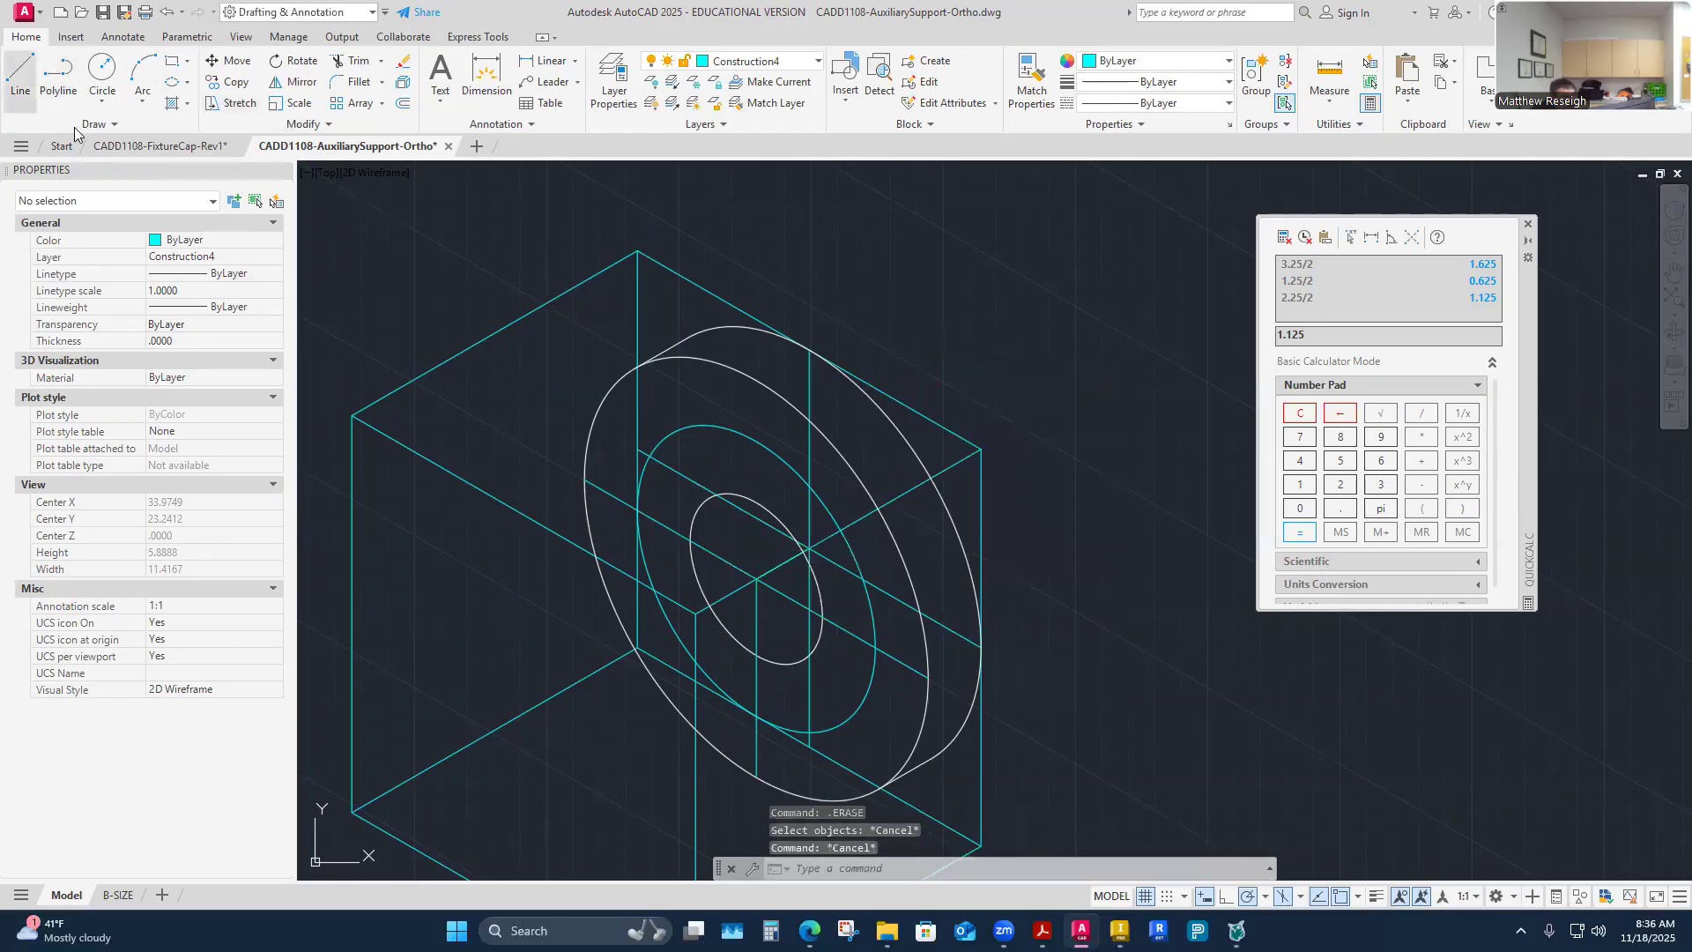
{"action": "left_click", "coordinate": [757, 579]}
{"action": "left_click", "coordinate": [756, 468]}
{"action": "key", "text": "Escape"}
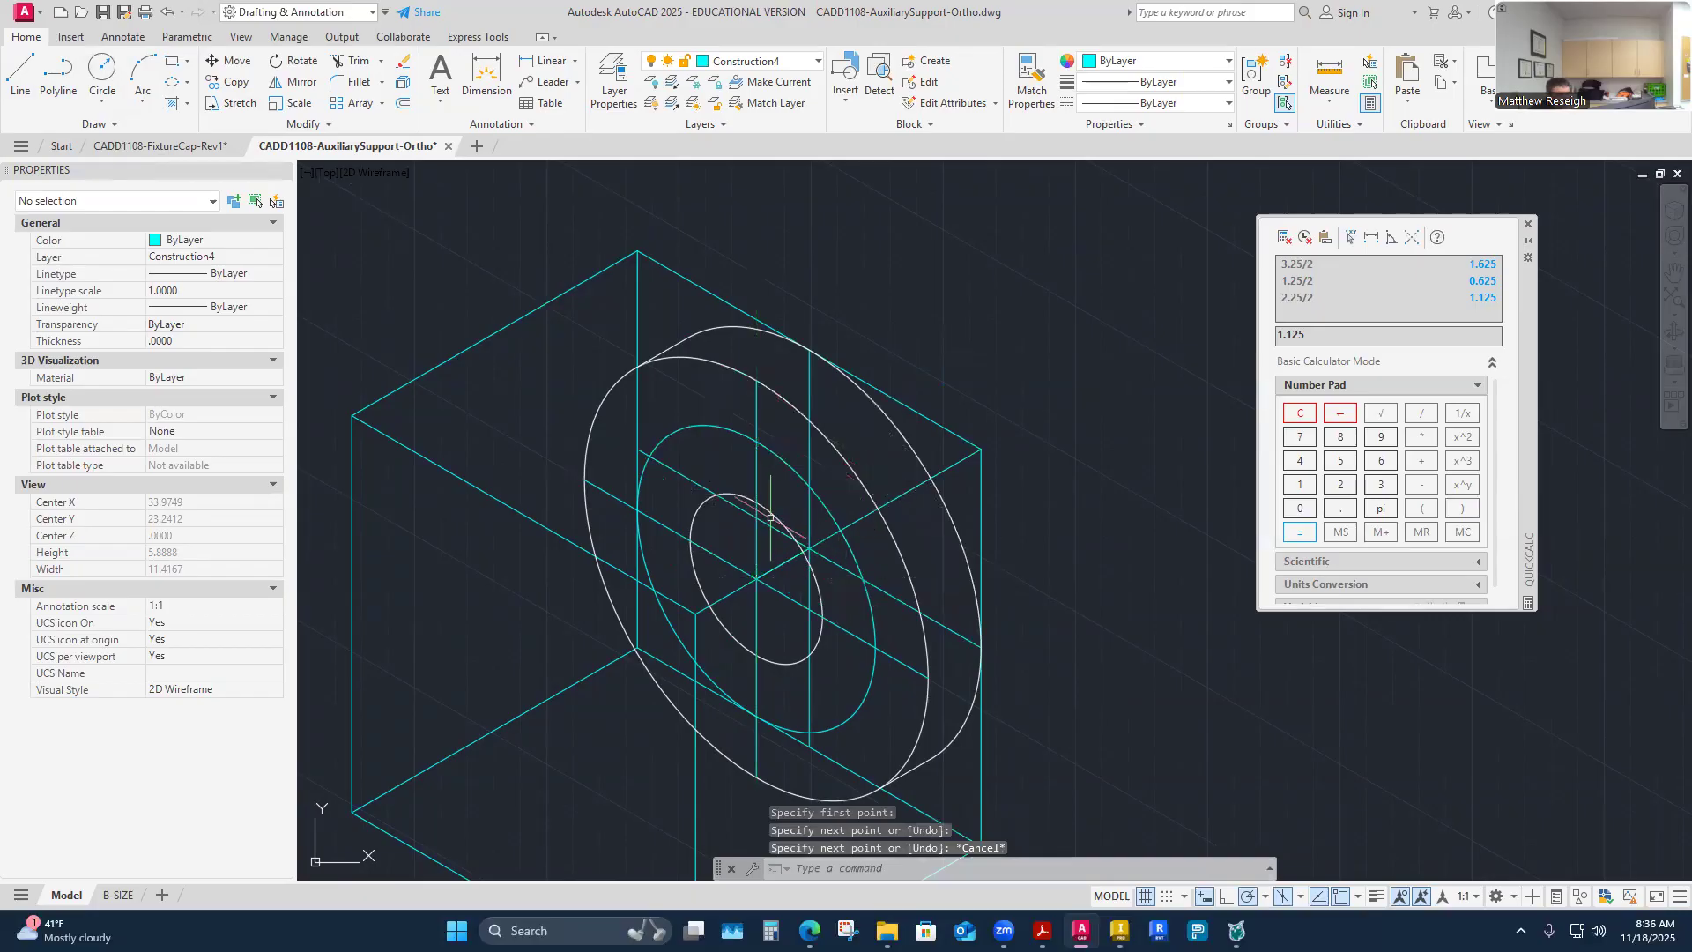
{"action": "left_click", "coordinate": [756, 432]}
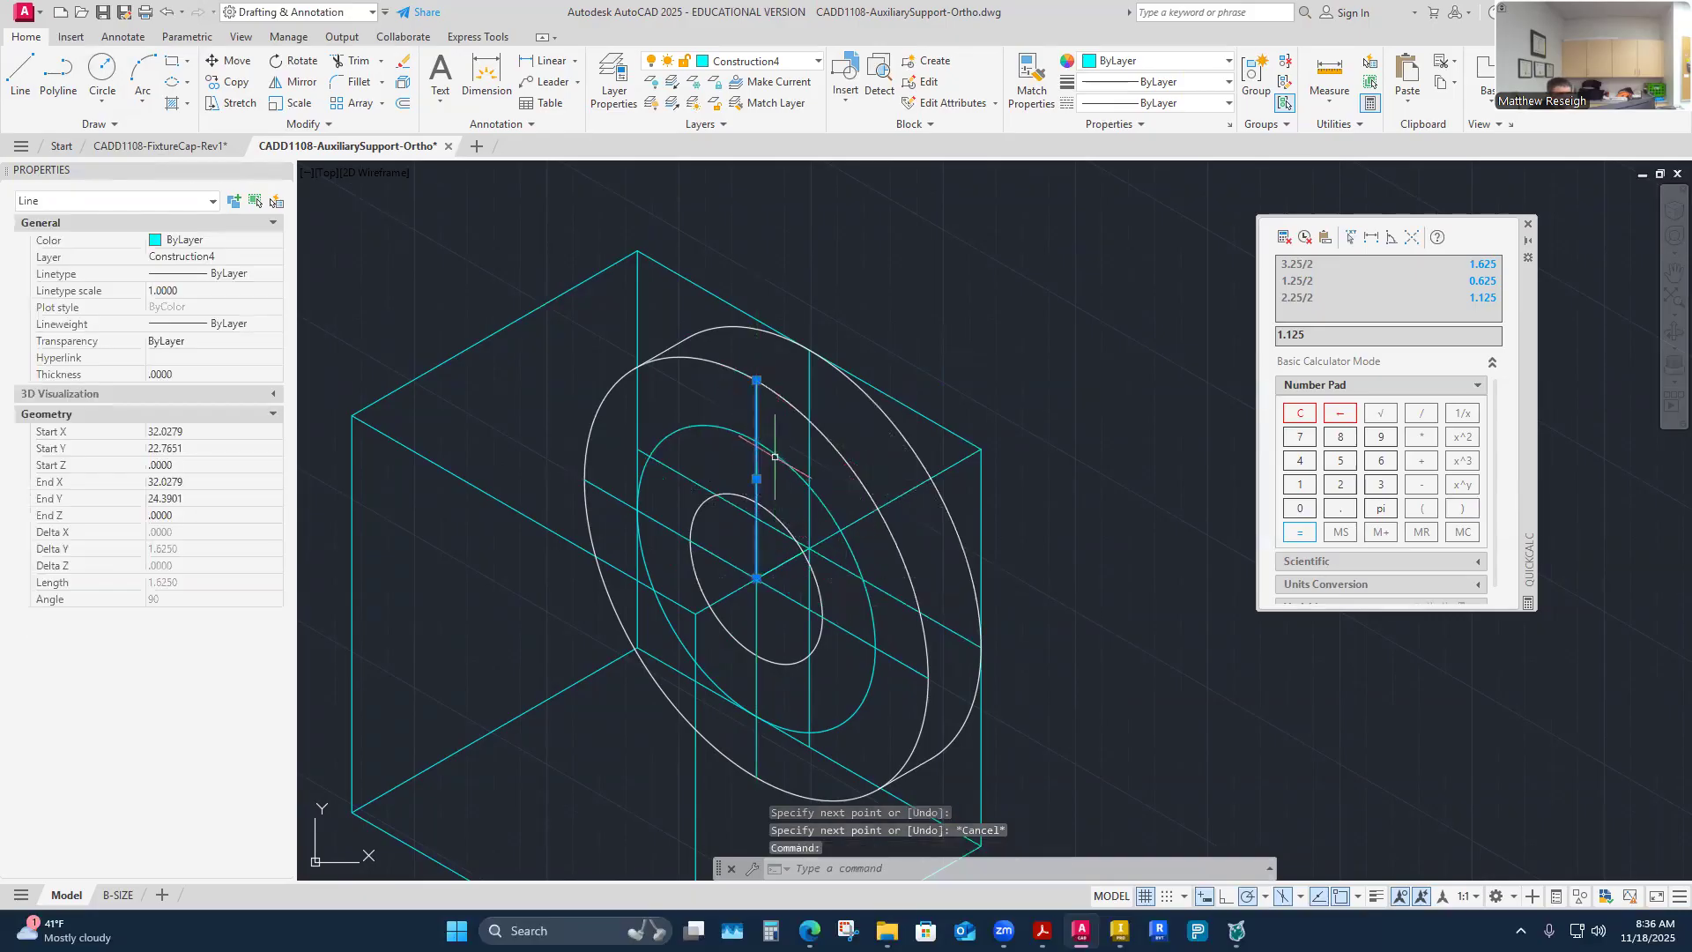
{"action": "left_click", "coordinate": [776, 455]}
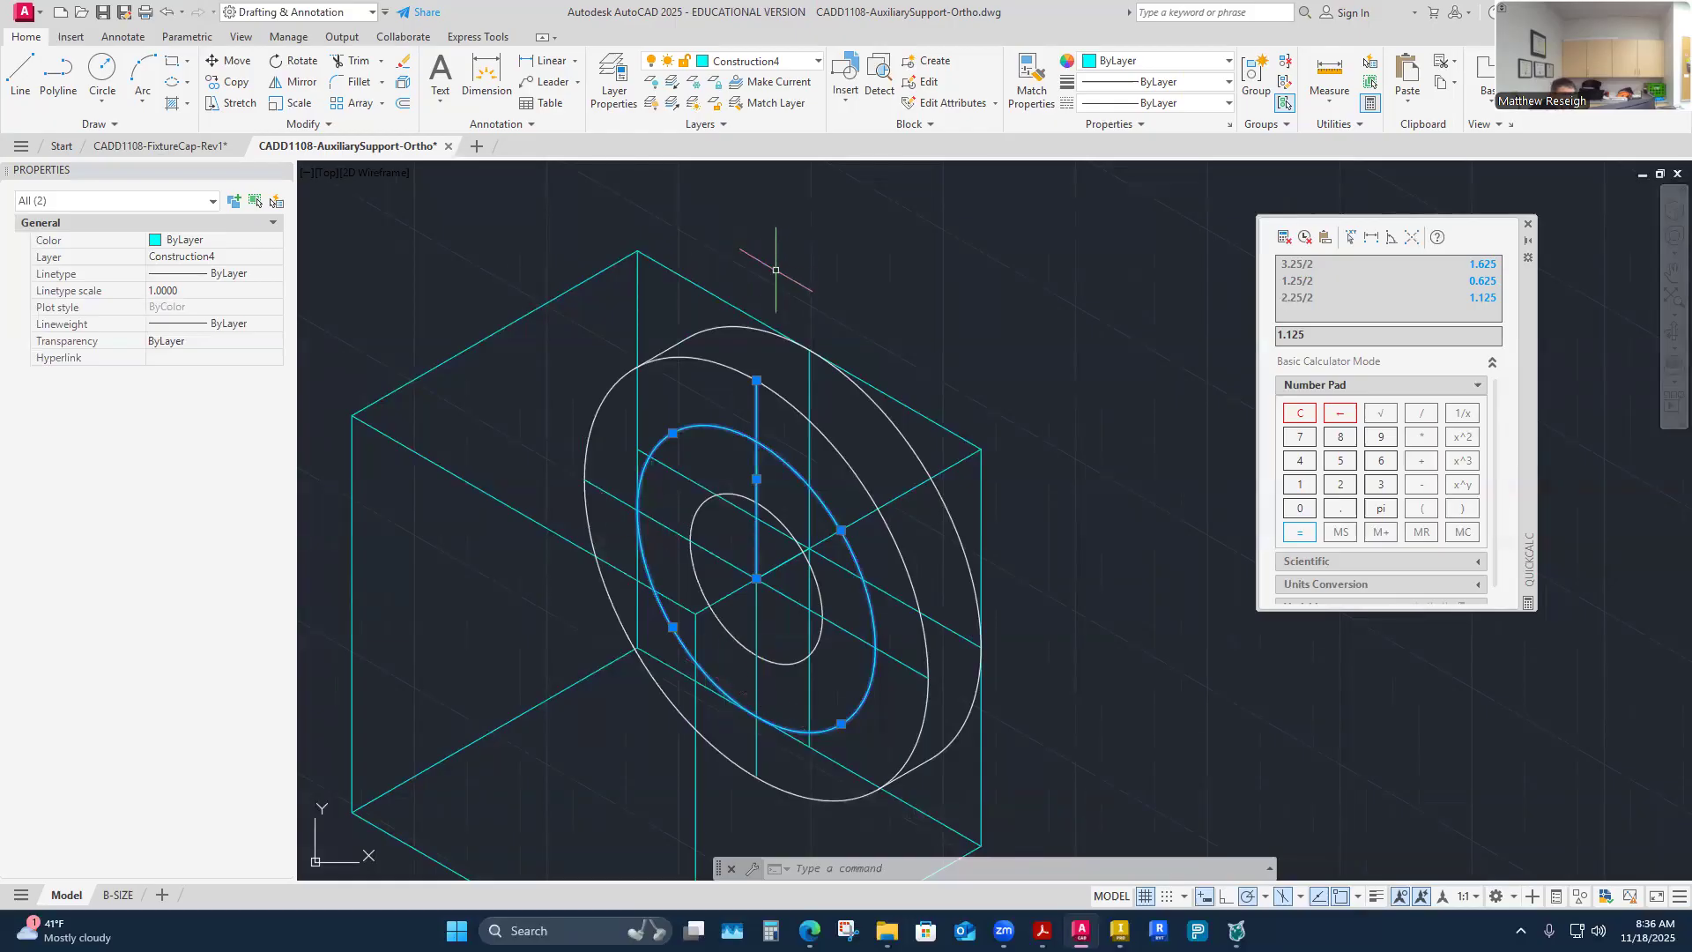
{"action": "key", "text": "Escape"}
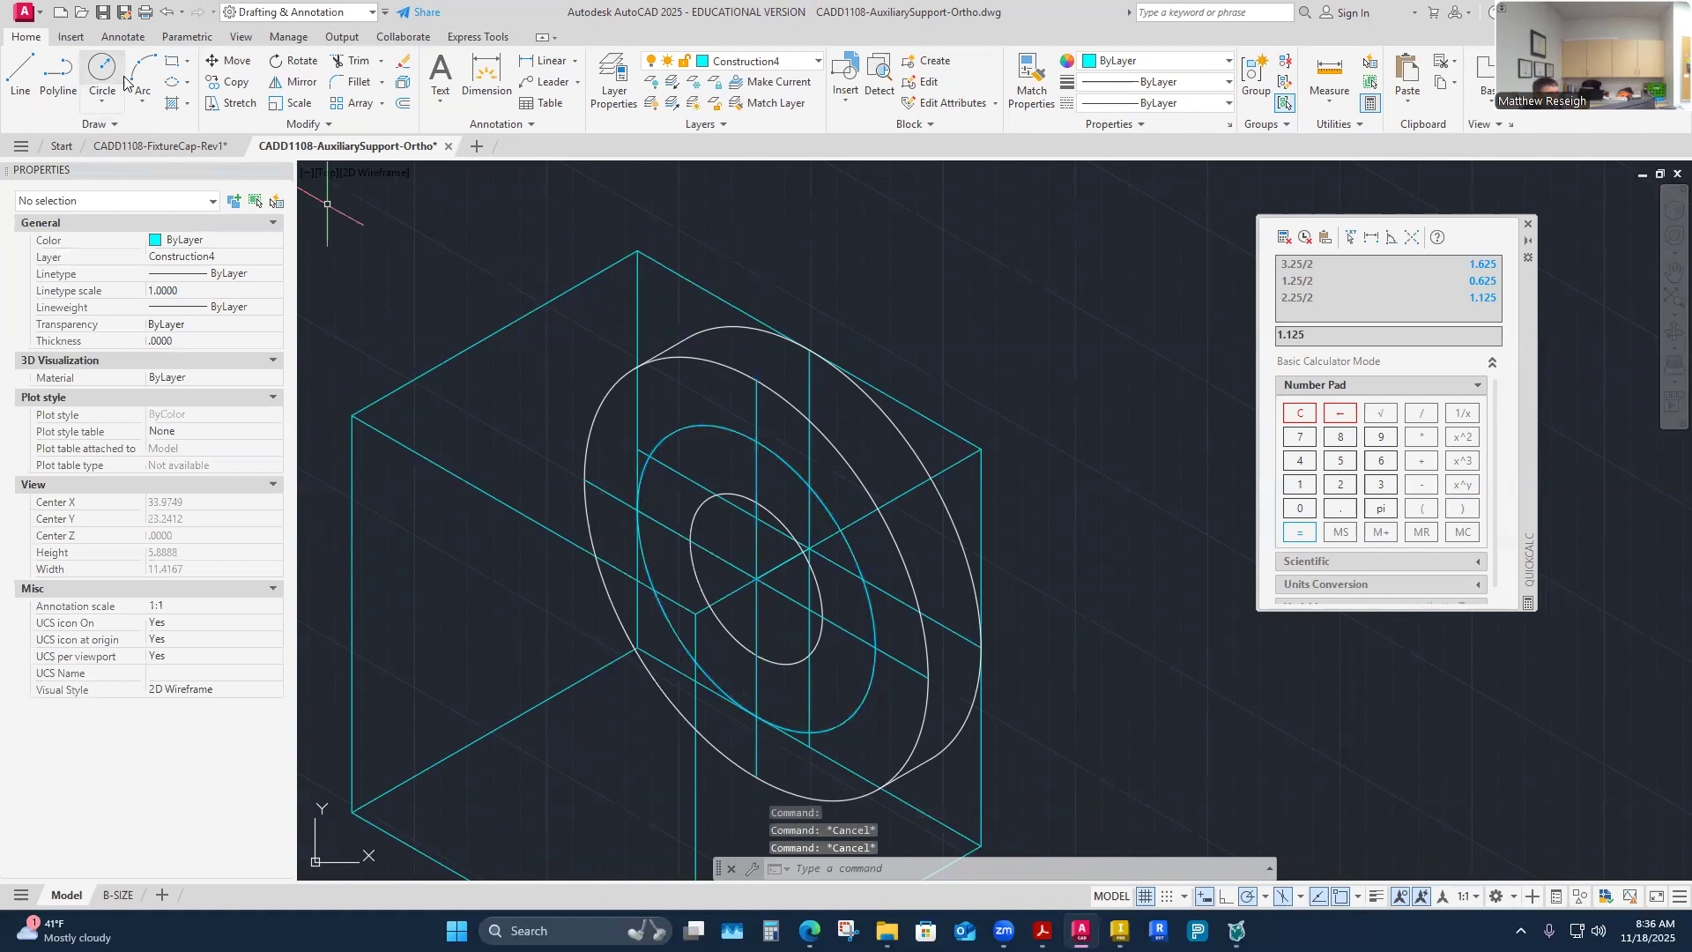
{"action": "left_click", "coordinate": [171, 84]}
{"action": "key", "text": "Escape"}
{"action": "key", "text": "Escape"}
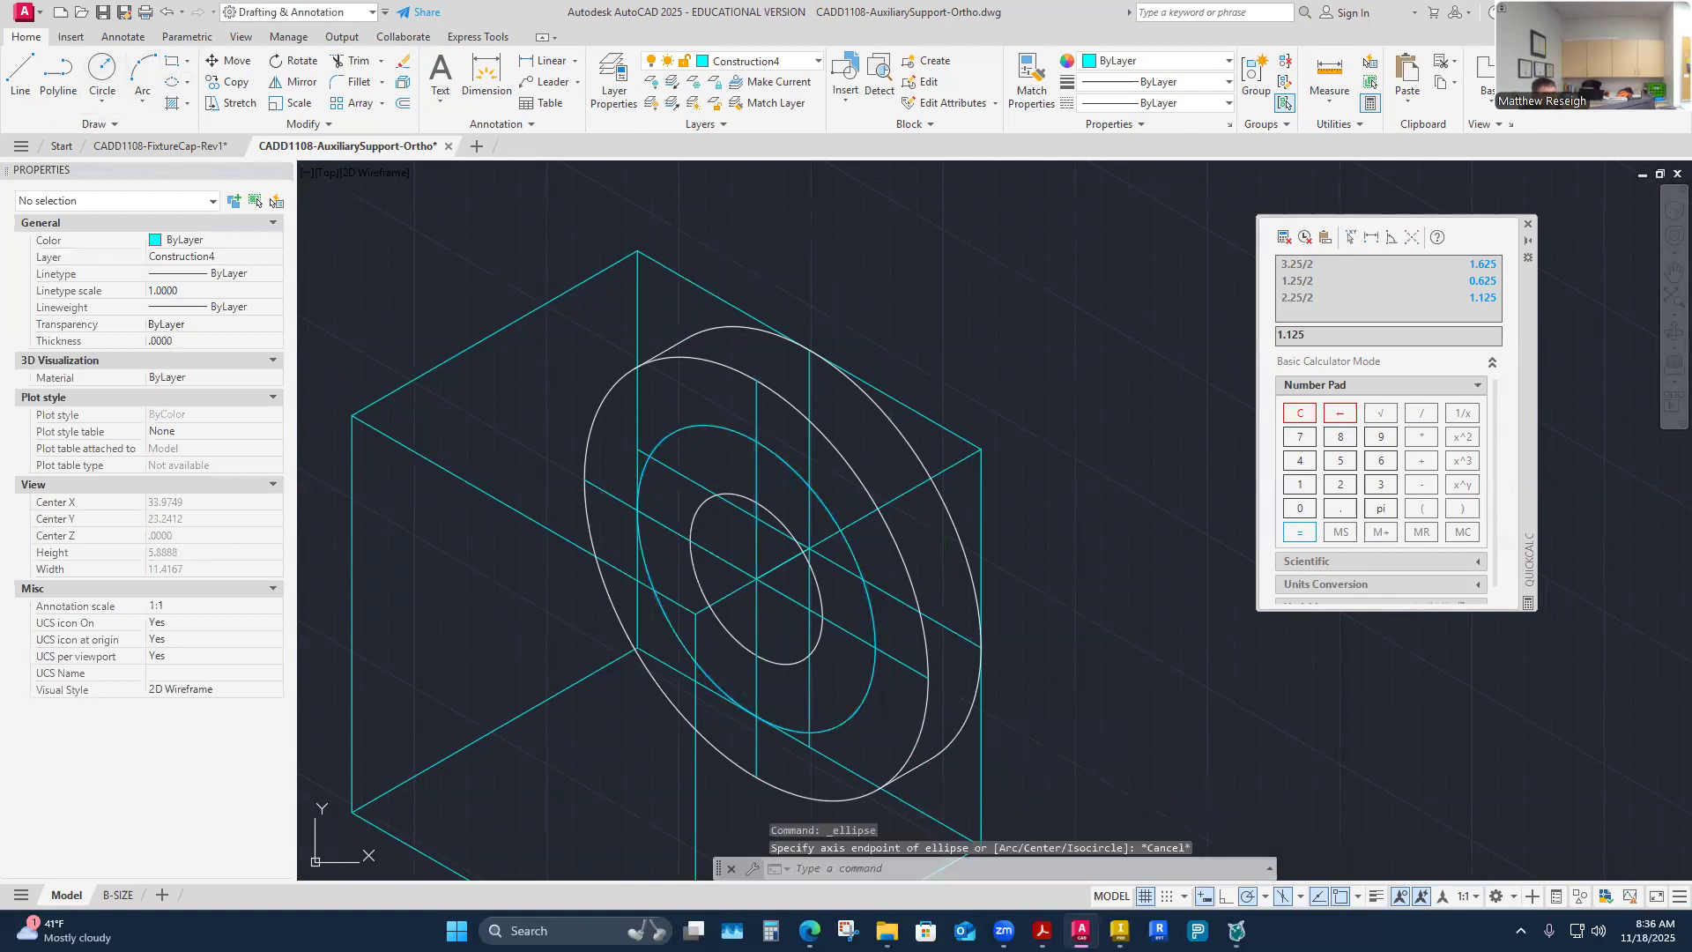
Step: On the Visible-Object layer, draw a 0.25-radius isocircle for the bolt hole where the upper vertical construction line crosses the bolt circle
{"action": "left_click", "coordinate": [809, 62]}
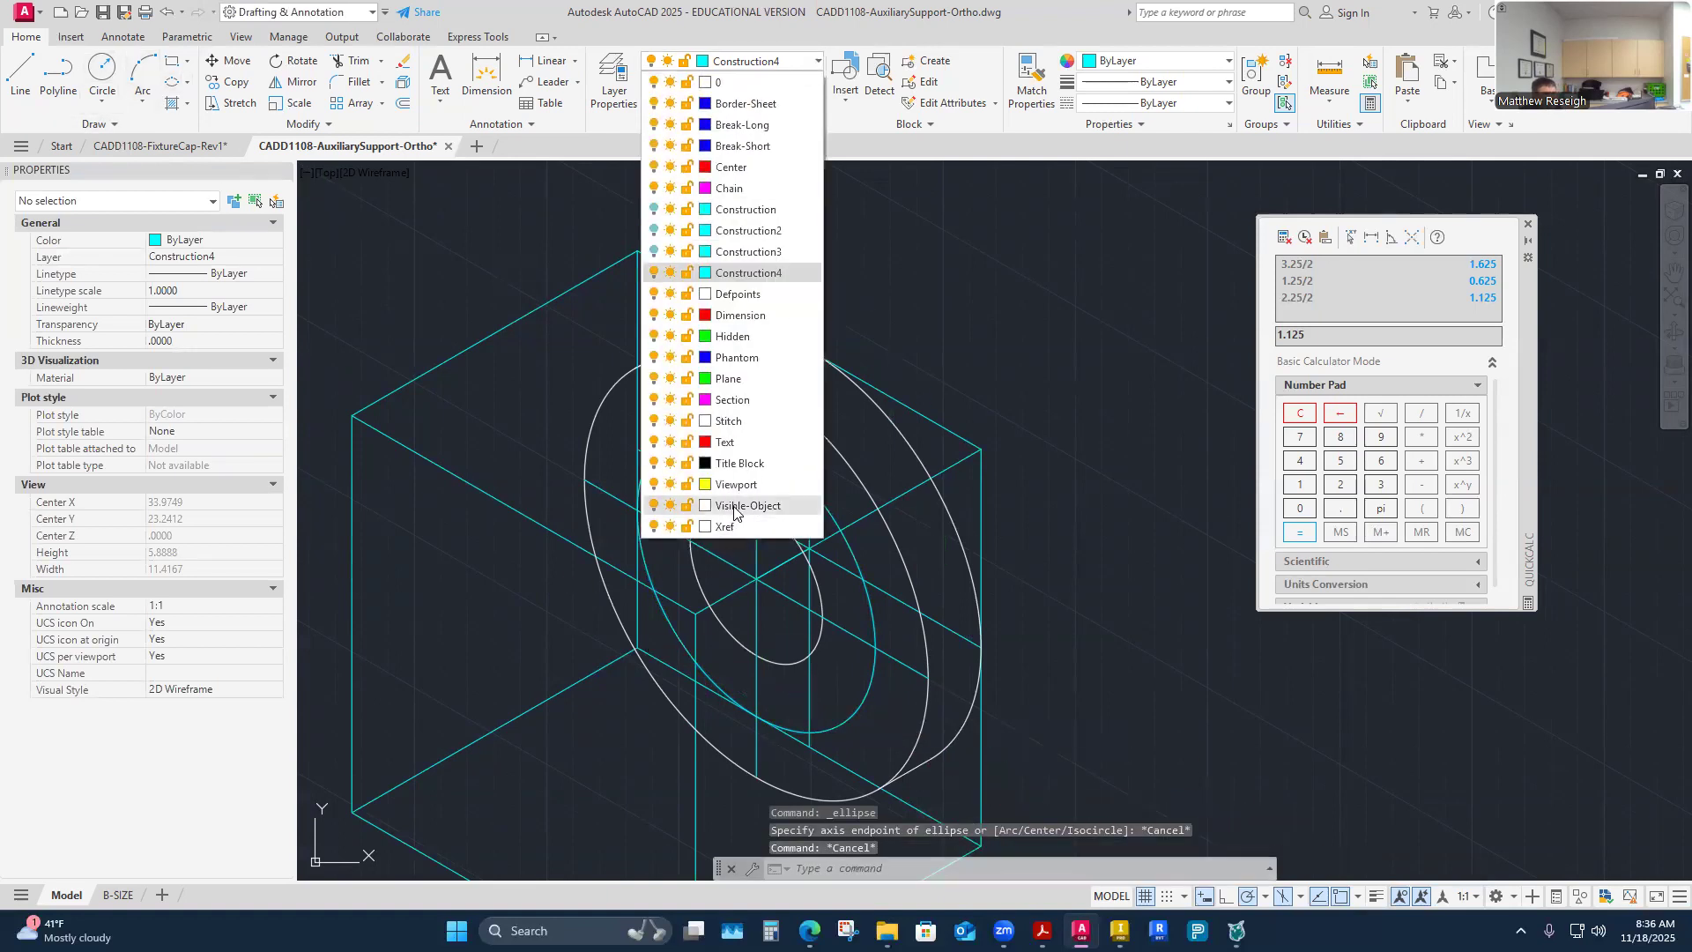
{"action": "left_click", "coordinate": [748, 505]}
{"action": "left_click", "coordinate": [175, 92]}
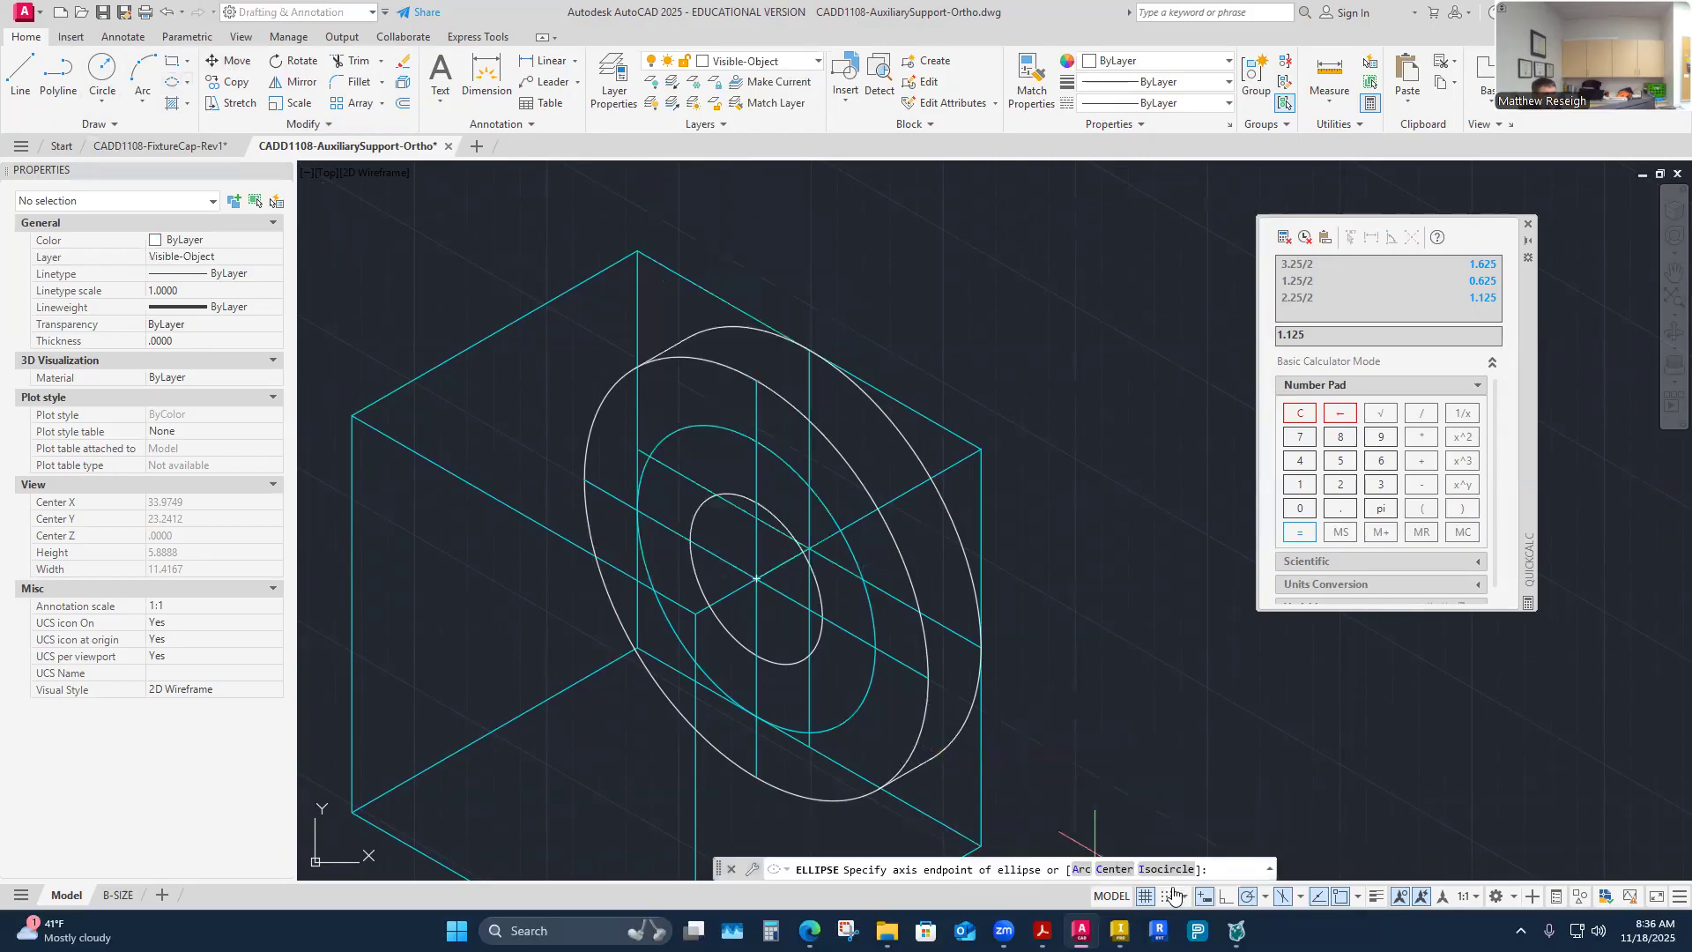
{"action": "type", "text": "I"}
{"action": "key", "text": "Return"}
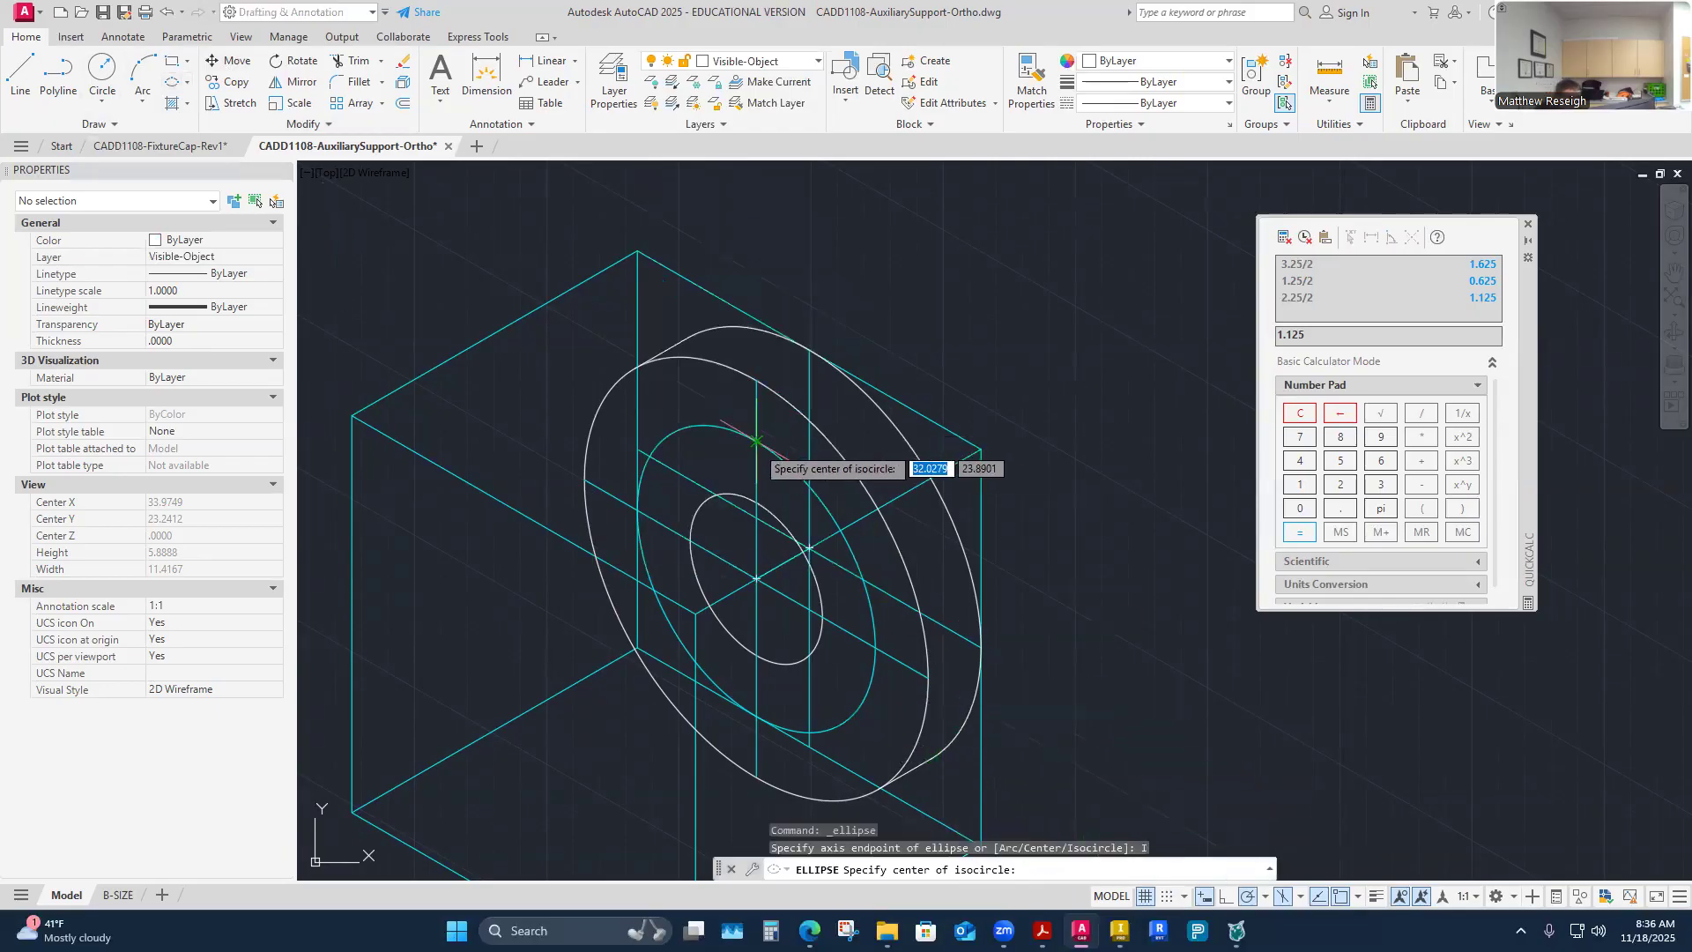
{"action": "left_click", "coordinate": [757, 441]}
{"action": "type", "text": ".25"}
{"action": "key", "text": "Return"}
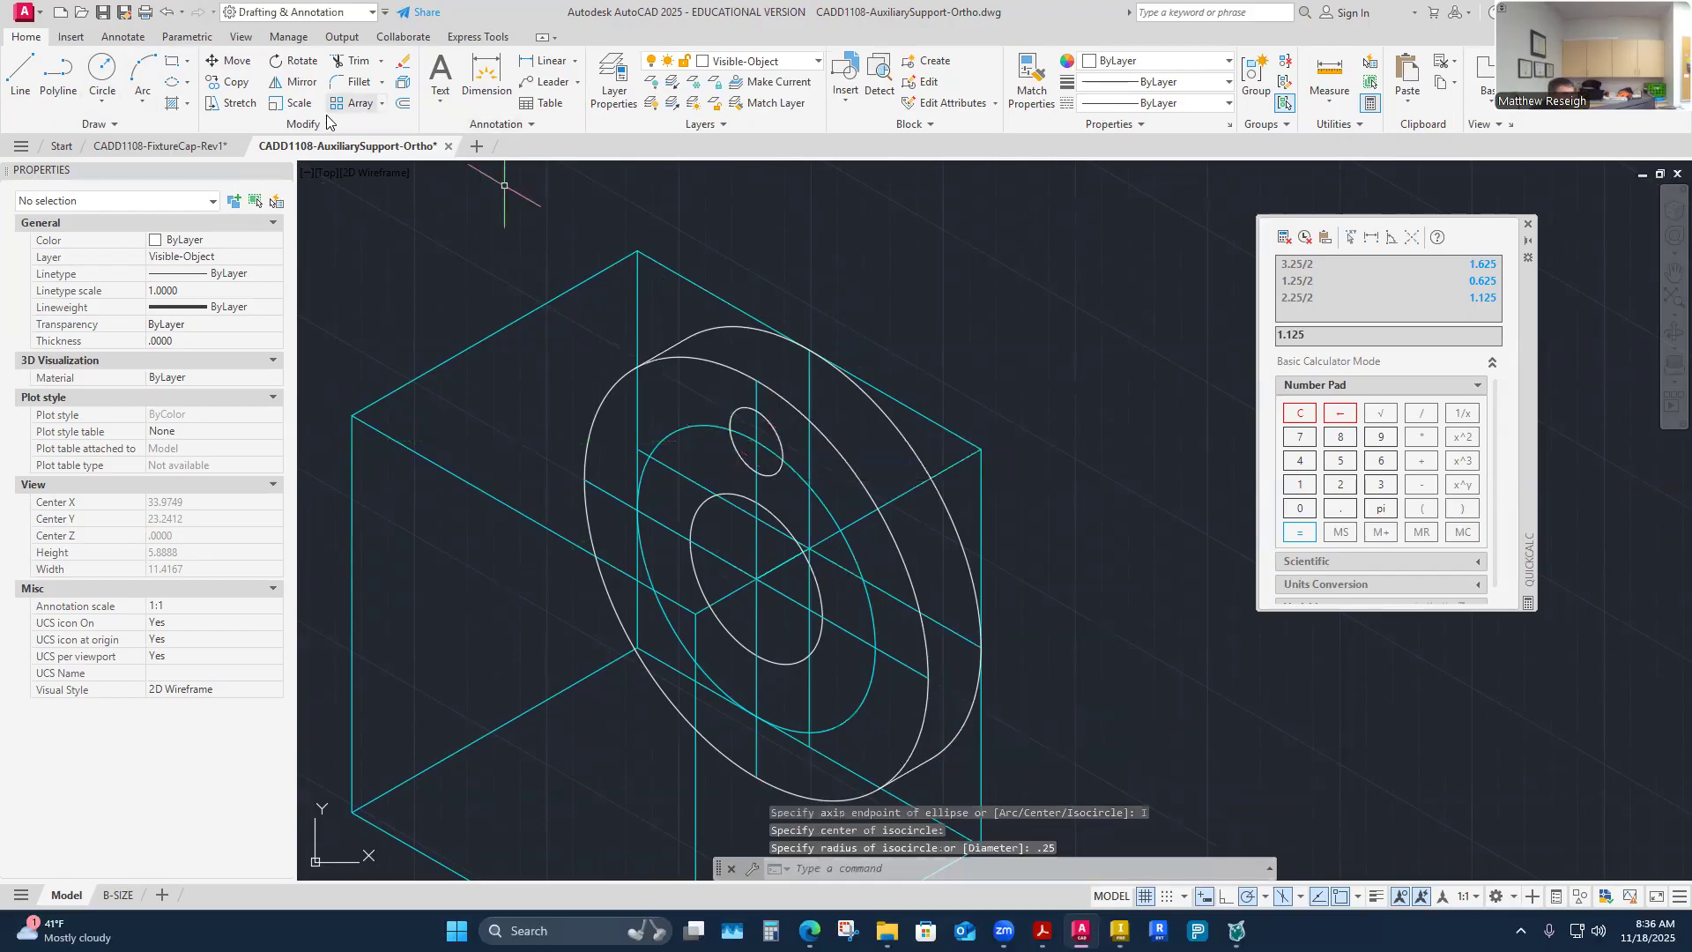
Step: Copy the bolt hole isocircle from its center to the lower-right intersection of the bolt circle and the isometric center line
{"action": "left_click", "coordinate": [231, 82]}
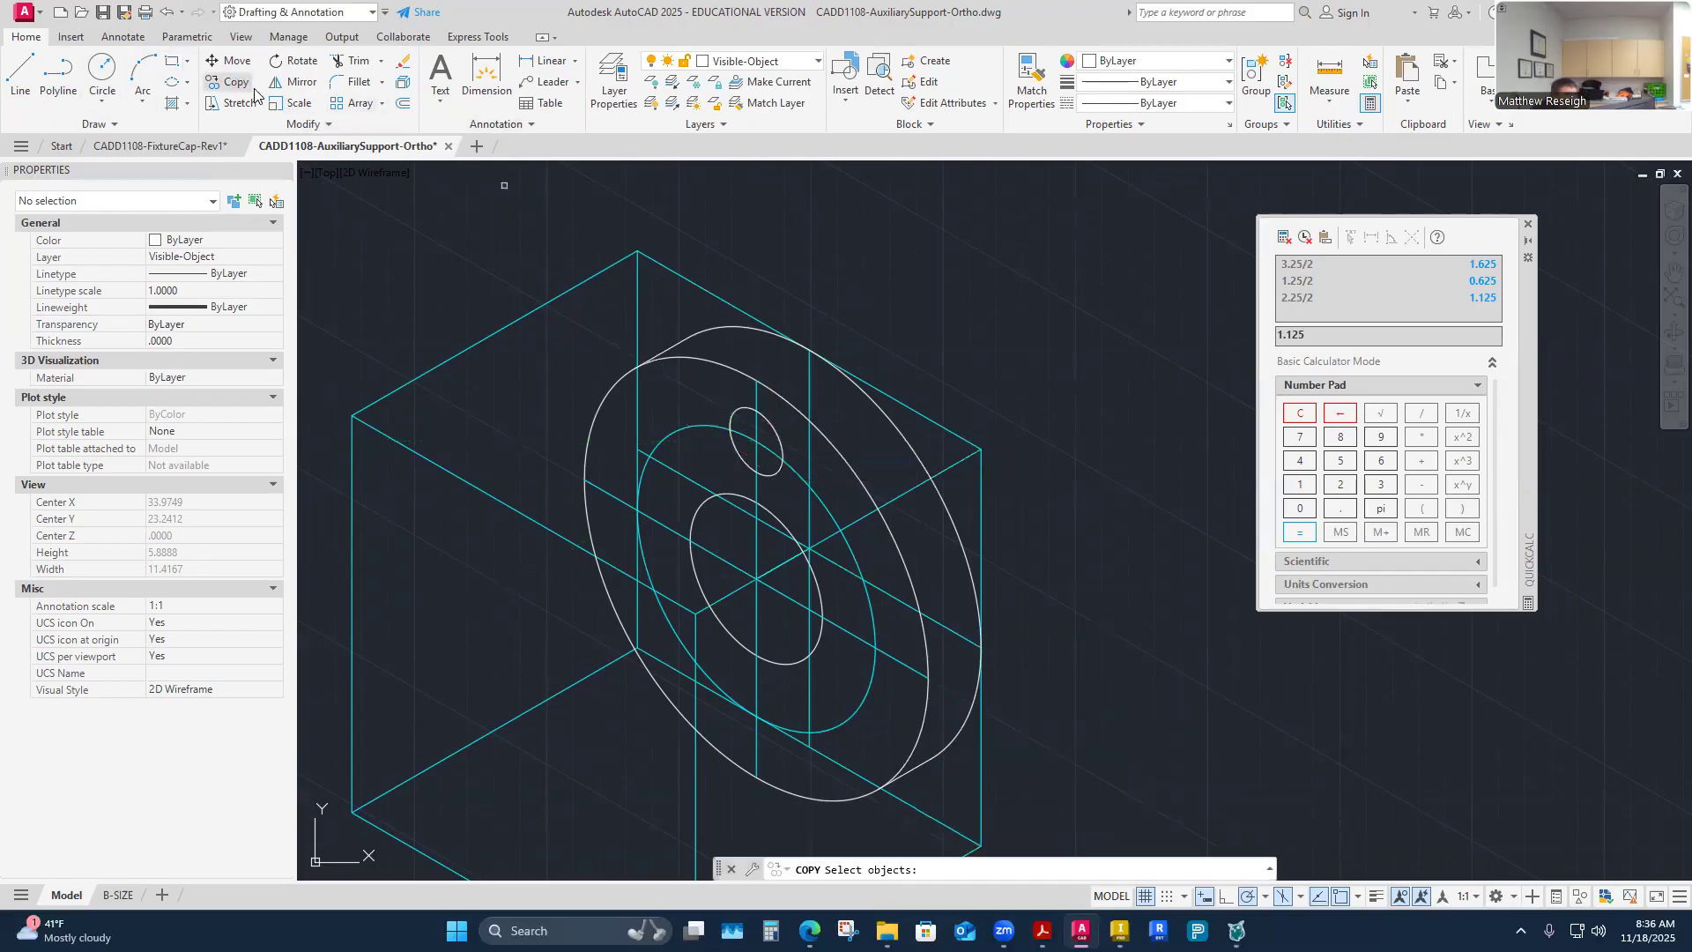
{"action": "left_click", "coordinate": [737, 416]}
{"action": "key", "text": "Return"}
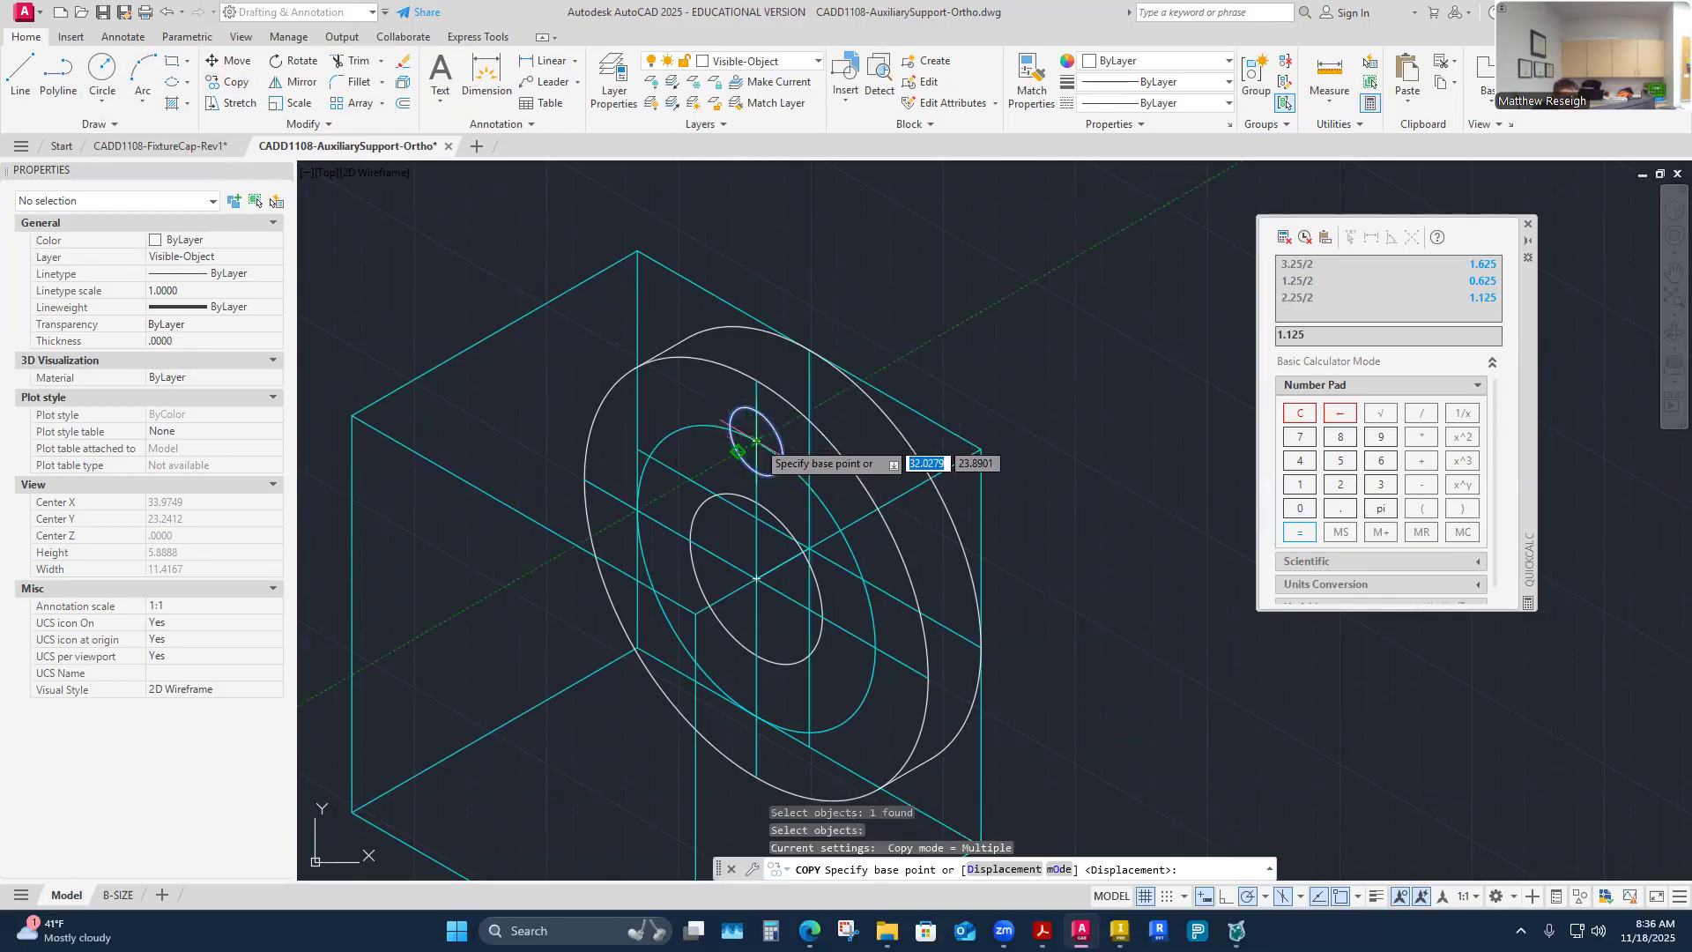
{"action": "left_click", "coordinate": [756, 441]}
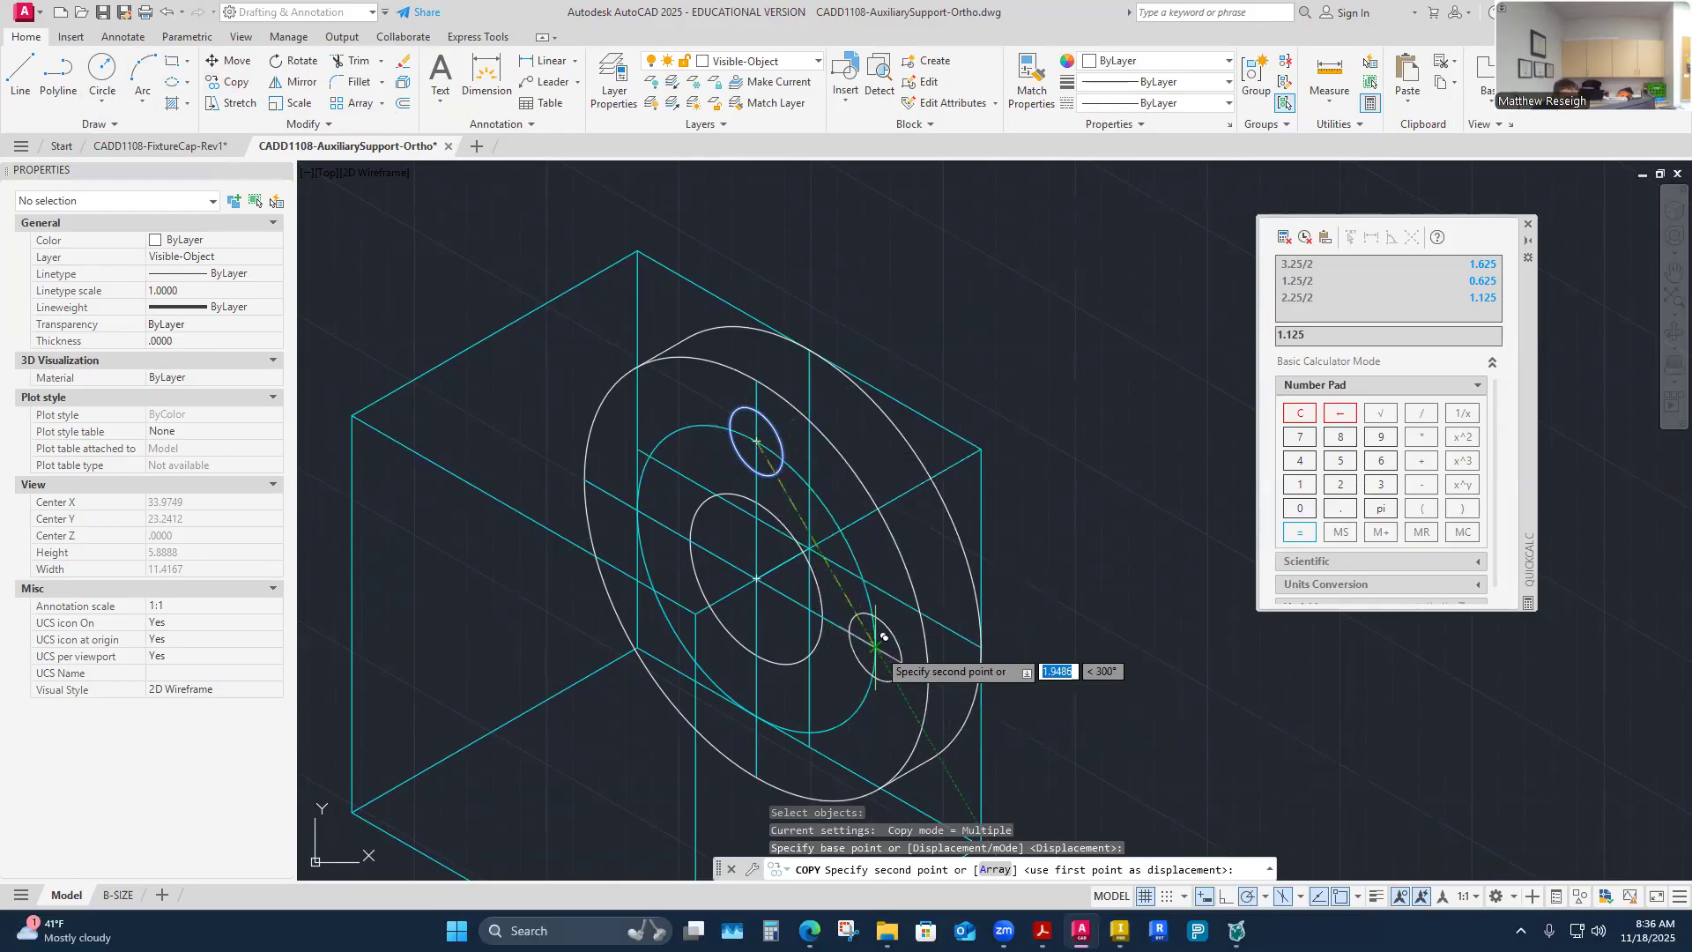
{"action": "left_click", "coordinate": [884, 637]}
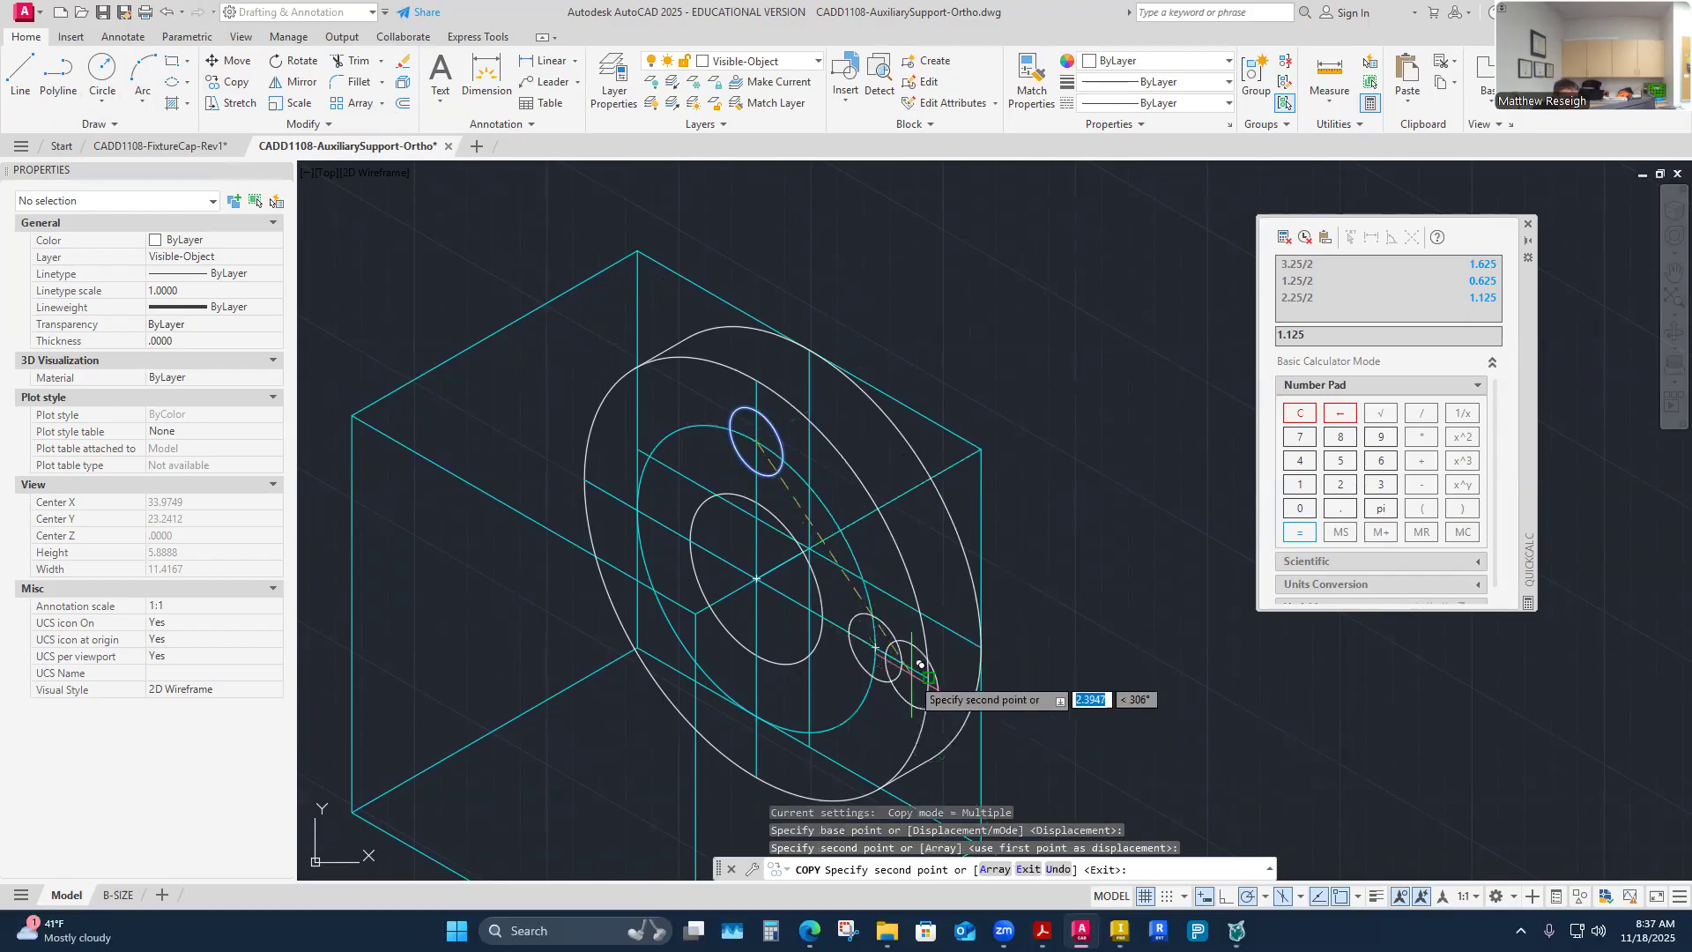
Step: Place another copy of the bolt hole where the vertical construction line crosses the bottom of the bolt circle
{"action": "scroll", "coordinate": [853, 708], "scroll_direction": "down", "scroll_amount": 3}
{"action": "scroll", "coordinate": [853, 708], "scroll_direction": "up", "scroll_amount": 3}
{"action": "scroll", "coordinate": [853, 708], "scroll_direction": "up", "scroll_amount": 2}
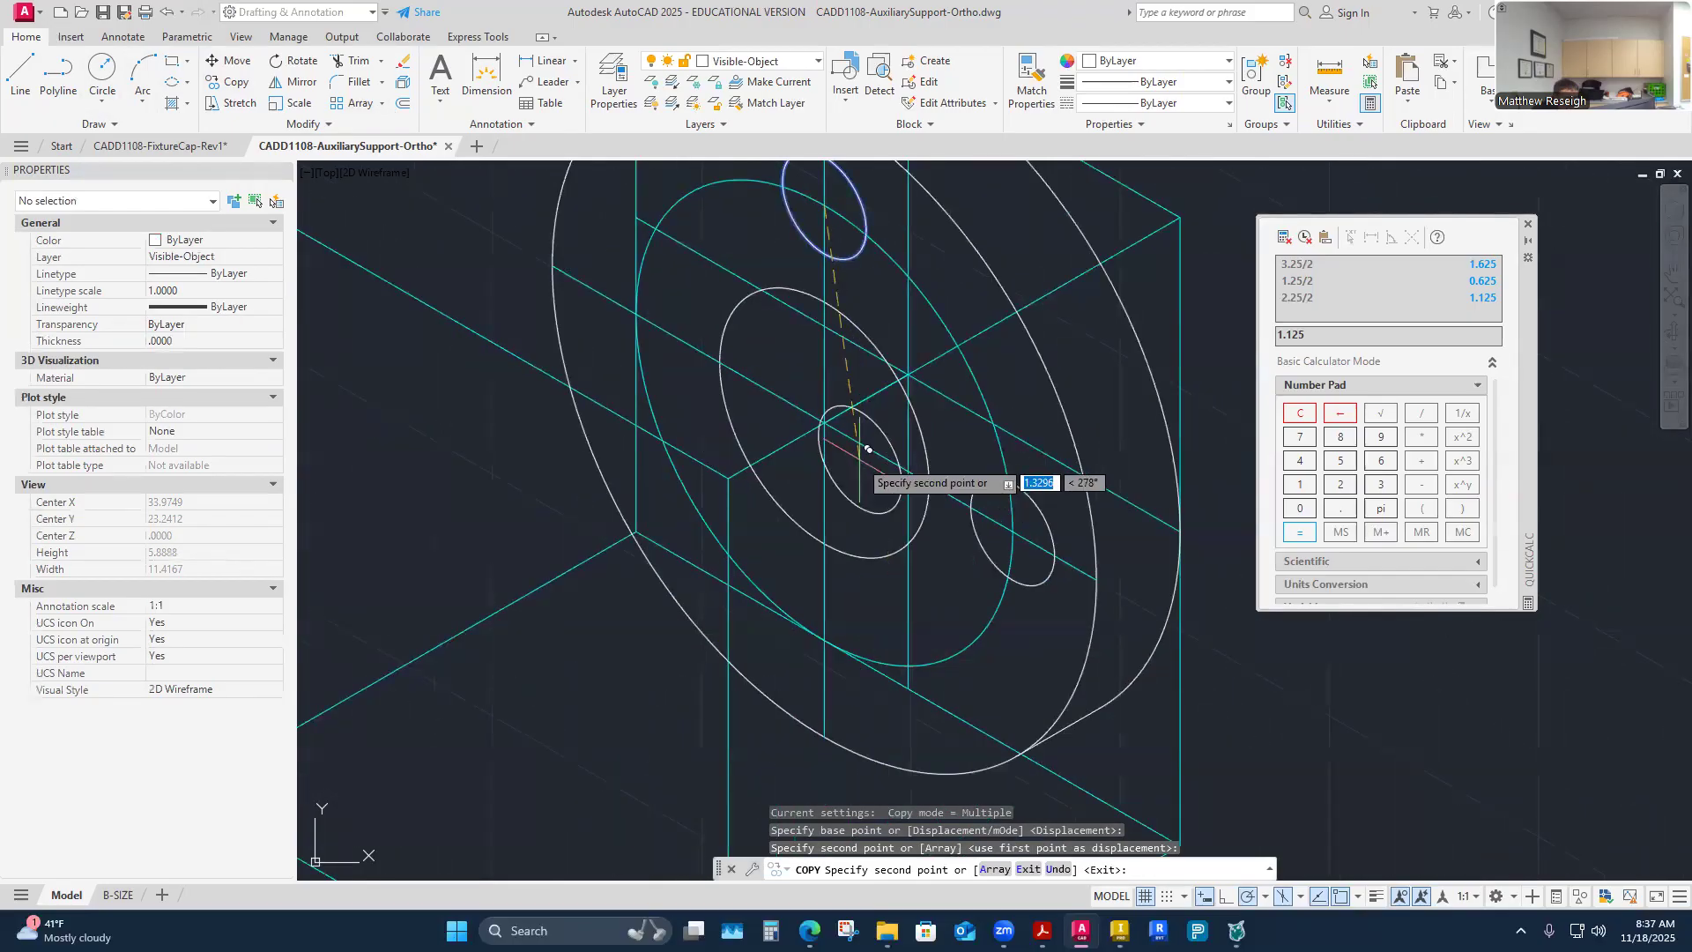
{"action": "scroll", "coordinate": [838, 649], "scroll_direction": "up", "scroll_amount": 2}
{"action": "scroll", "coordinate": [838, 650], "scroll_direction": "up", "scroll_amount": 4}
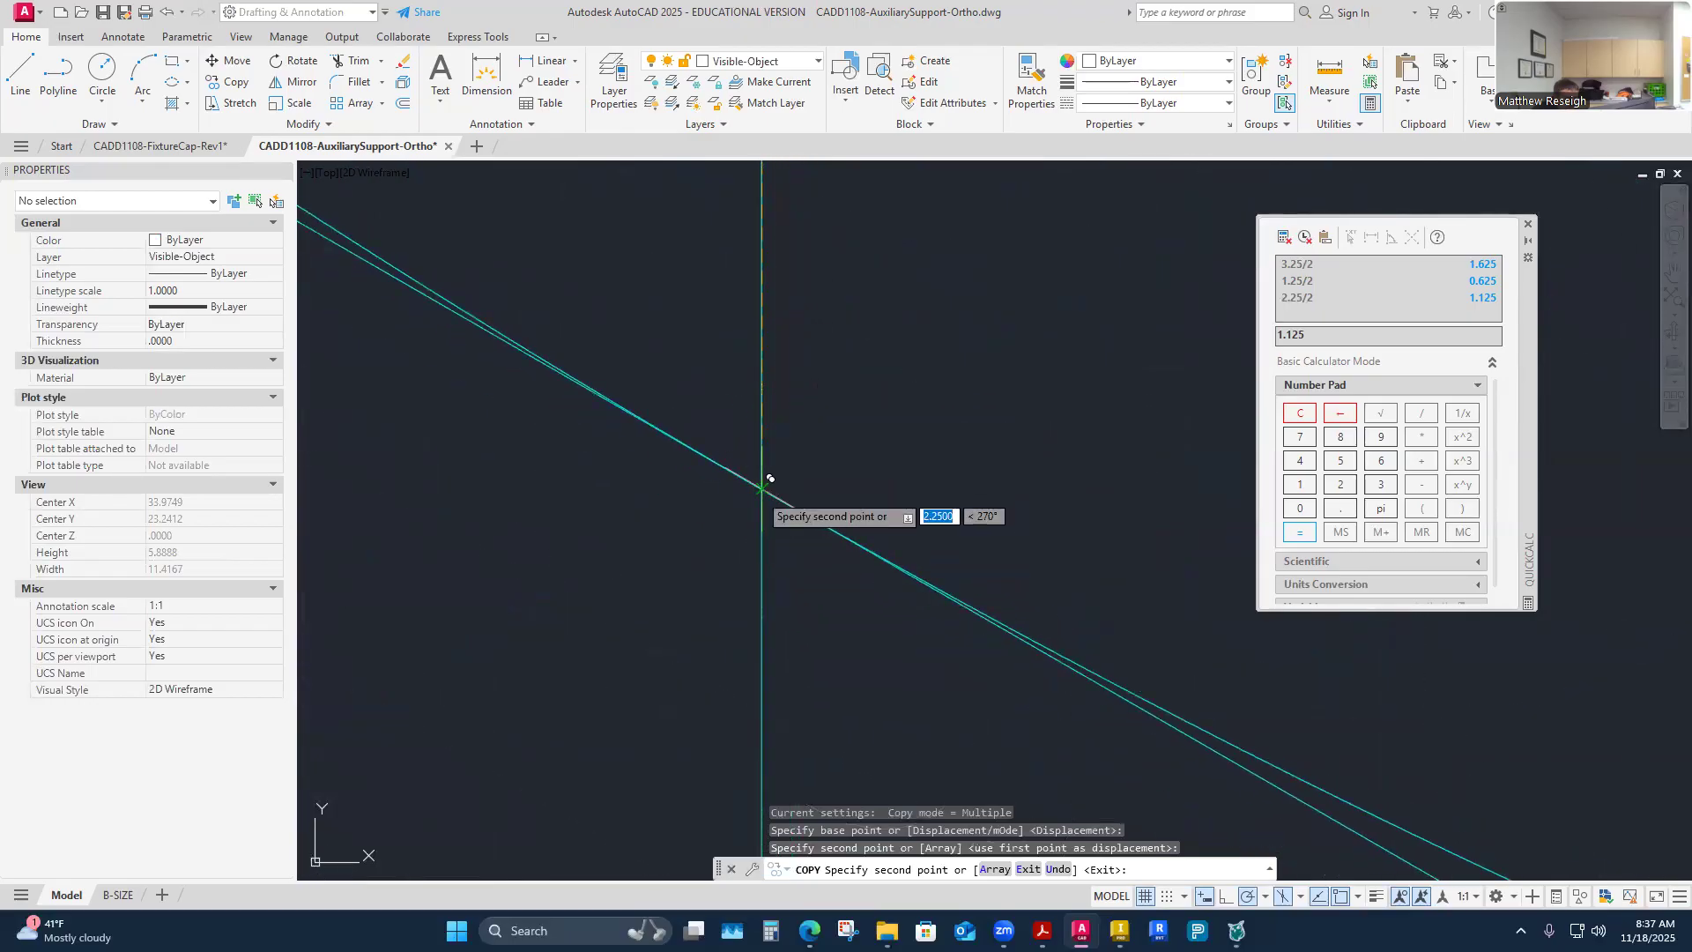
{"action": "left_click", "coordinate": [769, 487]}
Step: Place the last bolt hole copy at the upper-left intersection of the bolt circle and the isometric center line, and end the copying
{"action": "scroll", "coordinate": [776, 493], "scroll_direction": "down", "scroll_amount": 3}
{"action": "scroll", "coordinate": [774, 494], "scroll_direction": "down", "scroll_amount": 6}
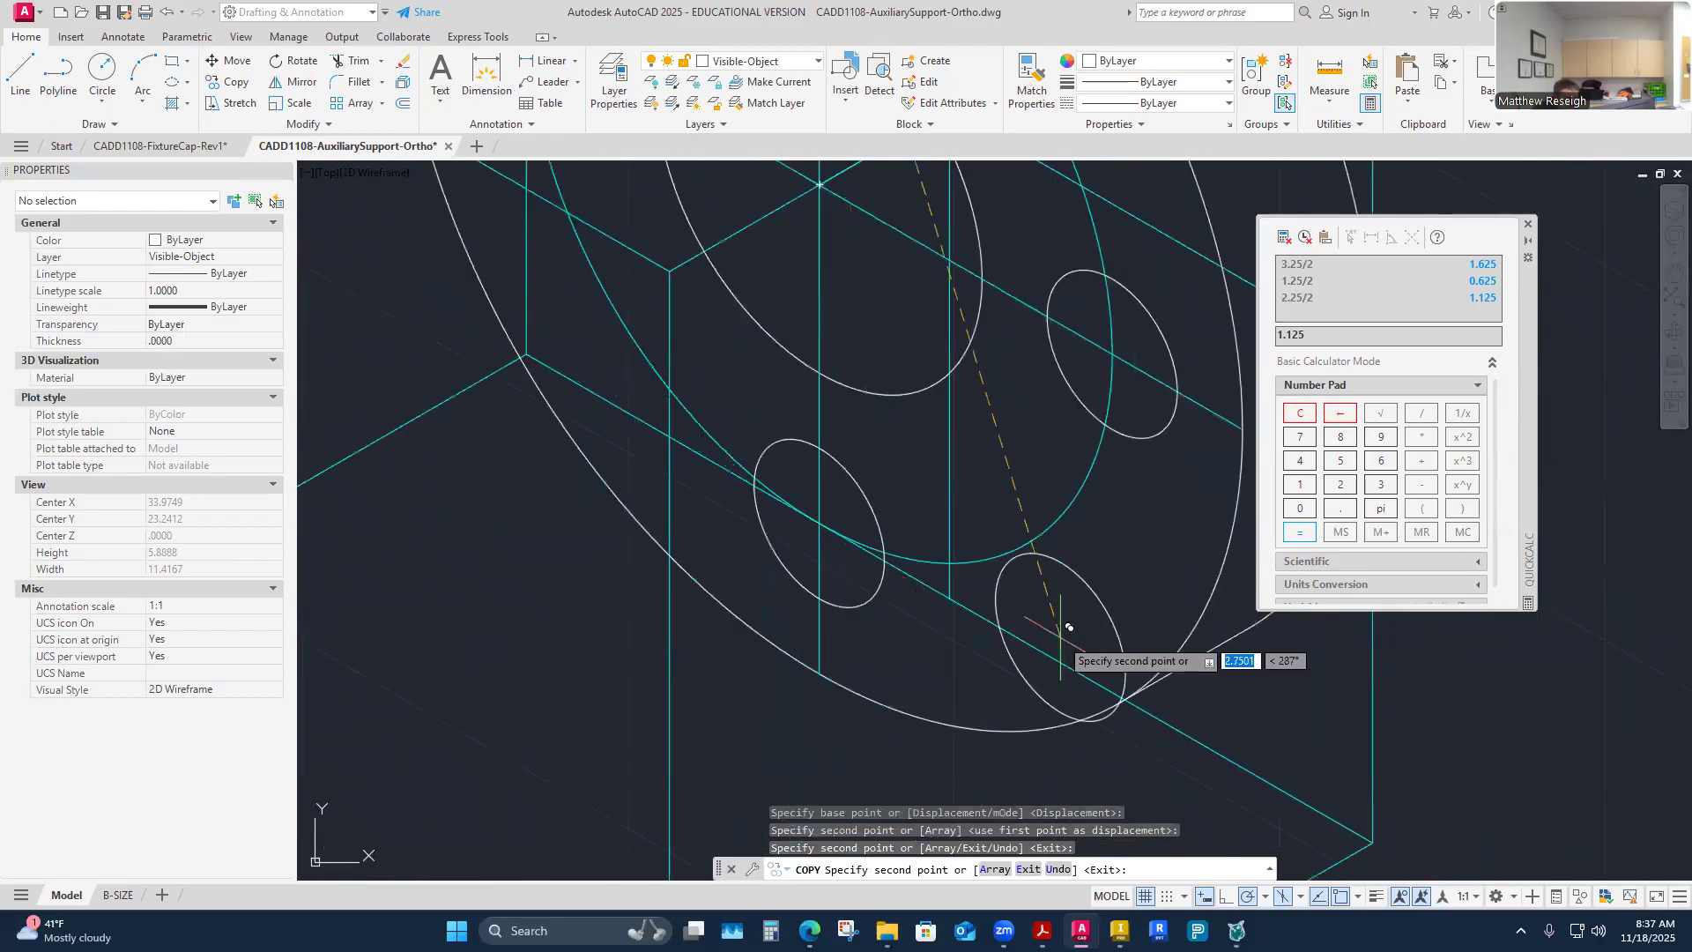
{"action": "scroll", "coordinate": [1038, 533], "scroll_direction": "up", "scroll_amount": 4}
{"action": "scroll", "coordinate": [1037, 534], "scroll_direction": "down", "scroll_amount": 3}
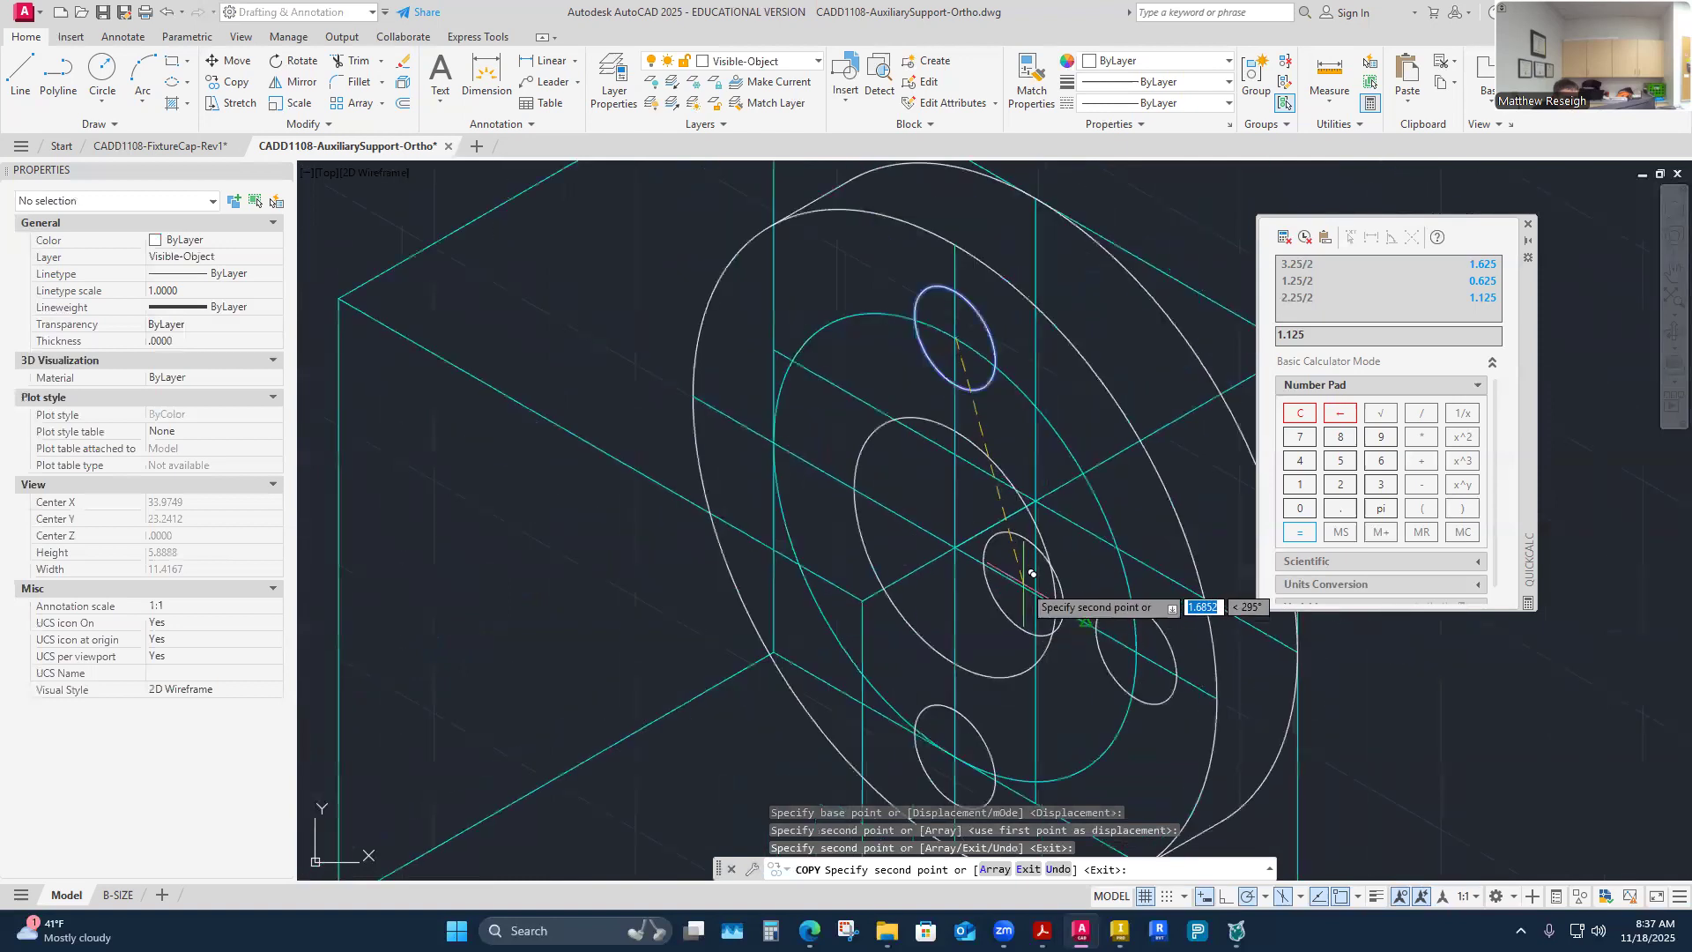
{"action": "scroll", "coordinate": [859, 341], "scroll_direction": "up", "scroll_amount": 4}
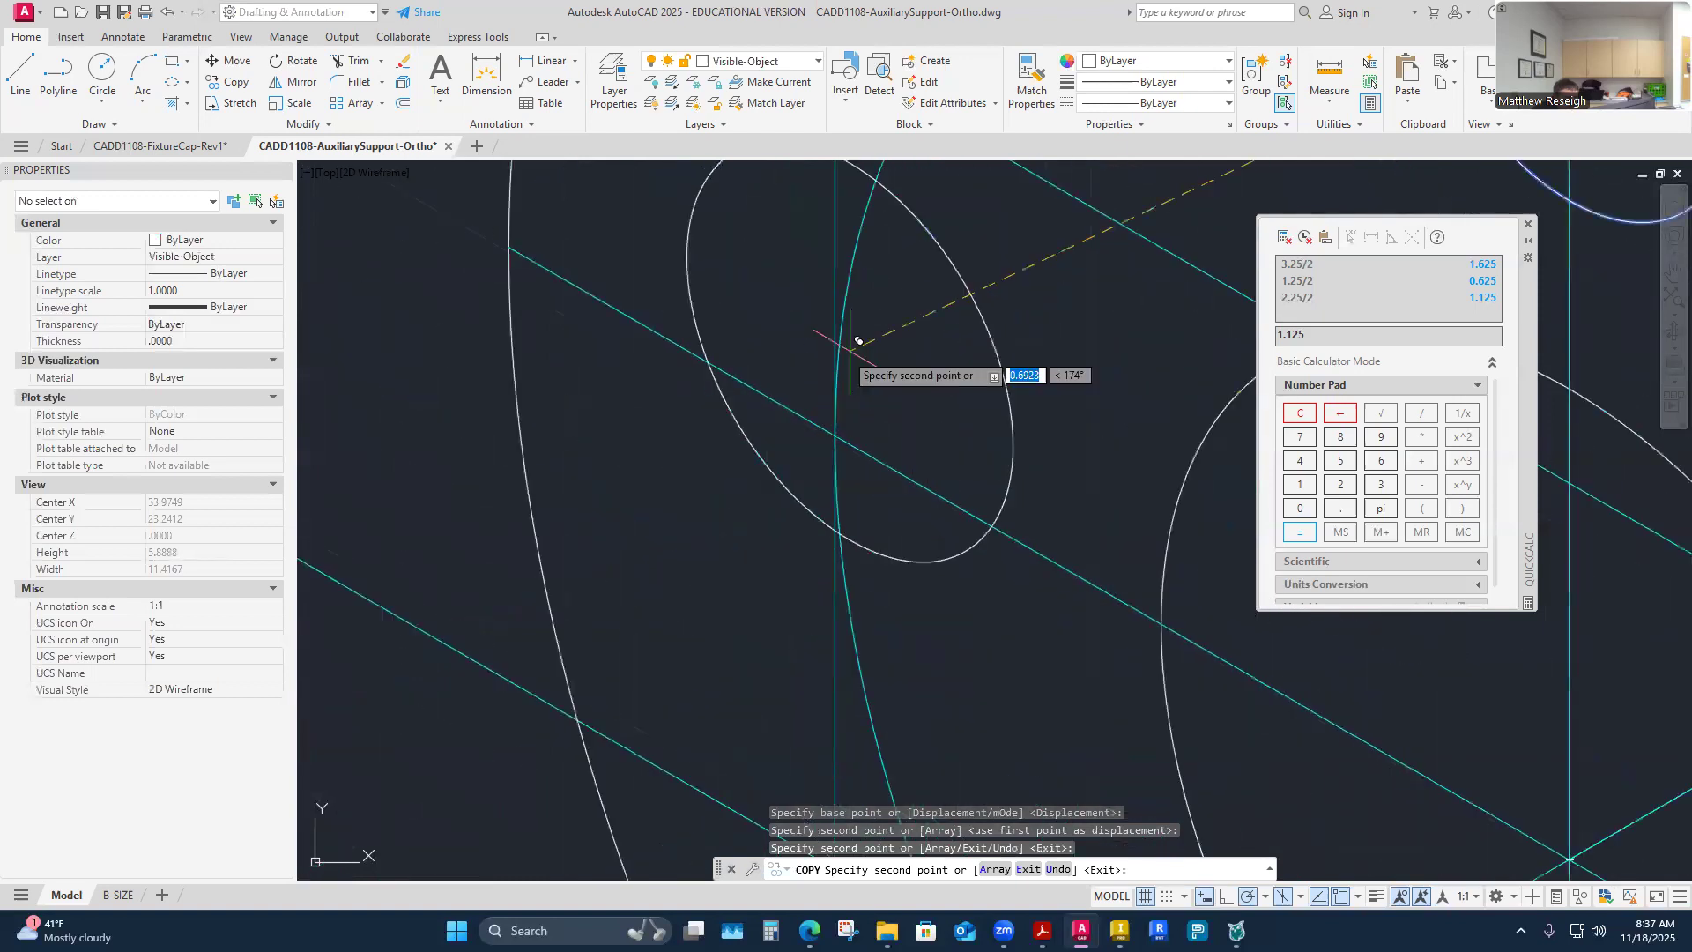
{"action": "left_click", "coordinate": [843, 427]}
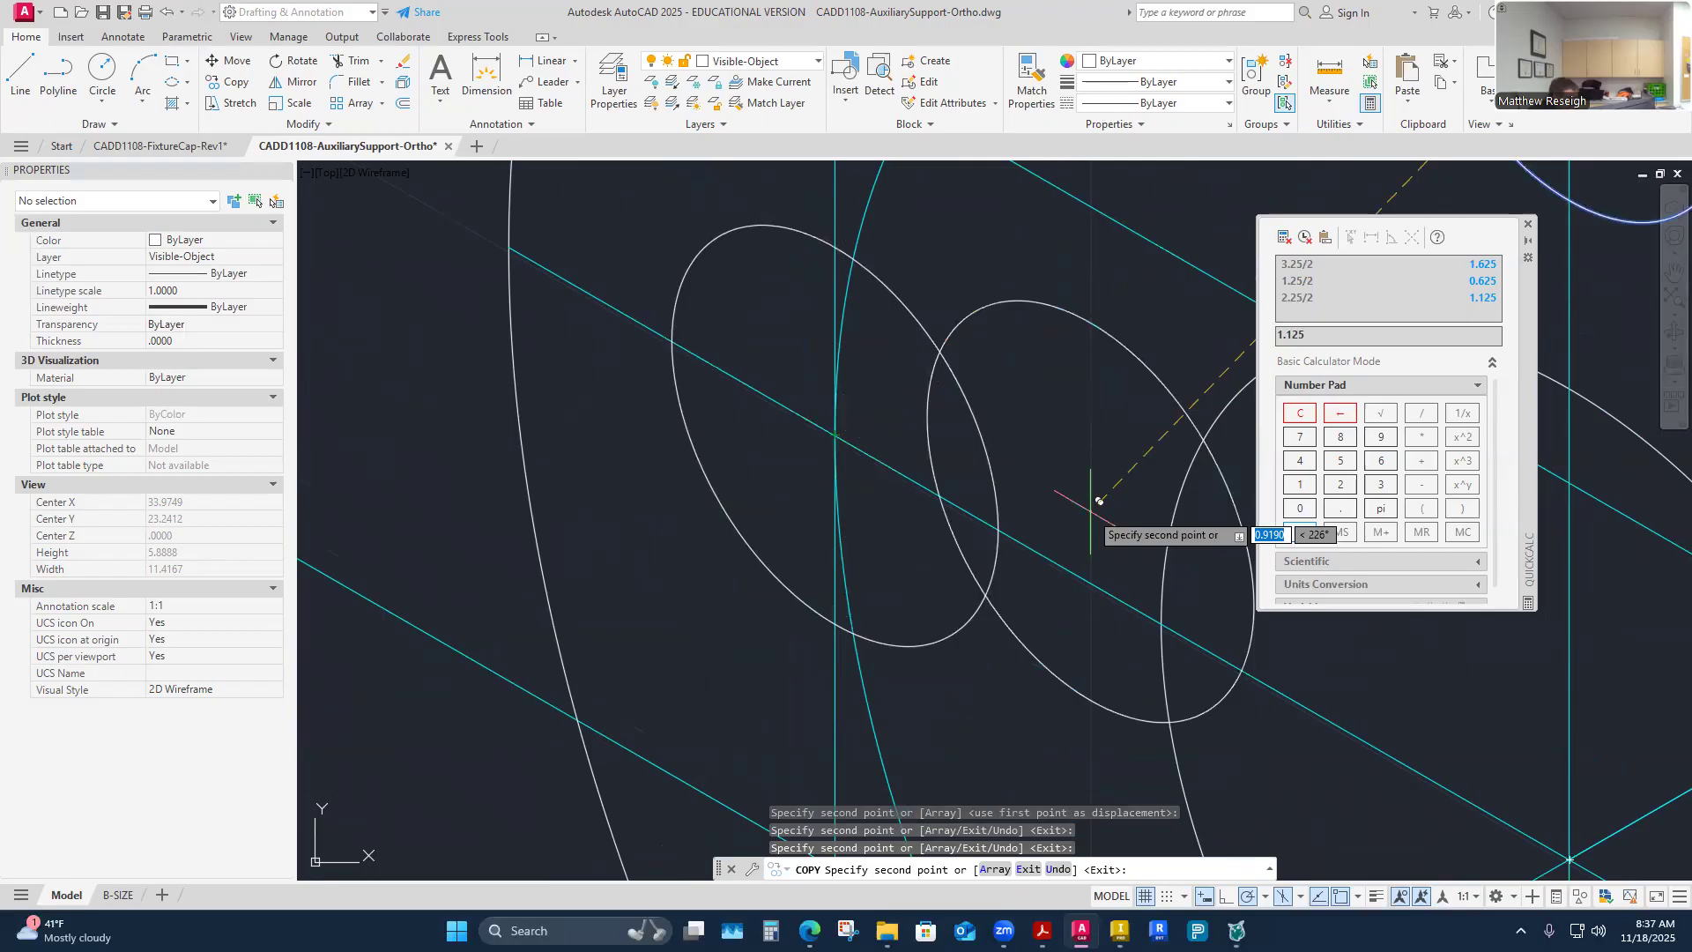
{"action": "key", "text": "Escape"}
{"action": "key", "text": "Escape"}
{"action": "scroll", "coordinate": [1040, 476], "scroll_direction": "down", "scroll_amount": 6}
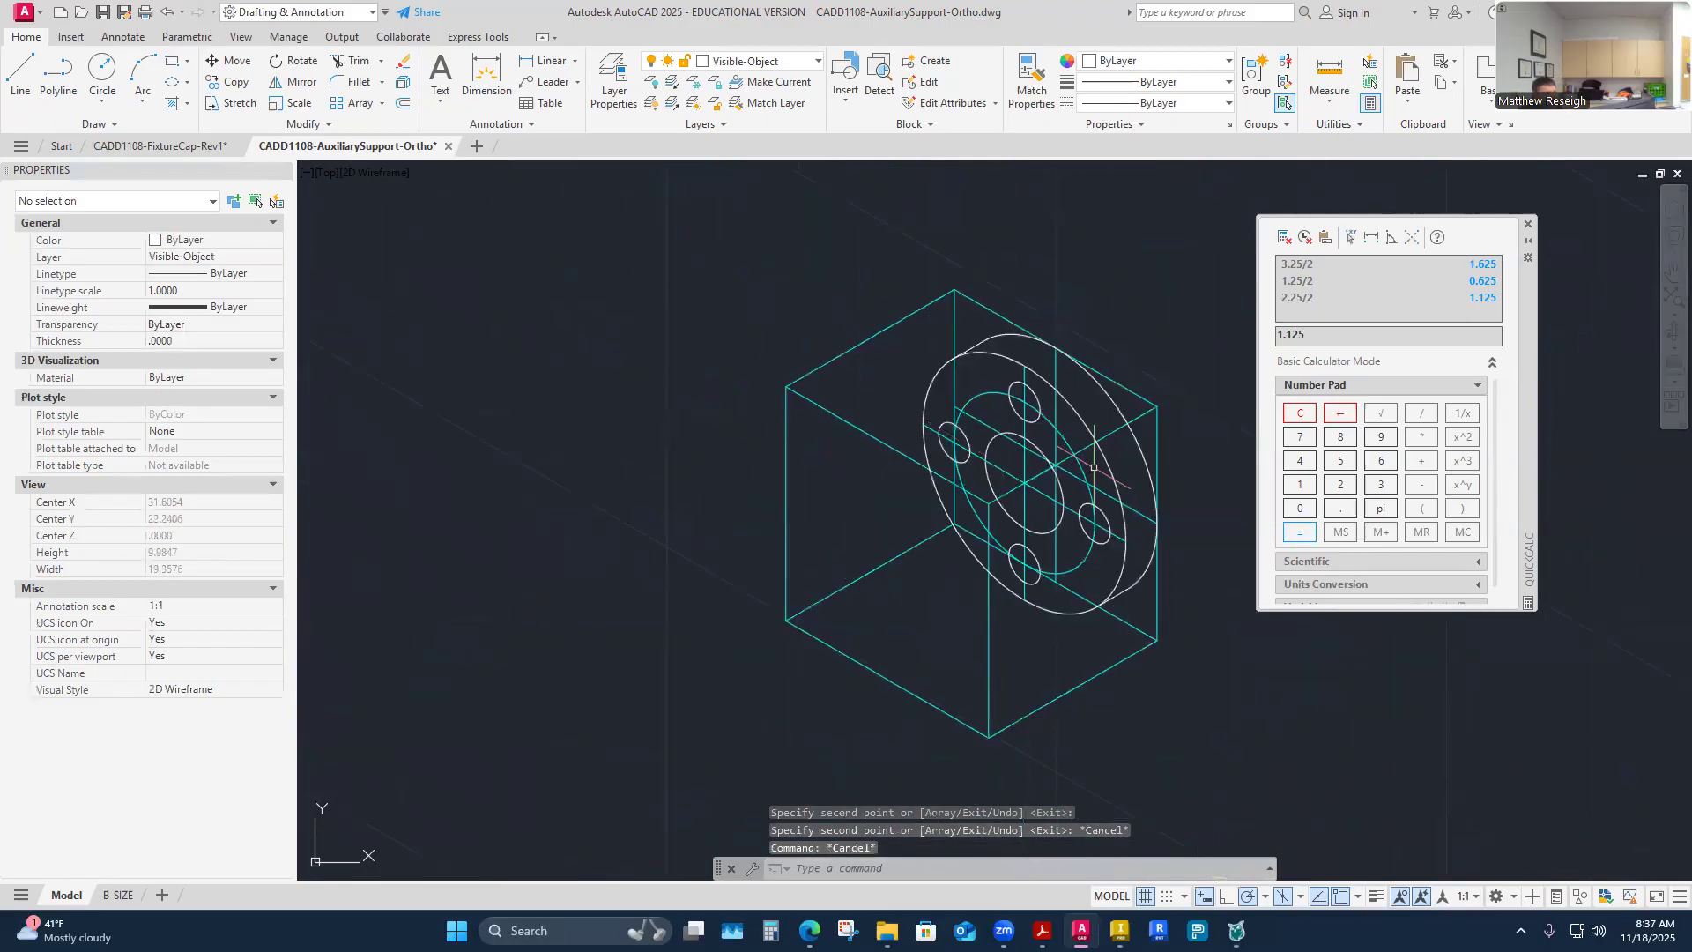
{"action": "scroll", "coordinate": [1040, 480], "scroll_direction": "up", "scroll_amount": 5}
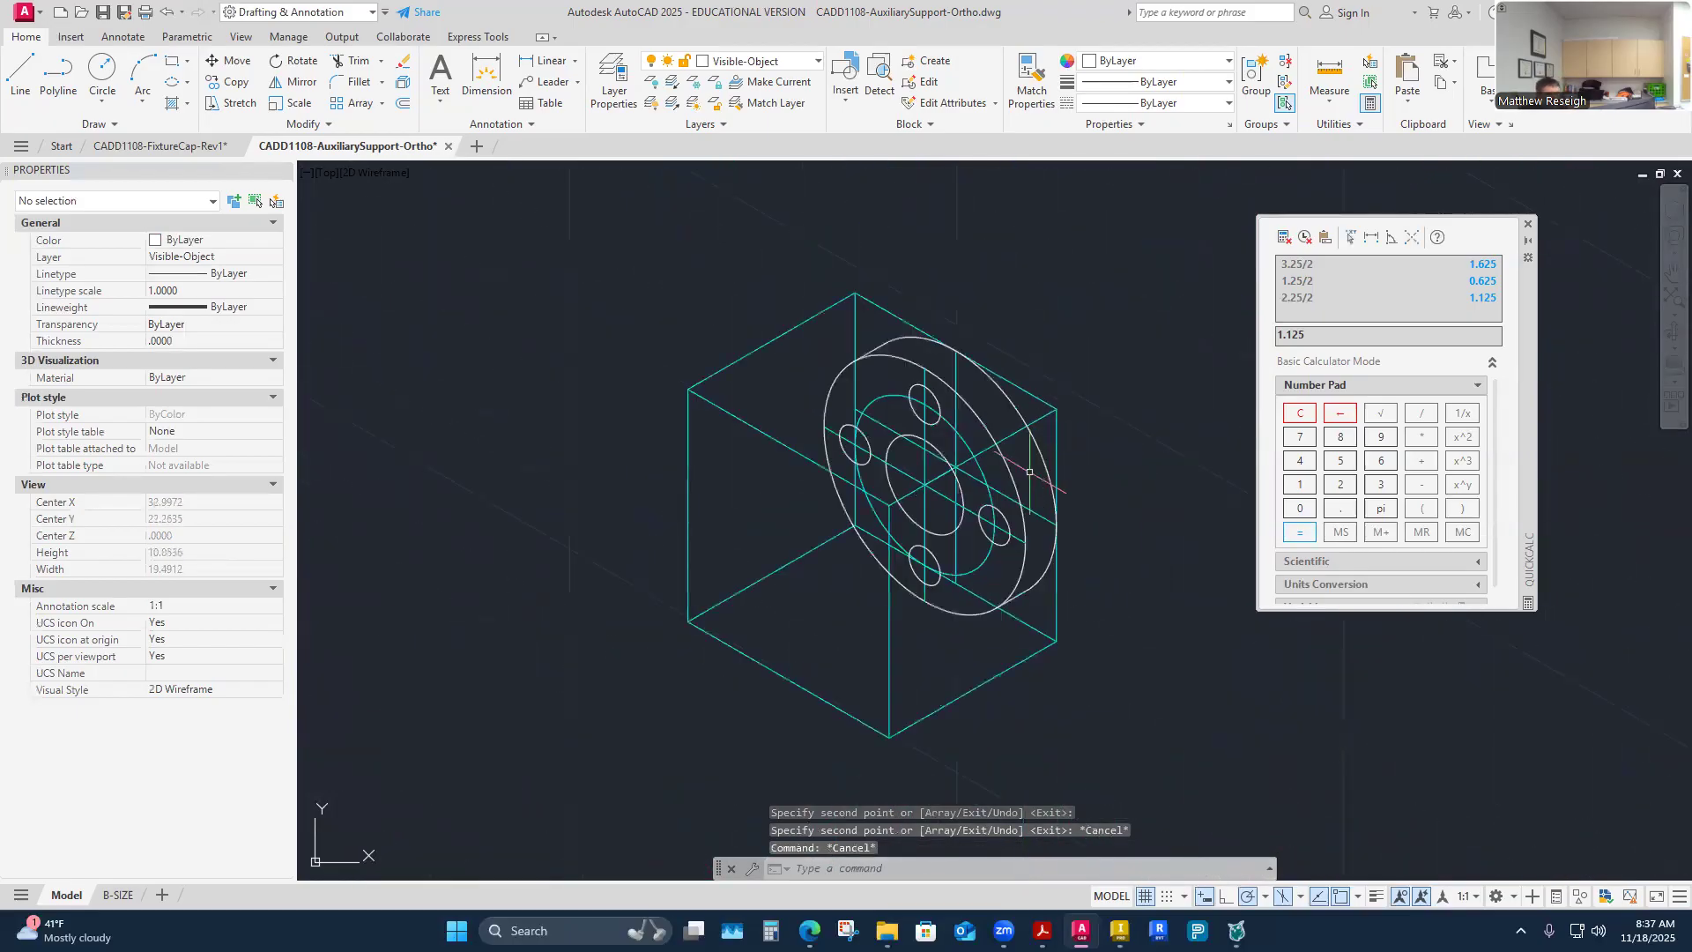
{"action": "scroll", "coordinate": [1040, 440], "scroll_direction": "down", "scroll_amount": 3}
{"action": "scroll", "coordinate": [945, 446], "scroll_direction": "up", "scroll_amount": 3}
{"action": "scroll", "coordinate": [947, 448], "scroll_direction": "up", "scroll_amount": 4}
{"action": "scroll", "coordinate": [978, 467], "scroll_direction": "down", "scroll_amount": 4}
{"action": "scroll", "coordinate": [1004, 488], "scroll_direction": "up", "scroll_amount": 2}
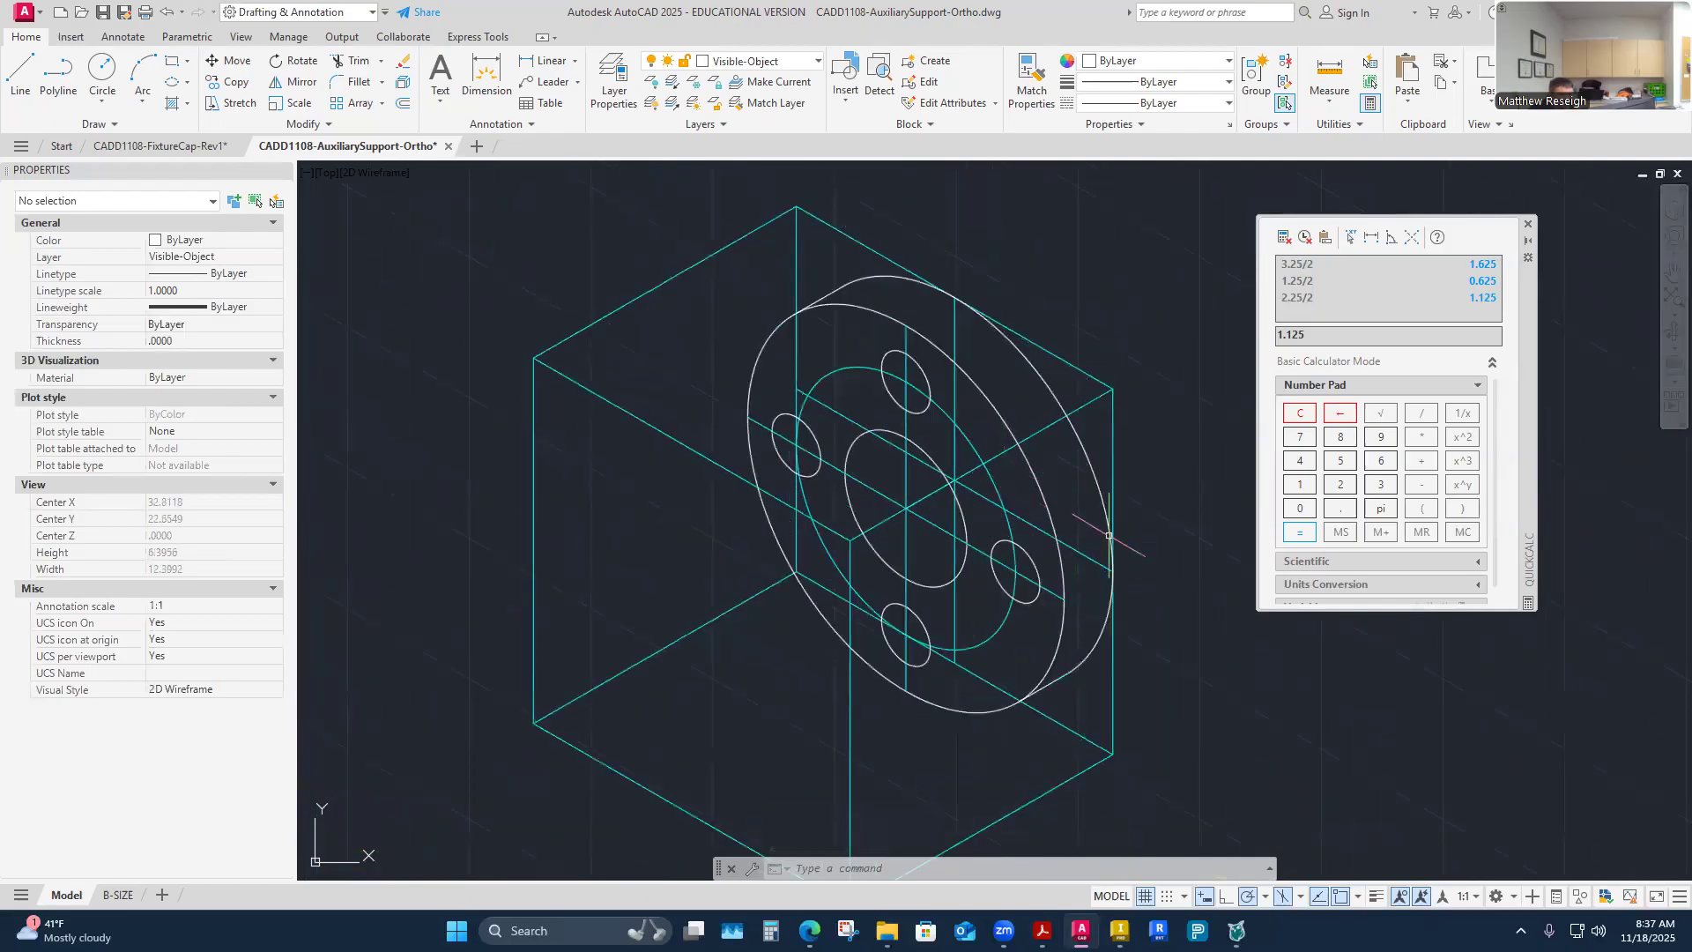
{"action": "scroll", "coordinate": [1111, 536], "scroll_direction": "down", "scroll_amount": 4}
{"action": "scroll", "coordinate": [1155, 529], "scroll_direction": "up", "scroll_amount": 4}
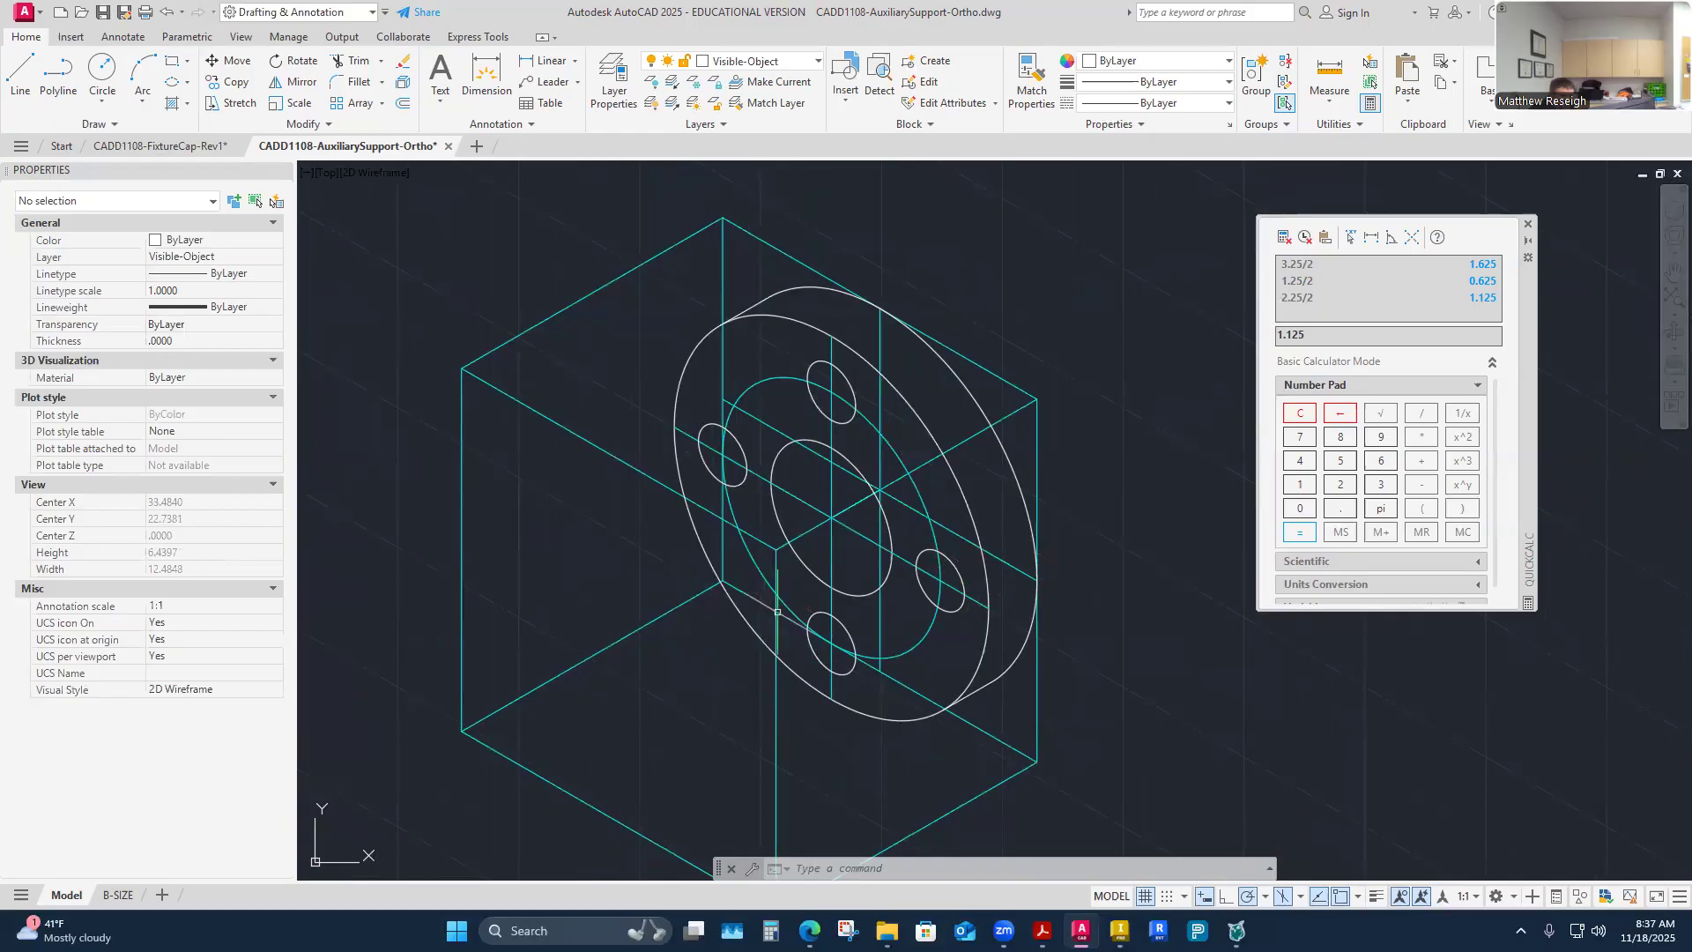
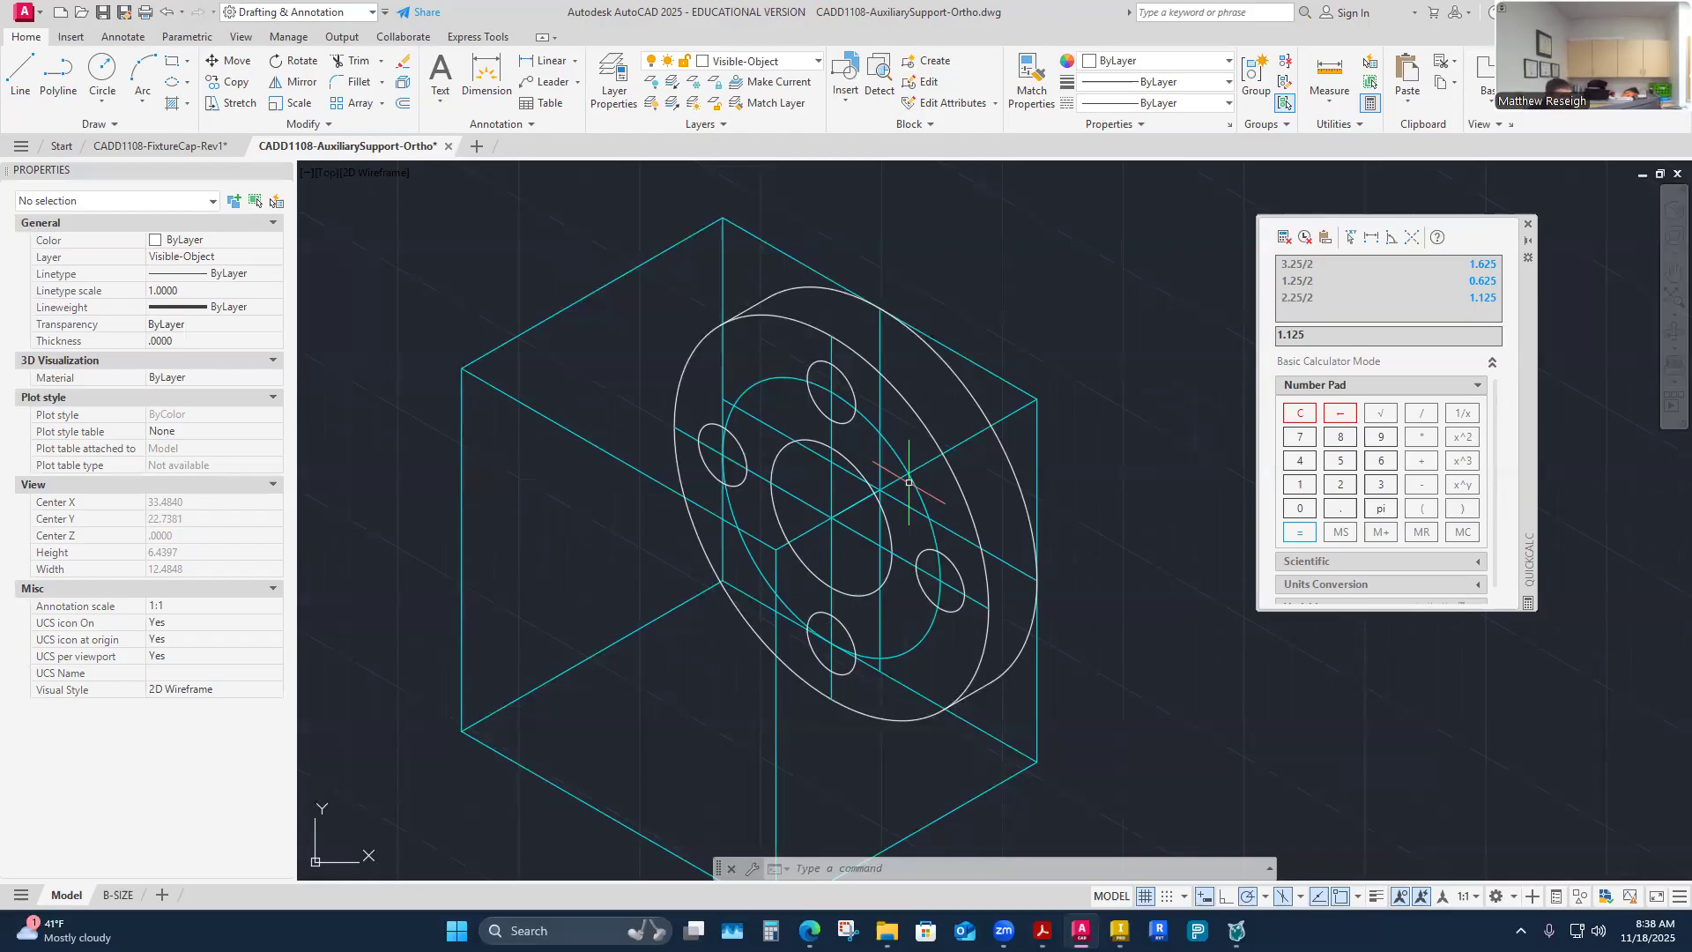
{"action": "scroll", "coordinate": [908, 416], "scroll_direction": "down", "scroll_amount": 3}
{"action": "scroll", "coordinate": [901, 418], "scroll_direction": "up", "scroll_amount": 3}
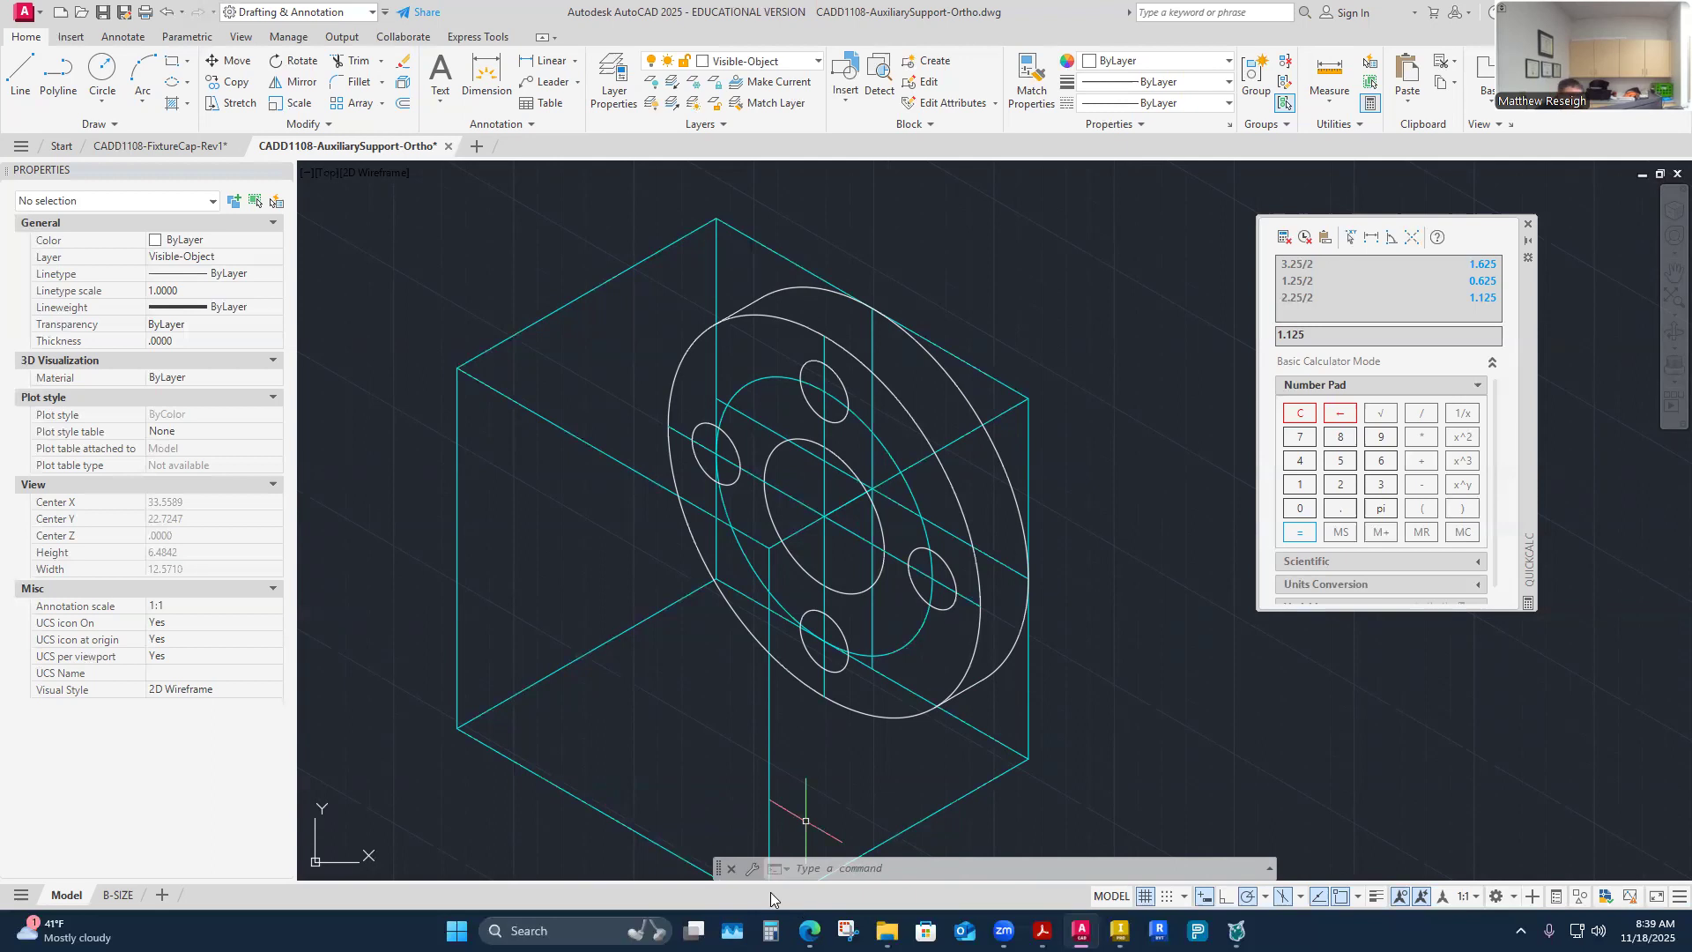
{"action": "scroll", "coordinate": [923, 591], "scroll_direction": "down", "scroll_amount": 5}
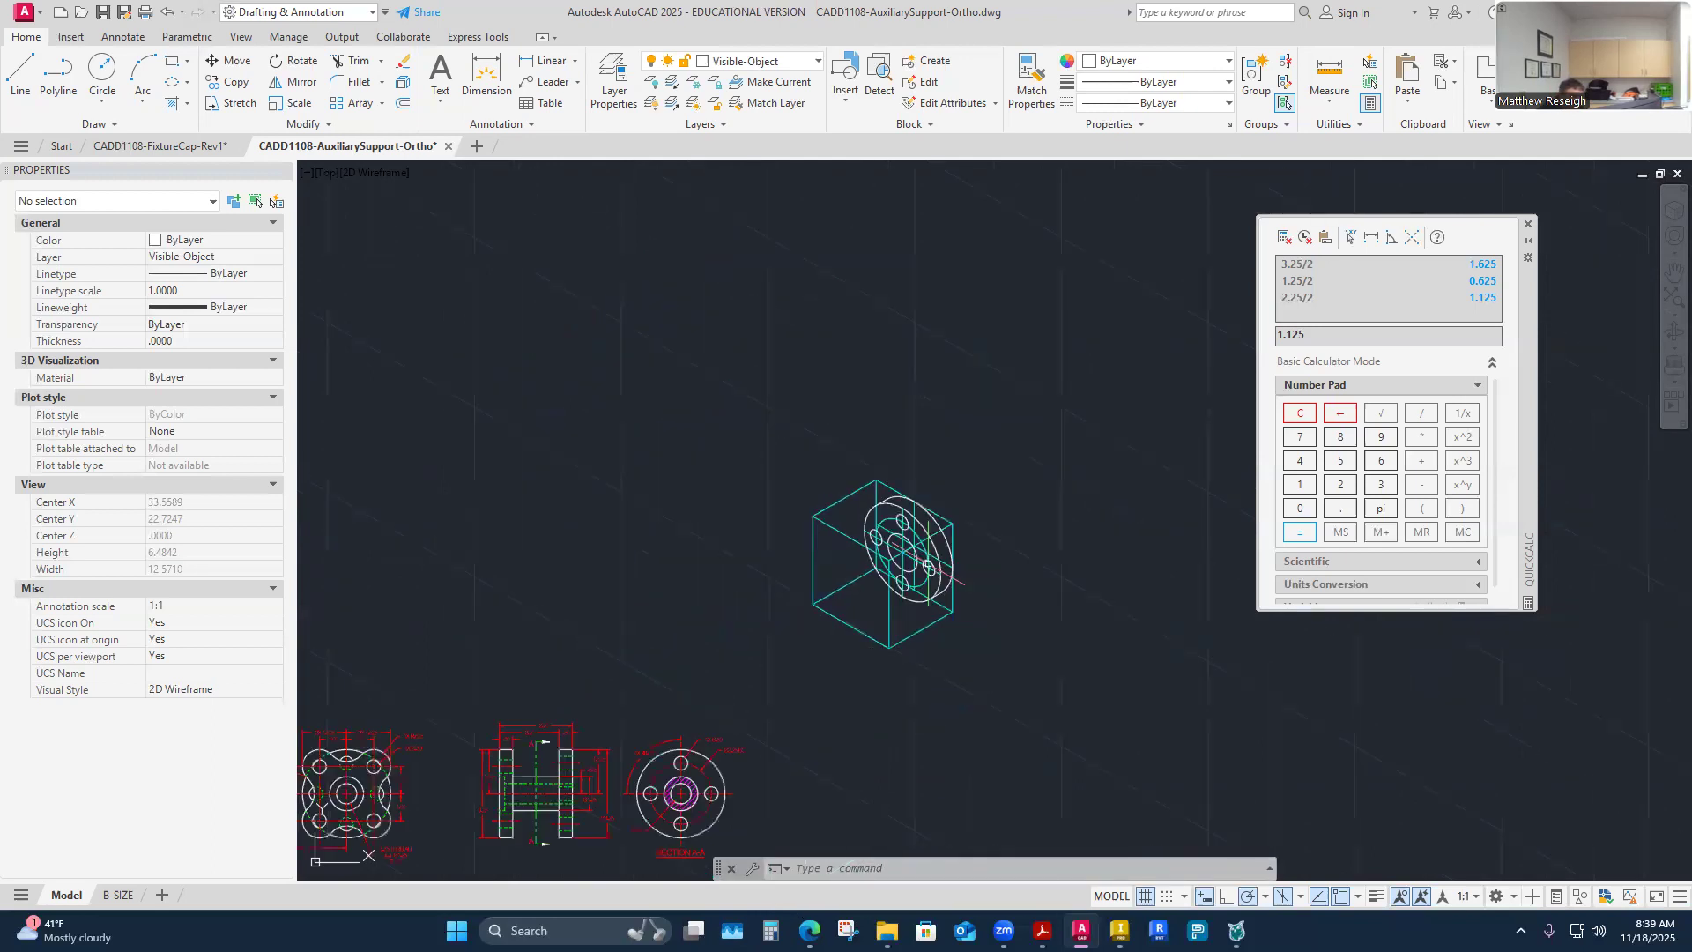
{"action": "scroll", "coordinate": [907, 564], "scroll_direction": "up", "scroll_amount": 6}
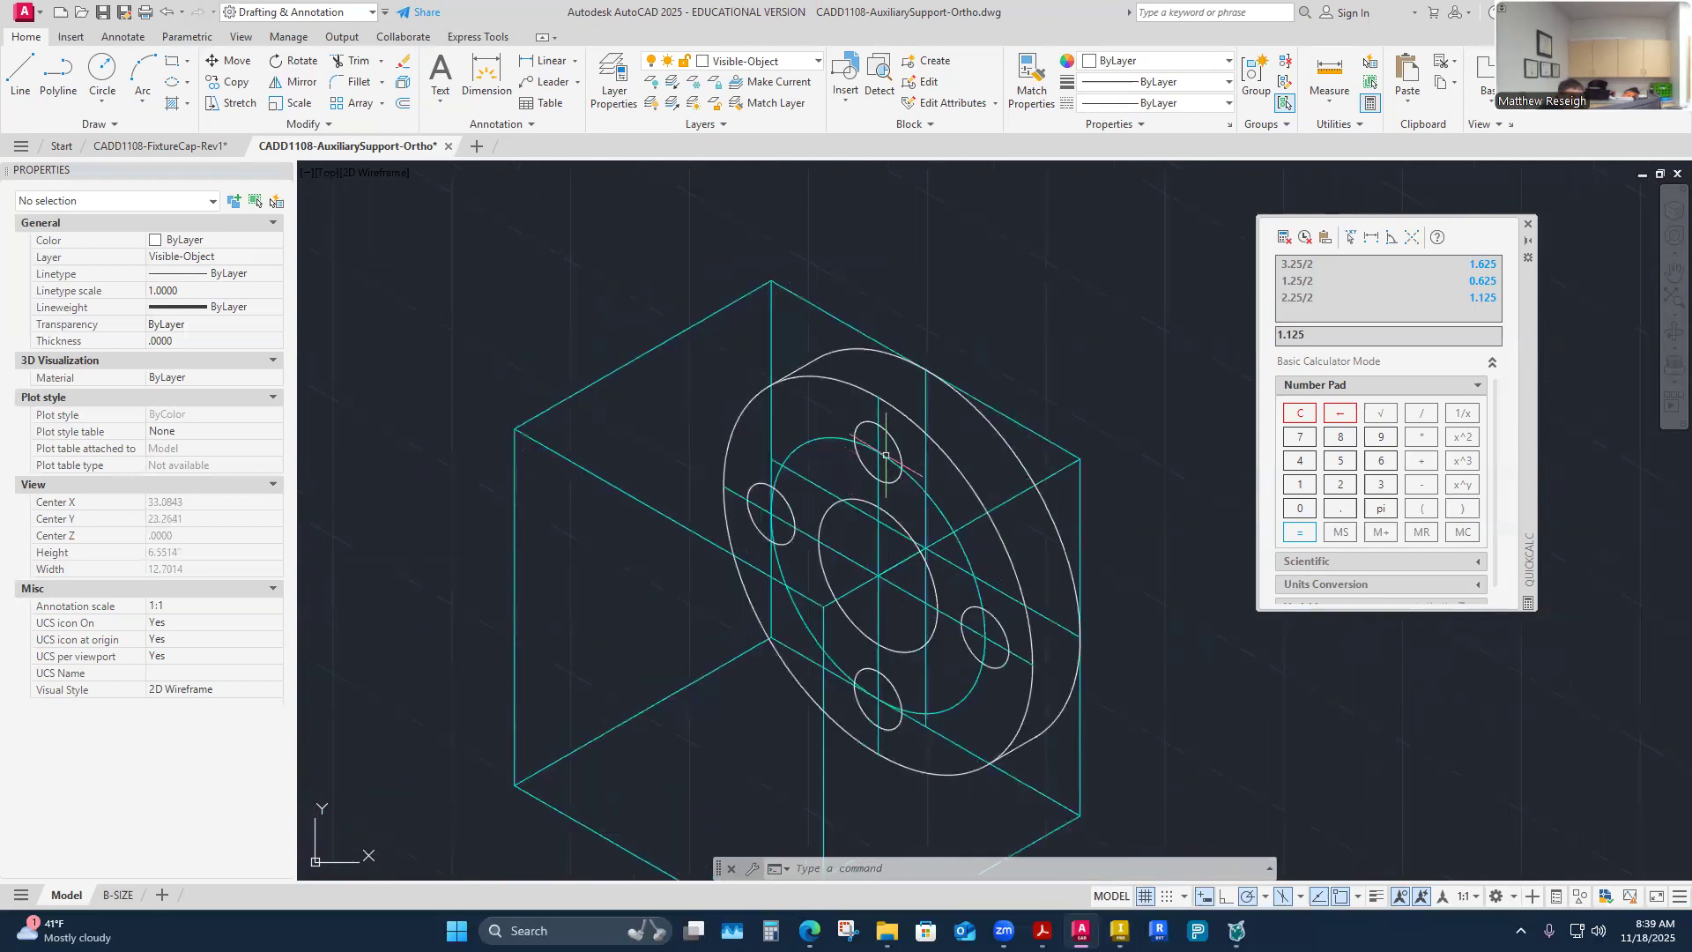
{"action": "scroll", "coordinate": [903, 657], "scroll_direction": "down", "scroll_amount": 4}
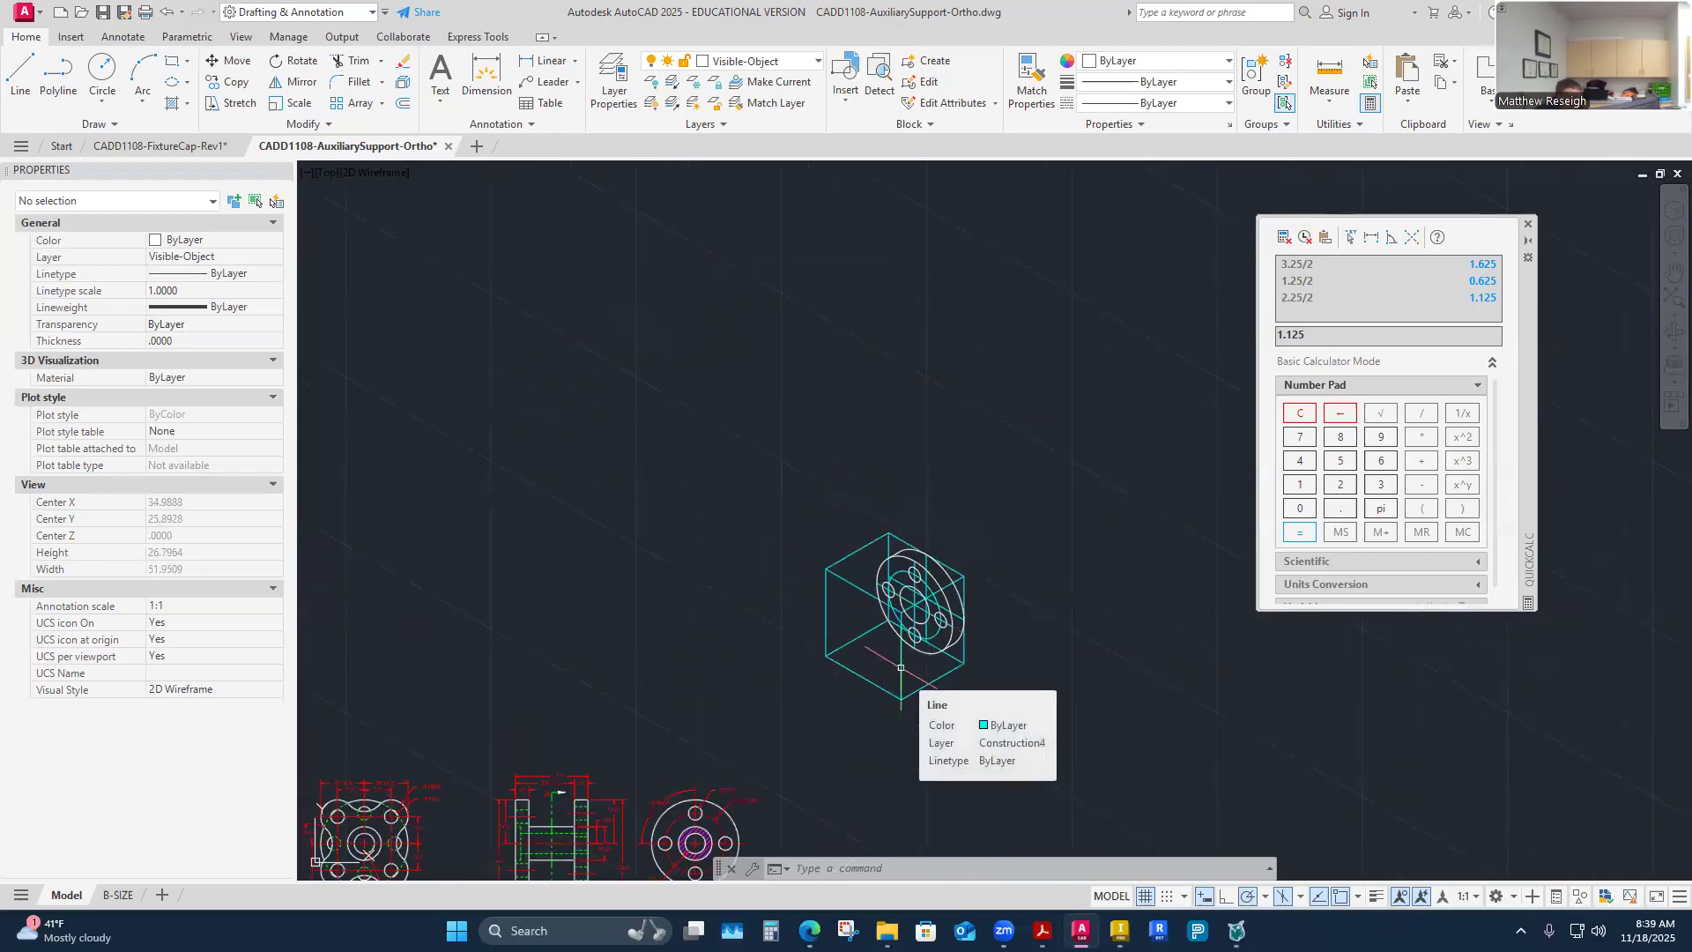
{"action": "scroll", "coordinate": [903, 661], "scroll_direction": "up", "scroll_amount": 4}
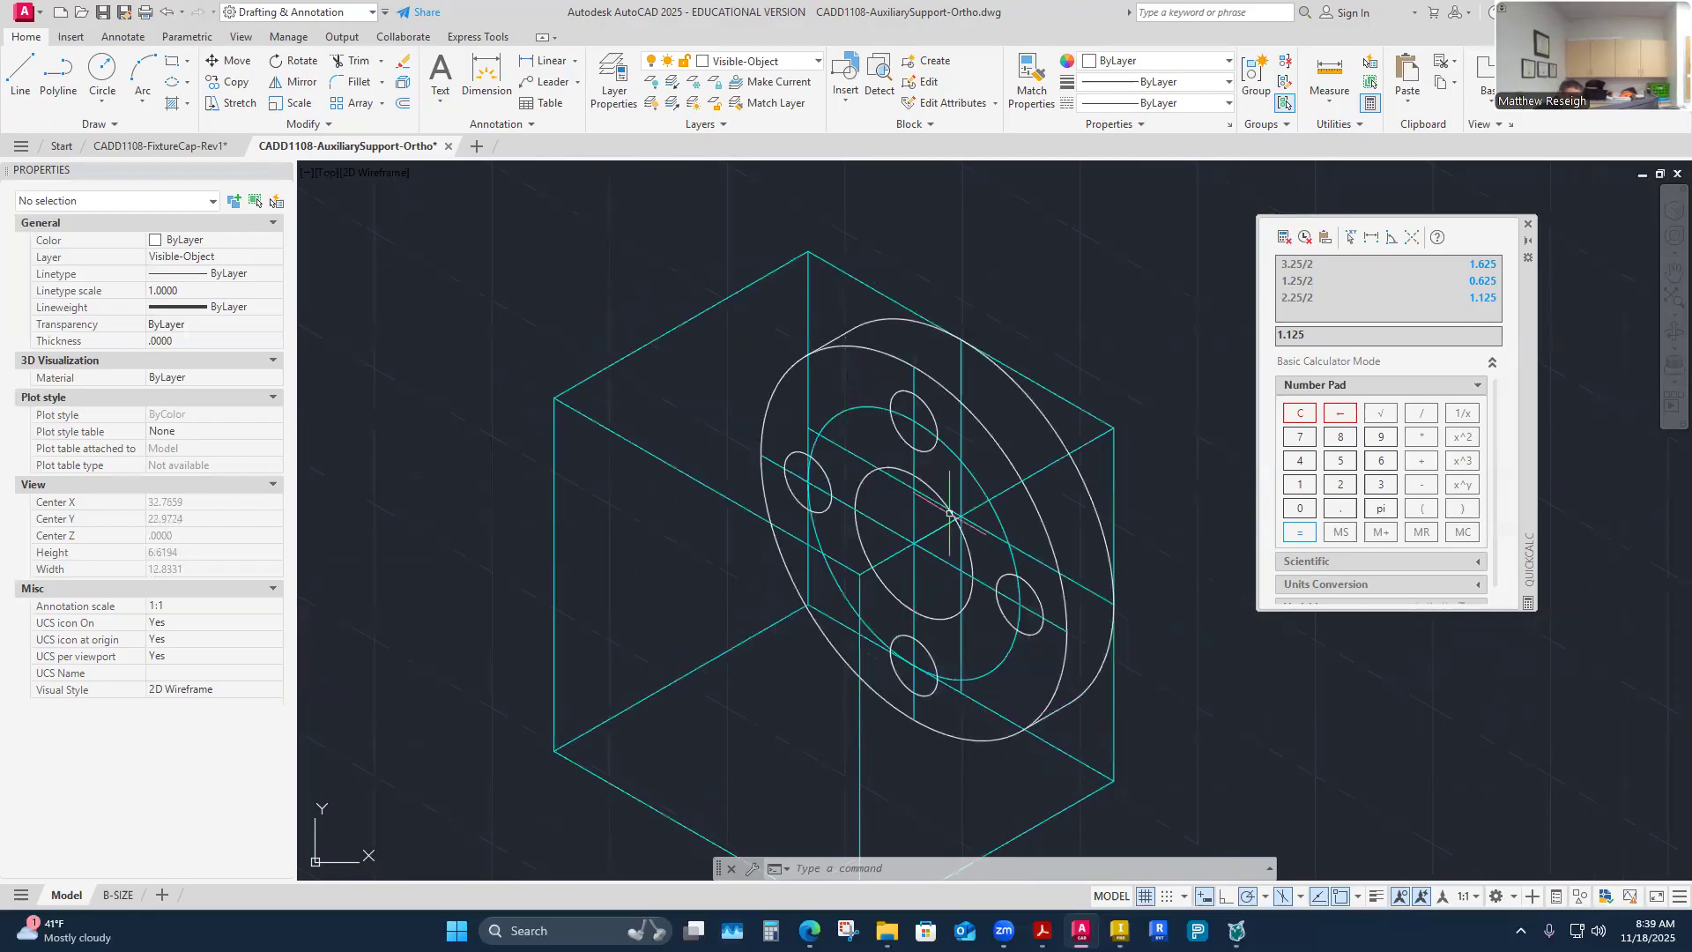
{"action": "scroll", "coordinate": [963, 514], "scroll_direction": "up", "scroll_amount": 2}
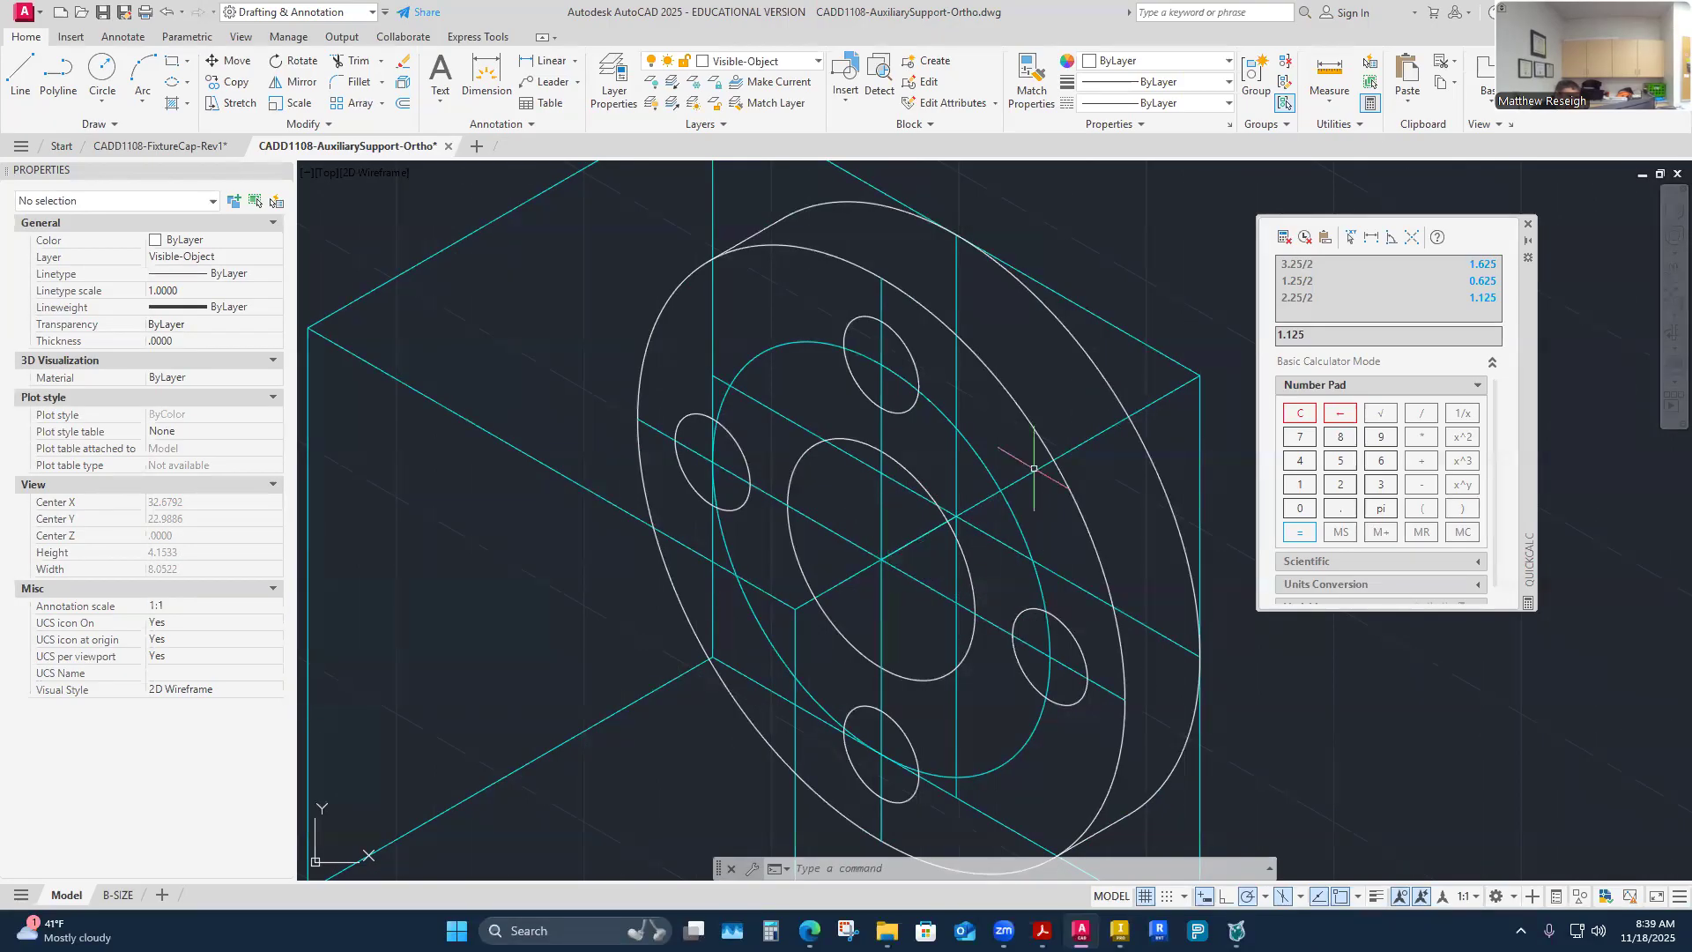
{"action": "left_click", "coordinate": [230, 82]}
{"action": "left_click", "coordinate": [794, 477]}
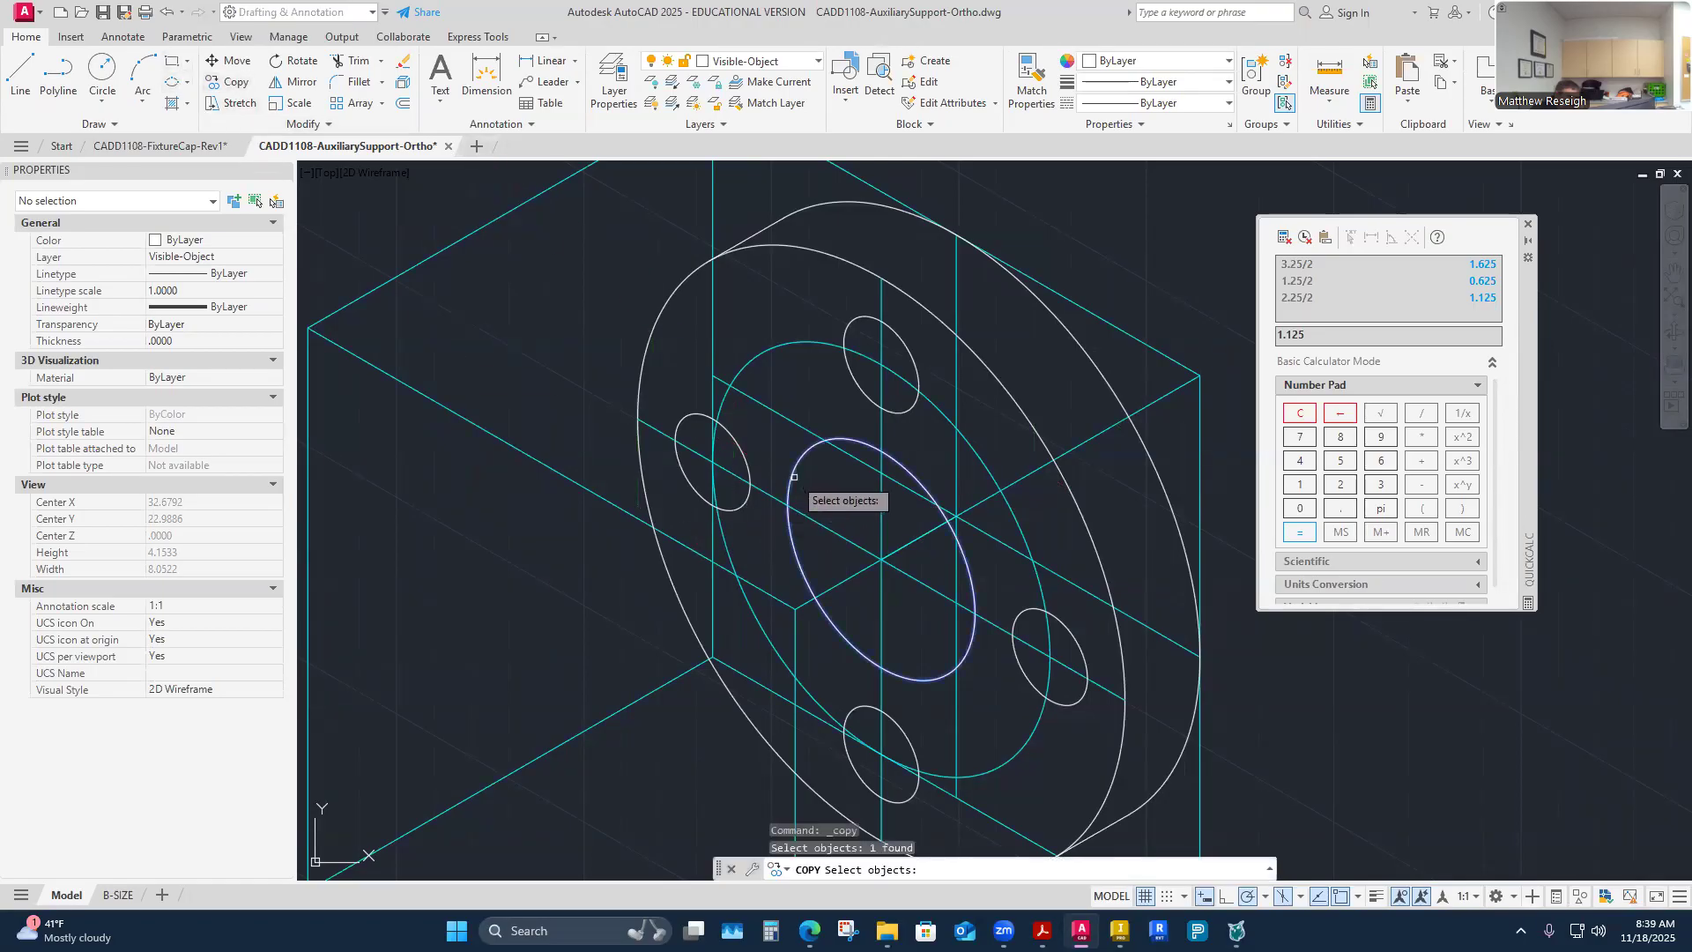
{"action": "key", "text": "Return"}
{"action": "left_click", "coordinate": [884, 555]}
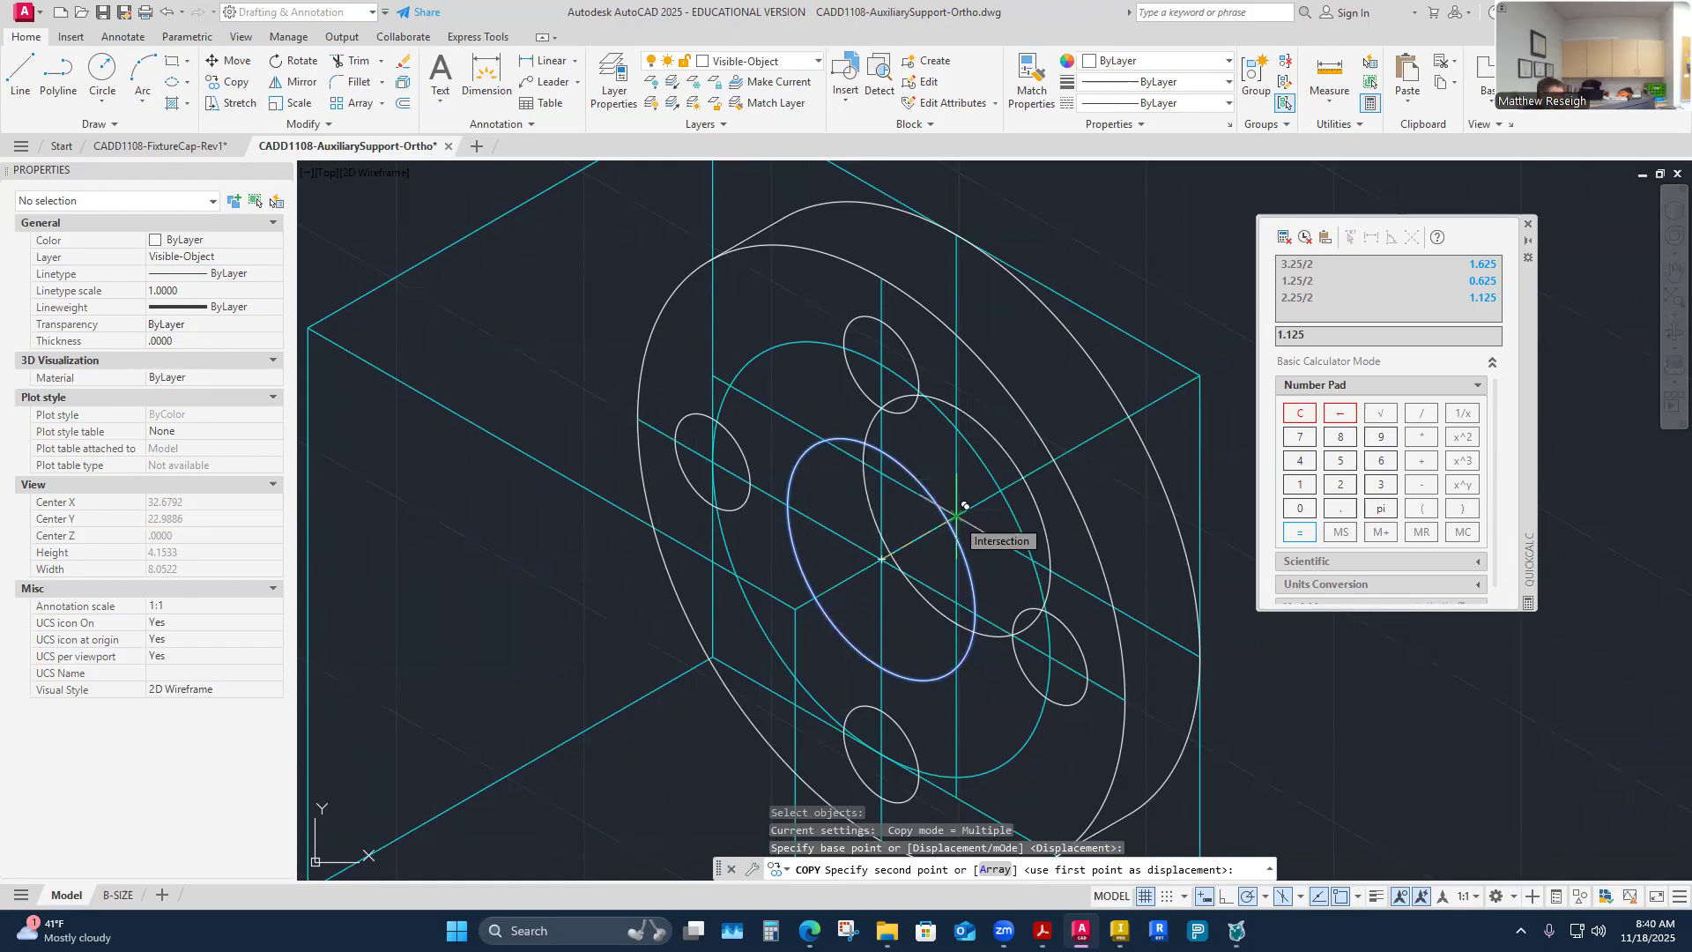
{"action": "key", "text": "Escape"}
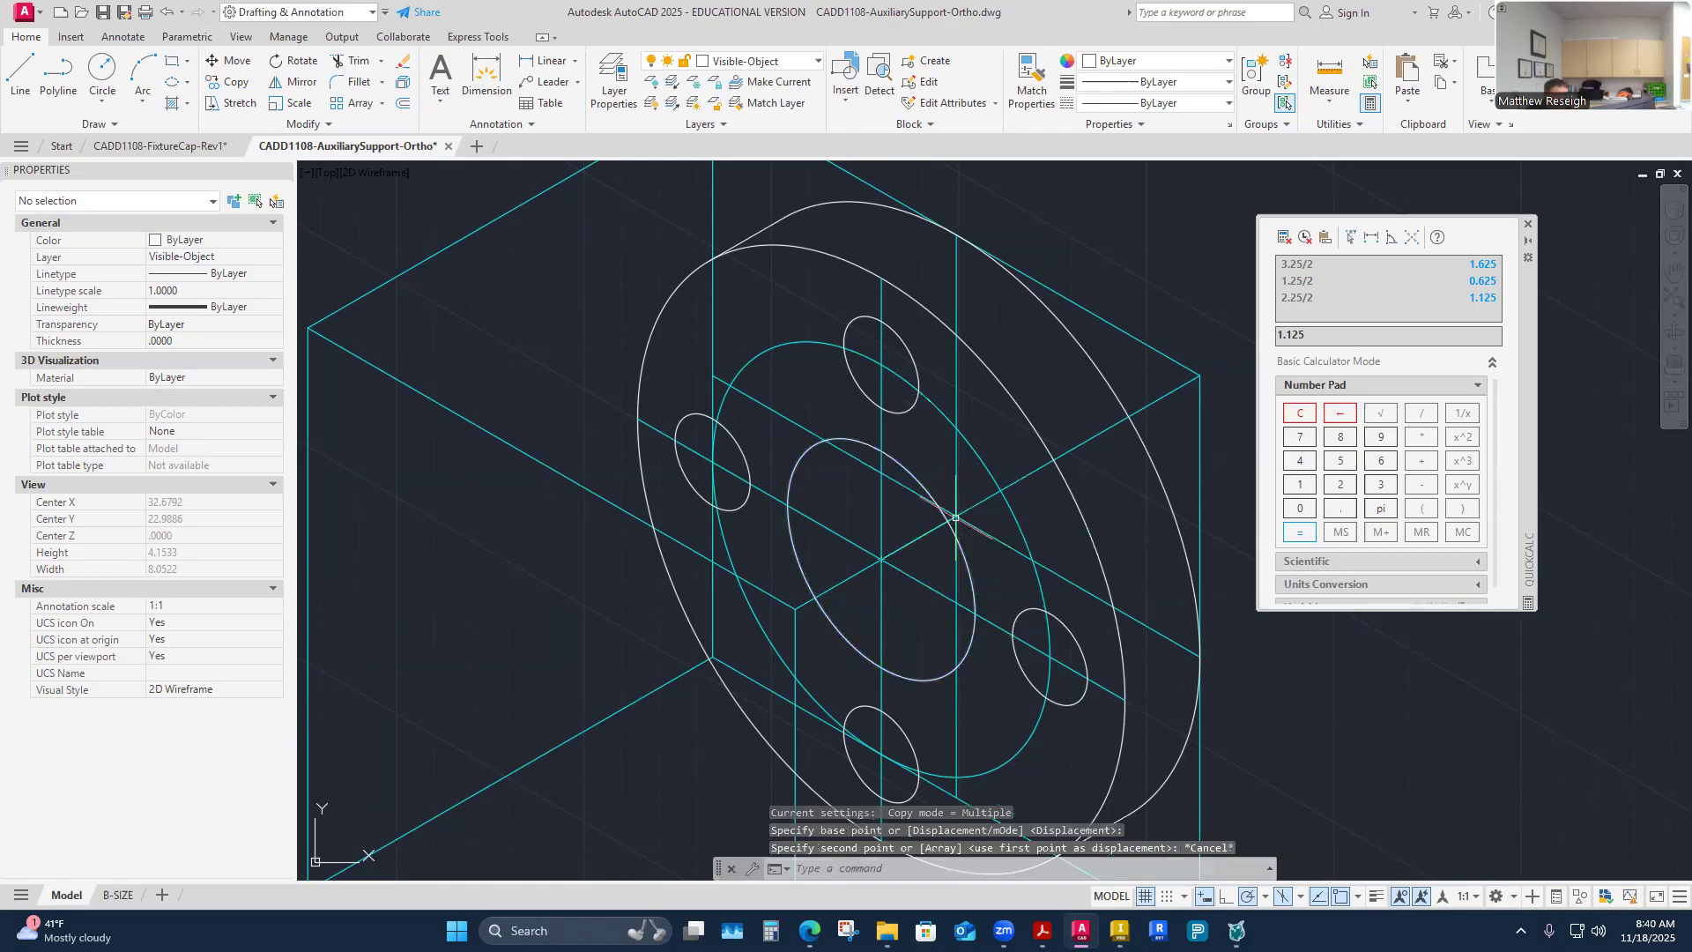
{"action": "scroll", "coordinate": [964, 520], "scroll_direction": "down", "scroll_amount": 5}
{"action": "scroll", "coordinate": [963, 533], "scroll_direction": "up", "scroll_amount": 4}
{"action": "scroll", "coordinate": [963, 533], "scroll_direction": "up", "scroll_amount": 2}
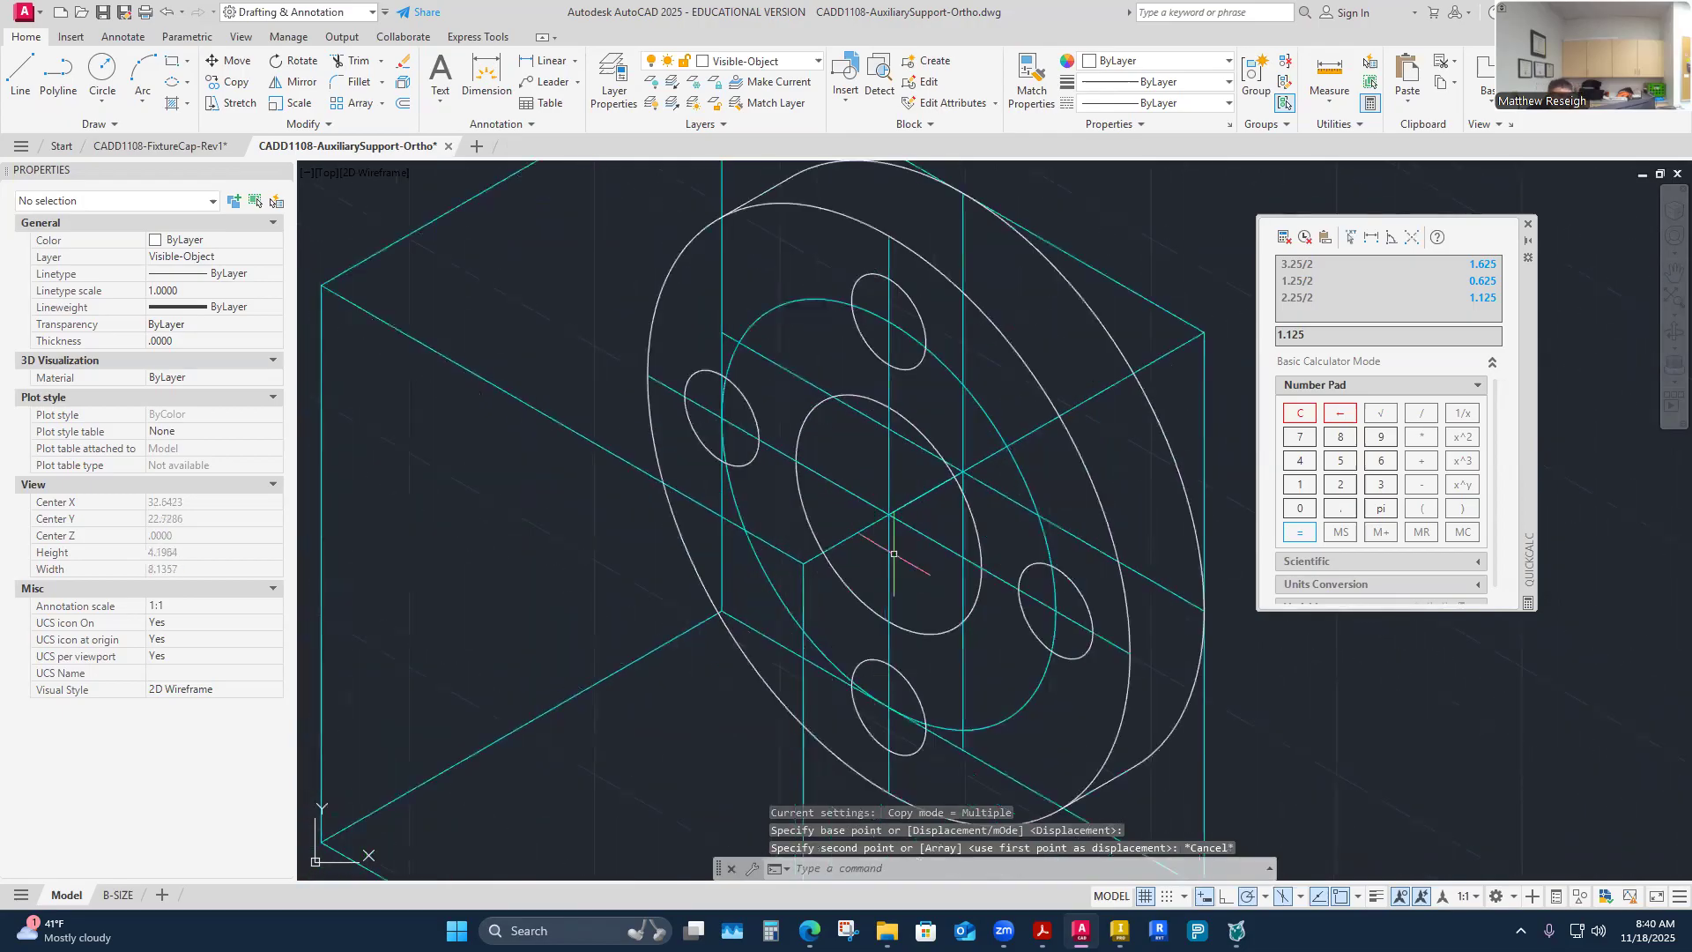
{"action": "scroll", "coordinate": [894, 554], "scroll_direction": "down", "scroll_amount": 5}
{"action": "scroll", "coordinate": [896, 553], "scroll_direction": "up", "scroll_amount": 3}
{"action": "scroll", "coordinate": [899, 553], "scroll_direction": "down", "scroll_amount": 3}
{"action": "scroll", "coordinate": [901, 554], "scroll_direction": "up", "scroll_amount": 4}
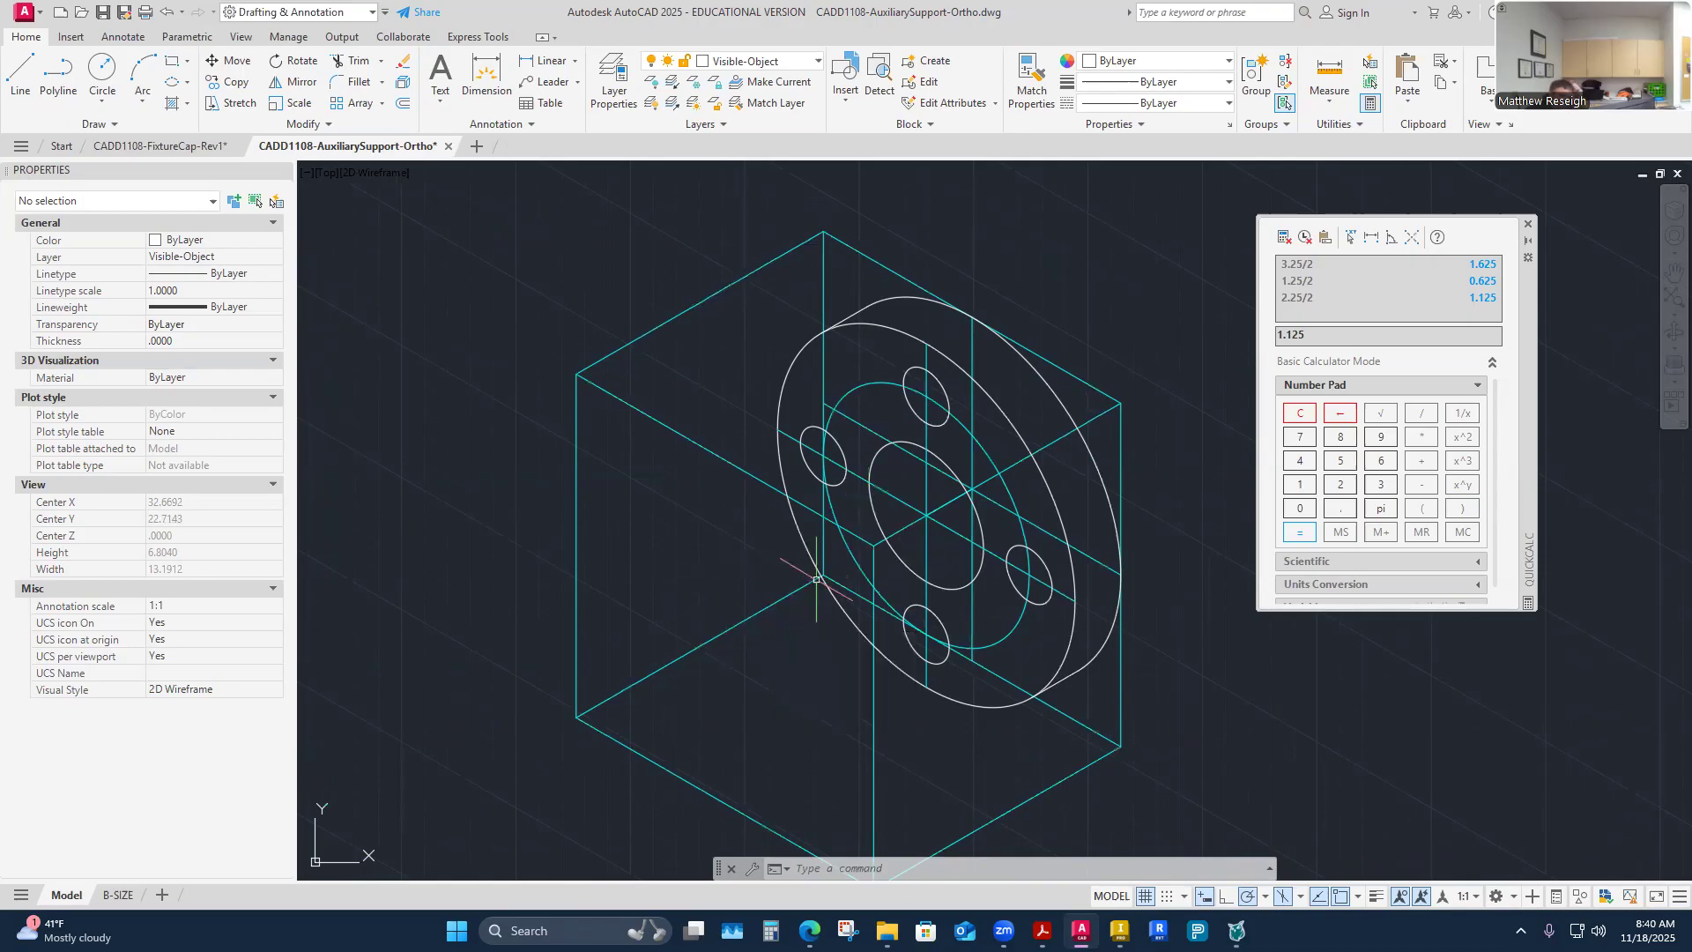
{"action": "scroll", "coordinate": [718, 540], "scroll_direction": "down", "scroll_amount": 6}
{"action": "scroll", "coordinate": [727, 538], "scroll_direction": "up", "scroll_amount": 6}
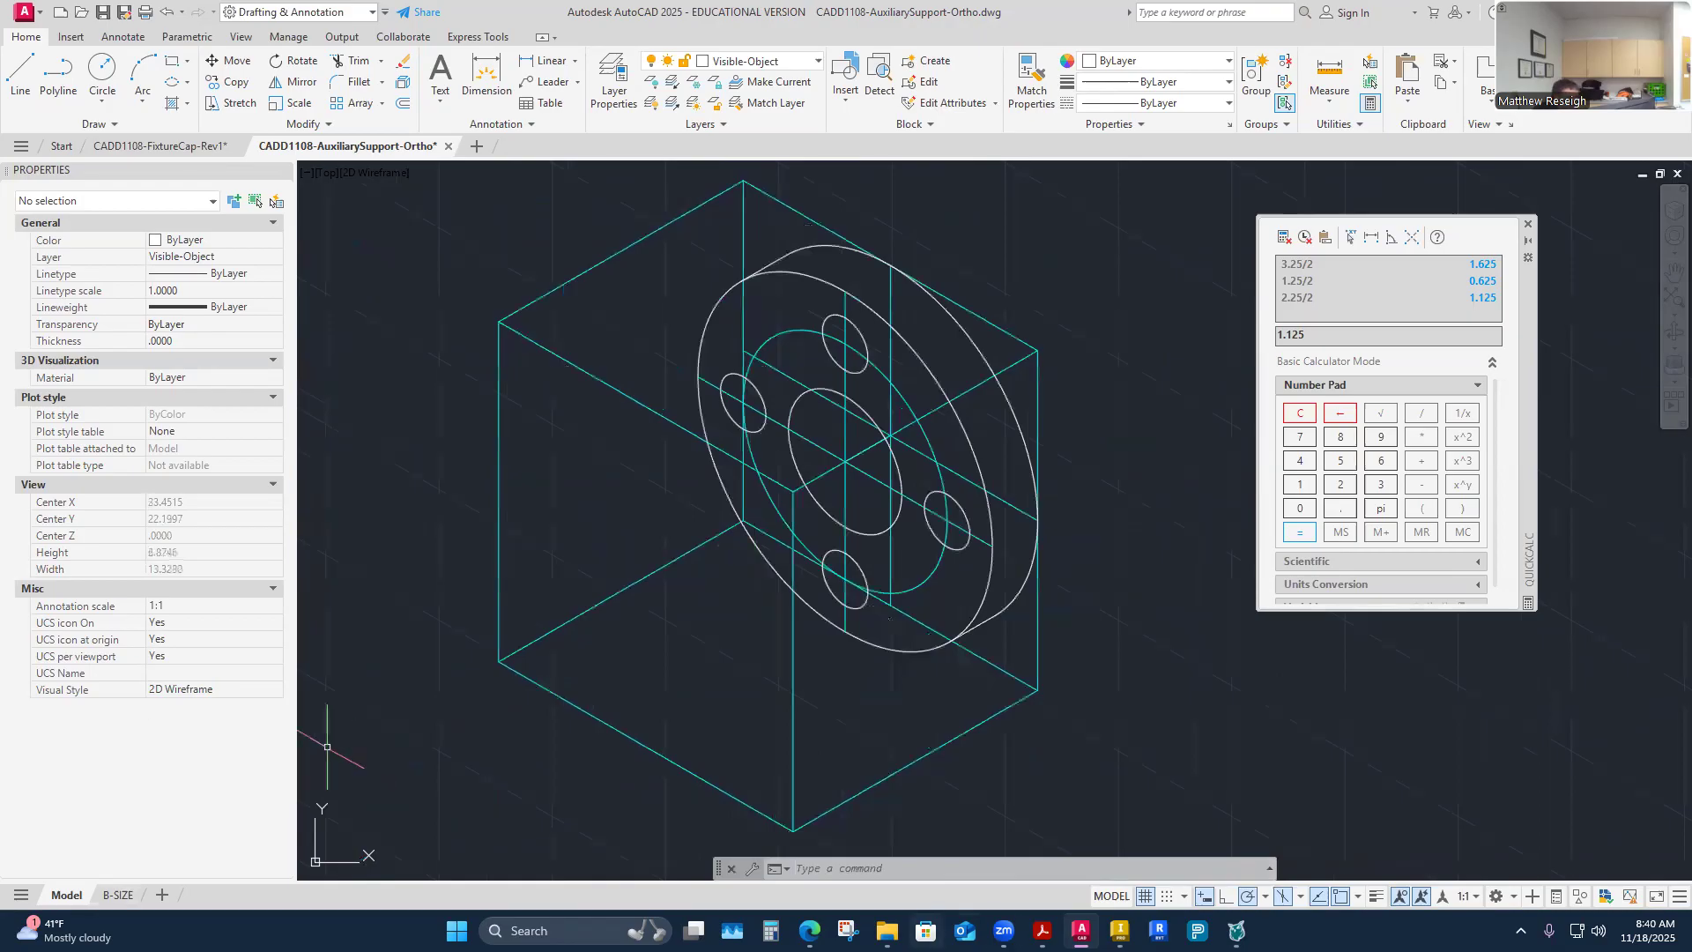
Step: Check the plate dimensions in the Auxiliary Support Ortho PDF in Acrobat, and return to the AutoCAD drawing
{"action": "left_click", "coordinate": [1043, 931]}
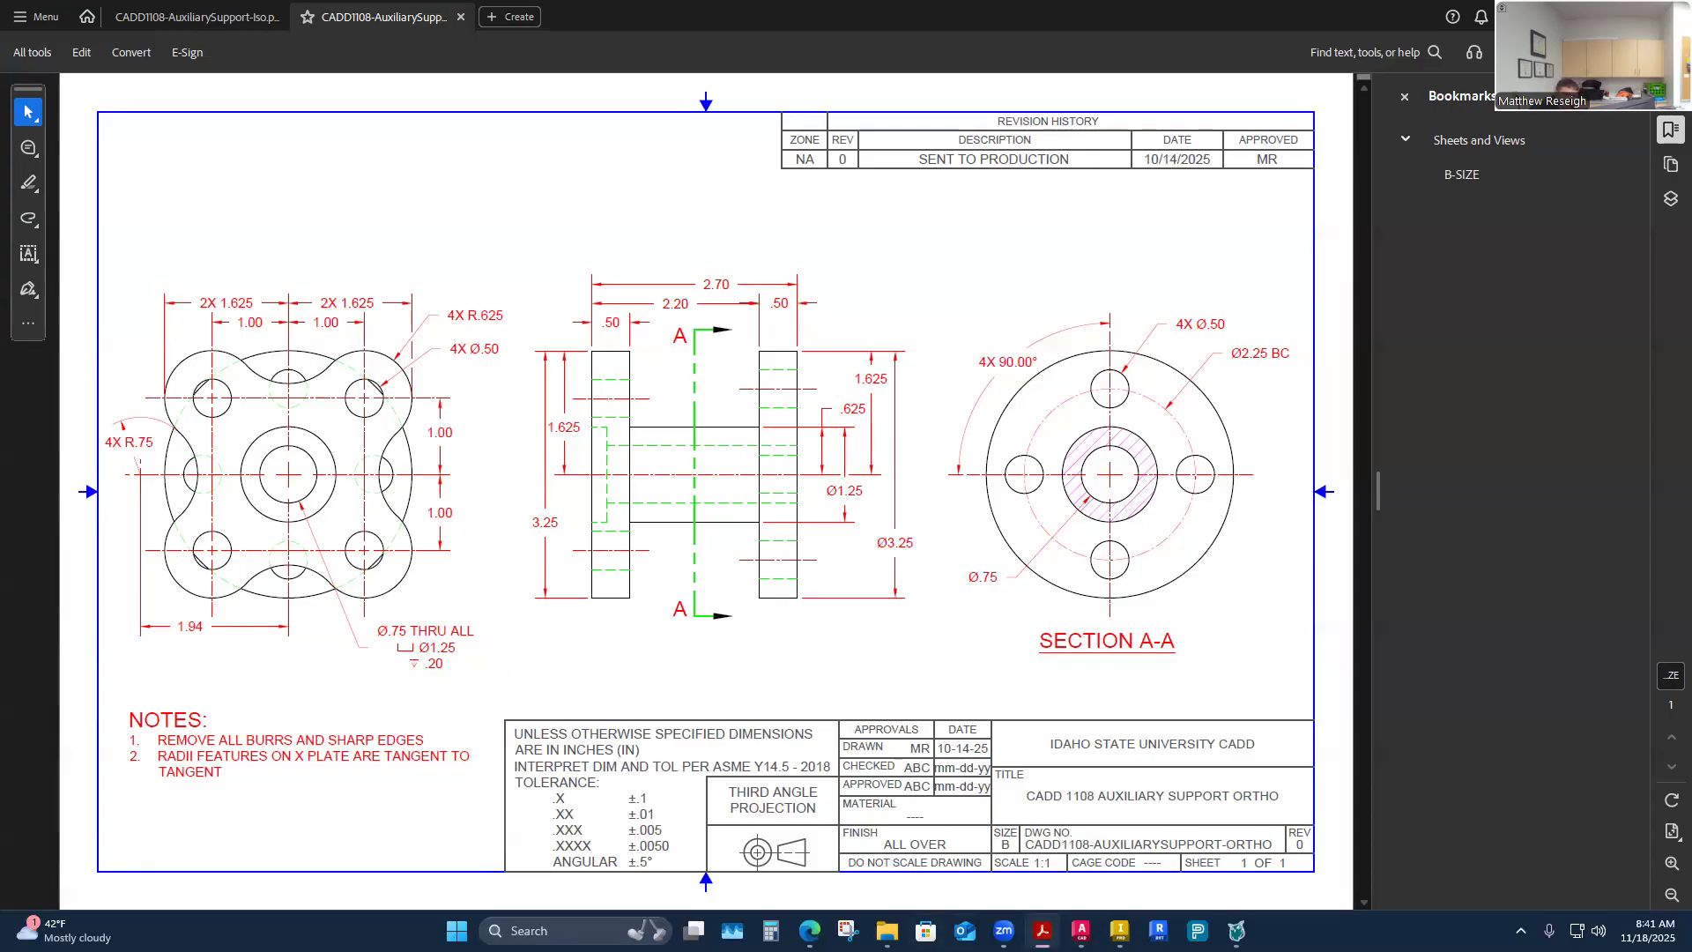
{"action": "left_click", "coordinate": [1082, 931]}
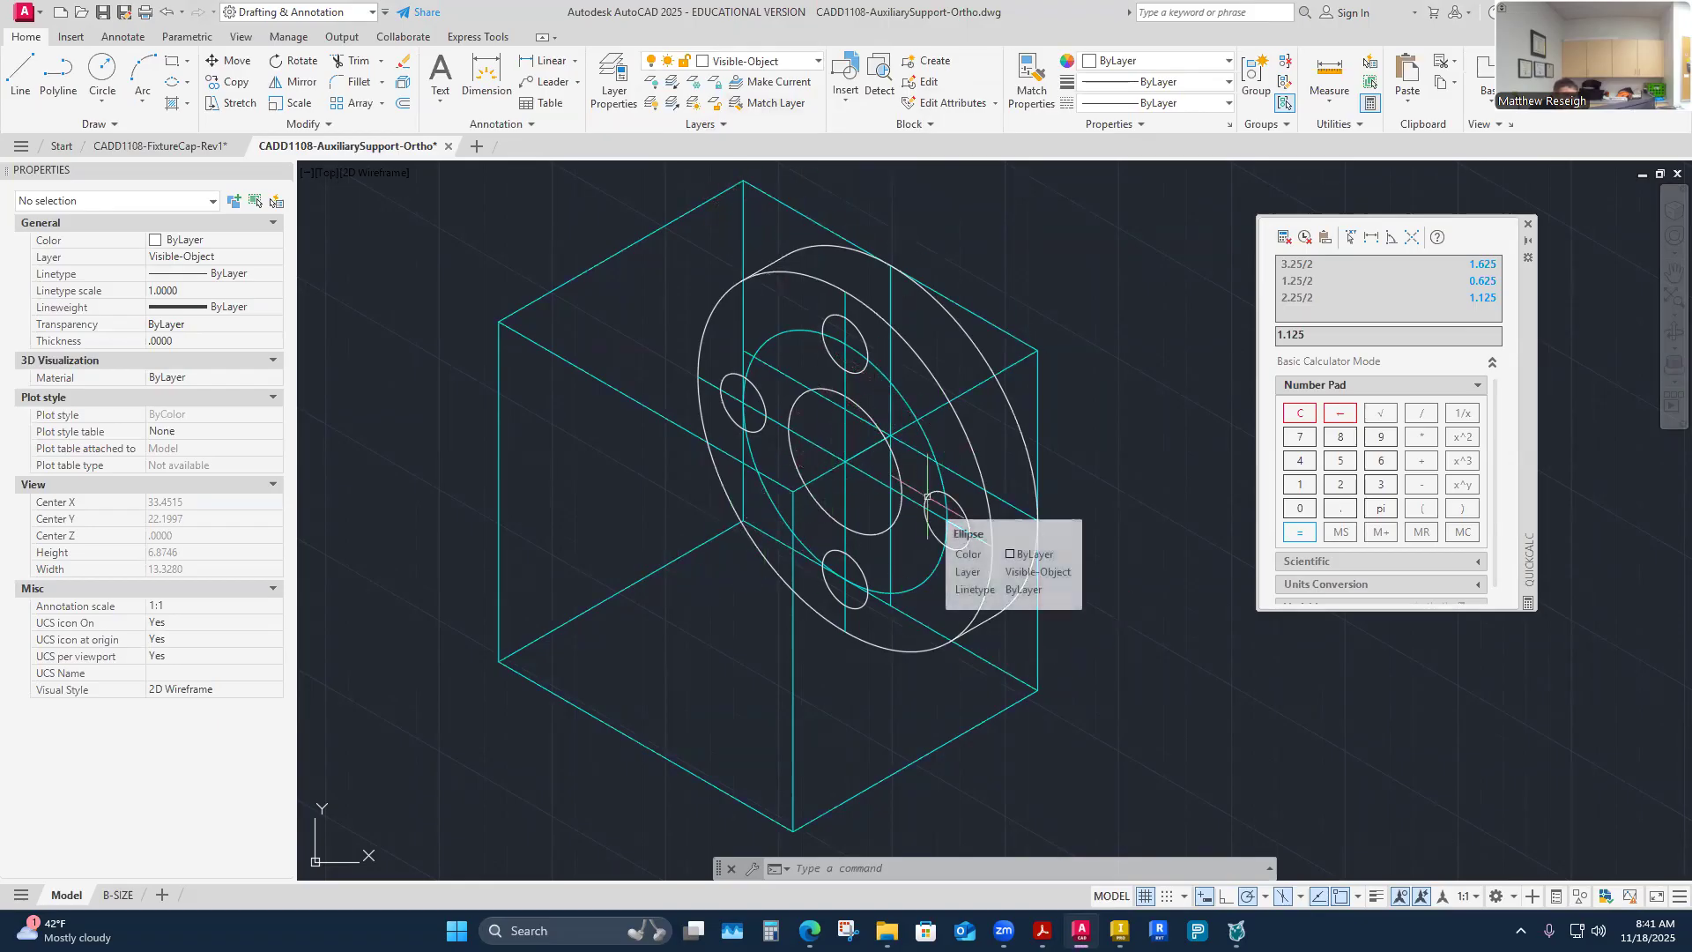
Step: Create a new layer based on Construction4 and name it Construction5
{"action": "left_click", "coordinate": [615, 81]}
{"action": "left_click", "coordinate": [446, 431]}
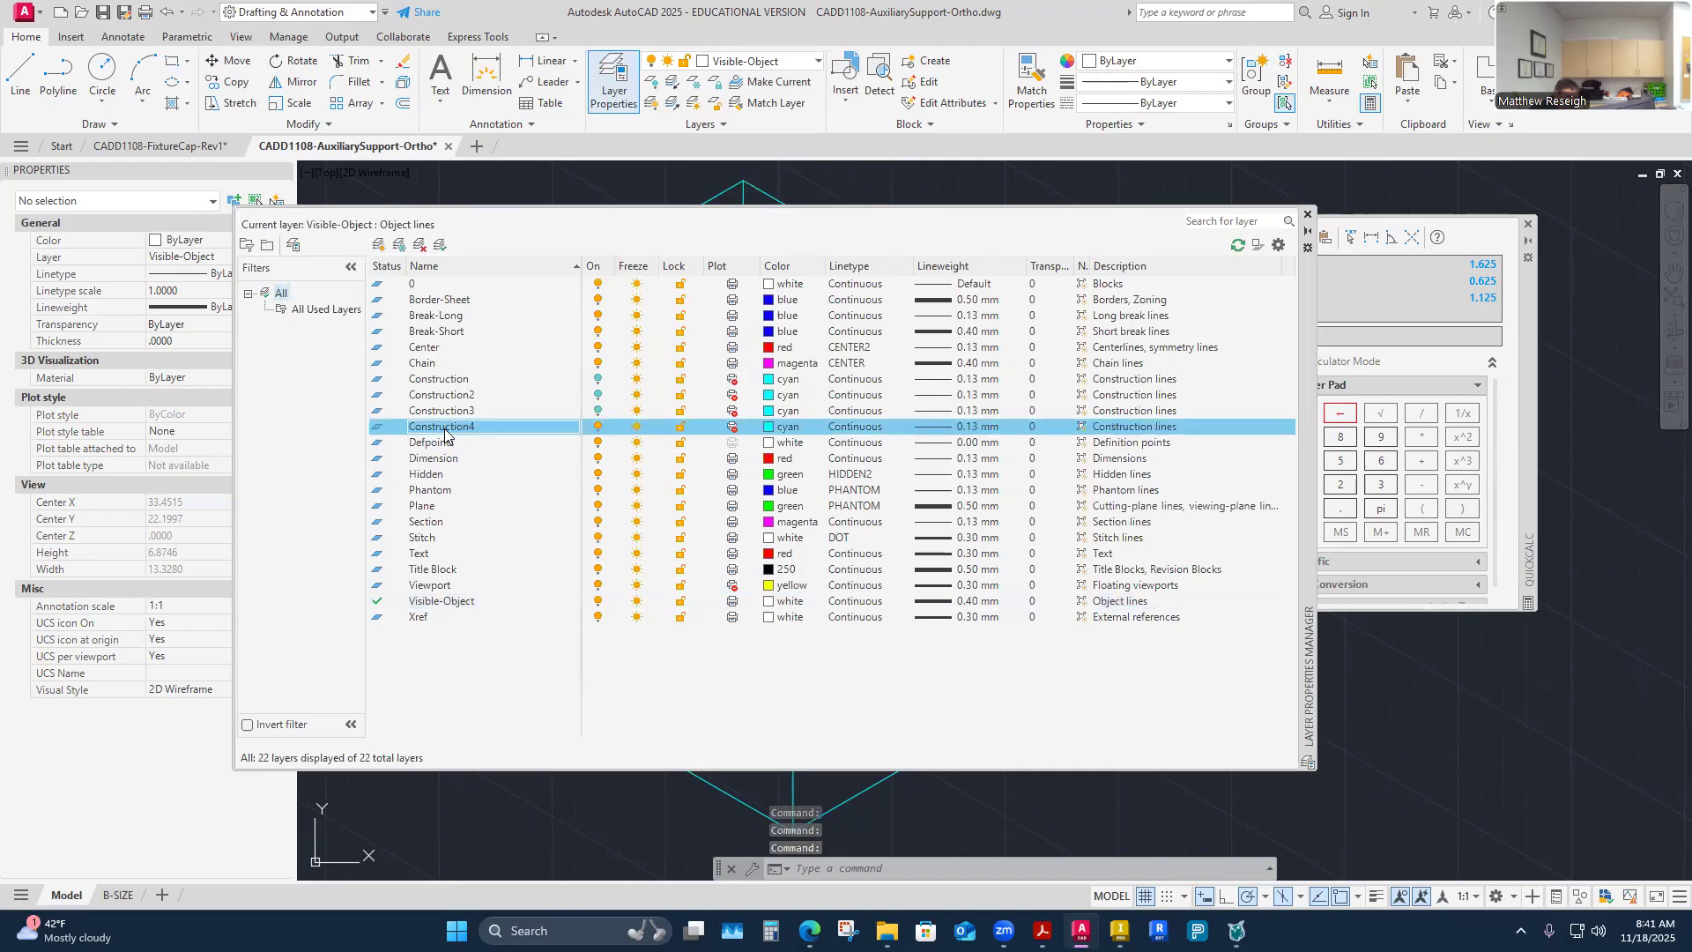
{"action": "left_click", "coordinate": [379, 244]}
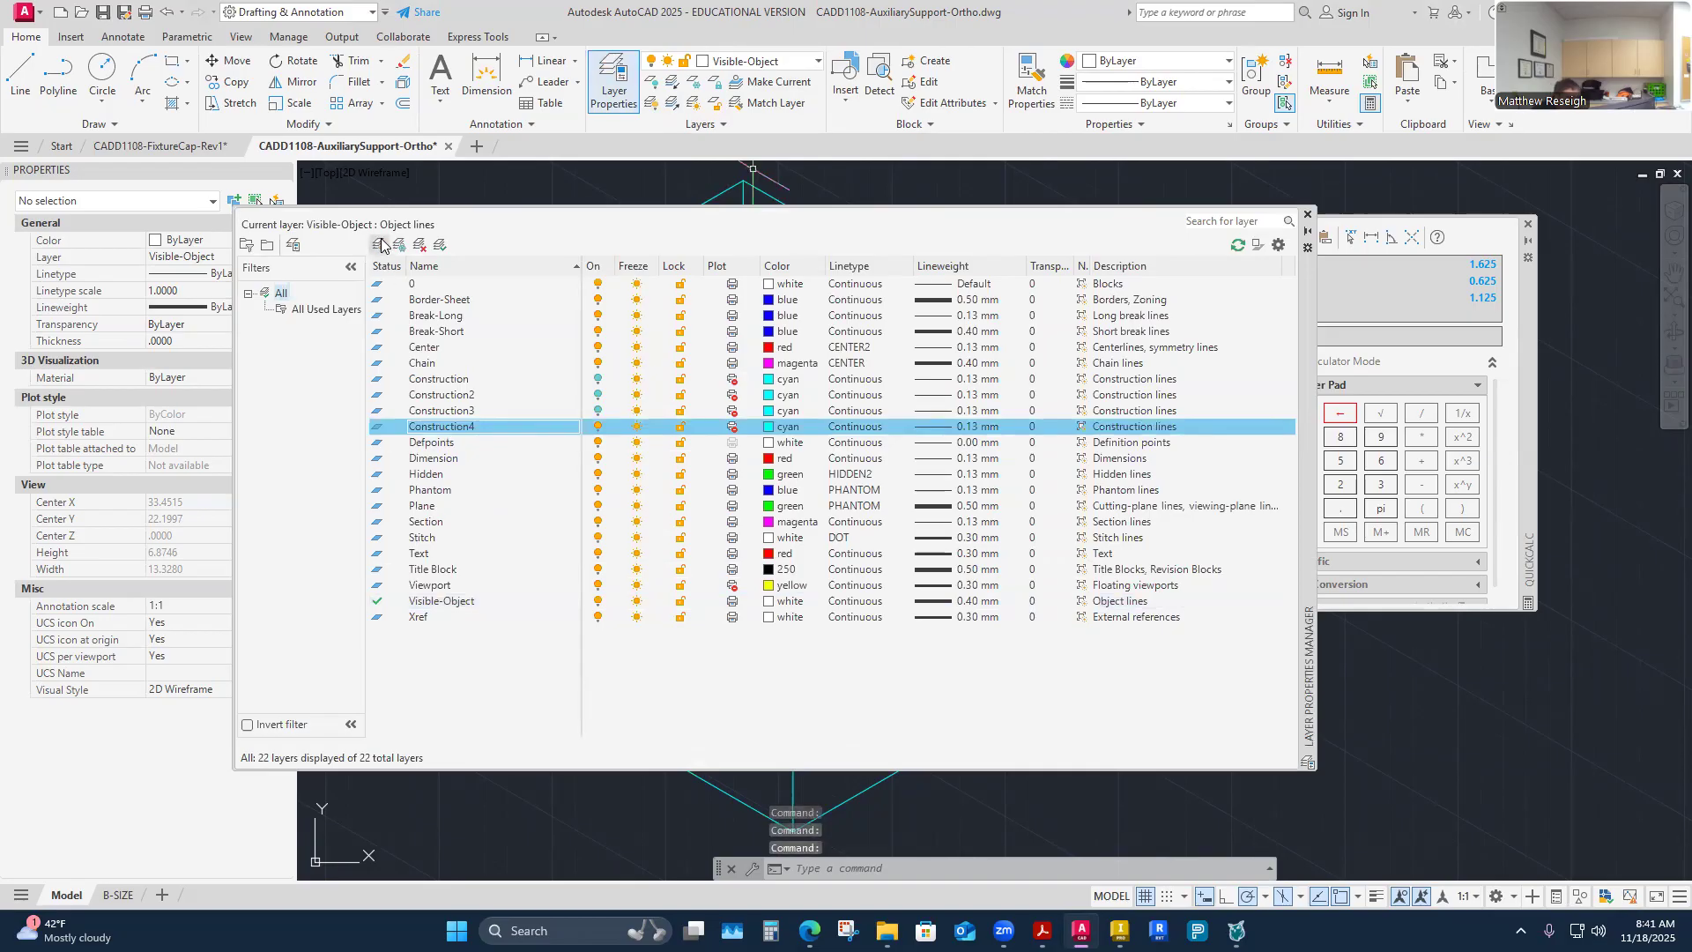
{"action": "left_click", "coordinate": [462, 429]}
{"action": "left_click", "coordinate": [470, 428]}
{"action": "key", "text": "ctrl+c"}
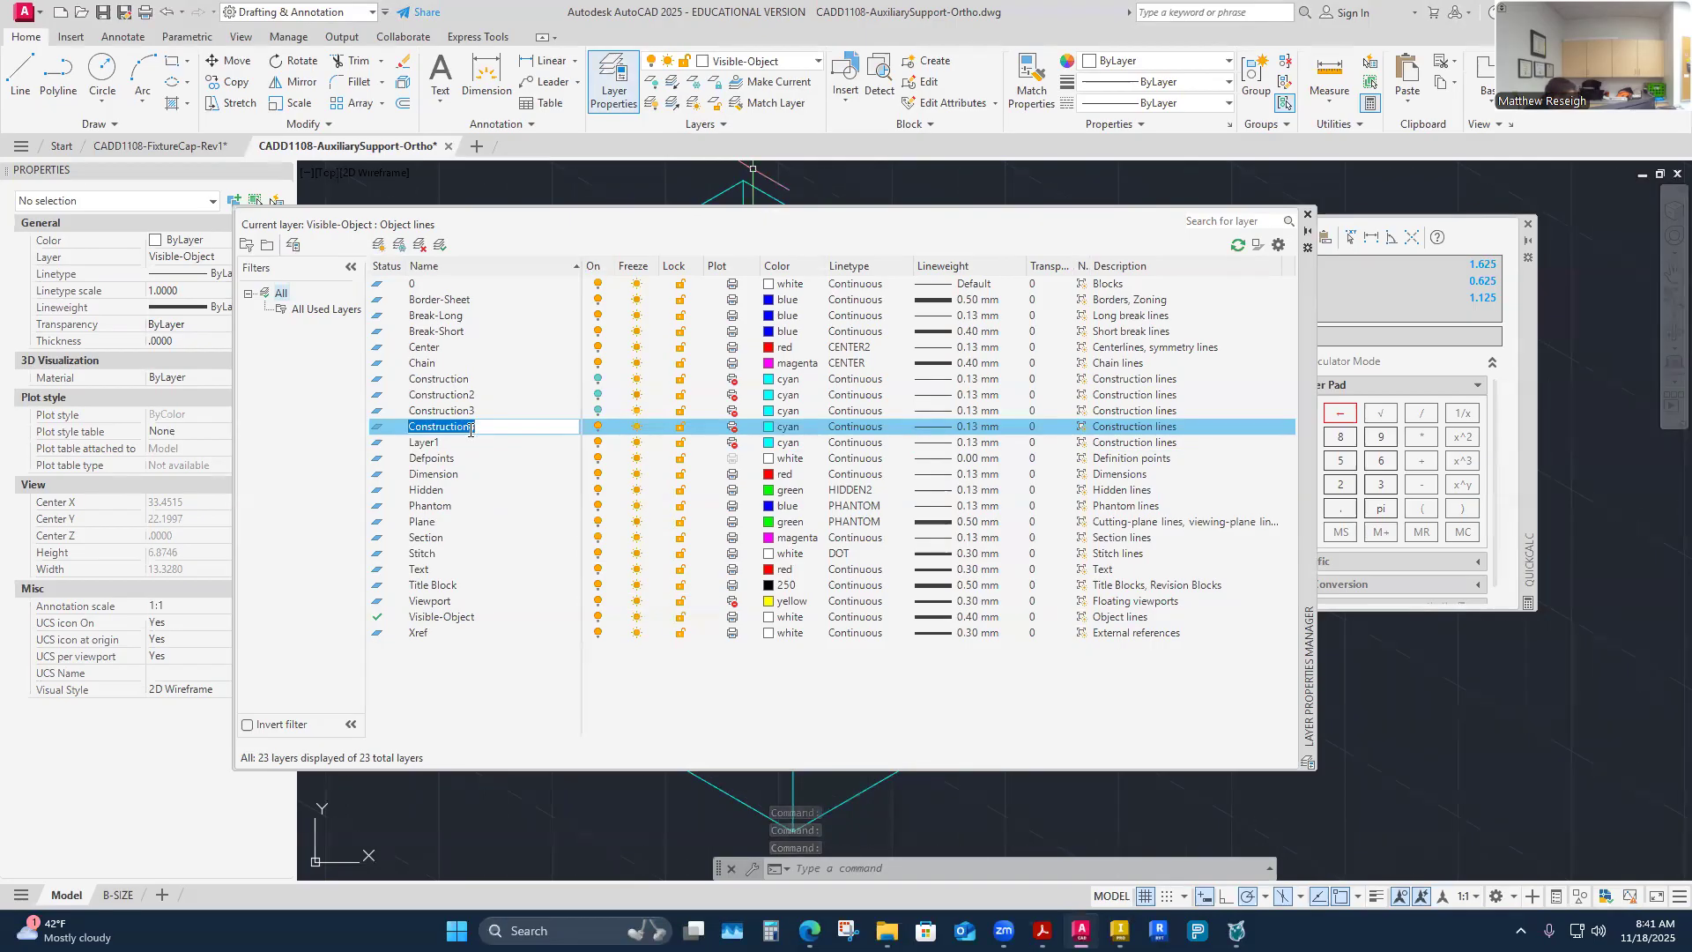
{"action": "left_click", "coordinate": [452, 448]}
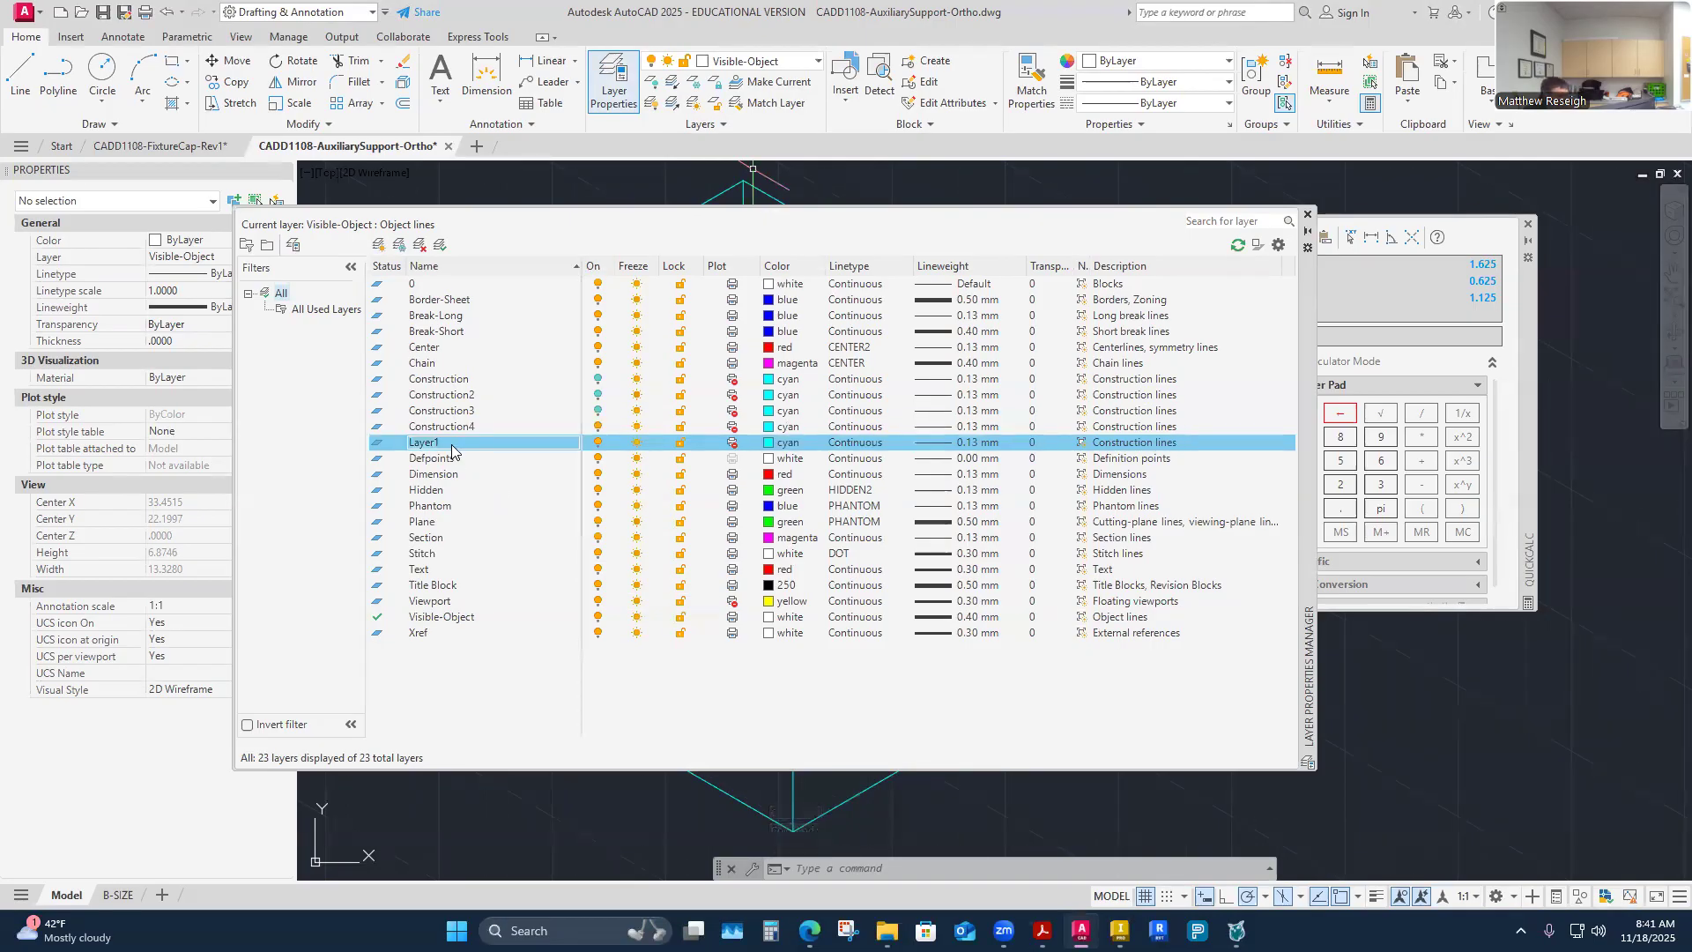
{"action": "left_click", "coordinate": [452, 444]}
{"action": "key", "text": "ctrl+v"}
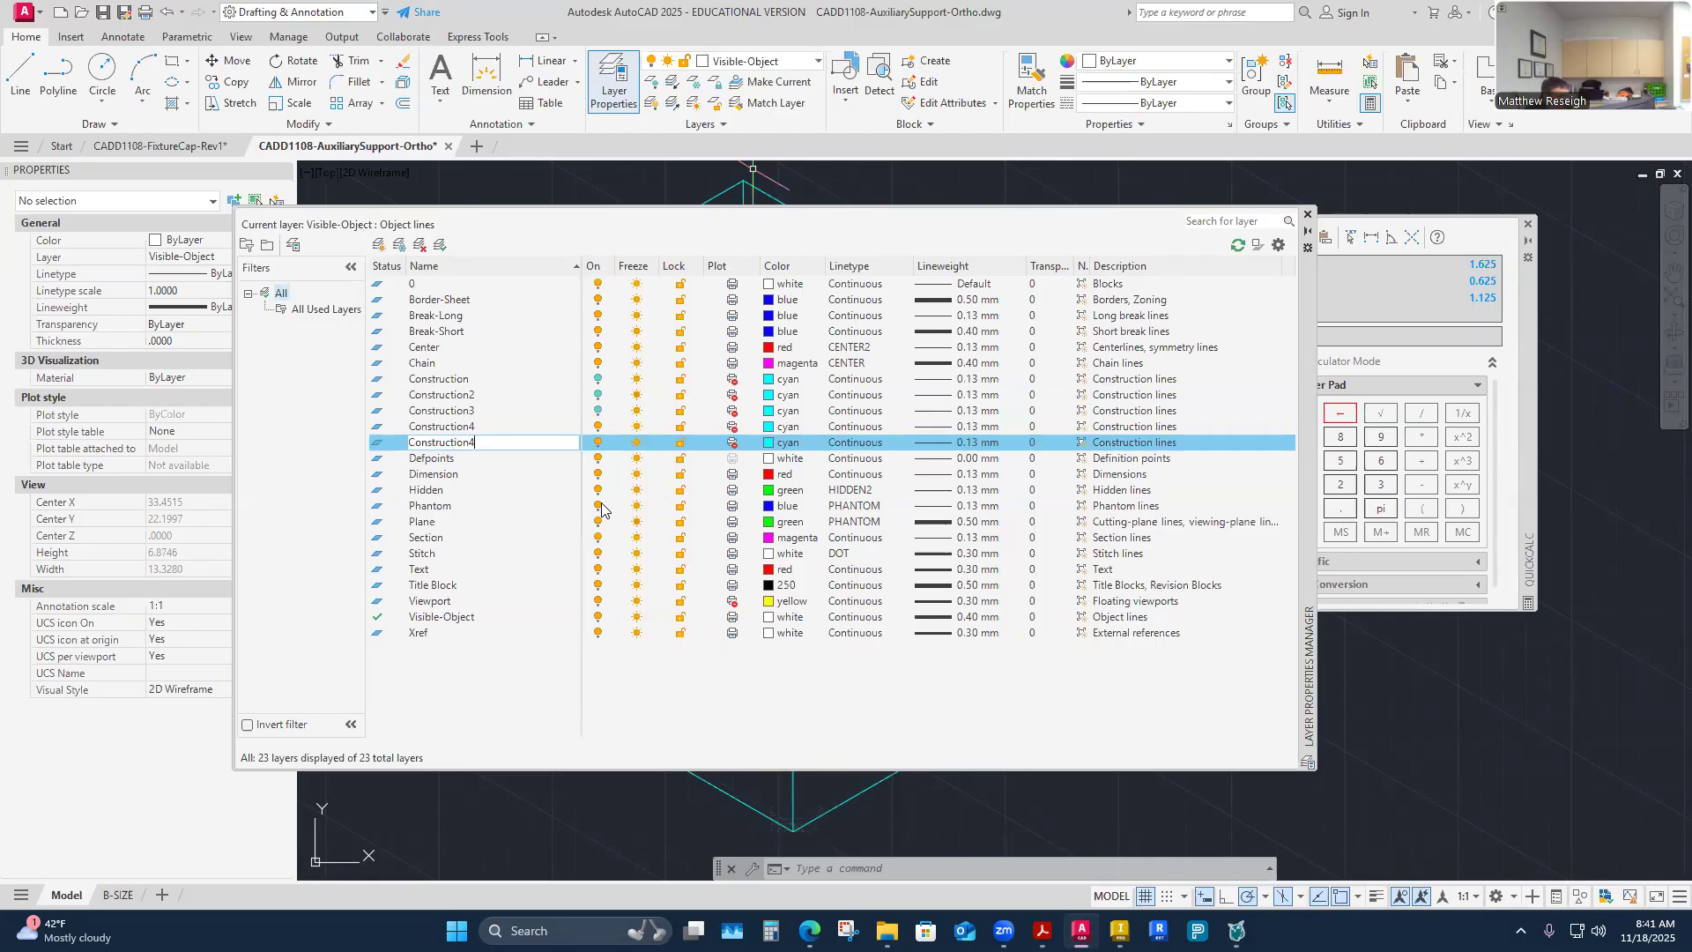
{"action": "key", "text": "BackSpace"}
{"action": "type", "text": "5"}
Step: Set the Construction5 layer's color to magenta and make it the current layer
{"action": "left_click", "coordinate": [785, 443]}
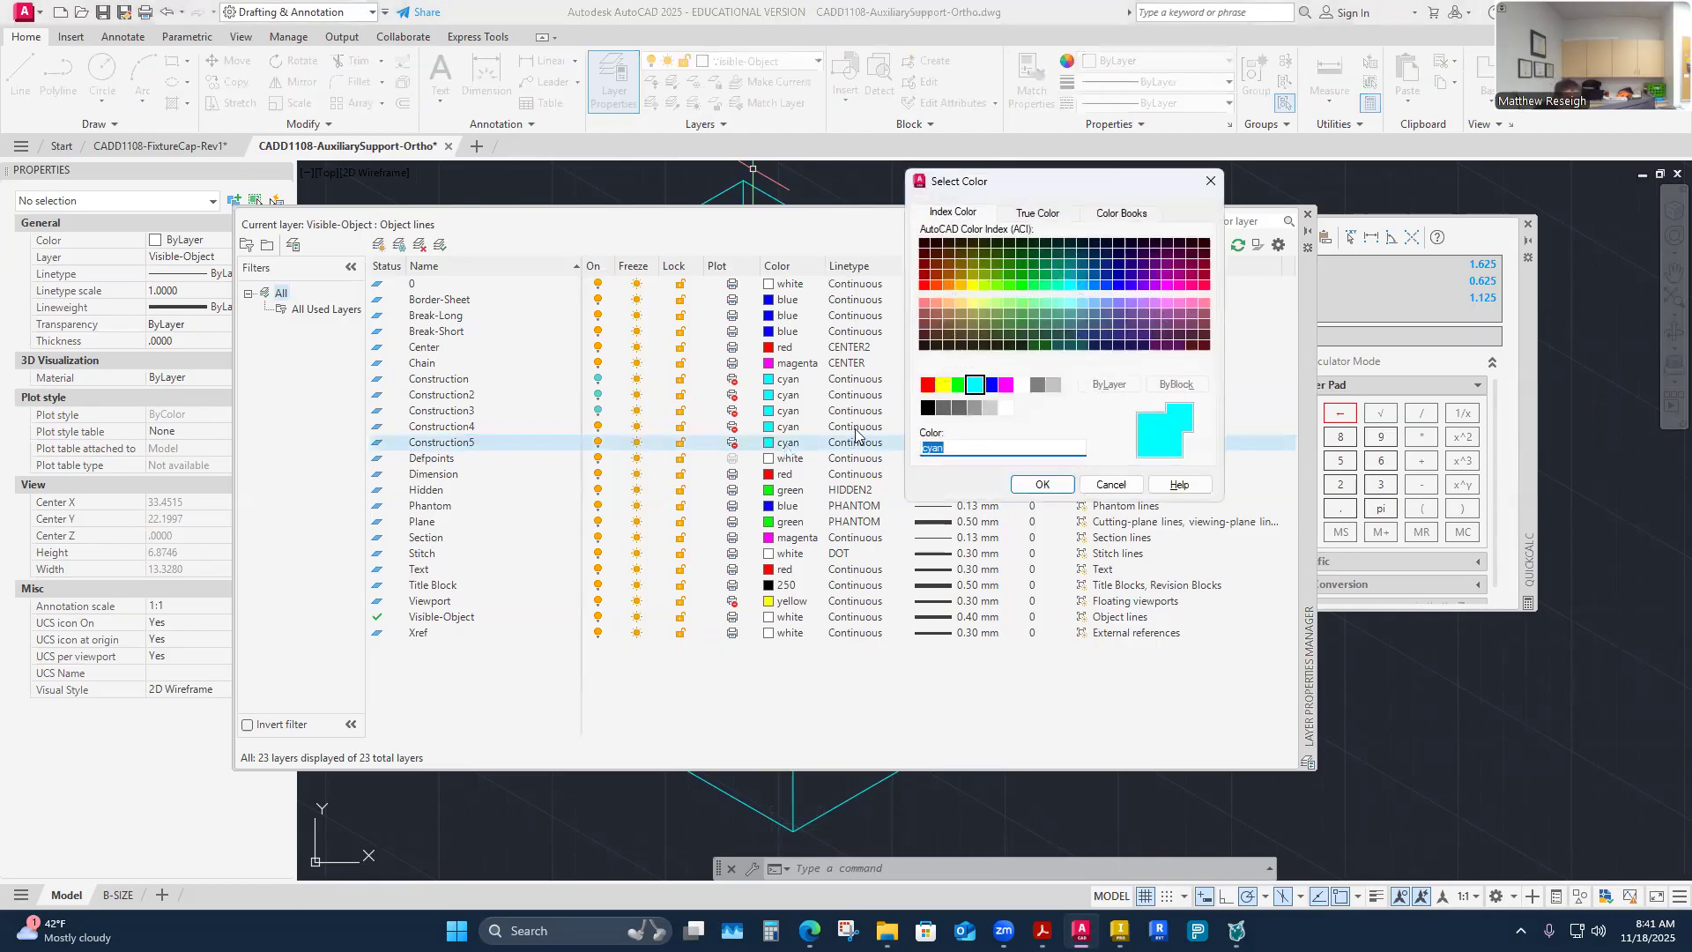
{"action": "left_click", "coordinate": [1006, 384]}
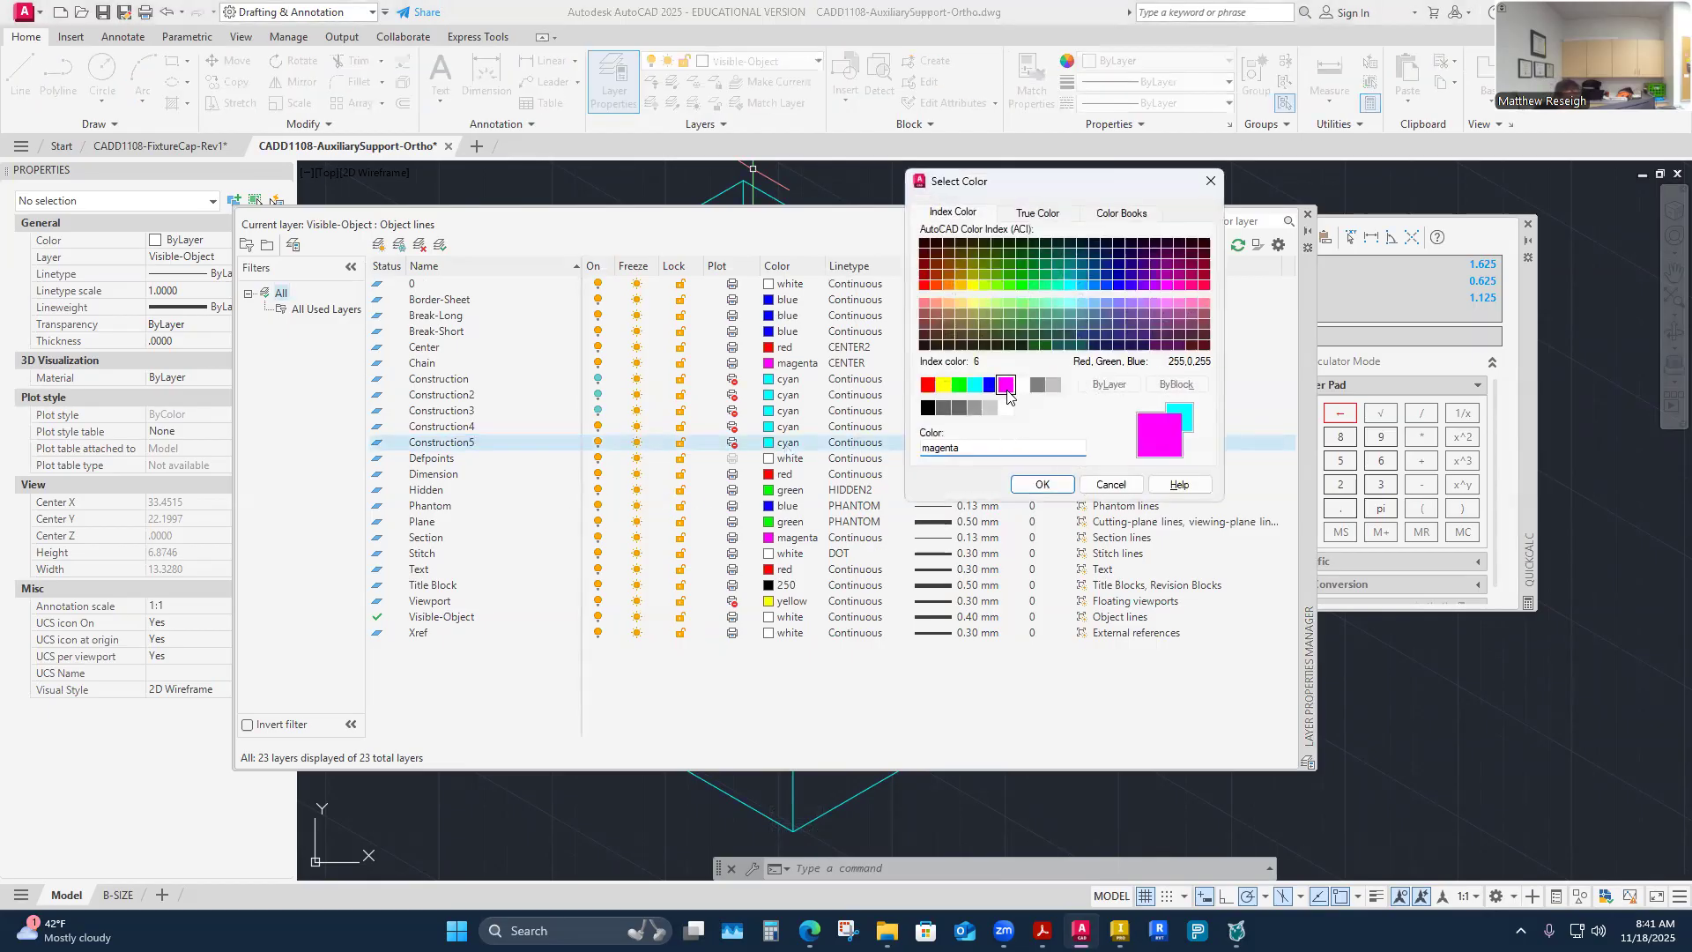
{"action": "left_click", "coordinate": [1042, 483]}
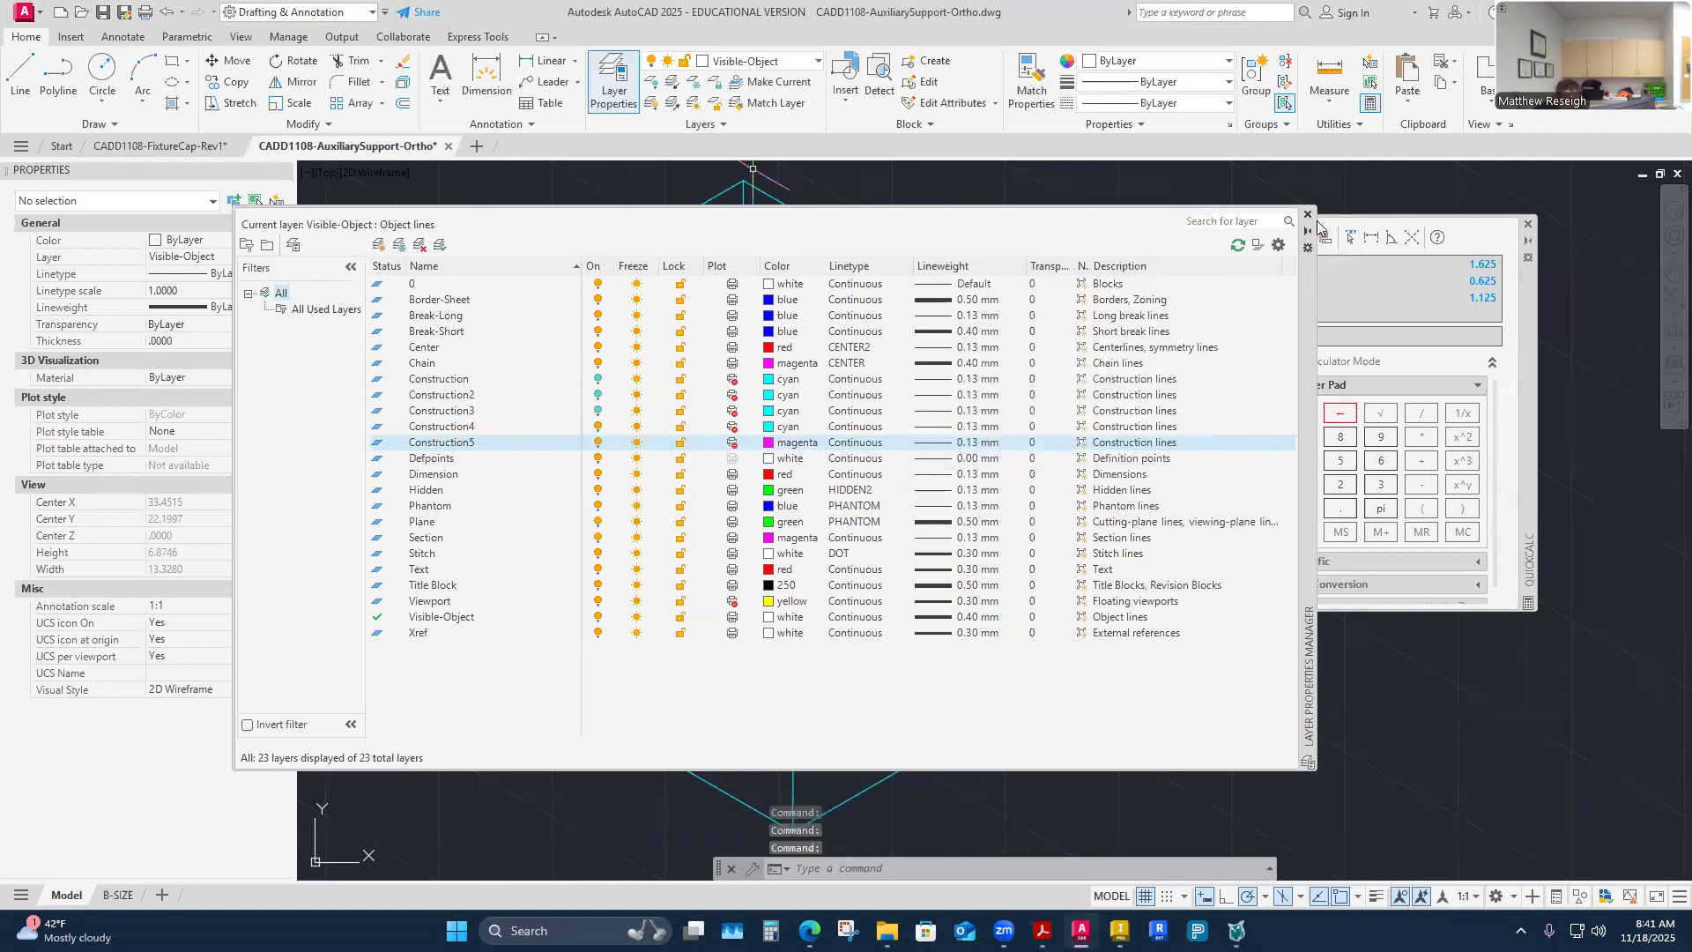
{"action": "left_click", "coordinate": [1309, 215]}
{"action": "left_click", "coordinate": [766, 61]}
{"action": "left_click", "coordinate": [724, 297]}
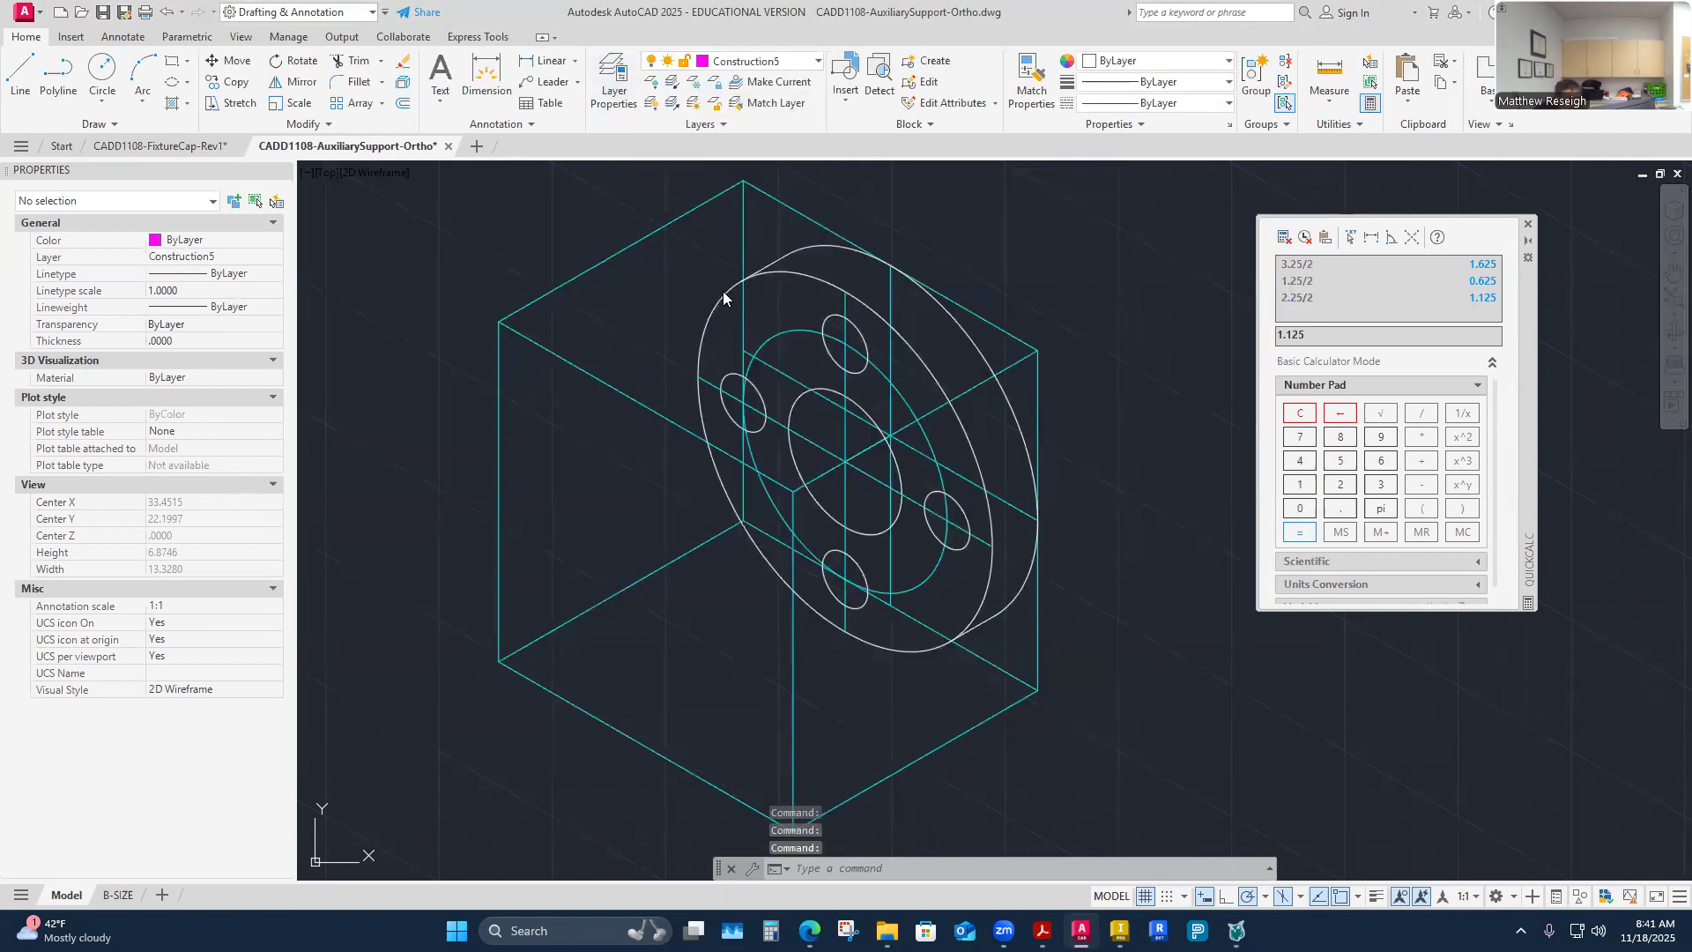
Step: Draw a vertical center line on the box's front-left face, from its top edge's midpoint to its bottom edge's midpoint
{"action": "left_click", "coordinate": [19, 75]}
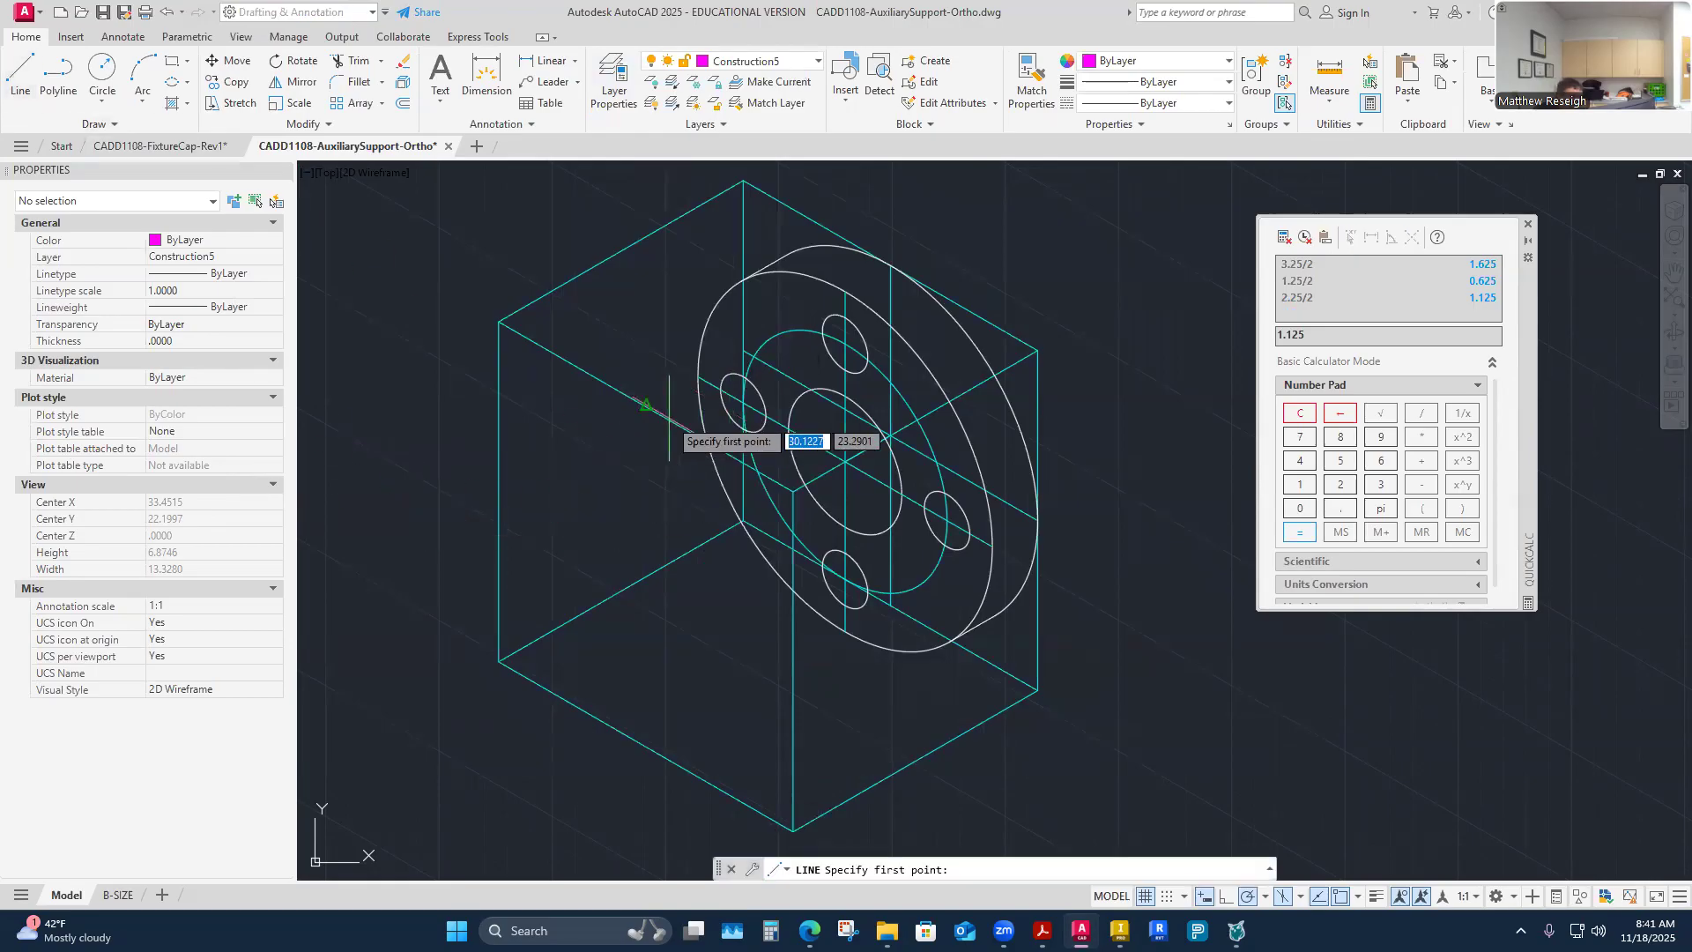
{"action": "left_click", "coordinate": [646, 406]}
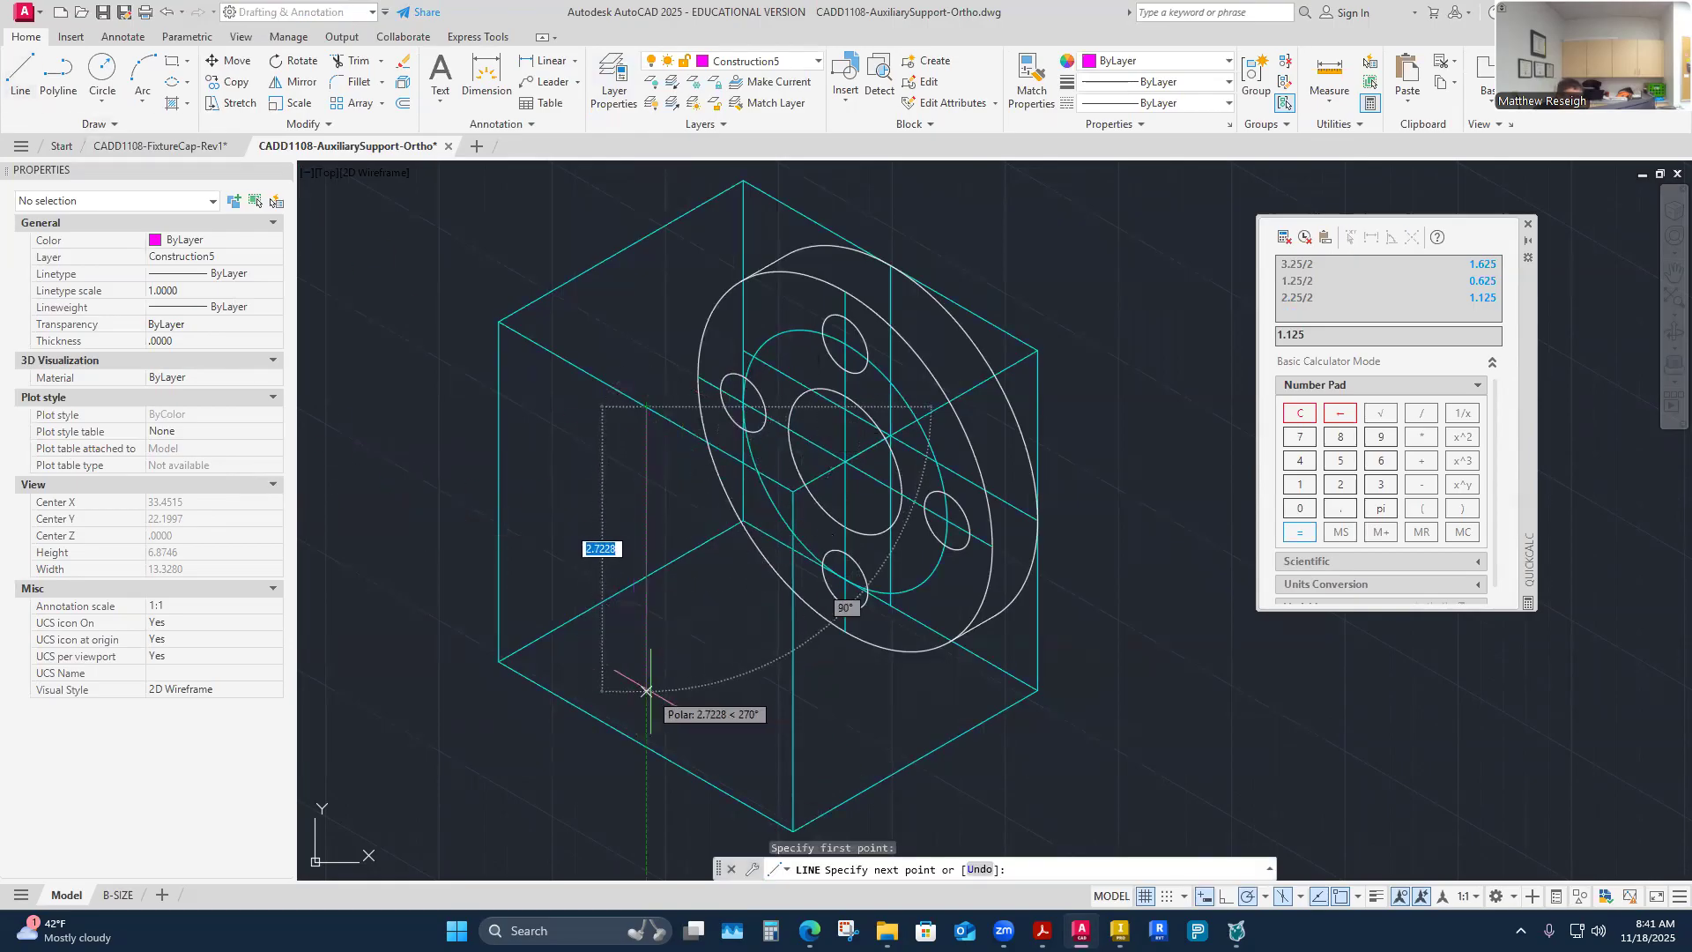
{"action": "left_click", "coordinate": [646, 749]}
{"action": "right_click", "coordinate": [646, 749]}
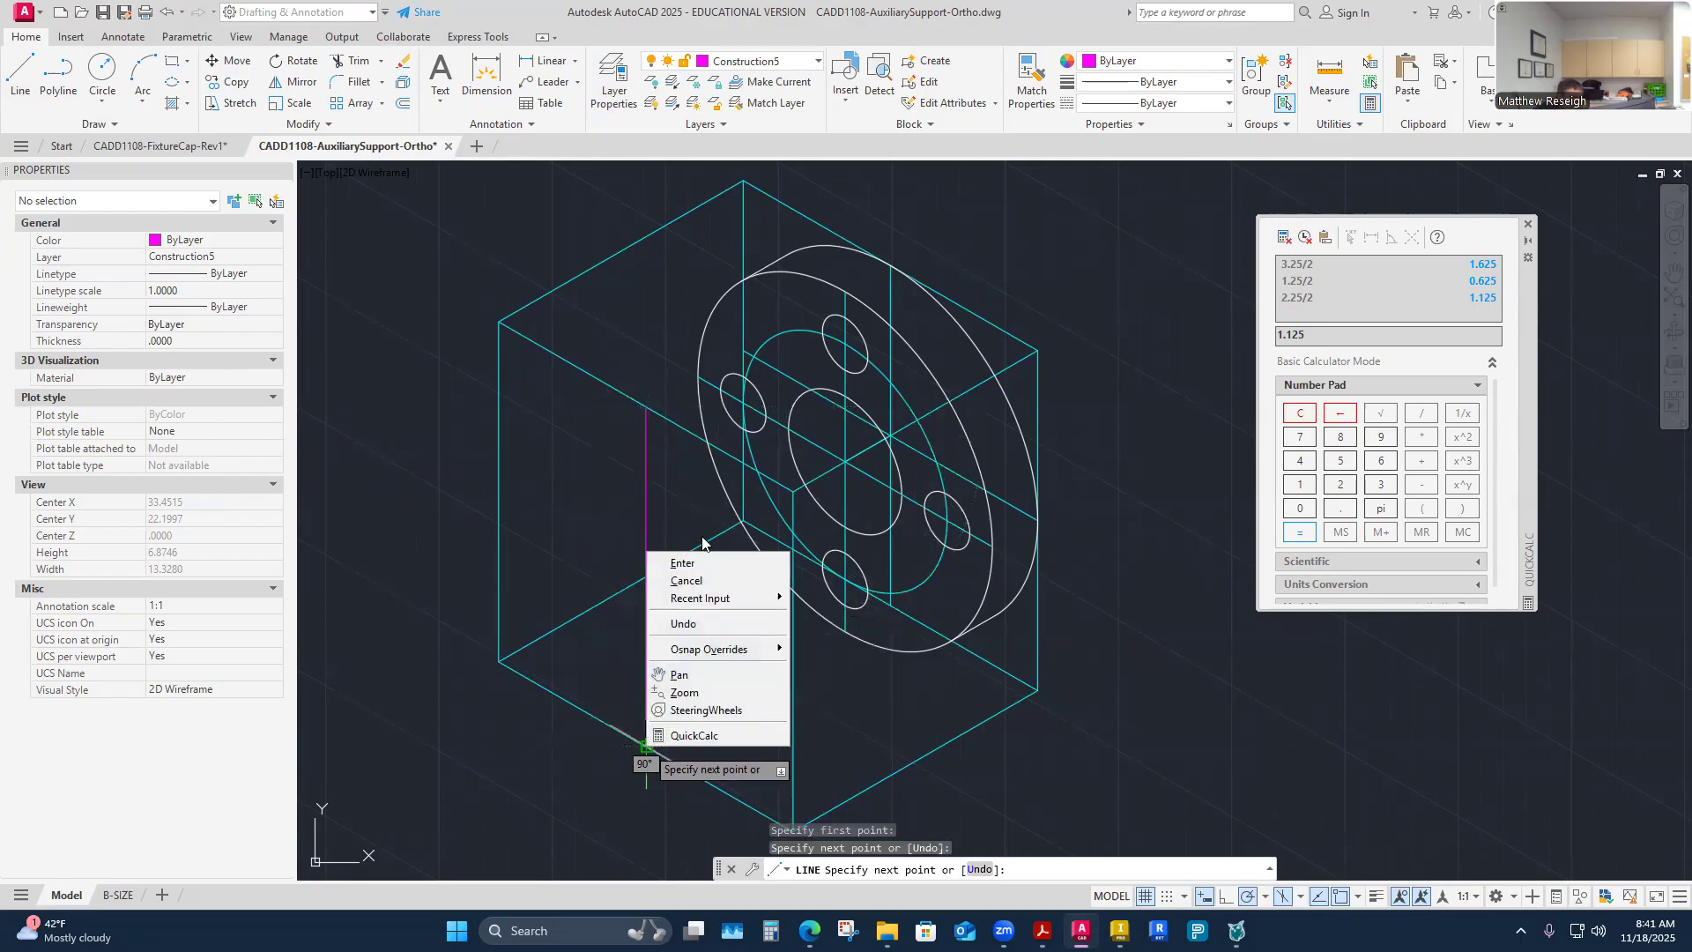
{"action": "left_click", "coordinate": [686, 564]}
Step: Draw an isometric center line across the box's front-left face between the midpoints of its two vertical edges
{"action": "right_click", "coordinate": [616, 508]}
{"action": "left_click", "coordinate": [643, 518]}
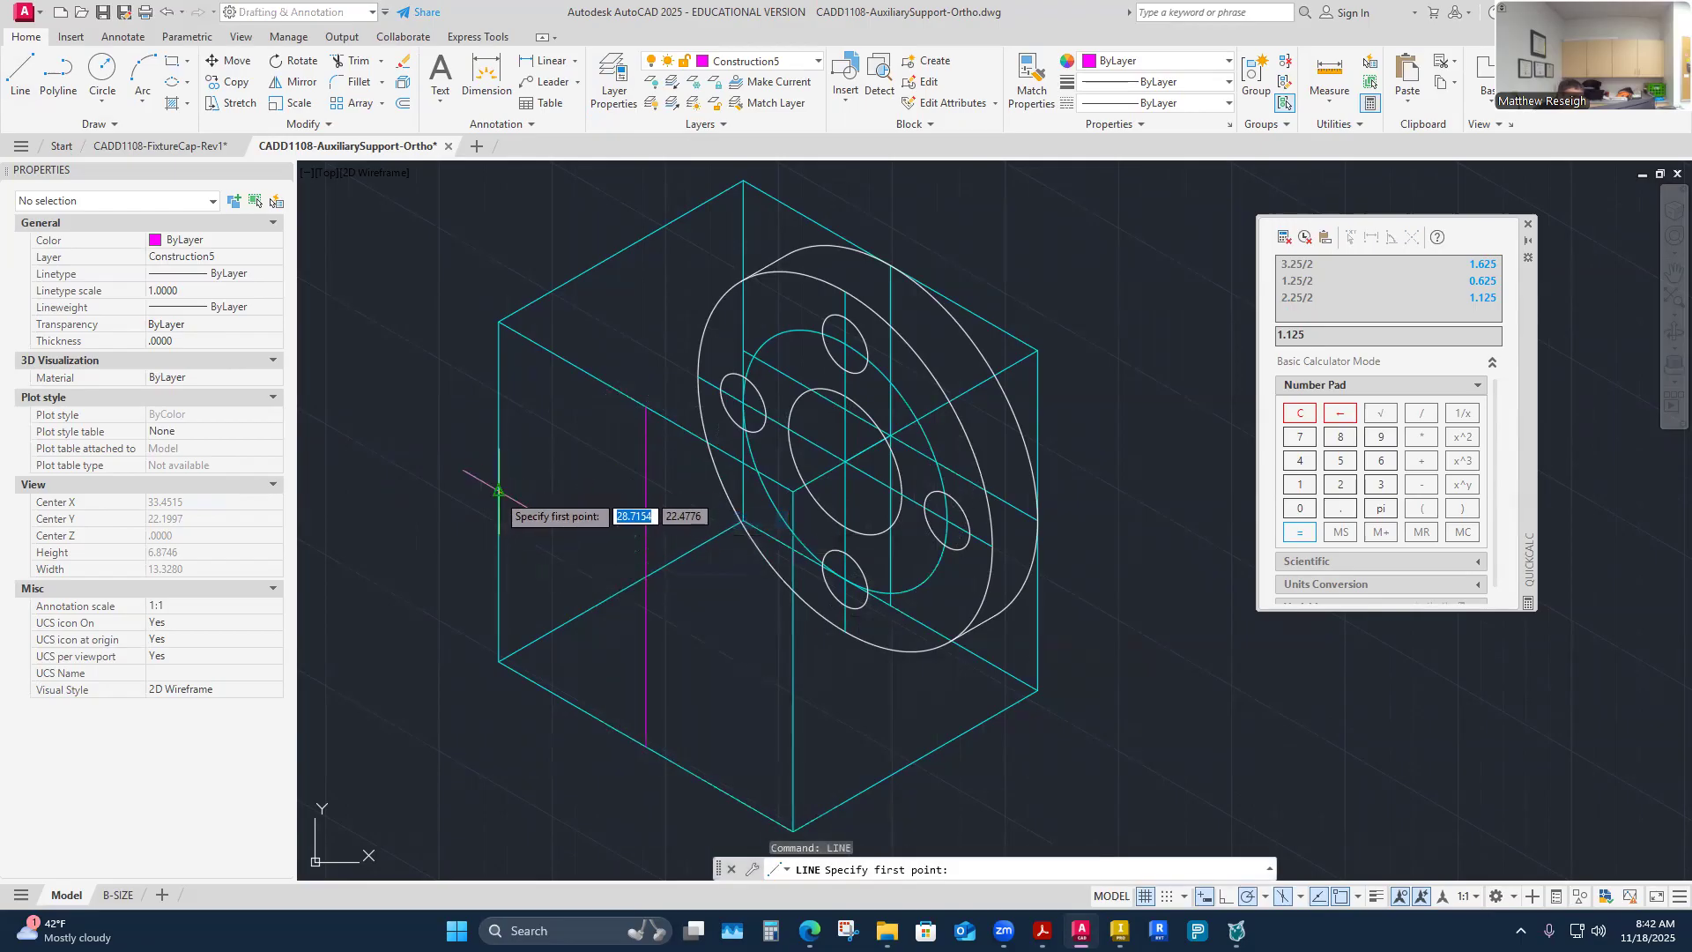
{"action": "left_click", "coordinate": [499, 491]}
{"action": "left_click", "coordinate": [793, 660]}
{"action": "right_click", "coordinate": [800, 674]}
{"action": "left_click", "coordinate": [846, 703]}
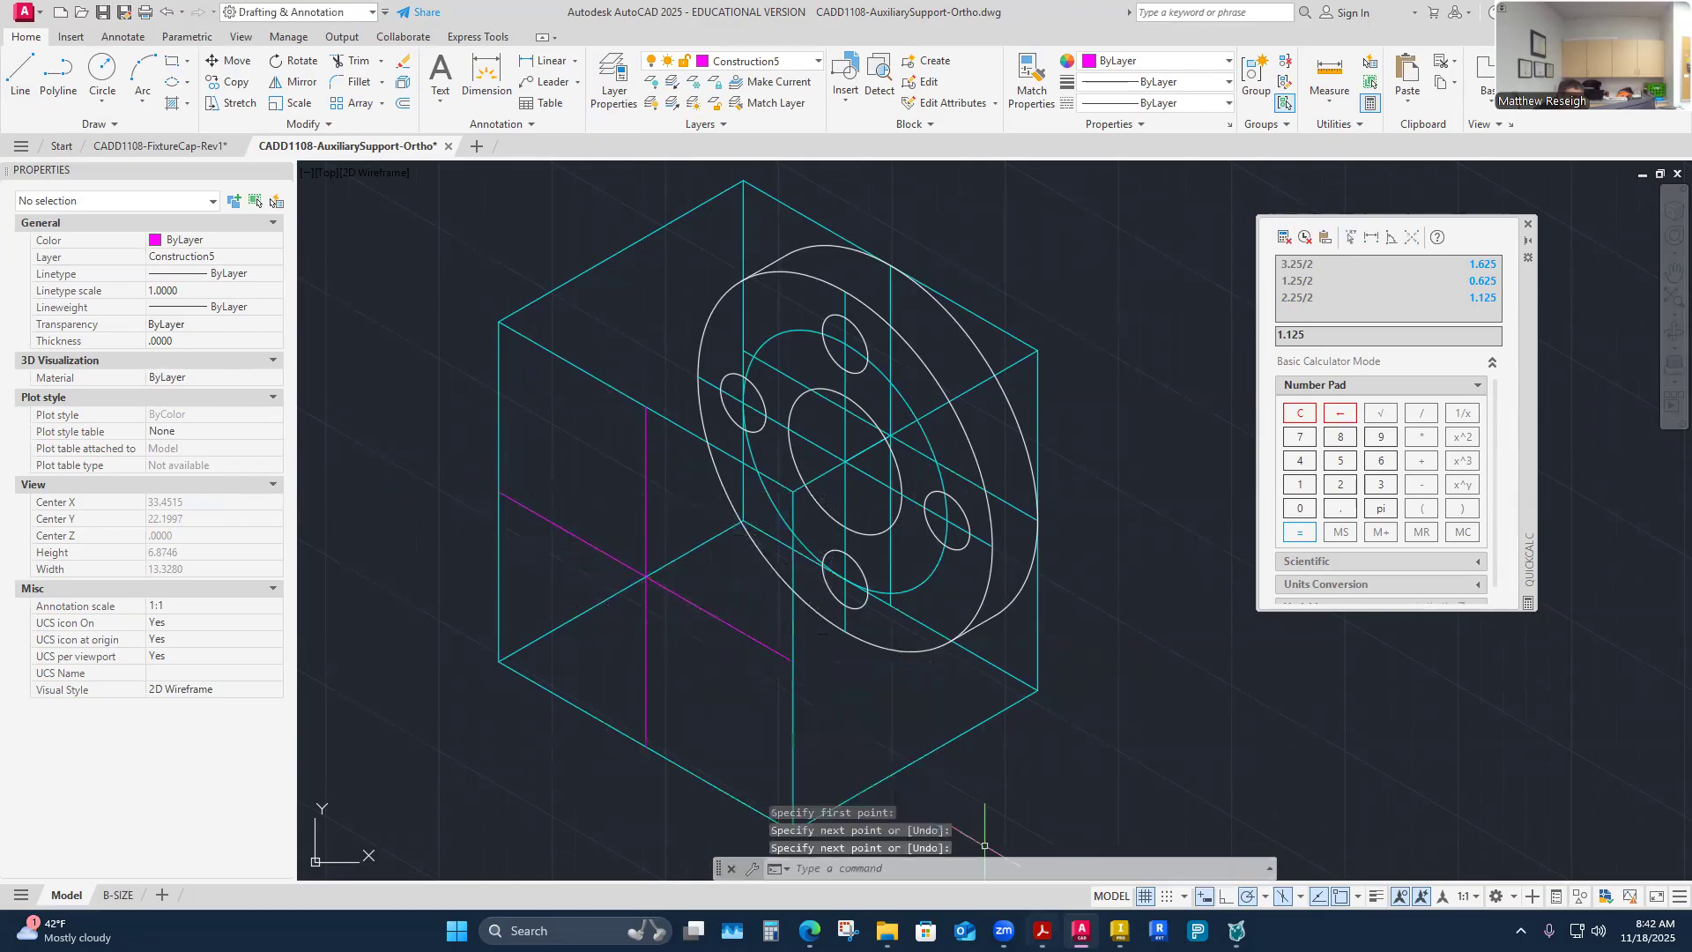
Step: Check the square plate's hole spacing in the Auxiliary Support Iso PDF in Acrobat, and return to the AutoCAD drawing
{"action": "key", "text": "alt+Tab"}
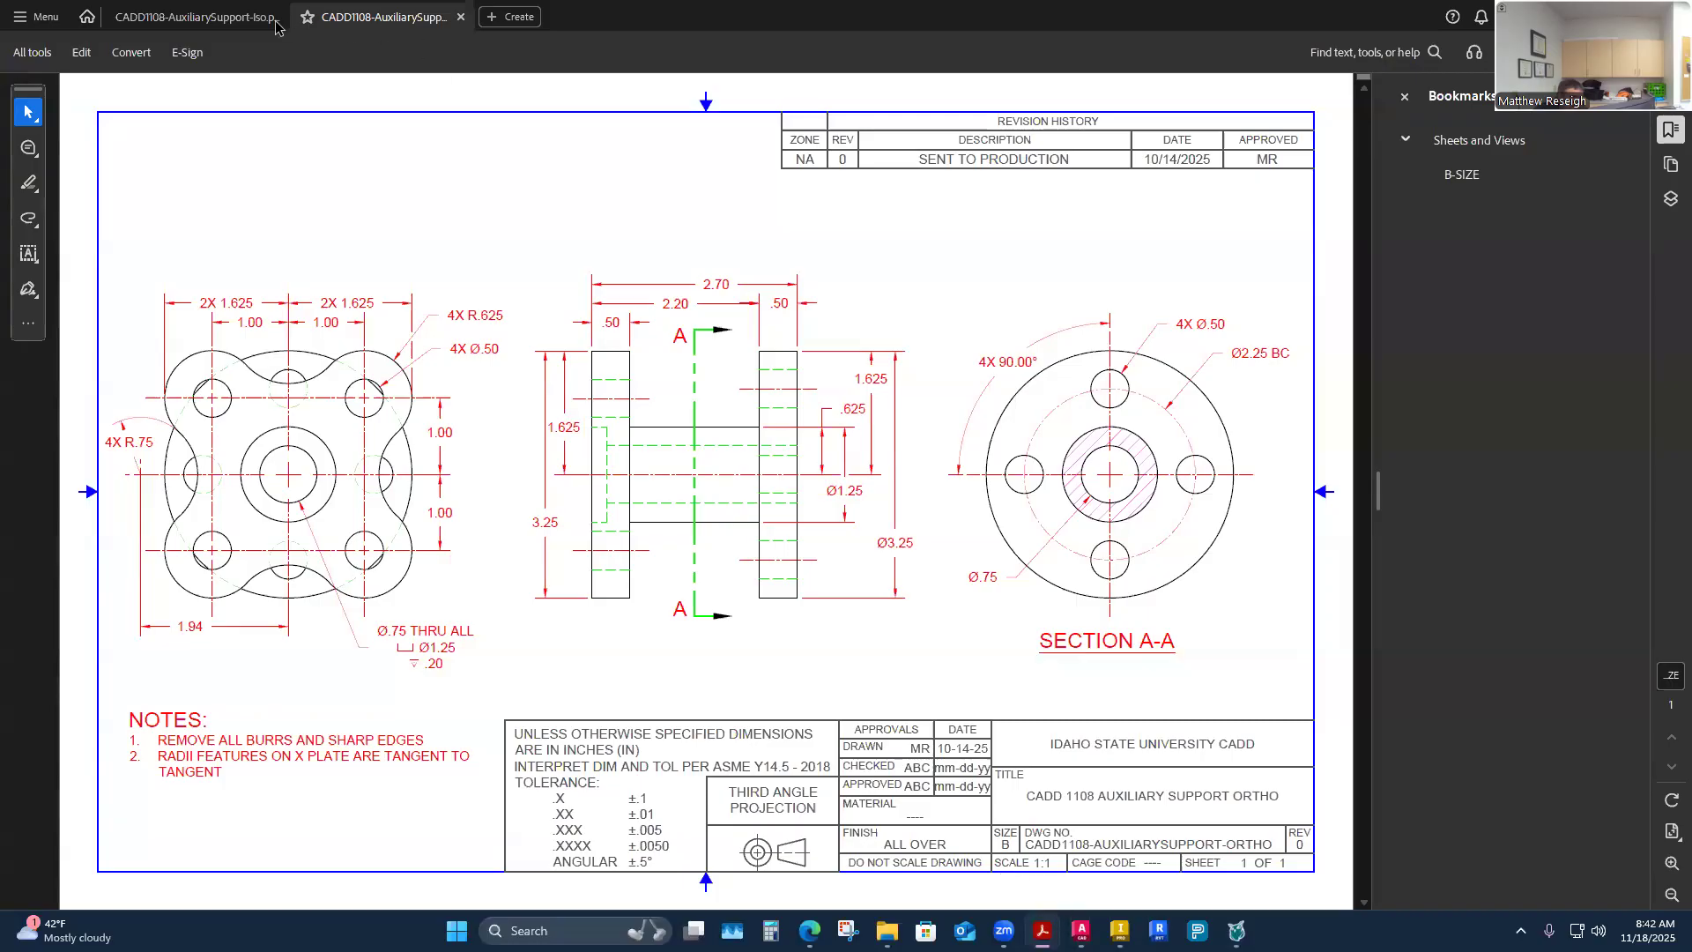
{"action": "left_click", "coordinate": [264, 19]}
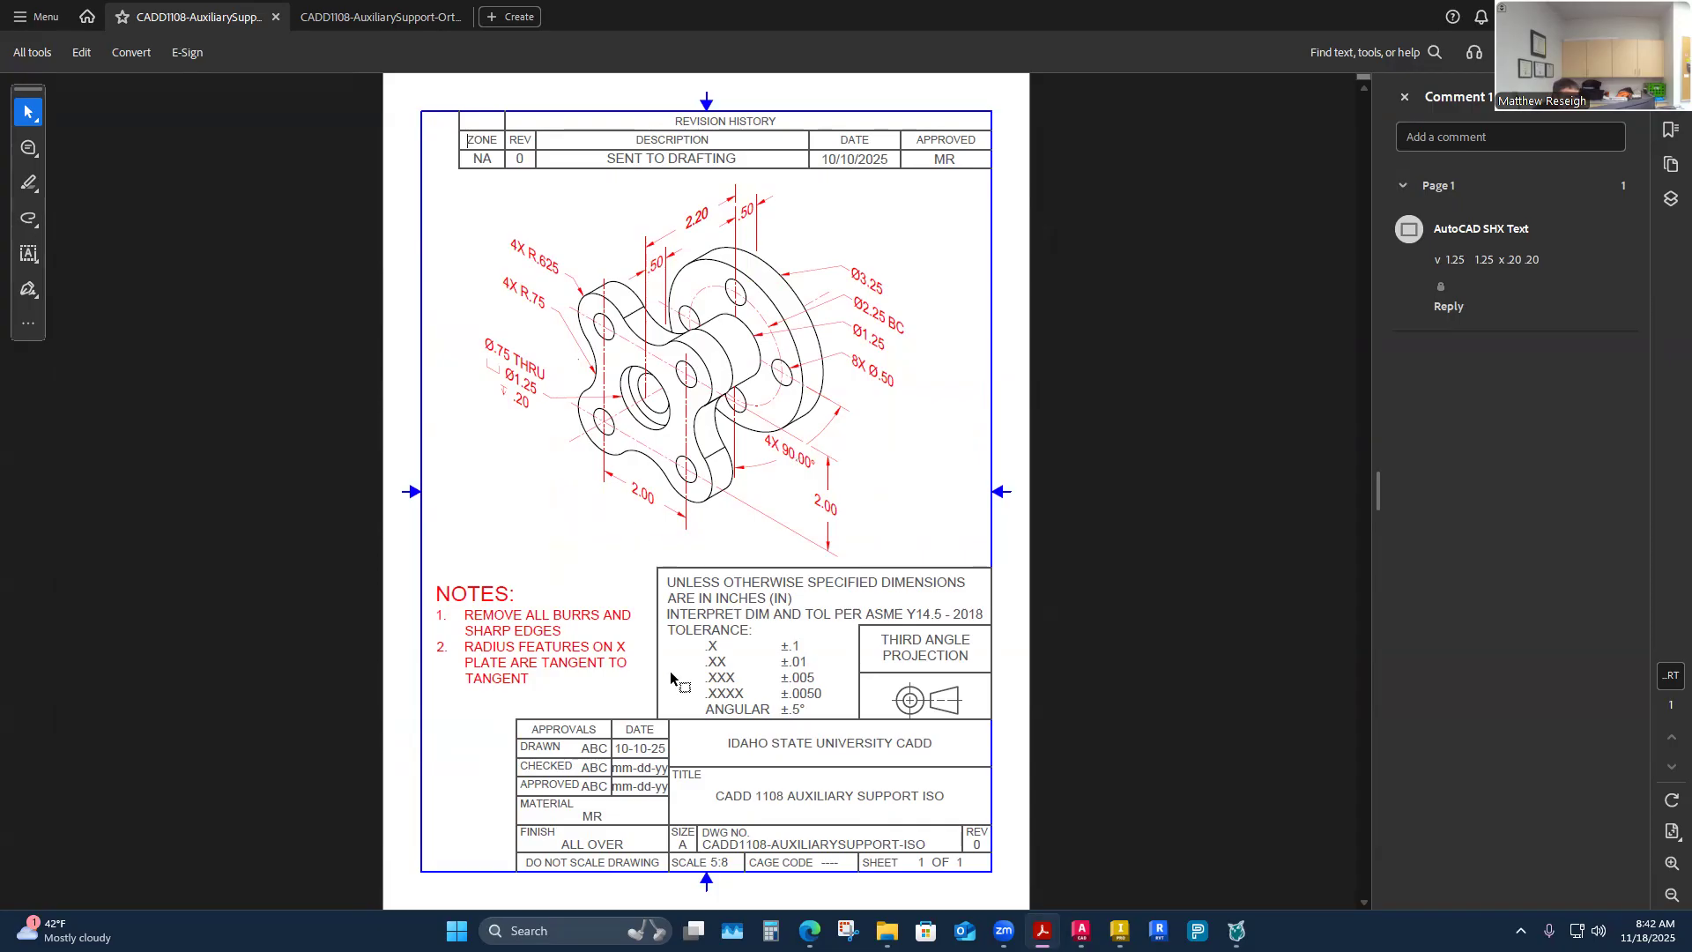
{"action": "left_click", "coordinate": [1081, 930]}
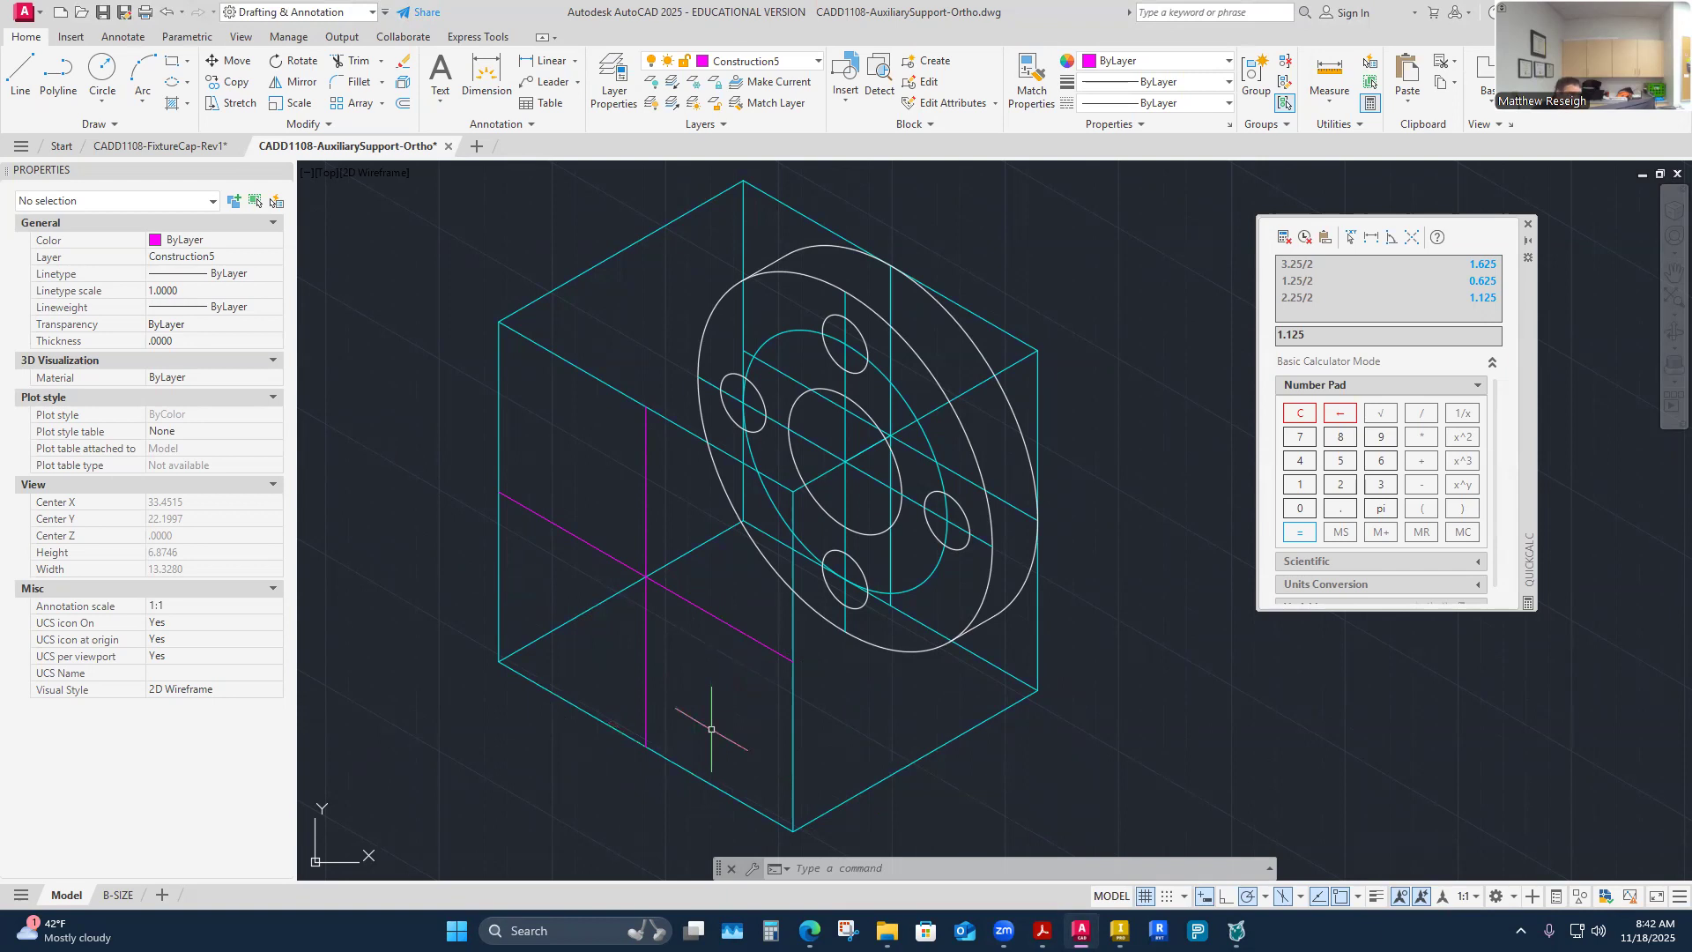
Step: Draw a construction line 1 inch long at 330°, starting 1 inch straight below the center of the front-left face
{"action": "left_click", "coordinate": [20, 75]}
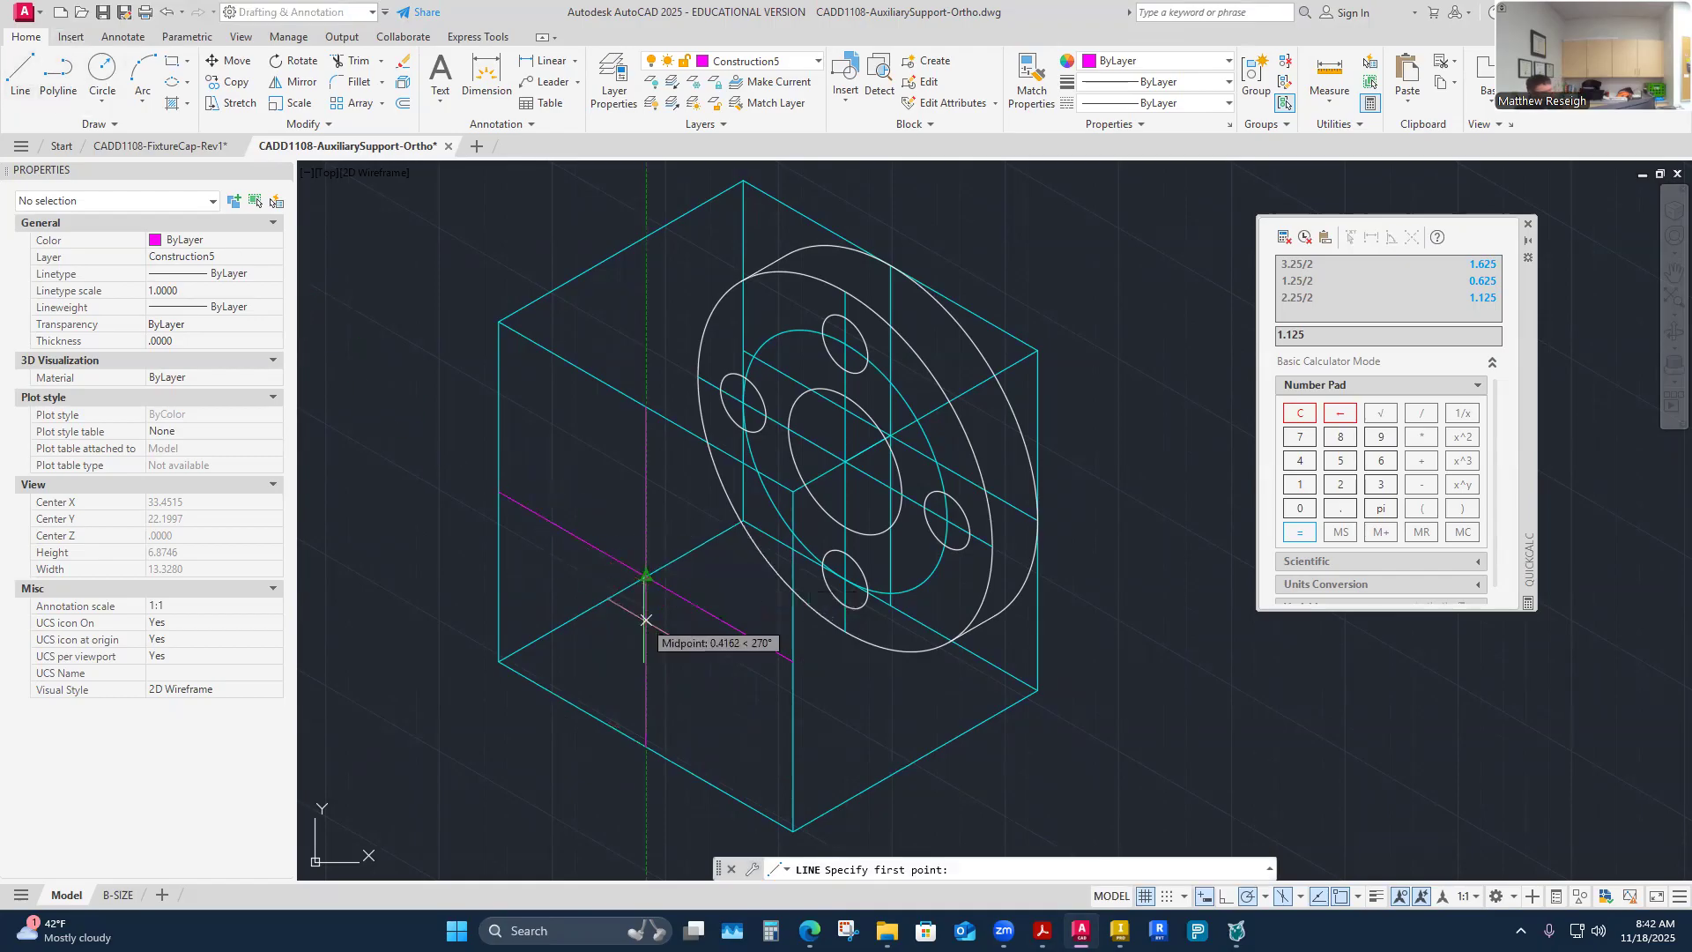
{"action": "type", "text": "1"}
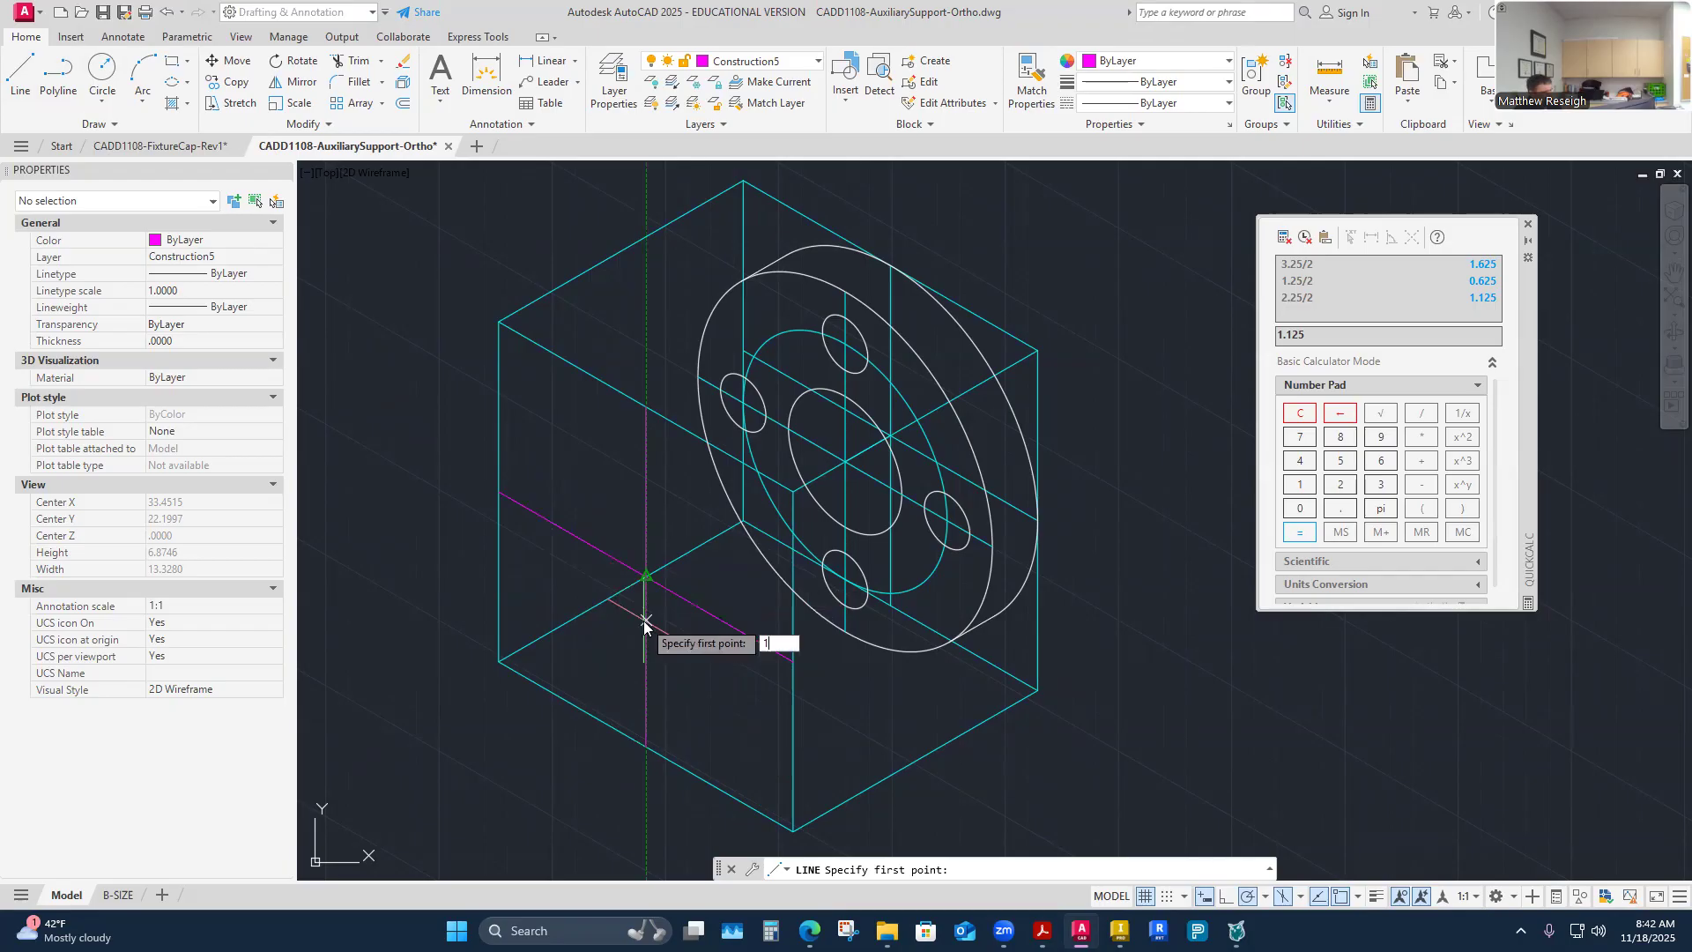
{"action": "key", "text": "Return"}
{"action": "type", "text": "1"}
{"action": "key", "text": "Return"}
{"action": "key", "text": "Escape"}
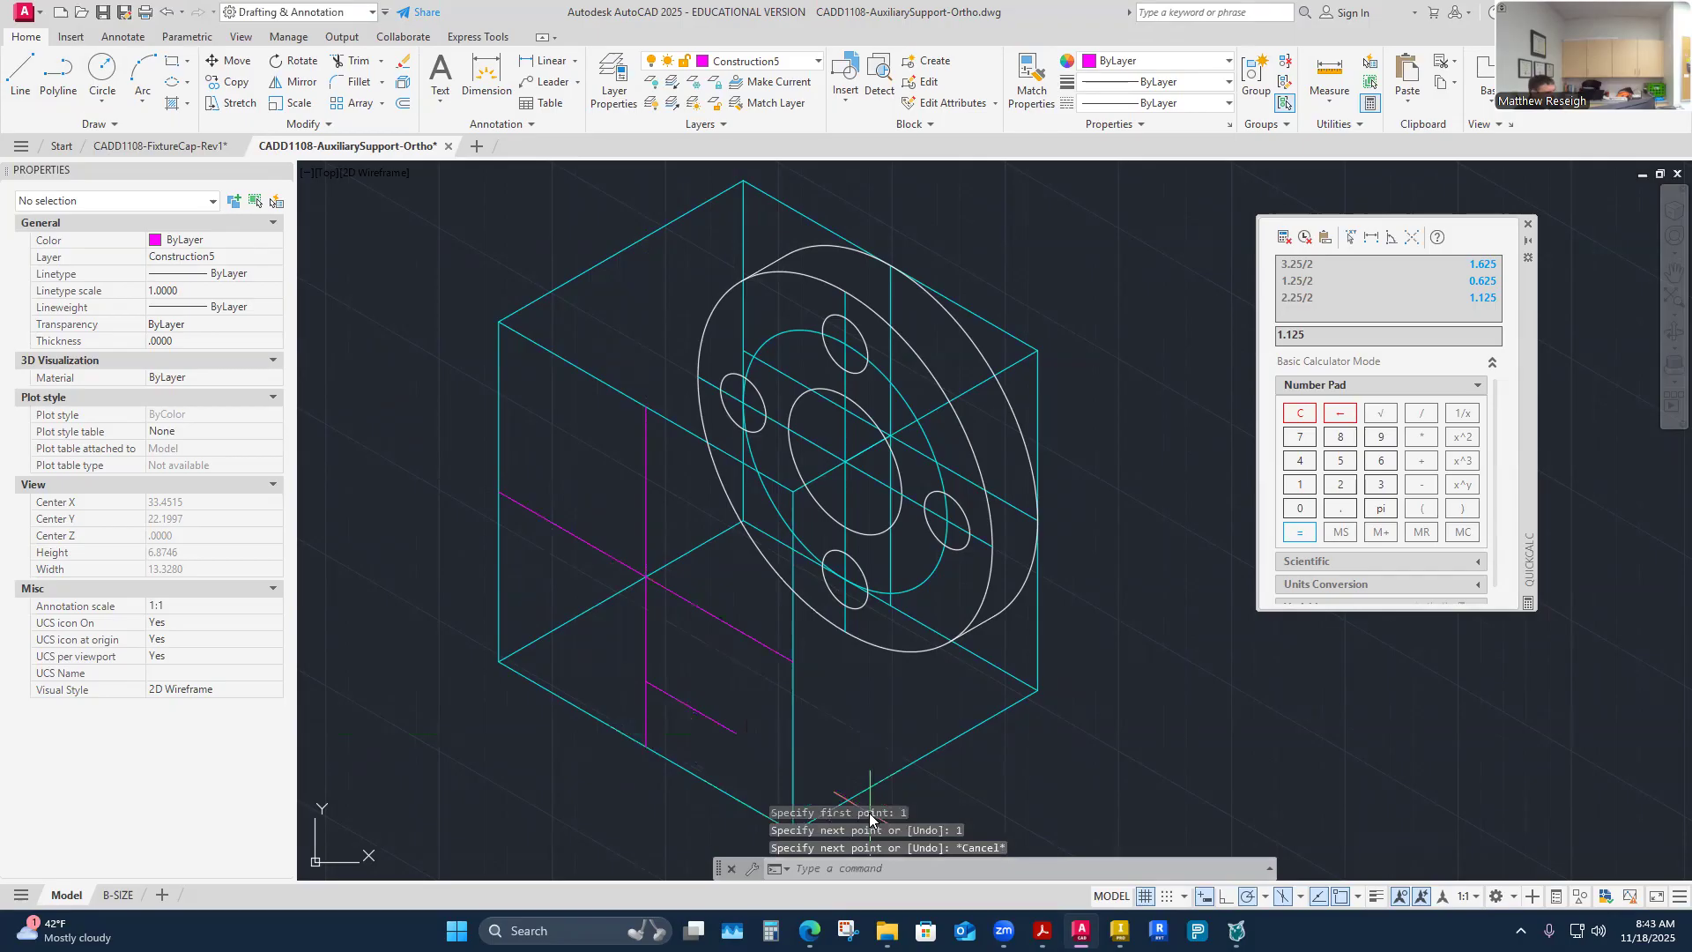
{"action": "left_click", "coordinate": [711, 718]}
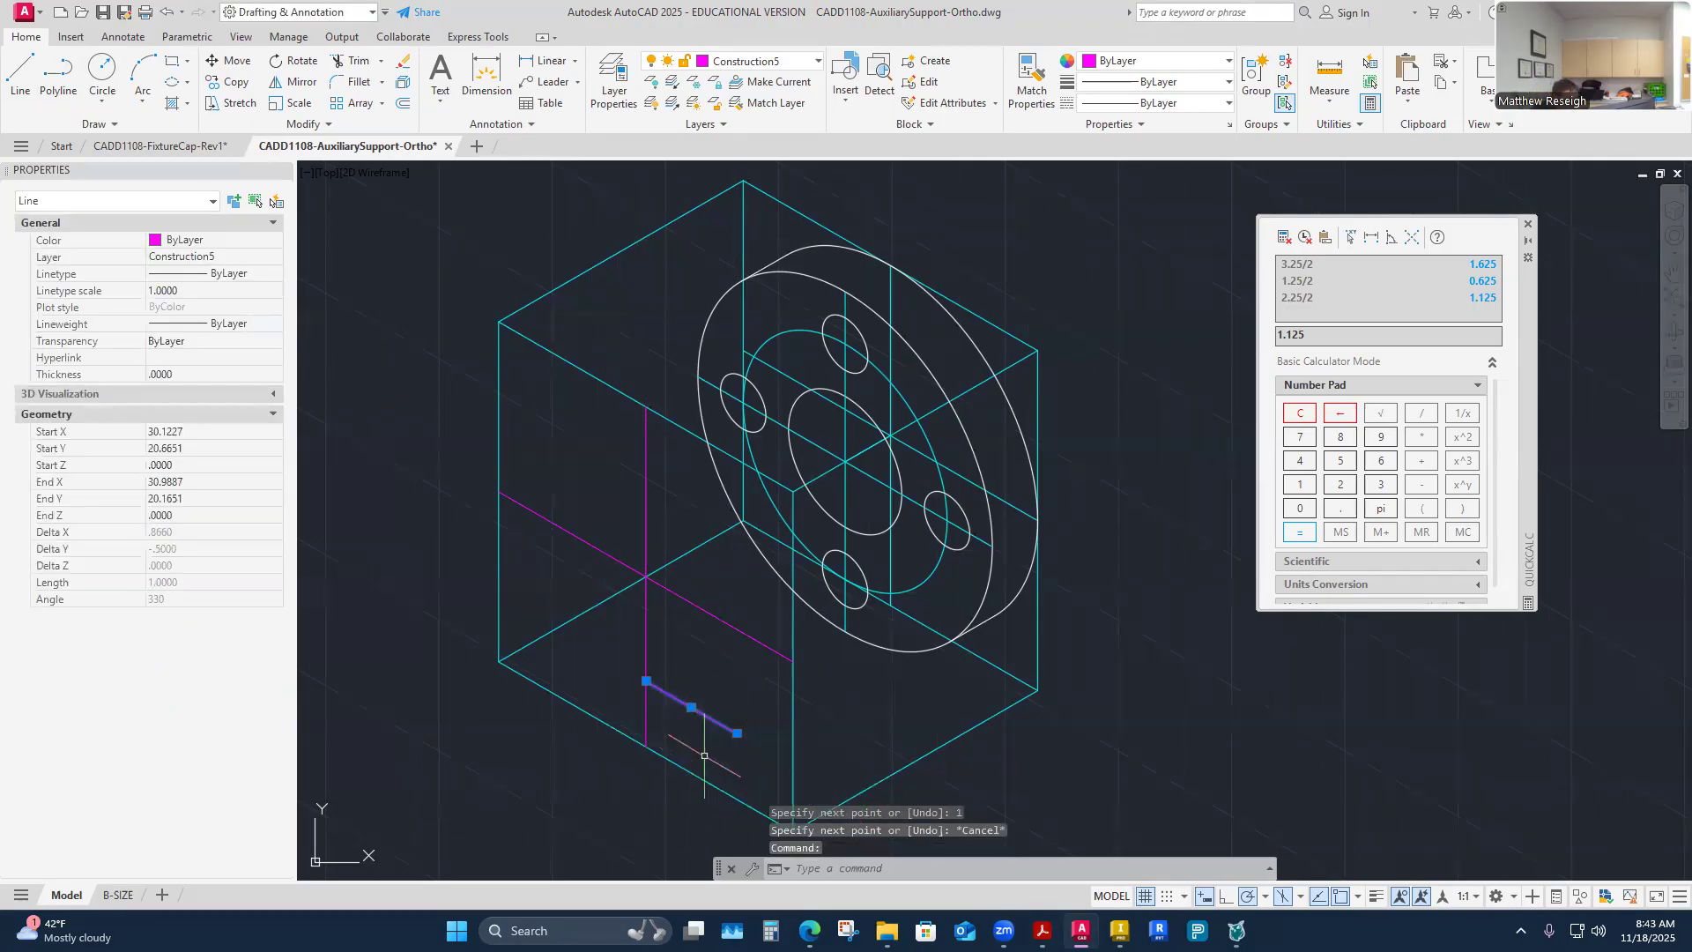
{"action": "key", "text": "Escape"}
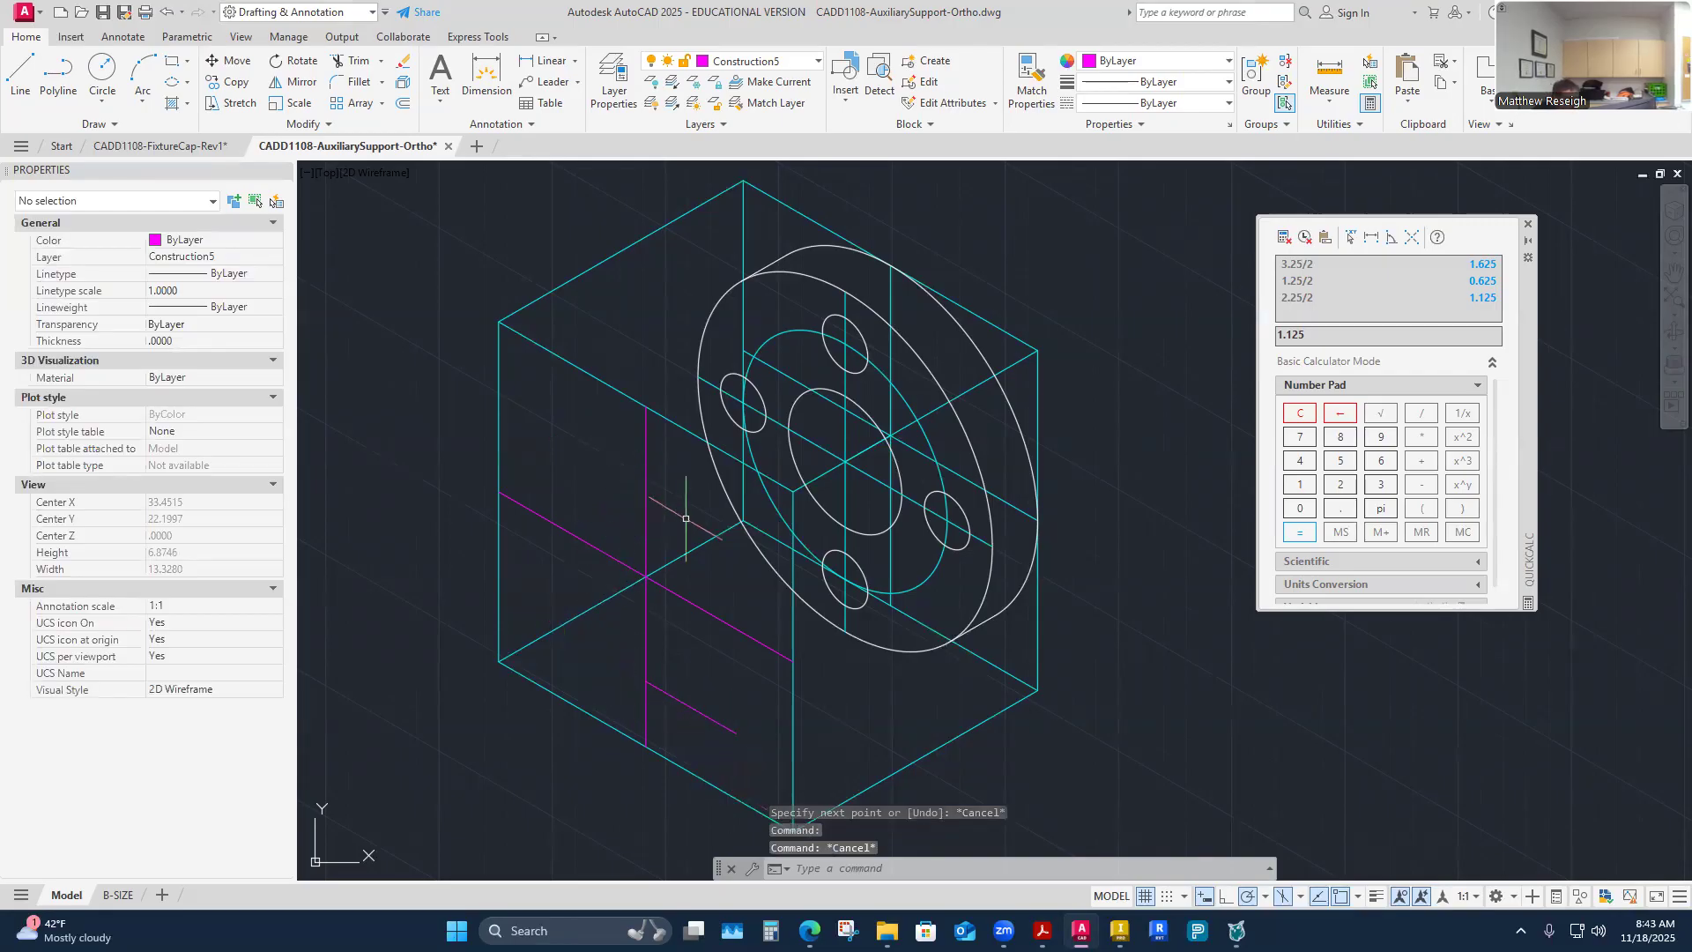
{"action": "left_click", "coordinate": [716, 720]}
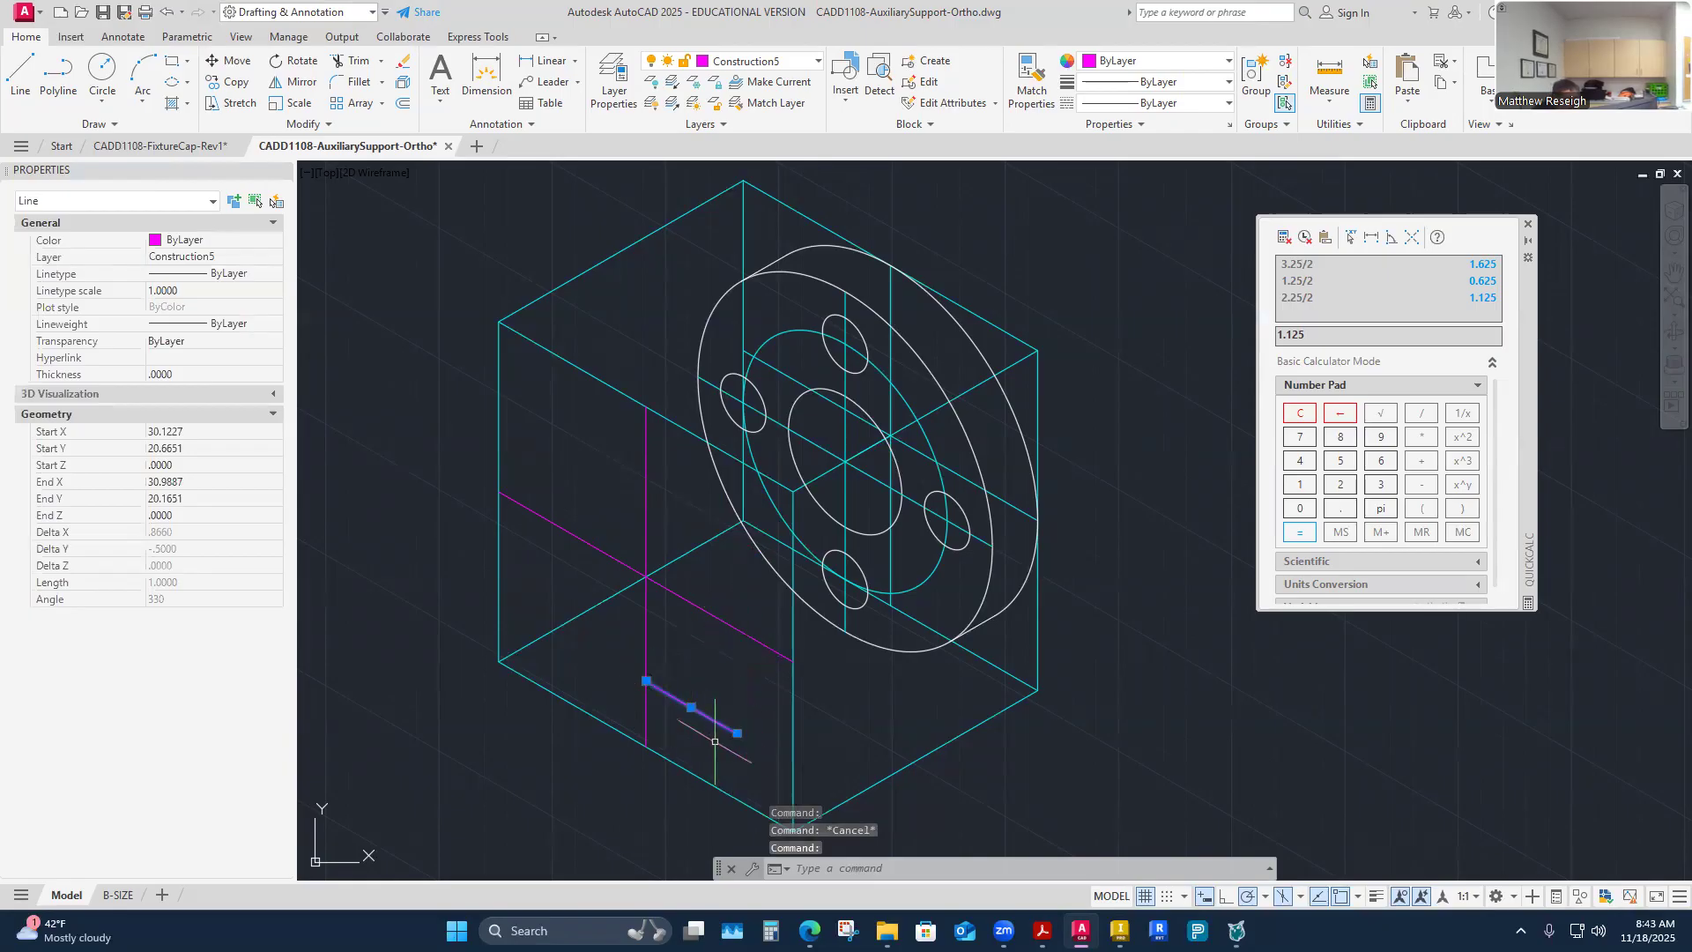
{"action": "key", "text": "Escape"}
Step: Try a 0.5 inch construction line at 150° from the lower construction line's start on the vertical center line, and erase it
{"action": "left_click", "coordinate": [20, 70]}
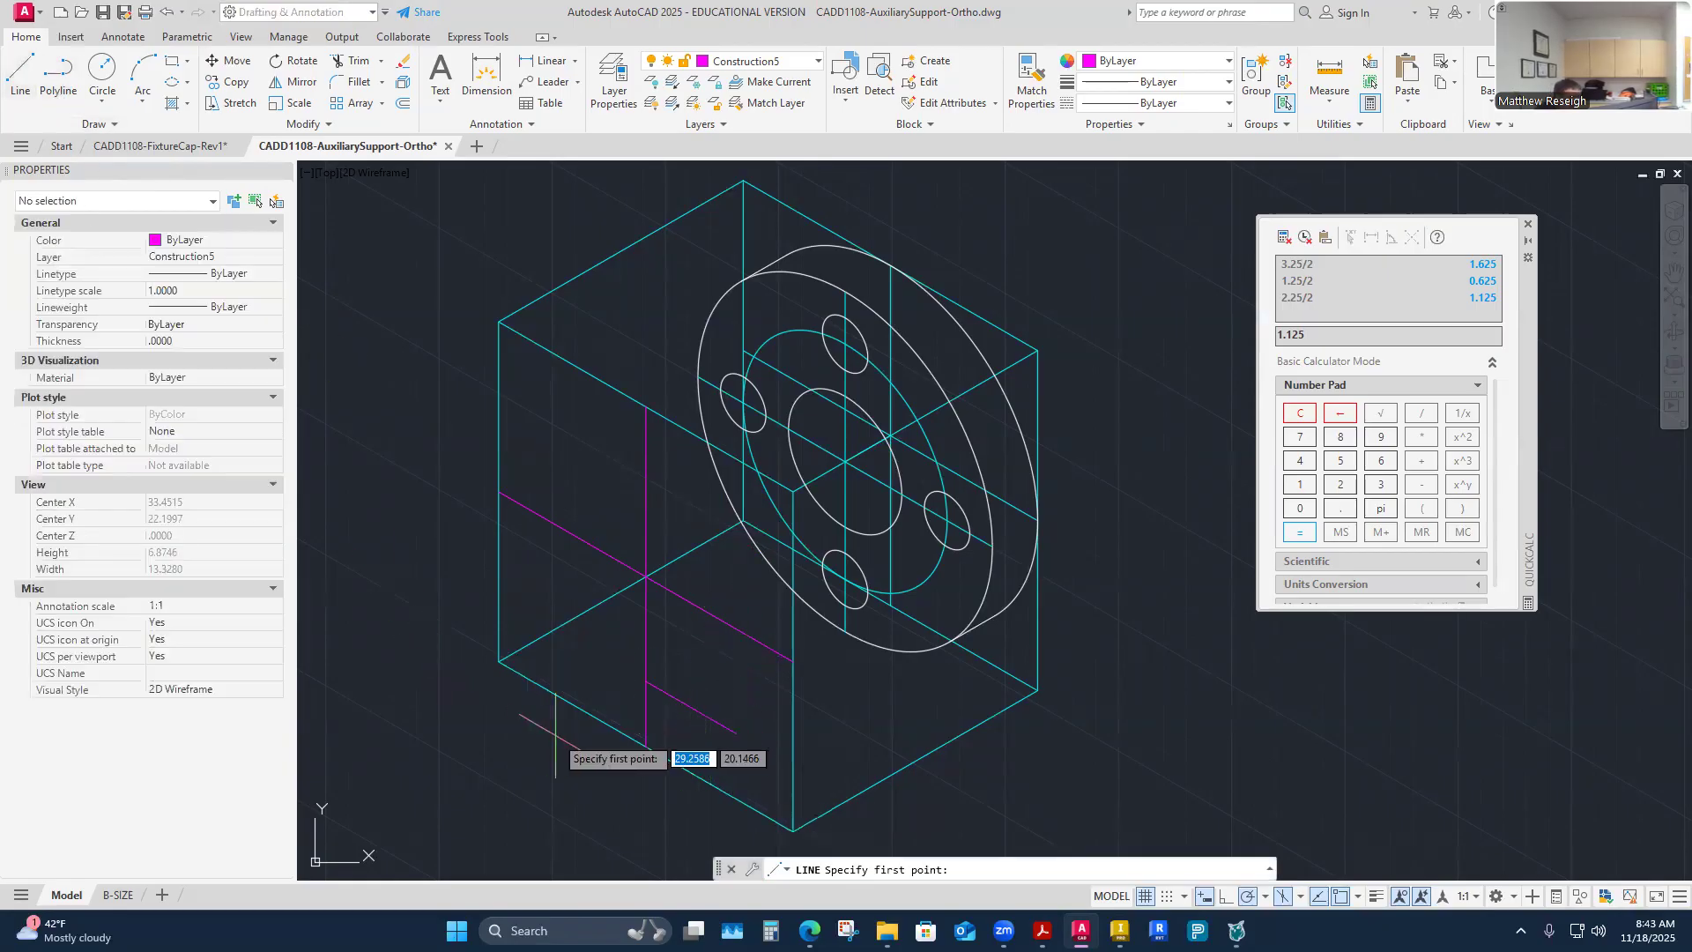
{"action": "left_click", "coordinate": [646, 681]}
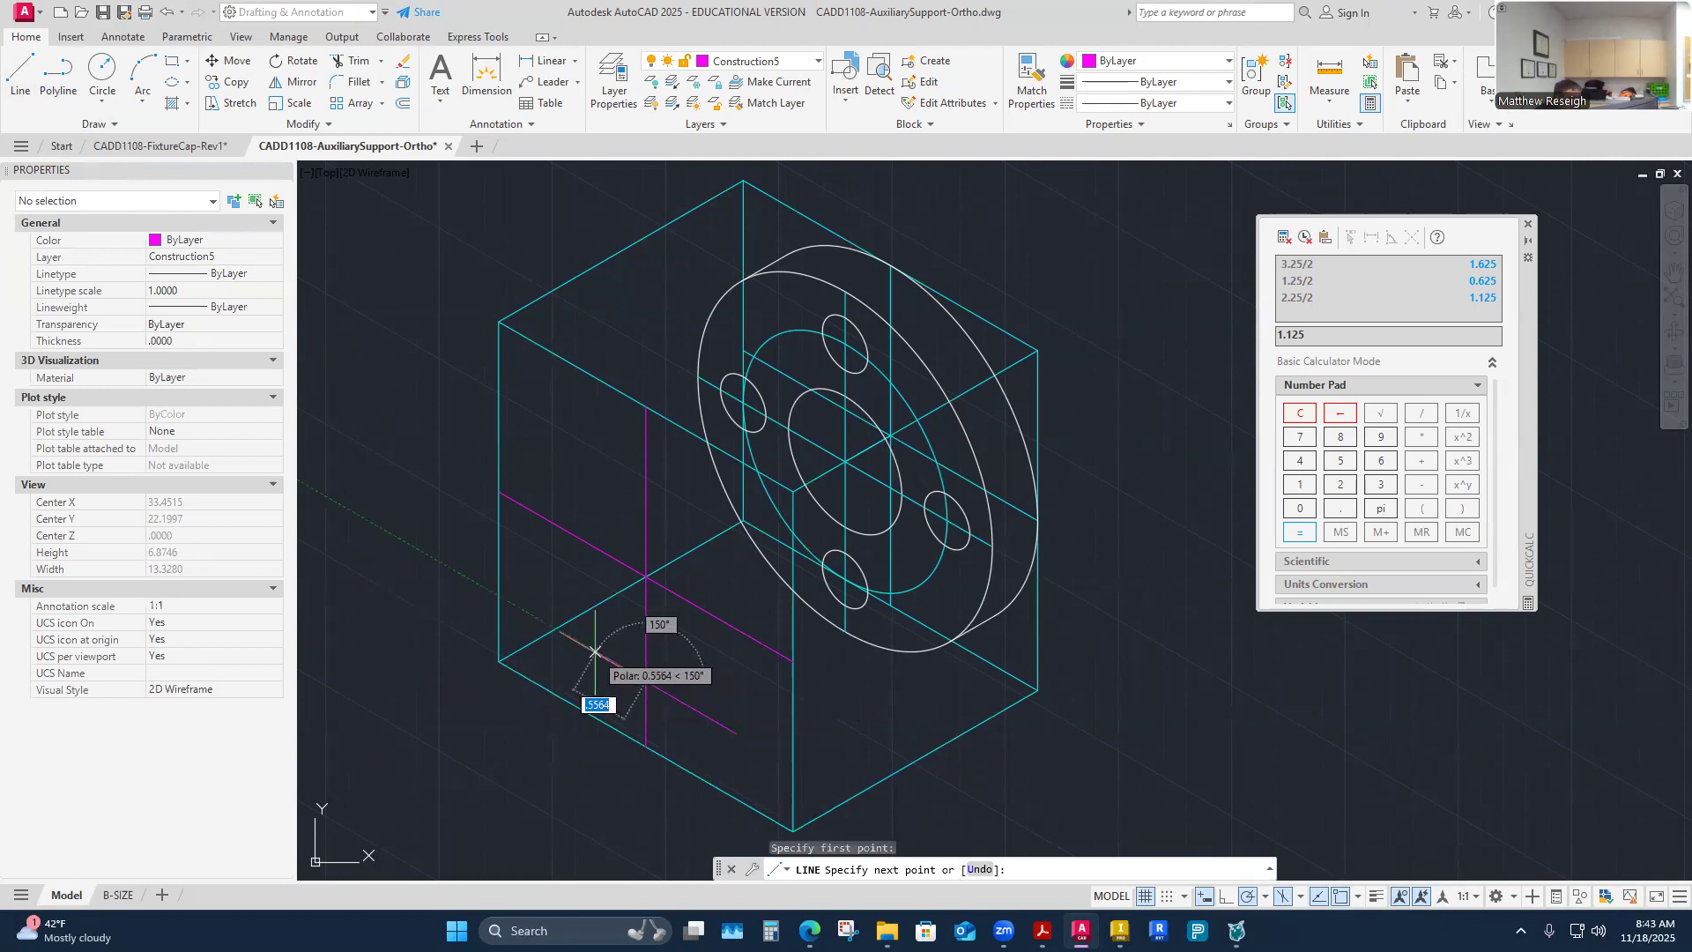
{"action": "type", "text": ".5"}
{"action": "key", "text": "Return"}
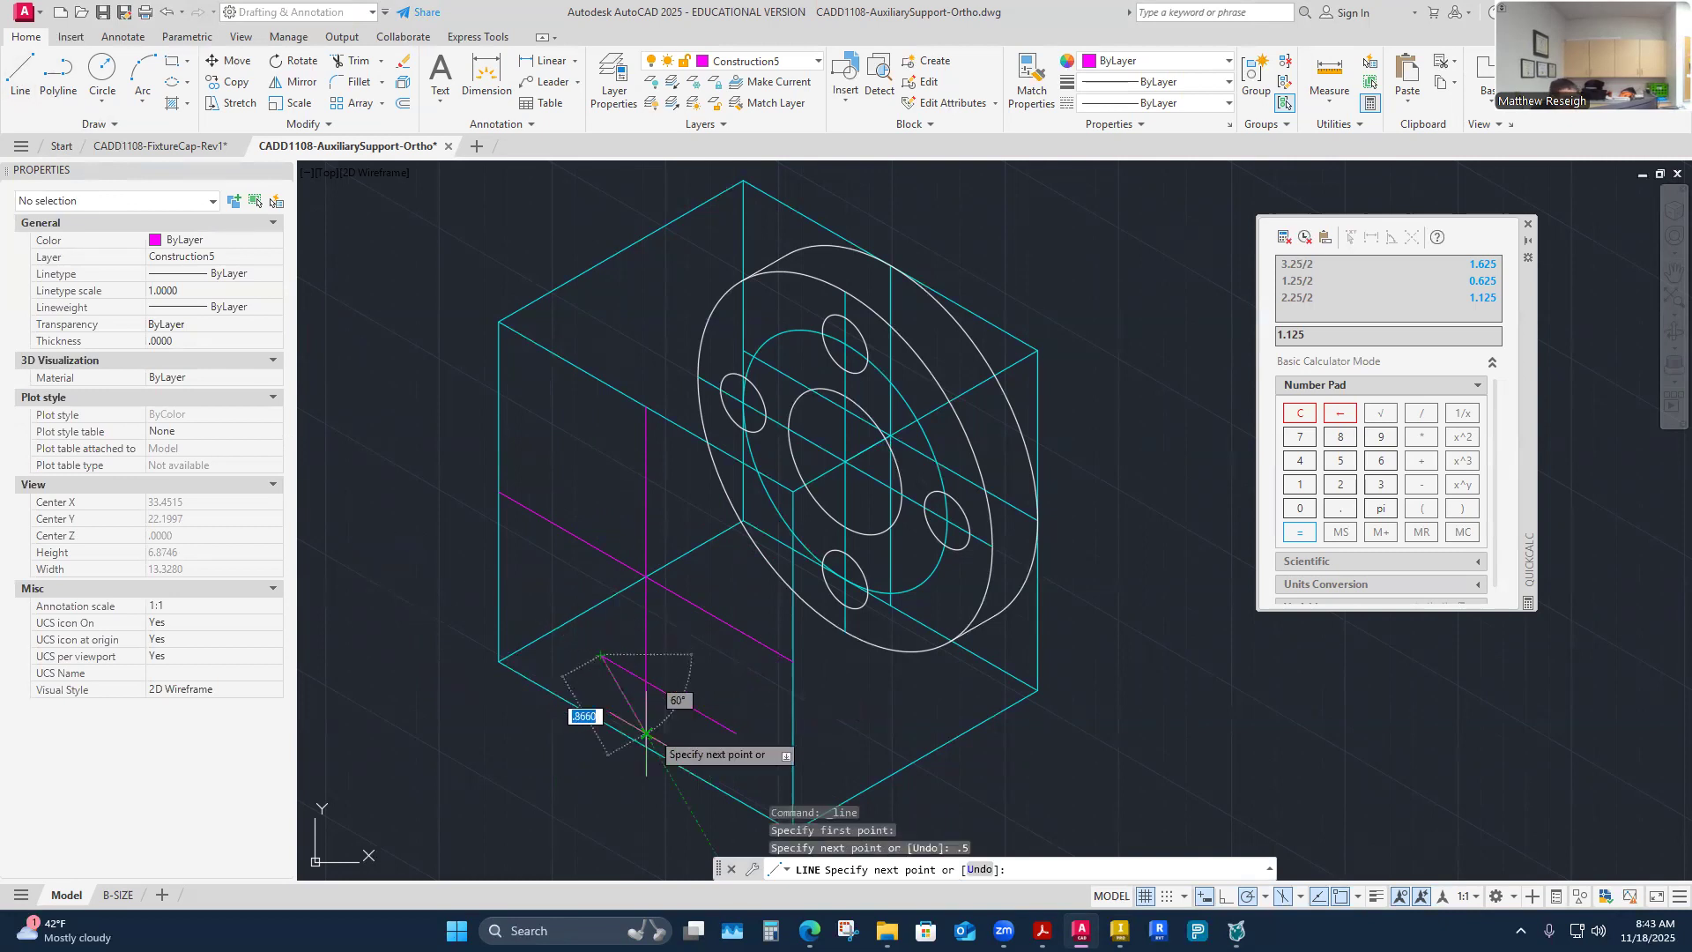
{"action": "key", "text": "Escape"}
{"action": "left_click", "coordinate": [620, 674]}
{"action": "key", "text": "Escape"}
{"action": "left_click", "coordinate": [623, 667]}
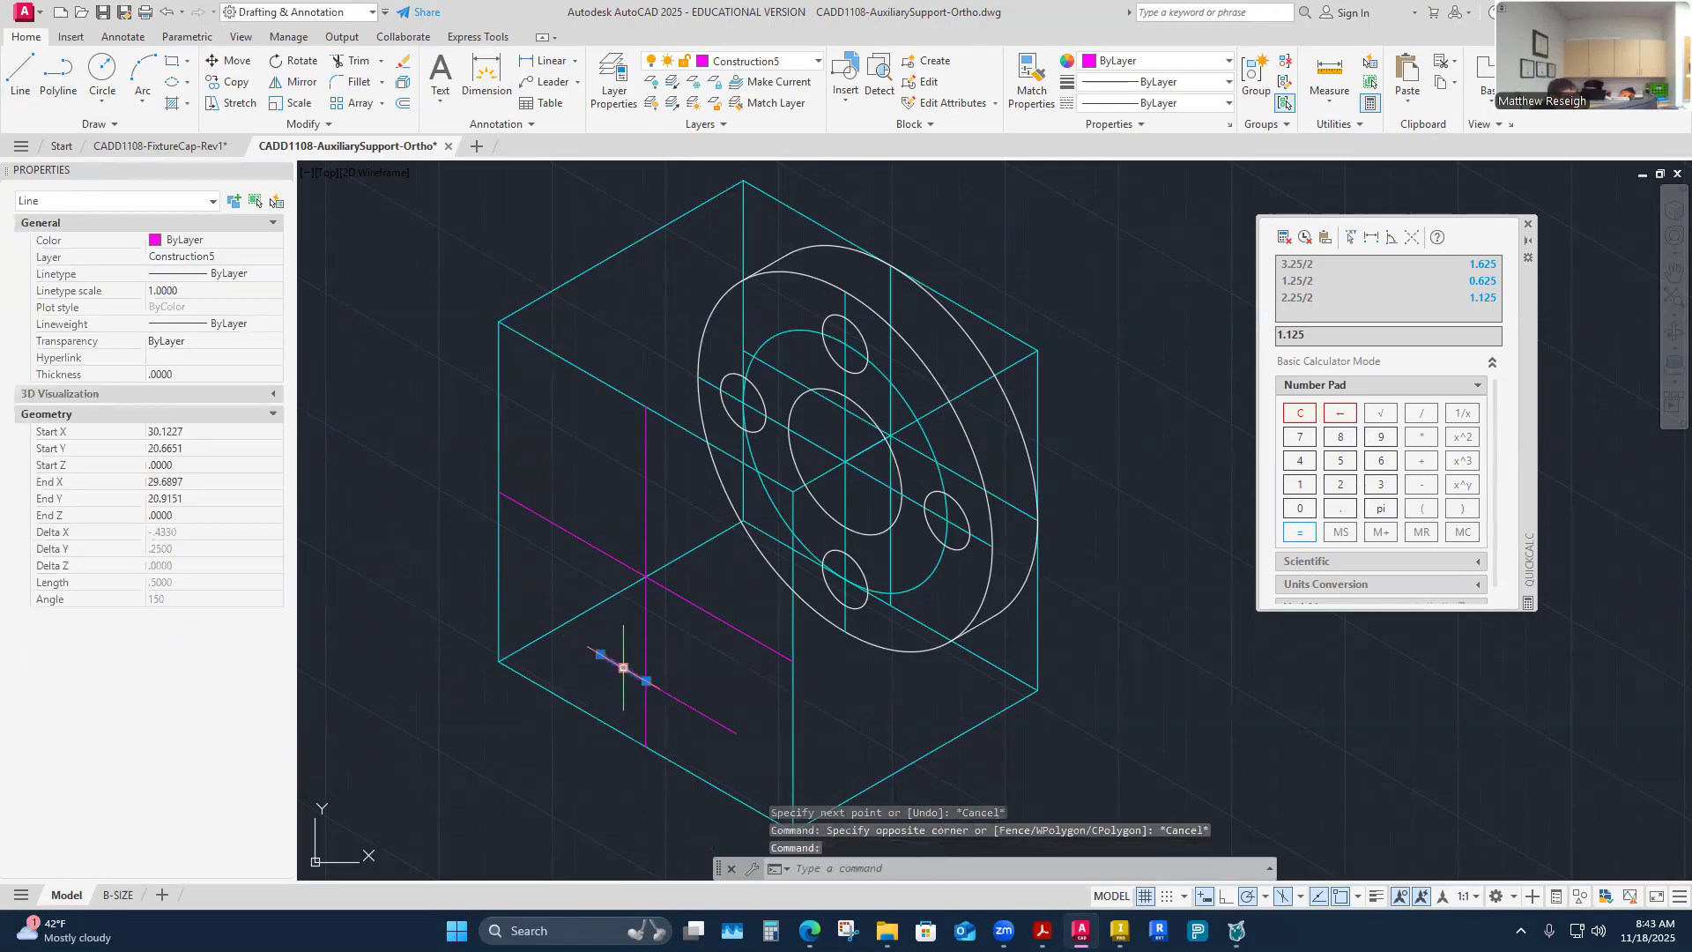
{"action": "key", "text": "Delete"}
{"action": "right_click", "coordinate": [620, 669]}
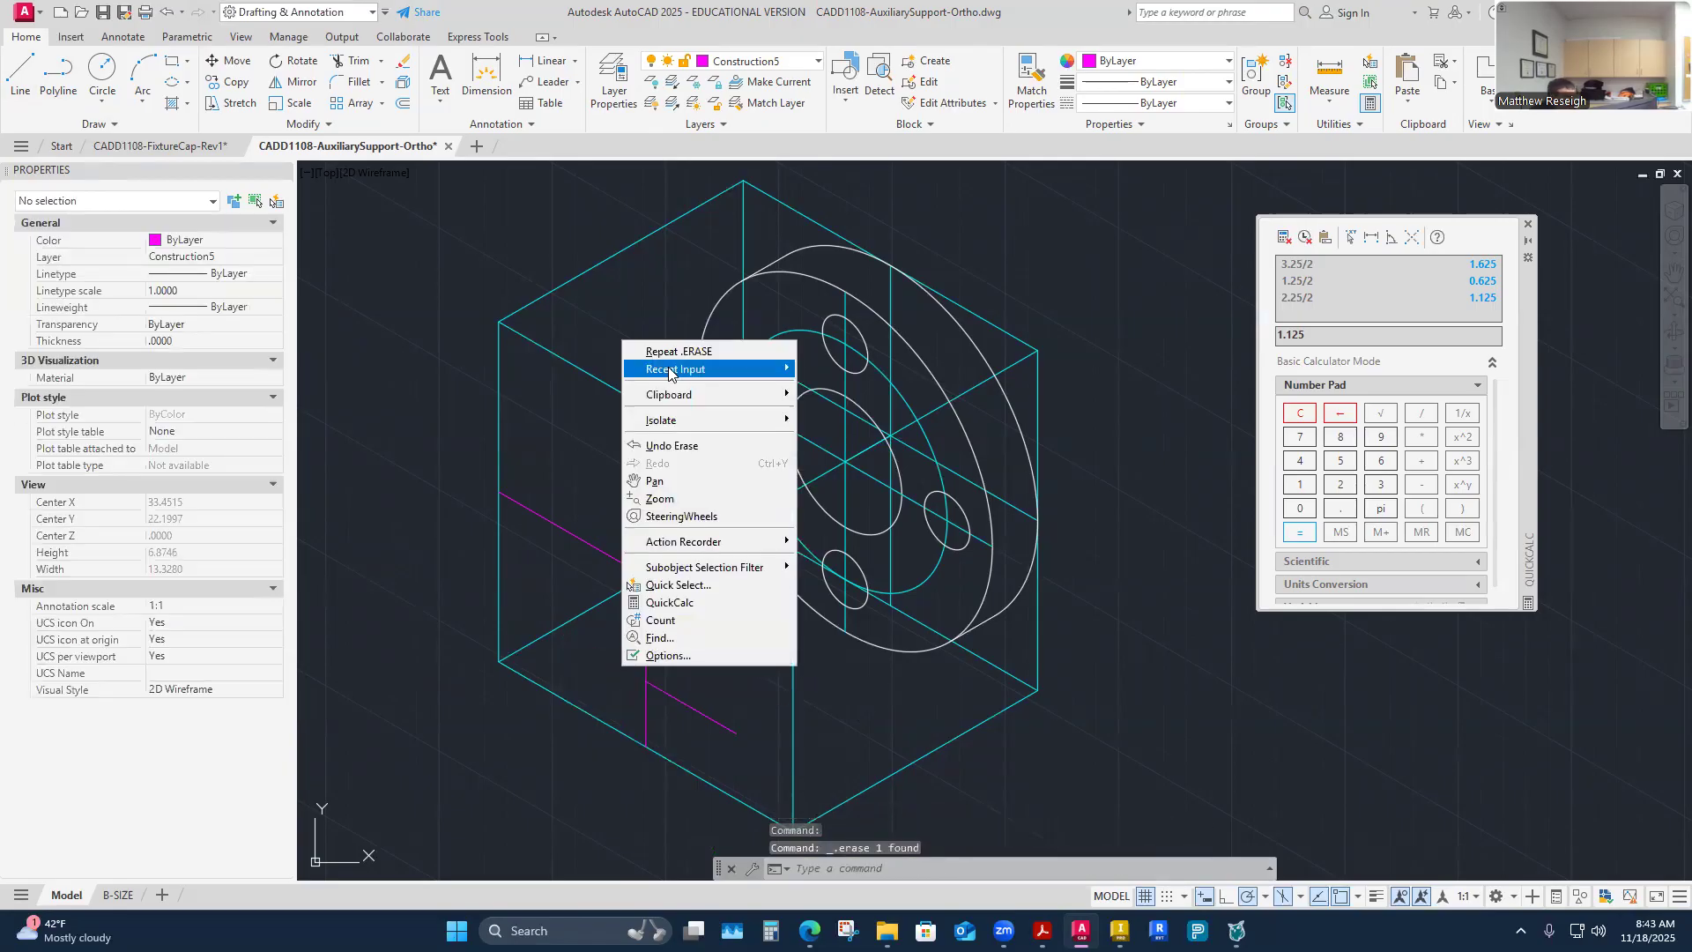
{"action": "key", "text": "Escape"}
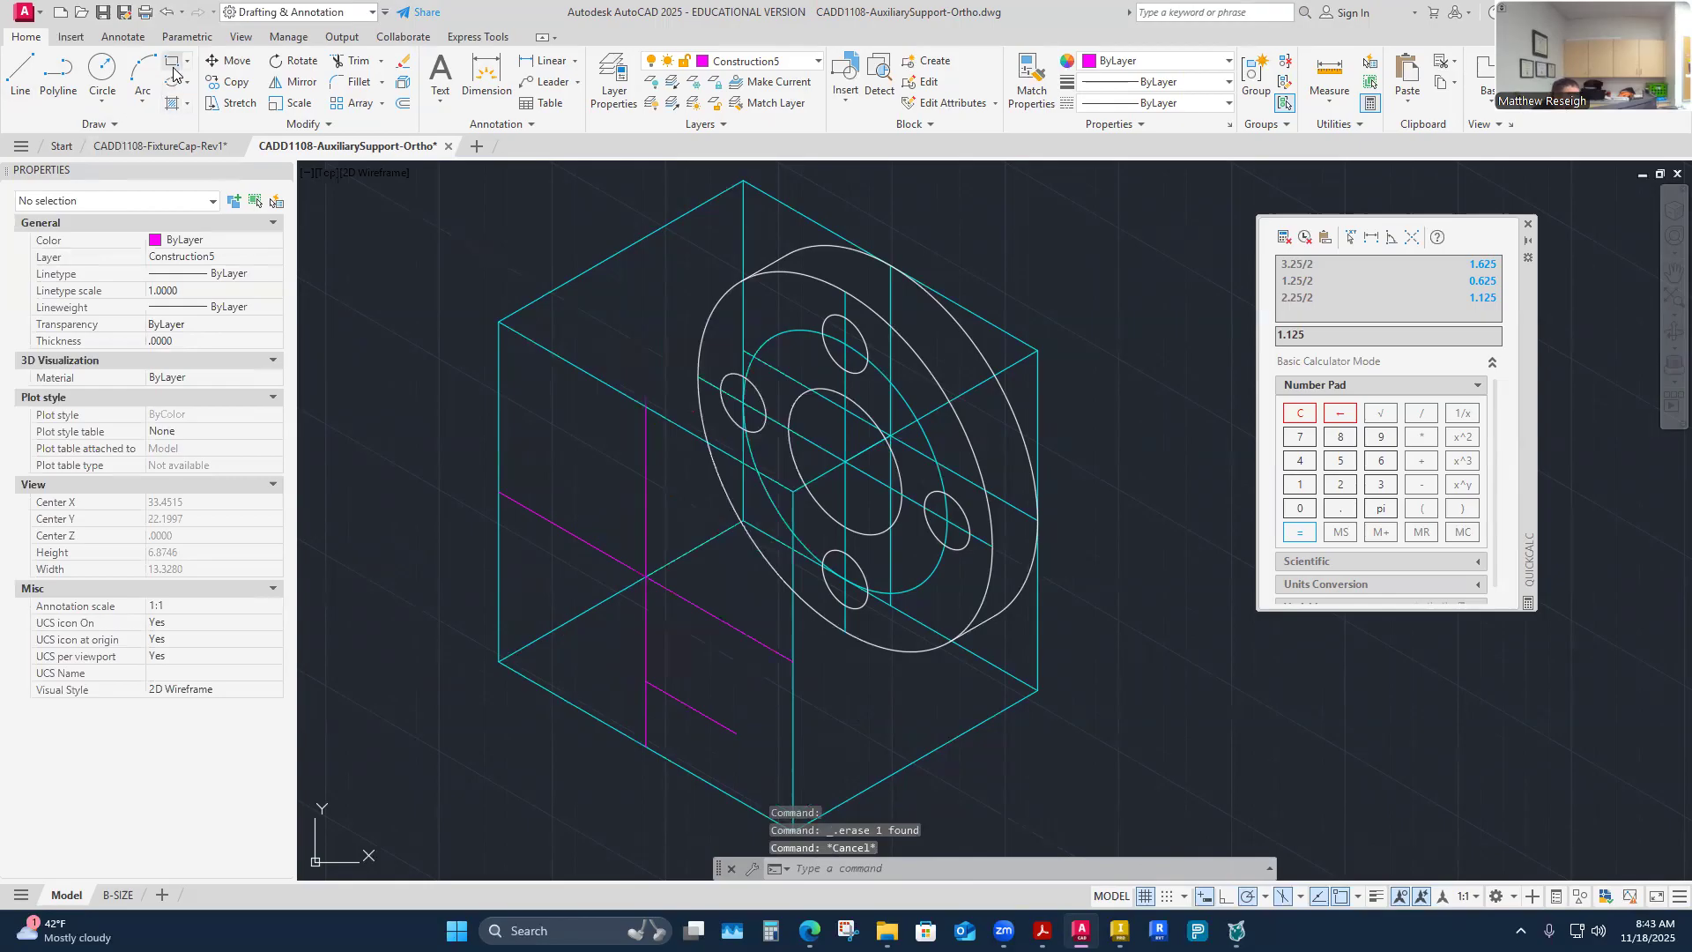
Step: Draw a 1 inch construction line at 150° from the lower construction line's start on the vertical center line
{"action": "left_click", "coordinate": [24, 77]}
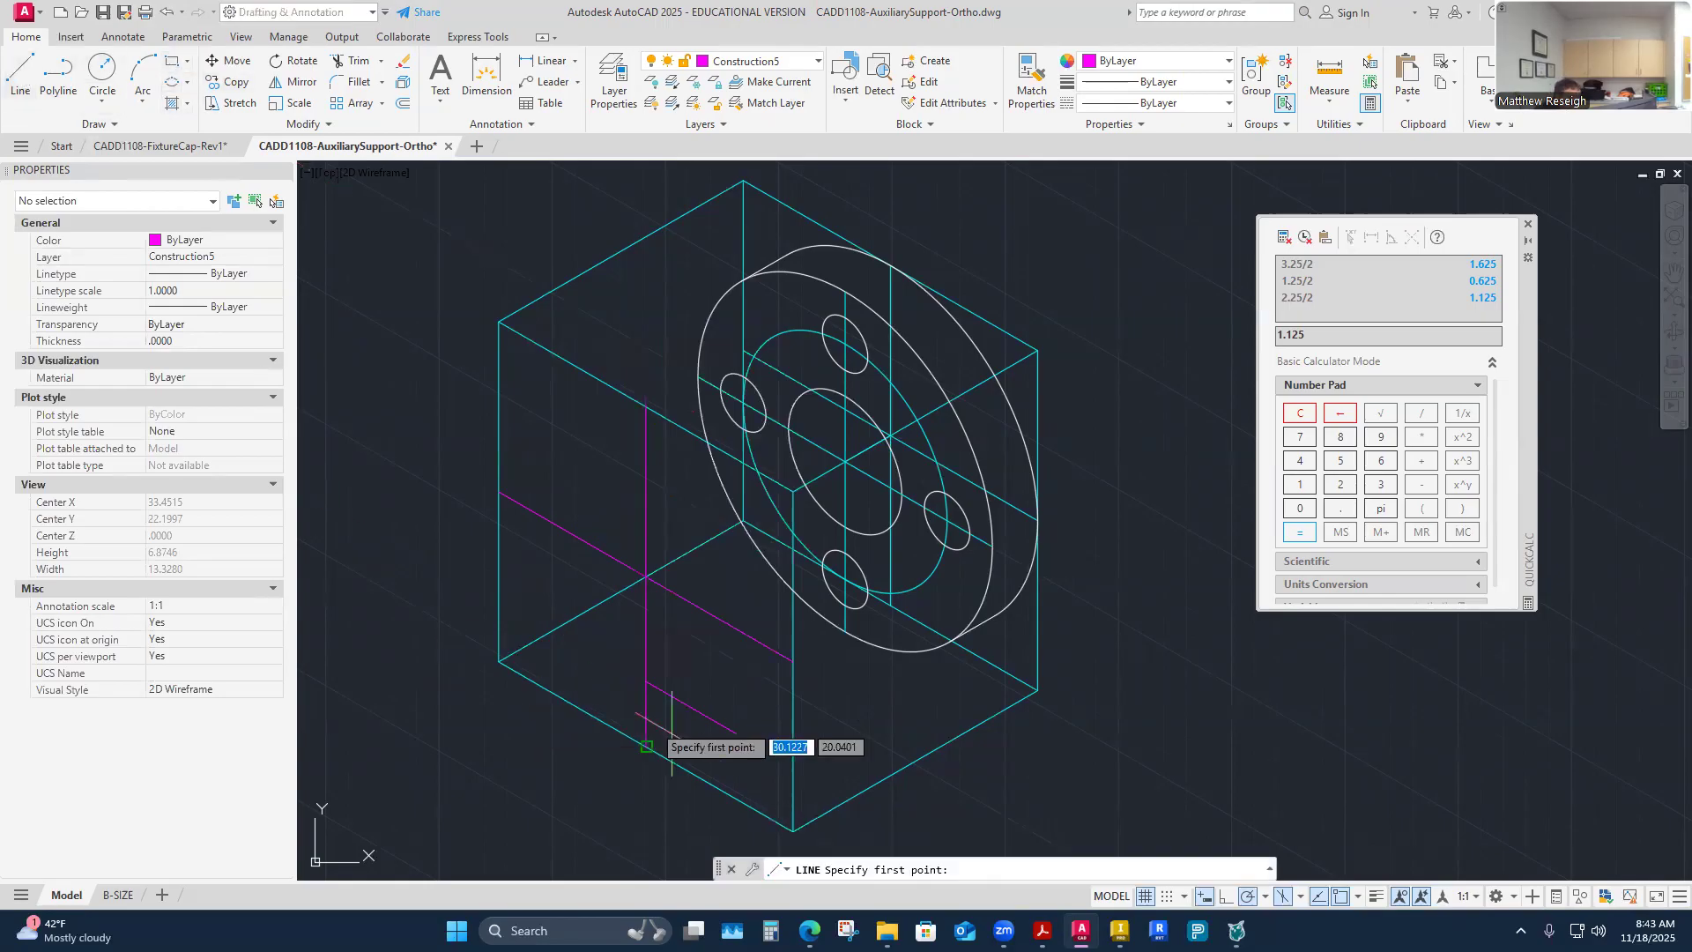
{"action": "left_click", "coordinate": [646, 681]}
{"action": "type", "text": "1"}
{"action": "key", "text": "Return"}
{"action": "right_click", "coordinate": [600, 655]}
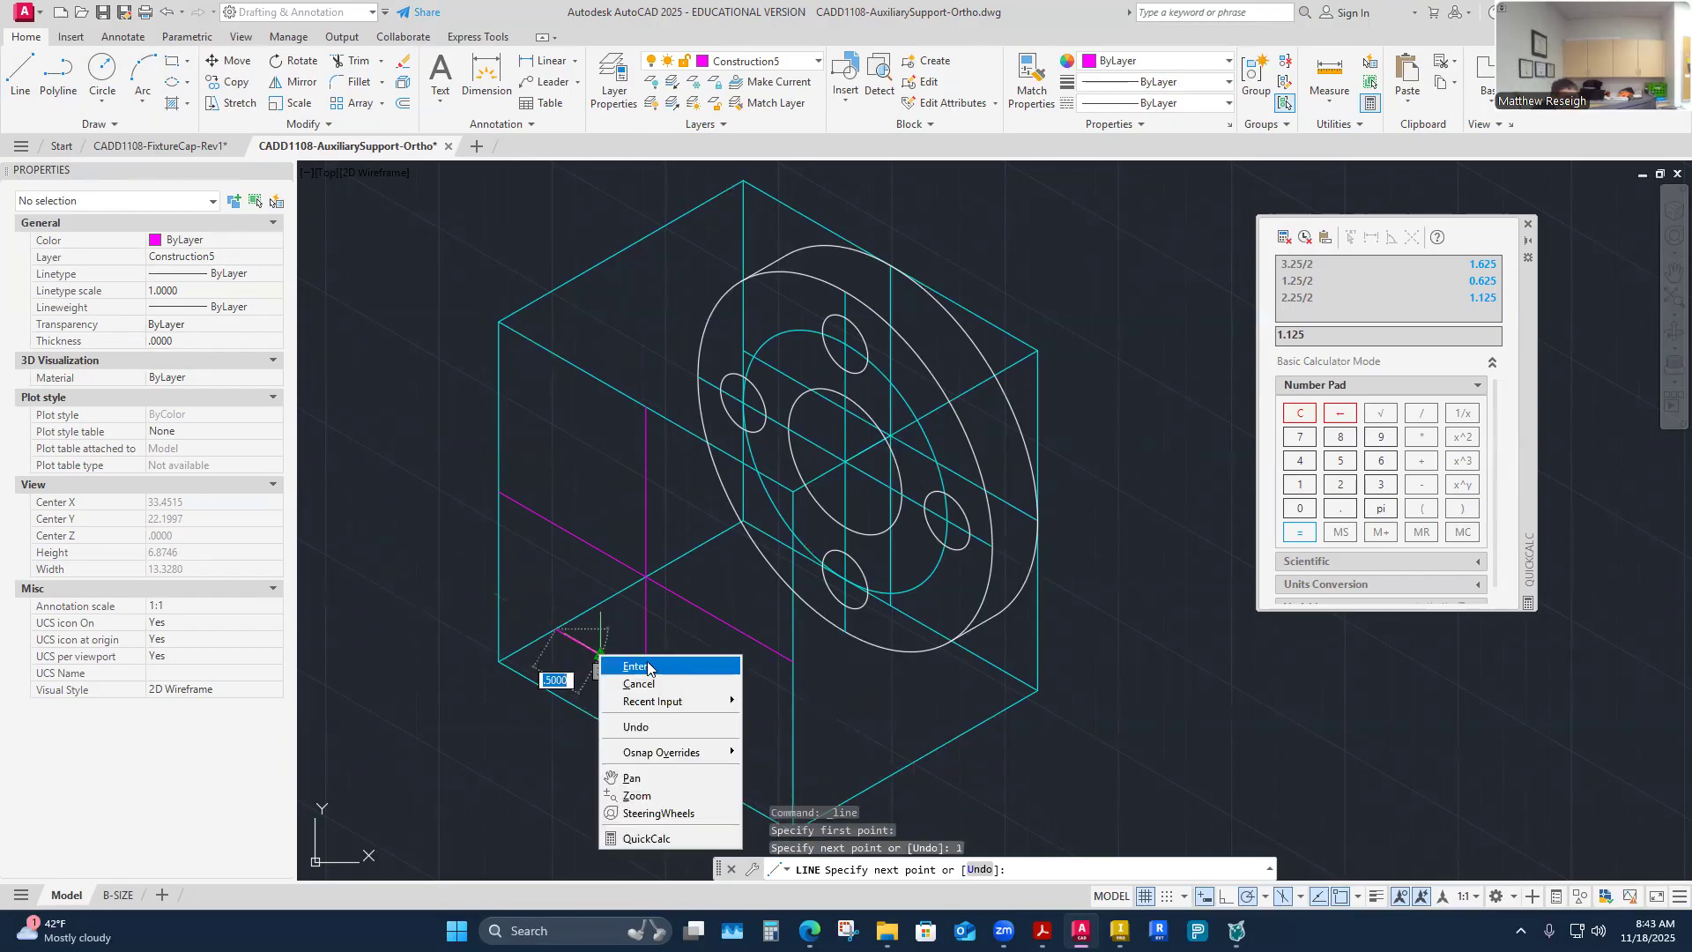
{"action": "left_click", "coordinate": [635, 662]}
Step: Draw a 1 inch construction line at 150°, starting 1 inch below the top end of the vertical center line
{"action": "right_click", "coordinate": [592, 502]}
{"action": "left_click", "coordinate": [617, 509]}
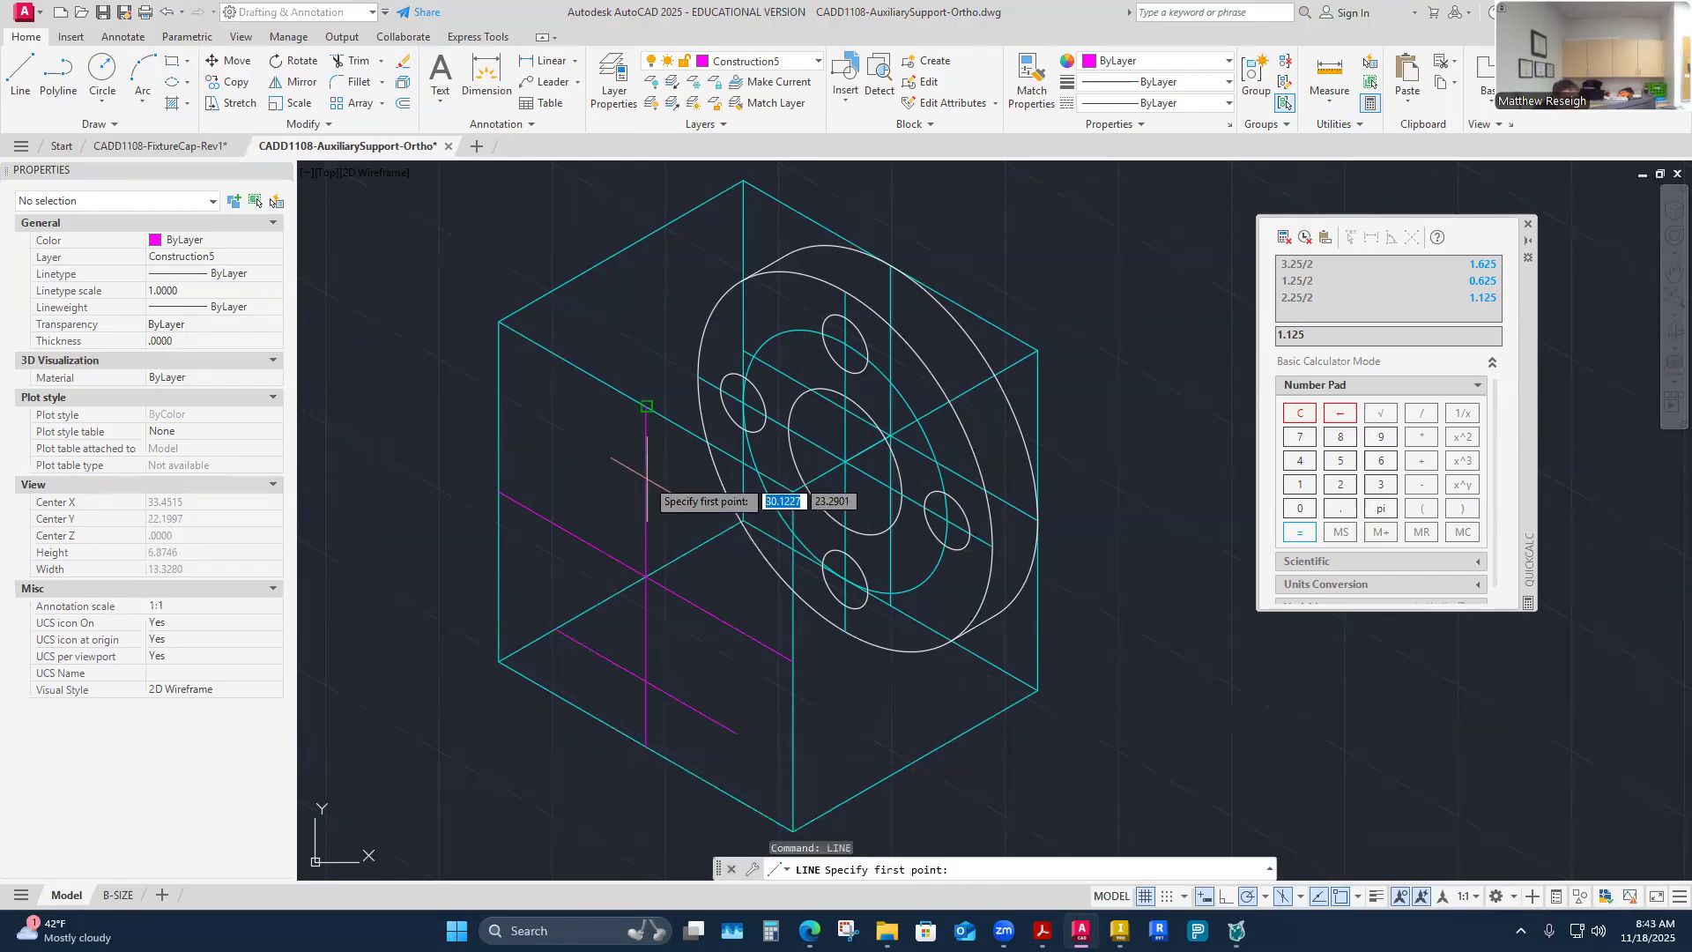
{"action": "type", "text": "1"}
{"action": "key", "text": "Return"}
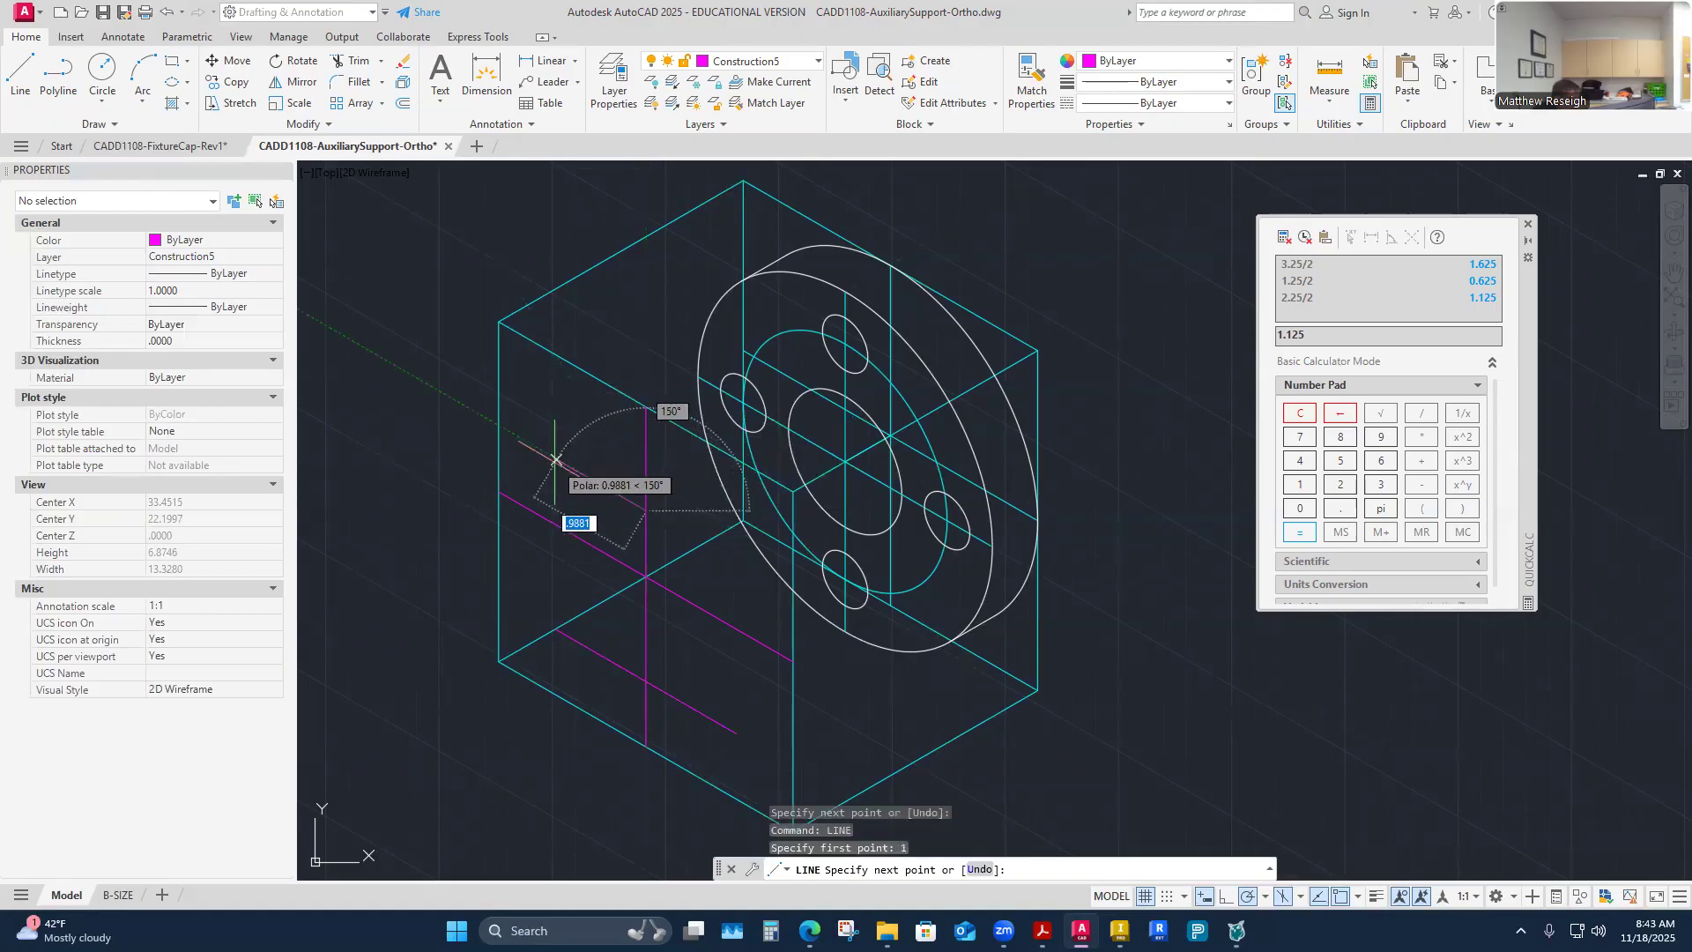
{"action": "type", "text": "1"}
{"action": "key", "text": "Return"}
{"action": "right_click", "coordinate": [560, 506]}
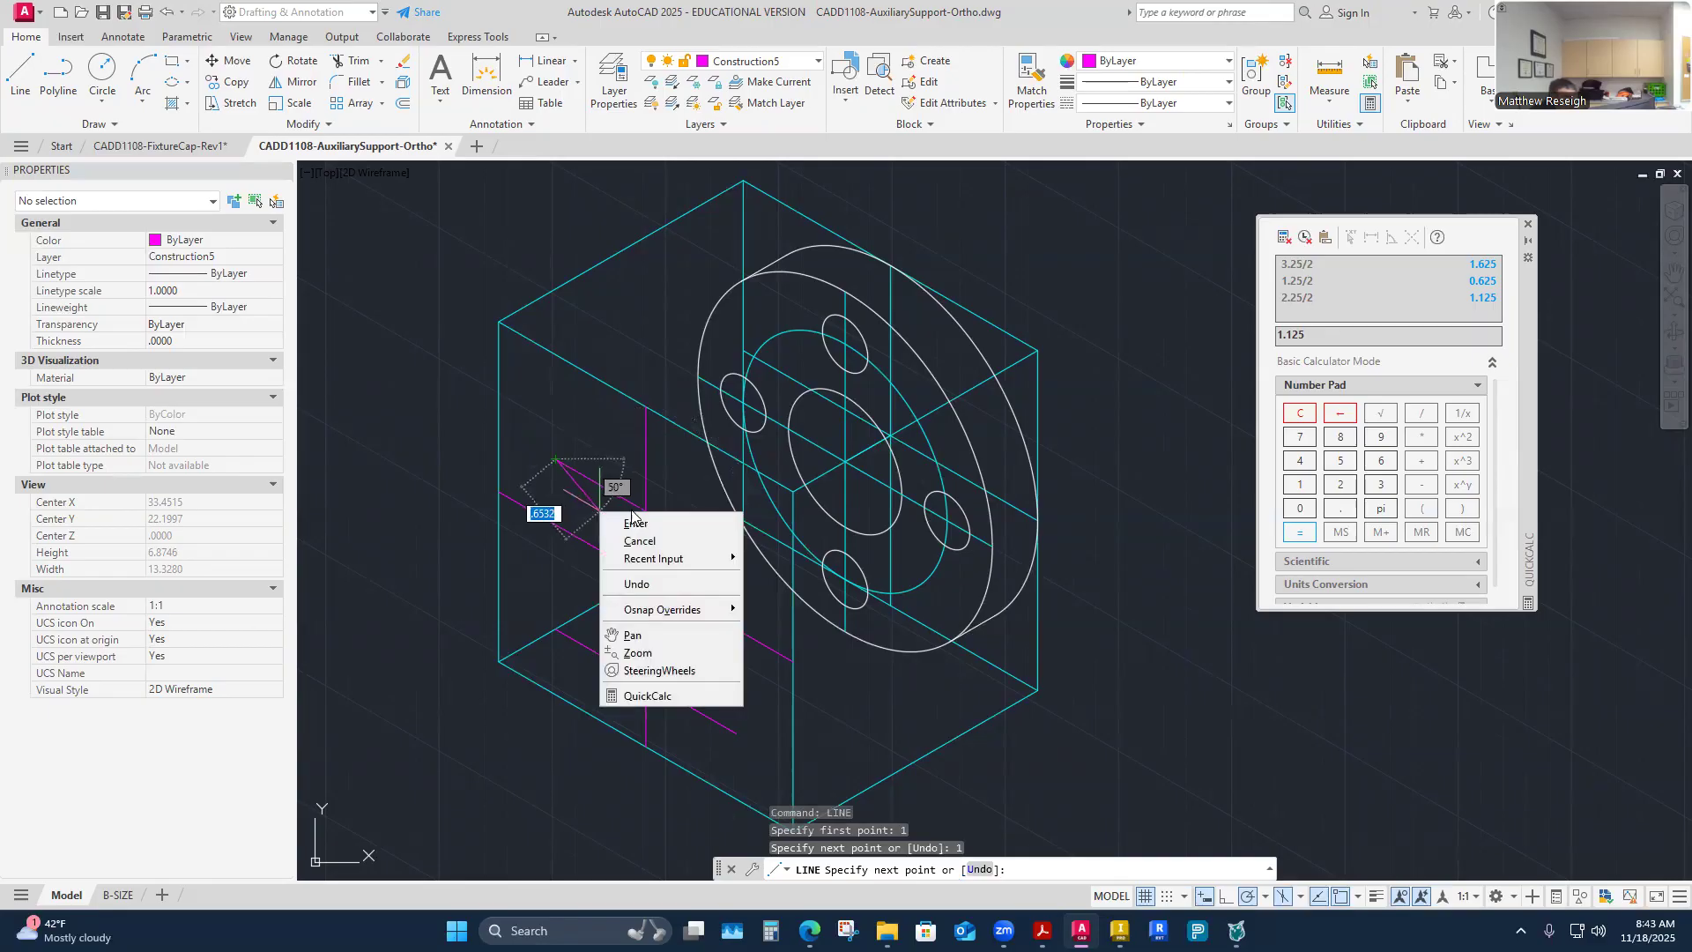
{"action": "left_click", "coordinate": [608, 520]}
Step: Draw a 1 inch construction line at 330° from the upper construction line's start on the vertical center line
{"action": "right_click", "coordinate": [672, 510]}
{"action": "left_click", "coordinate": [697, 521]}
{"action": "left_click", "coordinate": [647, 511]}
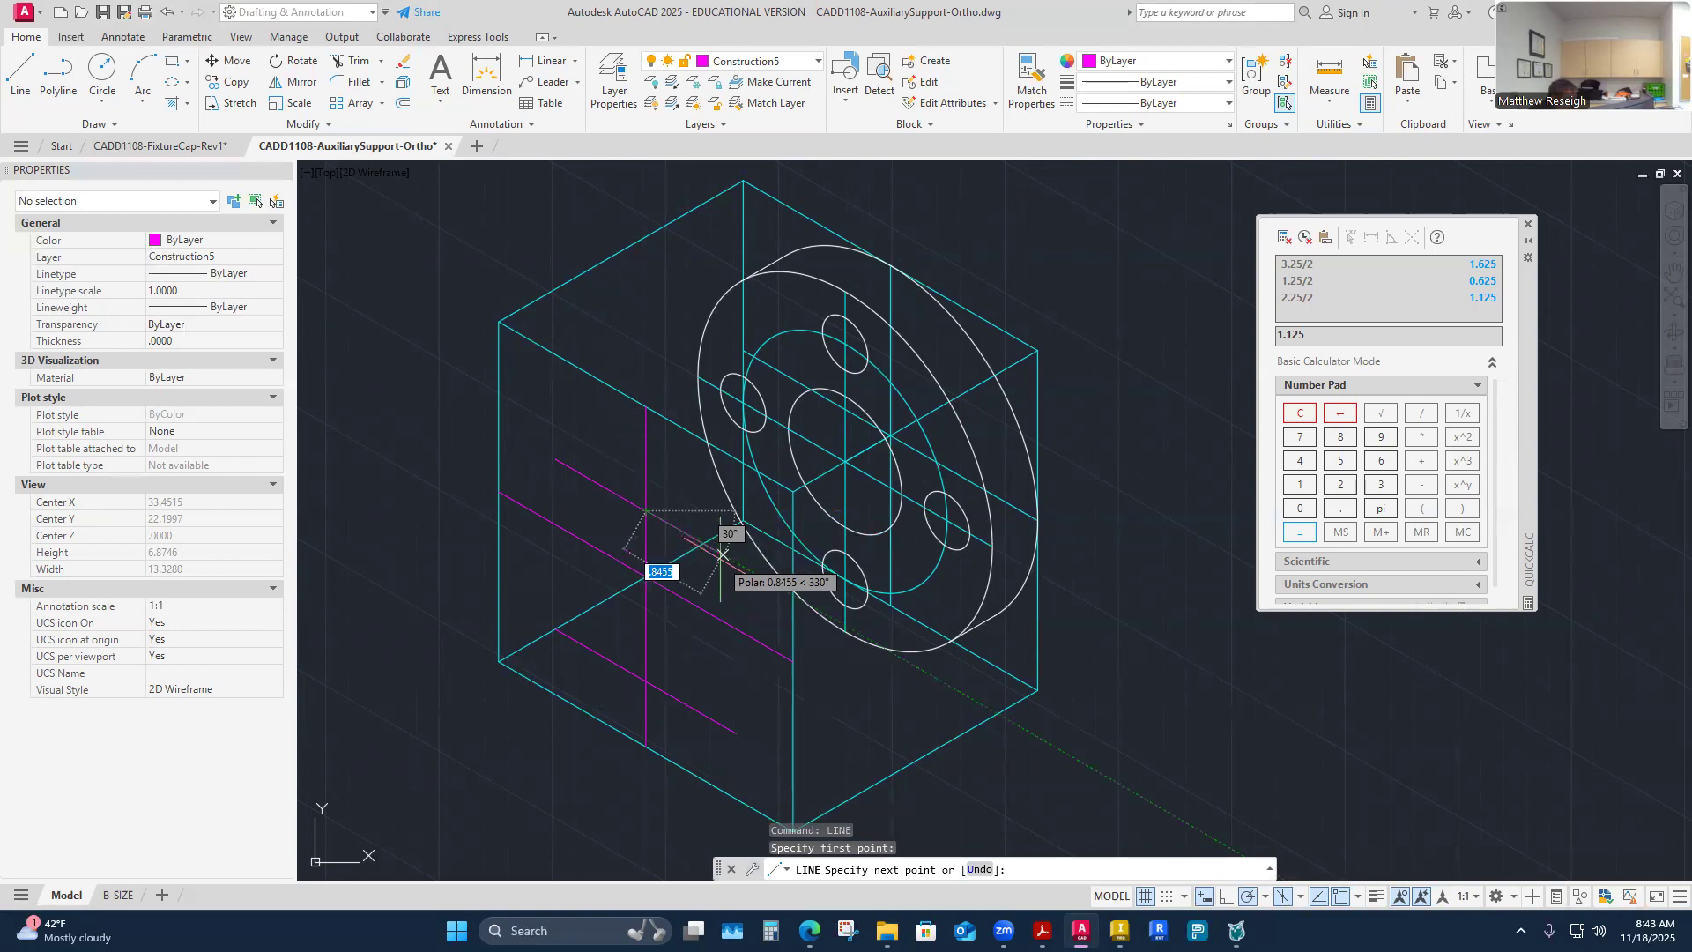
{"action": "type", "text": "1"}
{"action": "key", "text": "Return"}
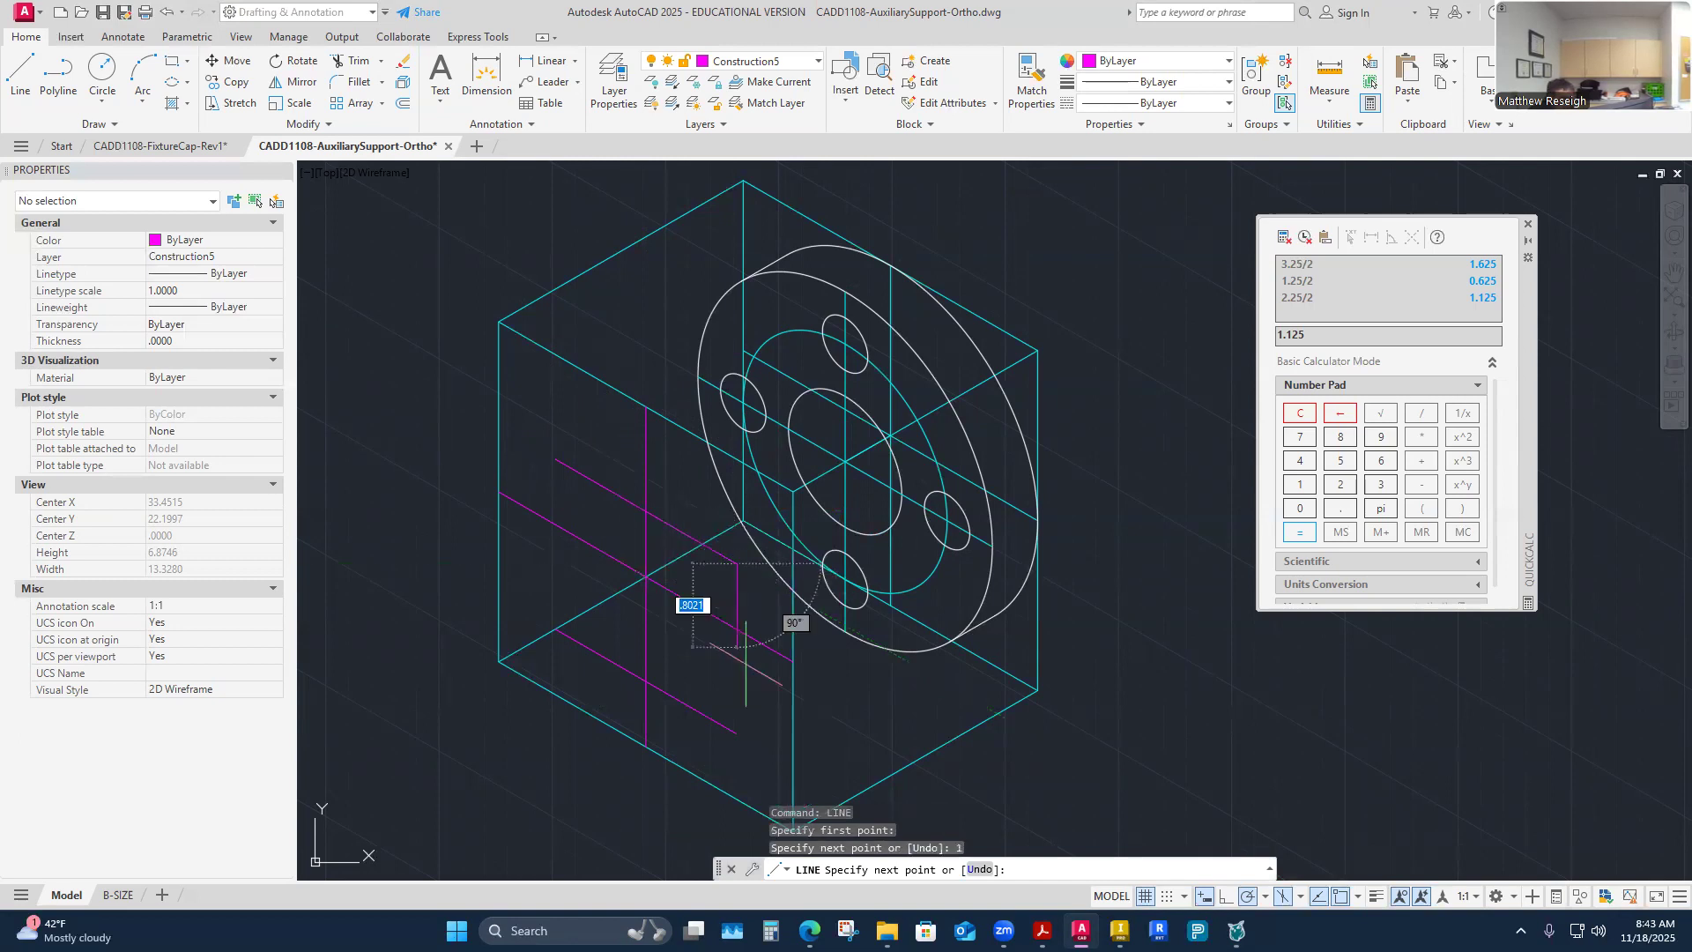
{"action": "key", "text": "Escape"}
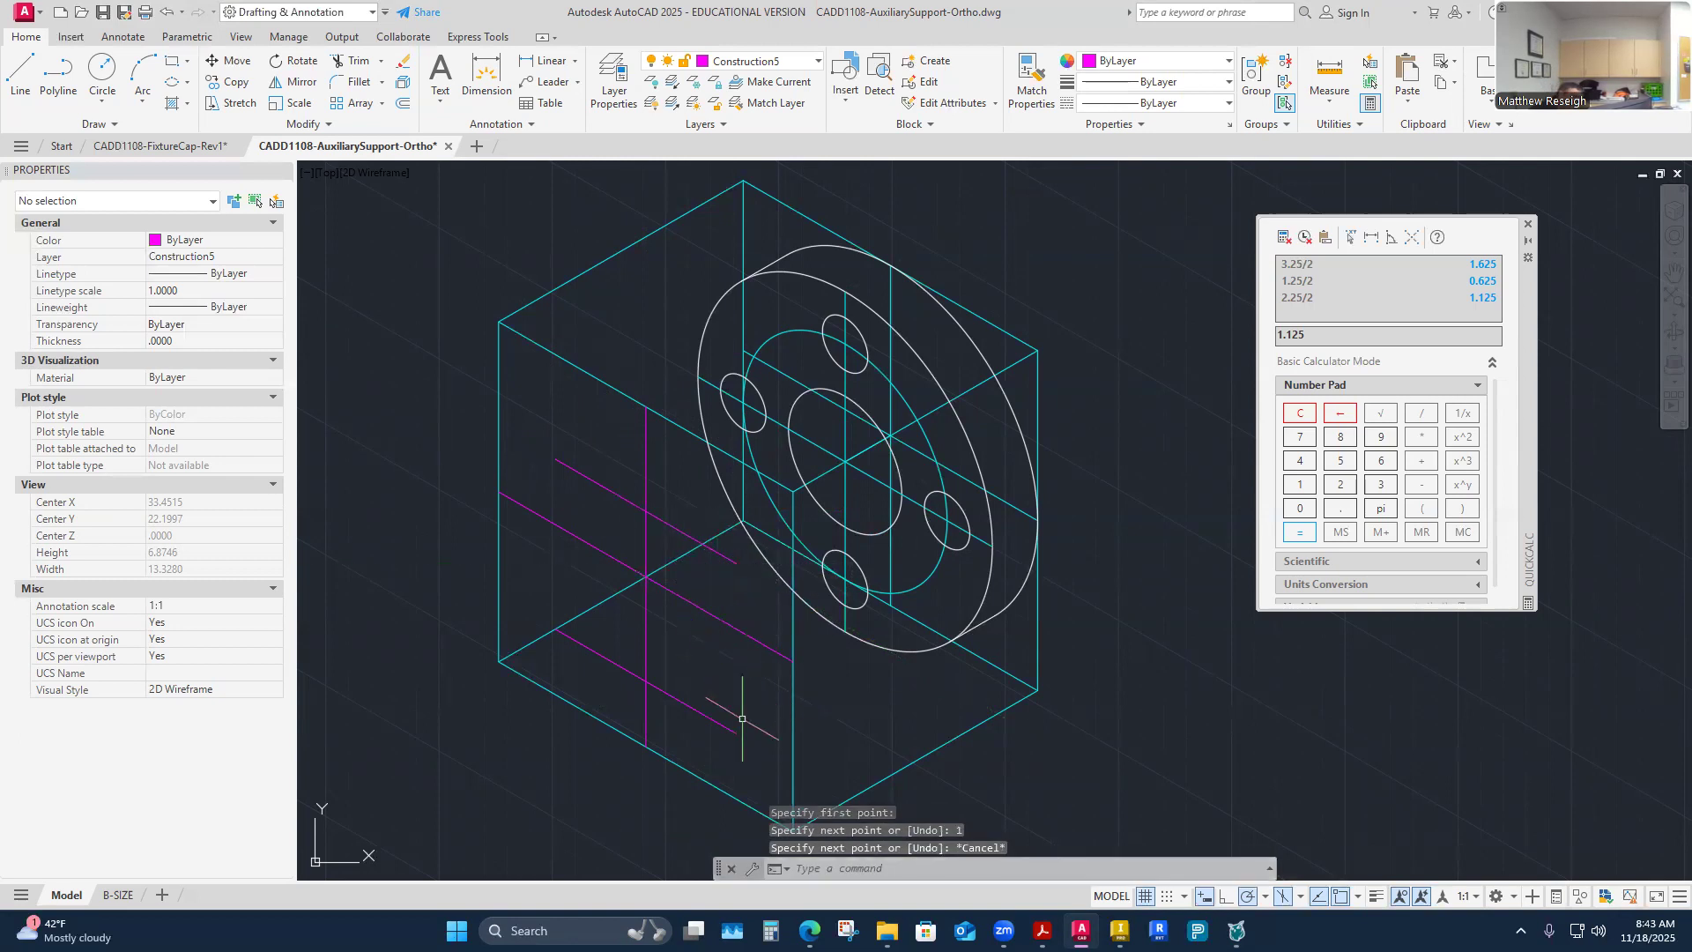
{"action": "left_click", "coordinate": [724, 557]}
{"action": "key", "text": "Escape"}
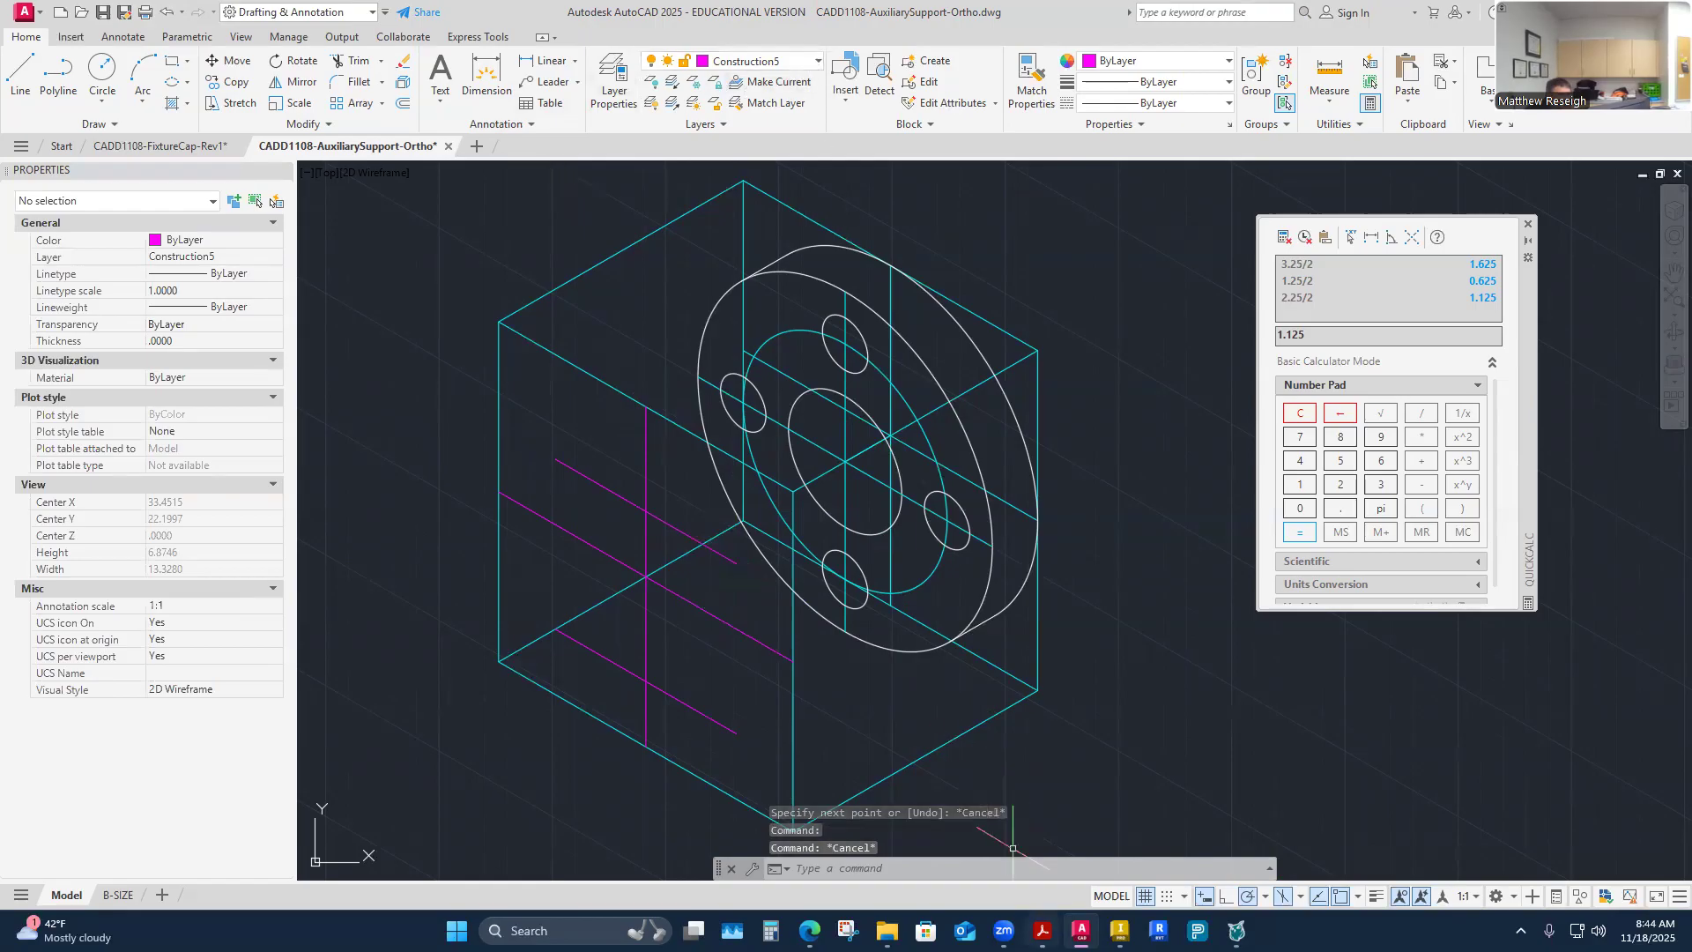
Step: Check the square plate's corner radius in the Auxiliary Support Ortho PDF in Acrobat, and return to the AutoCAD drawing
{"action": "mouse_move", "coordinate": [1043, 931]}
{"action": "left_click", "coordinate": [1100, 806]}
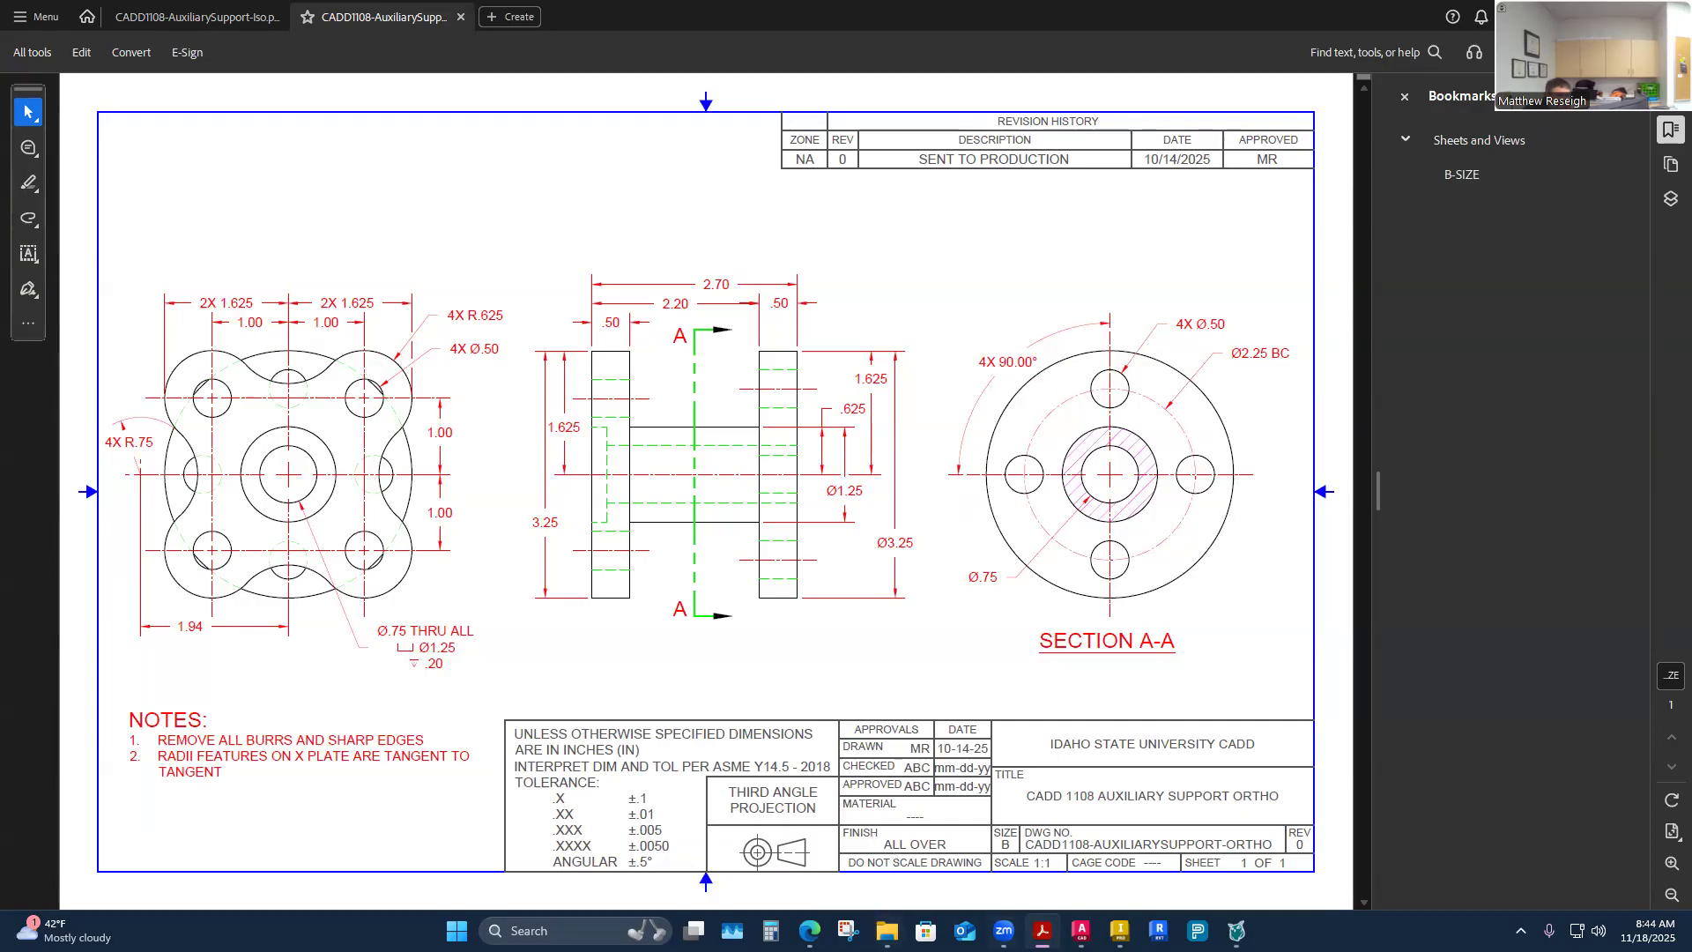
{"action": "mouse_move", "coordinate": [1080, 930]}
{"action": "left_click", "coordinate": [1177, 840]}
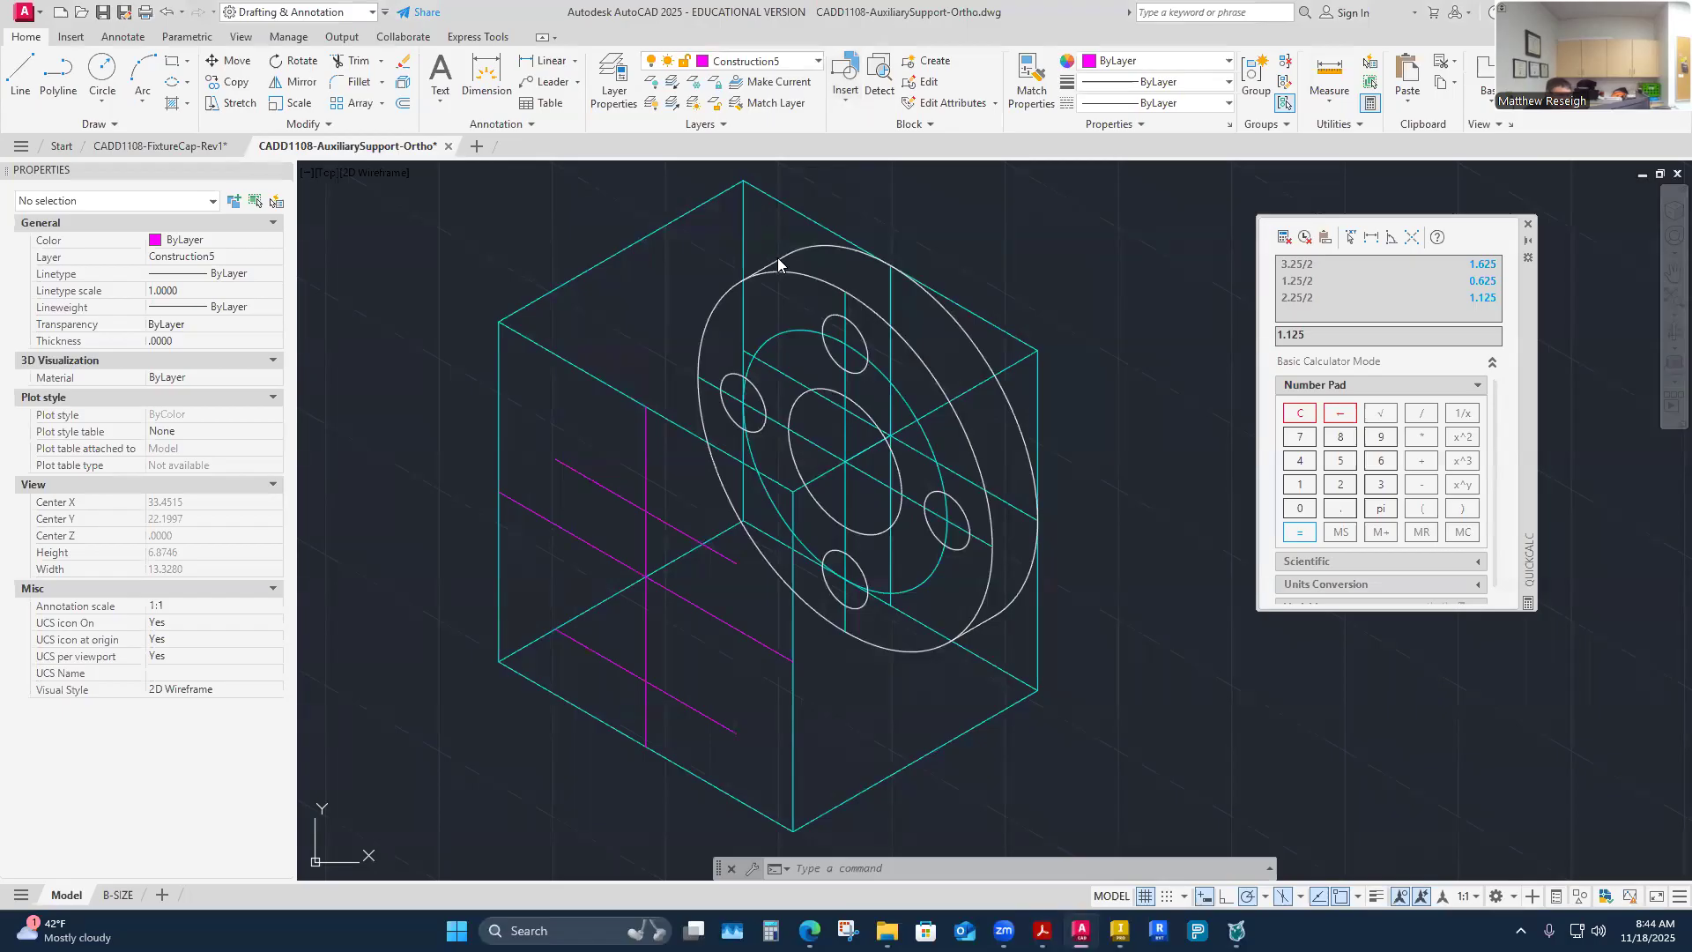
Step: On the Visible-Object layer, draw an isocircle of radius 0.625 centered on the upper construction line's far left end
{"action": "left_click", "coordinate": [767, 61]}
{"action": "left_click", "coordinate": [747, 527]}
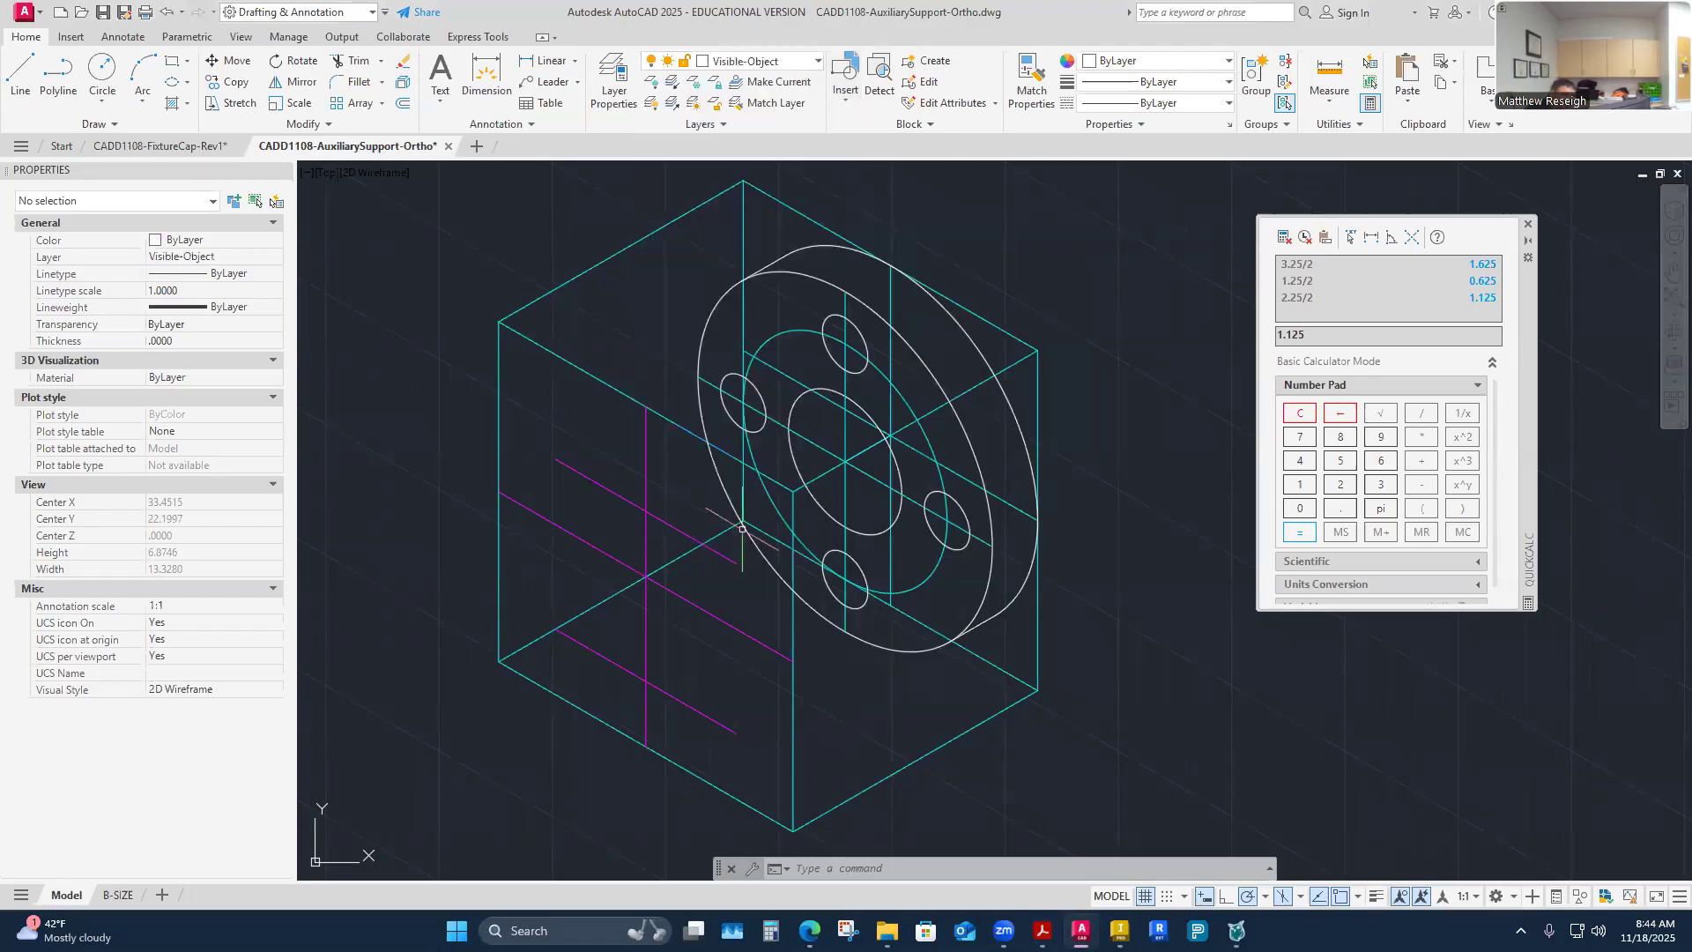
{"action": "left_click", "coordinate": [174, 82]}
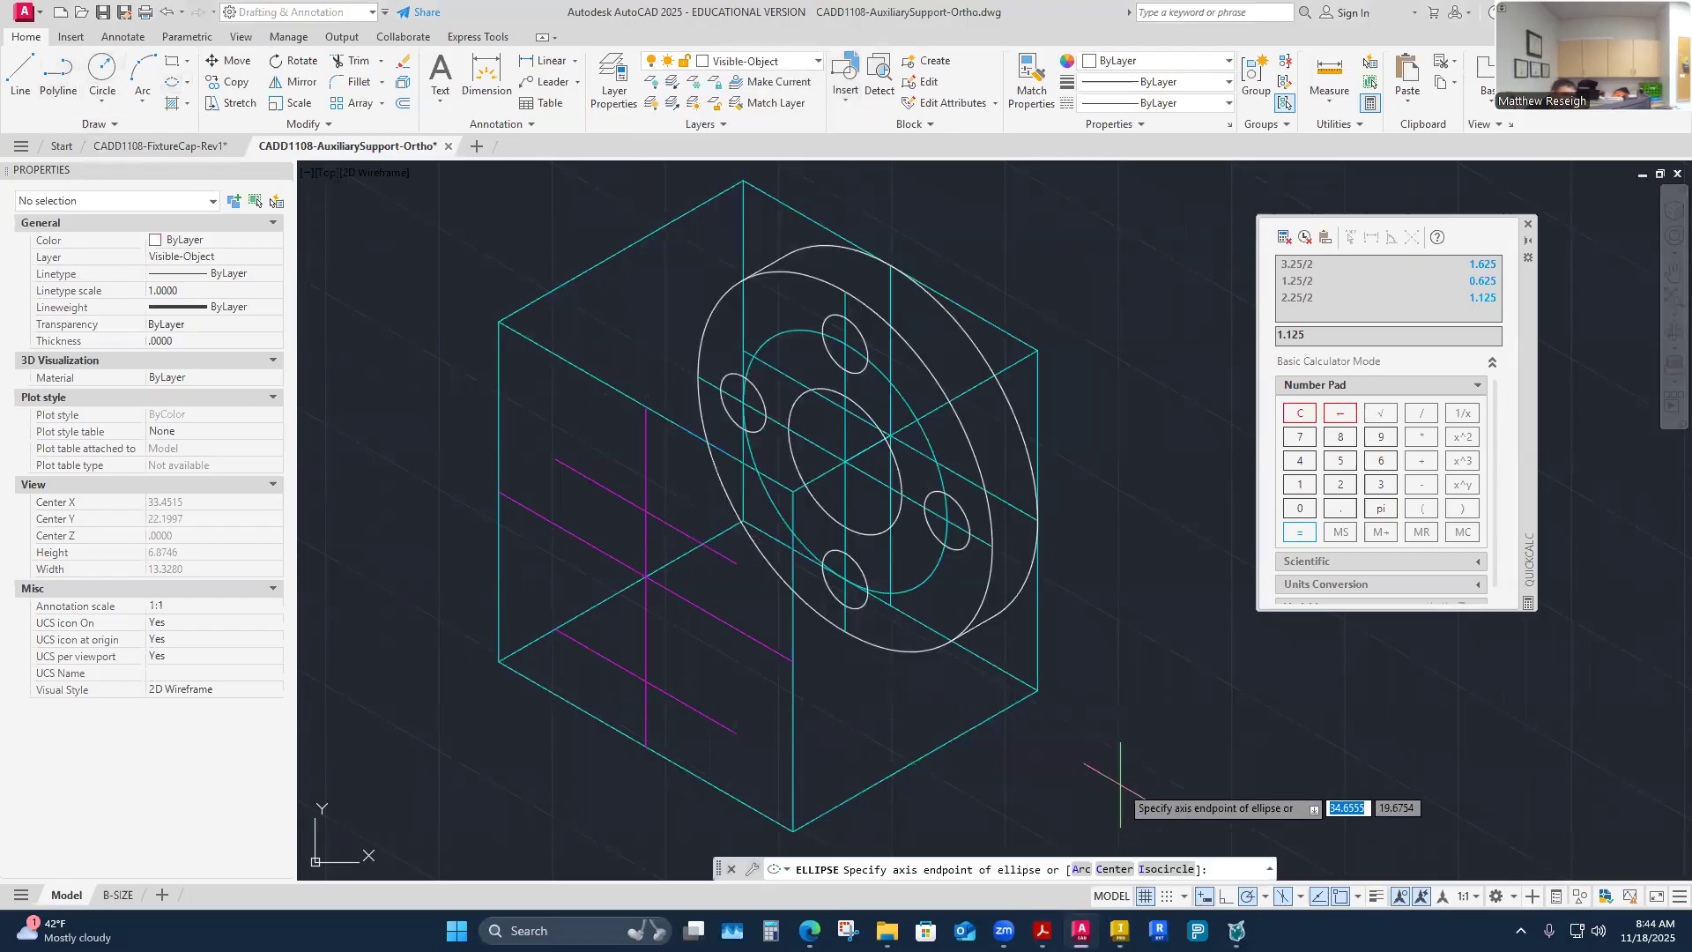
{"action": "type", "text": "I"}
{"action": "key", "text": "Return"}
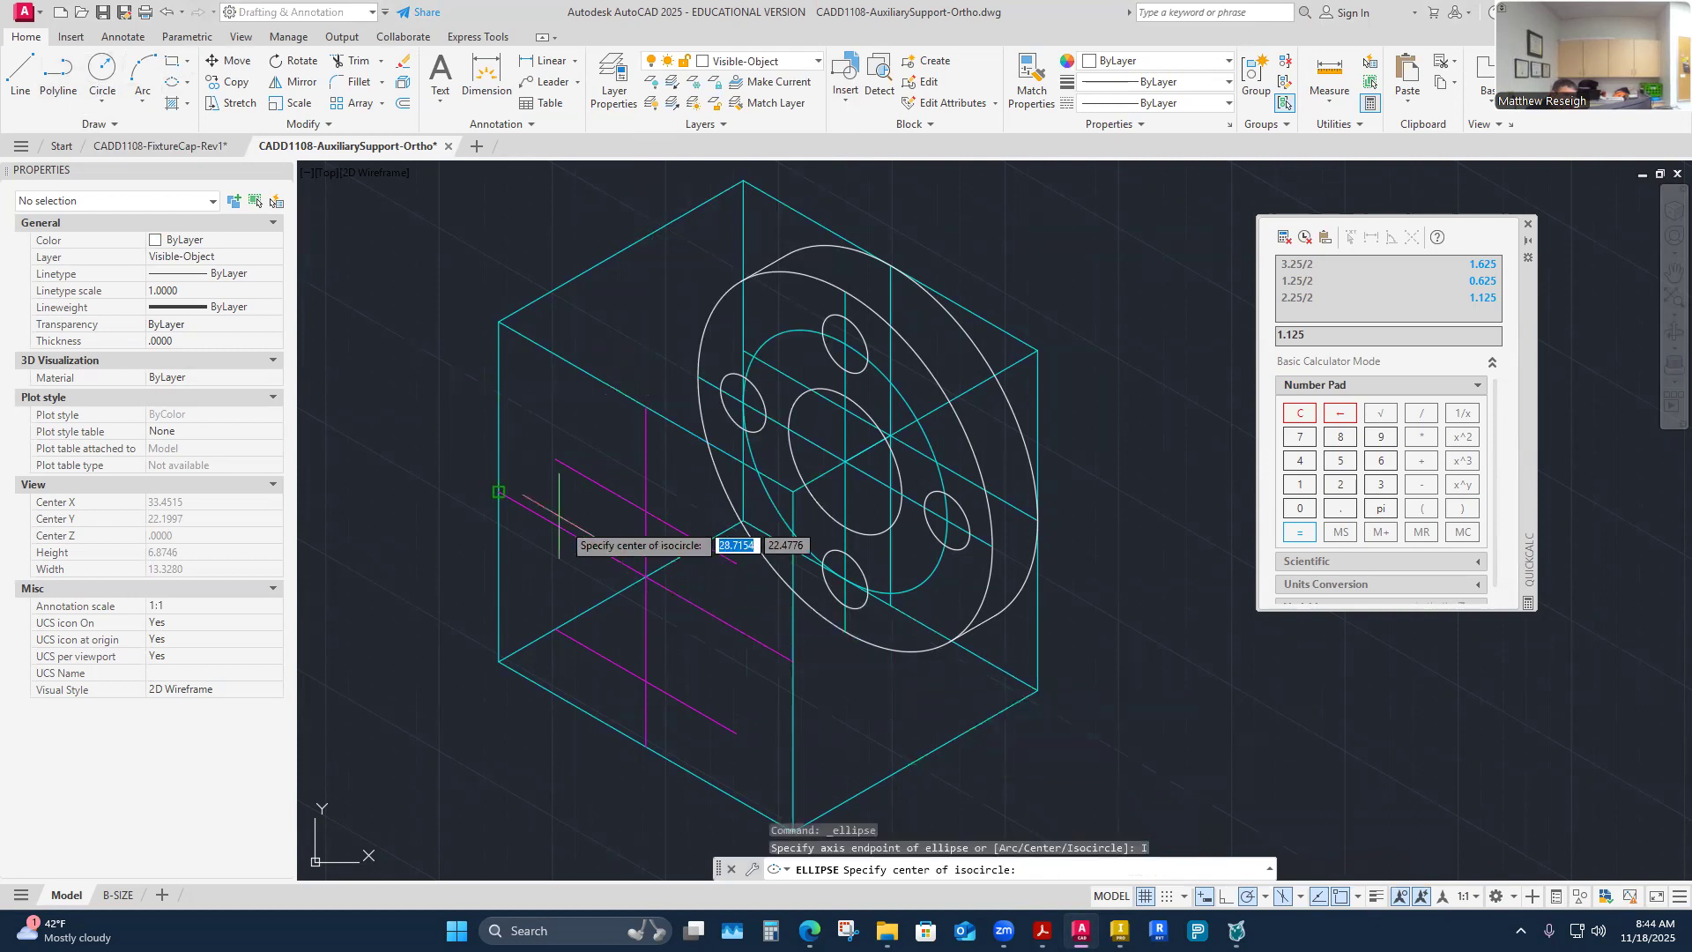
{"action": "left_click", "coordinate": [555, 459]}
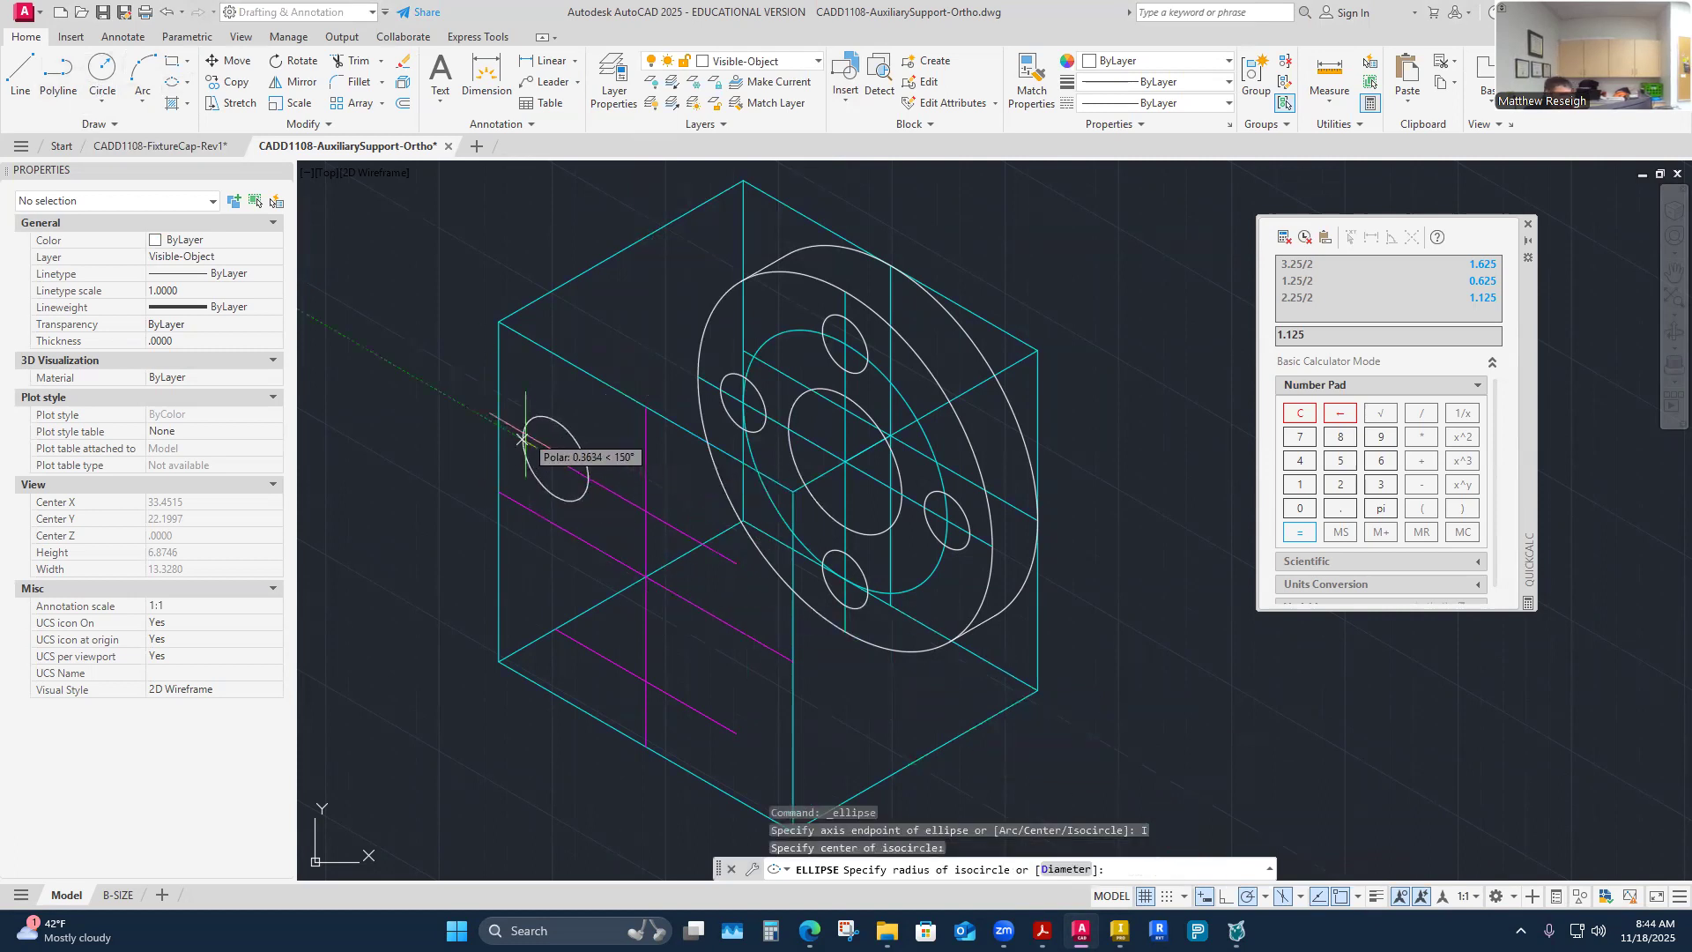
{"action": "type", "text": ".625"}
{"action": "key", "text": "Return"}
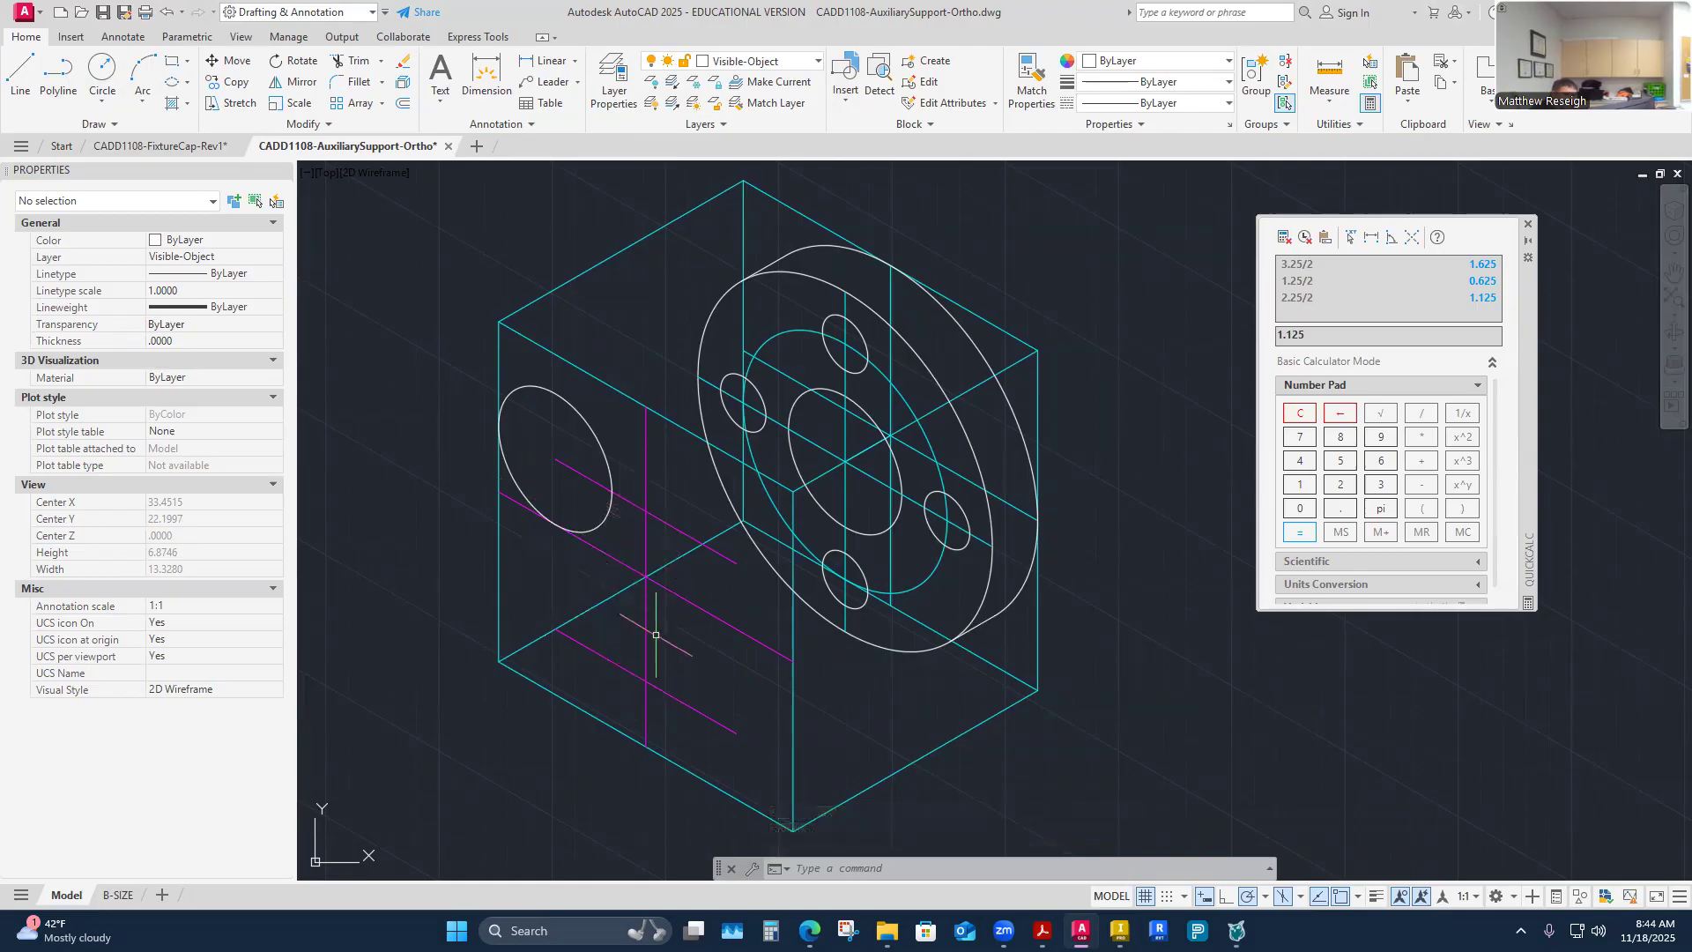
Step: Try to measure the distance from the vertical center line's top end down to the upper construction line
{"action": "left_click", "coordinate": [20, 75]}
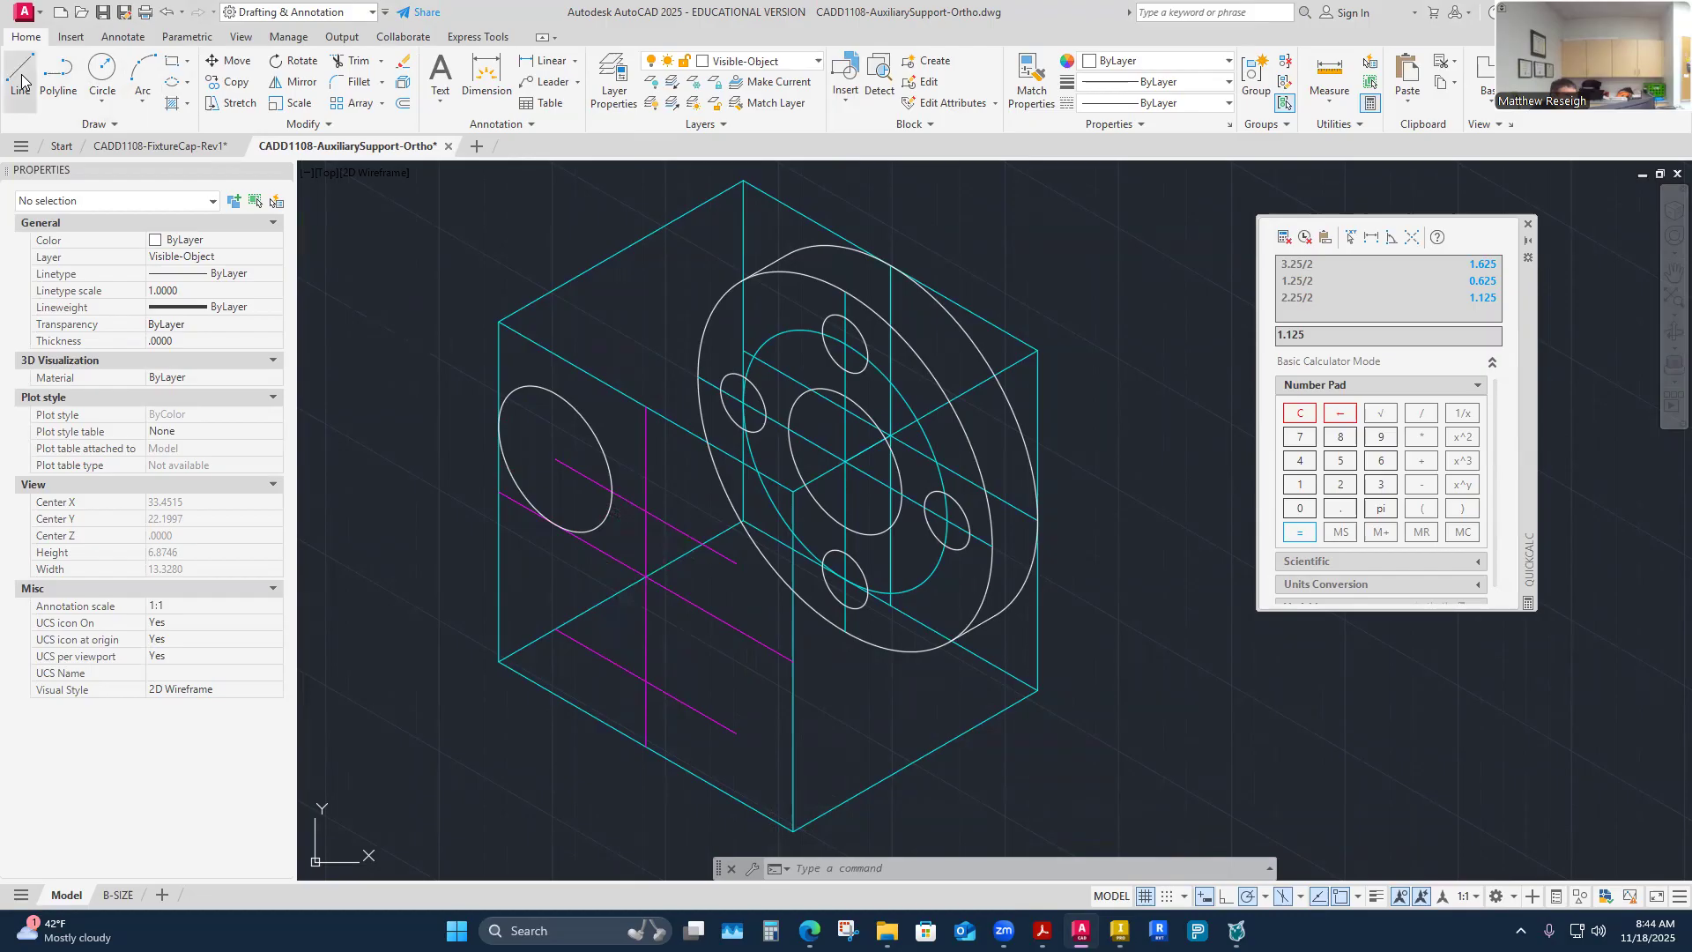
{"action": "key", "text": "Escape"}
{"action": "key", "text": "Escape"}
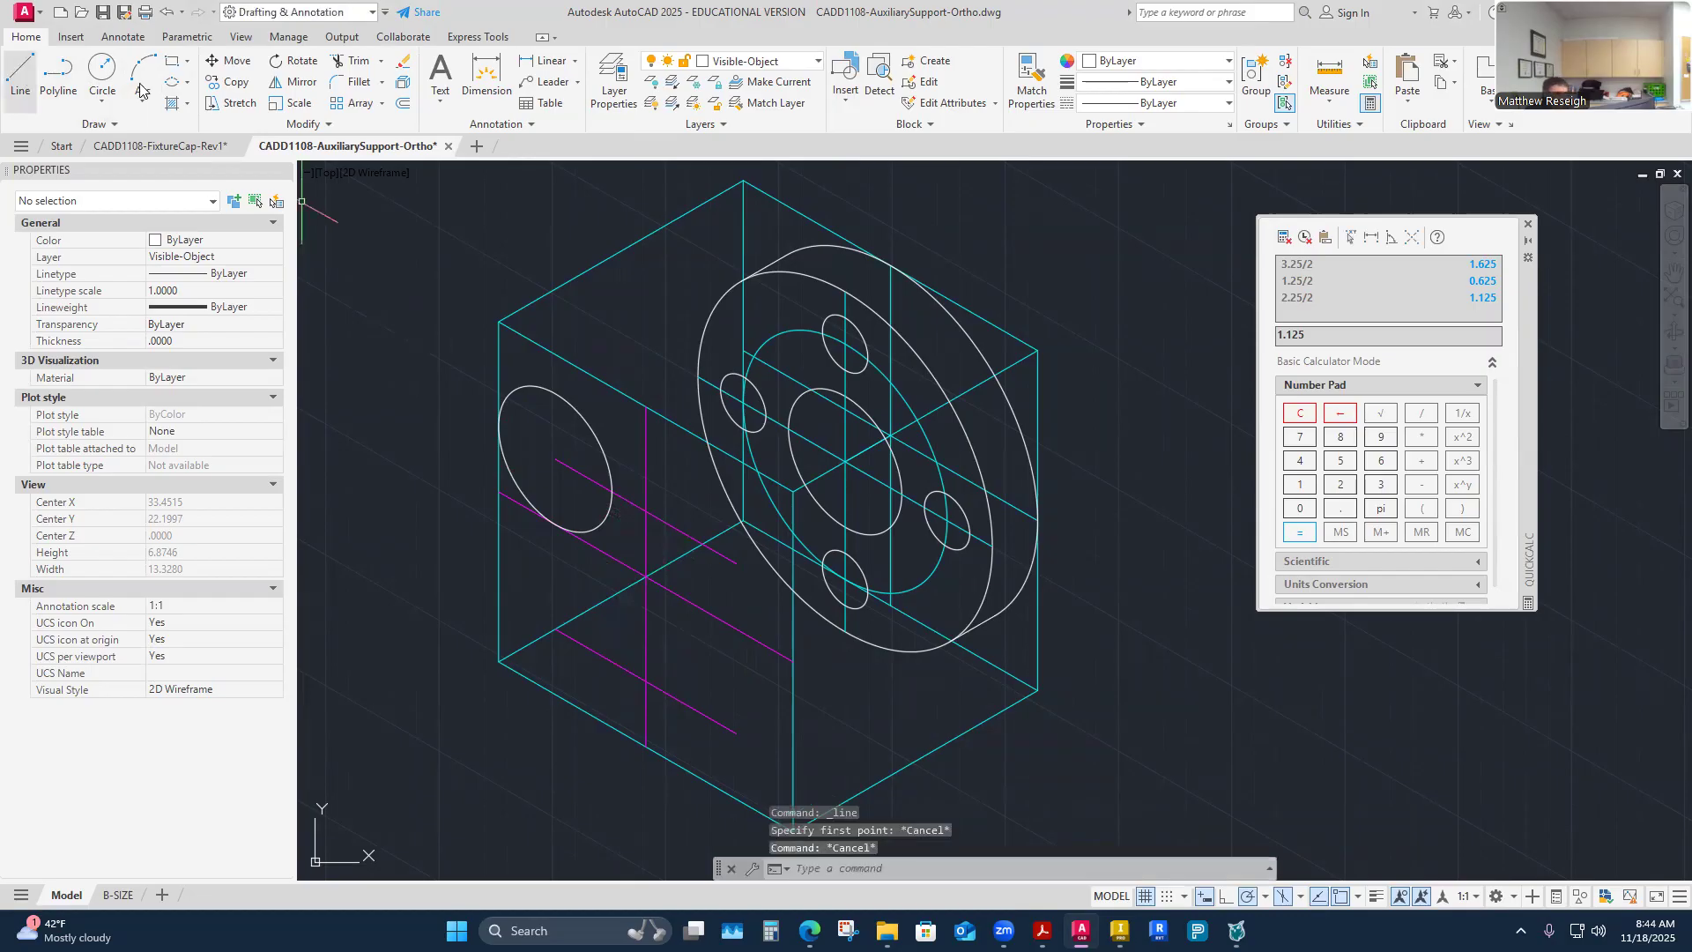
{"action": "left_click", "coordinate": [1346, 108]}
{"action": "left_click", "coordinate": [1336, 171]}
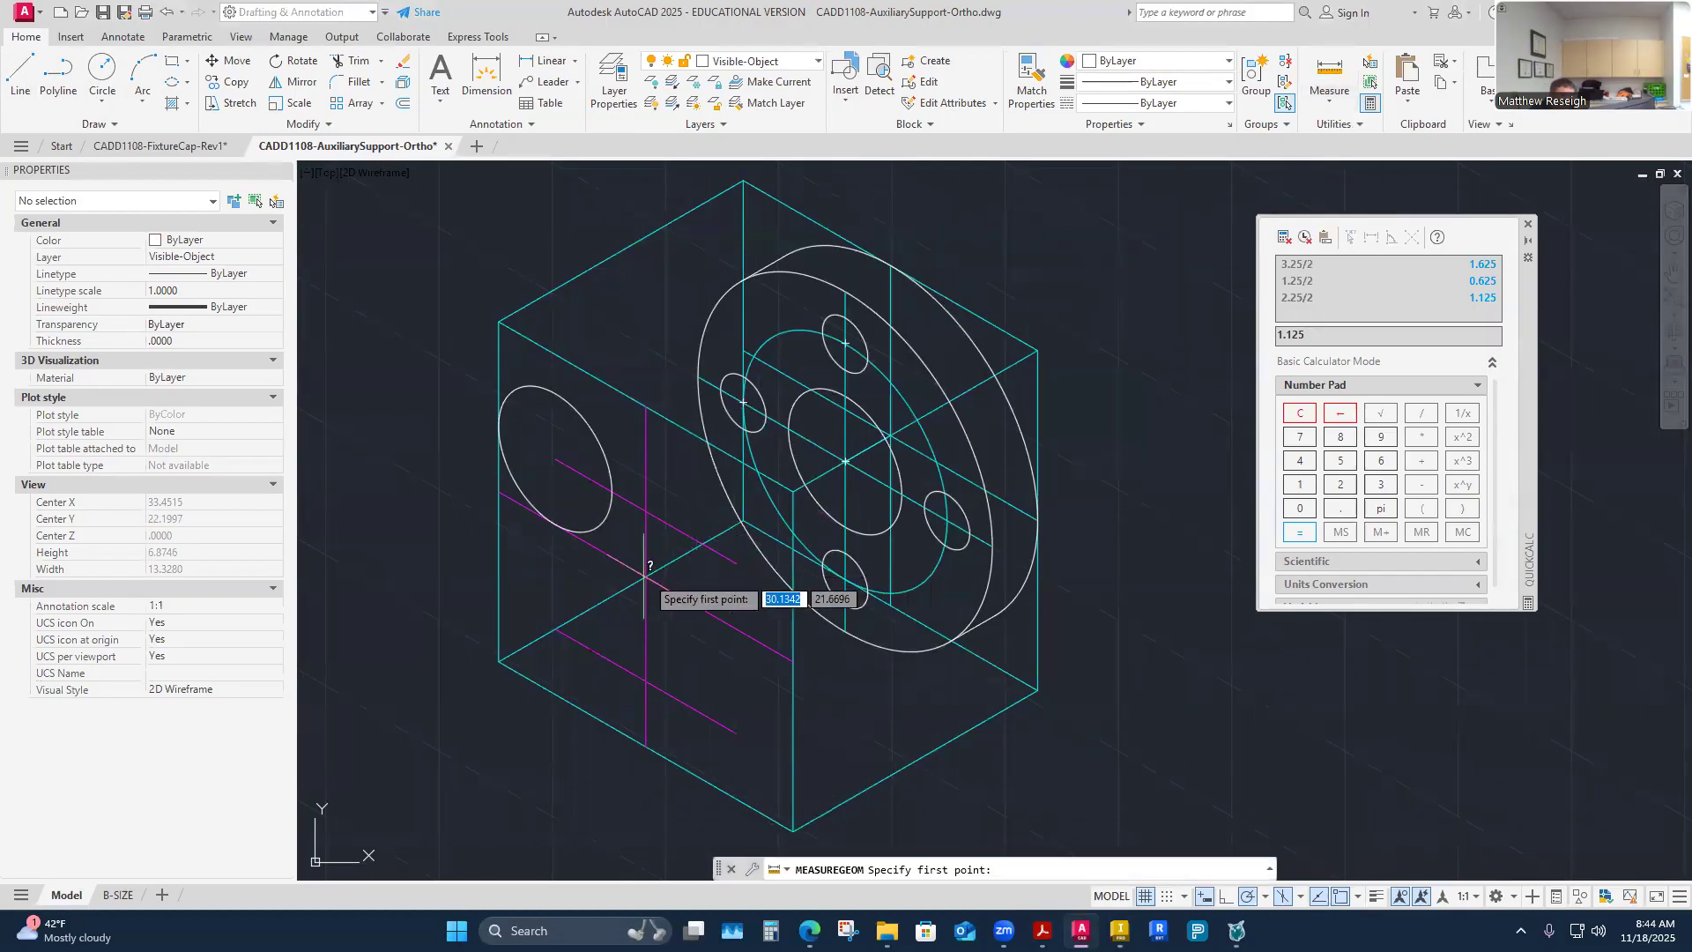
{"action": "scroll", "coordinate": [645, 573], "scroll_direction": "up", "scroll_amount": 2}
{"action": "left_click", "coordinate": [649, 315]}
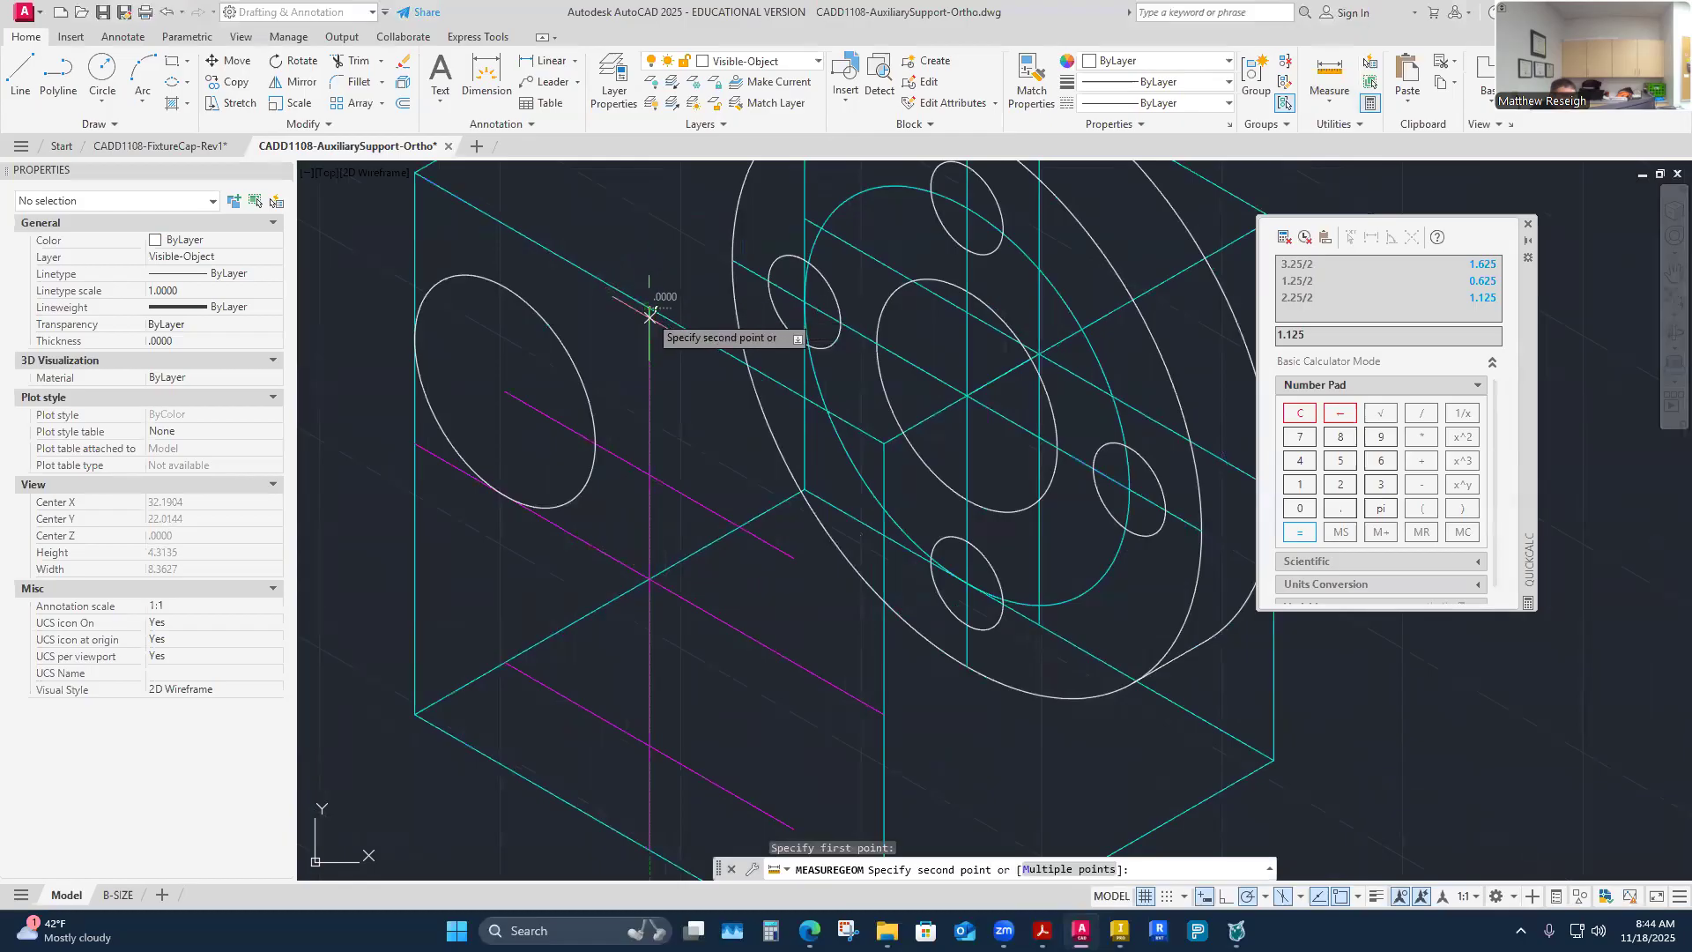
{"action": "key", "text": "Escape"}
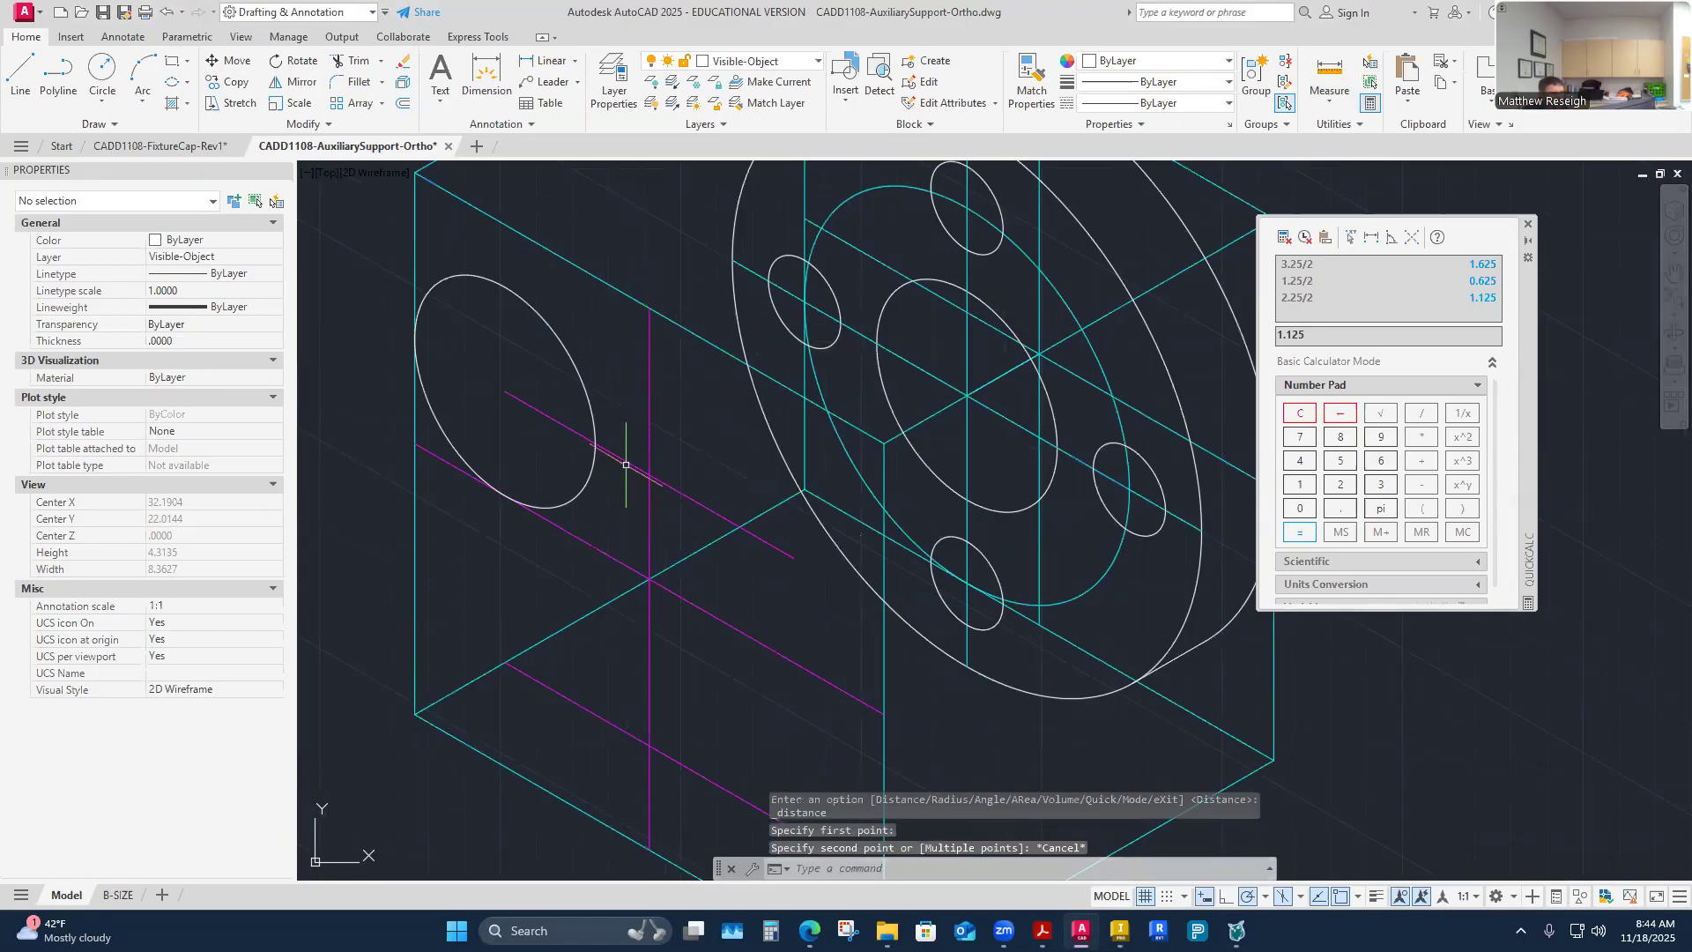
Step: Erase the two upper construction lines on either side of the vertical center line
{"action": "left_click", "coordinate": [626, 463]}
{"action": "key", "text": "Delete"}
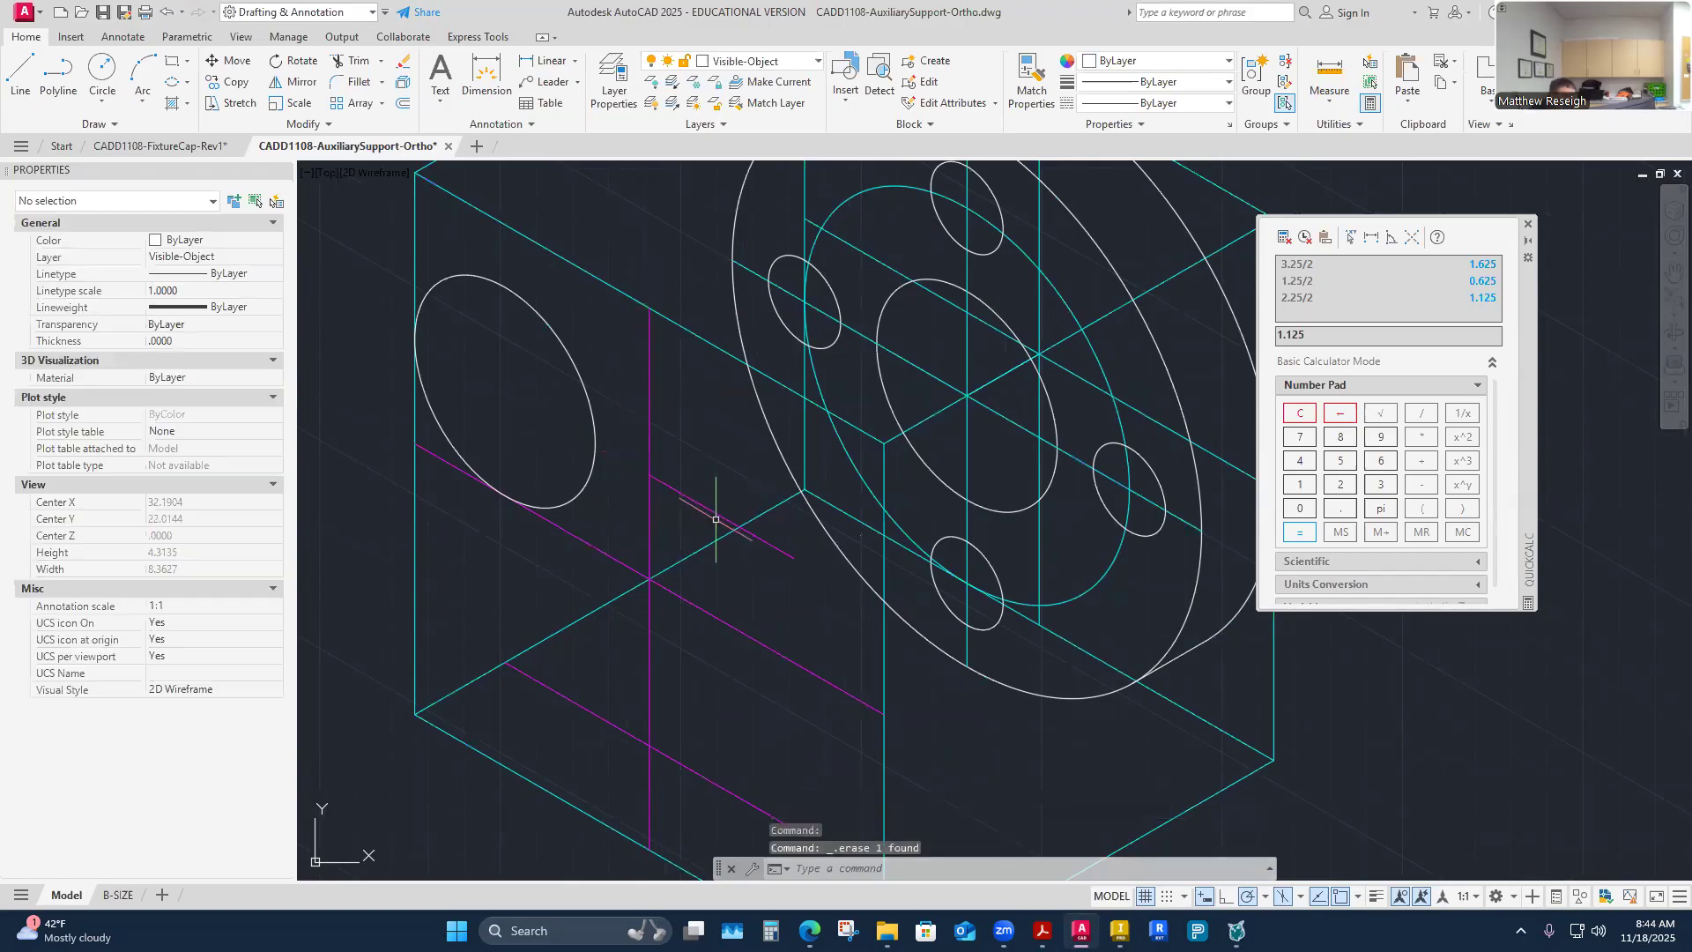
{"action": "left_click", "coordinate": [696, 504]}
{"action": "key", "text": "Delete"}
Step: Make the Section layer current and start a line 1 inch straight above the center of the front-left face
{"action": "left_click", "coordinate": [21, 74]}
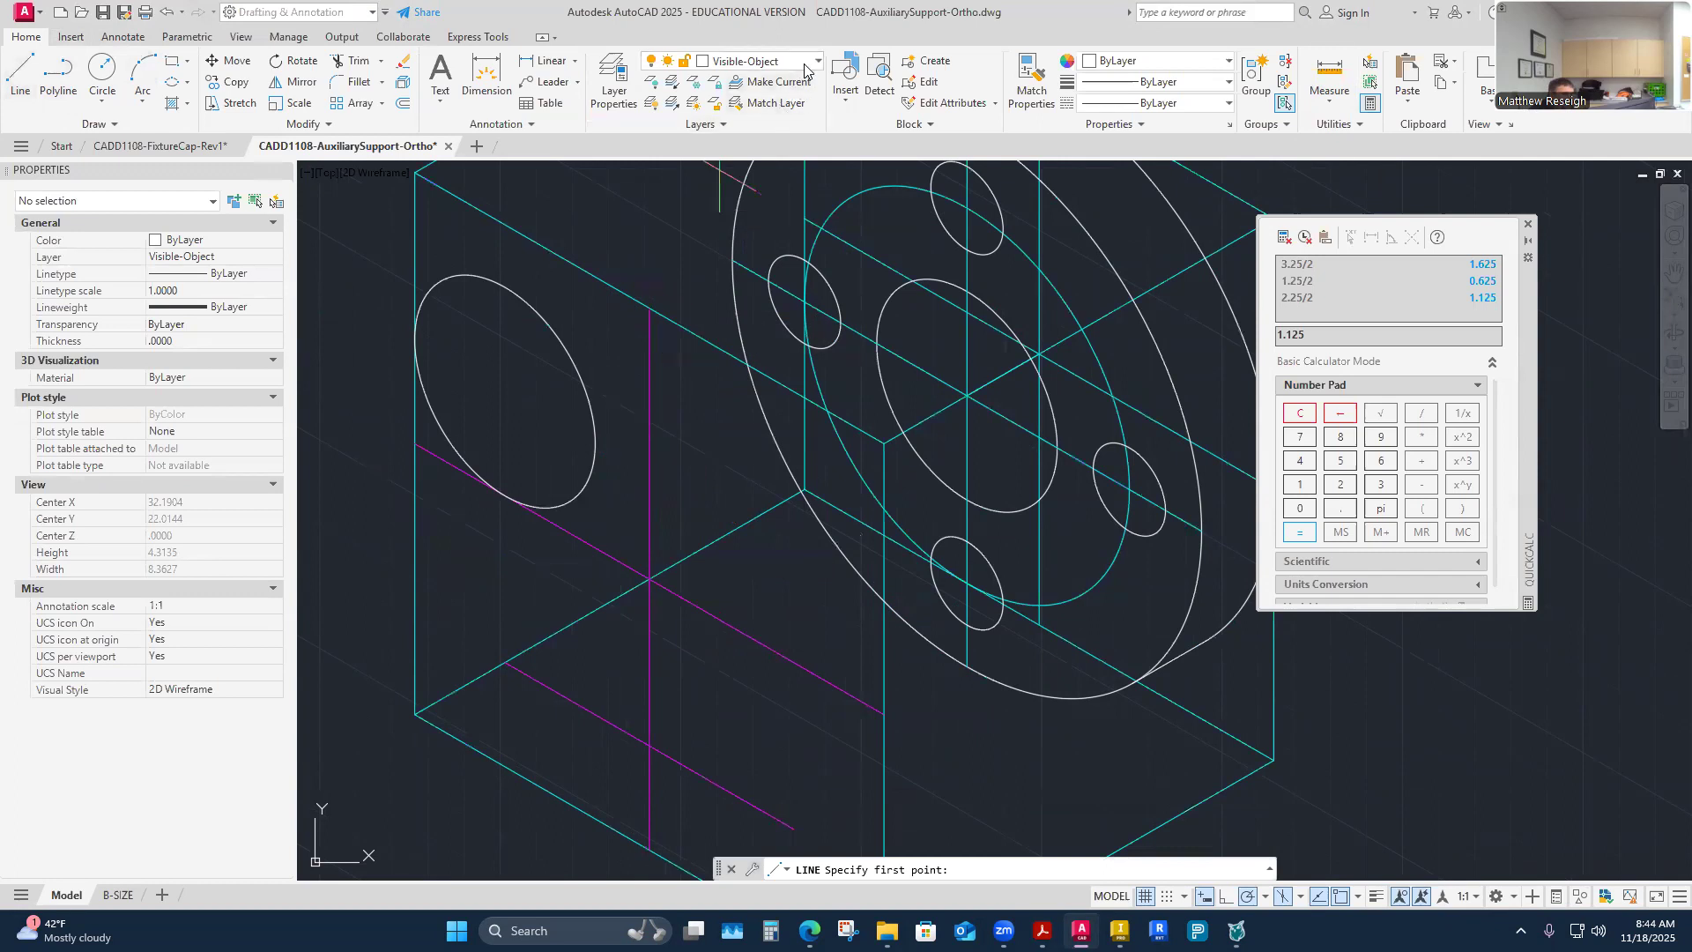
{"action": "left_click", "coordinate": [758, 61]}
{"action": "left_click", "coordinate": [732, 421]}
{"action": "left_click", "coordinate": [21, 74]}
{"action": "scroll", "coordinate": [652, 590], "scroll_direction": "up", "scroll_amount": 8}
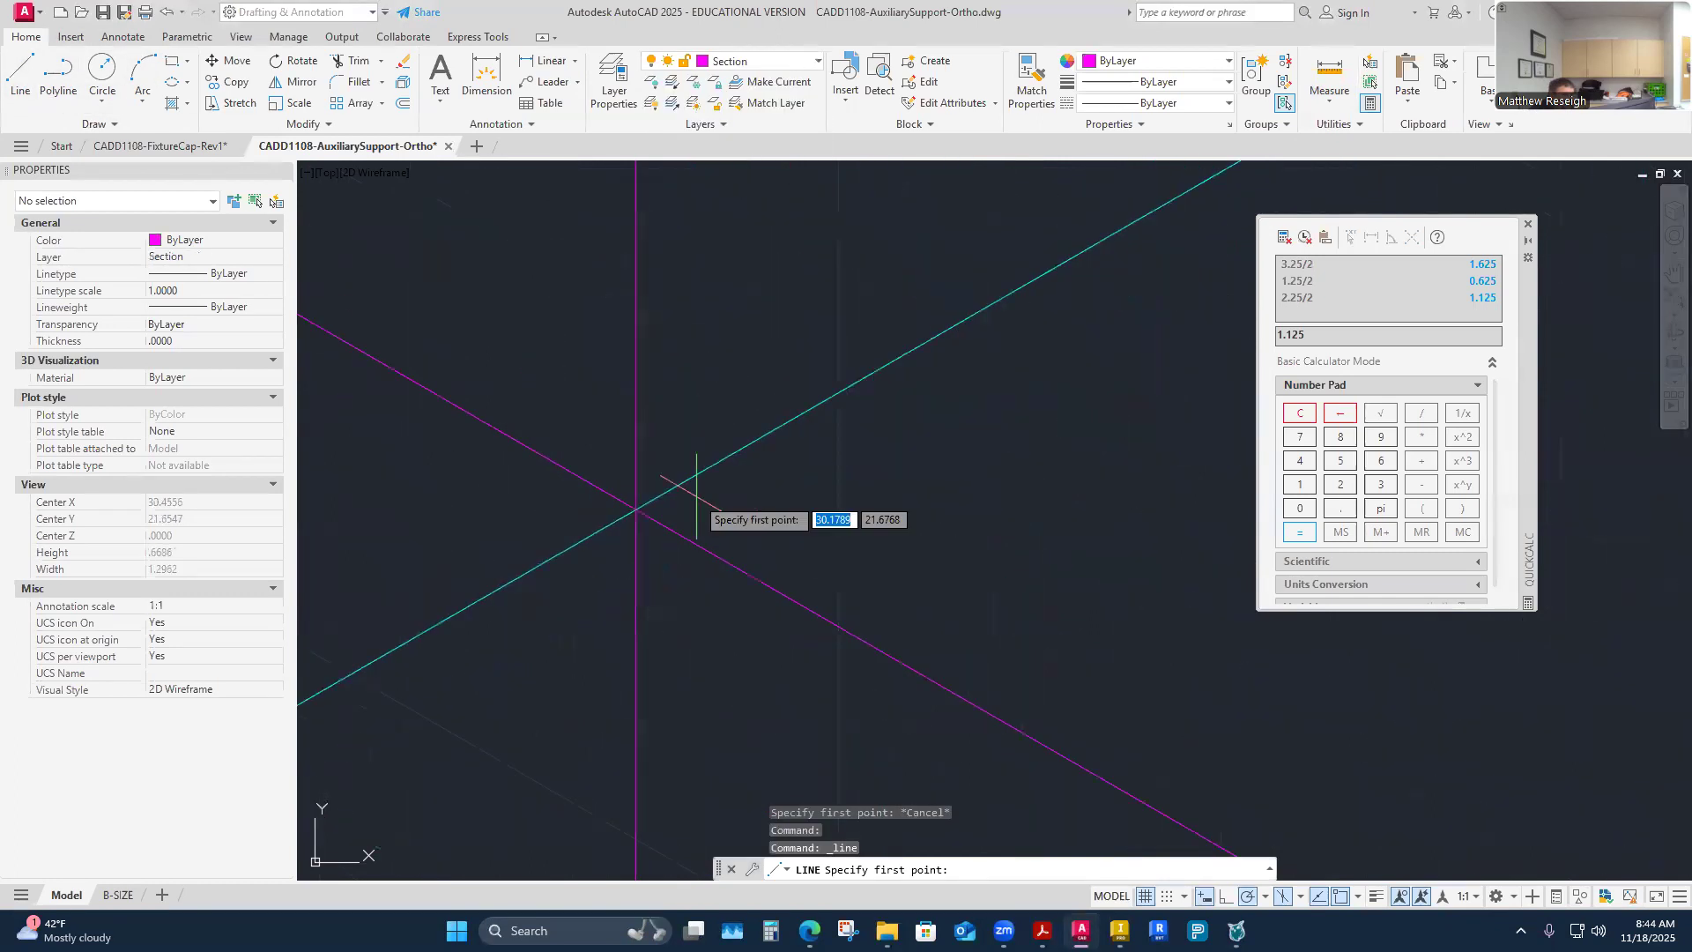
{"action": "scroll", "coordinate": [637, 509], "scroll_direction": "down", "scroll_amount": 4}
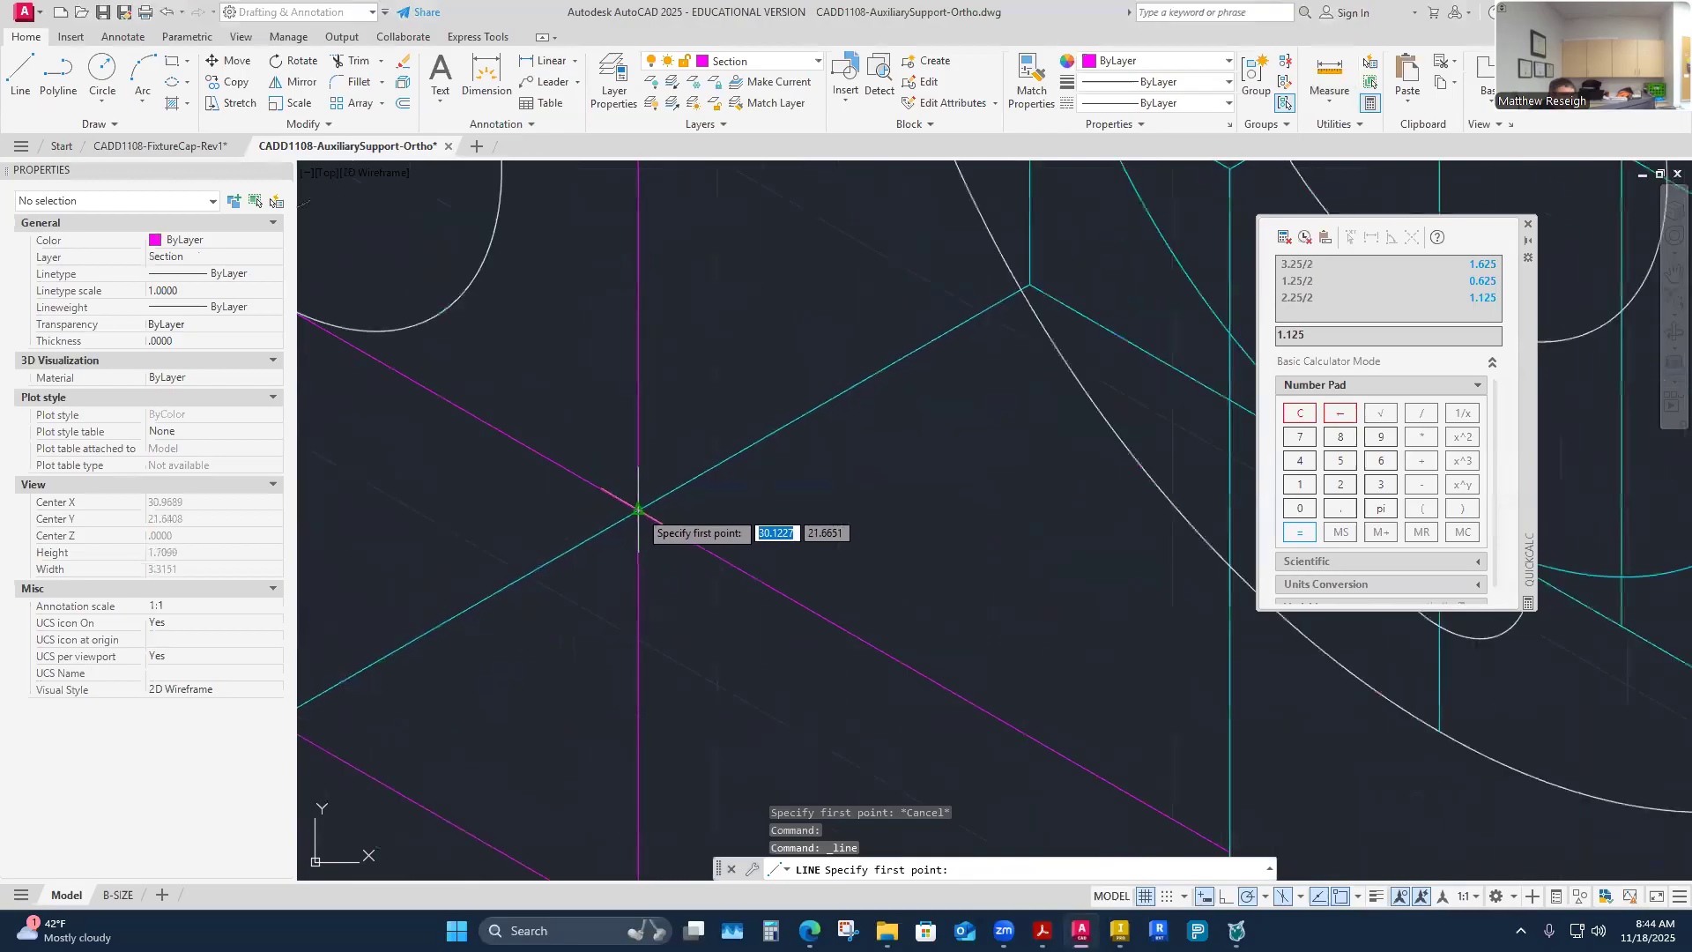
{"action": "left_click", "coordinate": [639, 389]}
{"action": "scroll", "coordinate": [621, 370], "scroll_direction": "down", "scroll_amount": 3}
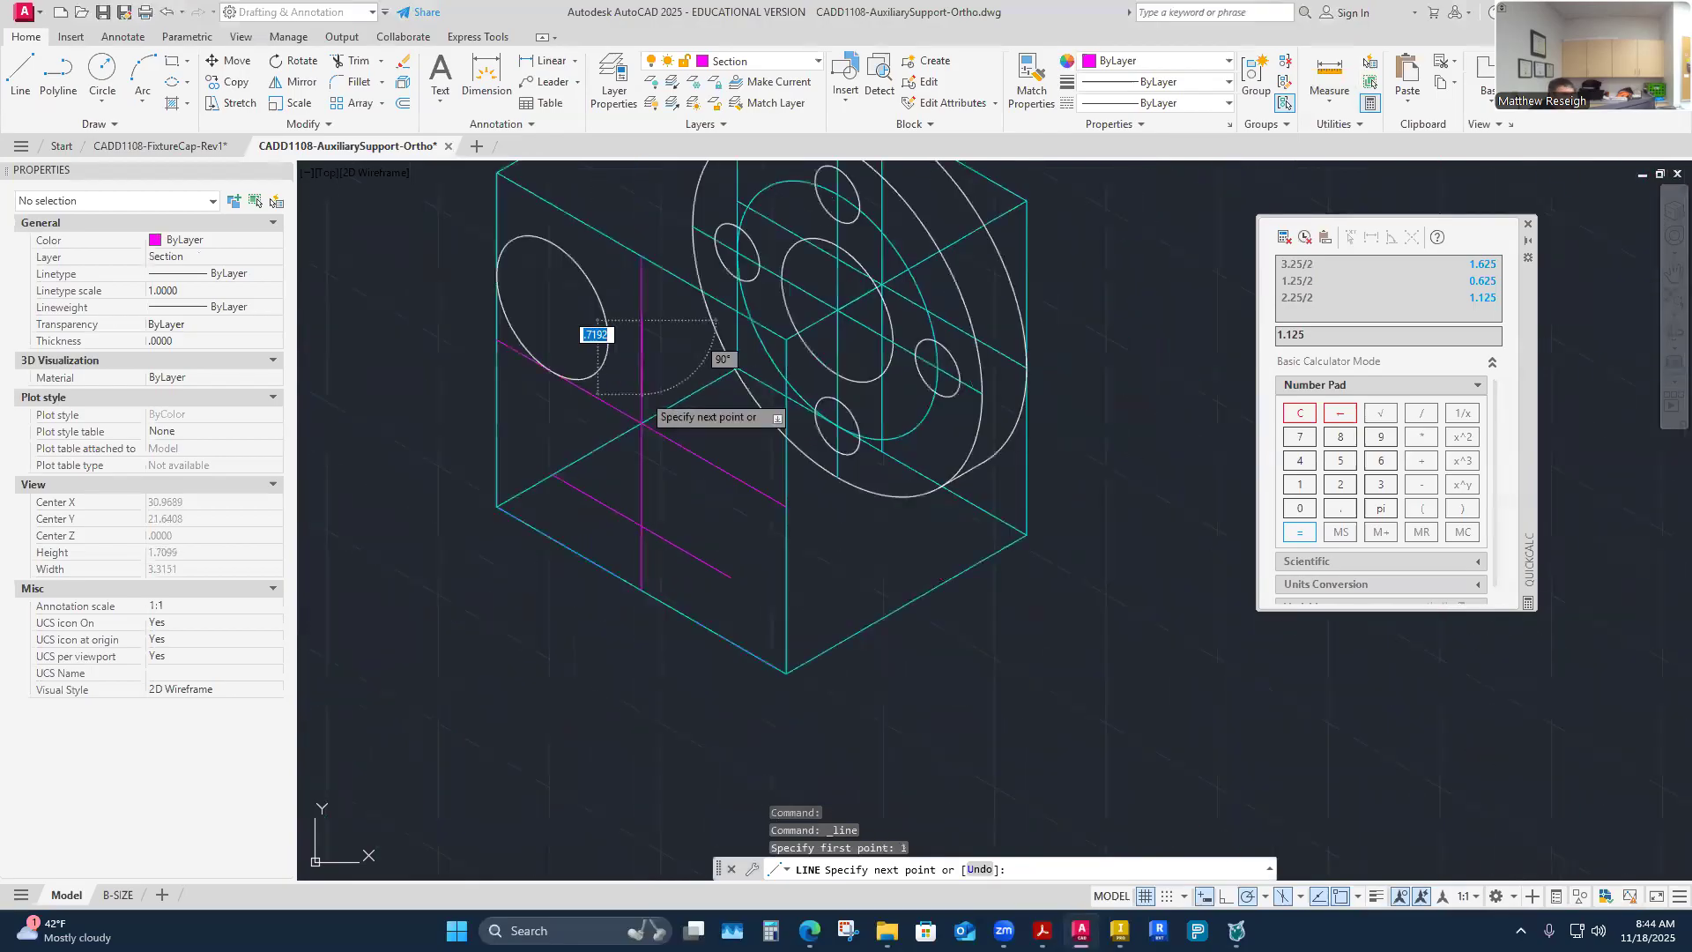
Step: Draw a 1-unit line from the set start point on the vertical centerline up toward the ellipse at the box's upper left corner
{"action": "scroll", "coordinate": [592, 284], "scroll_direction": "up", "scroll_amount": 2}
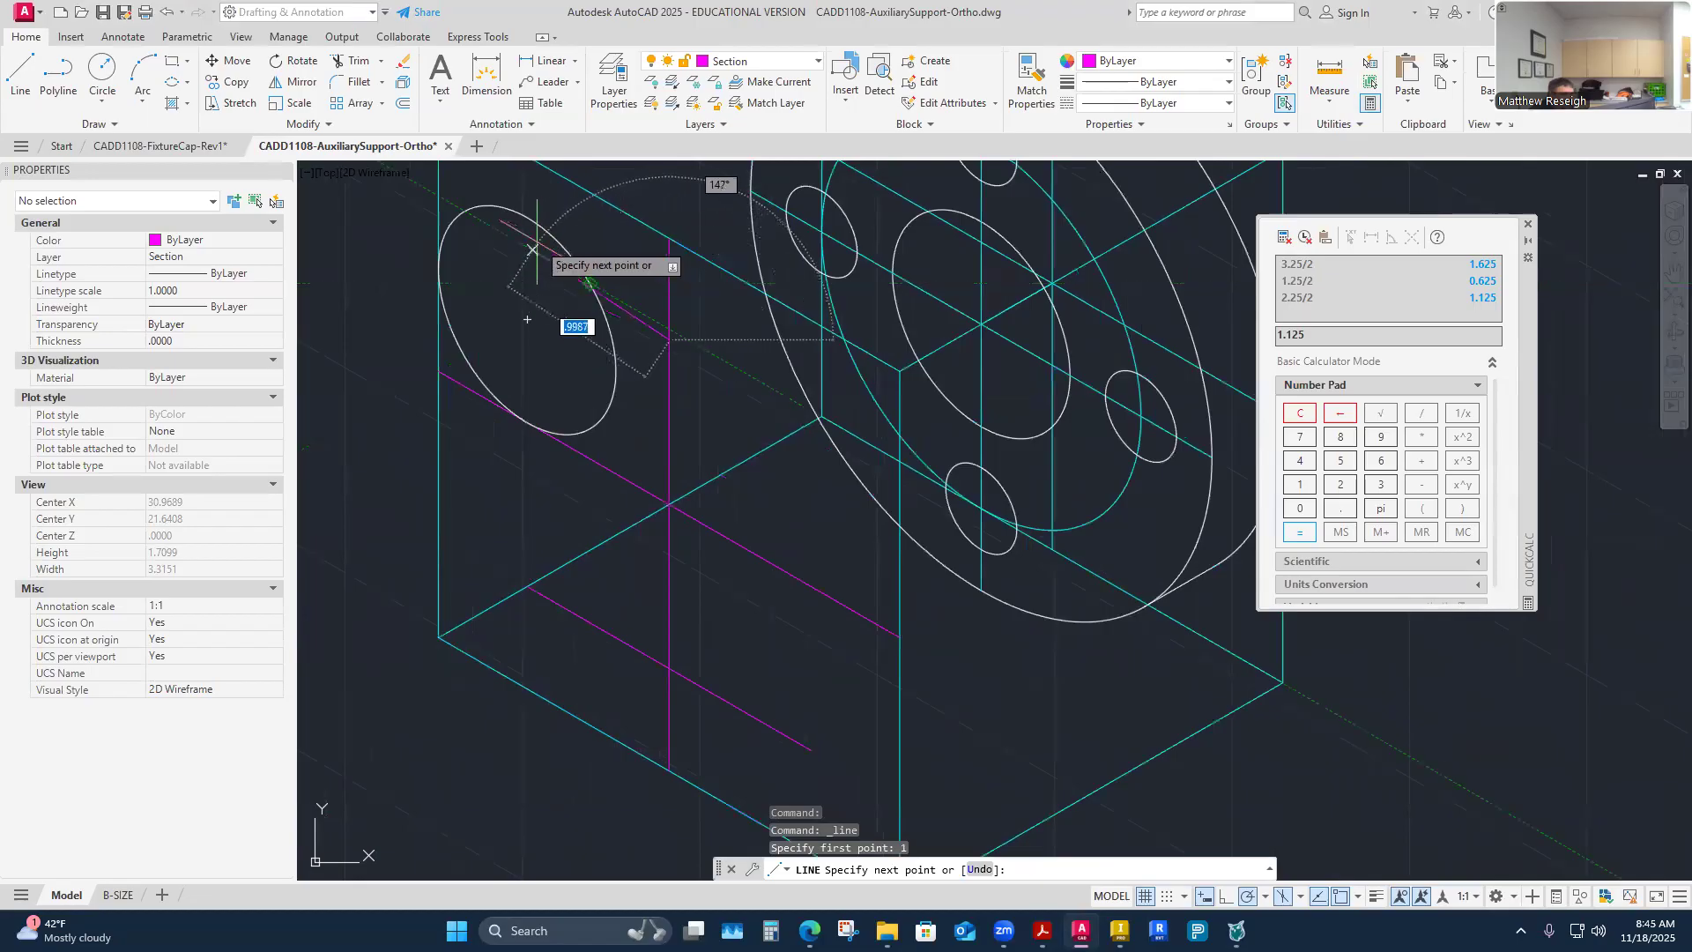
{"action": "type", "text": "1"}
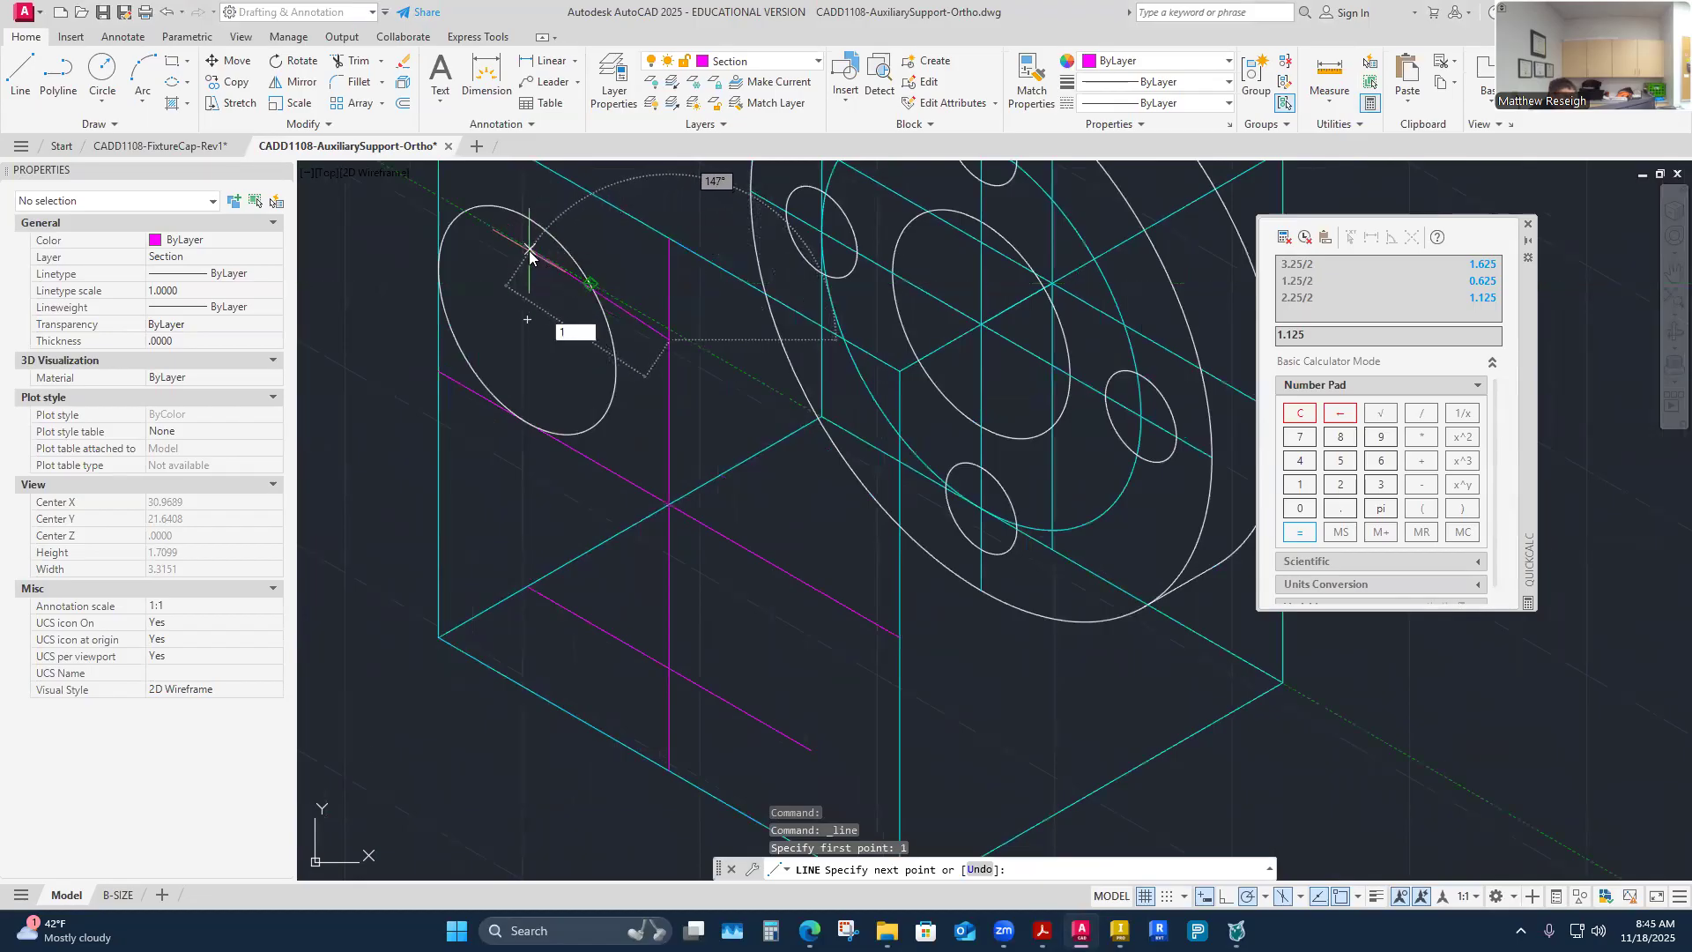
{"action": "key", "text": "Return"}
{"action": "key", "text": "Escape"}
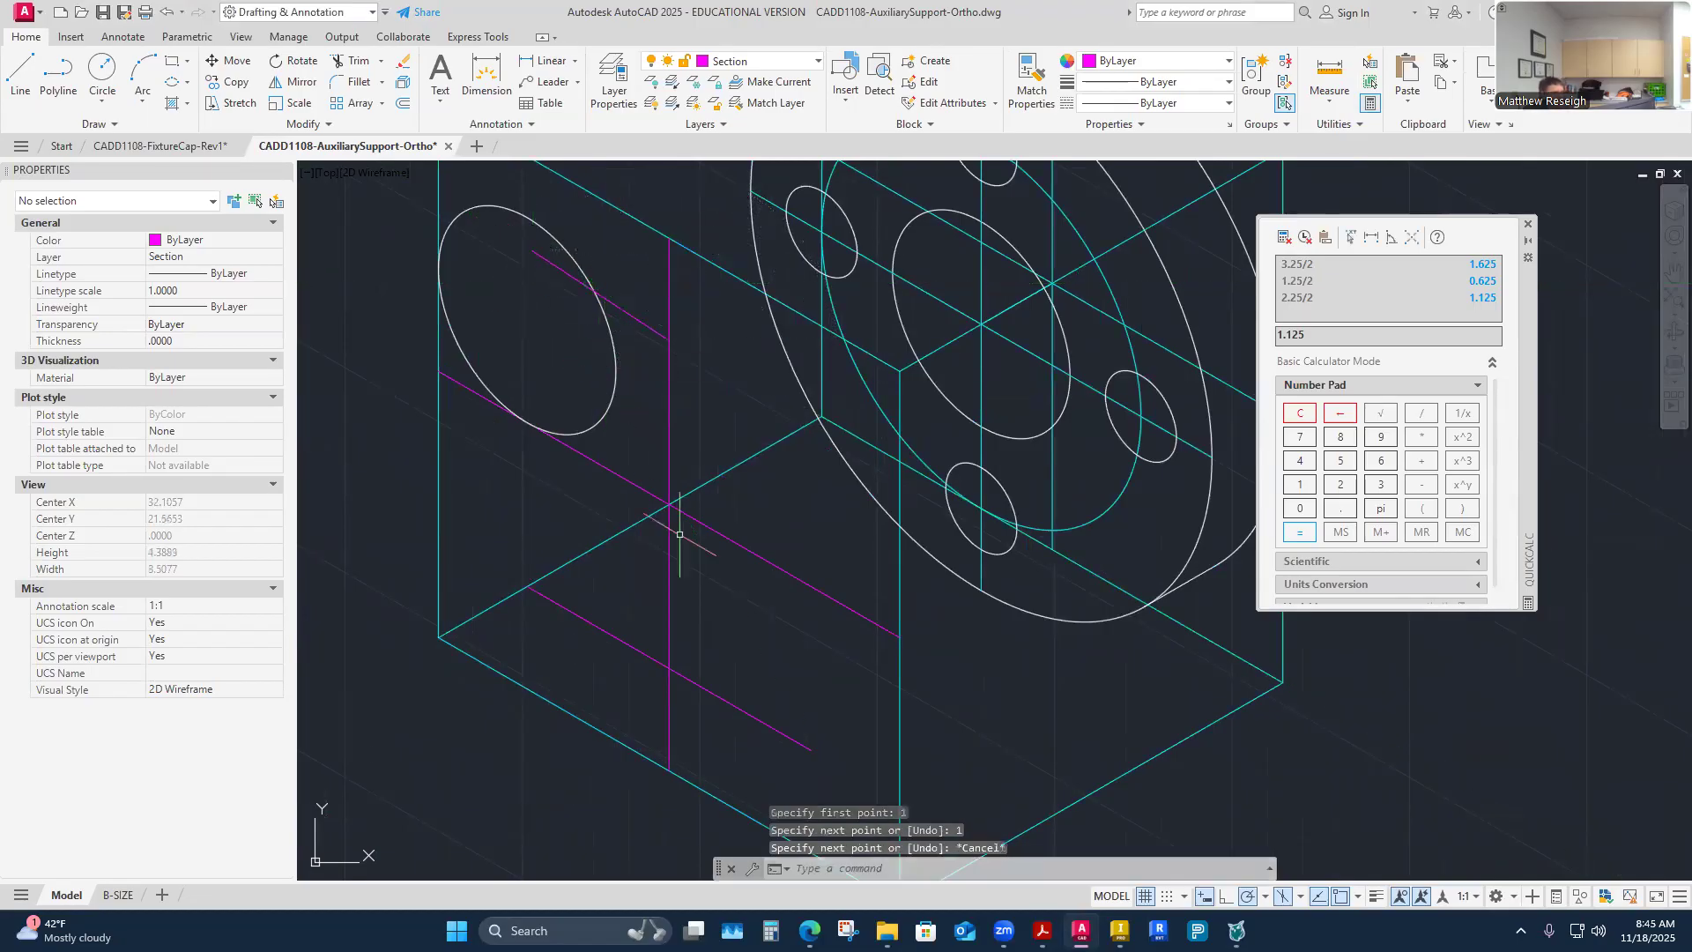
{"action": "left_click", "coordinate": [658, 660]}
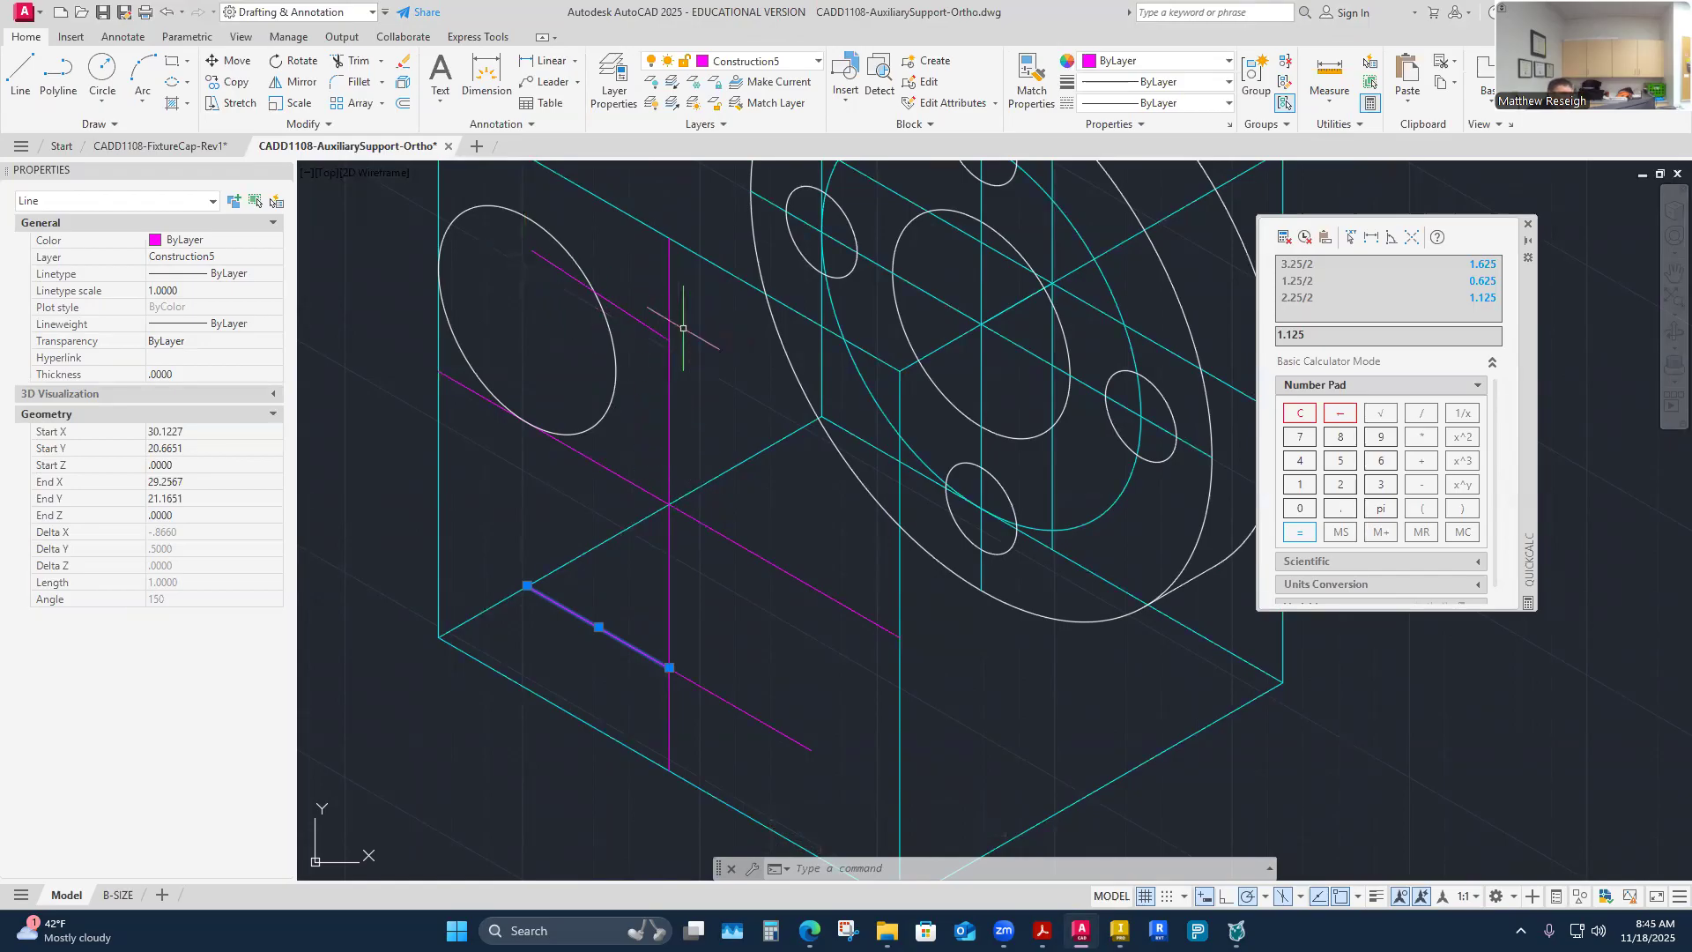
{"action": "left_click", "coordinate": [231, 61]}
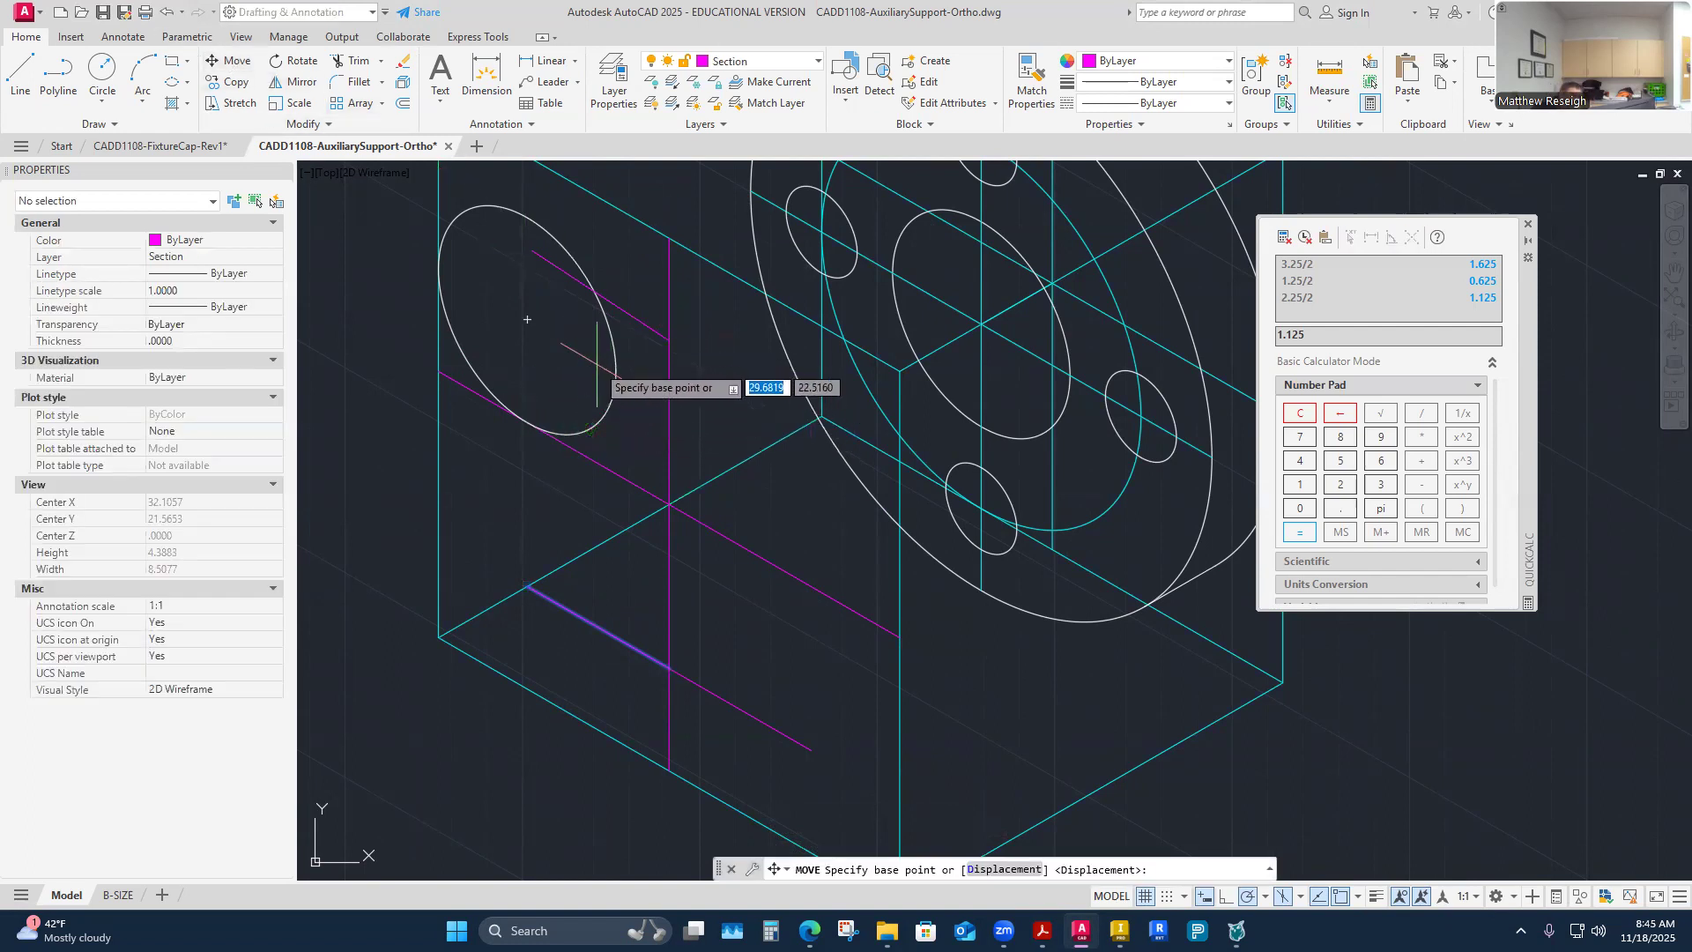
{"action": "key", "text": "Escape"}
Step: Move the ellipse from its centre to the free end of the 1-unit line
{"action": "left_click", "coordinate": [231, 61]}
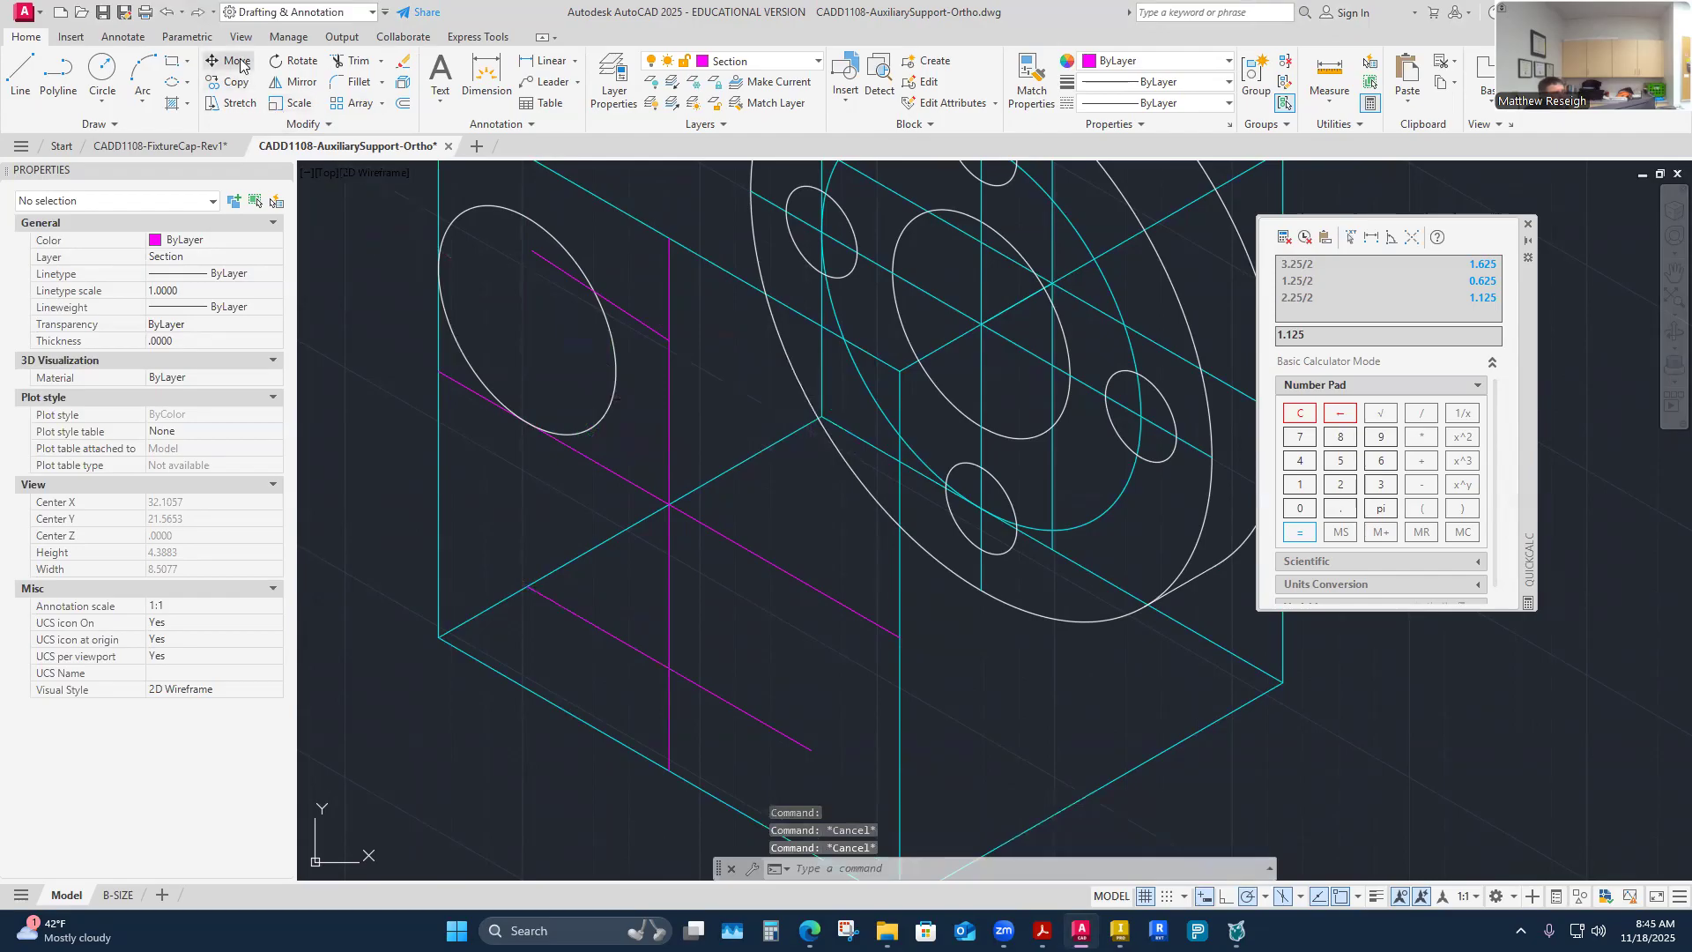
{"action": "left_click", "coordinate": [610, 397]}
{"action": "key", "text": "Return"}
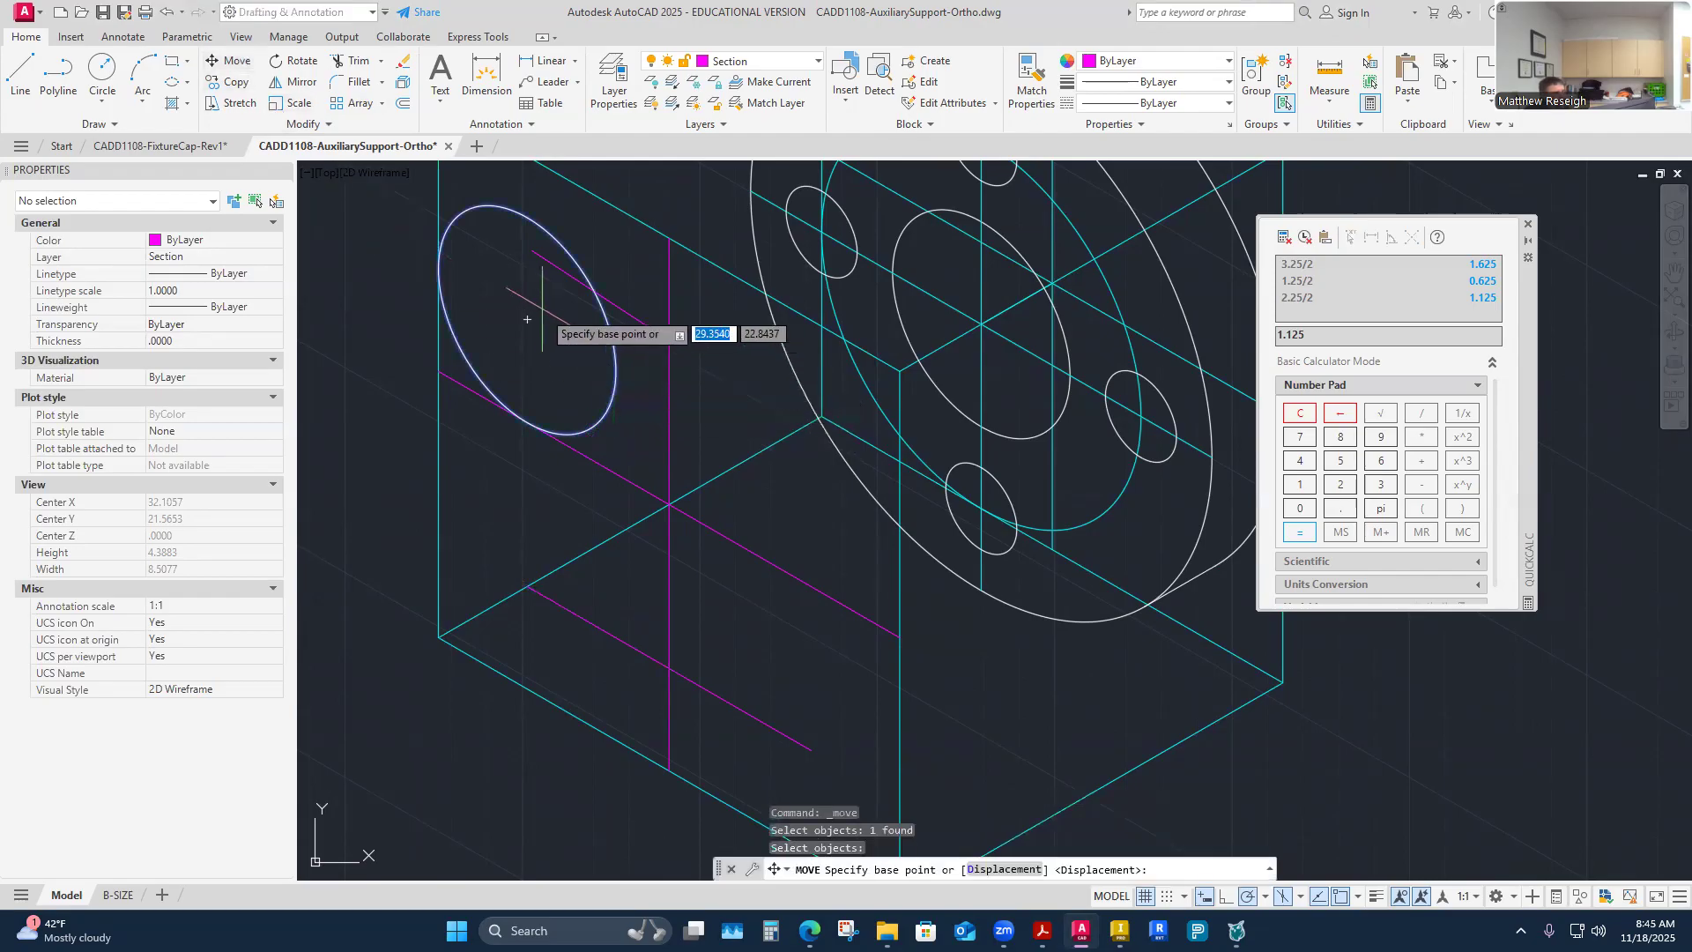
{"action": "left_click", "coordinate": [527, 319]}
{"action": "key", "text": "Escape"}
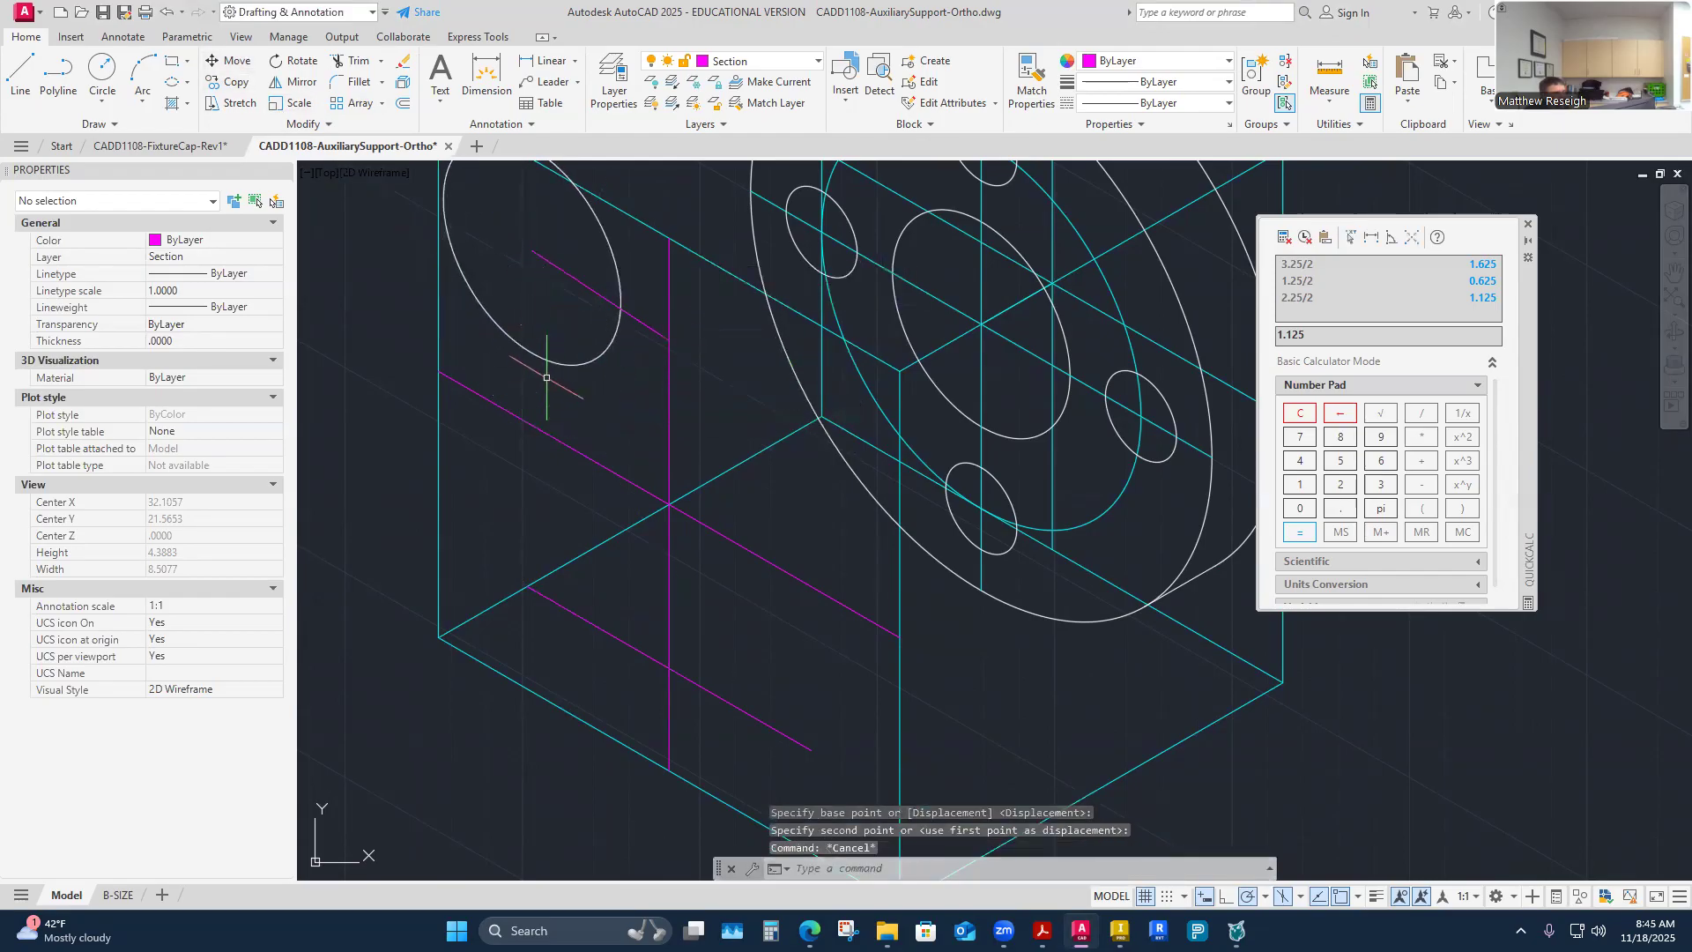
Step: Delete the 1-unit line that runs from the vertical centerline into the ellipse
{"action": "scroll", "coordinate": [547, 379], "scroll_direction": "down", "scroll_amount": 4}
{"action": "scroll", "coordinate": [554, 322], "scroll_direction": "up", "scroll_amount": 4}
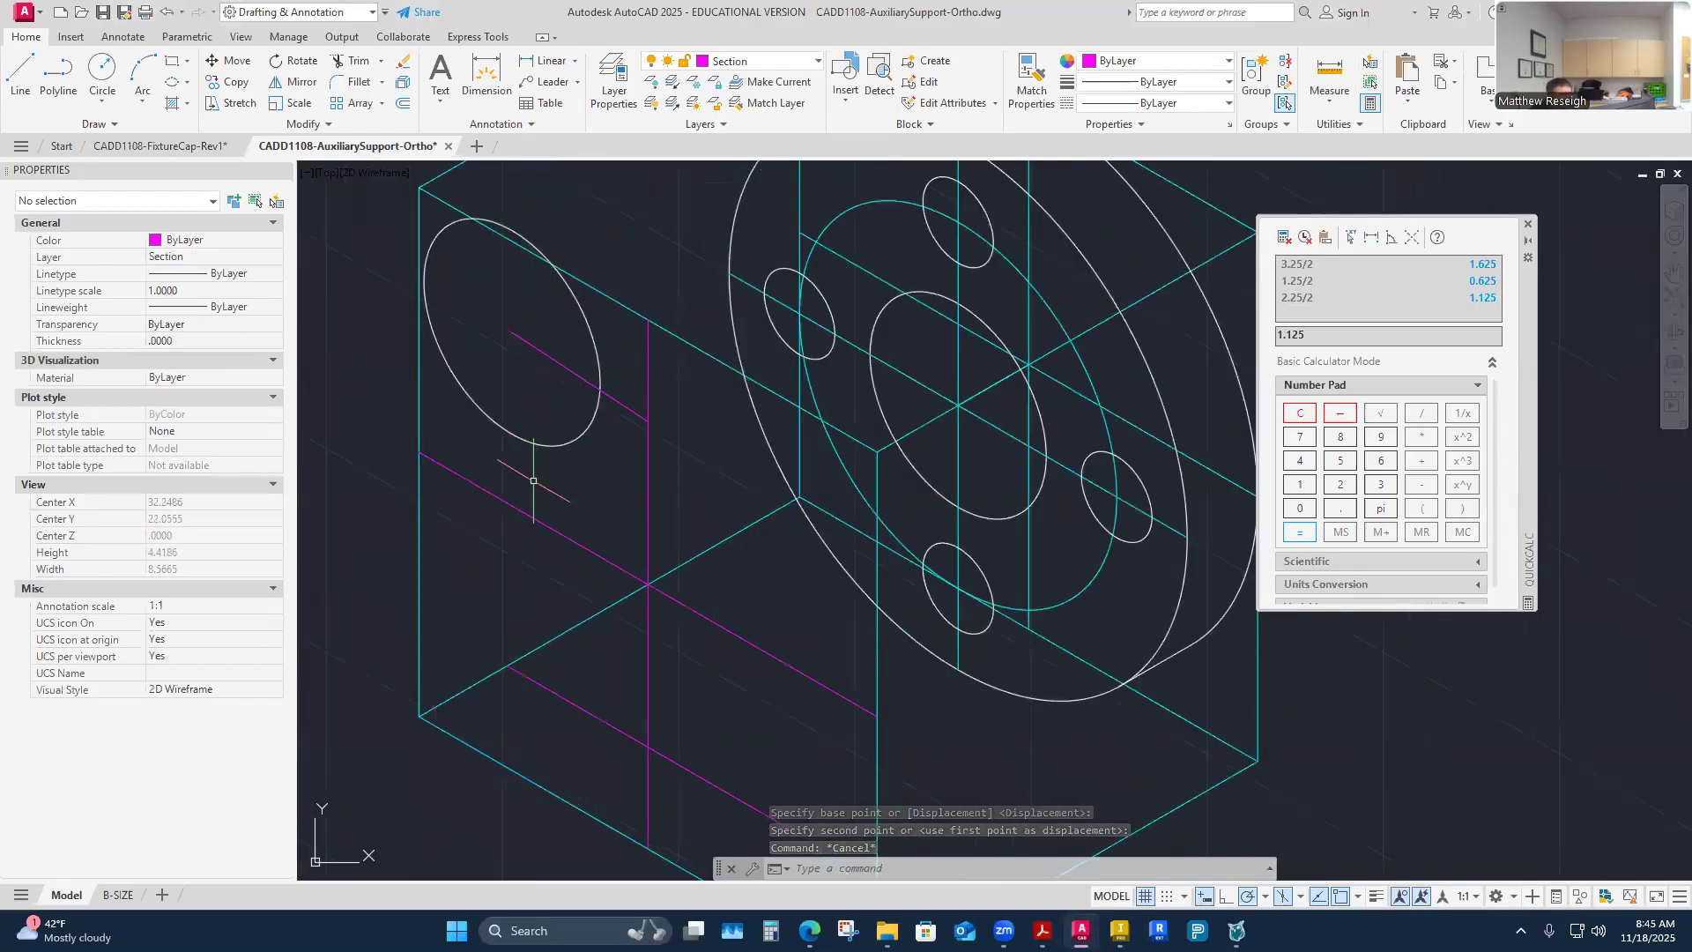
{"action": "scroll", "coordinate": [522, 414], "scroll_direction": "up", "scroll_amount": 2}
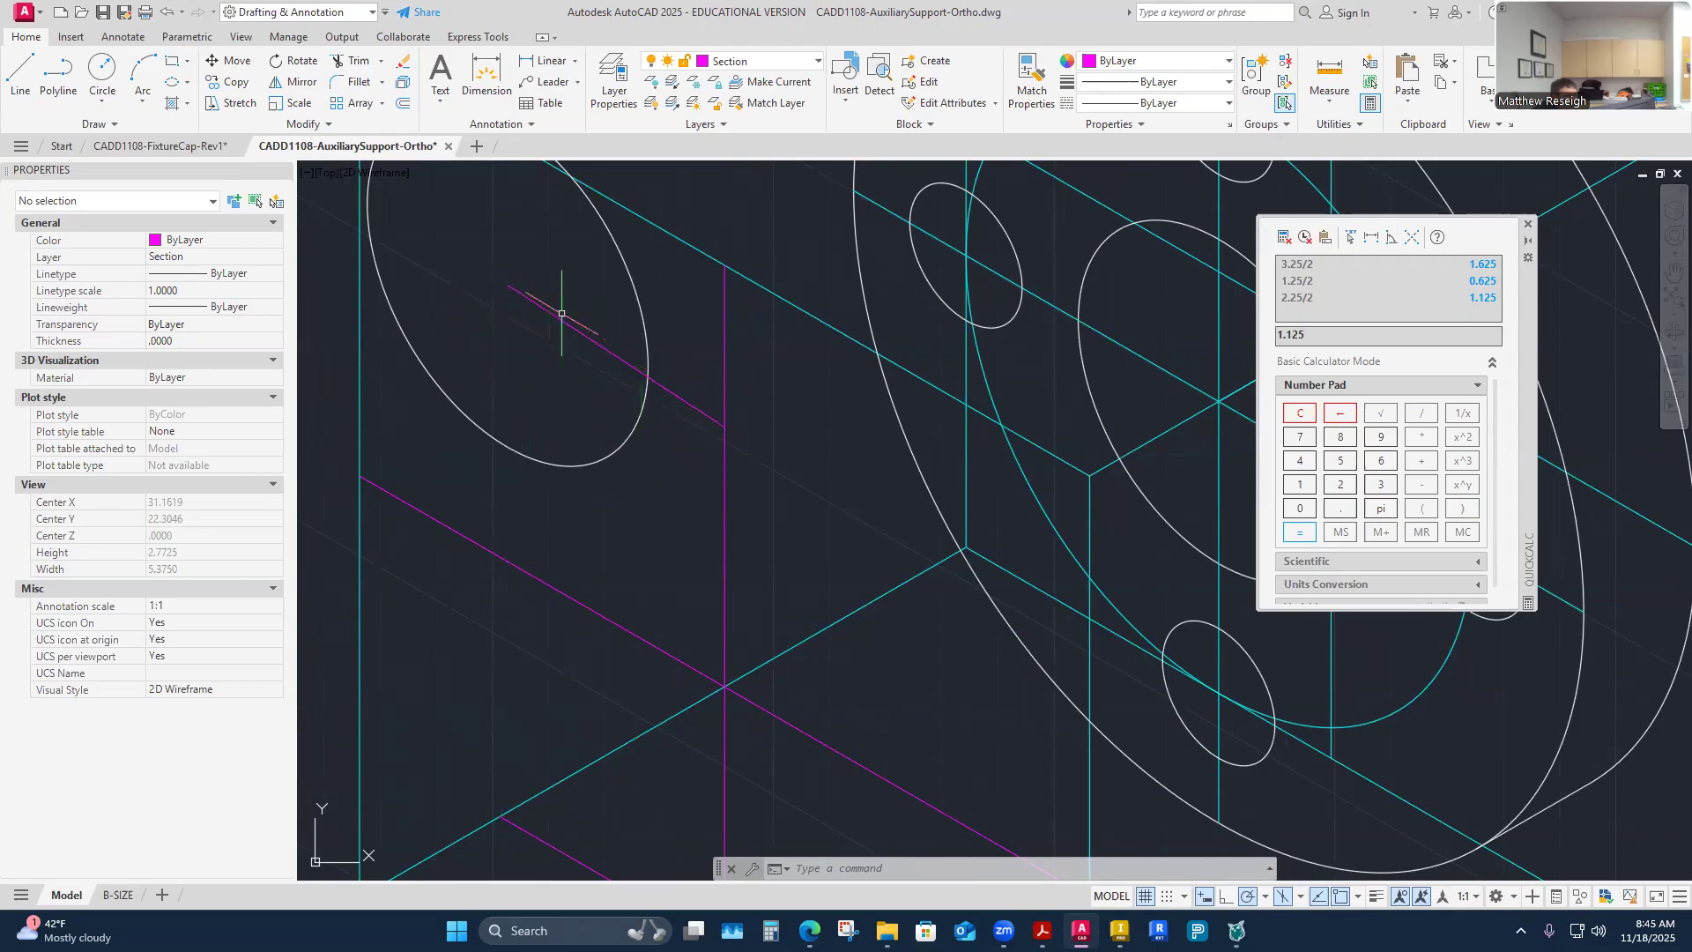
{"action": "scroll", "coordinate": [688, 405], "scroll_direction": "down", "scroll_amount": 5}
{"action": "scroll", "coordinate": [672, 446], "scroll_direction": "up", "scroll_amount": 5}
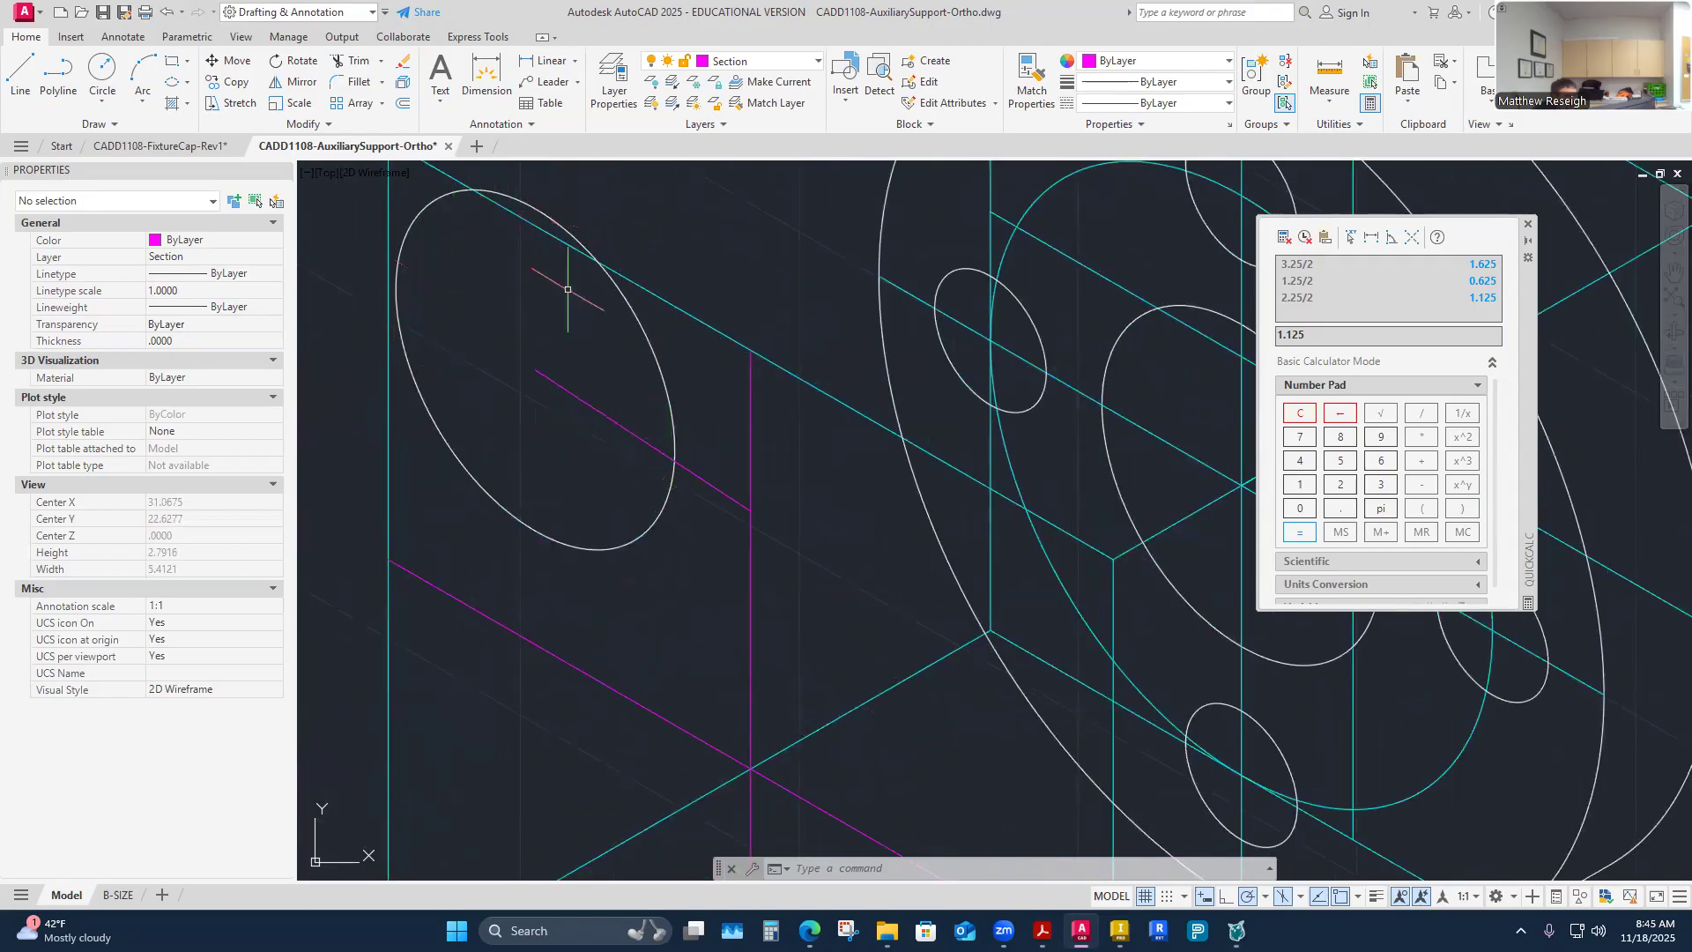
{"action": "left_click", "coordinate": [598, 411]}
{"action": "key", "text": "Delete"}
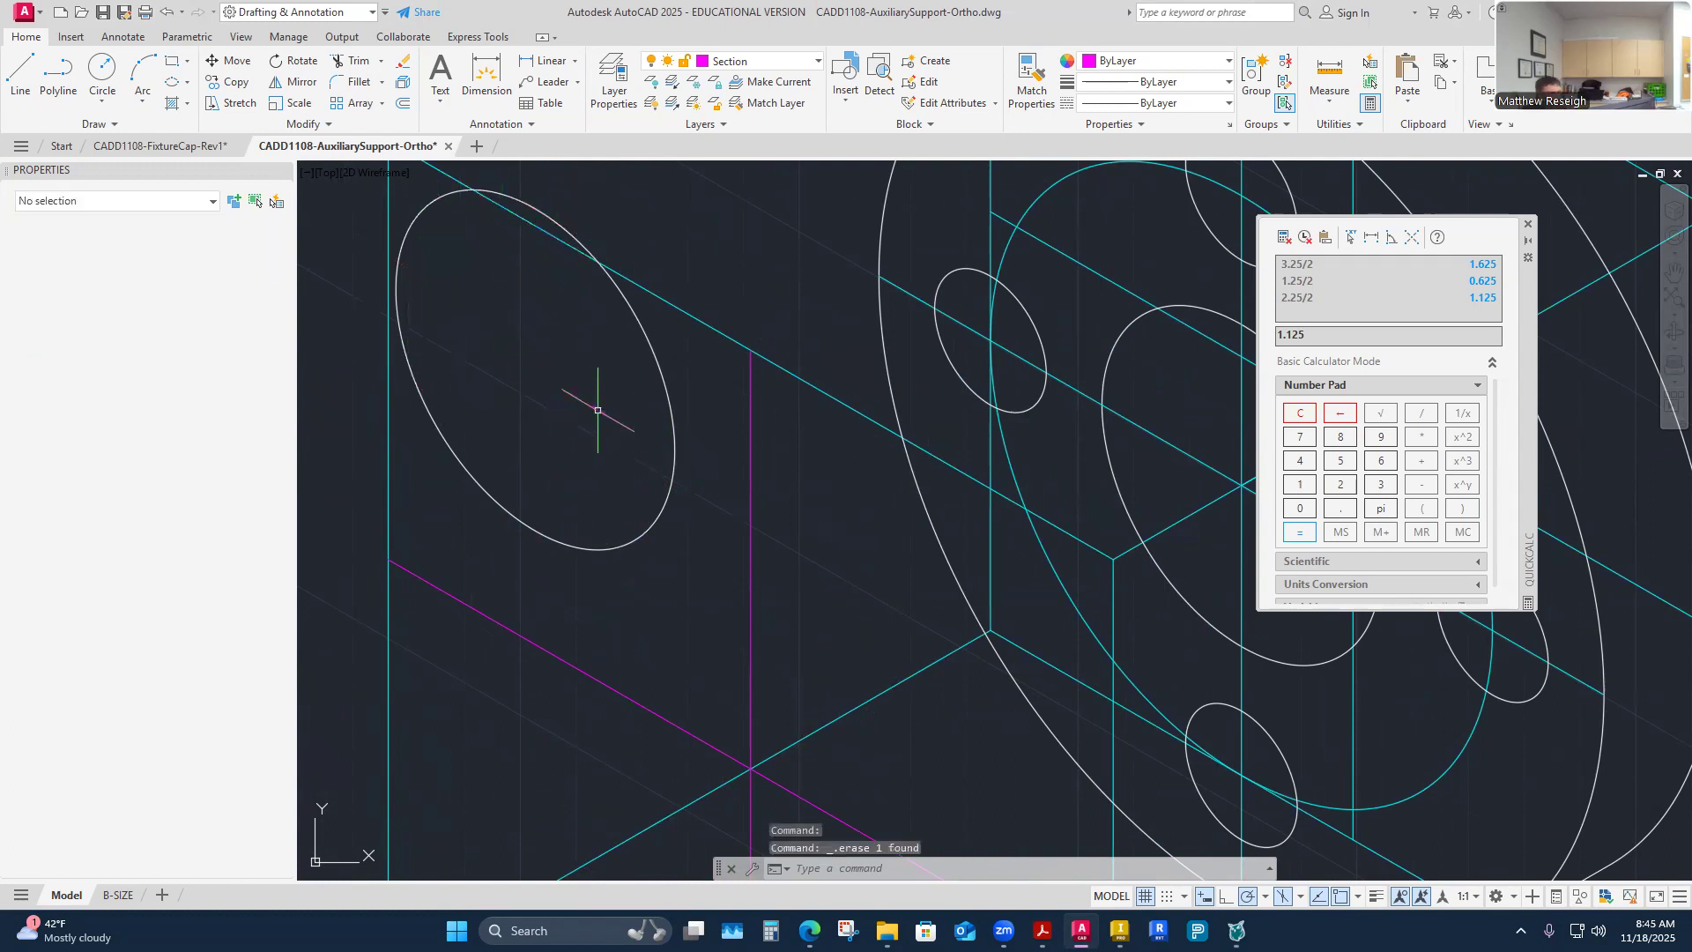
Step: Draw a 1-unit line at 150° from the vertical centerline, starting 1 unit above the centerline intersection
{"action": "left_click", "coordinate": [23, 85]}
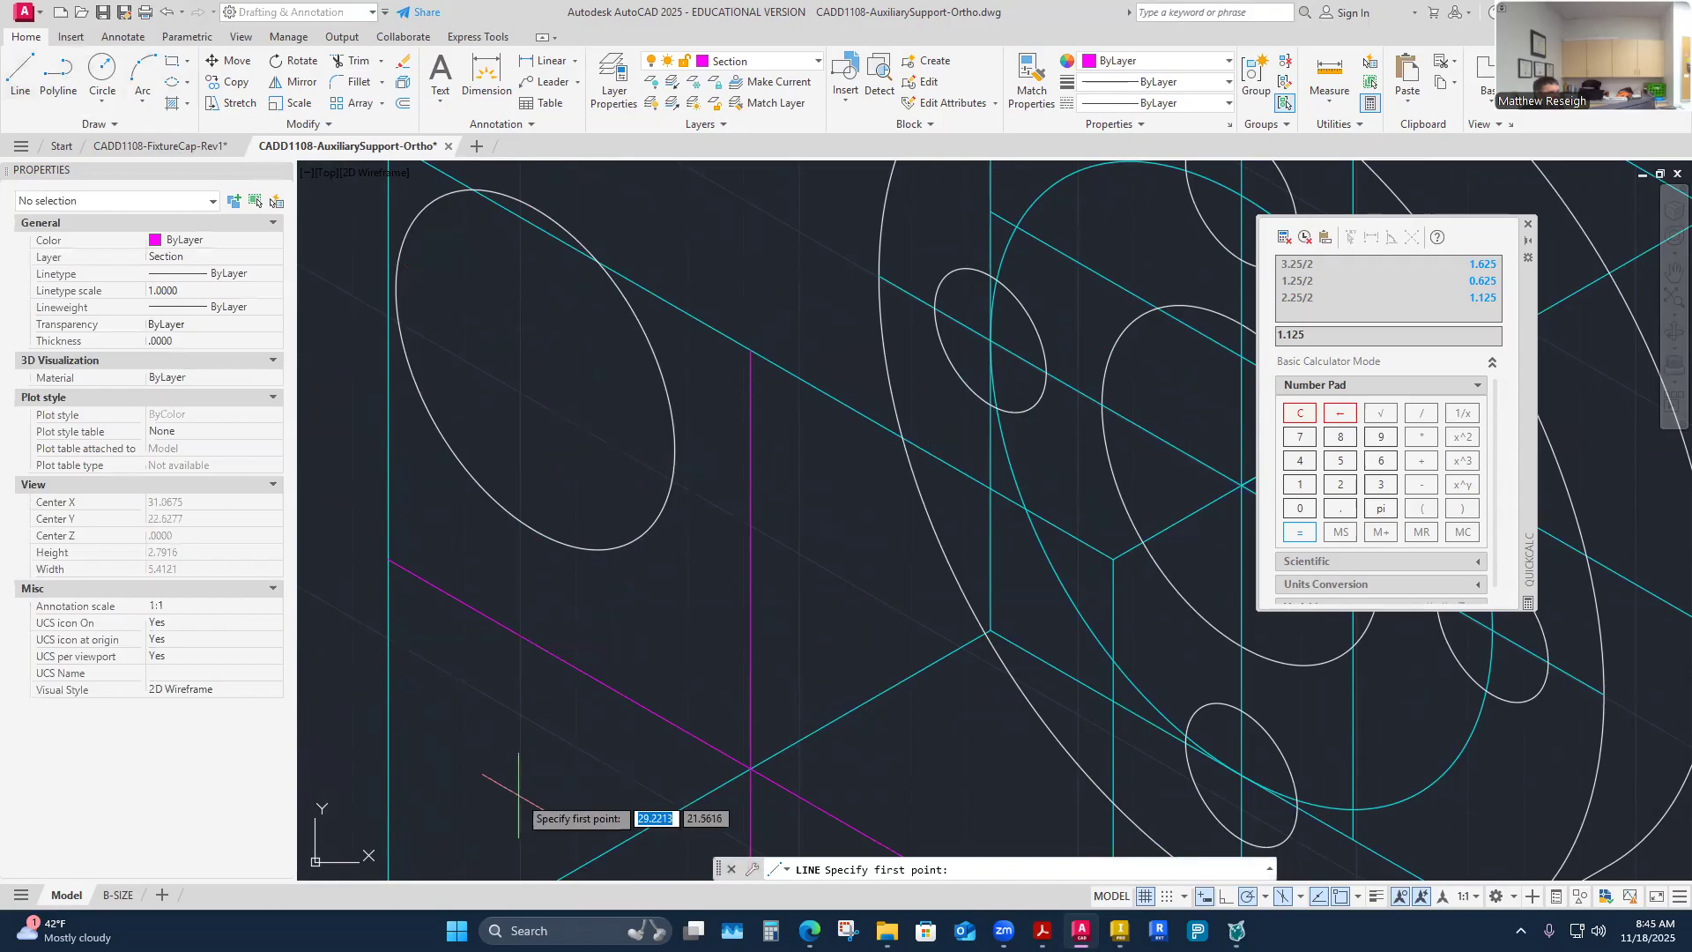
{"action": "type", "text": "1"}
{"action": "key", "text": "Return"}
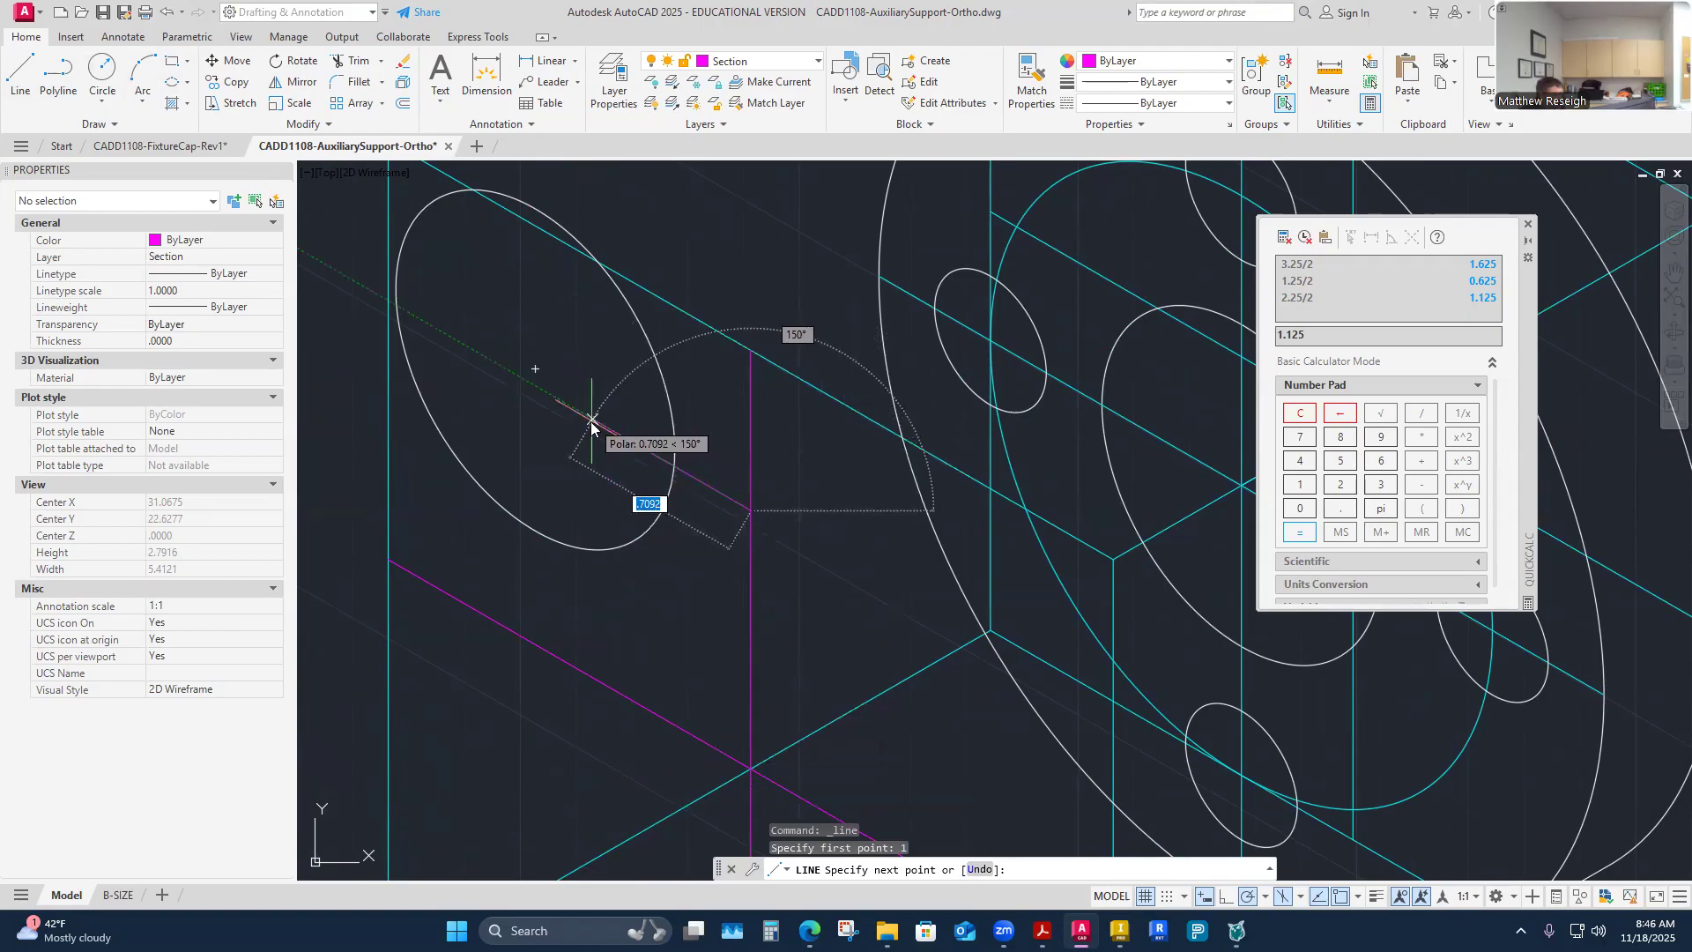
{"action": "type", "text": "1"}
{"action": "key", "text": "Return"}
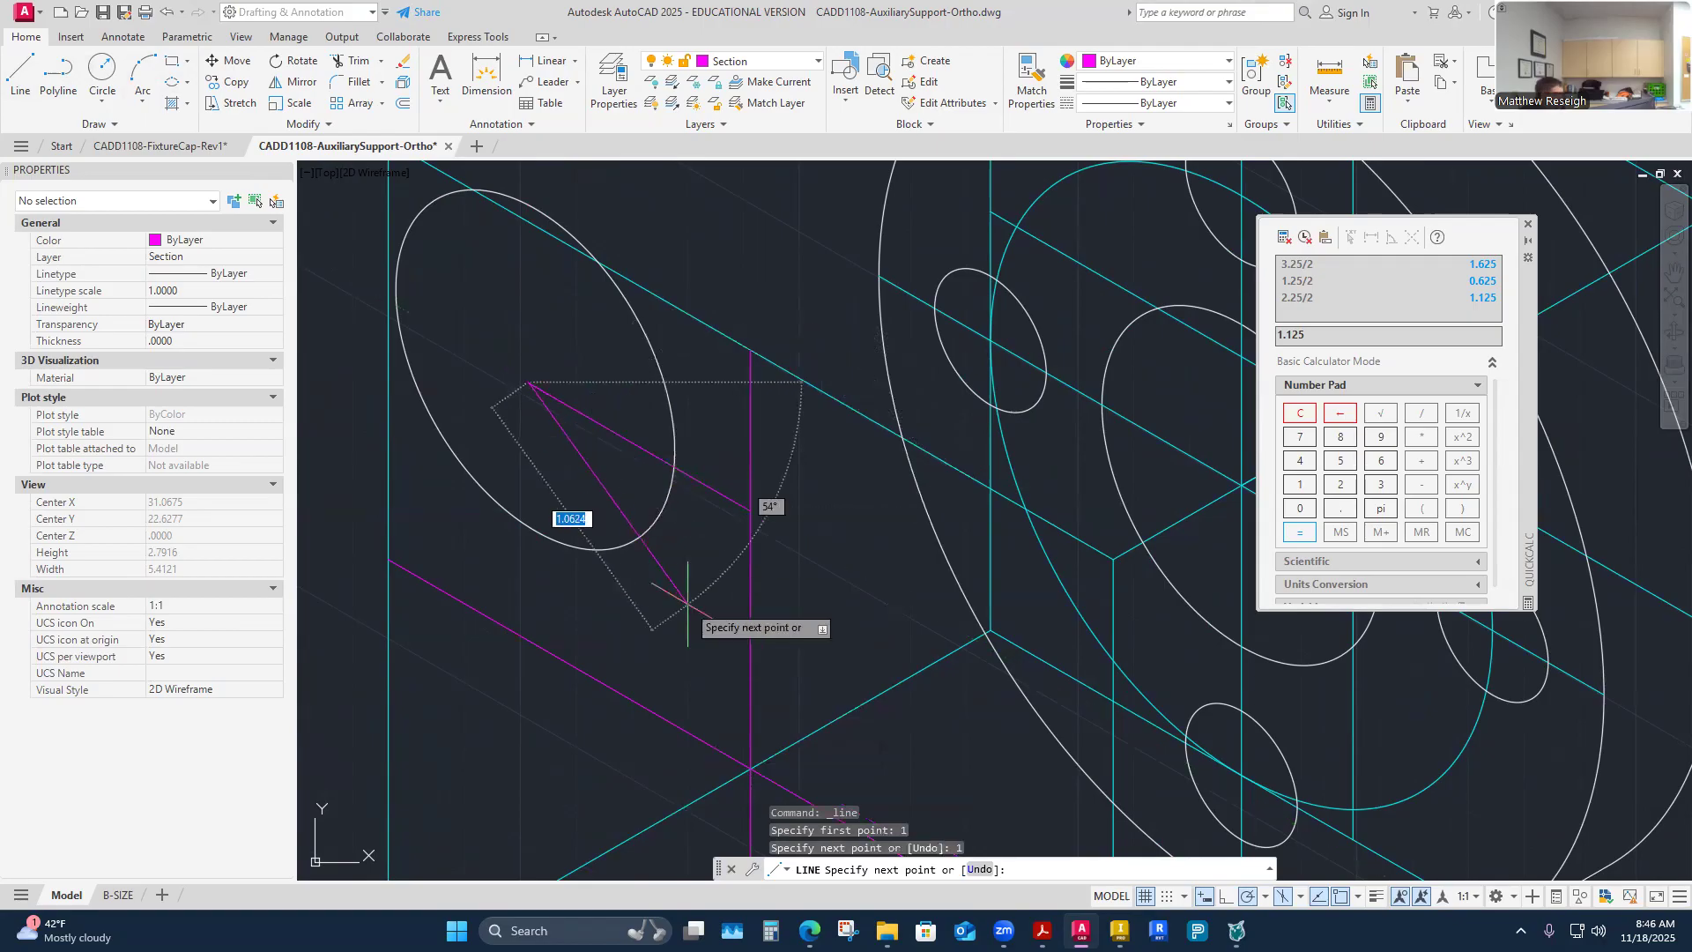
{"action": "key", "text": "Escape"}
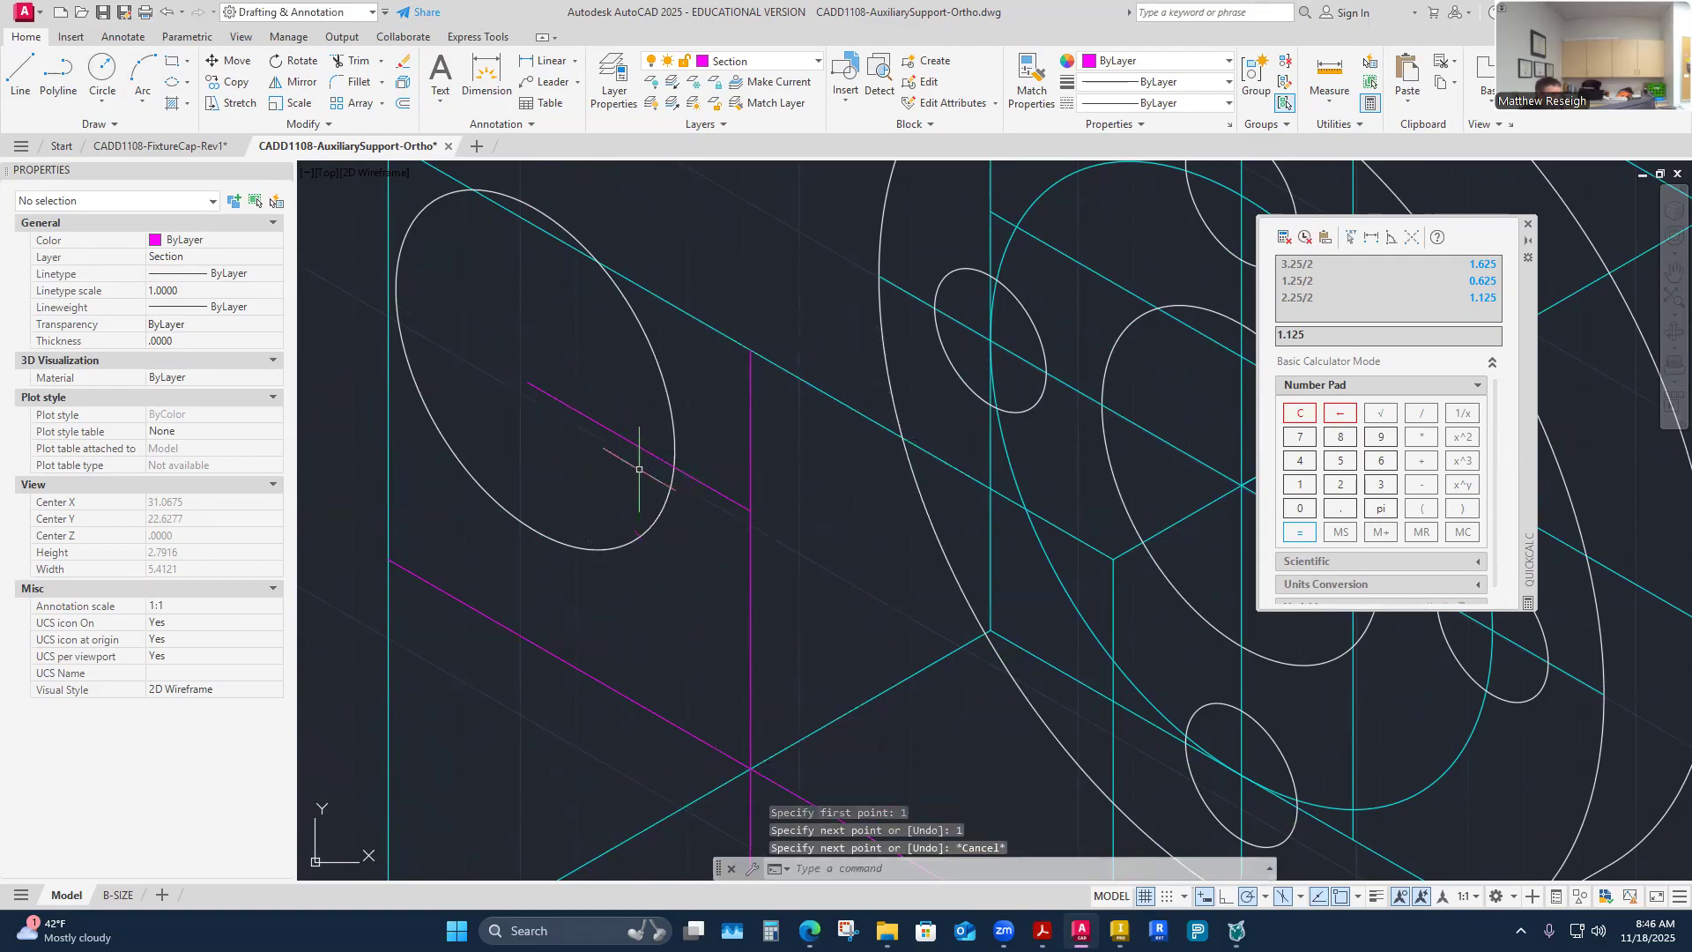
{"action": "left_click", "coordinate": [669, 404]}
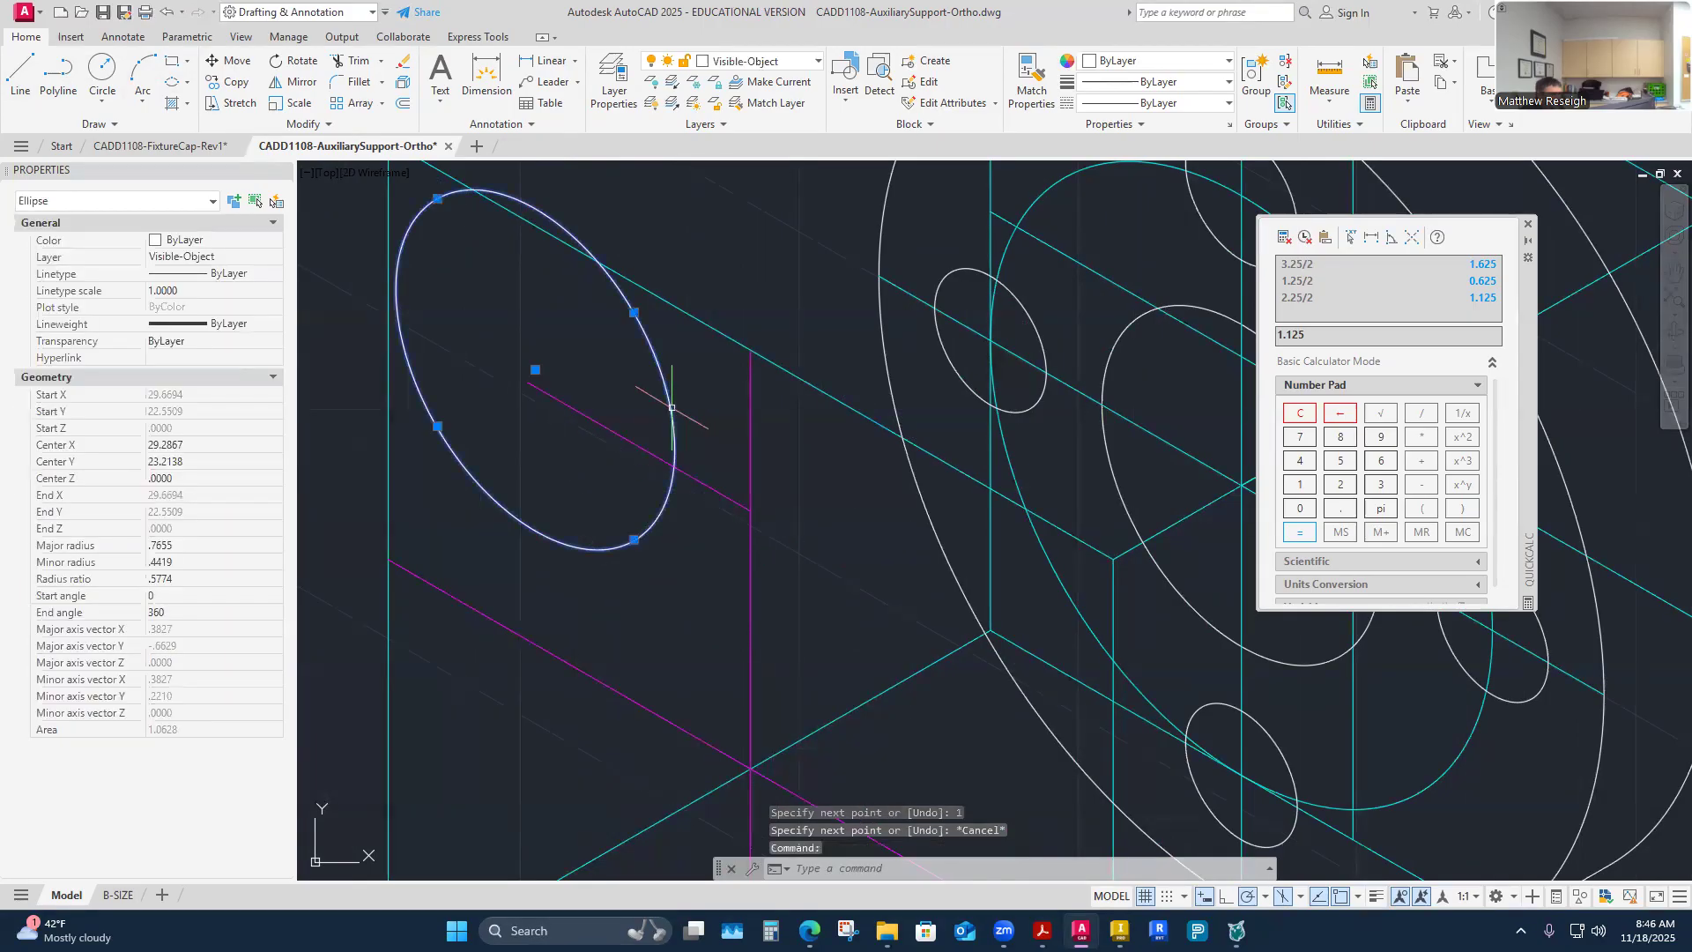
{"action": "key", "text": "Escape"}
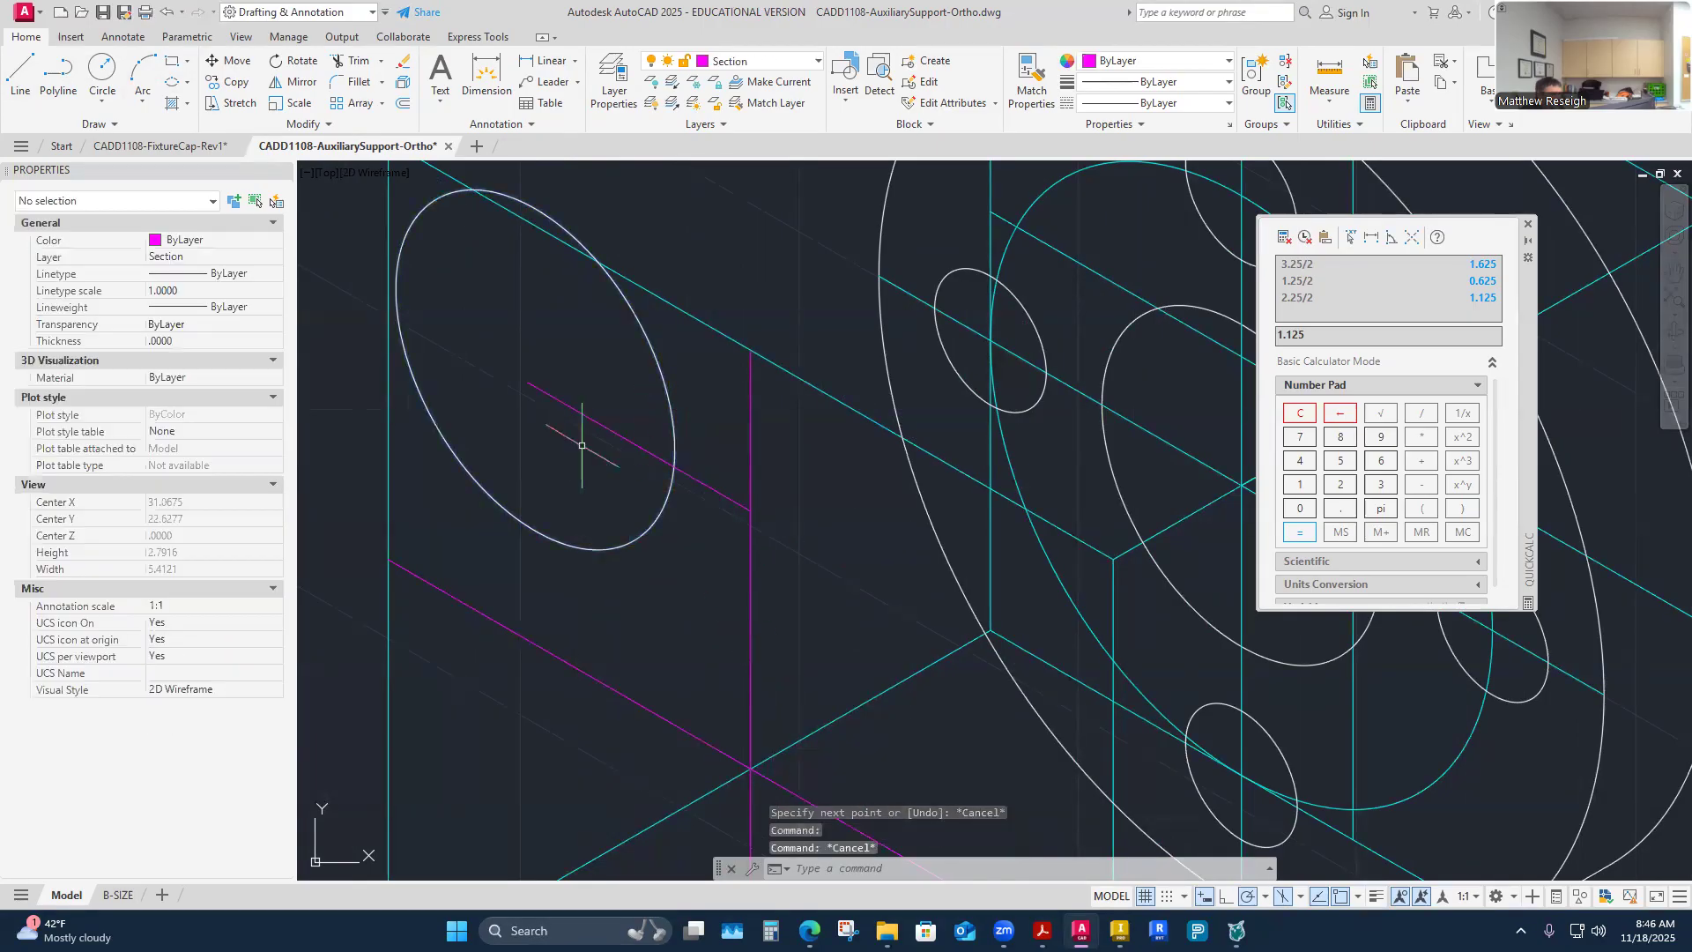
Step: Draw a 1-unit line at 330° from the same start point, extending the upper line beyond the vertical centerline
{"action": "left_click", "coordinate": [20, 70]}
{"action": "left_click", "coordinate": [750, 511]}
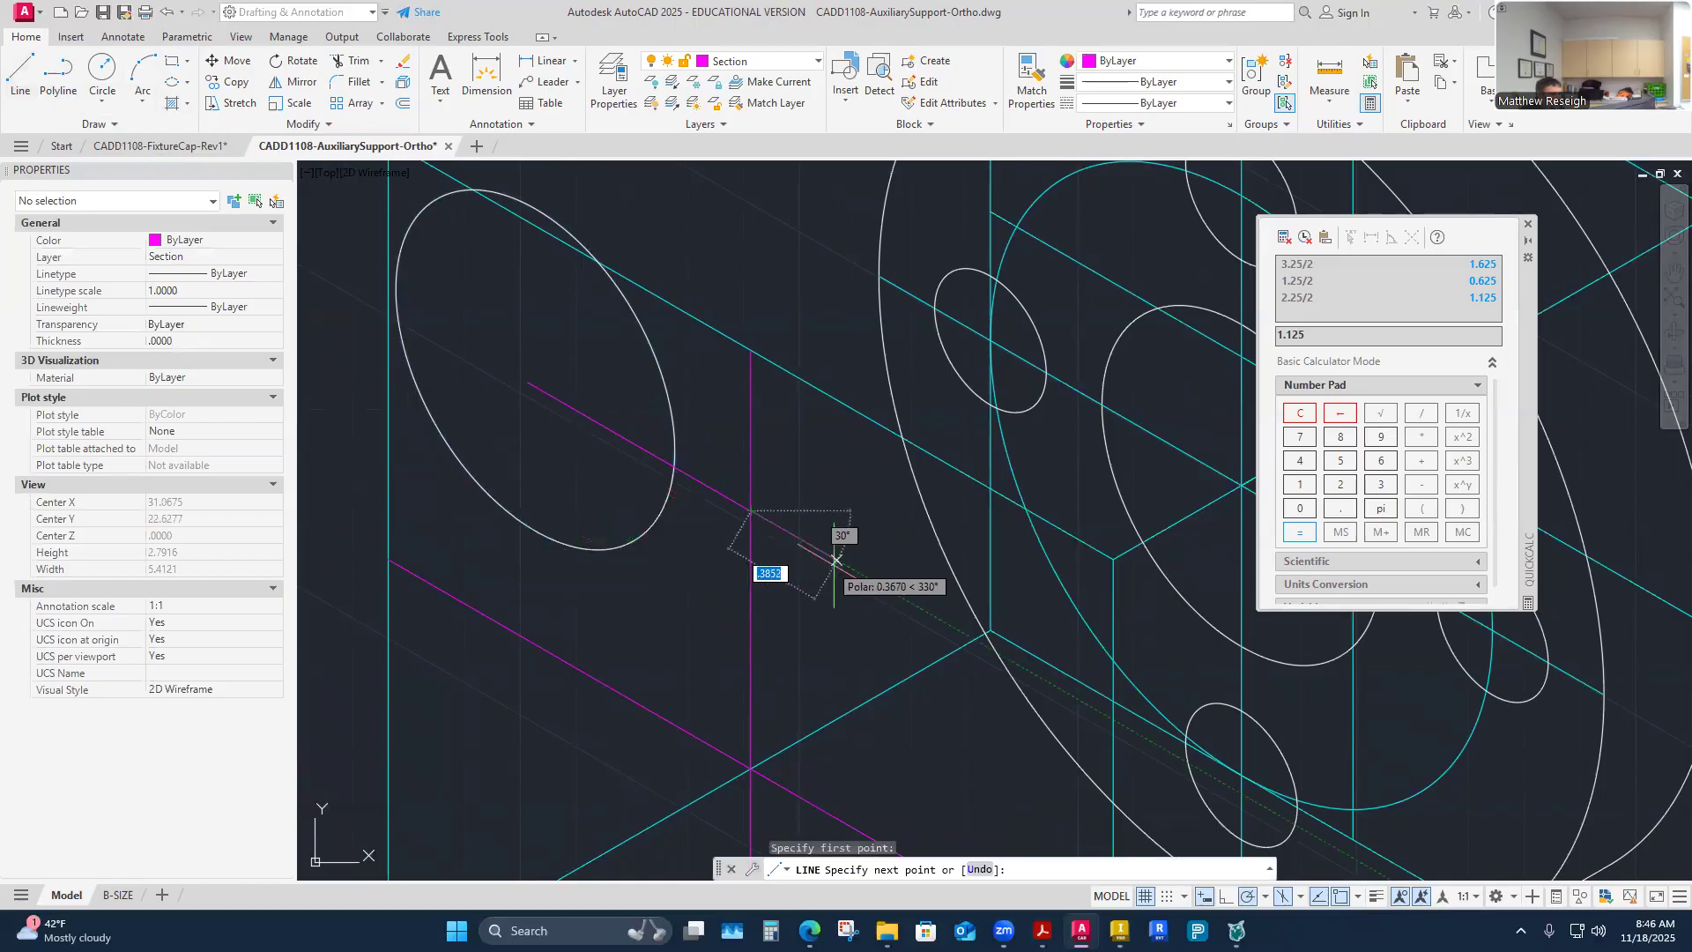
{"action": "type", "text": "1"}
{"action": "key", "text": "Return"}
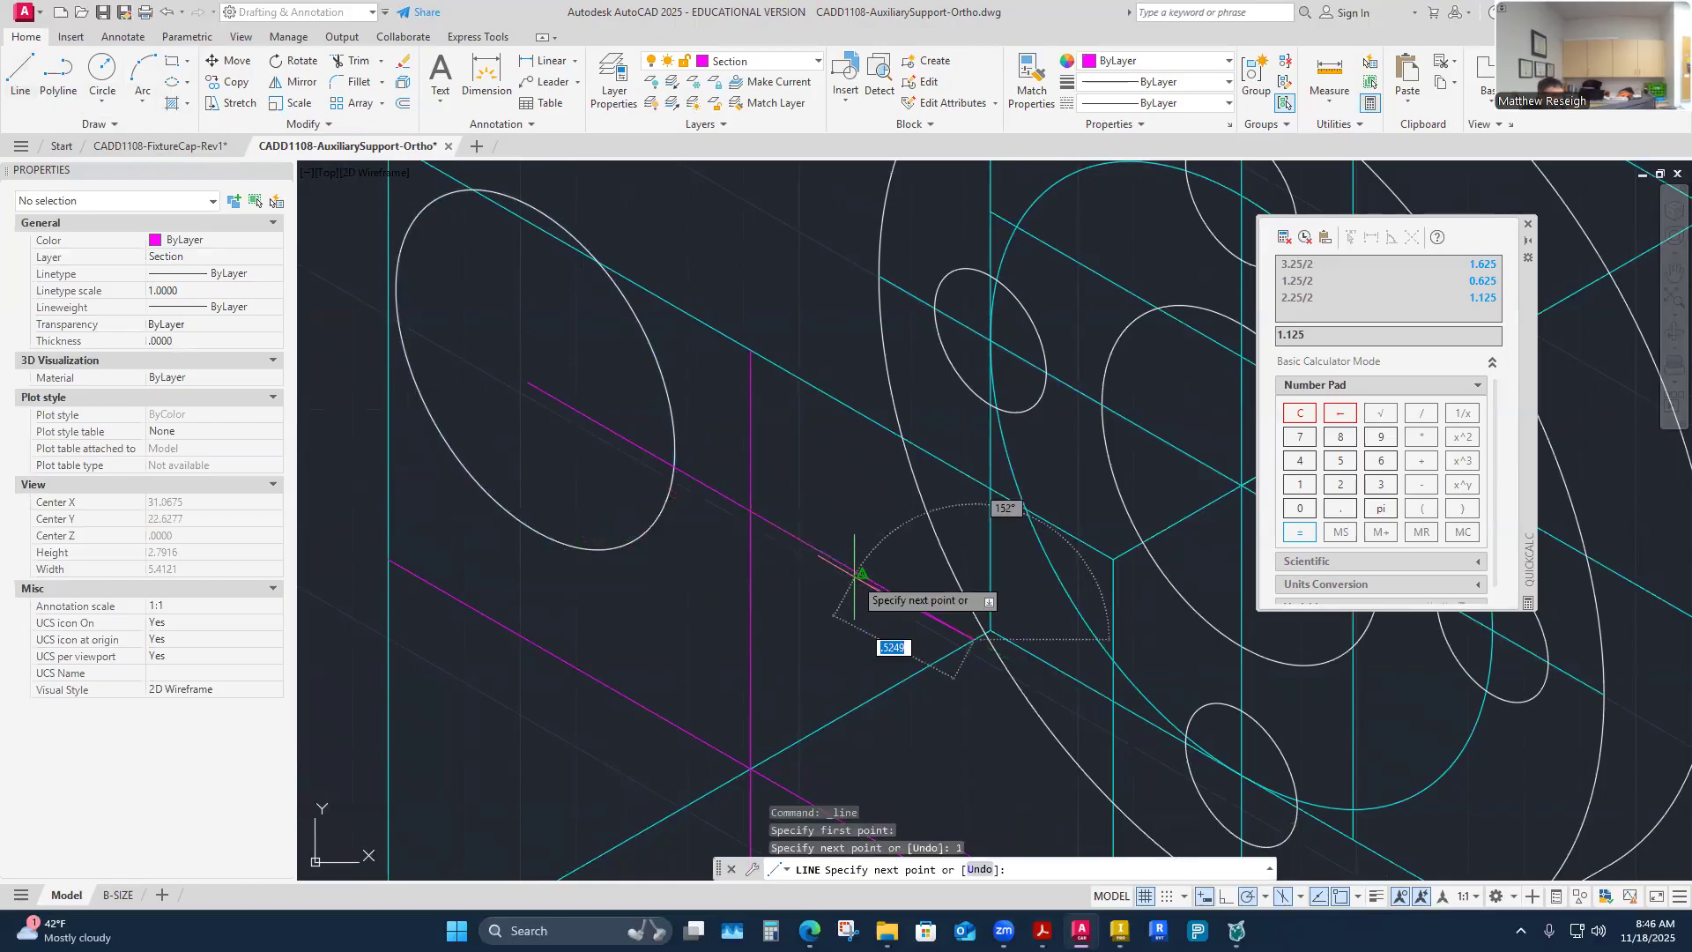
{"action": "key", "text": "Escape"}
Step: Move the ellipse from its centre to the upper left endpoint of the new upper line
{"action": "scroll", "coordinate": [970, 633], "scroll_direction": "up", "scroll_amount": 10}
{"action": "scroll", "coordinate": [997, 653], "scroll_direction": "down", "scroll_amount": 15}
{"action": "scroll", "coordinate": [929, 604], "scroll_direction": "up", "scroll_amount": 4}
{"action": "left_click", "coordinate": [231, 61]}
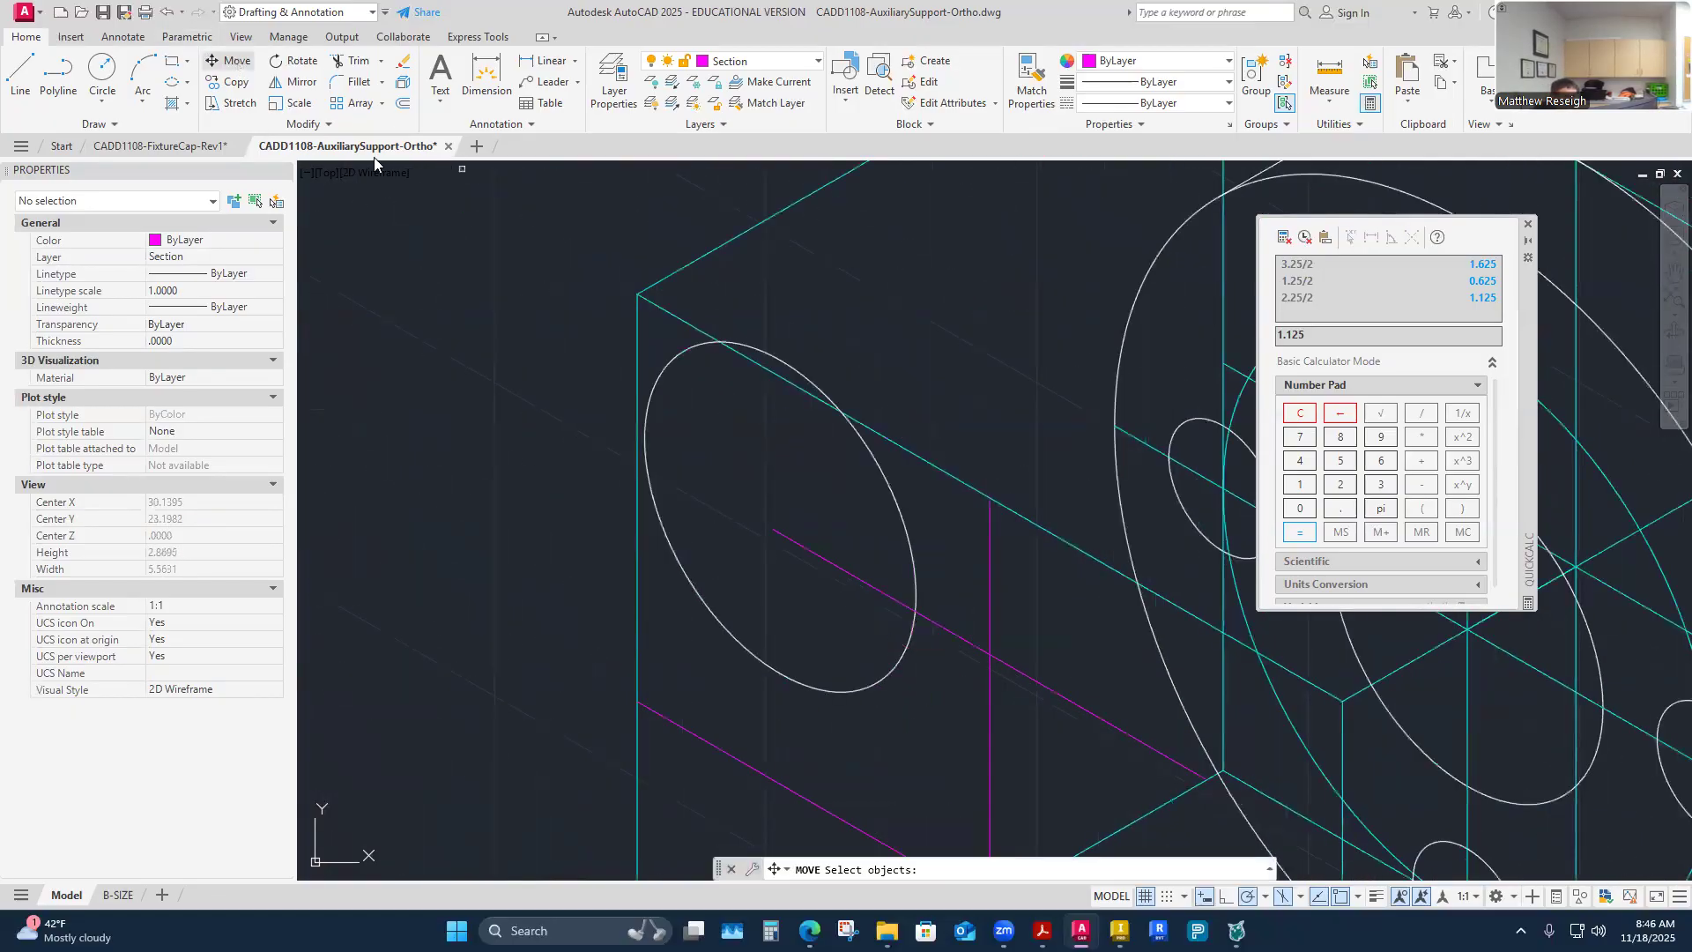
{"action": "left_click", "coordinate": [905, 522]}
{"action": "key", "text": "Return"}
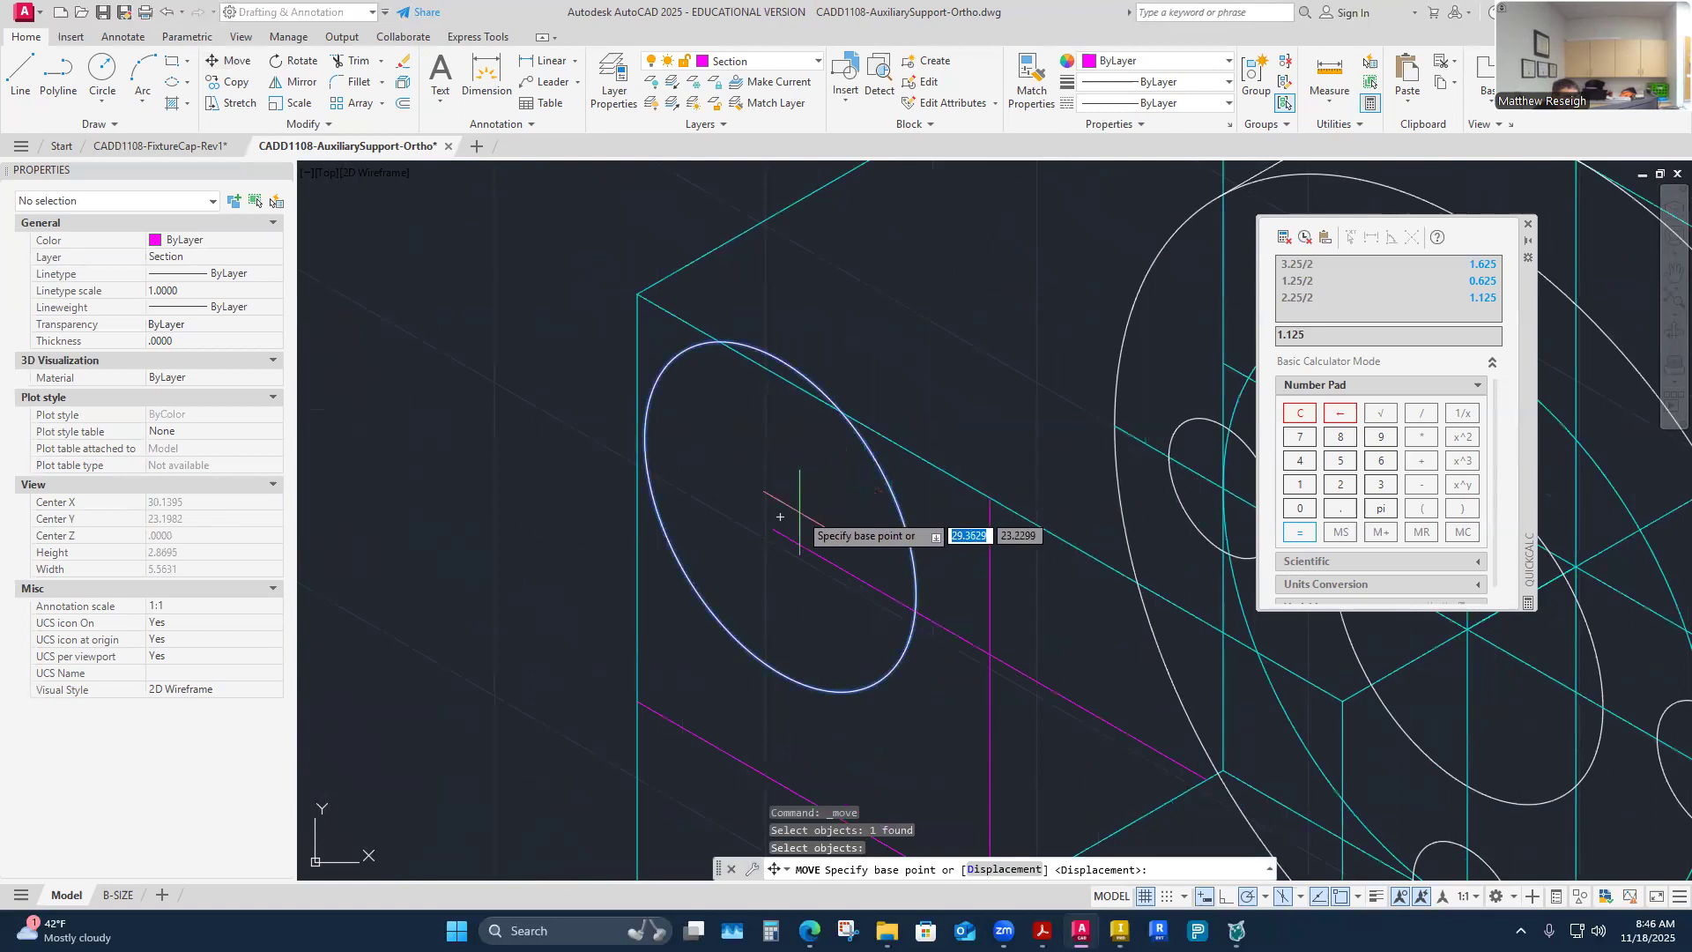
{"action": "left_click", "coordinate": [781, 516]}
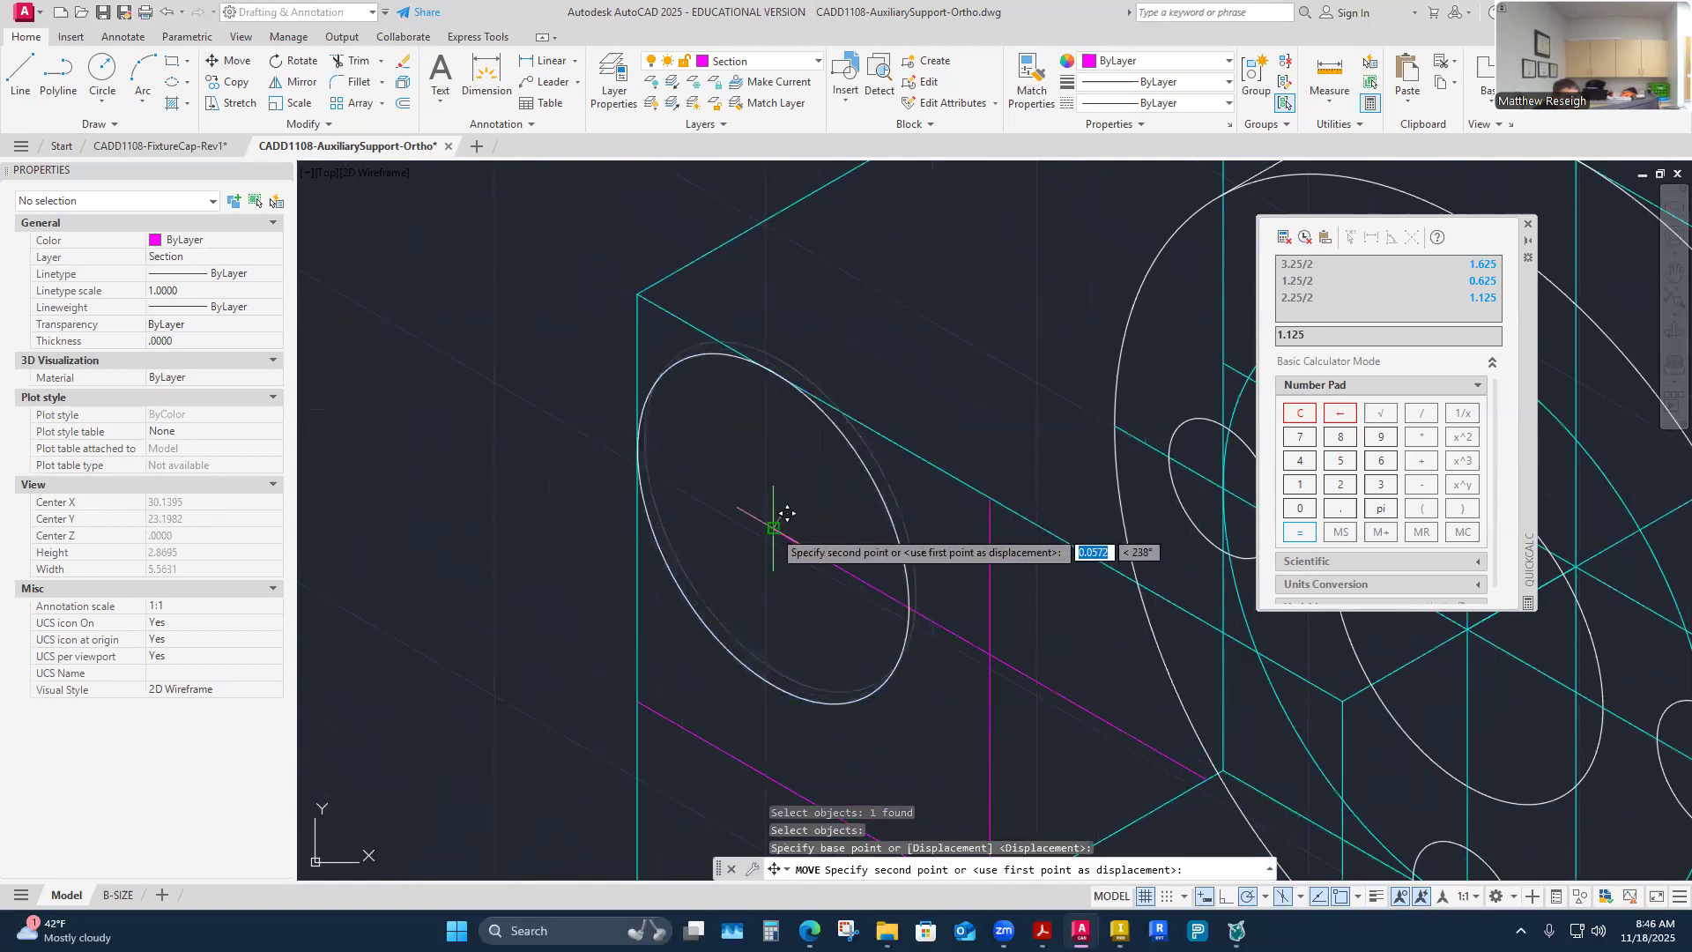
{"action": "key", "text": "Escape"}
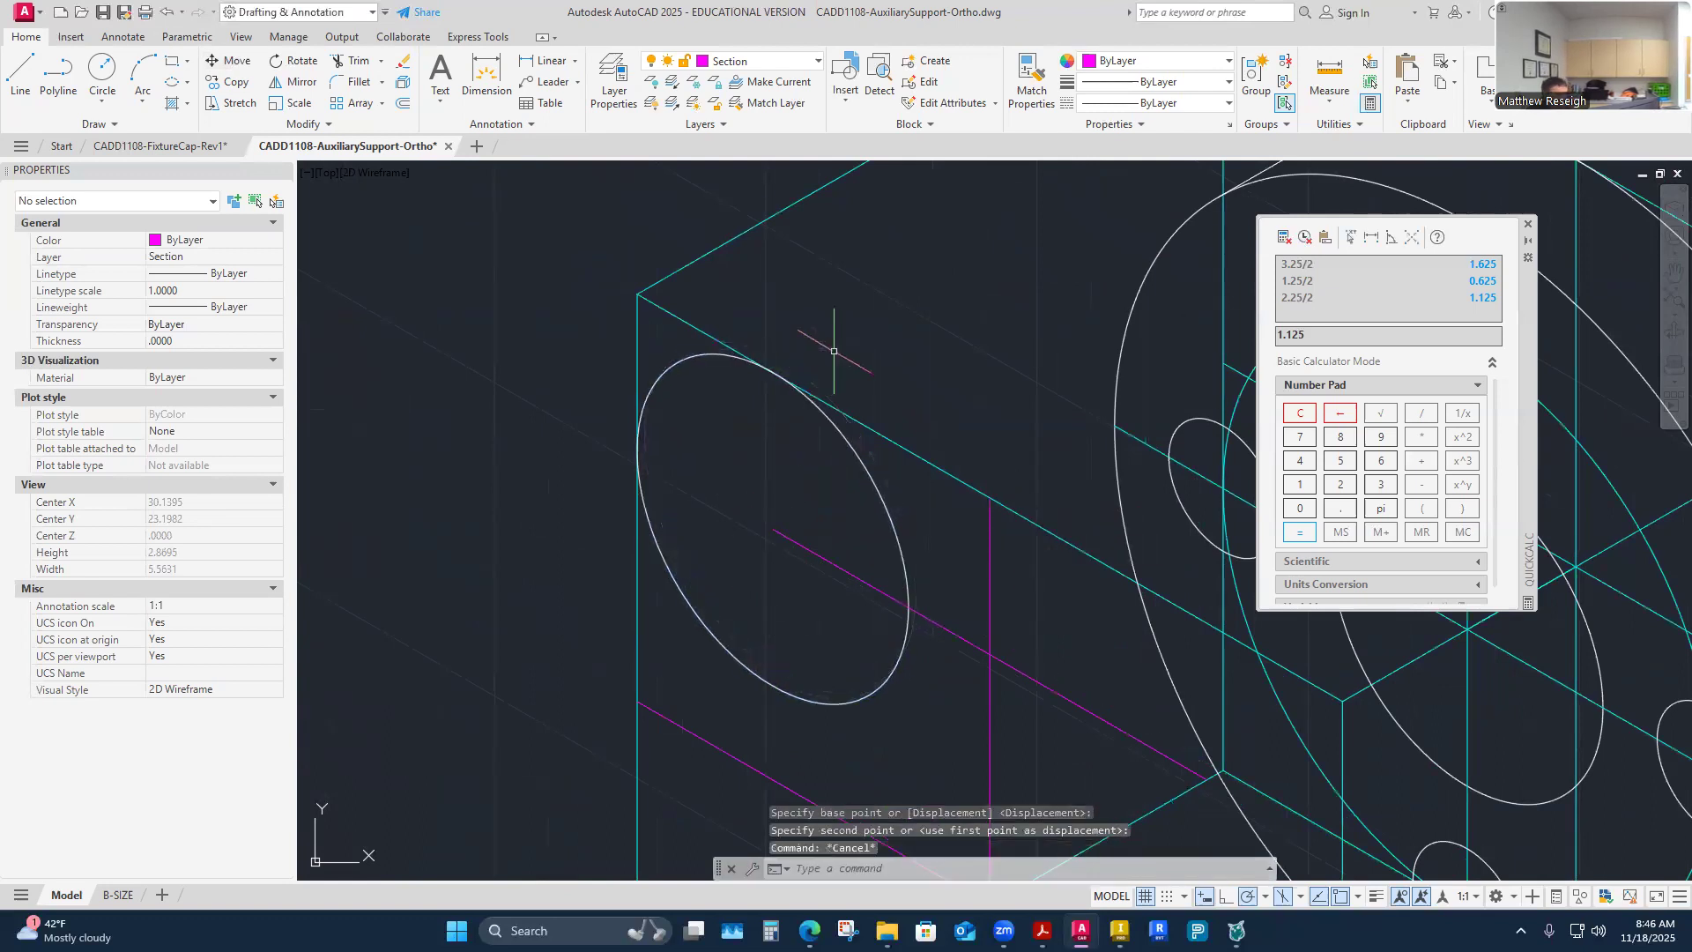
Step: Copy the ellipse from its centre to the opposite endpoint of the upper line
{"action": "scroll", "coordinate": [768, 463], "scroll_direction": "down", "scroll_amount": 4}
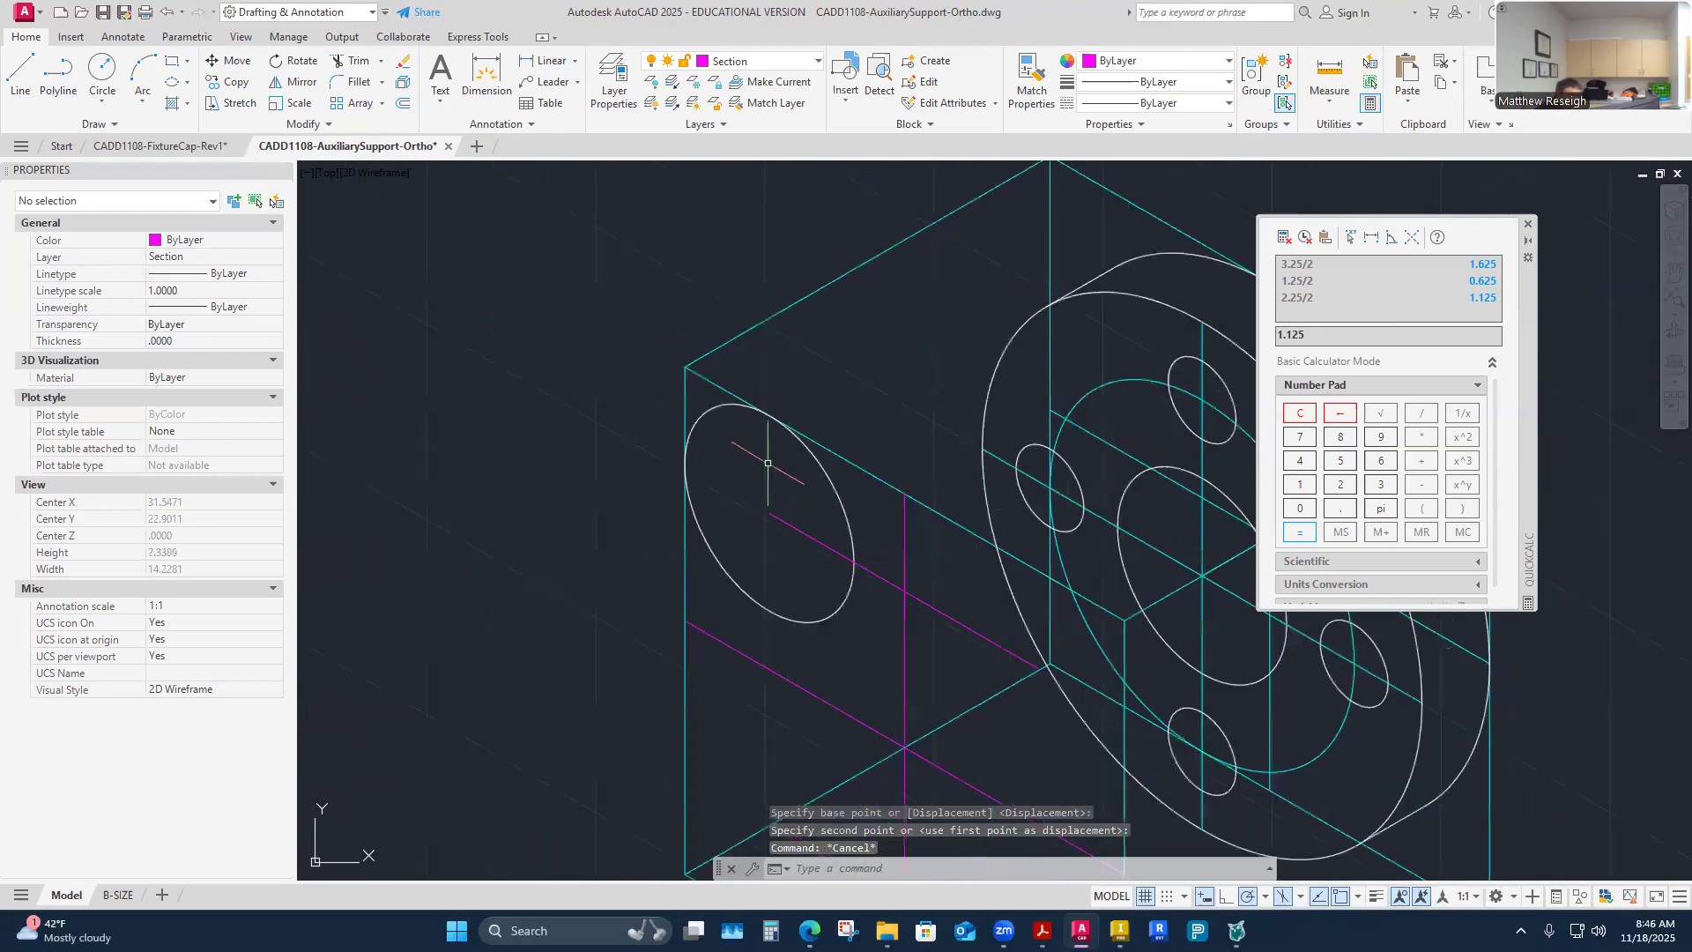
{"action": "scroll", "coordinate": [769, 460], "scroll_direction": "up", "scroll_amount": 4}
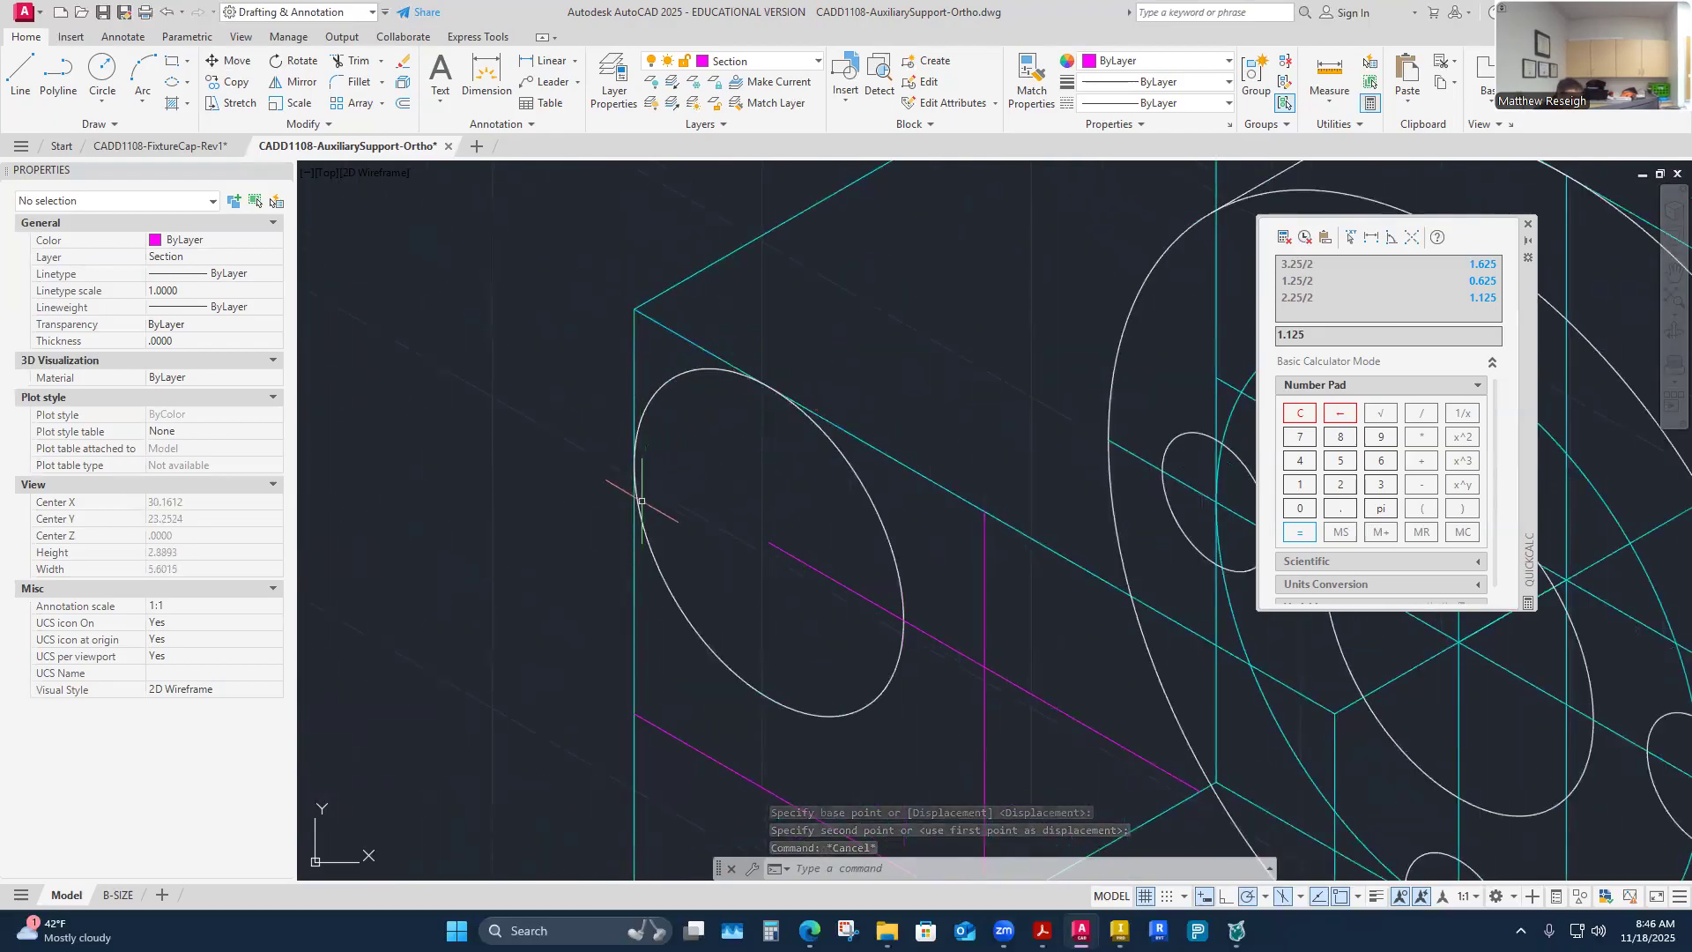
{"action": "scroll", "coordinate": [642, 501], "scroll_direction": "down", "scroll_amount": 2}
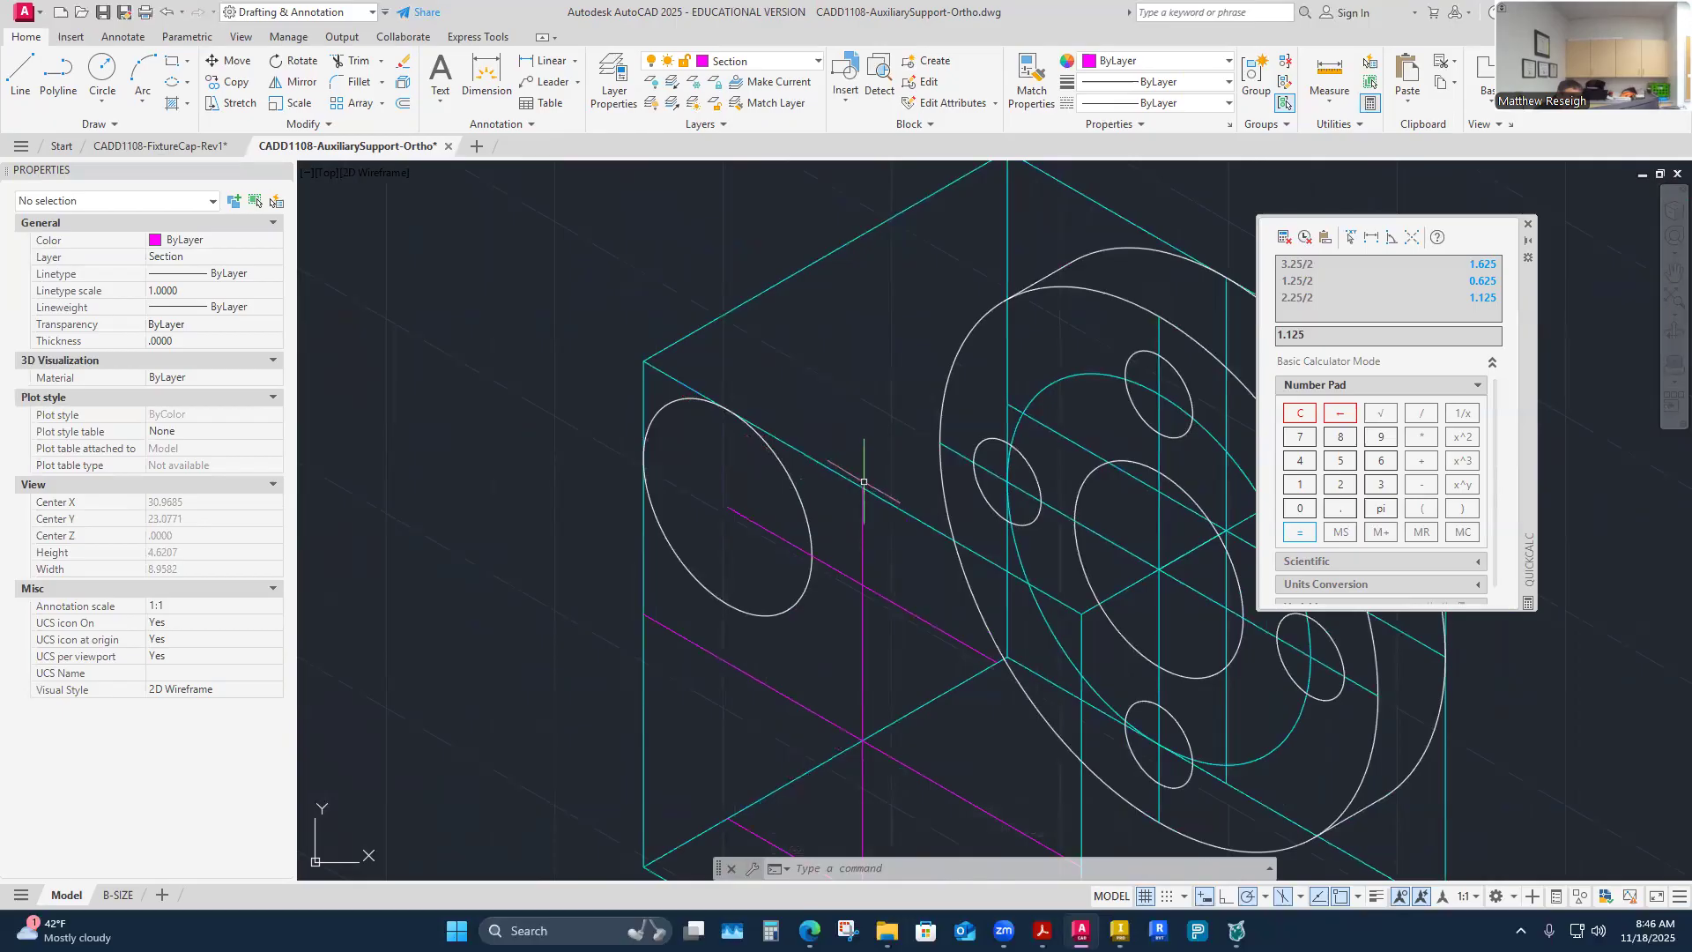
{"action": "scroll", "coordinate": [800, 425], "scroll_direction": "down", "scroll_amount": 4}
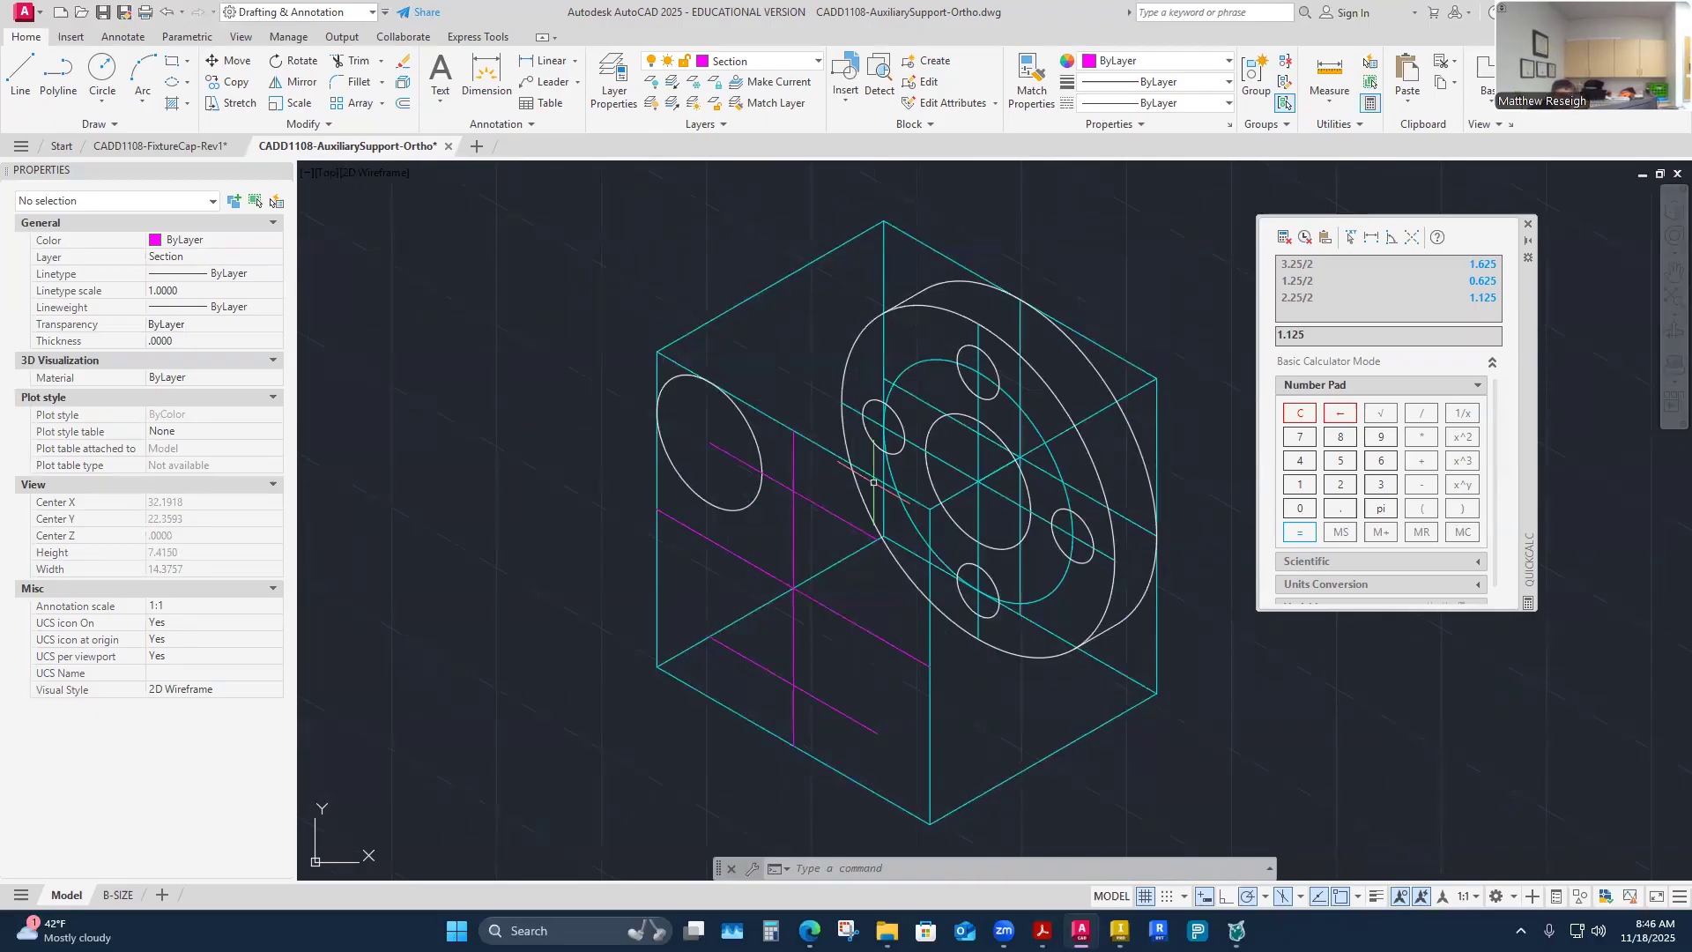
{"action": "left_click", "coordinate": [231, 82]}
{"action": "left_click", "coordinate": [756, 450]}
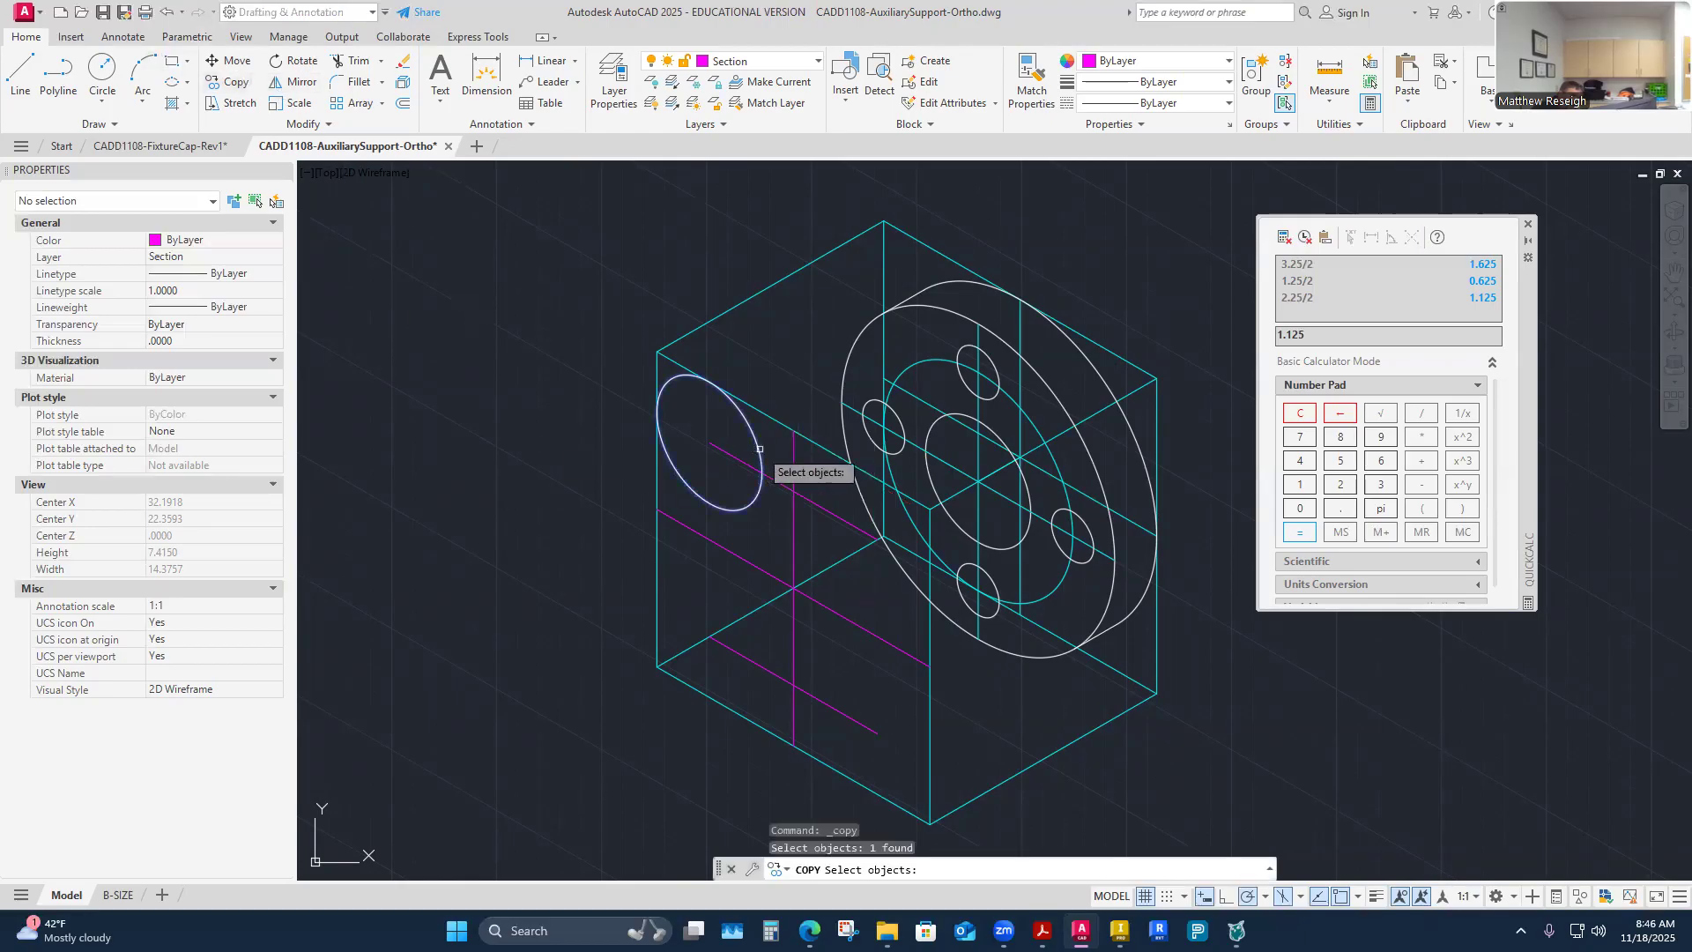
{"action": "key", "text": "Return"}
{"action": "left_click", "coordinate": [756, 450]}
{"action": "scroll", "coordinate": [842, 525], "scroll_direction": "up", "scroll_amount": 3}
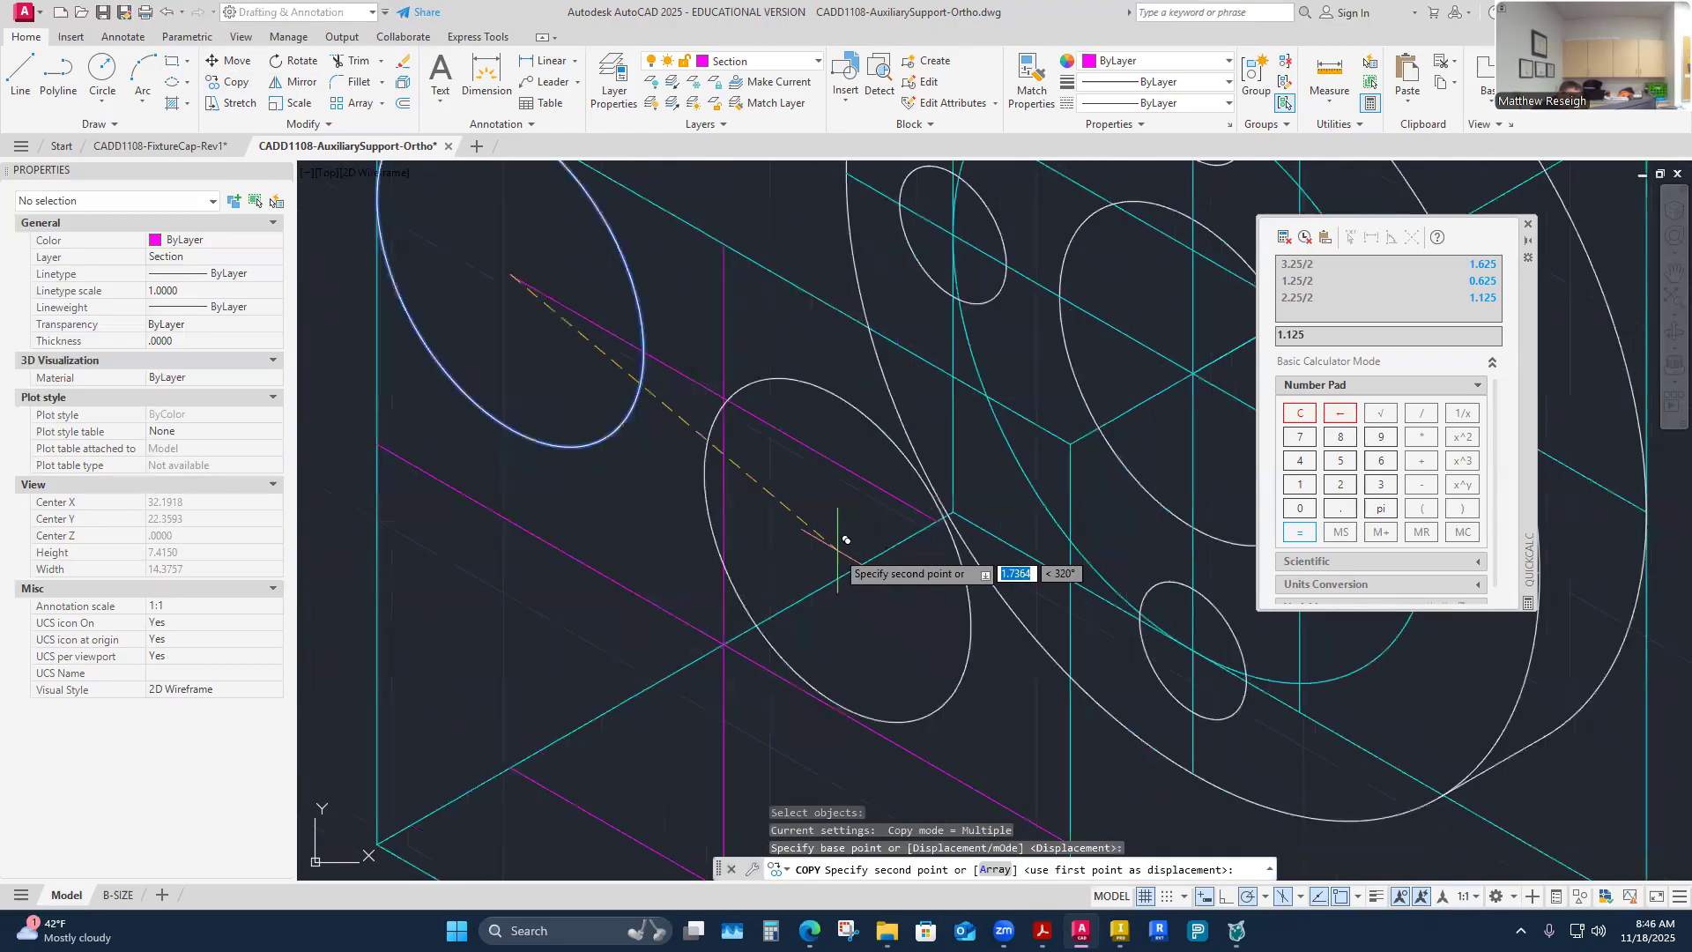
{"action": "scroll", "coordinate": [945, 510], "scroll_direction": "up", "scroll_amount": 3}
{"action": "left_click", "coordinate": [945, 511]}
{"action": "scroll", "coordinate": [947, 511], "scroll_direction": "down", "scroll_amount": 3}
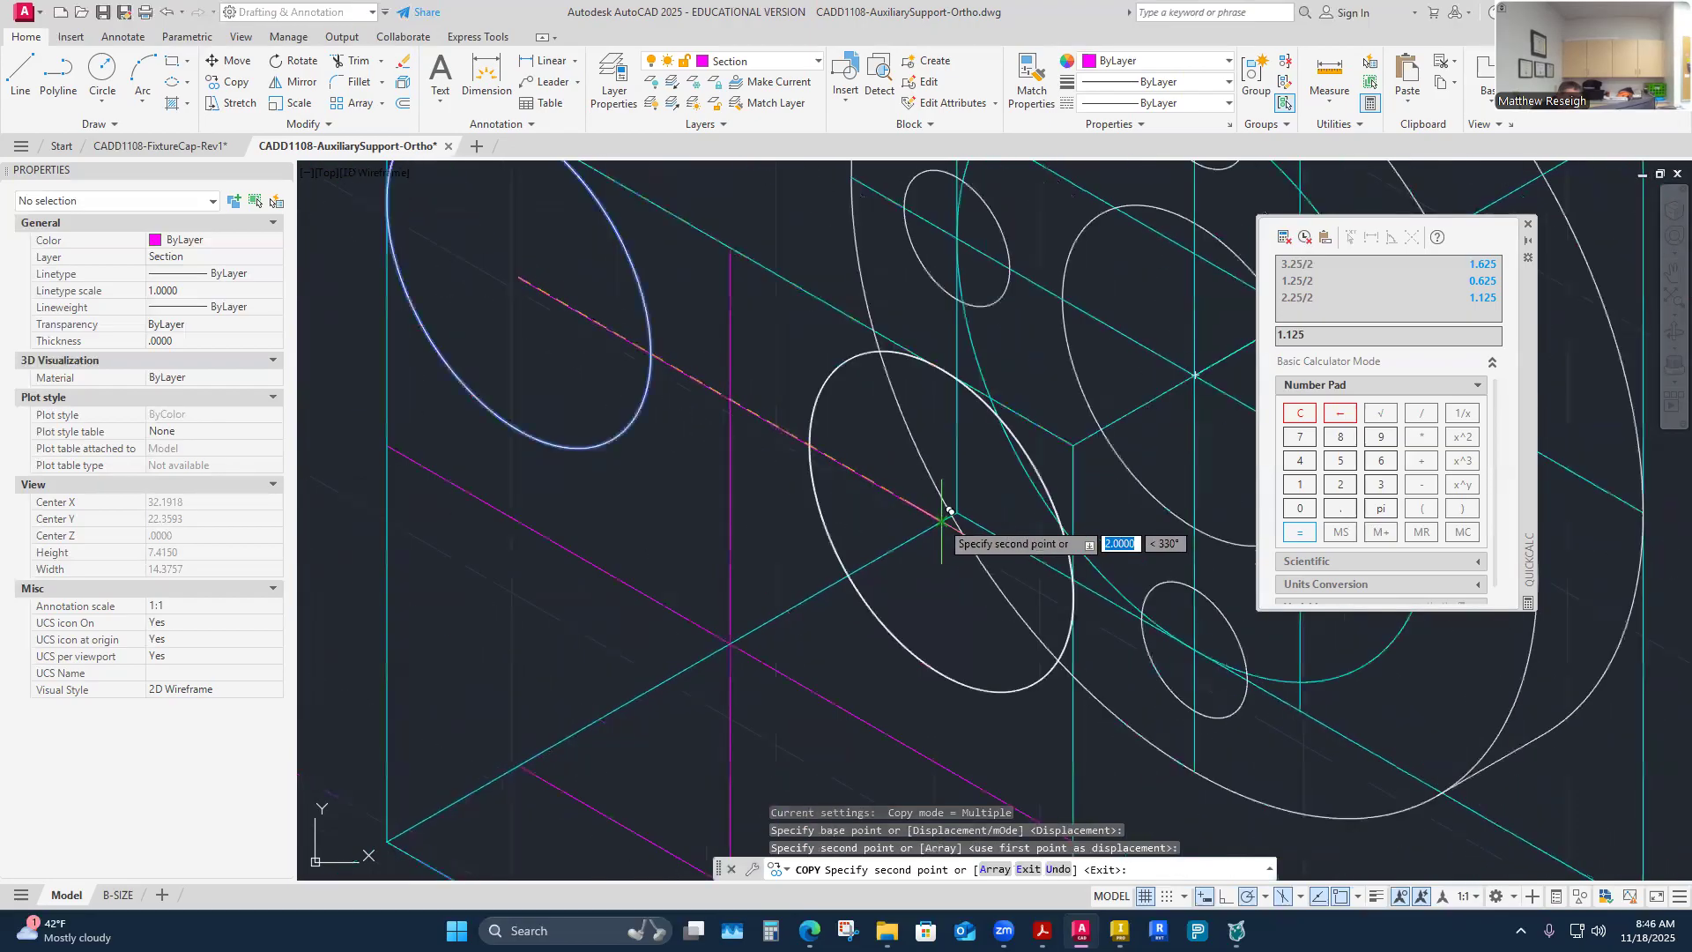
Step: Place two more copies of the ellipse centred on both endpoints of the lower line, completing the four corners
{"action": "scroll", "coordinate": [943, 518], "scroll_direction": "down", "scroll_amount": 3}
{"action": "scroll", "coordinate": [941, 520], "scroll_direction": "down", "scroll_amount": 2}
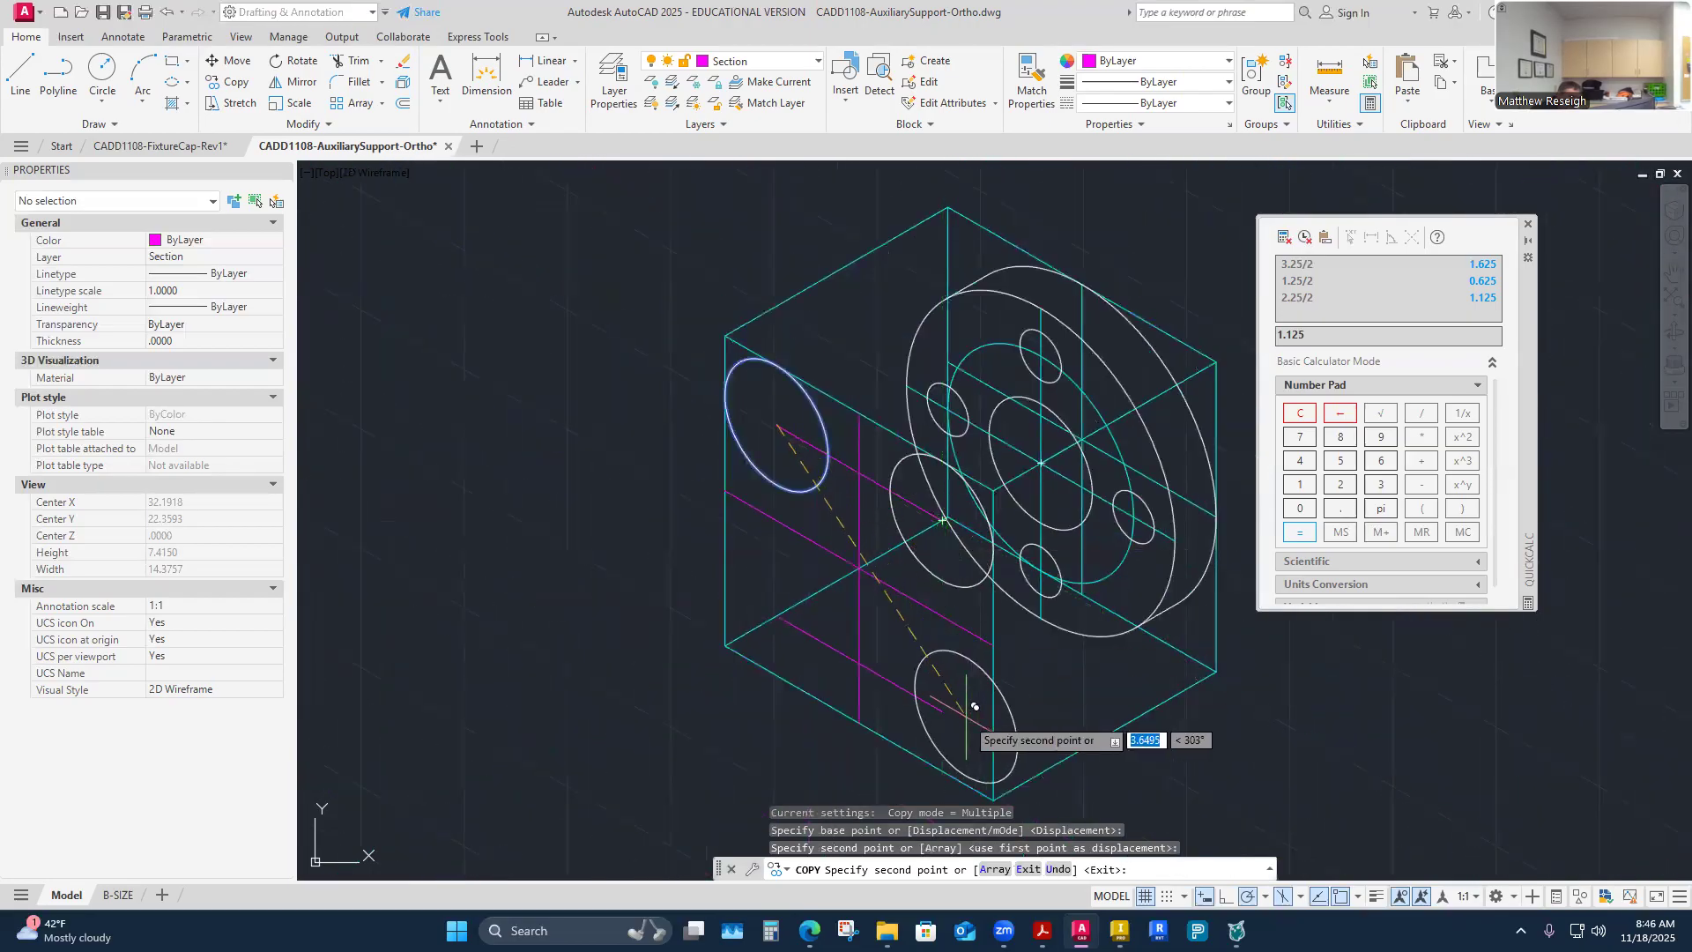
{"action": "scroll", "coordinate": [973, 705], "scroll_direction": "up", "scroll_amount": 2}
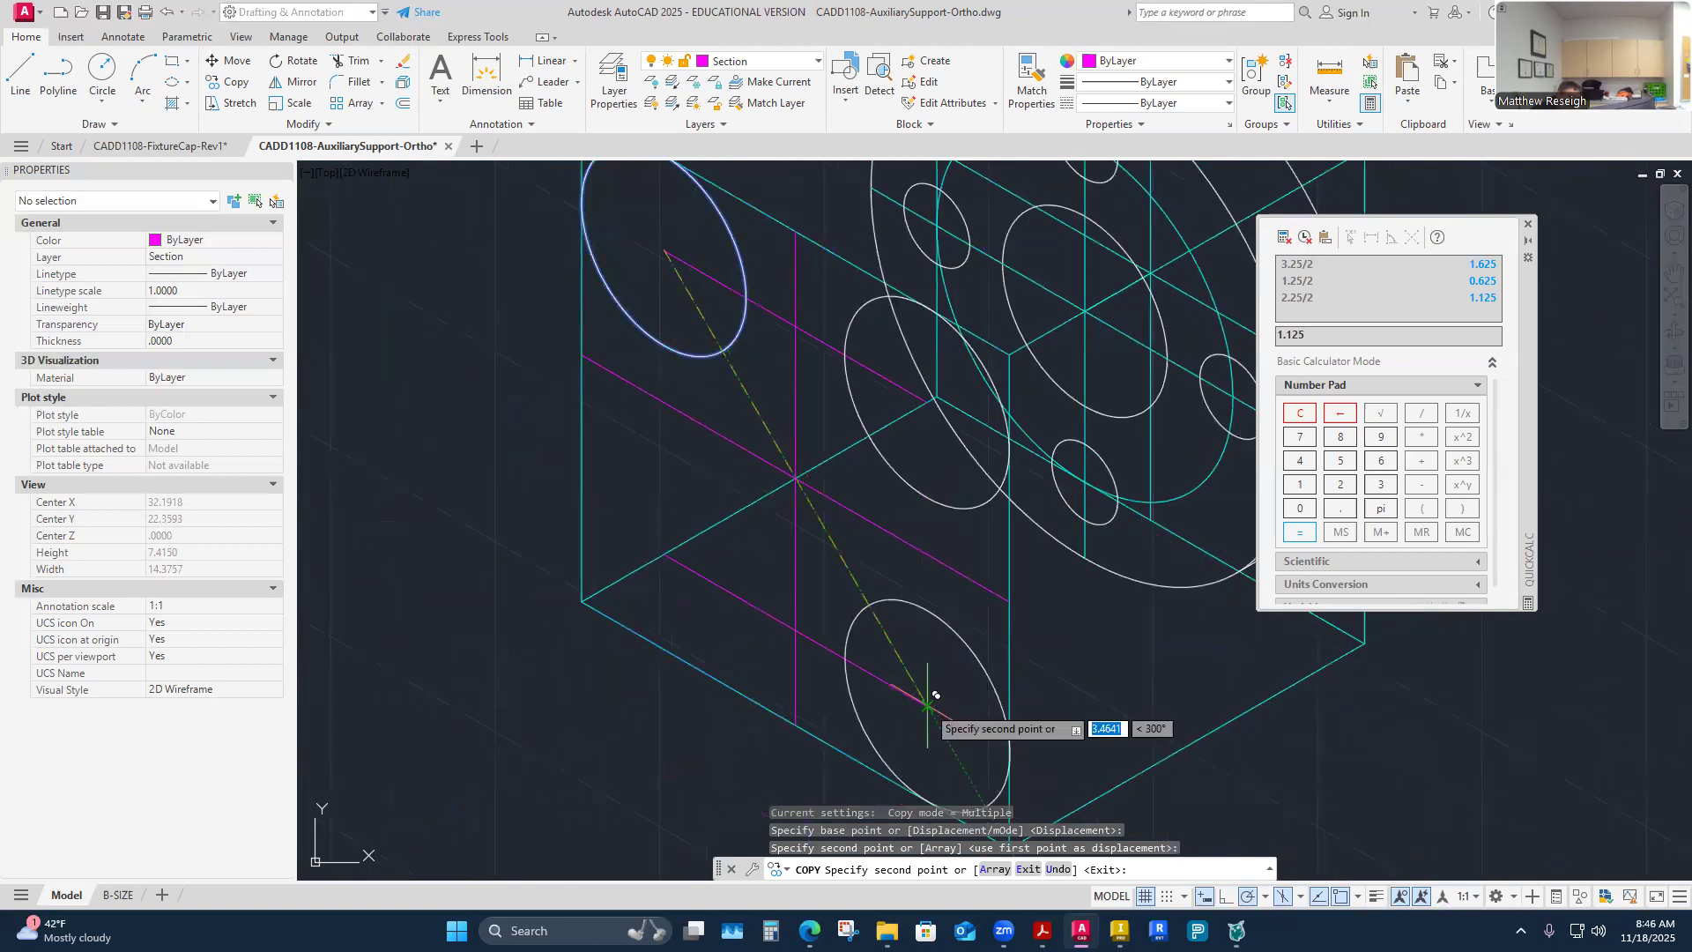
{"action": "left_click", "coordinate": [936, 695]}
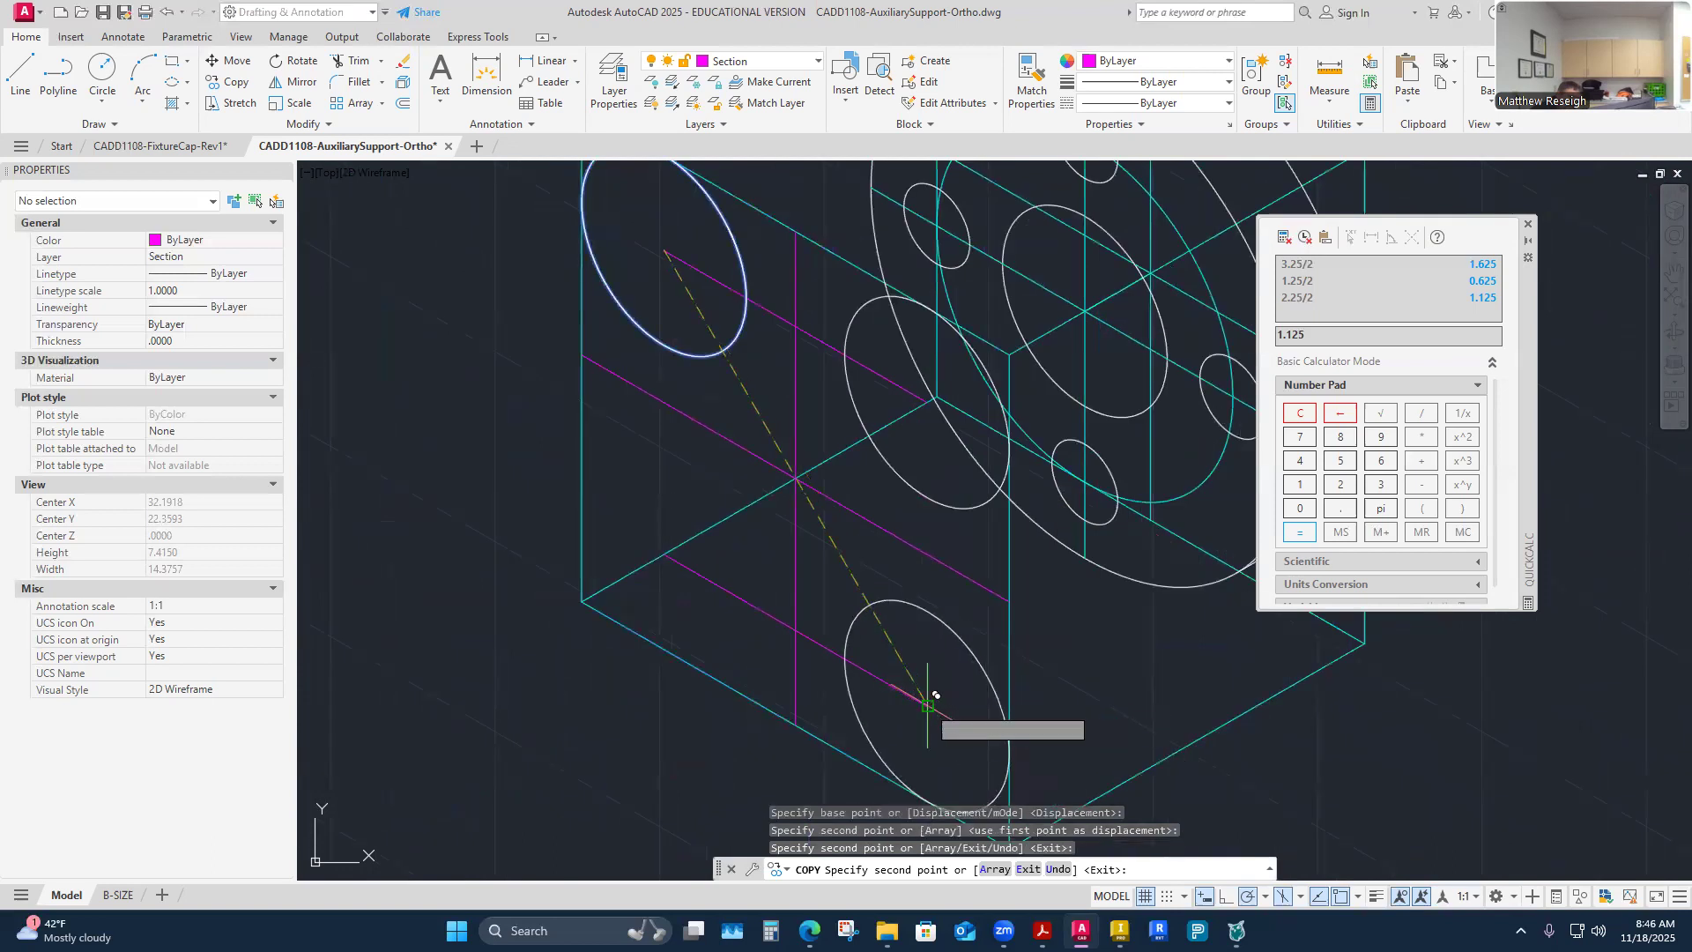
{"action": "left_click", "coordinate": [665, 552]}
{"action": "key", "text": "Escape"}
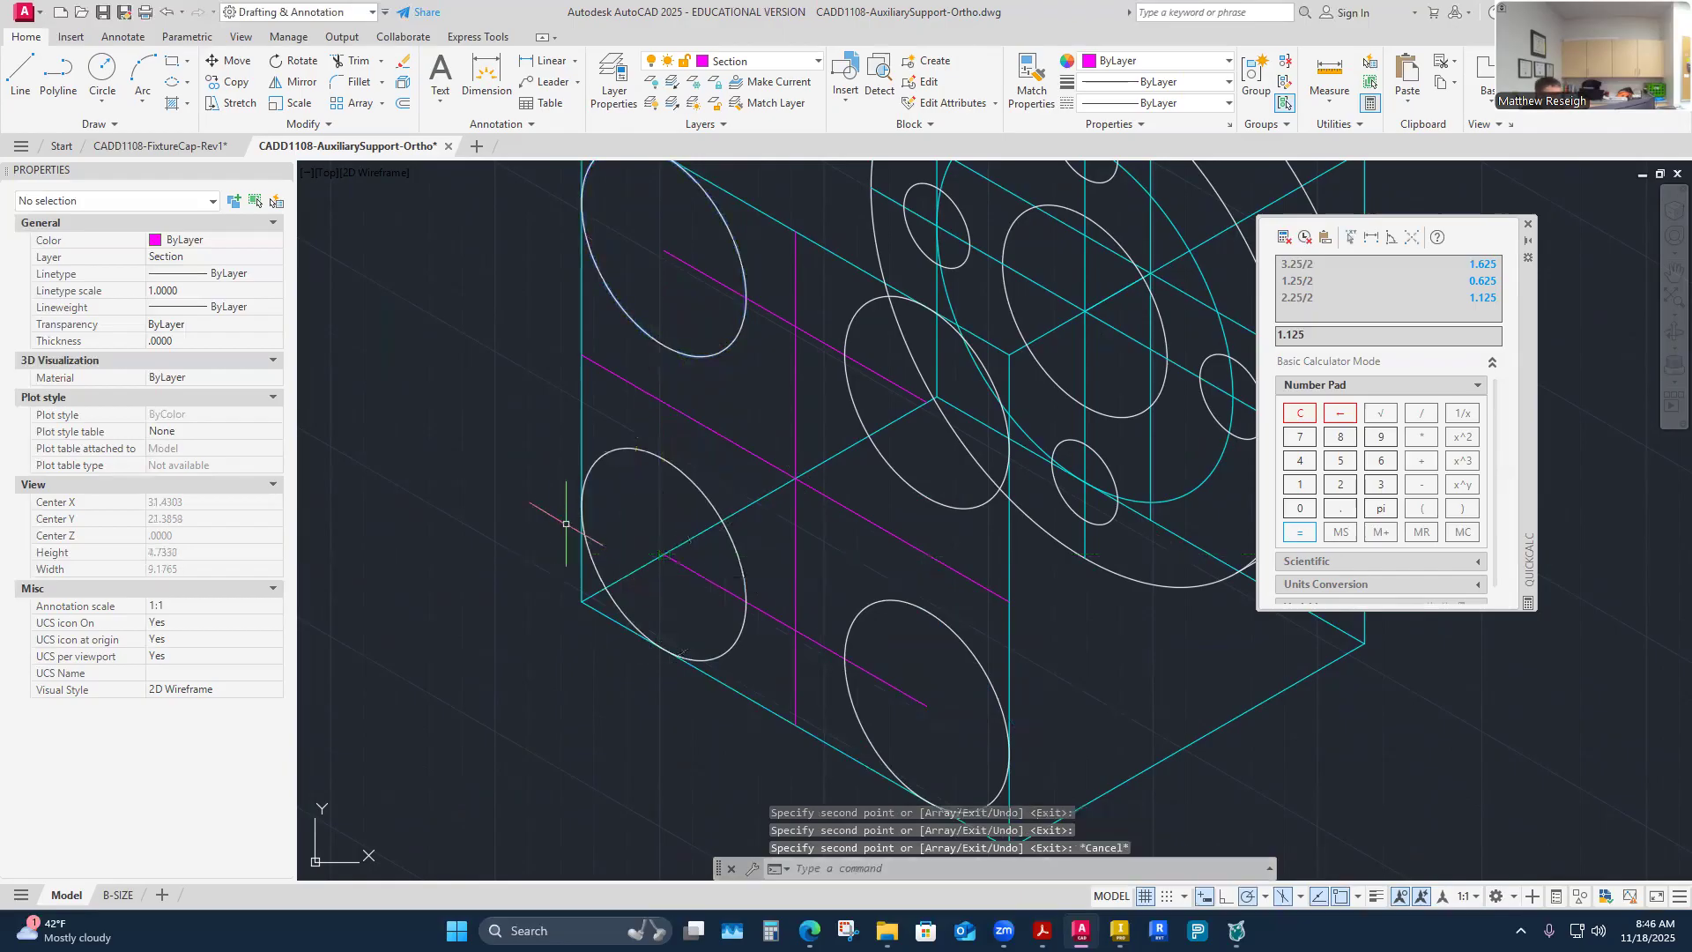
Step: Review the auxiliary support ortho PDF for the R.75 side arcs' radius and centre distance, and return to the AutoCAD drawing
{"action": "scroll", "coordinate": [566, 524], "scroll_direction": "down", "scroll_amount": 3}
{"action": "scroll", "coordinate": [617, 459], "scroll_direction": "up", "scroll_amount": 2}
{"action": "scroll", "coordinate": [627, 443], "scroll_direction": "up", "scroll_amount": 1}
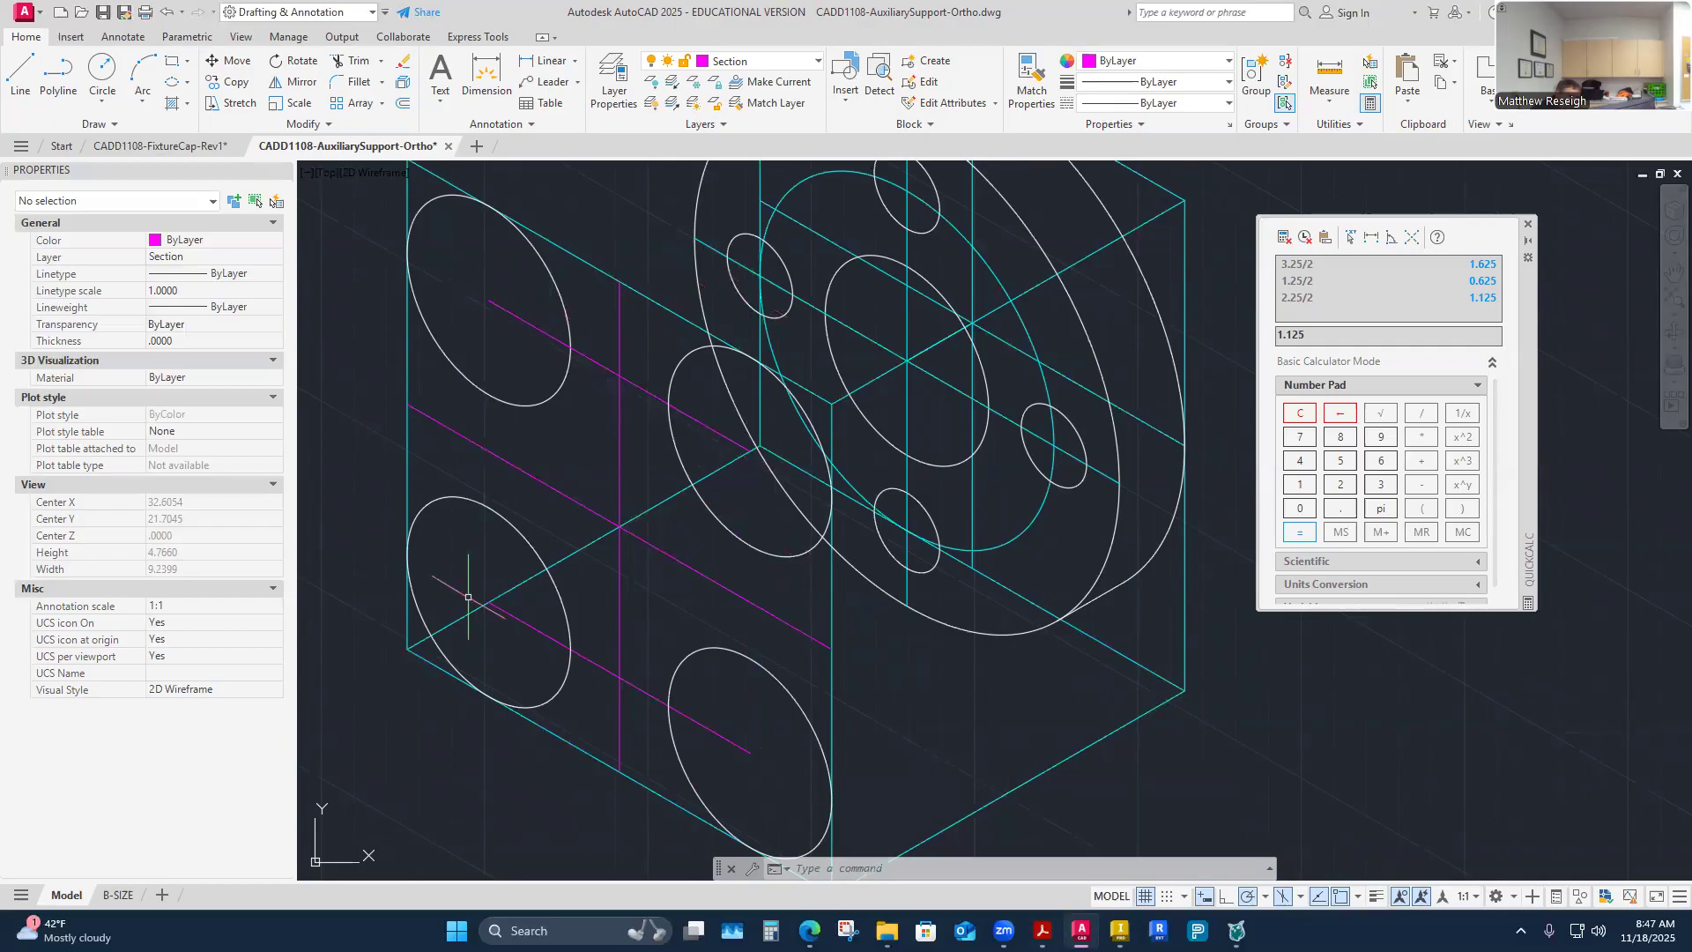
{"action": "mouse_move", "coordinate": [1043, 931]}
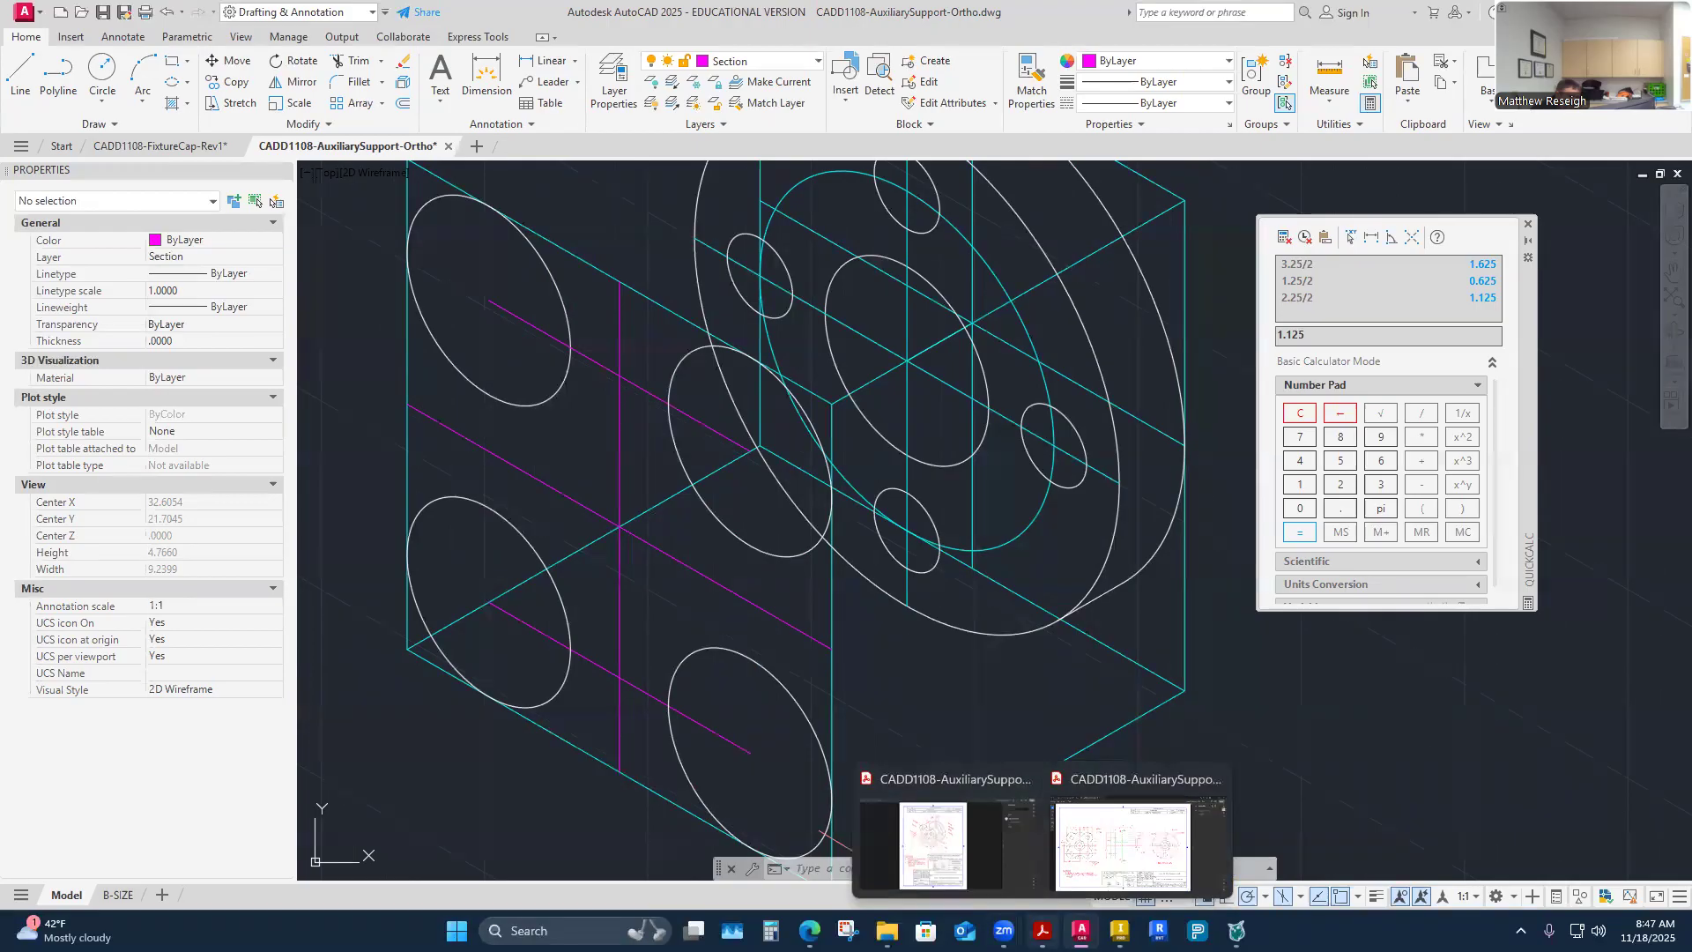
{"action": "left_click", "coordinate": [1137, 833]}
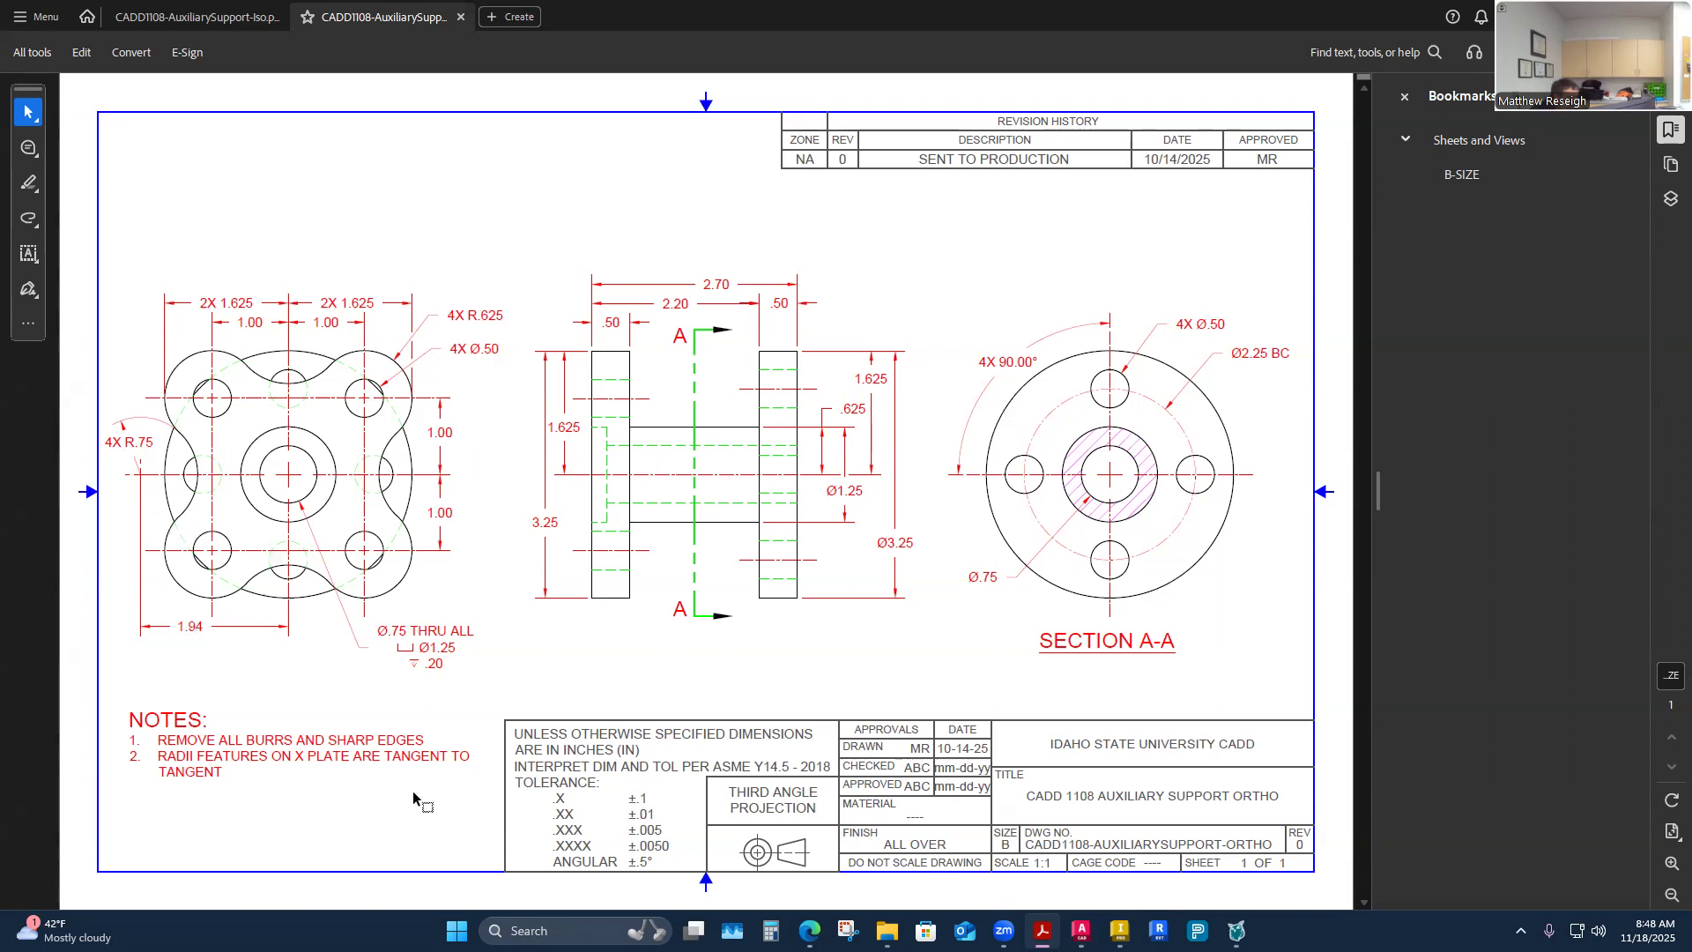
{"action": "mouse_move", "coordinate": [1082, 933]}
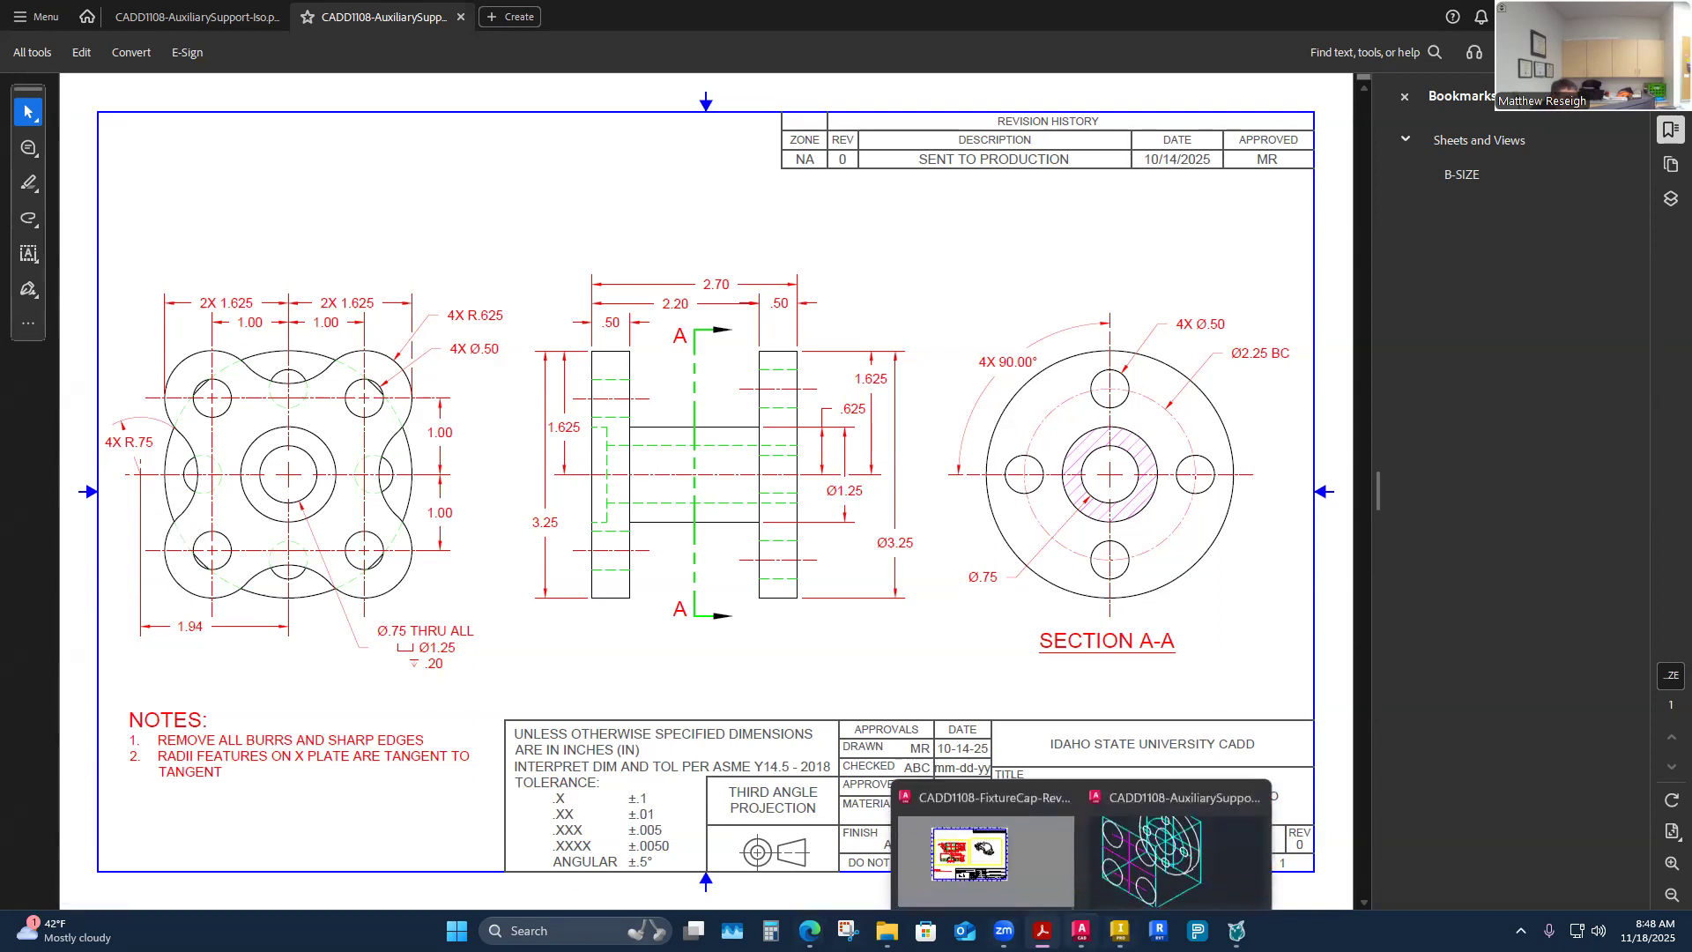
{"action": "left_click", "coordinate": [1177, 842]}
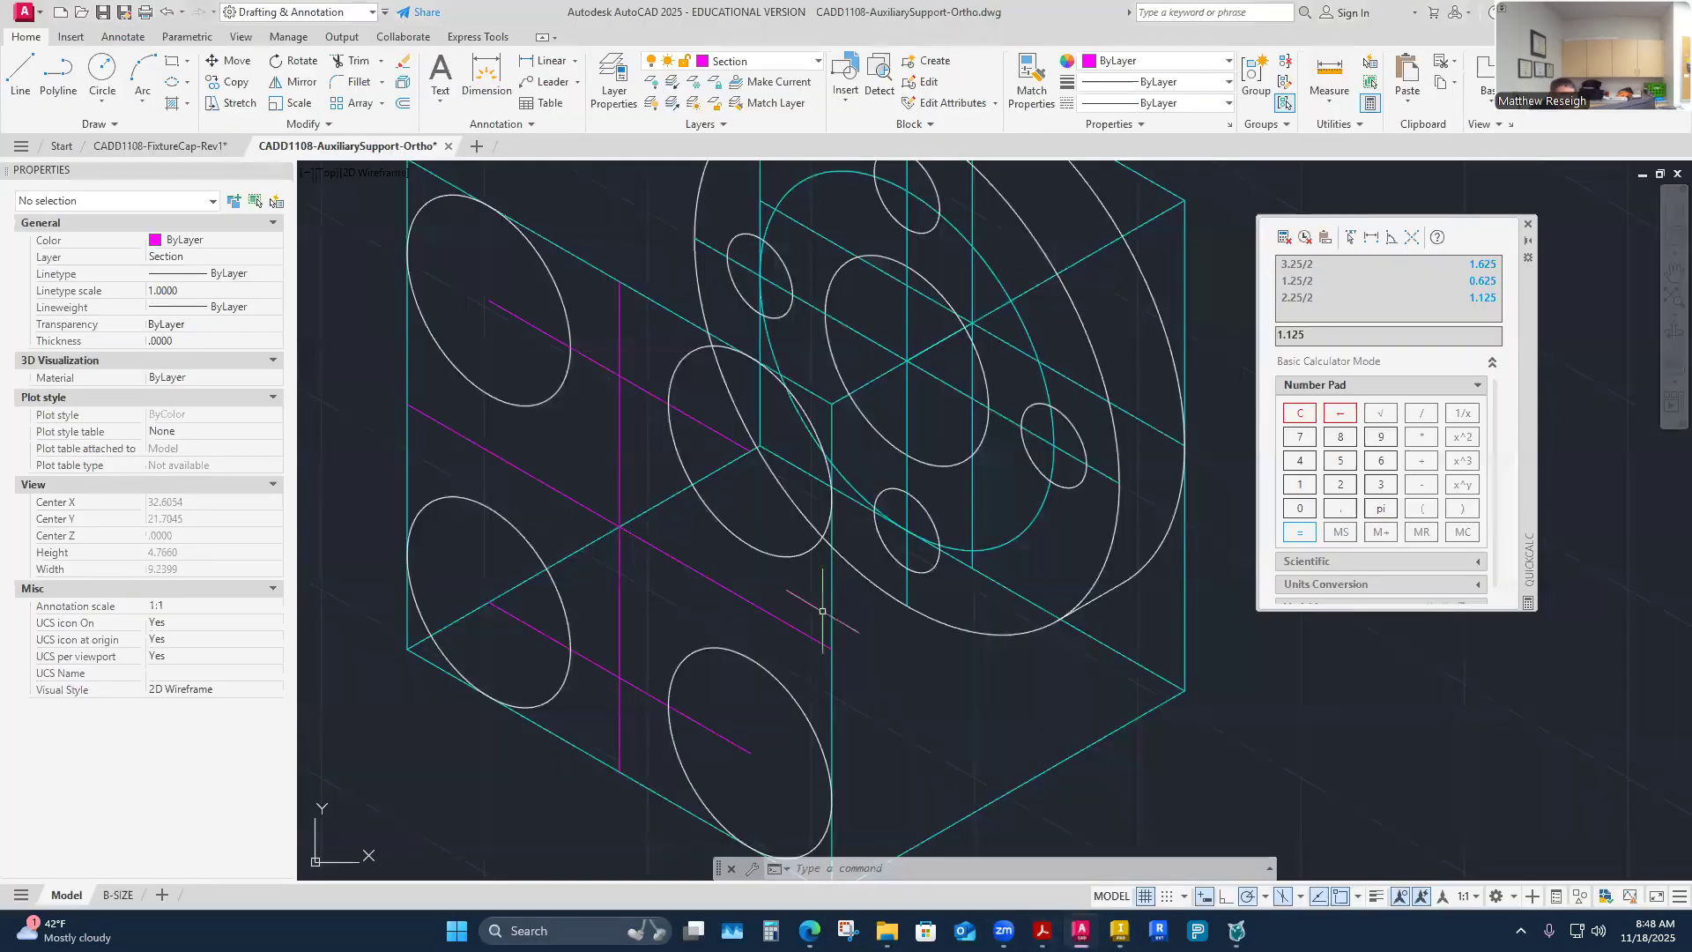
Step: Draw a 1.94-unit line at 150° from the centre of the front face, extending past its left edge
{"action": "left_click", "coordinate": [21, 77]}
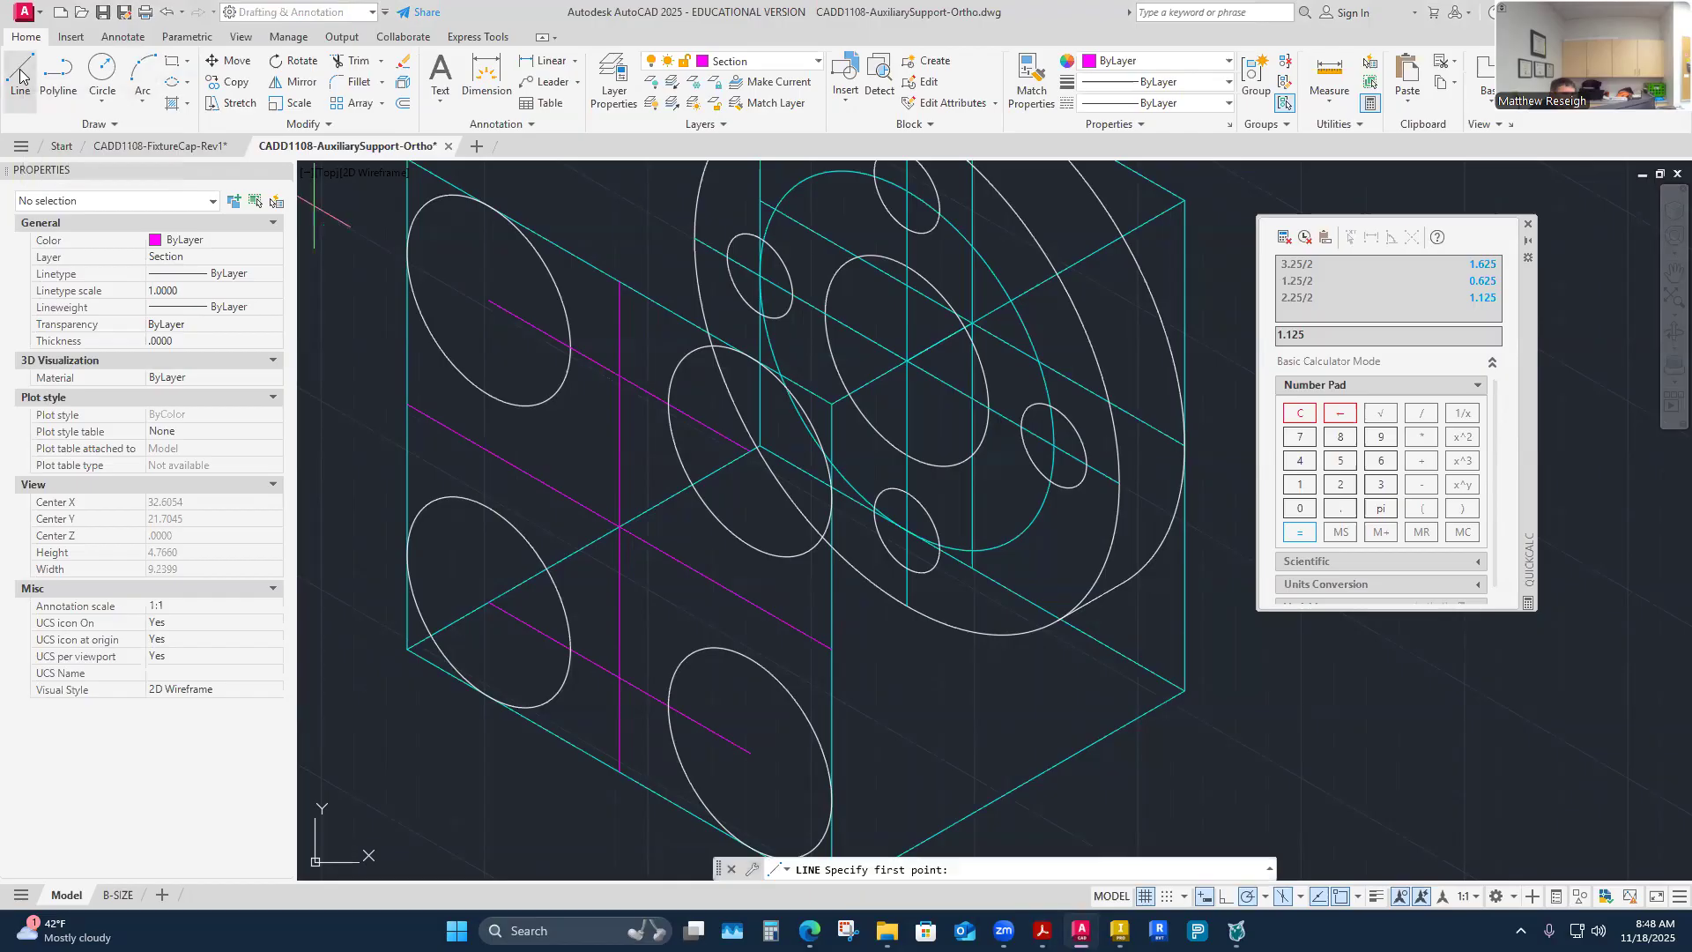
{"action": "left_click", "coordinate": [619, 526]}
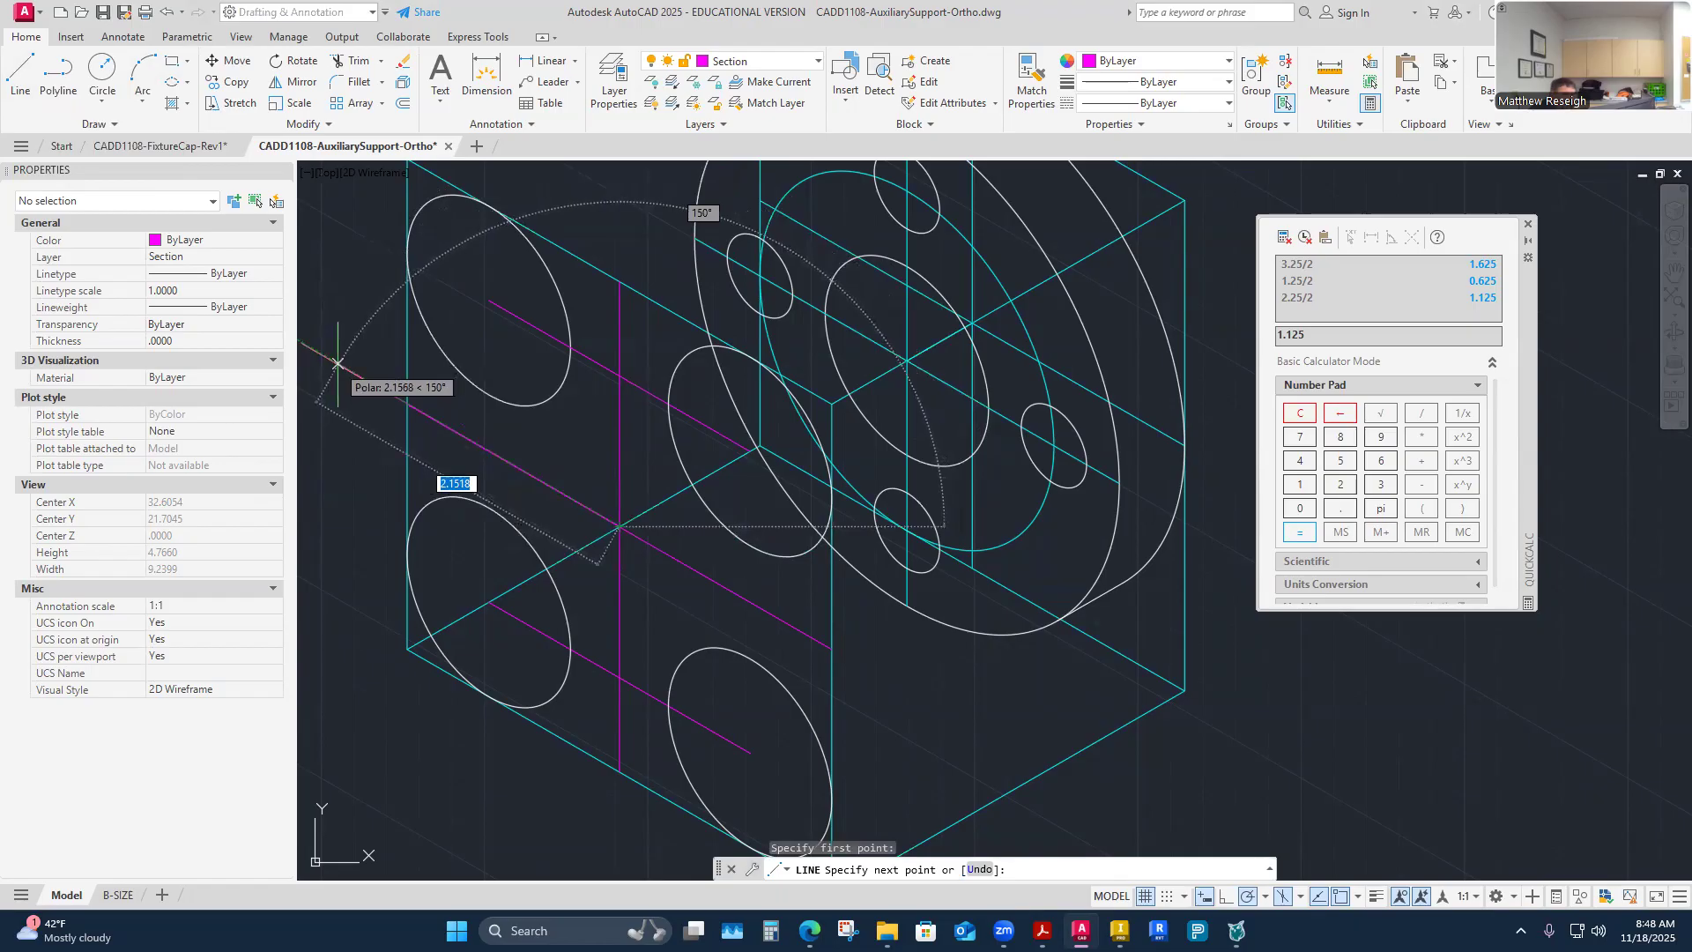
{"action": "type", "text": "1."}
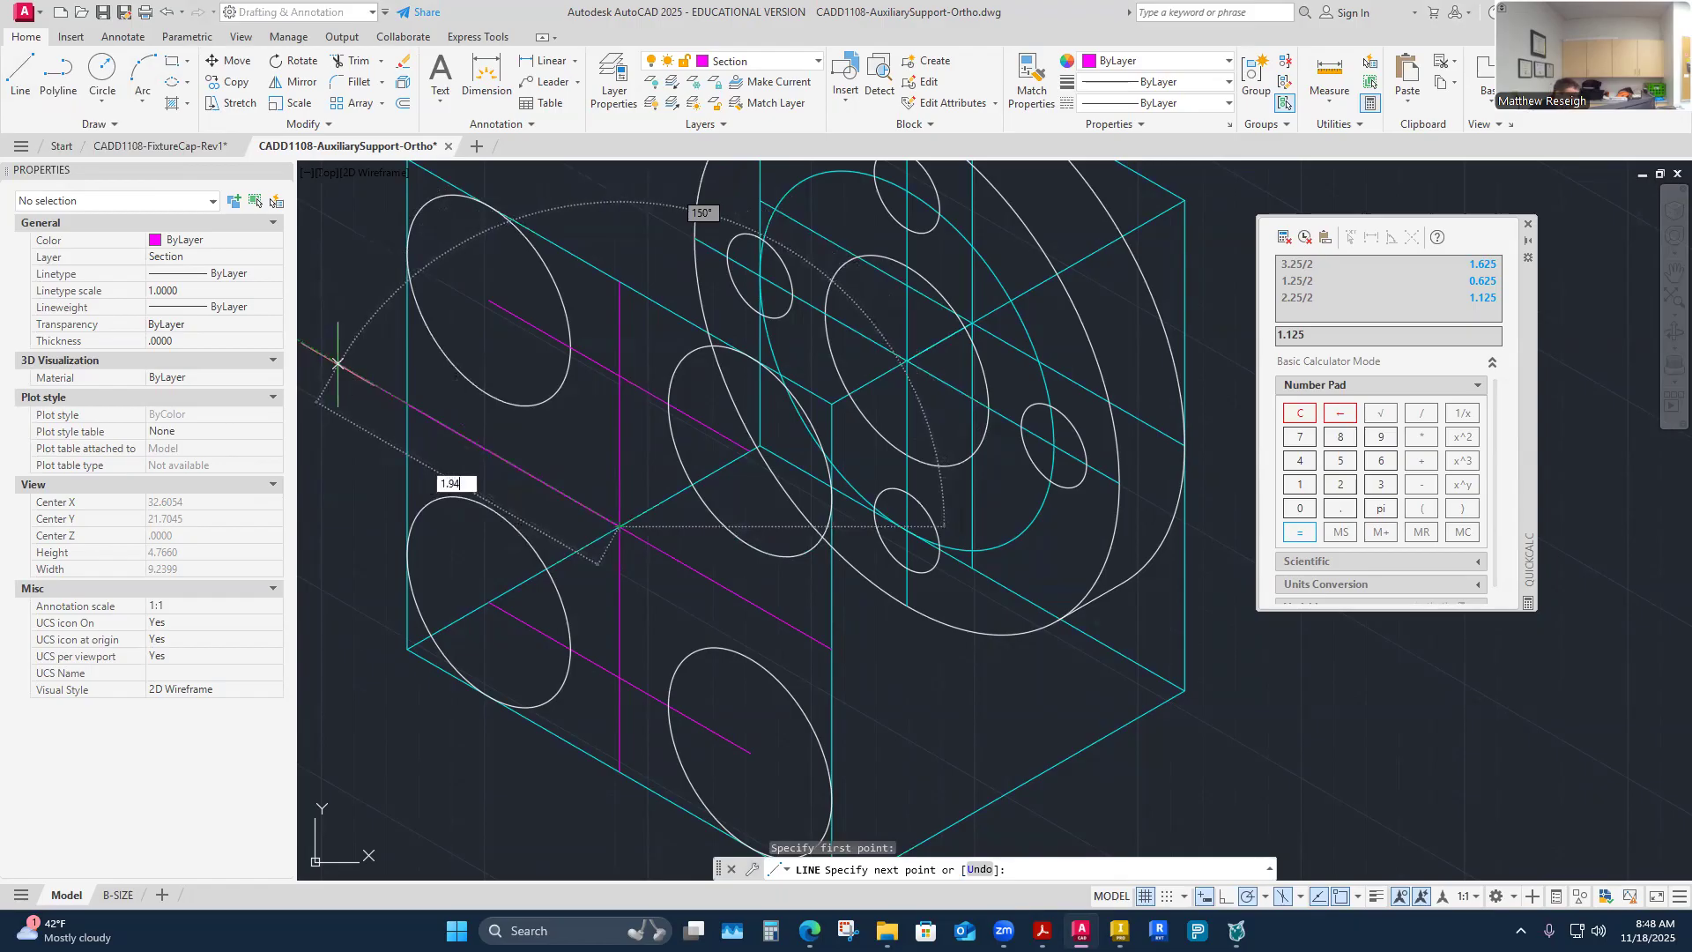
{"action": "type", "text": "94"}
{"action": "key", "text": "Return"}
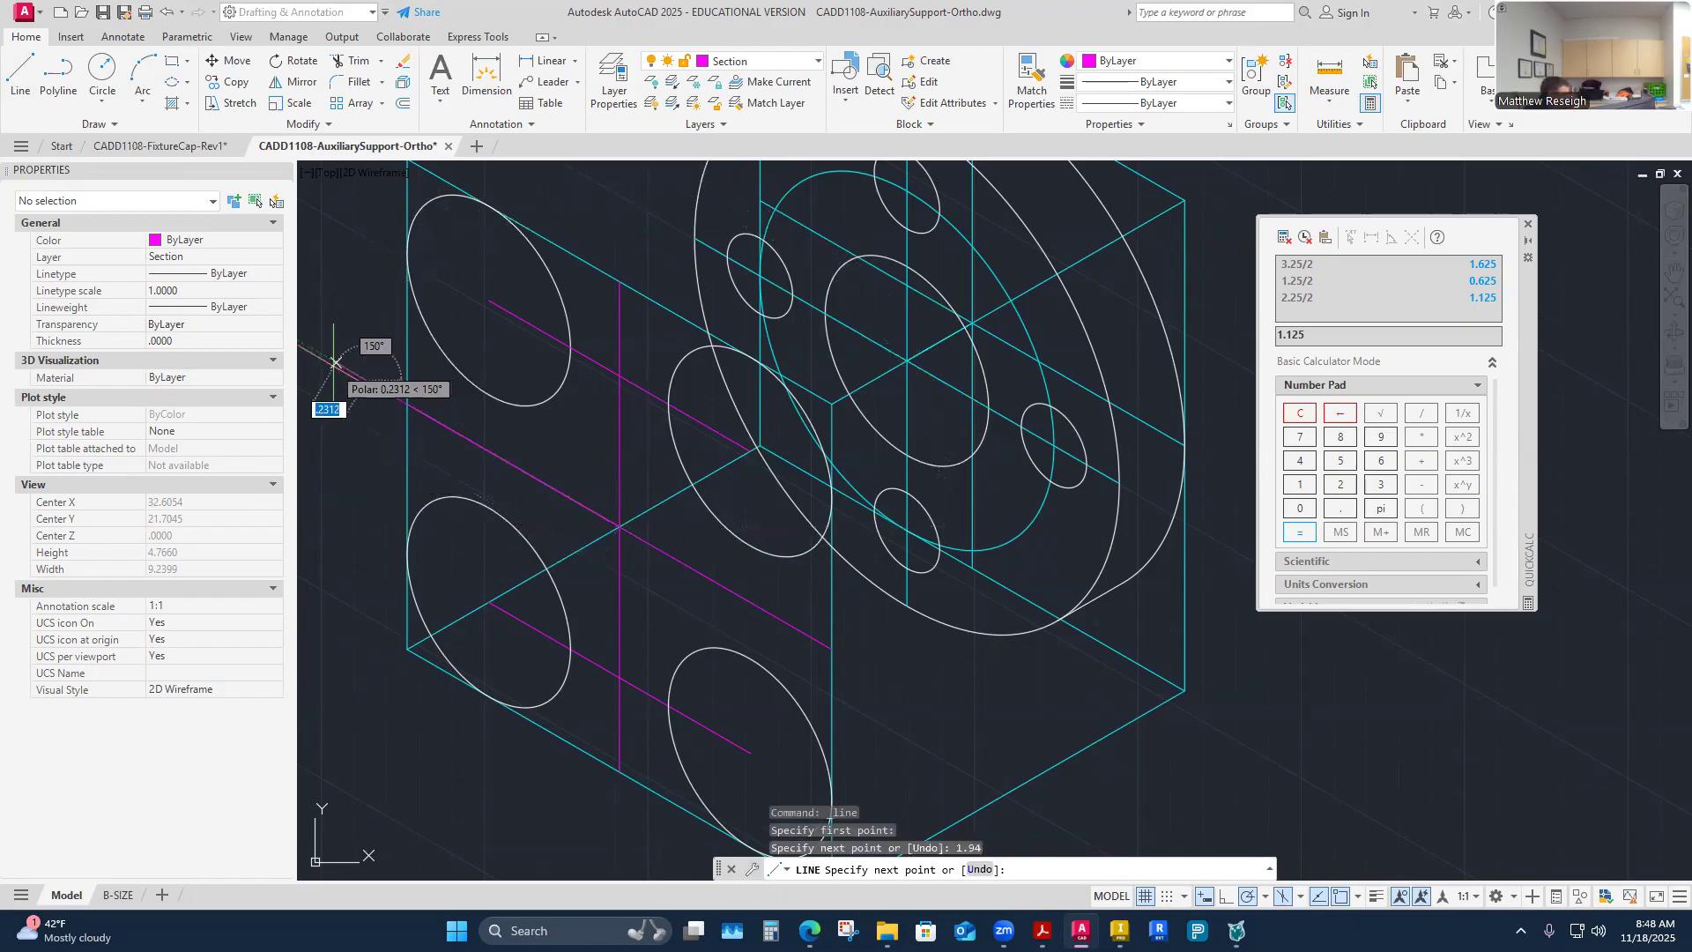
{"action": "key", "text": "Escape"}
Step: Make Visible-Object the current layer and draw an isocircle of radius .75 centred on the outer endpoint of the 1.94 line
{"action": "scroll", "coordinate": [361, 383], "scroll_direction": "down", "scroll_amount": 2}
{"action": "scroll", "coordinate": [361, 383], "scroll_direction": "up", "scroll_amount": 2}
{"action": "scroll", "coordinate": [364, 376], "scroll_direction": "up", "scroll_amount": 10}
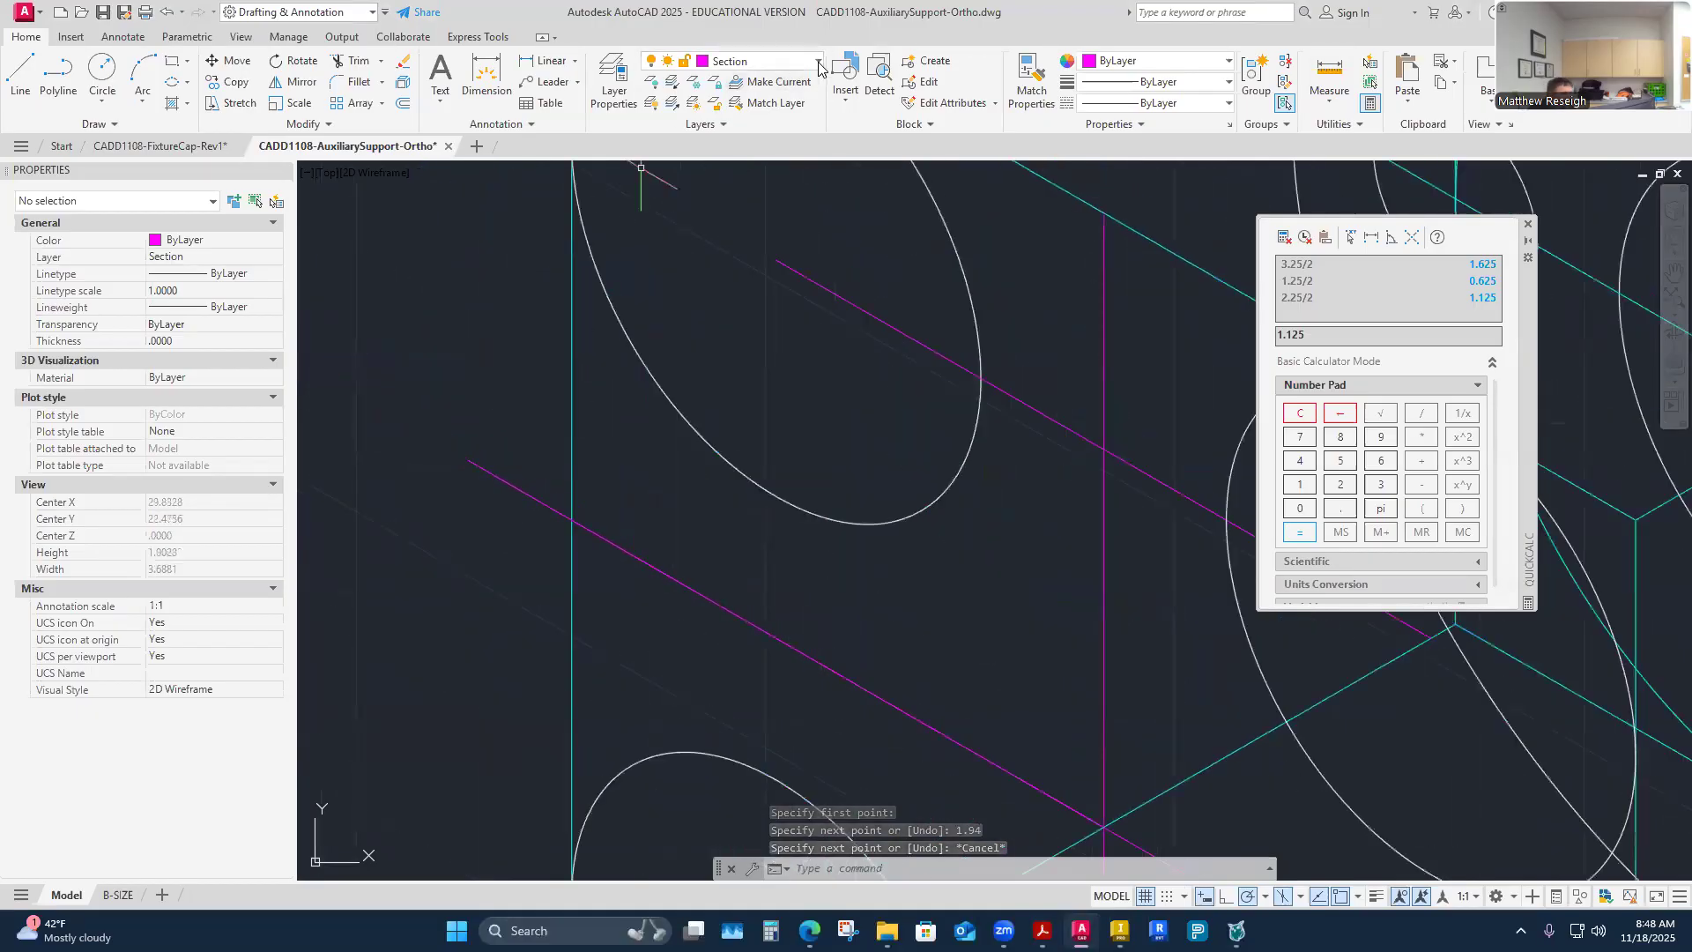
{"action": "left_click", "coordinate": [775, 61]}
{"action": "left_click", "coordinate": [758, 526]}
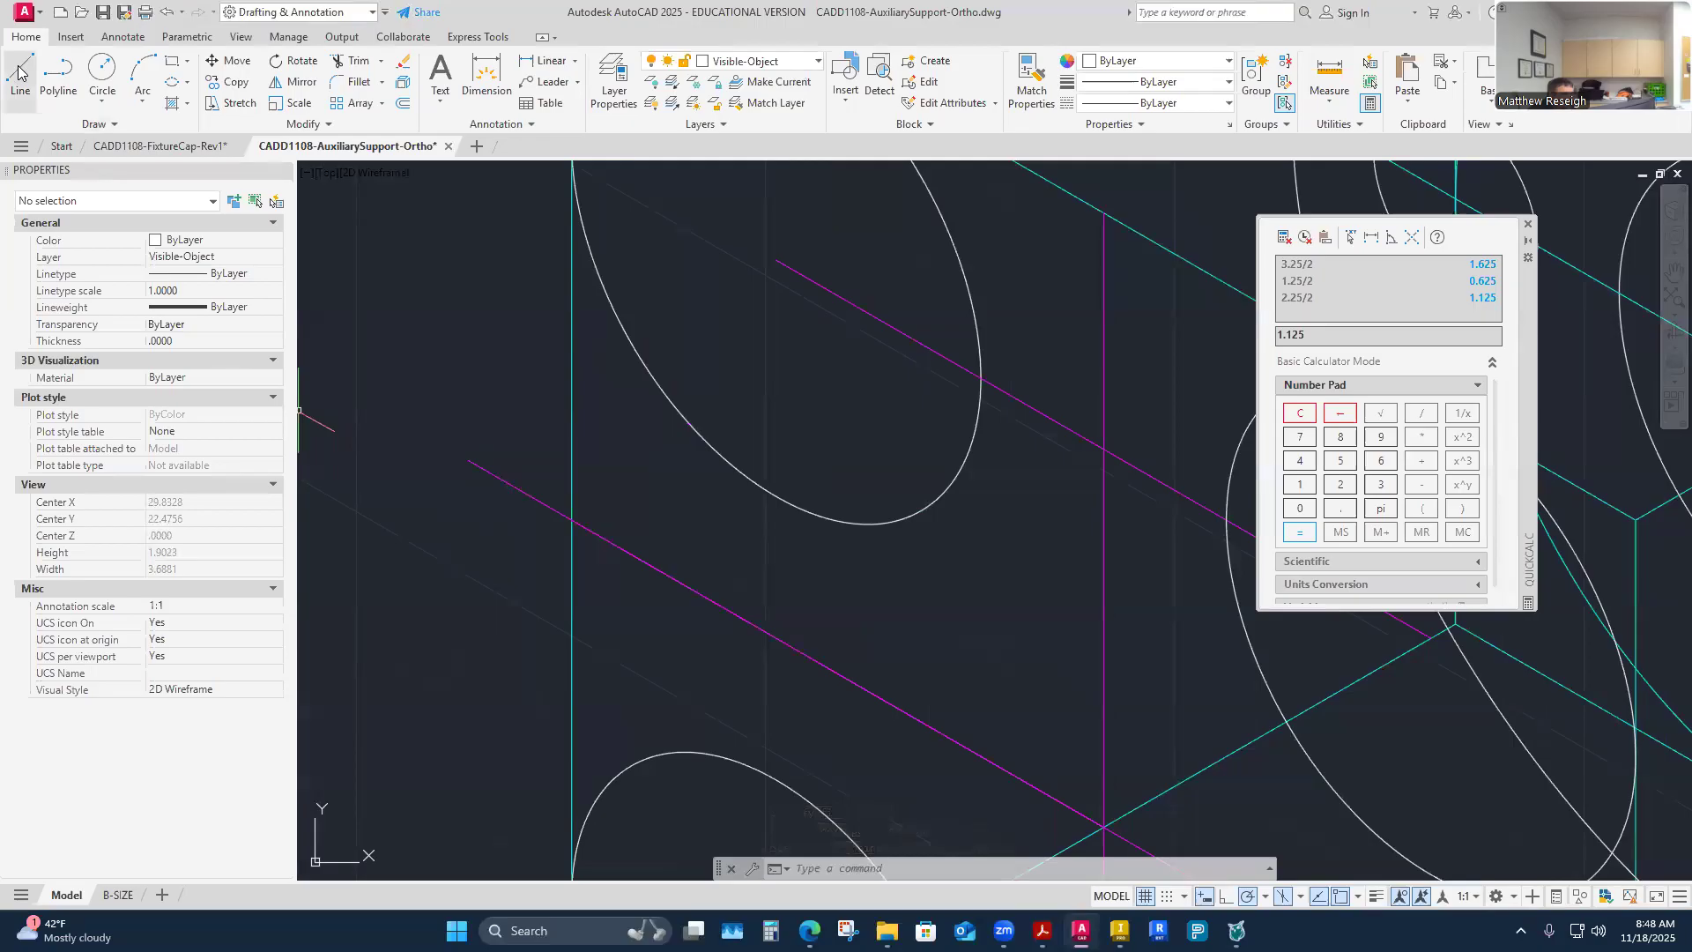
{"action": "left_click", "coordinate": [170, 82]}
{"action": "type", "text": "I"}
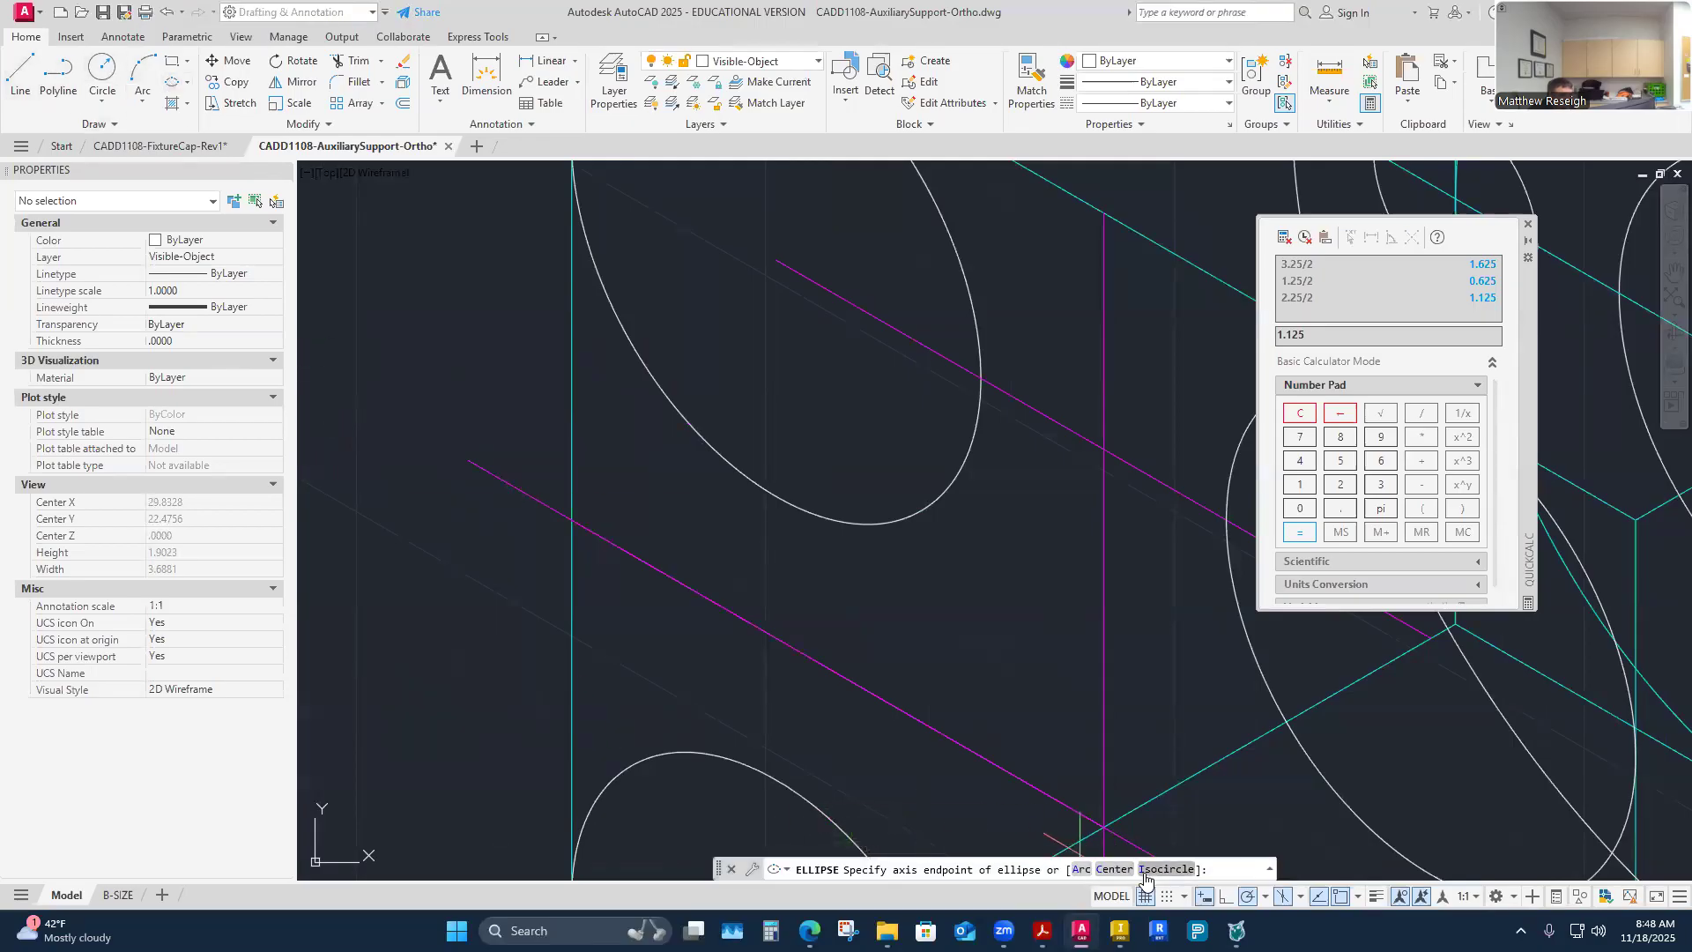
{"action": "key", "text": "Return"}
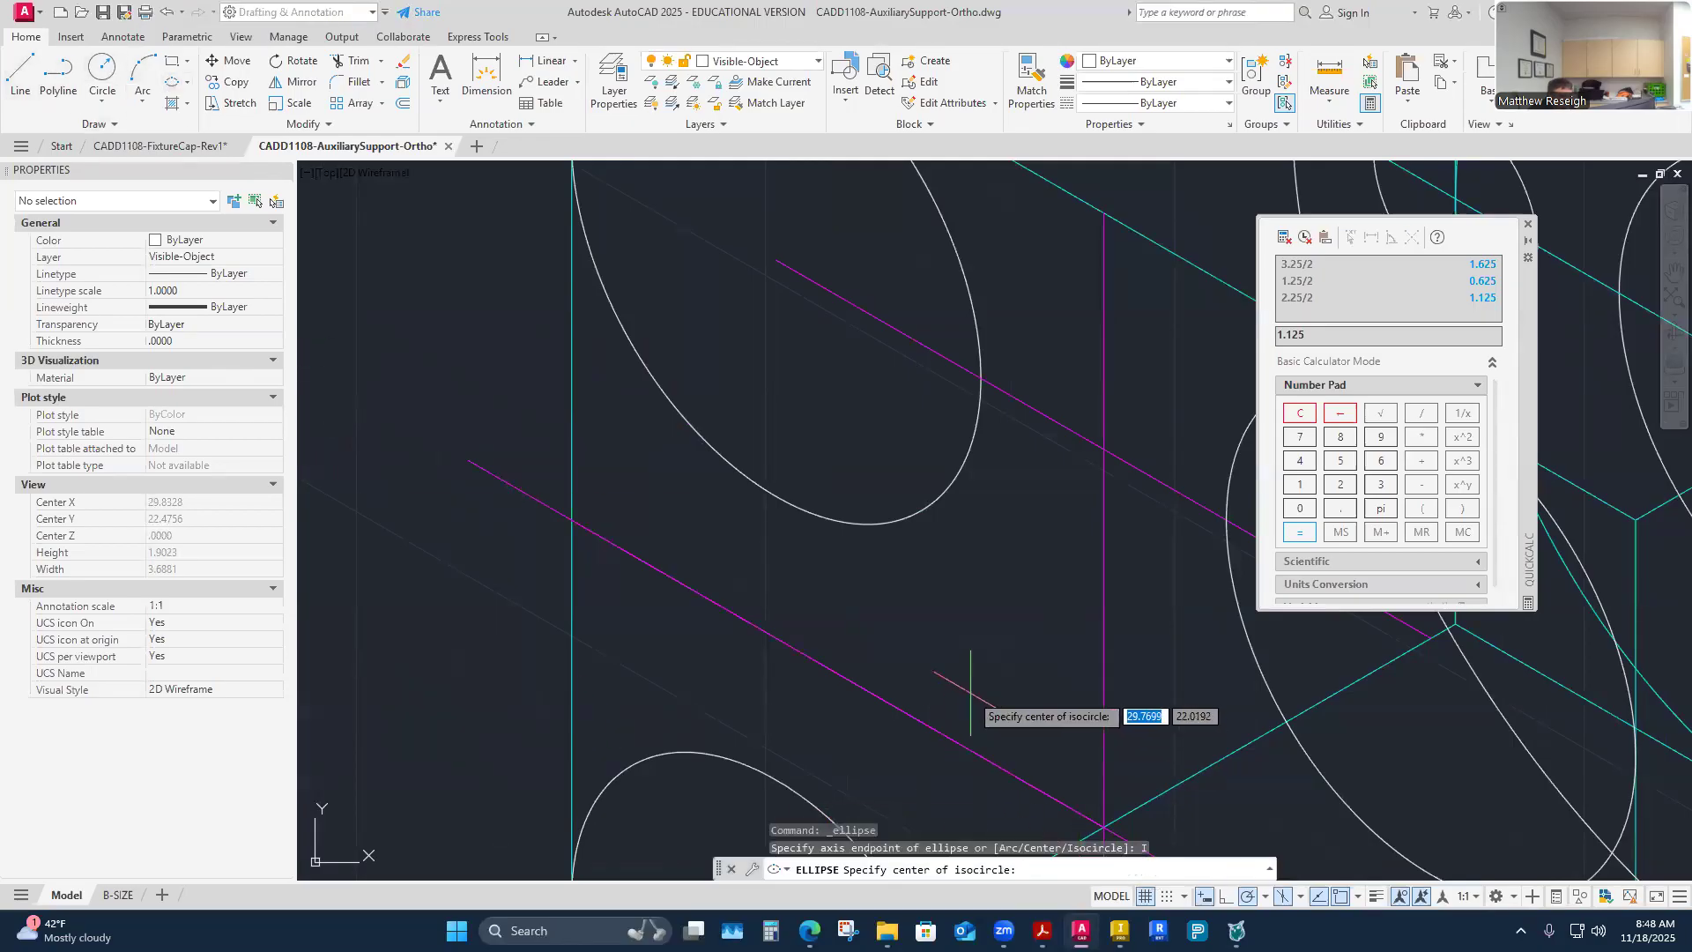
{"action": "left_click", "coordinate": [467, 460]}
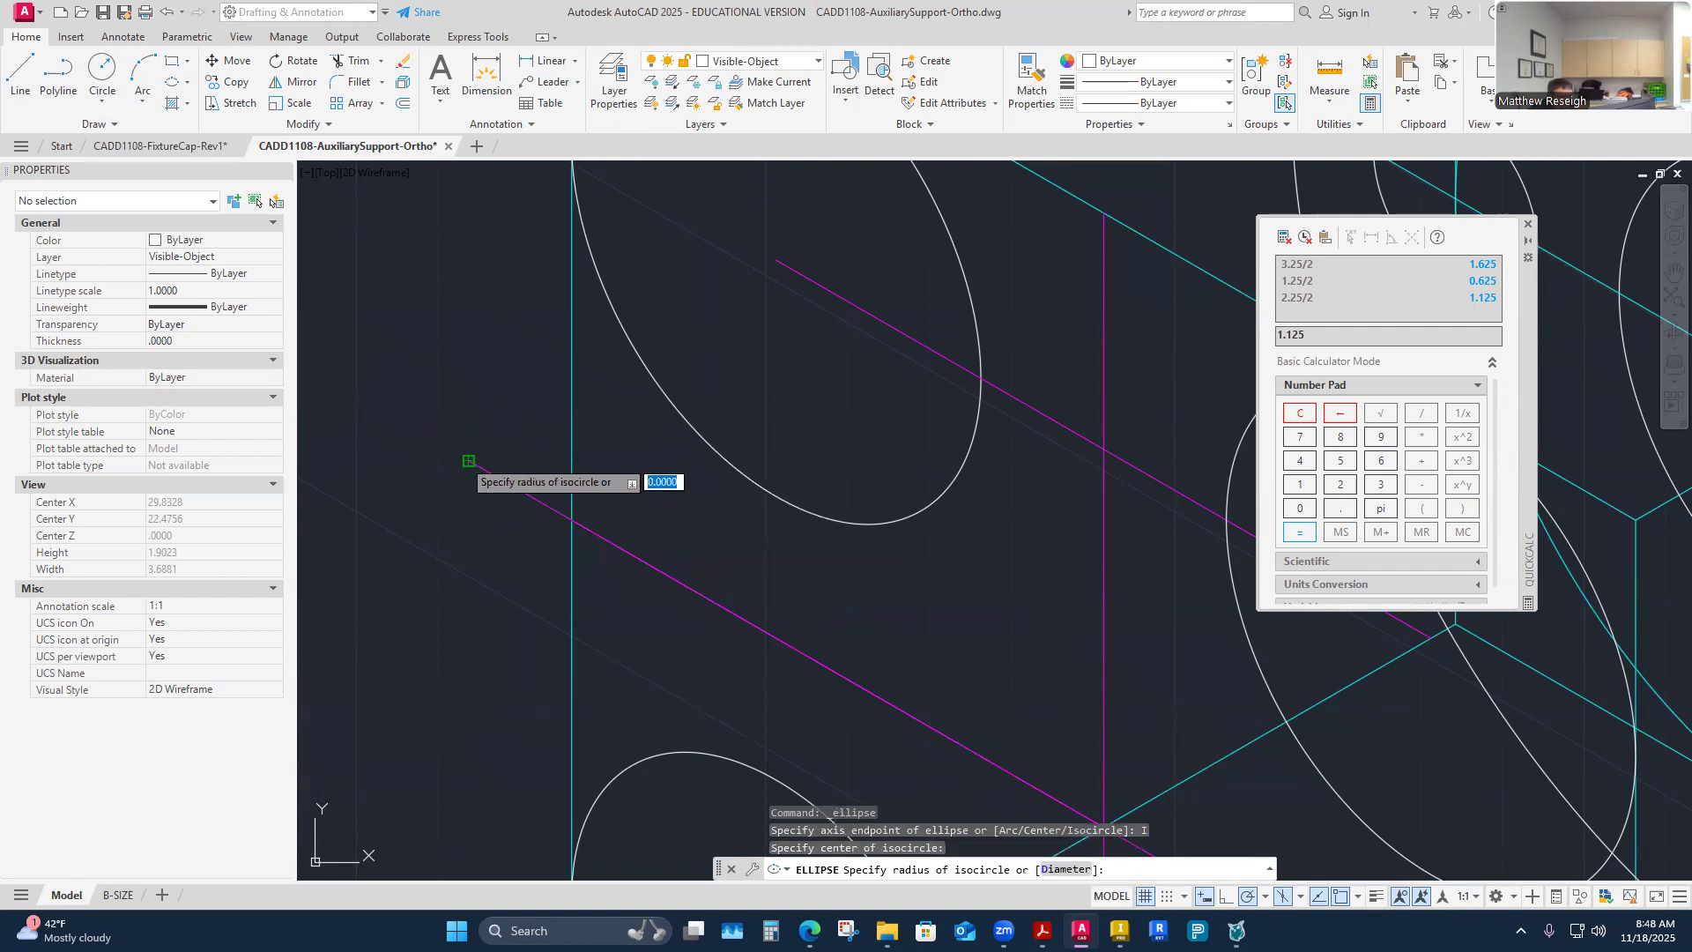
{"action": "scroll", "coordinate": [467, 461], "scroll_direction": "down", "scroll_amount": 2}
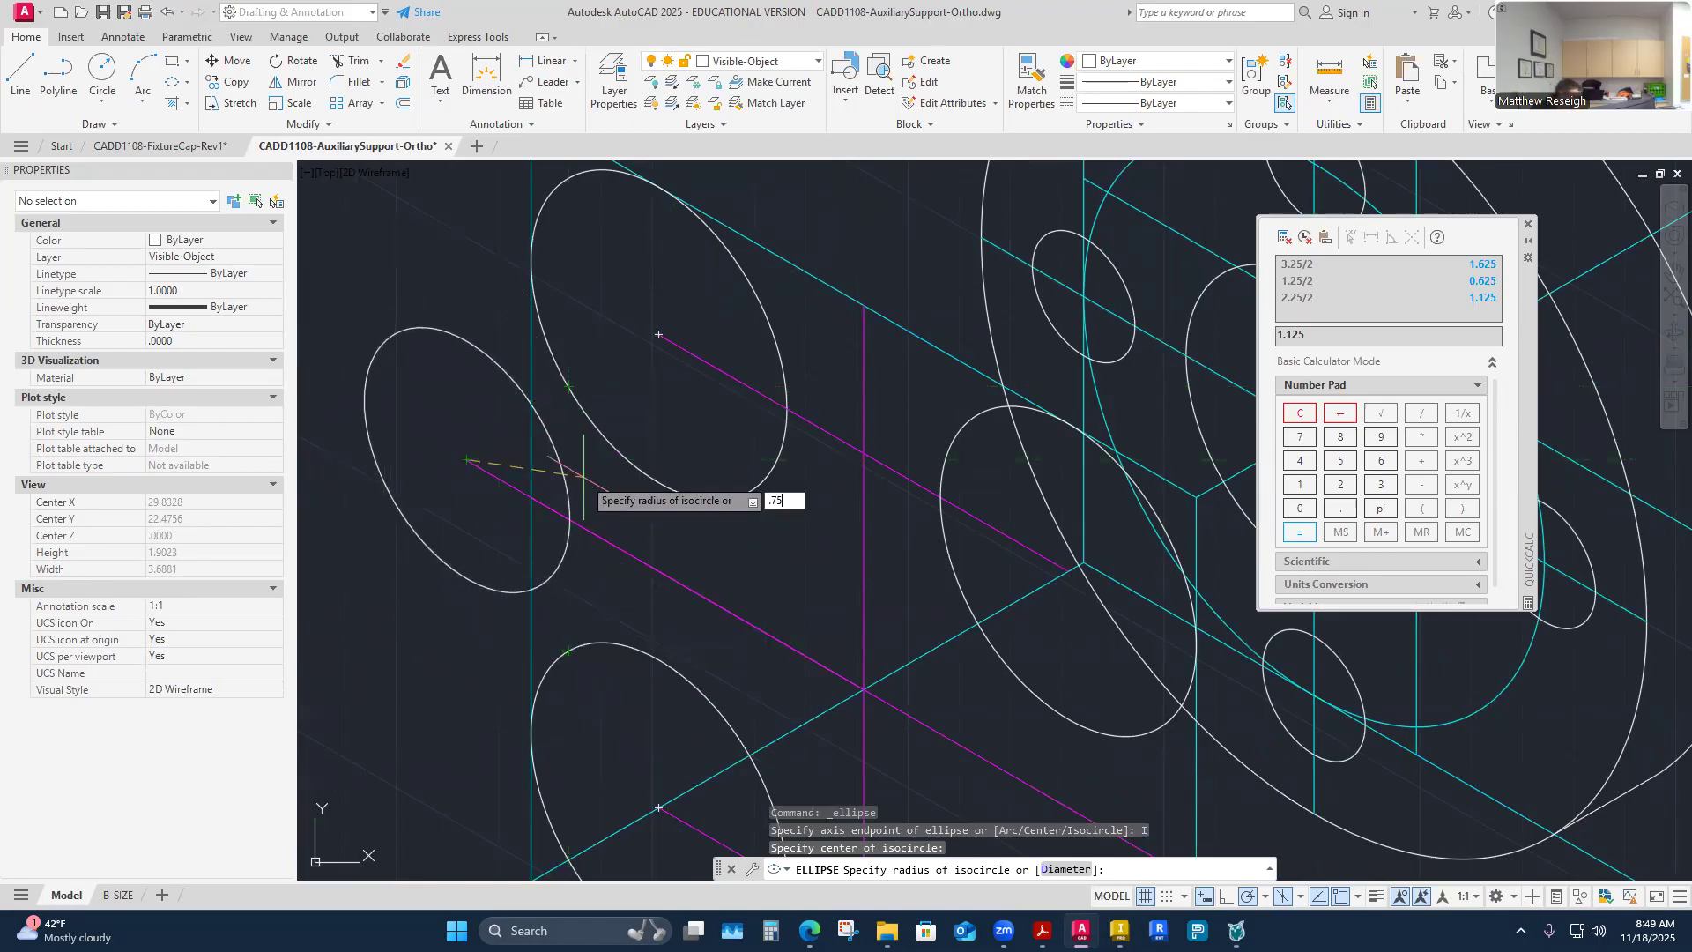
{"action": "key", "text": "Return"}
Step: Examine closely whether the new .75-radius ellipse is tangent to the upper and lower left corner ellipses
{"action": "scroll", "coordinate": [589, 460], "scroll_direction": "up", "scroll_amount": 10}
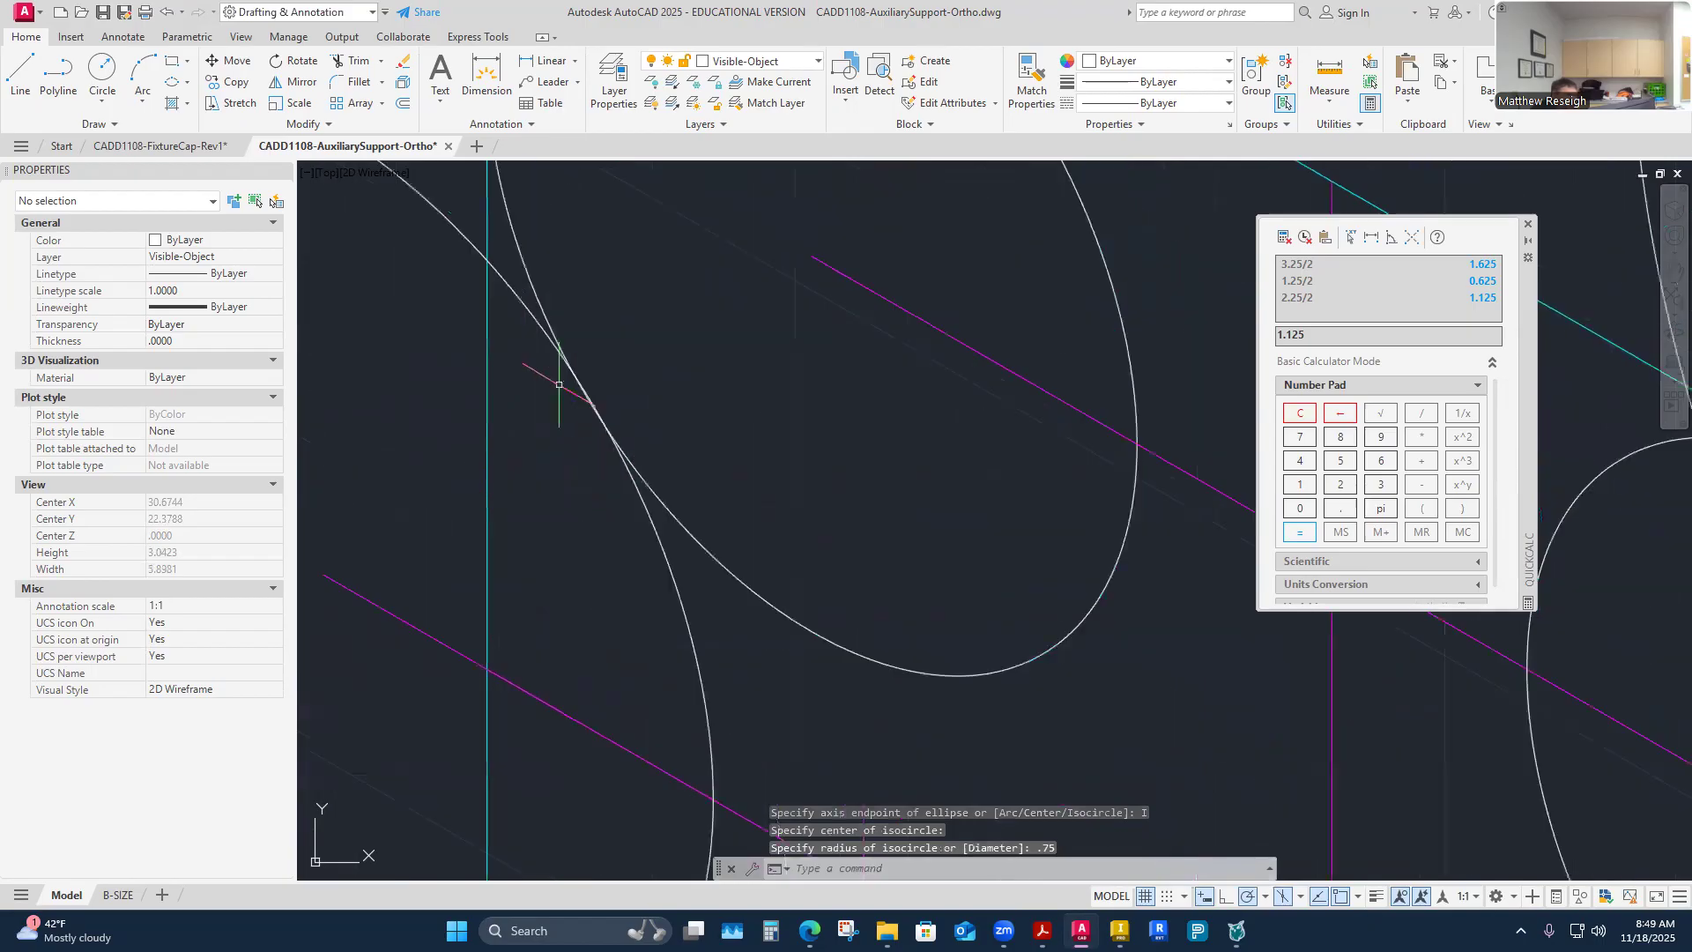
{"action": "scroll", "coordinate": [587, 395], "scroll_direction": "down", "scroll_amount": 10}
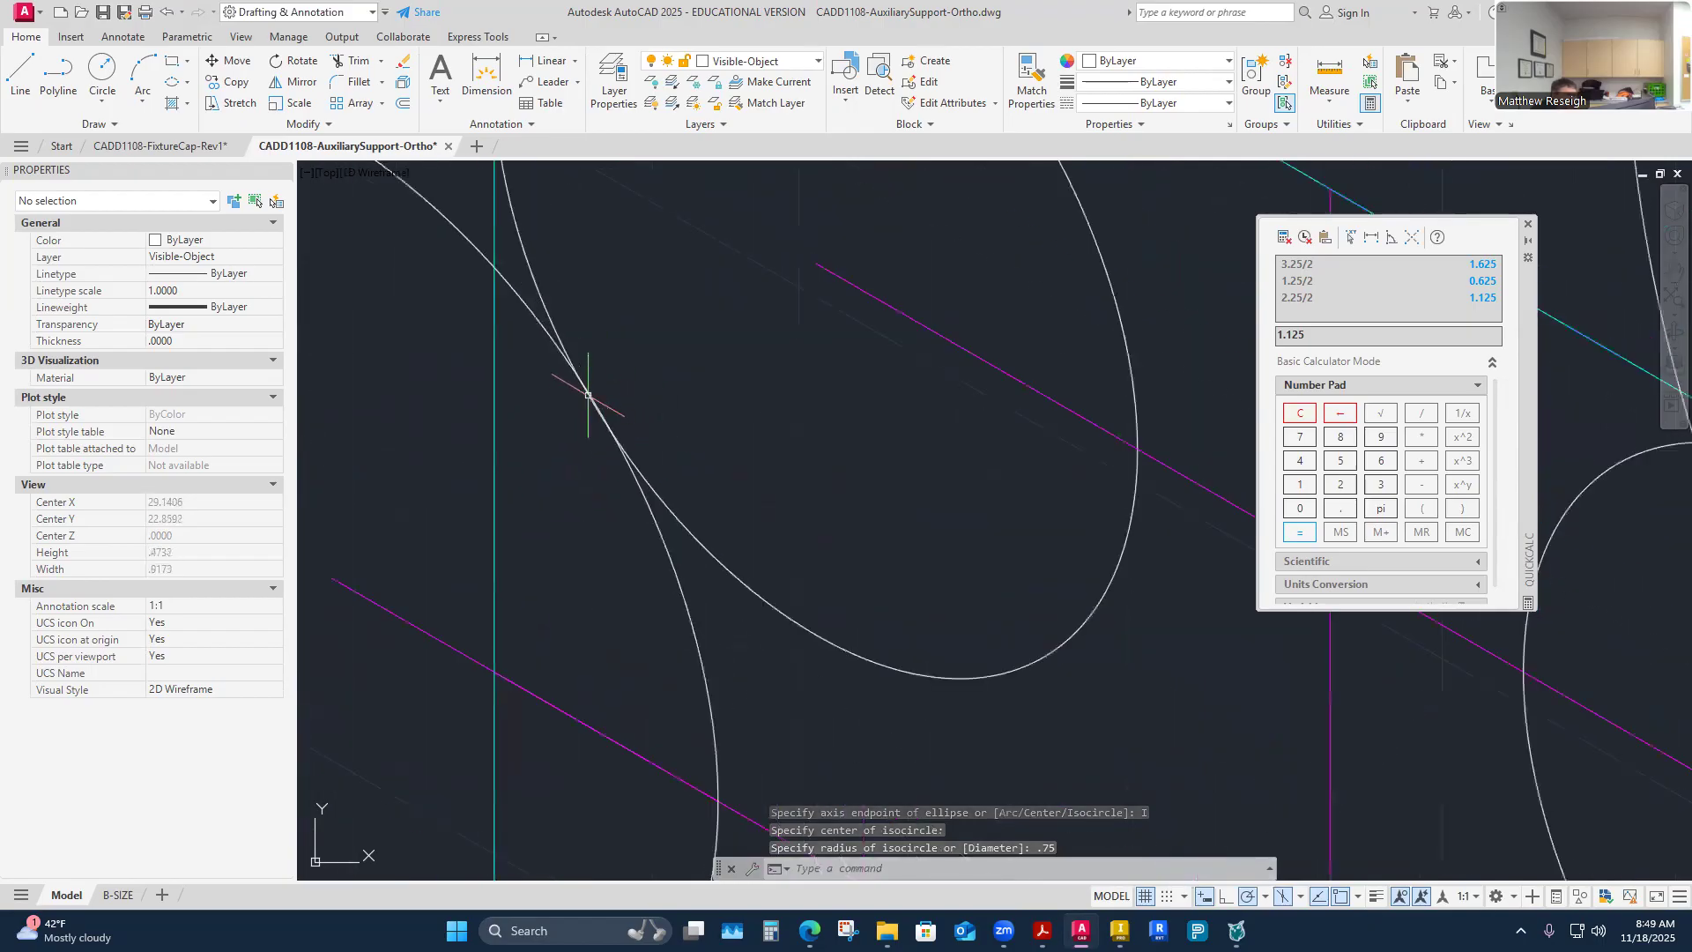
{"action": "scroll", "coordinate": [597, 661], "scroll_direction": "up", "scroll_amount": 3}
{"action": "scroll", "coordinate": [599, 659], "scroll_direction": "up", "scroll_amount": 8}
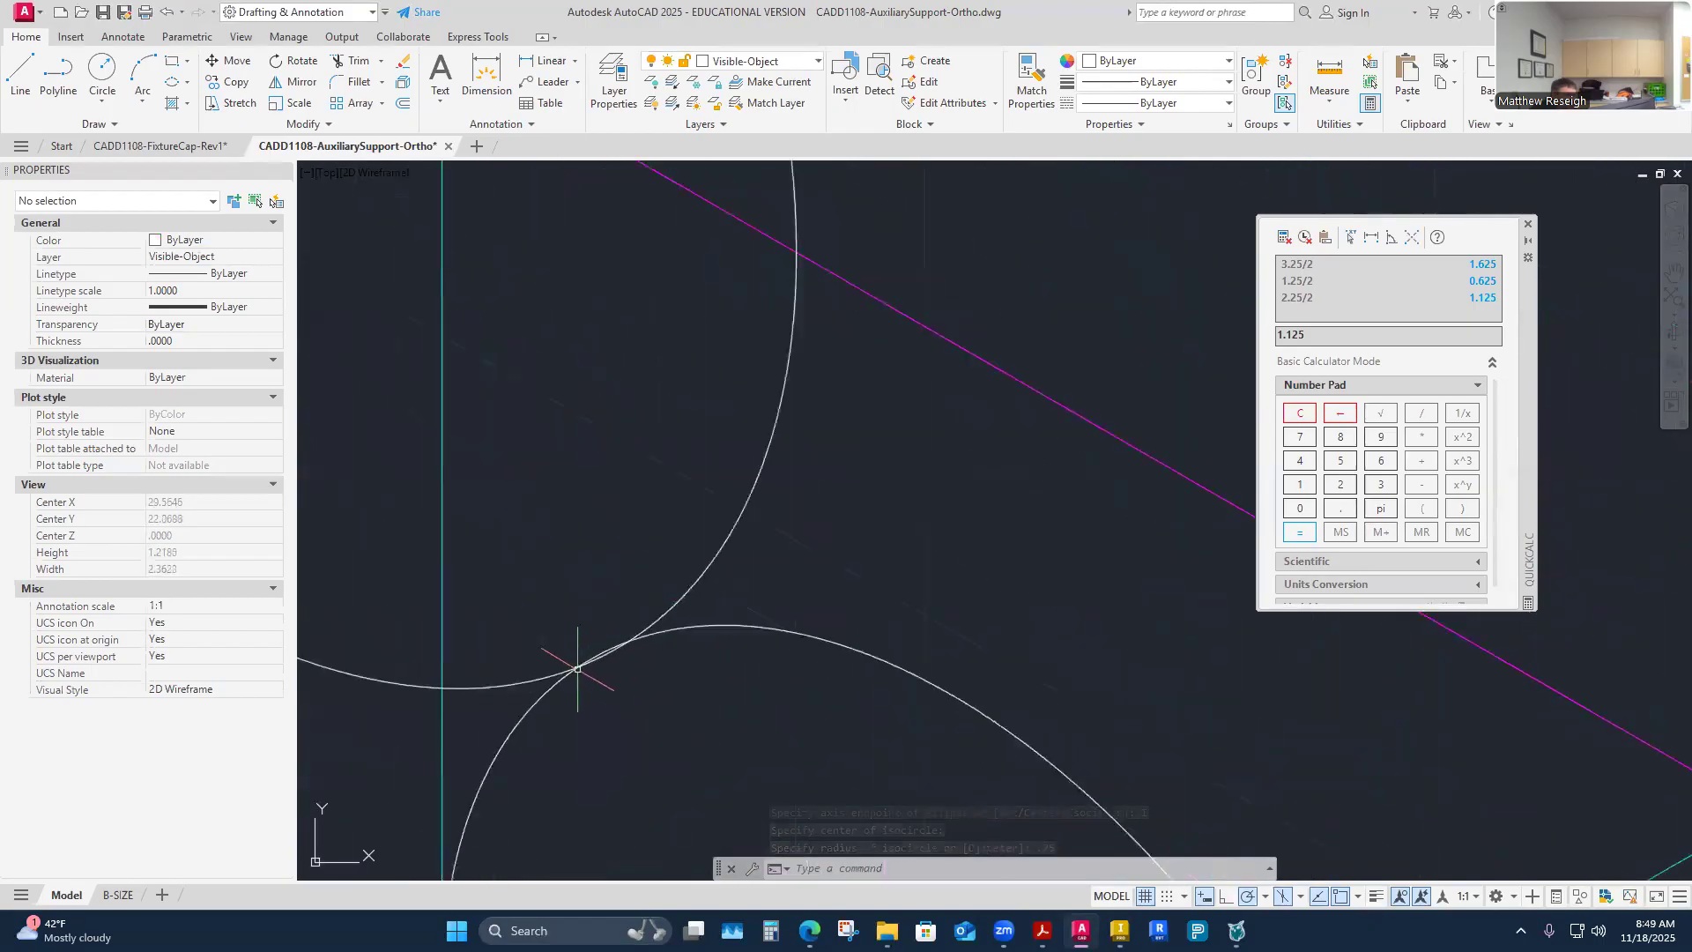
{"action": "scroll", "coordinate": [608, 655], "scroll_direction": "down", "scroll_amount": 2}
{"action": "scroll", "coordinate": [609, 653], "scroll_direction": "up", "scroll_amount": 2}
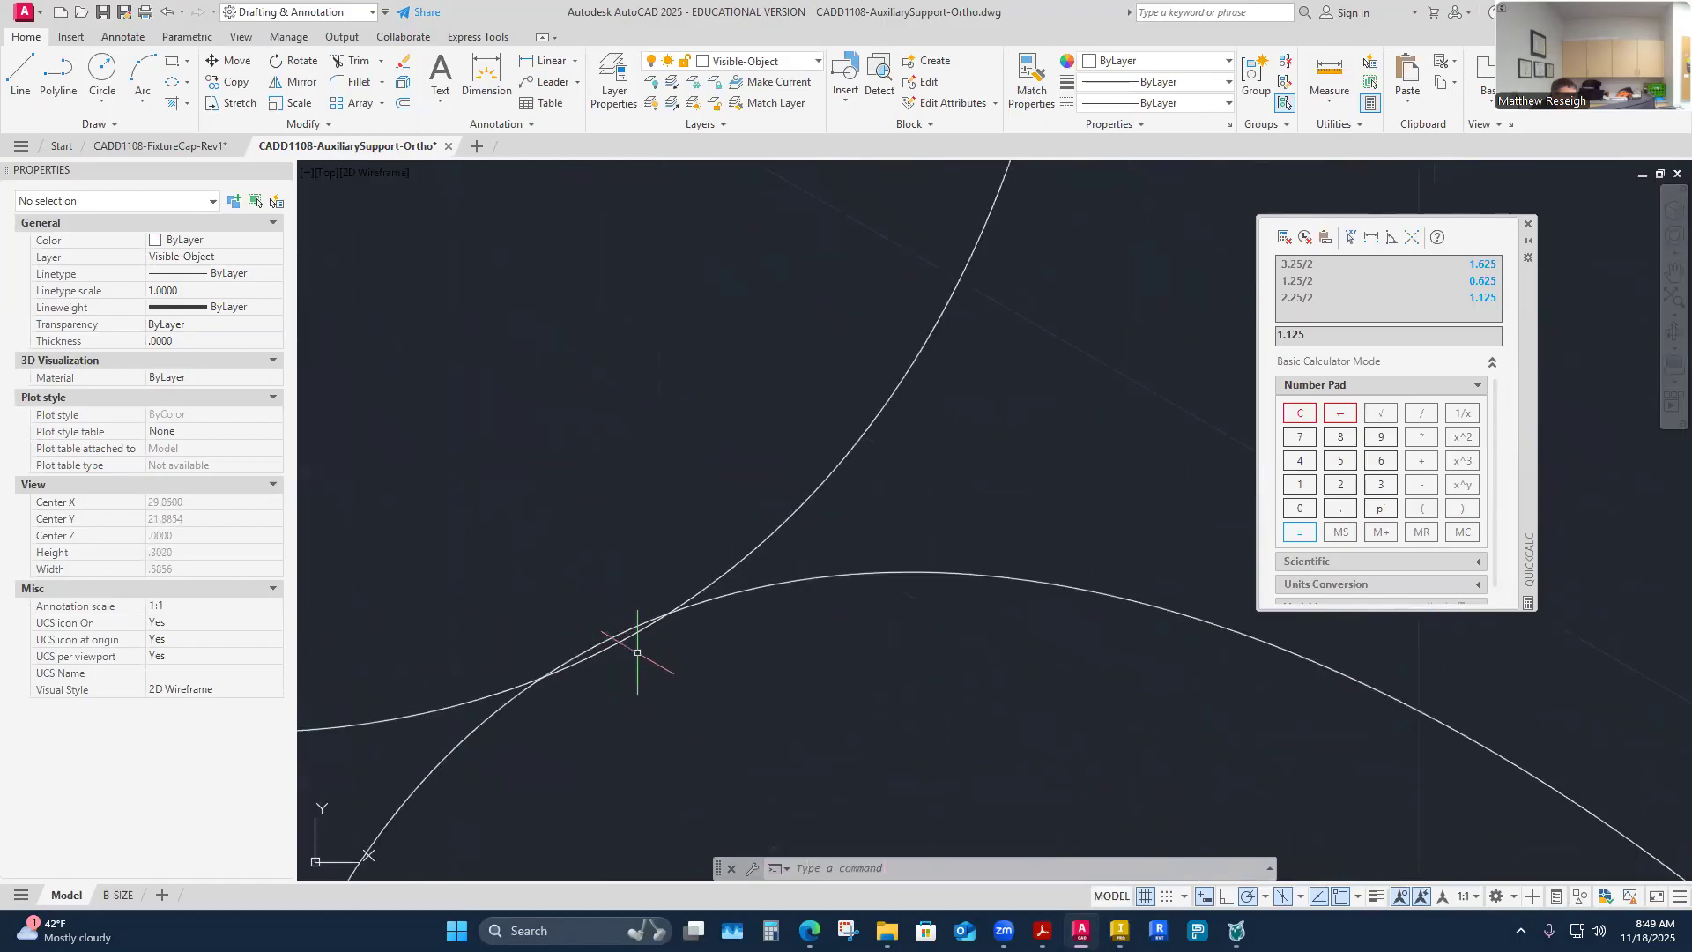
{"action": "scroll", "coordinate": [643, 650], "scroll_direction": "down", "scroll_amount": 4}
{"action": "scroll", "coordinate": [634, 644], "scroll_direction": "up", "scroll_amount": 4}
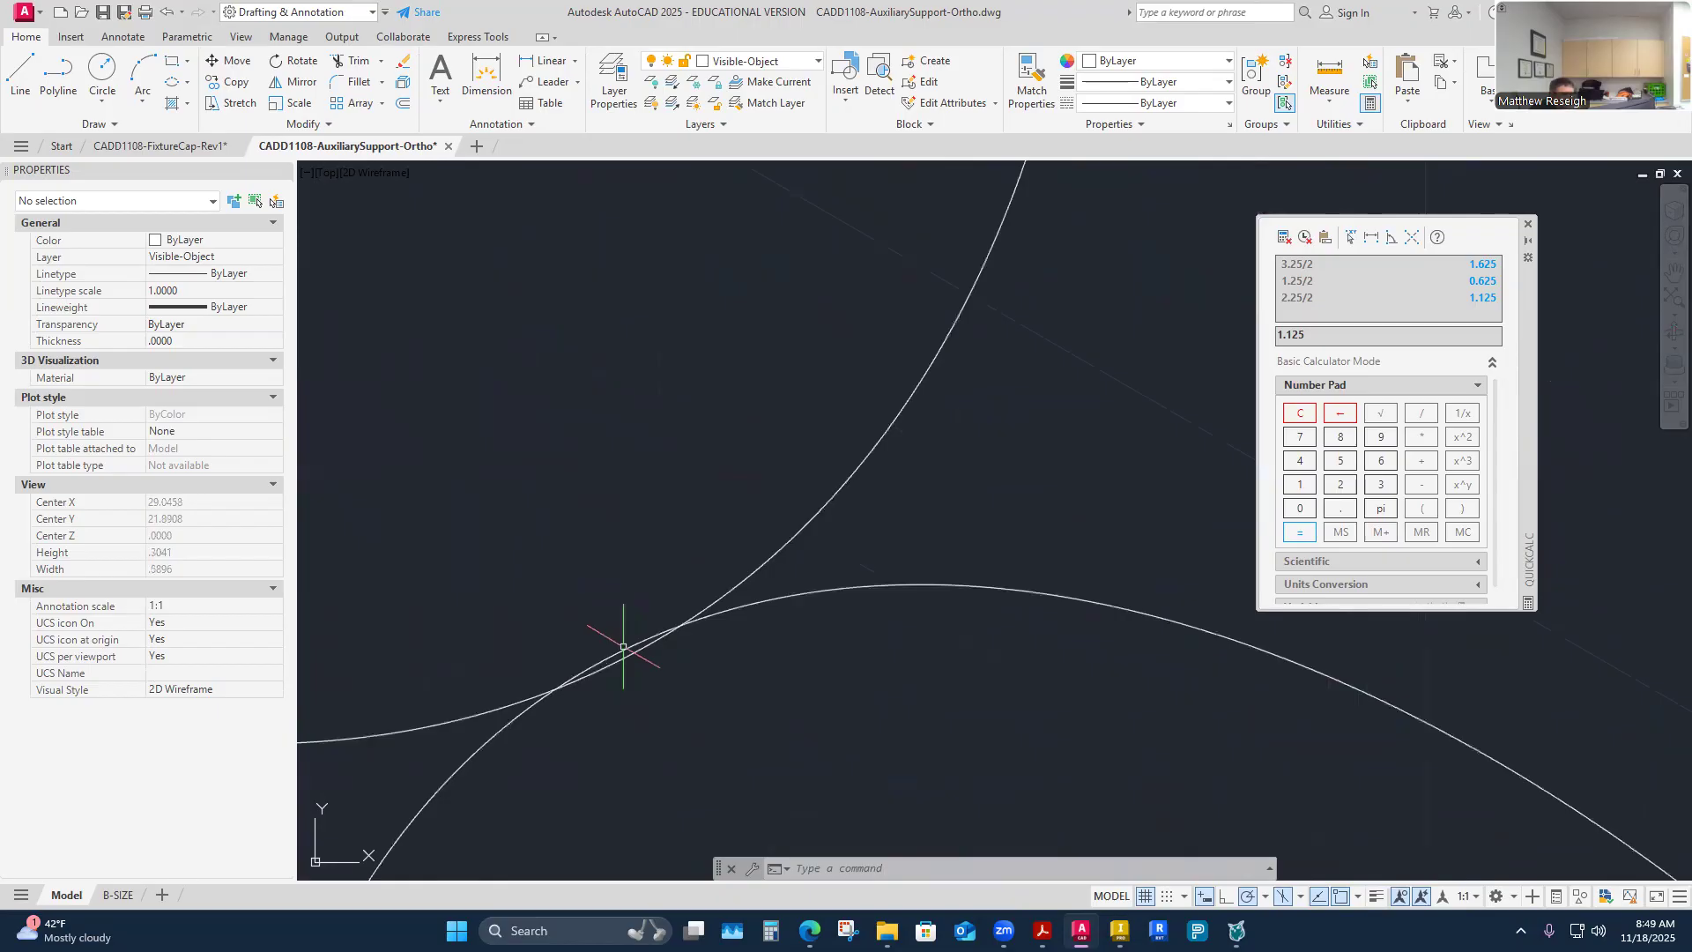
{"action": "scroll", "coordinate": [616, 669], "scroll_direction": "up", "scroll_amount": 2}
{"action": "scroll", "coordinate": [614, 678], "scroll_direction": "down", "scroll_amount": 6}
{"action": "scroll", "coordinate": [608, 678], "scroll_direction": "down", "scroll_amount": 6}
{"action": "scroll", "coordinate": [607, 678], "scroll_direction": "up", "scroll_amount": 2}
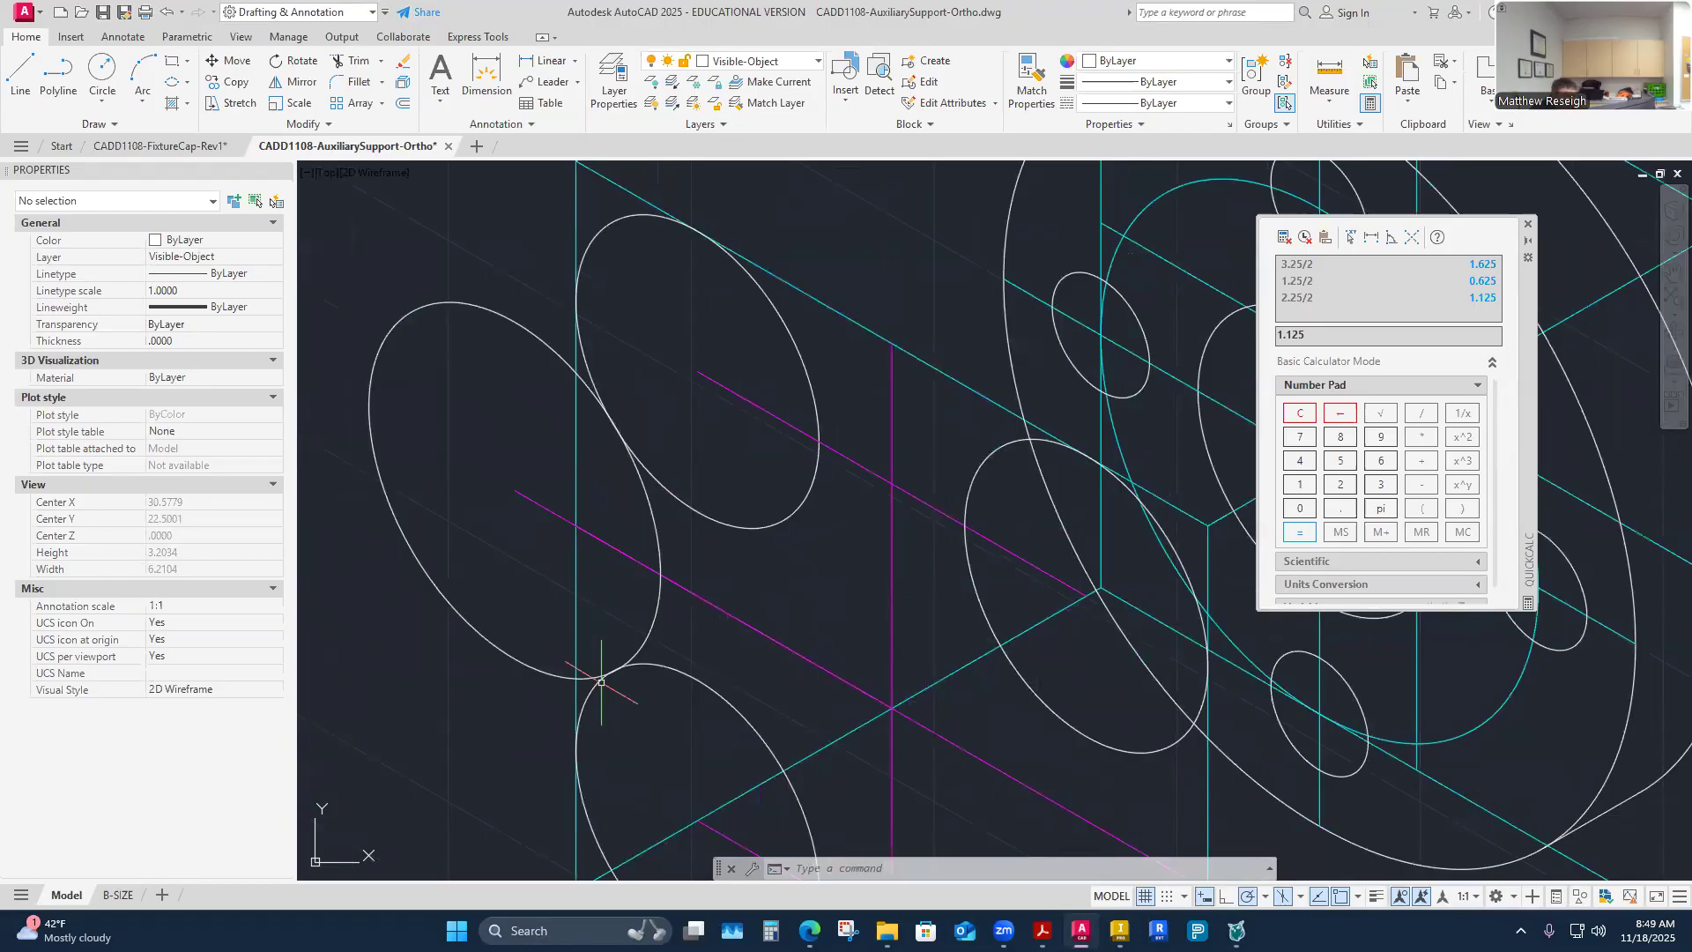
Step: Measure the distance from the ortho front view's centre to the centre of the left R.75 arc
{"action": "scroll", "coordinate": [628, 709], "scroll_direction": "down", "scroll_amount": 10}
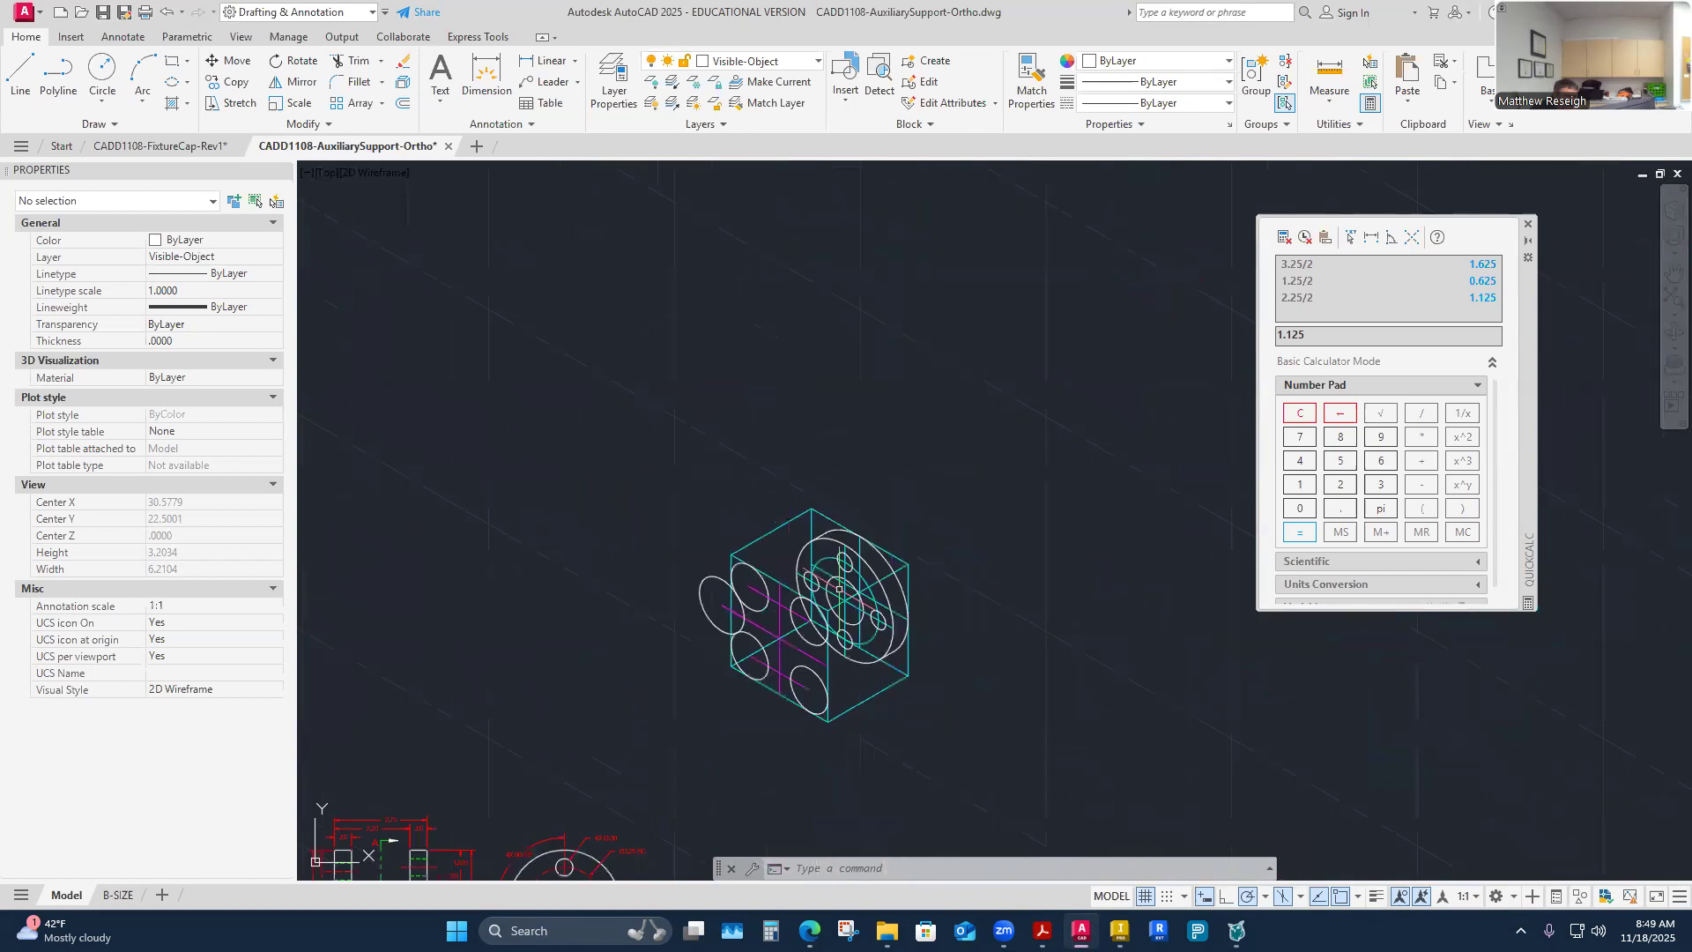
{"action": "scroll", "coordinate": [687, 683], "scroll_direction": "up", "scroll_amount": 6}
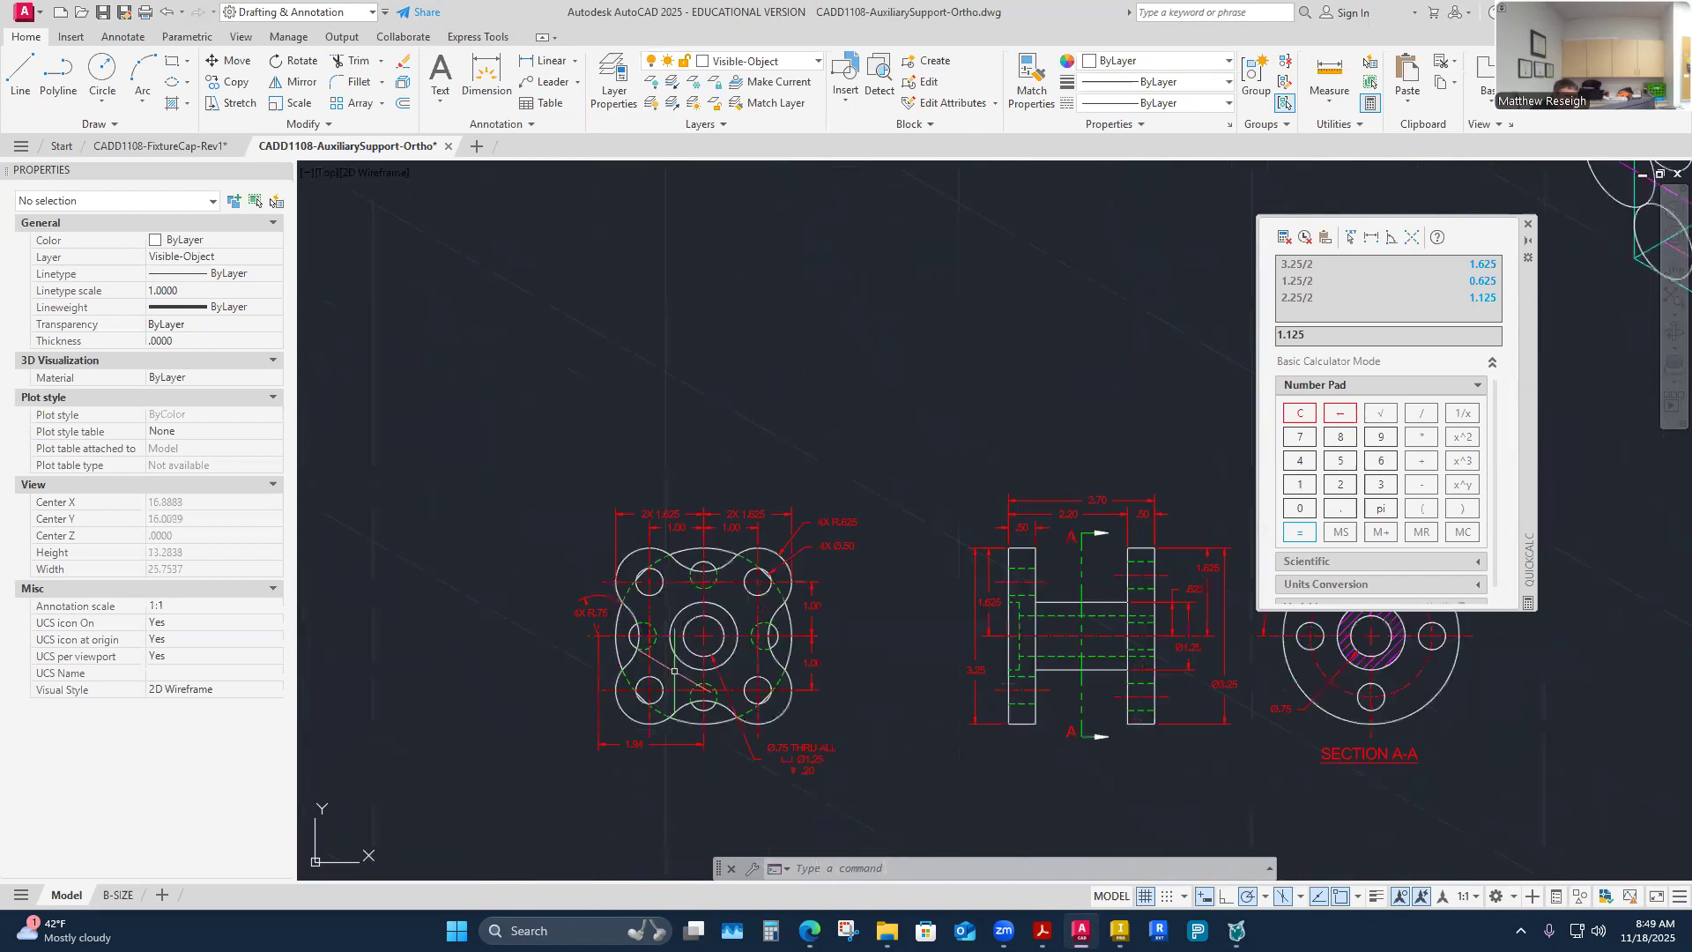
{"action": "scroll", "coordinate": [643, 747], "scroll_direction": "up", "scroll_amount": 3}
{"action": "scroll", "coordinate": [583, 573], "scroll_direction": "up", "scroll_amount": 8}
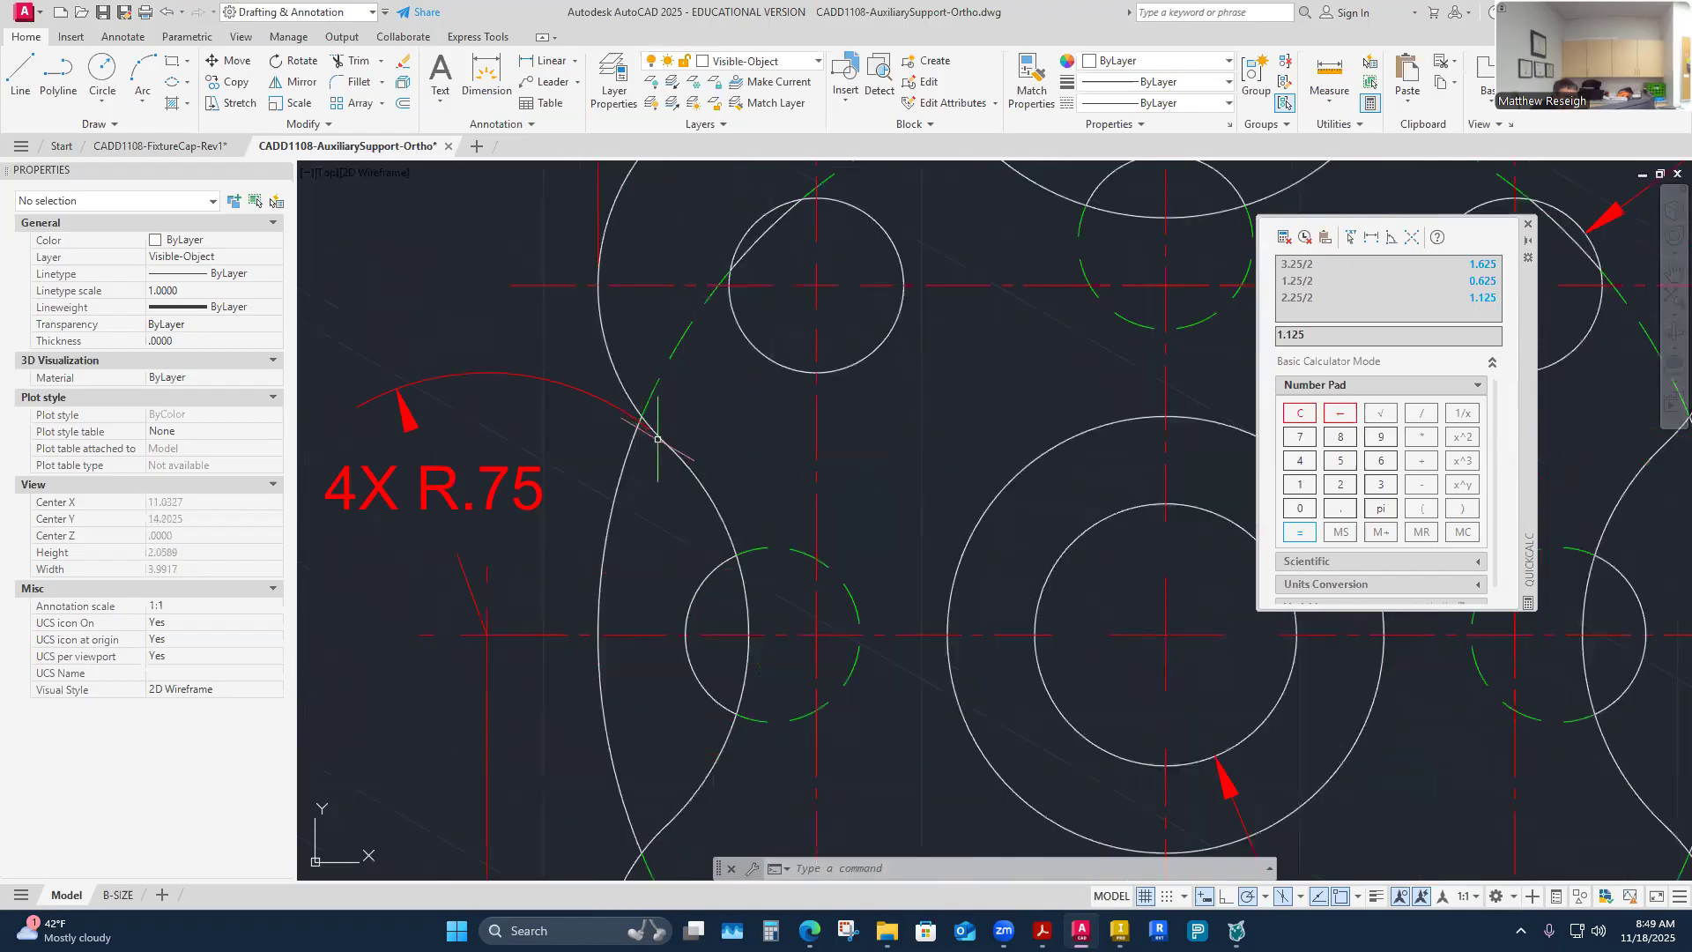
{"action": "left_click", "coordinate": [1331, 100]}
{"action": "left_click", "coordinate": [1332, 167]}
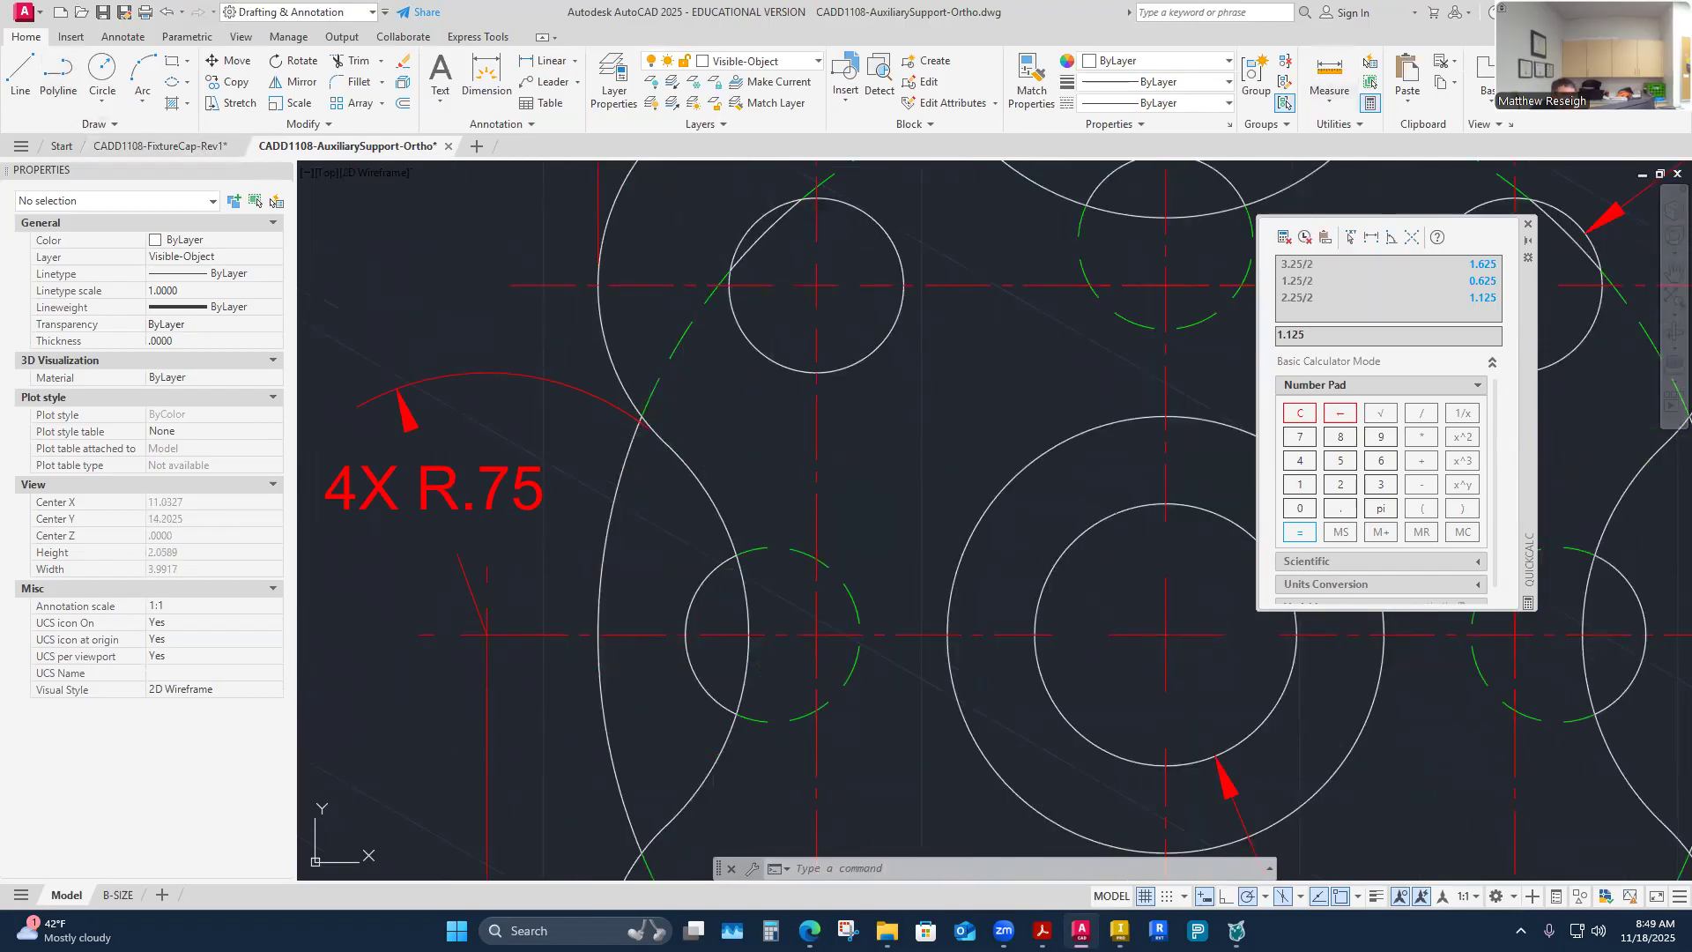
{"action": "left_click", "coordinate": [1166, 634]}
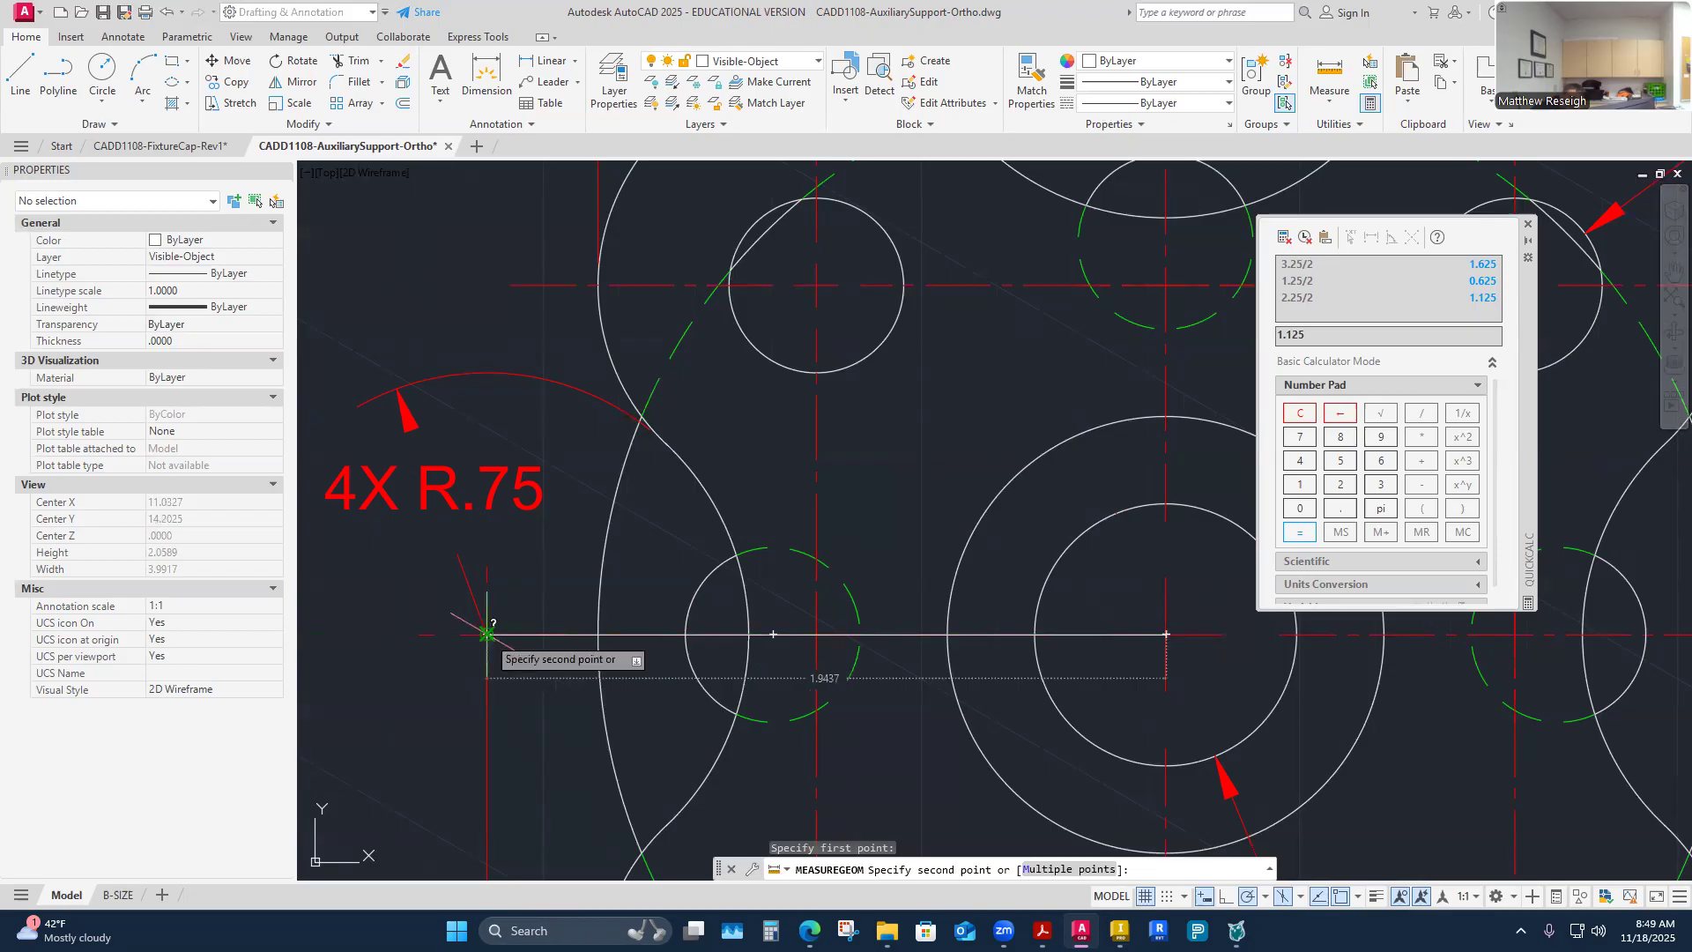
{"action": "left_click", "coordinate": [487, 634]}
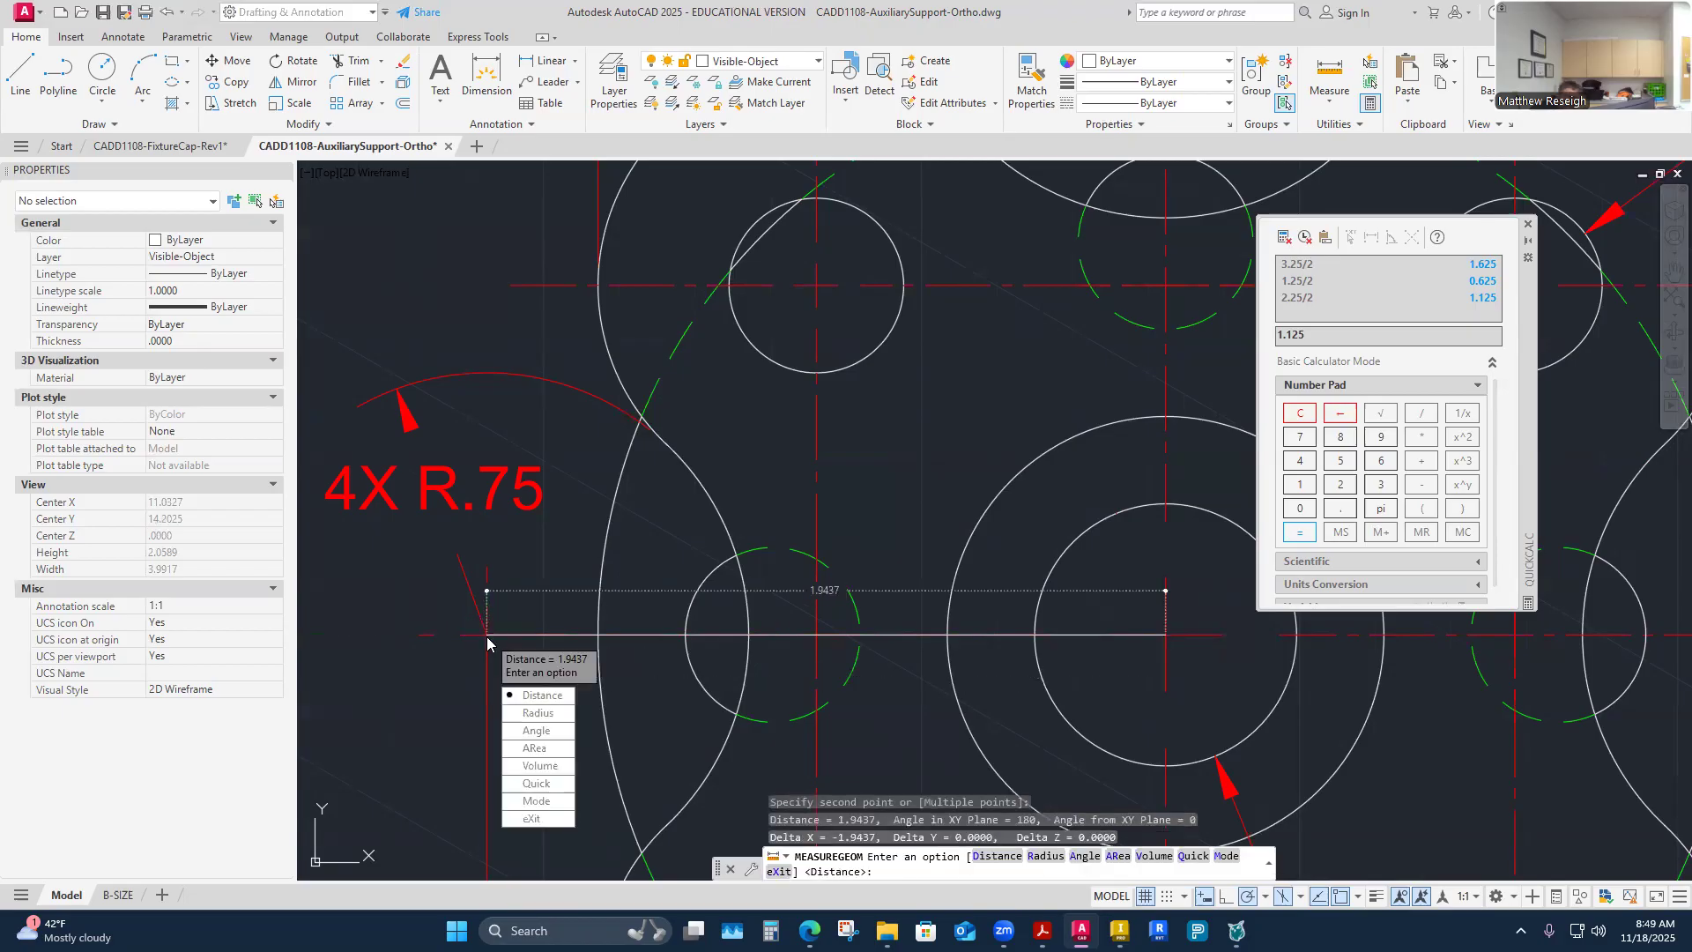
{"action": "key", "text": "Escape"}
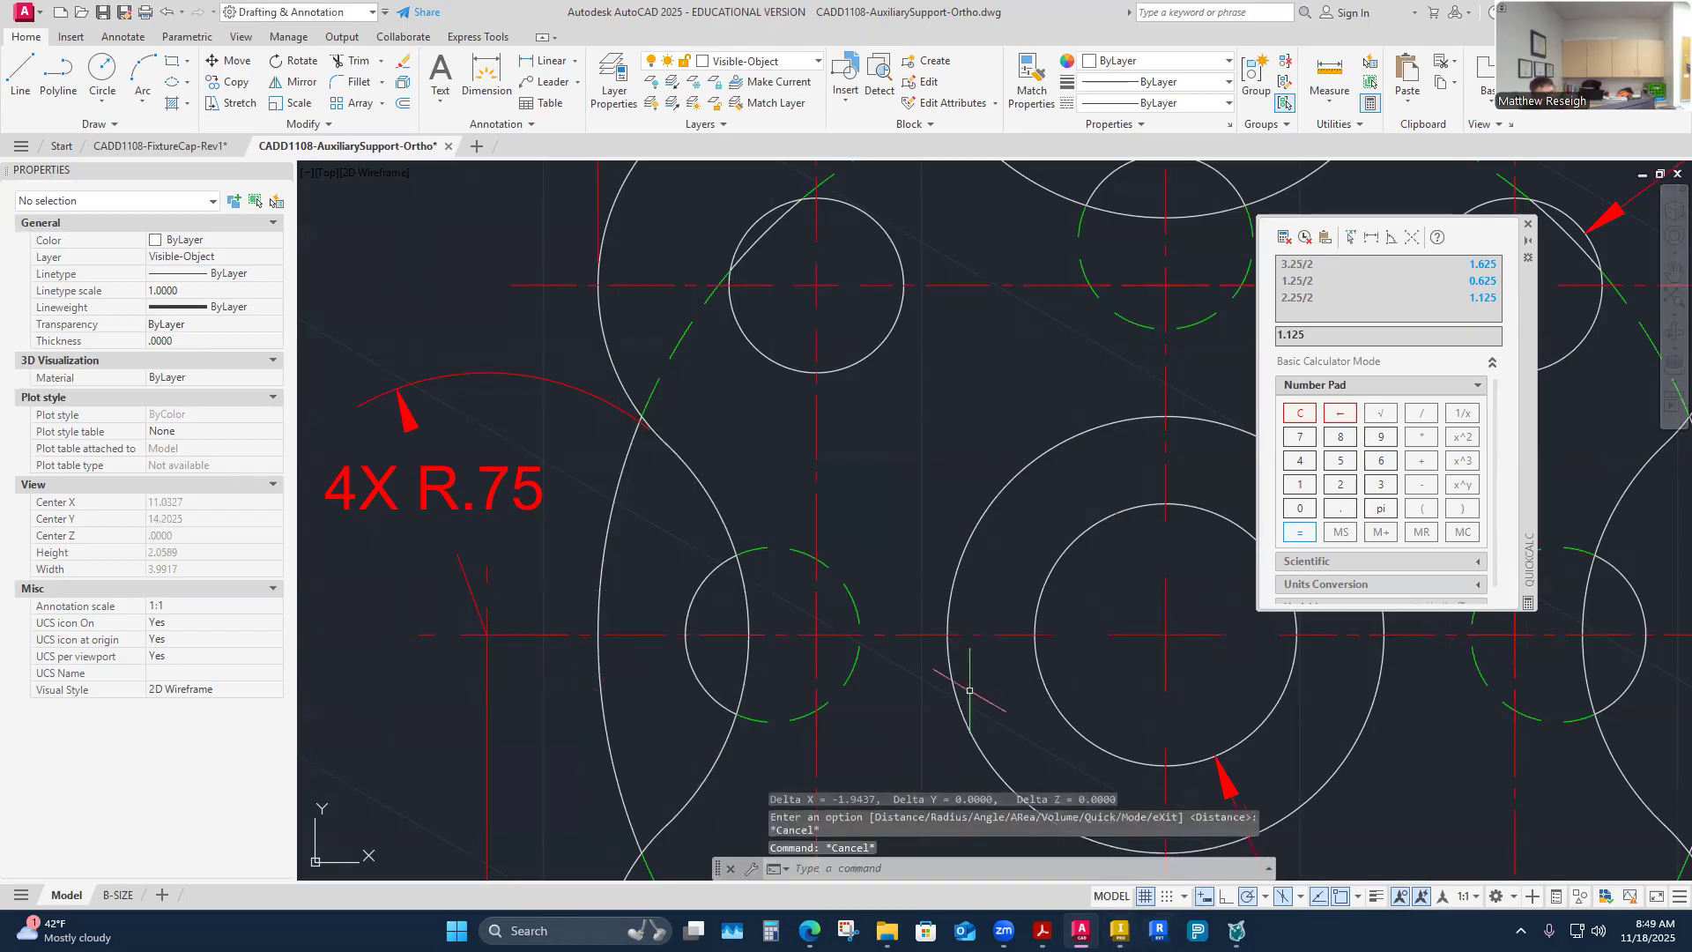
Step: Erase the 1.94-unit line running from the isometric front face's centre to the .75-radius ellipse's centre
{"action": "scroll", "coordinate": [801, 624], "scroll_direction": "down", "scroll_amount": 4}
{"action": "scroll", "coordinate": [802, 623], "scroll_direction": "down", "scroll_amount": 8}
{"action": "scroll", "coordinate": [1060, 516], "scroll_direction": "up", "scroll_amount": 10}
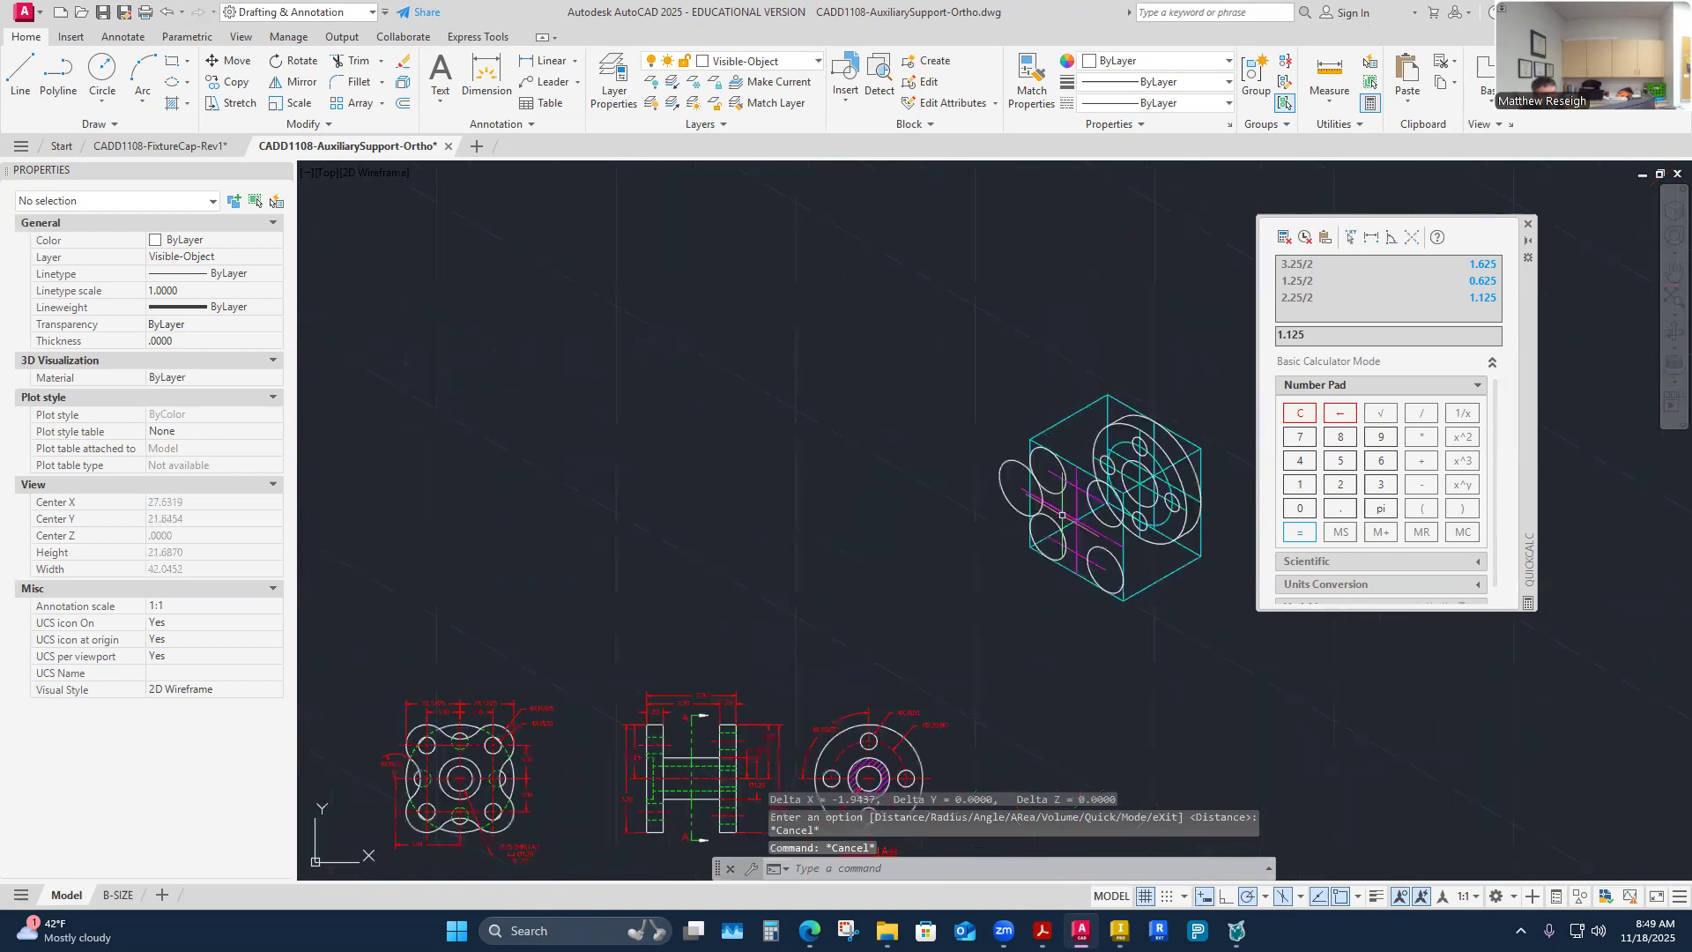
{"action": "scroll", "coordinate": [1059, 516], "scroll_direction": "down", "scroll_amount": 3}
{"action": "left_click", "coordinate": [1058, 524]}
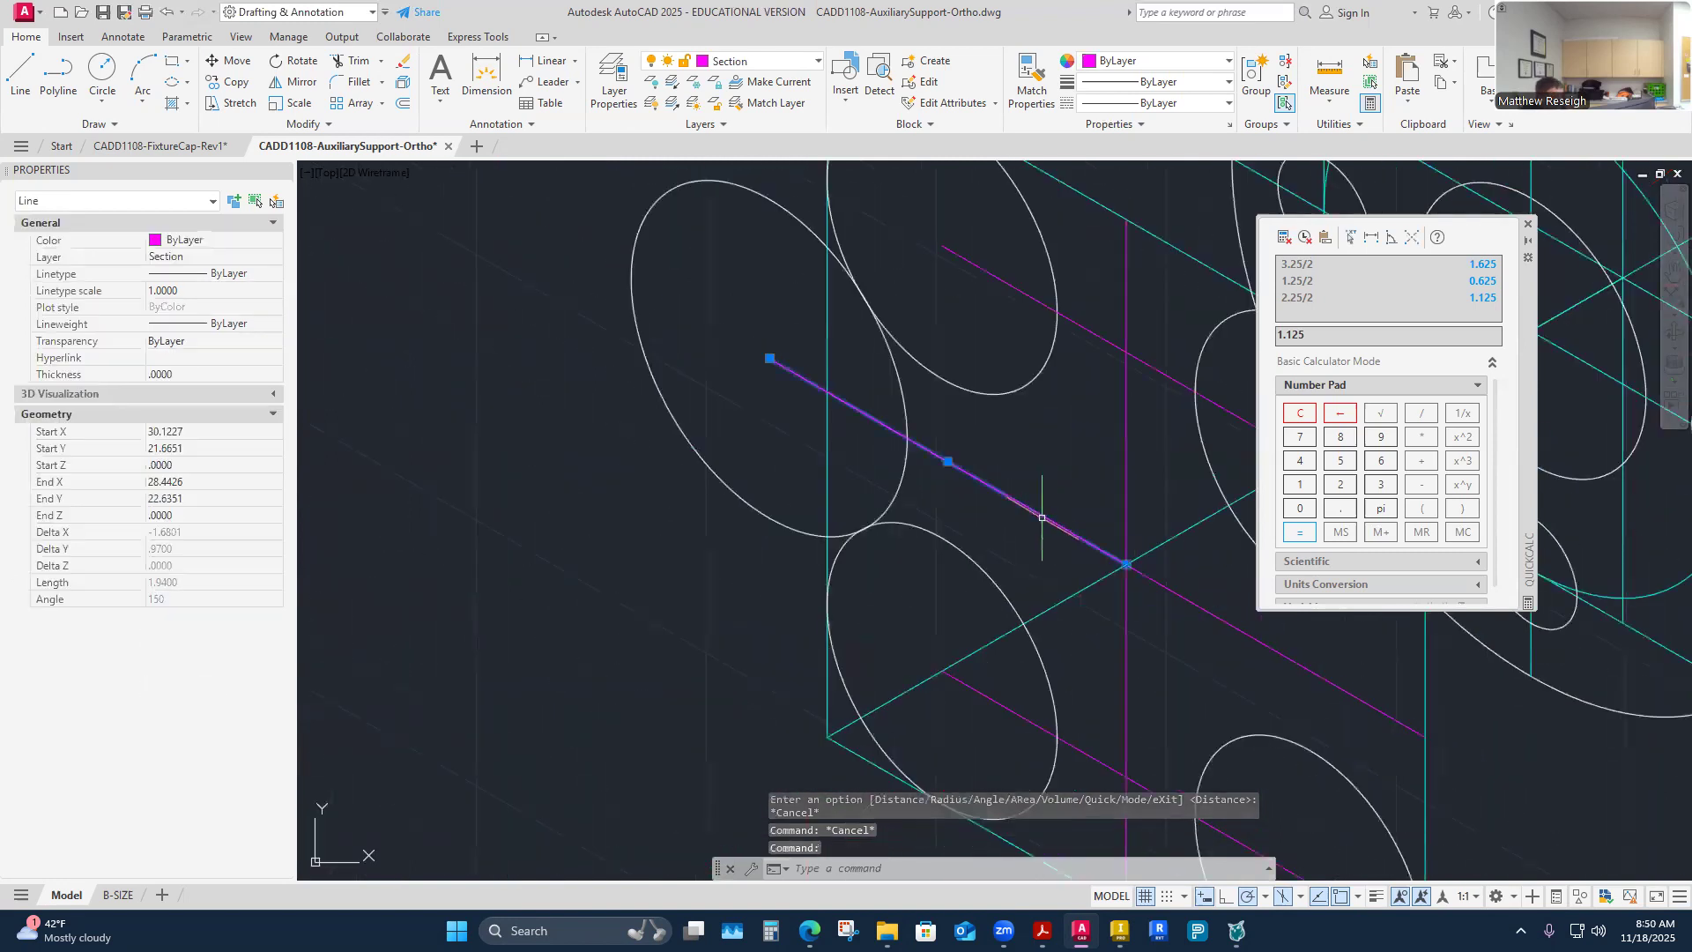
{"action": "key", "text": "Escape"}
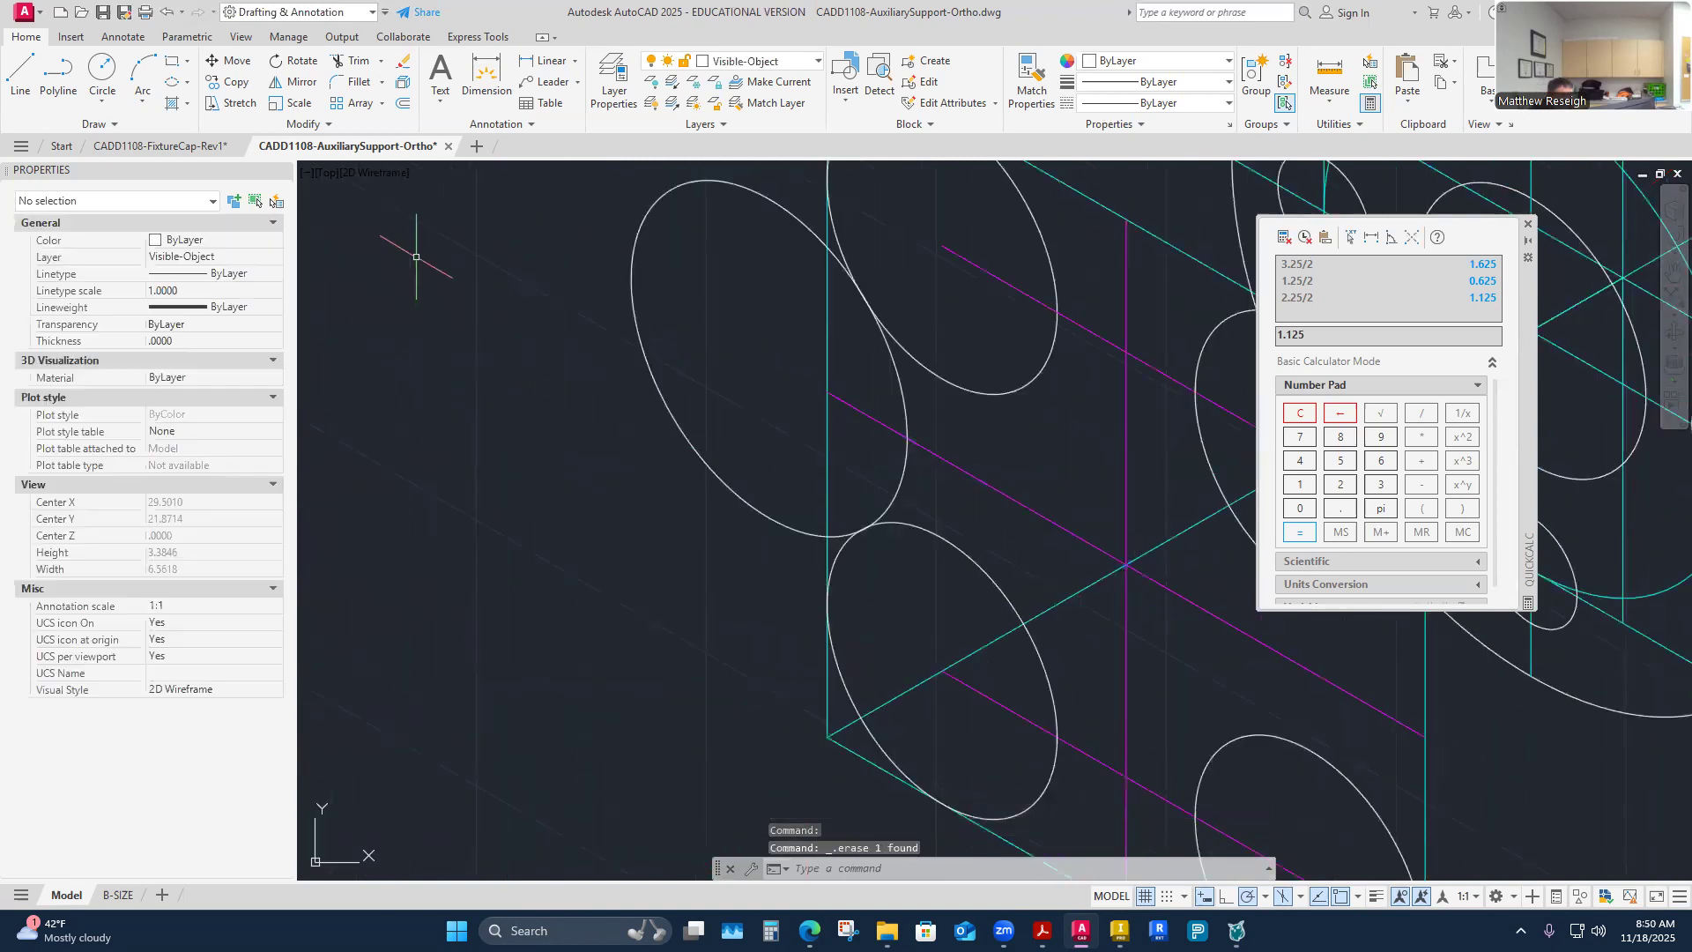
Step: Draw a 1.9437-unit line at 150° from the centre of the isometric front face
{"action": "left_click", "coordinate": [20, 75]}
{"action": "left_click", "coordinate": [1126, 564]}
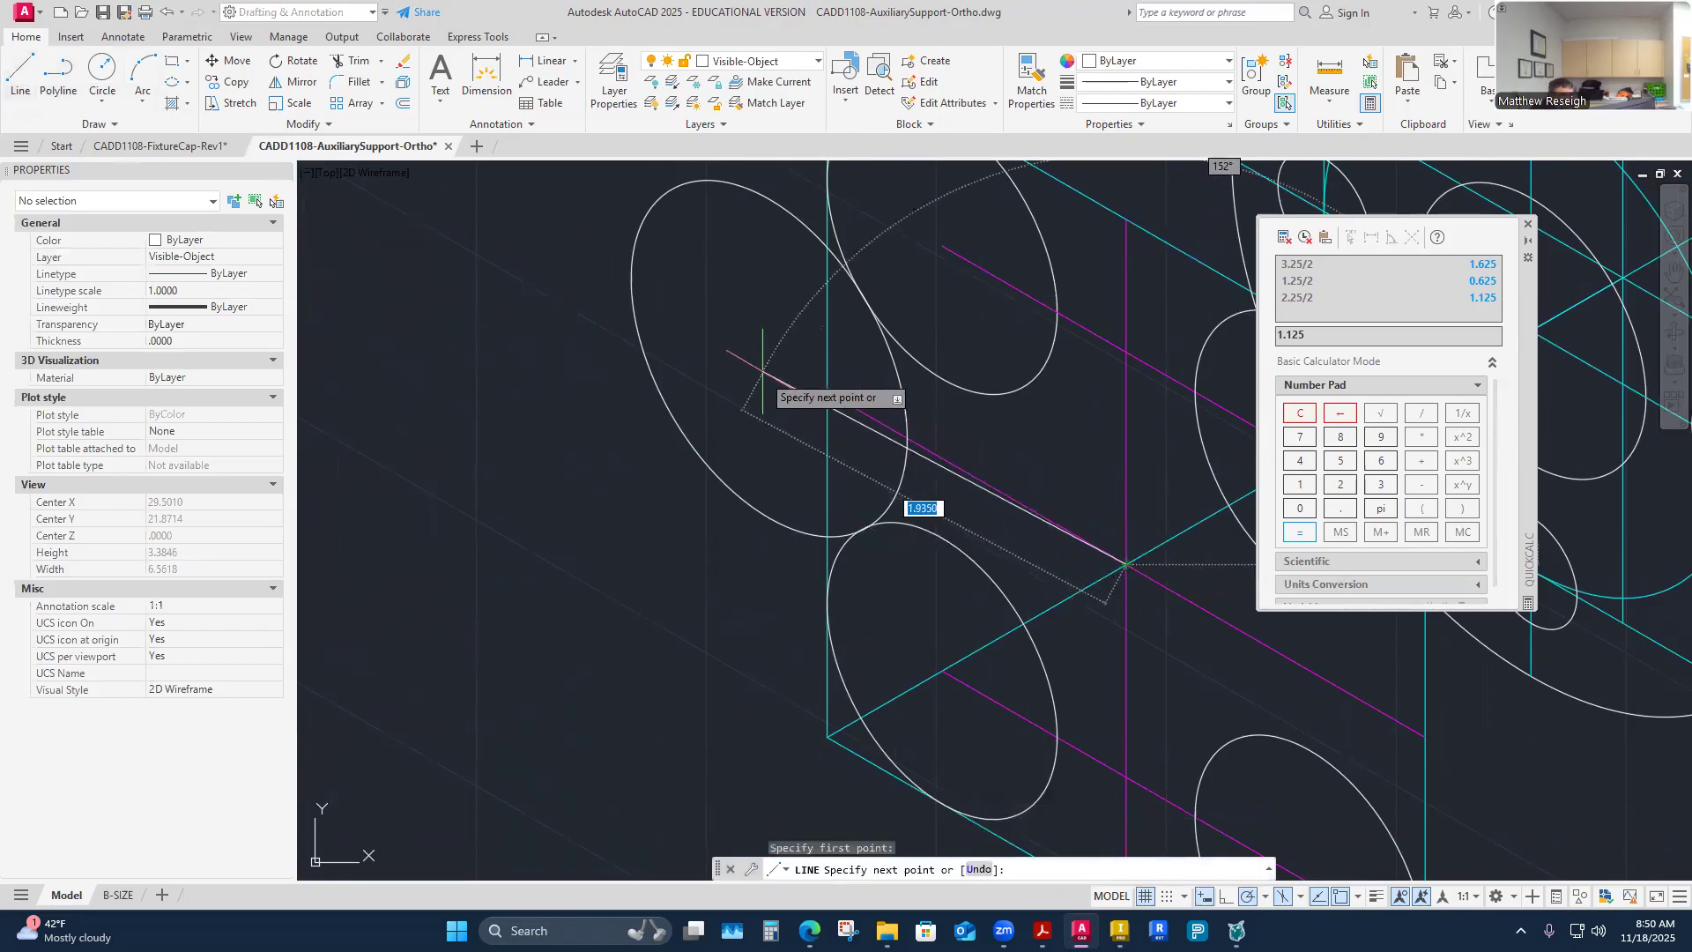
{"action": "type", "text": "1."}
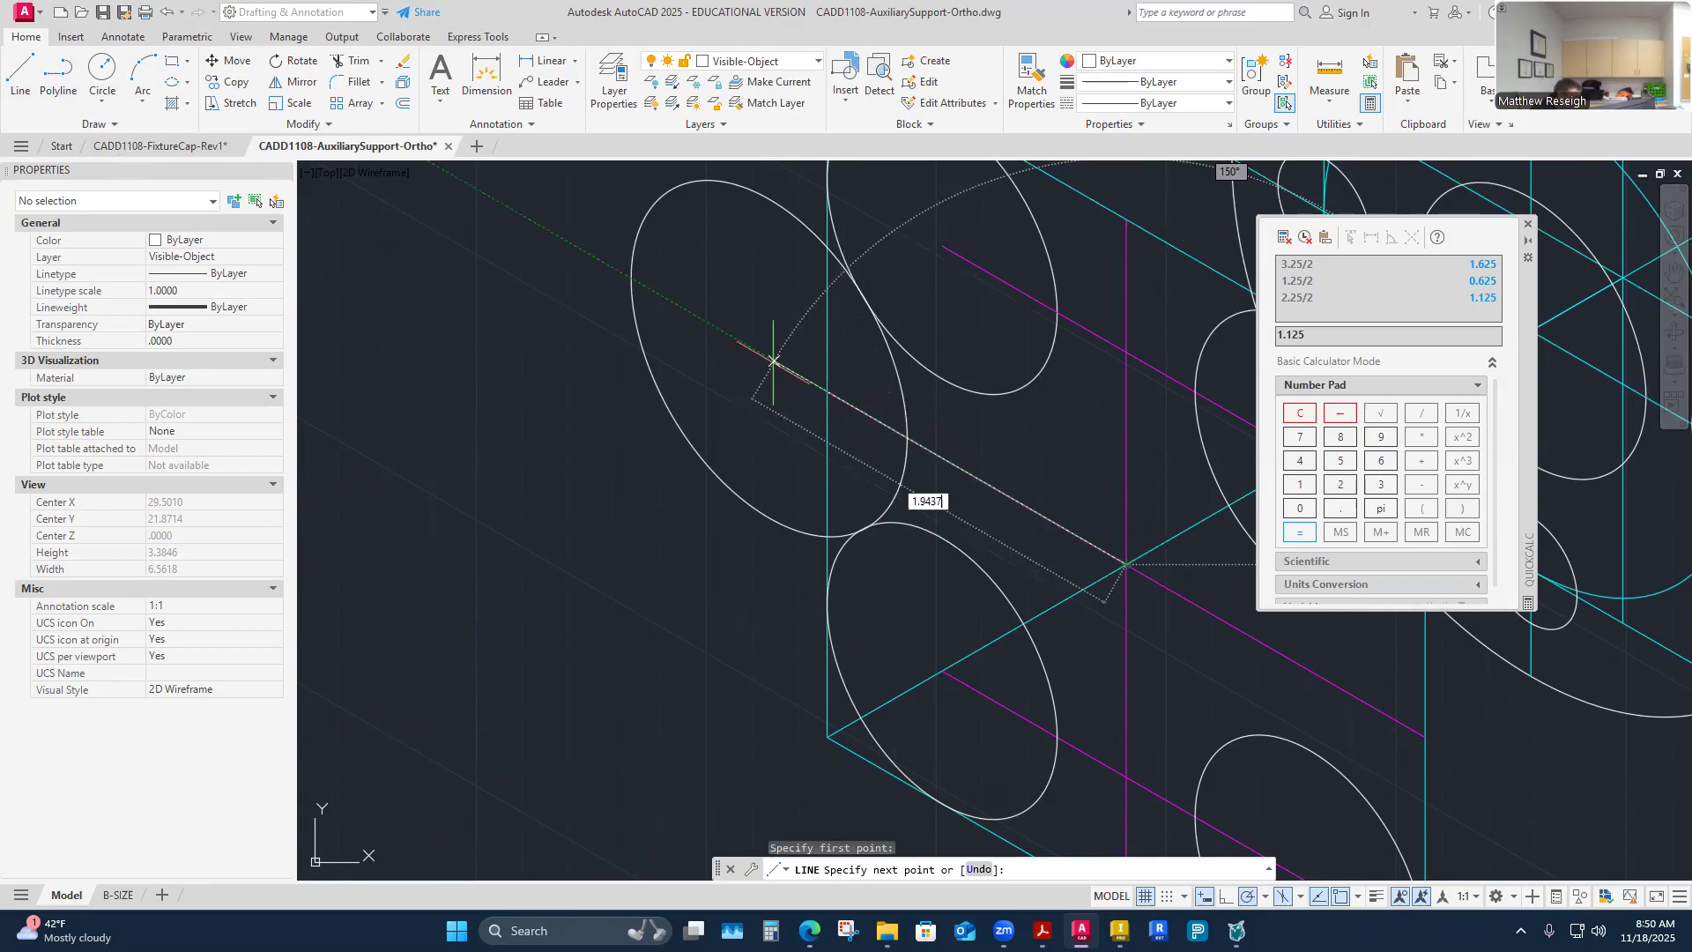
{"action": "type", "text": "9437"}
{"action": "key", "text": "Return"}
{"action": "key", "text": "Escape"}
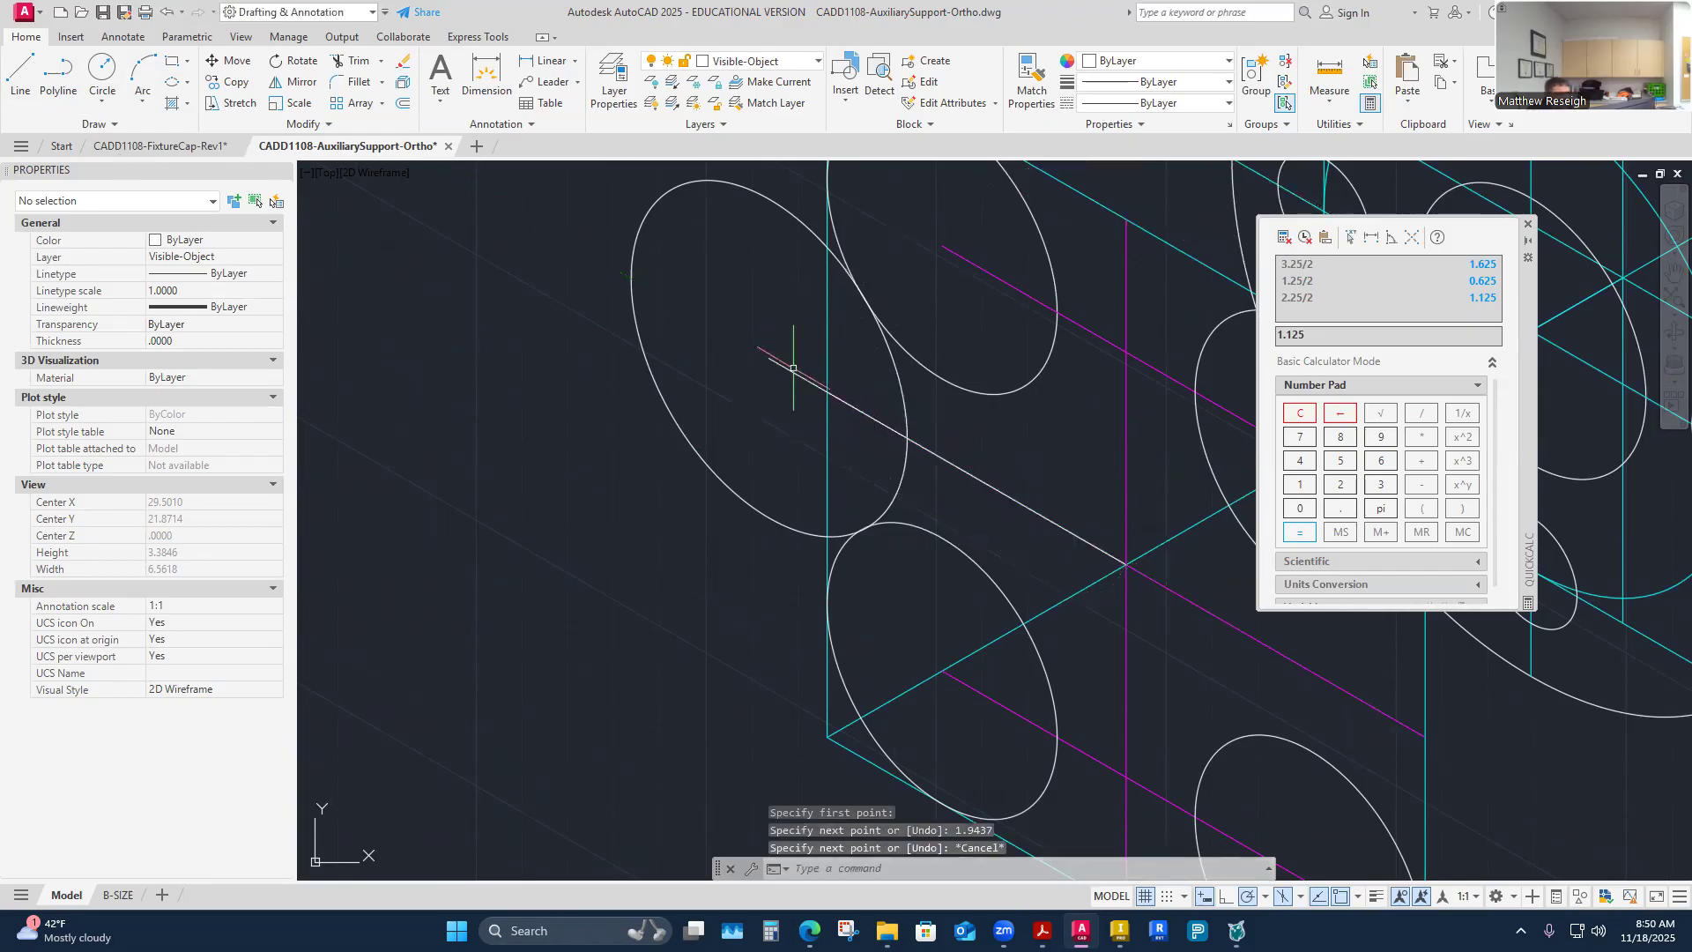
Step: Match the new 150° line's properties to the magenta construction line running through the upper corner ellipses
{"action": "left_click", "coordinate": [1031, 78]}
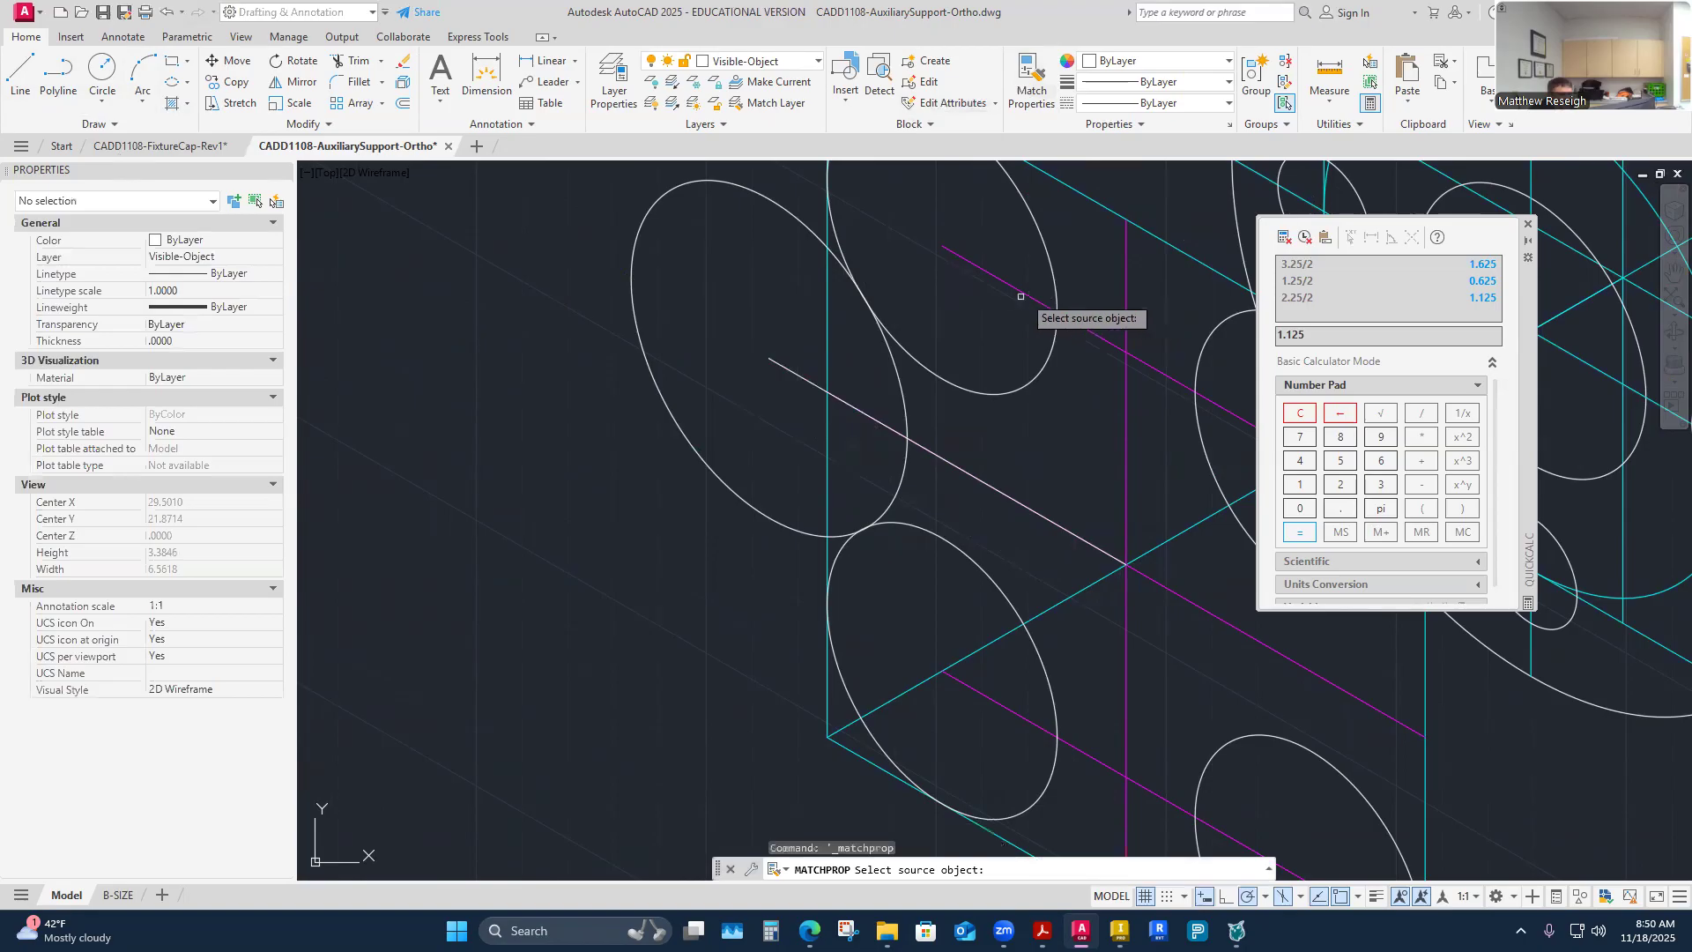
{"action": "left_click", "coordinate": [1021, 297]}
{"action": "left_click", "coordinate": [981, 464]}
{"action": "right_click", "coordinate": [809, 415]}
{"action": "left_click", "coordinate": [842, 426]}
Step: Move the .75-radius ellipse from its centre to the outer endpoint of the 1.9437-unit line
{"action": "left_click", "coordinate": [231, 61]}
{"action": "left_click", "coordinate": [733, 195]}
{"action": "scroll", "coordinate": [736, 272], "scroll_direction": "up", "scroll_amount": 4}
{"action": "key", "text": "Return"}
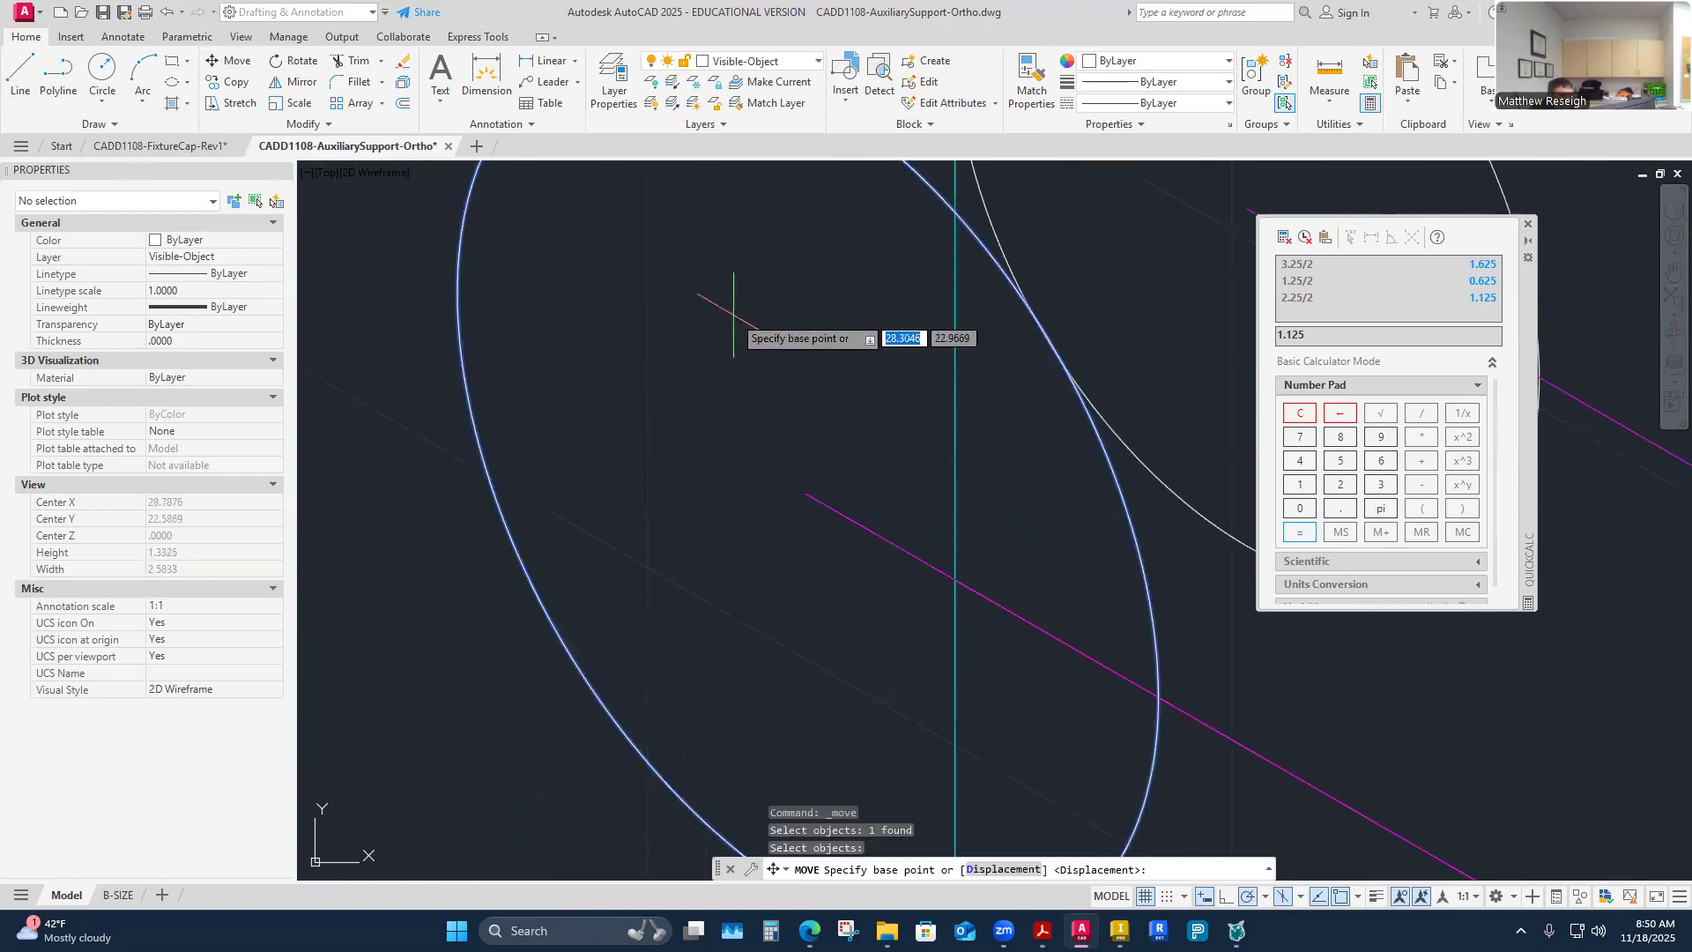
{"action": "scroll", "coordinate": [917, 467], "scroll_direction": "up", "scroll_amount": 4}
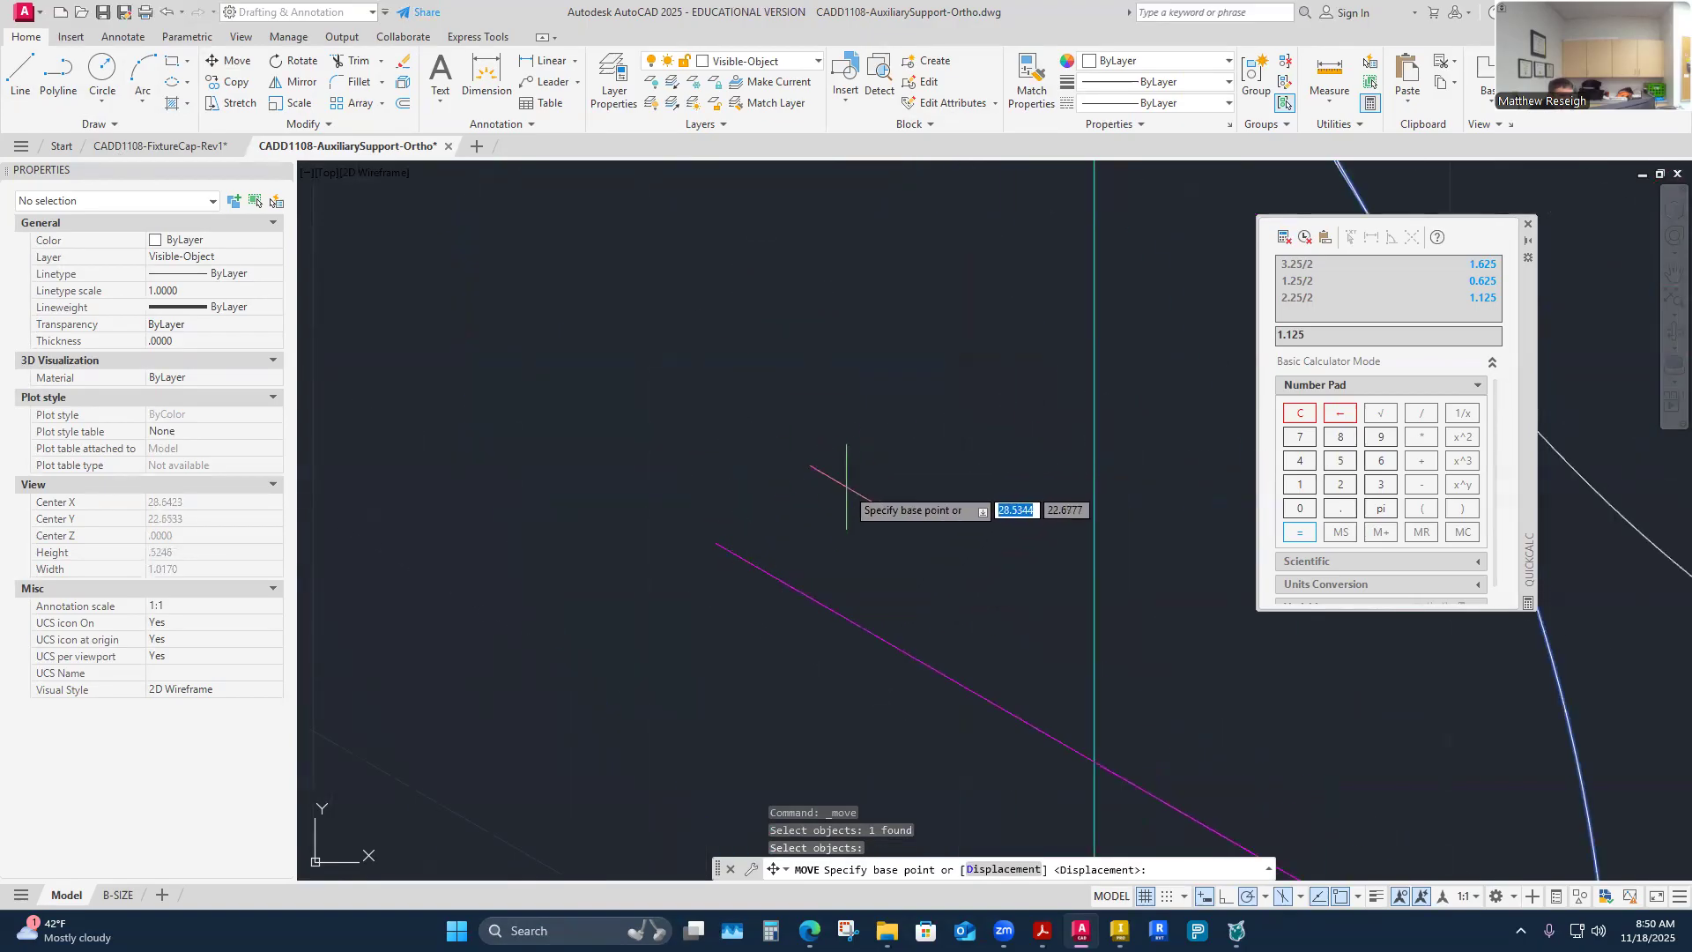
{"action": "scroll", "coordinate": [846, 486], "scroll_direction": "down", "scroll_amount": 4}
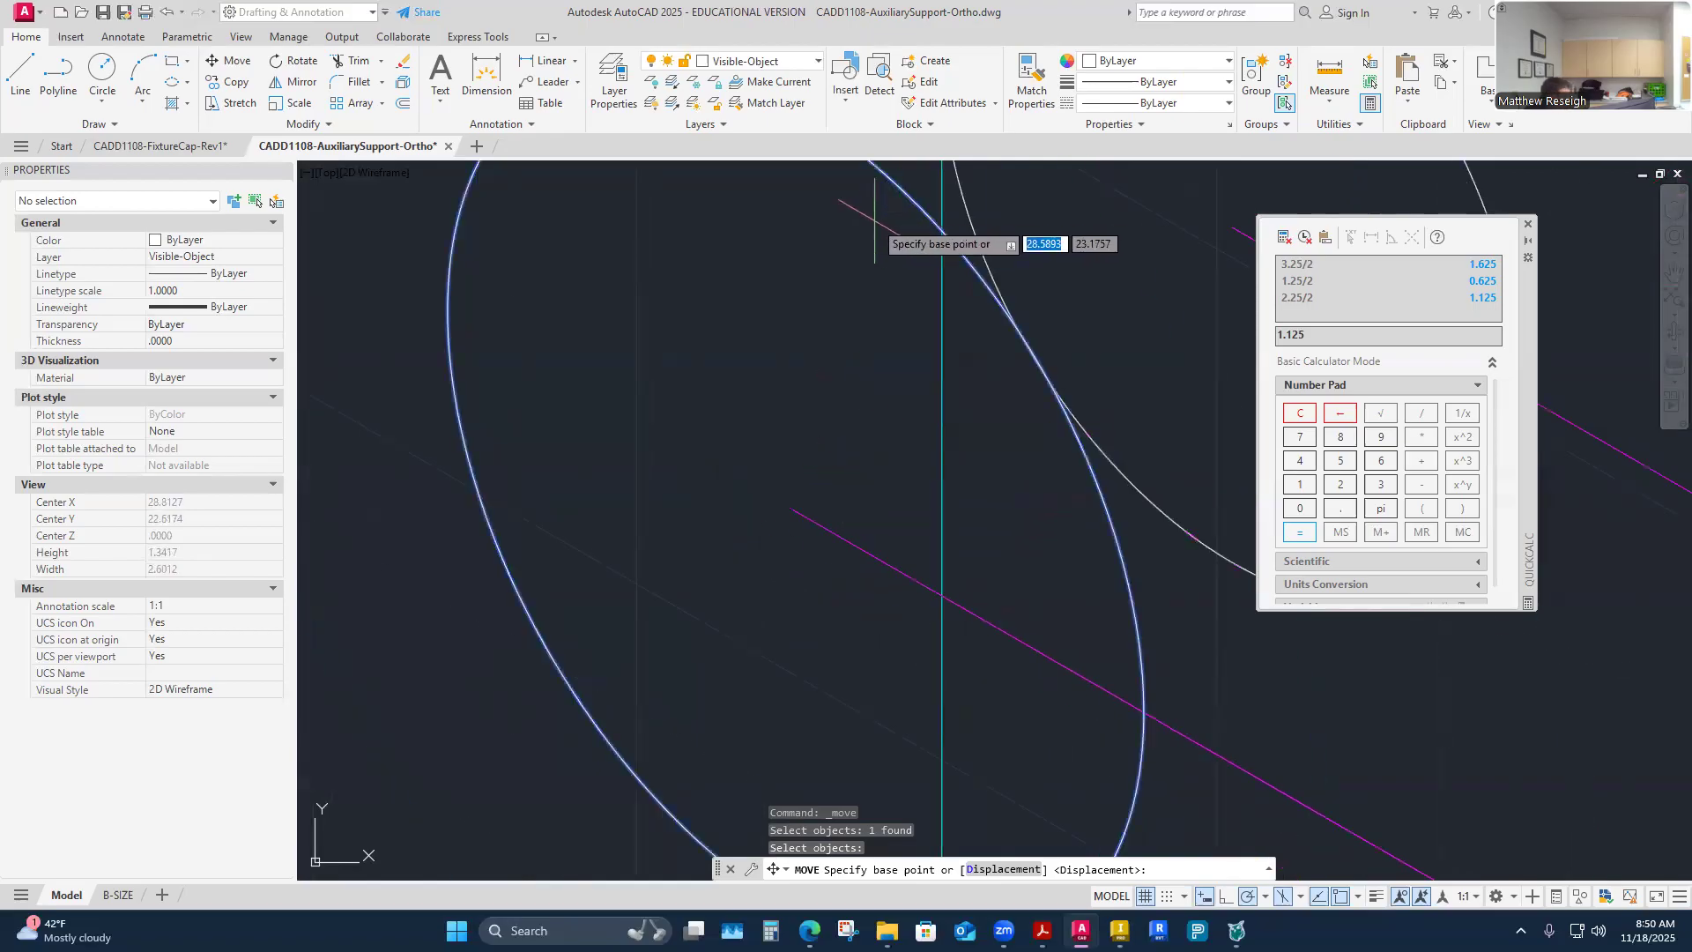
{"action": "right_click", "coordinate": [851, 253], "text": "shift"}
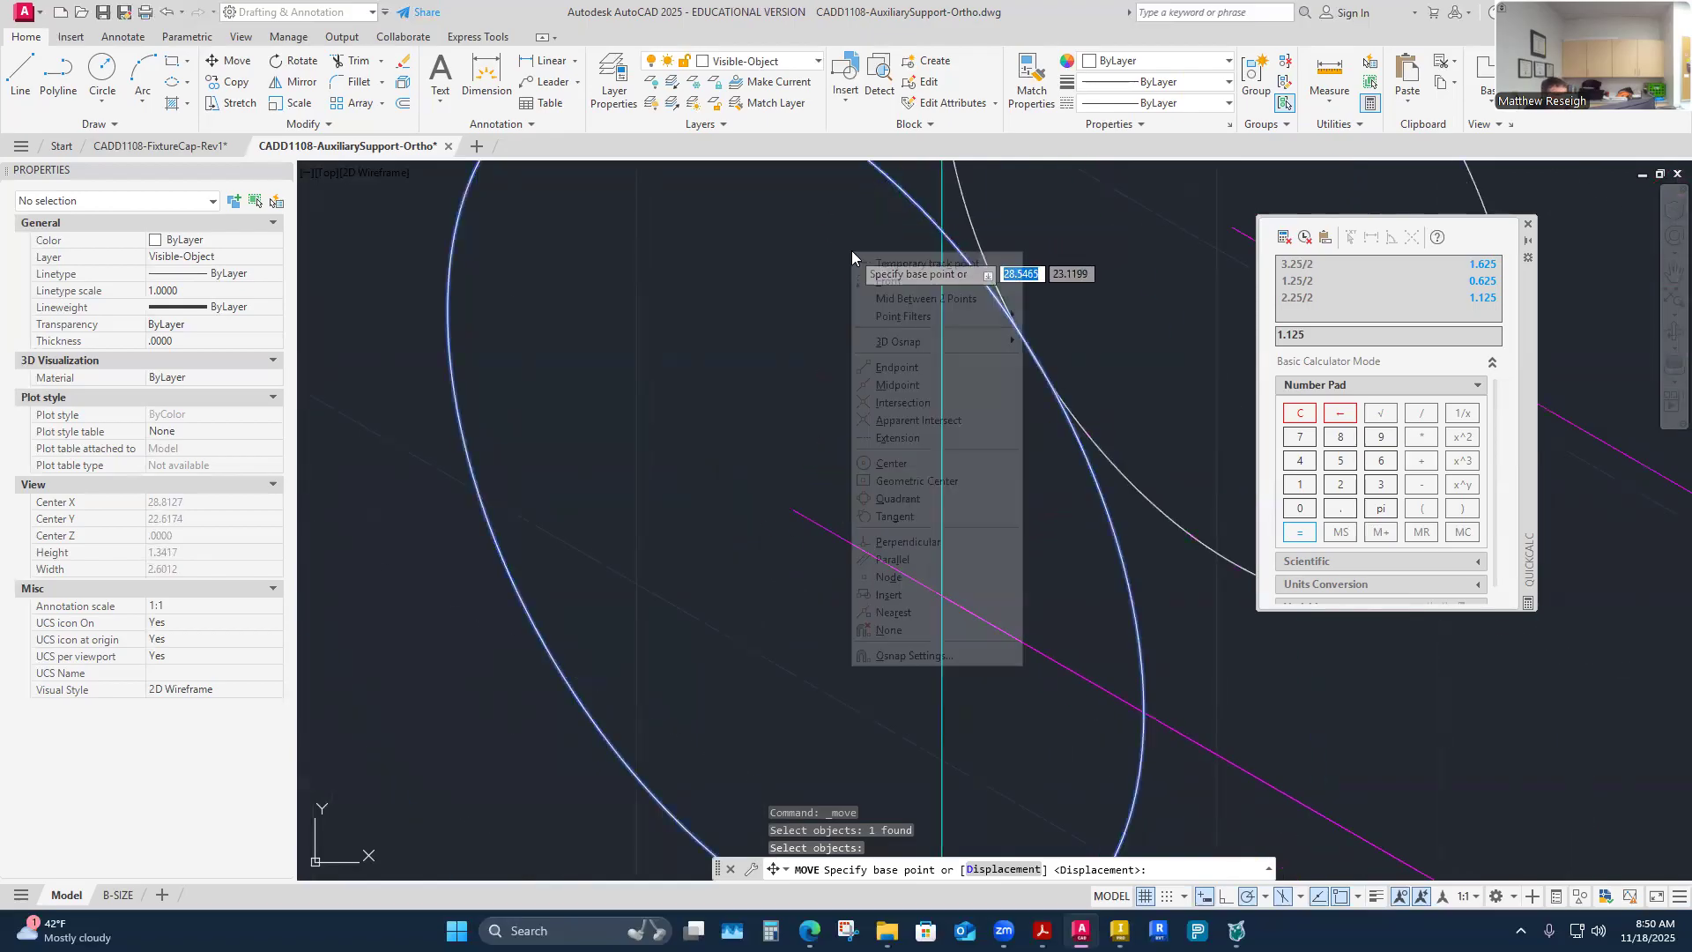
{"action": "left_click", "coordinate": [890, 463]}
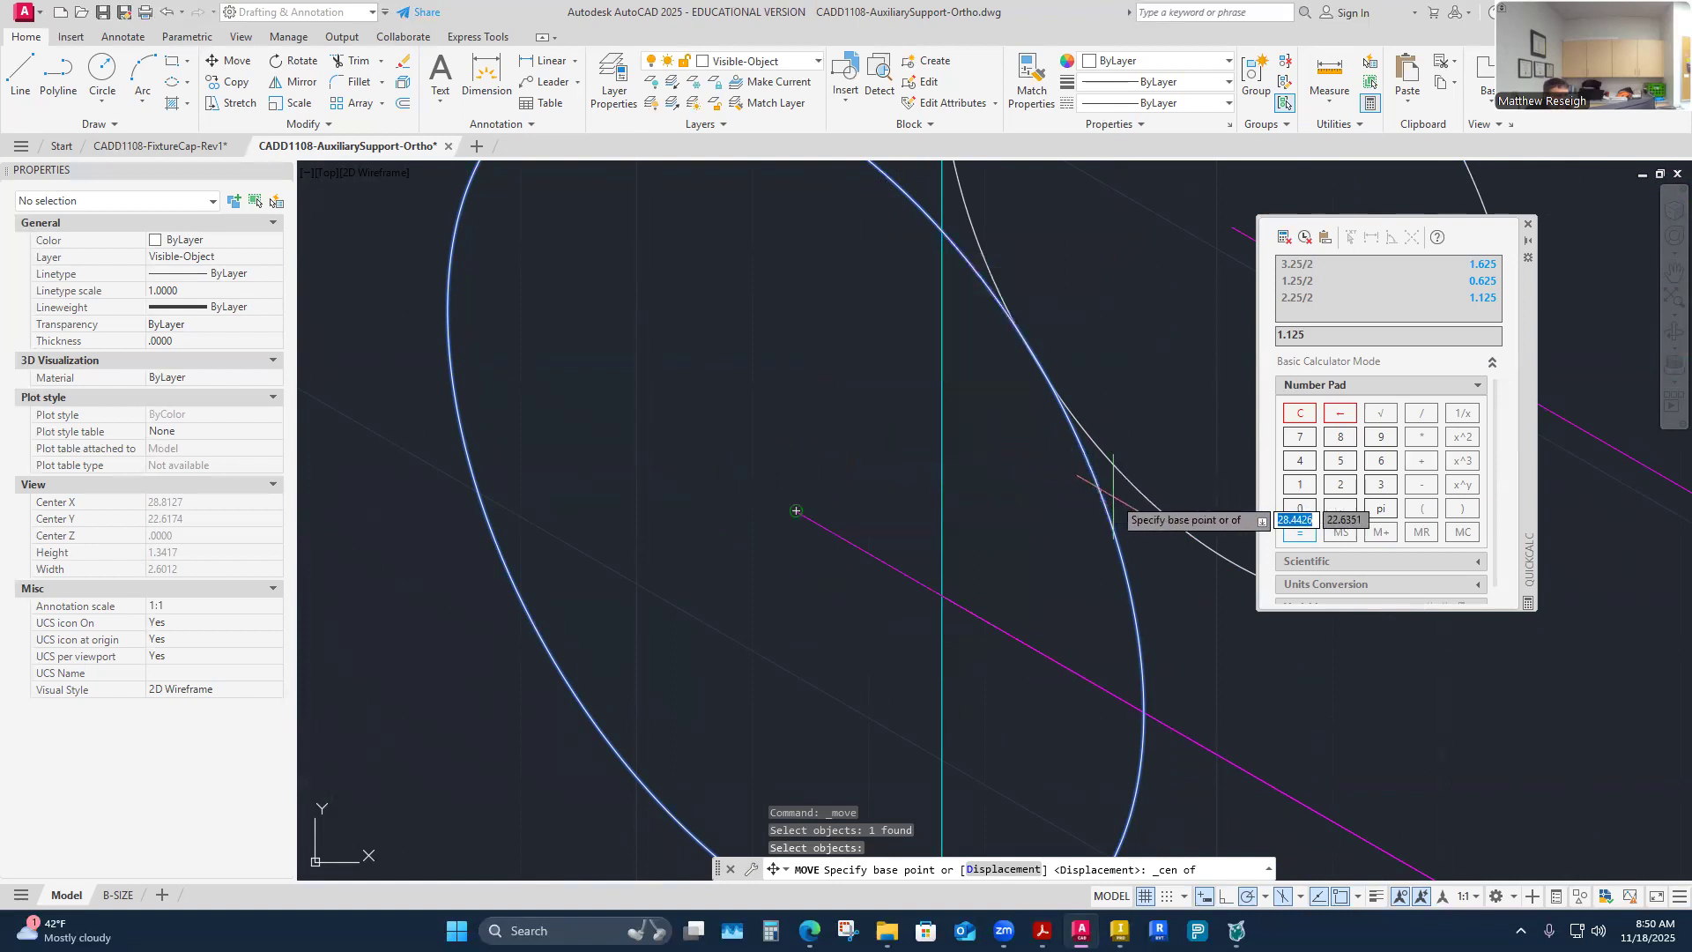
{"action": "left_click", "coordinate": [796, 511]}
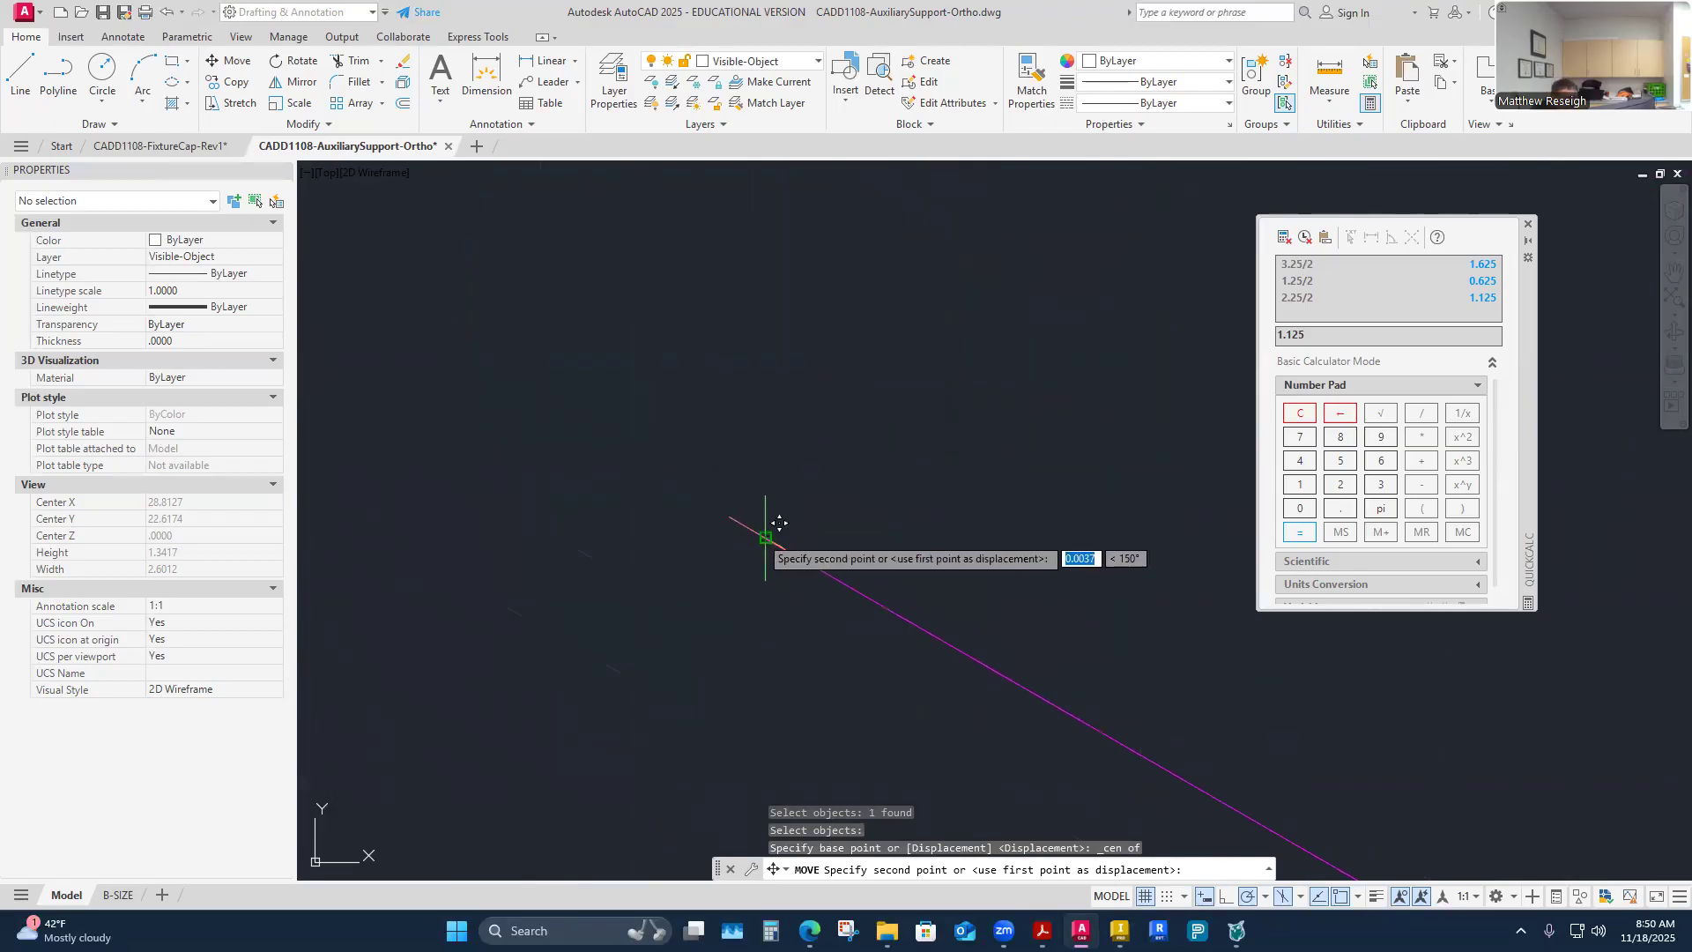
{"action": "left_click", "coordinate": [767, 539]}
{"action": "scroll", "coordinate": [691, 401], "scroll_direction": "down", "scroll_amount": 6}
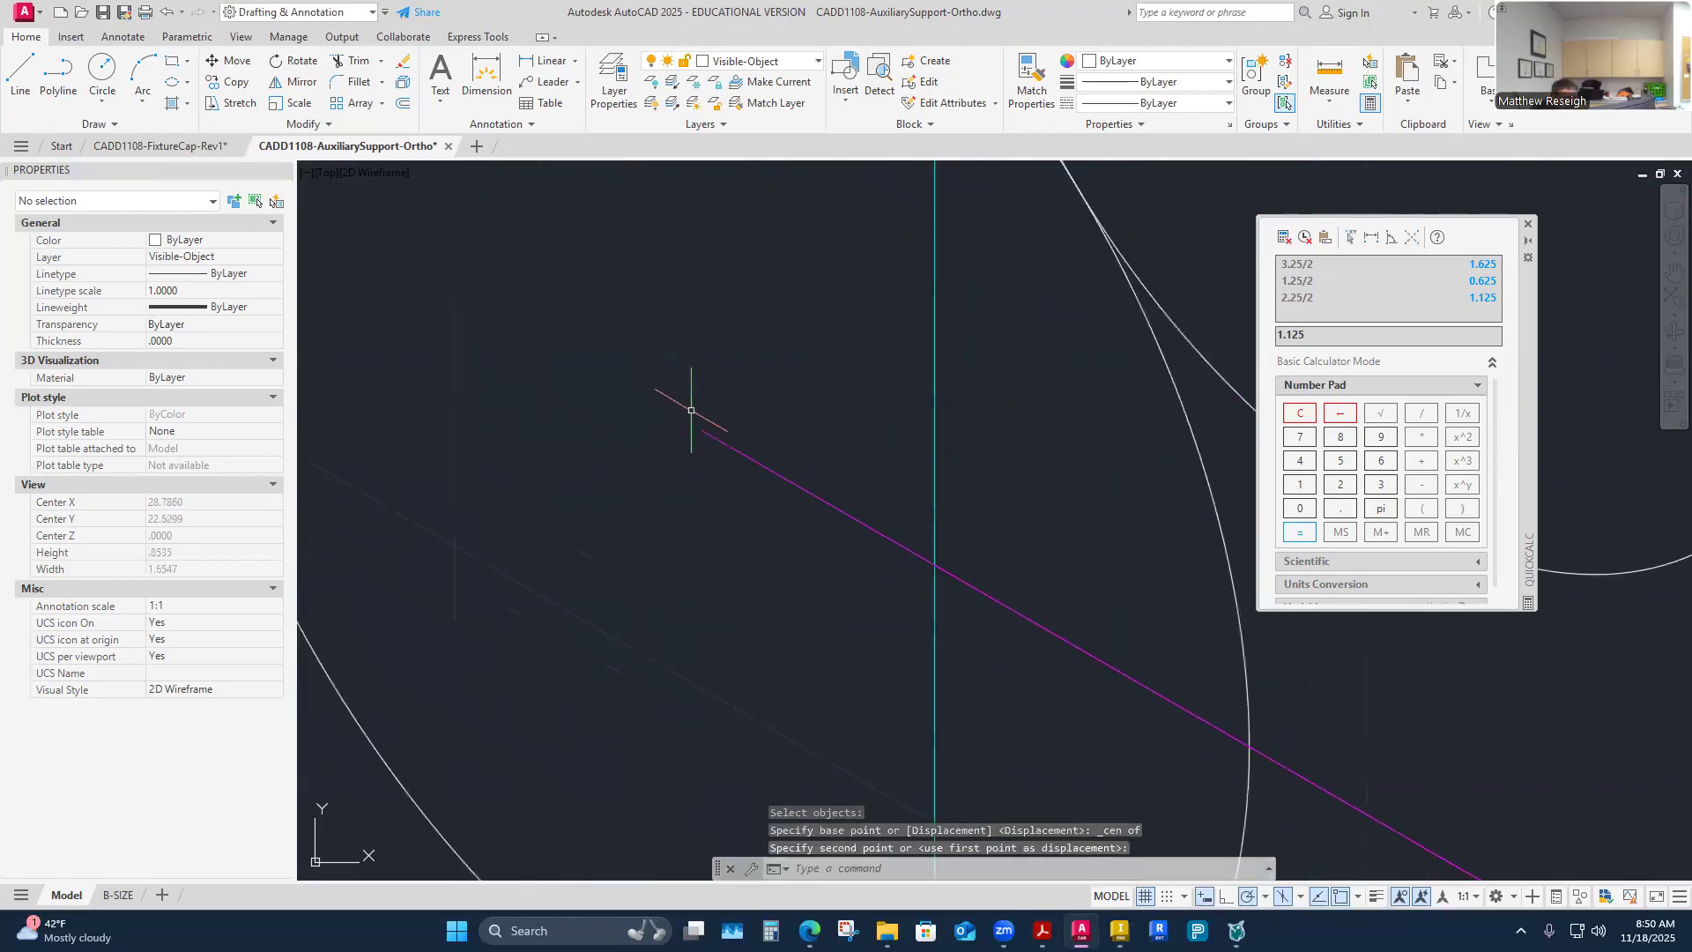
Step: Examine closely whether the moved .75-radius ellipse touches the upper left corner ellipse tangentially
{"action": "scroll", "coordinate": [769, 351], "scroll_direction": "up", "scroll_amount": 7}
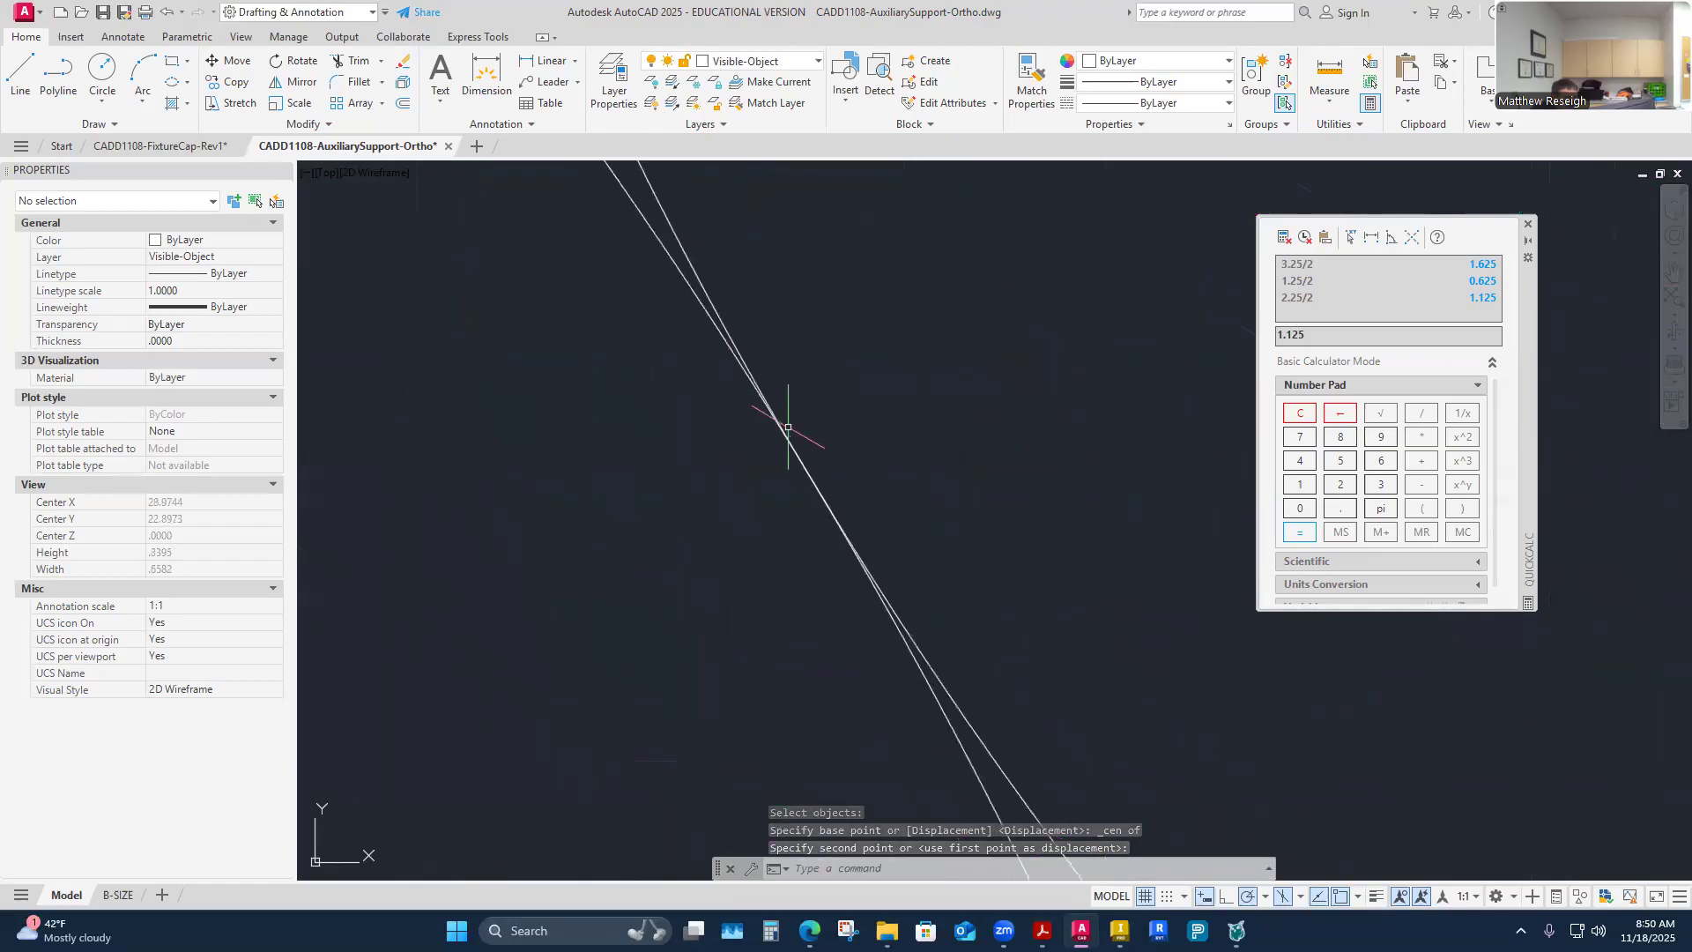
{"action": "scroll", "coordinate": [811, 480], "scroll_direction": "down", "scroll_amount": 3}
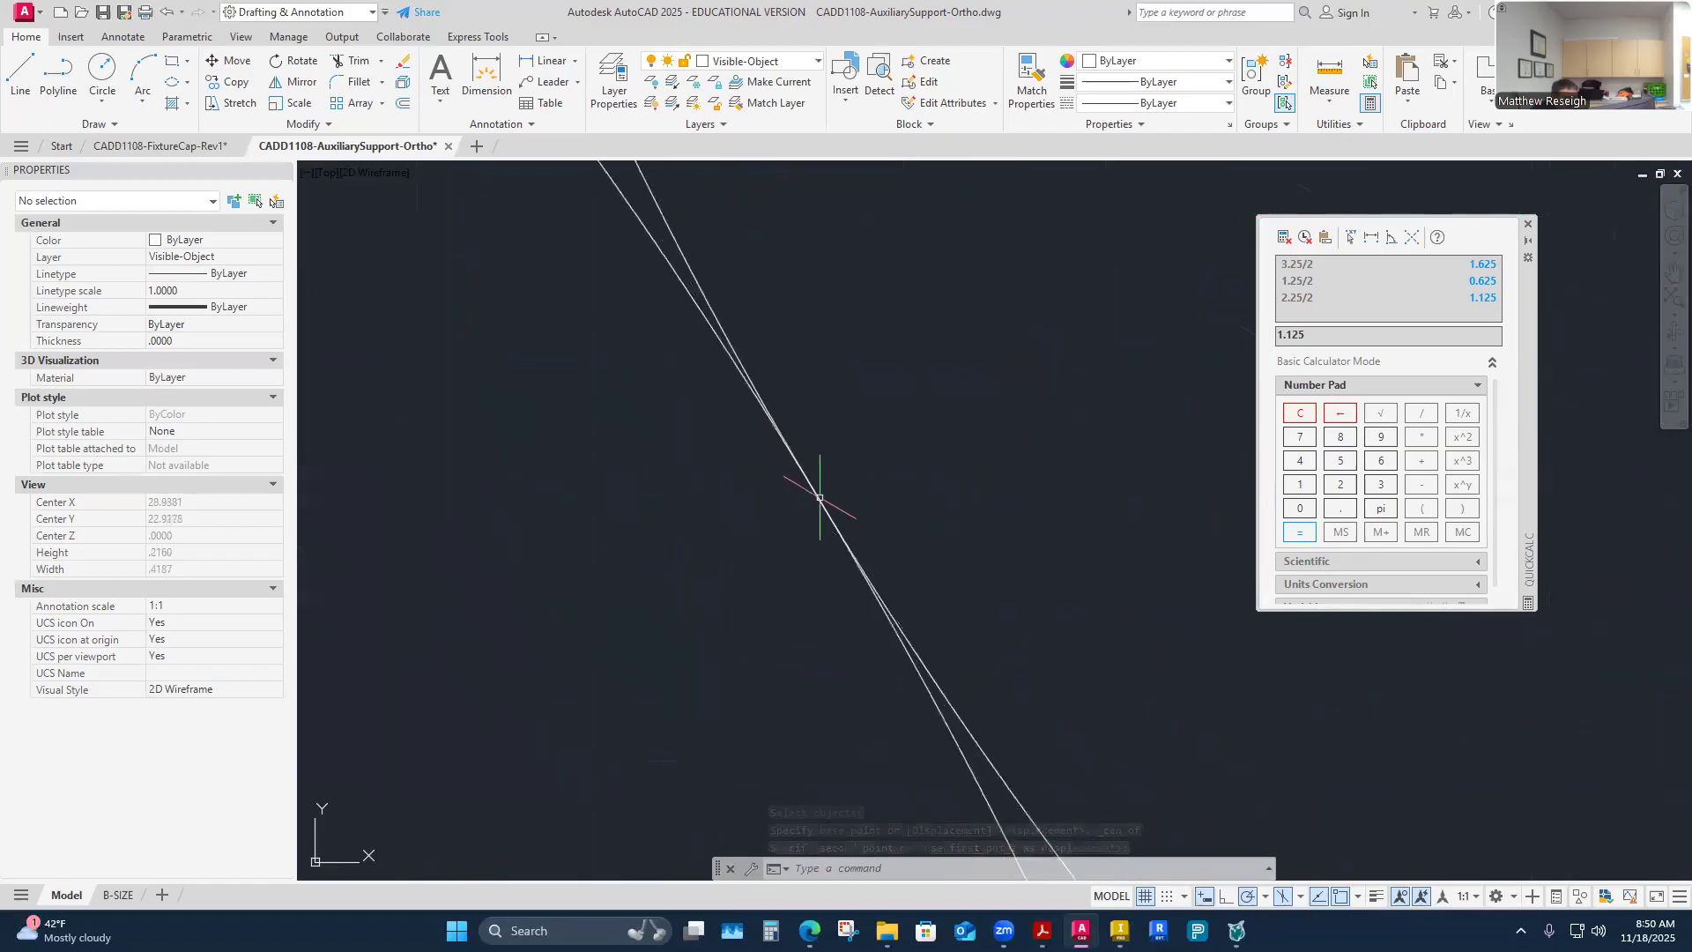
{"action": "scroll", "coordinate": [831, 542], "scroll_direction": "up", "scroll_amount": 1}
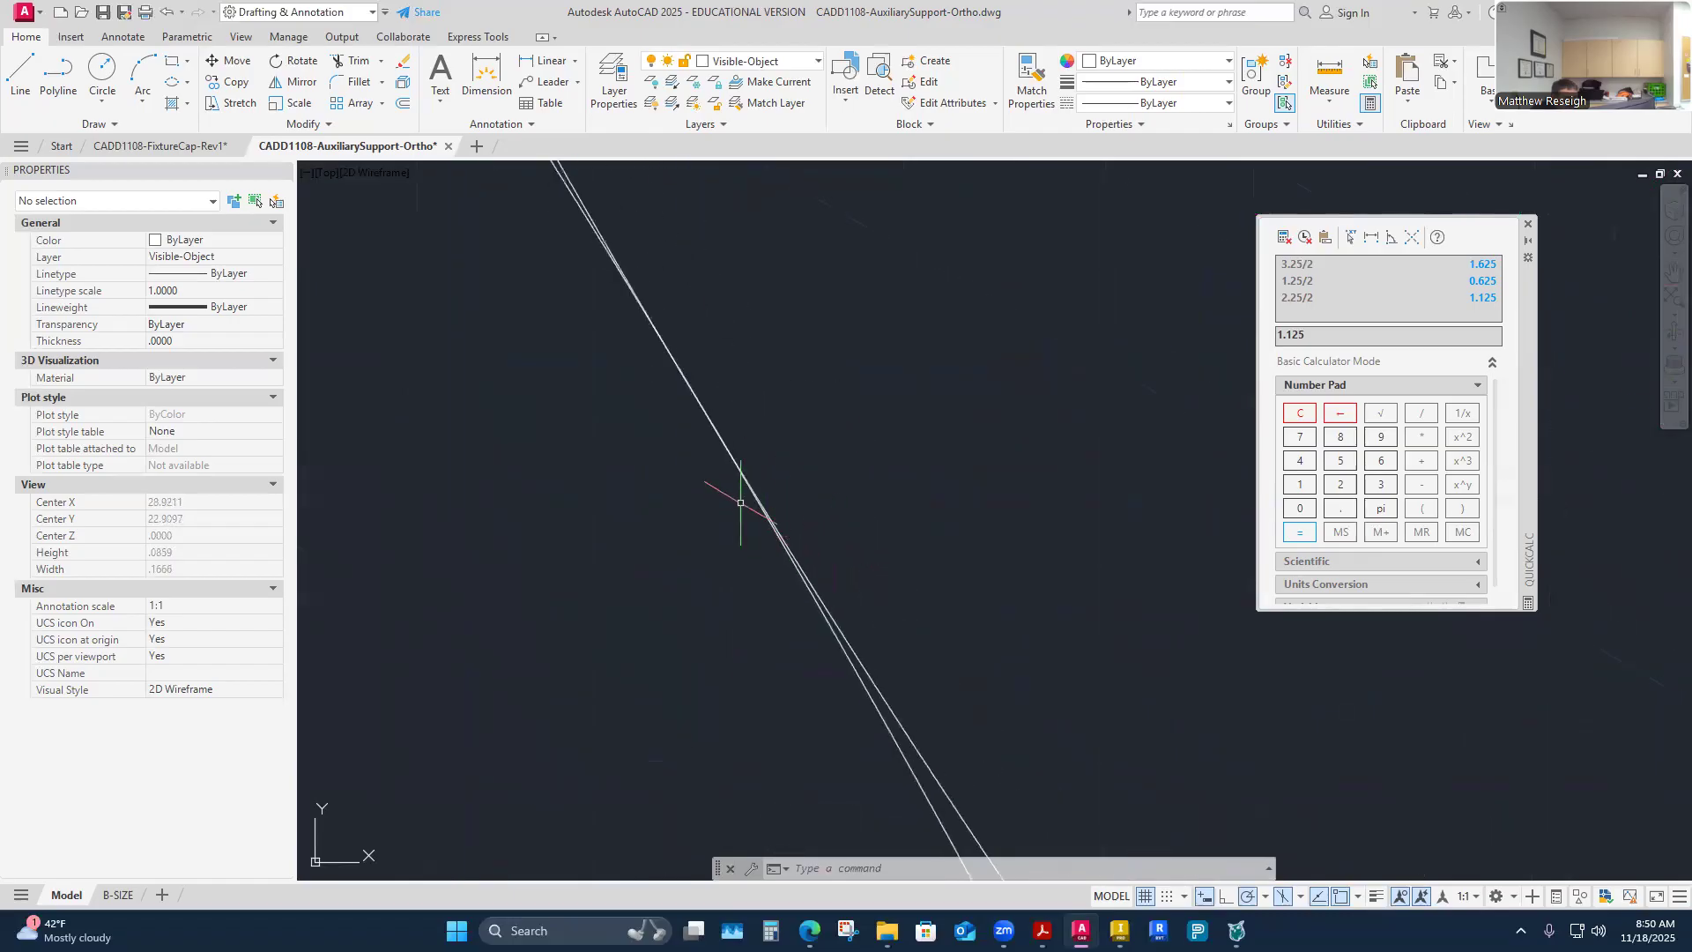
{"action": "scroll", "coordinate": [690, 442], "scroll_direction": "up", "scroll_amount": 2}
{"action": "scroll", "coordinate": [691, 442], "scroll_direction": "up", "scroll_amount": 1}
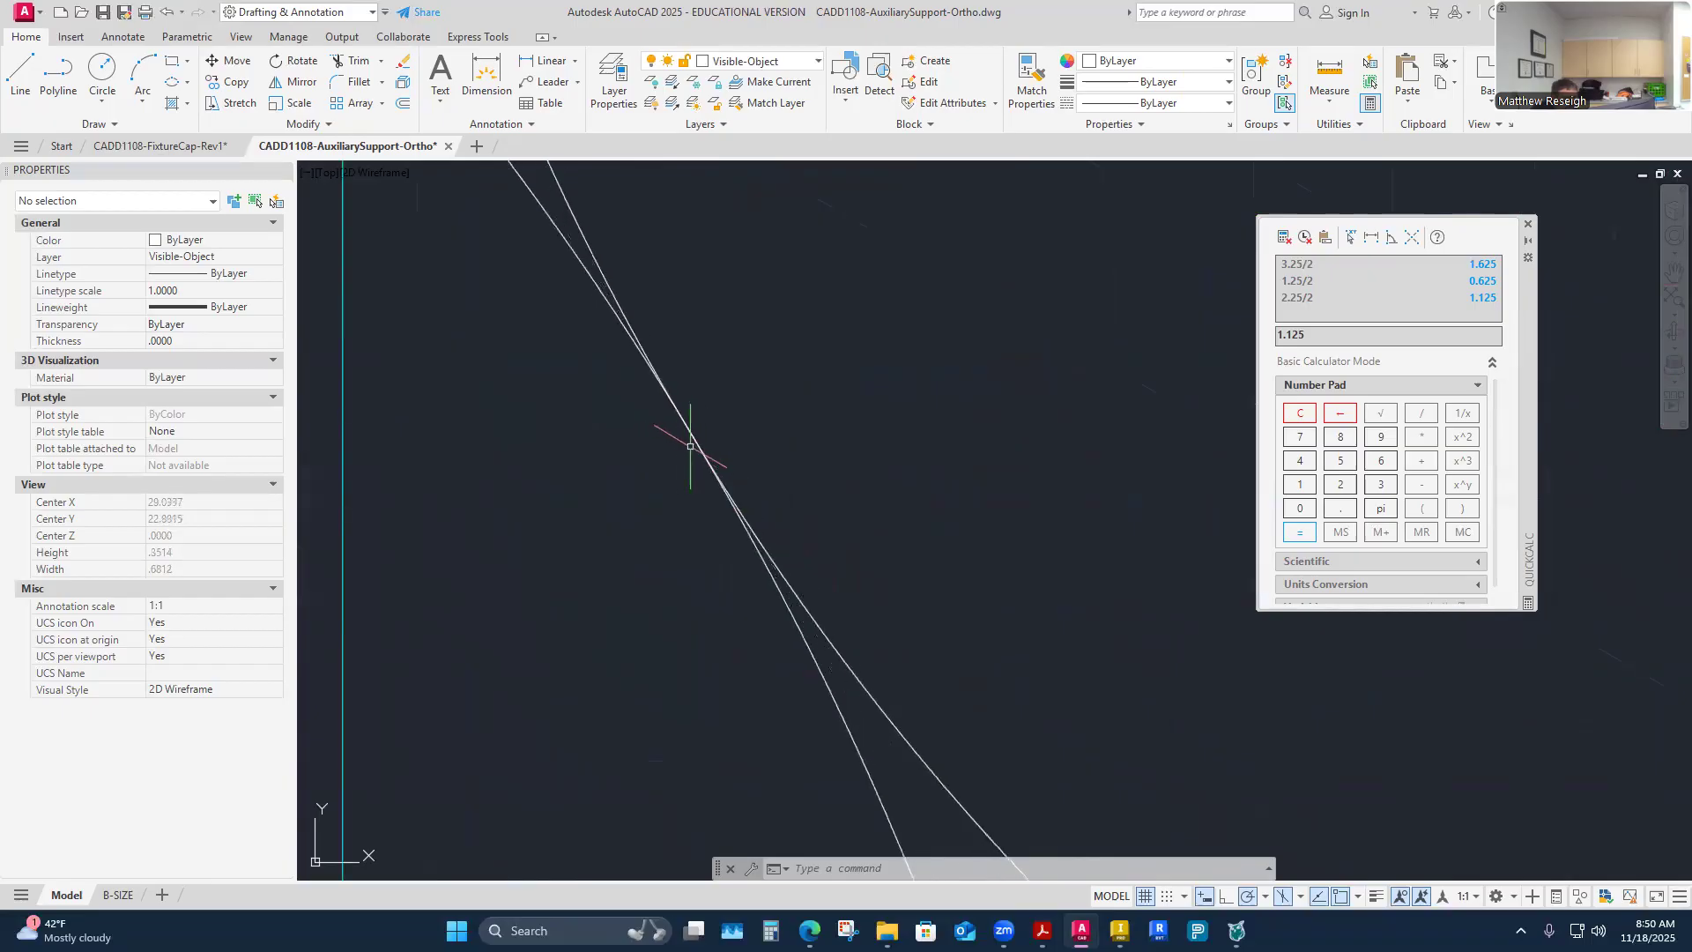
{"action": "scroll", "coordinate": [664, 415], "scroll_direction": "up", "scroll_amount": 1}
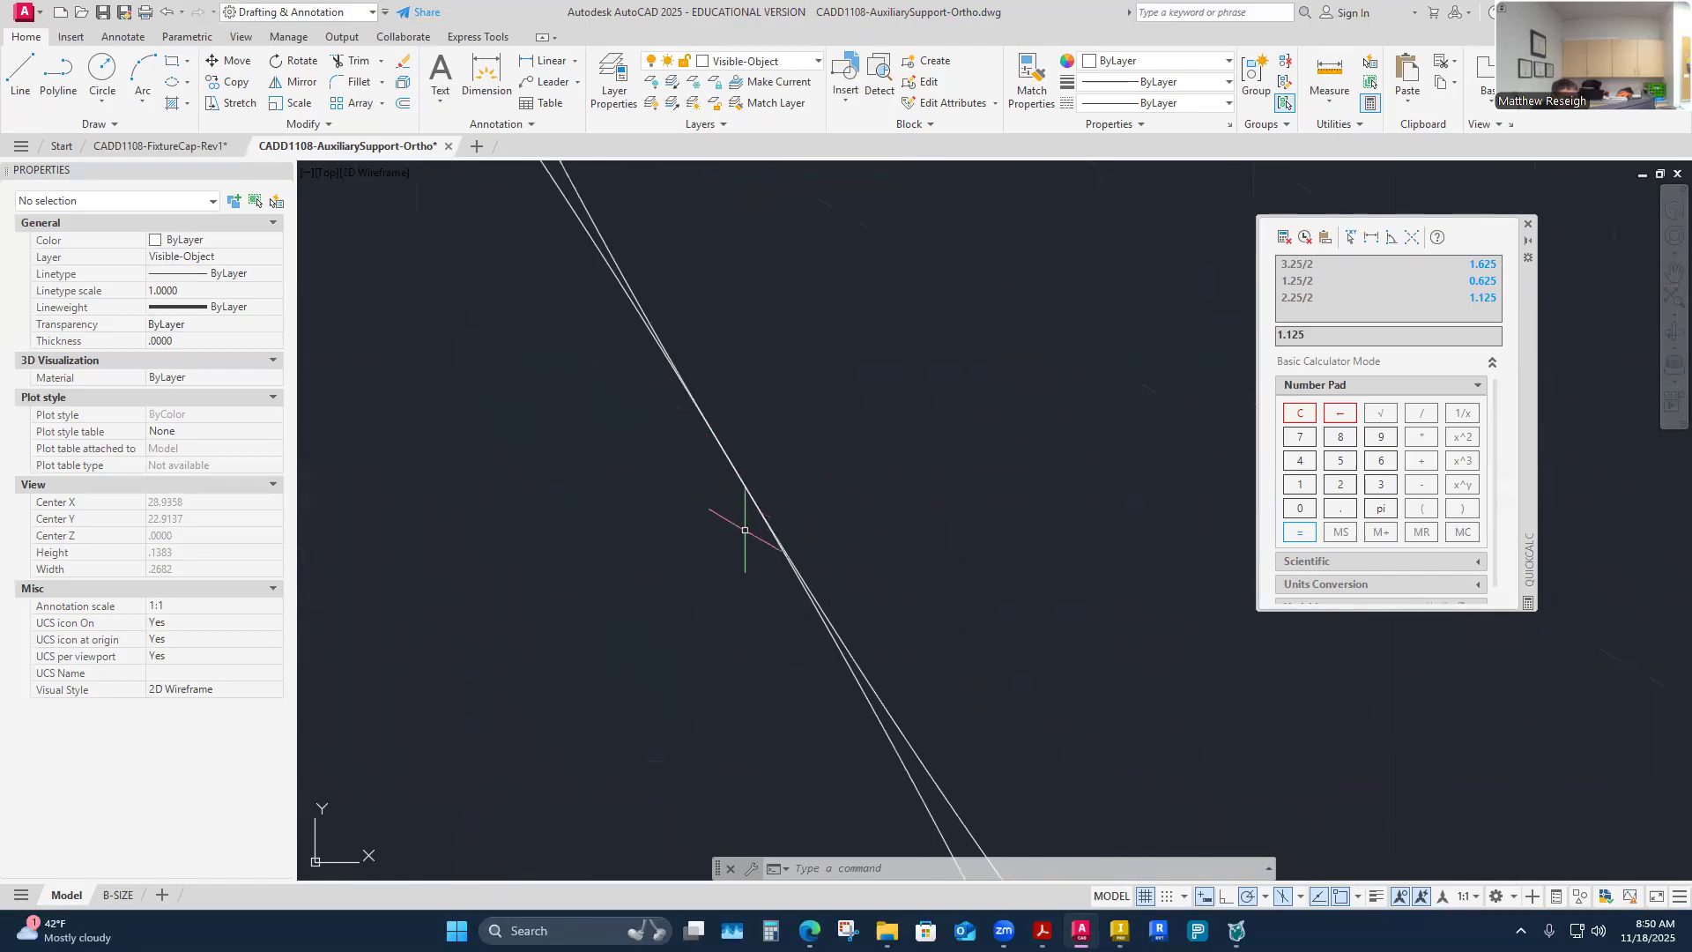
{"action": "scroll", "coordinate": [731, 505], "scroll_direction": "down", "scroll_amount": 5}
{"action": "scroll", "coordinate": [758, 542], "scroll_direction": "down", "scroll_amount": 3}
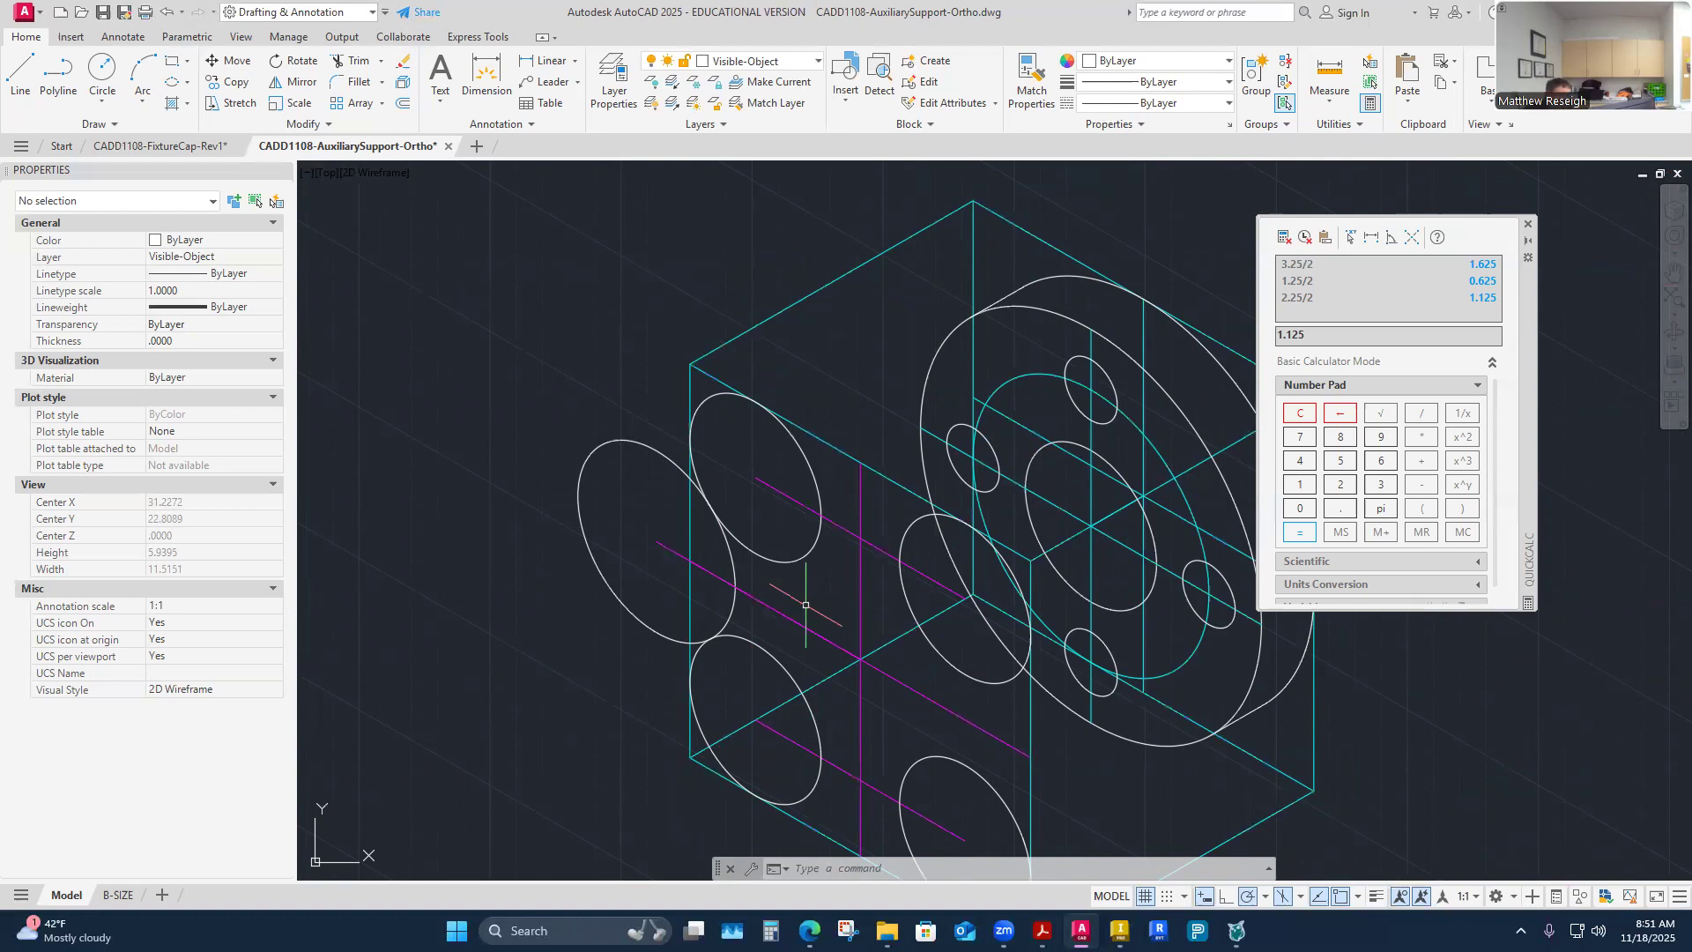
Step: Inspect the left R.75 arc and the adjoining upper left R.625 corner arc in the ortho front view
{"action": "scroll", "coordinate": [725, 604], "scroll_direction": "down", "scroll_amount": 5}
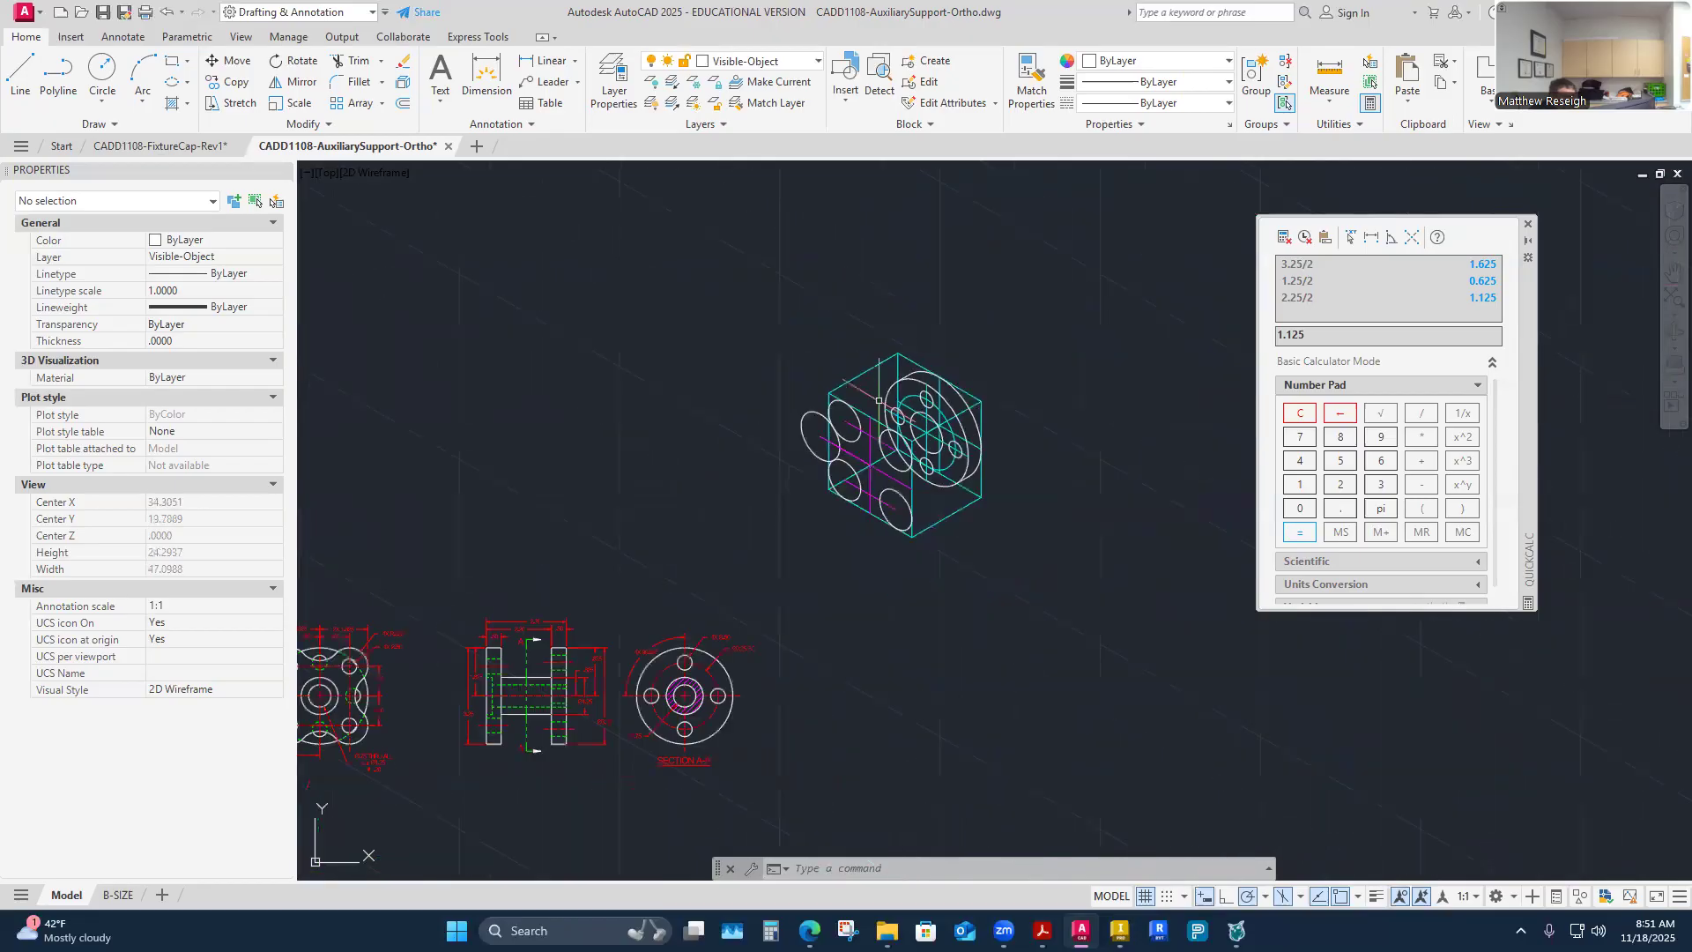
{"action": "scroll", "coordinate": [516, 578], "scroll_direction": "up", "scroll_amount": 5}
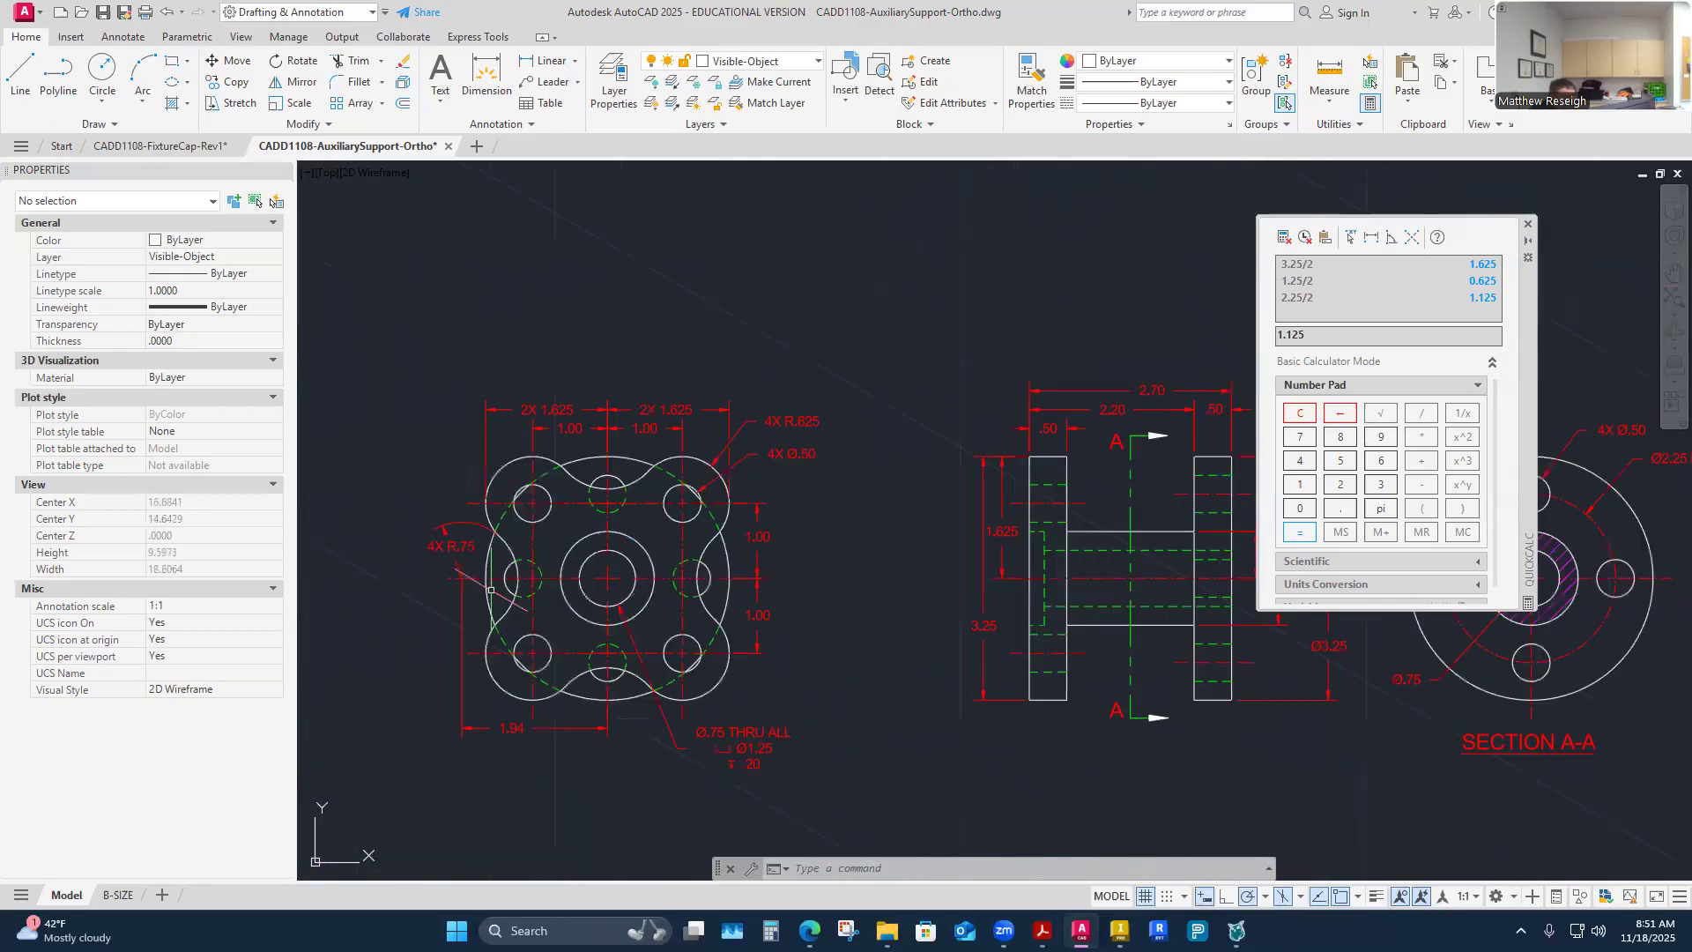
{"action": "scroll", "coordinate": [491, 590], "scroll_direction": "up", "scroll_amount": 5}
{"action": "scroll", "coordinate": [524, 546], "scroll_direction": "down", "scroll_amount": 1}
{"action": "left_click", "coordinate": [642, 440]}
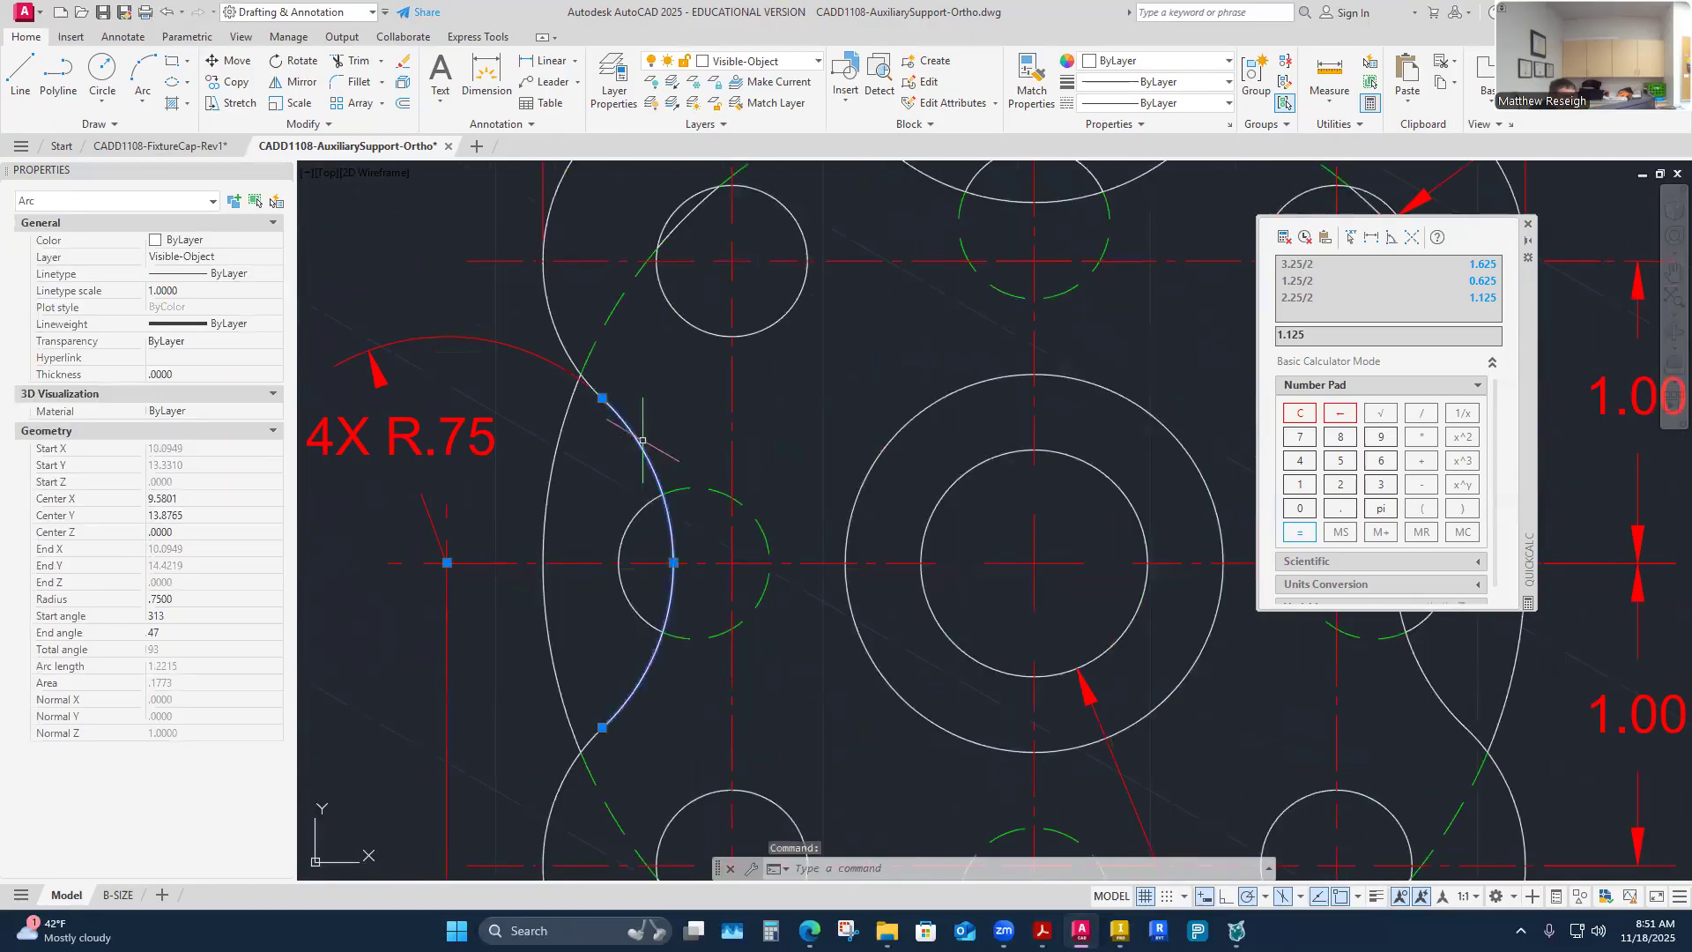
{"action": "left_click", "coordinate": [557, 323]}
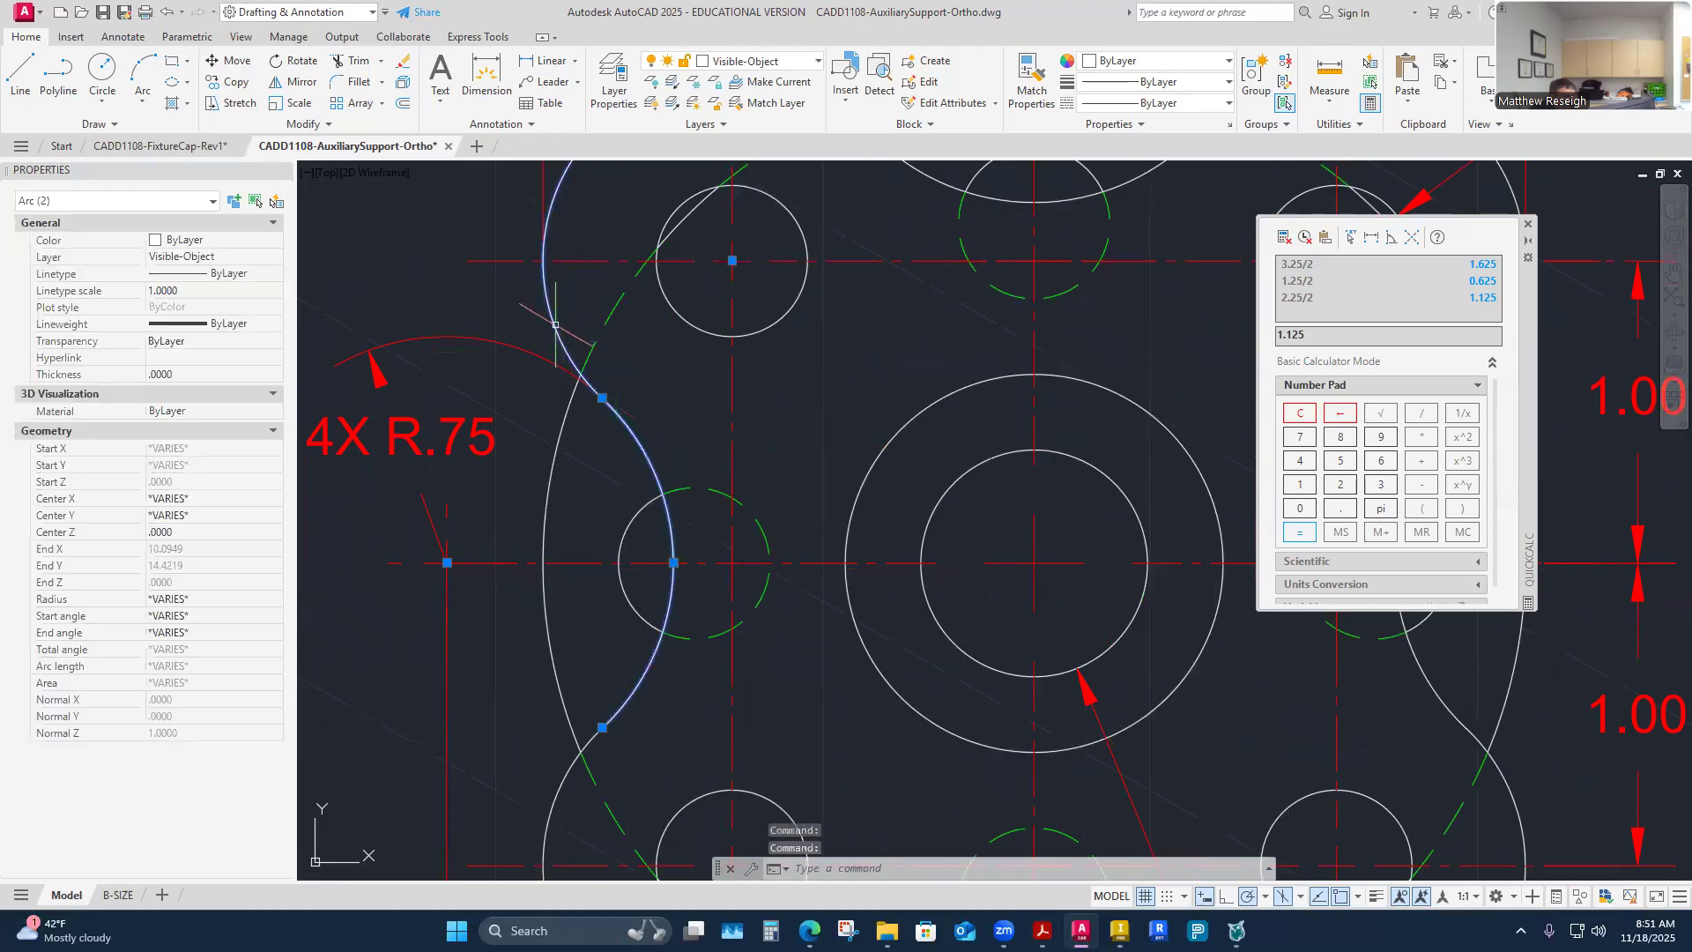
{"action": "scroll", "coordinate": [581, 529], "scroll_direction": "down", "scroll_amount": 2}
{"action": "scroll", "coordinate": [589, 669], "scroll_direction": "down", "scroll_amount": 2}
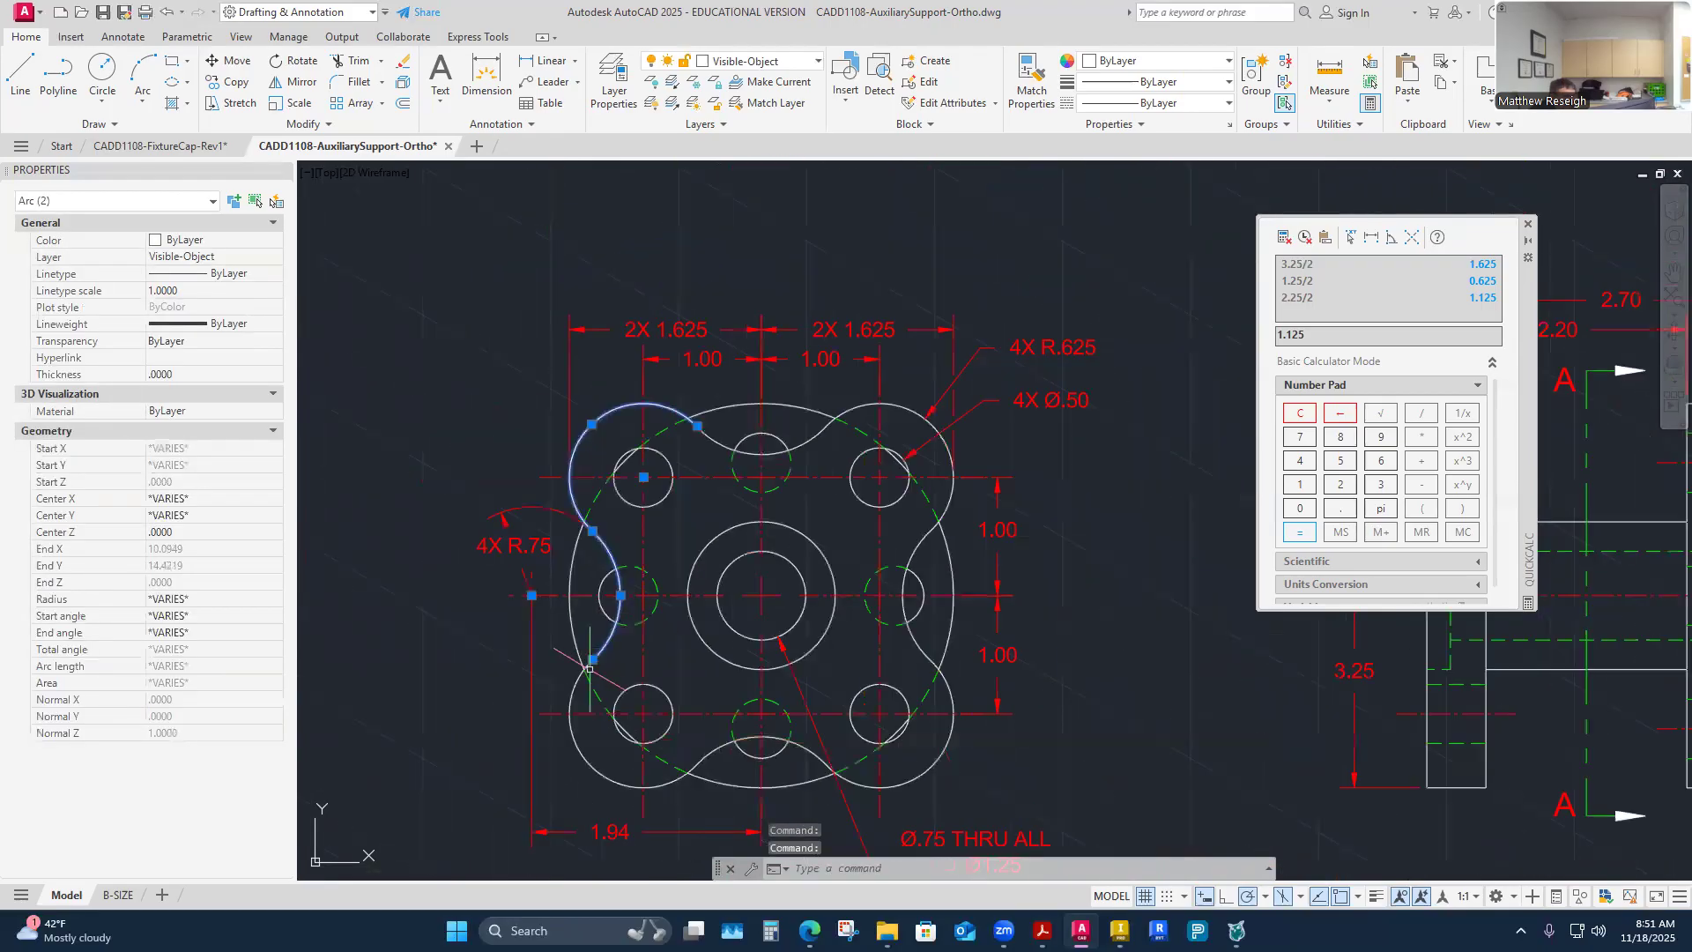
{"action": "middle_click_drag", "start_coordinate": [590, 669], "coordinate": [590, 600]}
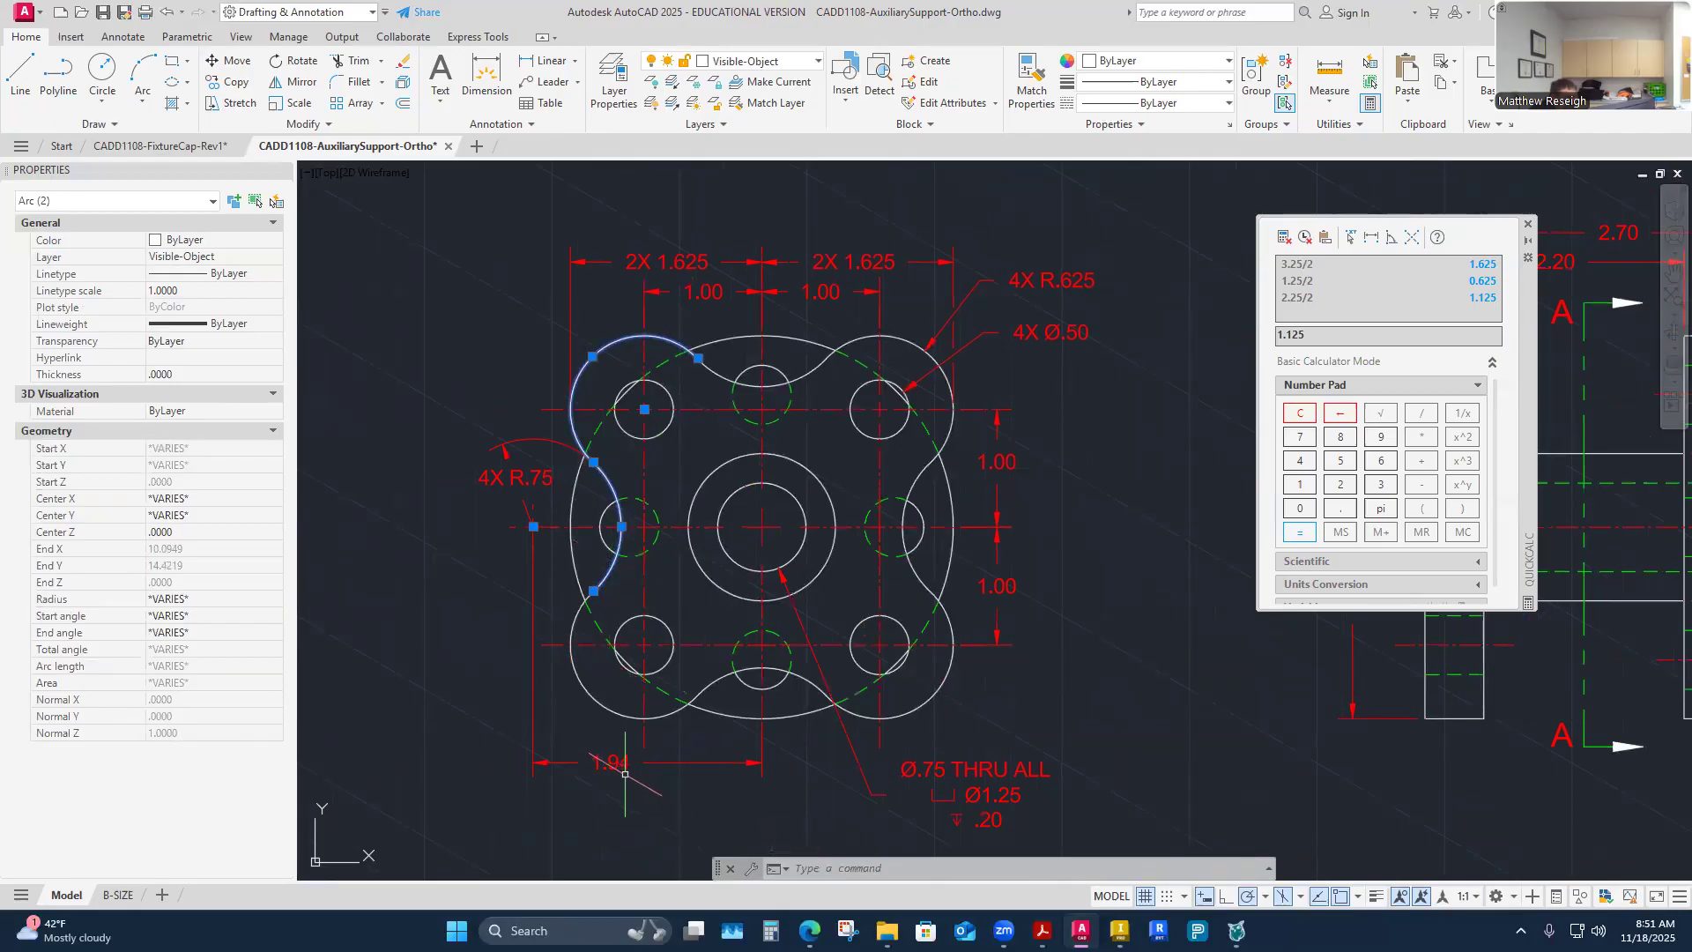
{"action": "scroll", "coordinate": [593, 590], "scroll_direction": "down", "scroll_amount": 5}
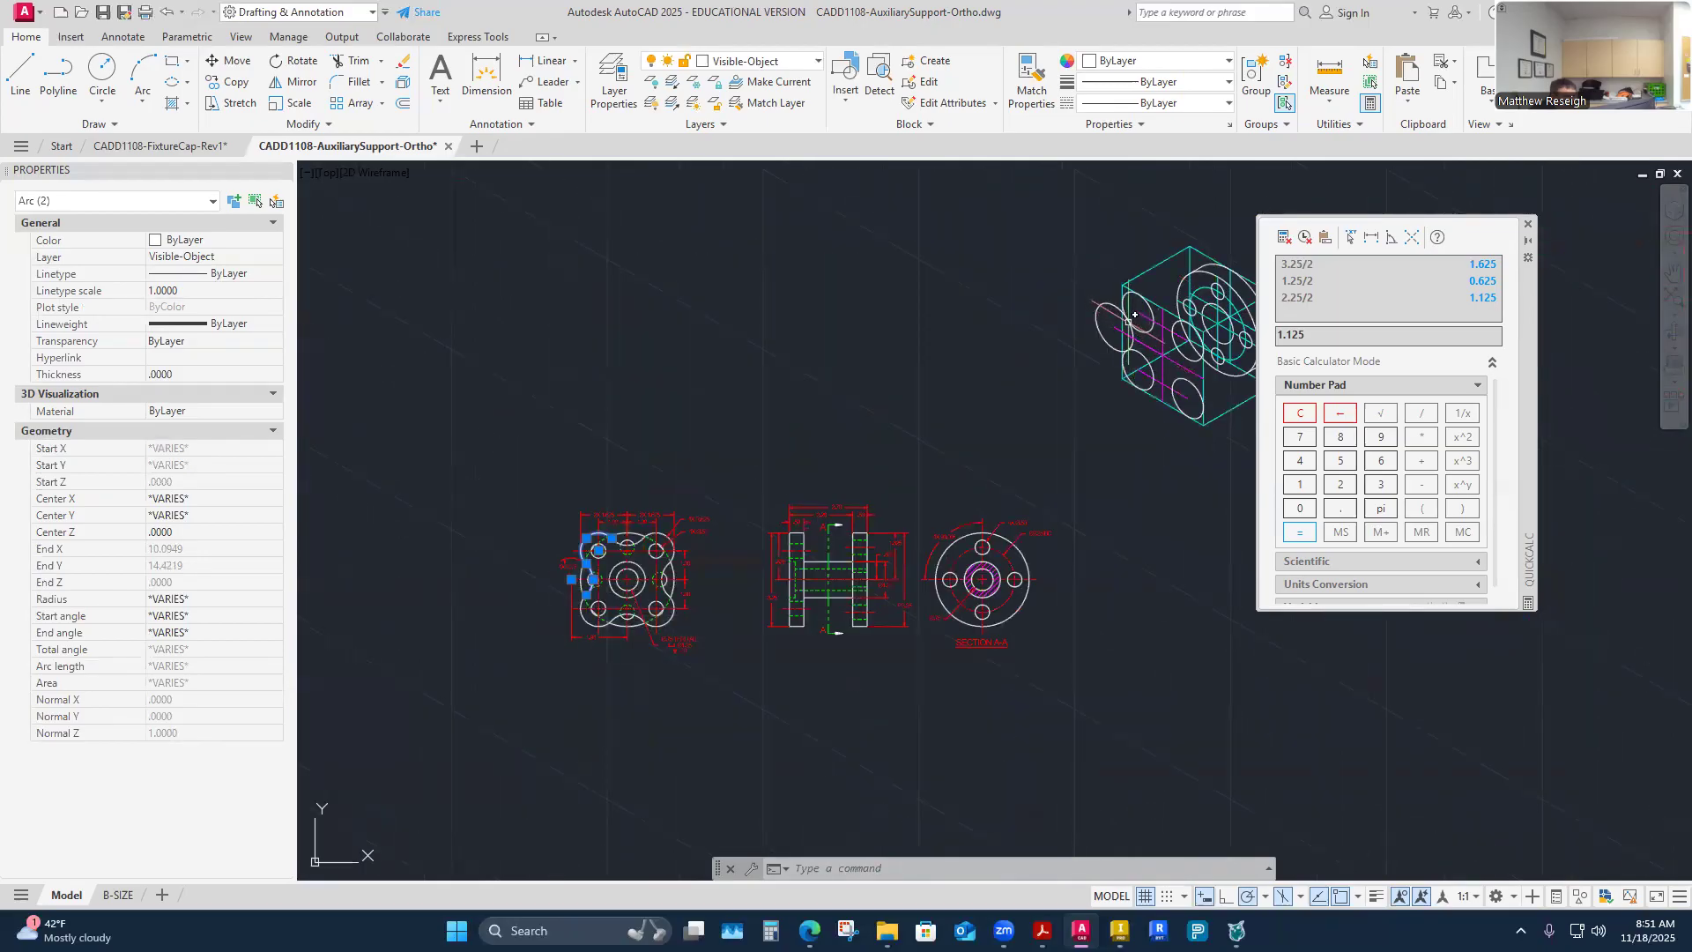
{"action": "scroll", "coordinate": [559, 578], "scroll_direction": "up", "scroll_amount": 6}
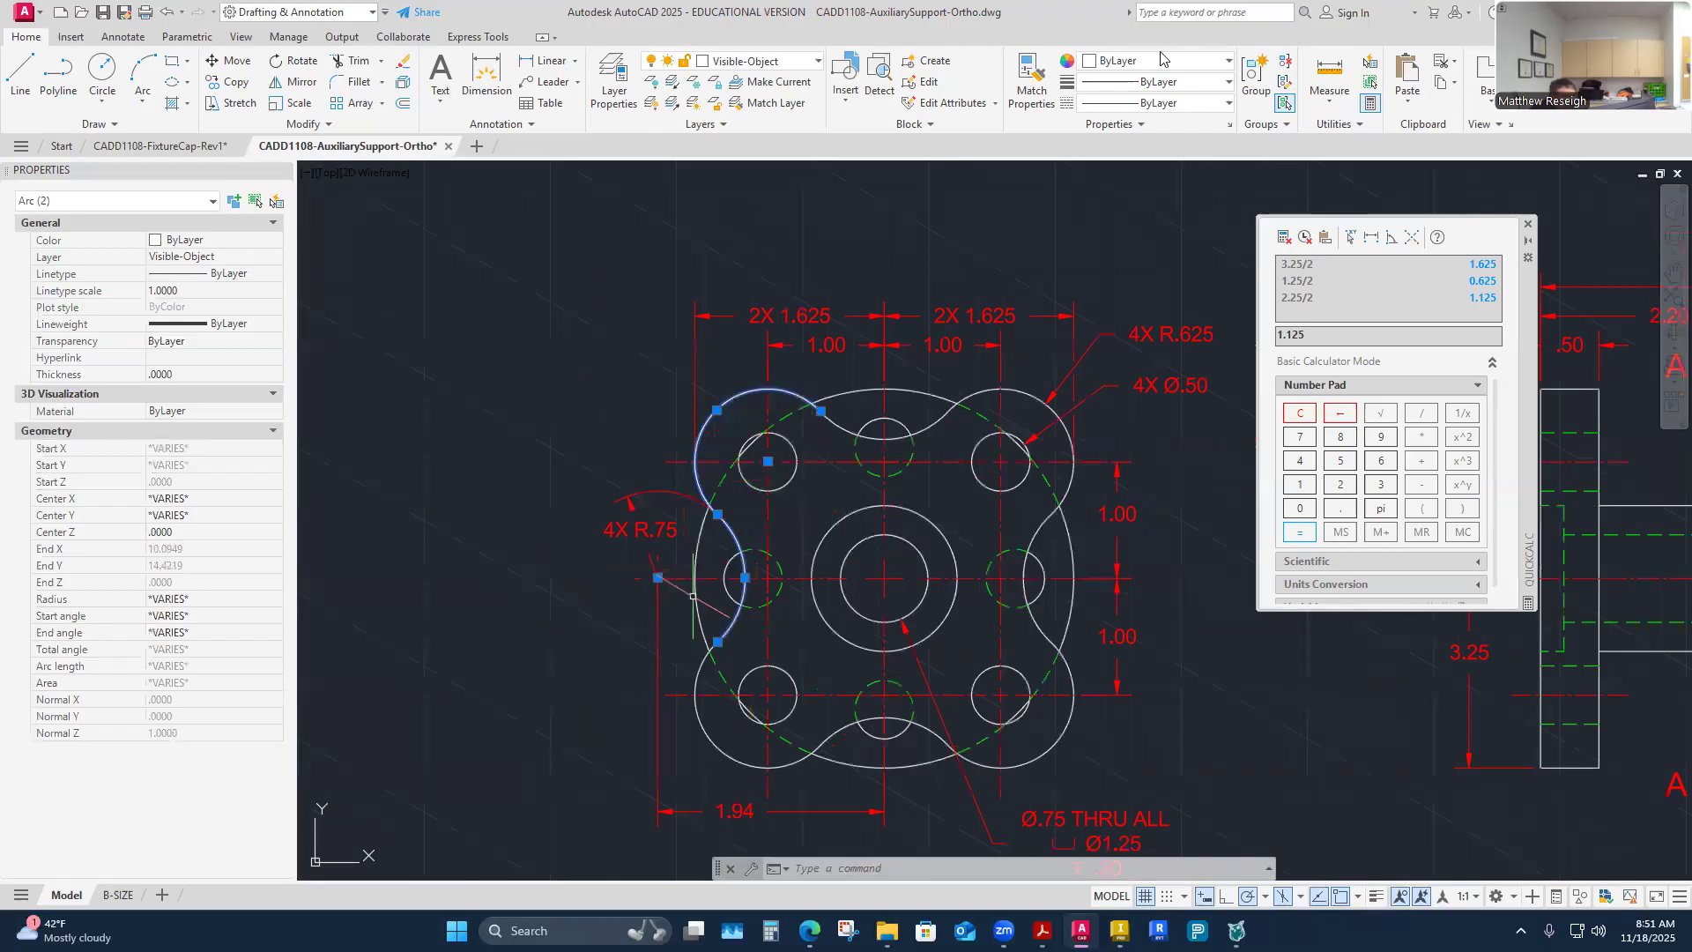
Step: Measure again the distance from the ortho front view's centre to the left R.75 arc's centre
{"action": "left_click", "coordinate": [1330, 99]}
{"action": "left_click", "coordinate": [1331, 152]}
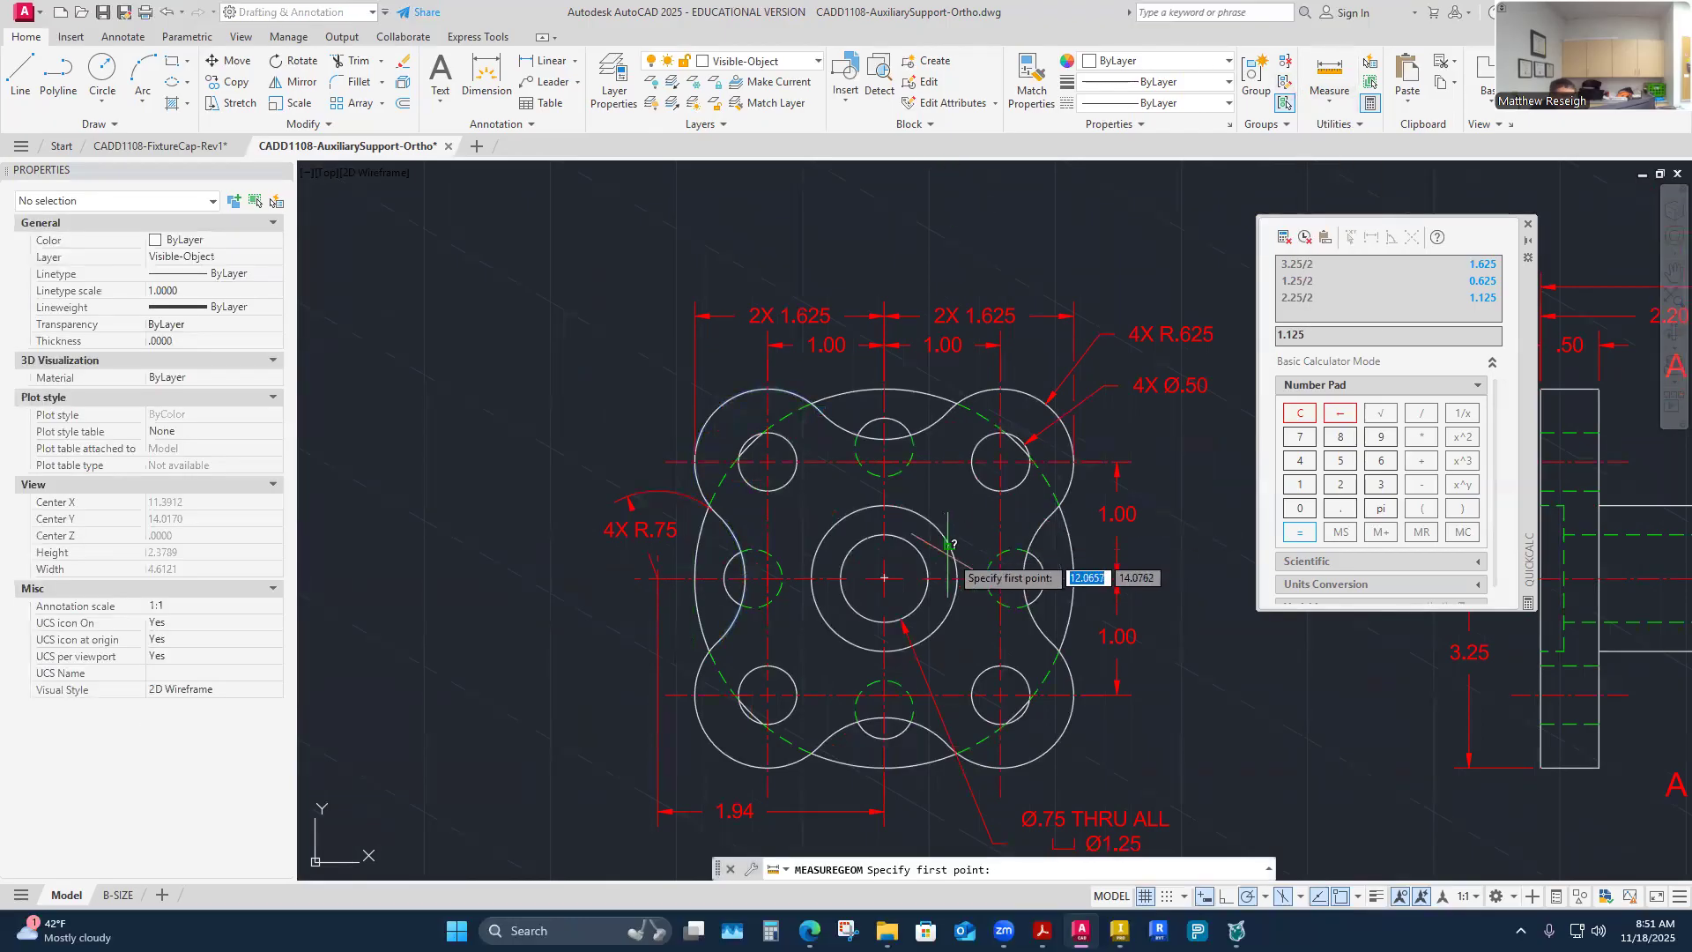
{"action": "scroll", "coordinate": [884, 578], "scroll_direction": "up", "scroll_amount": 2}
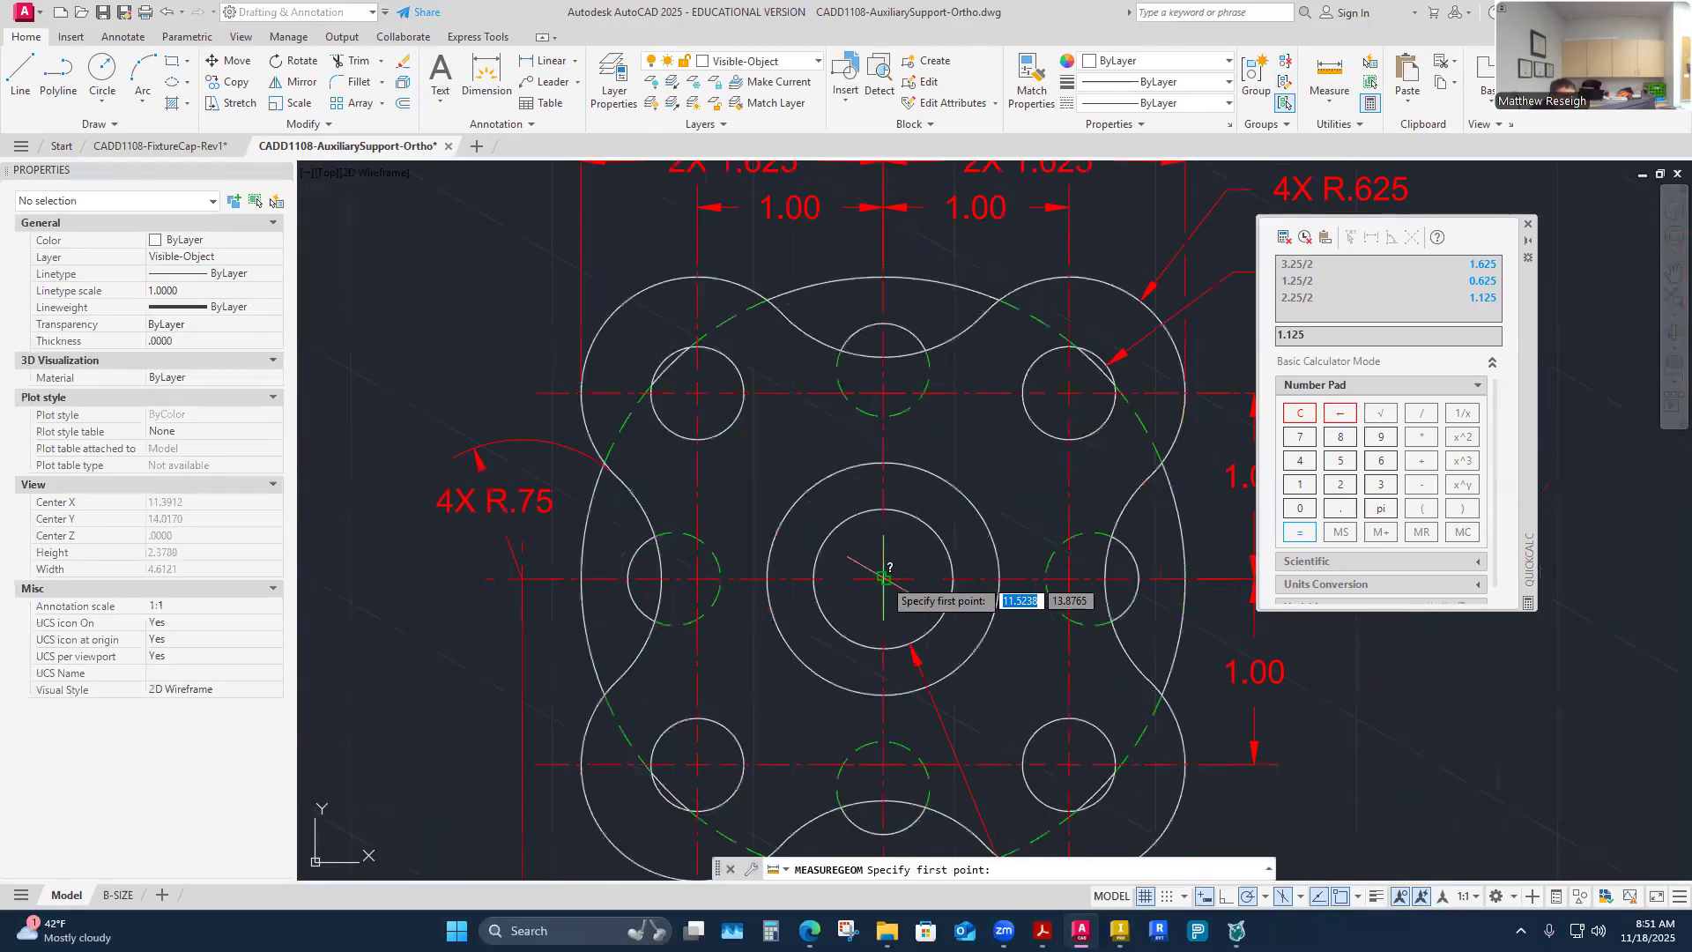
{"action": "scroll", "coordinate": [884, 578], "scroll_direction": "up", "scroll_amount": 1}
{"action": "left_click", "coordinate": [884, 579]}
{"action": "scroll", "coordinate": [884, 578], "scroll_direction": "down", "scroll_amount": 3}
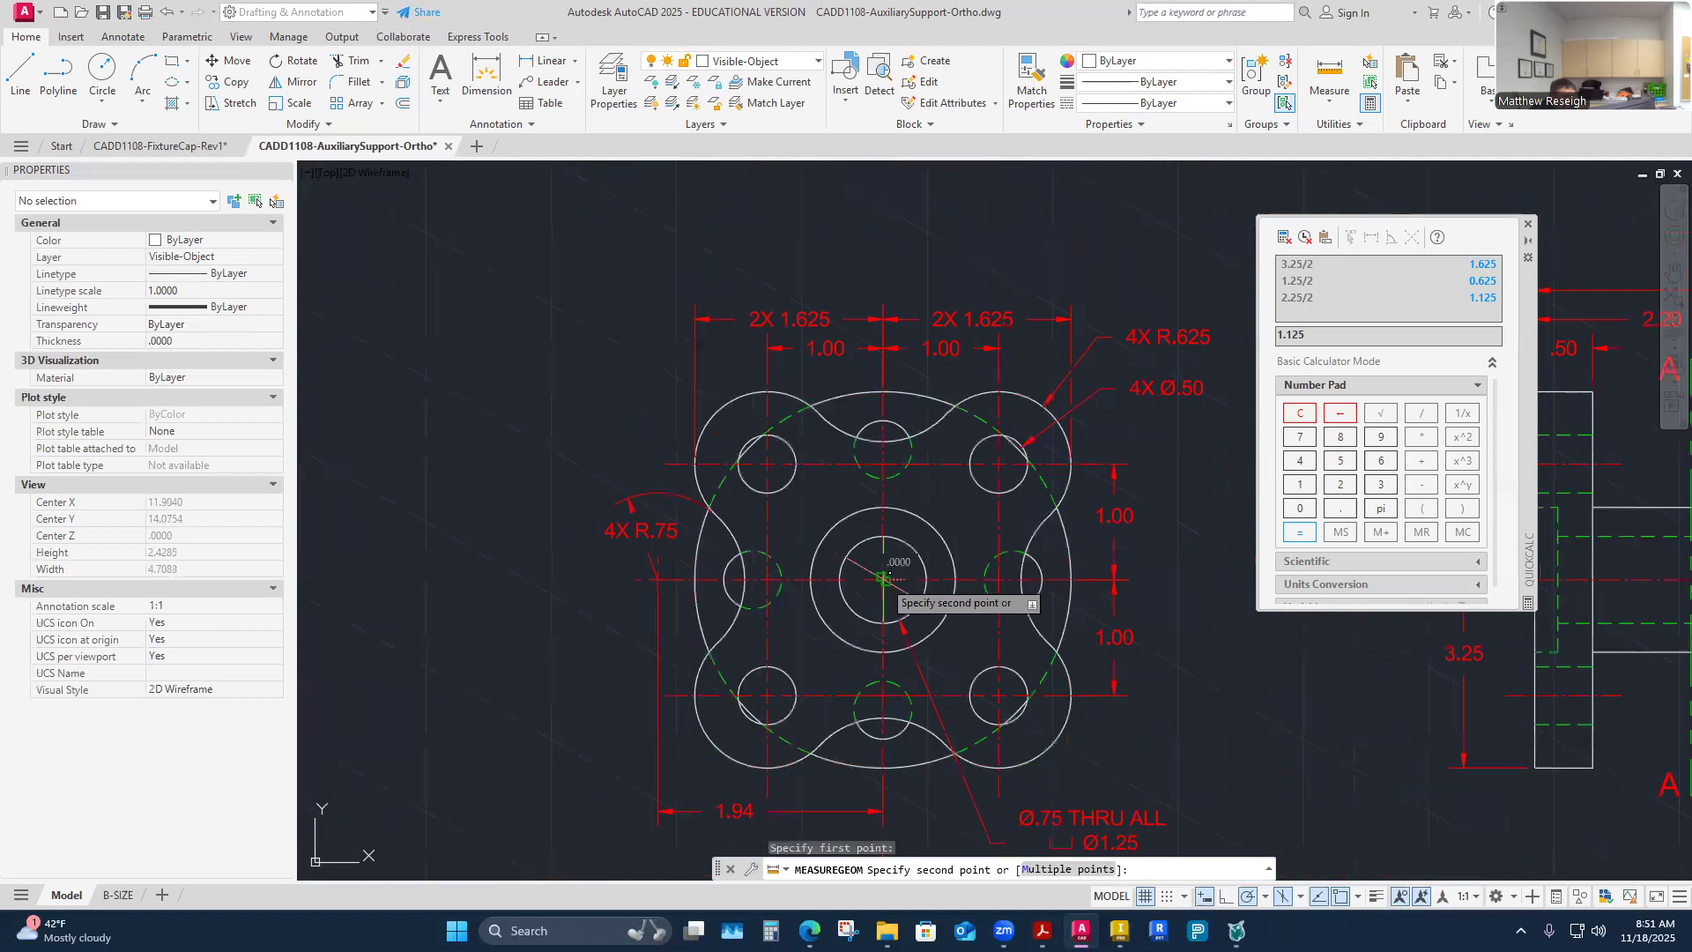
{"action": "scroll", "coordinate": [723, 599], "scroll_direction": "up", "scroll_amount": 5}
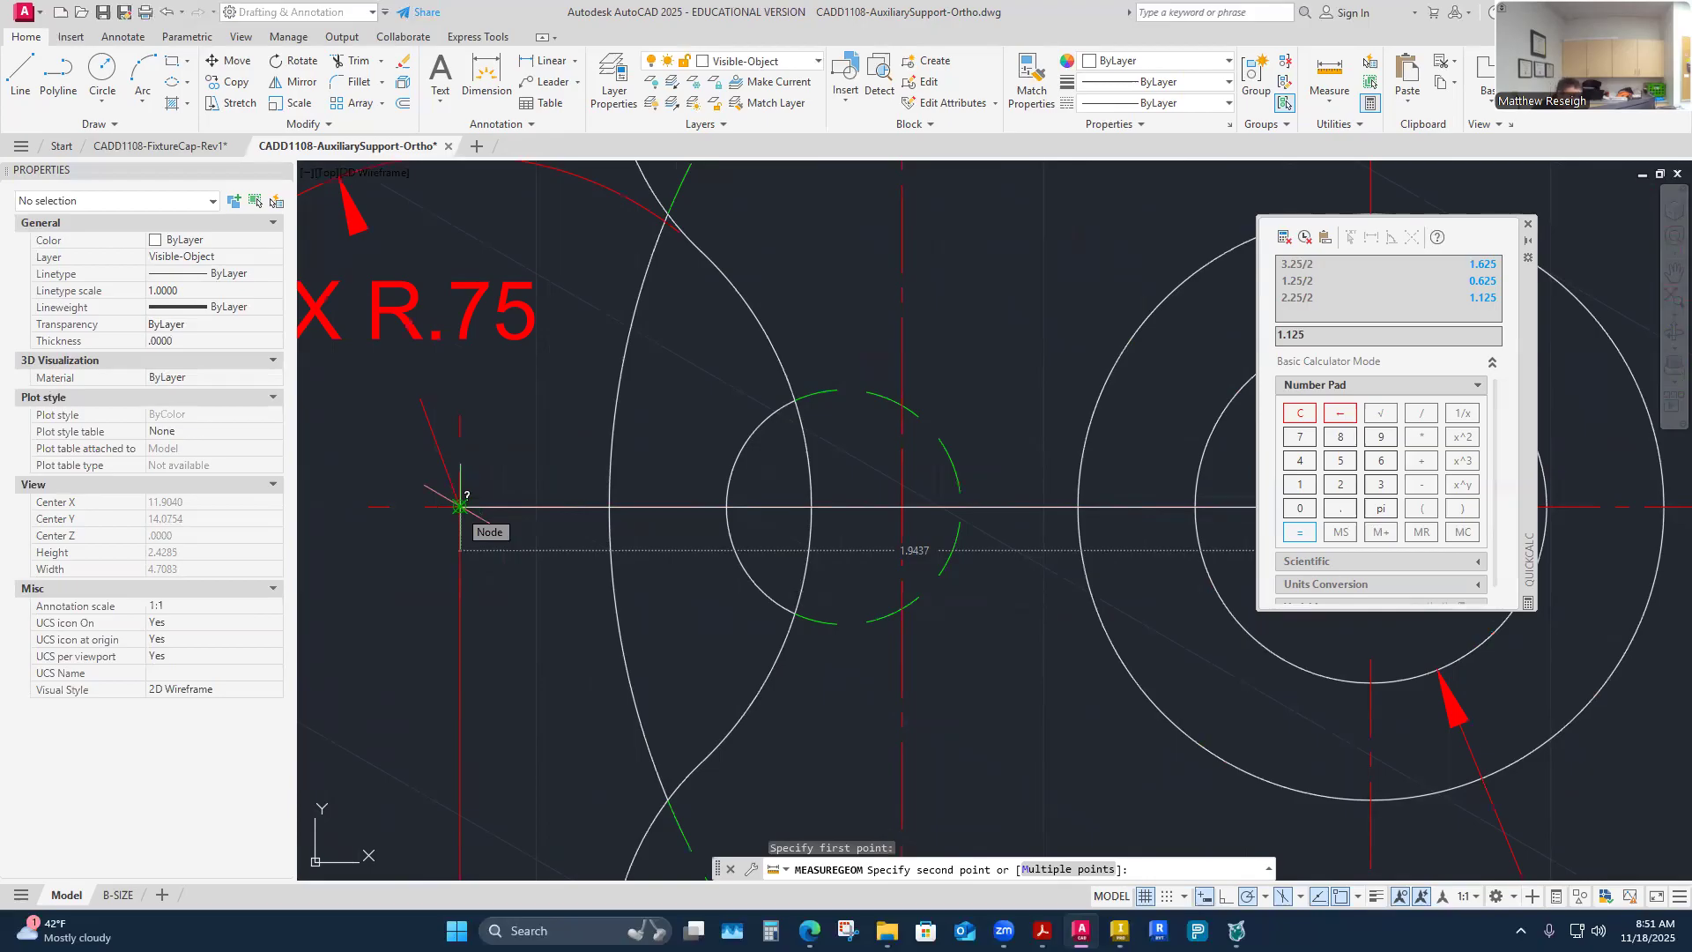
{"action": "left_click", "coordinate": [460, 507]}
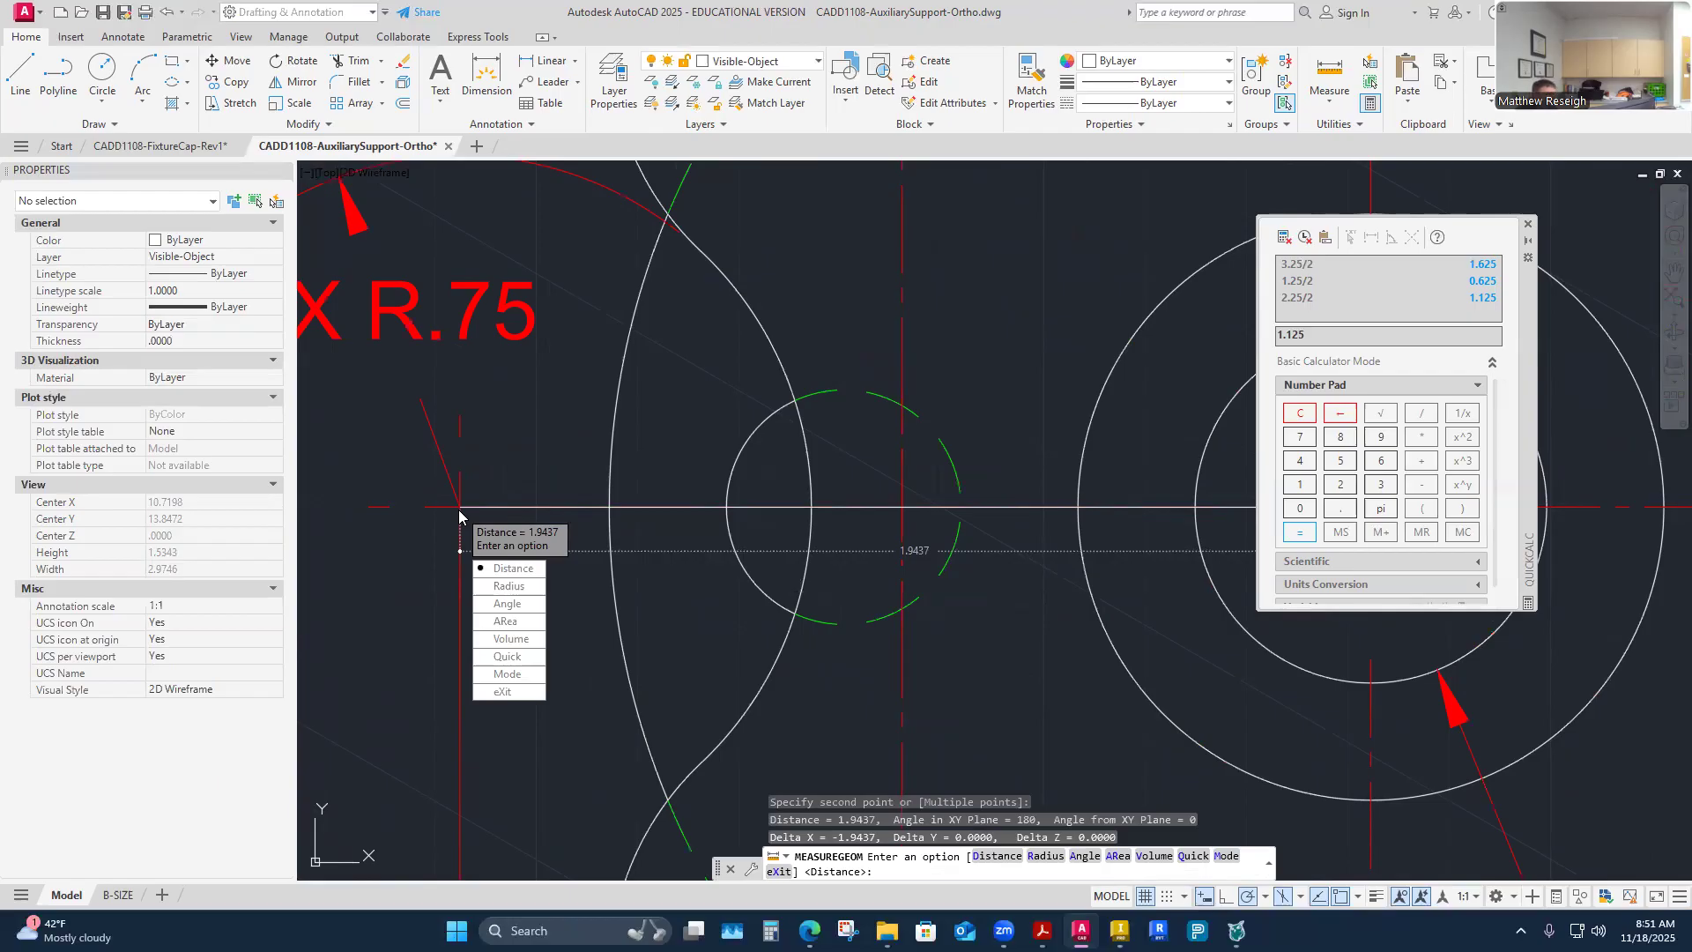
{"action": "key", "text": "Escape"}
{"action": "scroll", "coordinate": [467, 511], "scroll_direction": "down", "scroll_amount": 4}
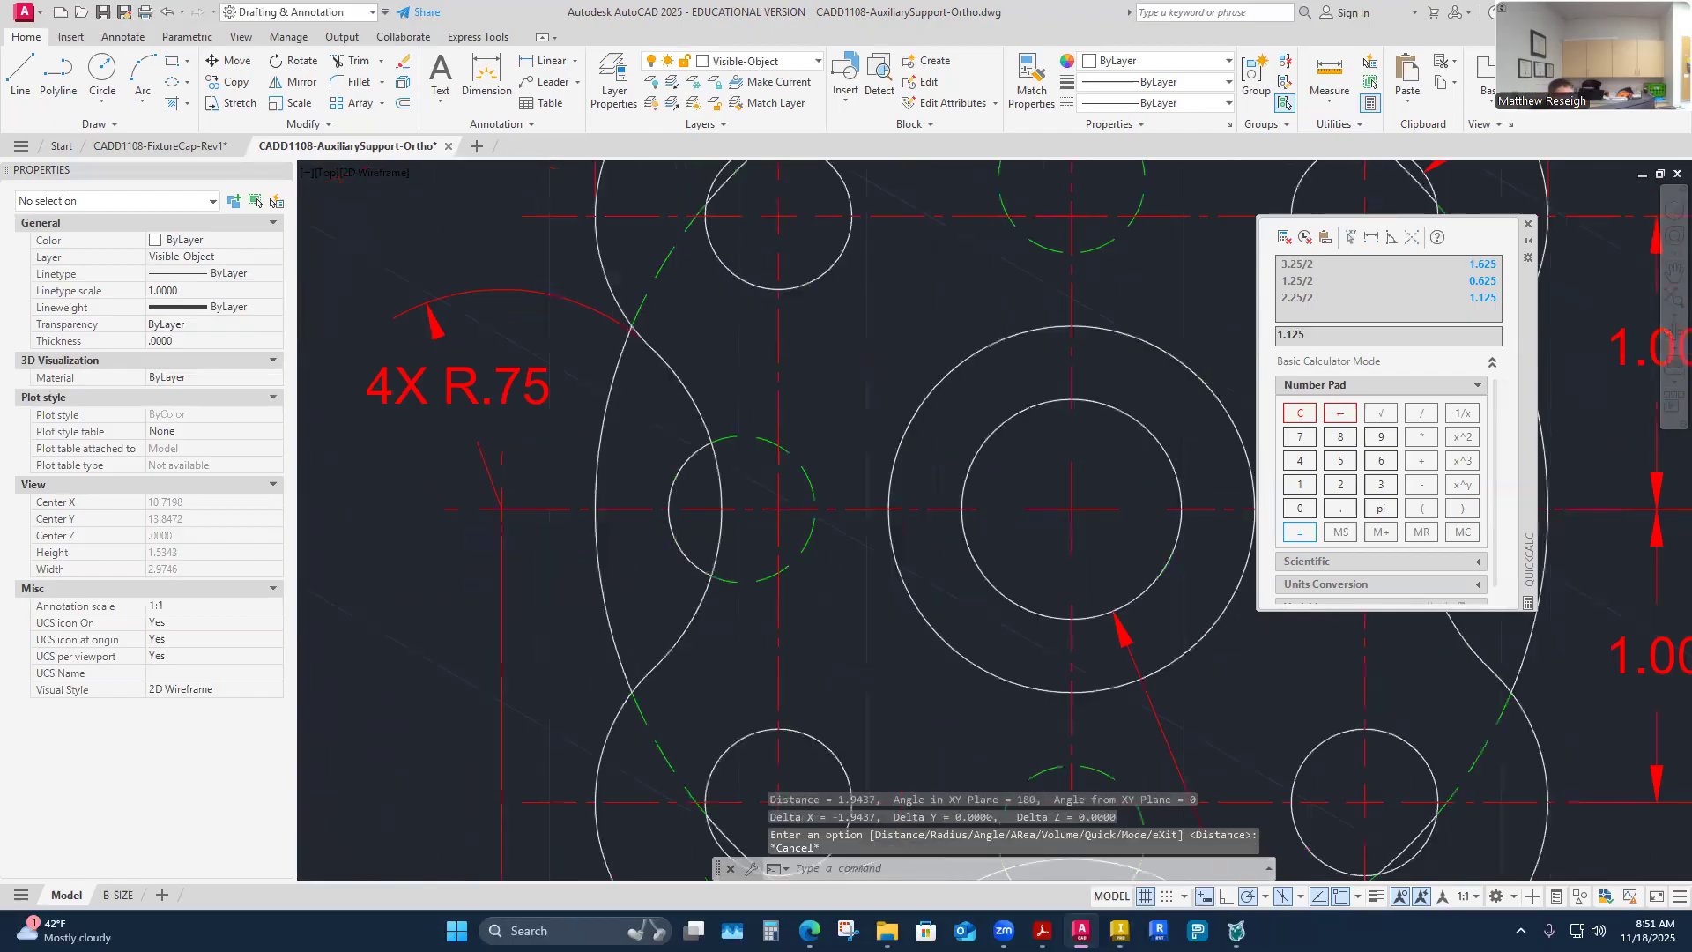
Step: Turn off the Construction4 and Construction5 layers to leave the isometric ellipses uncluttered
{"action": "scroll", "coordinate": [586, 514], "scroll_direction": "down", "scroll_amount": 6}
{"action": "scroll", "coordinate": [916, 357], "scroll_direction": "up", "scroll_amount": 10}
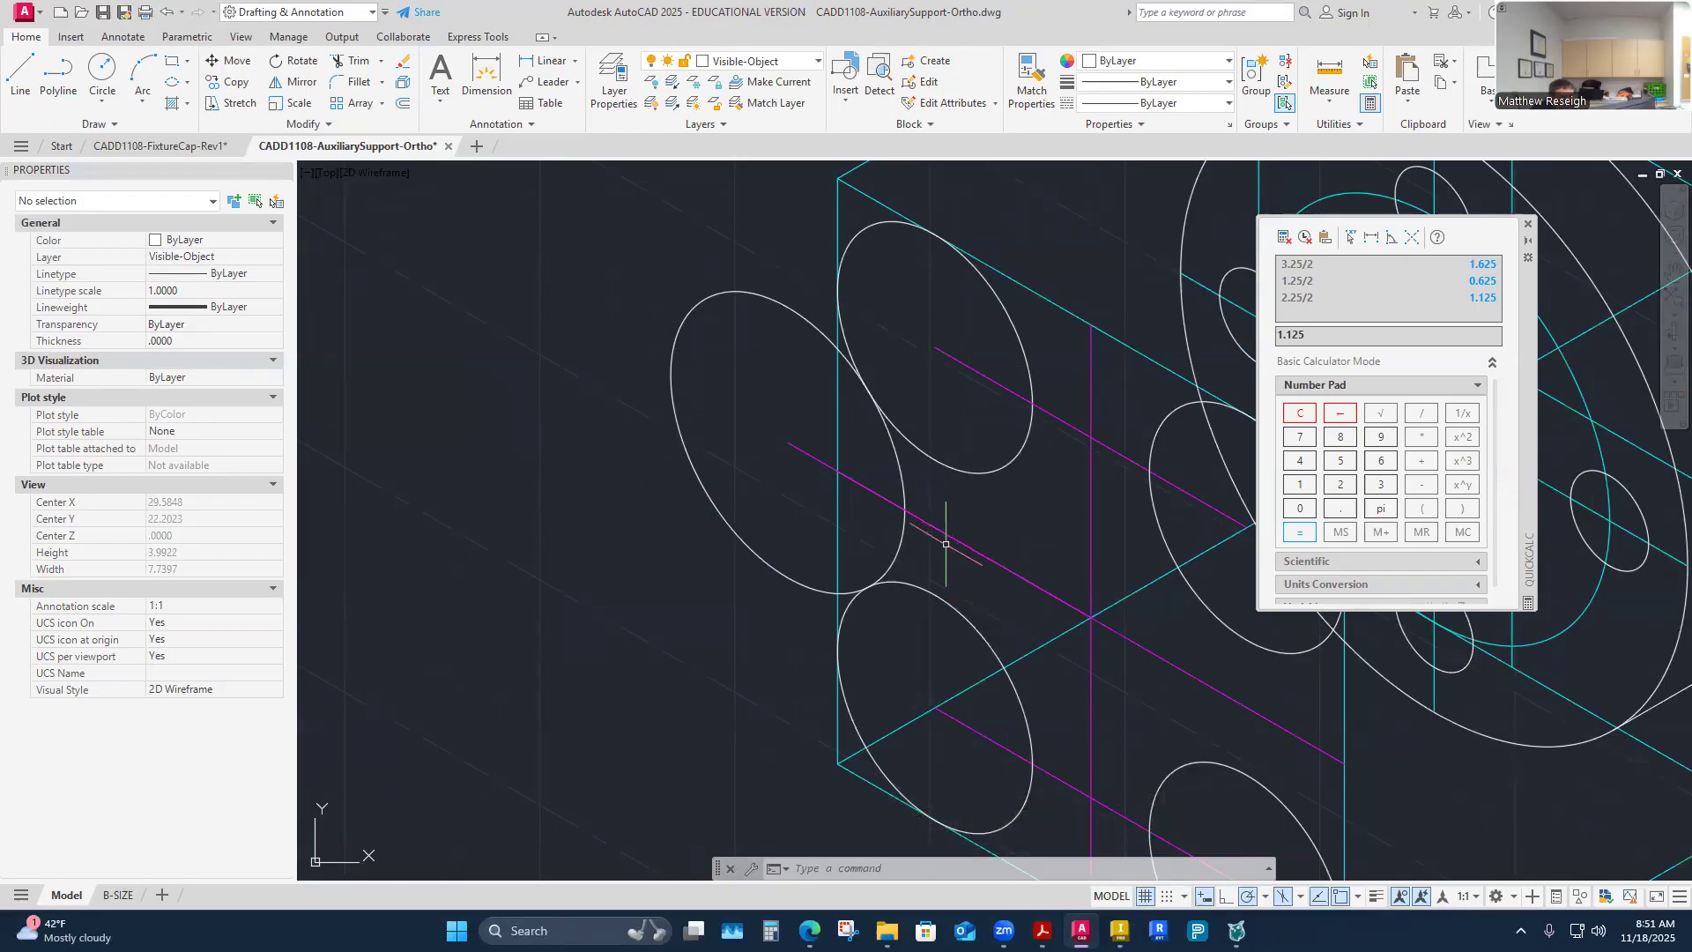
{"action": "left_click", "coordinate": [809, 61]}
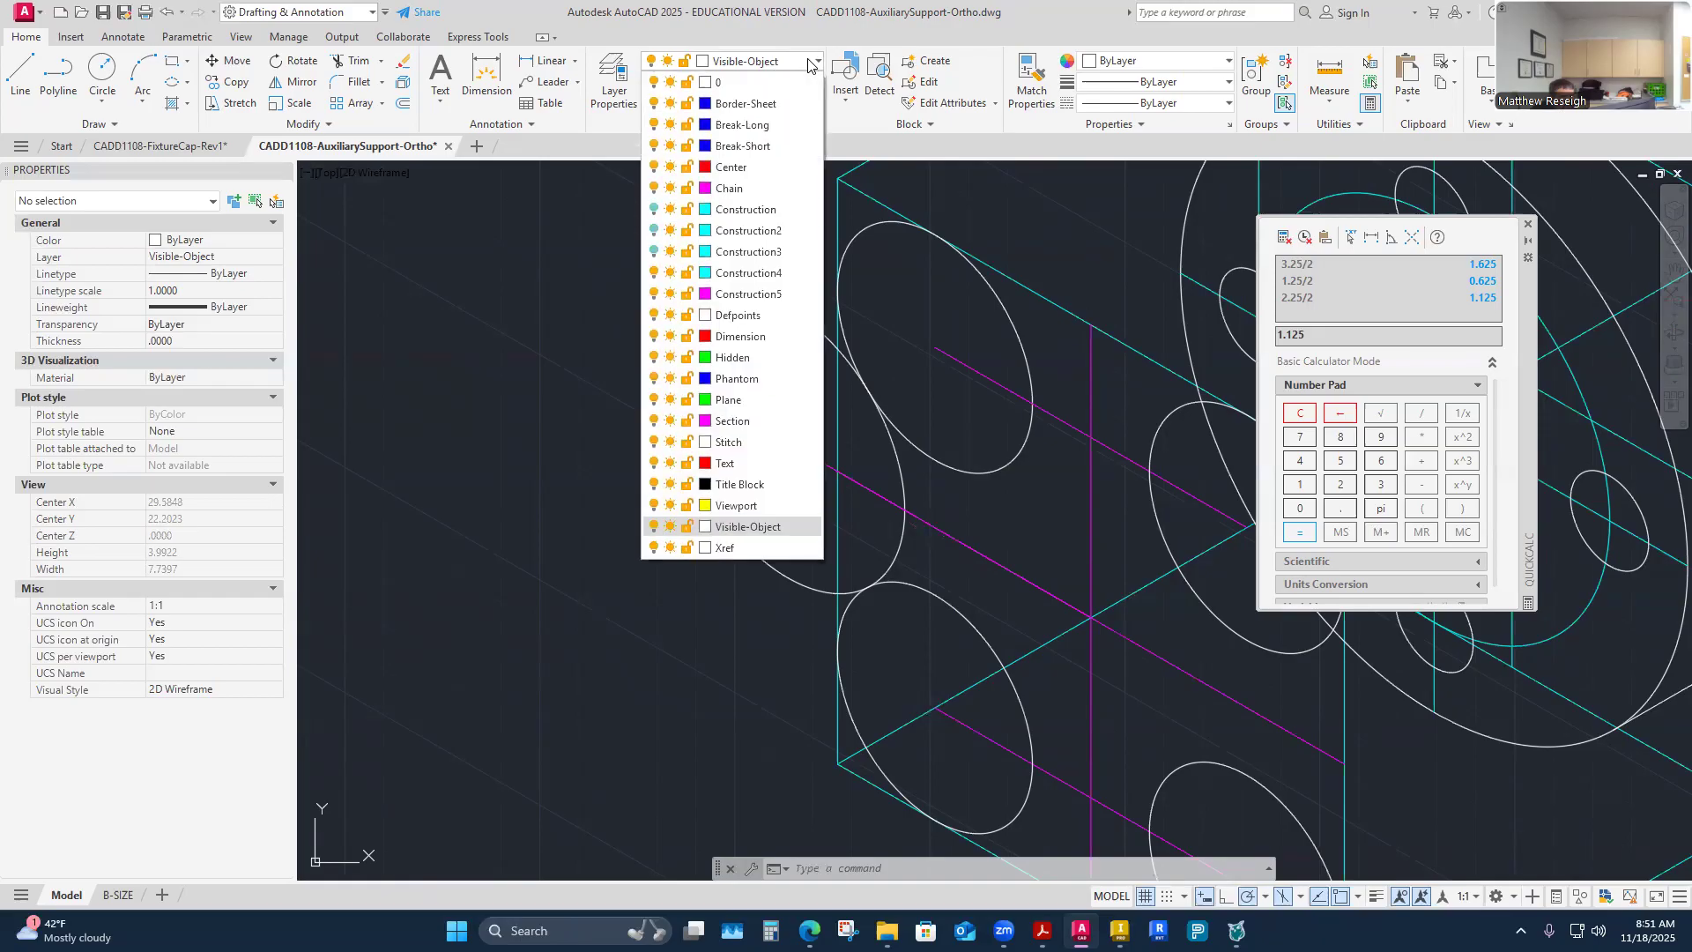
{"action": "left_click", "coordinate": [654, 273]}
{"action": "left_click", "coordinate": [653, 294]}
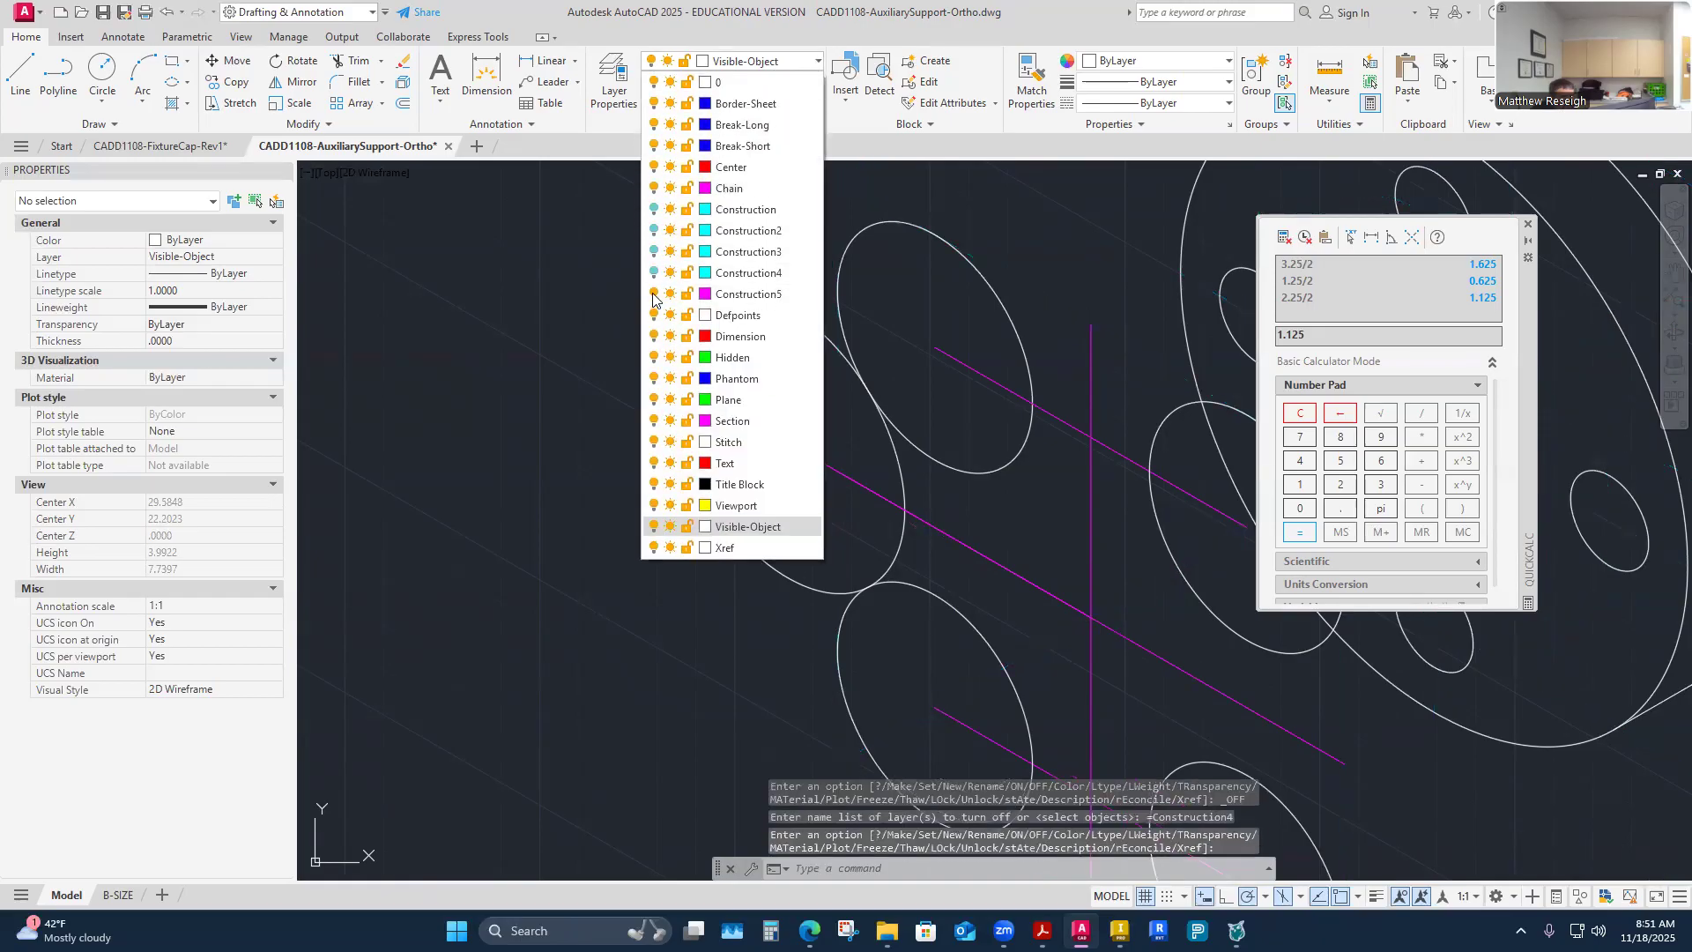
{"action": "left_click", "coordinate": [538, 637]}
{"action": "scroll", "coordinate": [538, 637], "scroll_direction": "down", "scroll_amount": 5}
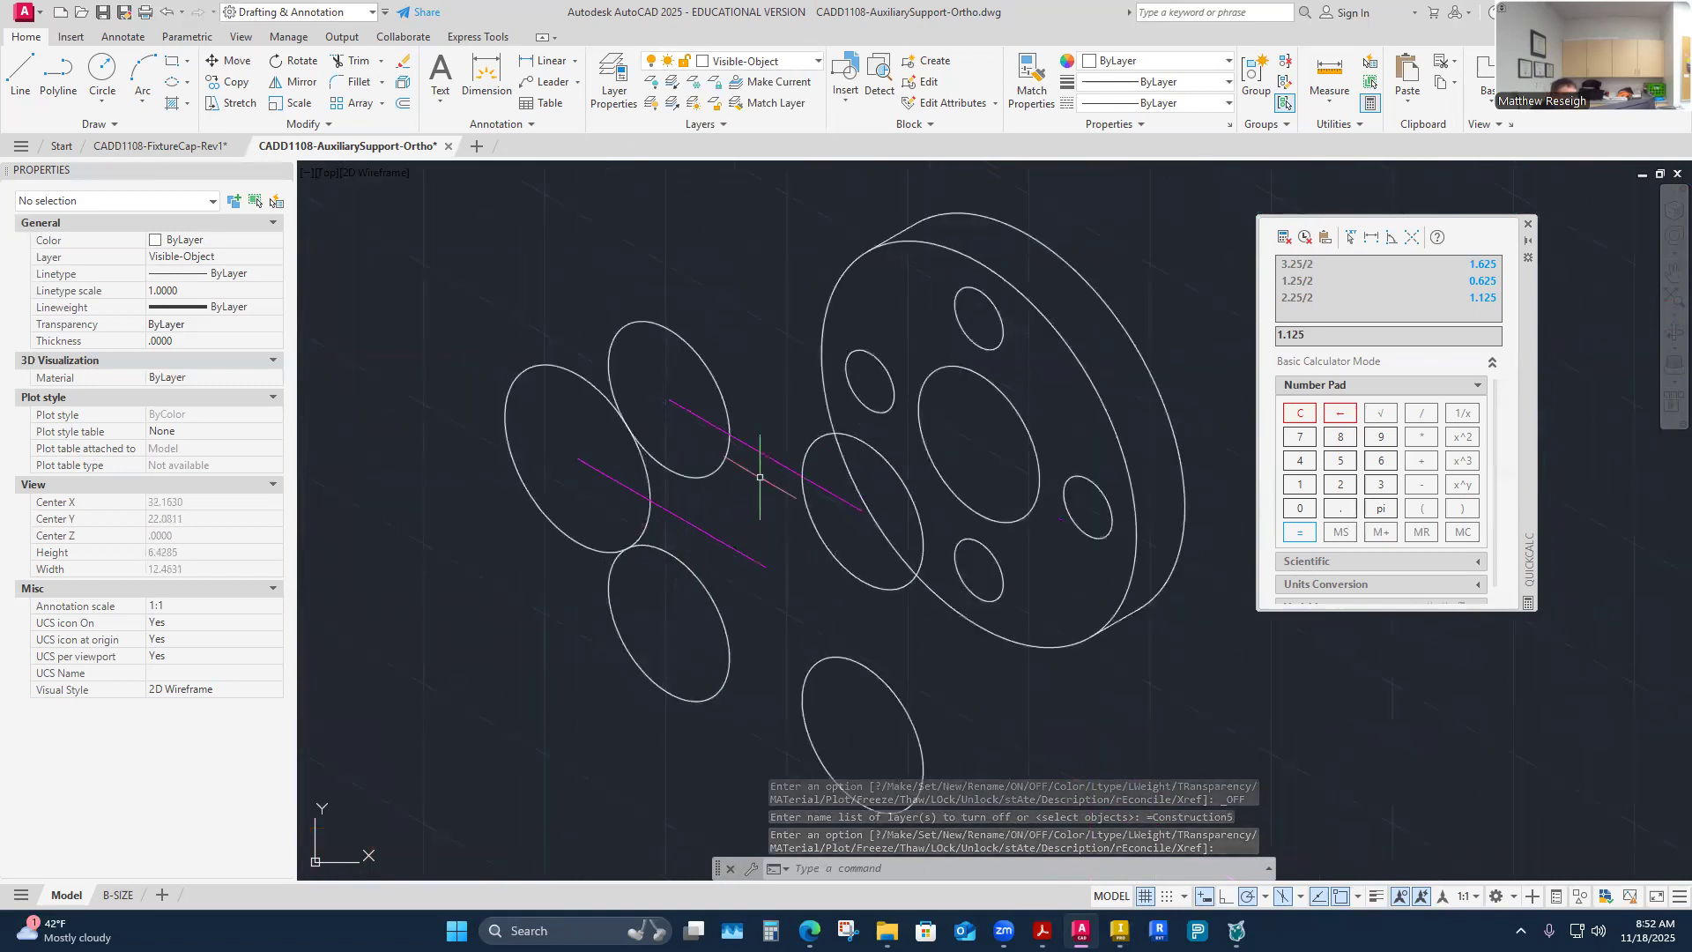
Step: Trim away the outer part of the .75-radius ellipse between the upper and lower left corner ellipses
{"action": "scroll", "coordinate": [628, 577], "scroll_direction": "up", "scroll_amount": 5}
{"action": "scroll", "coordinate": [669, 500], "scroll_direction": "down", "scroll_amount": 3}
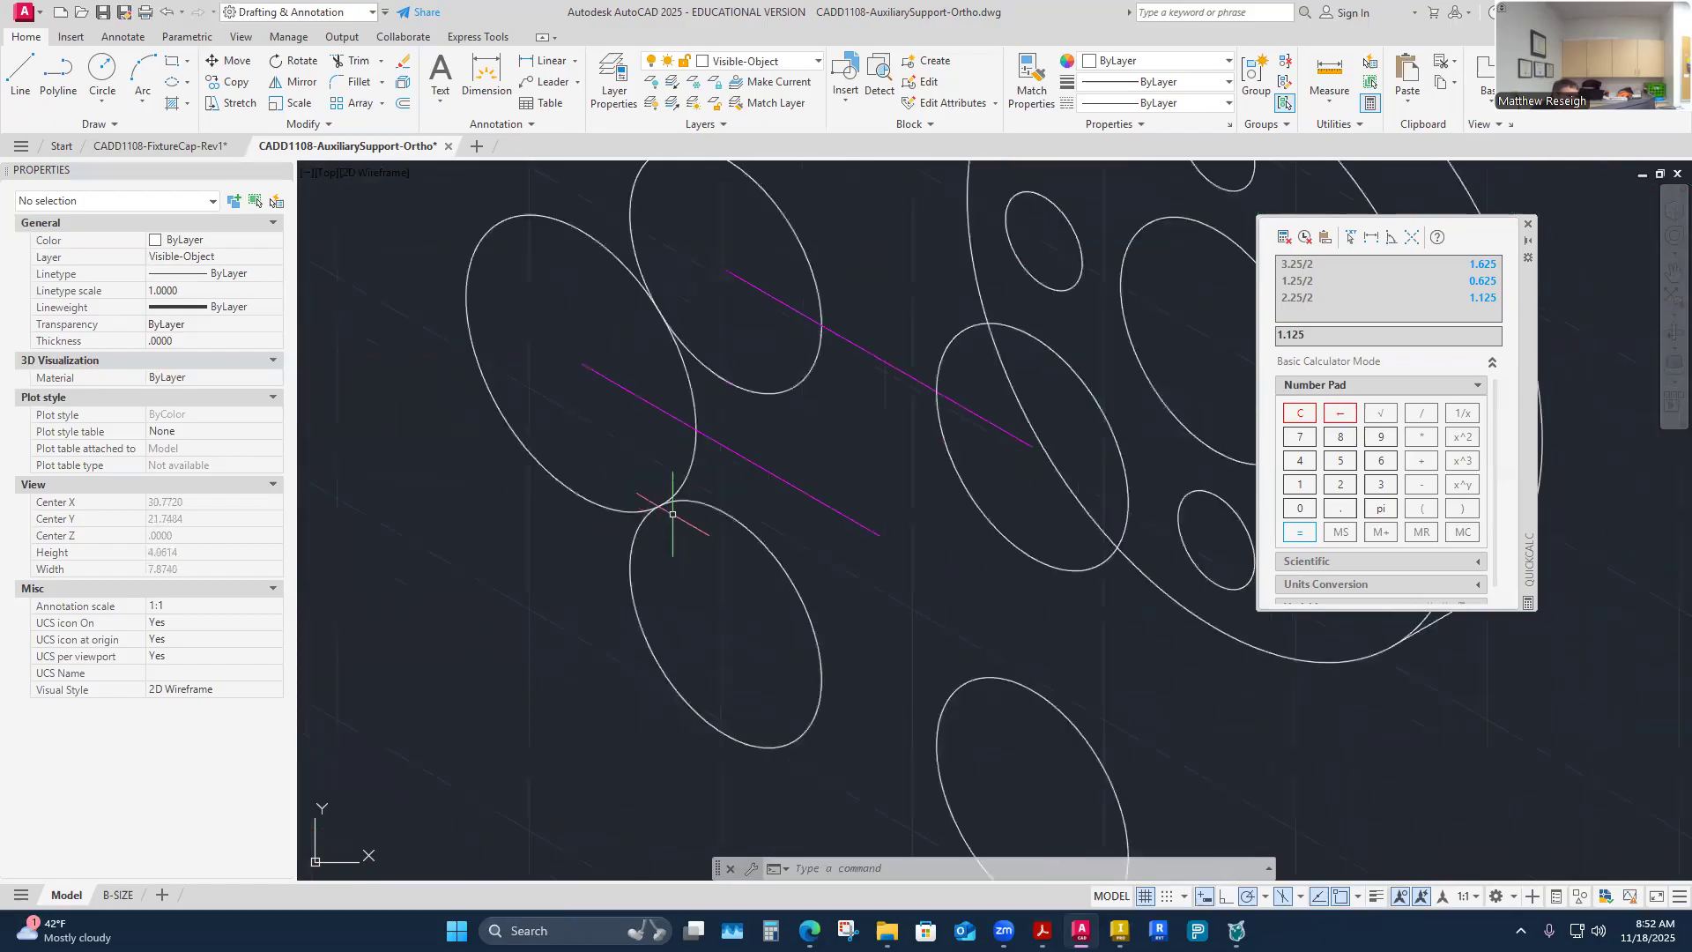
{"action": "left_click", "coordinate": [350, 62]}
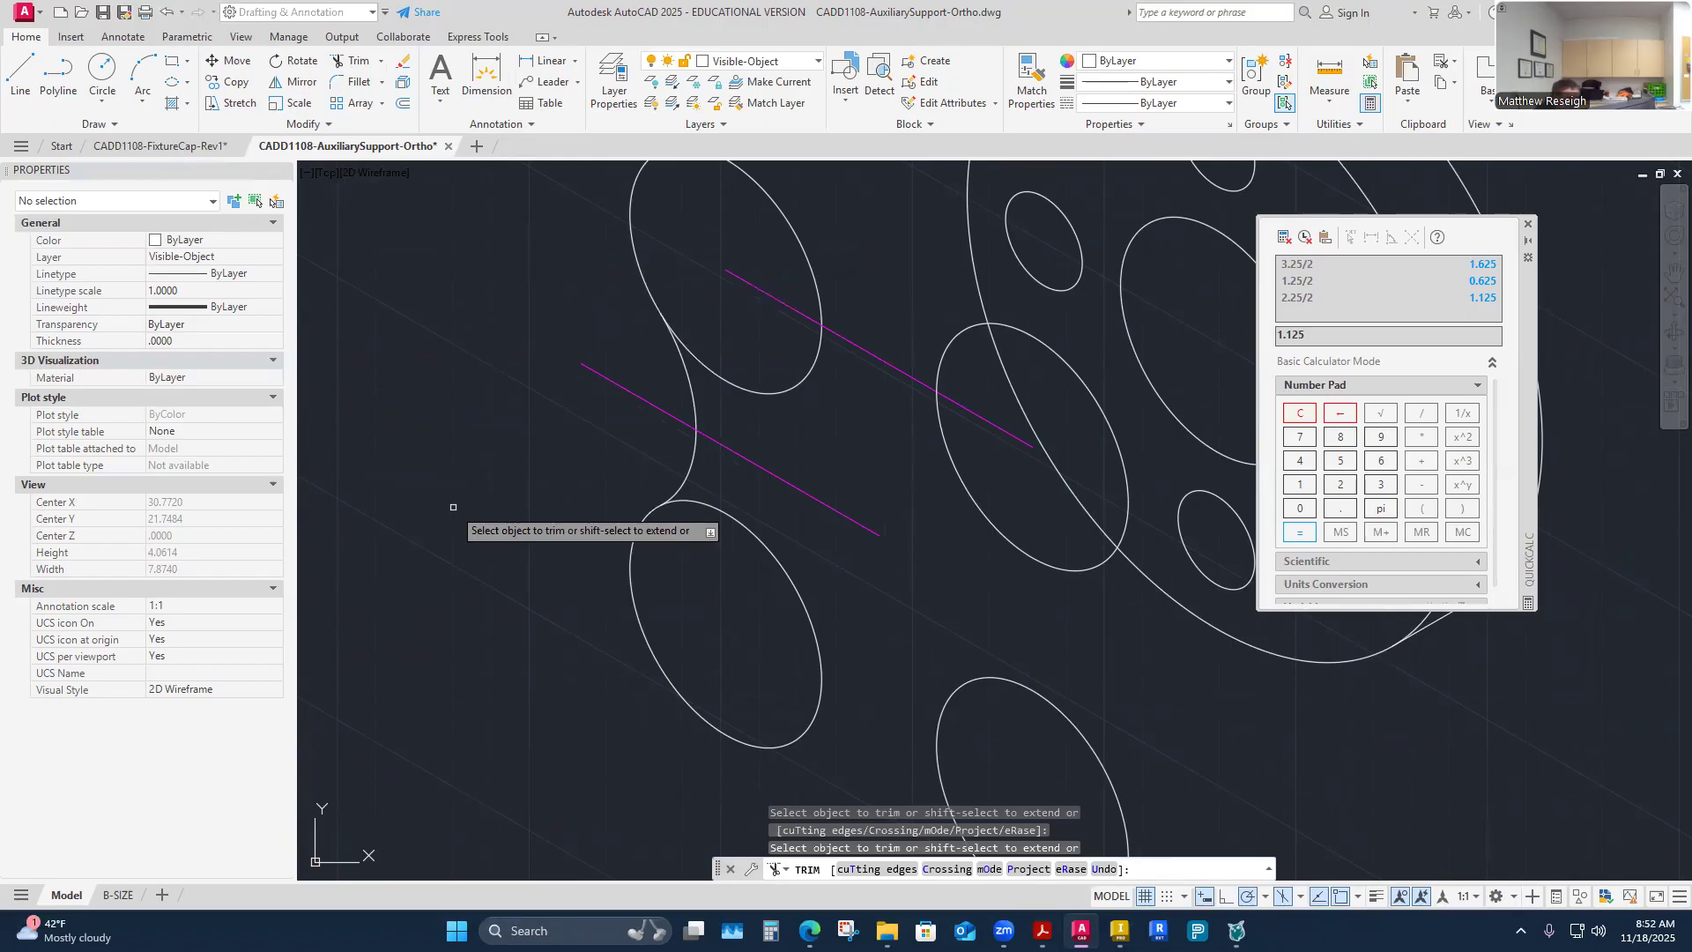
{"action": "scroll", "coordinate": [674, 510], "scroll_direction": "up", "scroll_amount": 15}
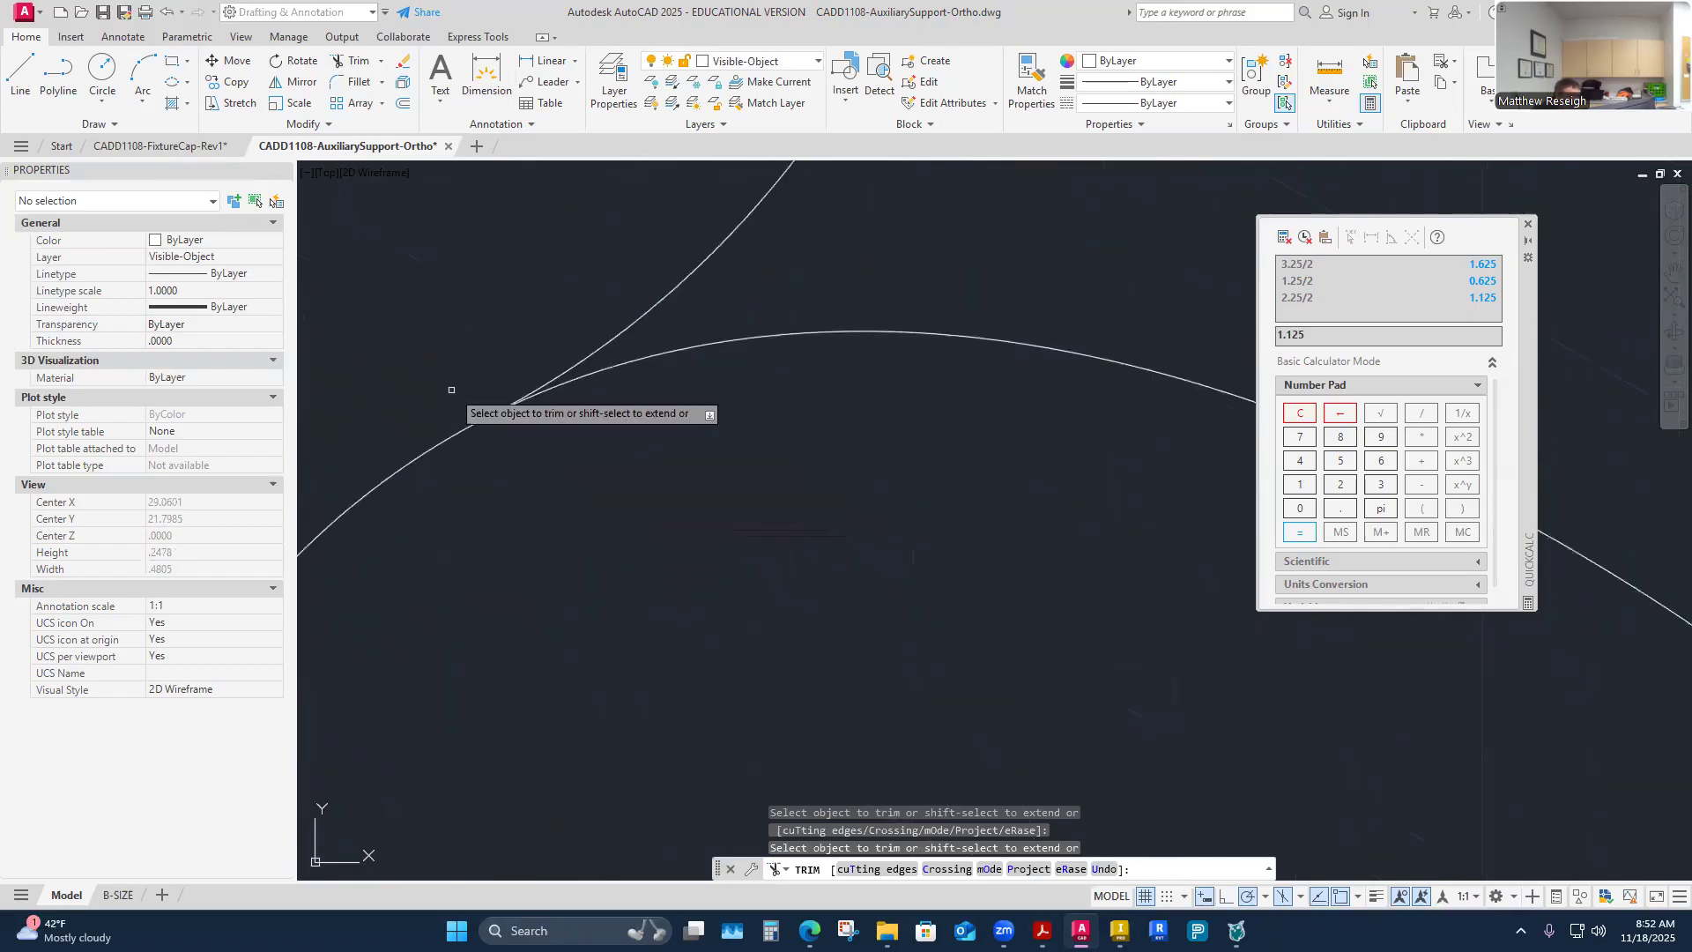
Step: Undo the trim of the left .75-radius ellipse so it is a full ellipse again
{"action": "scroll", "coordinate": [664, 578], "scroll_direction": "down", "scroll_amount": 15}
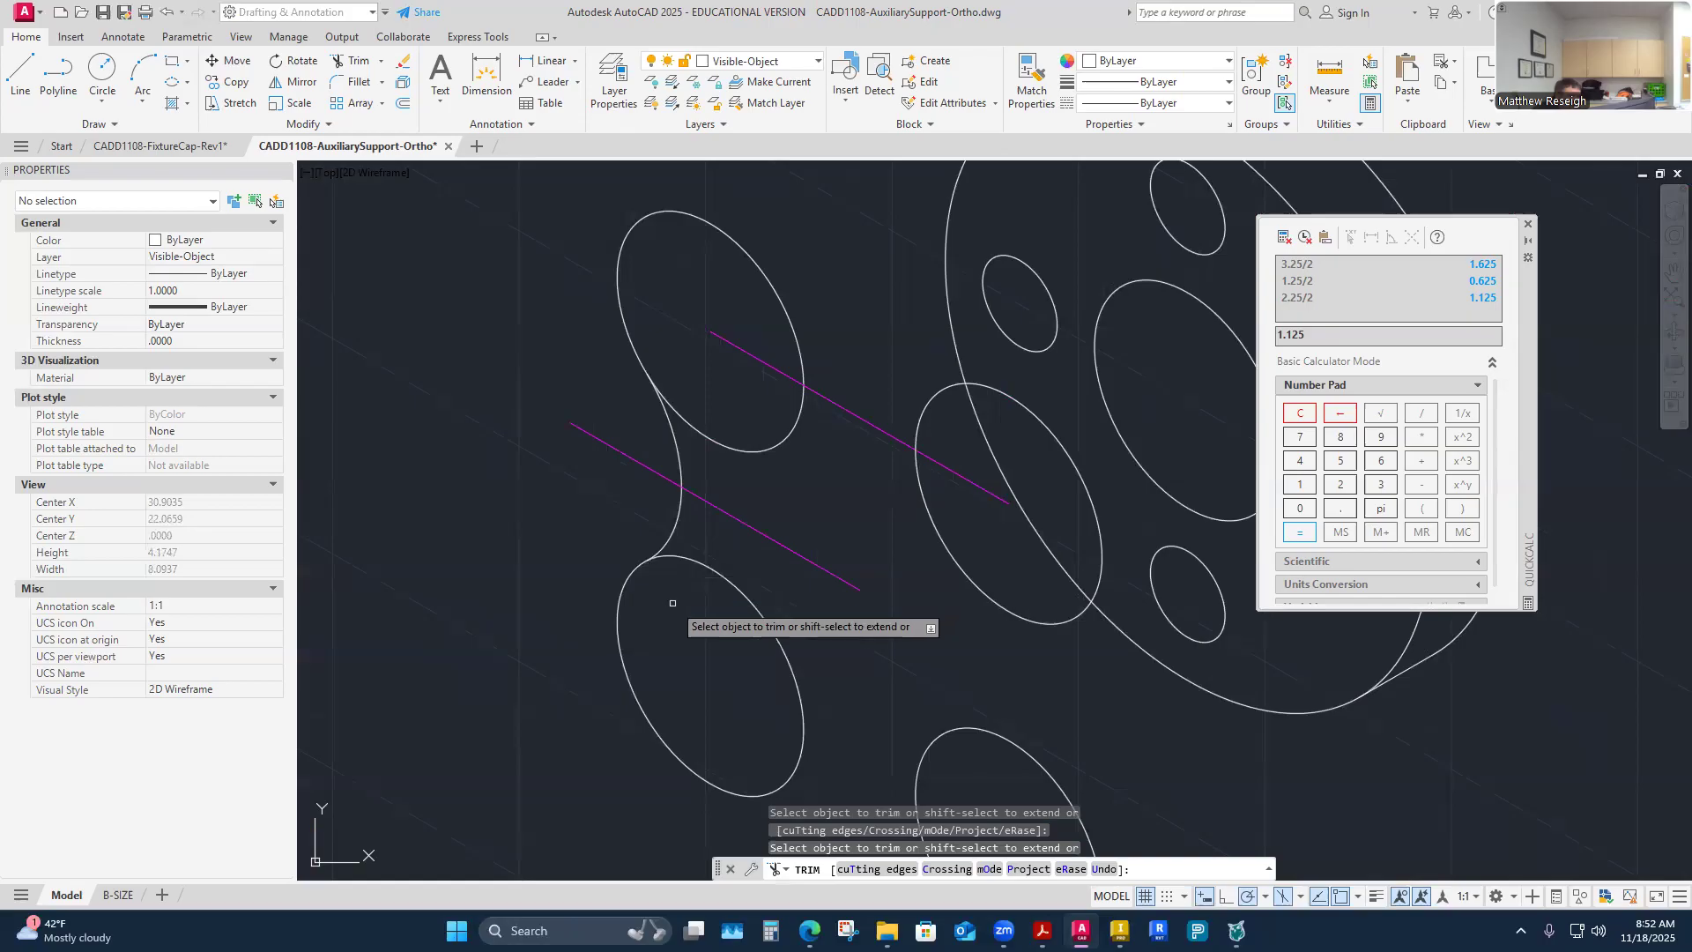
{"action": "left_click", "coordinate": [163, 15]}
{"action": "scroll", "coordinate": [447, 416], "scroll_direction": "down", "scroll_amount": 3}
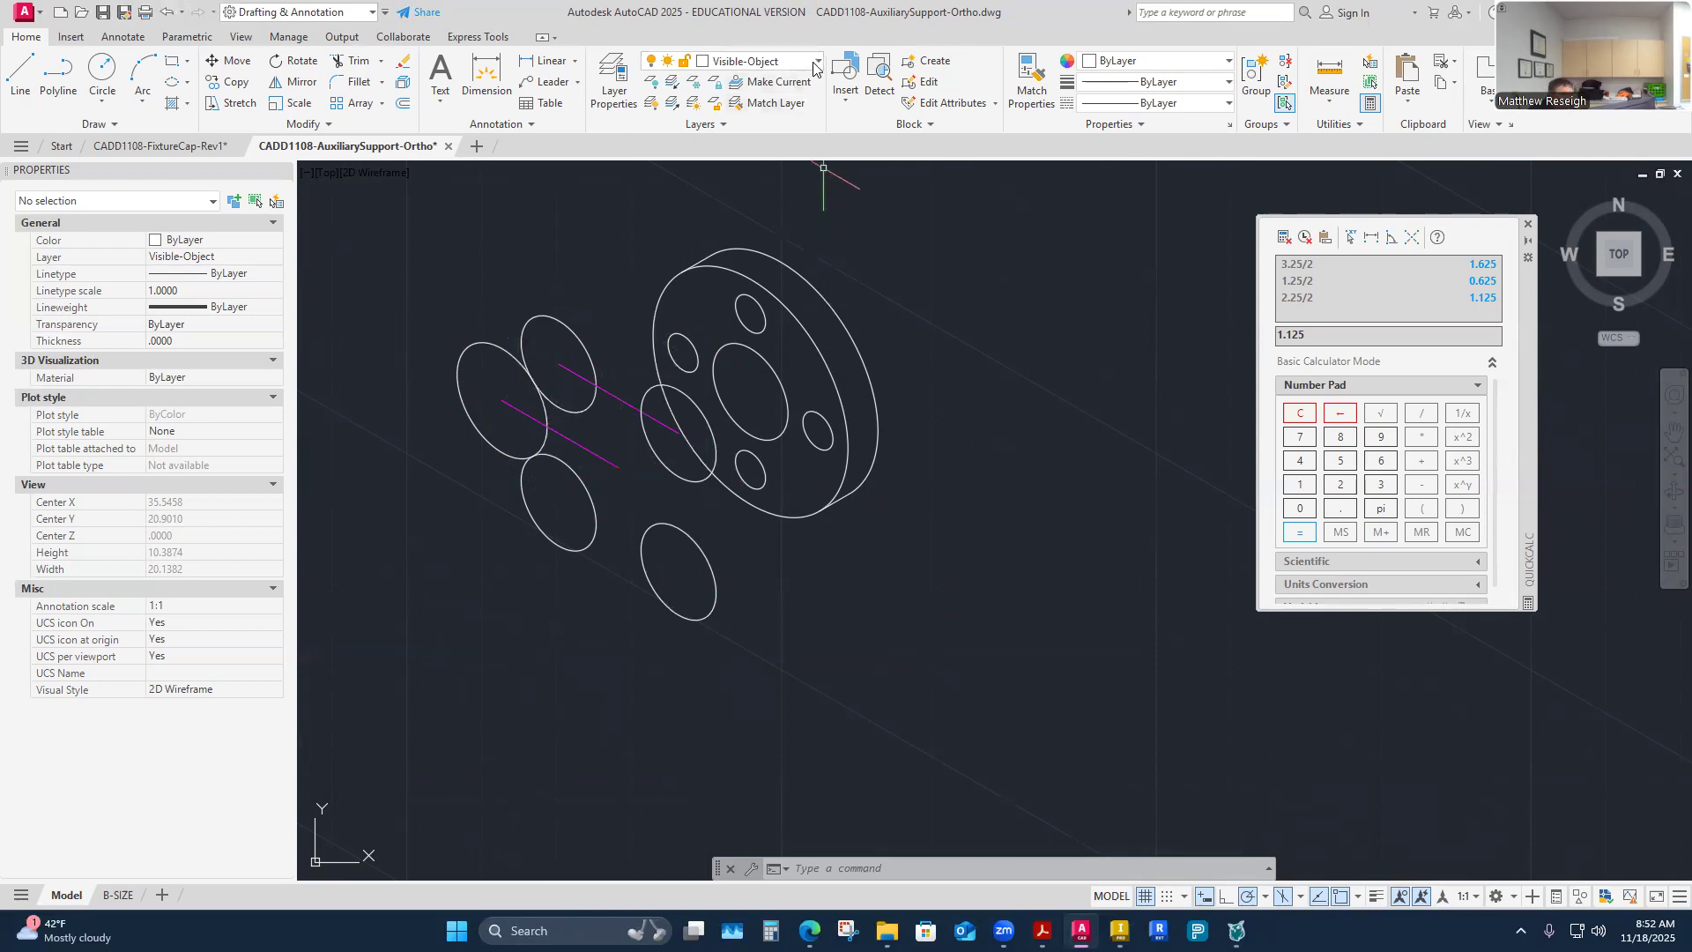
Step: Turn the Construction4 and Construction5 layers back on
{"action": "left_click", "coordinate": [758, 61]}
{"action": "left_click", "coordinate": [654, 272]}
{"action": "left_click", "coordinate": [653, 293]}
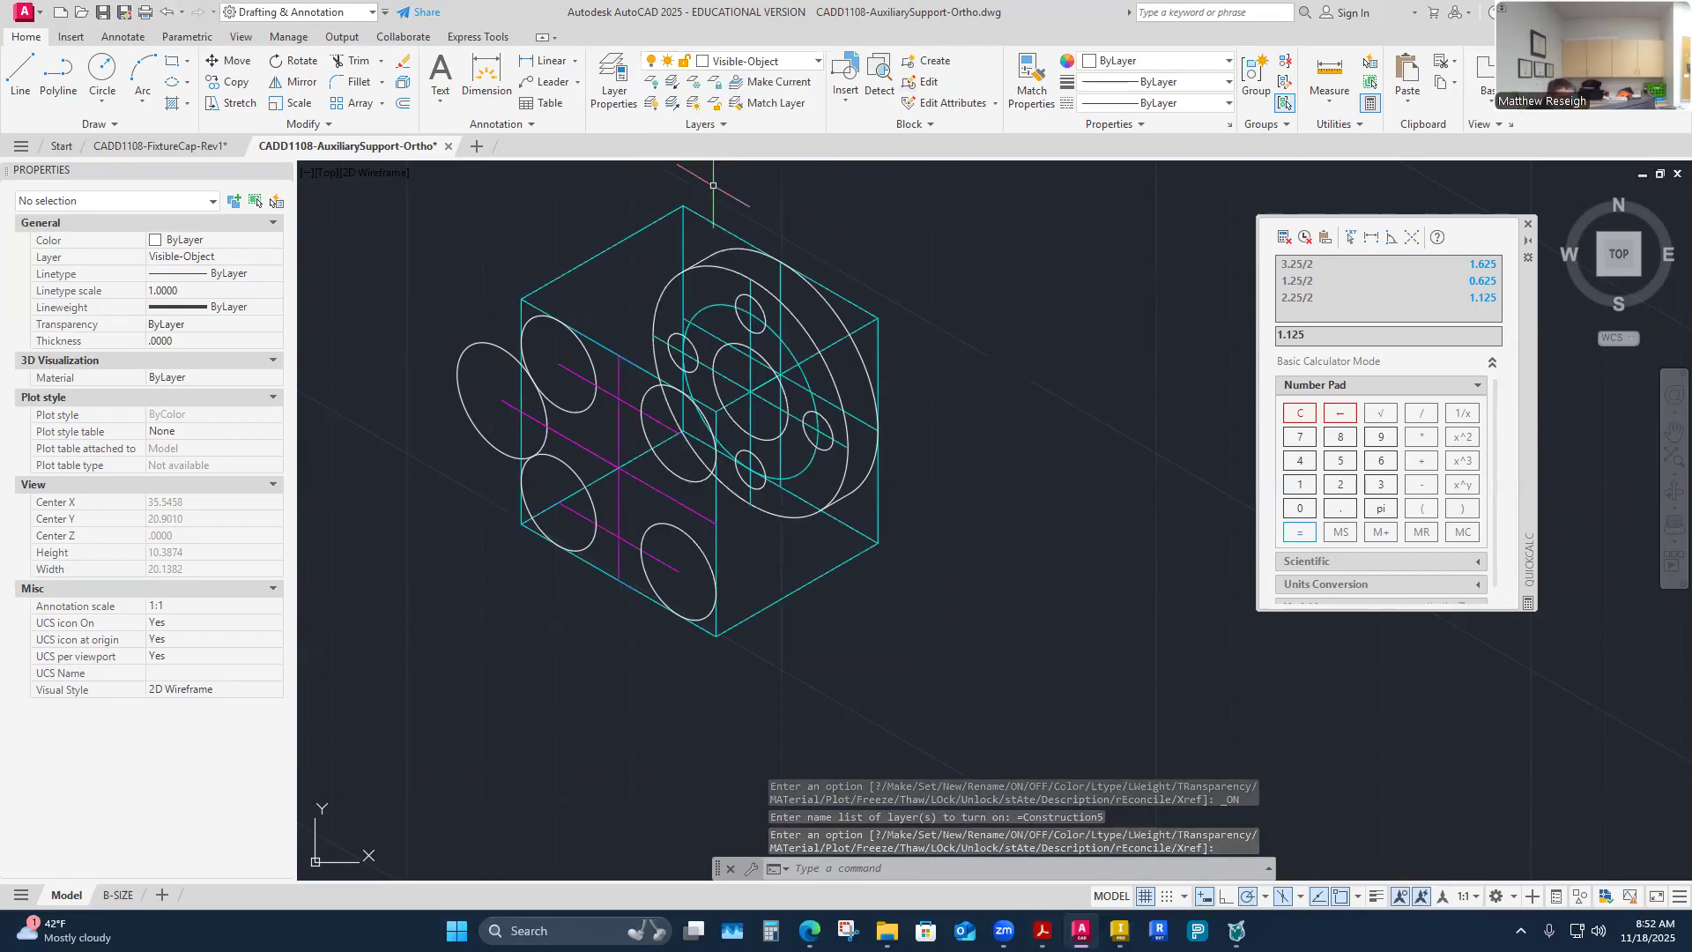
Step: Check the length of the line from the front plate's centre to the left .75-radius ellipse's centre
{"action": "scroll", "coordinate": [648, 410], "scroll_direction": "down", "scroll_amount": 5}
{"action": "scroll", "coordinate": [590, 359], "scroll_direction": "up", "scroll_amount": 5}
{"action": "scroll", "coordinate": [924, 604], "scroll_direction": "down", "scroll_amount": 1}
{"action": "scroll", "coordinate": [925, 608], "scroll_direction": "up", "scroll_amount": 5}
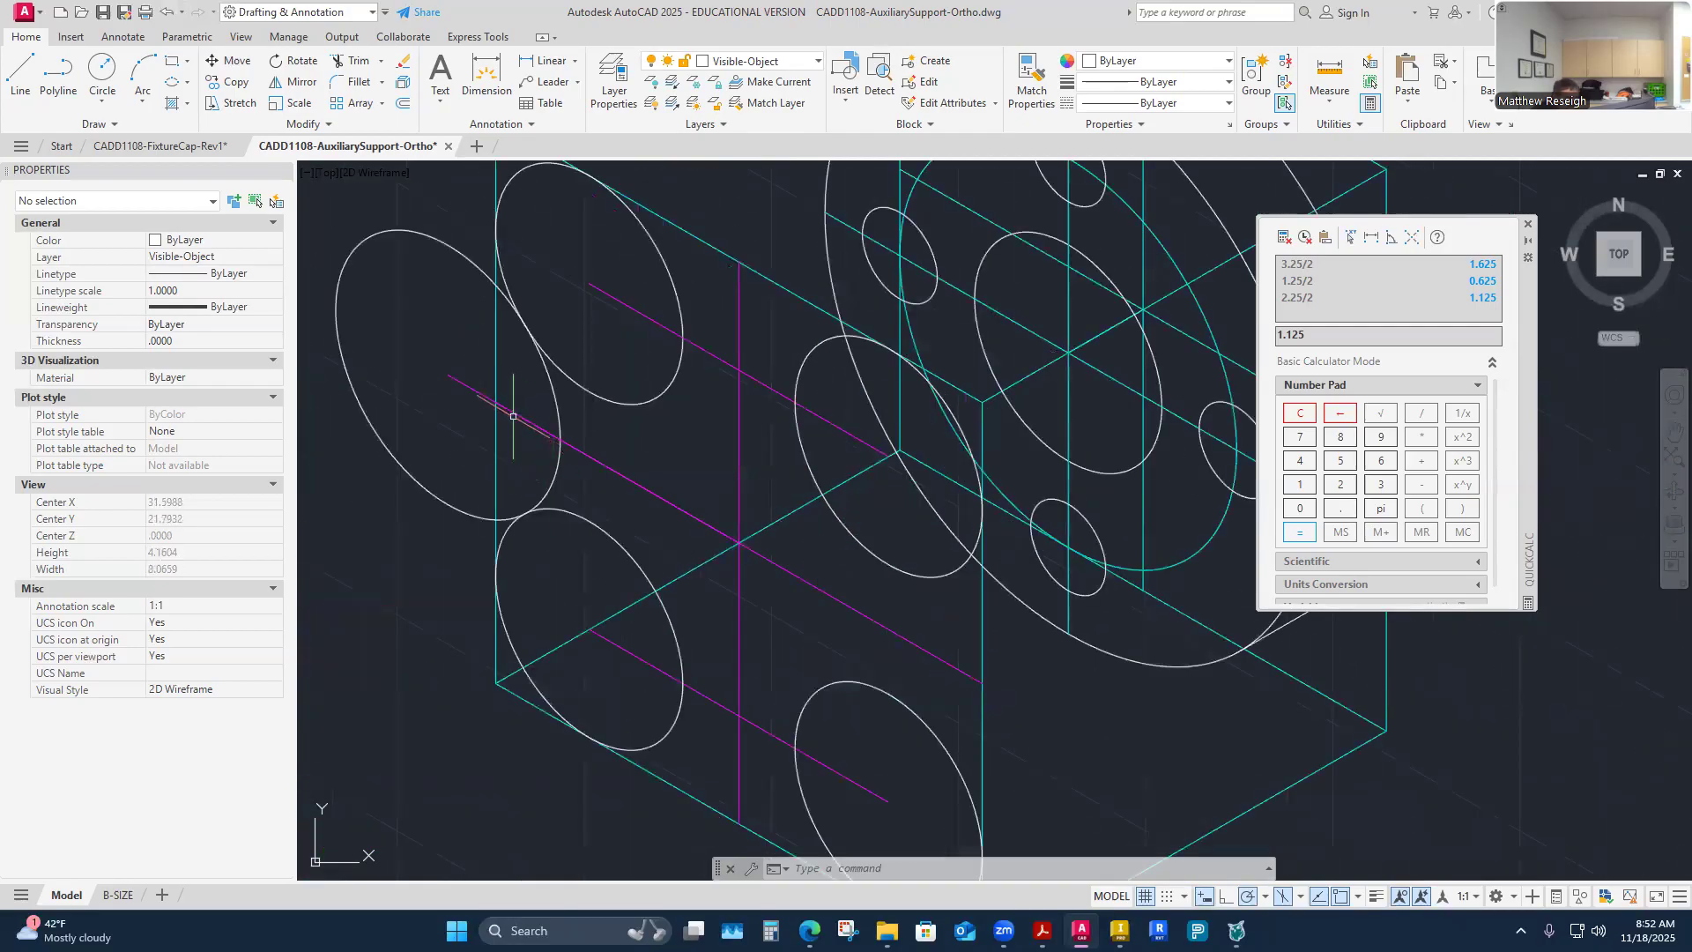
{"action": "left_click", "coordinate": [511, 415]}
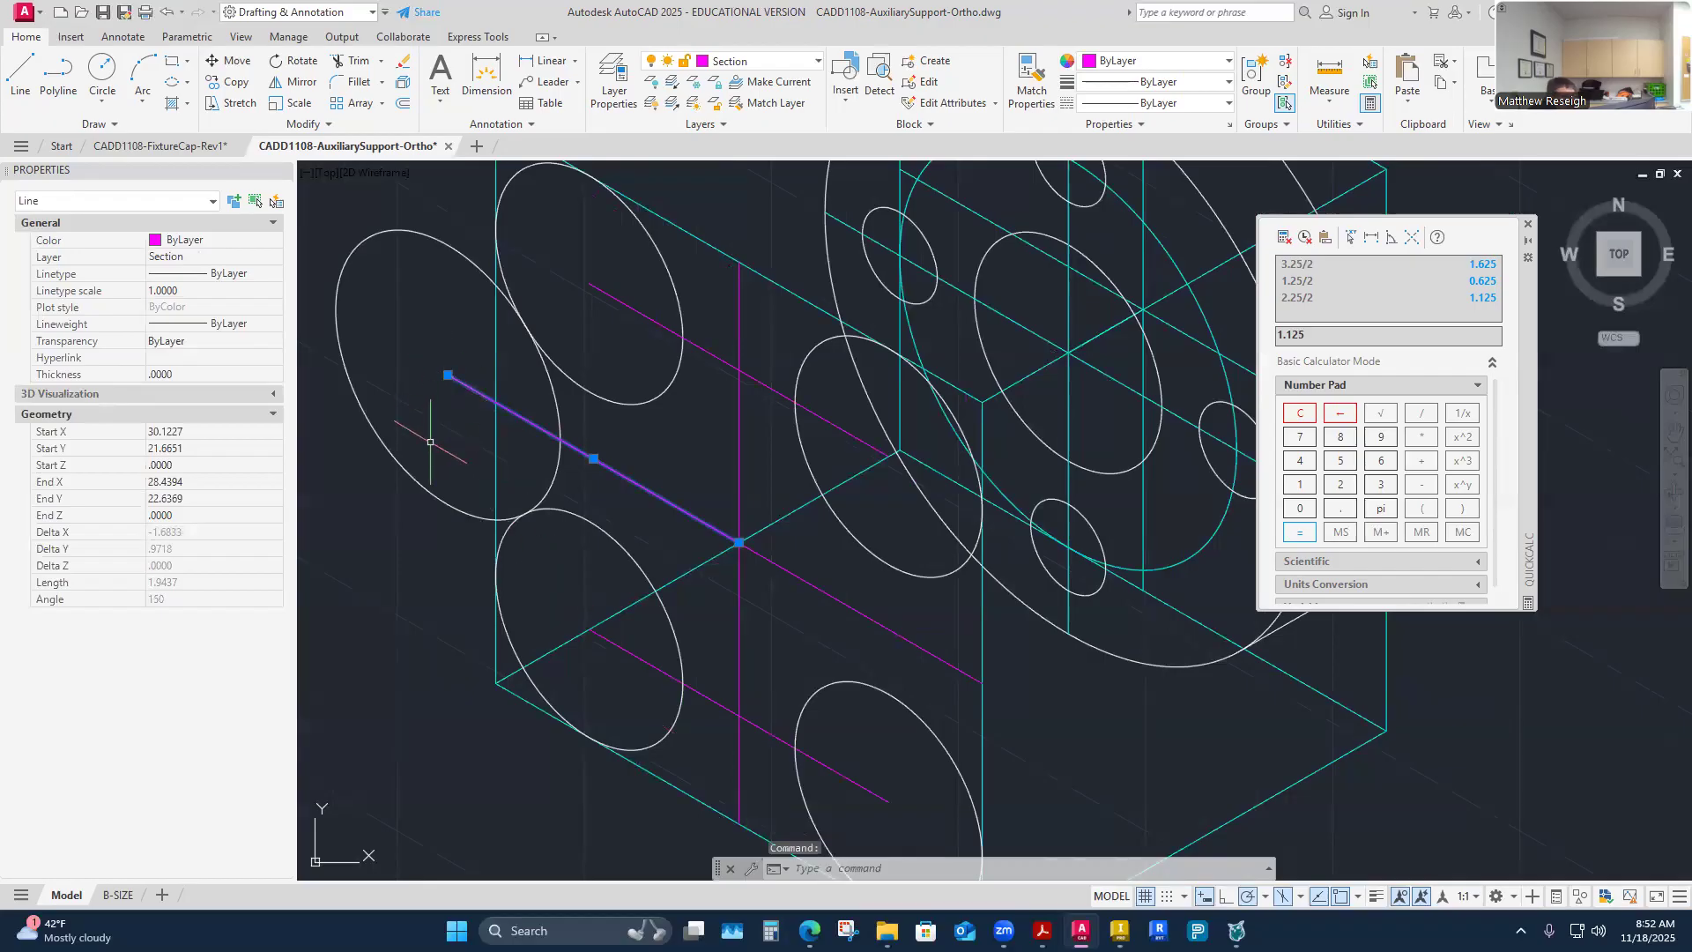
{"action": "key", "text": "Escape"}
Step: Draw a vertical line 1.9437 long upward from the front plate's centre
{"action": "key", "text": "l"}
{"action": "key", "text": "Return"}
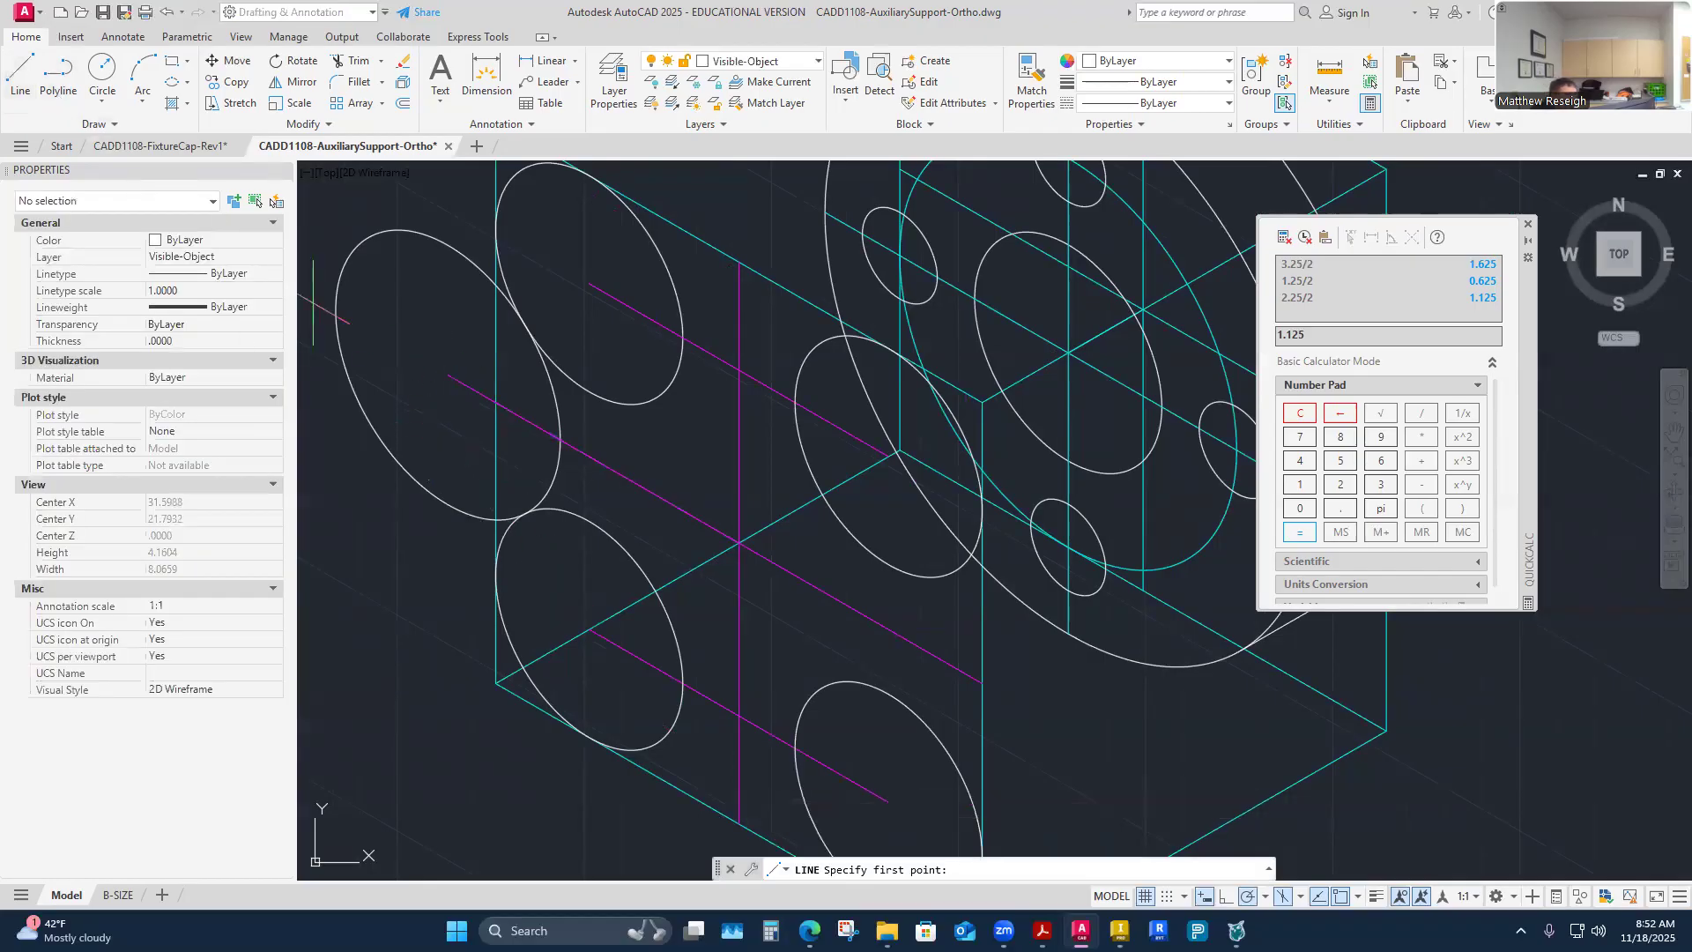
{"action": "left_click", "coordinate": [738, 544]}
{"action": "scroll", "coordinate": [739, 544], "scroll_direction": "down", "scroll_amount": 4}
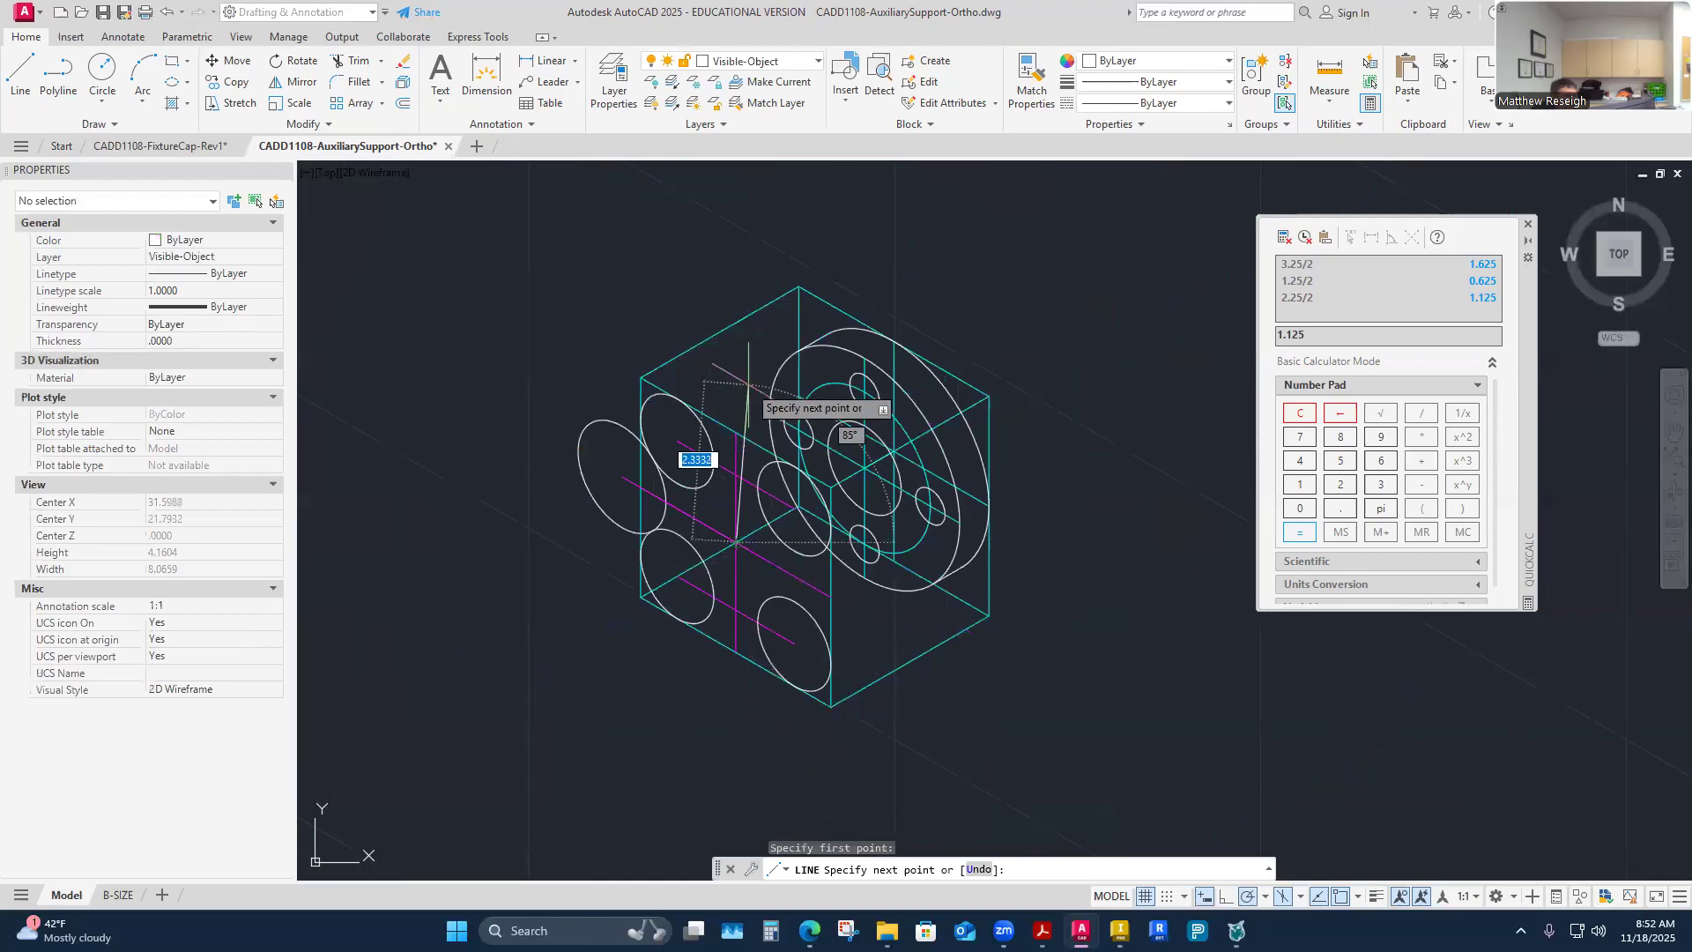
{"action": "type", "text": "1.9437"}
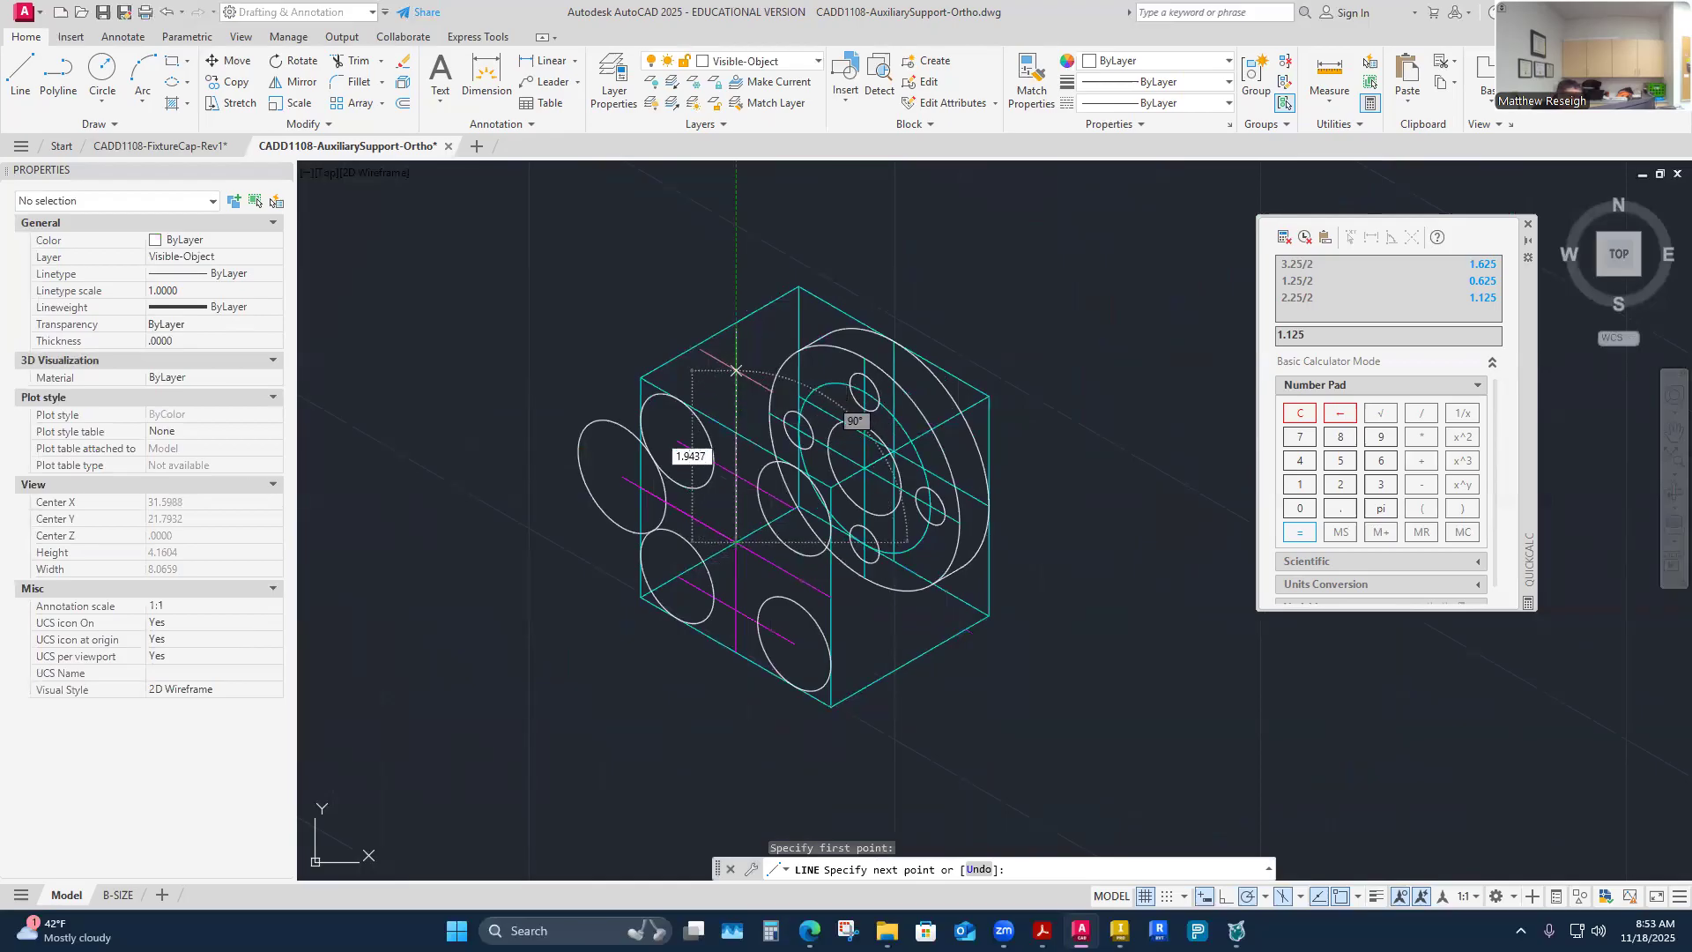
{"action": "key", "text": "Return"}
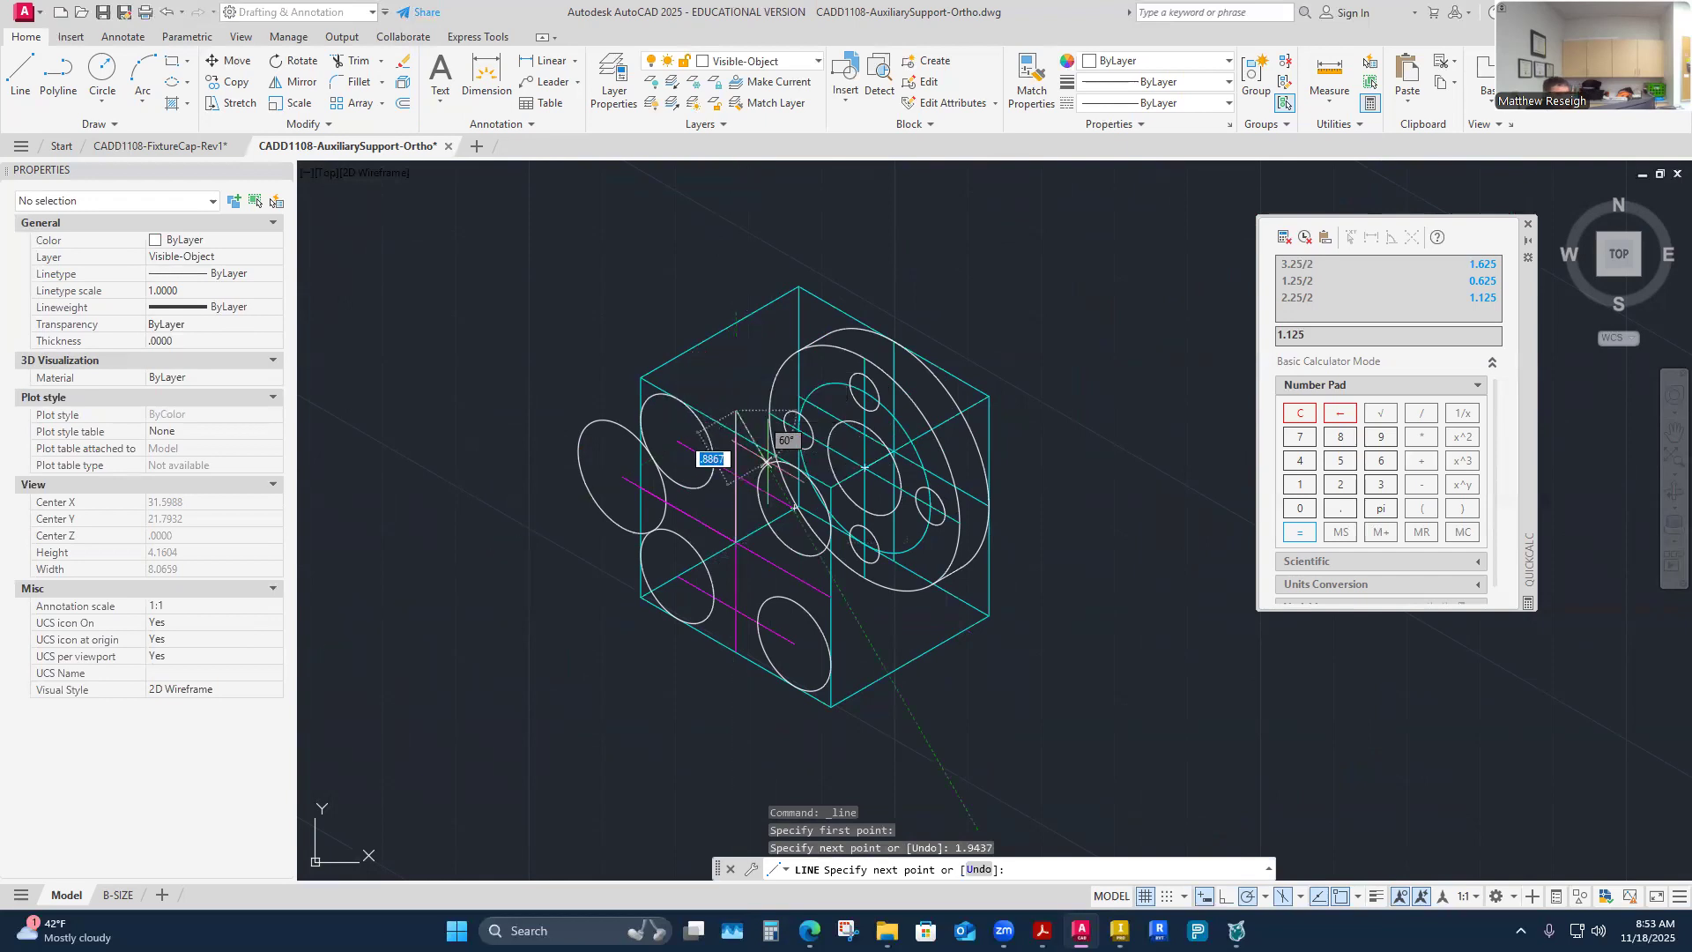
{"action": "key", "text": "Escape"}
{"action": "scroll", "coordinate": [759, 506], "scroll_direction": "up", "scroll_amount": 2}
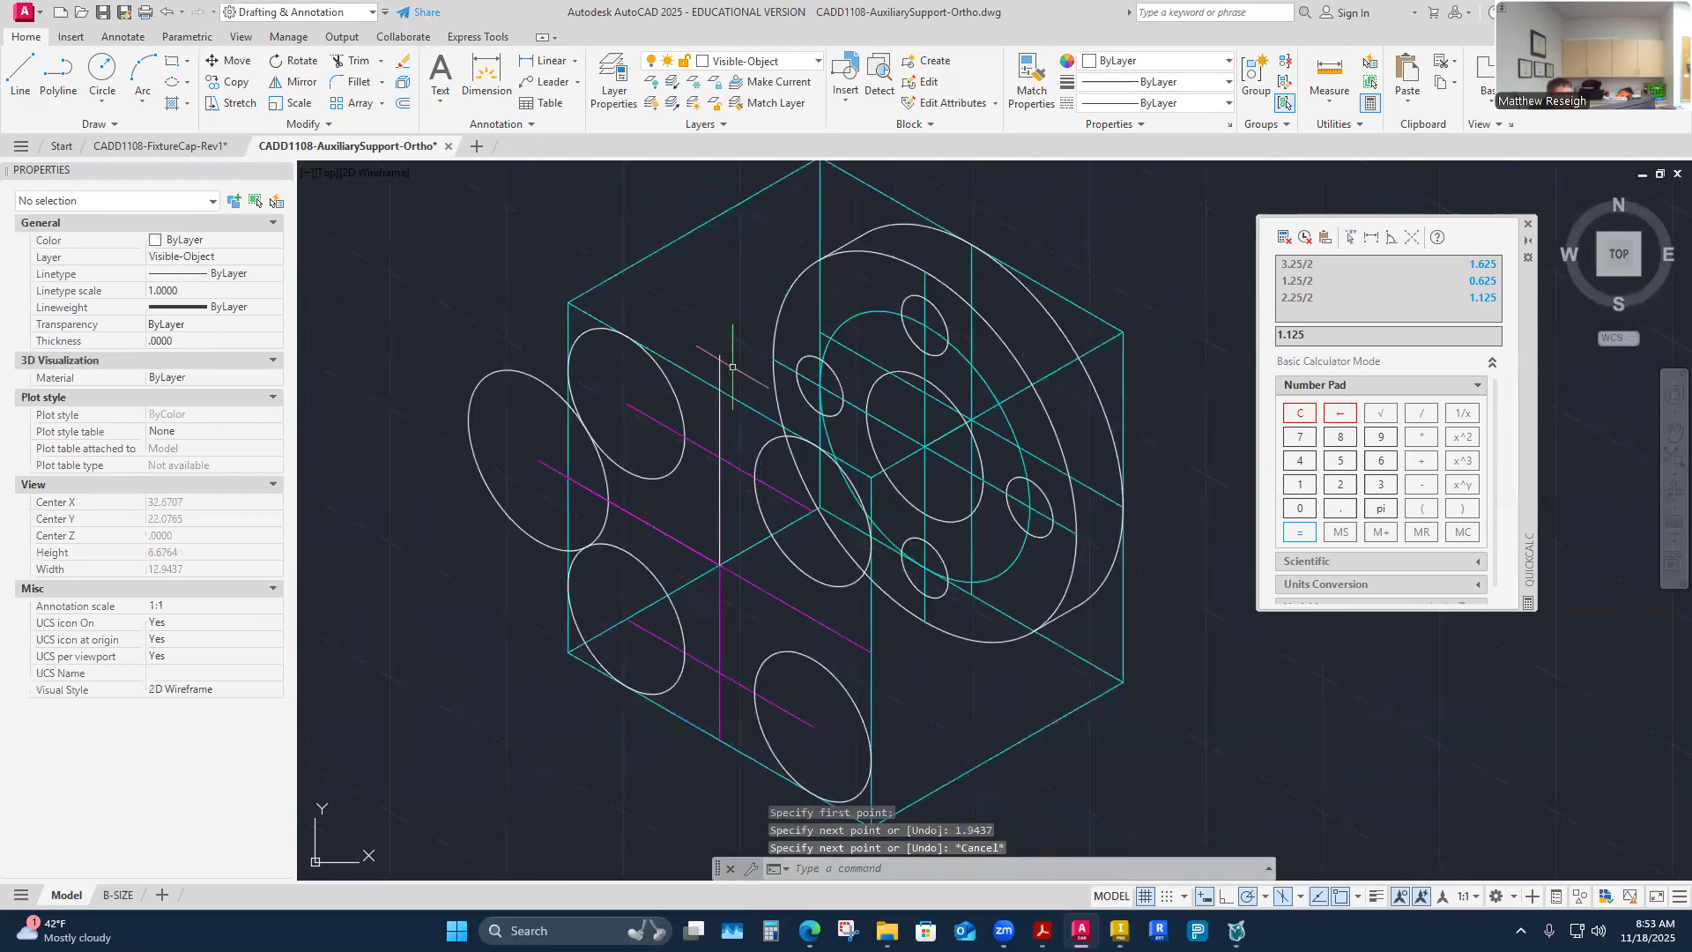
Step: Match the new vertical line's properties to the magenta line between the upper corner ellipses
{"action": "left_click", "coordinate": [1031, 75]}
{"action": "left_click", "coordinate": [717, 458]}
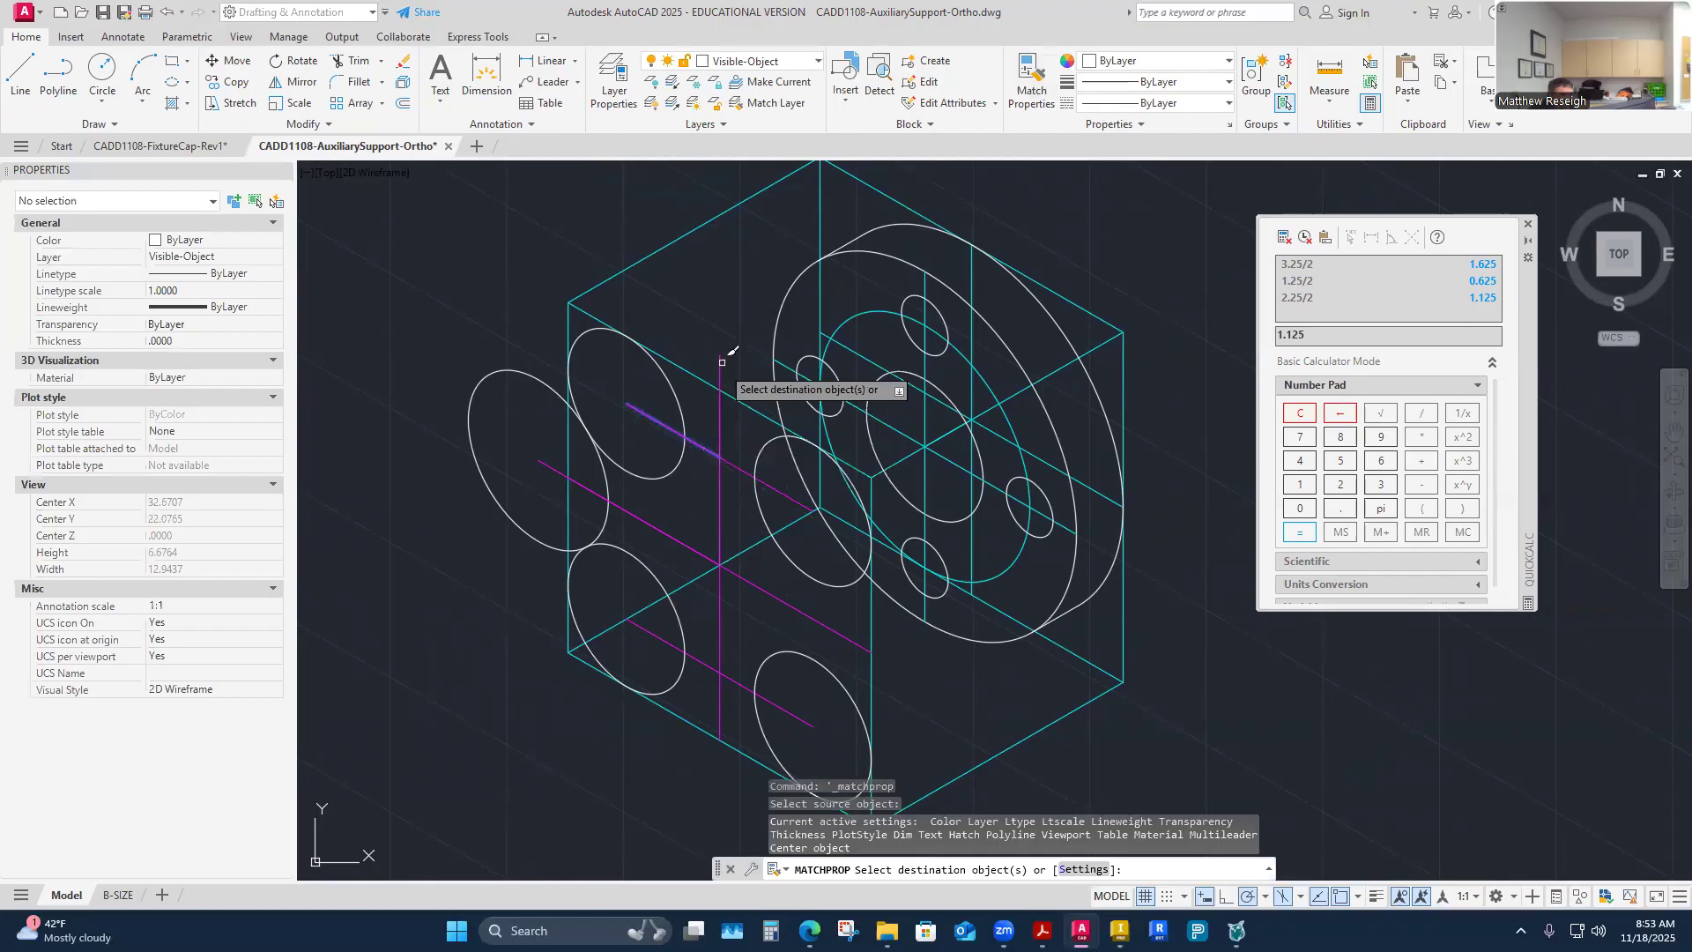
{"action": "right_click", "coordinate": [712, 316]}
{"action": "left_click", "coordinate": [747, 328]}
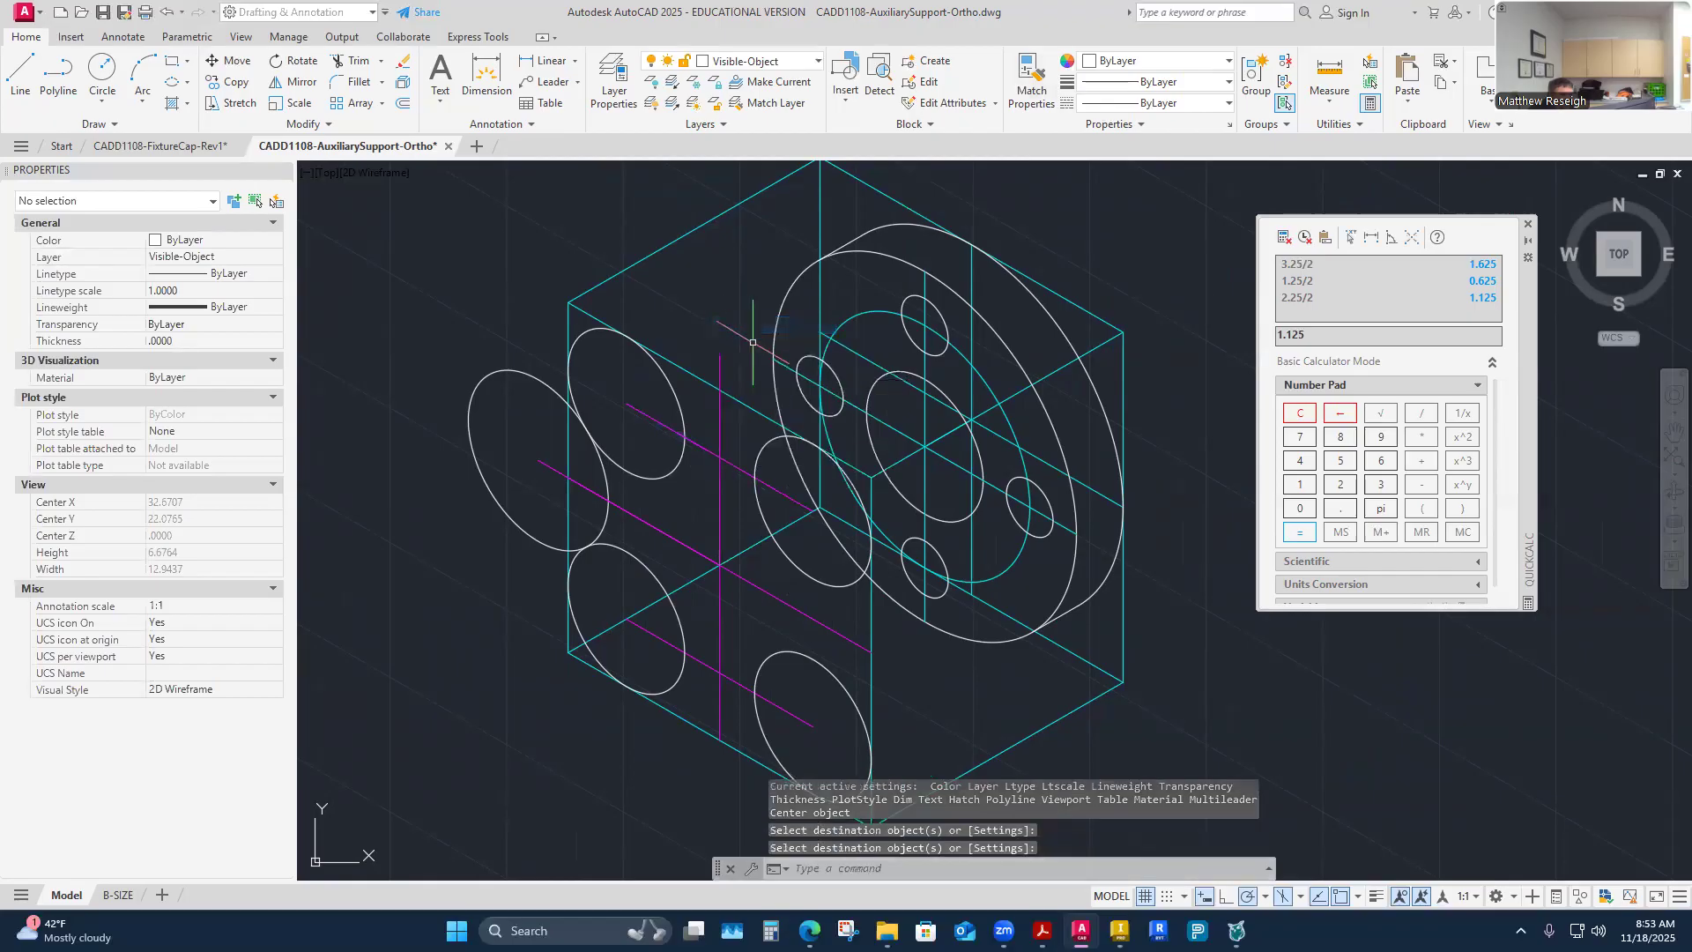
Step: Make Construction5 the current layer and draw a 1.9437 line from the front plate's centre at 330° toward the plate's right side
{"action": "left_click", "coordinate": [760, 61]}
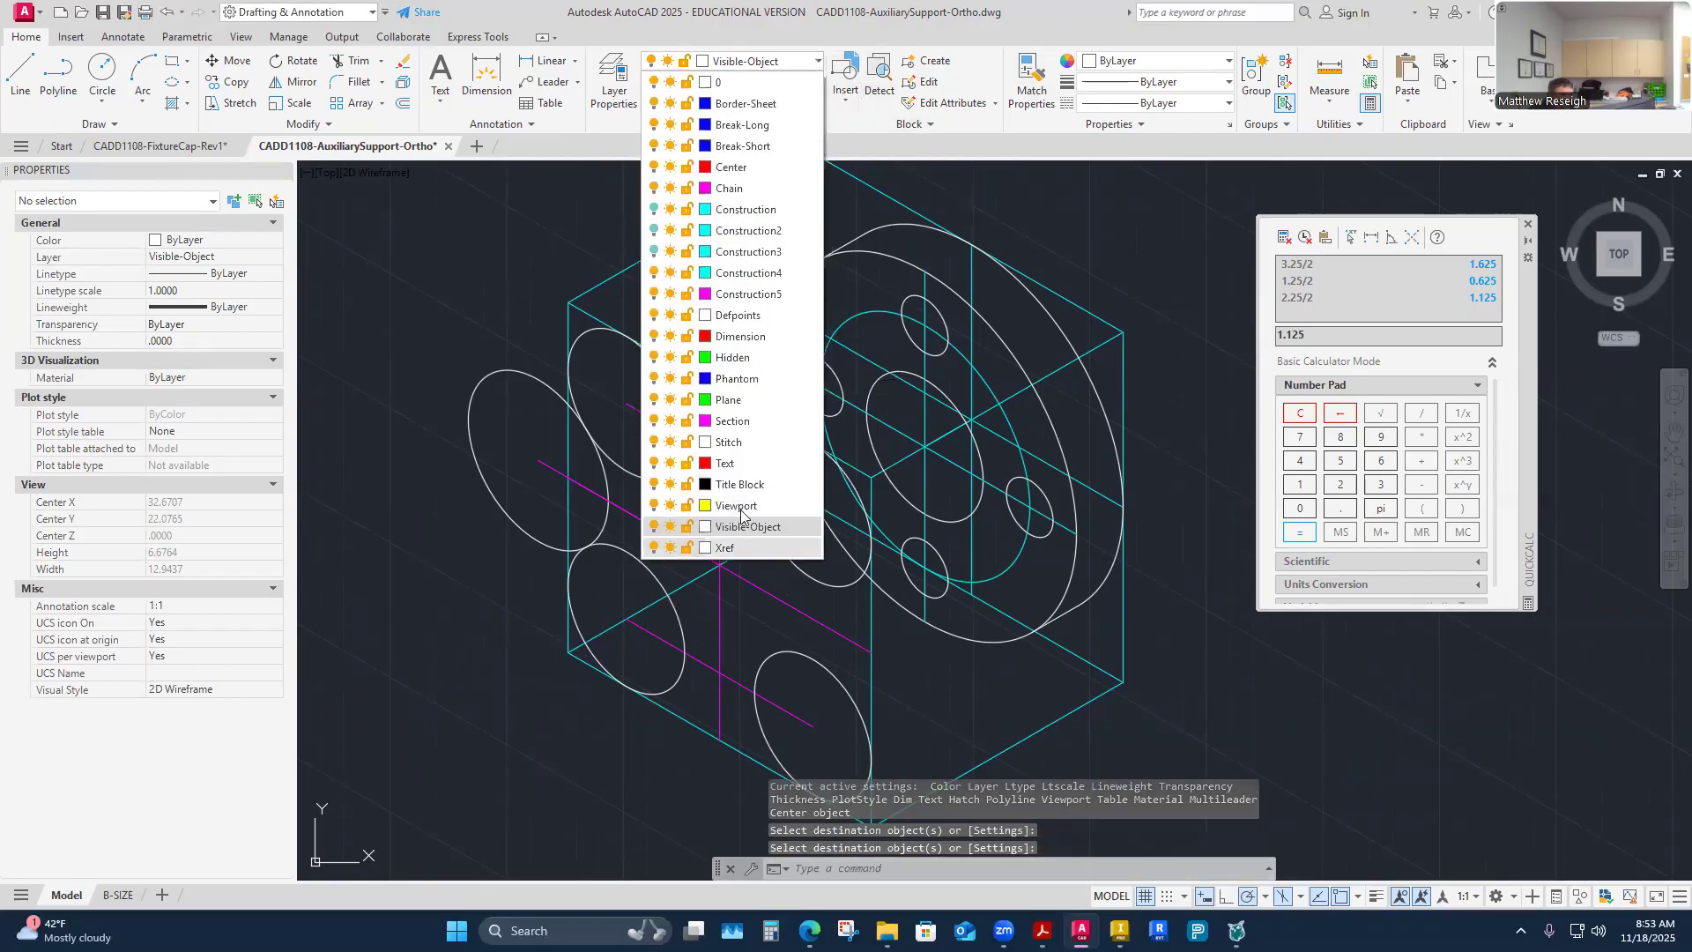
{"action": "left_click", "coordinate": [738, 296]}
{"action": "left_click", "coordinate": [20, 71]}
{"action": "scroll", "coordinate": [813, 726], "scroll_direction": "up", "scroll_amount": 2}
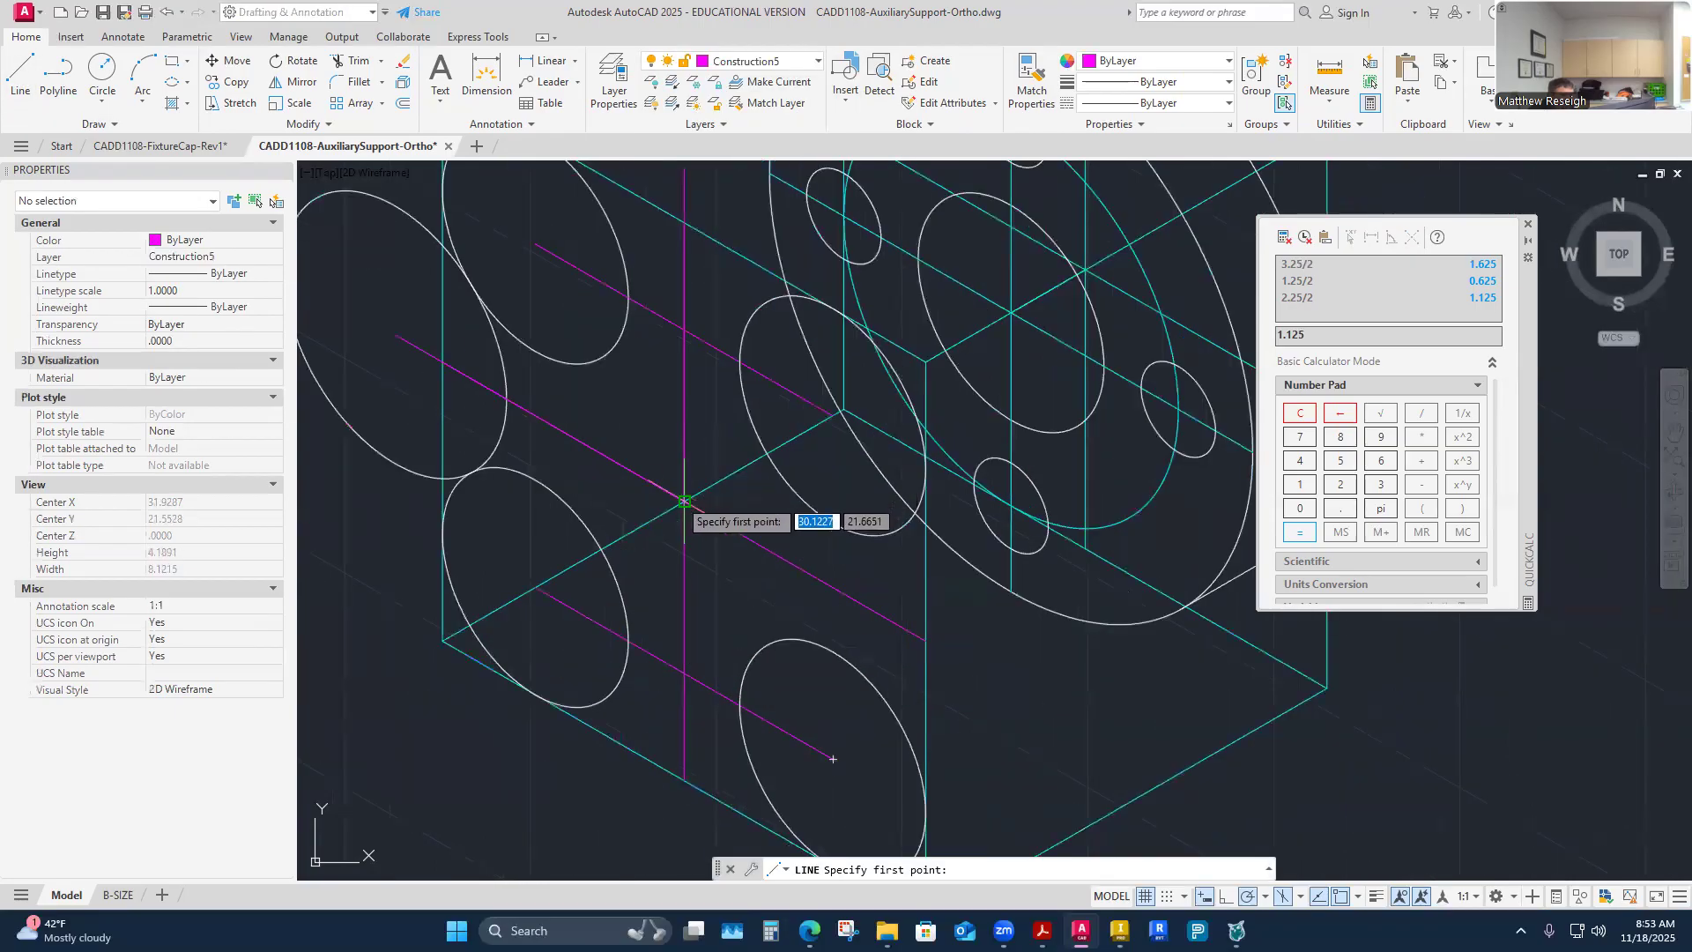
{"action": "left_click", "coordinate": [684, 503]}
{"action": "type", "text": "1."}
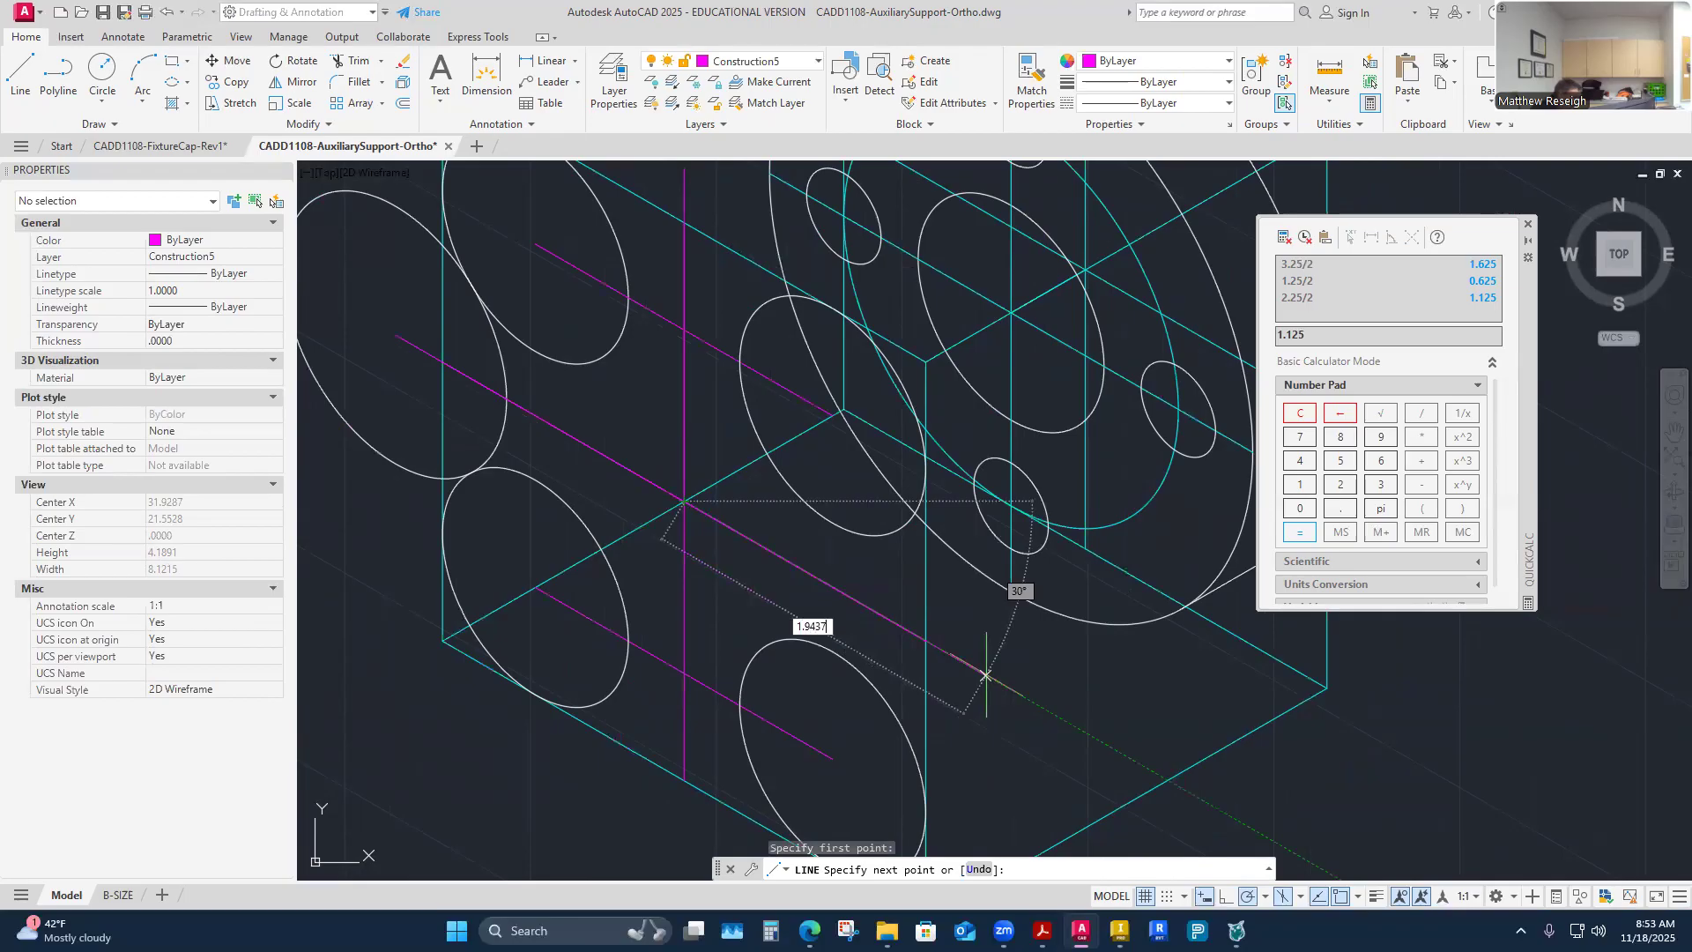
{"action": "type", "text": "9437"}
{"action": "key", "text": "Return"}
{"action": "right_click", "coordinate": [1073, 713]}
{"action": "left_click", "coordinate": [1109, 724]}
Step: Draw a vertical line 1.9437 long downward from the front plate's centre
{"action": "right_click", "coordinate": [764, 307]}
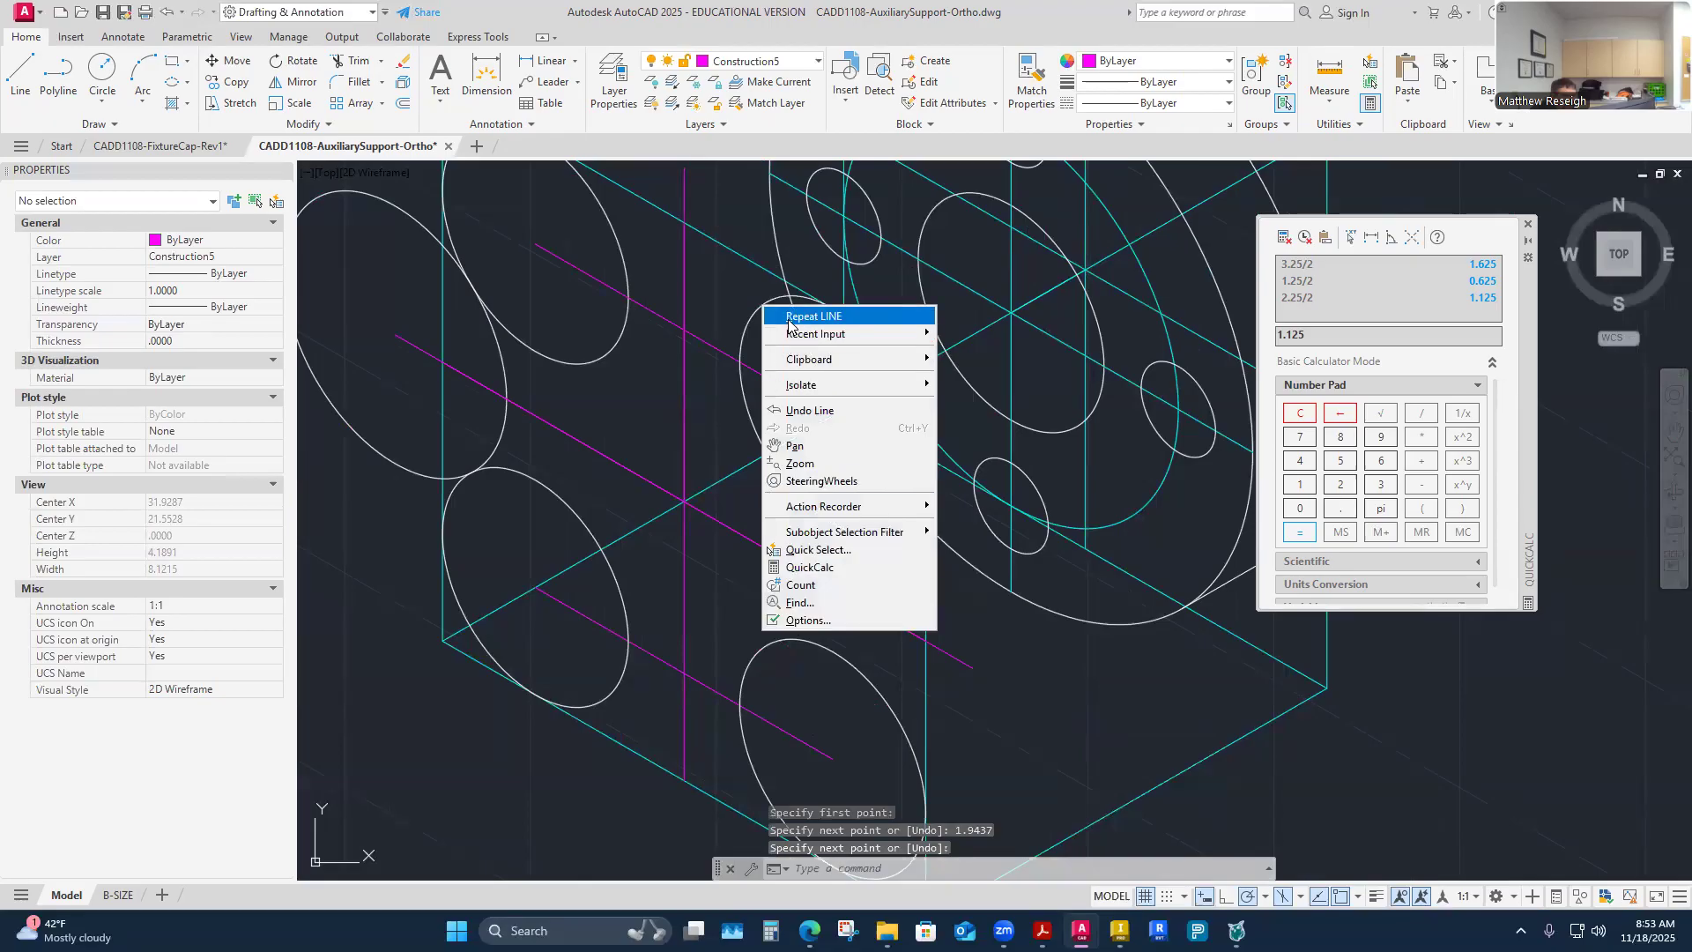
{"action": "left_click", "coordinate": [789, 319]}
{"action": "left_click", "coordinate": [684, 503]}
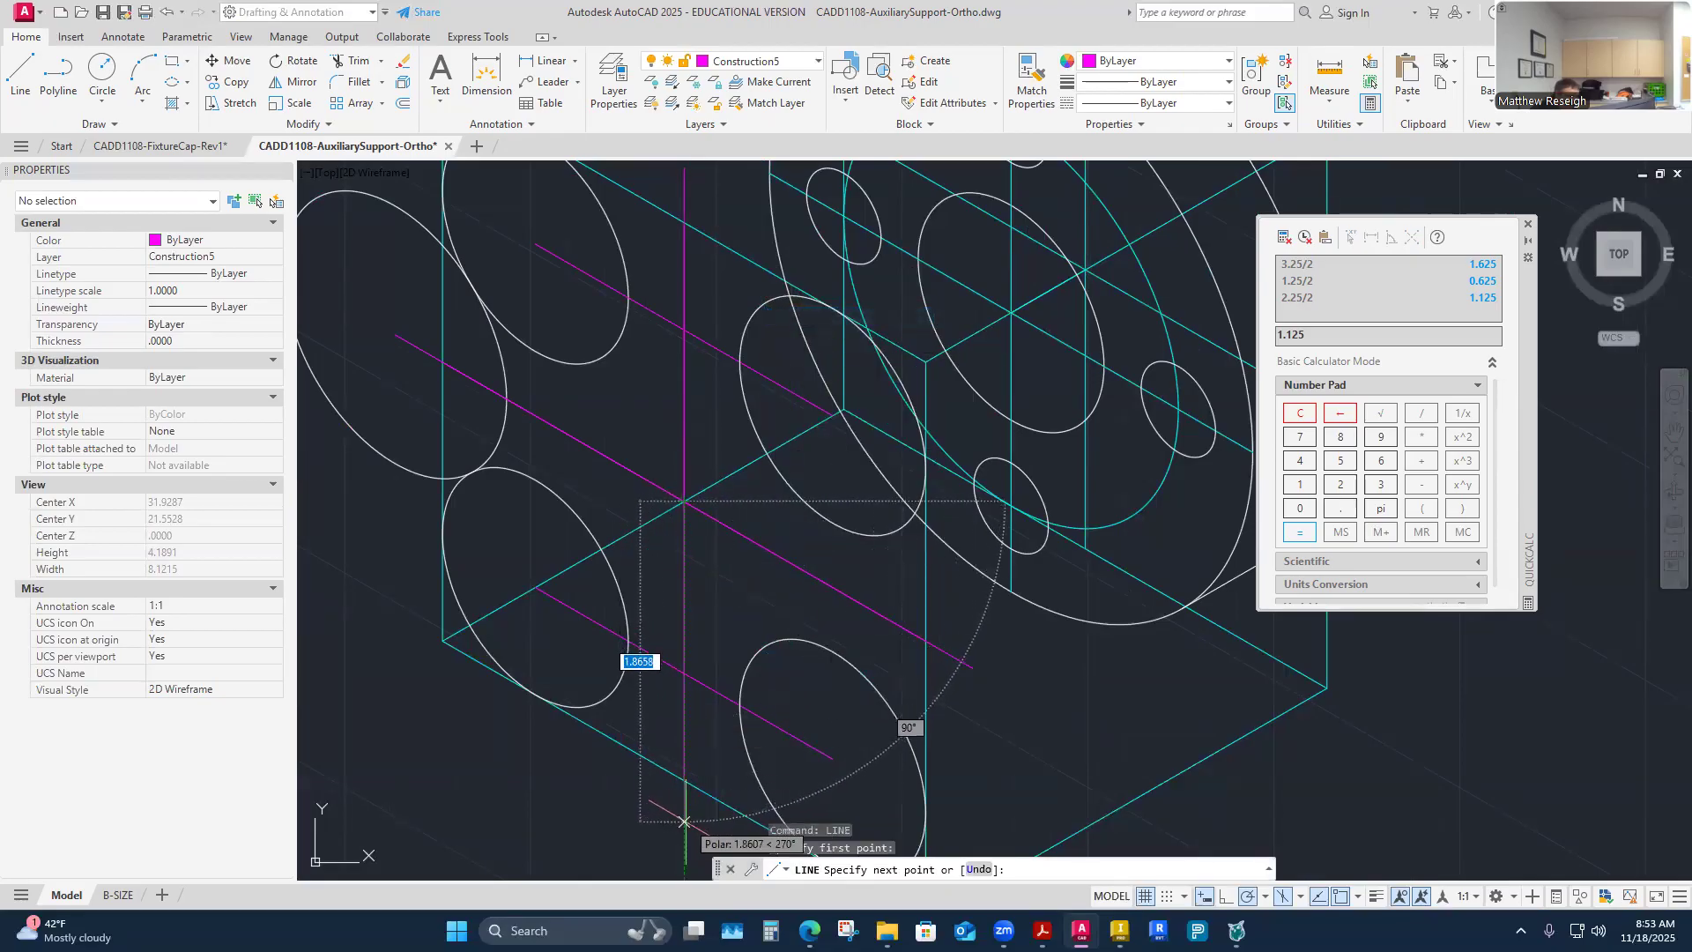
{"action": "type", "text": "1.9437"}
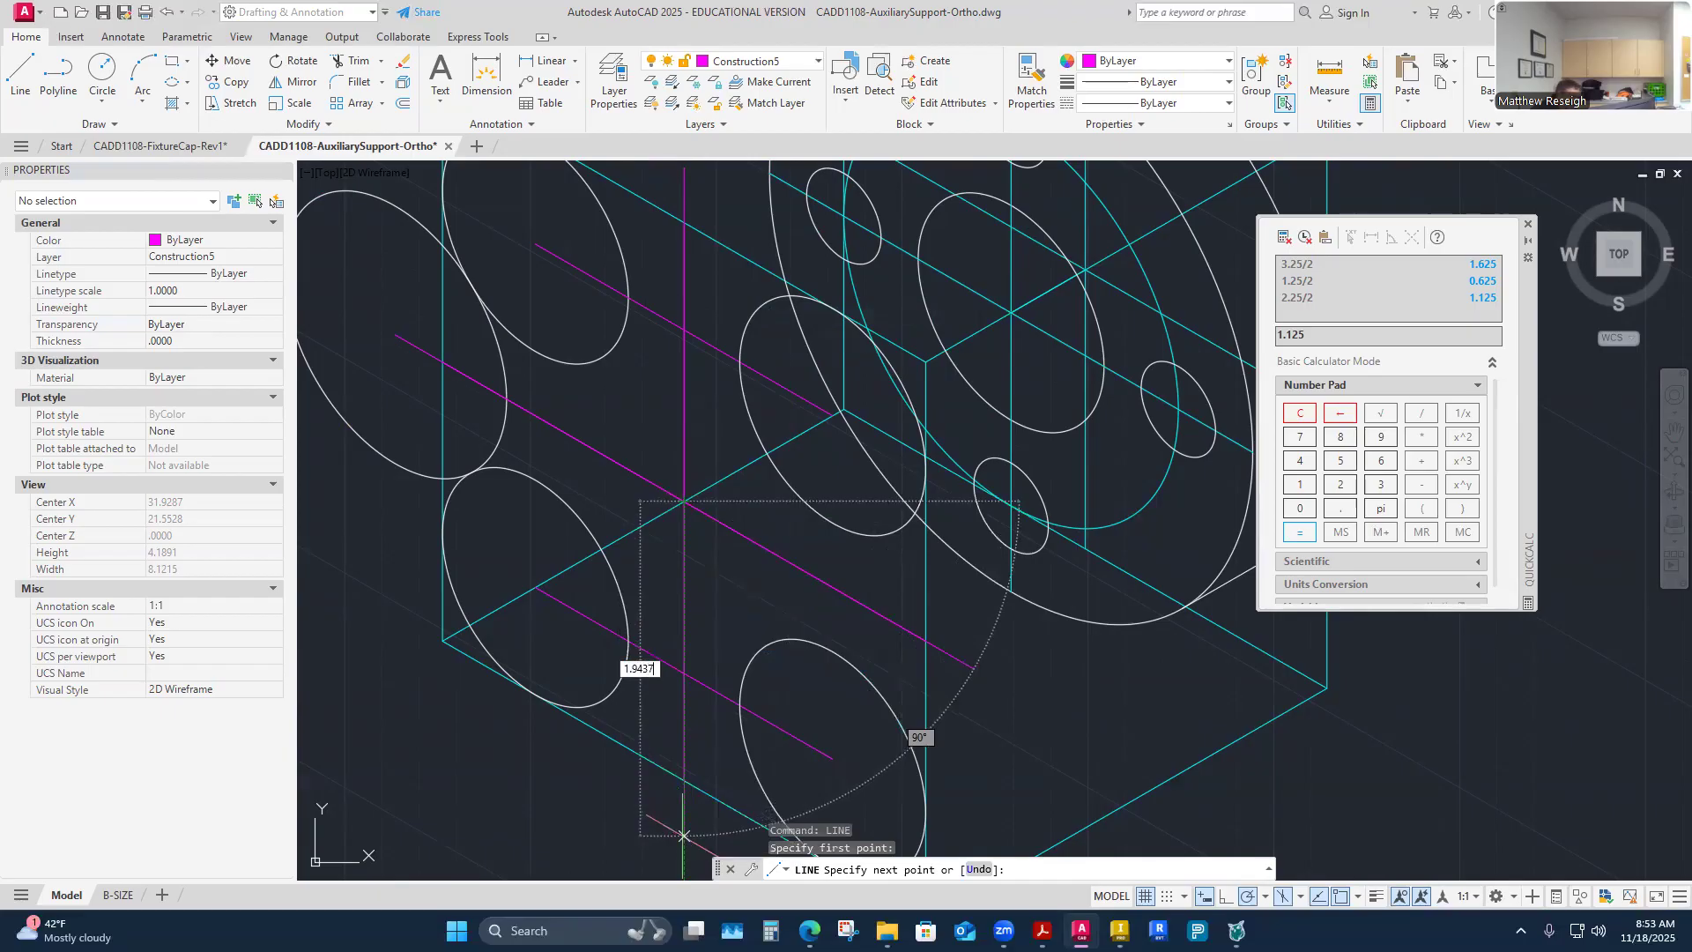
{"action": "key", "text": "Return"}
{"action": "key", "text": "Escape"}
{"action": "scroll", "coordinate": [653, 701], "scroll_direction": "down", "scroll_amount": 2}
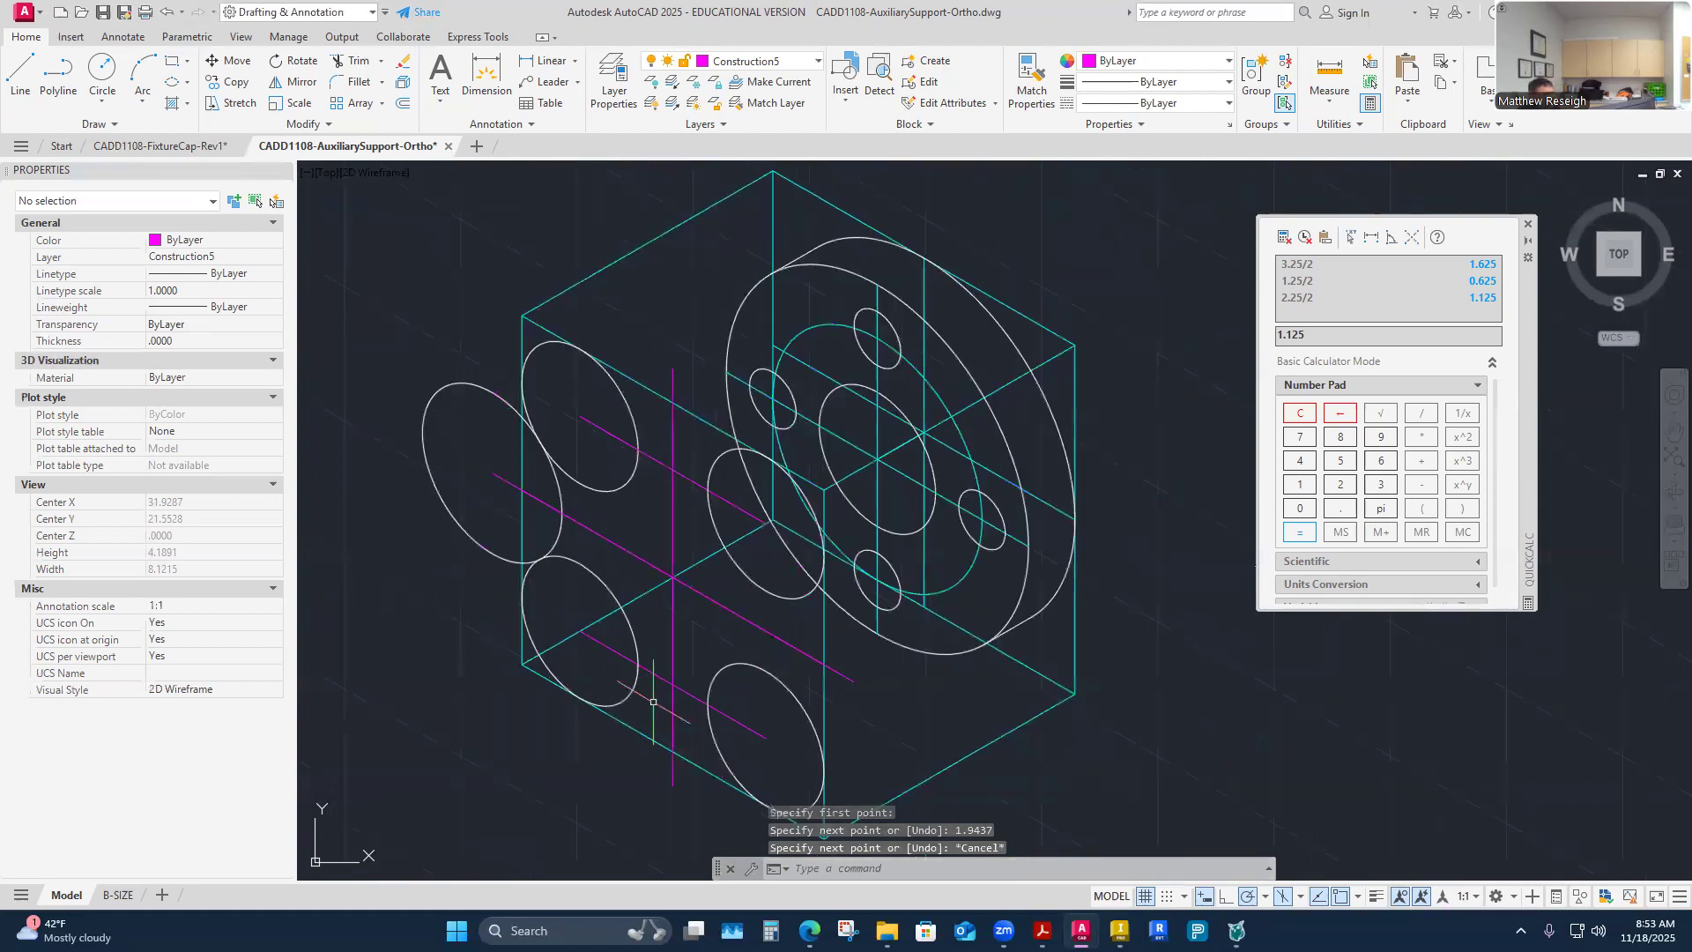
Step: Copy the left .75-radius ellipse from its centre to the upper end of the vertical 1.9437 line
{"action": "left_click", "coordinate": [235, 81]}
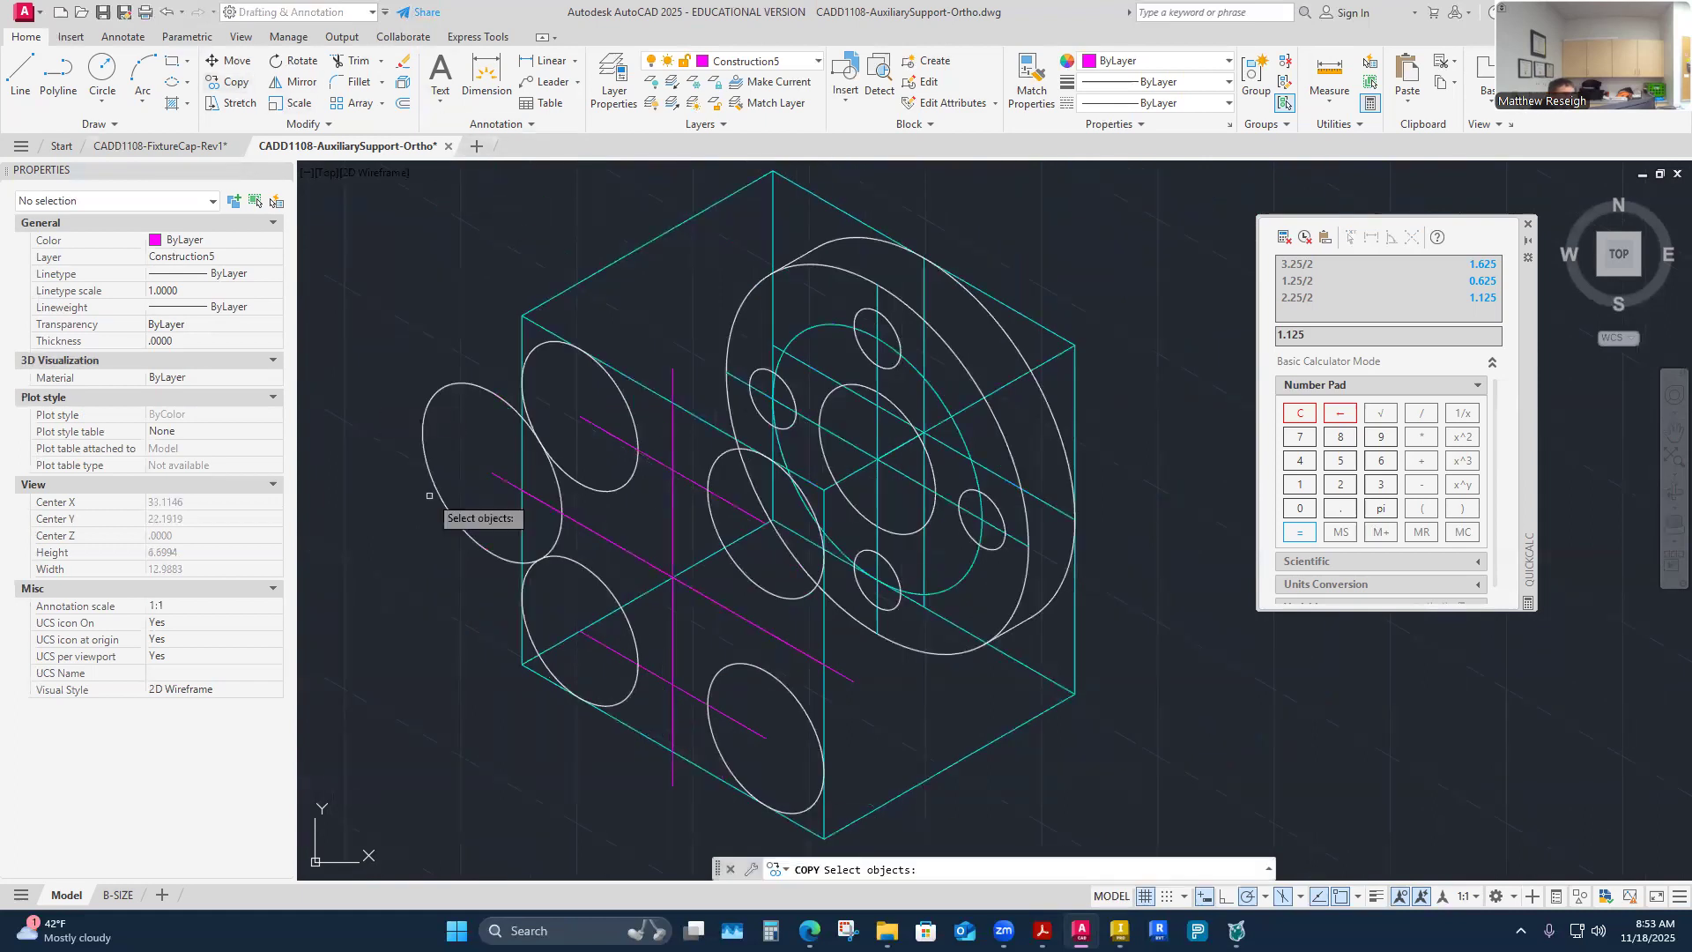
{"action": "left_click", "coordinate": [440, 401]}
{"action": "key", "text": "Return"}
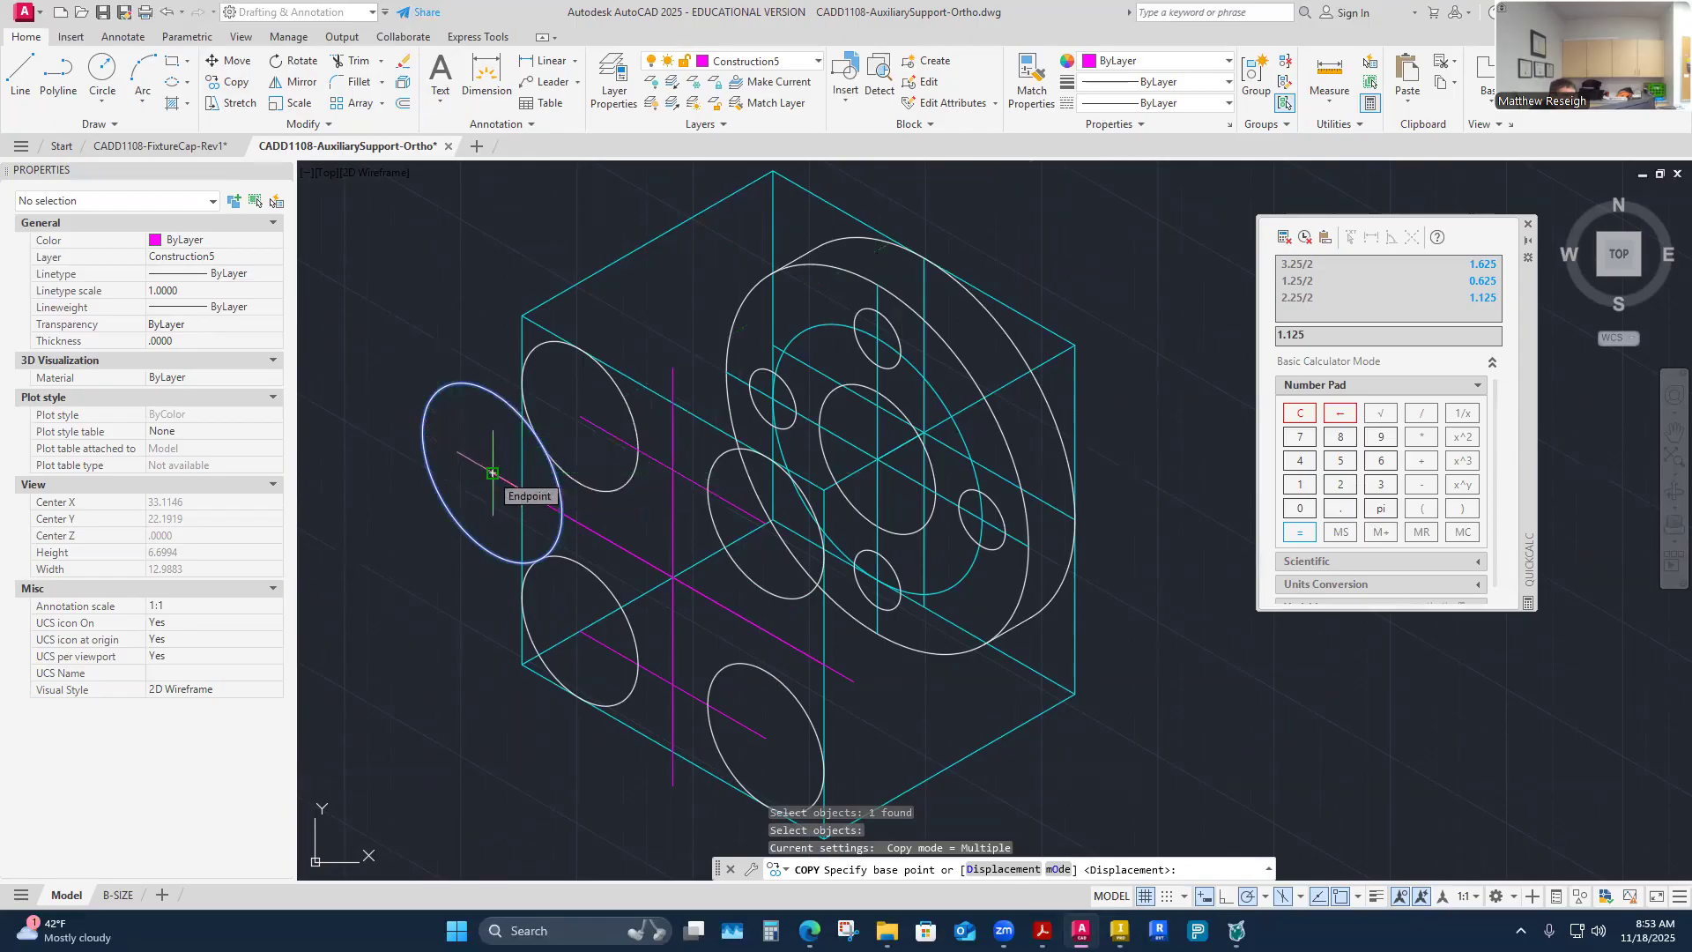
{"action": "scroll", "coordinate": [492, 473], "scroll_direction": "up", "scroll_amount": 2}
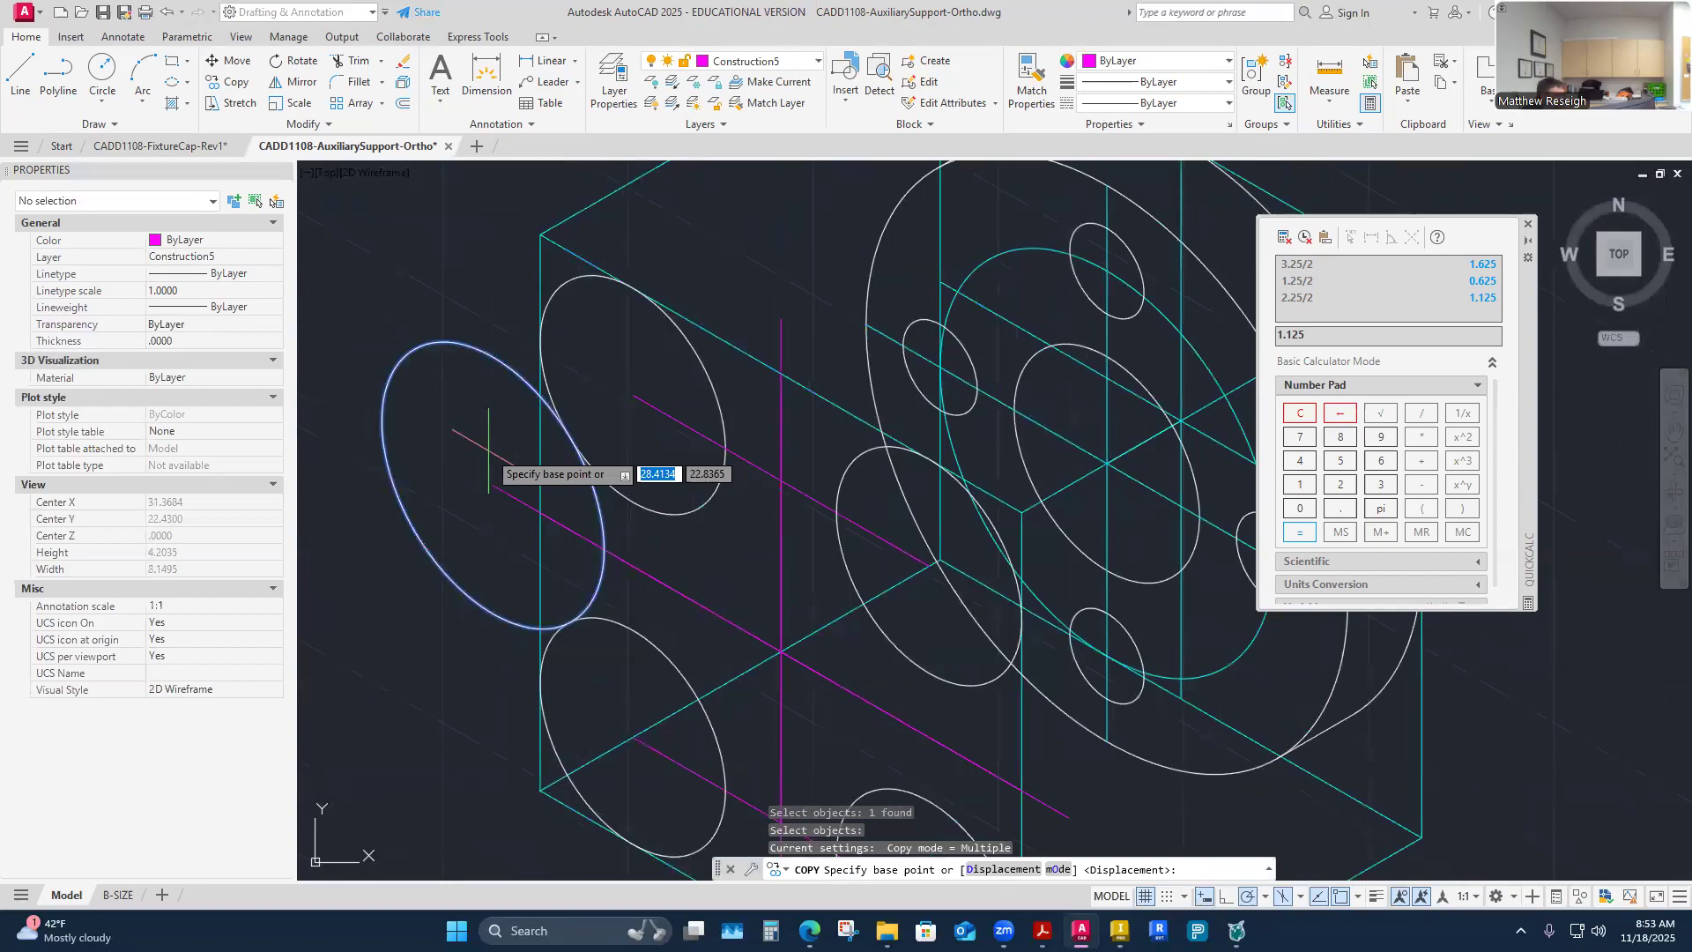
{"action": "key", "text": "F8"}
{"action": "right_click", "coordinate": [489, 454], "text": "shift"}
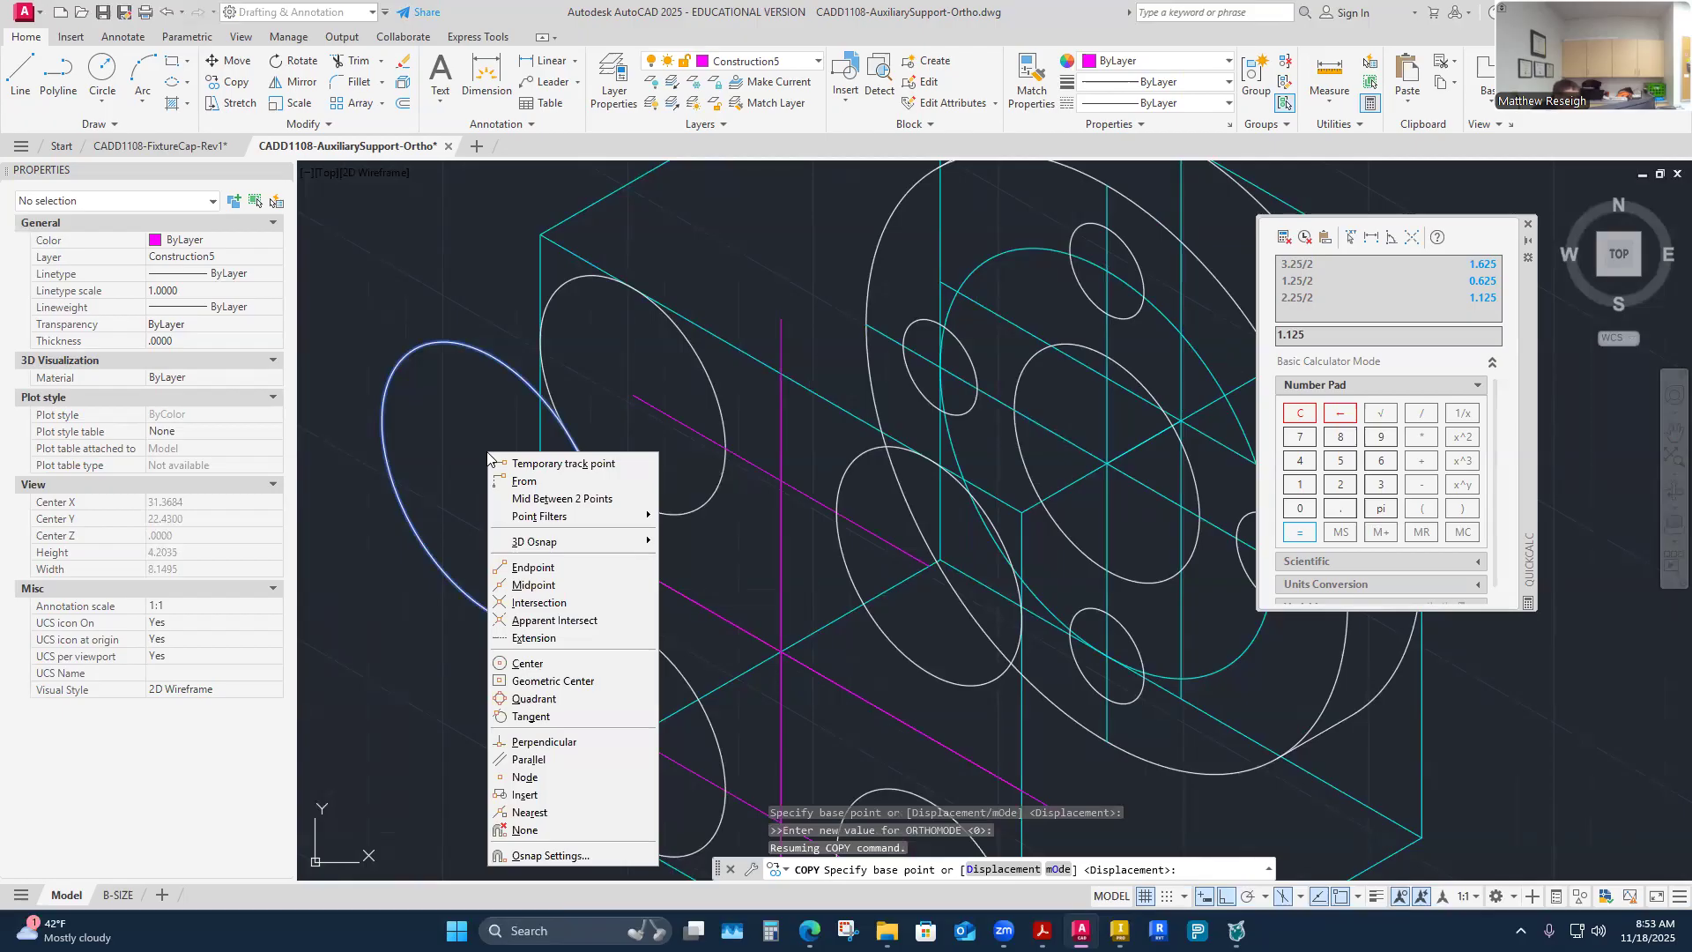
{"action": "left_click", "coordinate": [529, 666]}
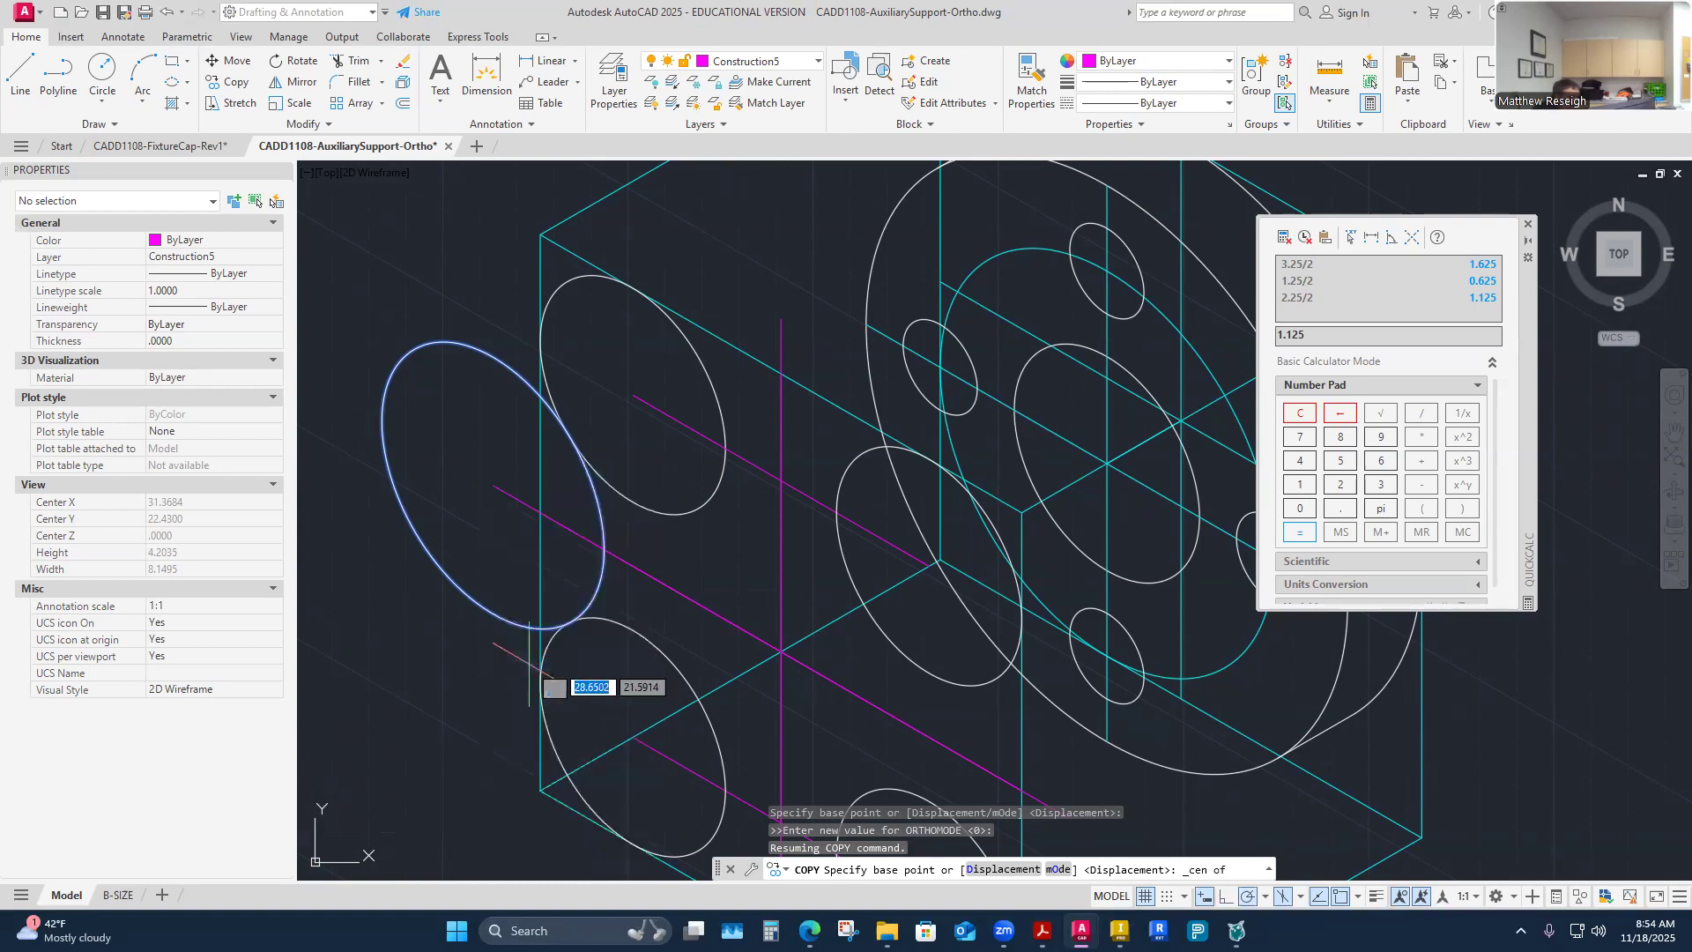
{"action": "left_click", "coordinate": [492, 484]}
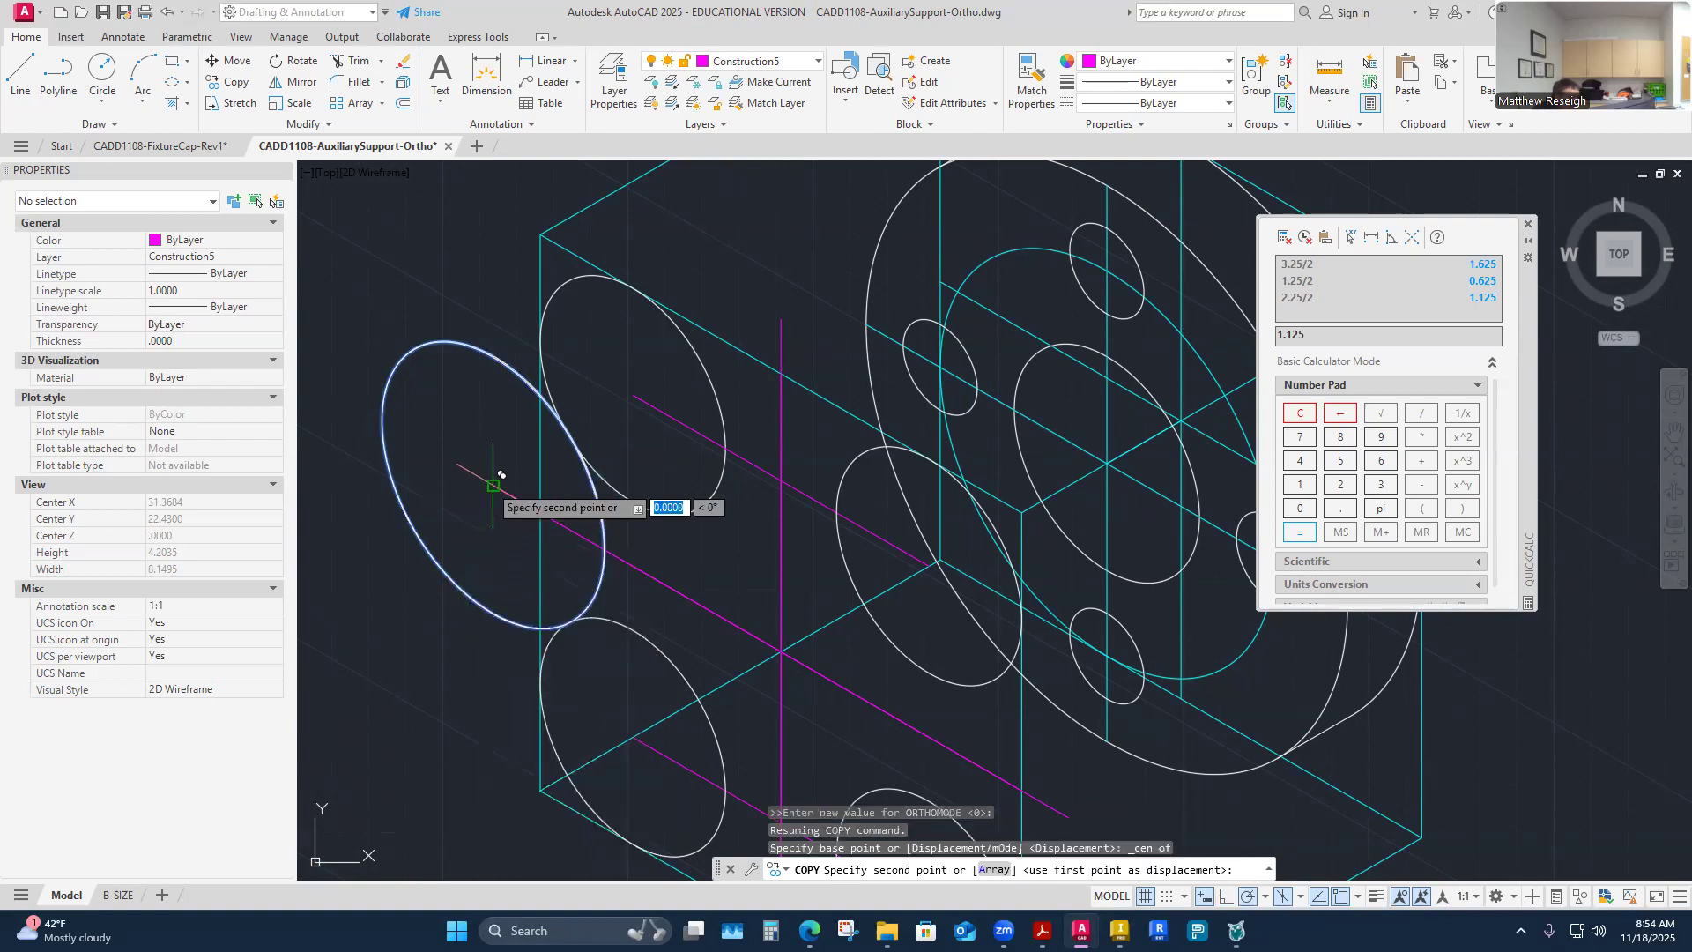
{"action": "scroll", "coordinate": [501, 476], "scroll_direction": "down", "scroll_amount": 3}
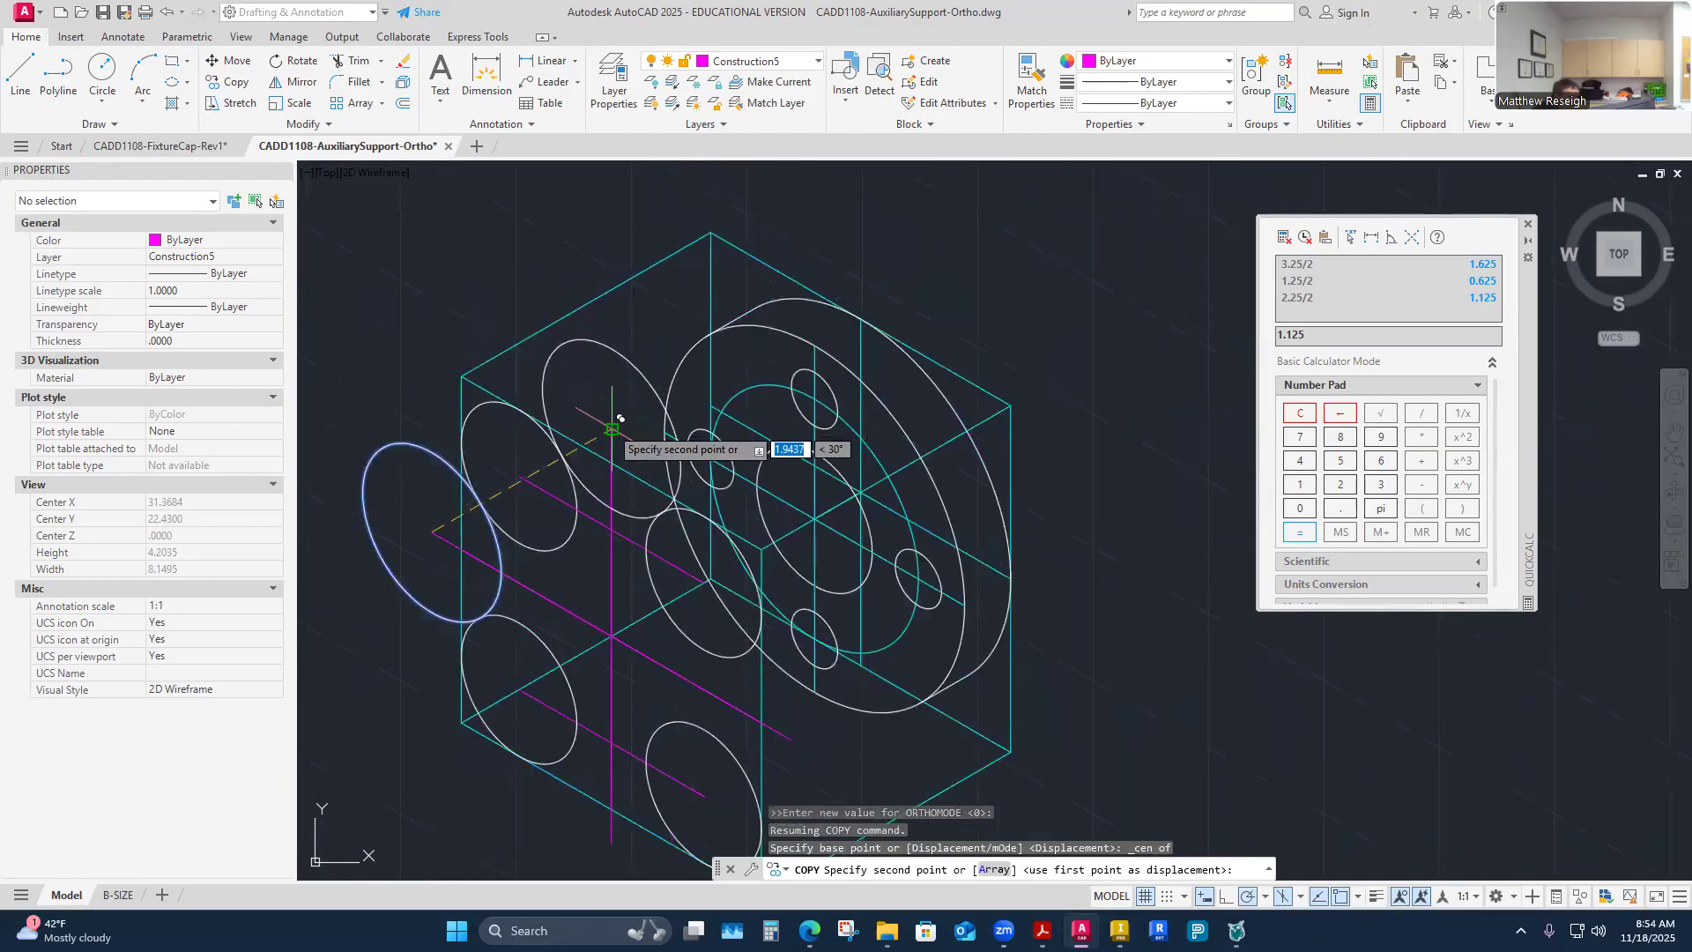
{"action": "left_click", "coordinate": [611, 429]}
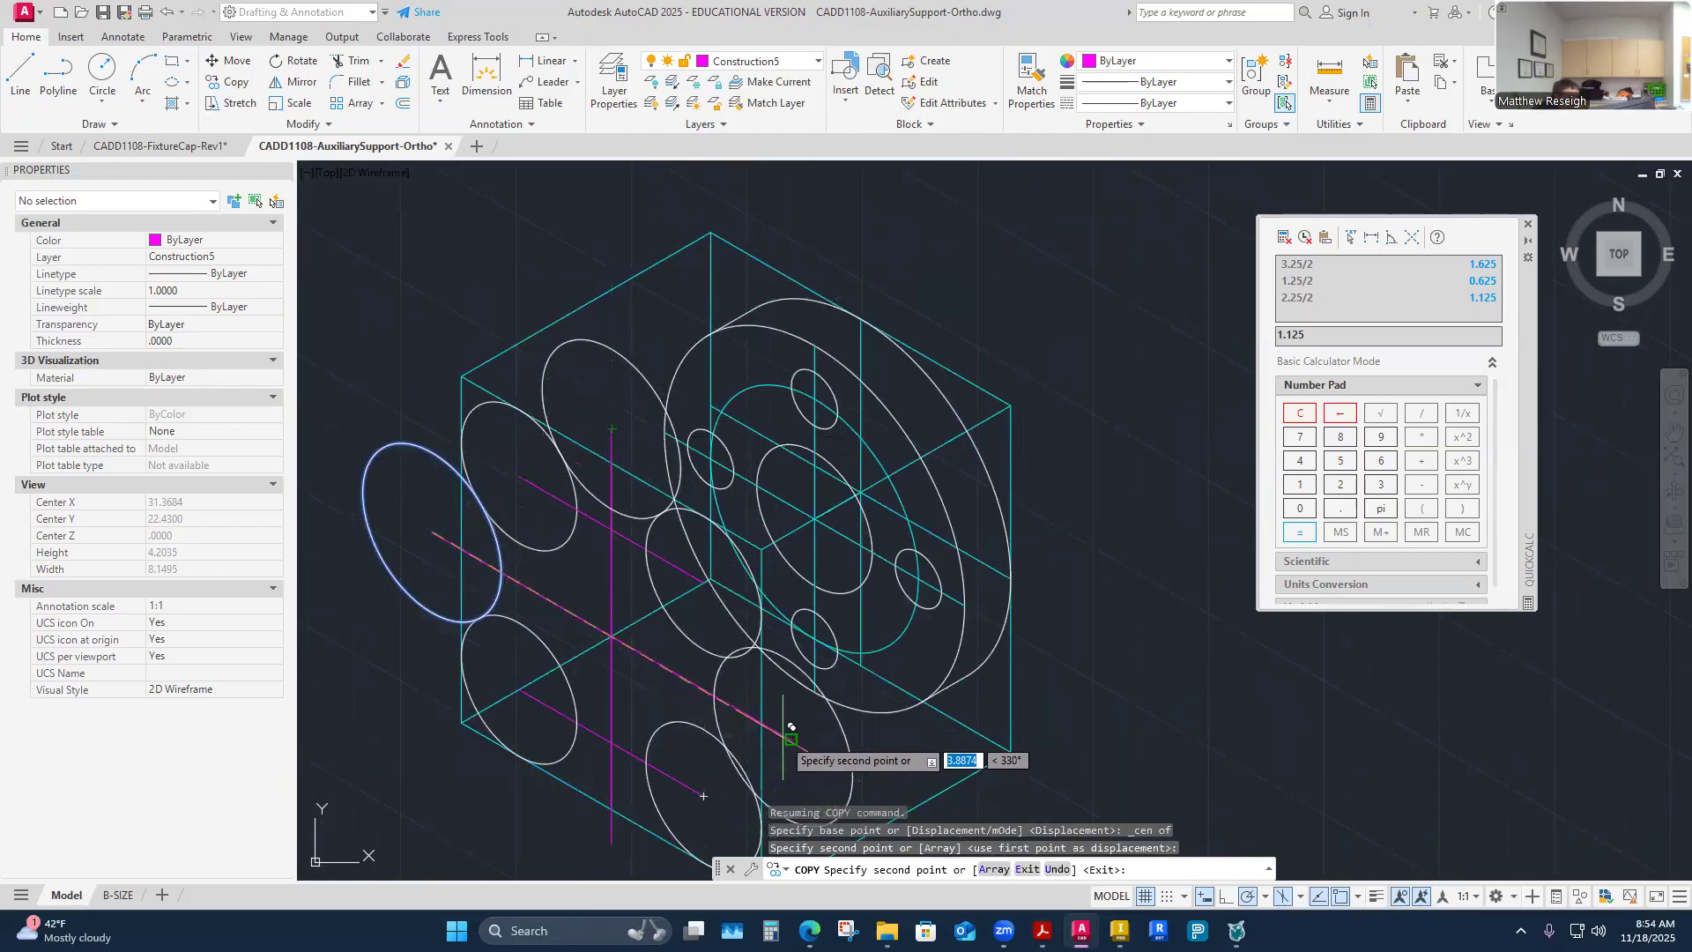
Step: Place two more copies of the .75-radius ellipse at the outer ends of the right and lower 1.9437 lines
{"action": "left_click", "coordinate": [796, 733]}
{"action": "scroll", "coordinate": [617, 684], "scroll_direction": "up", "scroll_amount": 4}
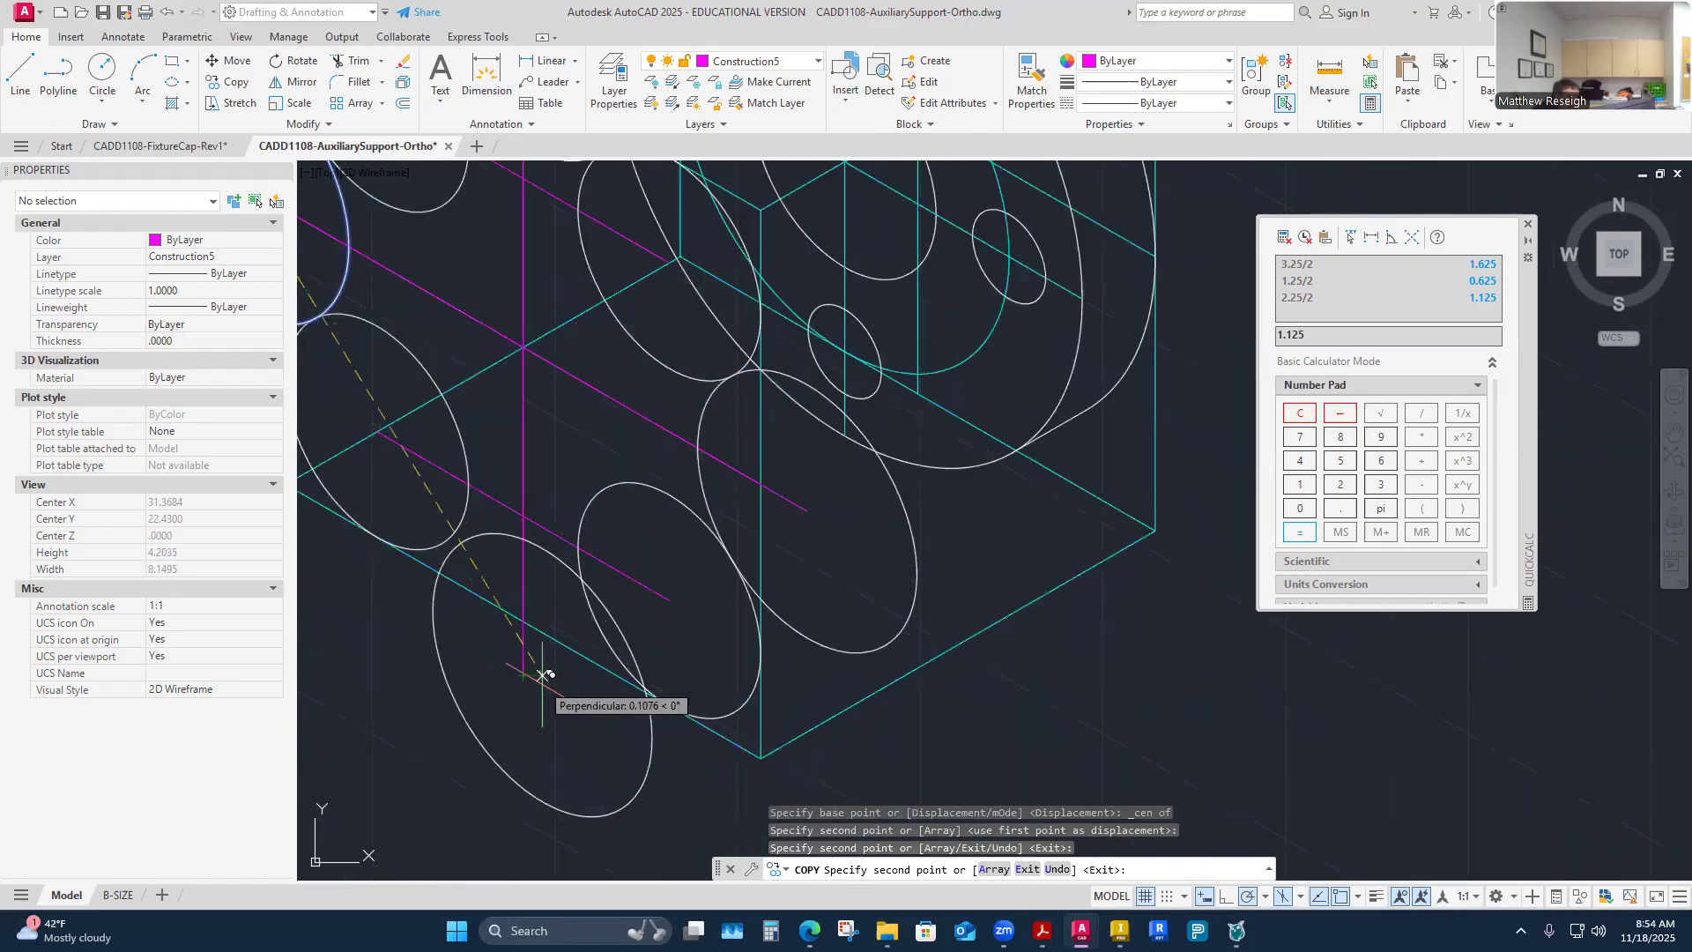
{"action": "left_click", "coordinate": [523, 675]}
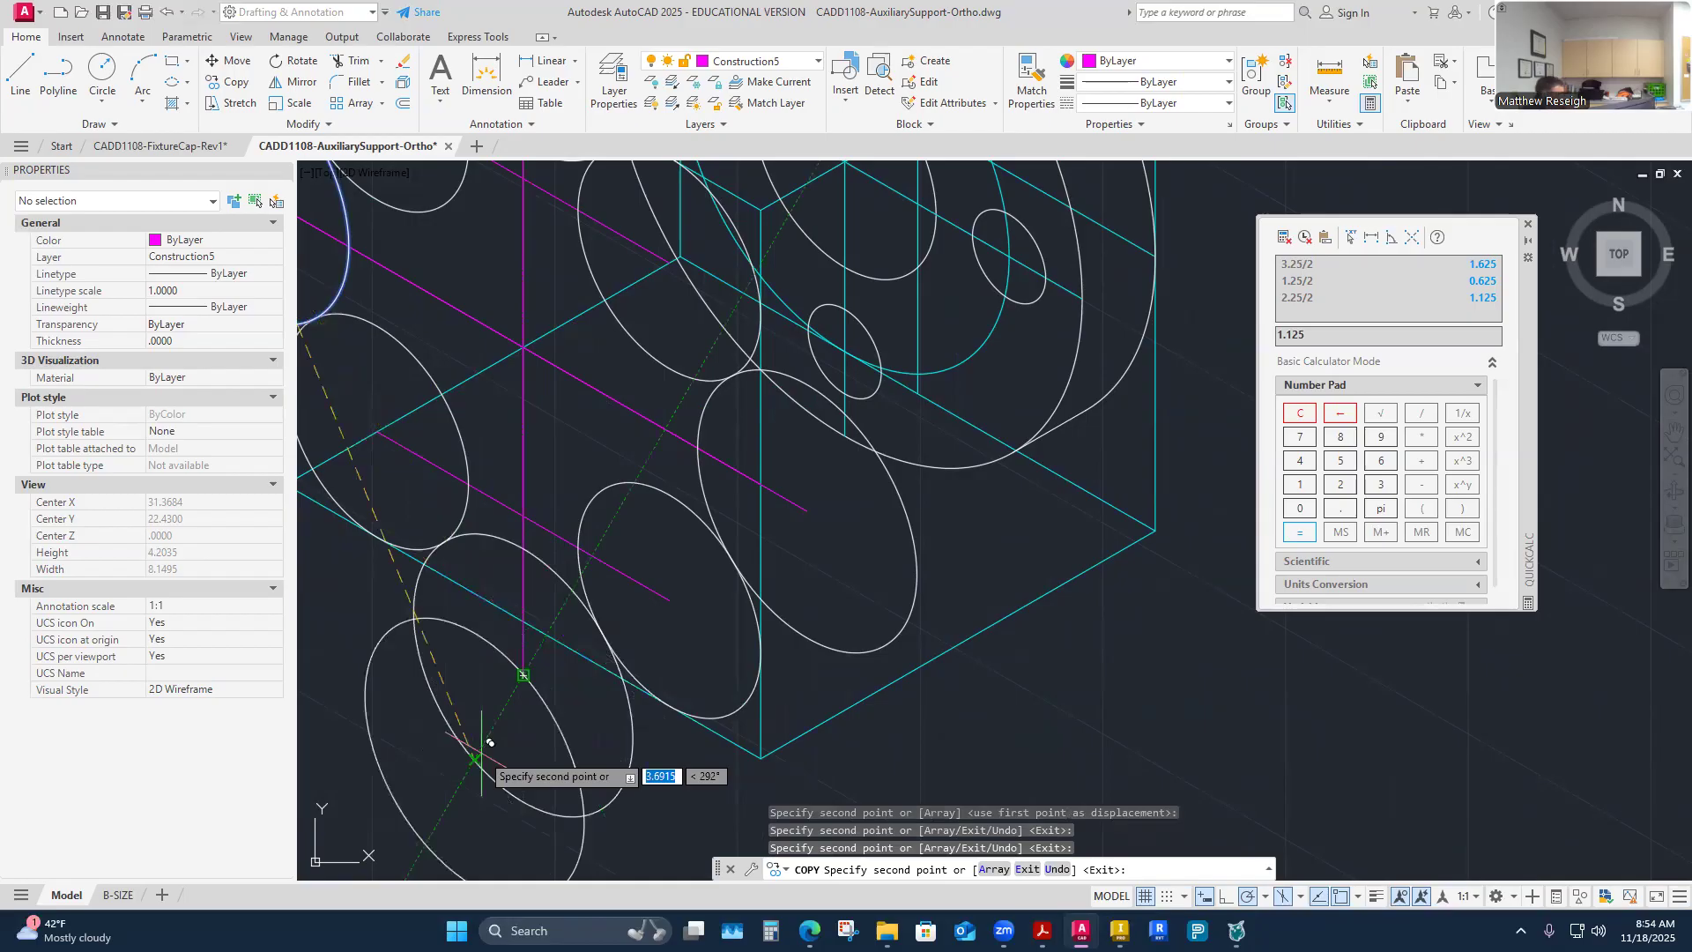
{"action": "key", "text": "Escape"}
{"action": "scroll", "coordinate": [480, 648], "scroll_direction": "down", "scroll_amount": 4}
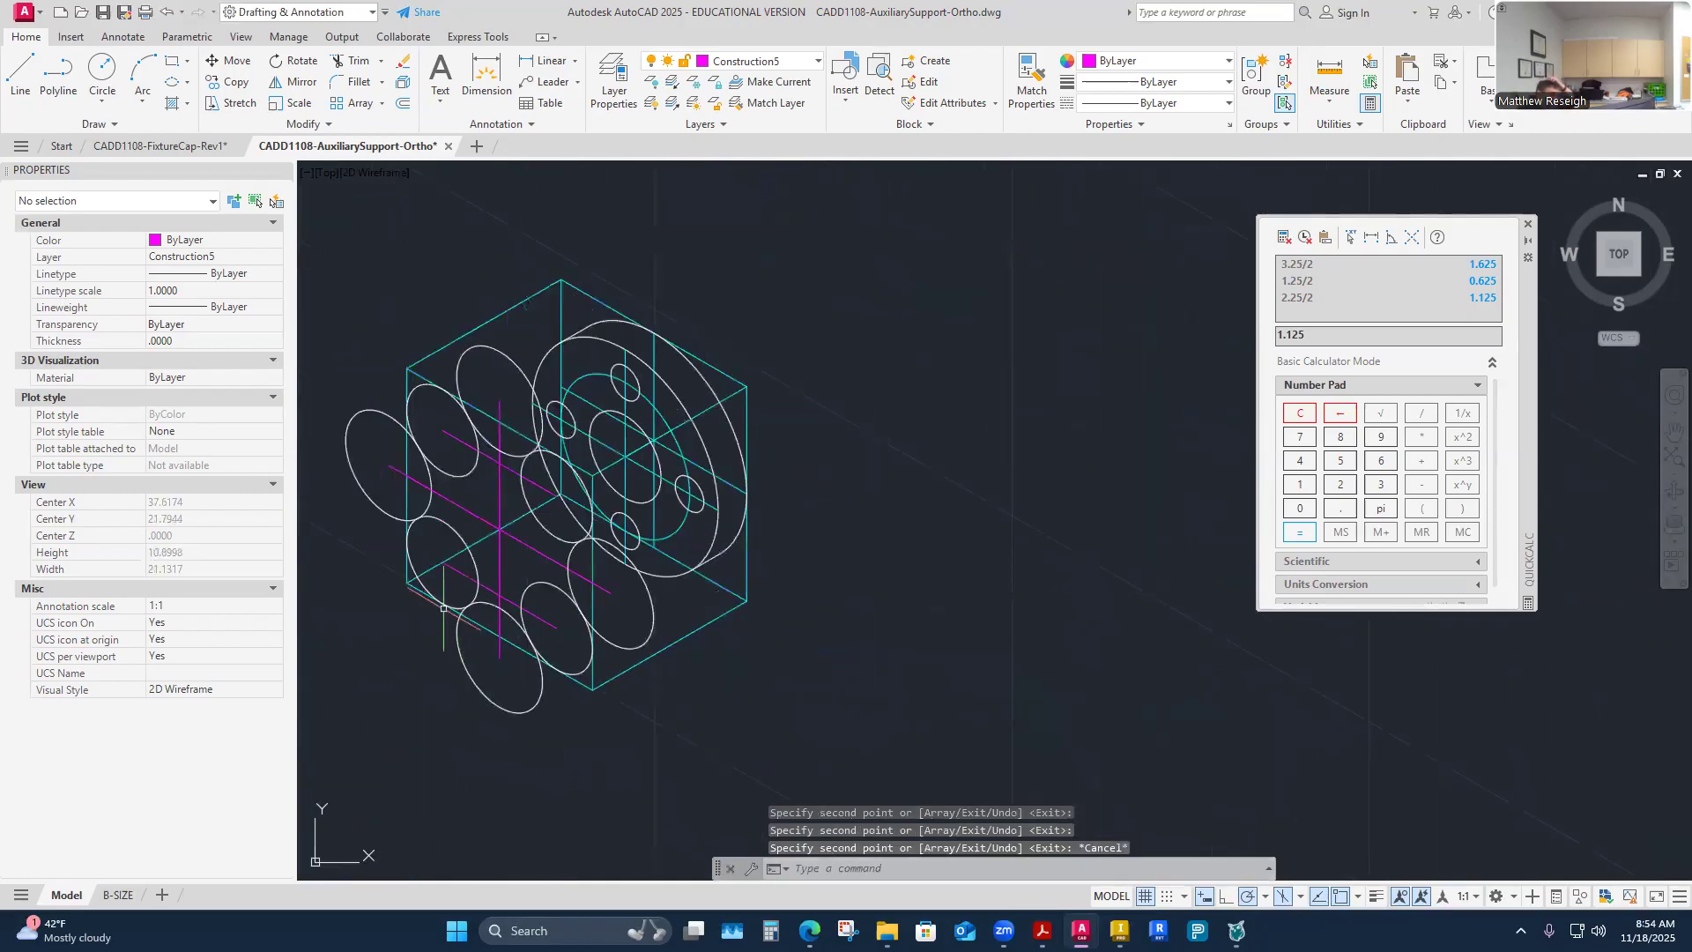
Step: Turn off the Construction5 and Construction4 layers, accepting that the current layer is switched off
{"action": "scroll", "coordinate": [454, 617], "scroll_direction": "down", "scroll_amount": 6}
{"action": "scroll", "coordinate": [448, 599], "scroll_direction": "up", "scroll_amount": 4}
{"action": "scroll", "coordinate": [445, 587], "scroll_direction": "up", "scroll_amount": 2}
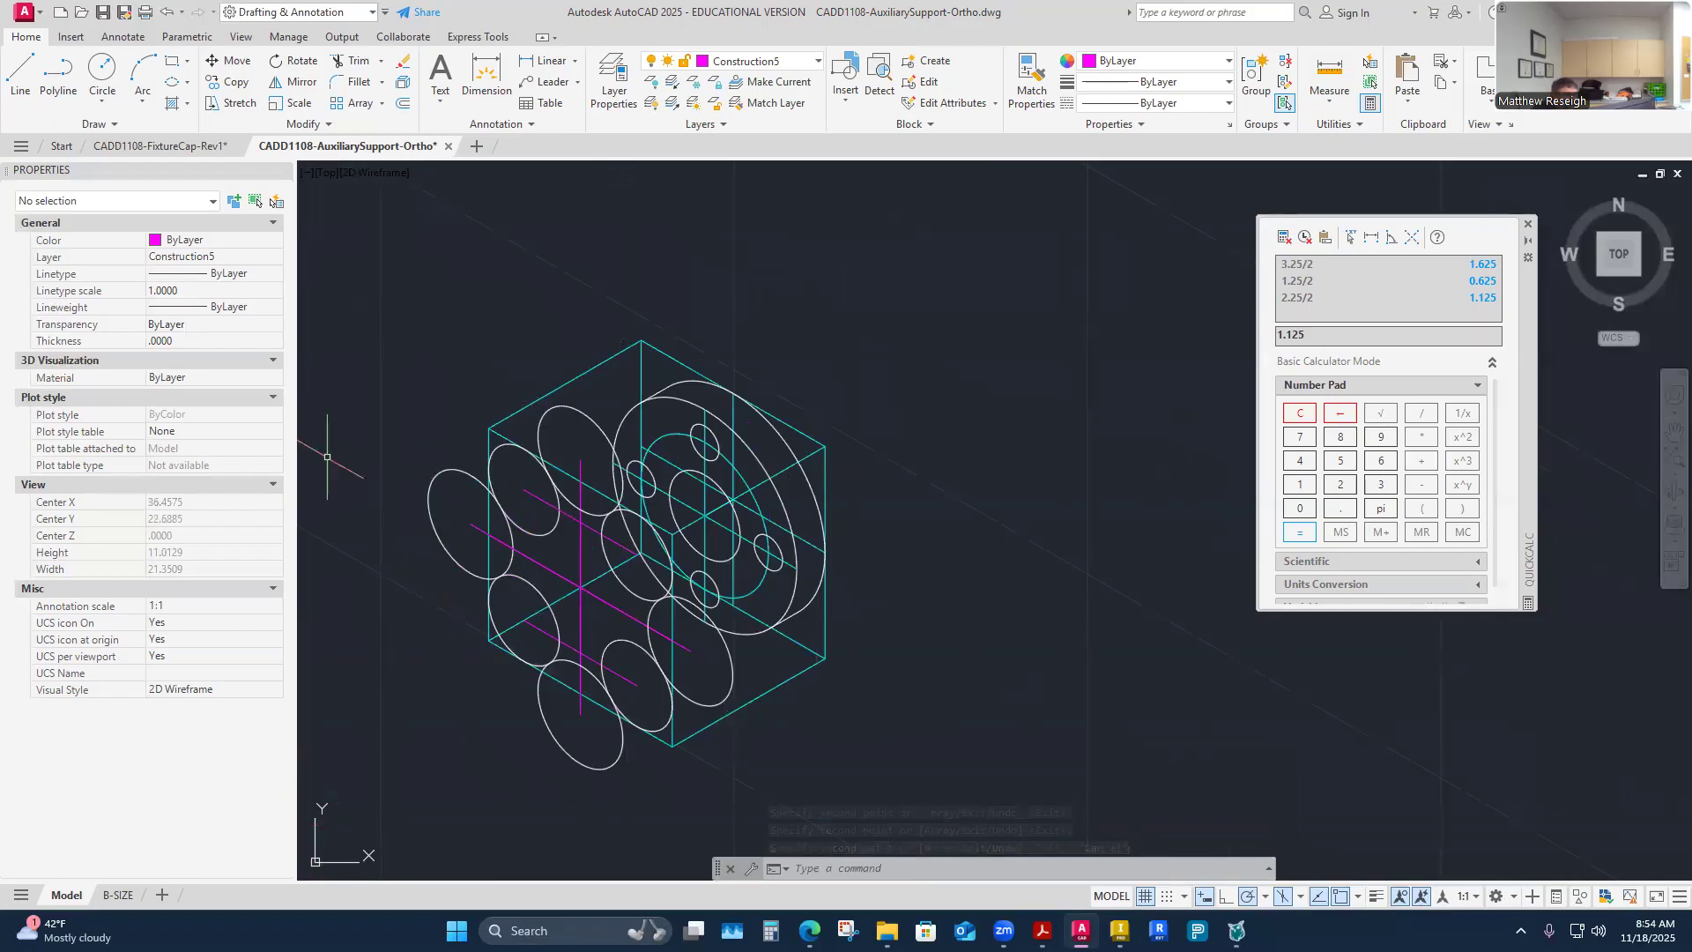
{"action": "left_click", "coordinate": [800, 60]}
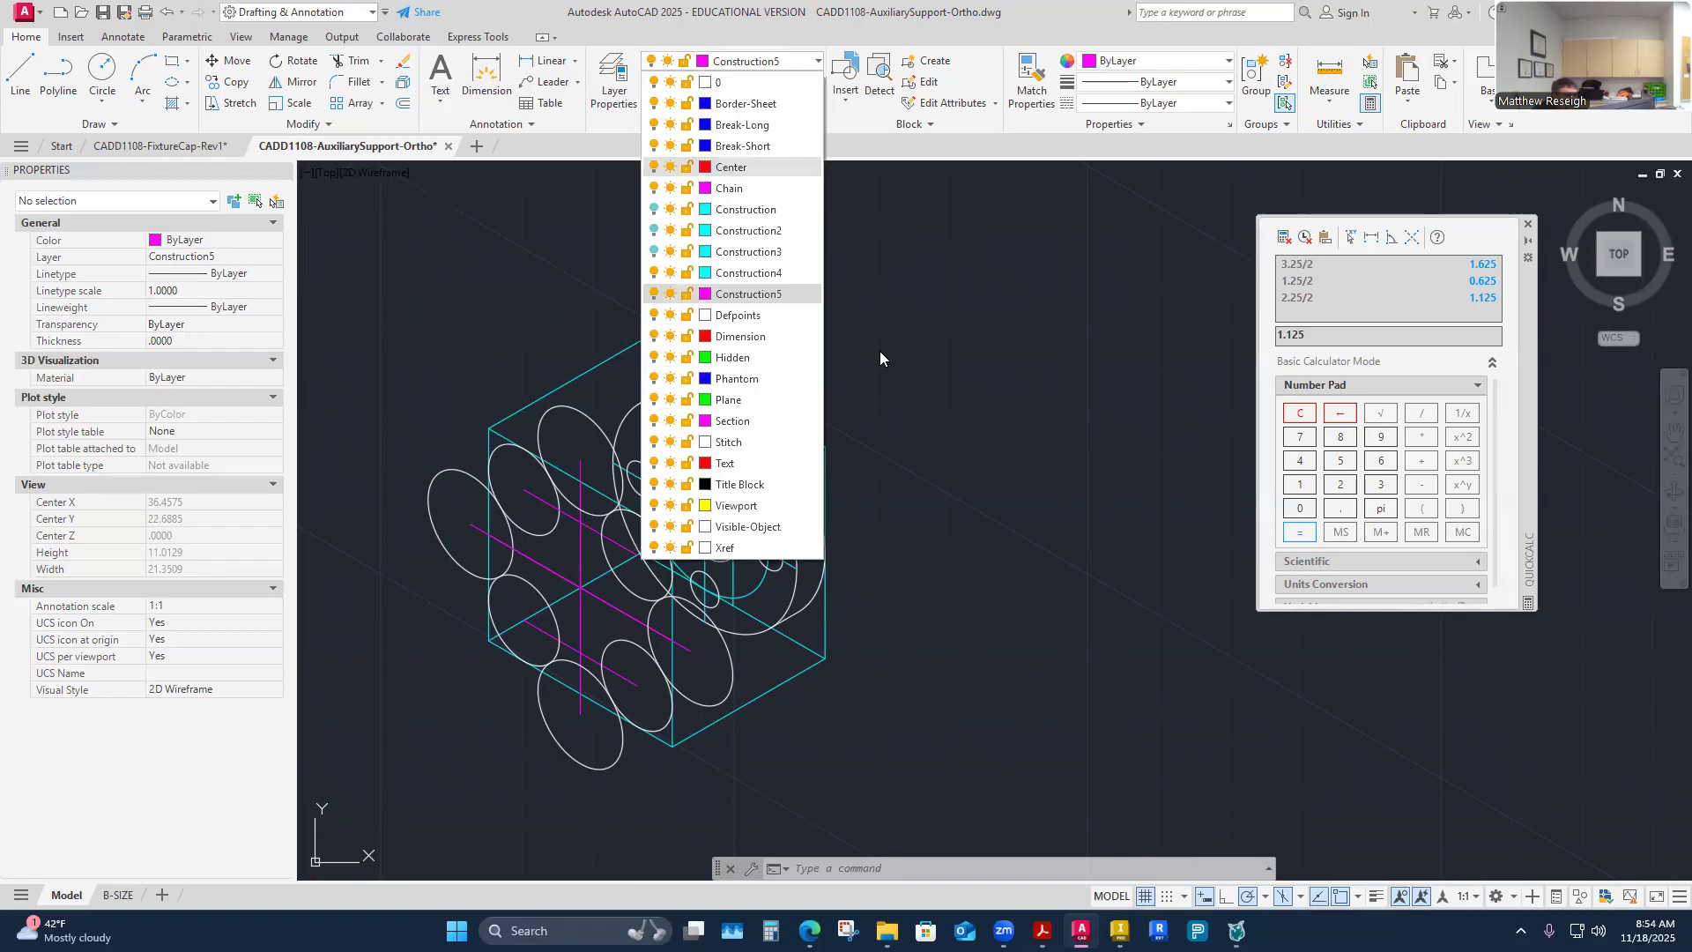
{"action": "left_click", "coordinate": [653, 297]}
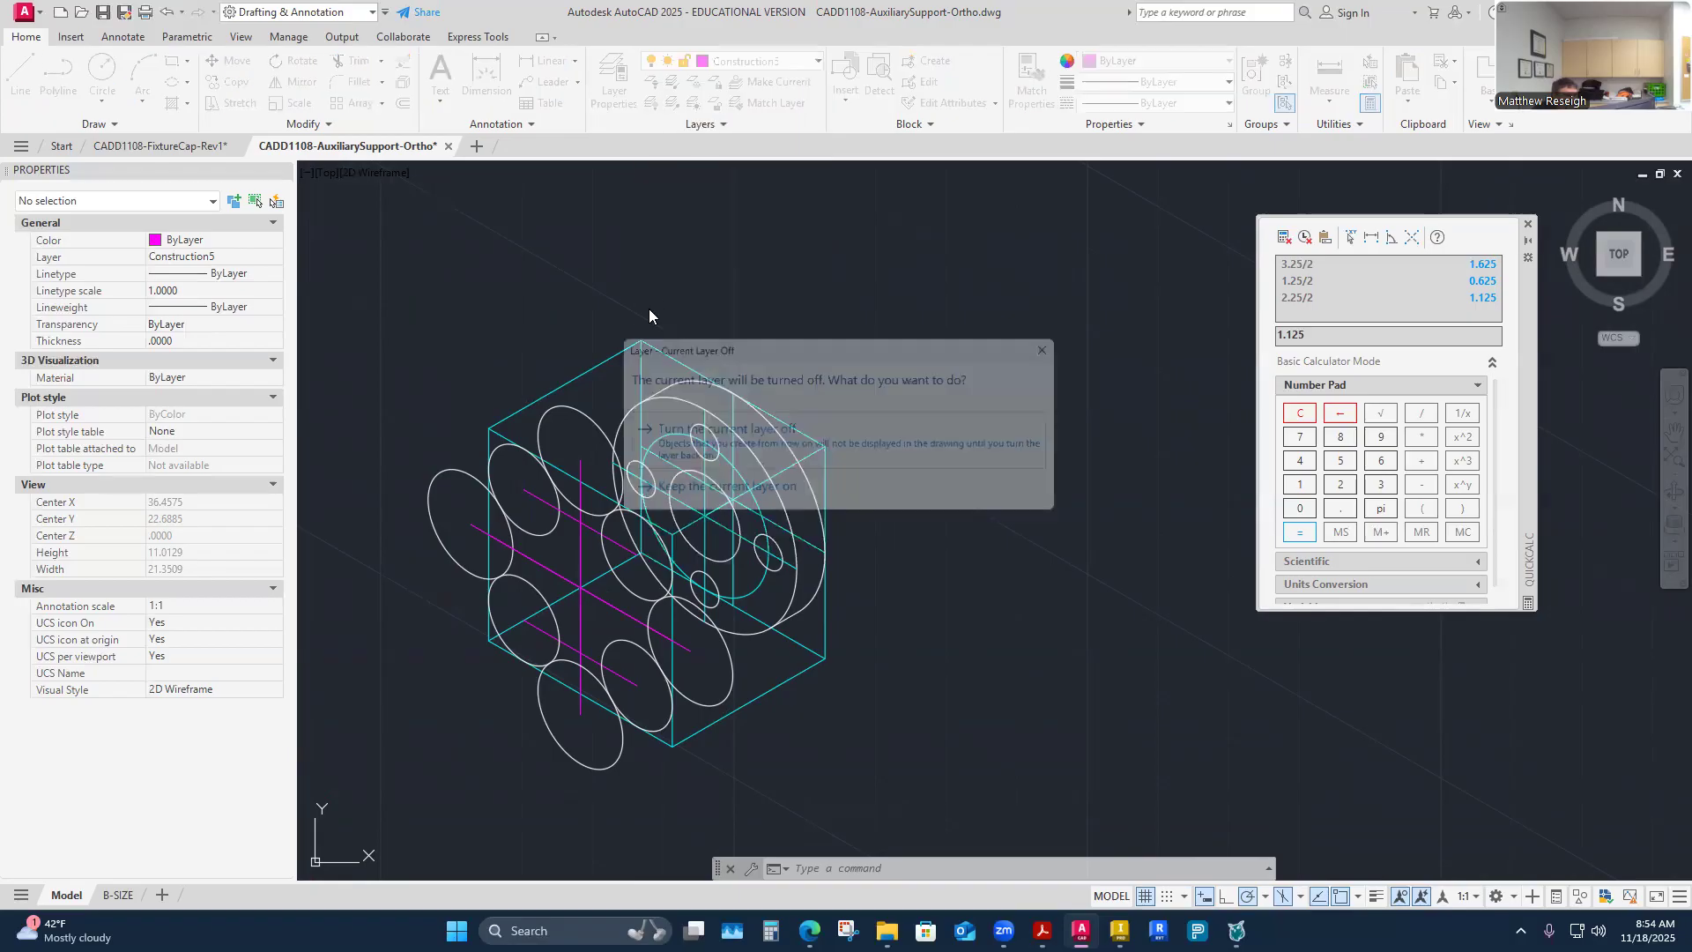
{"action": "left_click", "coordinate": [731, 445]}
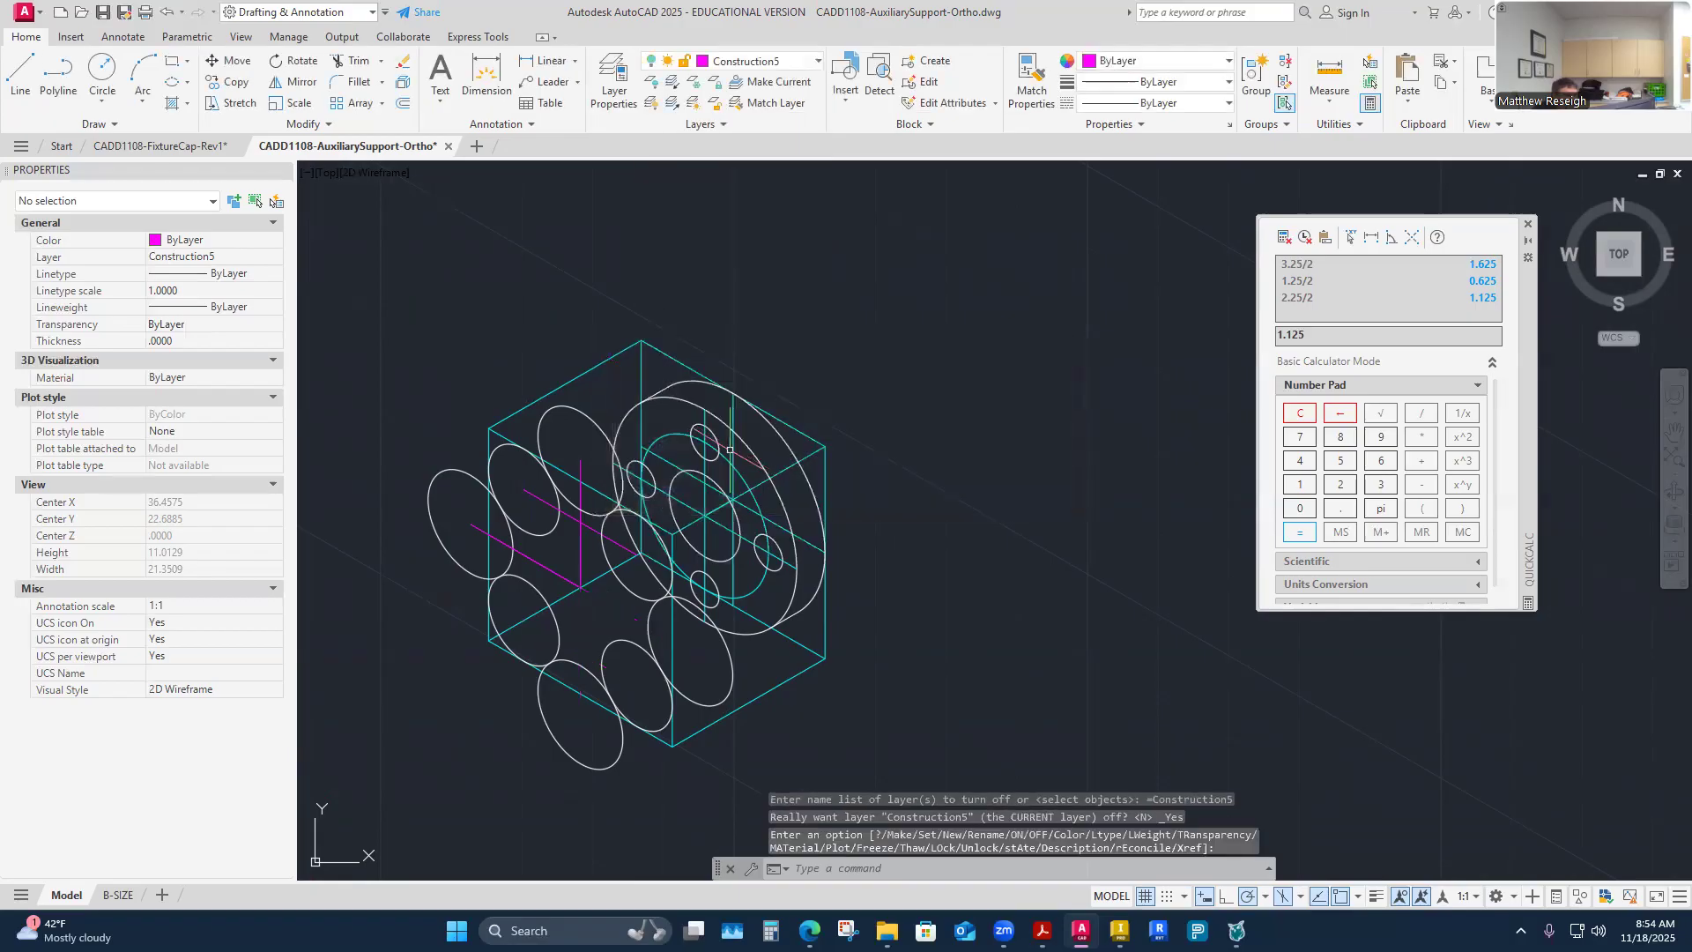
{"action": "left_click", "coordinate": [799, 60]}
{"action": "left_click", "coordinate": [653, 282]}
{"action": "key", "text": "Escape"}
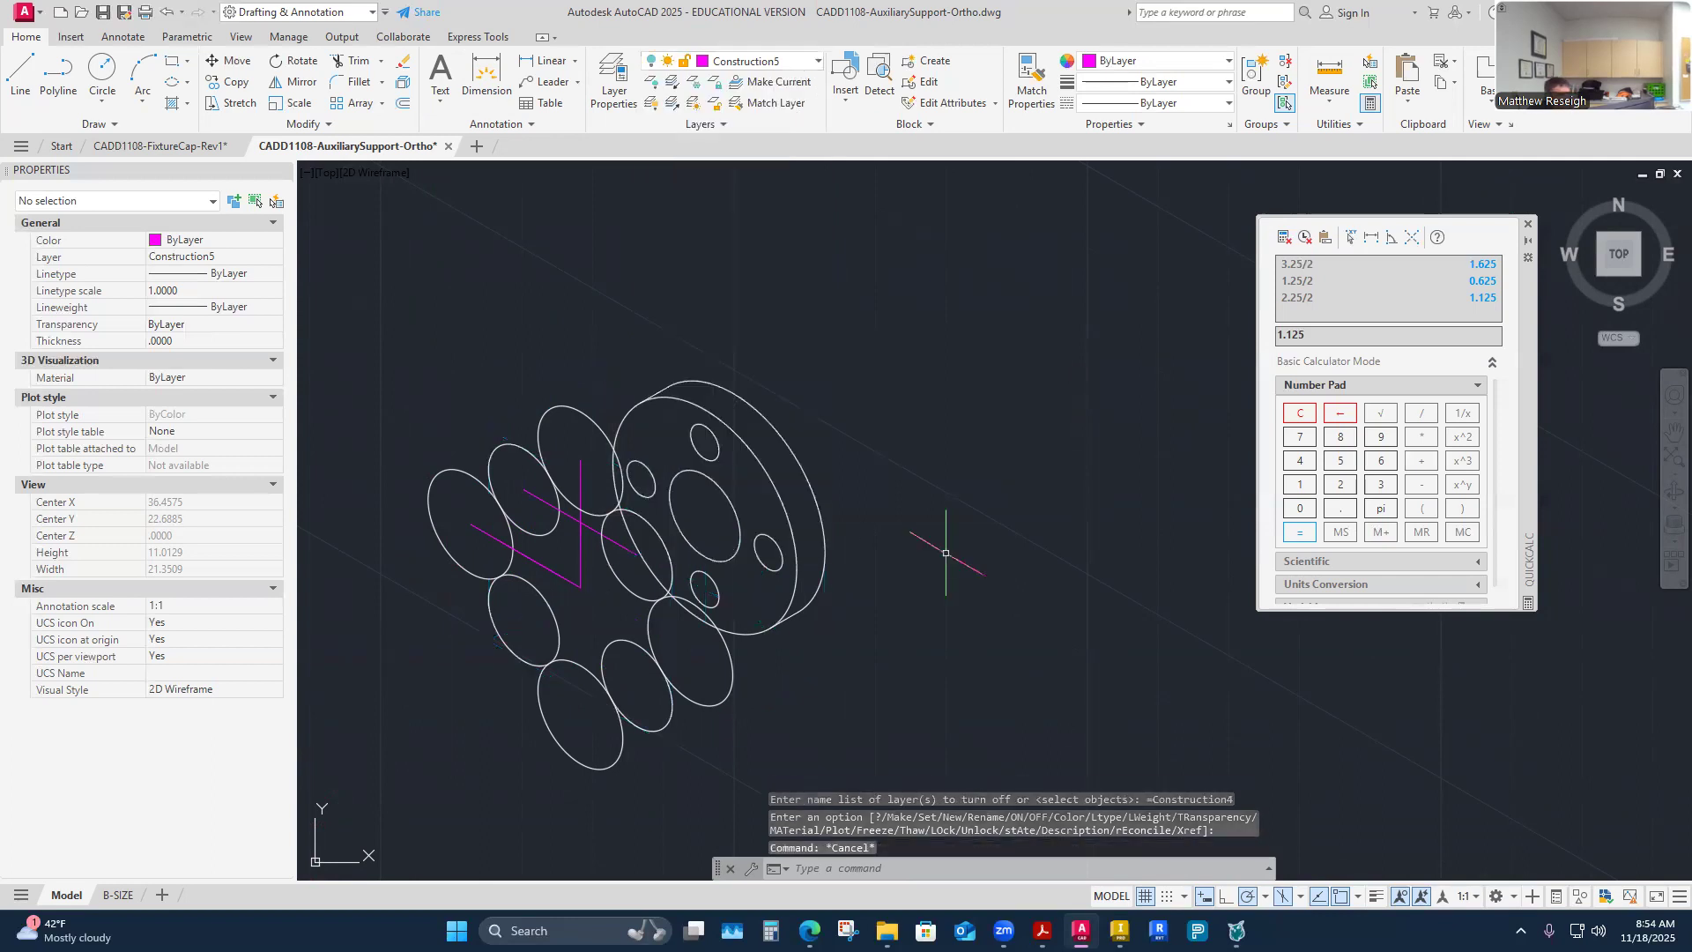
Step: Move the four magenta 1.9437 lines at the front plate's centre to the Construction5 layer and dismiss the turned-off layer notice
{"action": "scroll", "coordinate": [586, 588], "scroll_direction": "up", "scroll_amount": 2}
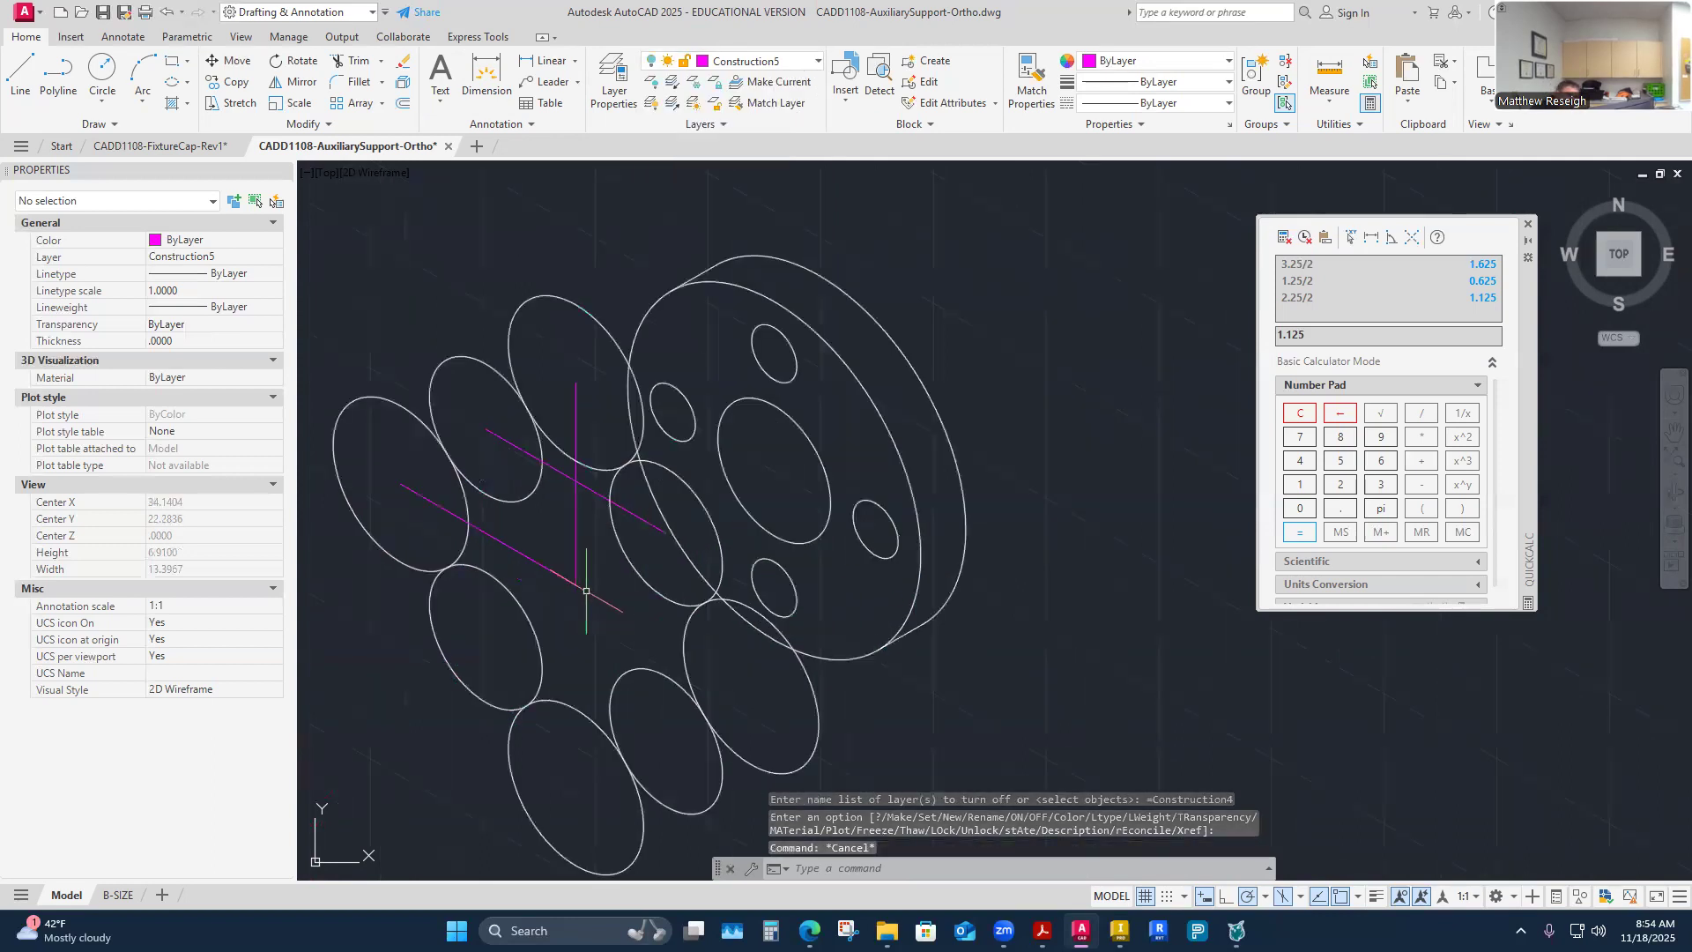
{"action": "left_click", "coordinate": [573, 542]}
{"action": "left_click", "coordinate": [578, 538]}
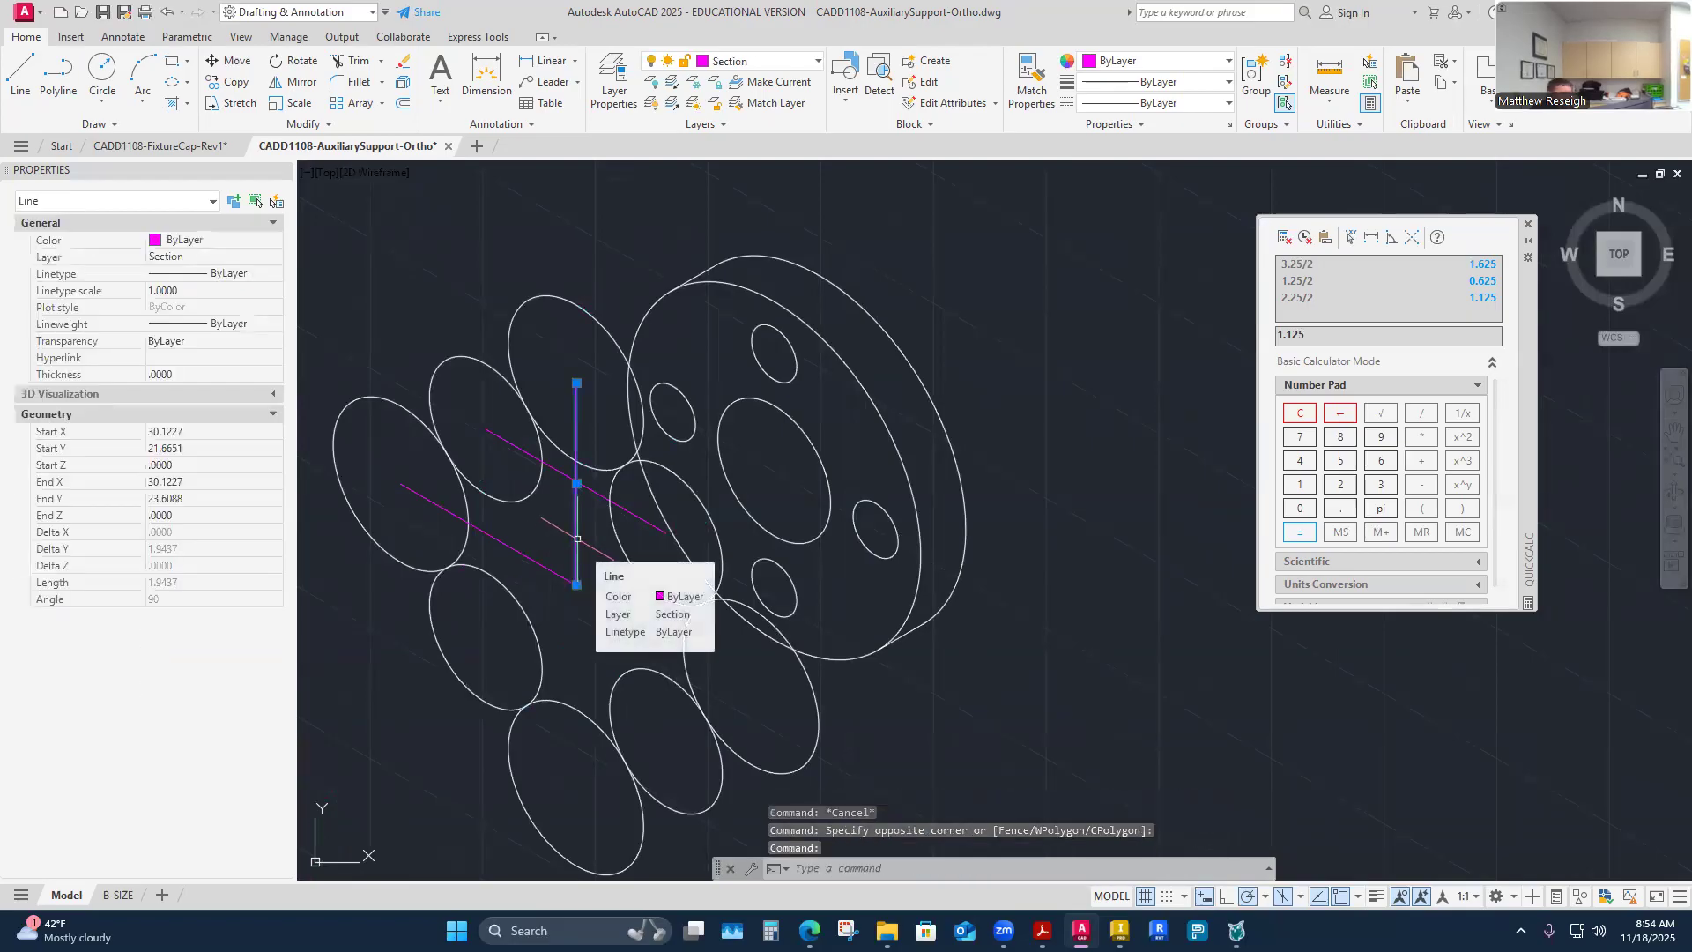
{"action": "key", "text": "Escape"}
{"action": "left_click", "coordinate": [530, 555]}
{"action": "key", "text": "Escape"}
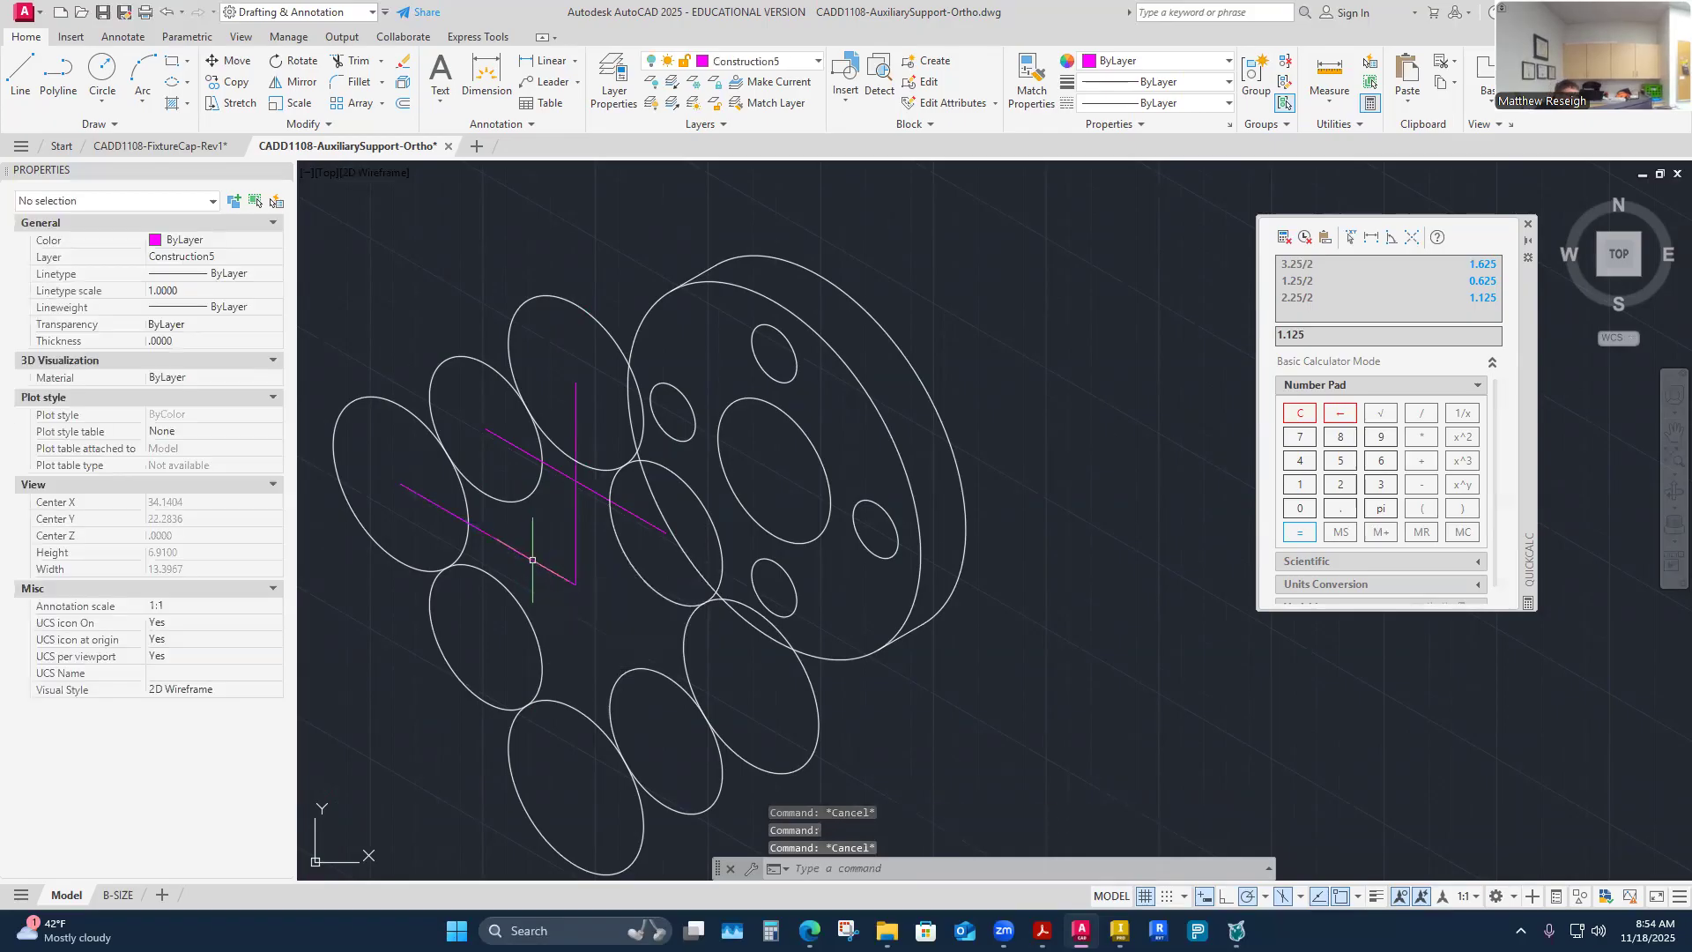
{"action": "scroll", "coordinate": [601, 520], "scroll_direction": "up", "scroll_amount": 2}
{"action": "mouse_move", "coordinate": [589, 465]}
{"action": "left_mouse_down"}
{"action": "mouse_move", "coordinate": [531, 501]}
{"action": "mouse_move", "coordinate": [544, 681]}
{"action": "left_mouse_up"}
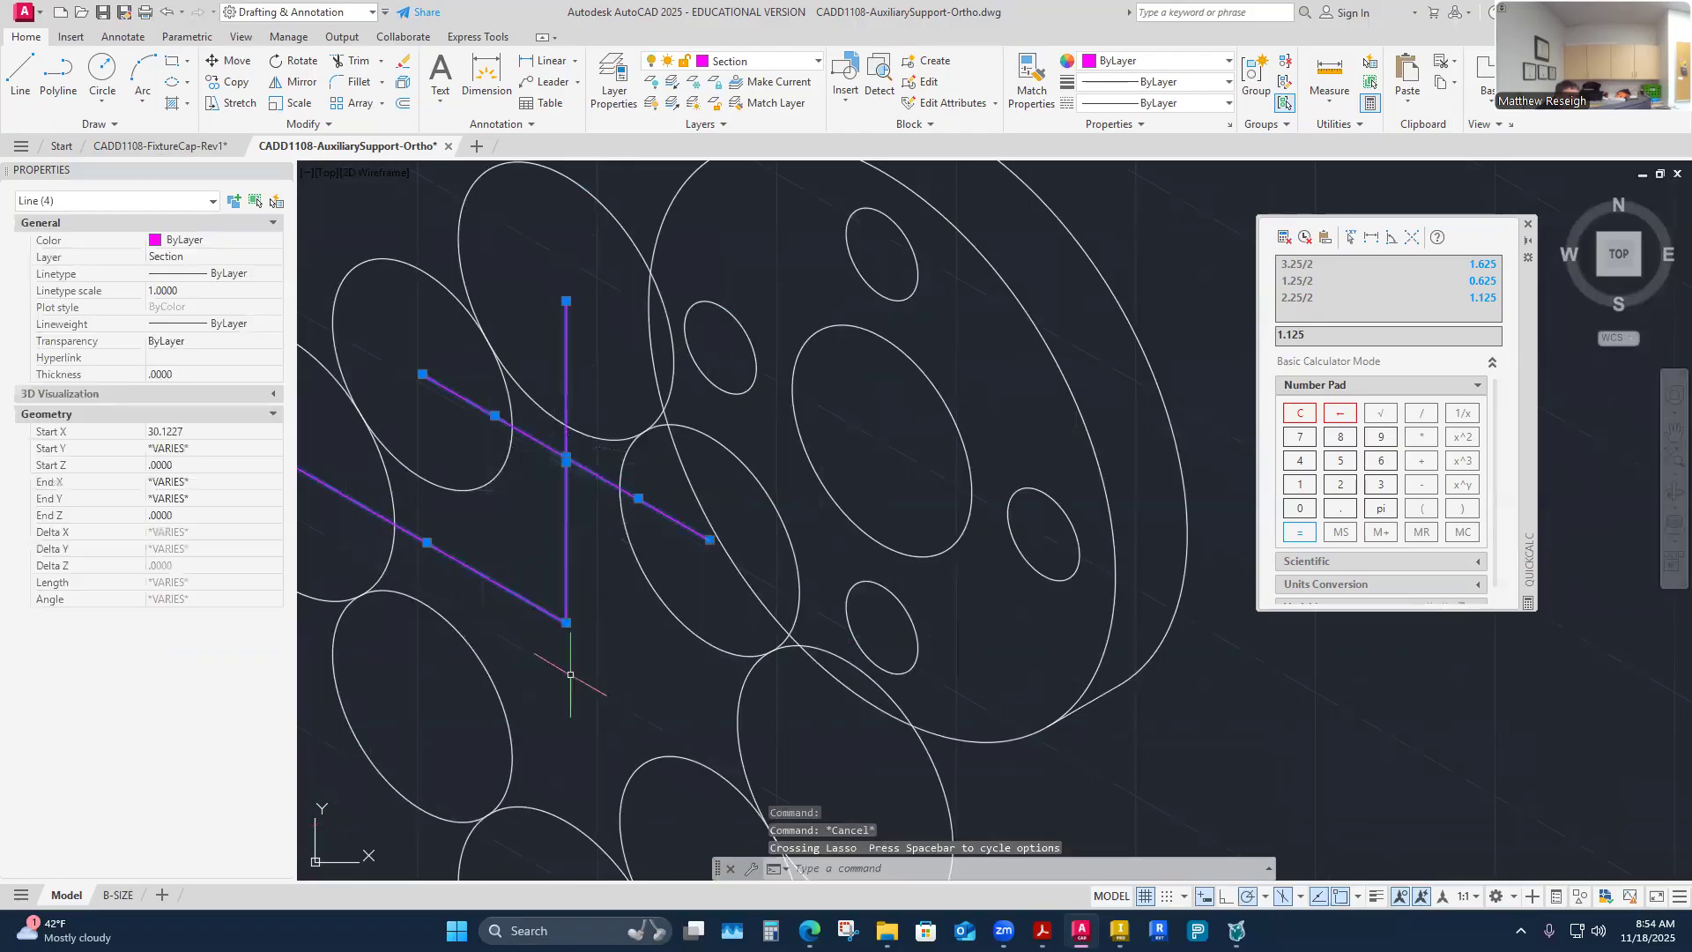
{"action": "left_click", "coordinate": [275, 257]}
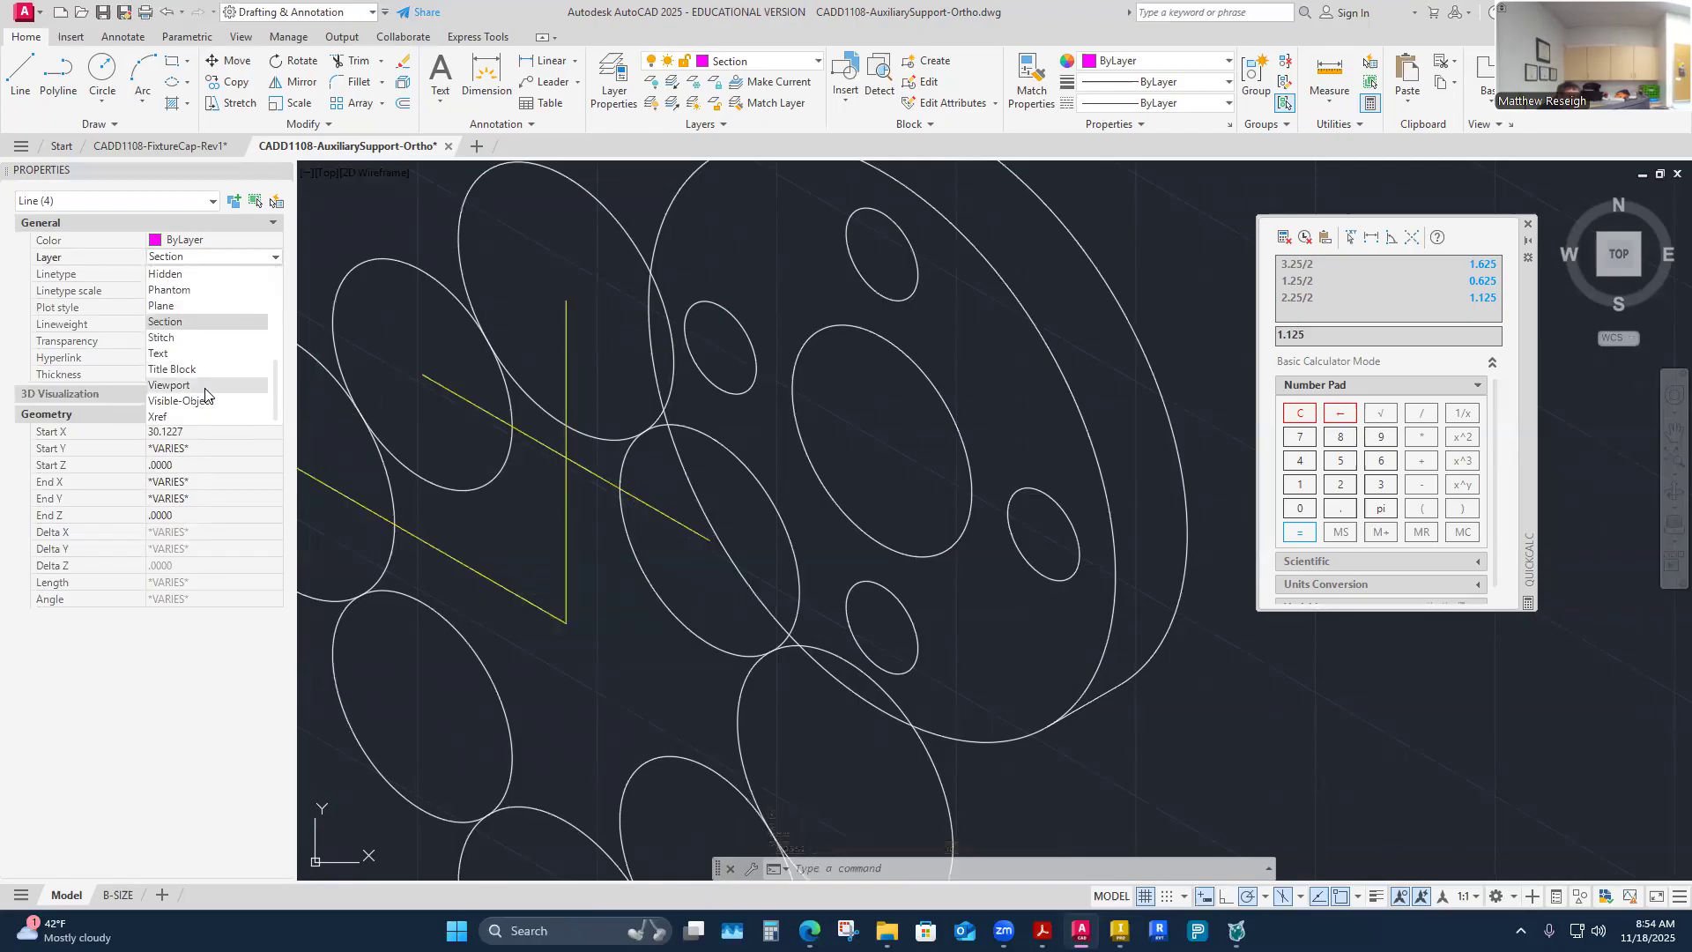
{"action": "scroll", "coordinate": [201, 370], "scroll_direction": "up", "scroll_amount": 2}
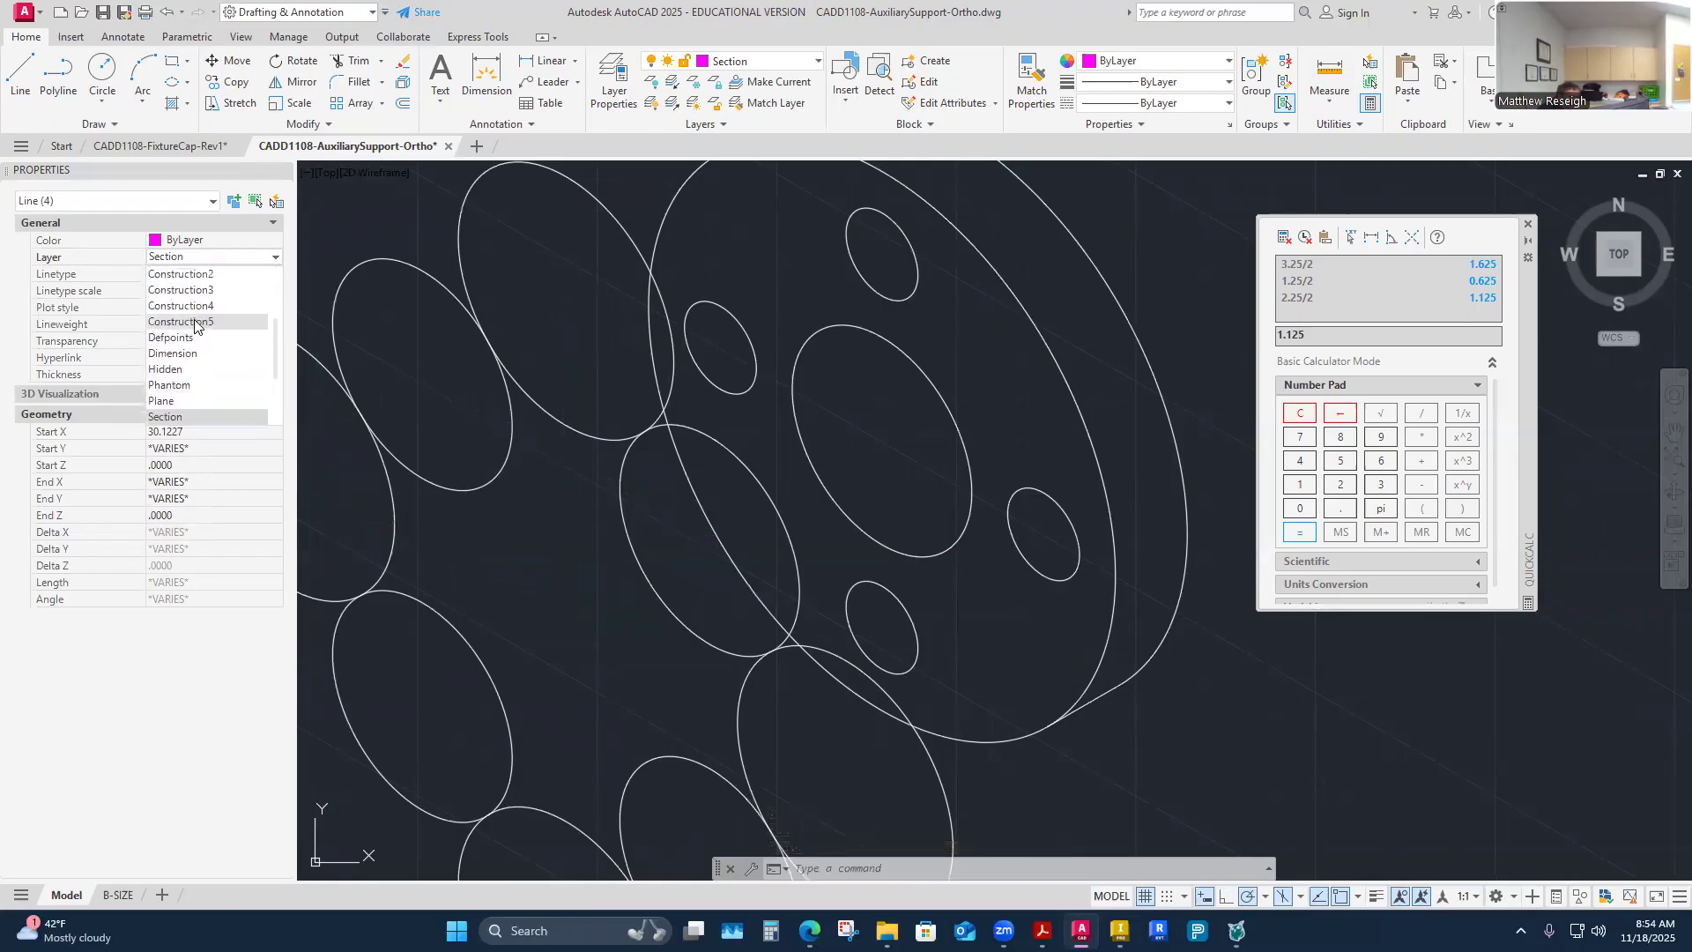
{"action": "left_click", "coordinate": [194, 323]}
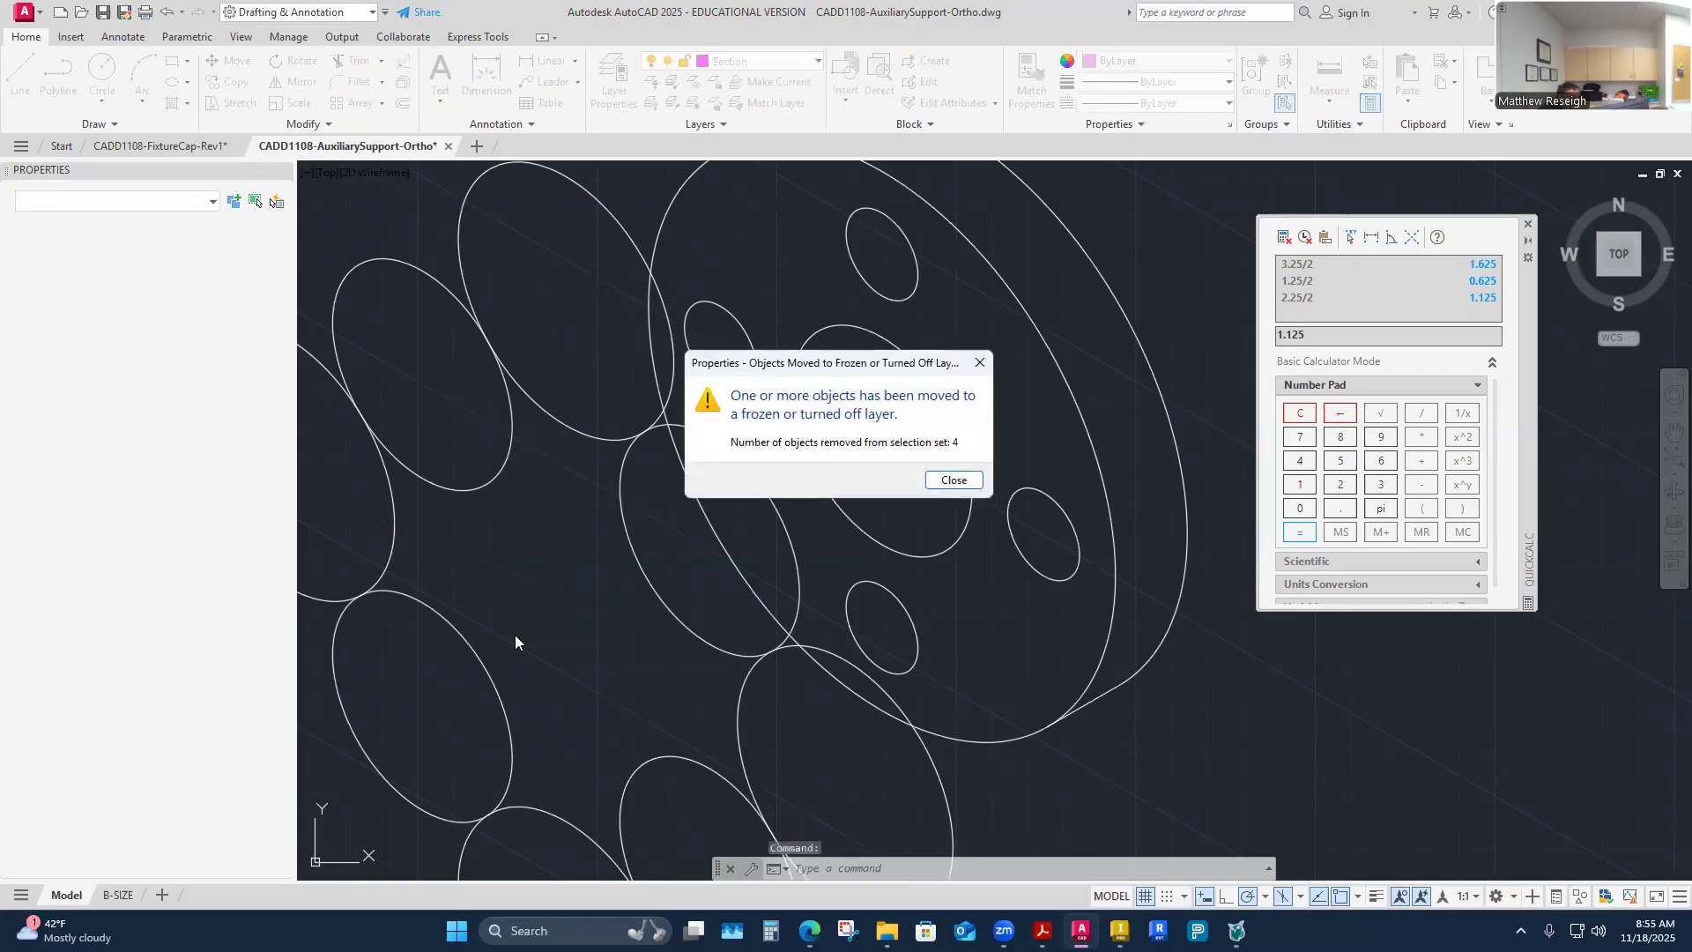
{"action": "left_click", "coordinate": [952, 481]}
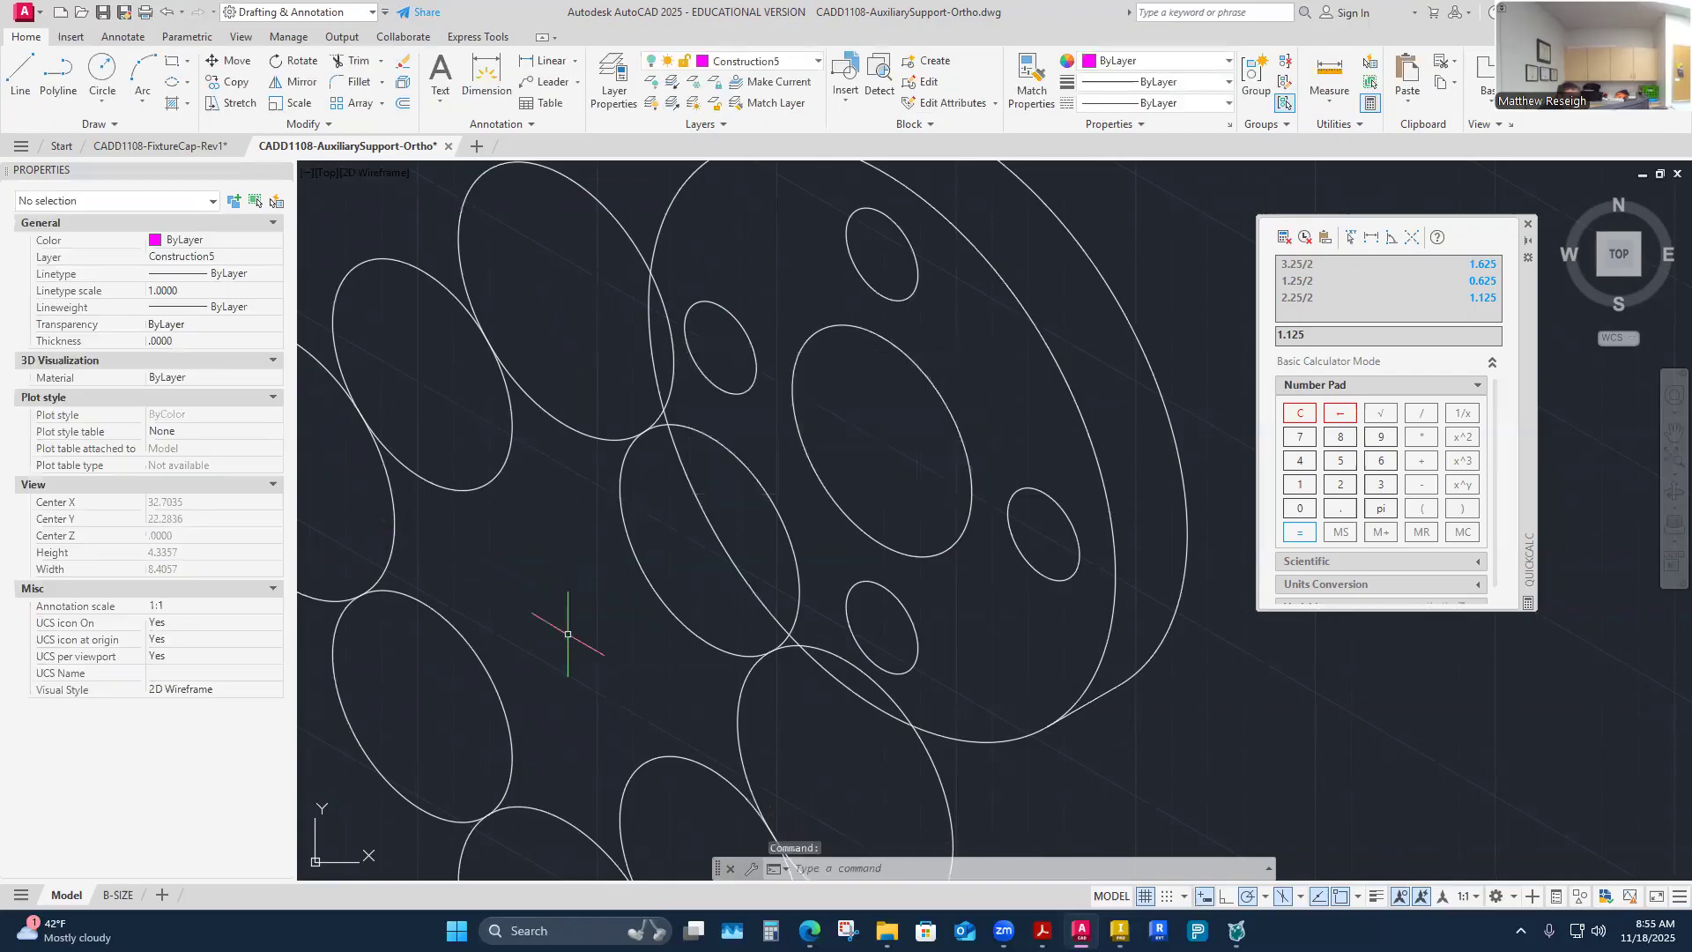
Step: Show the Construction4 layer briefly to compare the ellipses with the isometric box, and hide it again
{"action": "scroll", "coordinate": [600, 590], "scroll_direction": "down", "scroll_amount": 4}
{"action": "scroll", "coordinate": [608, 590], "scroll_direction": "up", "scroll_amount": 2}
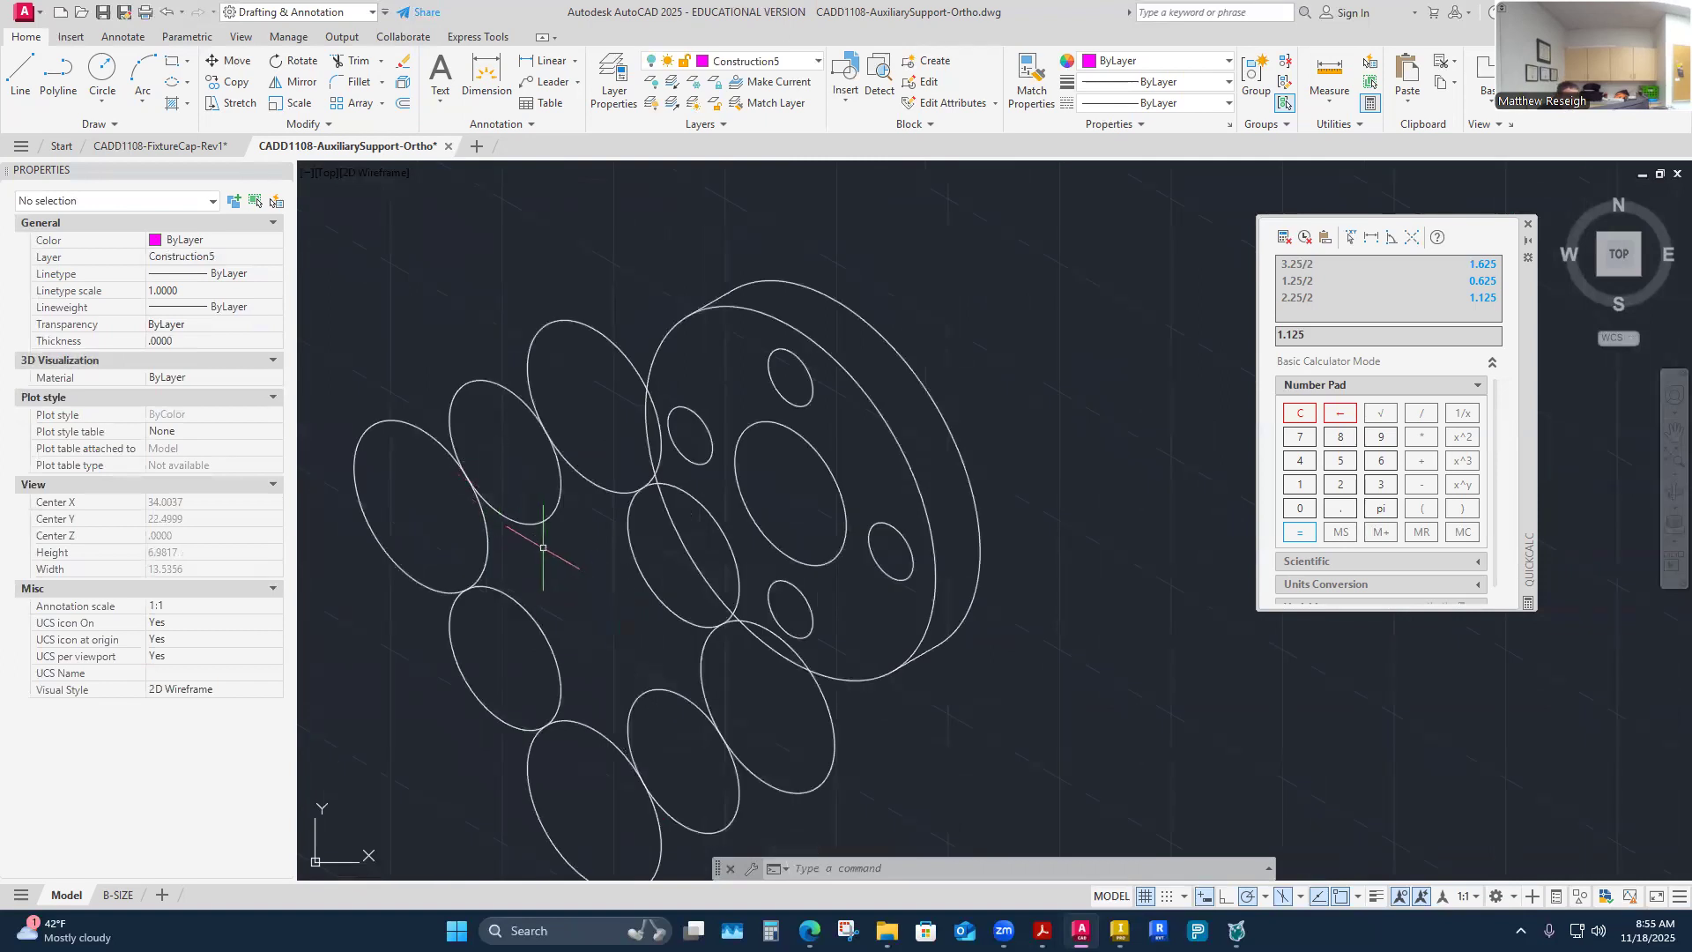
{"action": "scroll", "coordinate": [556, 549], "scroll_direction": "down", "scroll_amount": 2}
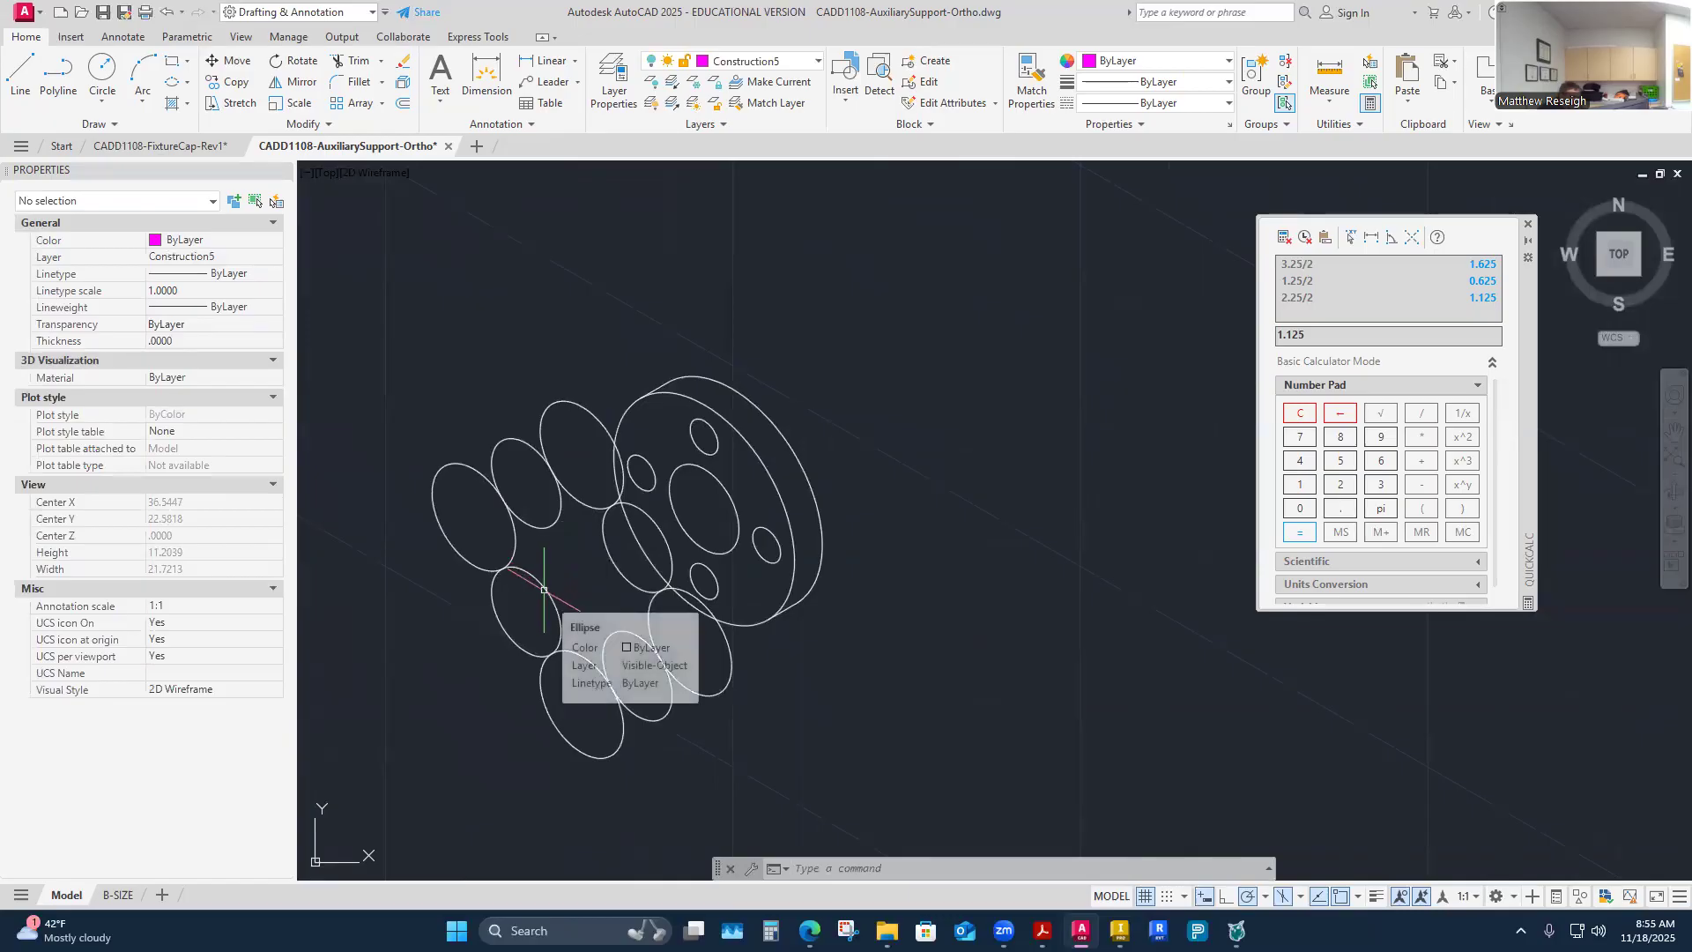
{"action": "left_click", "coordinate": [818, 61]}
{"action": "left_click", "coordinate": [653, 273]}
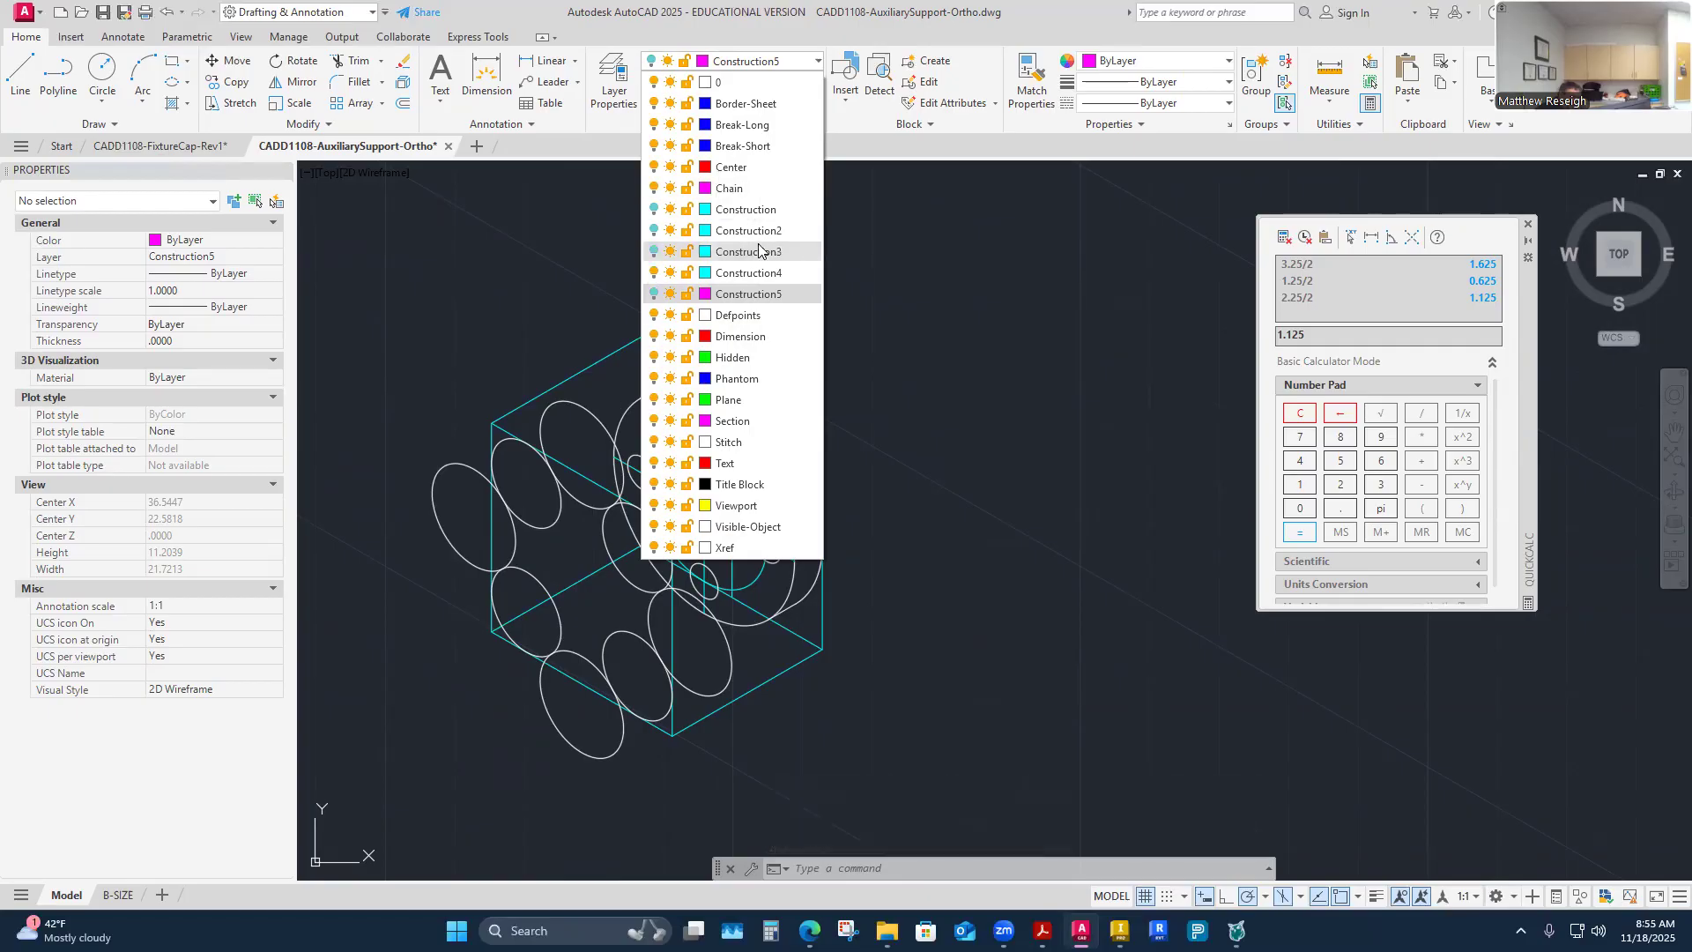
{"action": "left_click", "coordinate": [654, 274]}
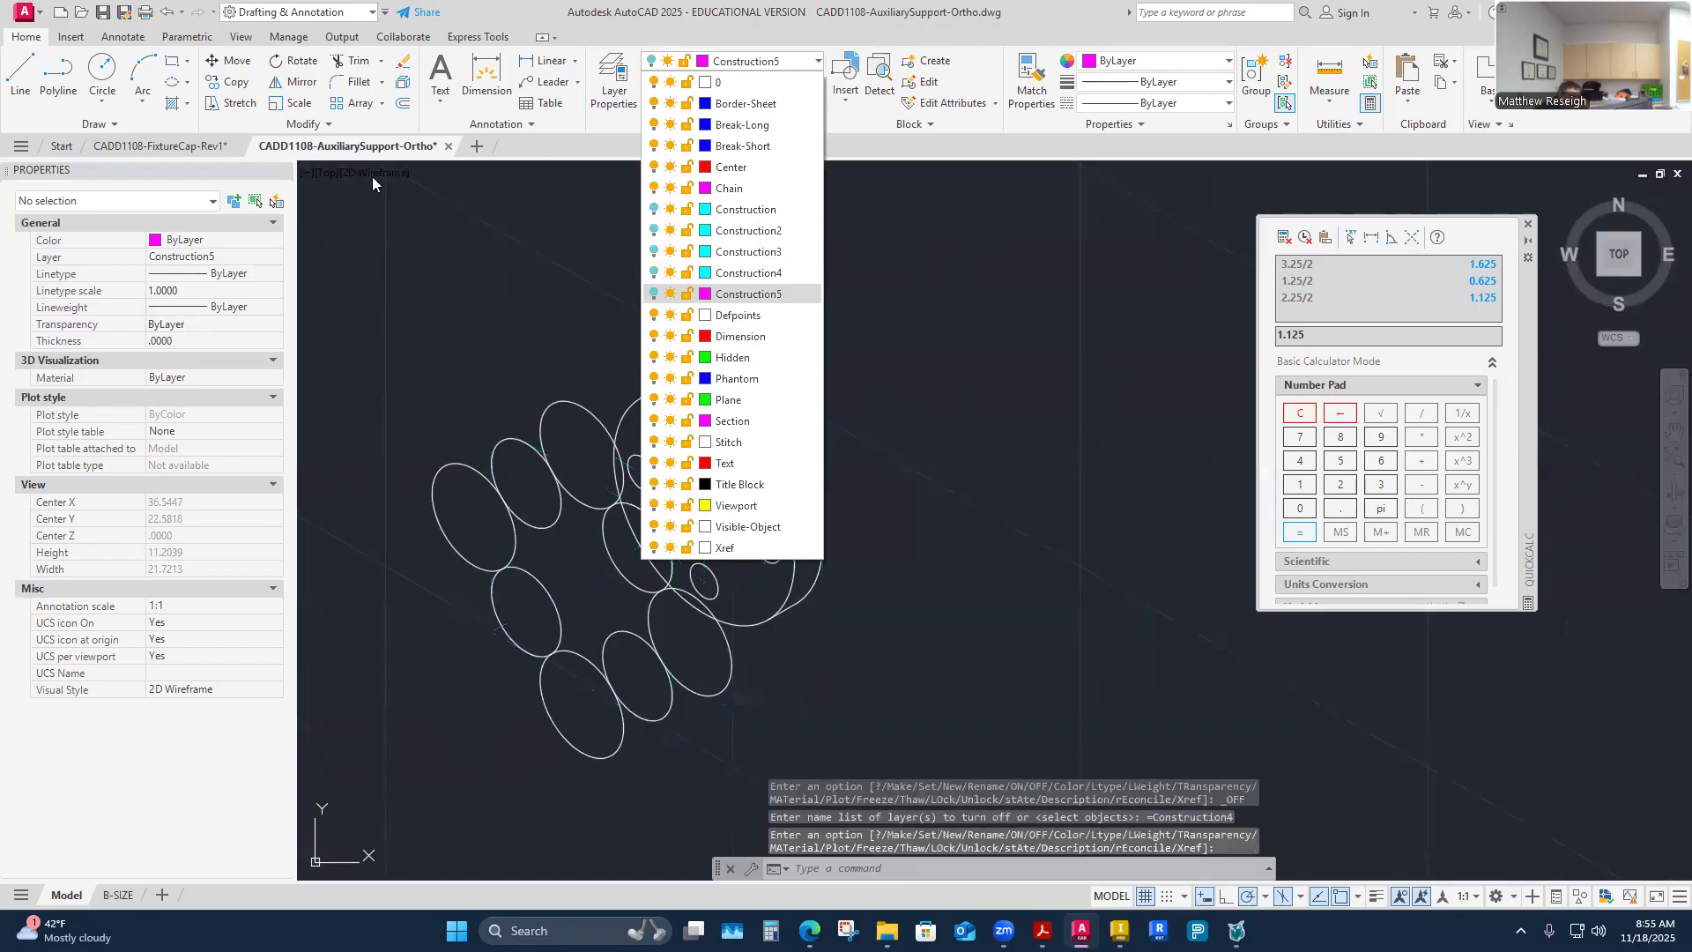
Step: Trim the outer portions of the left and upper .75-radius ellipses, including the piece overlapping the round flange
{"action": "left_click", "coordinate": [351, 64]}
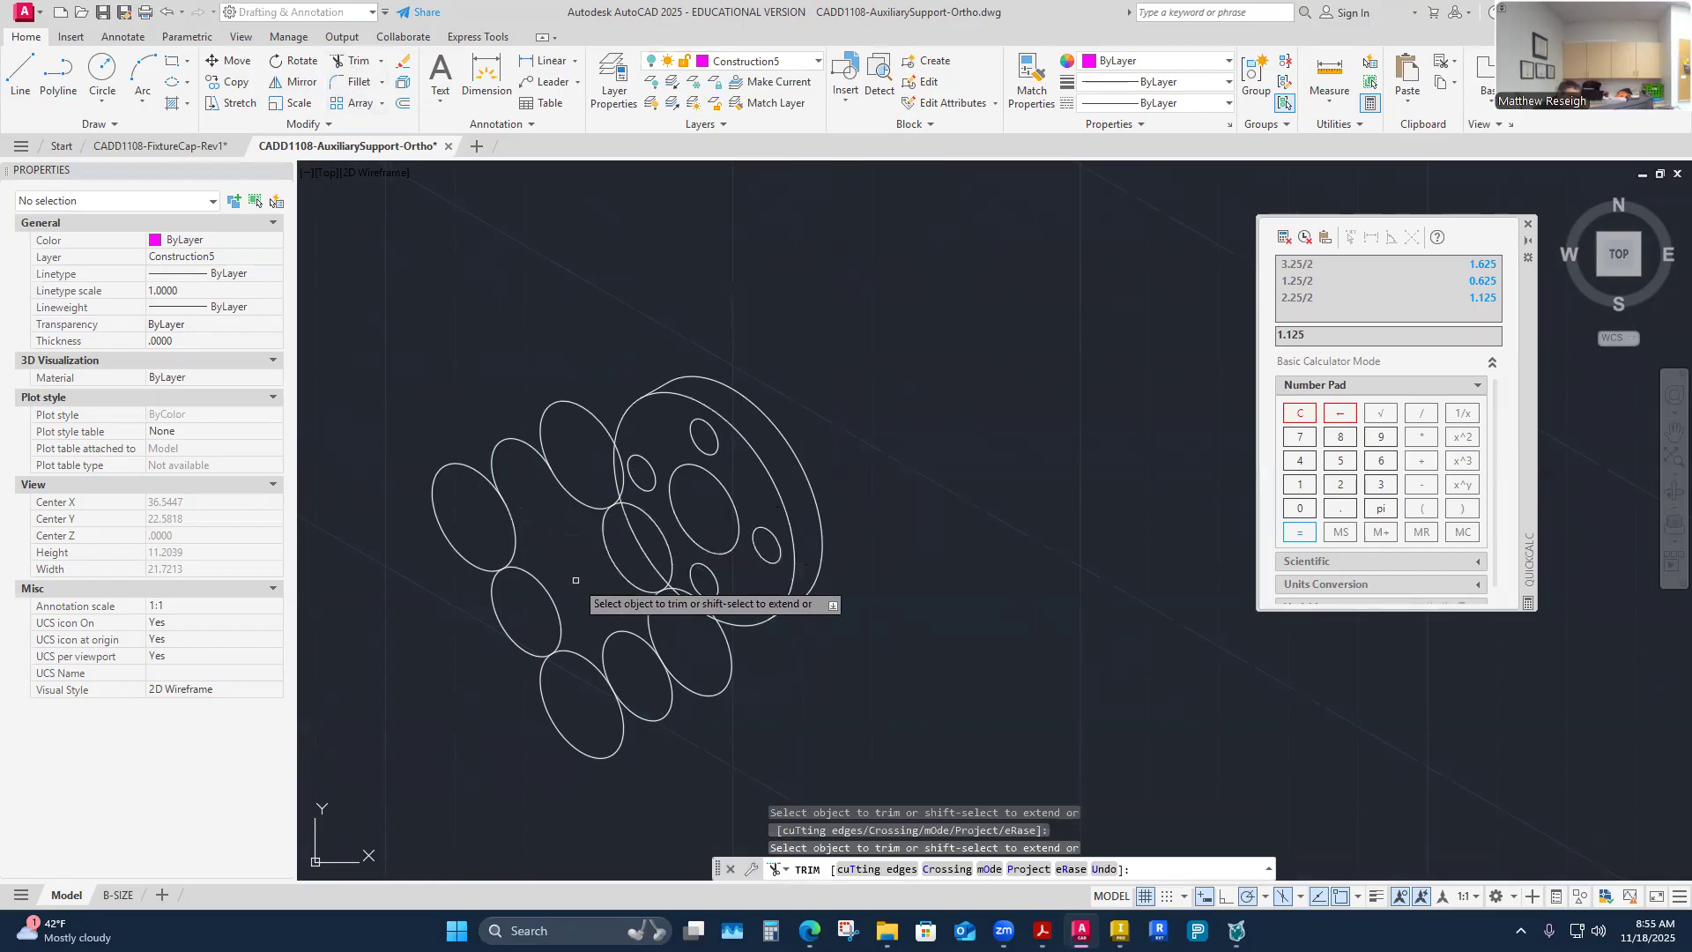
{"action": "left_click", "coordinate": [561, 403]}
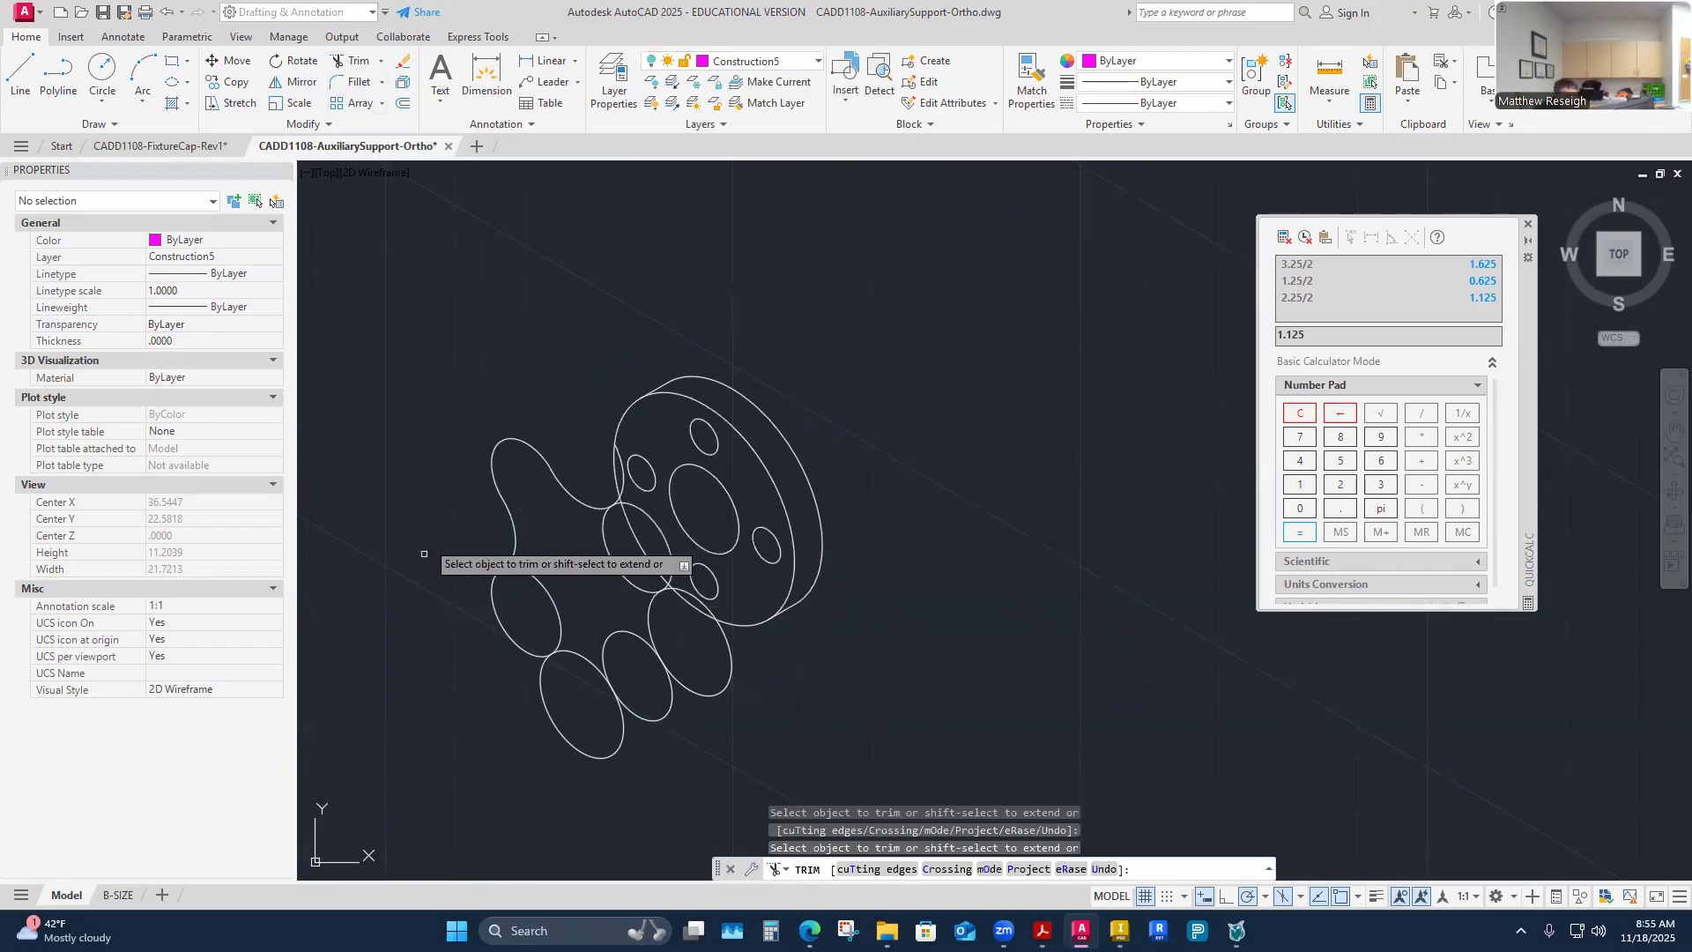
{"action": "scroll", "coordinate": [608, 556], "scroll_direction": "up", "scroll_amount": 4}
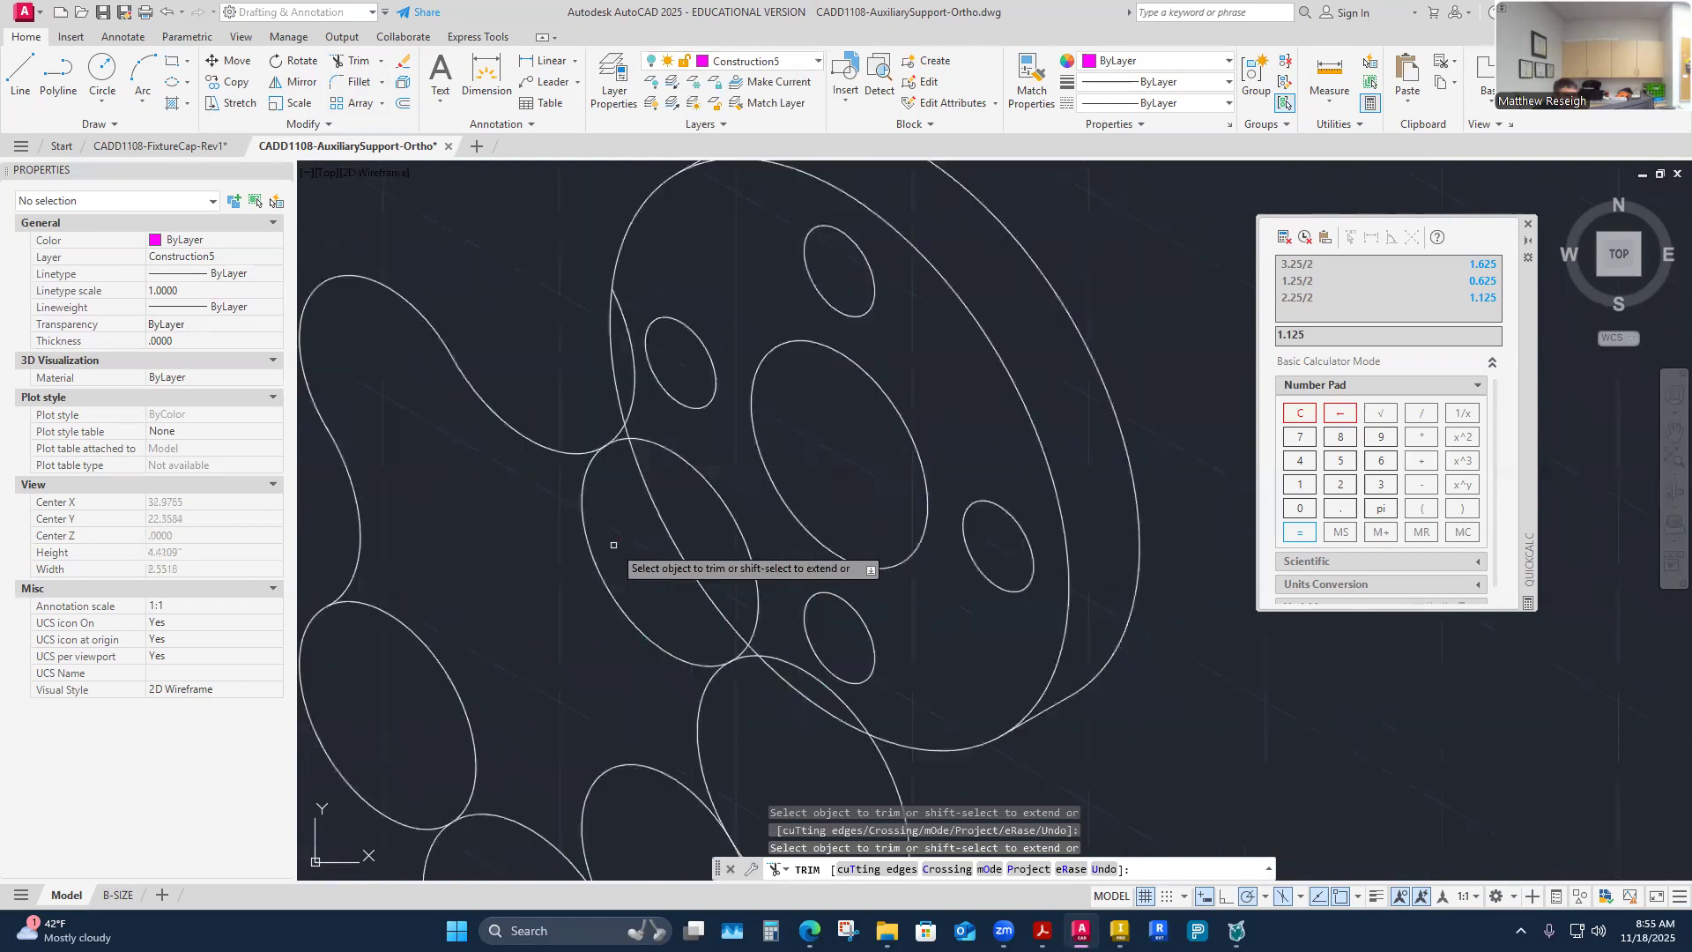
{"action": "left_click", "coordinate": [632, 391]}
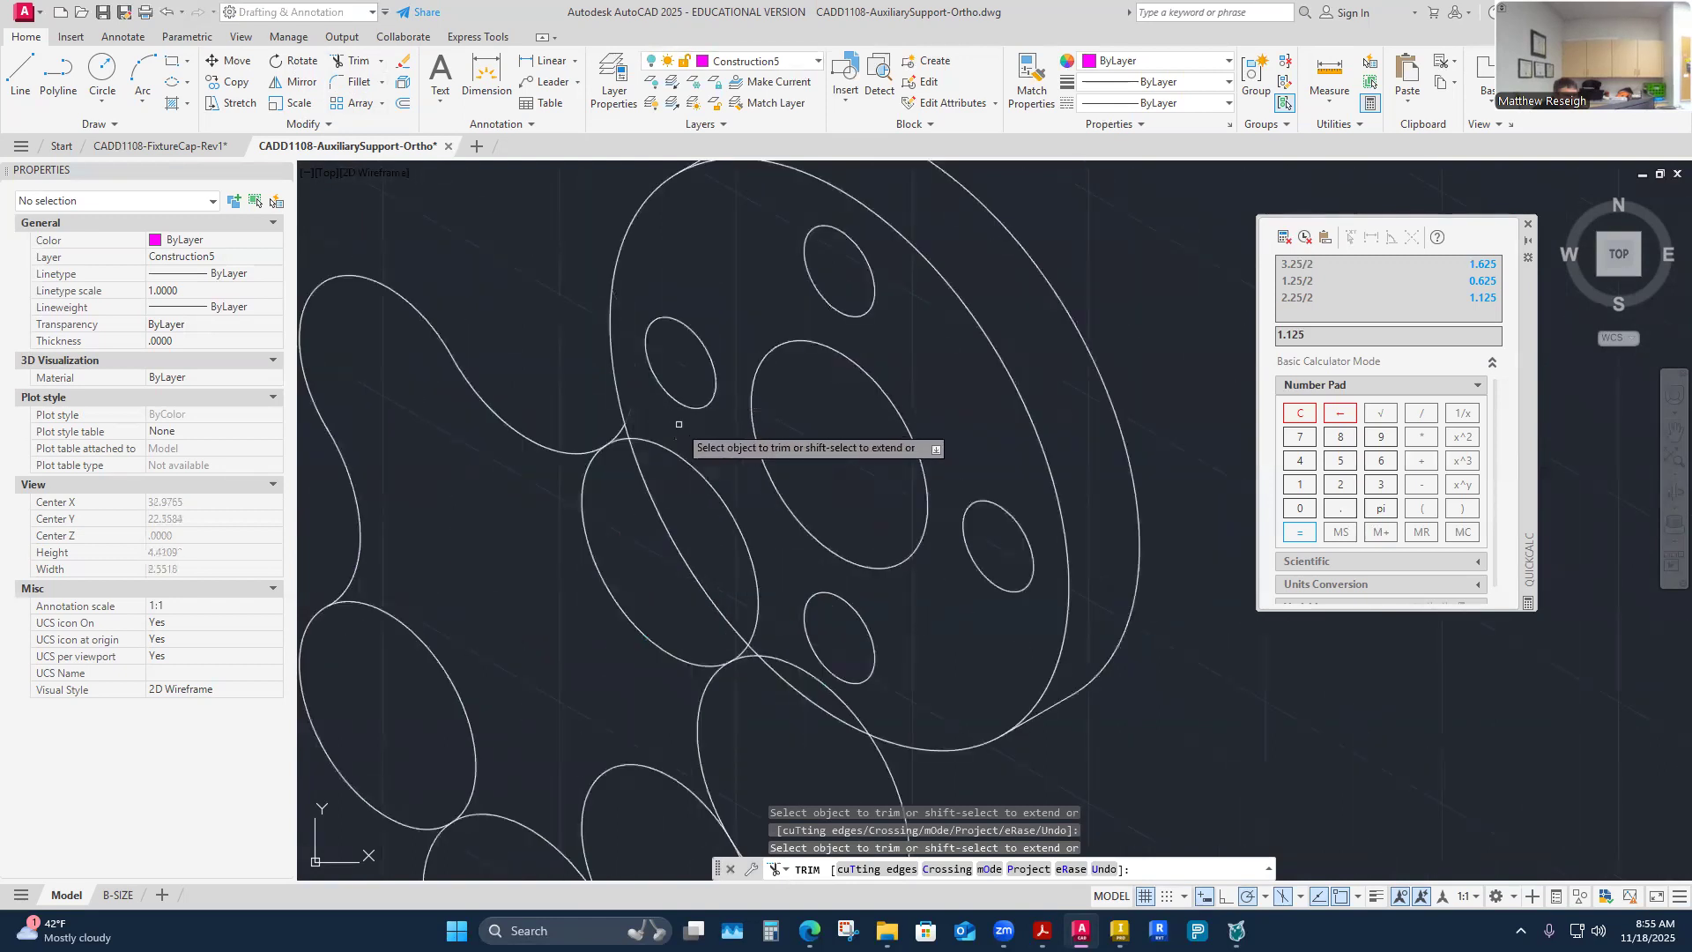
{"action": "scroll", "coordinate": [681, 426], "scroll_direction": "down", "scroll_amount": 5}
{"action": "scroll", "coordinate": [684, 429], "scroll_direction": "up", "scroll_amount": 5}
{"action": "scroll", "coordinate": [686, 430], "scroll_direction": "down", "scroll_amount": 5}
{"action": "scroll", "coordinate": [617, 498], "scroll_direction": "up", "scroll_amount": 4}
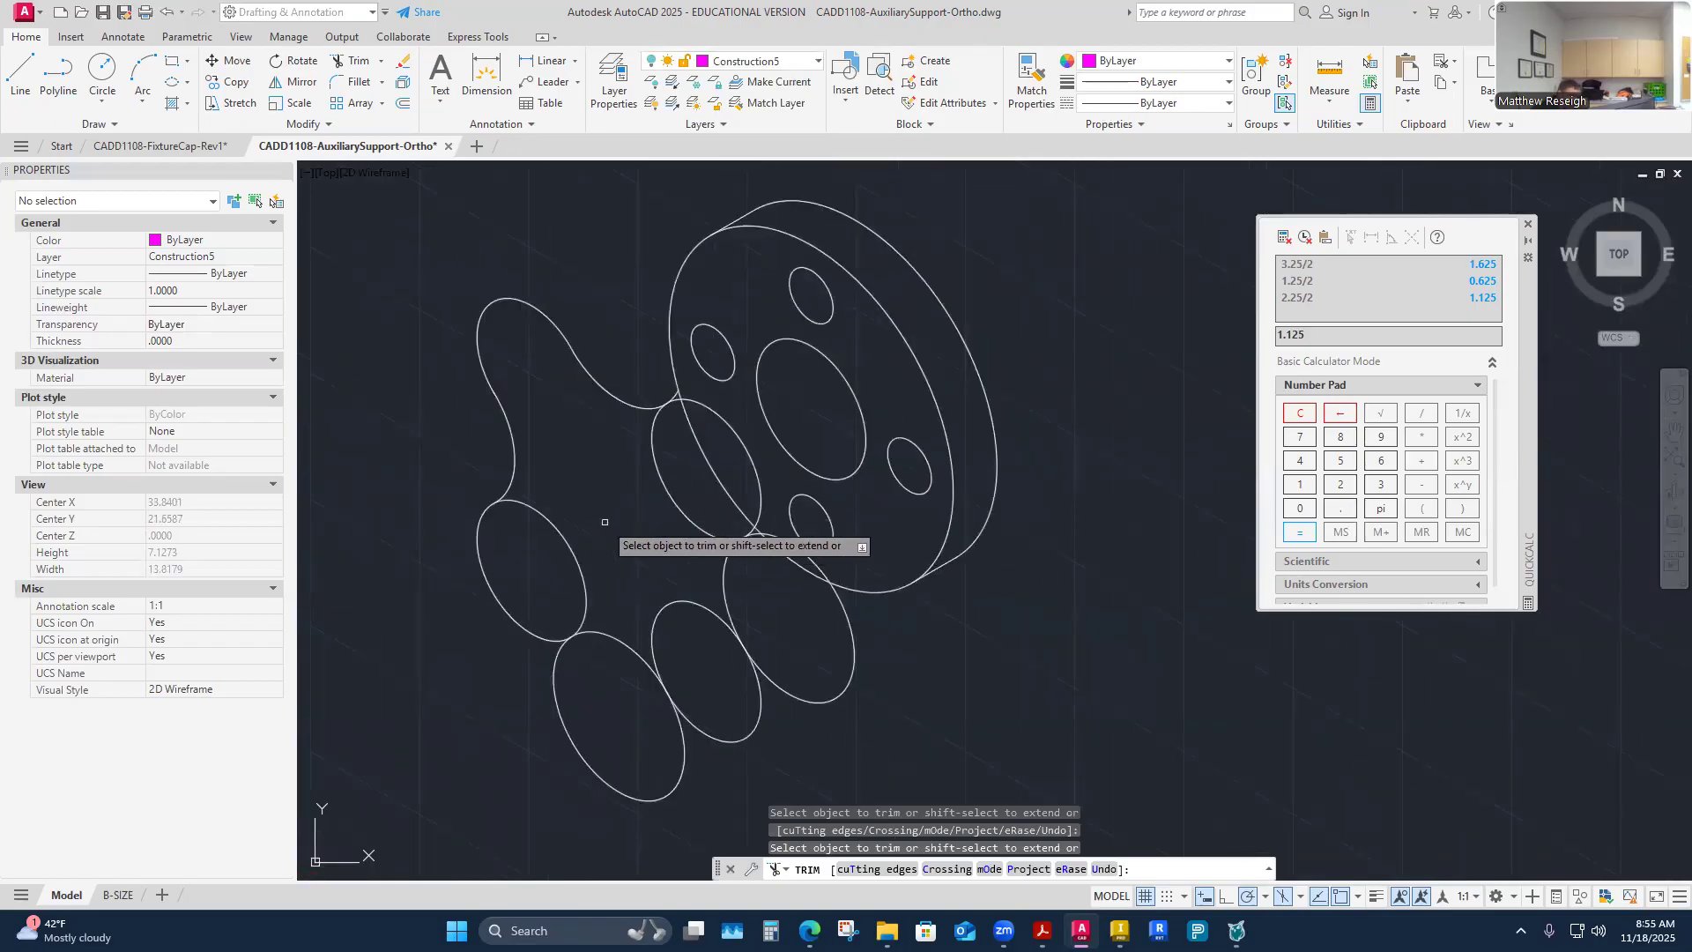
Step: Turn on the Construction4 layer to show the isometric box around the front plate
{"action": "left_click", "coordinate": [815, 65]}
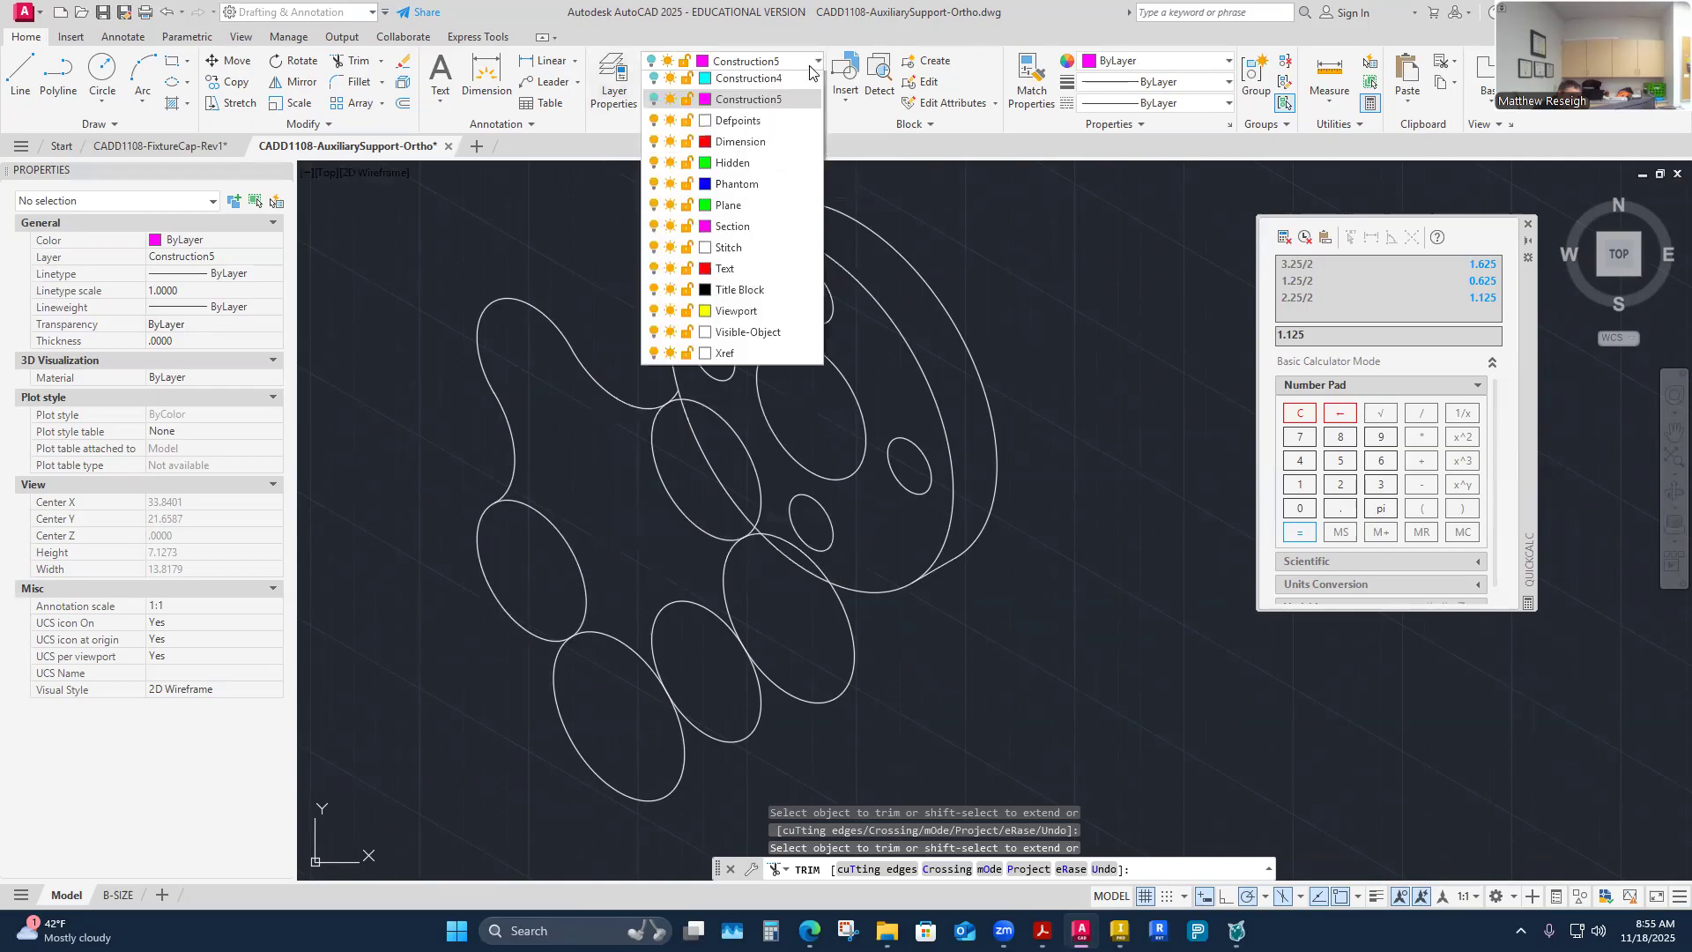
{"action": "left_click", "coordinate": [654, 274]}
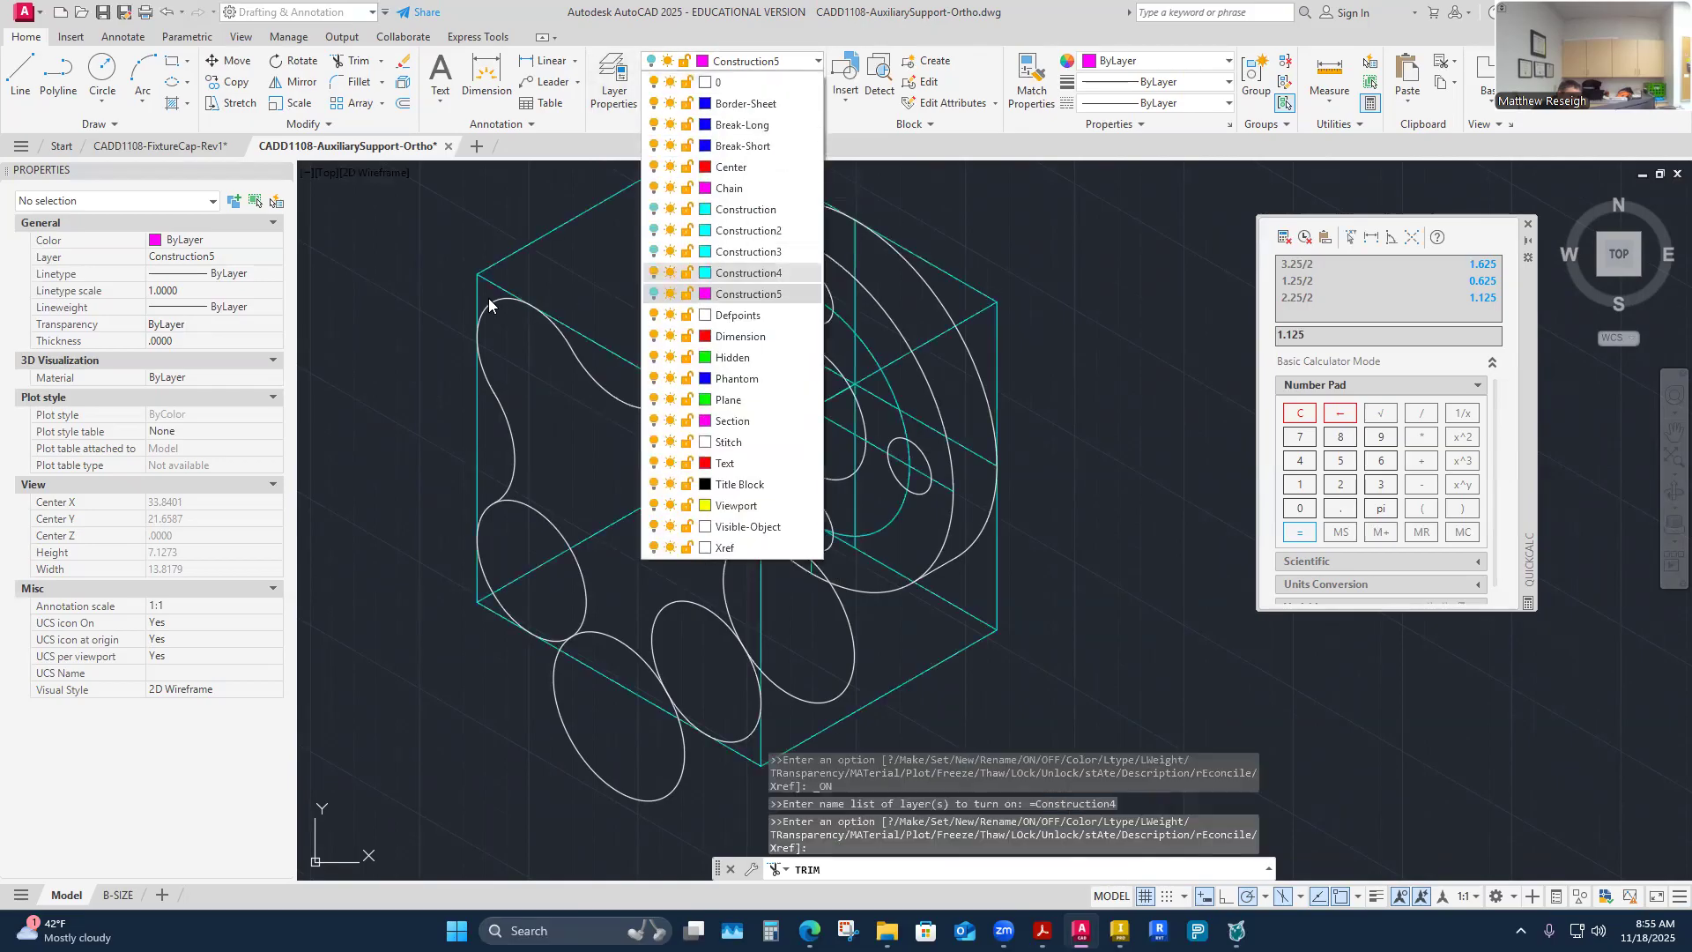
{"action": "scroll", "coordinate": [397, 313], "scroll_direction": "down", "scroll_amount": 2}
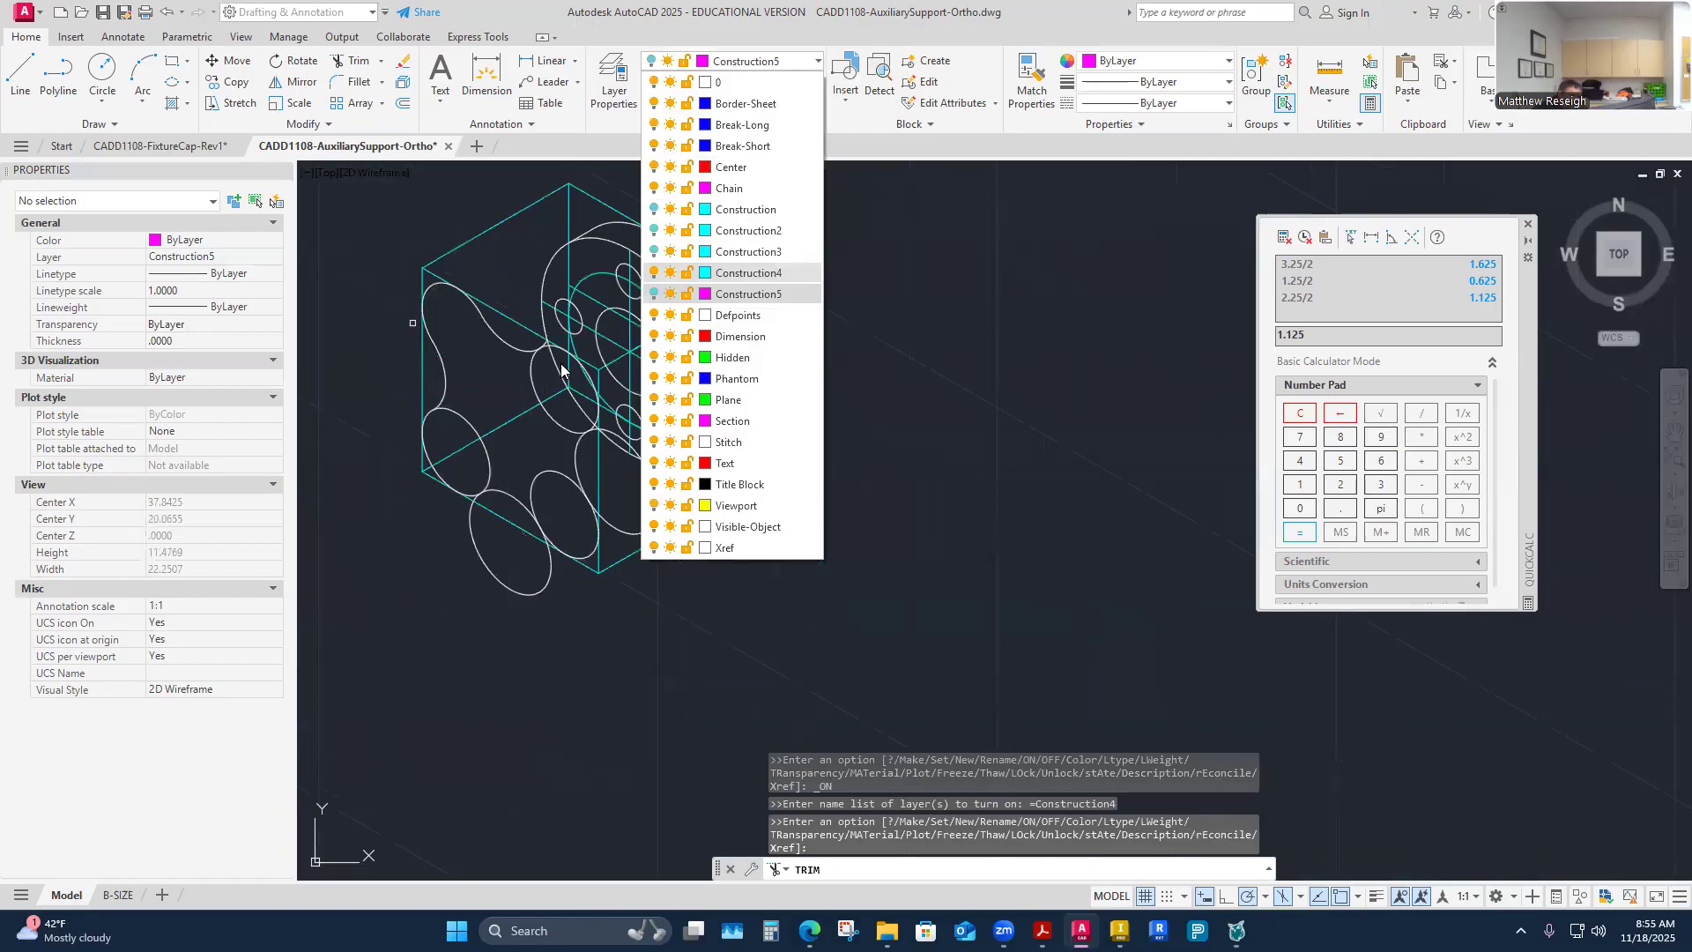
{"action": "scroll", "coordinate": [562, 369], "scroll_direction": "up", "scroll_amount": 2}
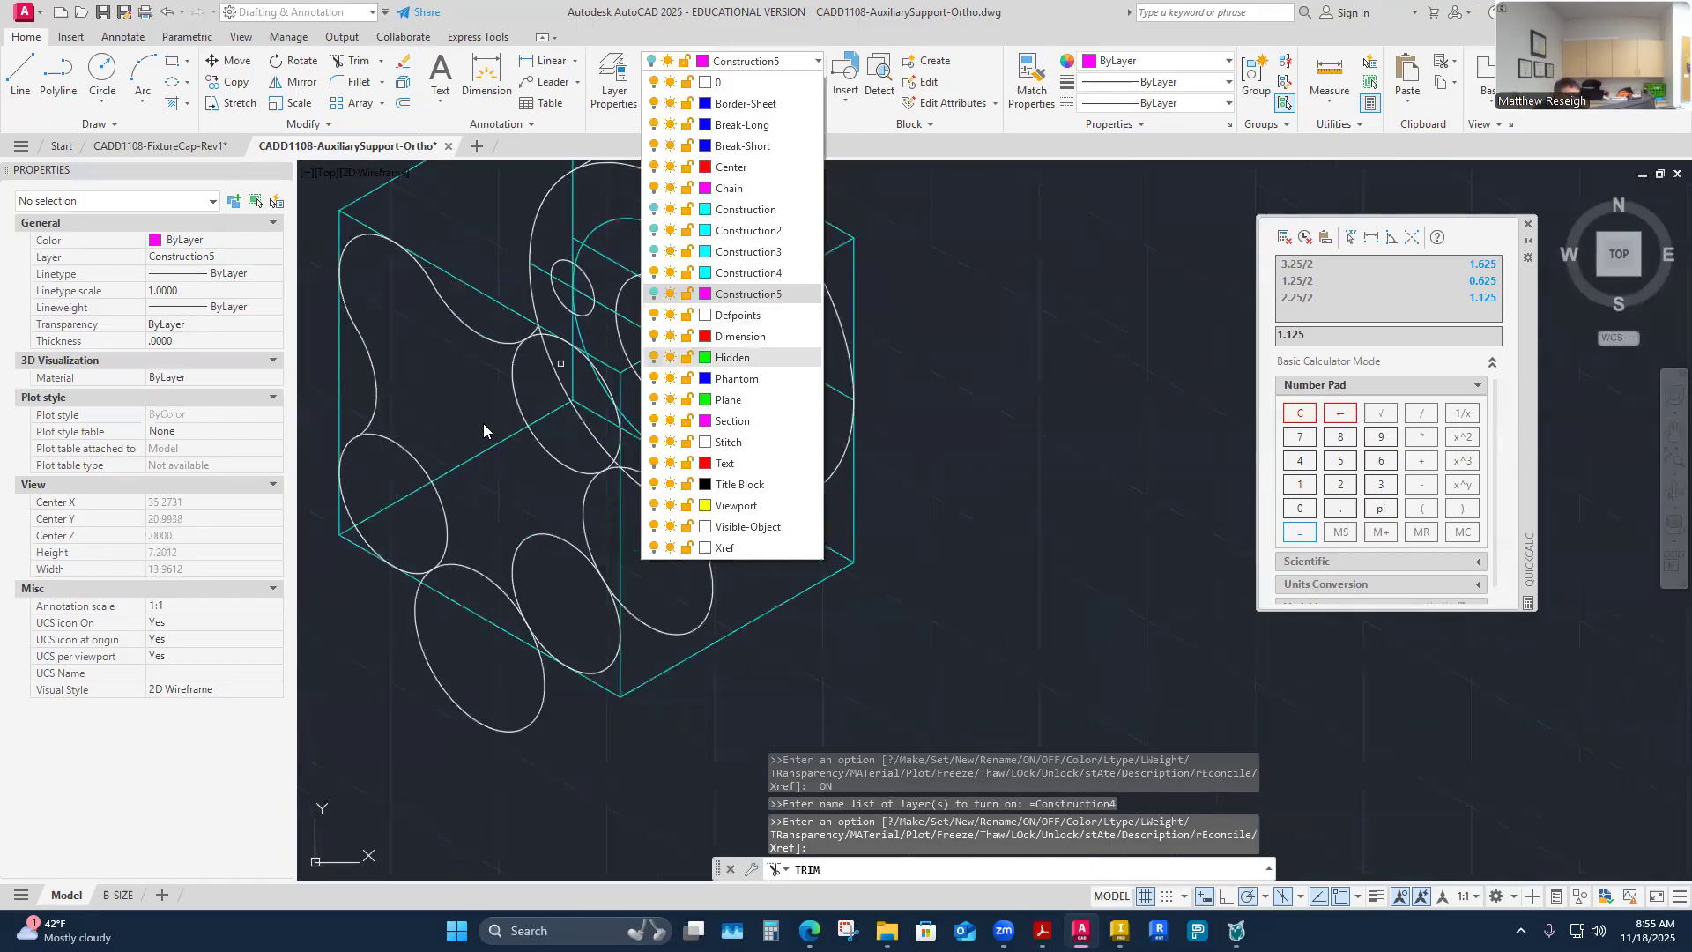
{"action": "left_click", "coordinate": [458, 409]}
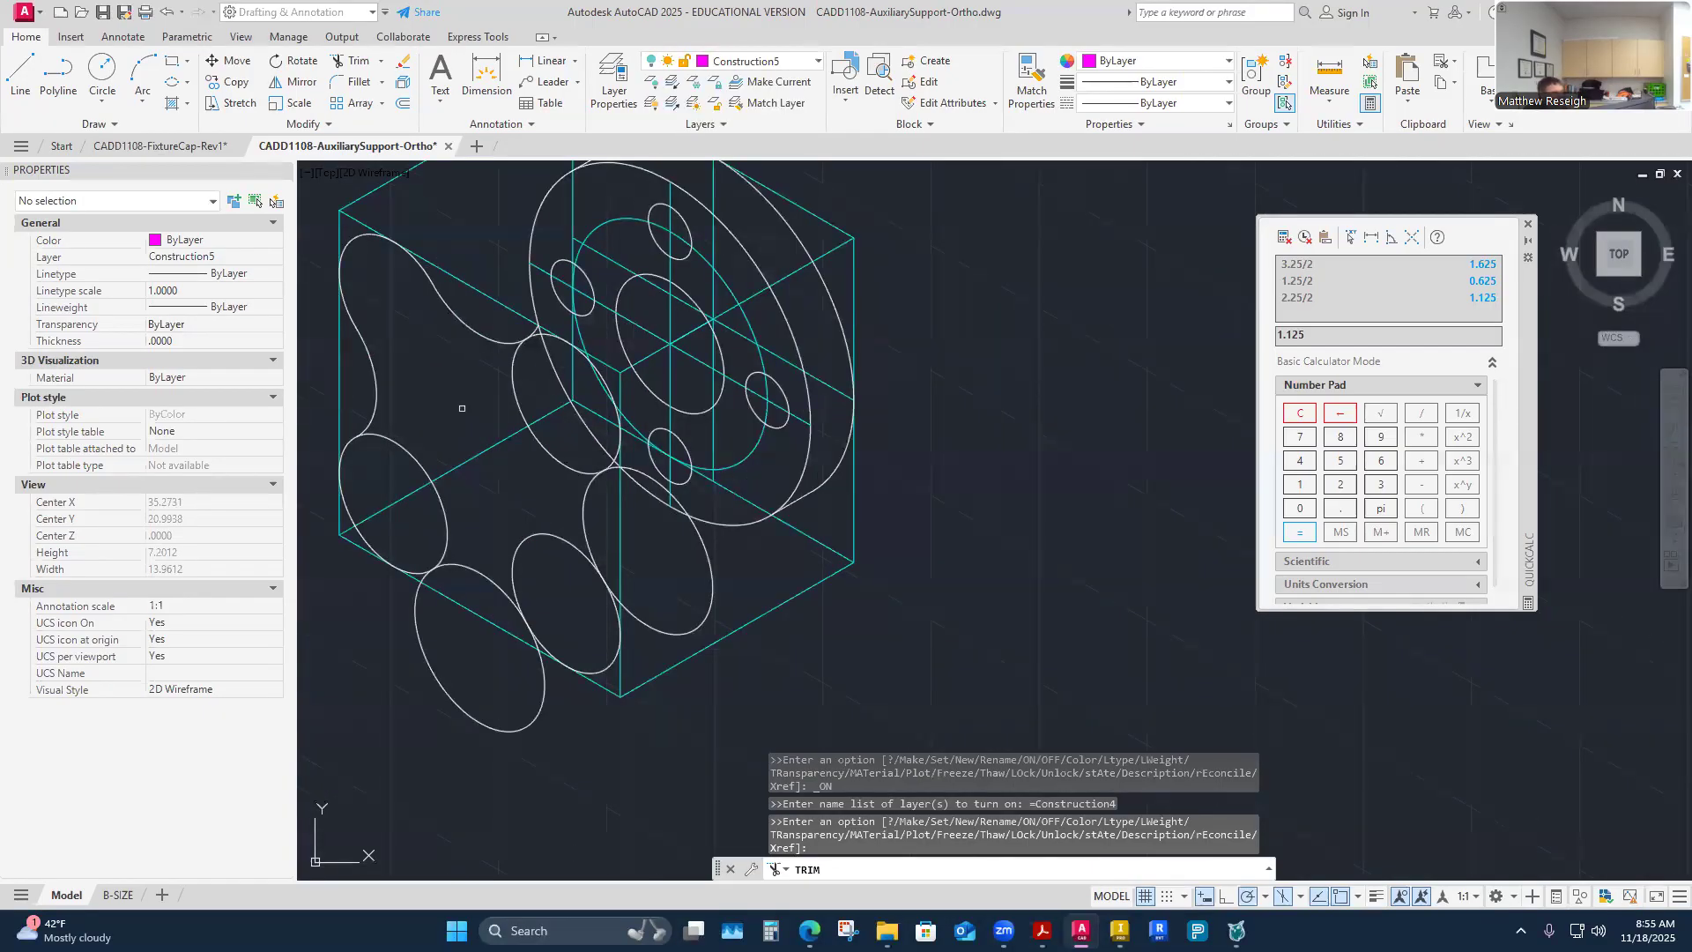
Step: Trim the inner arcs of the two lower corner ellipses and the outer arcs of the lower and right .75-radius ellipses
{"action": "scroll", "coordinate": [462, 409], "scroll_direction": "up", "scroll_amount": 4}
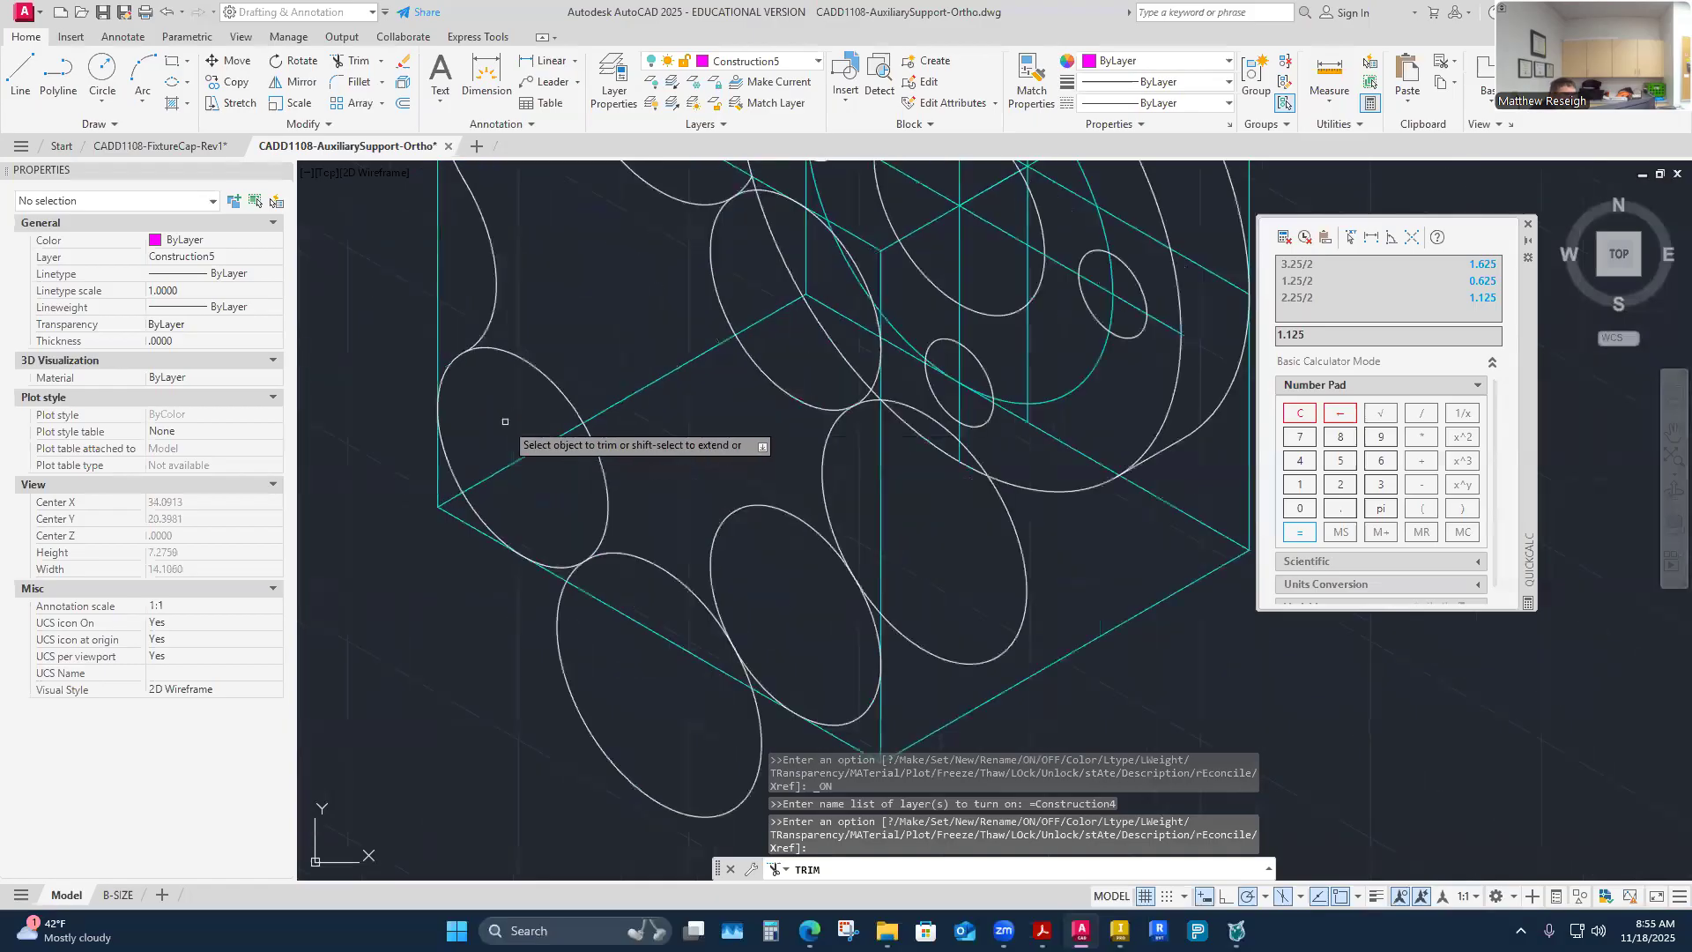
{"action": "left_click", "coordinate": [537, 369]}
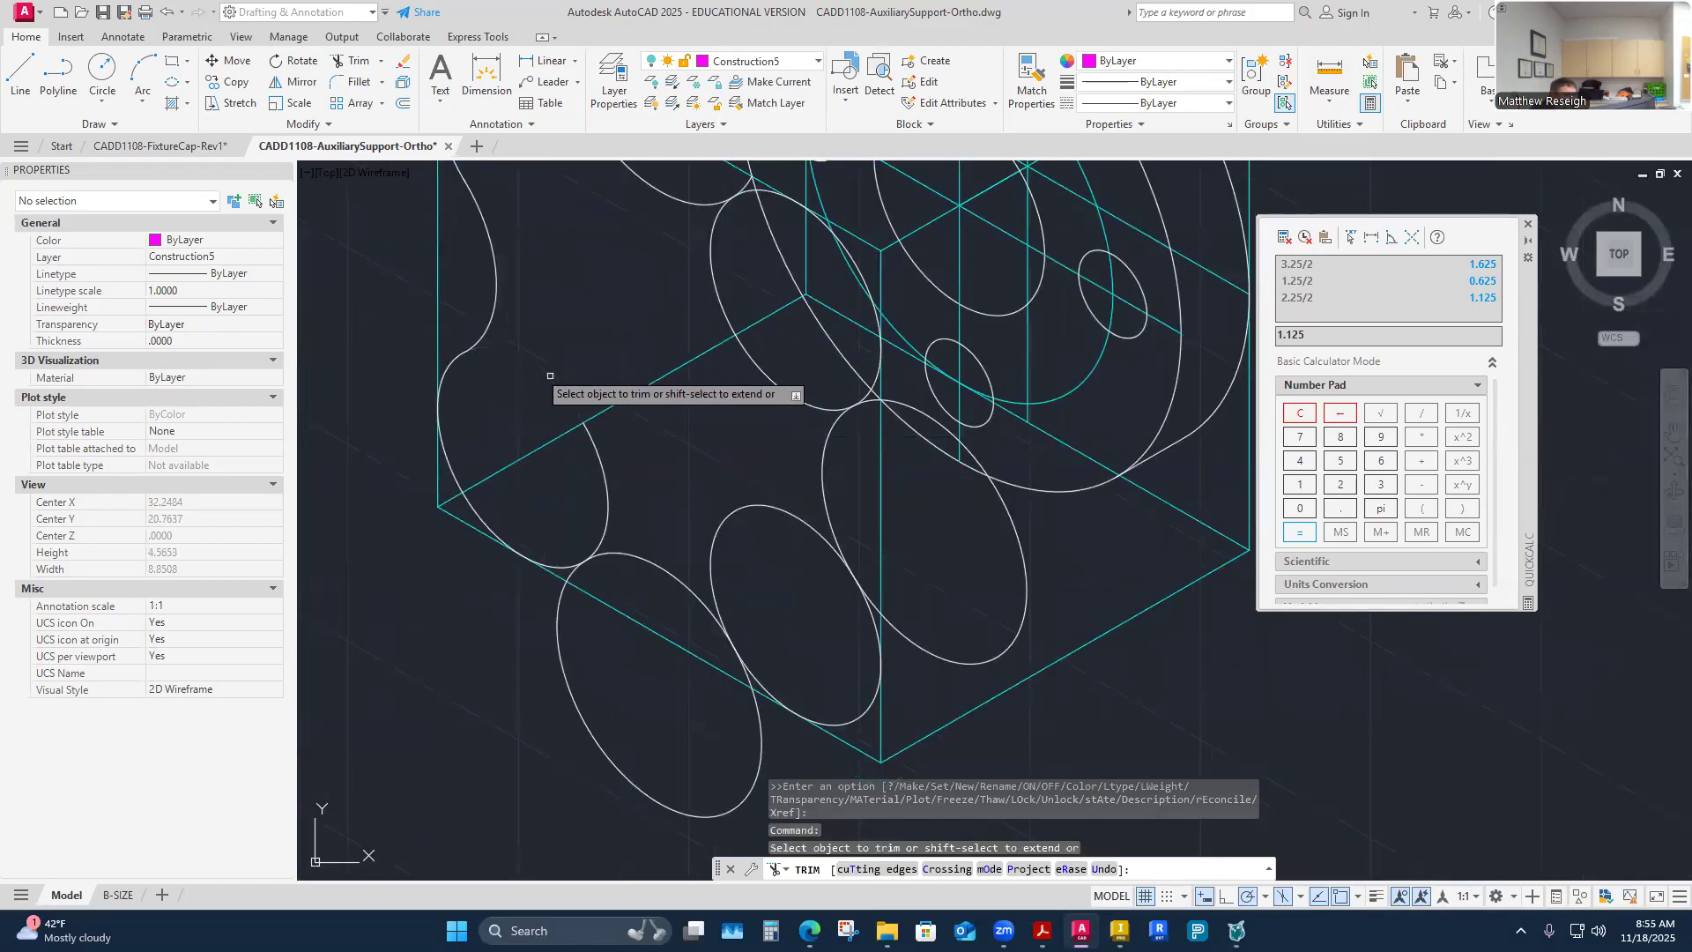
{"action": "left_click", "coordinate": [605, 485]}
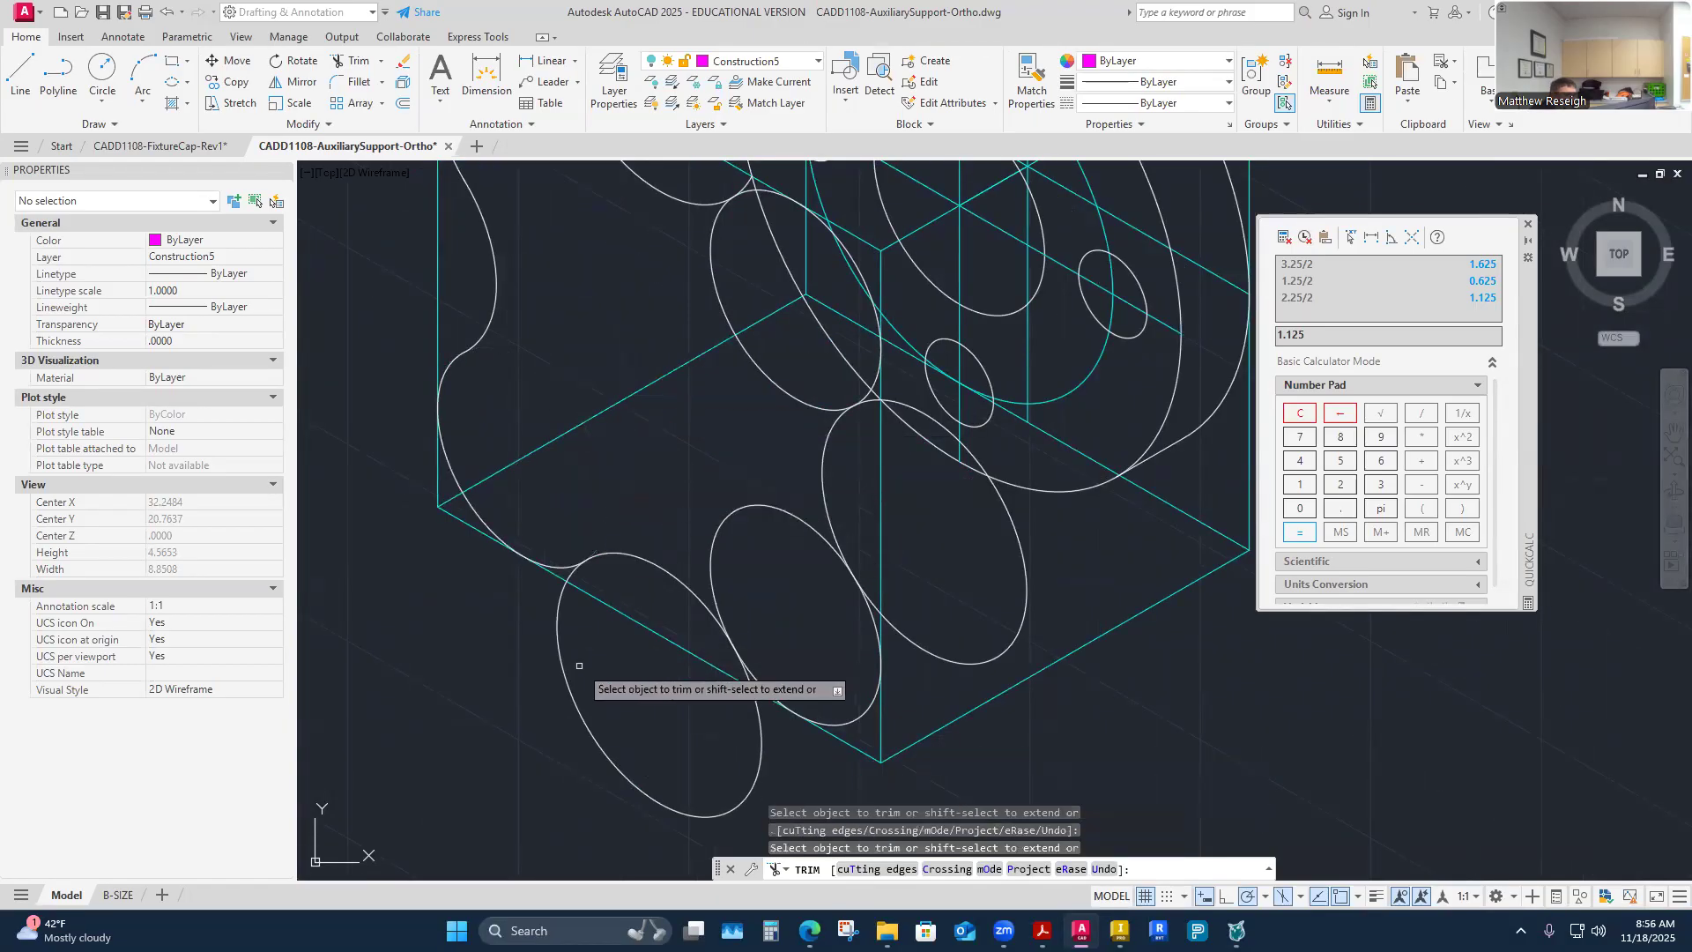
{"action": "left_click", "coordinate": [756, 504]}
{"action": "left_click", "coordinate": [1011, 640]}
{"action": "scroll", "coordinate": [737, 525], "scroll_direction": "down", "scroll_amount": 1}
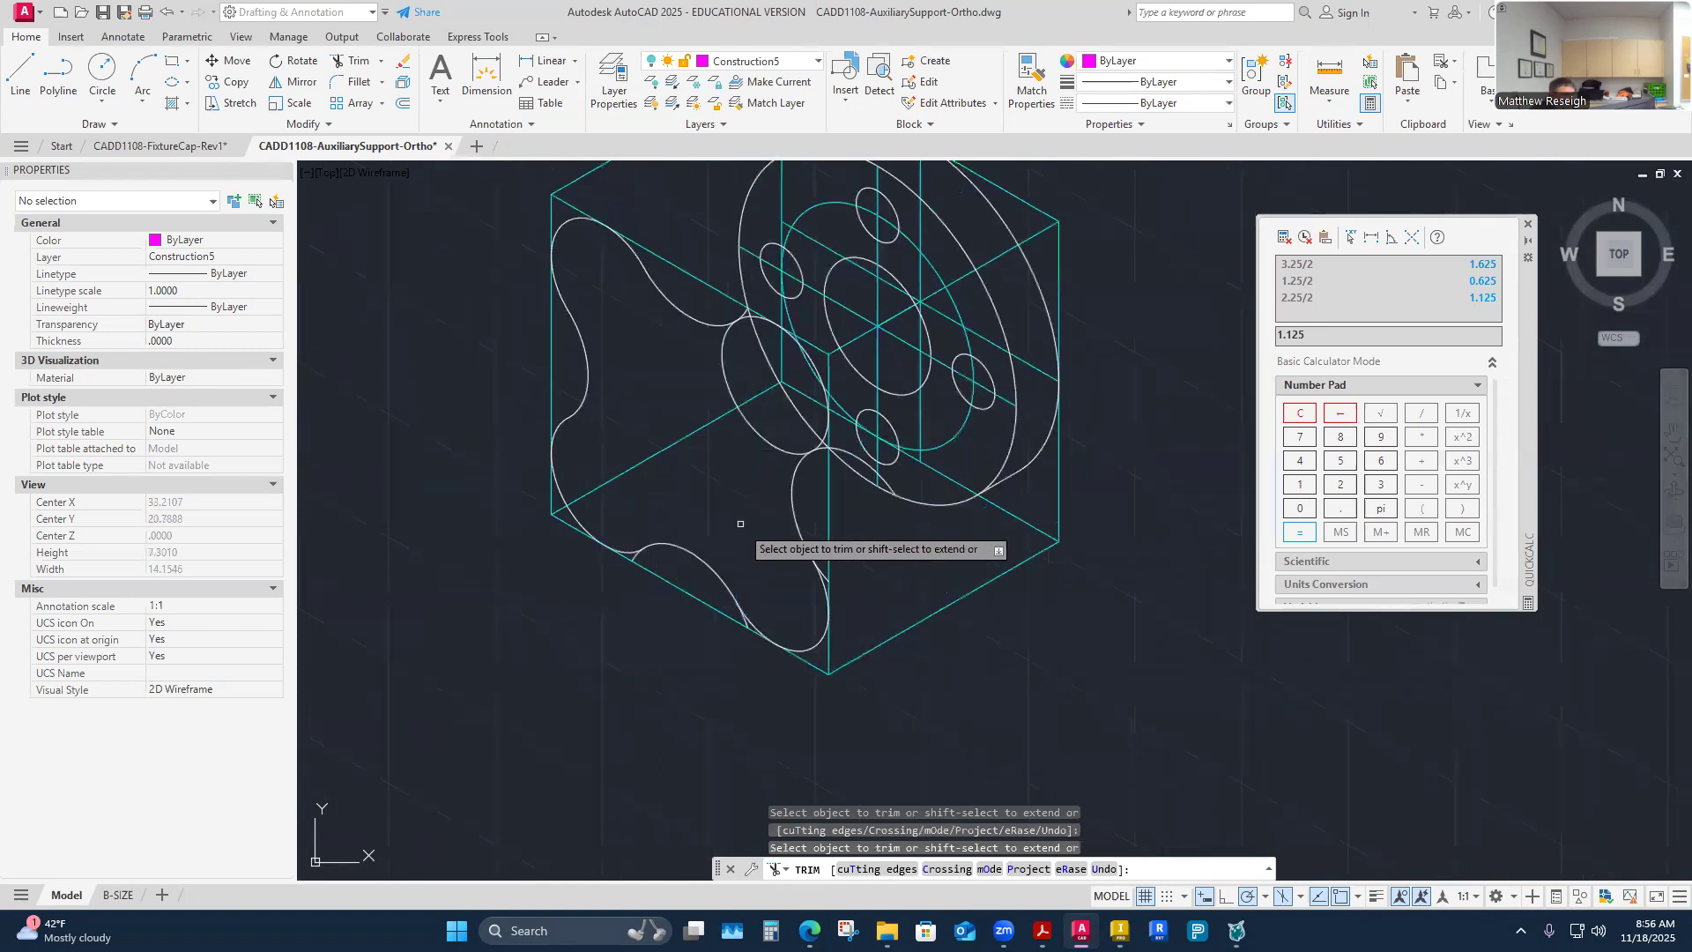
{"action": "scroll", "coordinate": [747, 503], "scroll_direction": "up", "scroll_amount": 1}
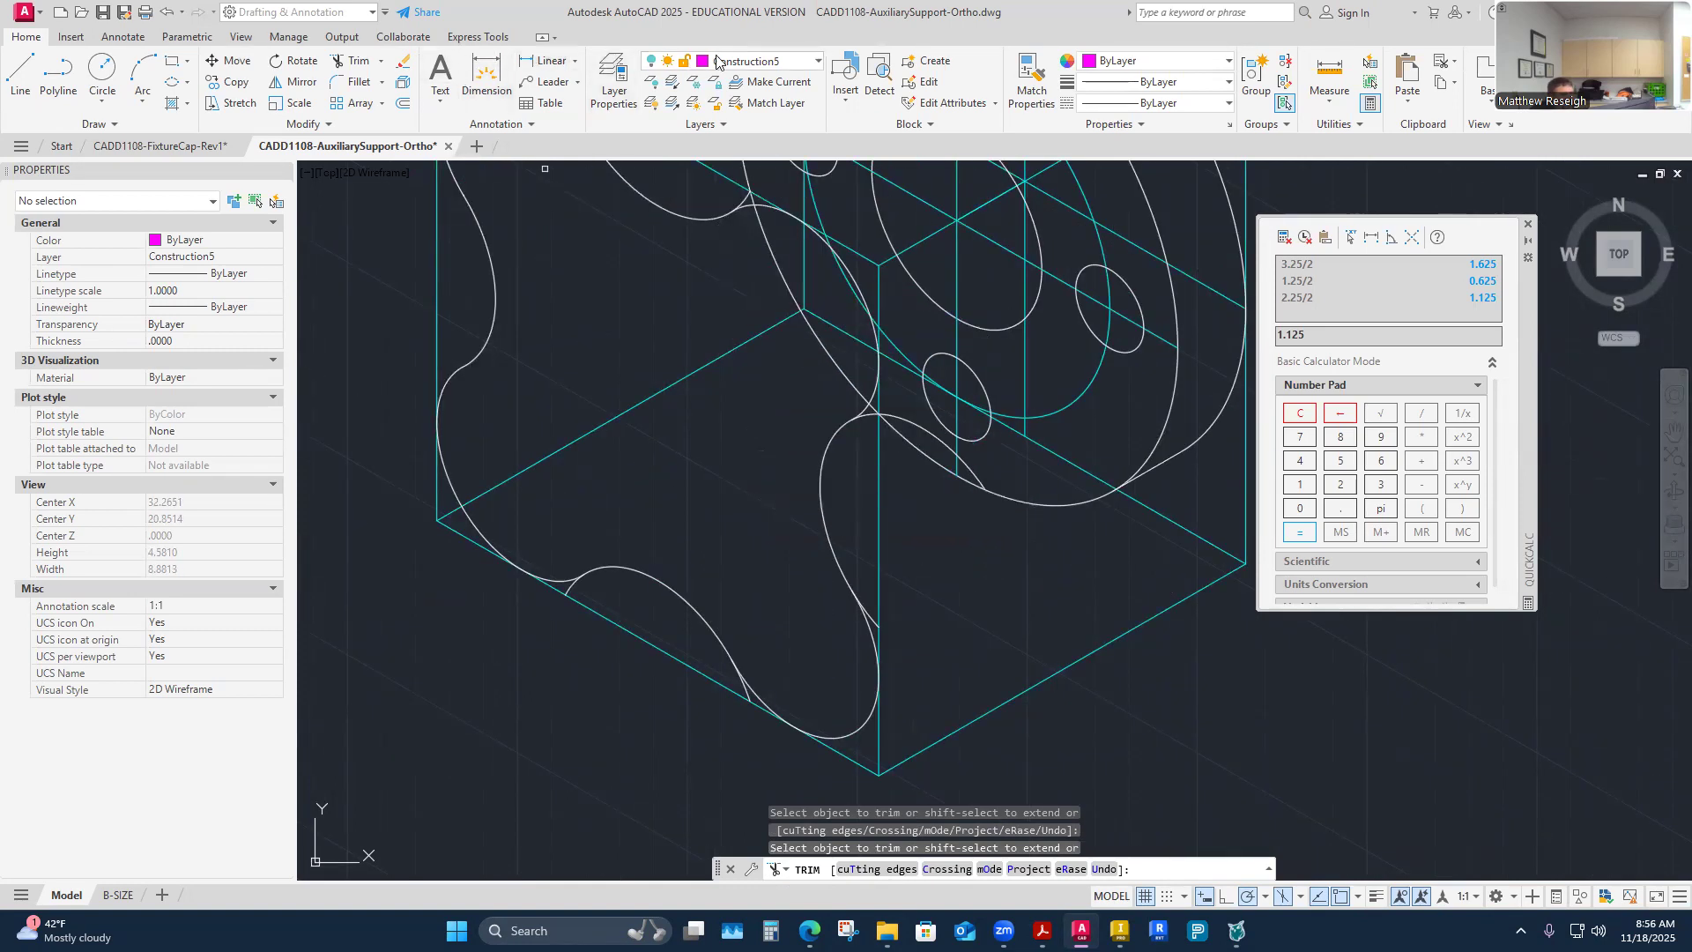
Step: Turn off the Construction4 layer to hide the isometric box
{"action": "left_click", "coordinate": [800, 61]}
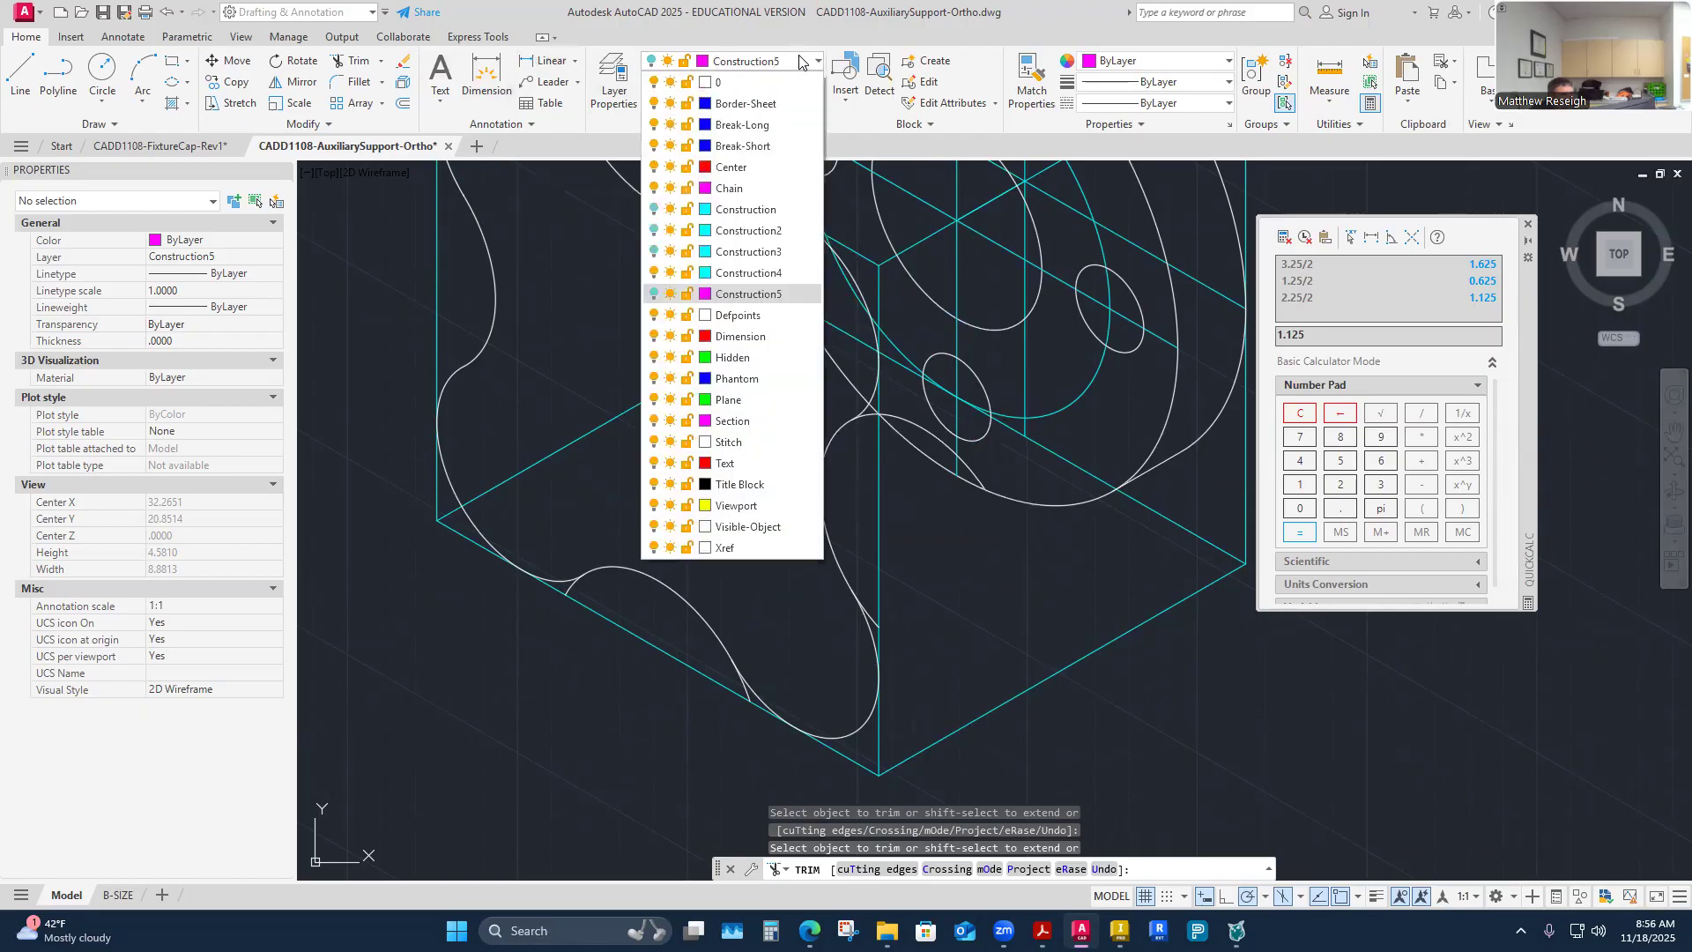
{"action": "left_click", "coordinate": [653, 275]}
{"action": "scroll", "coordinate": [939, 546], "scroll_direction": "down", "scroll_amount": 4}
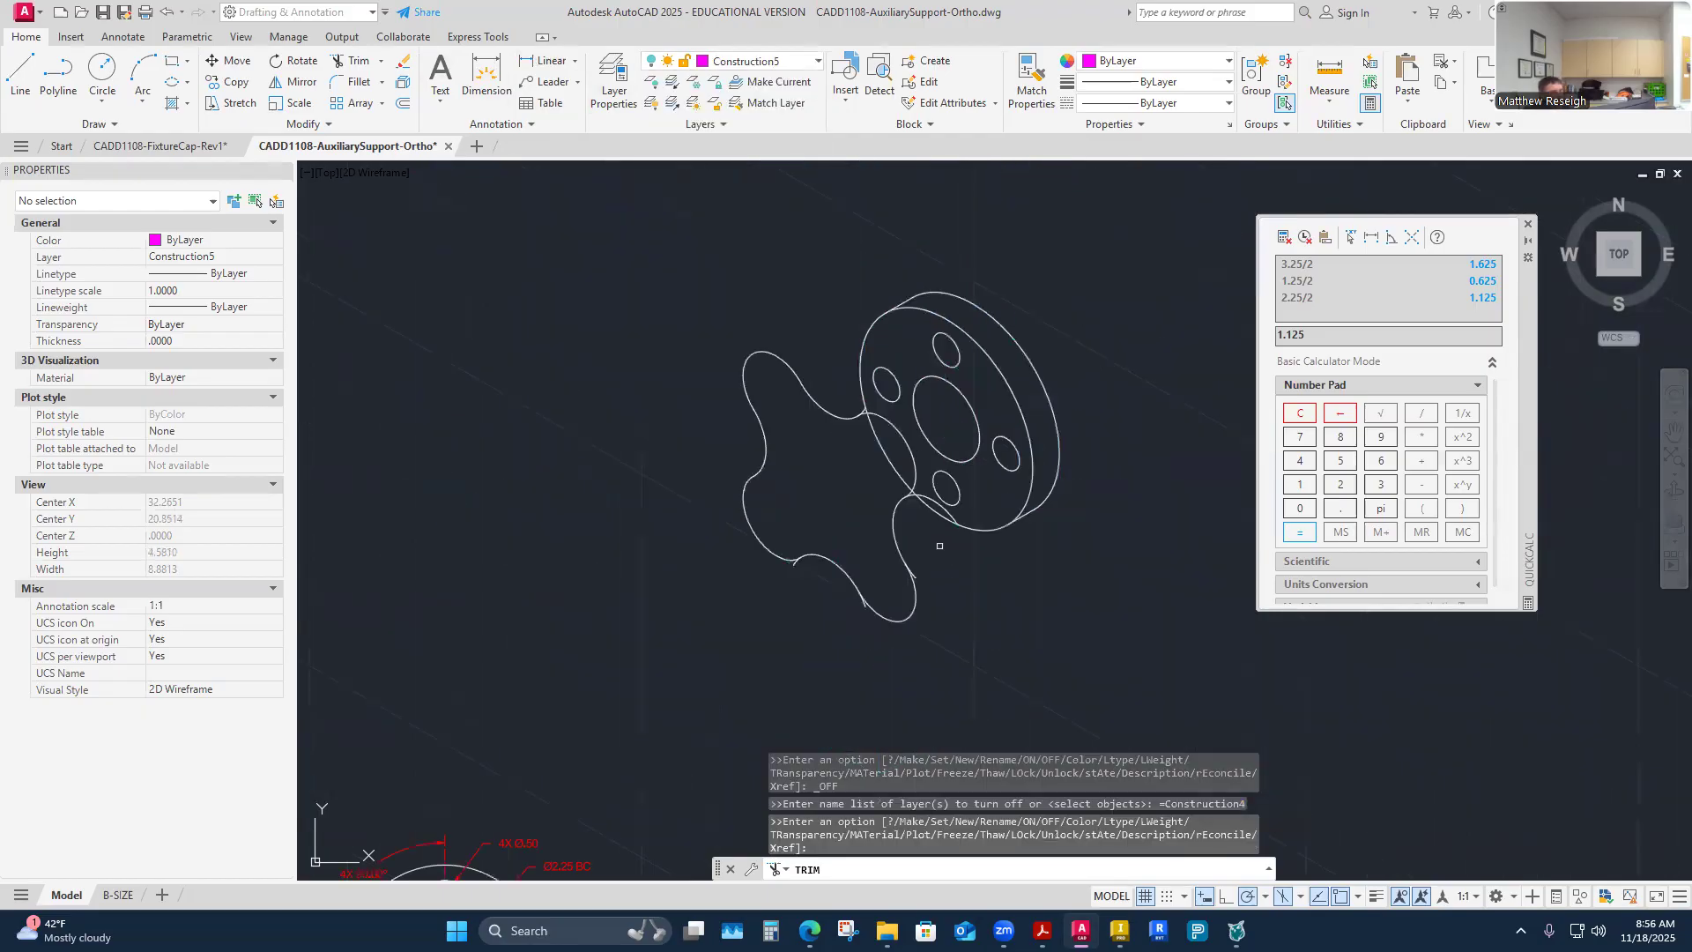
Step: Trim the leftover arc ends of the lower and right .75-radius ellipses at the front plate's lower corners
{"action": "scroll", "coordinate": [938, 546], "scroll_direction": "up", "scroll_amount": 4}
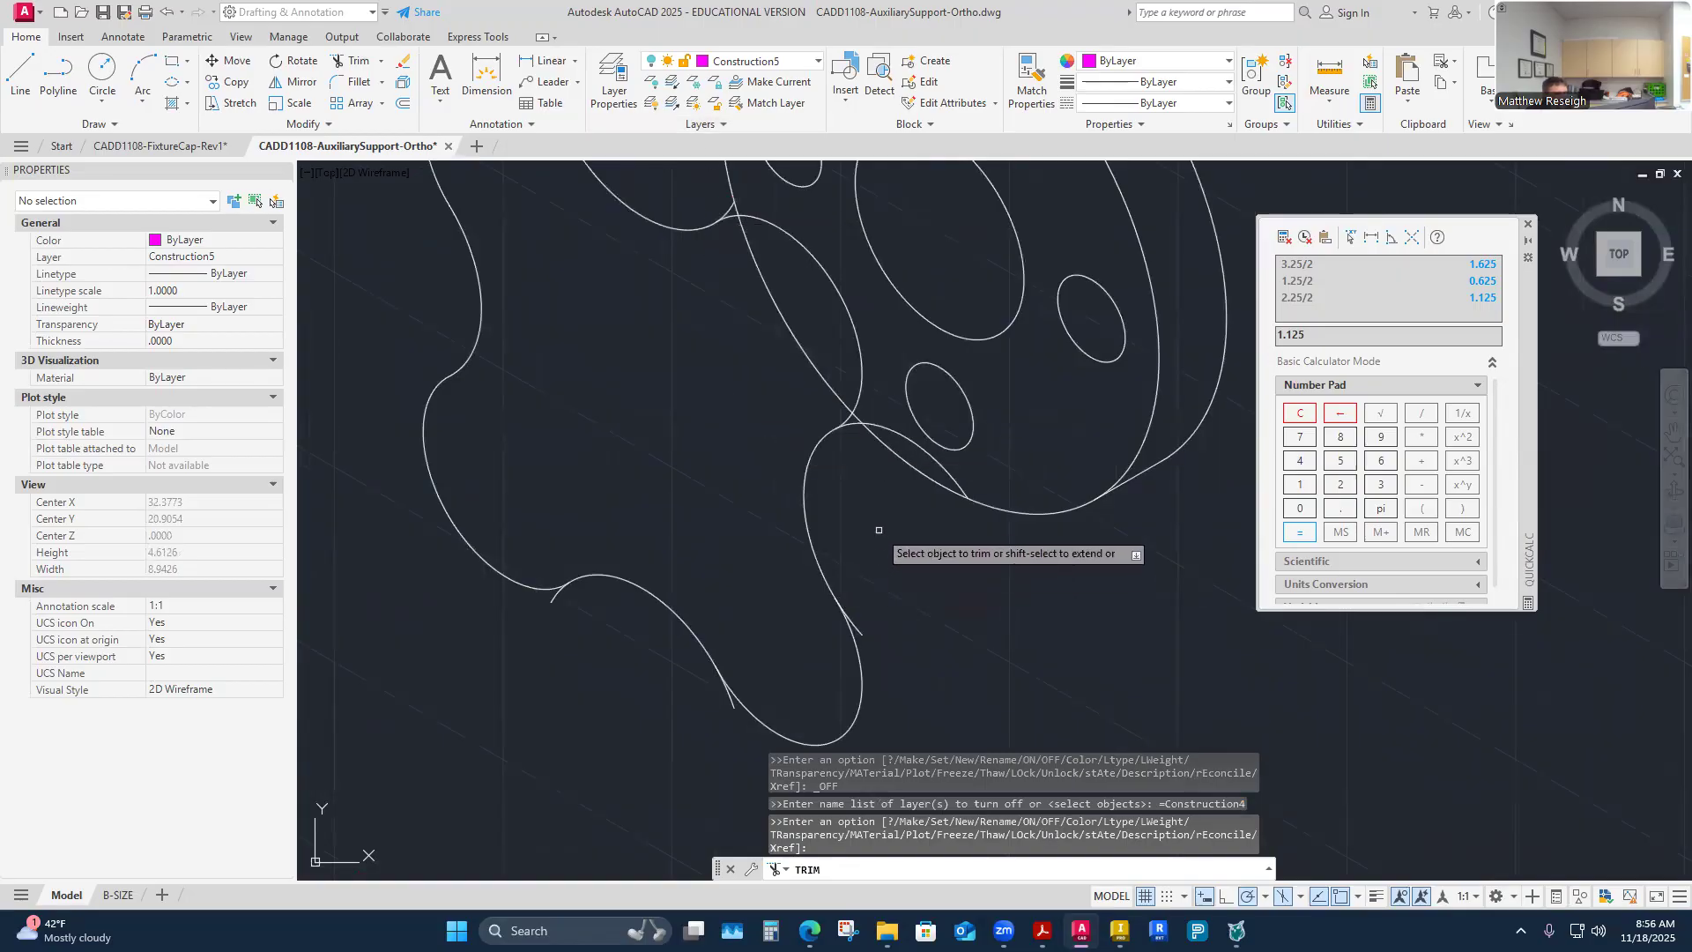
{"action": "scroll", "coordinate": [700, 733], "scroll_direction": "up", "scroll_amount": 2}
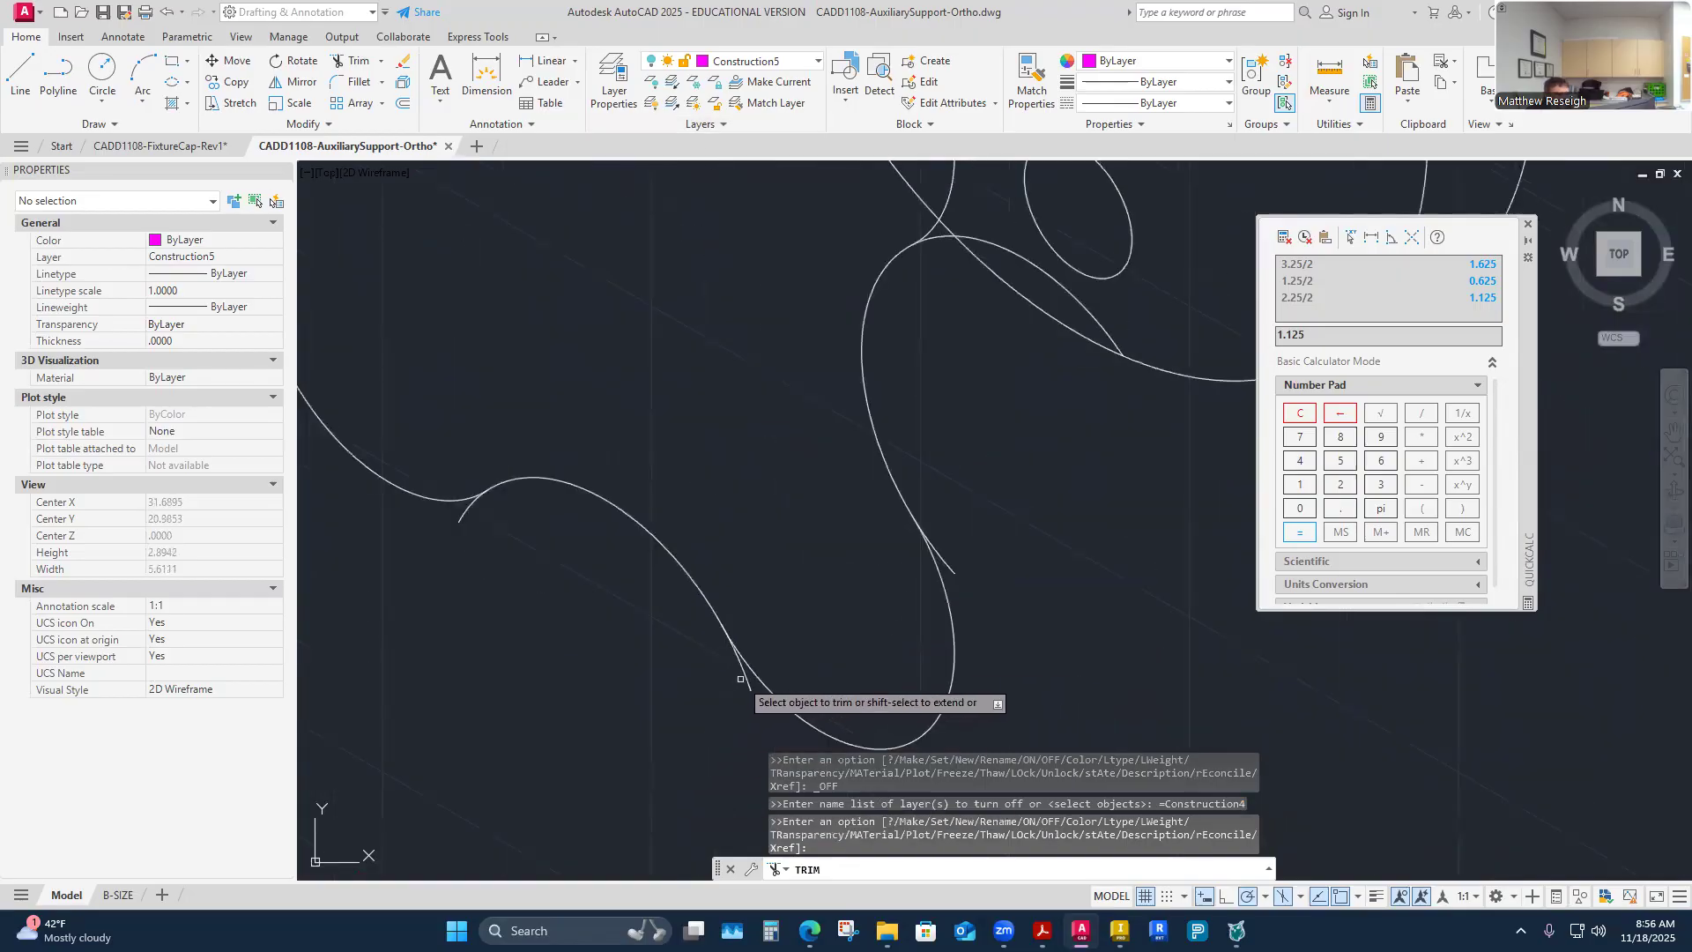
{"action": "left_click", "coordinate": [743, 677]}
{"action": "left_click", "coordinate": [465, 513]}
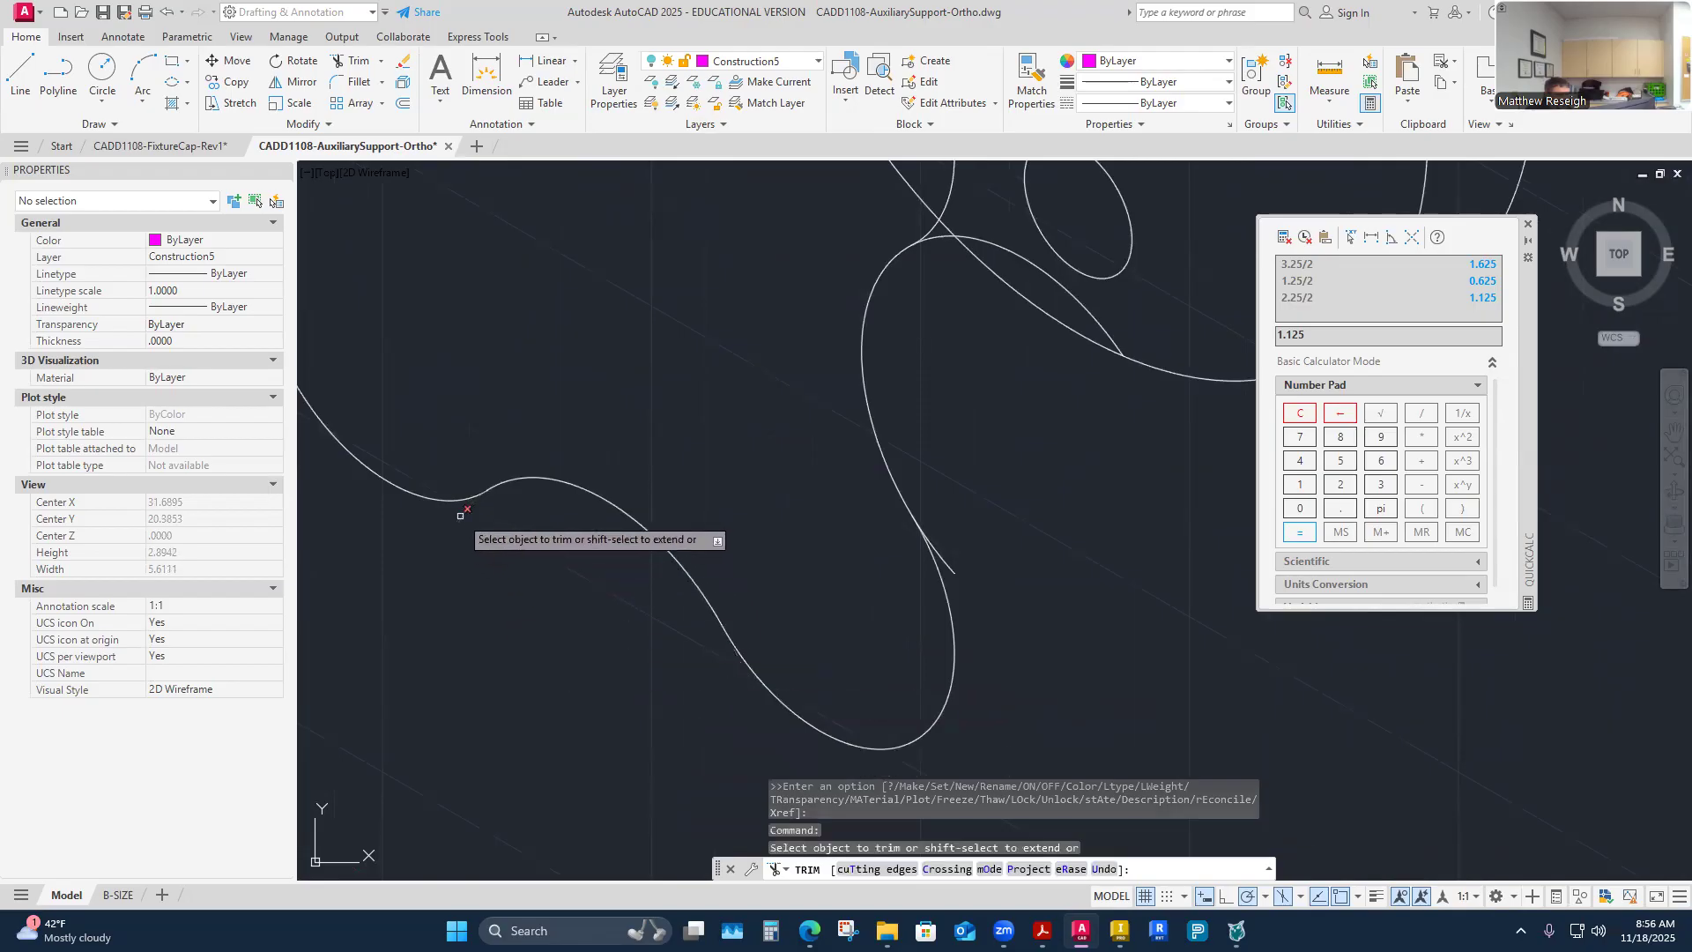
{"action": "scroll", "coordinate": [950, 562], "scroll_direction": "up", "scroll_amount": 2}
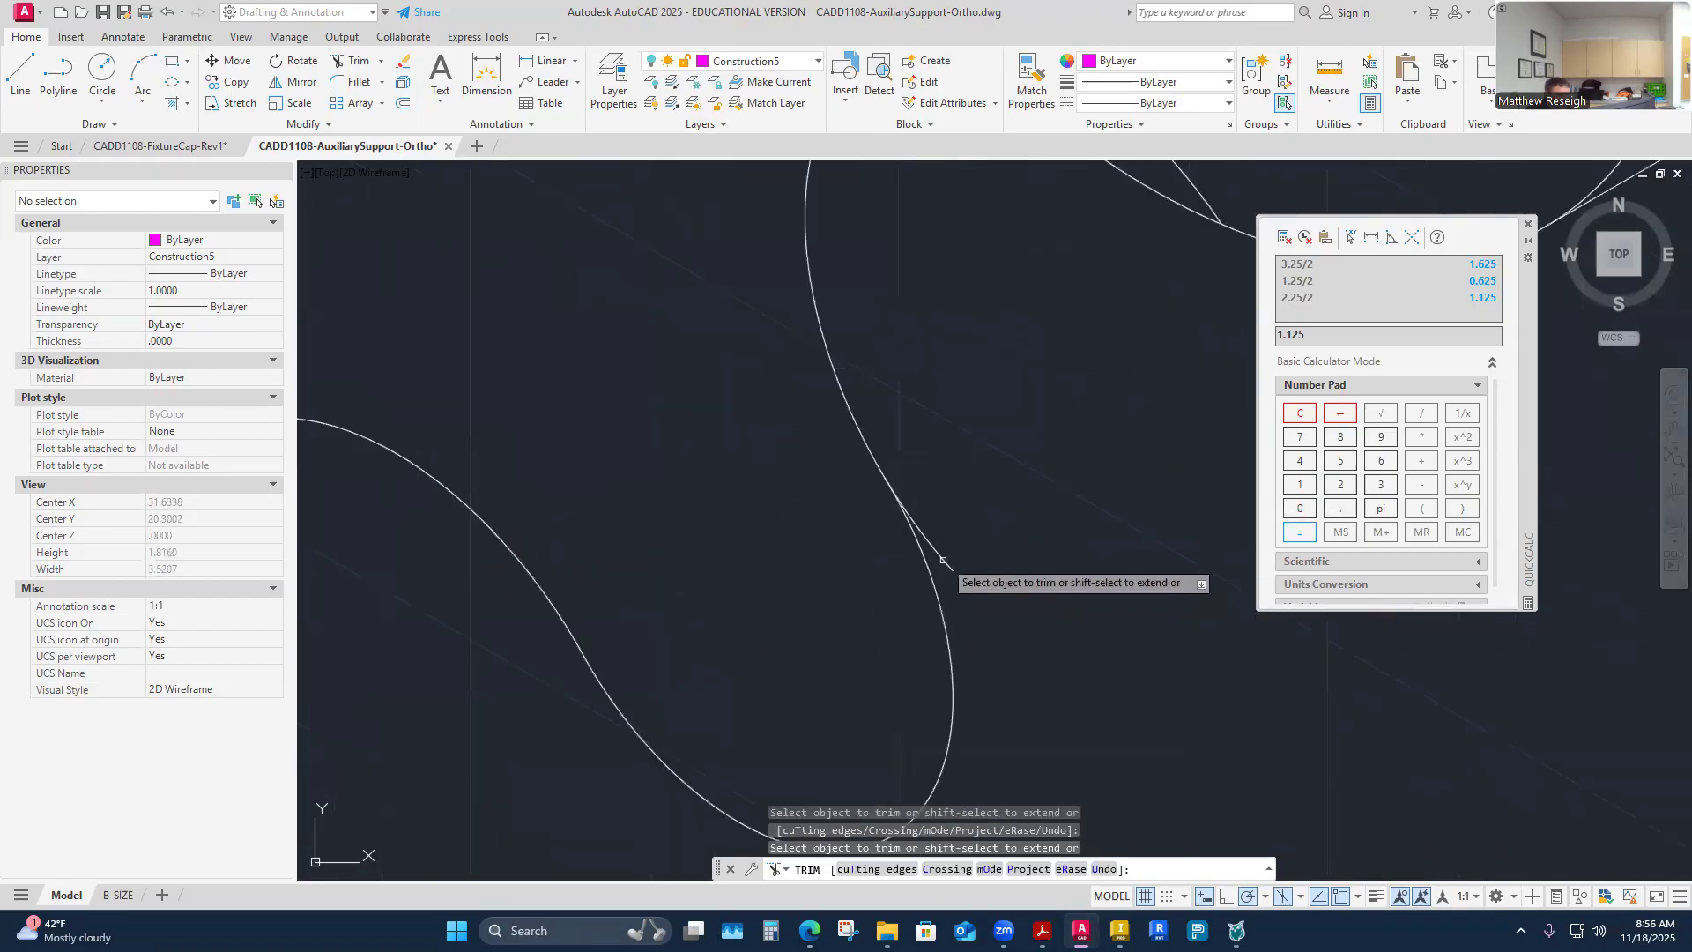
Step: Trim the leftover arc ends where the front plate's outline meets the round flange
{"action": "scroll", "coordinate": [960, 564], "scroll_direction": "down", "scroll_amount": 5}
{"action": "scroll", "coordinate": [1014, 525], "scroll_direction": "up", "scroll_amount": 4}
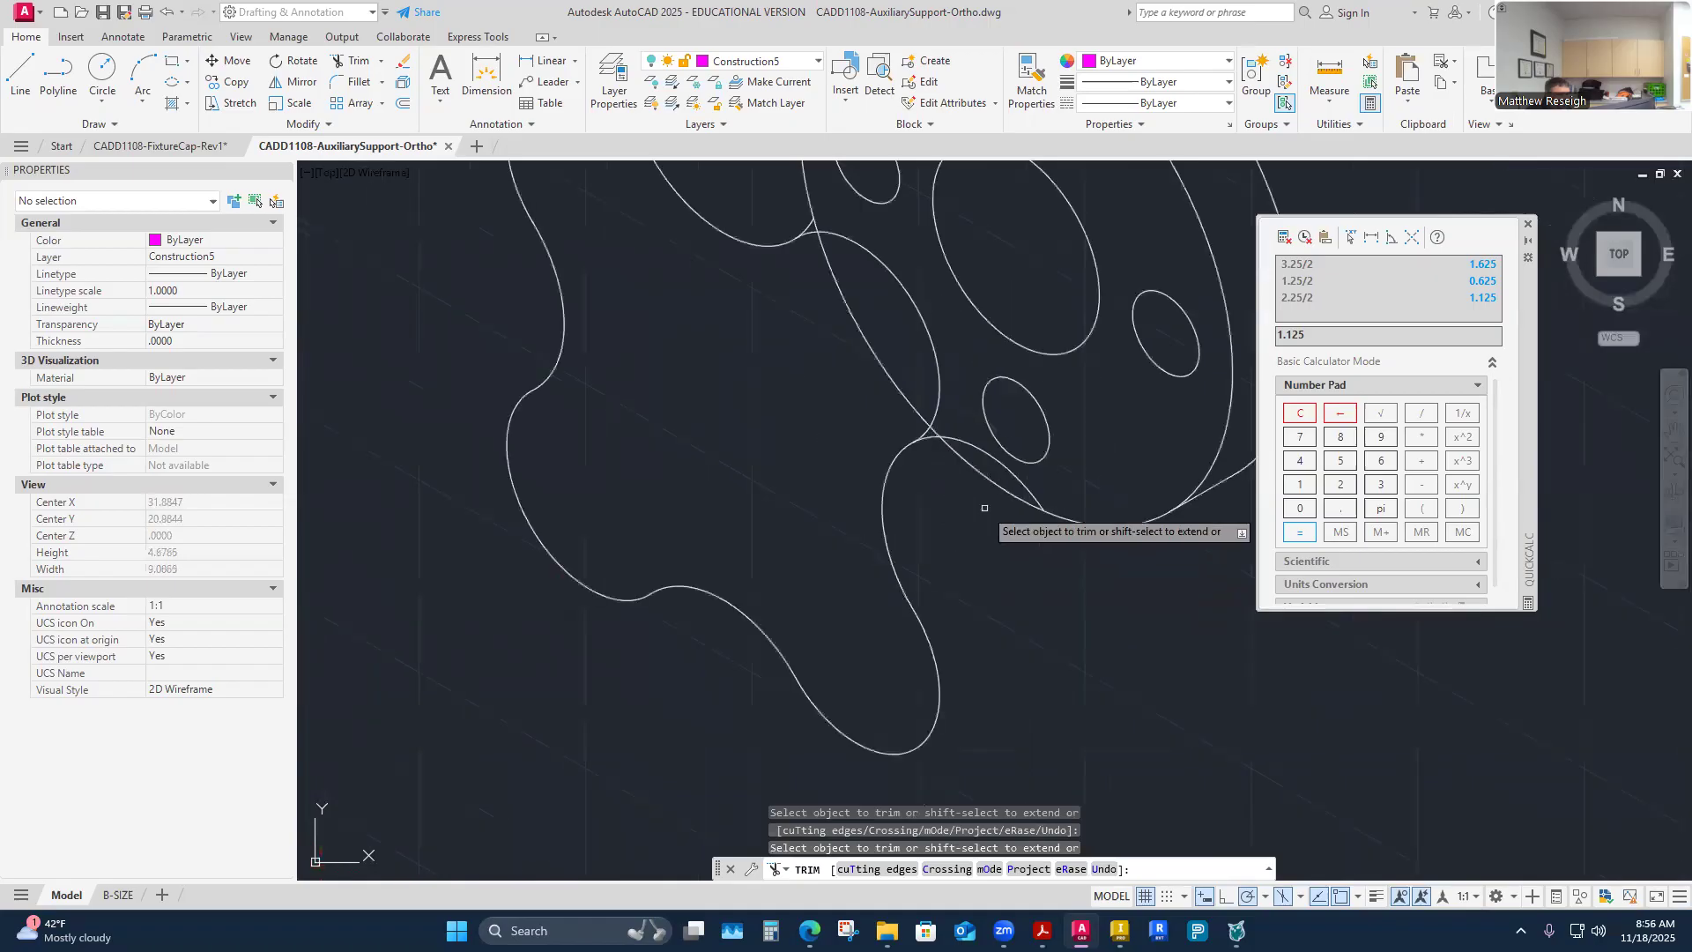
{"action": "left_click", "coordinate": [1065, 468]}
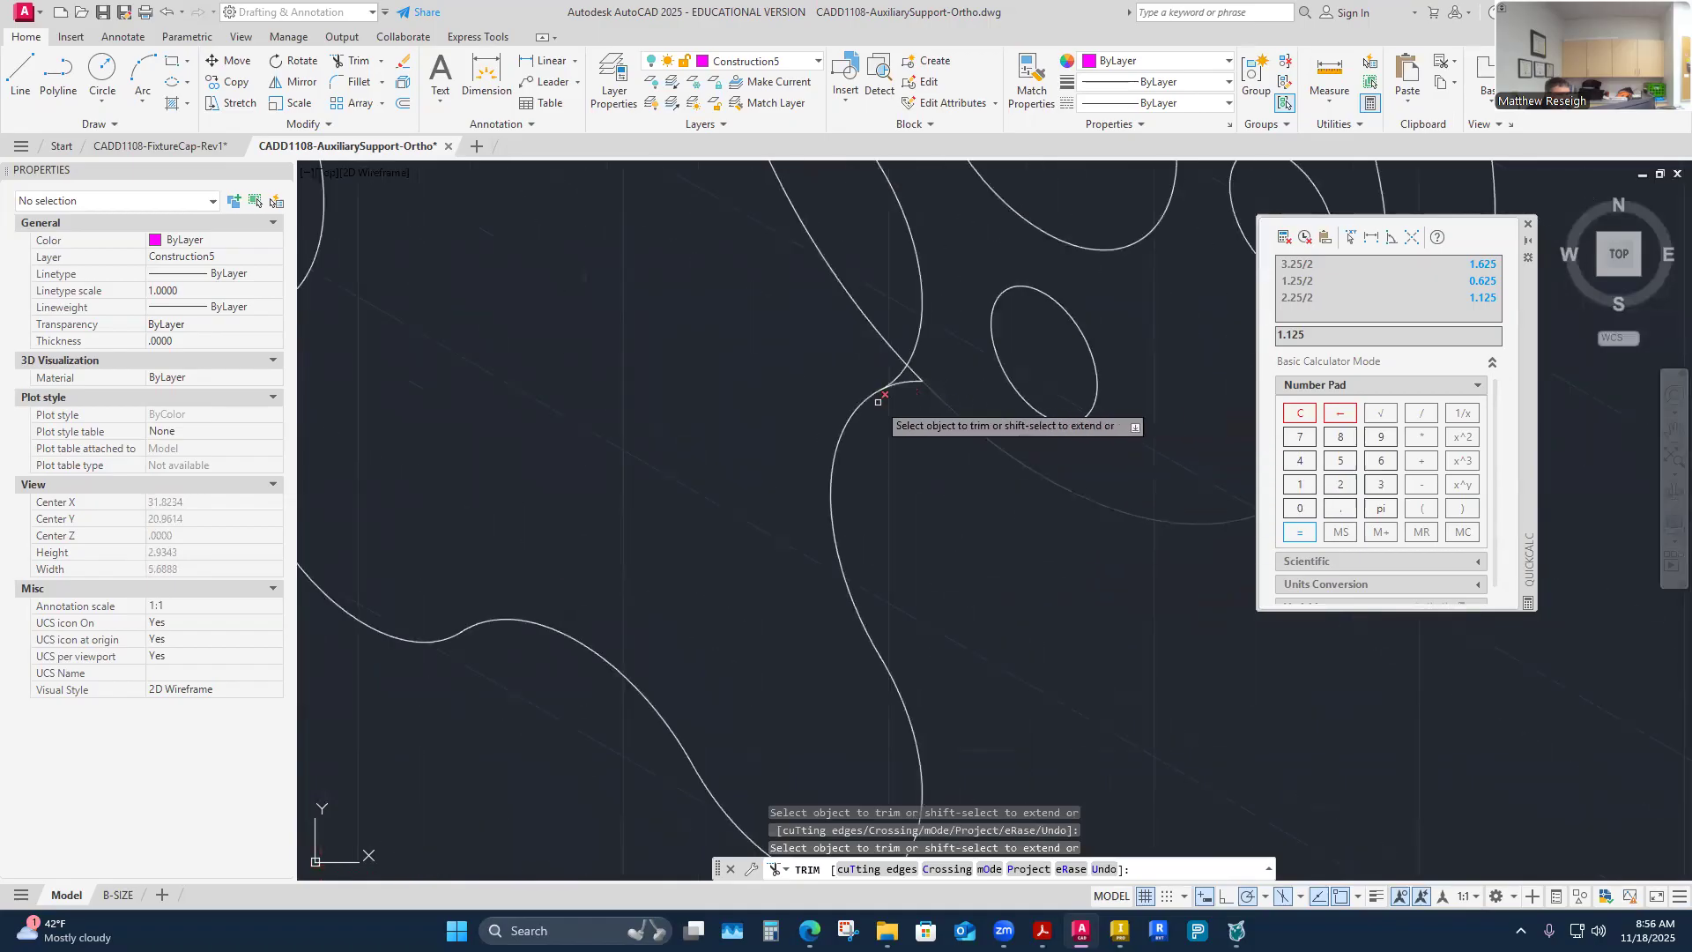
{"action": "scroll", "coordinate": [913, 452], "scroll_direction": "down", "scroll_amount": 2}
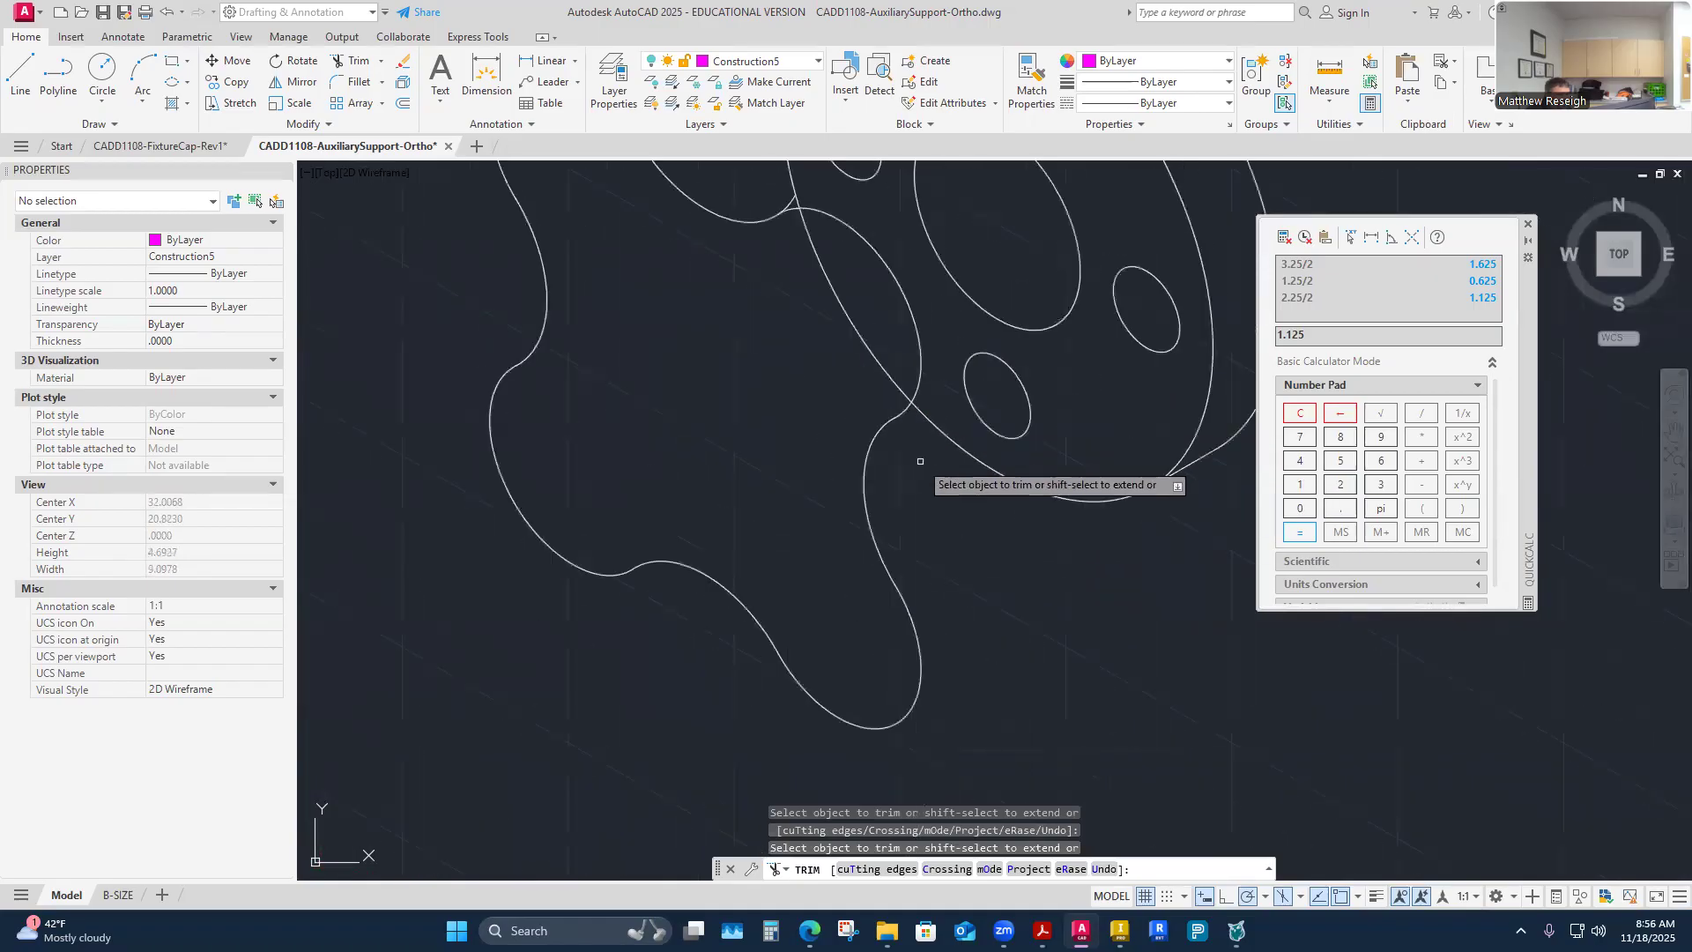
{"action": "scroll", "coordinate": [740, 412], "scroll_direction": "down", "scroll_amount": 6}
{"action": "scroll", "coordinate": [732, 412], "scroll_direction": "up", "scroll_amount": 10}
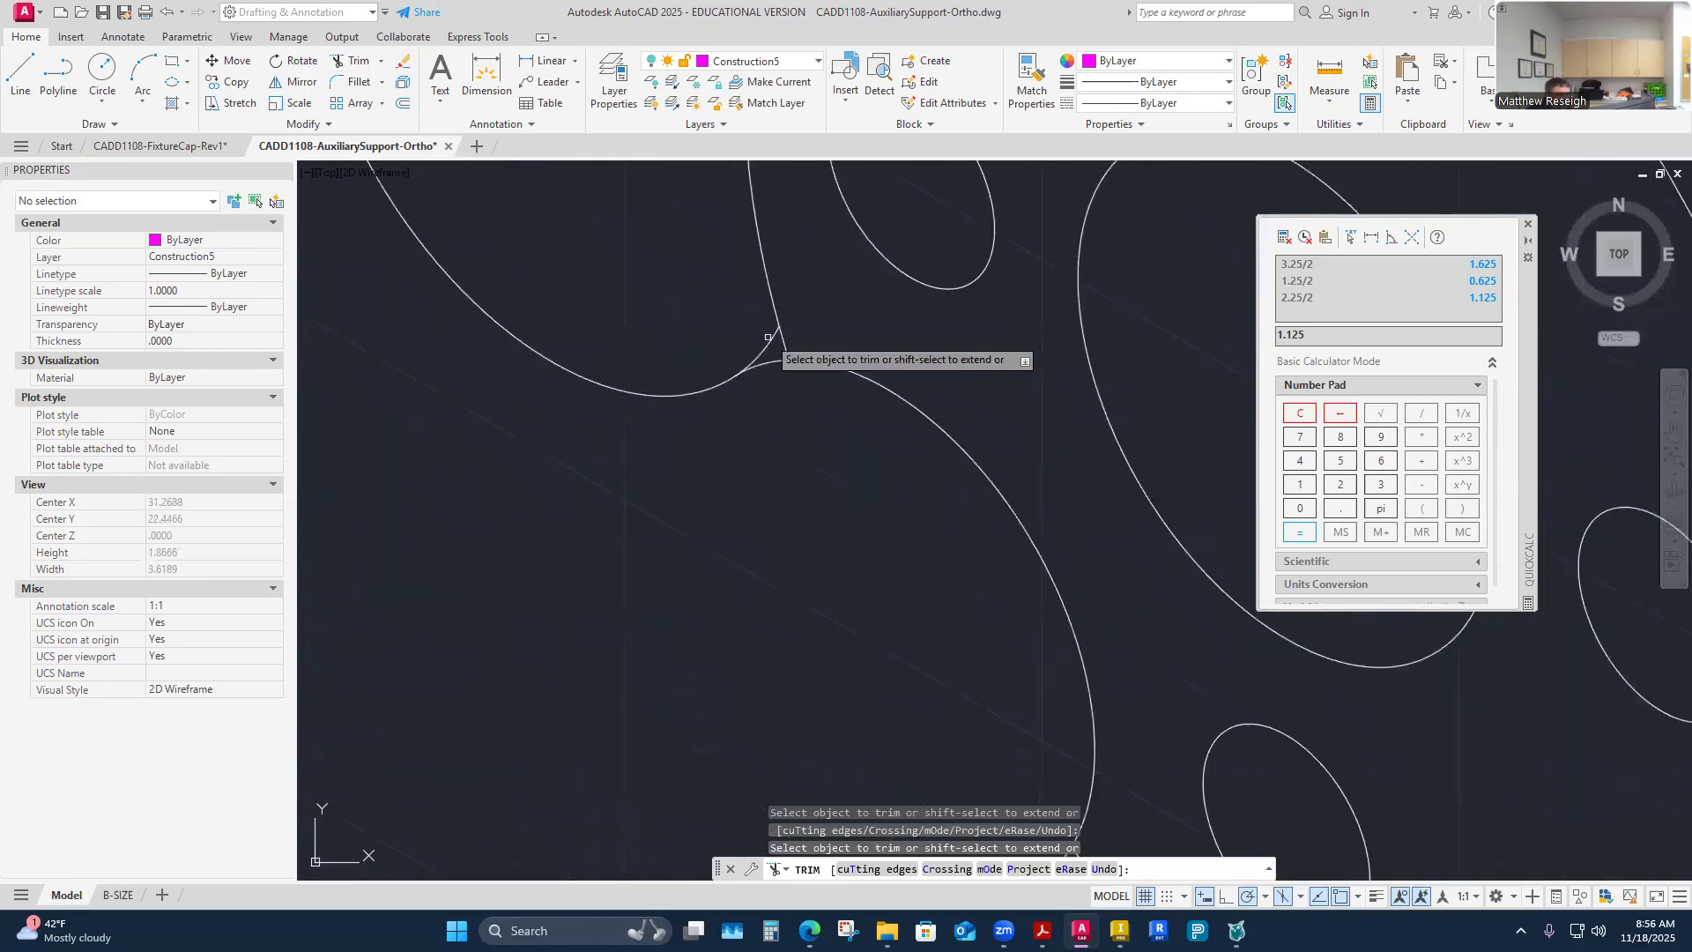
{"action": "scroll", "coordinate": [725, 326], "scroll_direction": "down", "scroll_amount": 6}
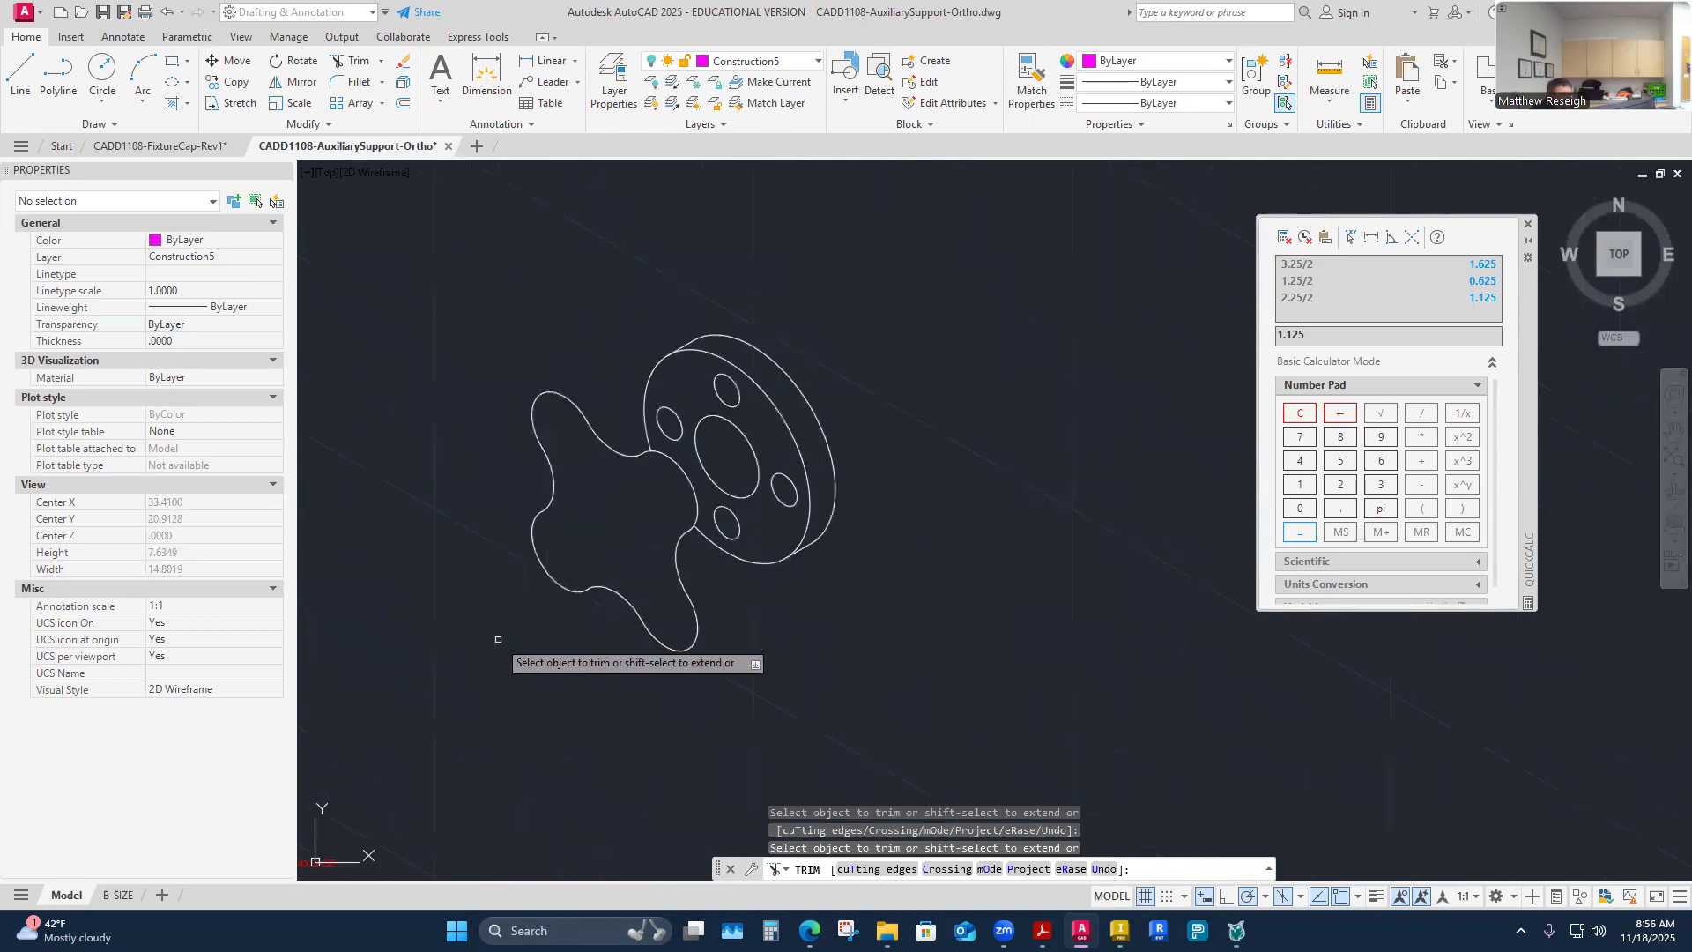
{"action": "scroll", "coordinate": [499, 635], "scroll_direction": "up", "scroll_amount": 5}
{"action": "scroll", "coordinate": [496, 625], "scroll_direction": "down", "scroll_amount": 5}
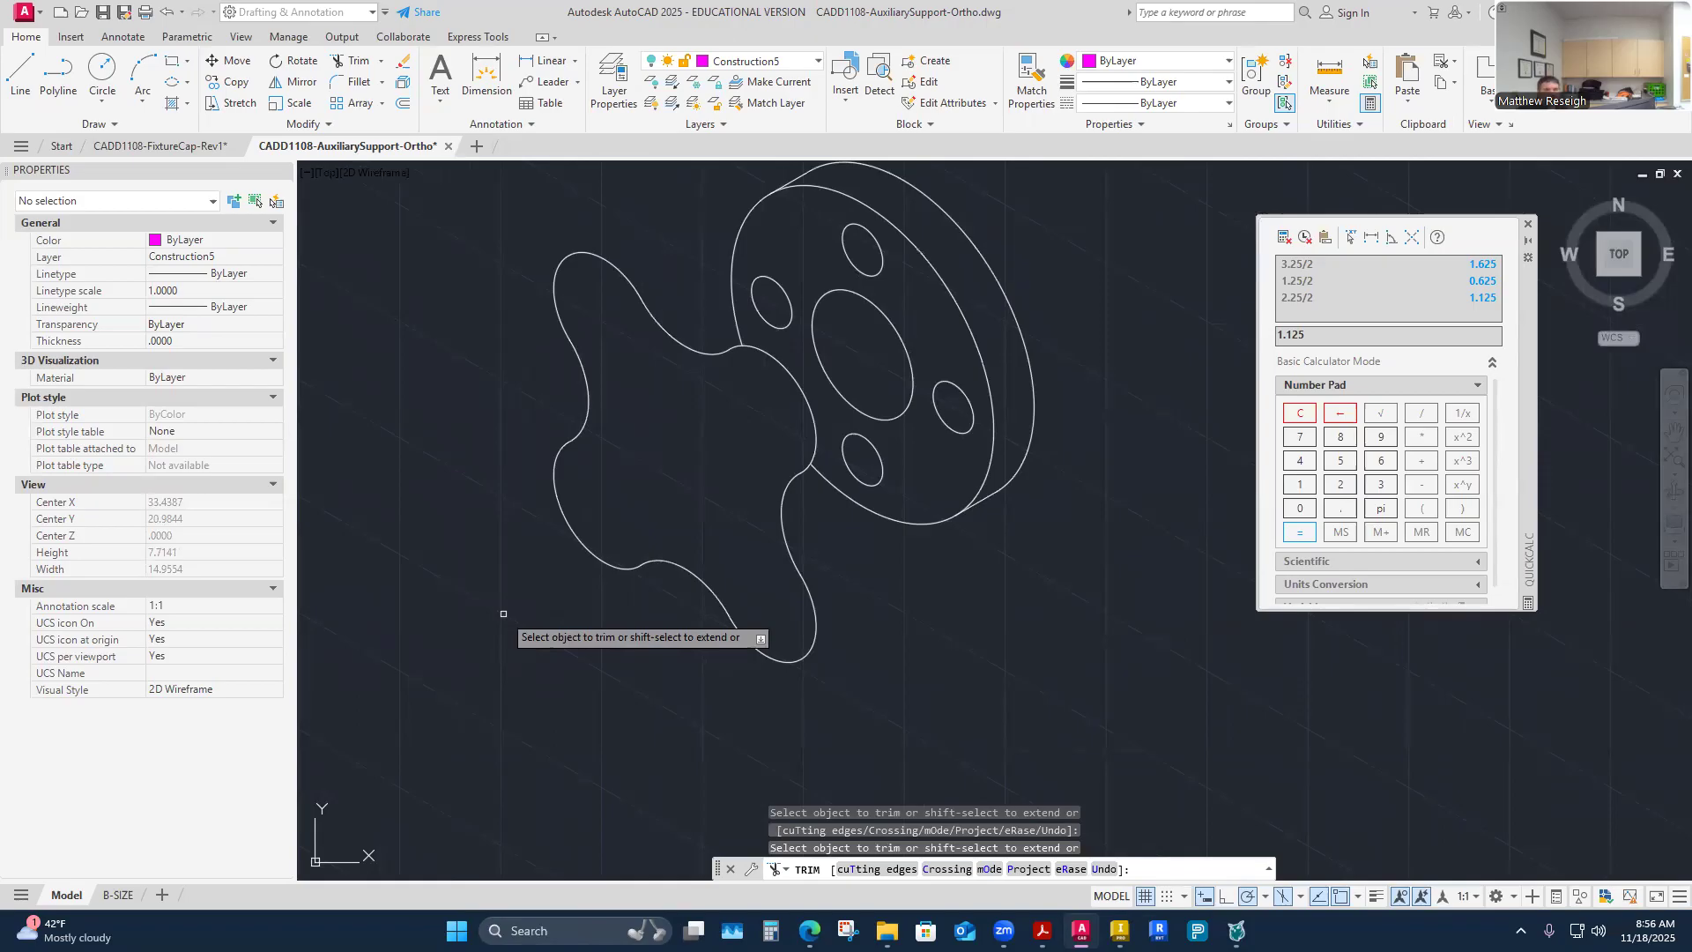
{"action": "key", "text": "Escape"}
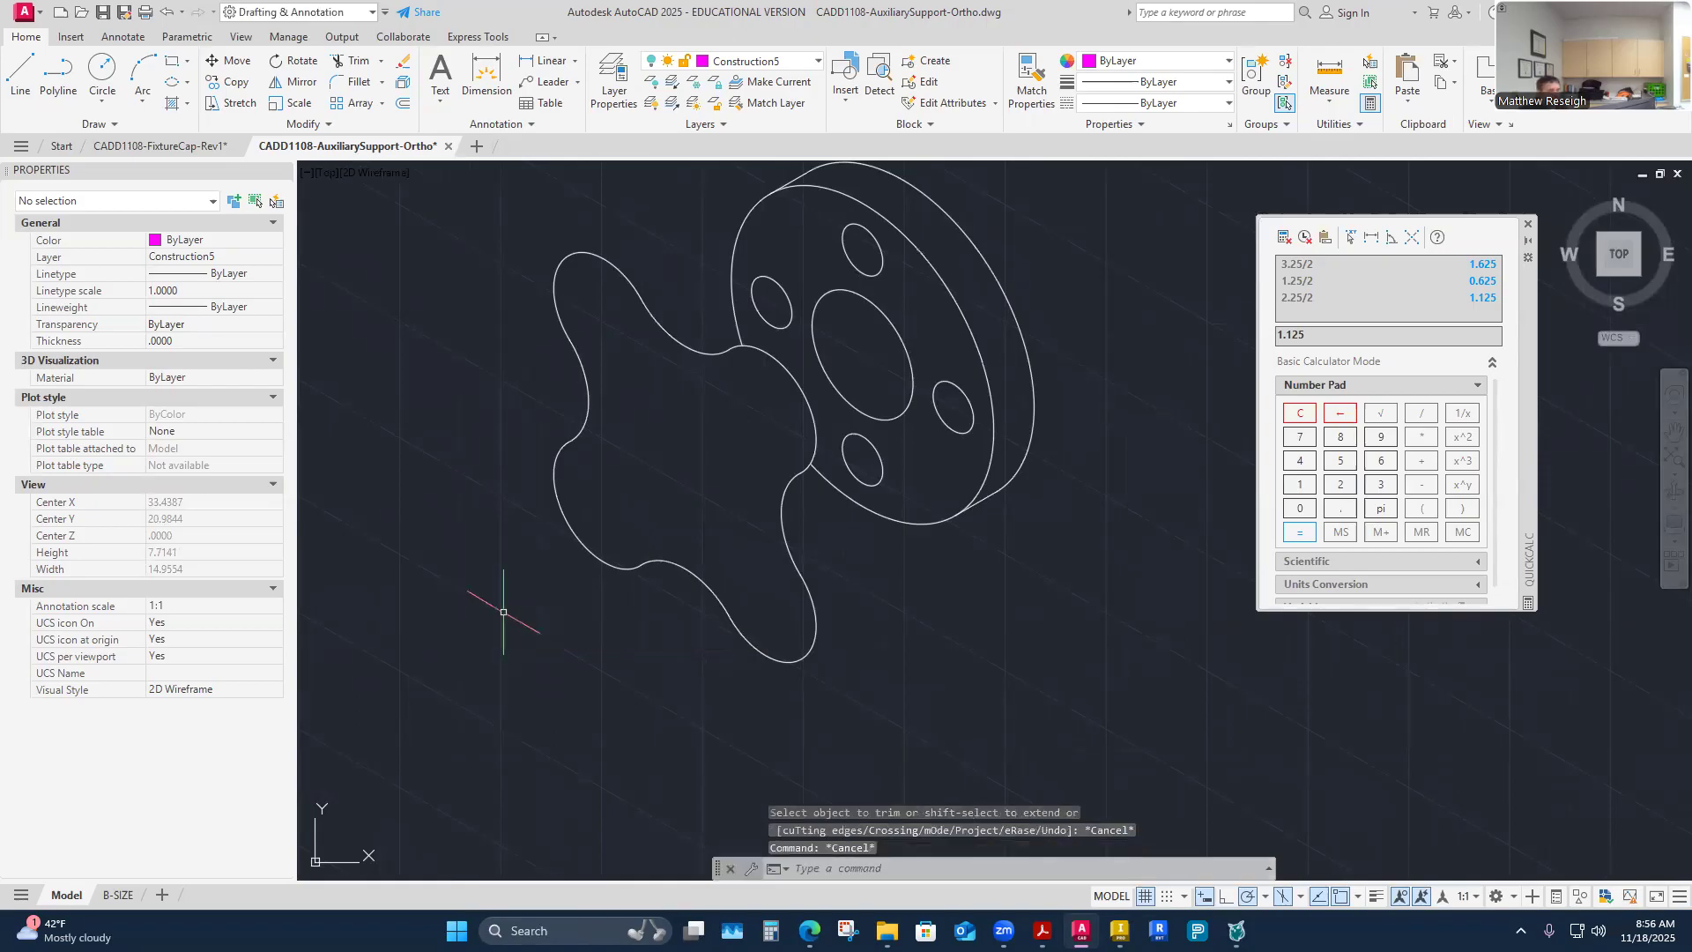
Step: Inspect the front plate's upper corner arc and check the plate's thickness in the ortho reference PDF
{"action": "left_click", "coordinate": [614, 266]}
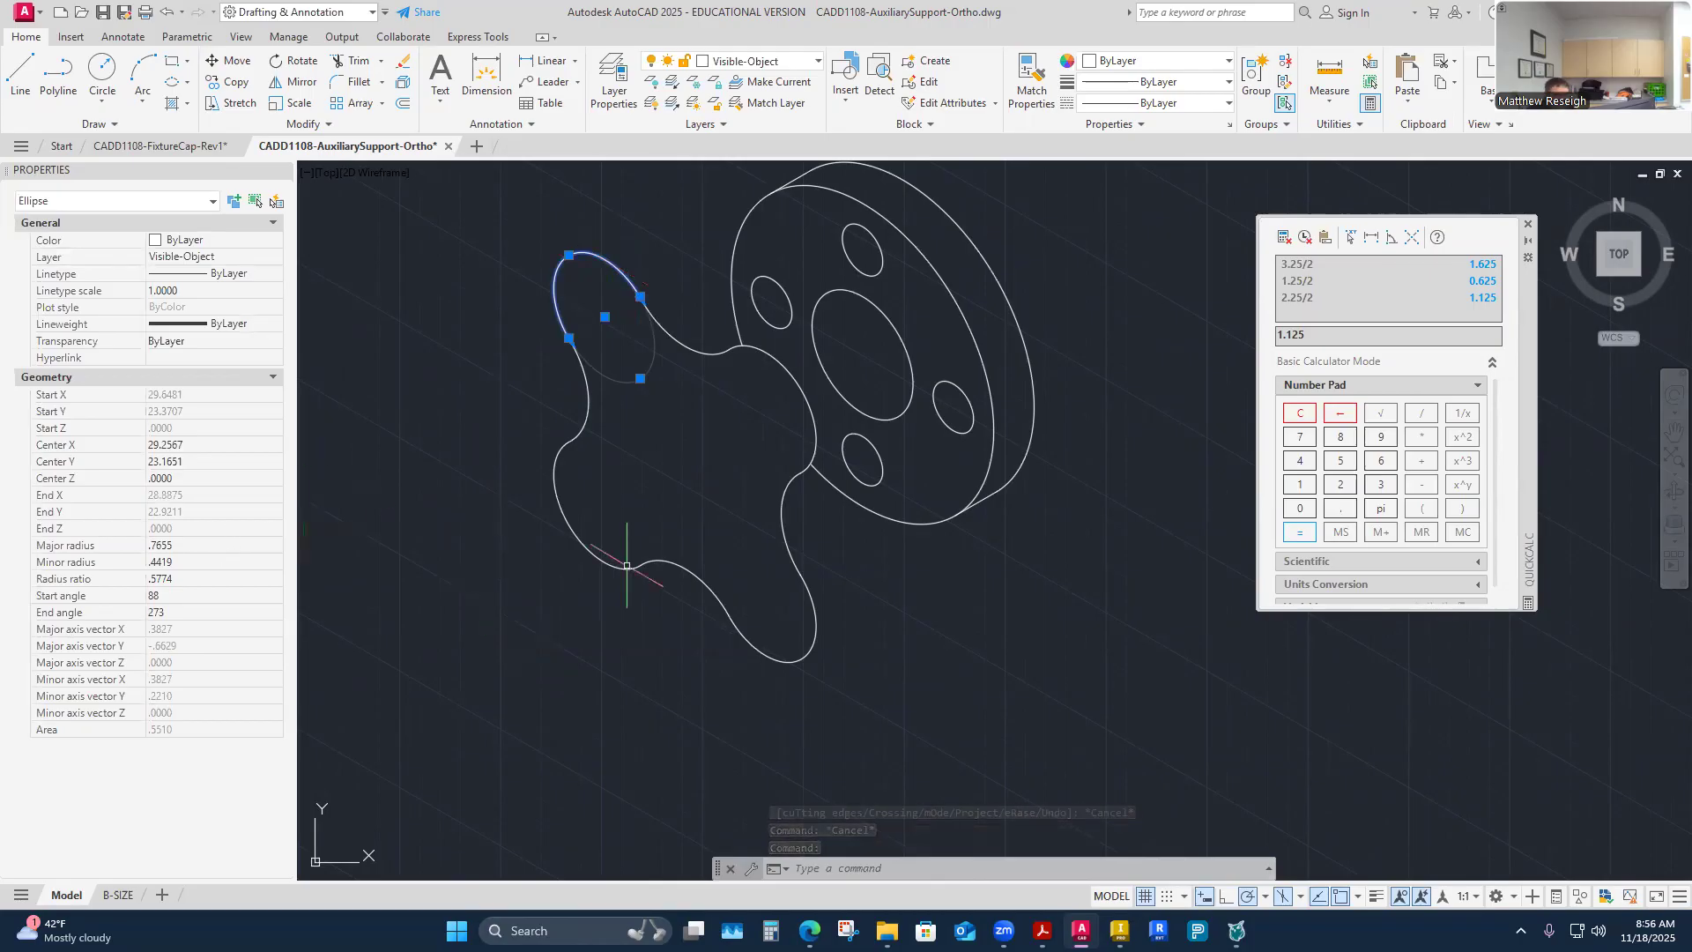
{"action": "key", "text": "Escape"}
{"action": "key", "text": "alt+Tab"}
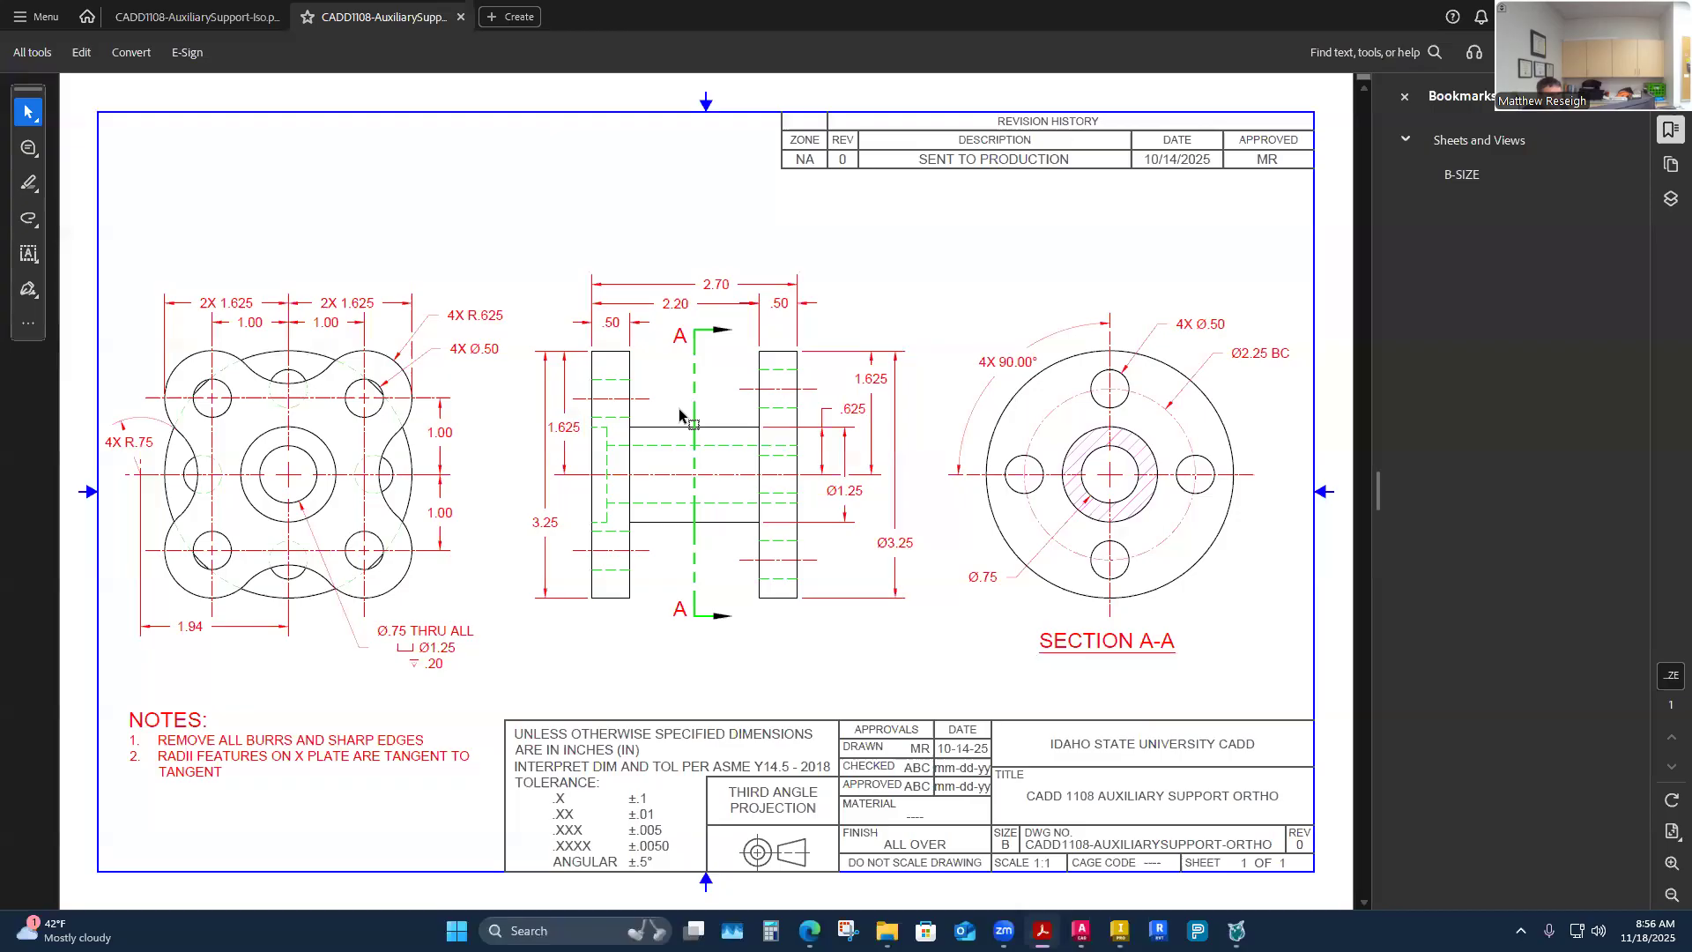
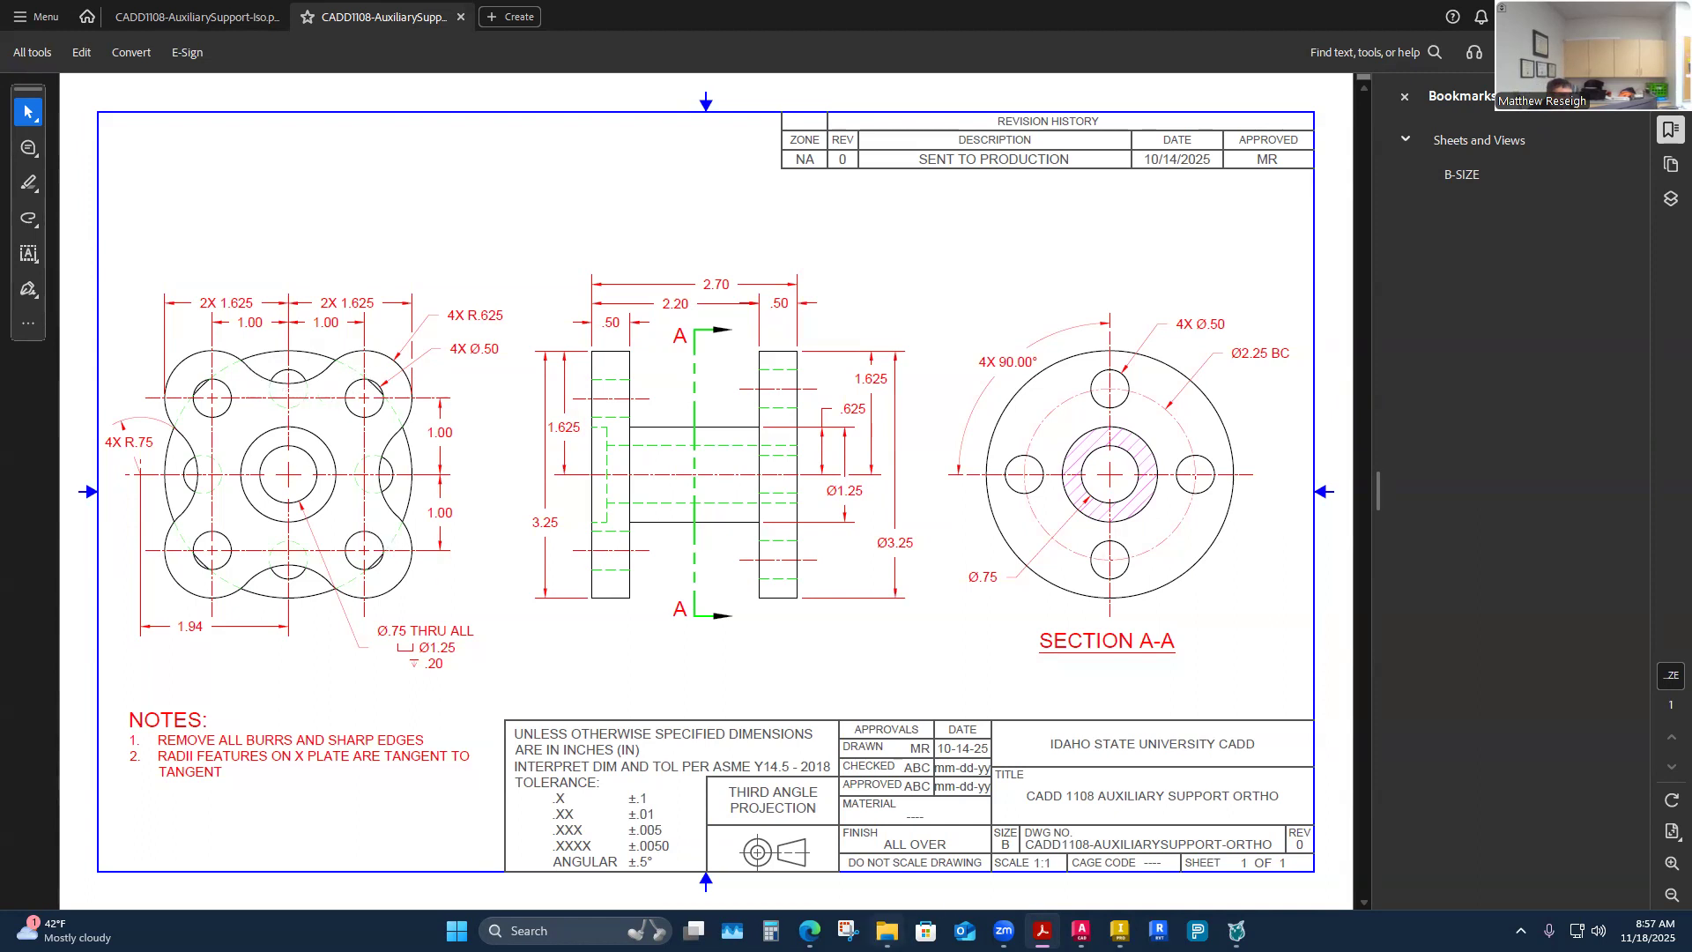
{"action": "key", "text": "alt+Tab"}
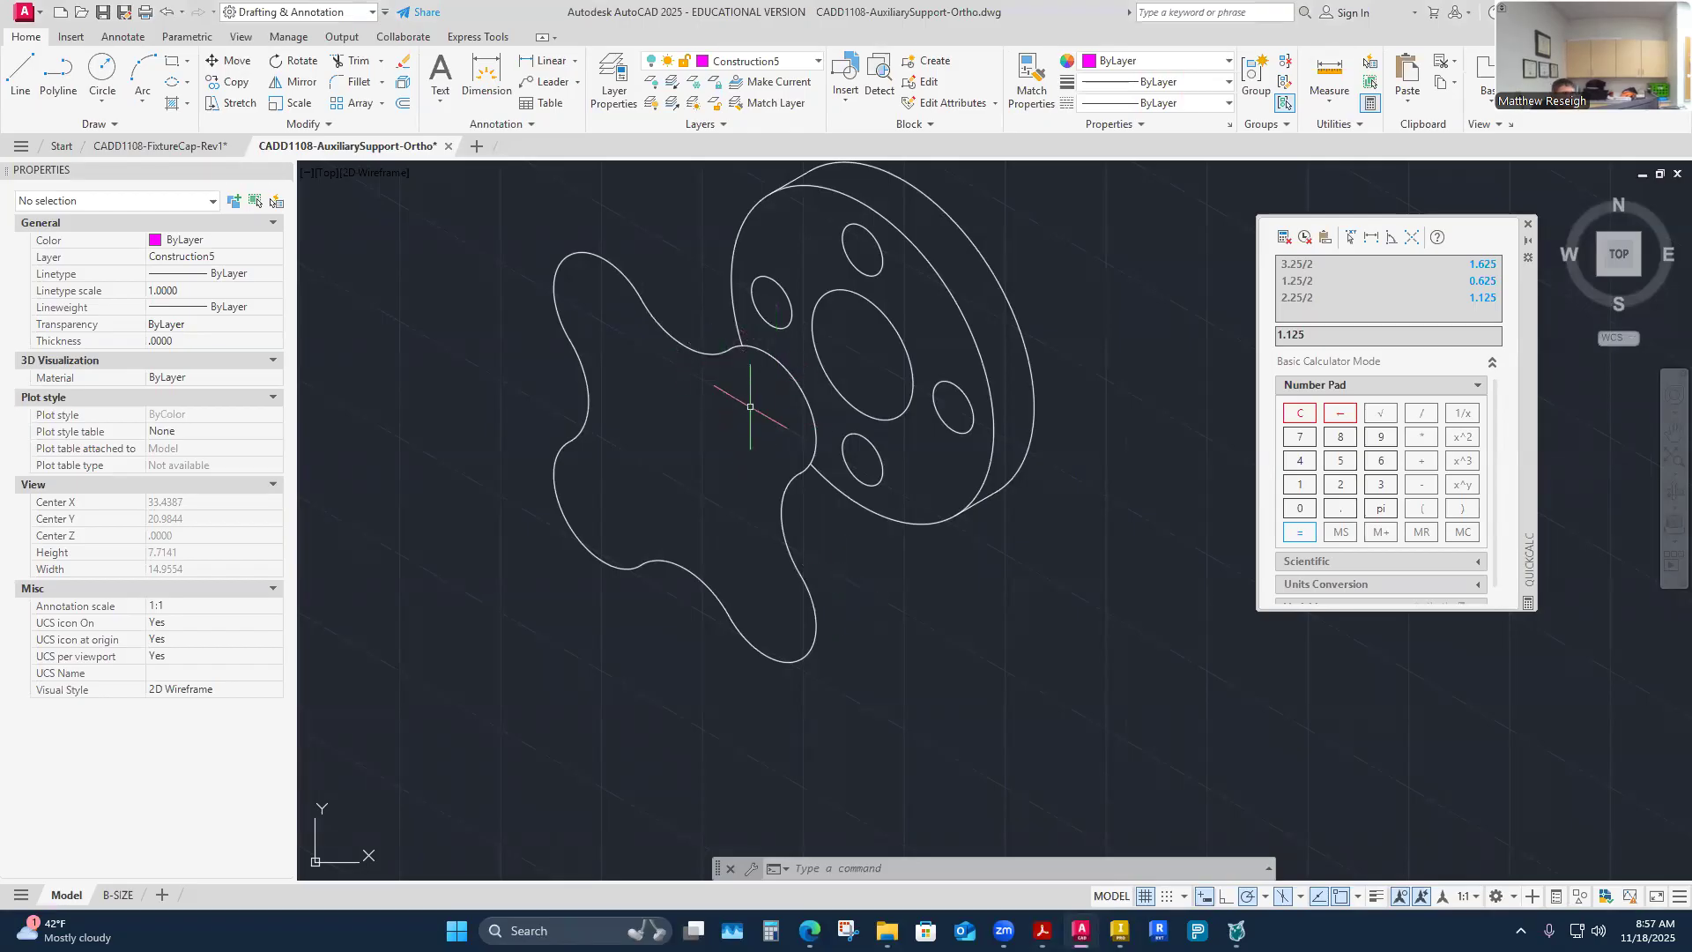
Step: Turn on the Construction4 and Construction5 layers to show the isometric box and the plate's center lines
{"action": "left_click", "coordinate": [760, 61]}
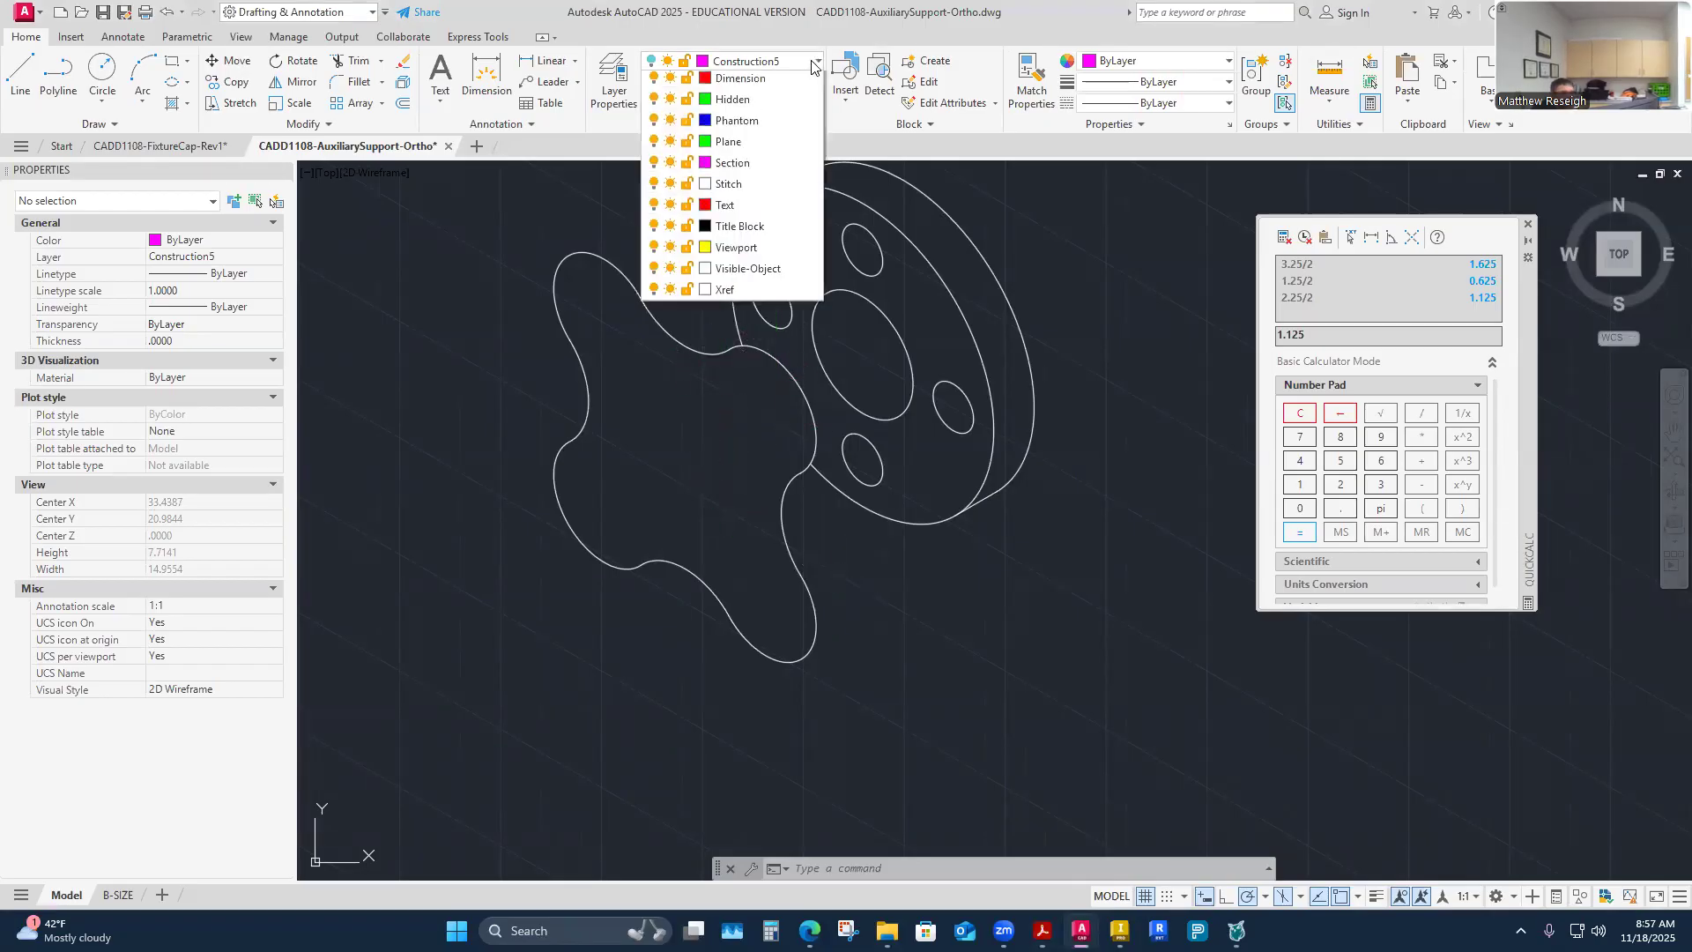
{"action": "left_click", "coordinate": [654, 274]}
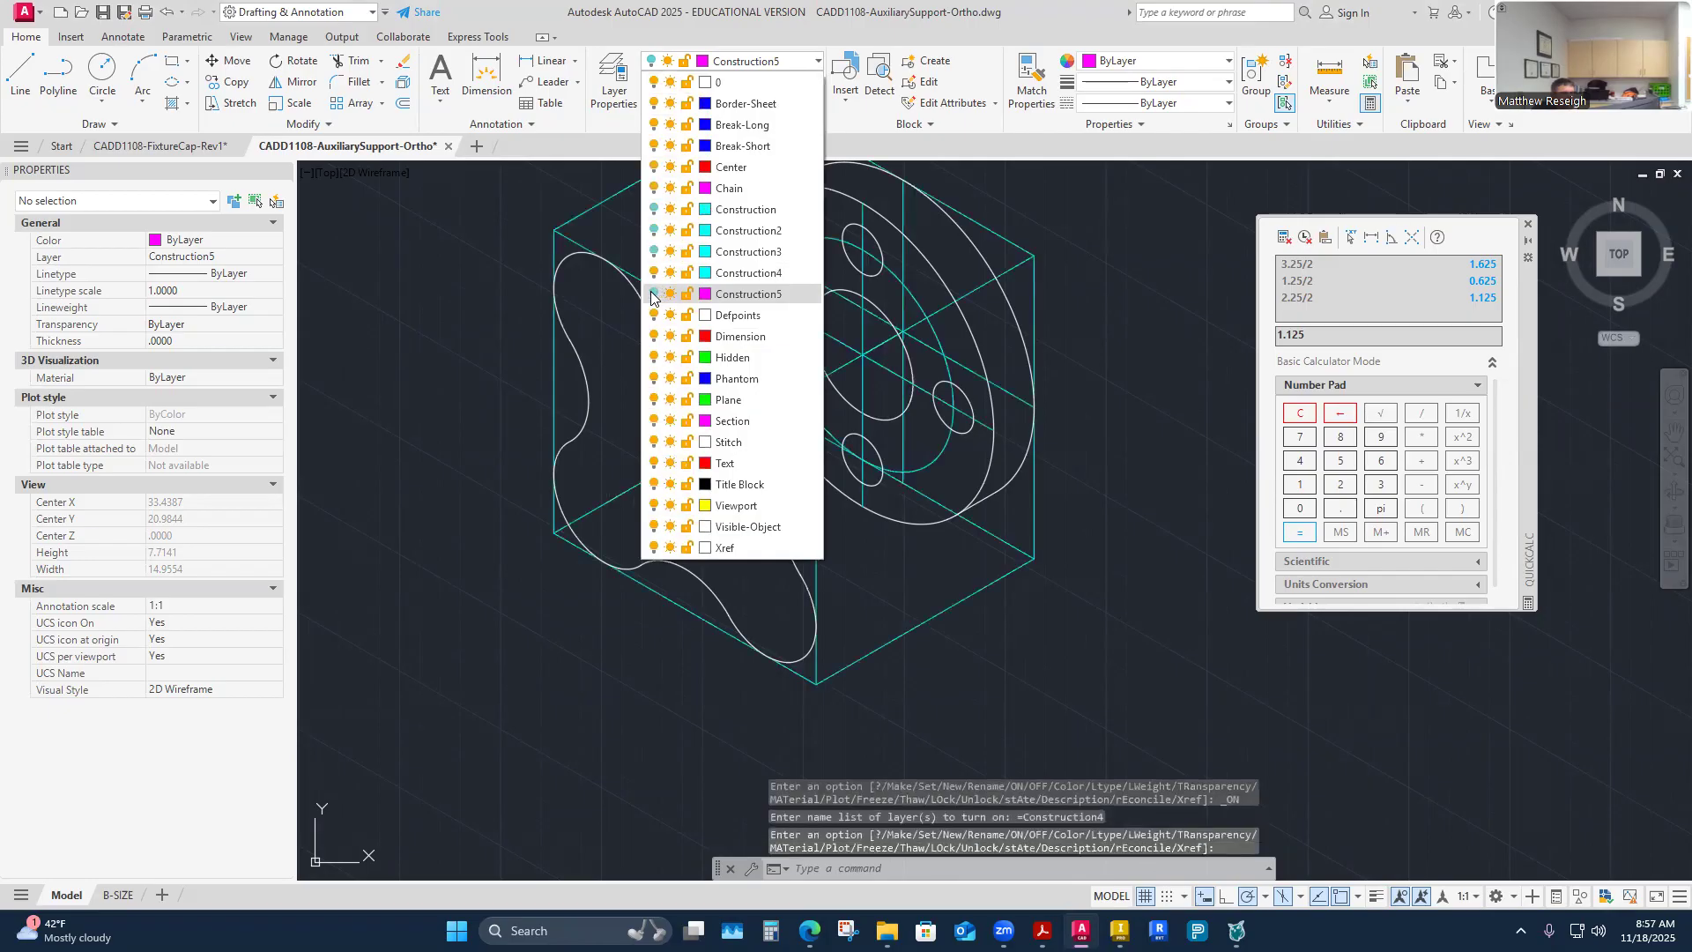
{"action": "left_click", "coordinate": [653, 294]}
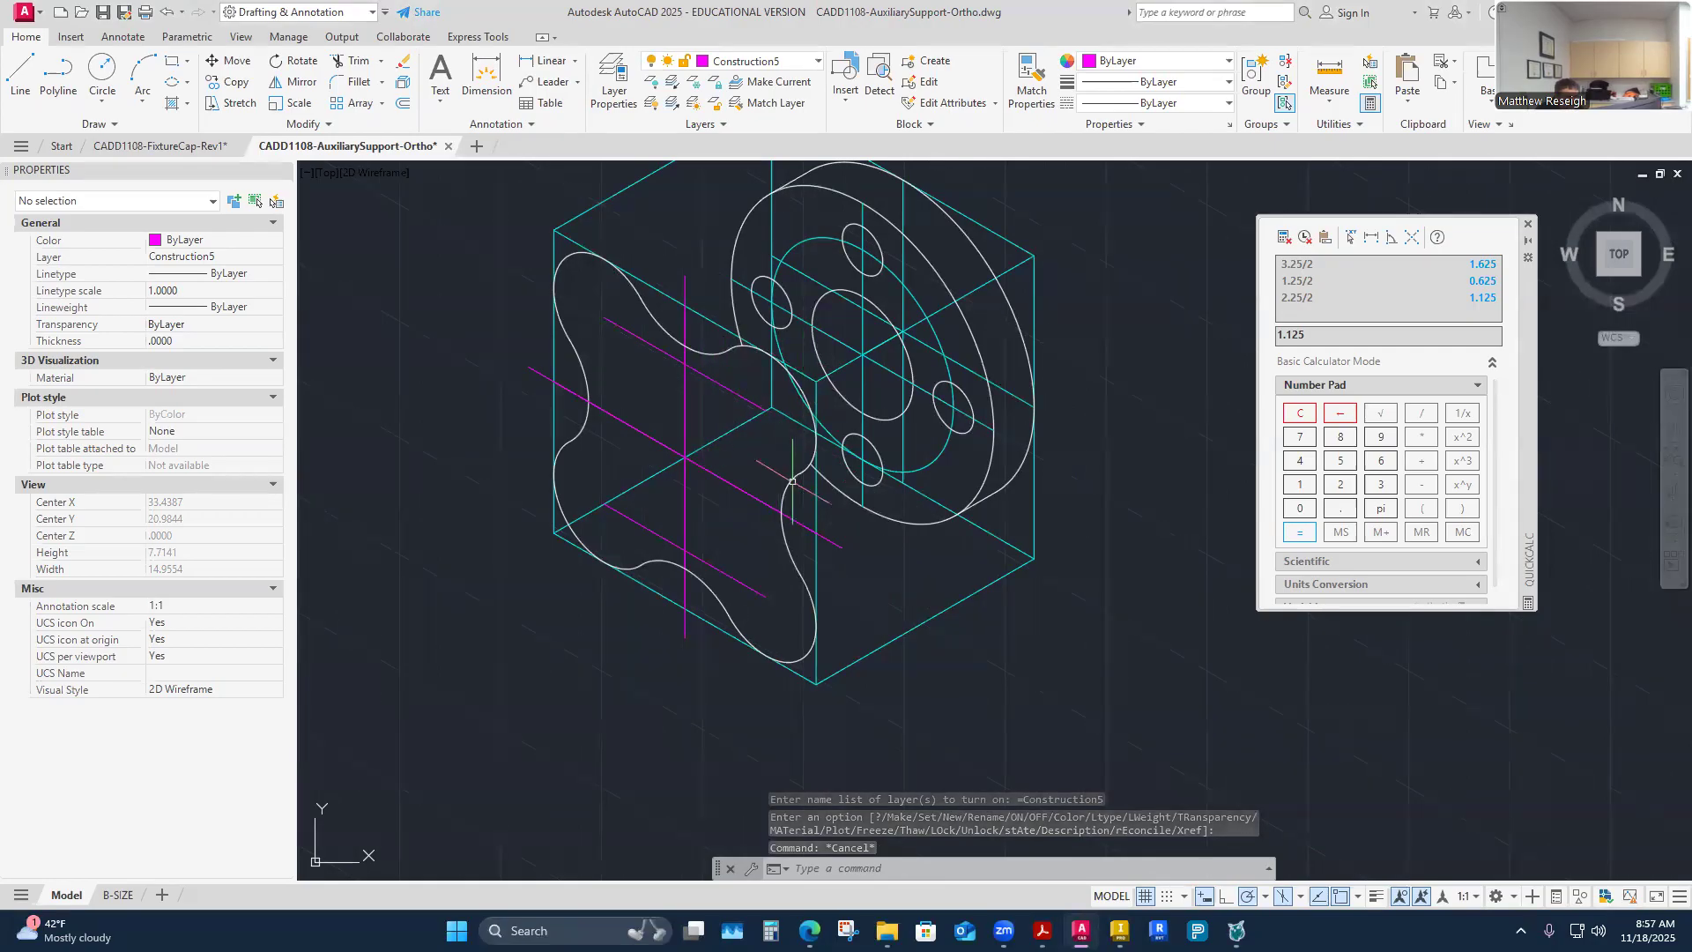
Step: Draw a .5 construction line from the front plate's center back along the 30° isometric axis toward the flange
{"action": "scroll", "coordinate": [726, 472], "scroll_direction": "up", "scroll_amount": 2}
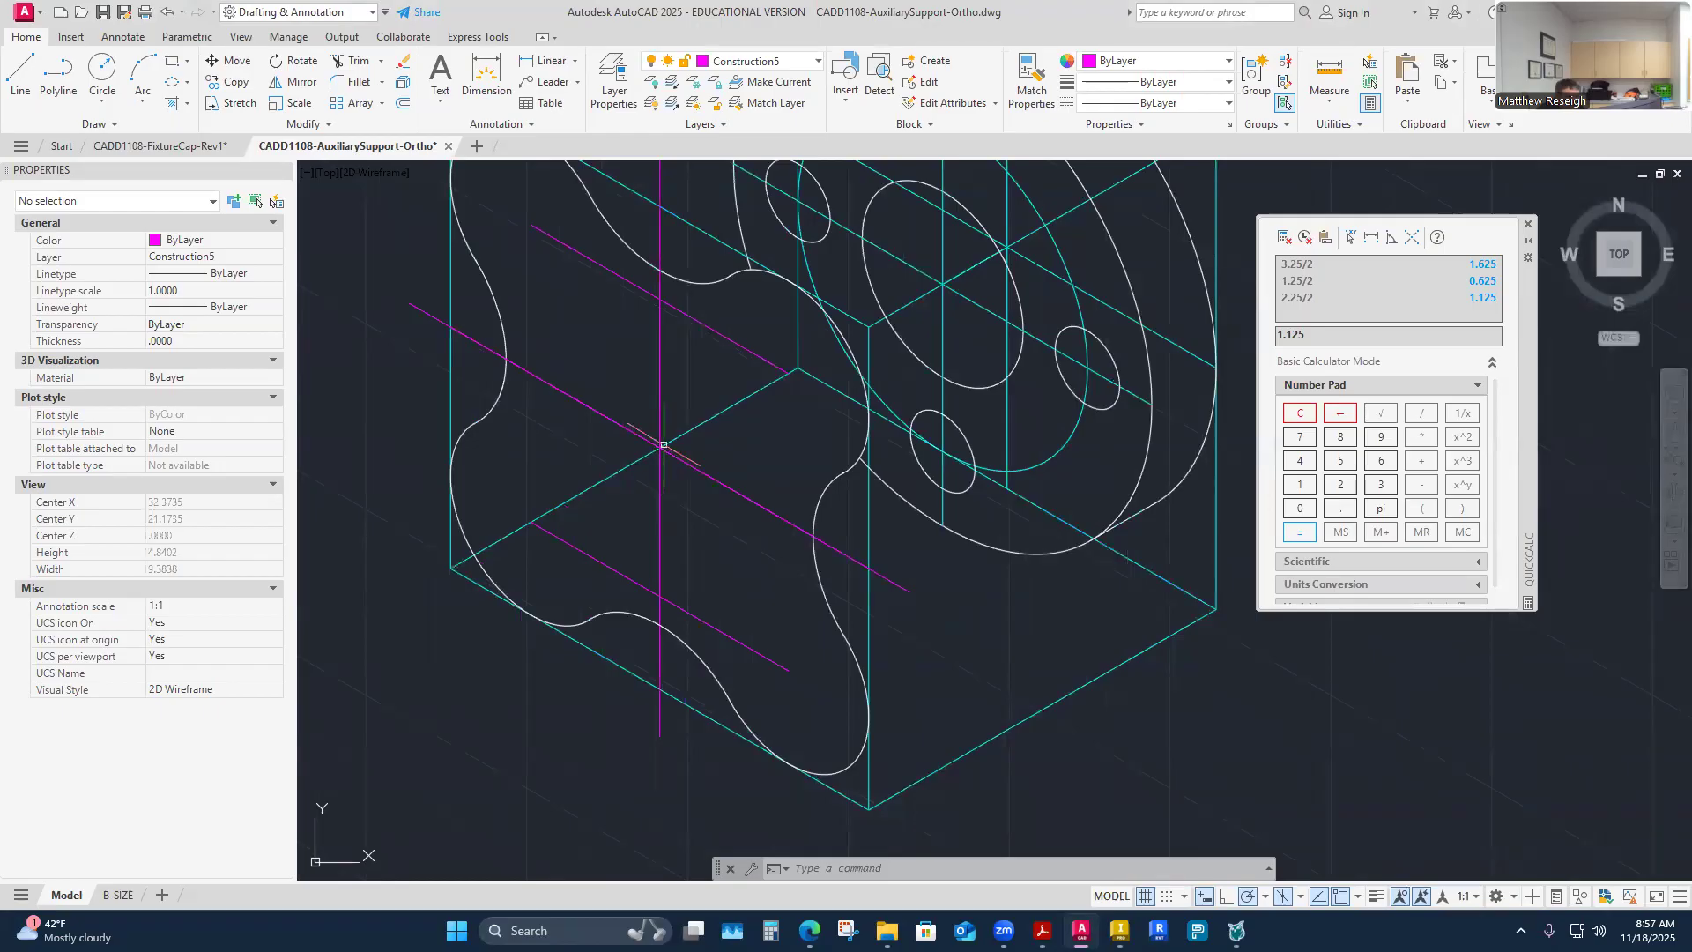
{"action": "left_click", "coordinate": [21, 75]}
{"action": "left_click", "coordinate": [660, 448]}
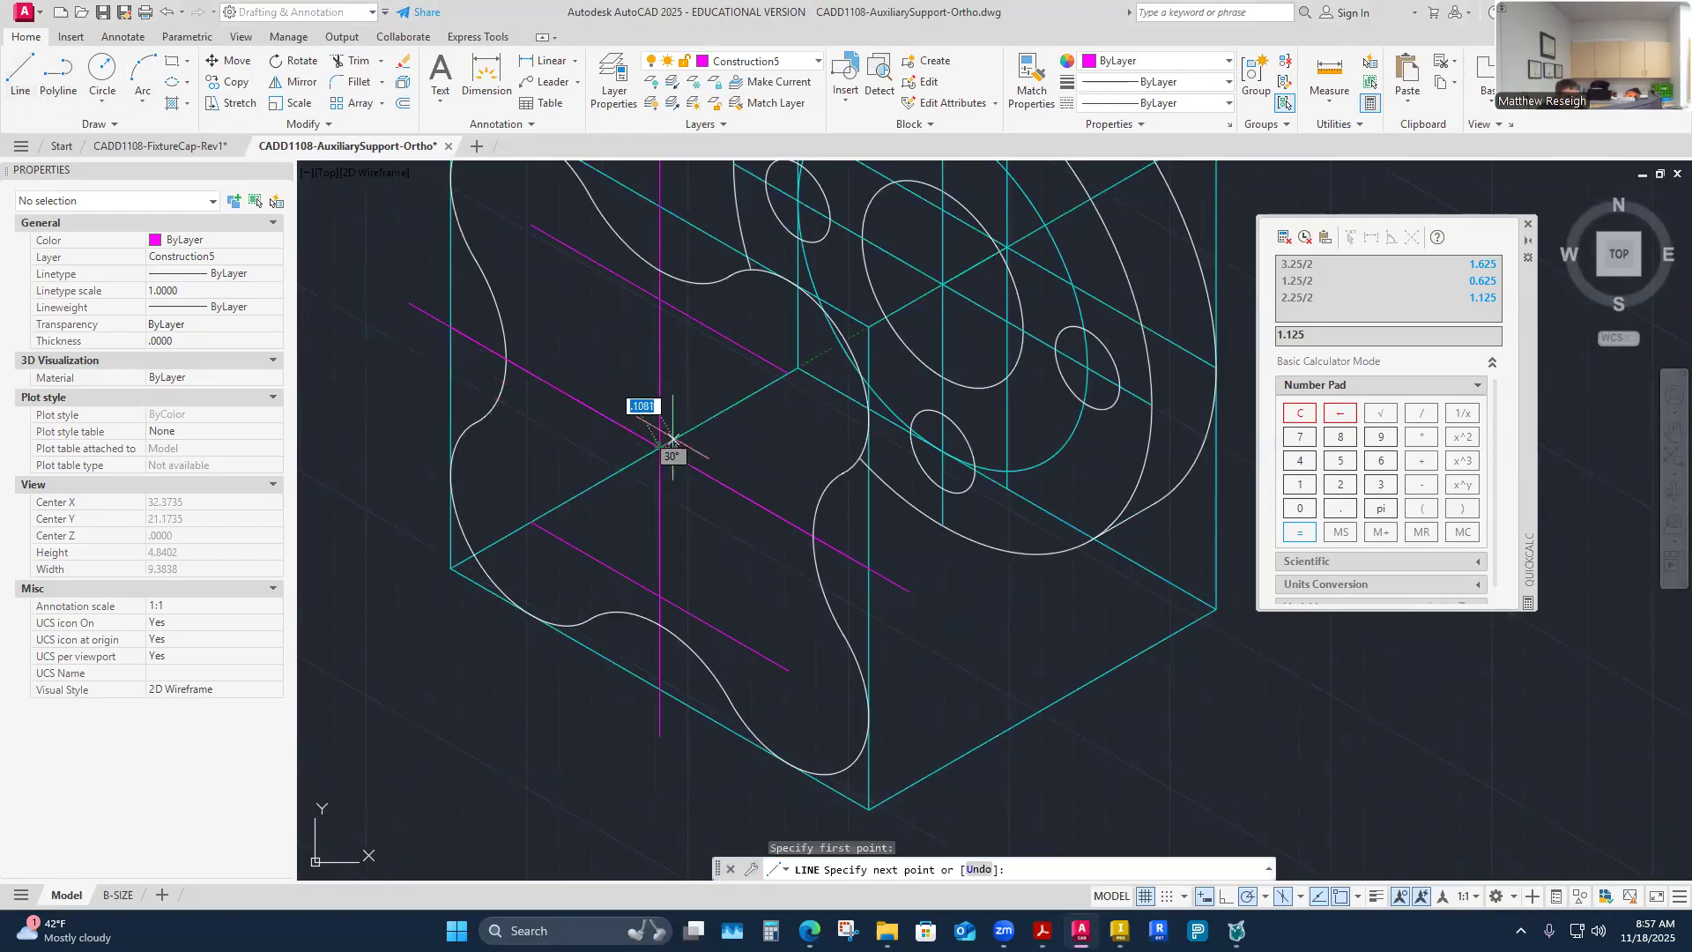
{"action": "type", "text": ".5"}
{"action": "key", "text": "Return"}
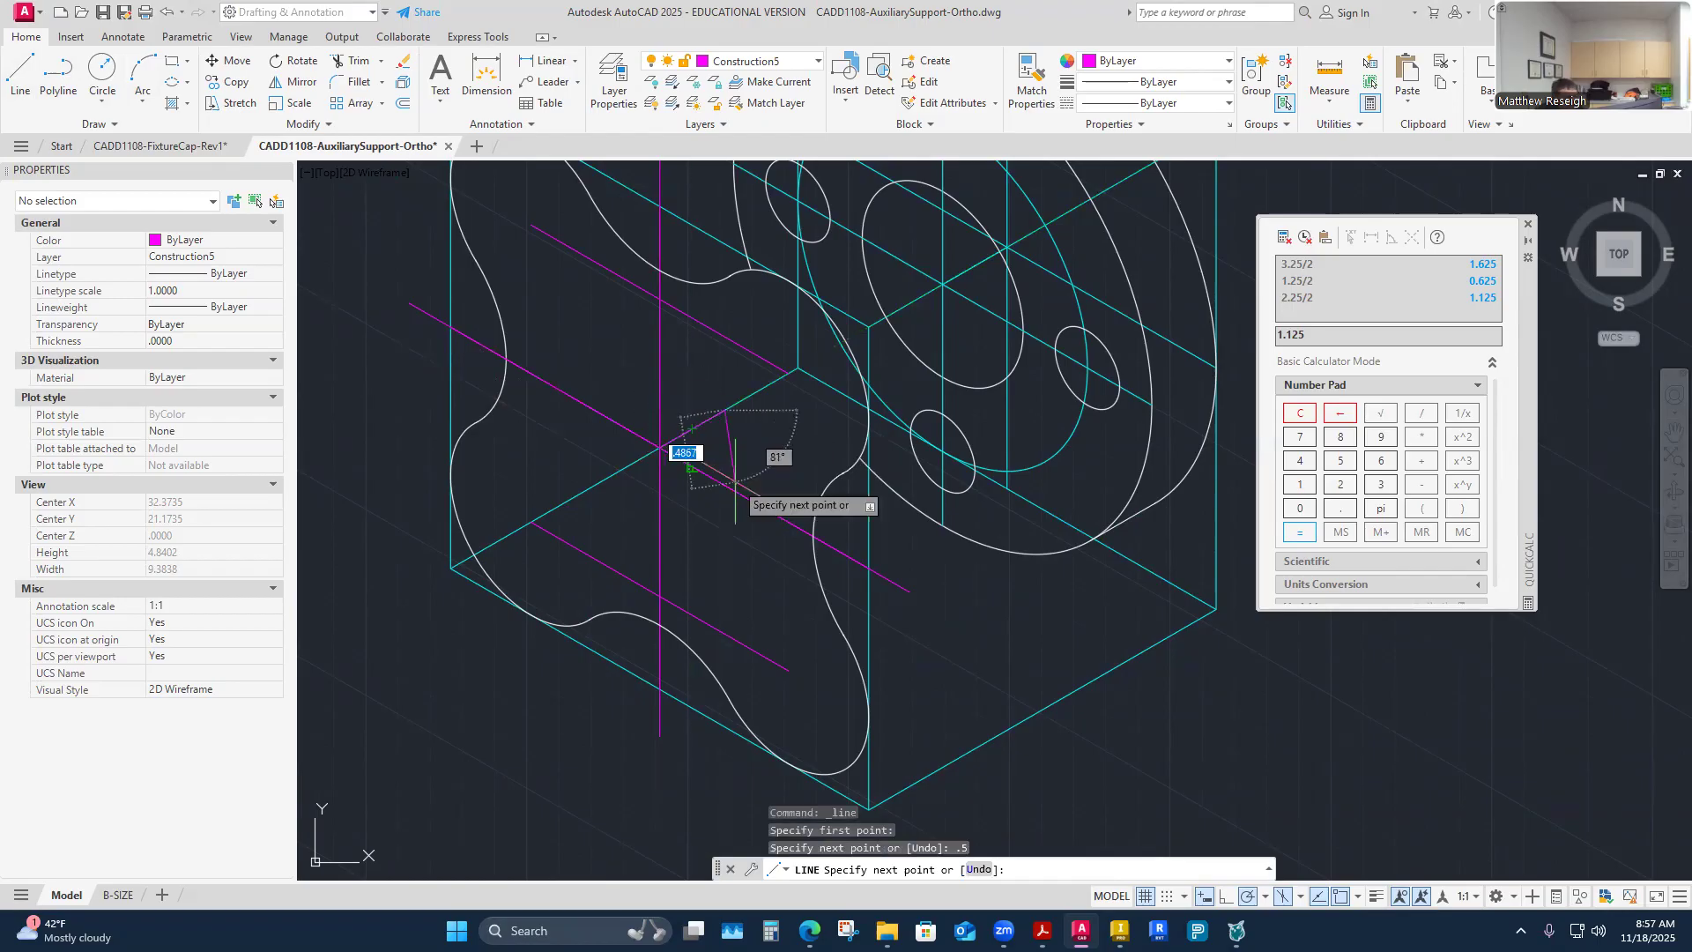
{"action": "key", "text": "Escape"}
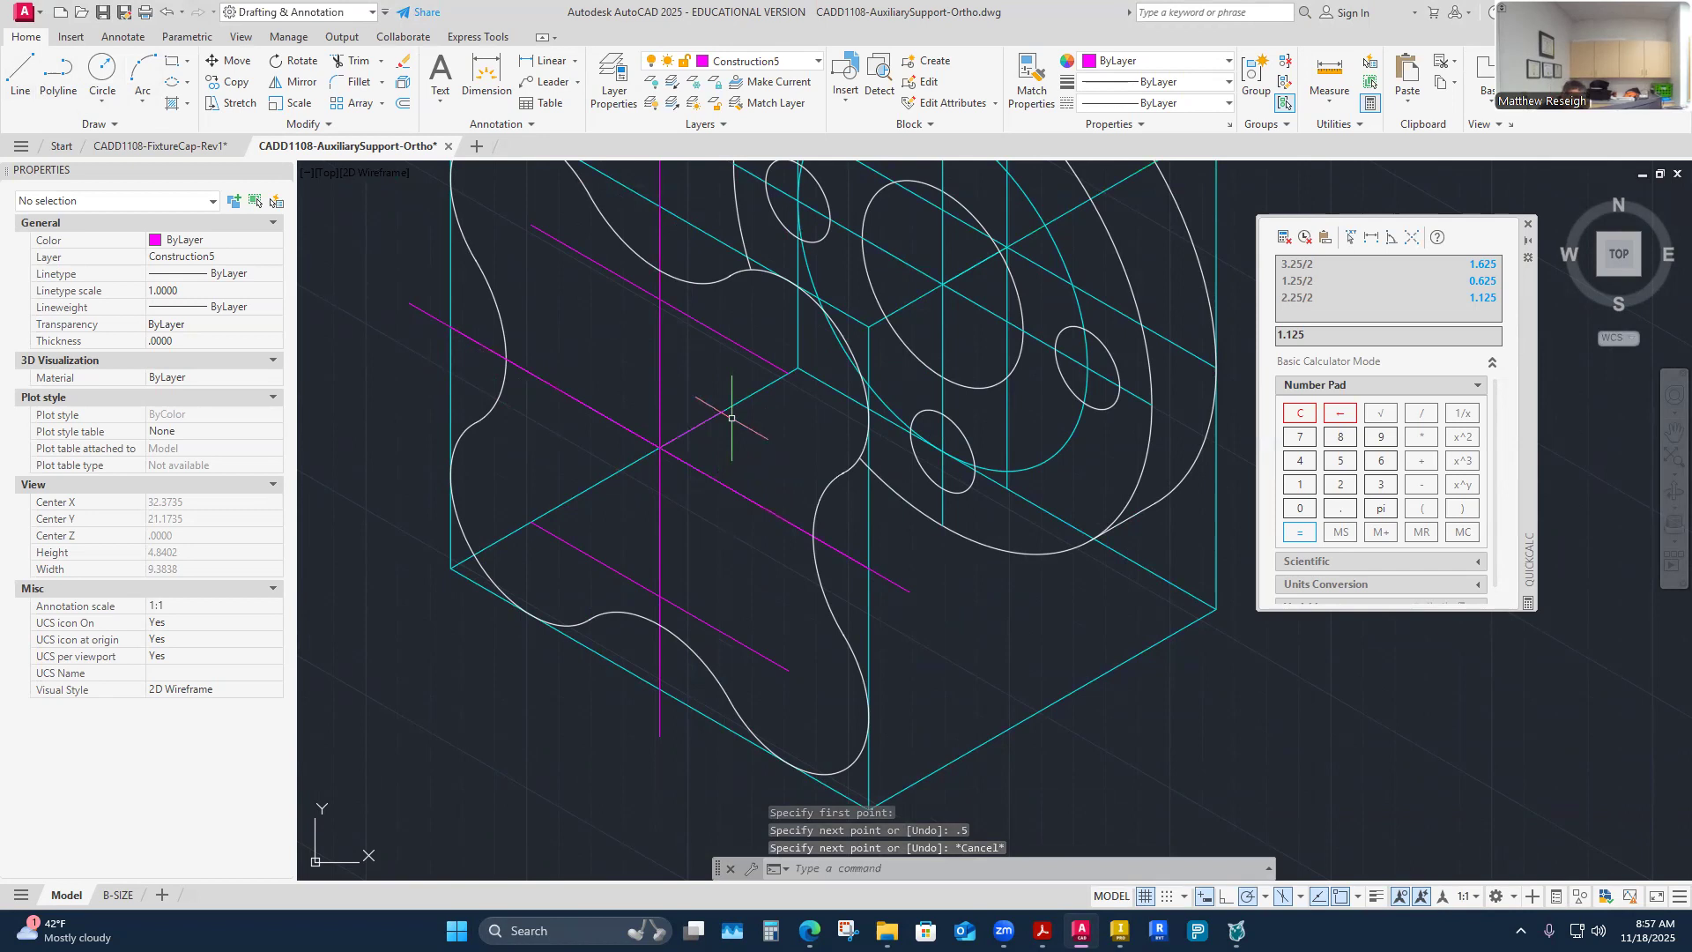
{"action": "scroll", "coordinate": [812, 426], "scroll_direction": "down", "scroll_amount": 3}
{"action": "scroll", "coordinate": [947, 344], "scroll_direction": "up", "scroll_amount": 3}
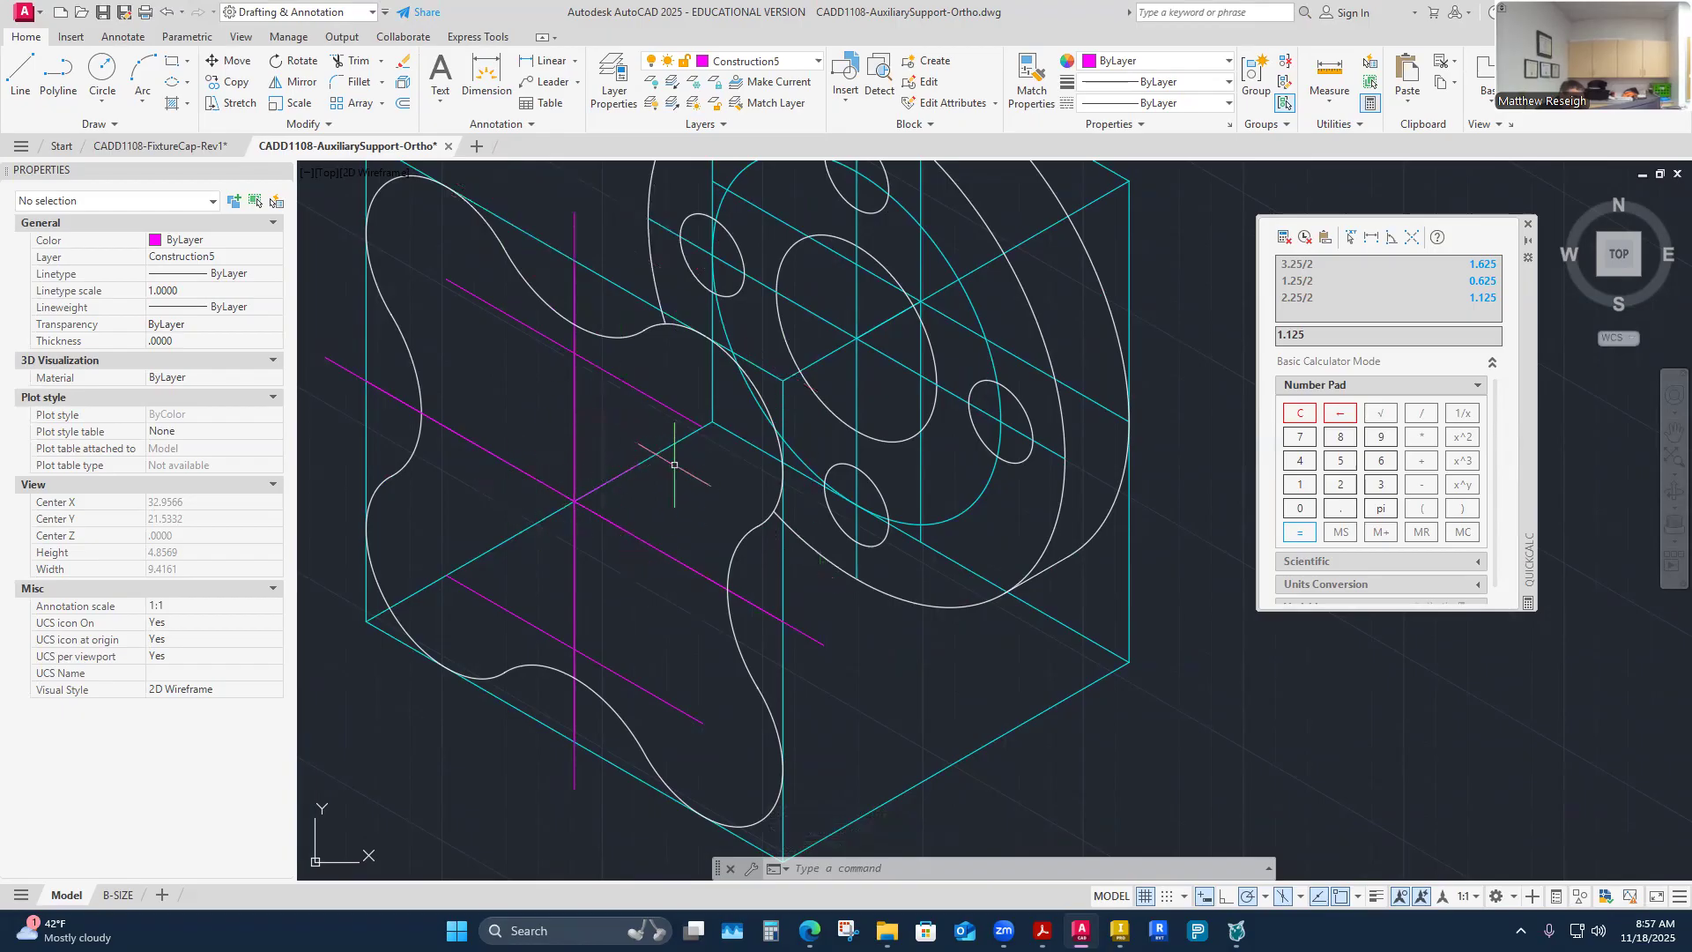
{"action": "left_click", "coordinate": [600, 487]}
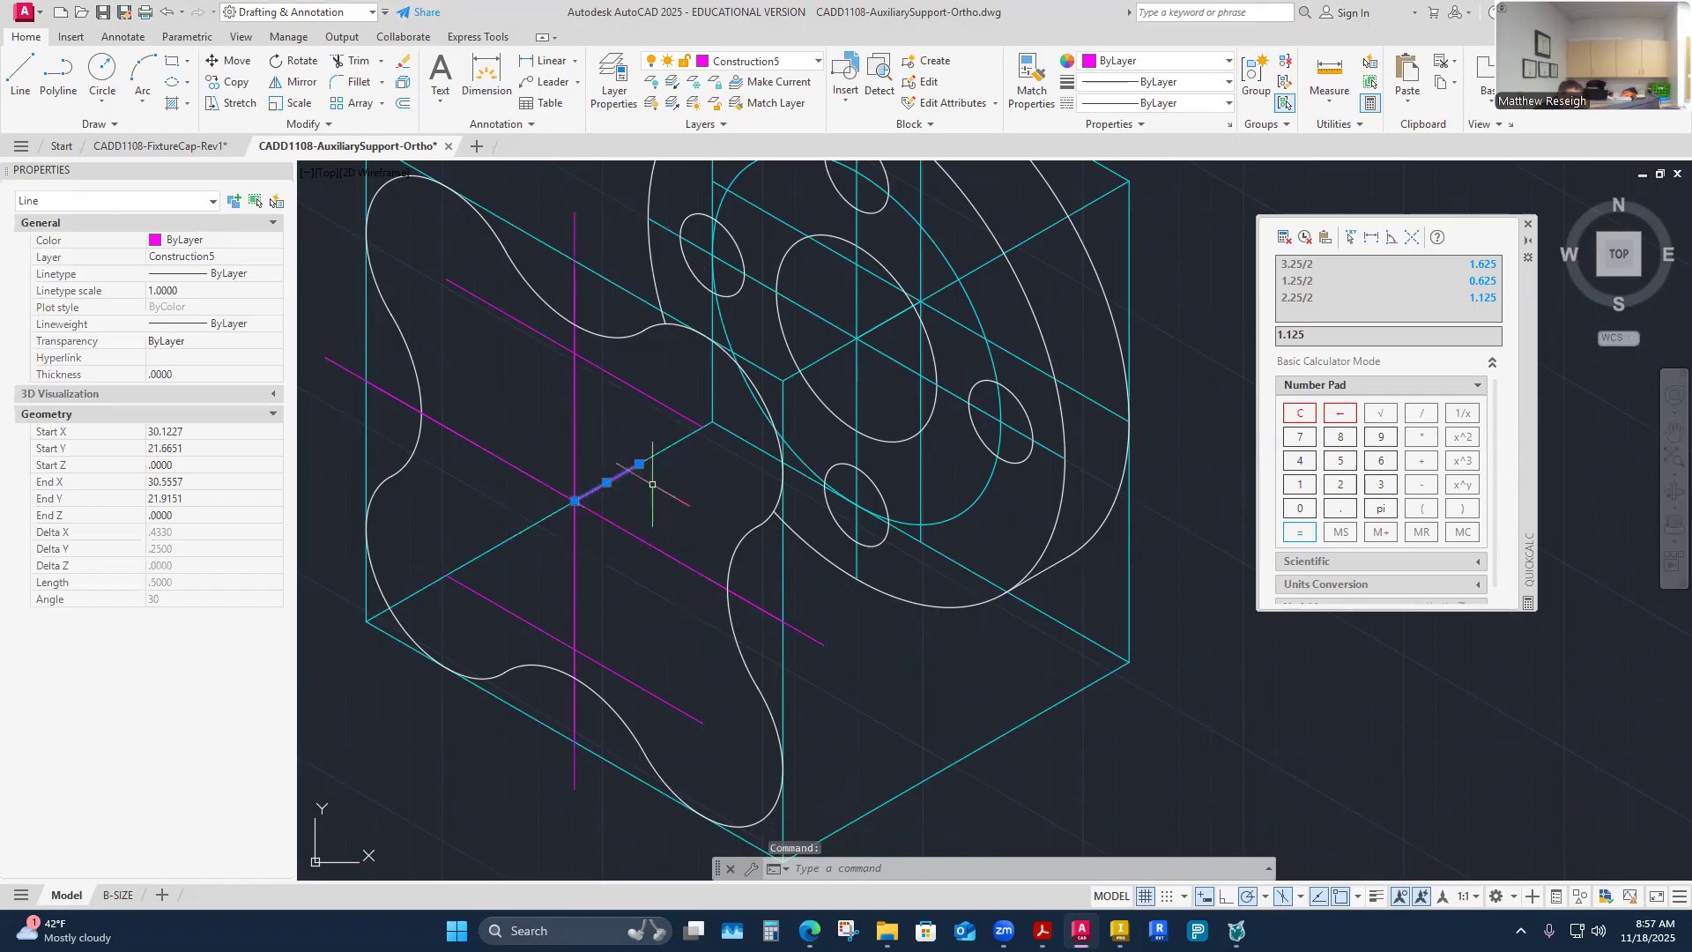
{"action": "mouse_move", "coordinate": [640, 464]}
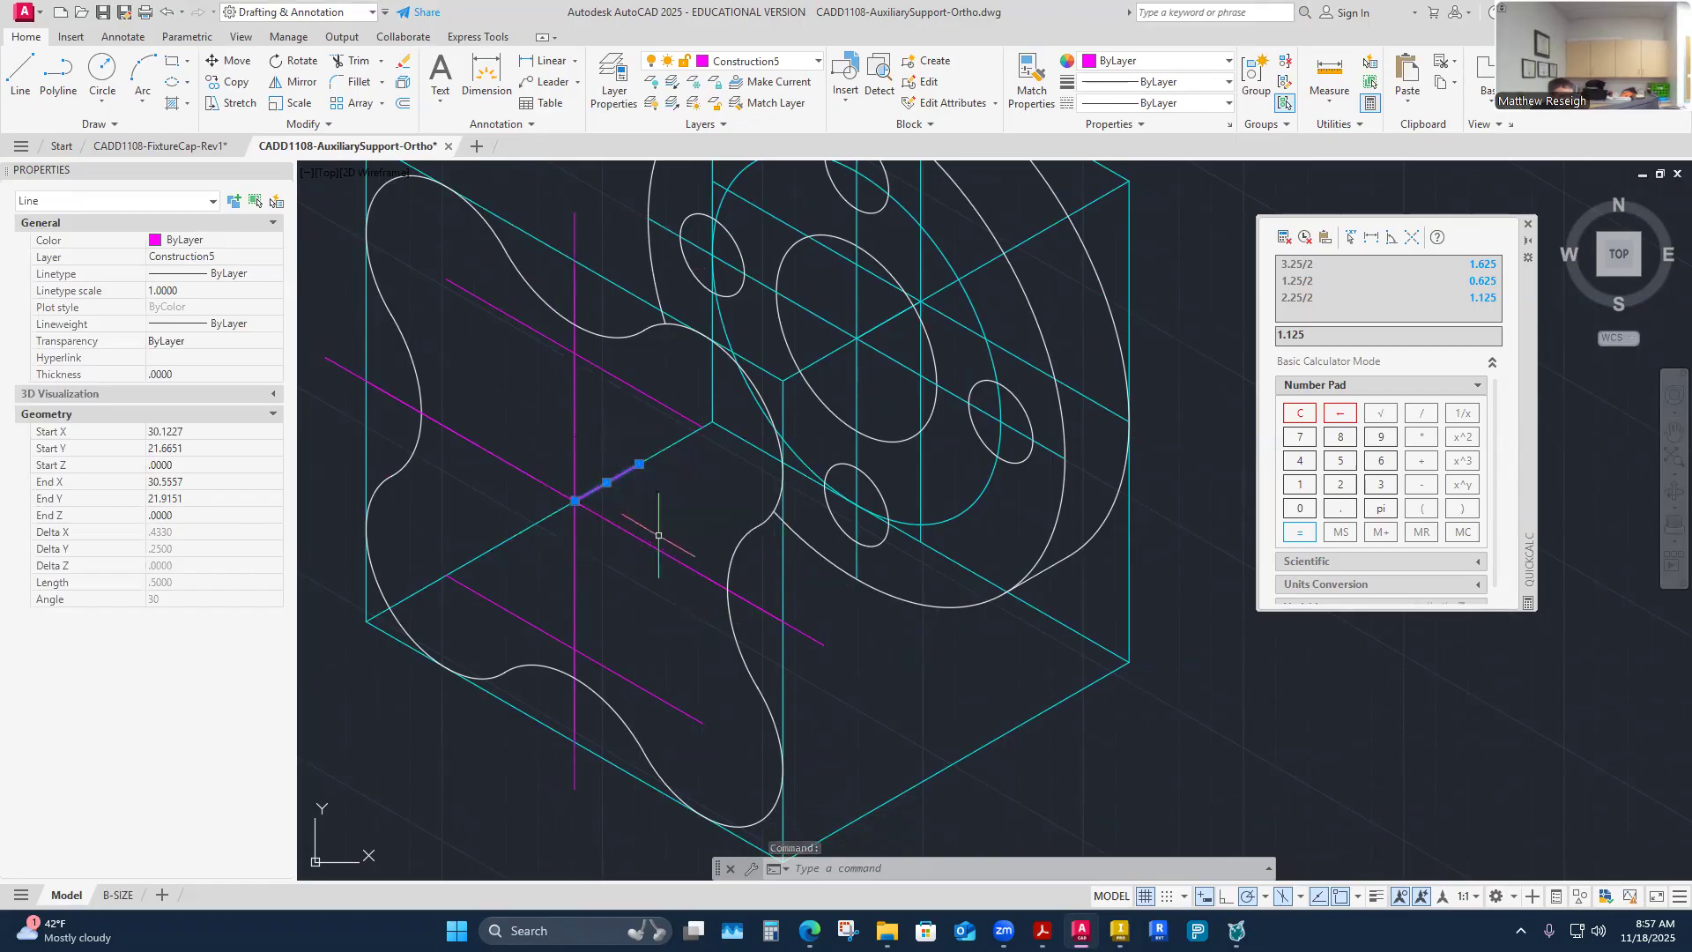
{"action": "key", "text": "Escape"}
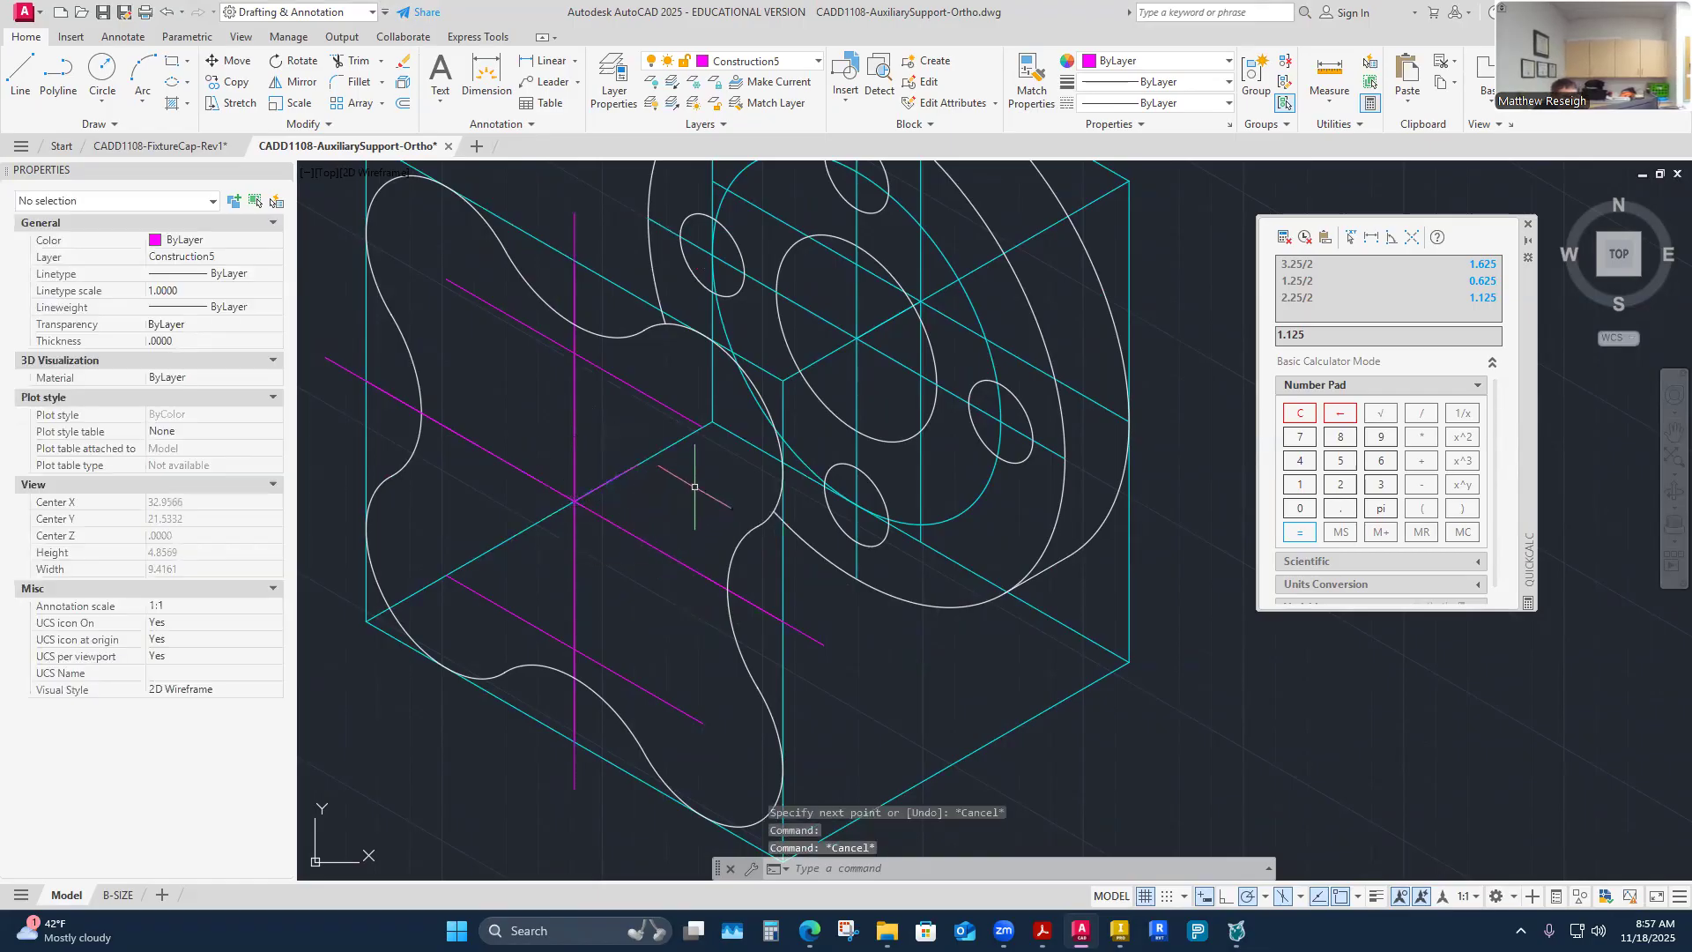
{"action": "scroll", "coordinate": [742, 450], "scroll_direction": "down", "scroll_amount": 3}
{"action": "scroll", "coordinate": [766, 434], "scroll_direction": "up", "scroll_amount": 3}
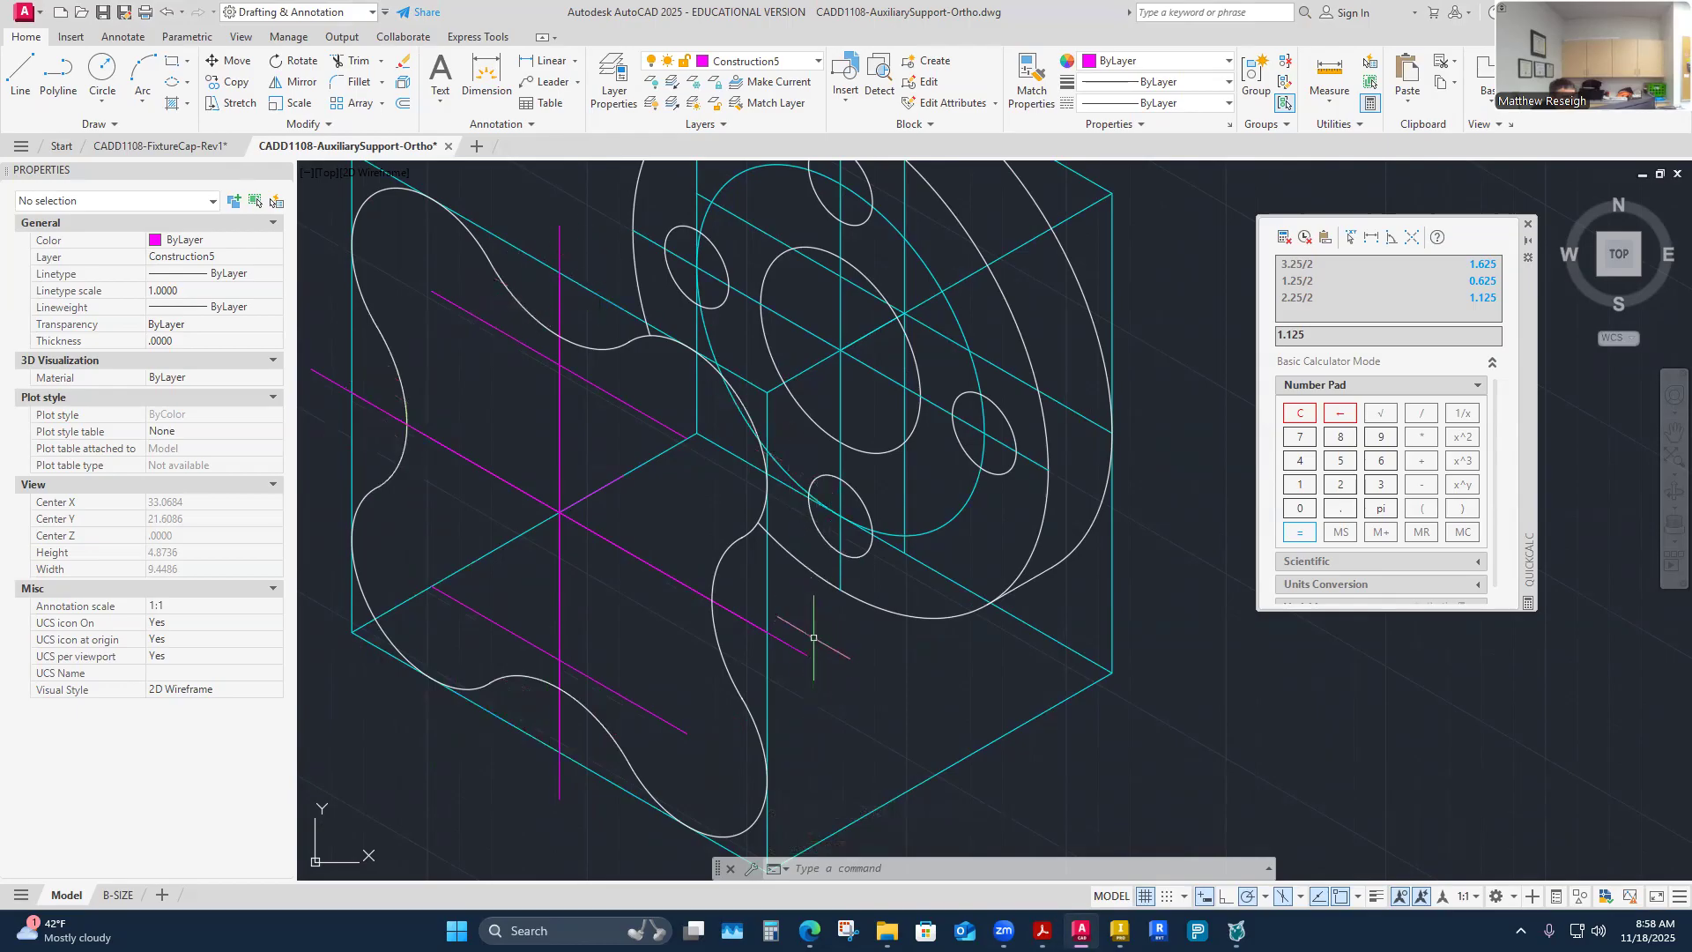
Step: Copy the five upper and right arcs of the plate's outline from the plate's center to the far end of the .5 line
{"action": "left_click", "coordinate": [232, 81]}
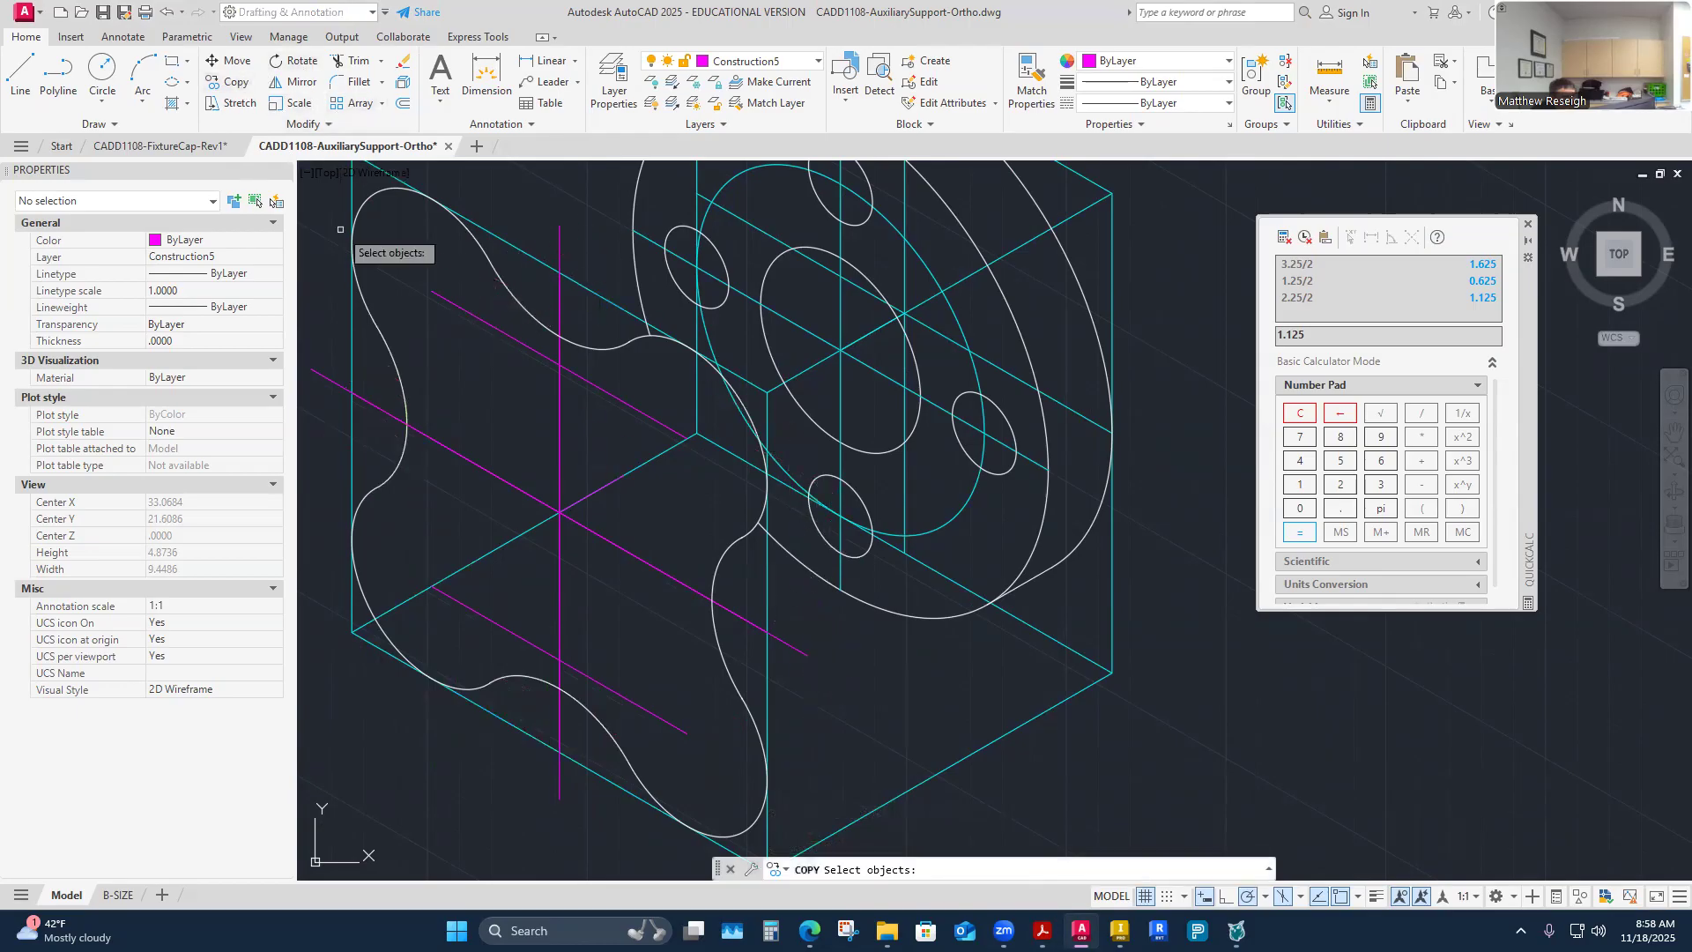
{"action": "left_click", "coordinate": [388, 193]}
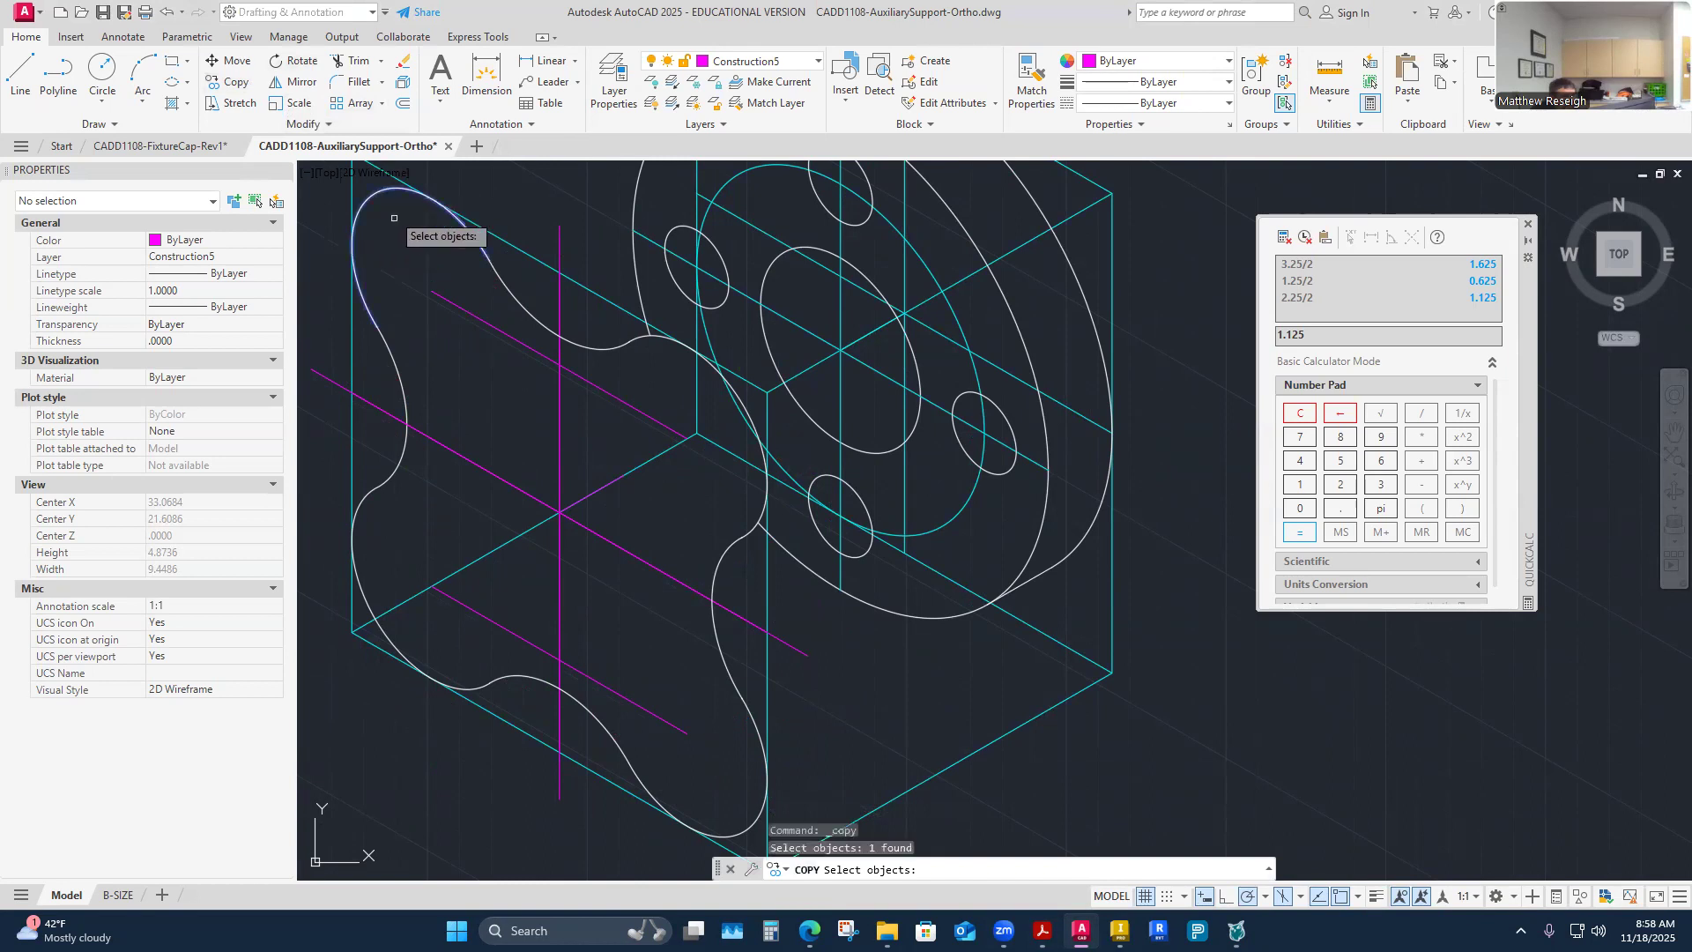
{"action": "left_click", "coordinate": [506, 288]}
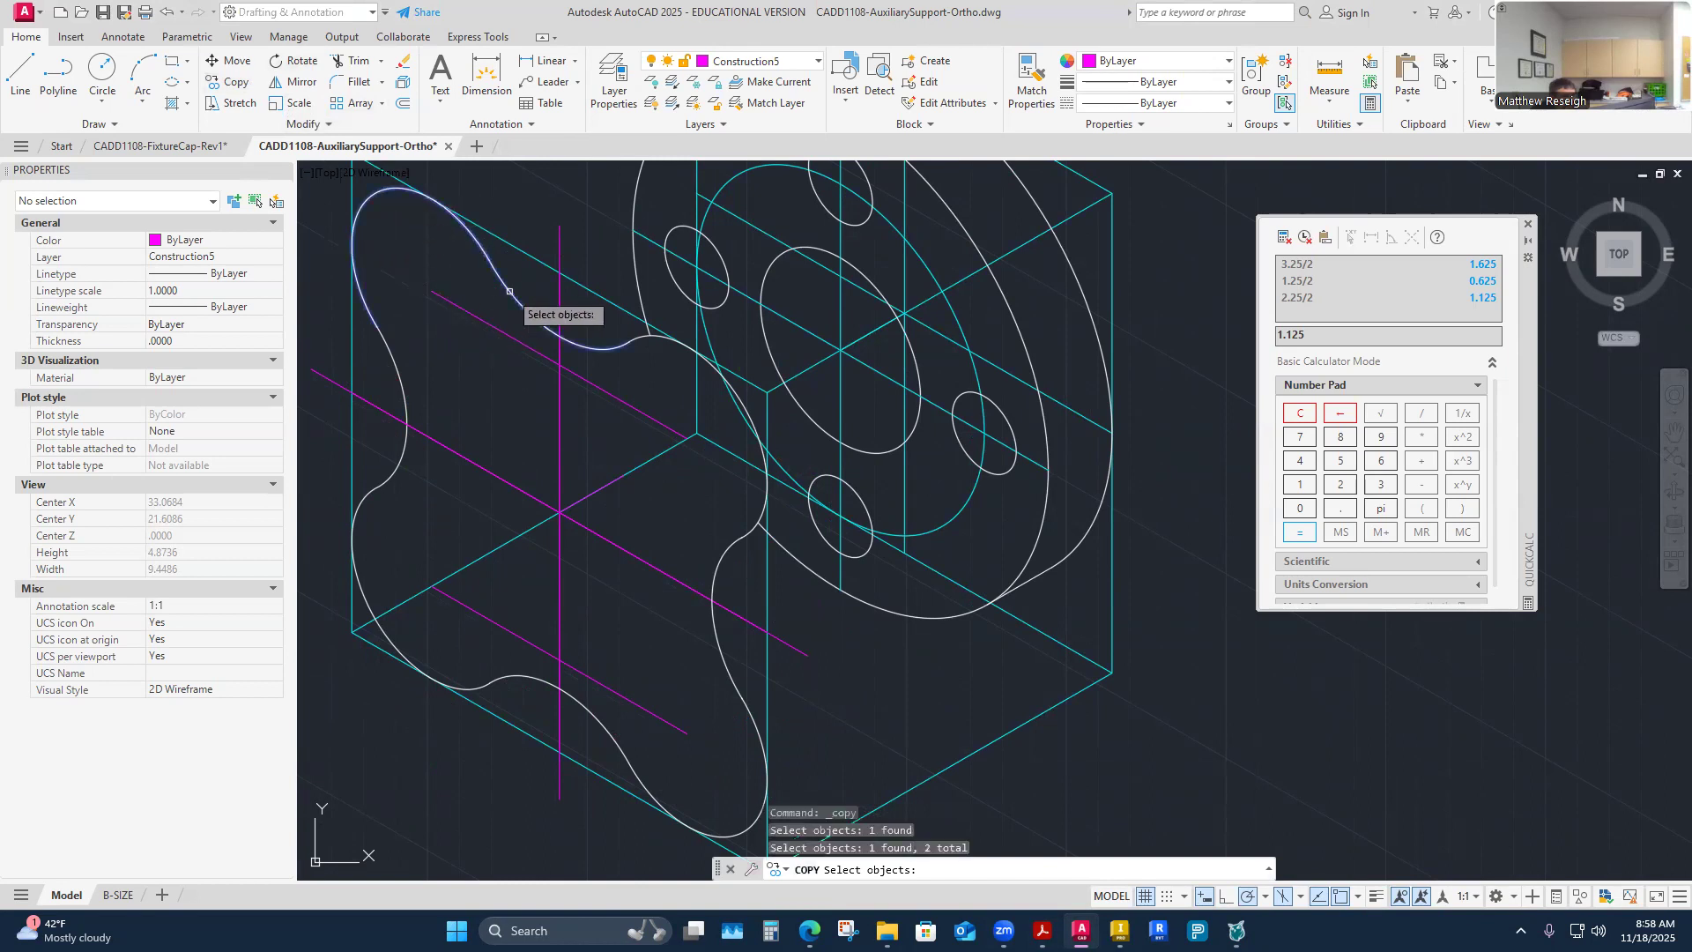
{"action": "left_click", "coordinate": [641, 340]}
{"action": "left_click", "coordinate": [713, 563]}
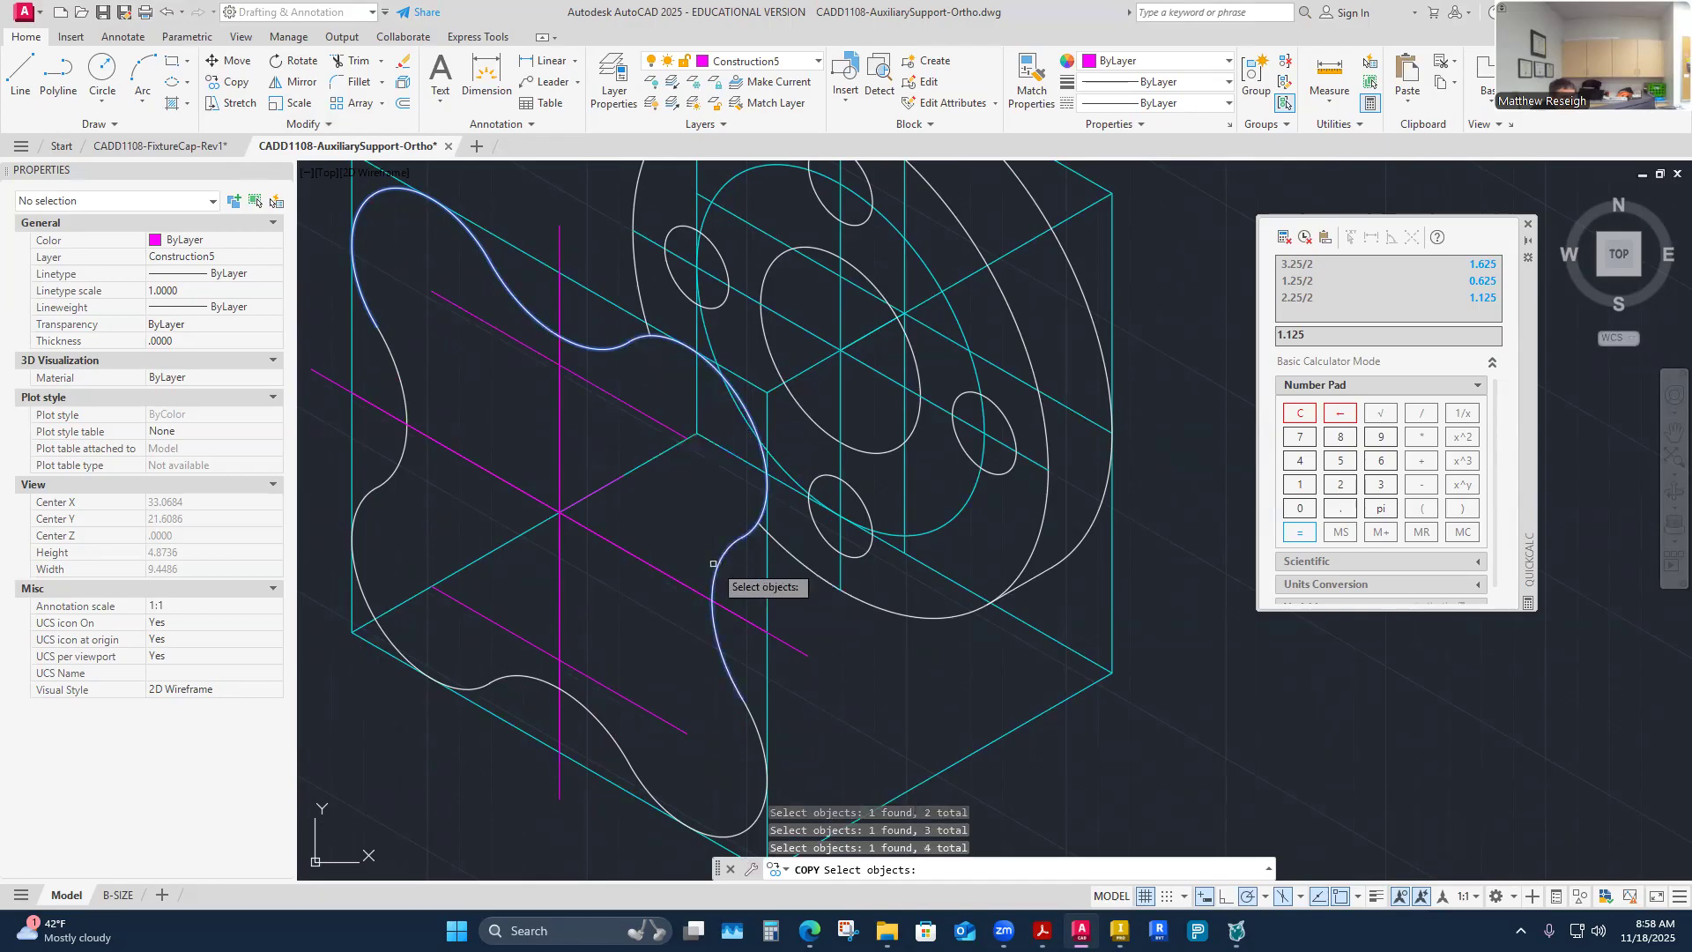
{"action": "left_click", "coordinate": [748, 716]}
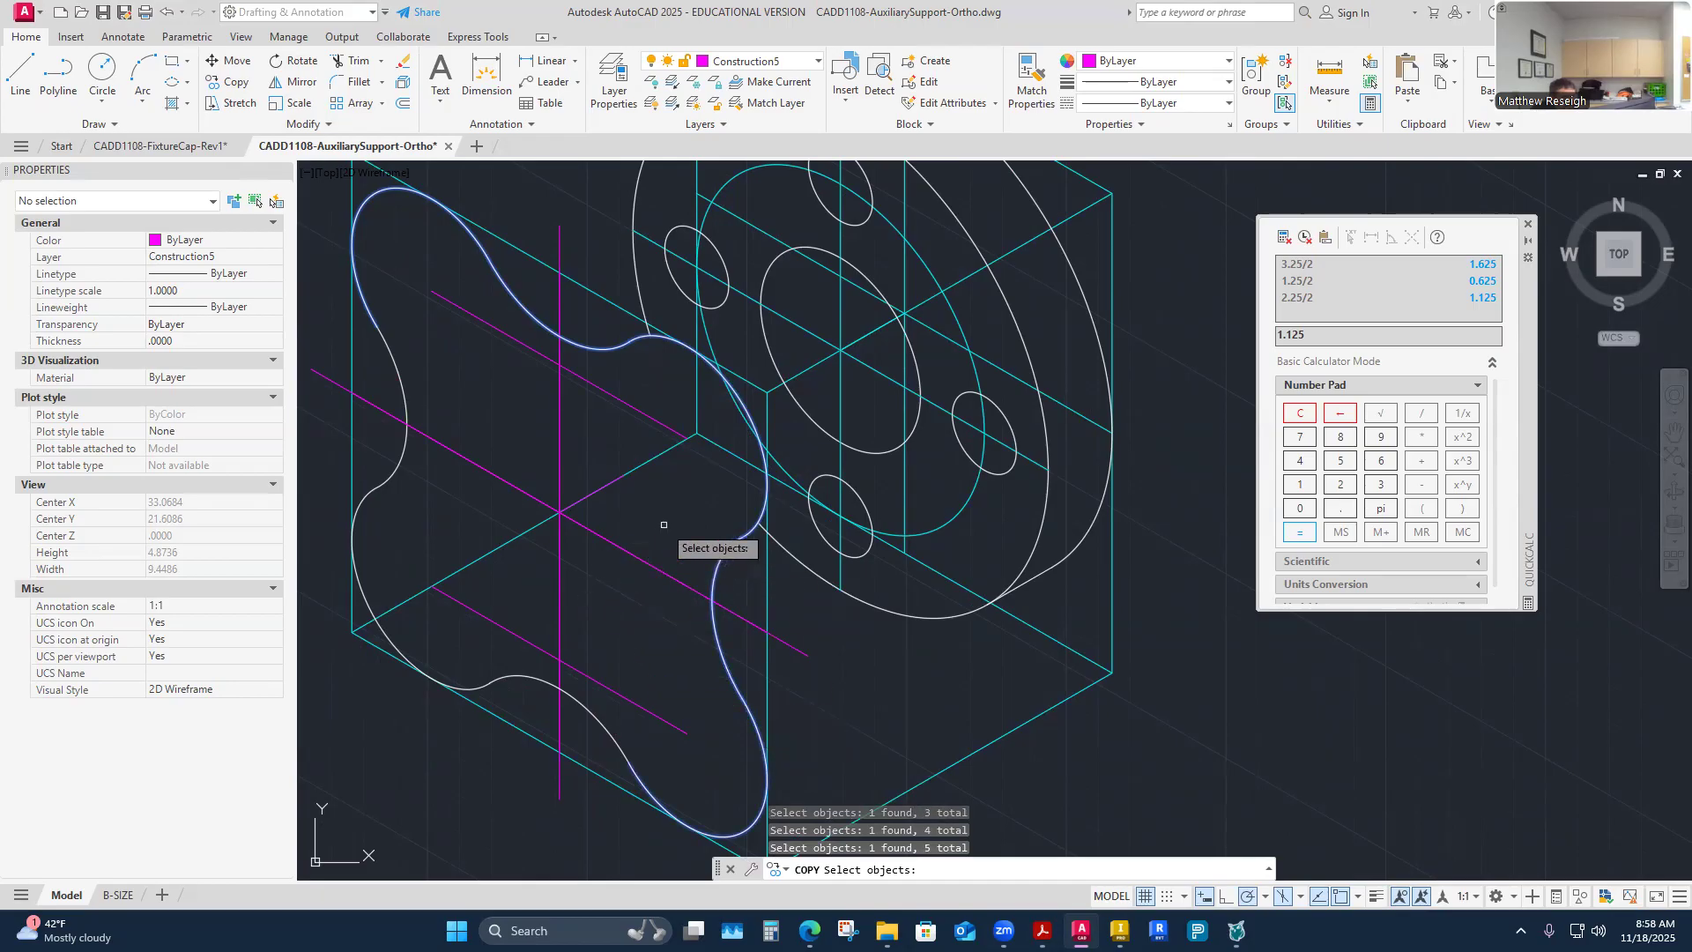
{"action": "key", "text": "Return"}
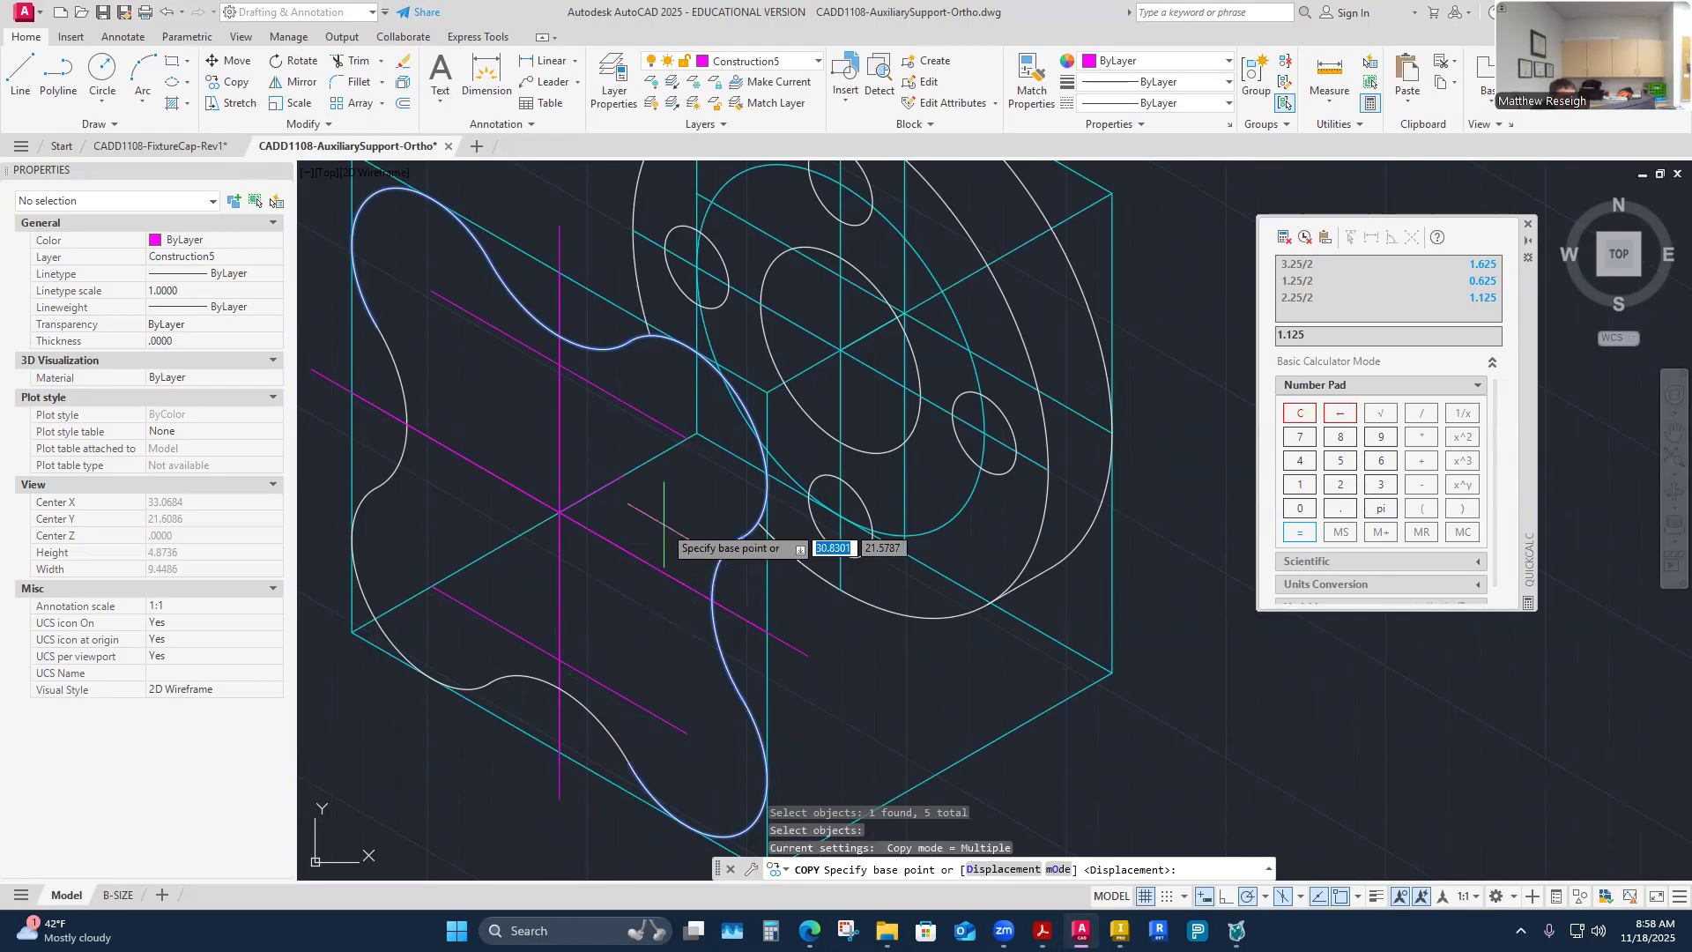
{"action": "left_click", "coordinate": [559, 512]}
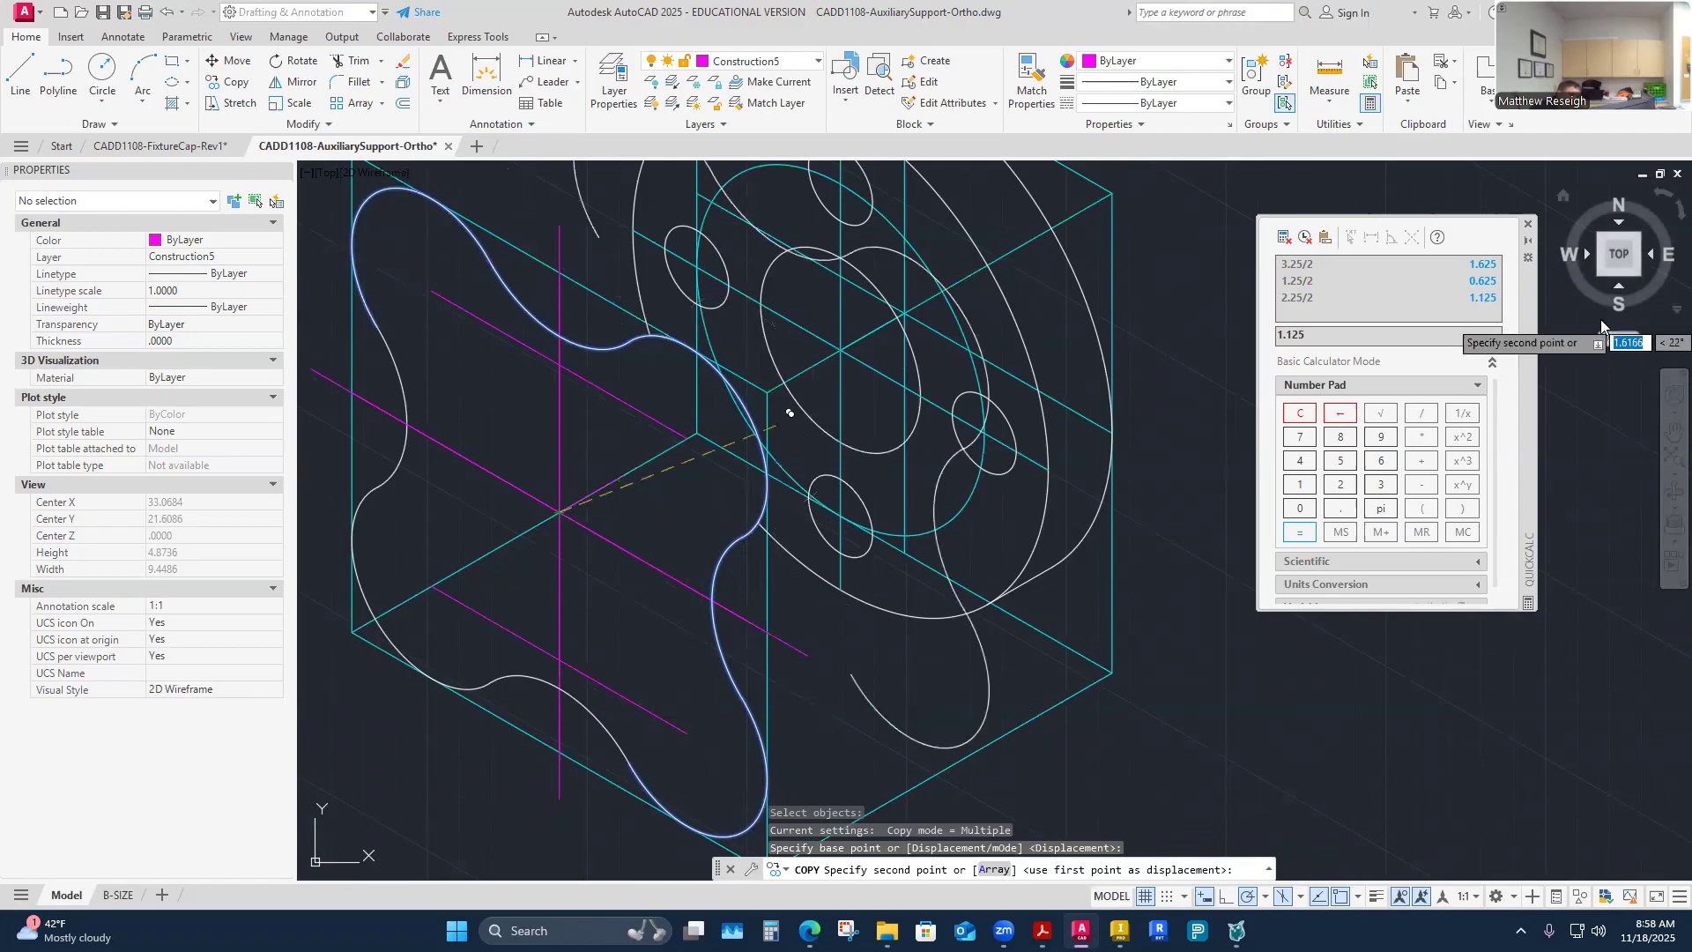
{"action": "left_click", "coordinate": [631, 464]}
{"action": "key", "text": "Escape"}
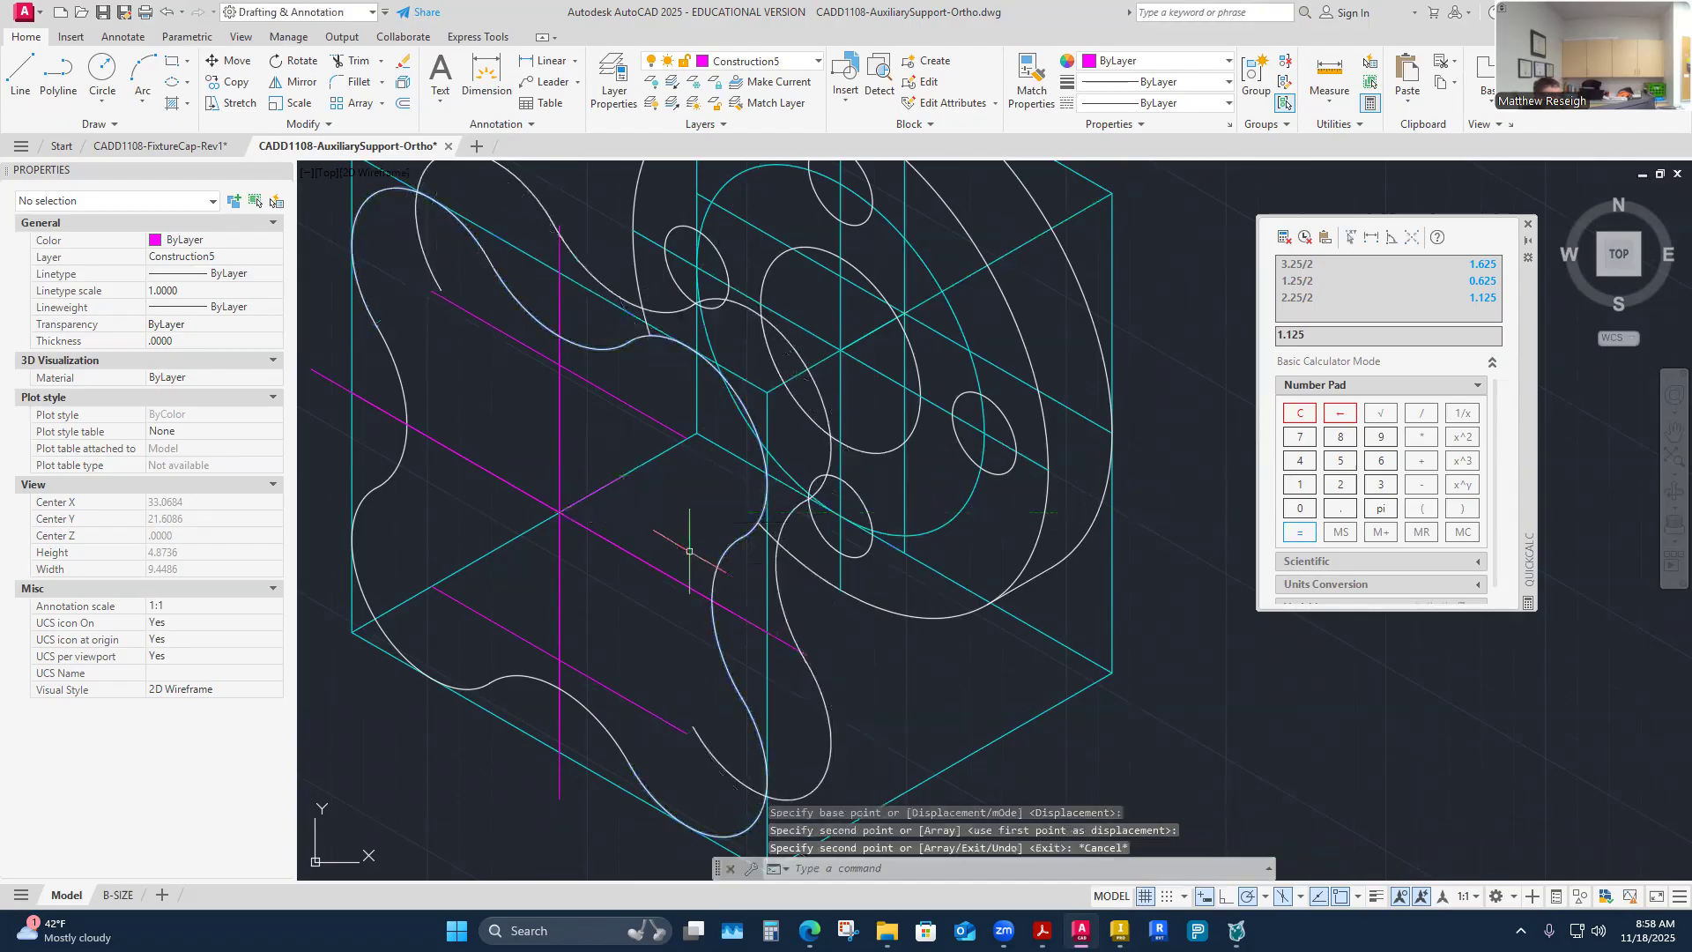
Step: Turn off the Construction5 and Construction4 layers and make Visible-Object the current layer
{"action": "left_click", "coordinate": [818, 63]}
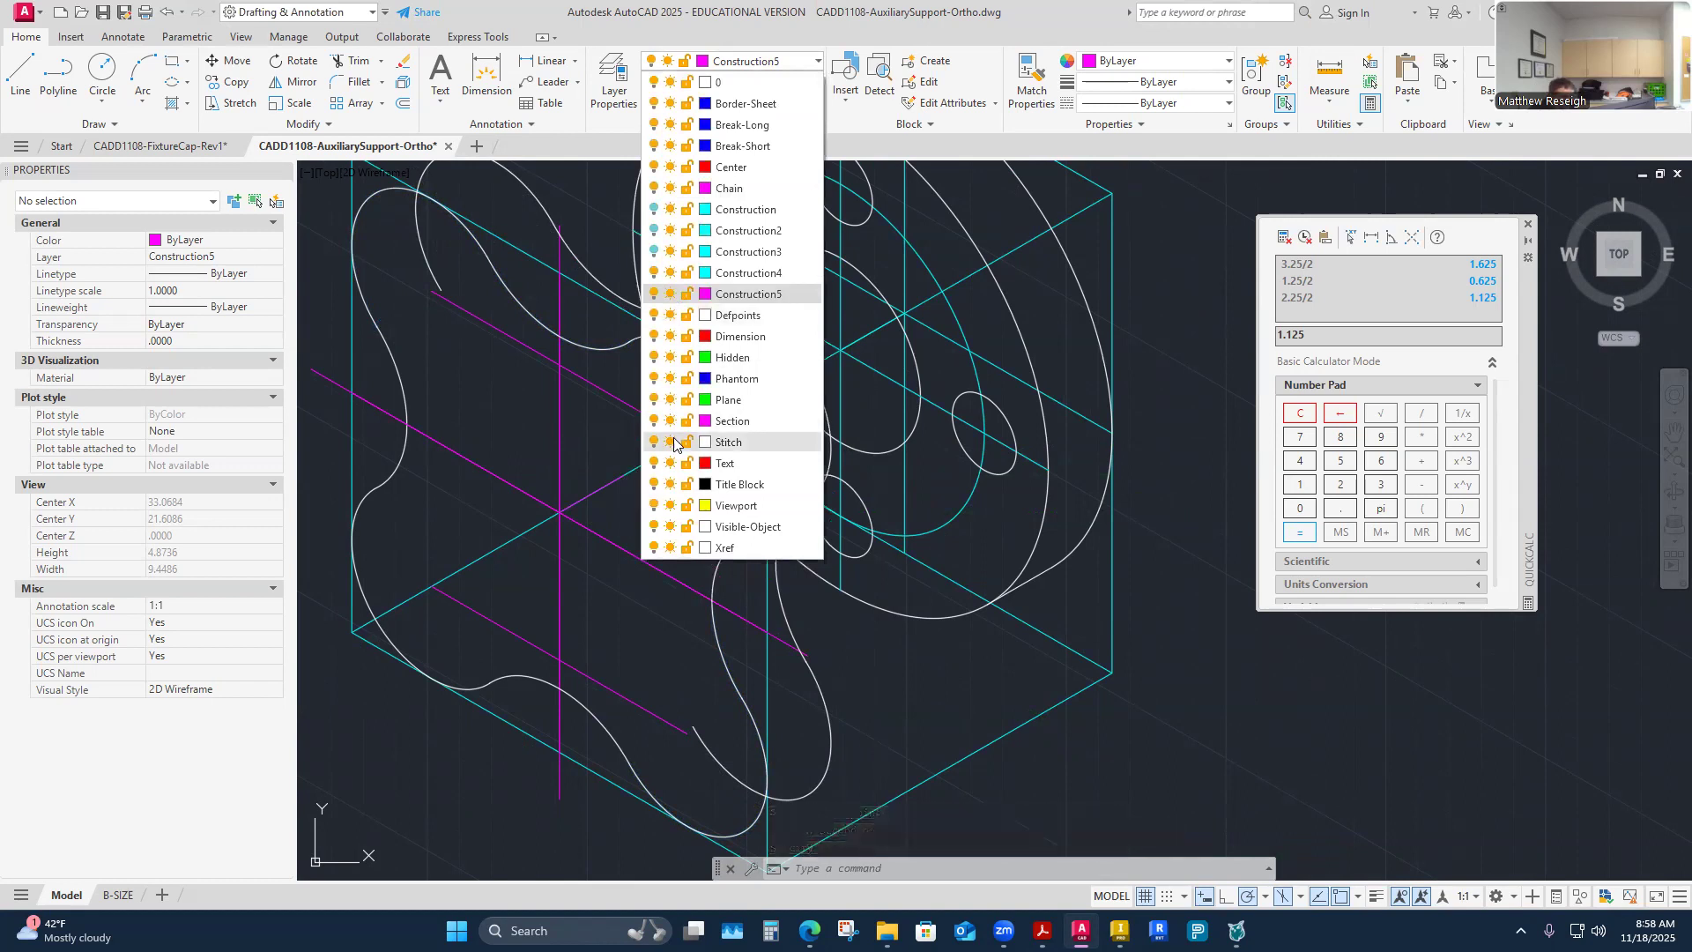
{"action": "left_click", "coordinate": [652, 295]}
{"action": "left_click", "coordinate": [749, 441]}
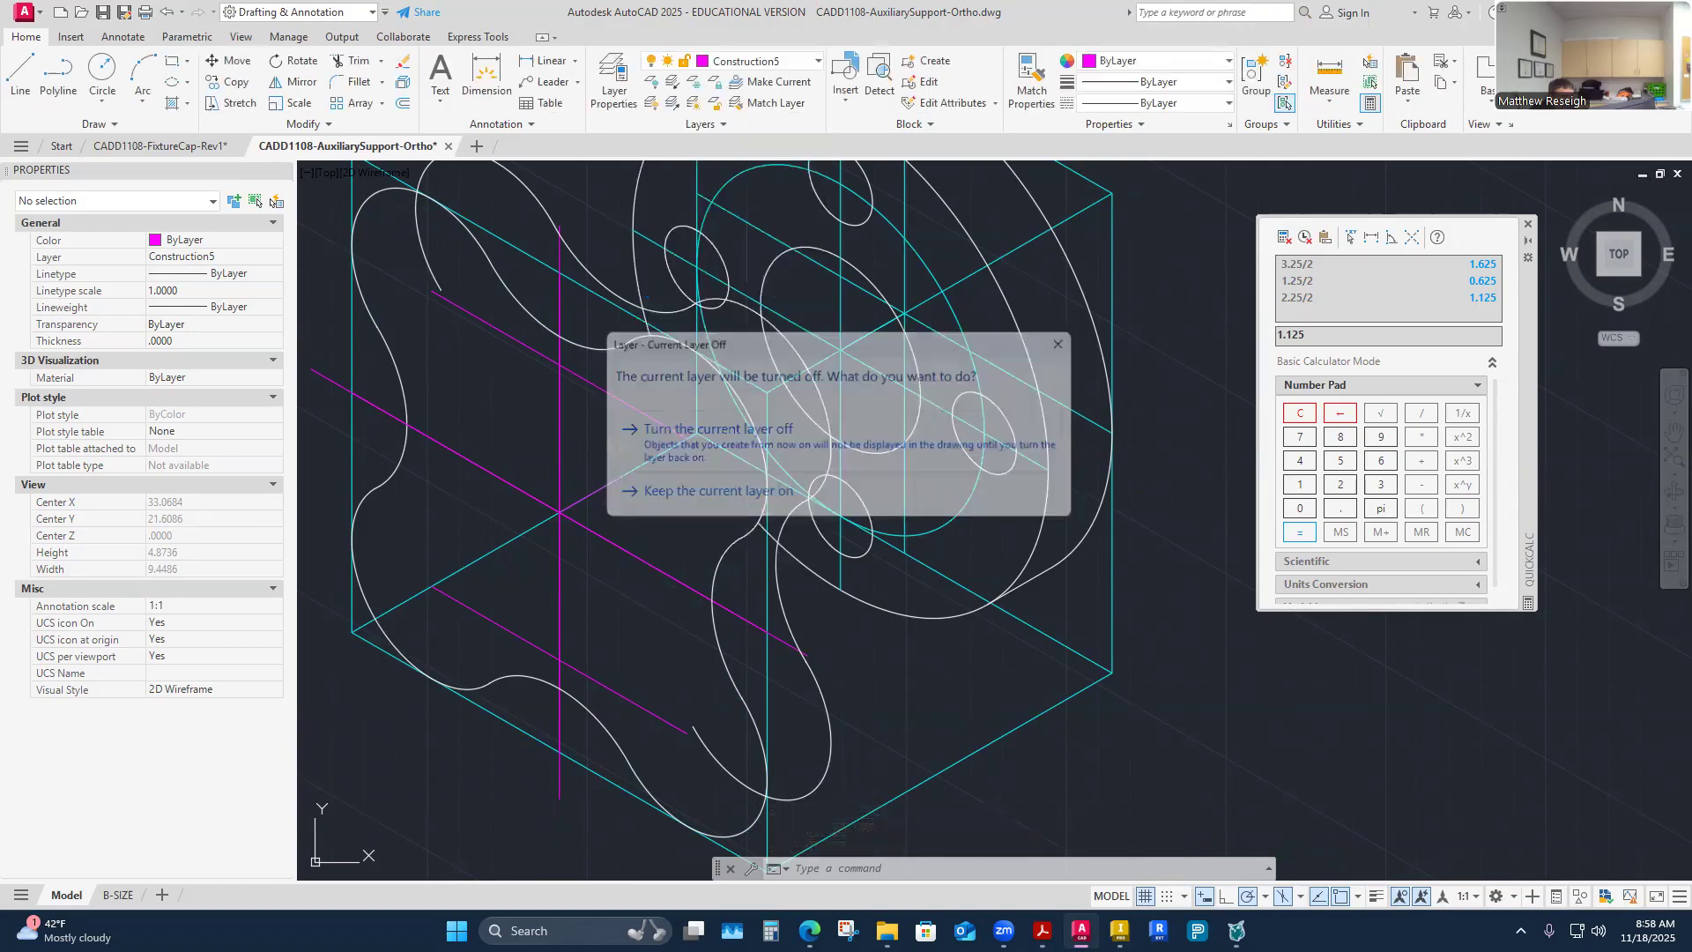
{"action": "left_click", "coordinate": [818, 64]}
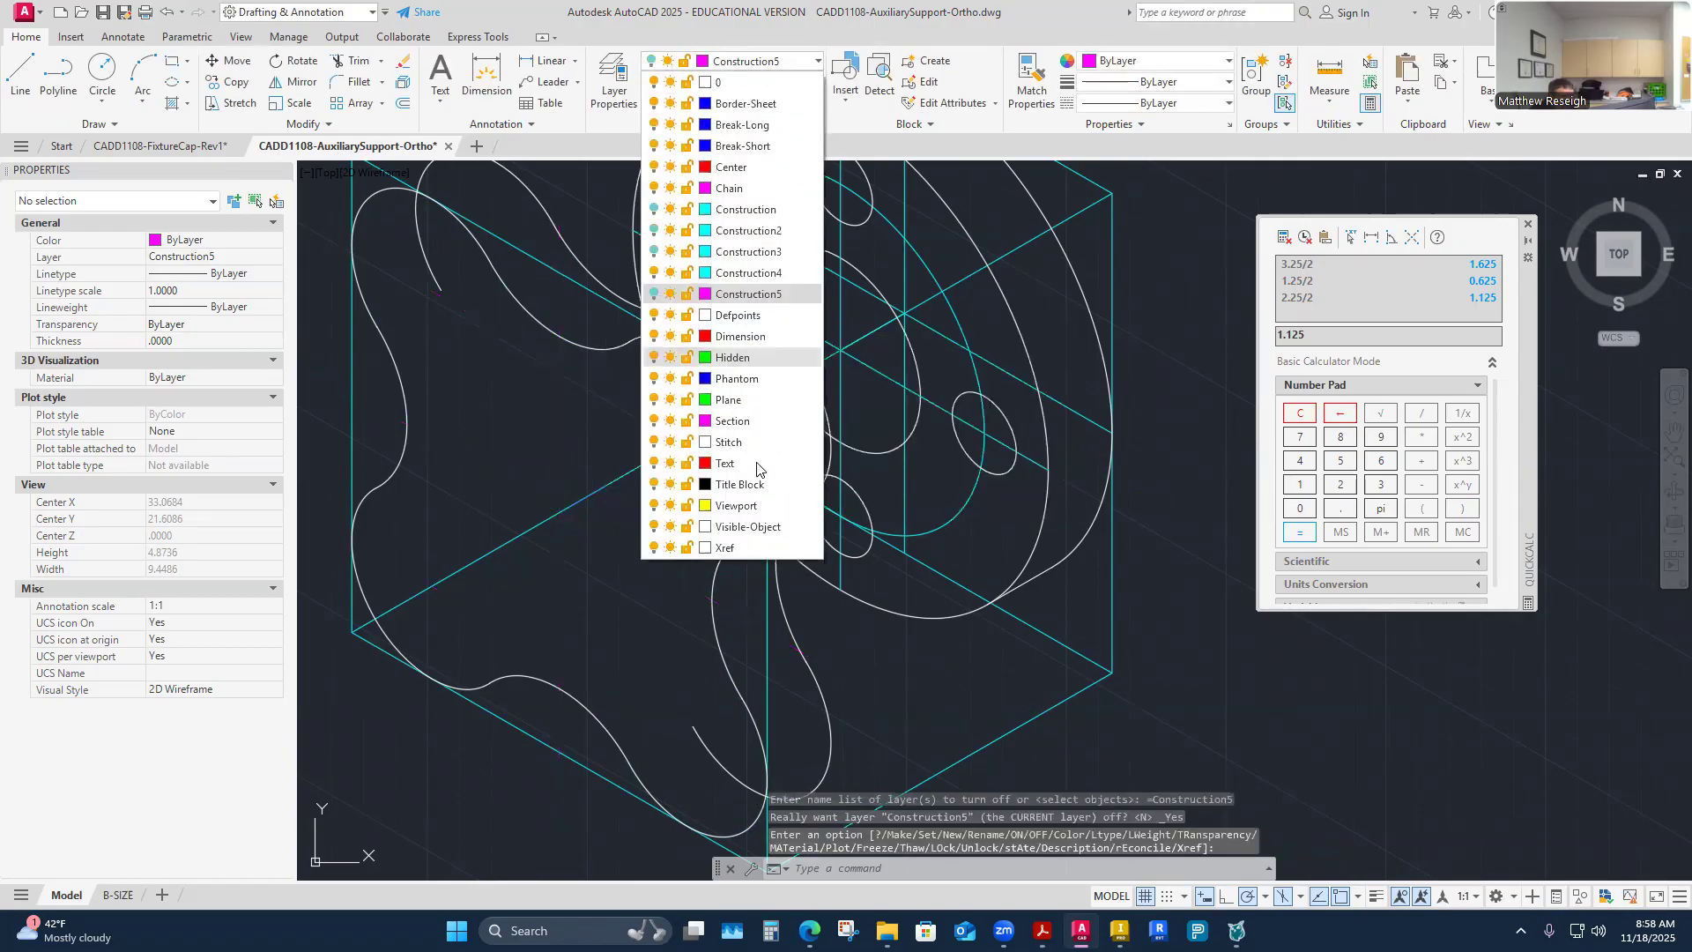
{"action": "left_click", "coordinate": [722, 526]}
{"action": "left_click", "coordinate": [816, 62]}
{"action": "left_click", "coordinate": [653, 274]}
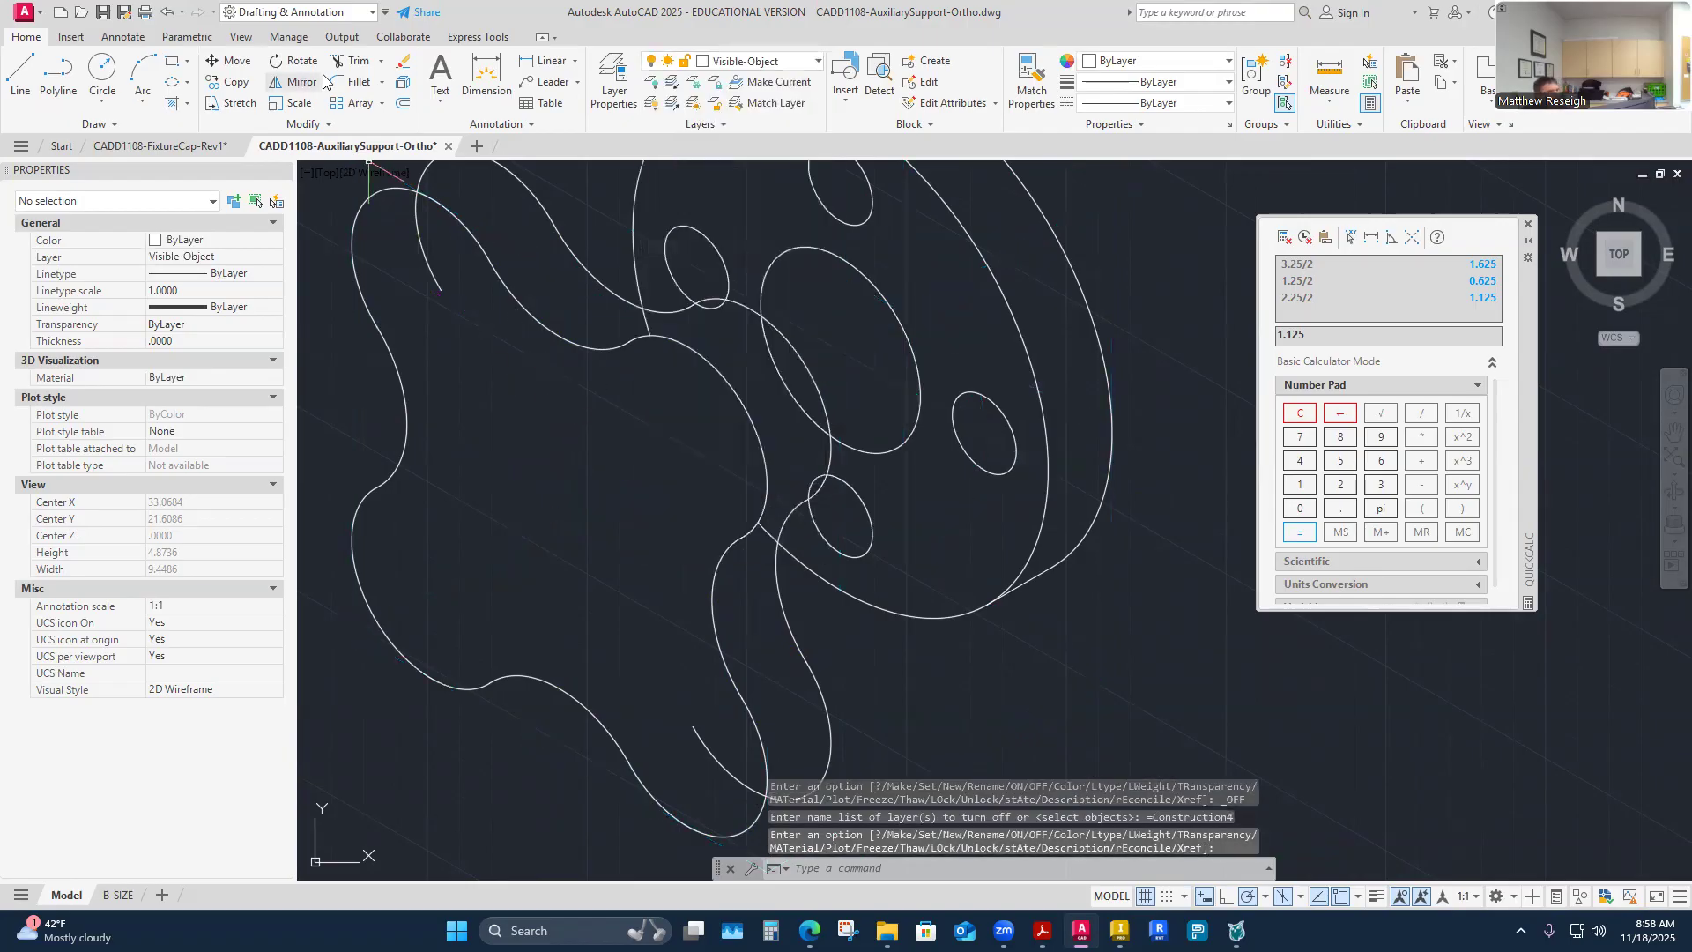
Step: Trim the copied rear arcs, flange edge, center circle and hole arcs where they are hidden behind the front plate and its thickness
{"action": "left_click", "coordinate": [358, 60]}
{"action": "left_click", "coordinate": [418, 239]}
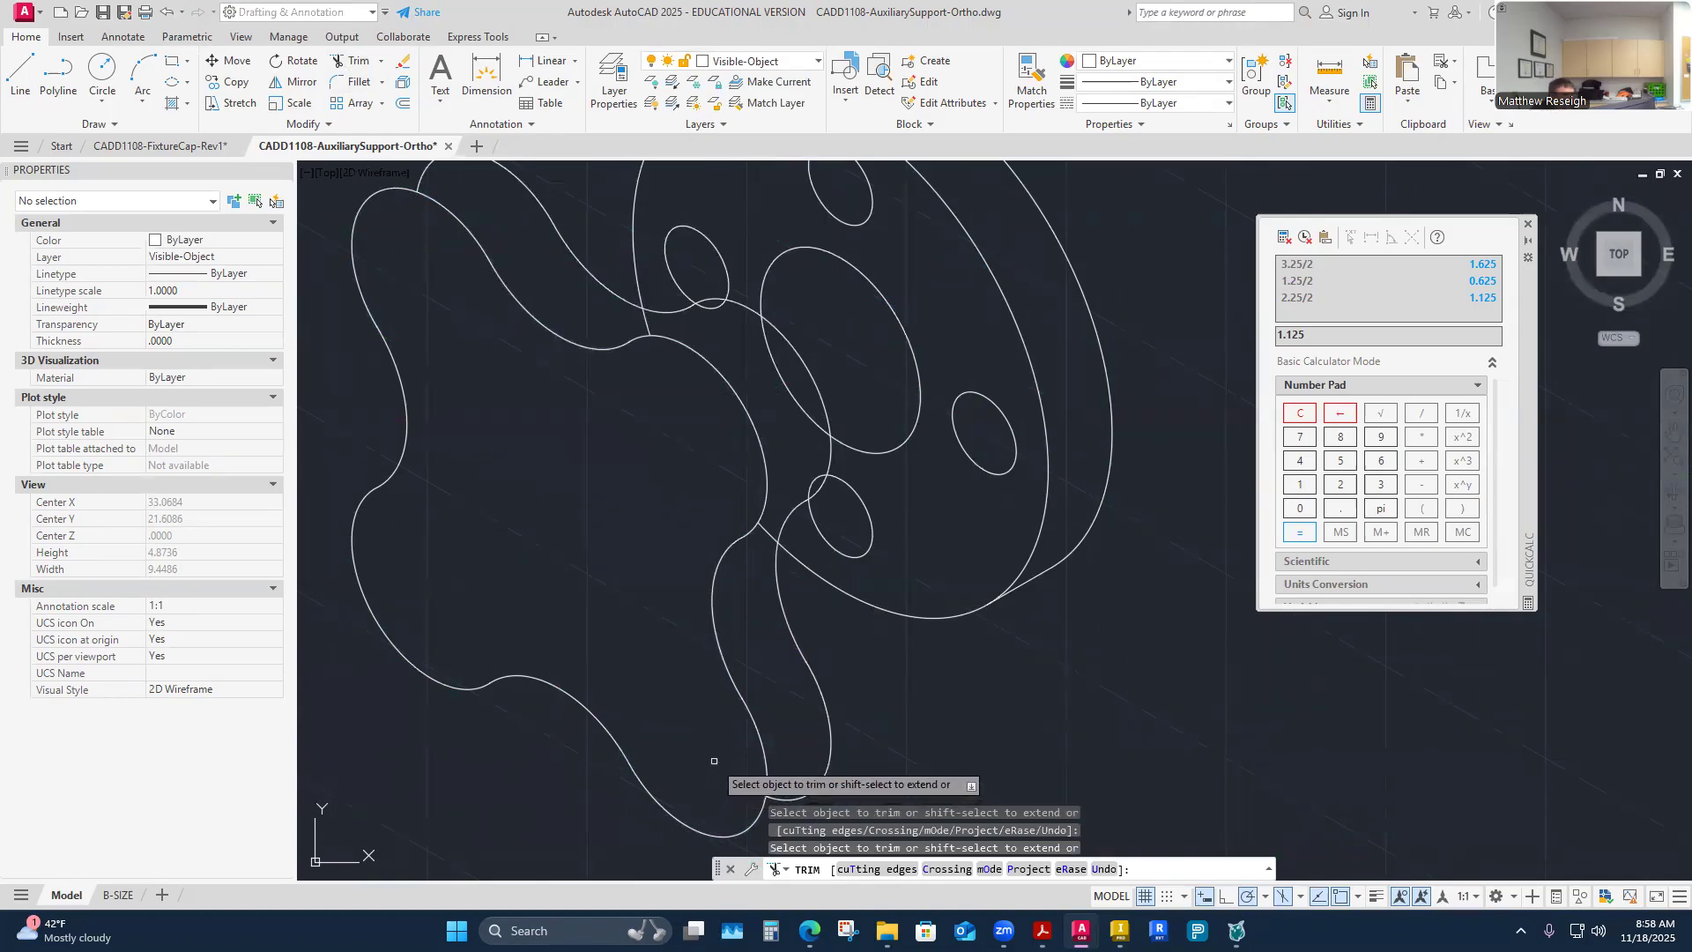
{"action": "scroll", "coordinate": [774, 555], "scroll_direction": "up", "scroll_amount": 2}
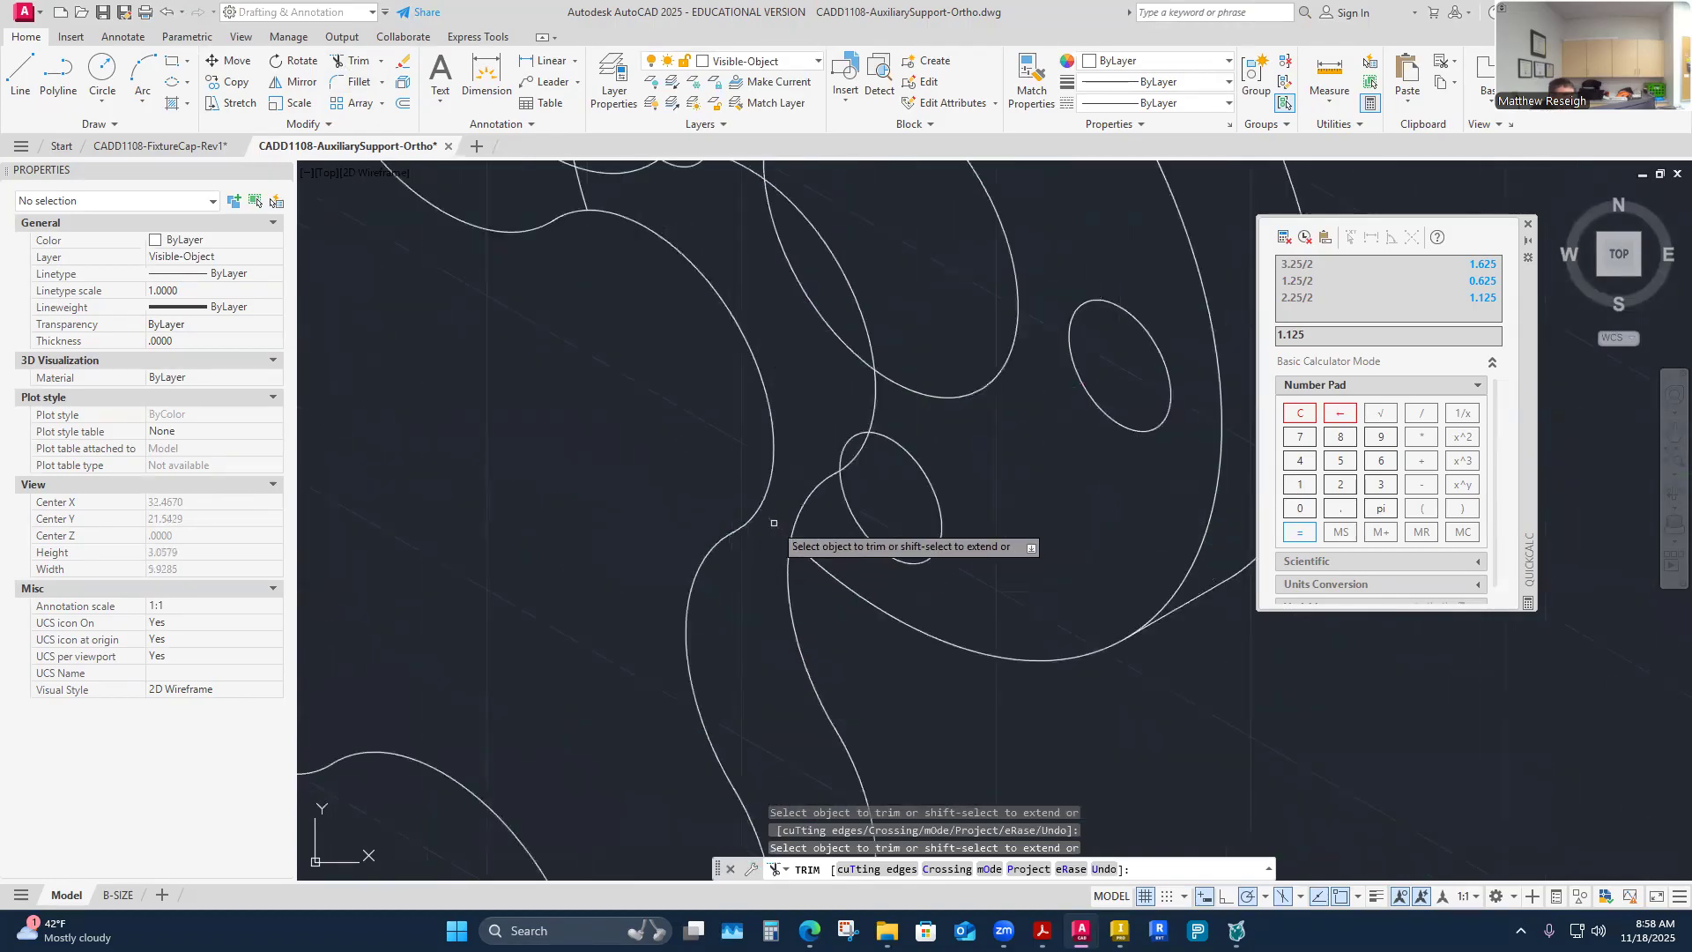
{"action": "scroll", "coordinate": [855, 432], "scroll_direction": "up", "scroll_amount": 2}
{"action": "scroll", "coordinate": [838, 331], "scroll_direction": "down", "scroll_amount": 3}
{"action": "scroll", "coordinate": [767, 309], "scroll_direction": "up", "scroll_amount": 4}
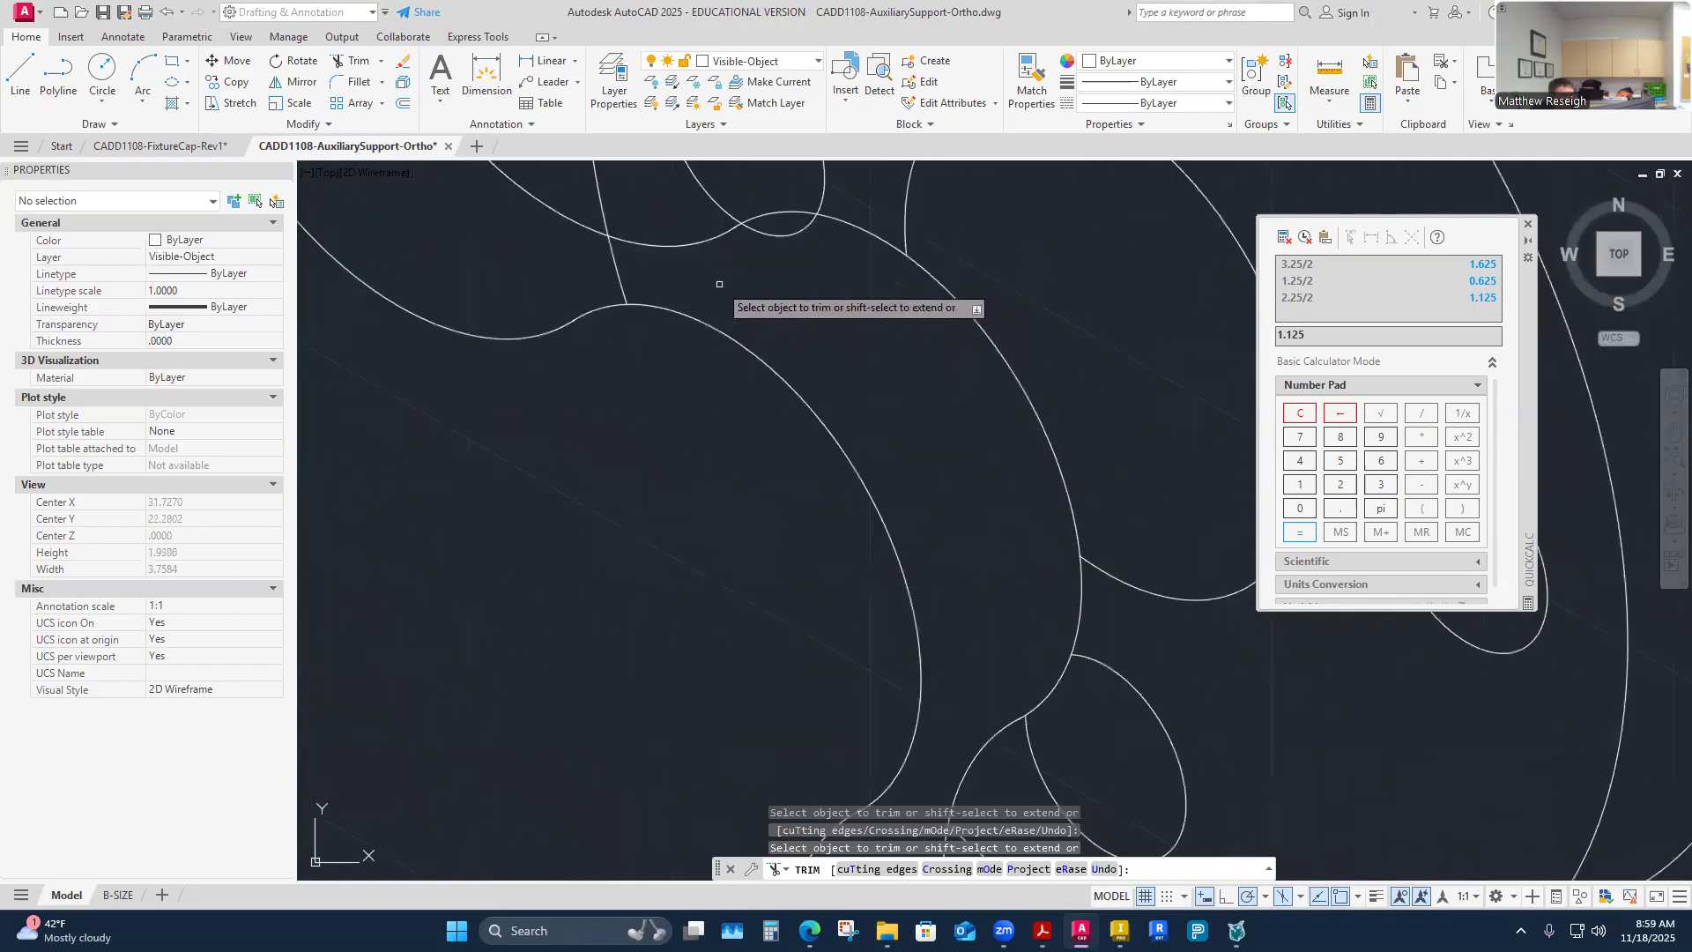
{"action": "left_click", "coordinate": [781, 234]}
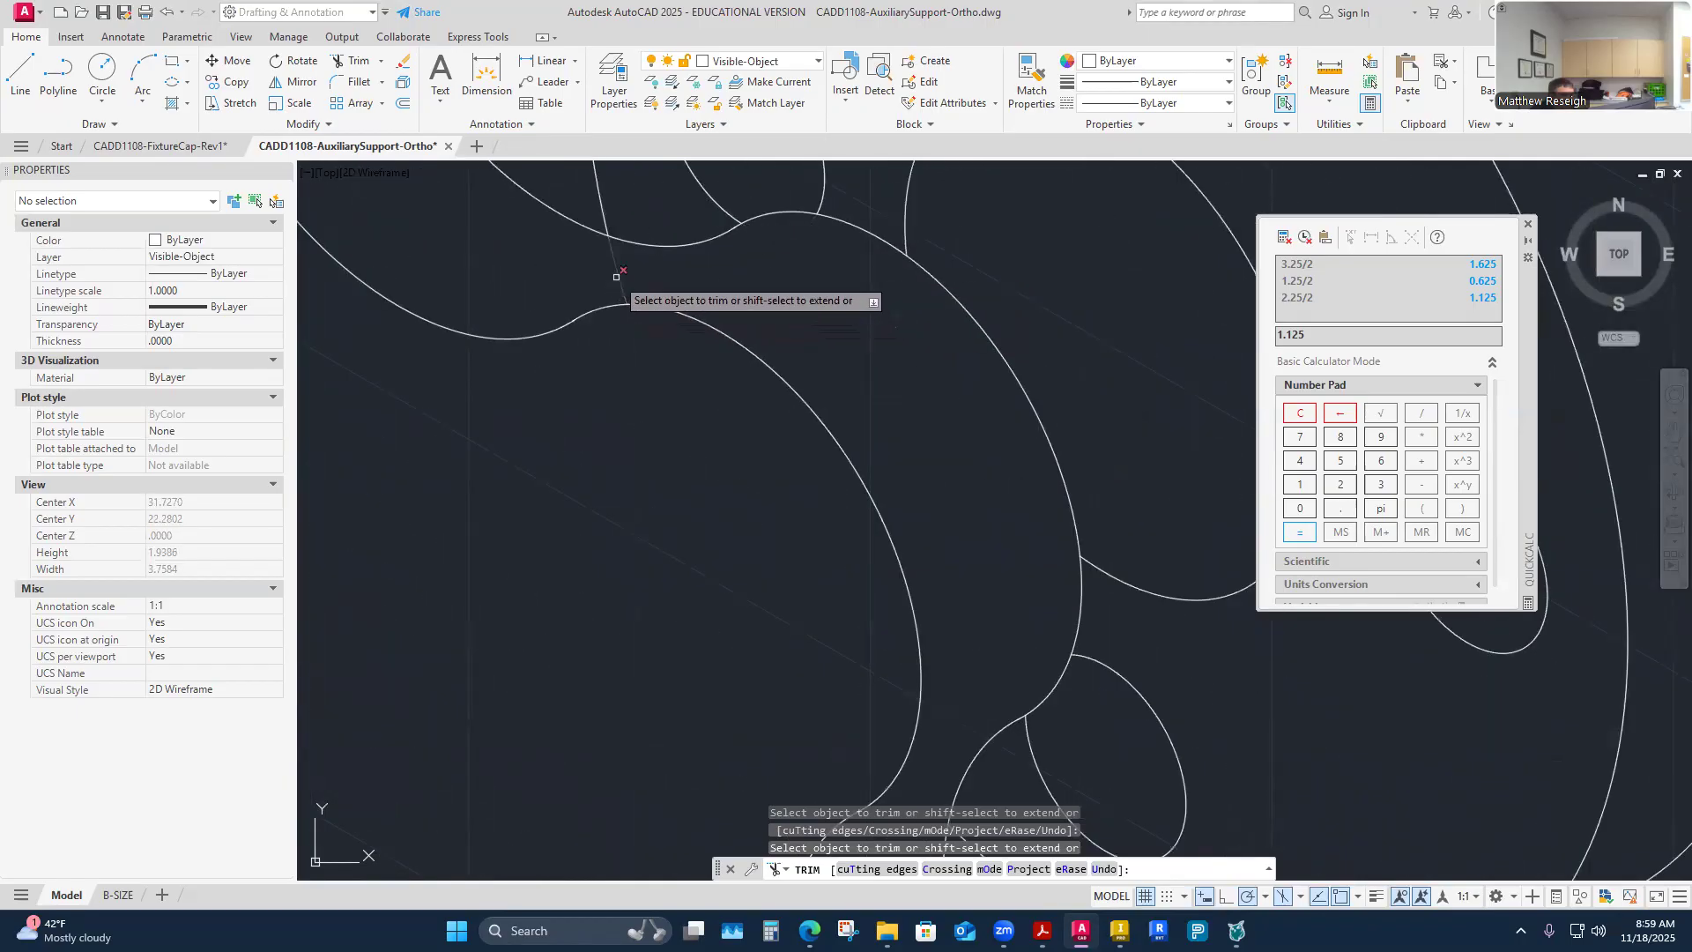
{"action": "scroll", "coordinate": [806, 370], "scroll_direction": "down", "scroll_amount": 6}
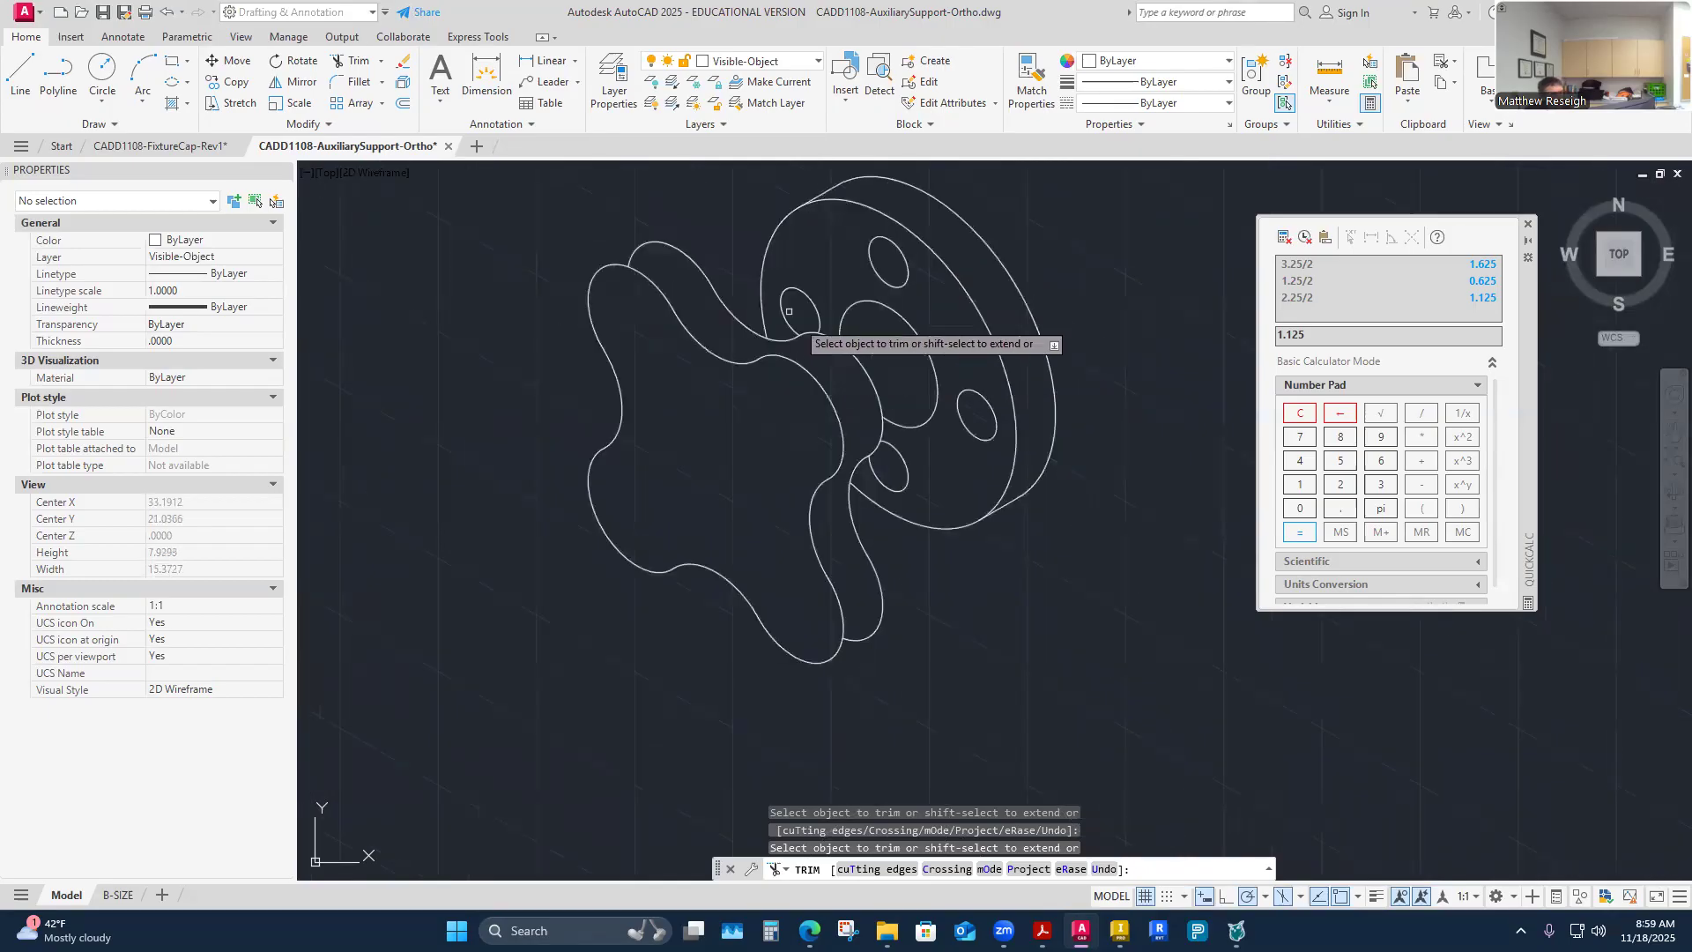
{"action": "key", "text": "Escape"}
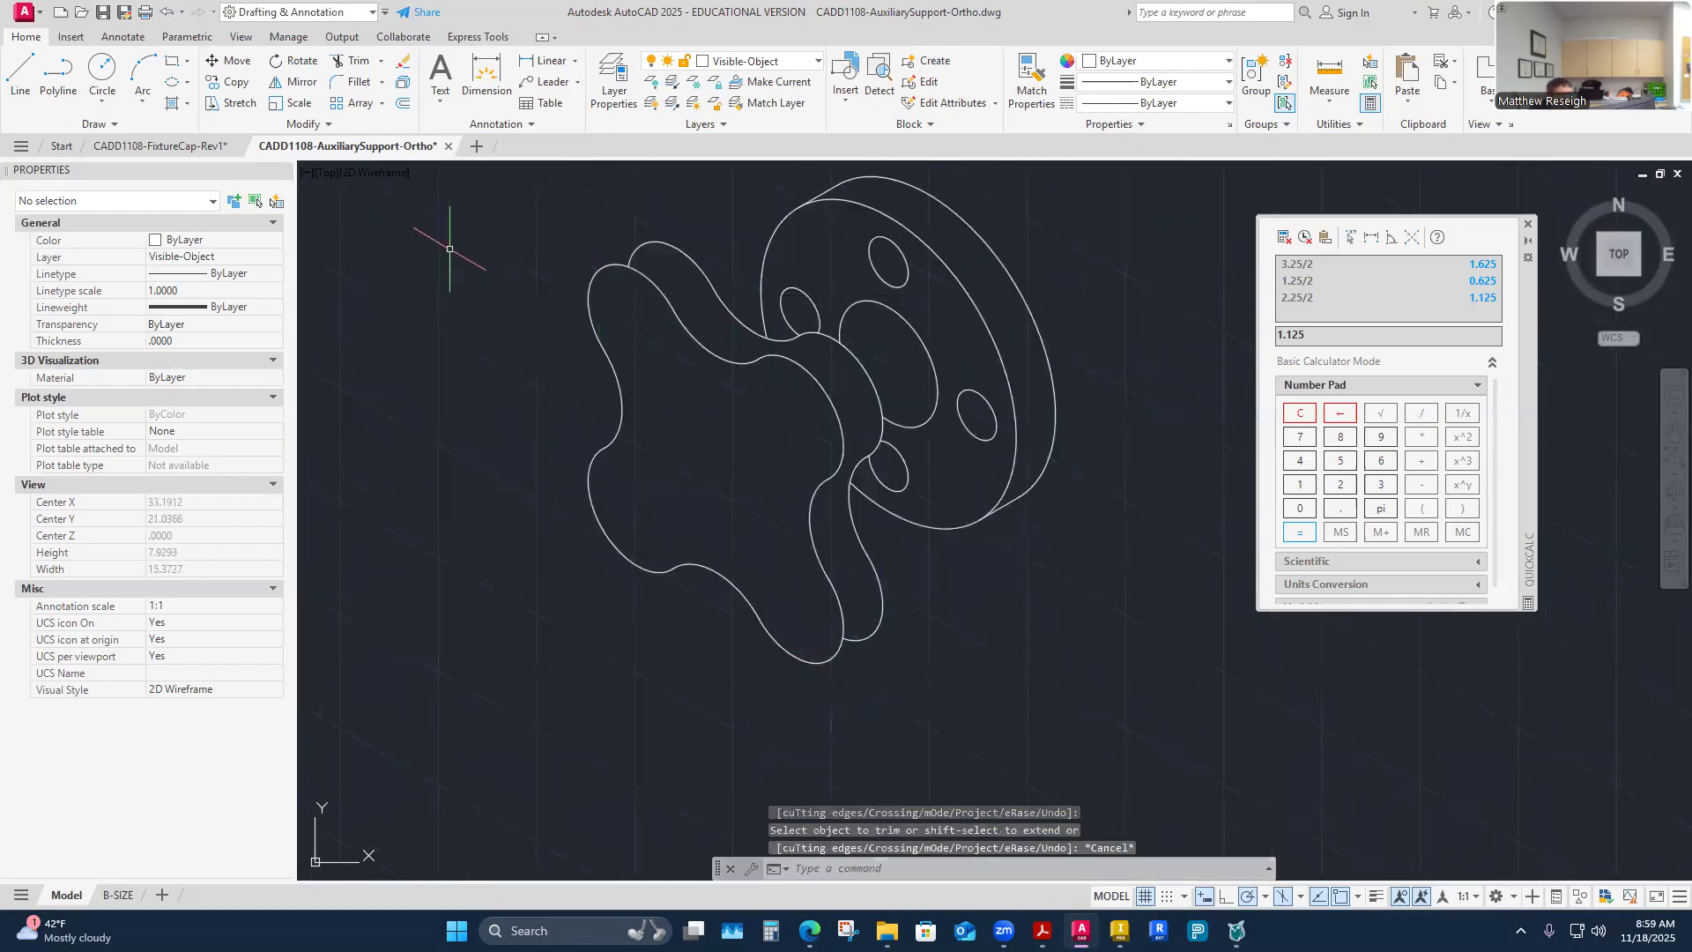
Step: Draw a line from the front arc of the plate's upper lobe along the isometric axis, tangent to and past the rear arc
{"action": "left_click", "coordinate": [20, 70]}
{"action": "scroll", "coordinate": [632, 220], "scroll_direction": "up", "scroll_amount": 4}
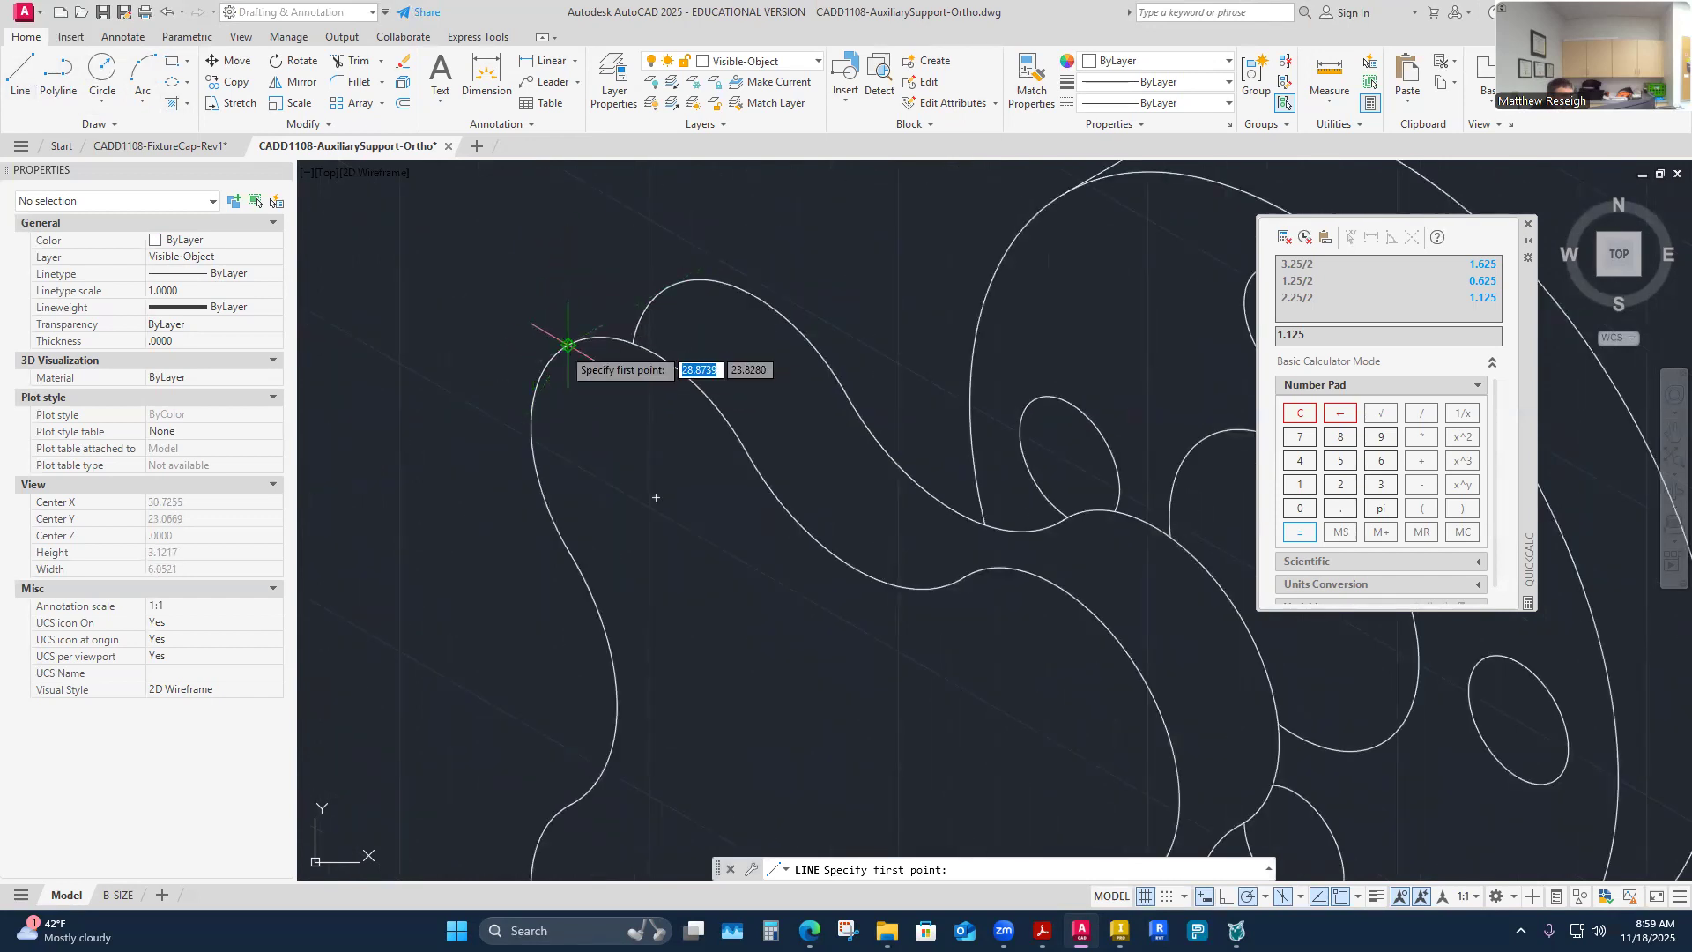
{"action": "left_click", "coordinate": [569, 344]}
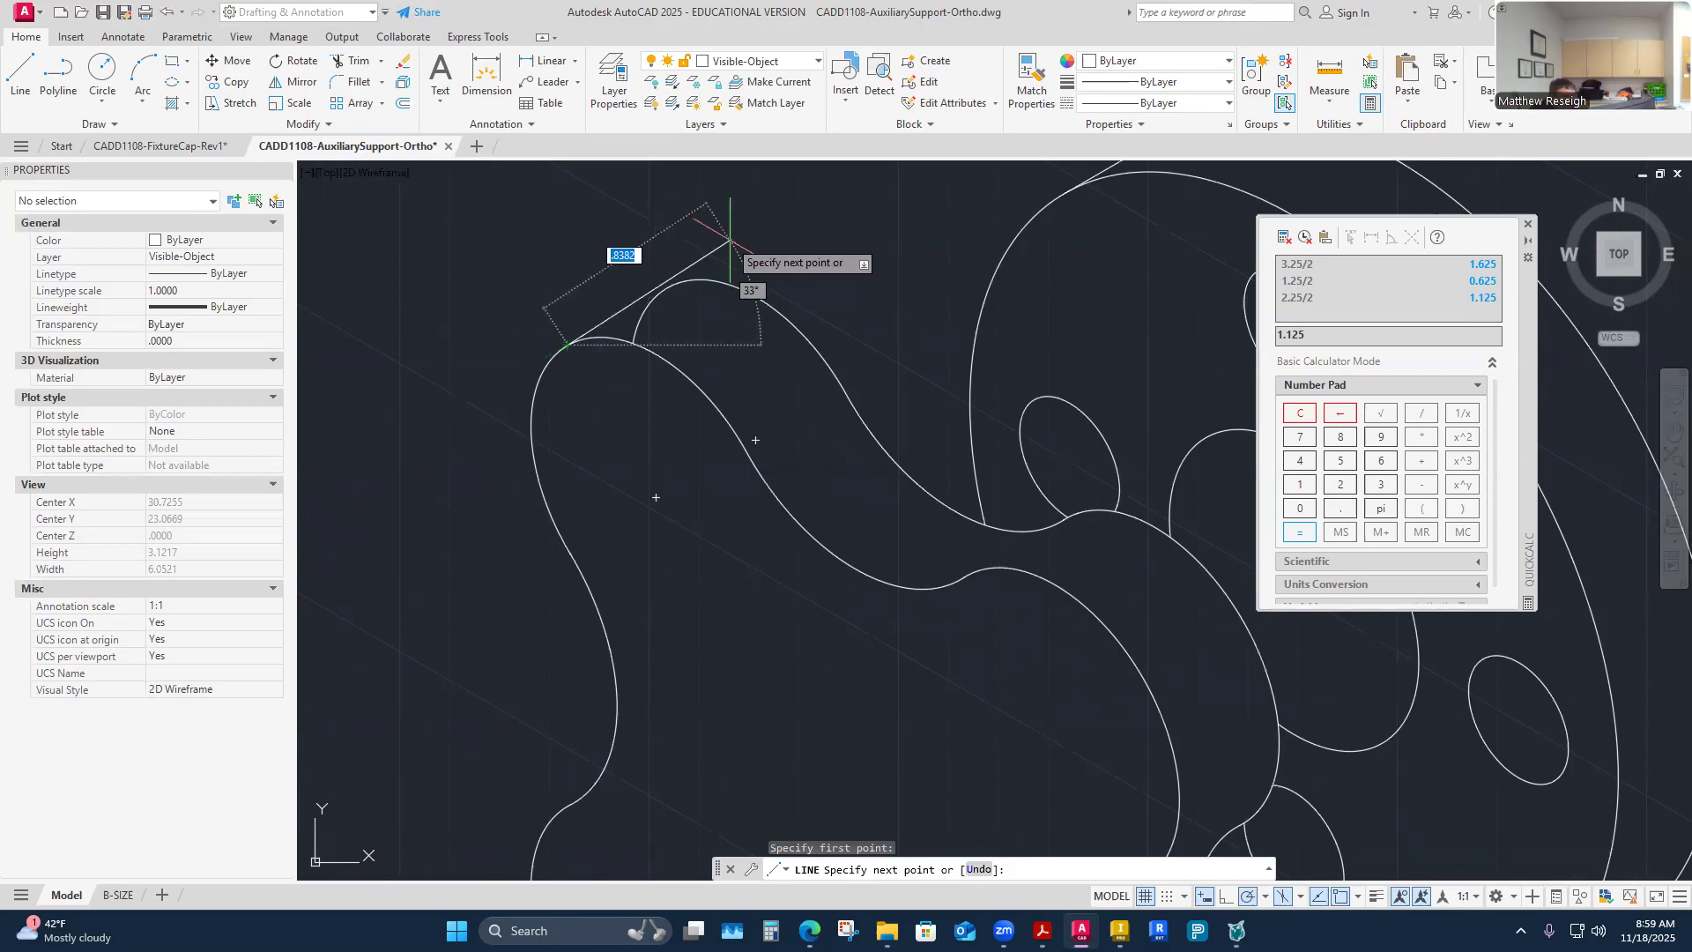
{"action": "left_click", "coordinate": [730, 251]}
{"action": "right_click", "coordinate": [734, 251]}
{"action": "left_click", "coordinate": [763, 262]}
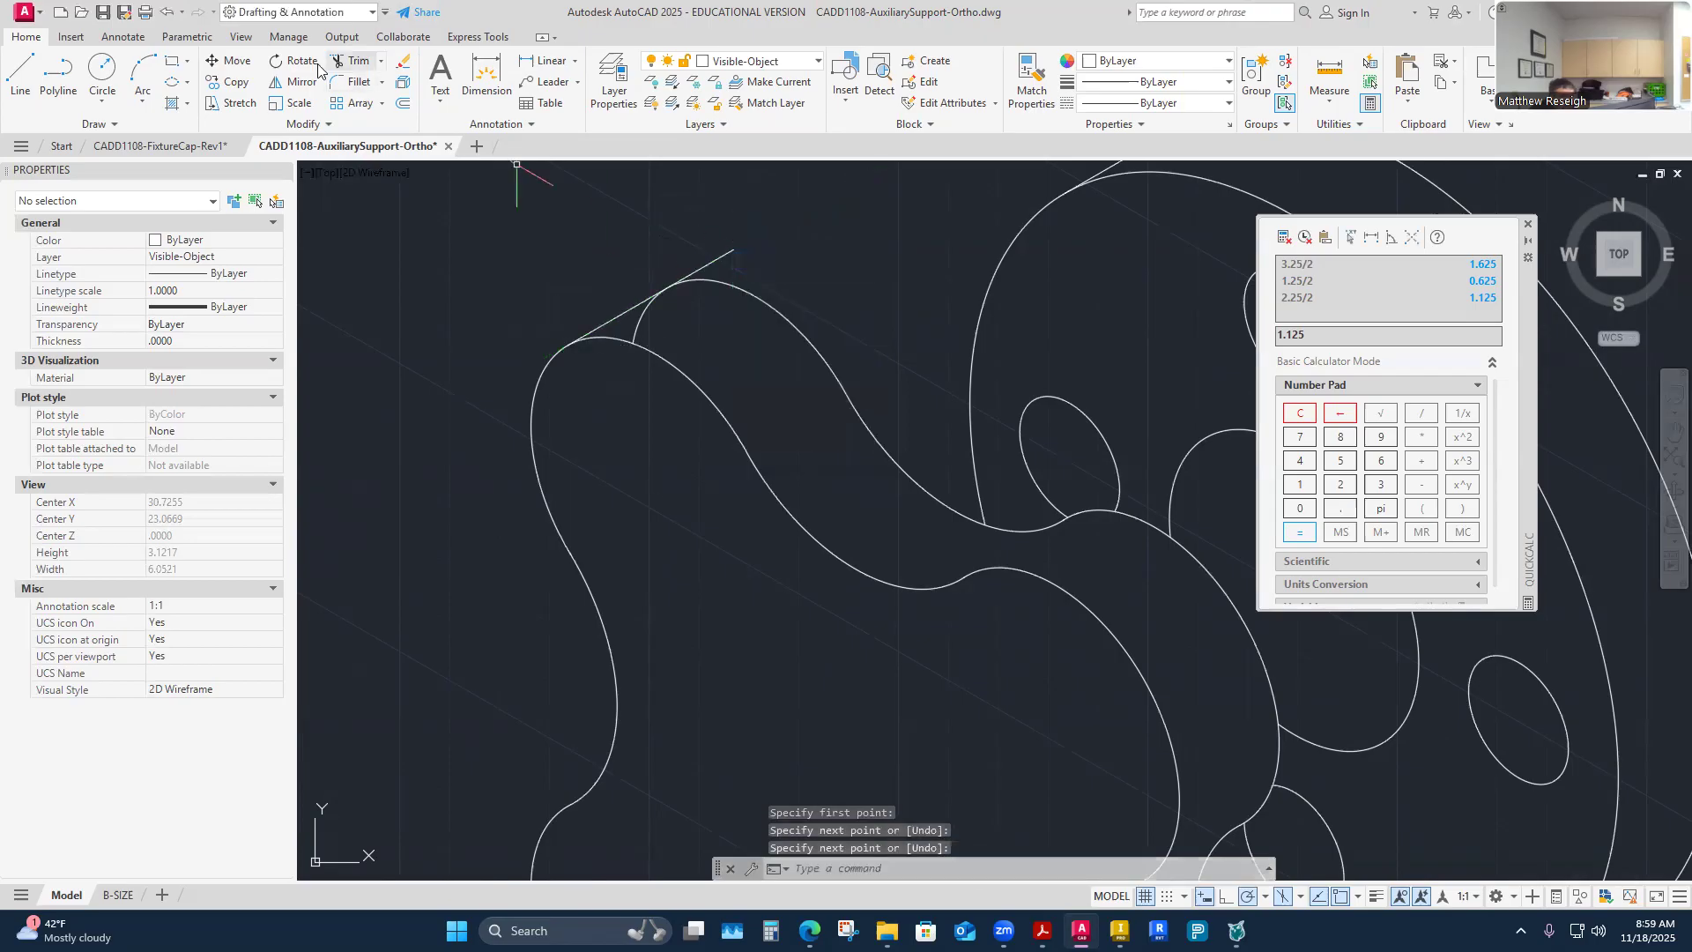
Step: Trim the upper lobe's tangent line at the rear arc and remove the hidden rear arc piece beneath it
{"action": "left_click", "coordinate": [353, 60]}
{"action": "right_click", "coordinate": [672, 243]}
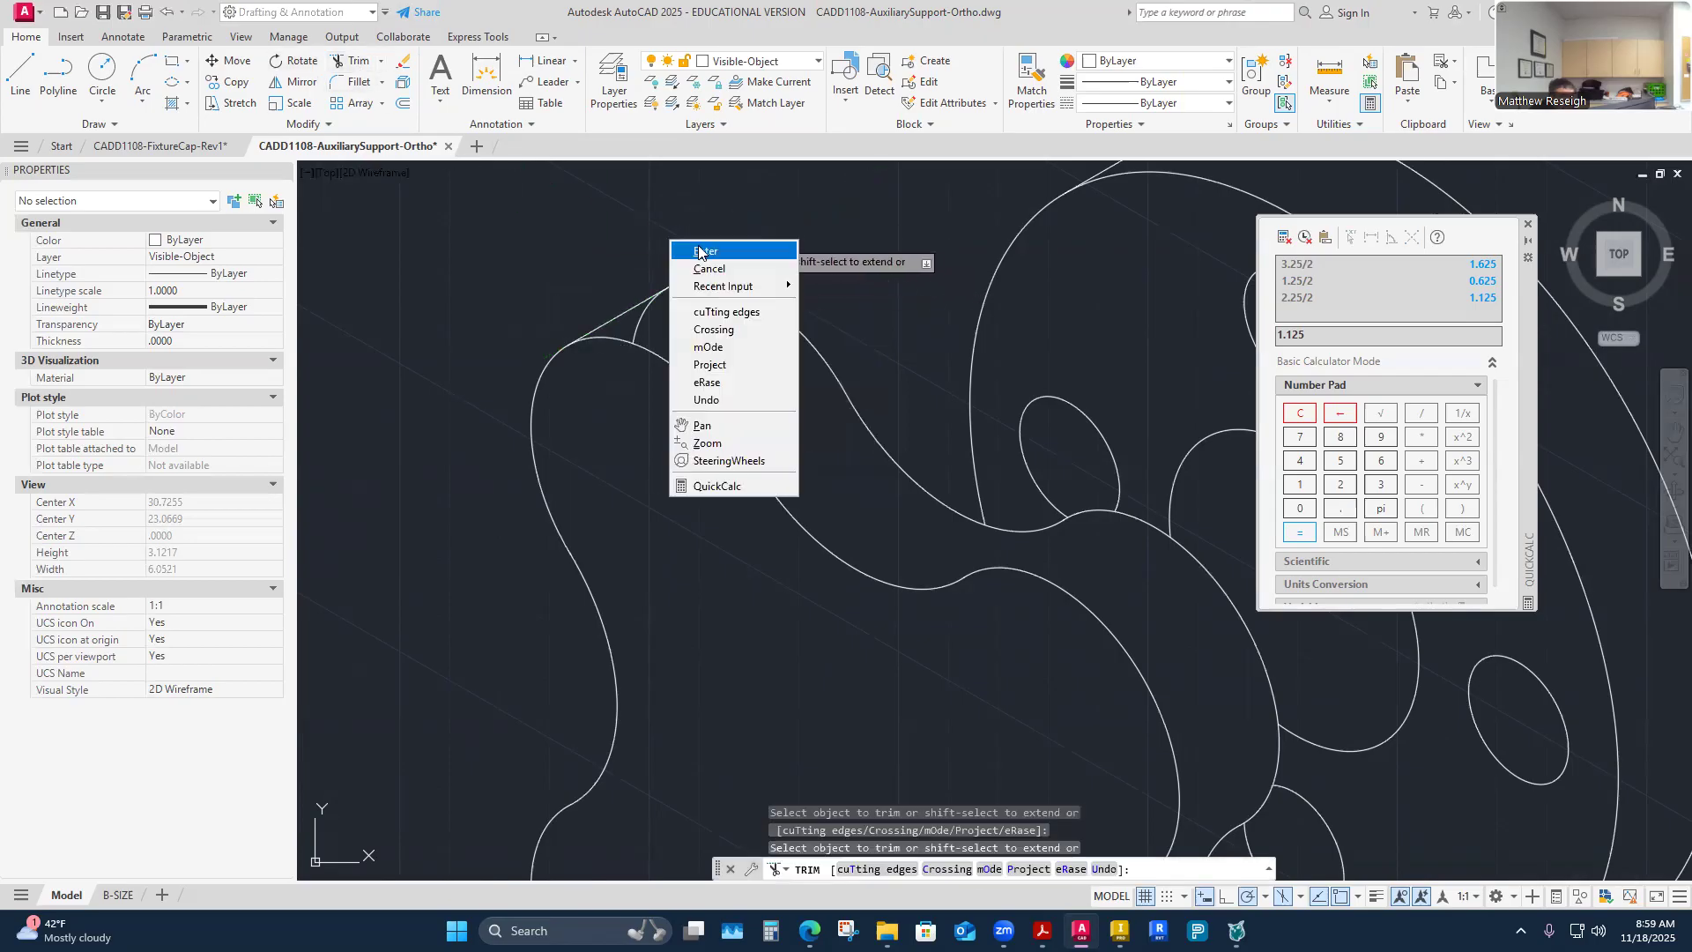
{"action": "left_click", "coordinate": [731, 248]}
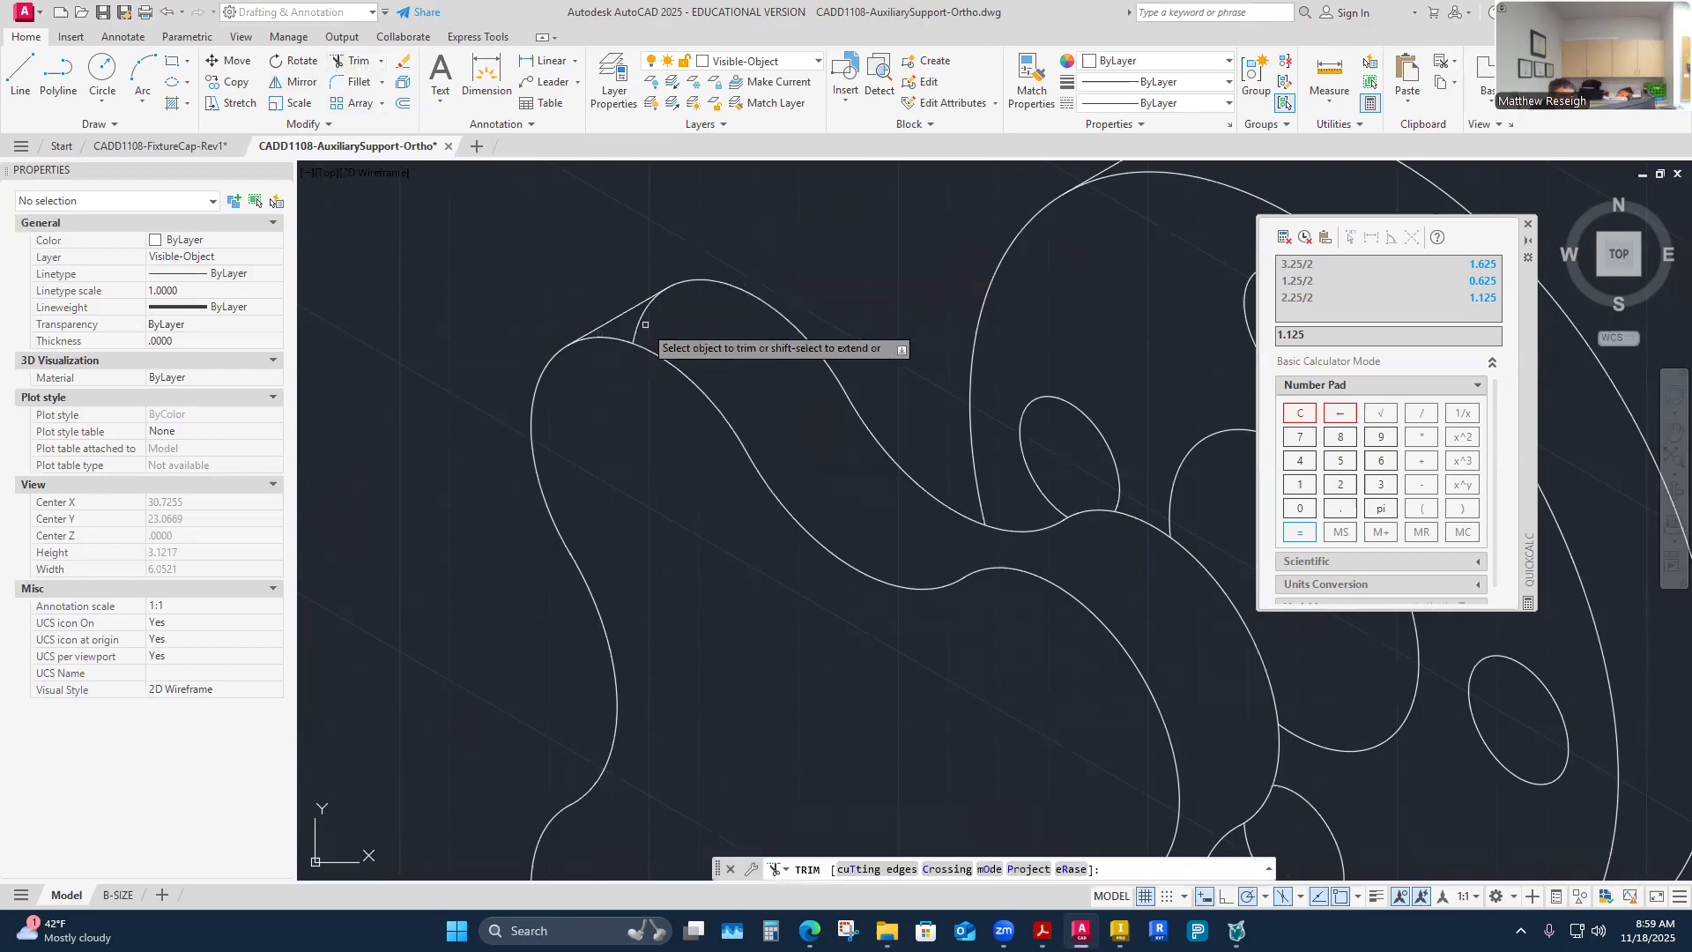
{"action": "right_click", "coordinate": [566, 242]}
{"action": "left_click", "coordinate": [608, 253]}
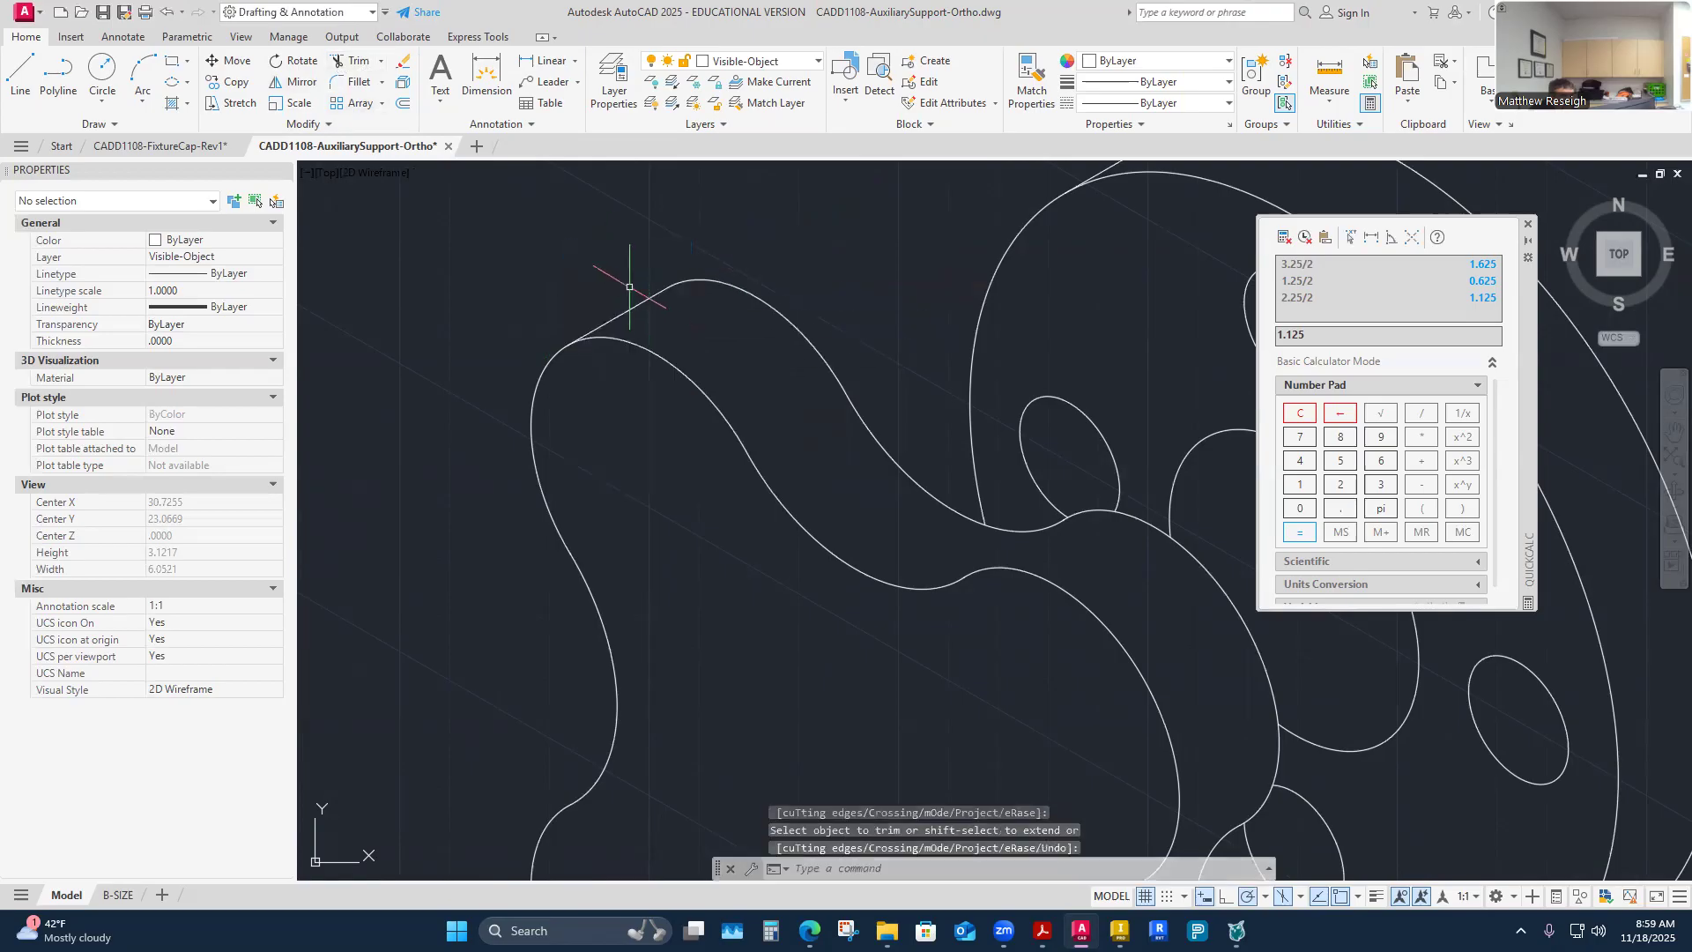
Step: Draw a line about 0.97 long at 30° from the plate's lower lobe, tangent to and past its rear arc
{"action": "scroll", "coordinate": [582, 278], "scroll_direction": "down", "scroll_amount": 4}
{"action": "scroll", "coordinate": [853, 729], "scroll_direction": "up", "scroll_amount": 2}
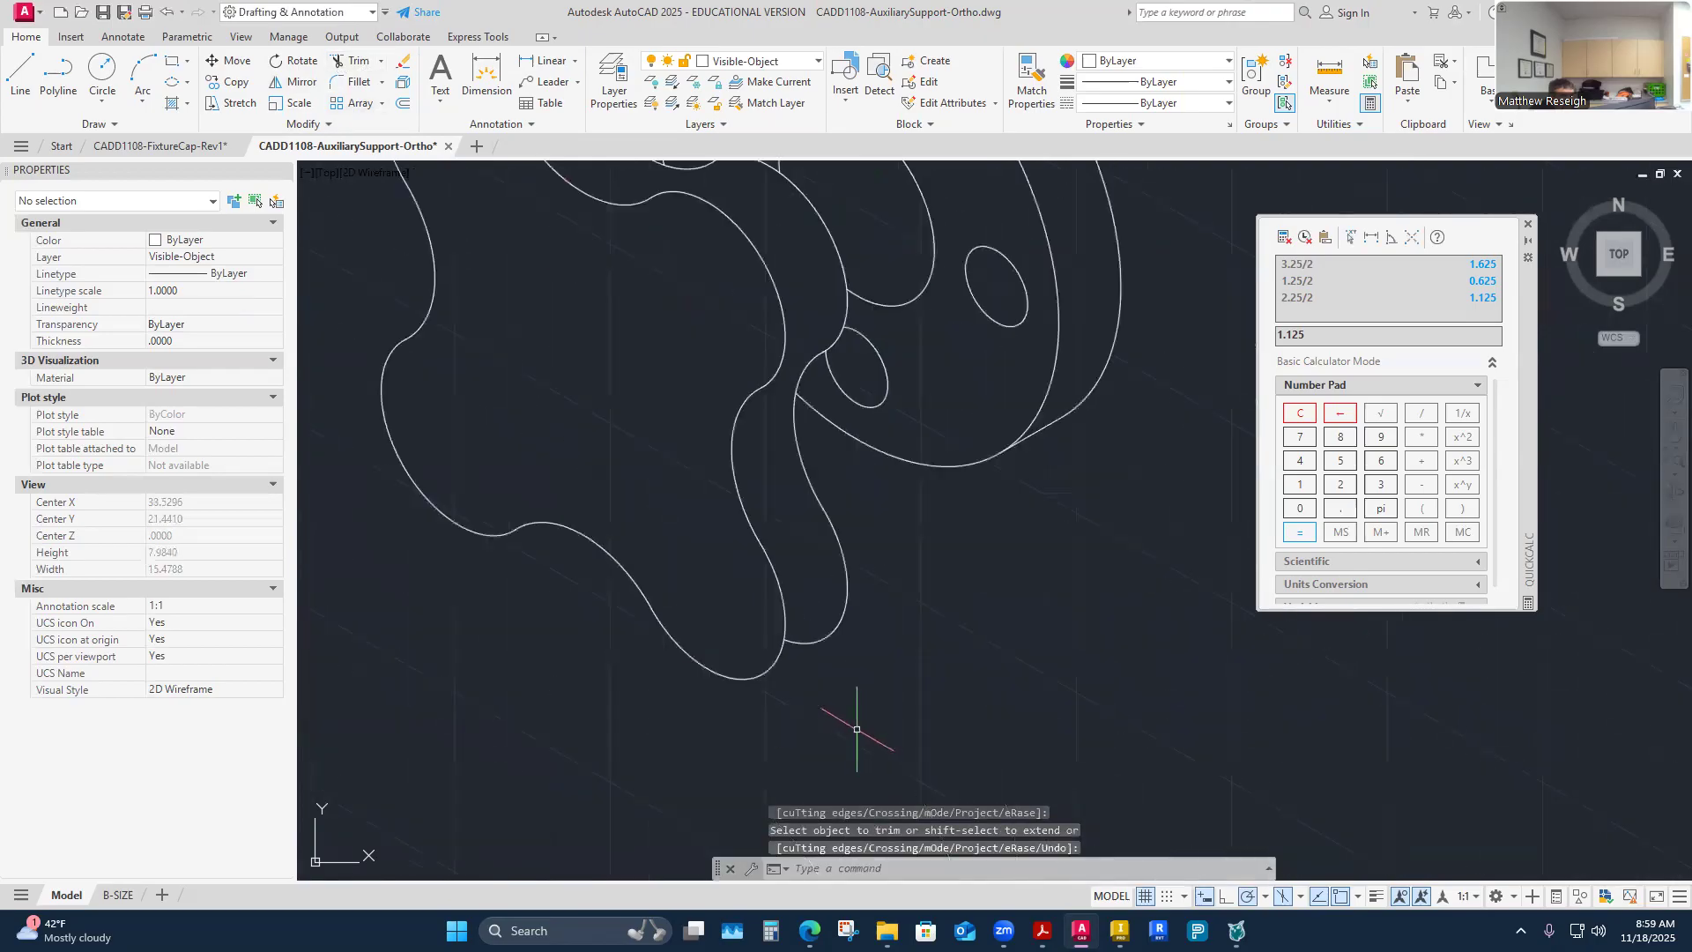
{"action": "left_click", "coordinate": [21, 77]}
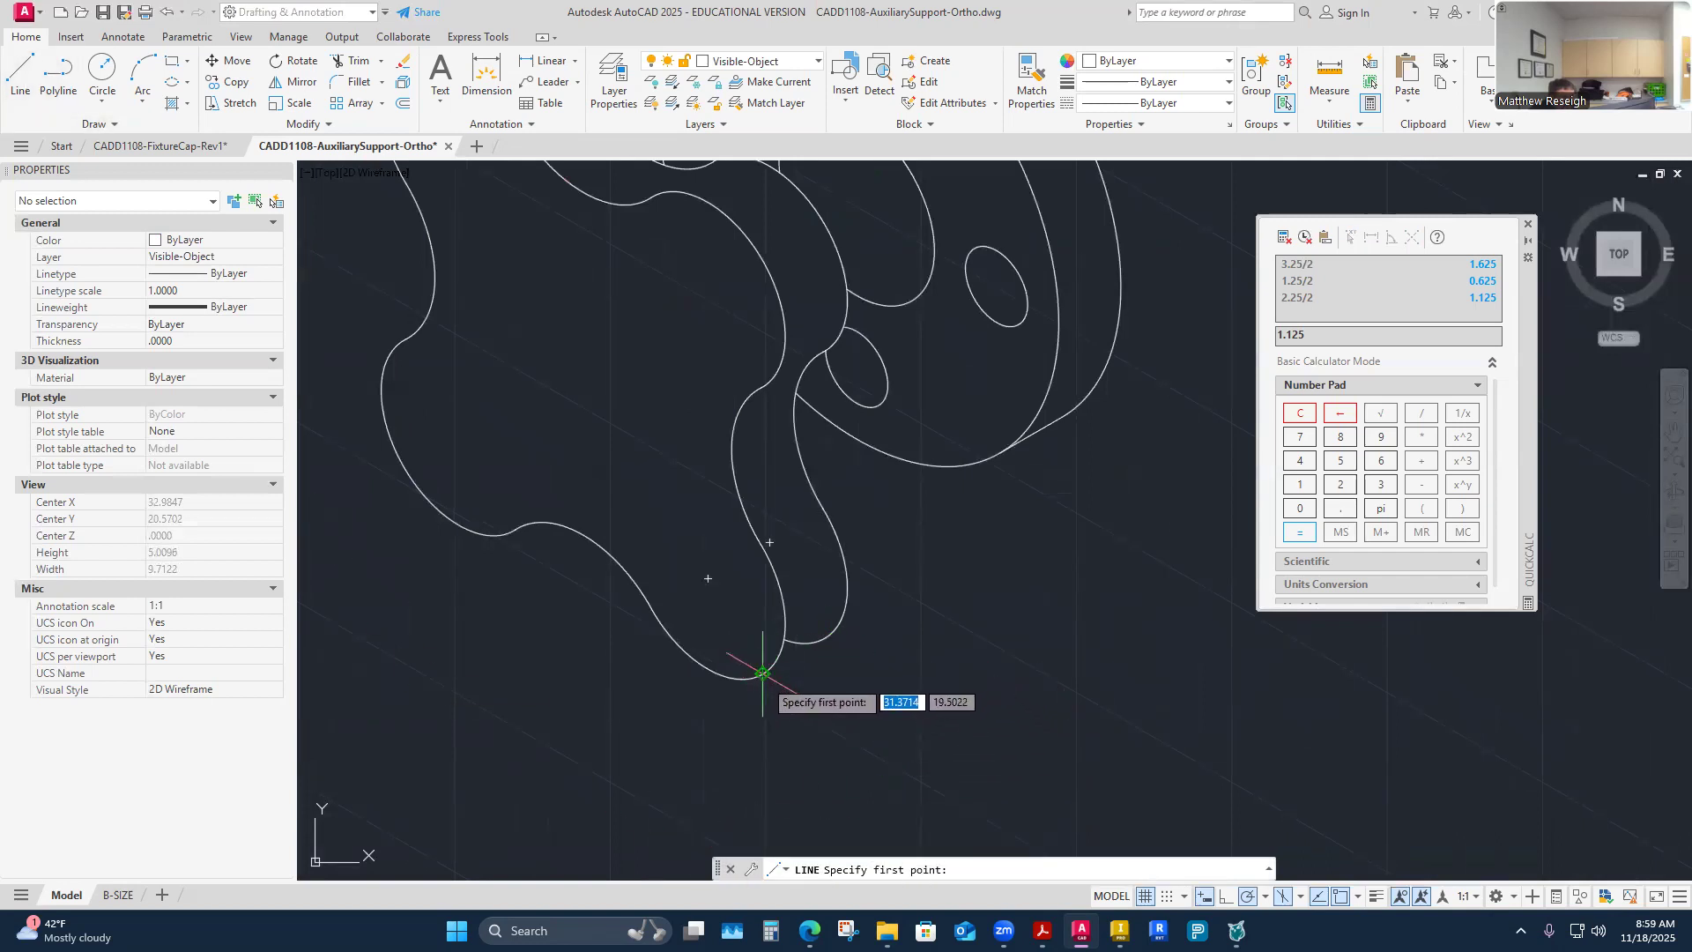
{"action": "left_click", "coordinate": [761, 677]}
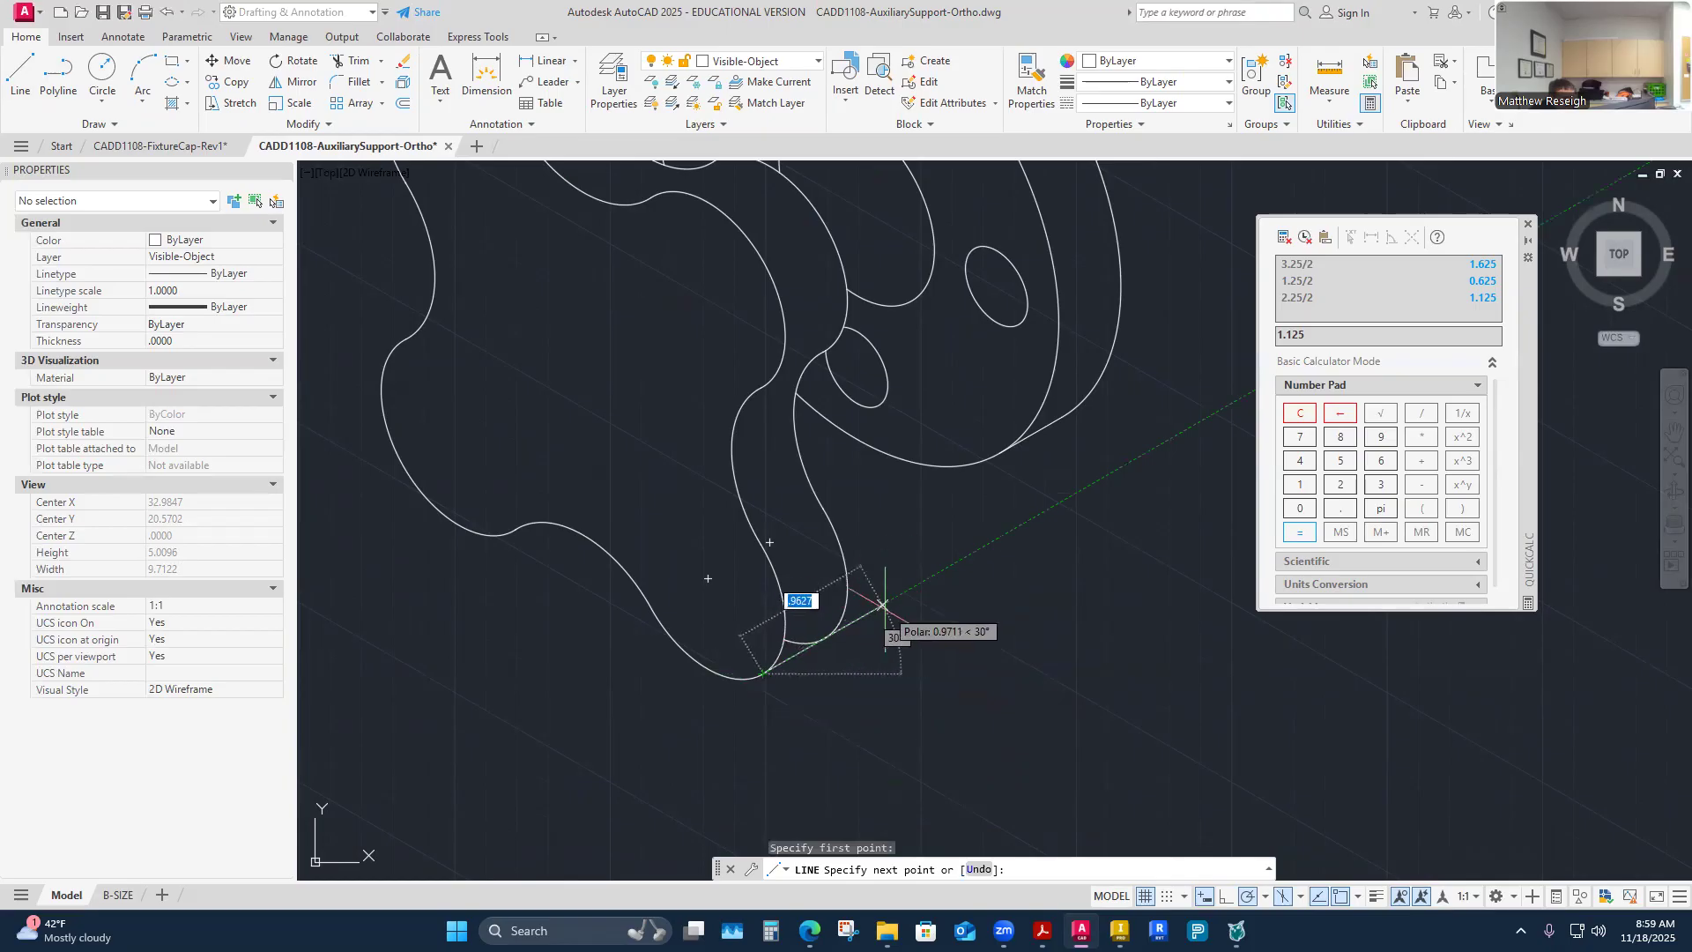
{"action": "left_click", "coordinate": [882, 607]}
{"action": "right_click", "coordinate": [883, 606]}
{"action": "left_click", "coordinate": [908, 617]}
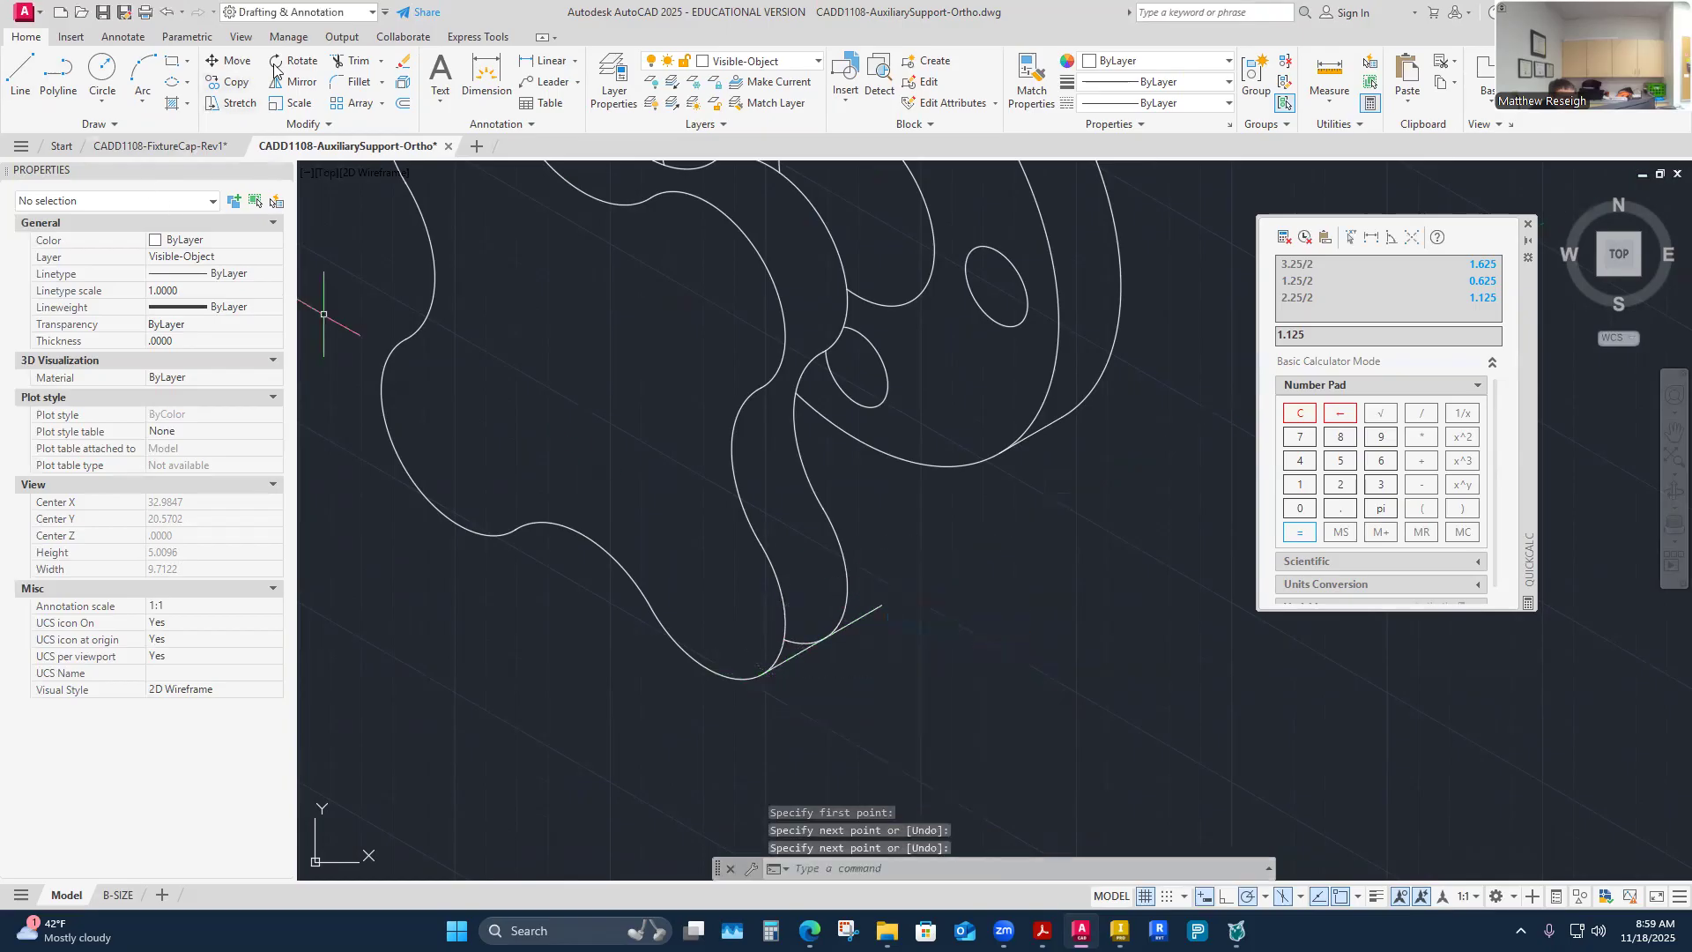
Step: Trim the lower lobe's tangent line at the rear arc and remove the hidden rear arc piece inside it
{"action": "left_click", "coordinate": [352, 64]}
{"action": "left_click", "coordinate": [879, 617]}
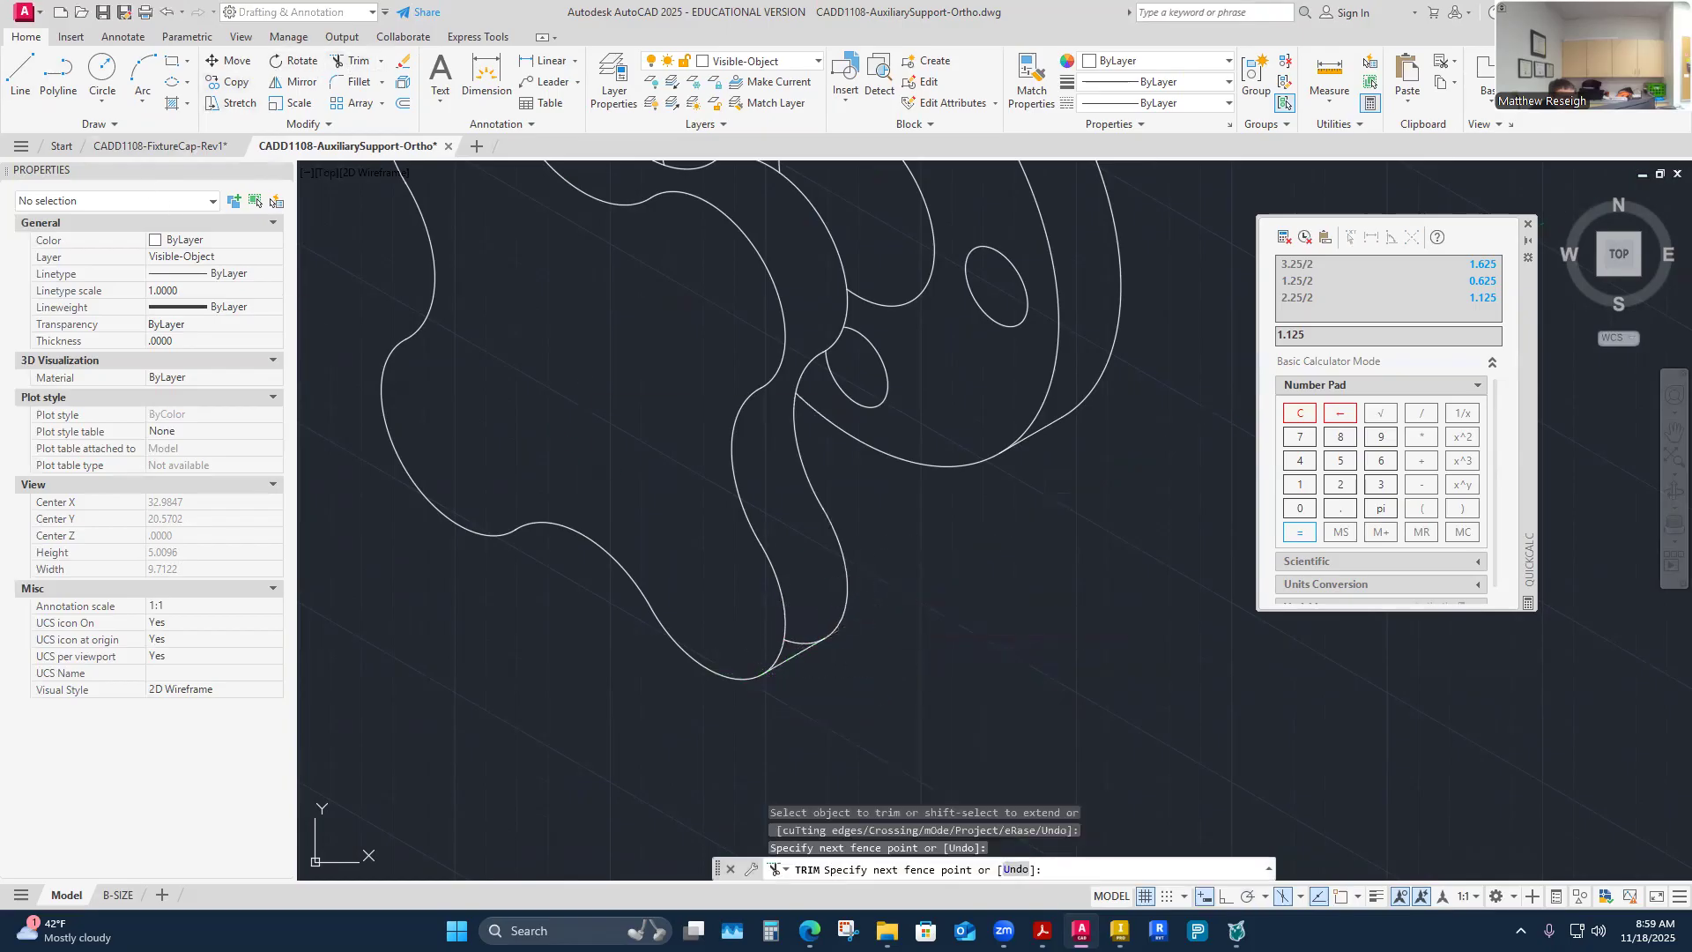
{"action": "scroll", "coordinate": [881, 661], "scroll_direction": "up", "scroll_amount": 2}
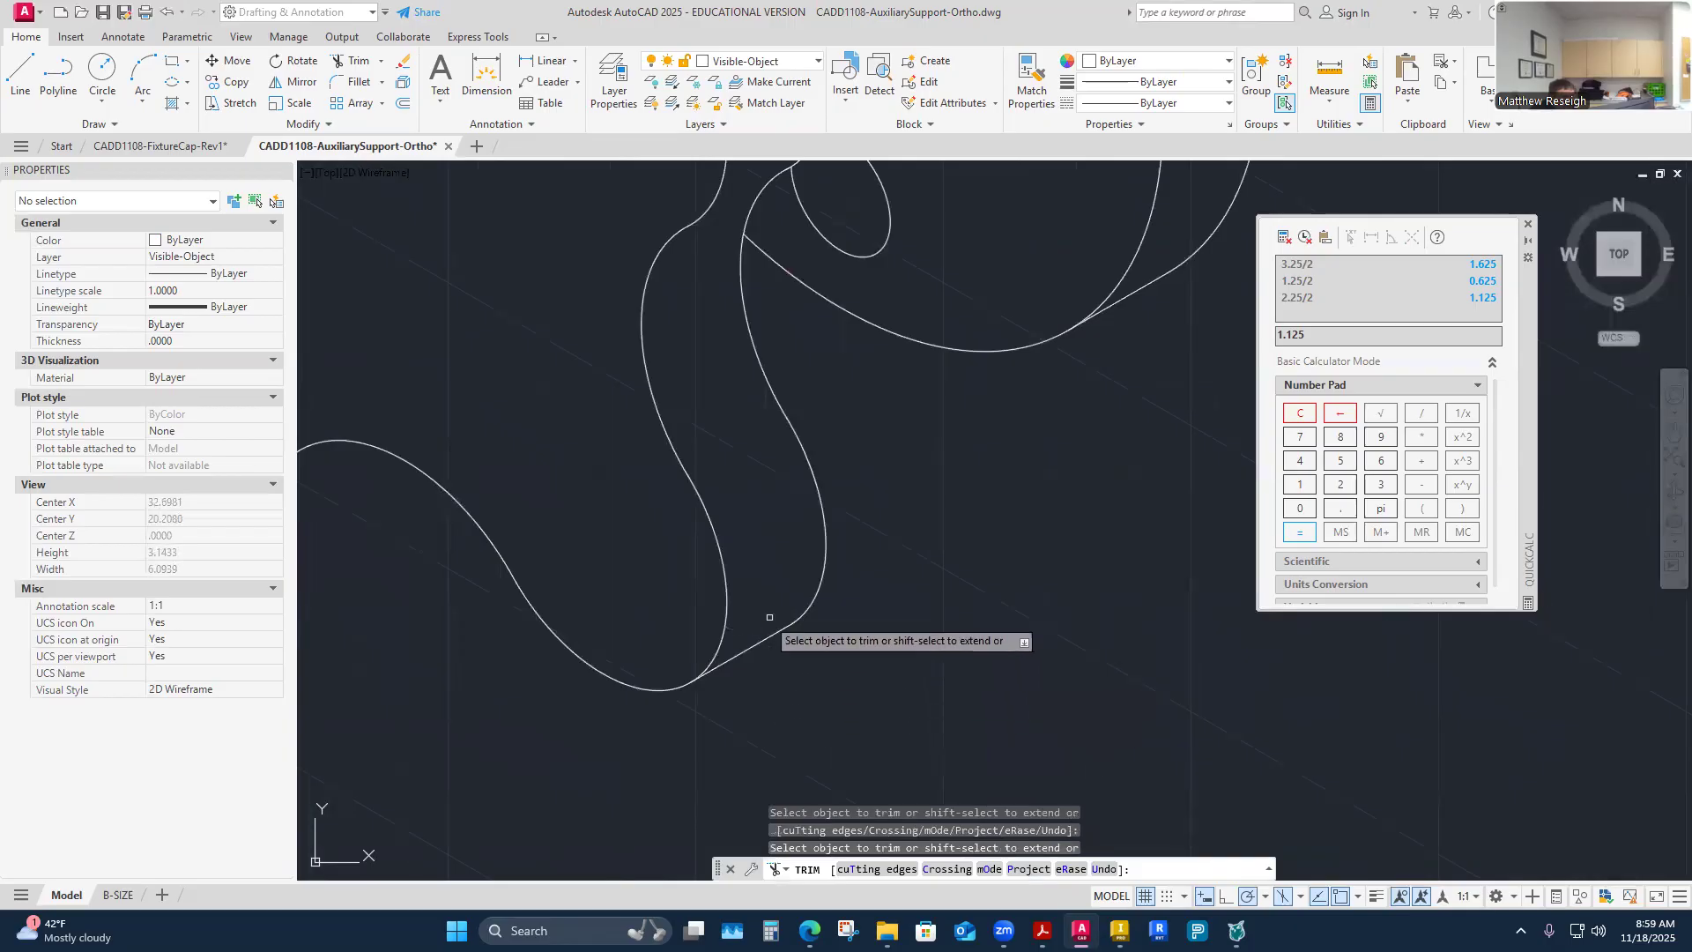
{"action": "right_click", "coordinate": [882, 659]}
{"action": "left_click", "coordinate": [917, 412]}
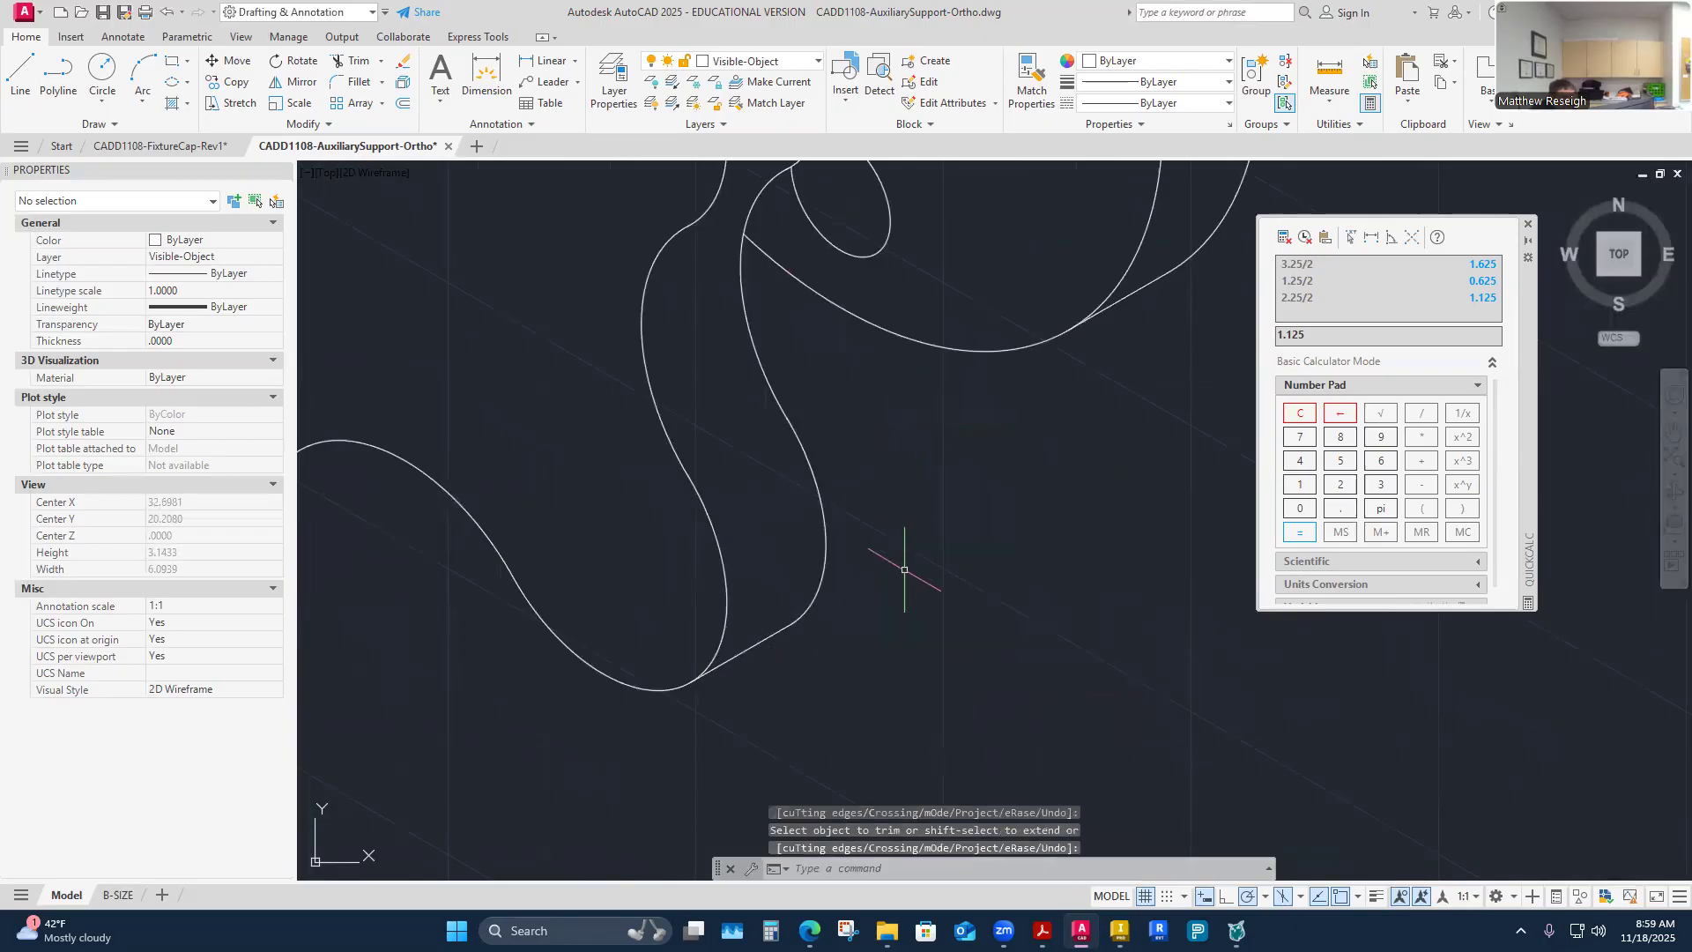
{"action": "scroll", "coordinate": [906, 563], "scroll_direction": "down", "scroll_amount": 2}
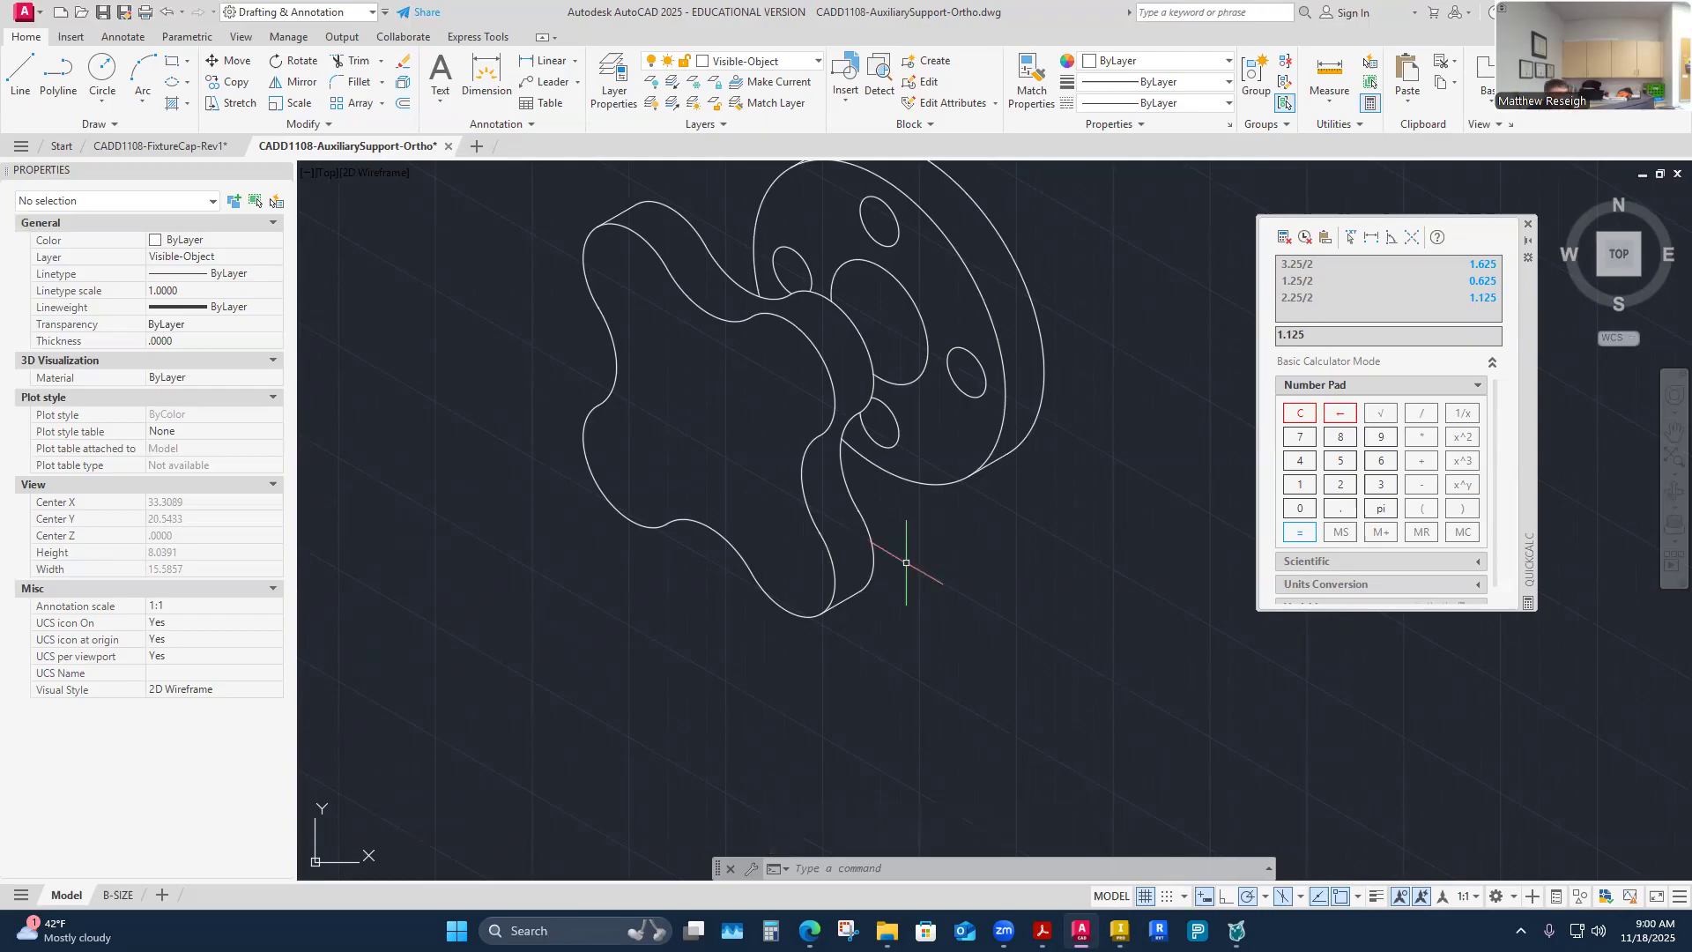
Step: Draw a 30° line from the upper tangent of the flange's large center circle down past the front plate's rear edge
{"action": "left_click", "coordinate": [22, 75]}
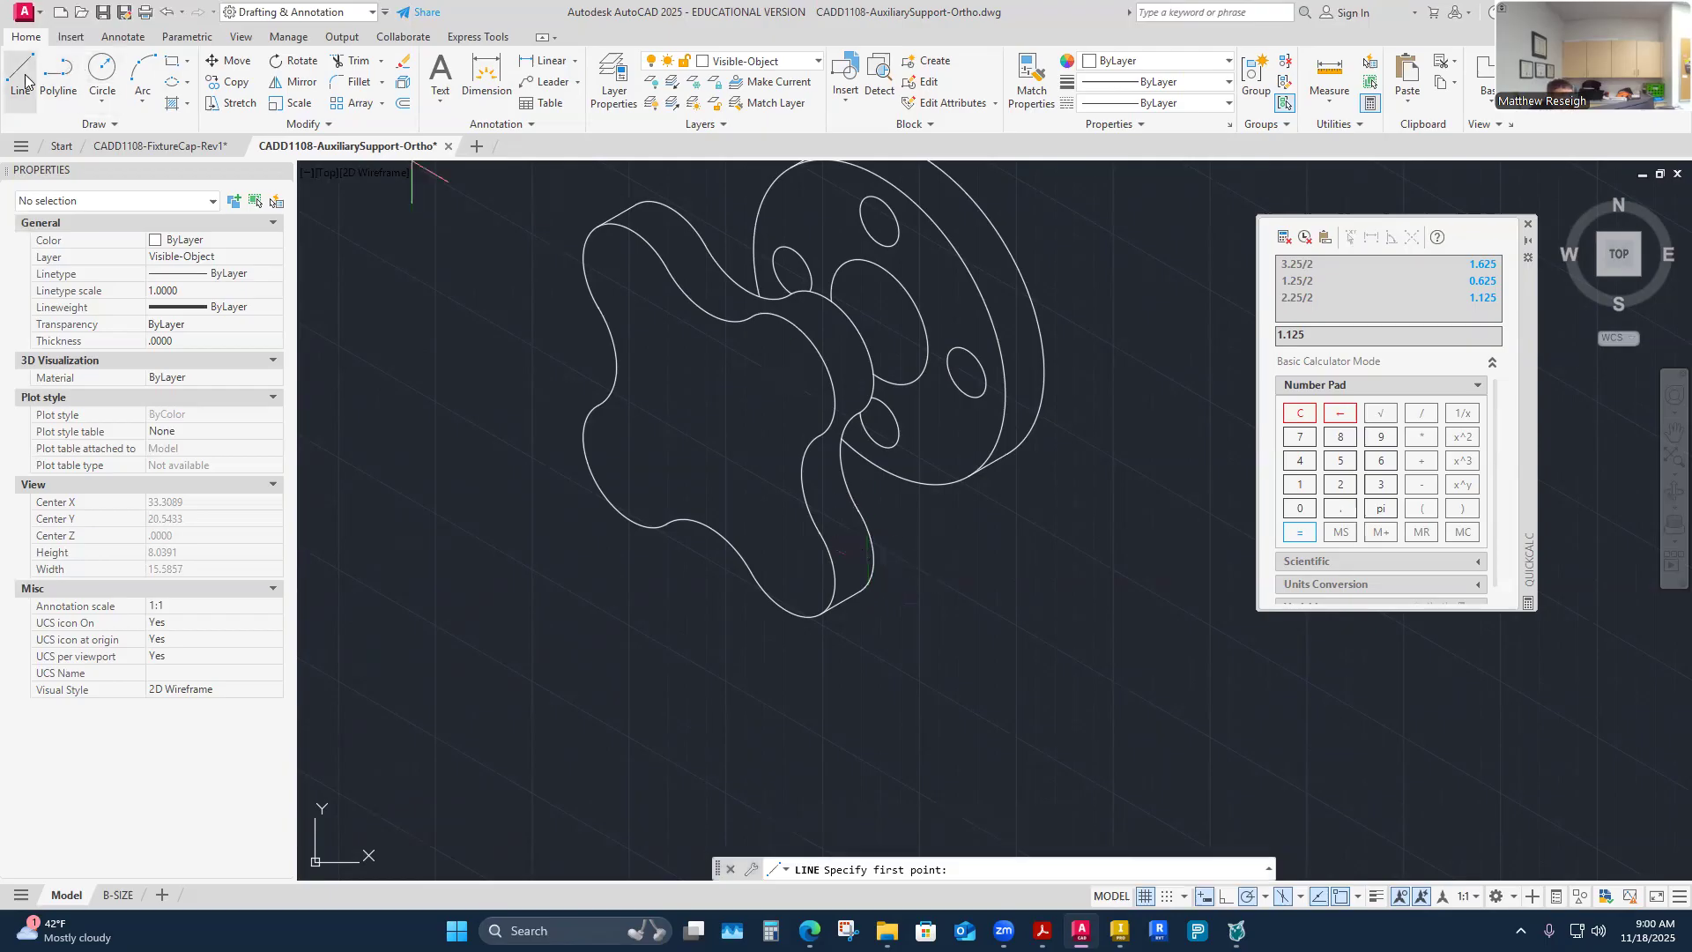
{"action": "scroll", "coordinate": [853, 212], "scroll_direction": "up", "scroll_amount": 4}
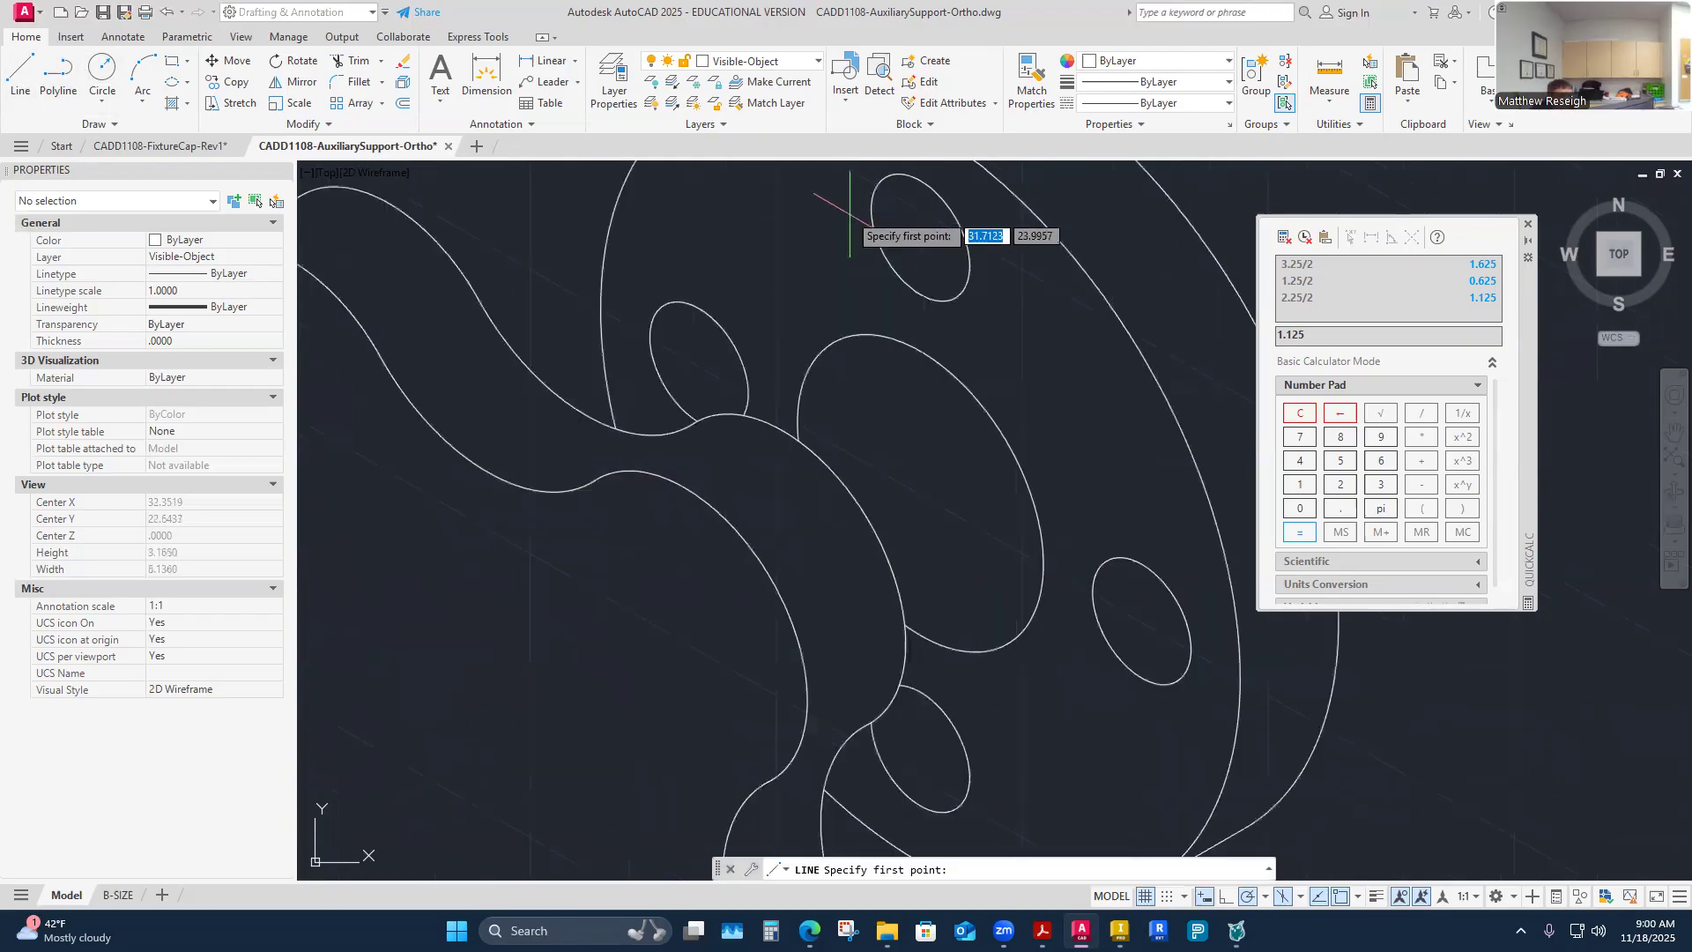
{"action": "left_click", "coordinate": [821, 350]}
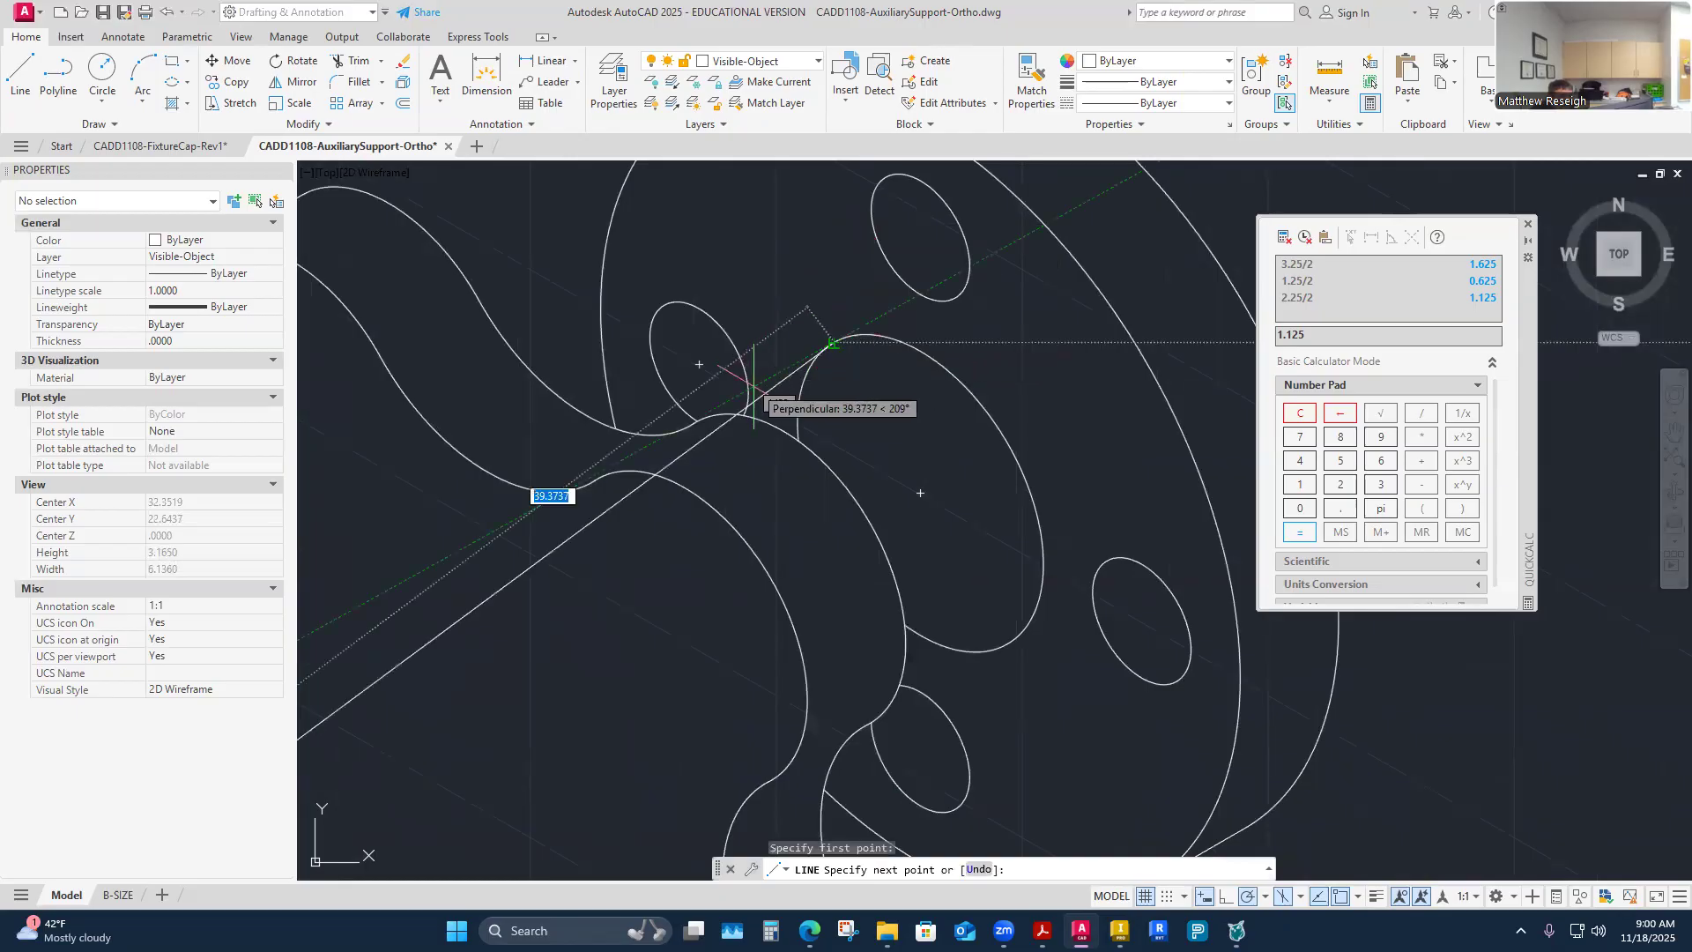
{"action": "scroll", "coordinate": [617, 423], "scroll_direction": "up", "scroll_amount": 2}
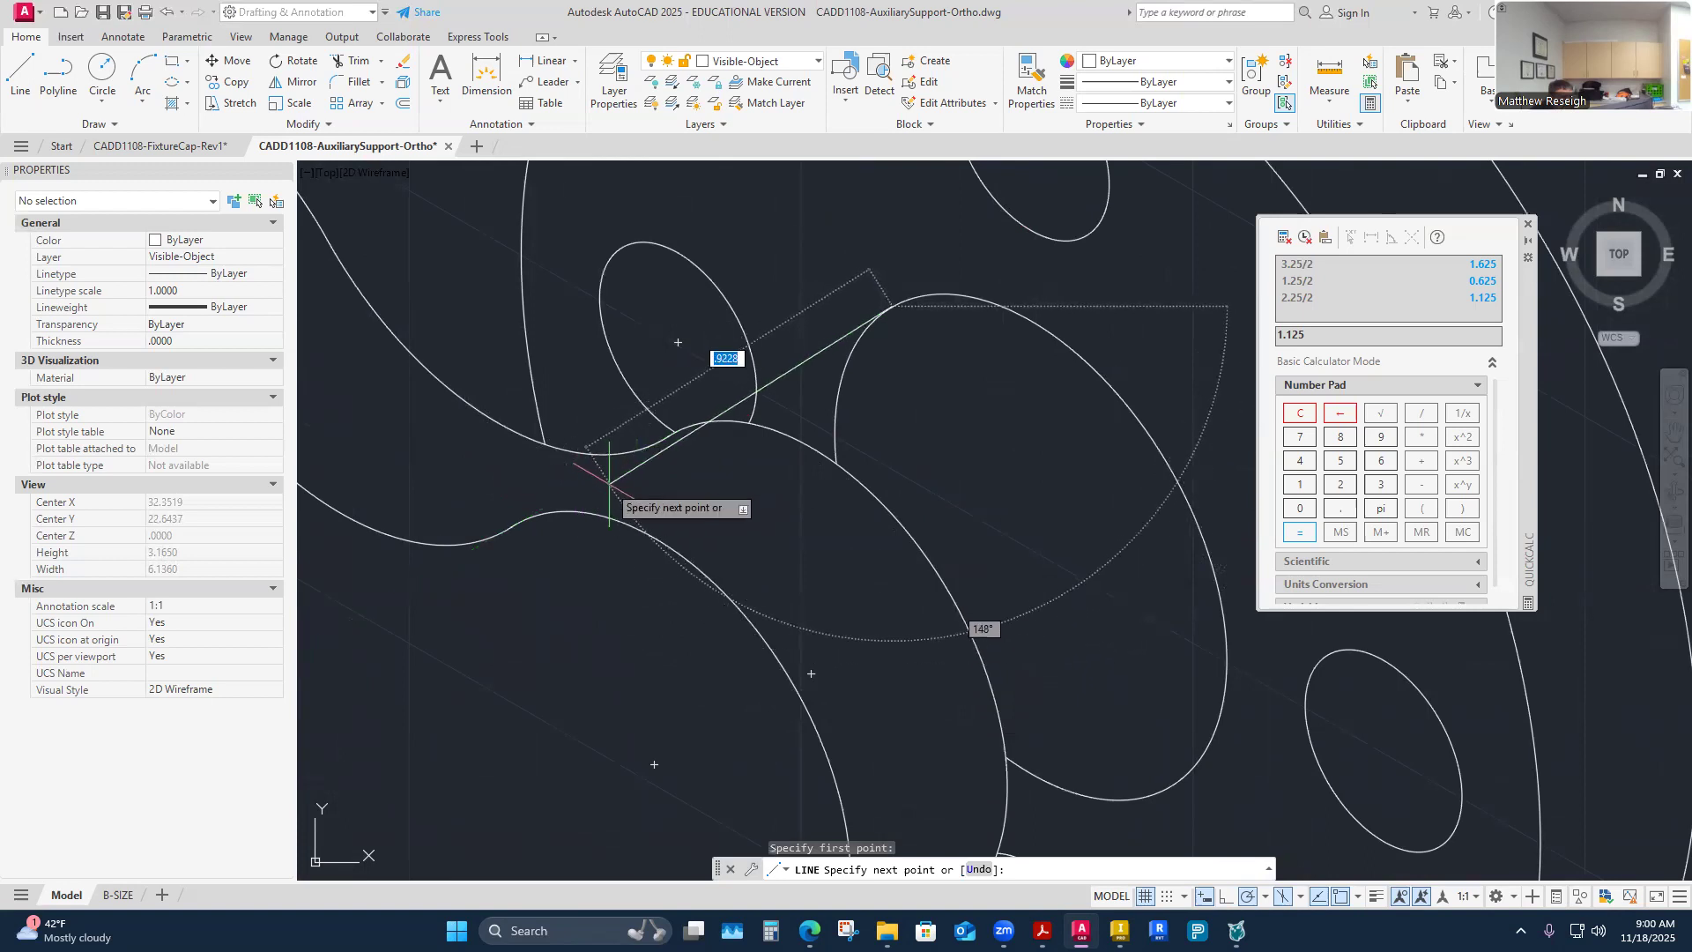
{"action": "scroll", "coordinate": [643, 476], "scroll_direction": "up", "scroll_amount": 1}
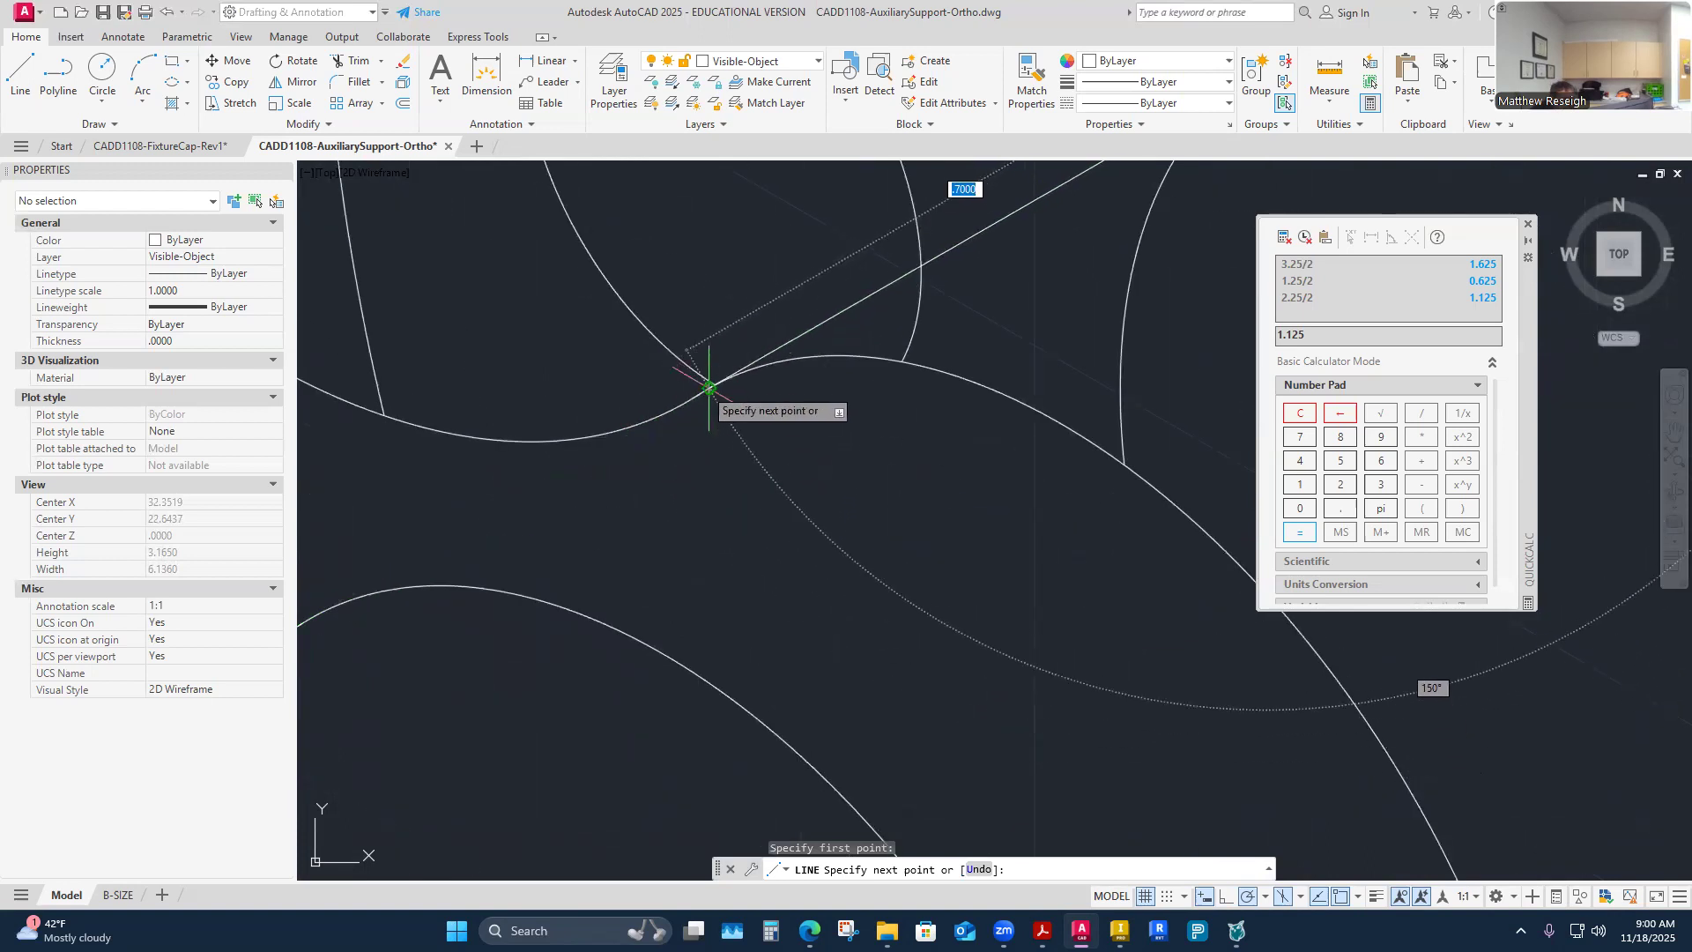
{"action": "scroll", "coordinate": [705, 432], "scroll_direction": "down", "scroll_amount": 2}
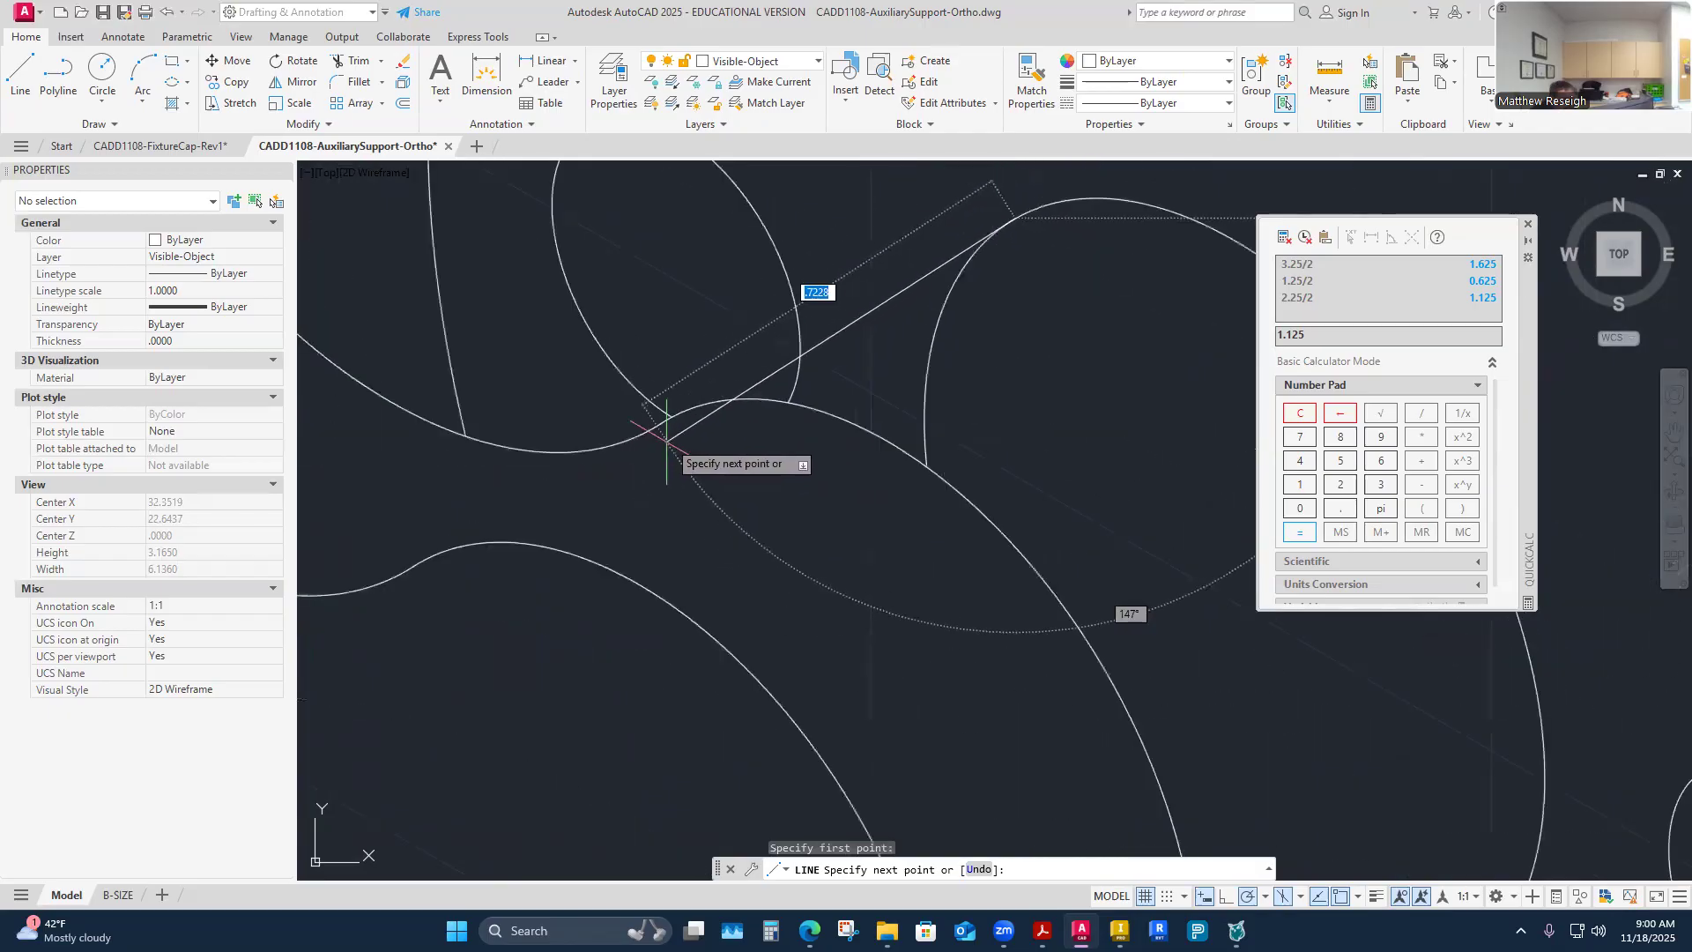
{"action": "left_click", "coordinate": [562, 480]}
{"action": "right_click", "coordinate": [557, 472]}
{"action": "left_click", "coordinate": [584, 483]}
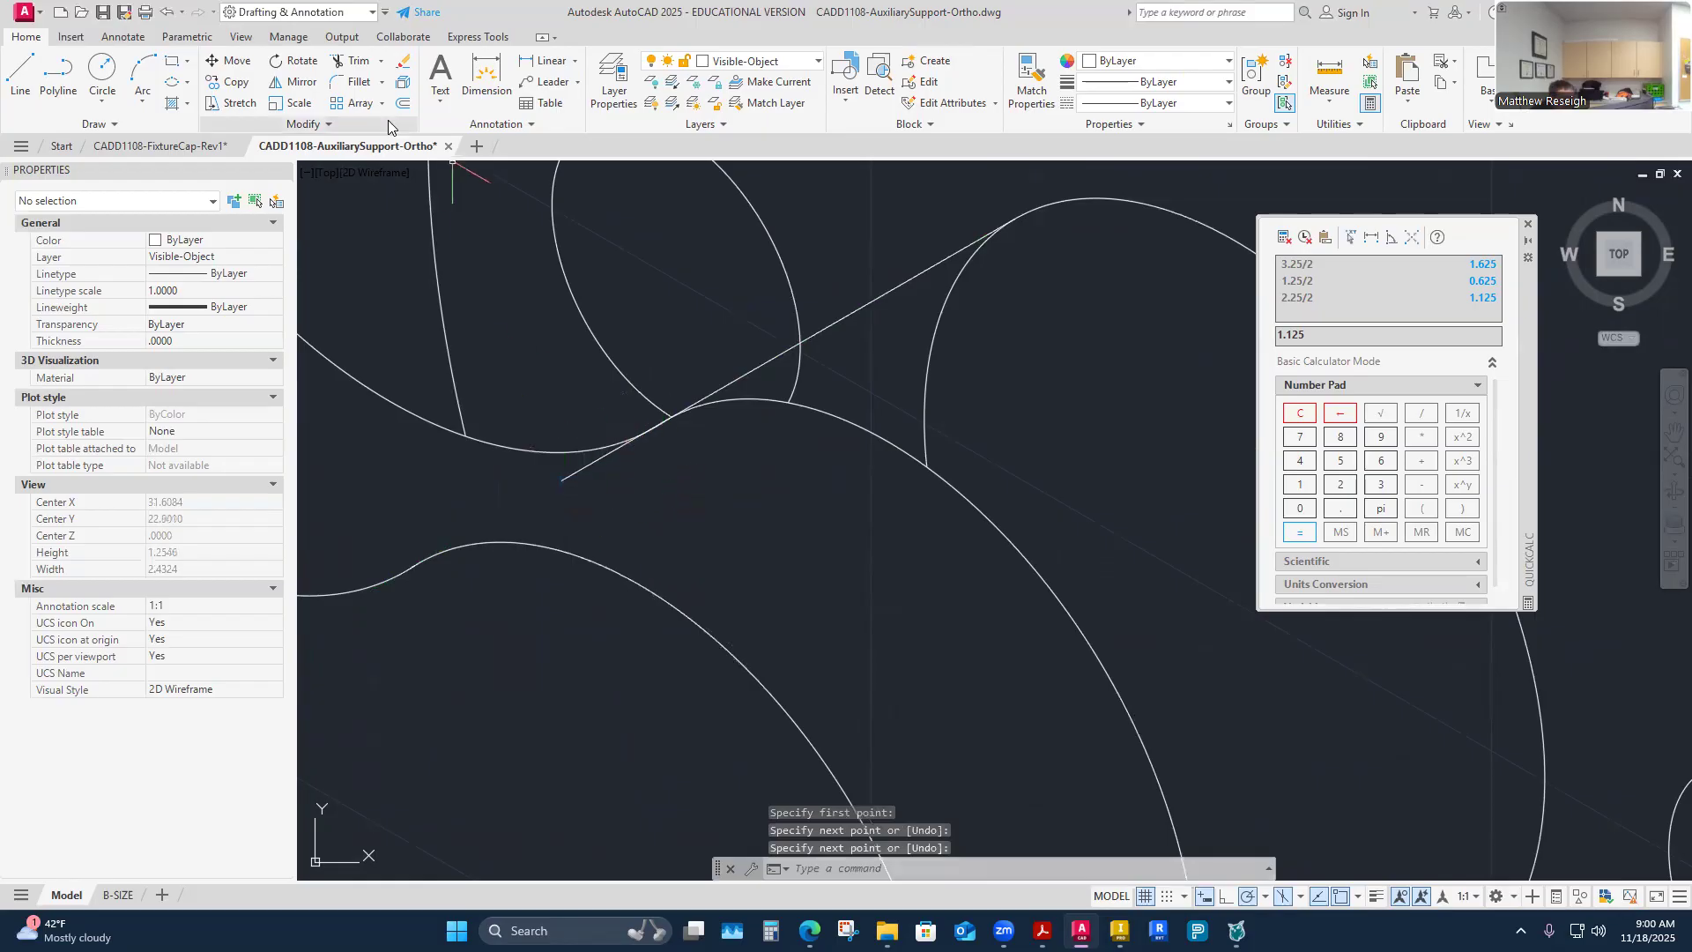
Step: Trim the center circle's tangent line where it overruns the front plate's rear edge, including the short sliver between line and arc
{"action": "left_click", "coordinate": [352, 61]}
{"action": "scroll", "coordinate": [588, 460], "scroll_direction": "up", "scroll_amount": 2}
{"action": "left_click", "coordinate": [587, 460]}
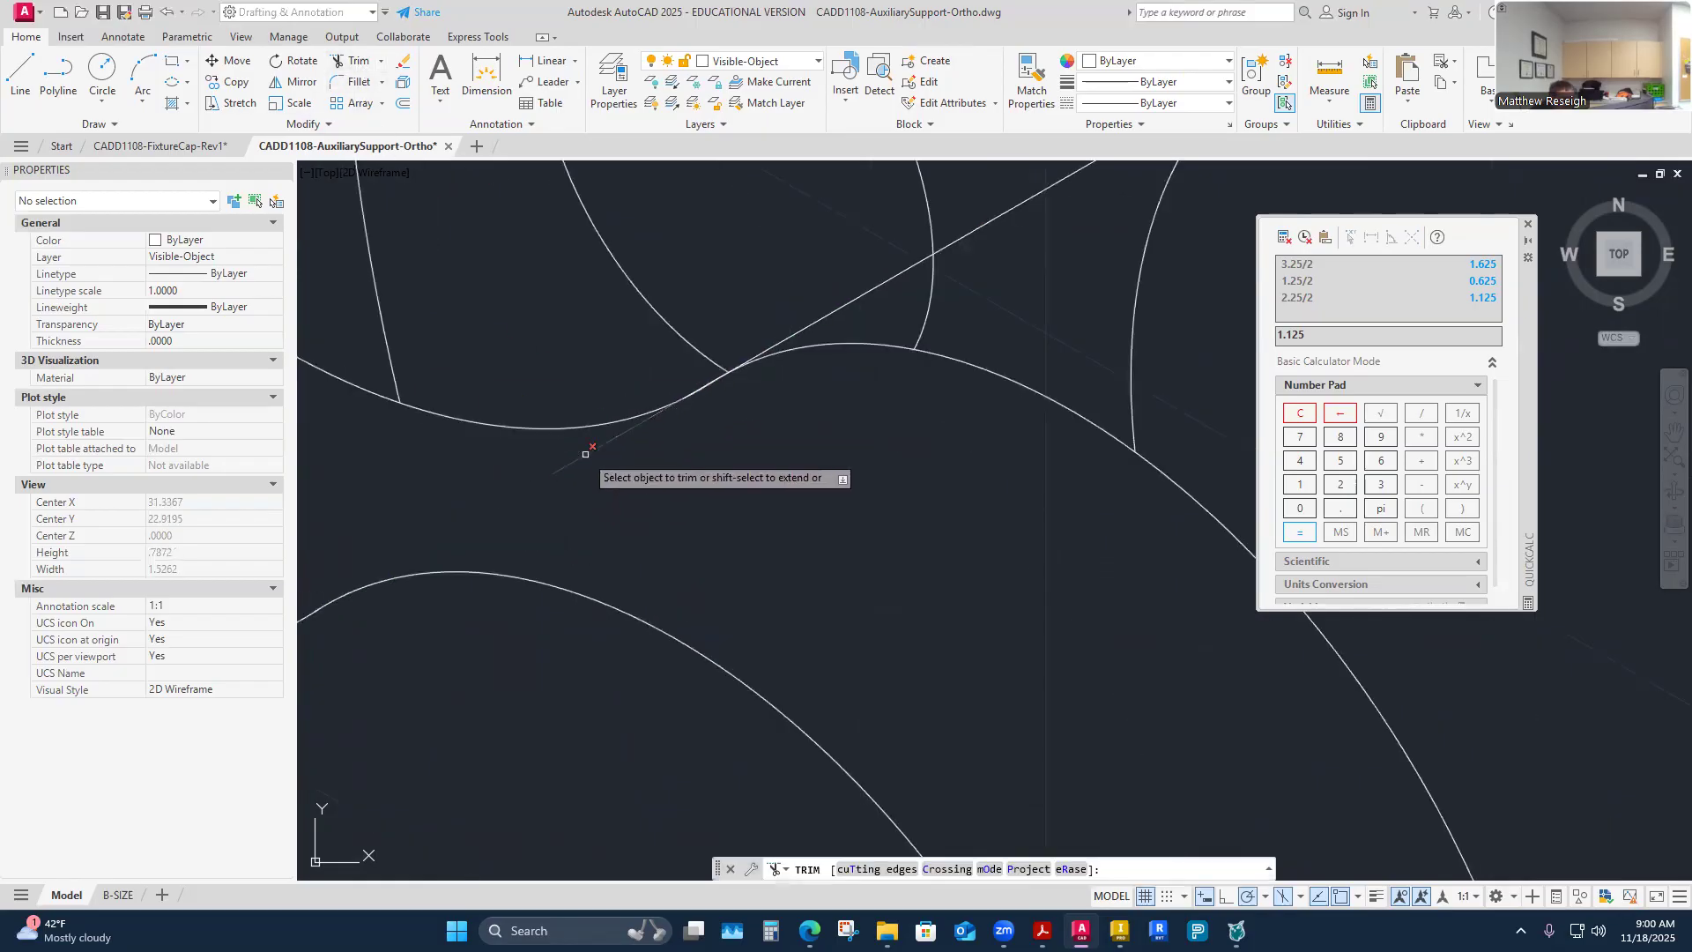
{"action": "scroll", "coordinate": [673, 476], "scroll_direction": "up", "scroll_amount": 2}
{"action": "scroll", "coordinate": [735, 398], "scroll_direction": "up", "scroll_amount": 2}
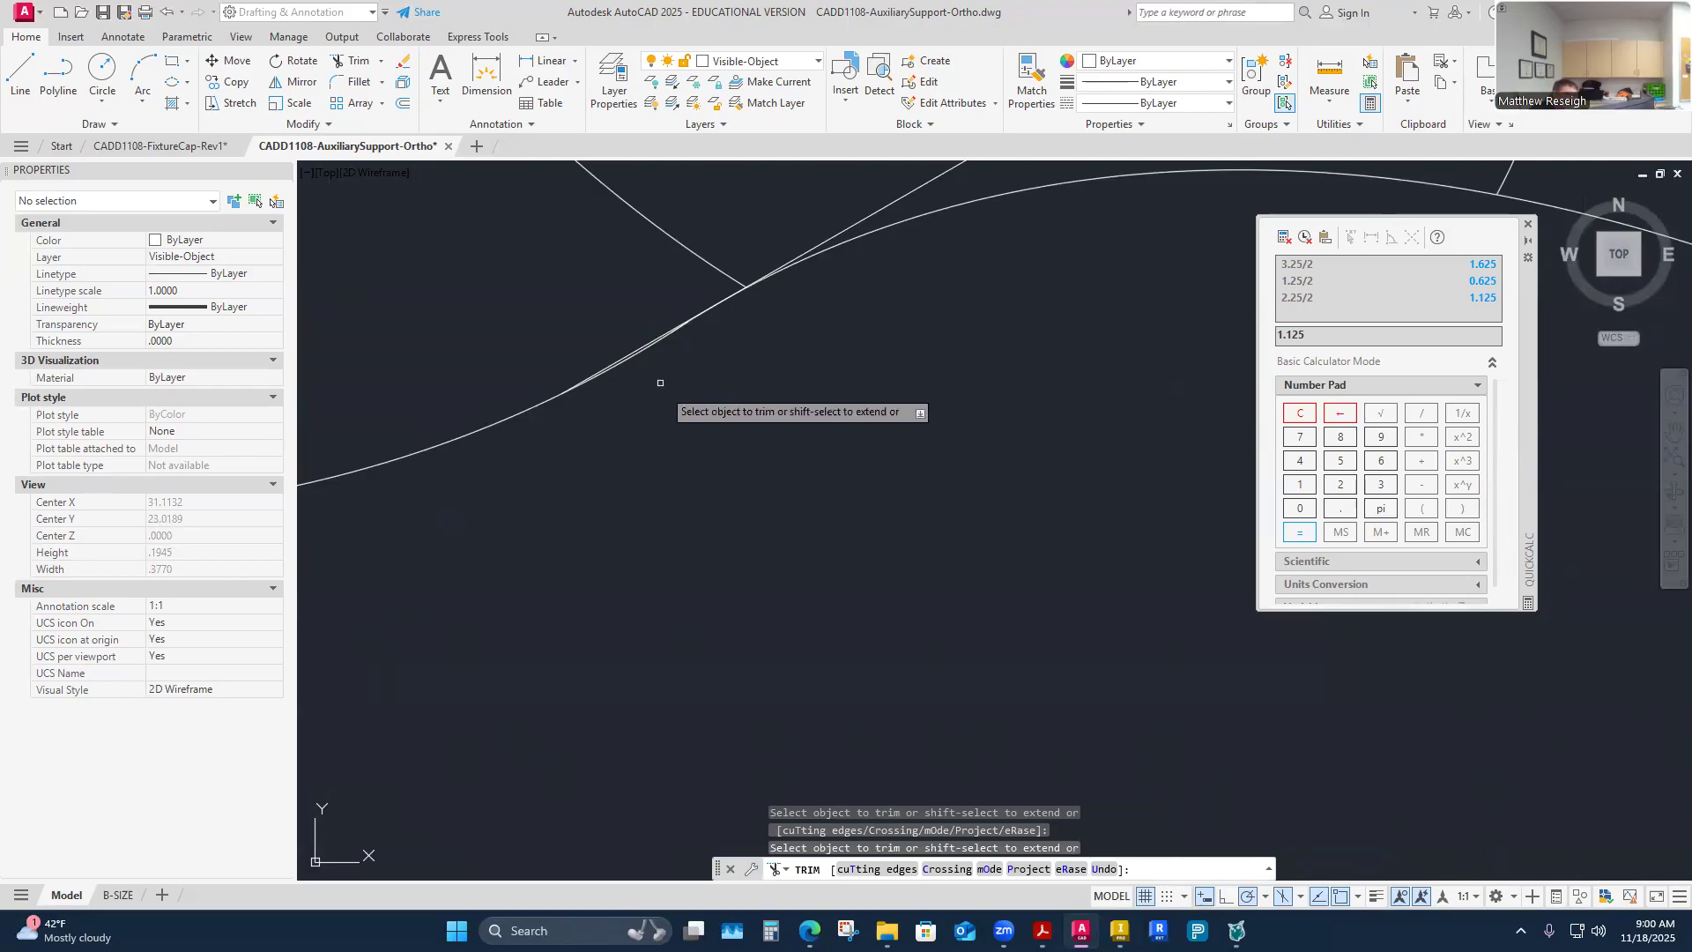
{"action": "scroll", "coordinate": [631, 342], "scroll_direction": "up", "scroll_amount": 4}
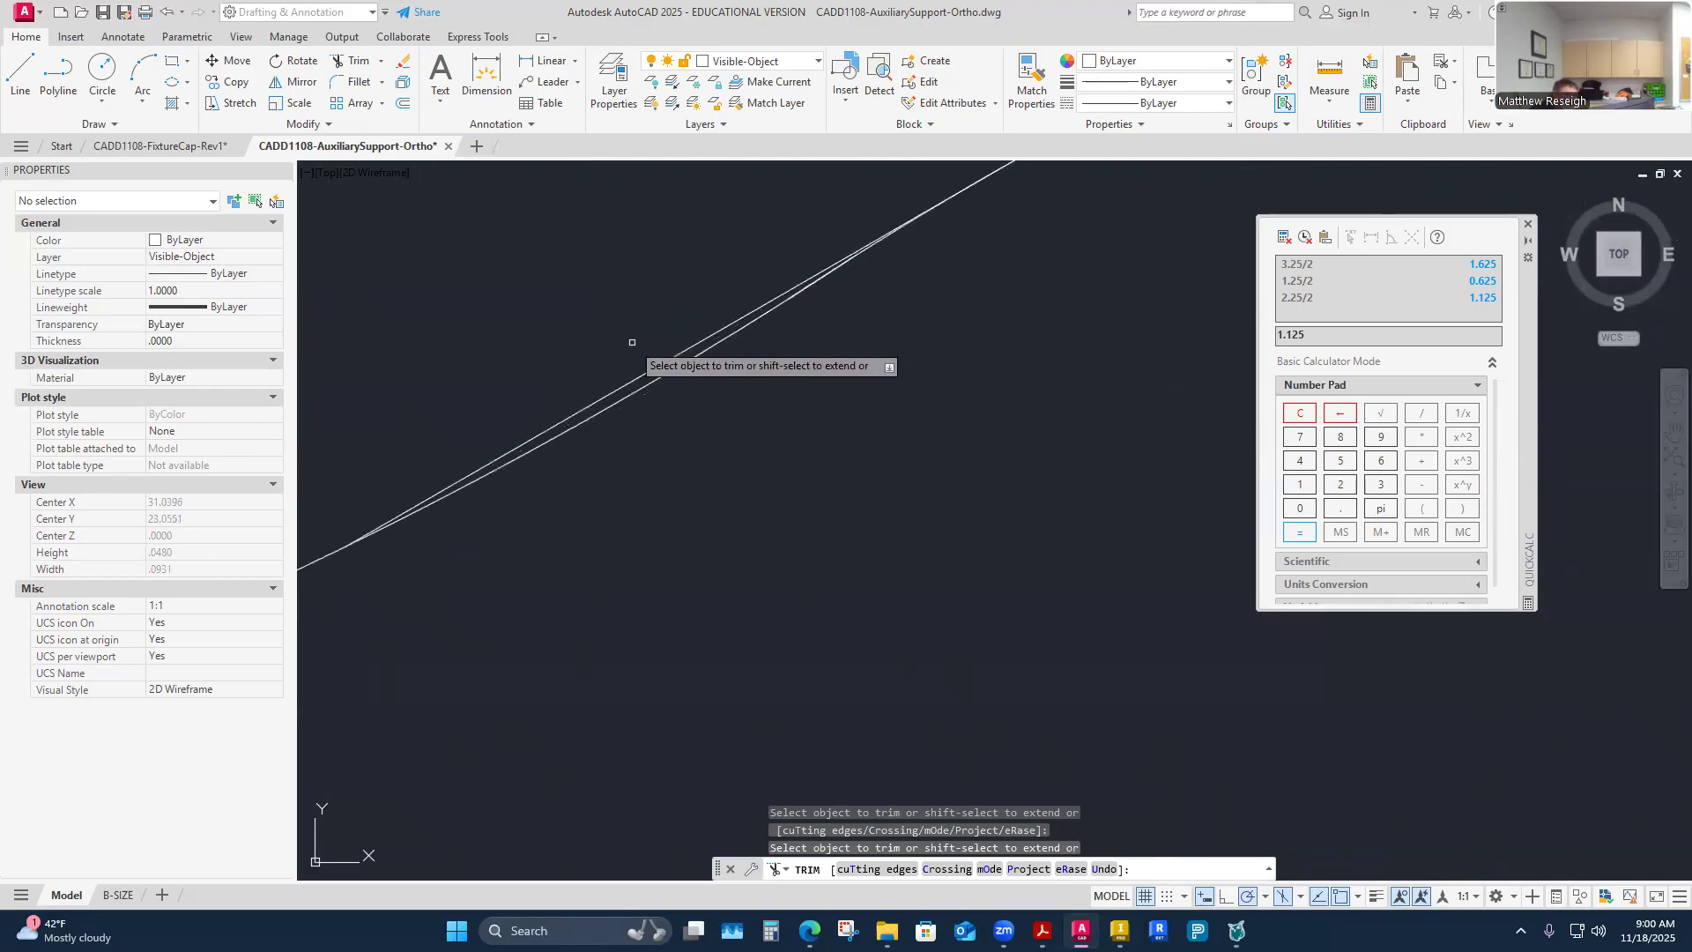
{"action": "scroll", "coordinate": [617, 375], "scroll_direction": "down", "scroll_amount": 3}
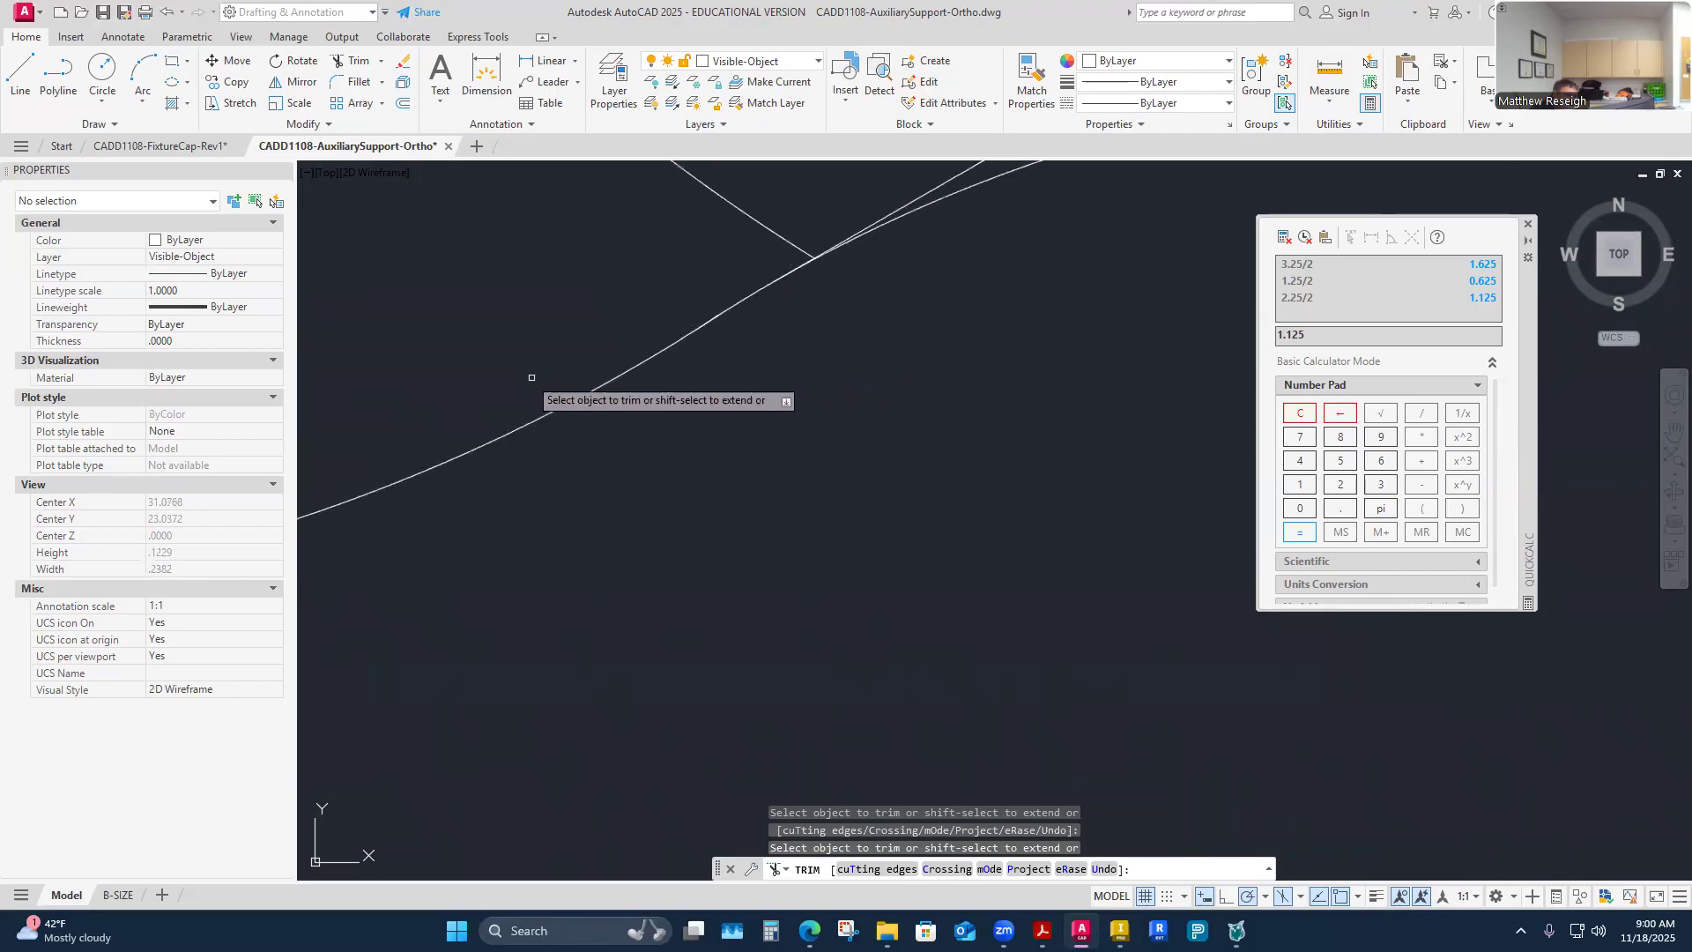
{"action": "scroll", "coordinate": [781, 282], "scroll_direction": "up", "scroll_amount": 2}
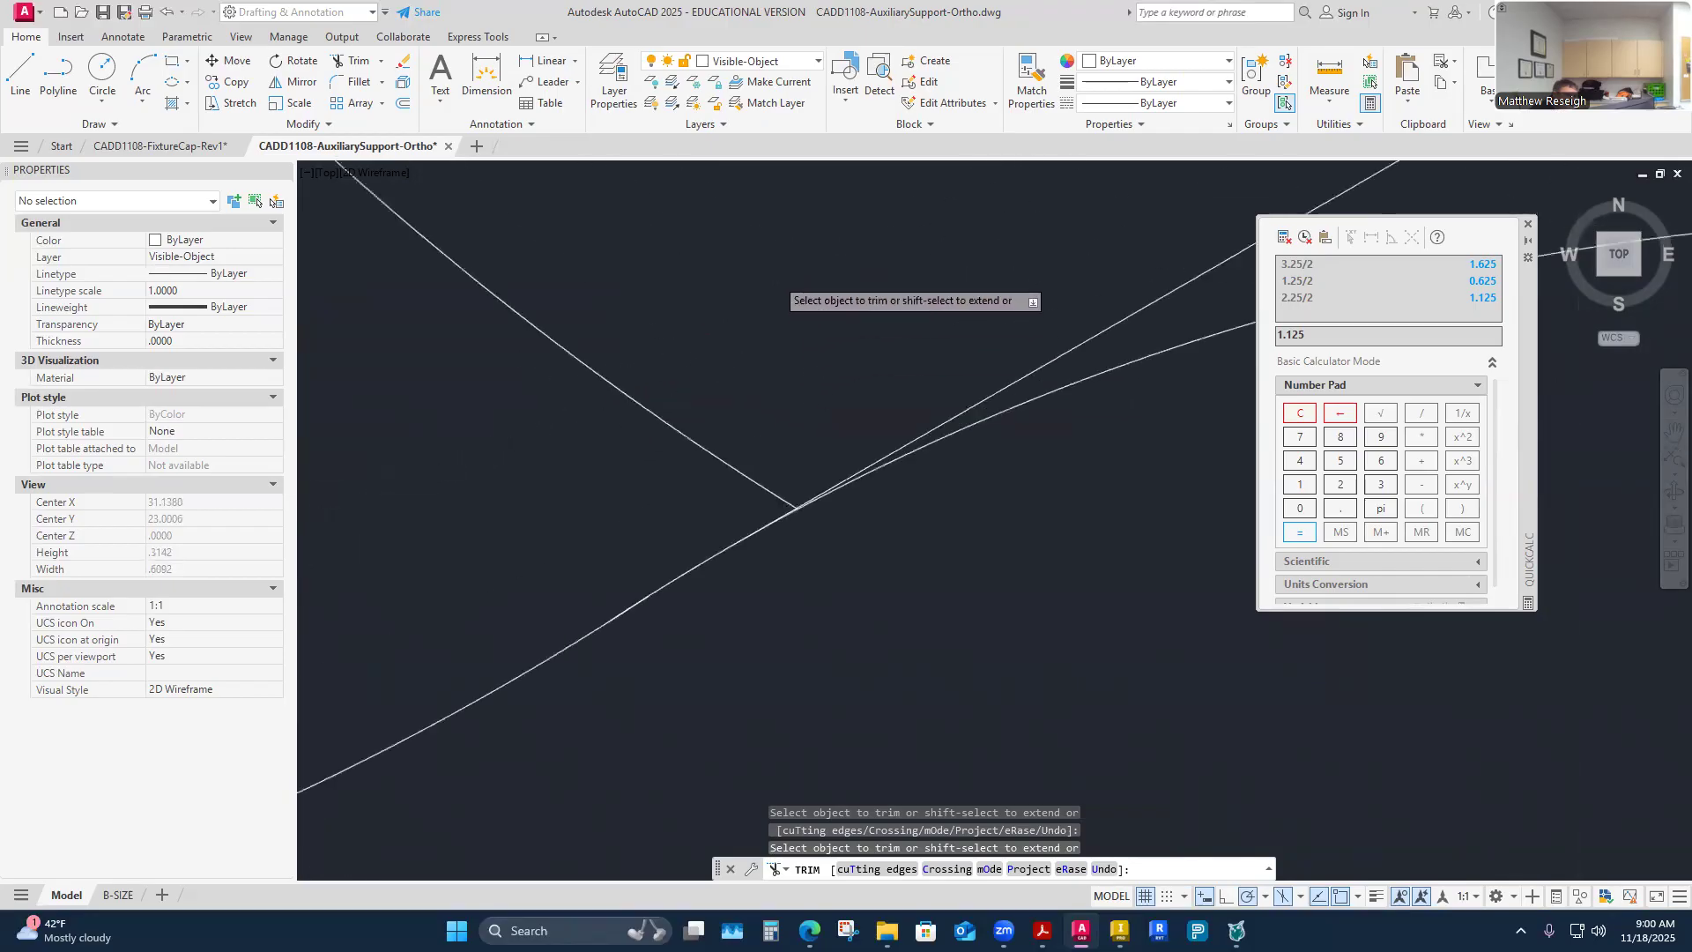
Step: Trim the small hole's arc and the center circle's arc that are hidden beneath the center circle's upper tangent line
{"action": "scroll", "coordinate": [781, 362], "scroll_direction": "down", "scroll_amount": 10}
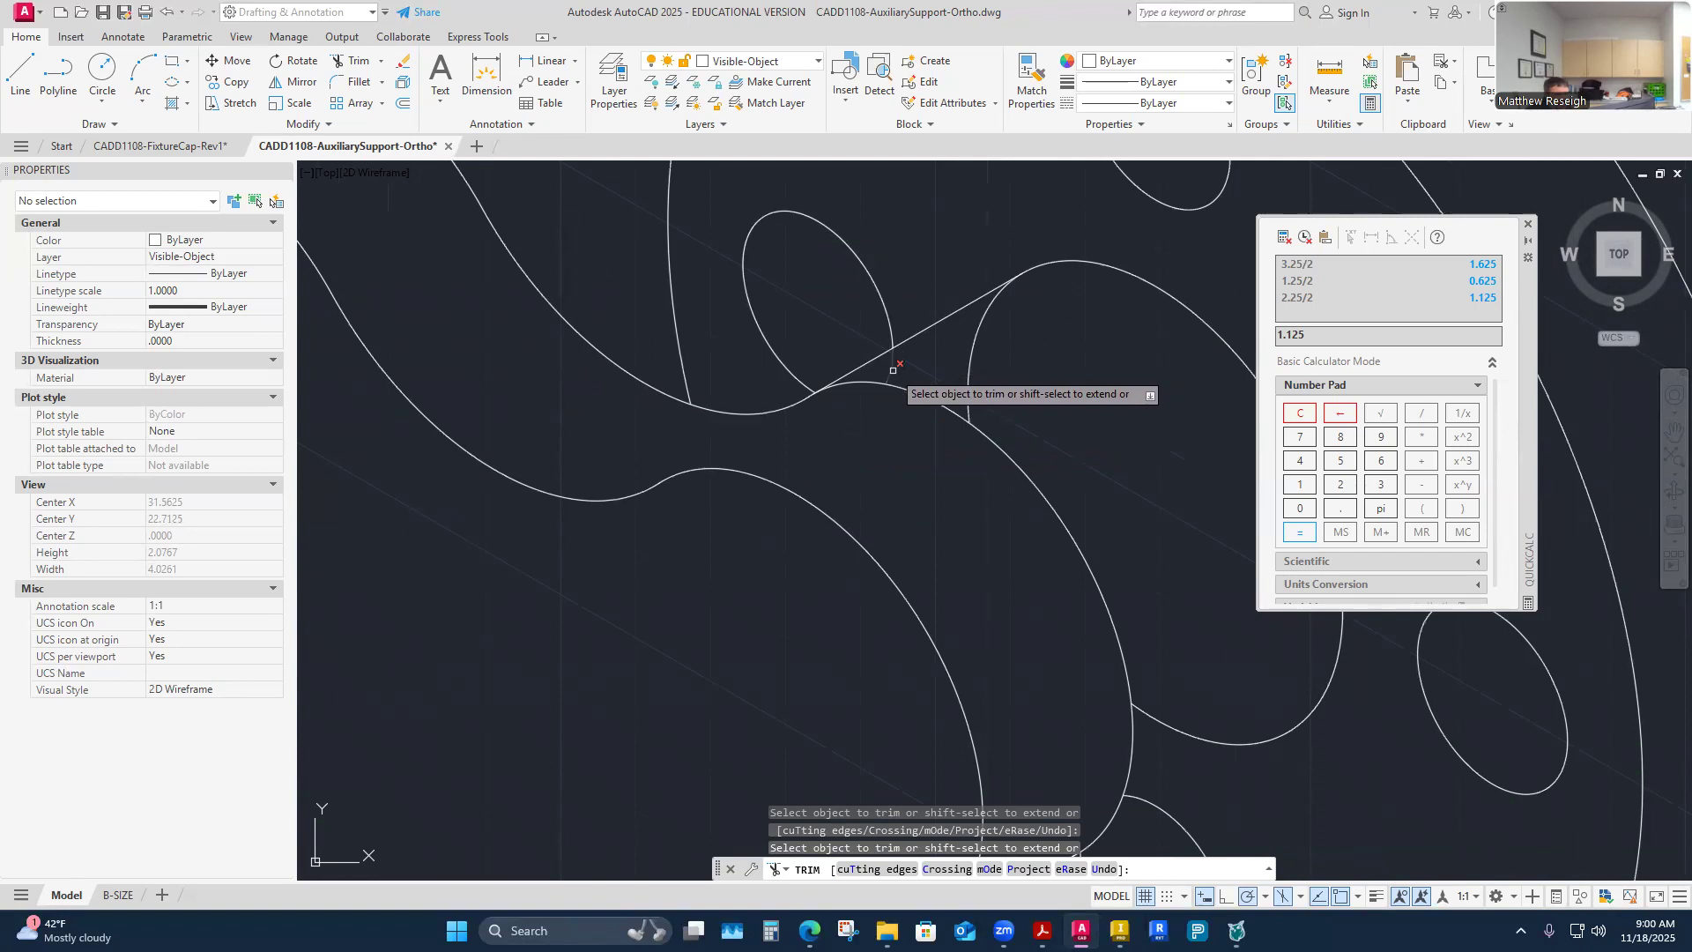
{"action": "scroll", "coordinate": [771, 389], "scroll_direction": "up", "scroll_amount": 2}
{"action": "scroll", "coordinate": [881, 385], "scroll_direction": "up", "scroll_amount": 6}
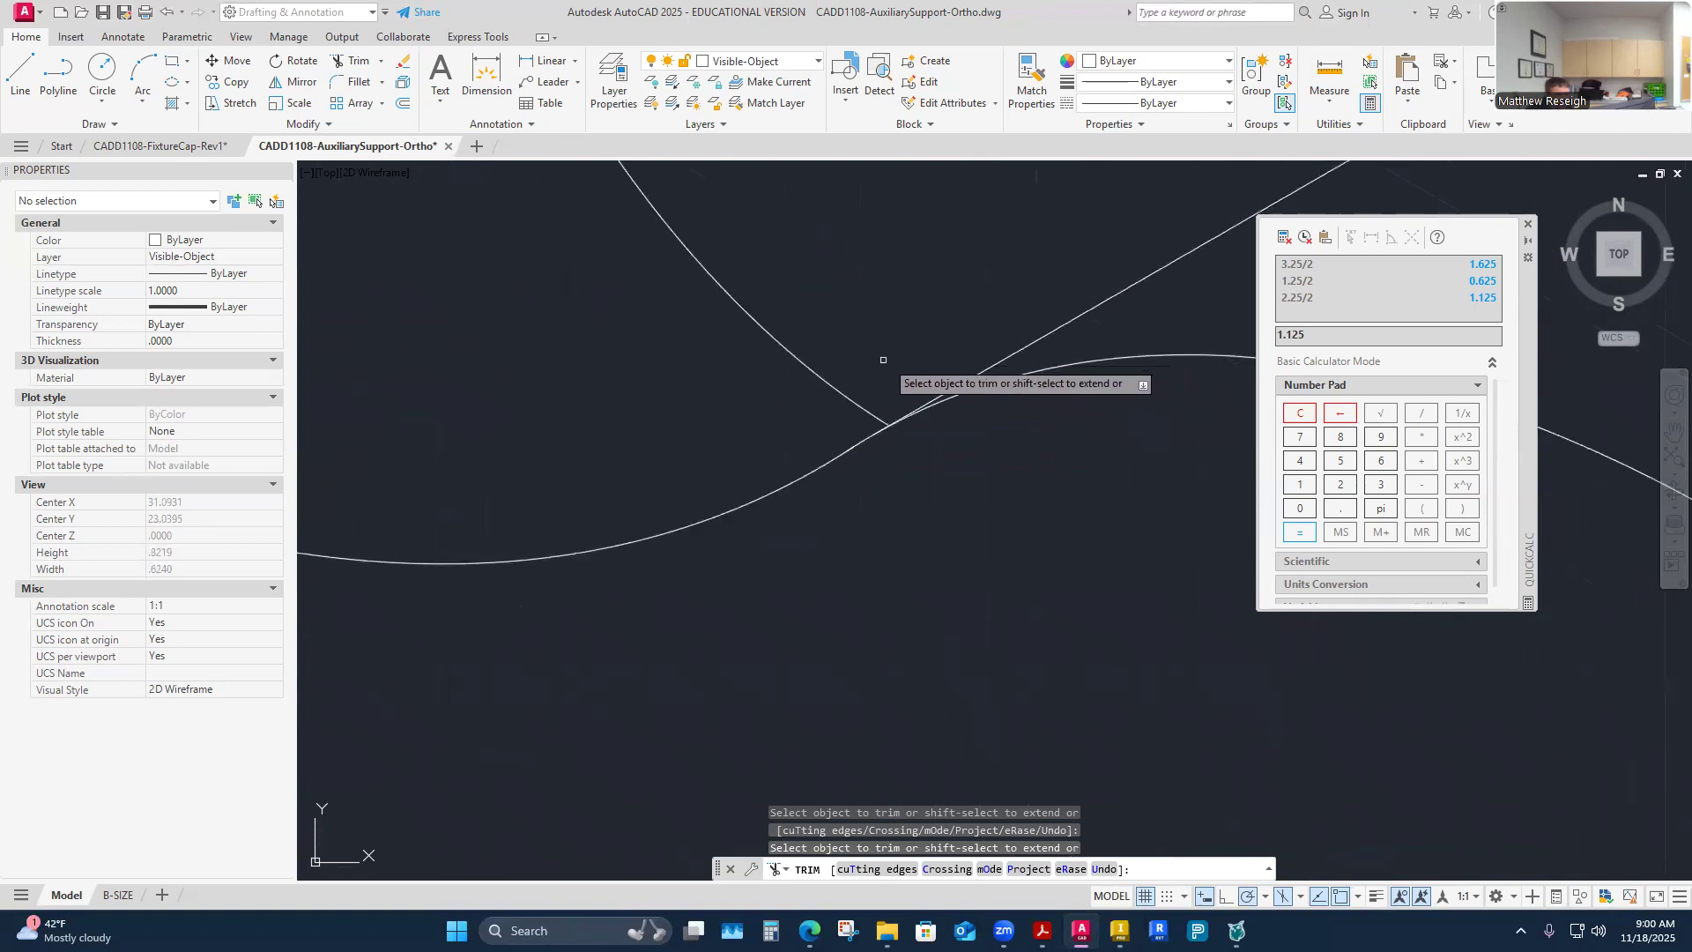
{"action": "scroll", "coordinate": [877, 370], "scroll_direction": "down", "scroll_amount": 4}
{"action": "scroll", "coordinate": [950, 457], "scroll_direction": "down", "scroll_amount": 6}
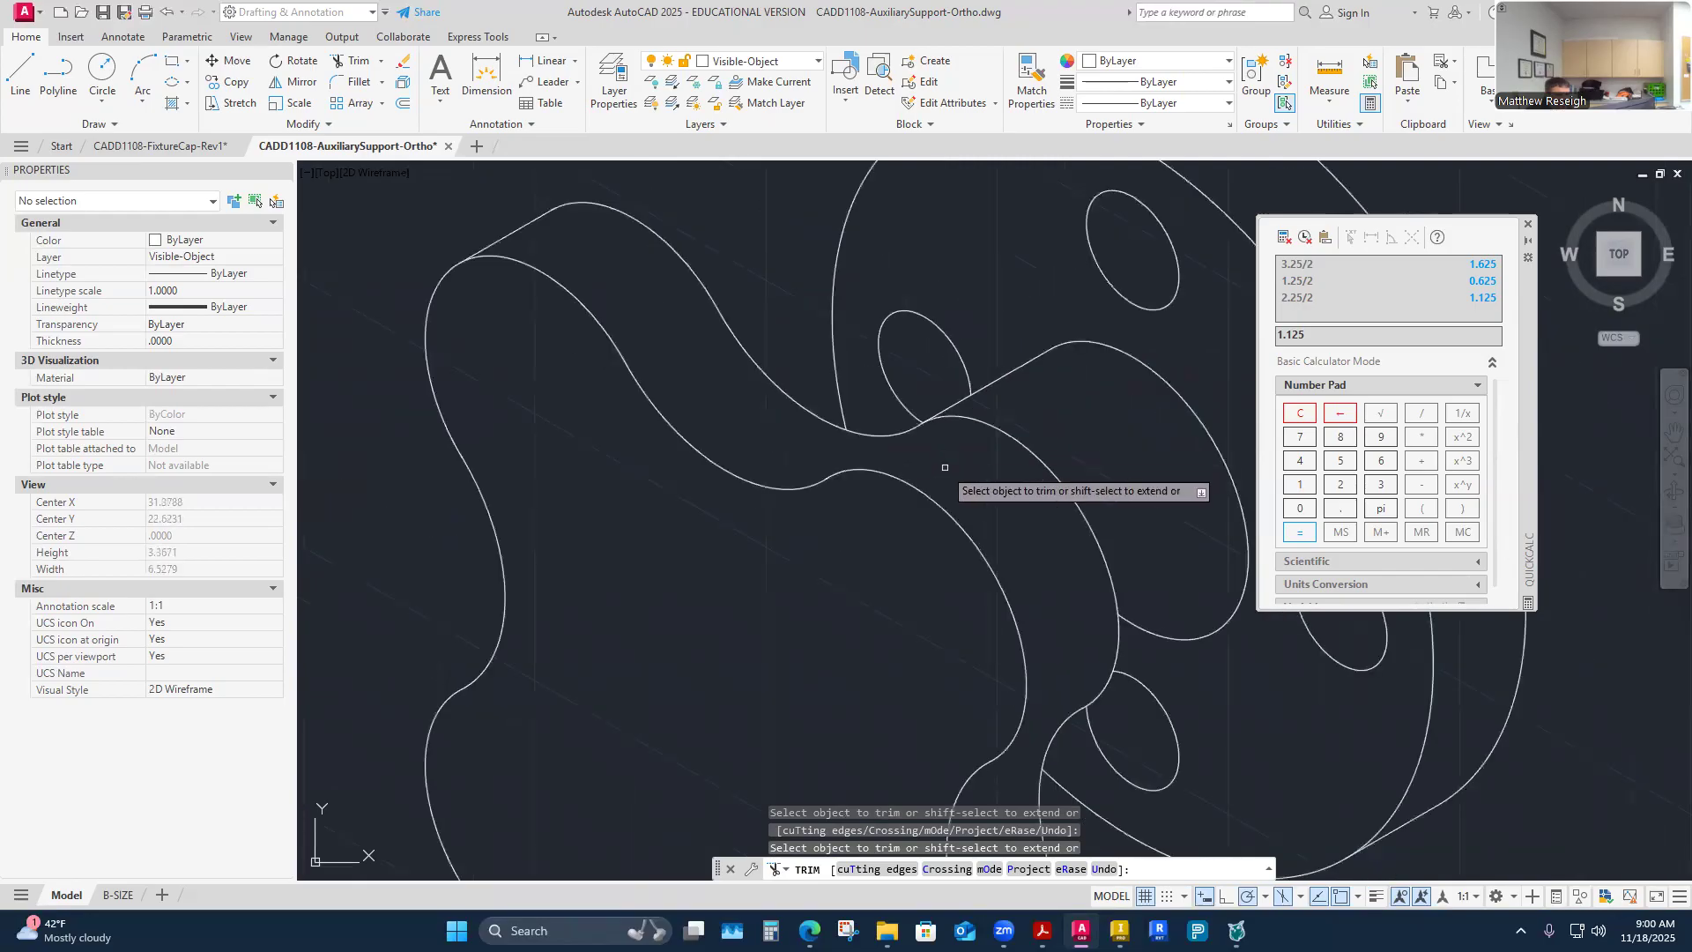
Step: Draw a 30° line from the lower tangent of the flange's large center circle down past the front plate's rear edge
{"action": "scroll", "coordinate": [951, 464], "scroll_direction": "down", "scroll_amount": 4}
{"action": "key", "text": "Escape"}
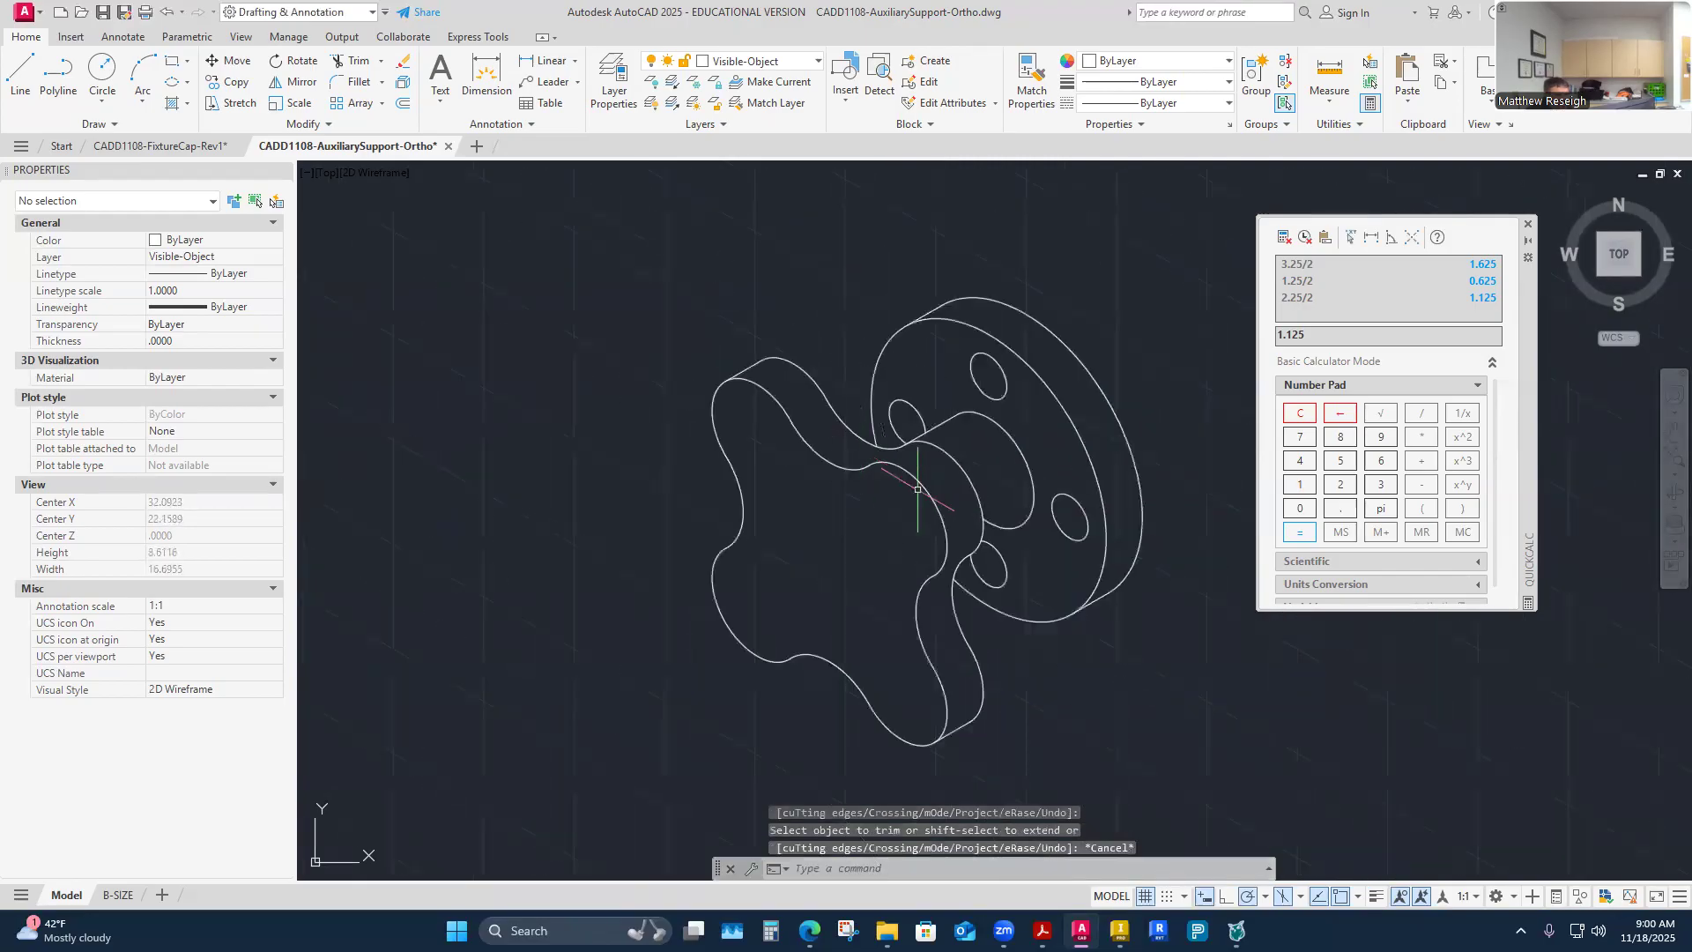
{"action": "scroll", "coordinate": [1069, 553], "scroll_direction": "up", "scroll_amount": 3}
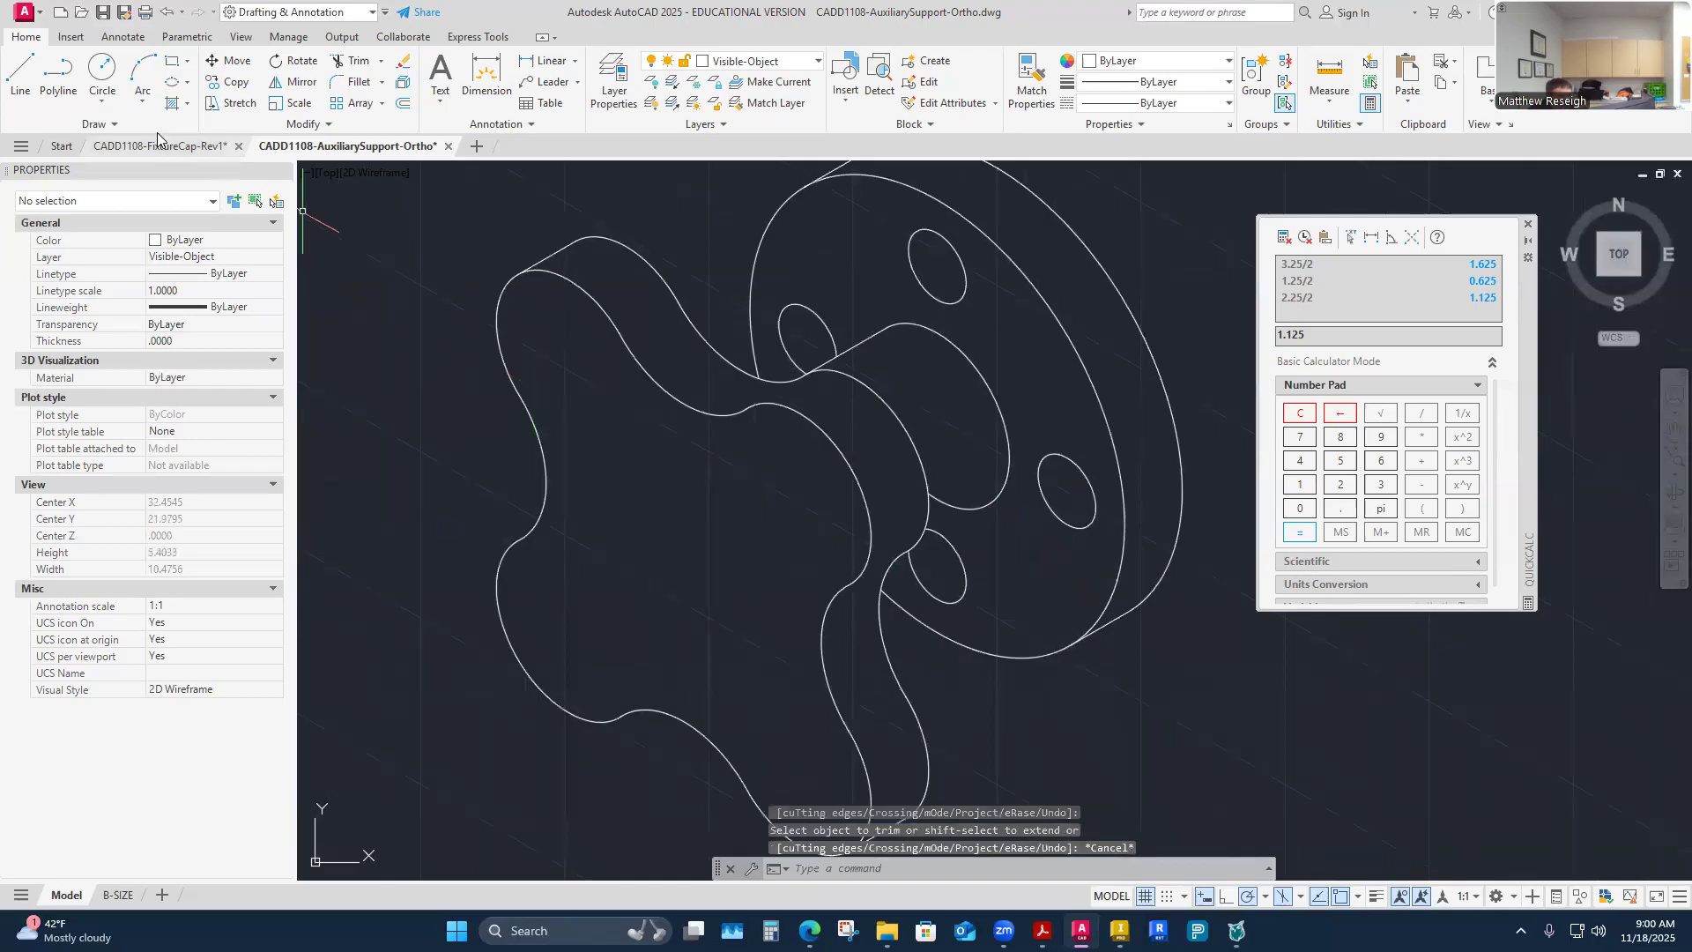
{"action": "left_click", "coordinate": [20, 75]}
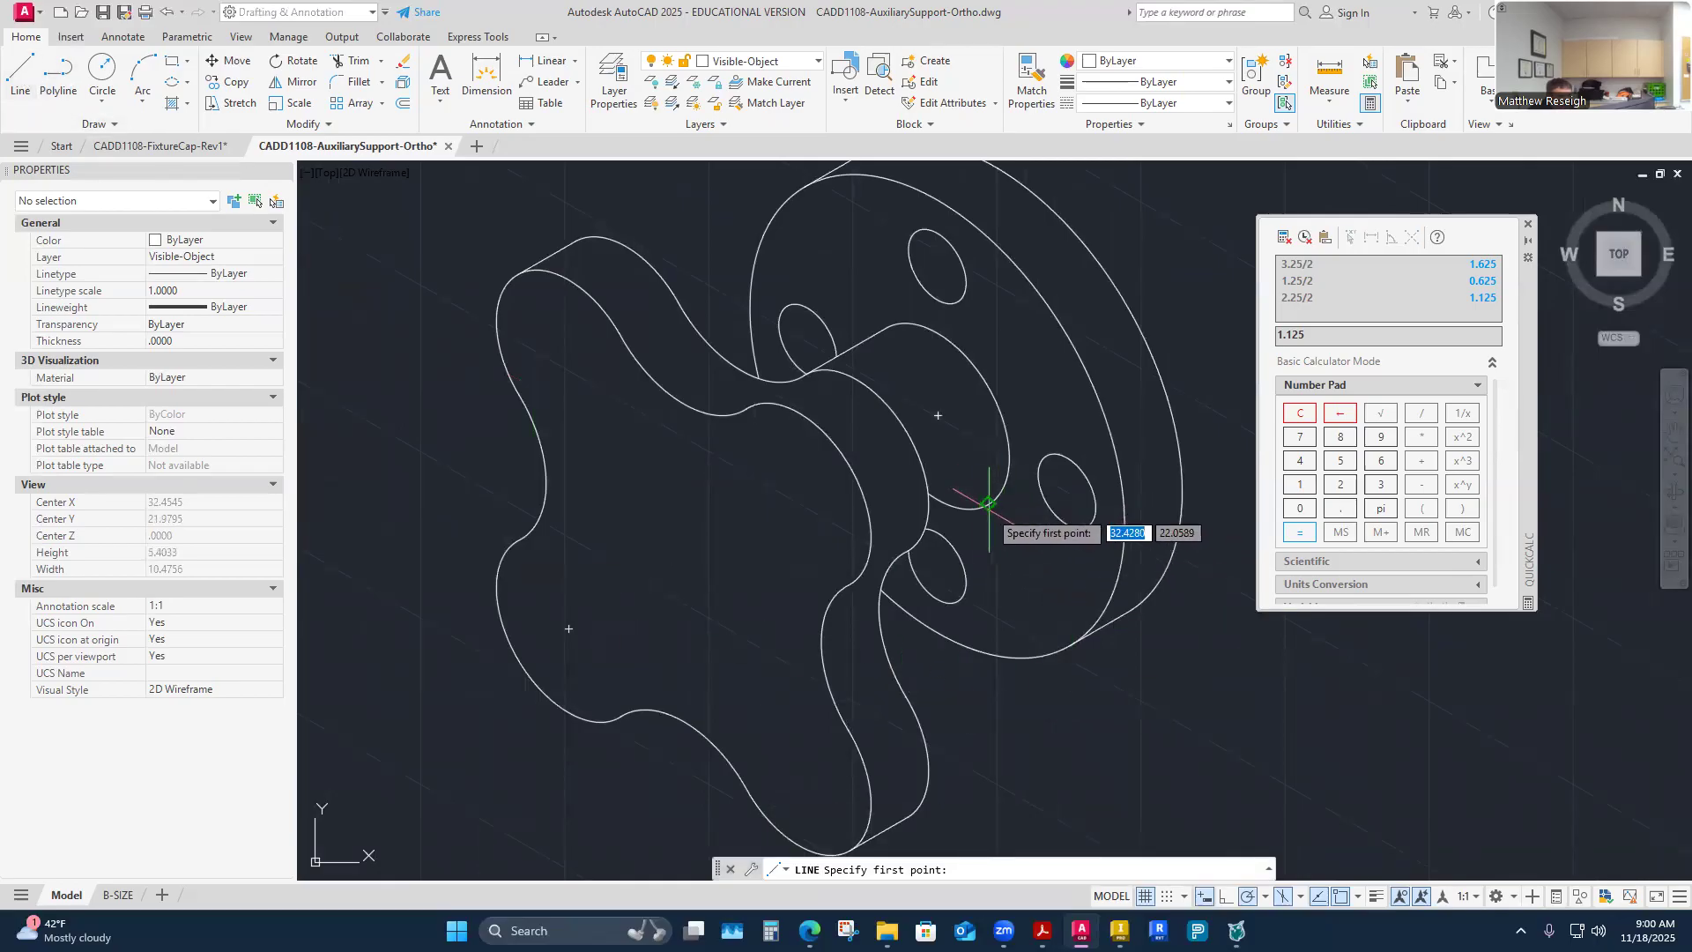
{"action": "scroll", "coordinate": [989, 504], "scroll_direction": "up", "scroll_amount": 4}
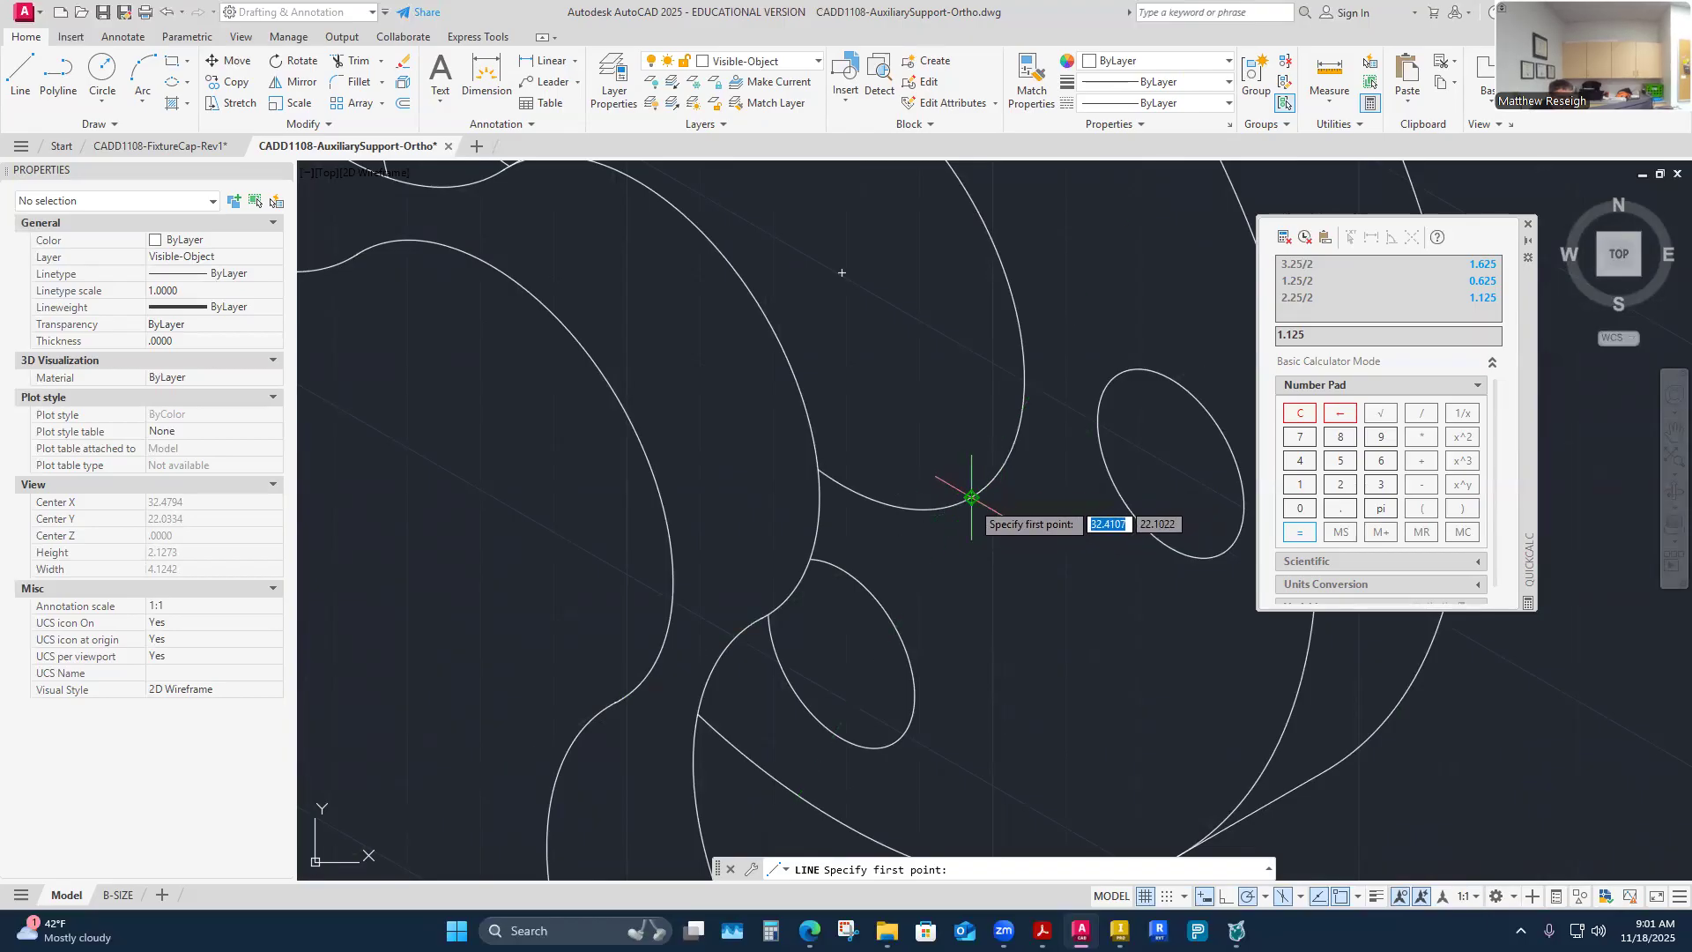
{"action": "left_click", "coordinate": [971, 498]}
{"action": "scroll", "coordinate": [957, 520], "scroll_direction": "down", "scroll_amount": 4}
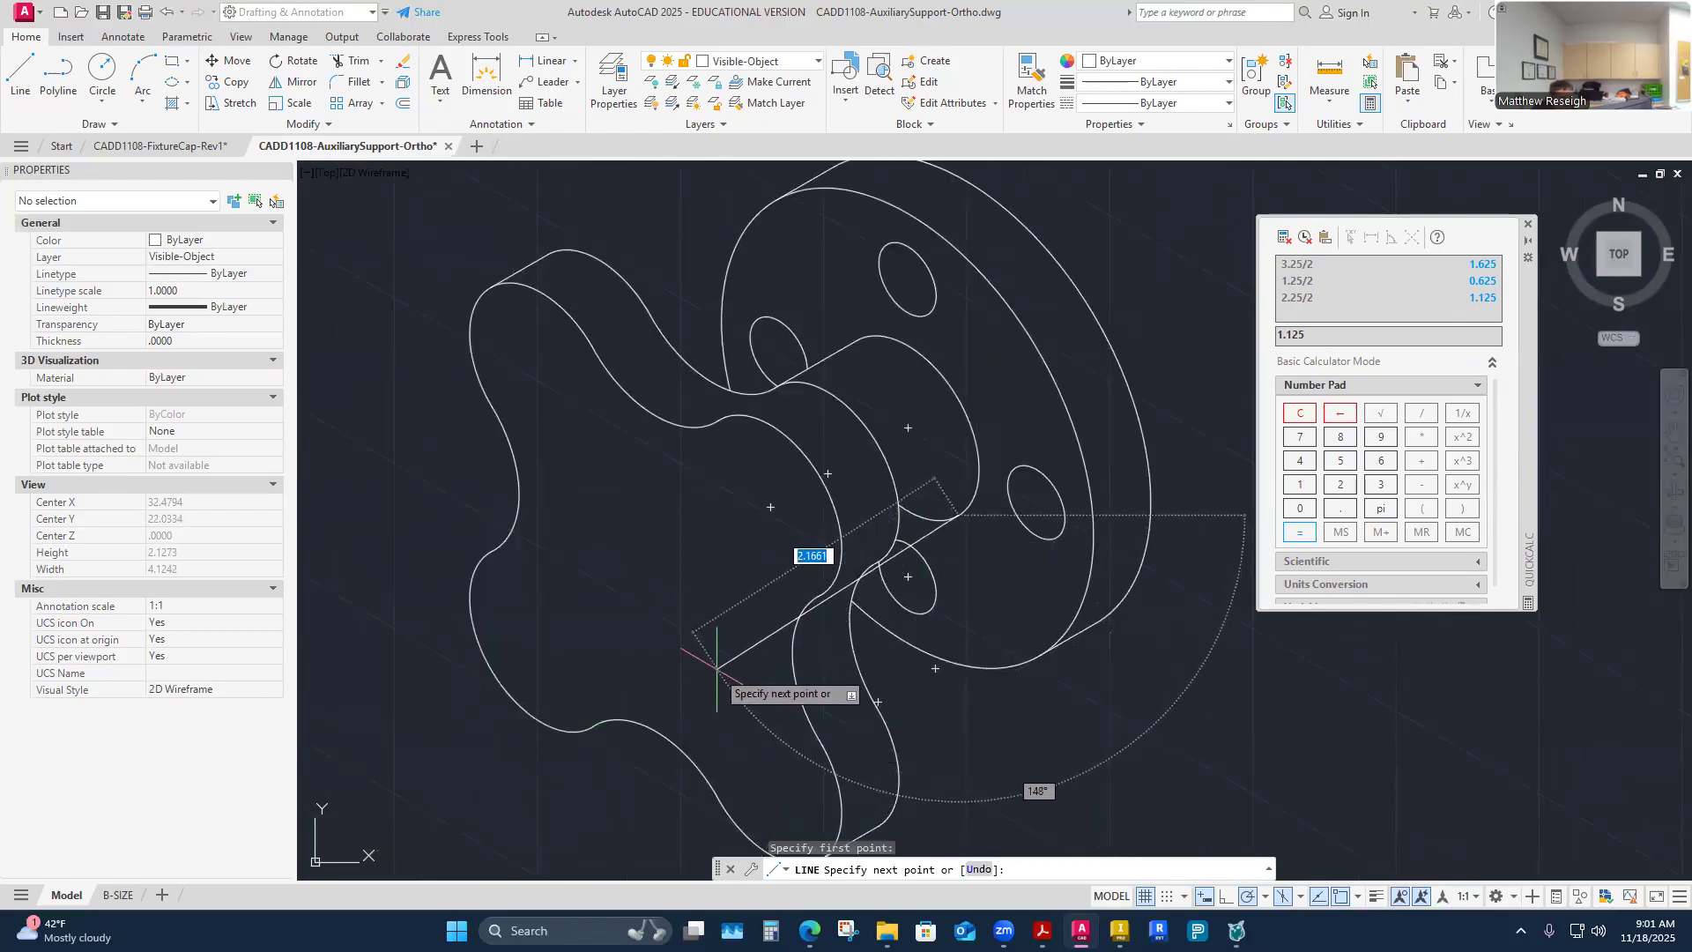
{"action": "scroll", "coordinate": [719, 663], "scroll_direction": "up", "scroll_amount": 3}
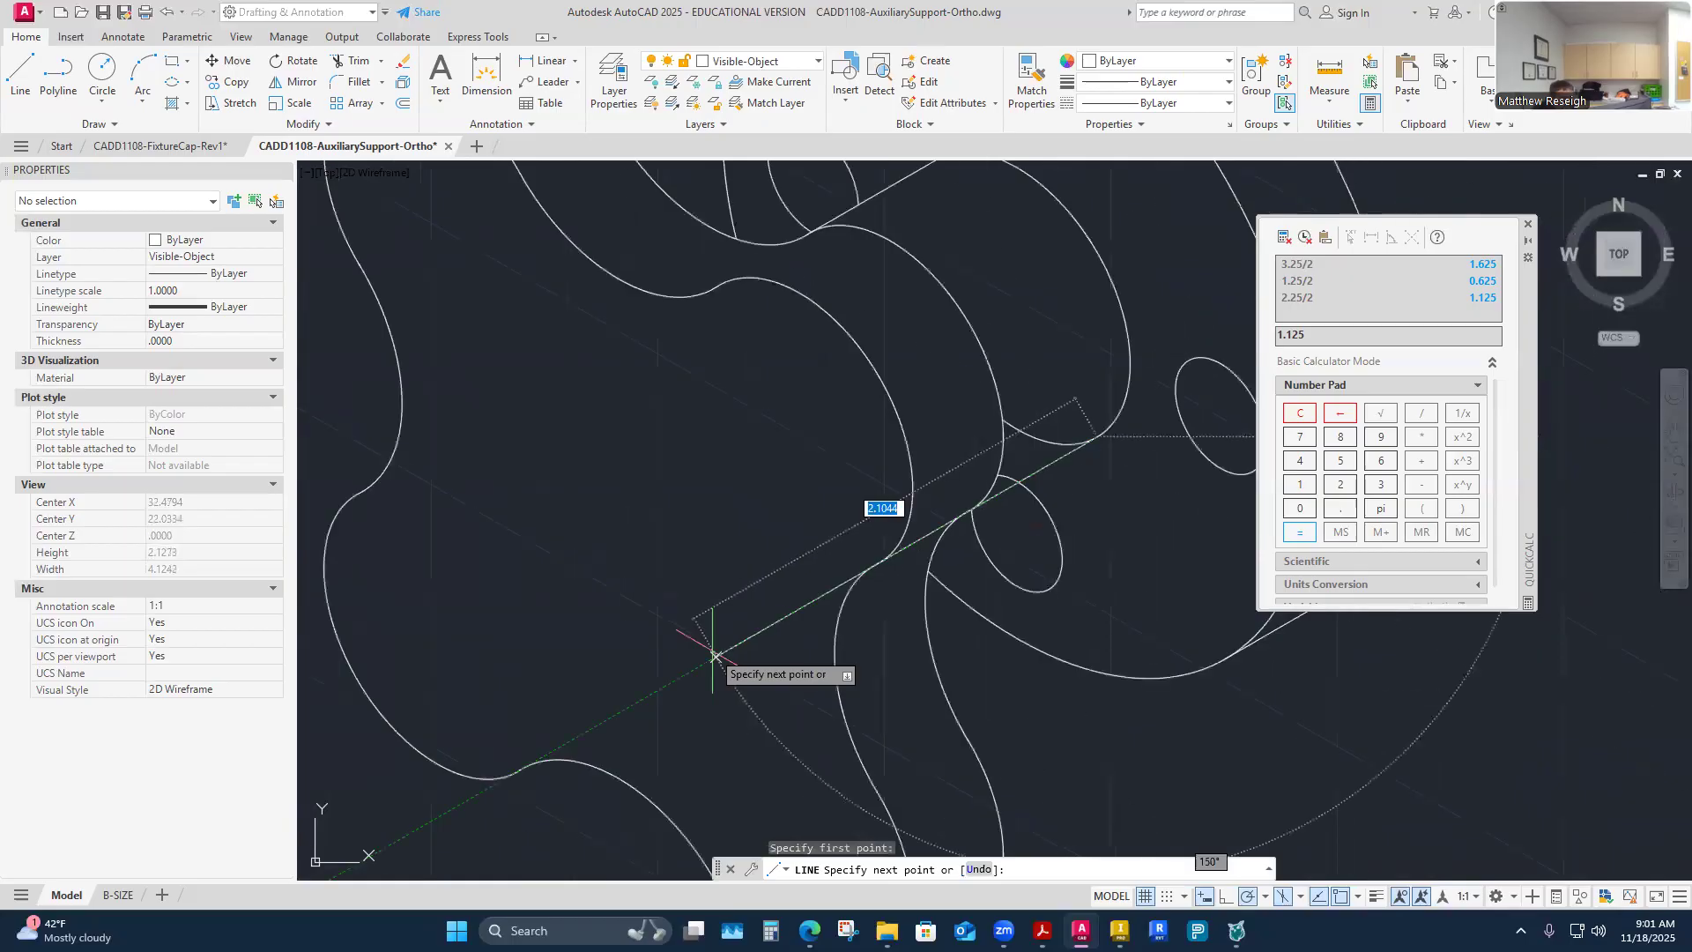
{"action": "scroll", "coordinate": [908, 577], "scroll_direction": "up", "scroll_amount": 3}
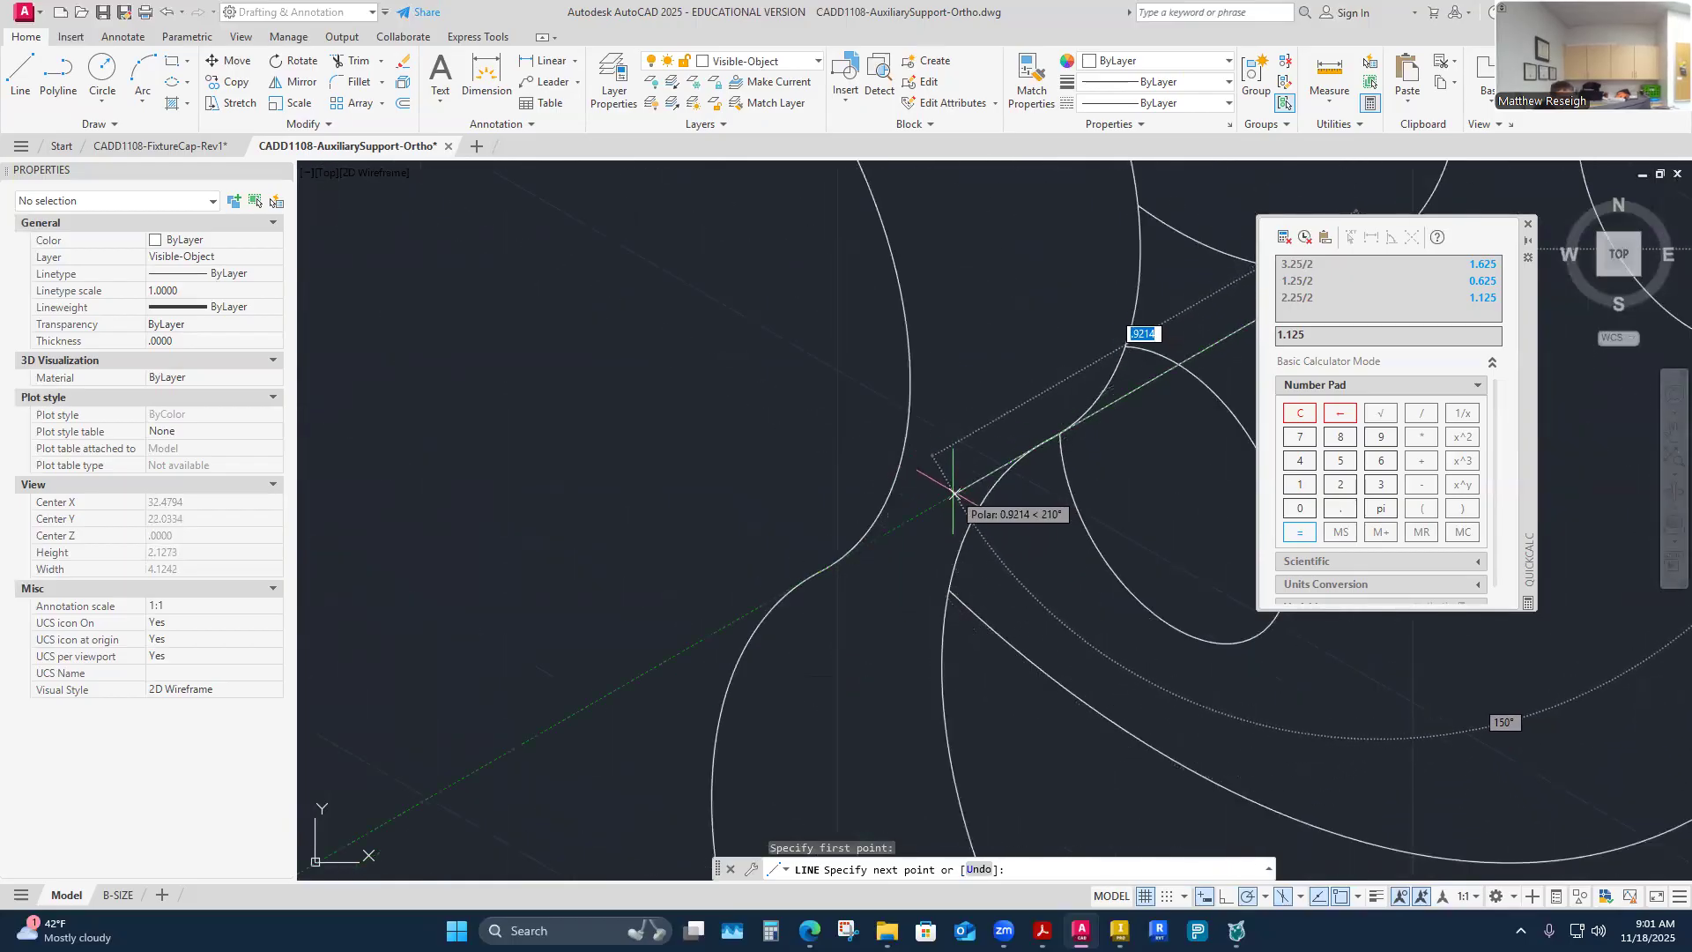
{"action": "left_click", "coordinate": [954, 494]}
{"action": "right_click", "coordinate": [954, 493]}
{"action": "left_click", "coordinate": [981, 502]}
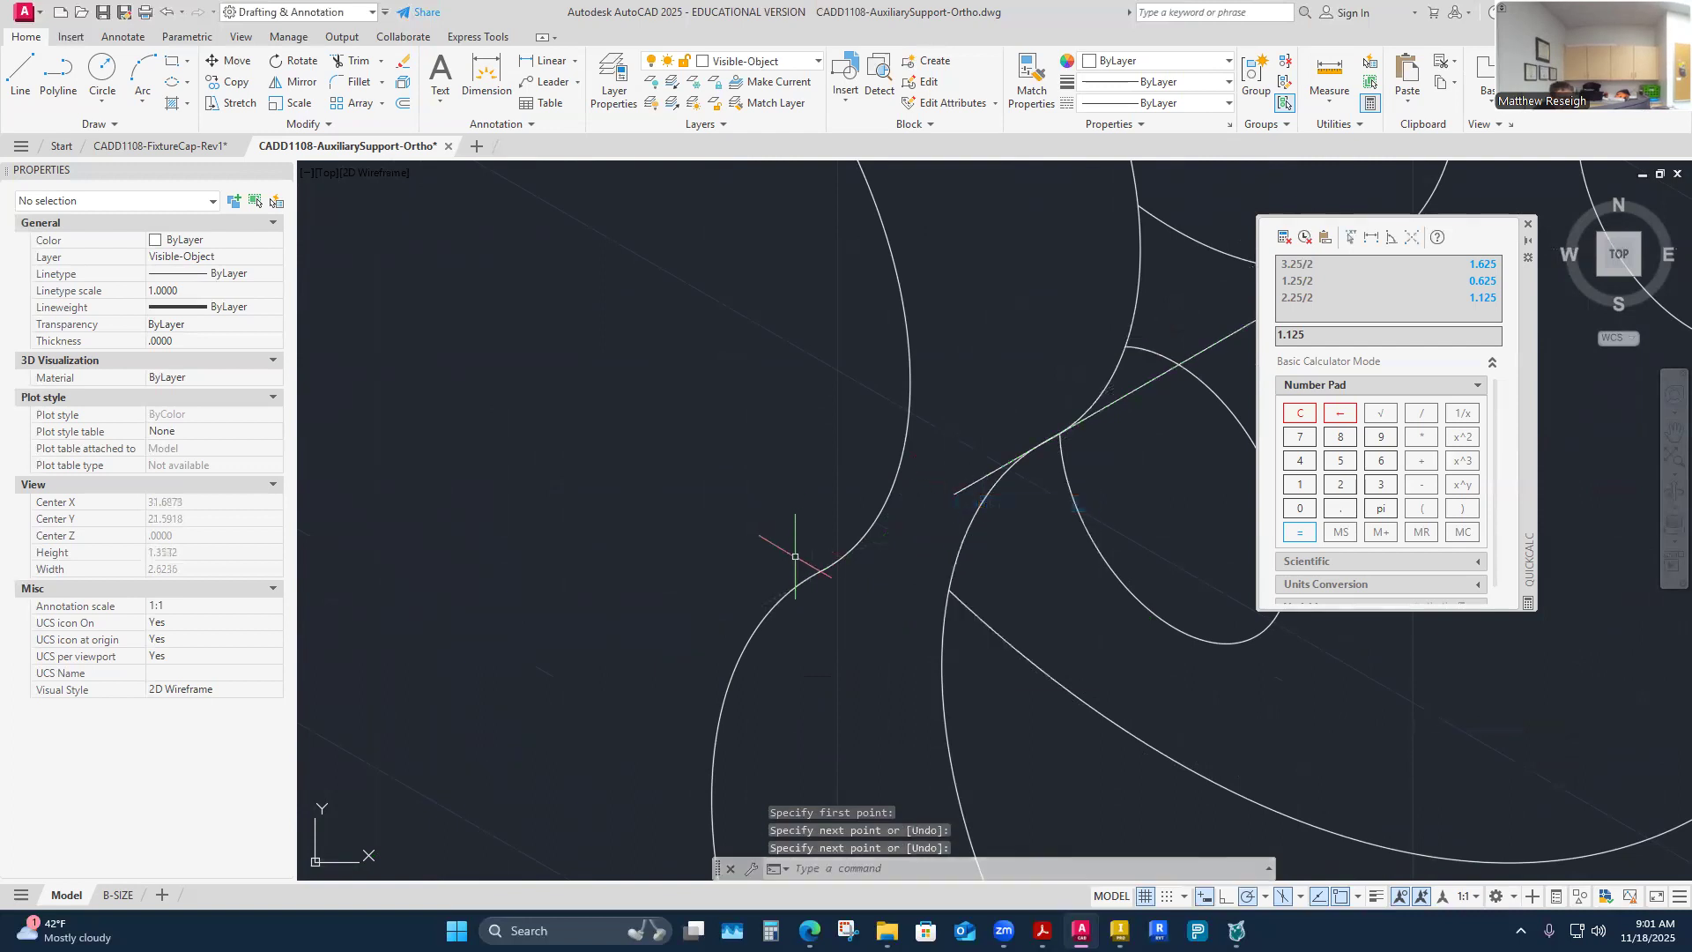
Step: Close the calculator, and trim the lower tangent line's overrun past the plate's rear edge and the center circle's hidden lower arc
{"action": "scroll", "coordinate": [759, 555], "scroll_direction": "down", "scroll_amount": 2}
{"action": "left_click", "coordinate": [1528, 228]}
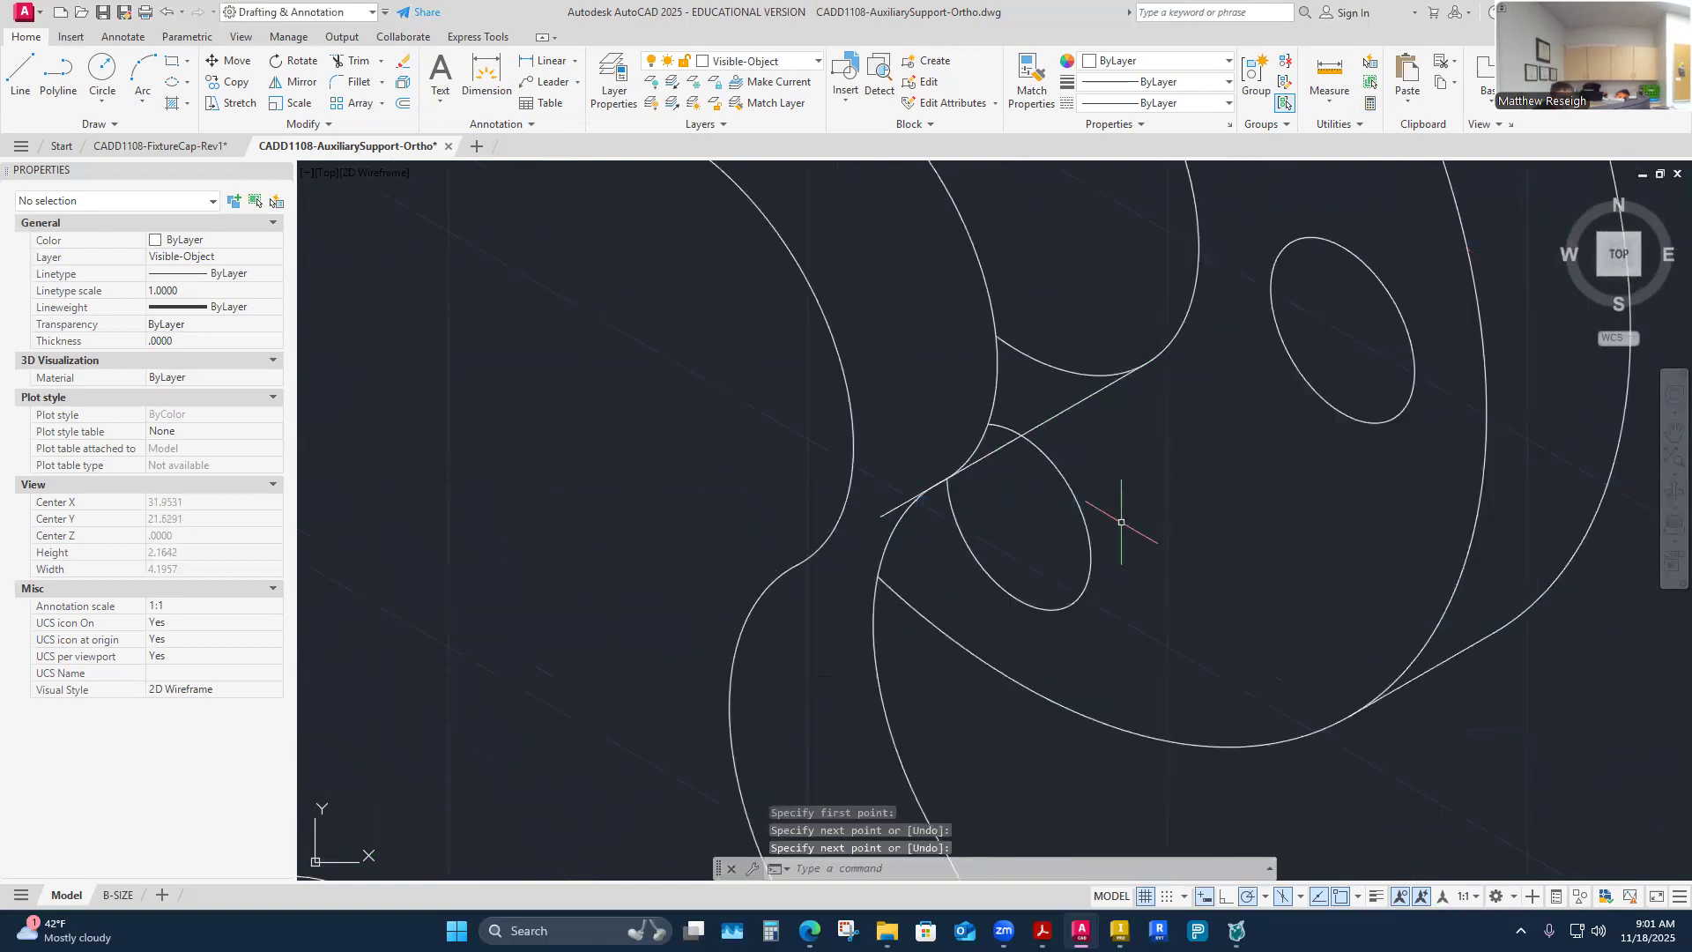
{"action": "scroll", "coordinate": [1179, 438], "scroll_direction": "up", "scroll_amount": 2}
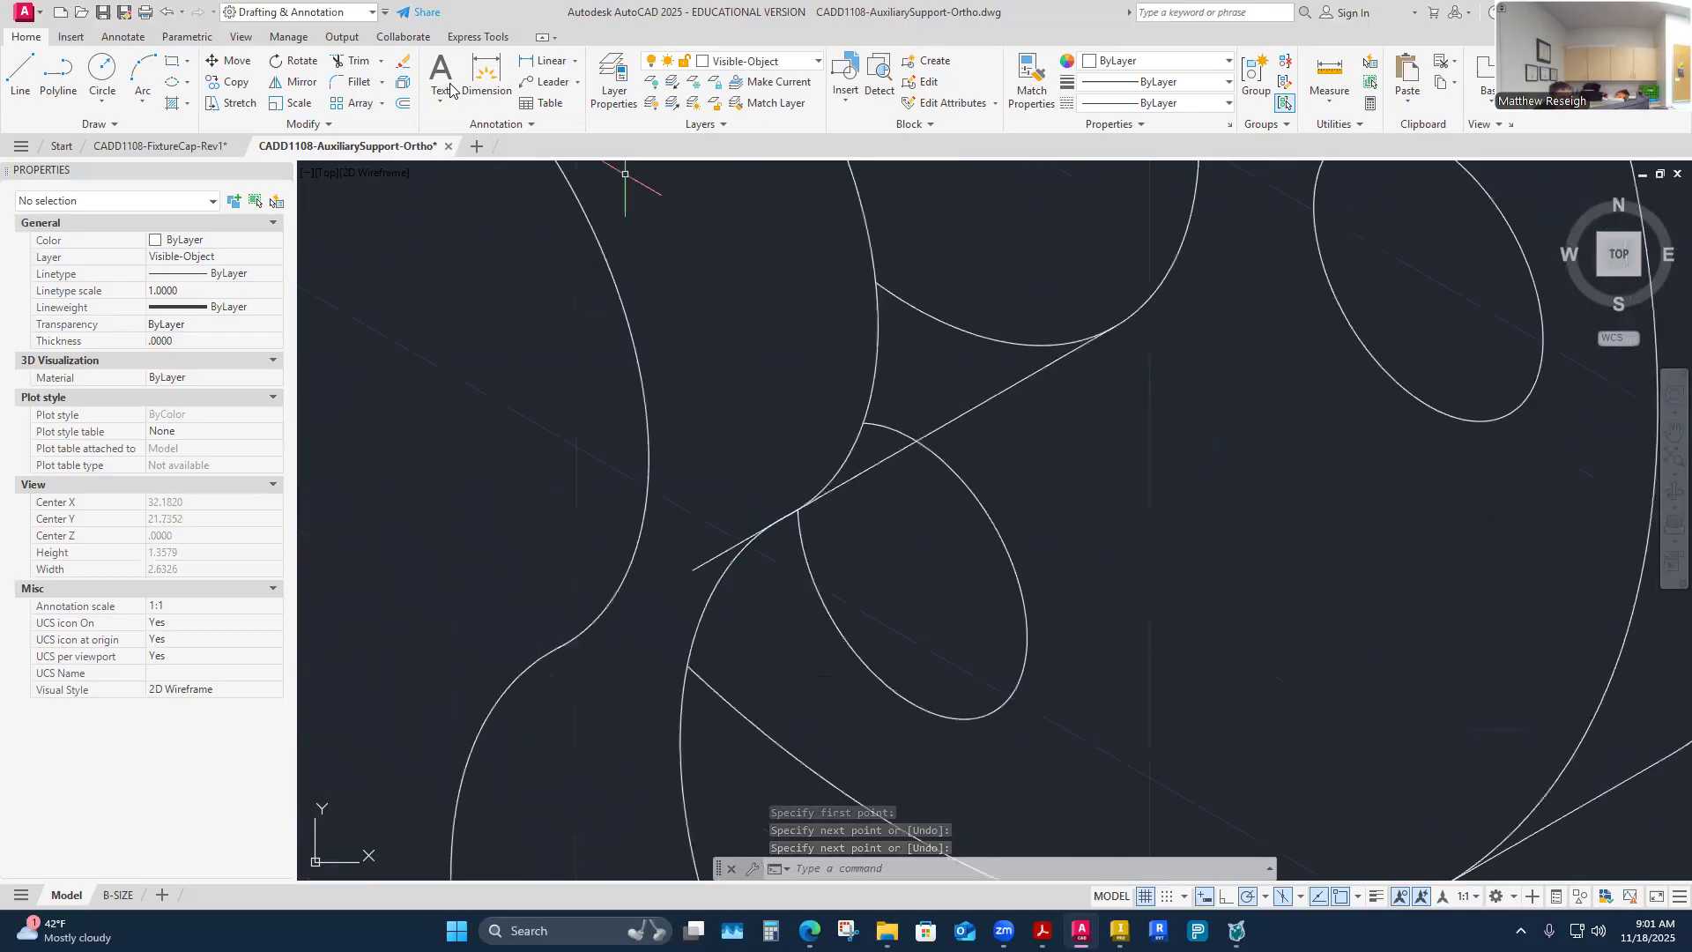
{"action": "left_click", "coordinate": [350, 62]}
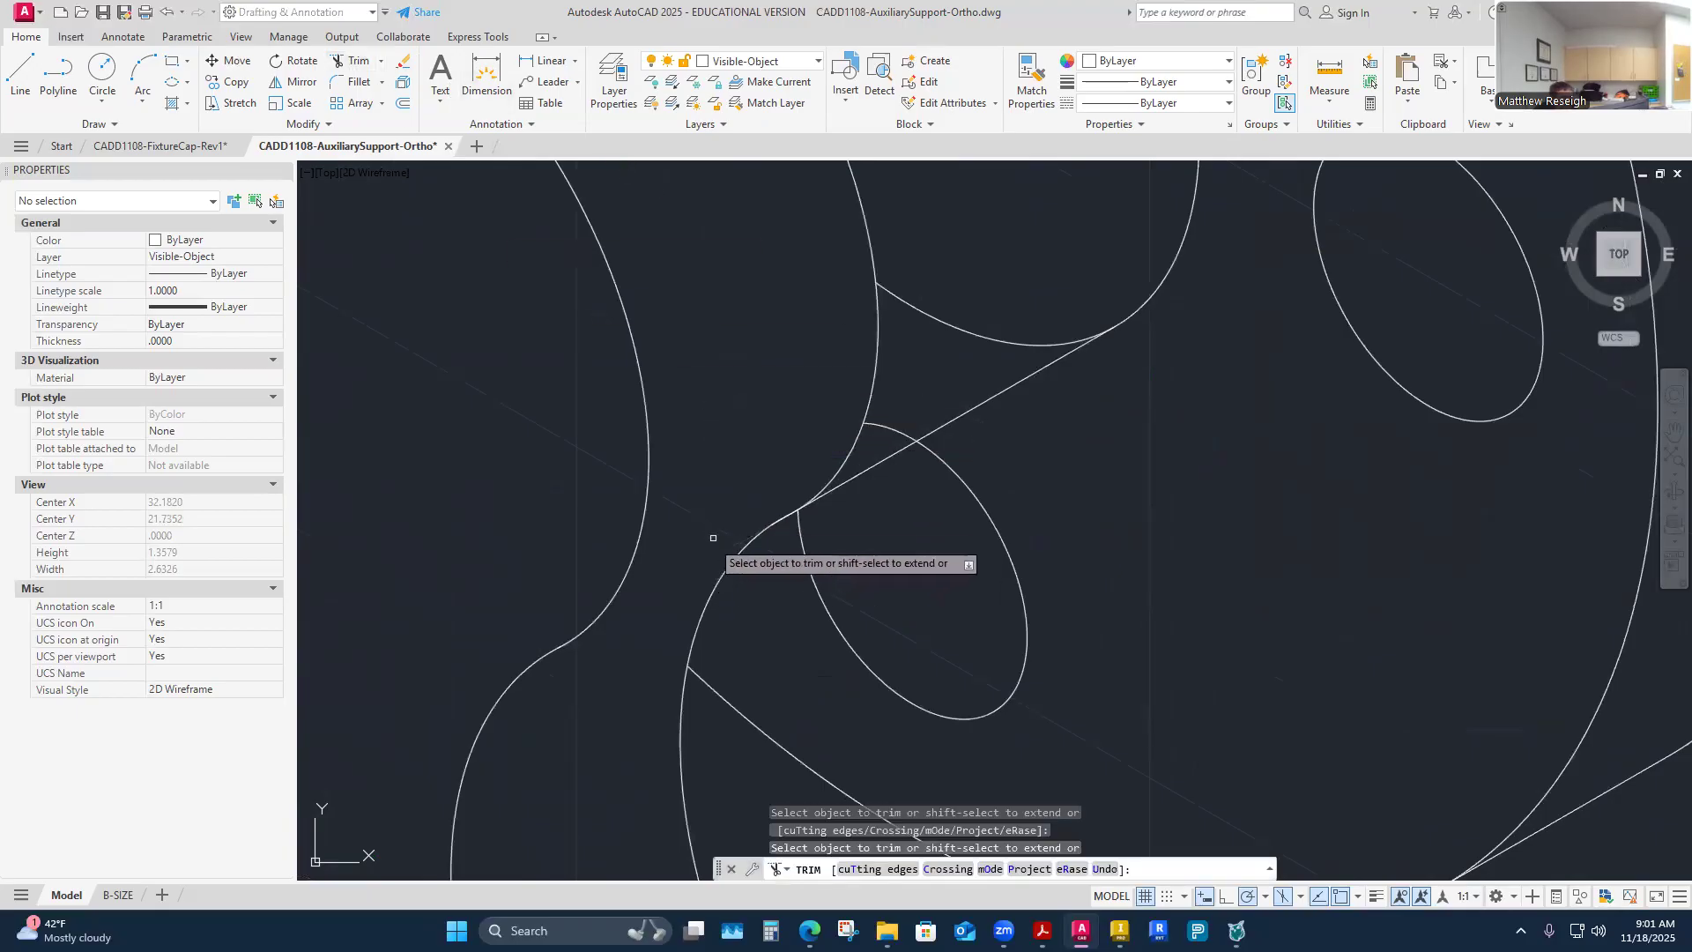
{"action": "left_click", "coordinate": [982, 338]}
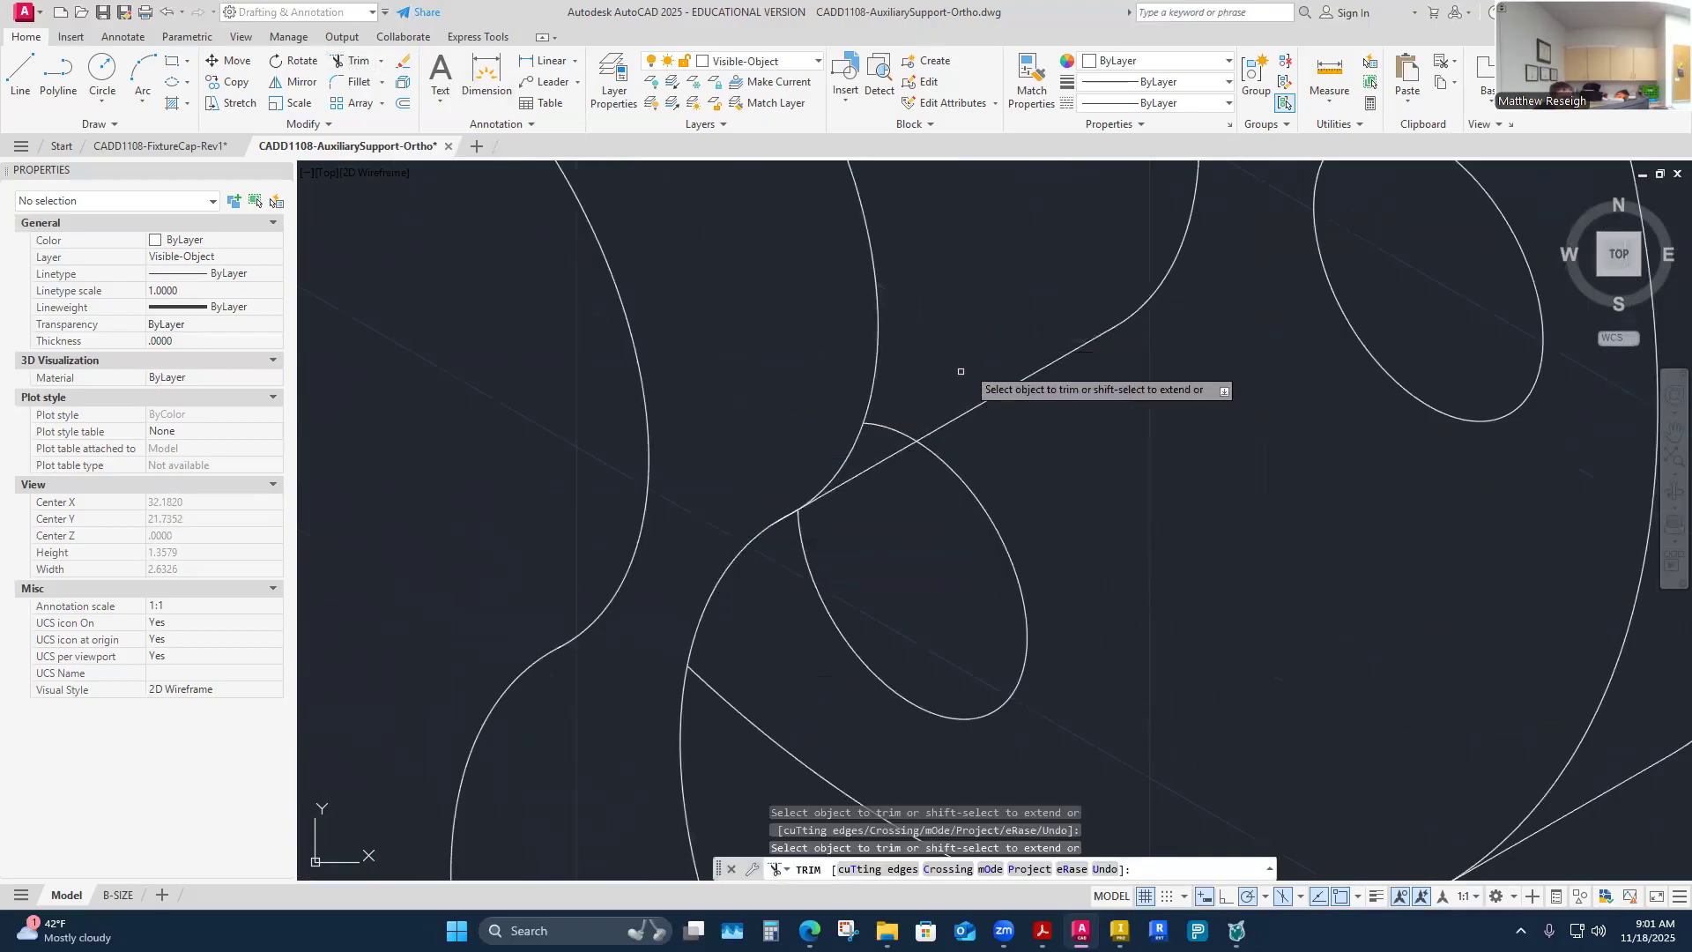
Step: Trim the lower small hole's arc above the tangent line and the short sliver between the line and the plate's rear edge
{"action": "scroll", "coordinate": [890, 434], "scroll_direction": "up", "scroll_amount": 4}
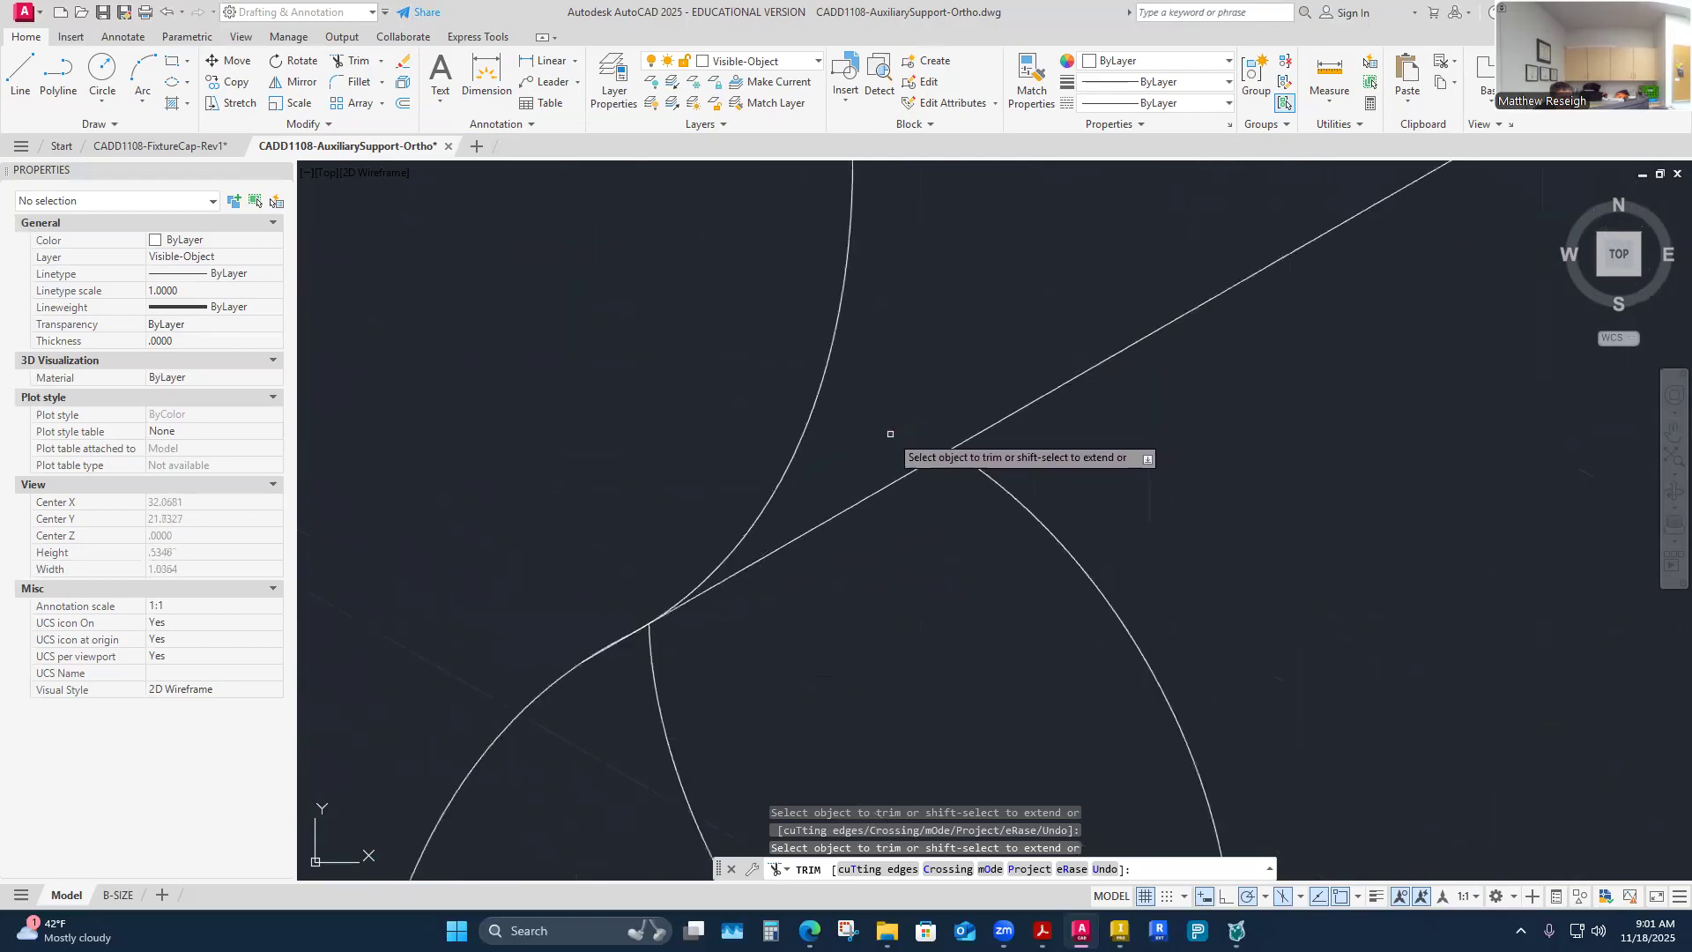
{"action": "scroll", "coordinate": [882, 436], "scroll_direction": "up", "scroll_amount": 5}
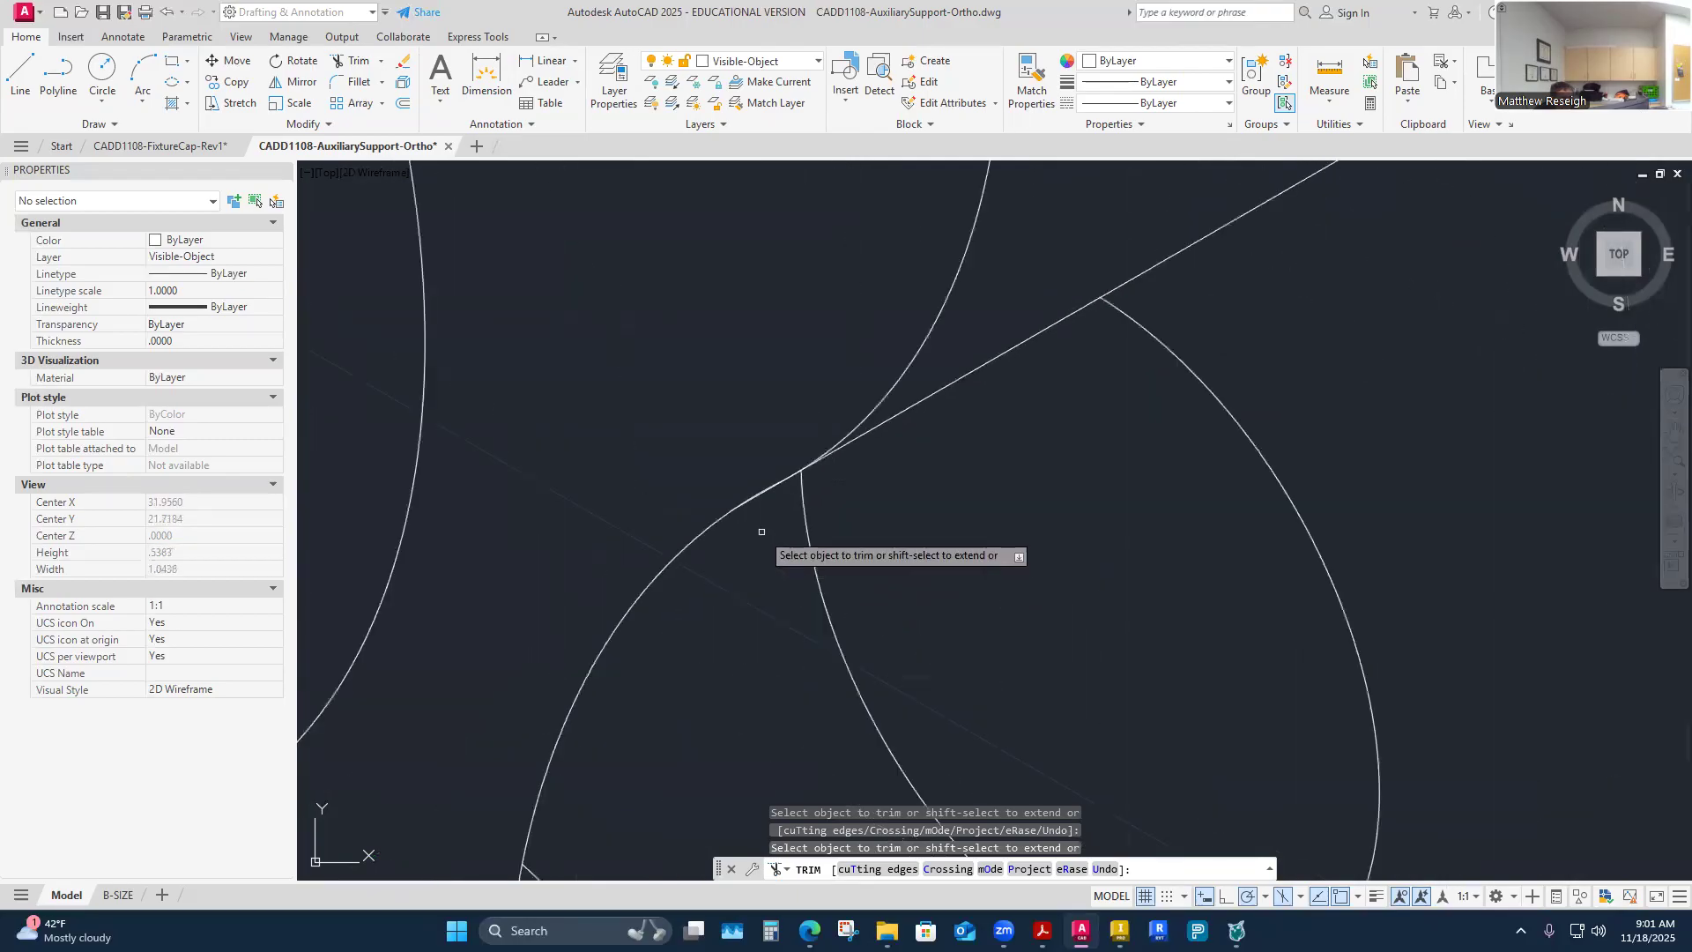
{"action": "scroll", "coordinate": [761, 507], "scroll_direction": "up", "scroll_amount": 5}
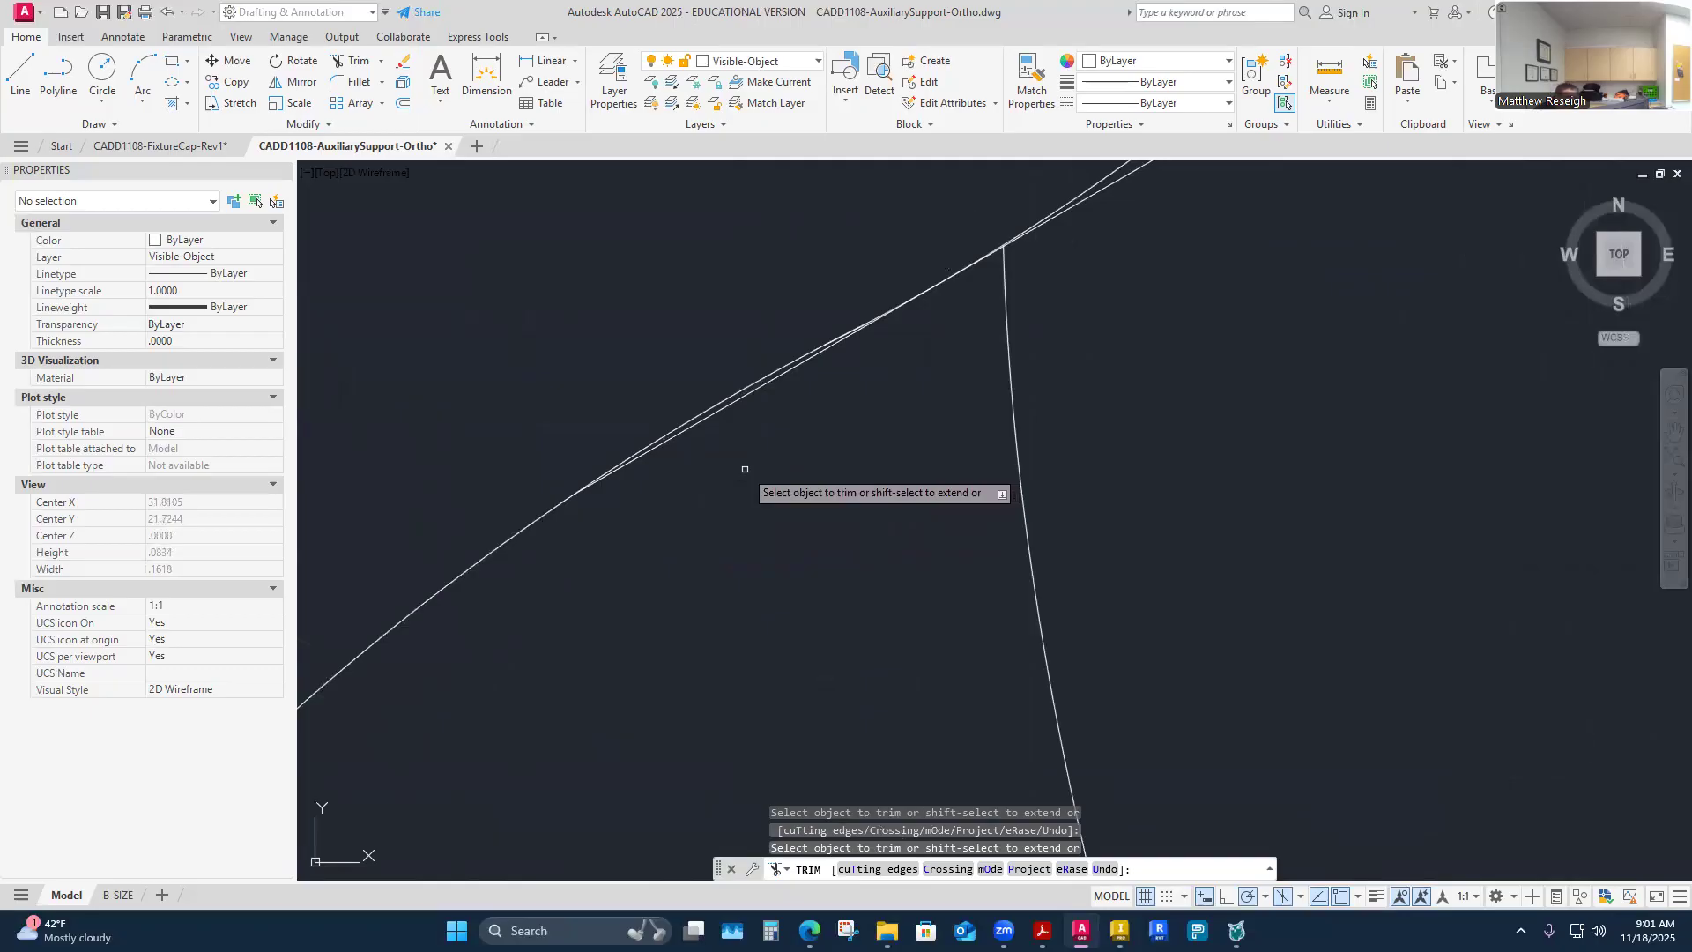
{"action": "scroll", "coordinate": [745, 469], "scroll_direction": "down", "scroll_amount": 10}
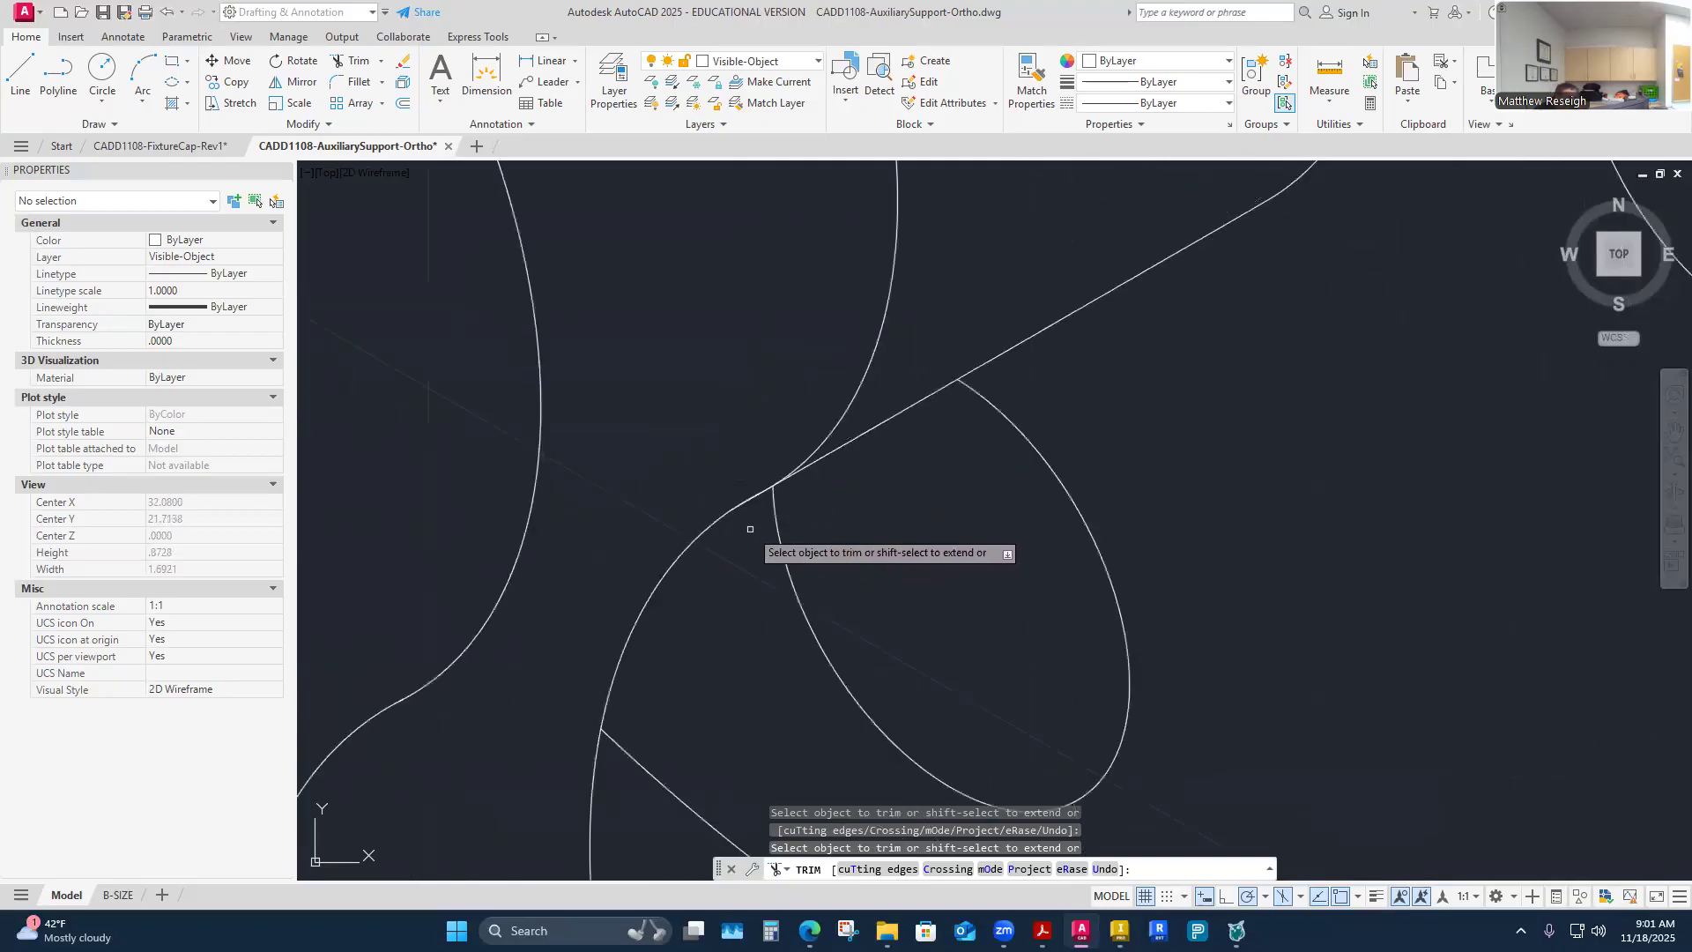
{"action": "scroll", "coordinate": [750, 529], "scroll_direction": "up", "scroll_amount": 10}
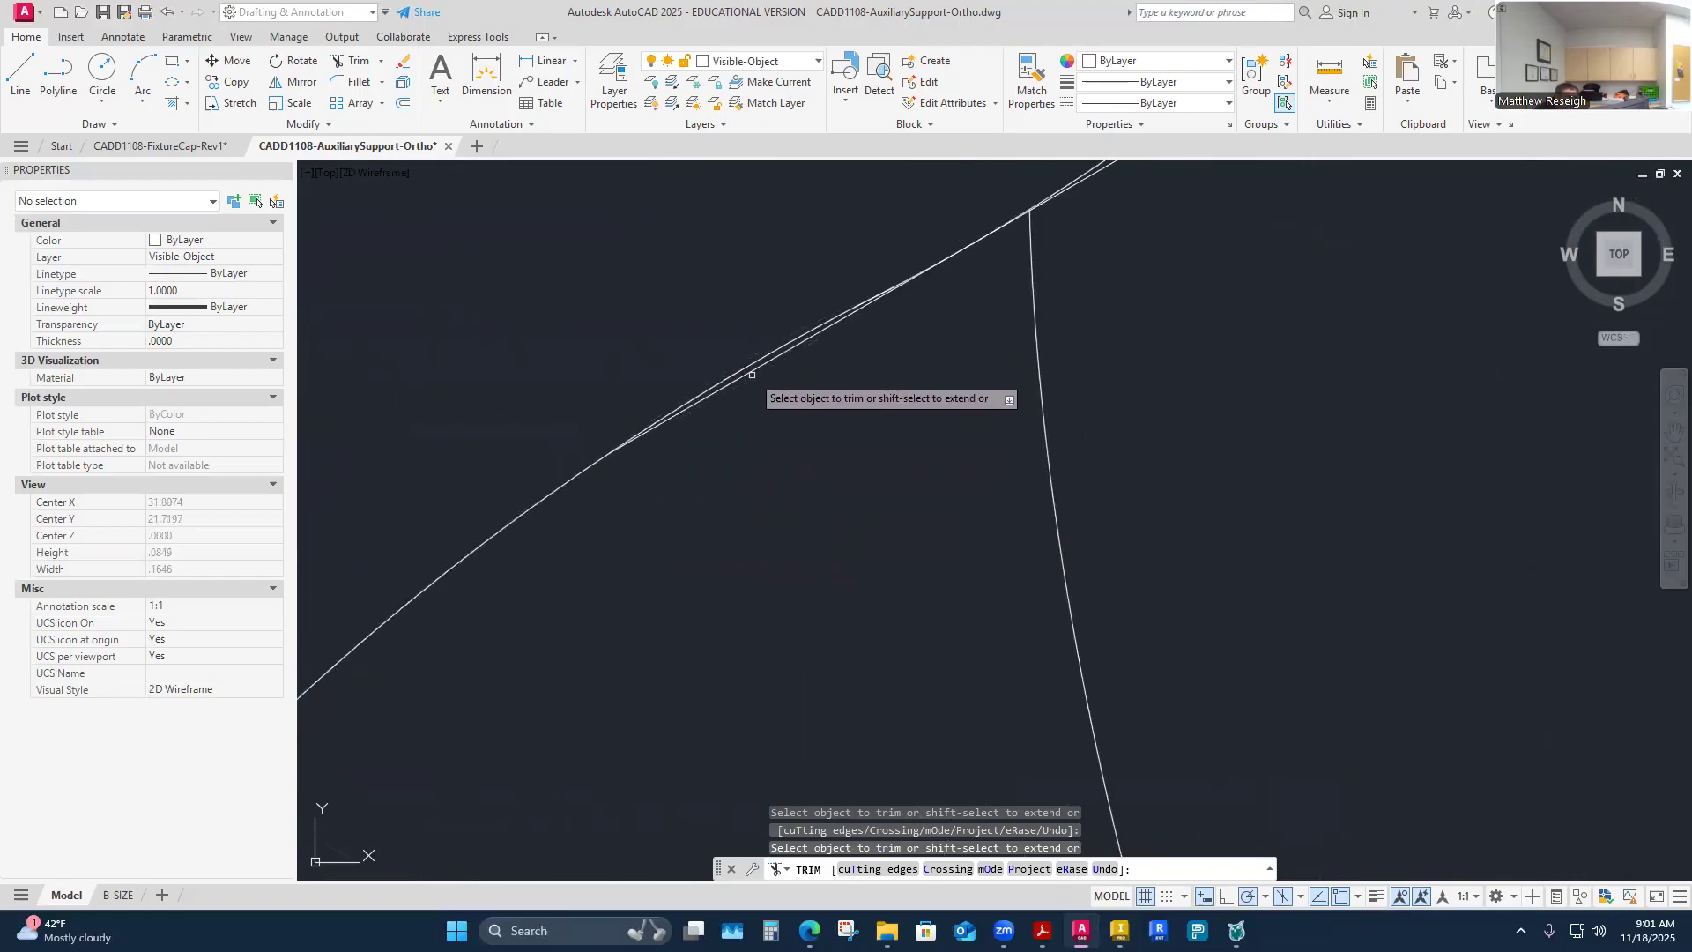
{"action": "scroll", "coordinate": [744, 491], "scroll_direction": "down", "scroll_amount": 16}
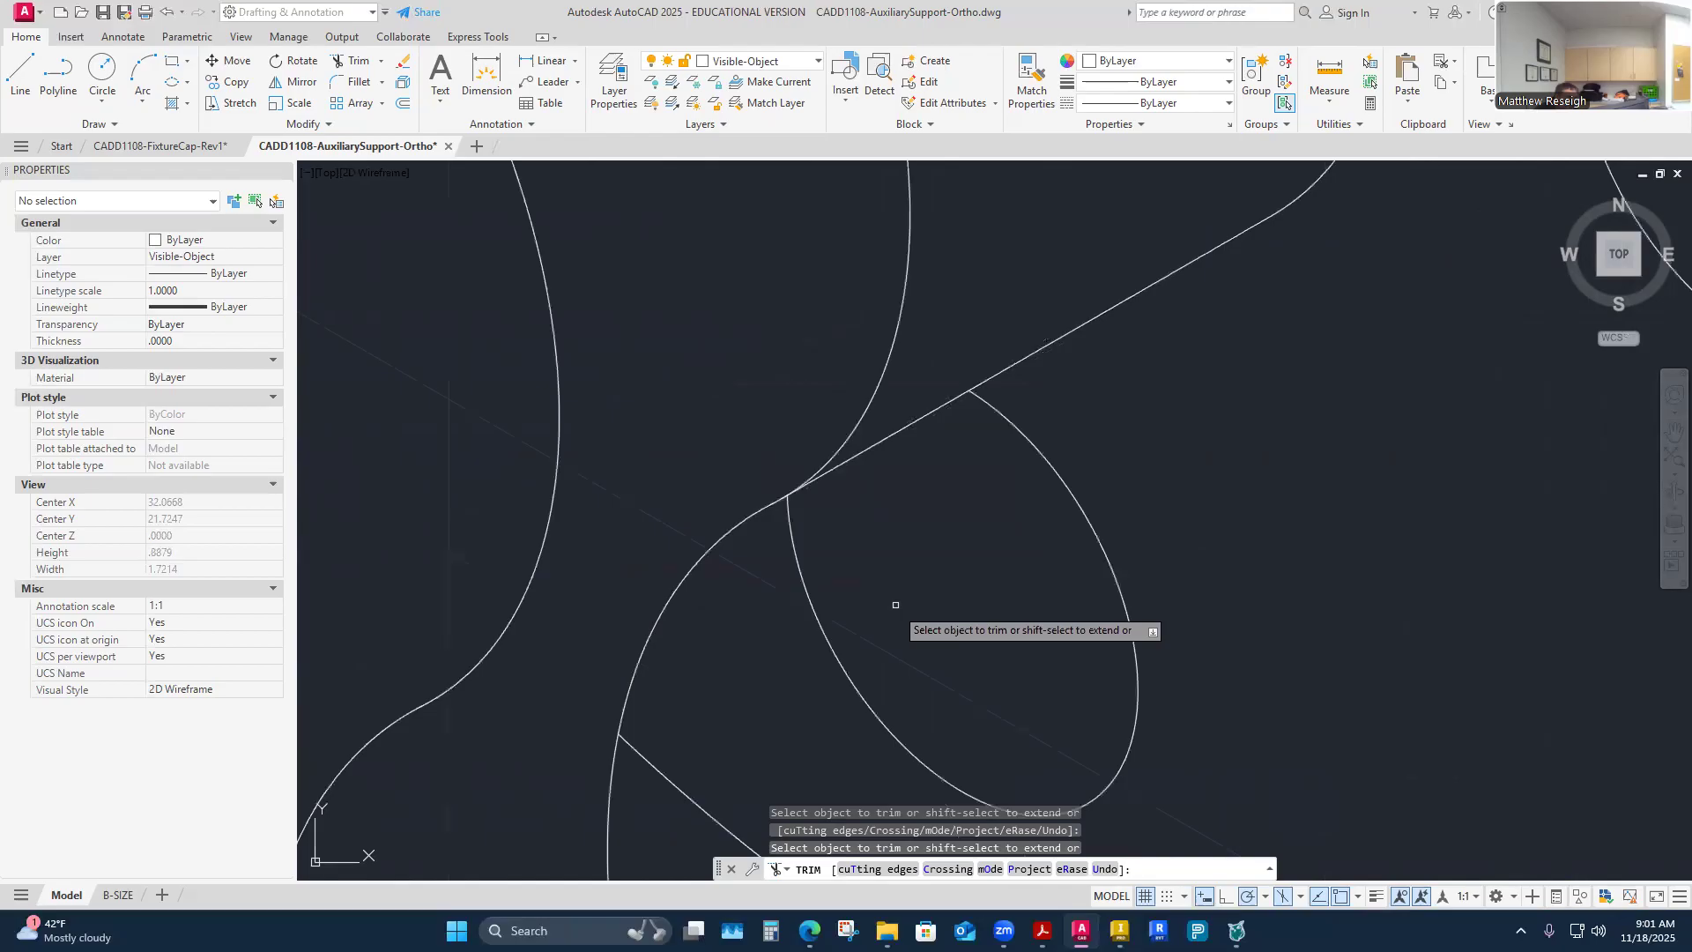
{"action": "key", "text": "Escape"}
Step: Turn on the Construction4 layer and make it current
{"action": "scroll", "coordinate": [908, 617], "scroll_direction": "down", "scroll_amount": 2}
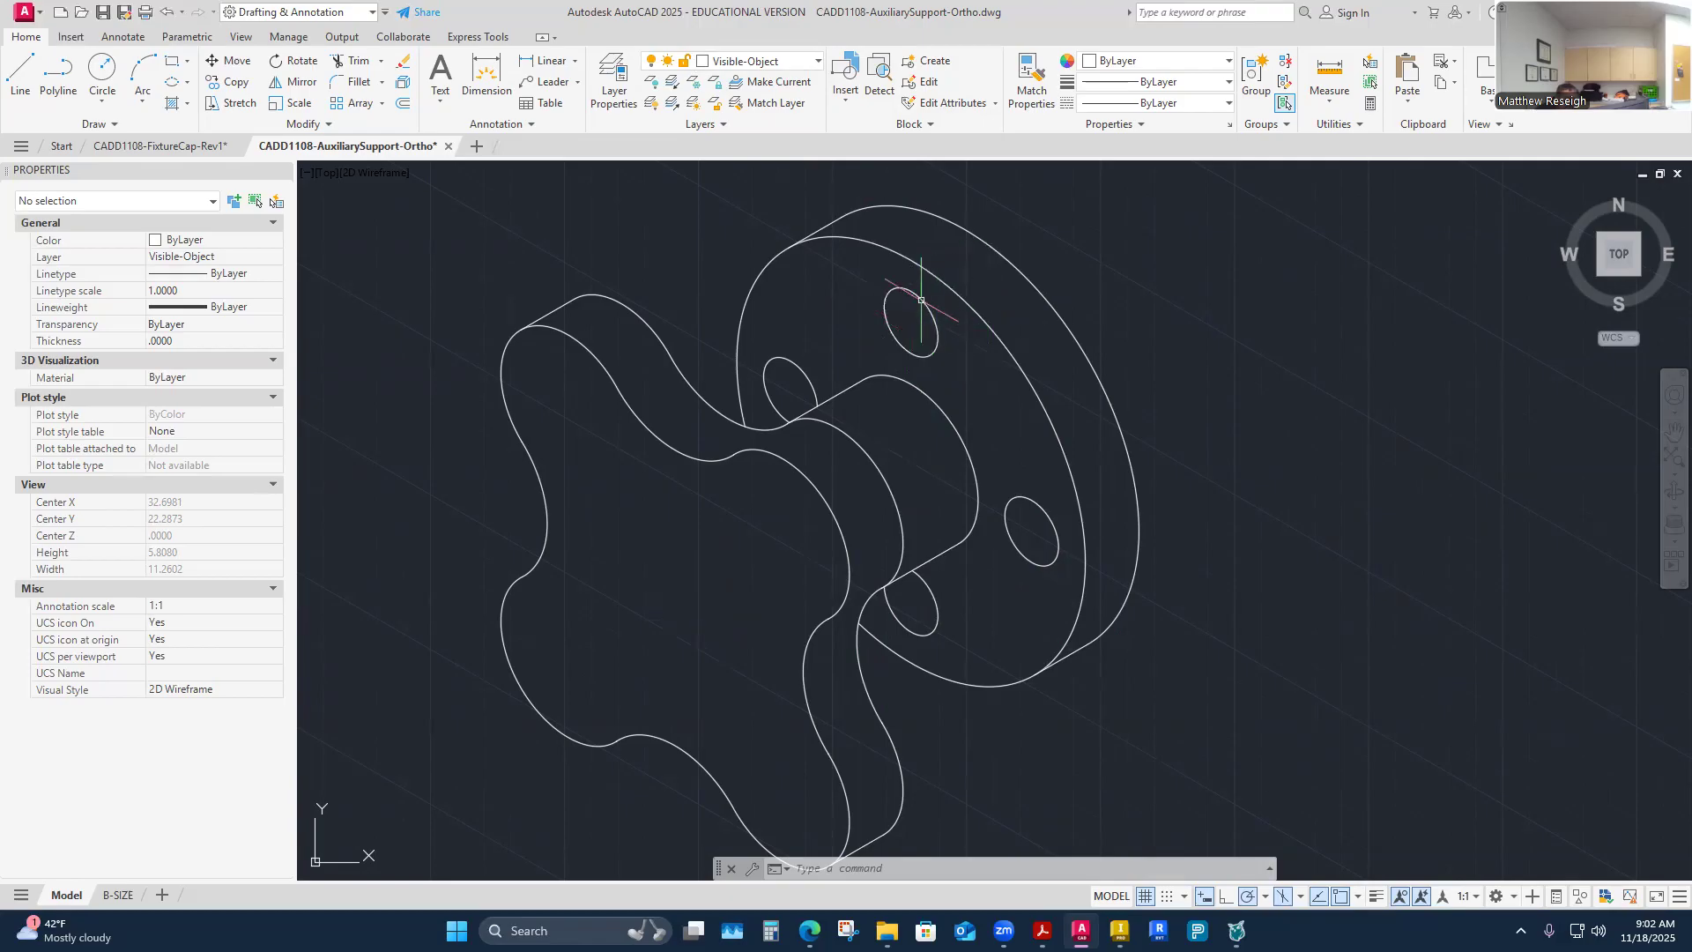
{"action": "left_click", "coordinate": [815, 63]}
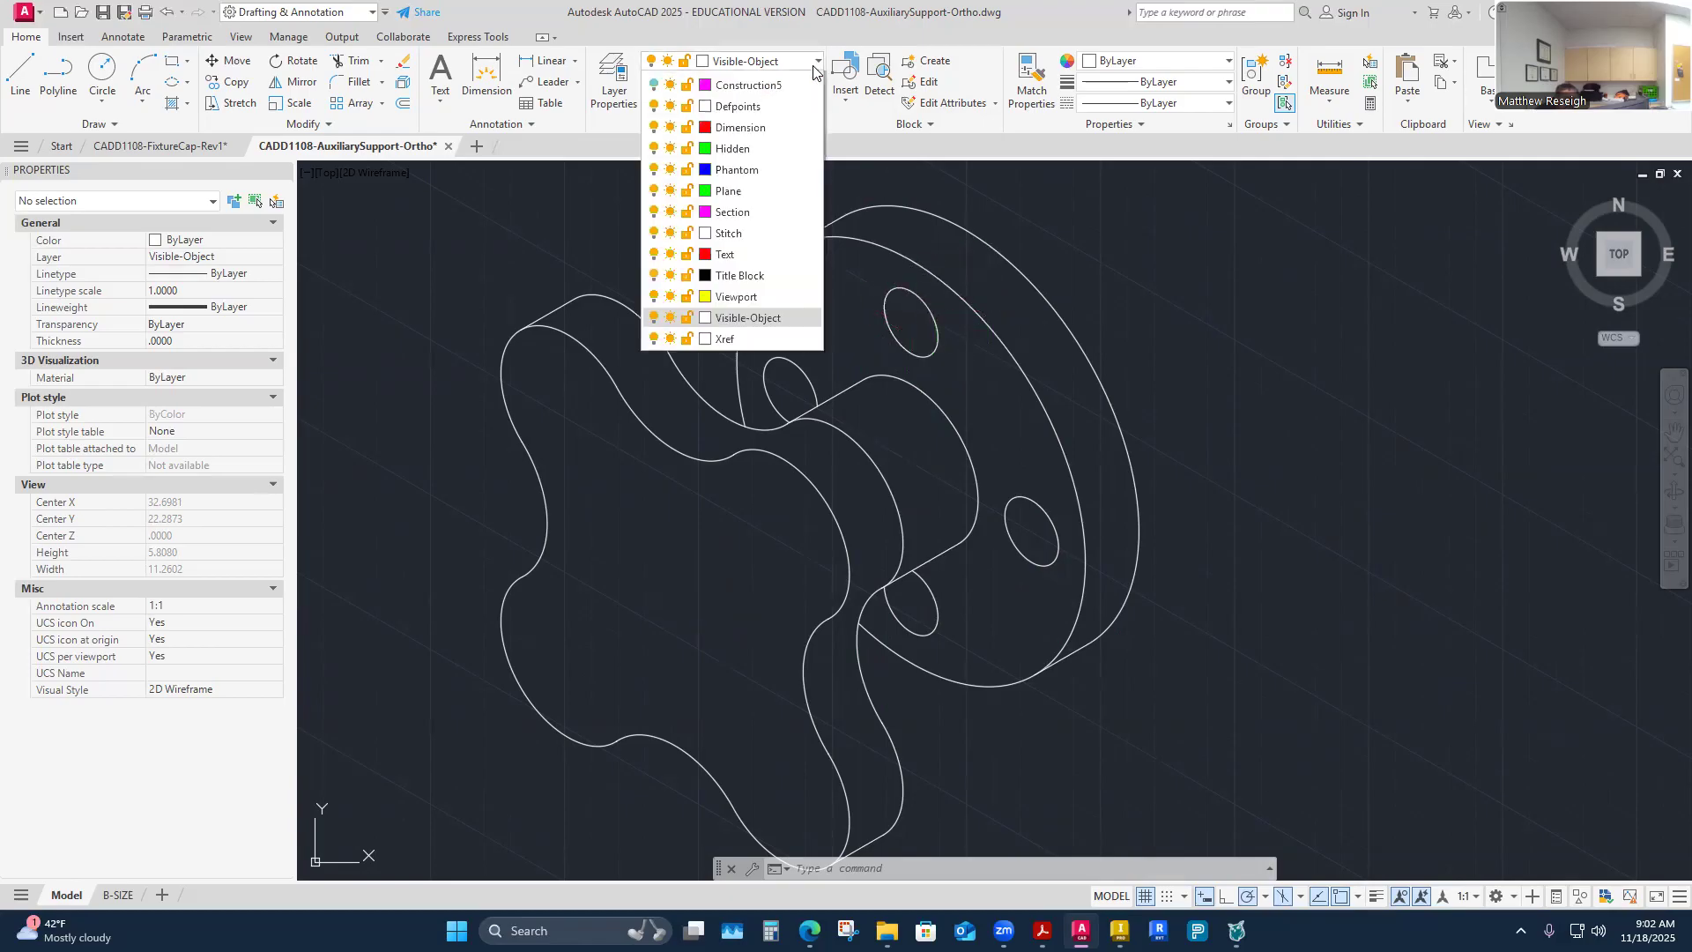
{"action": "left_click", "coordinate": [654, 272]}
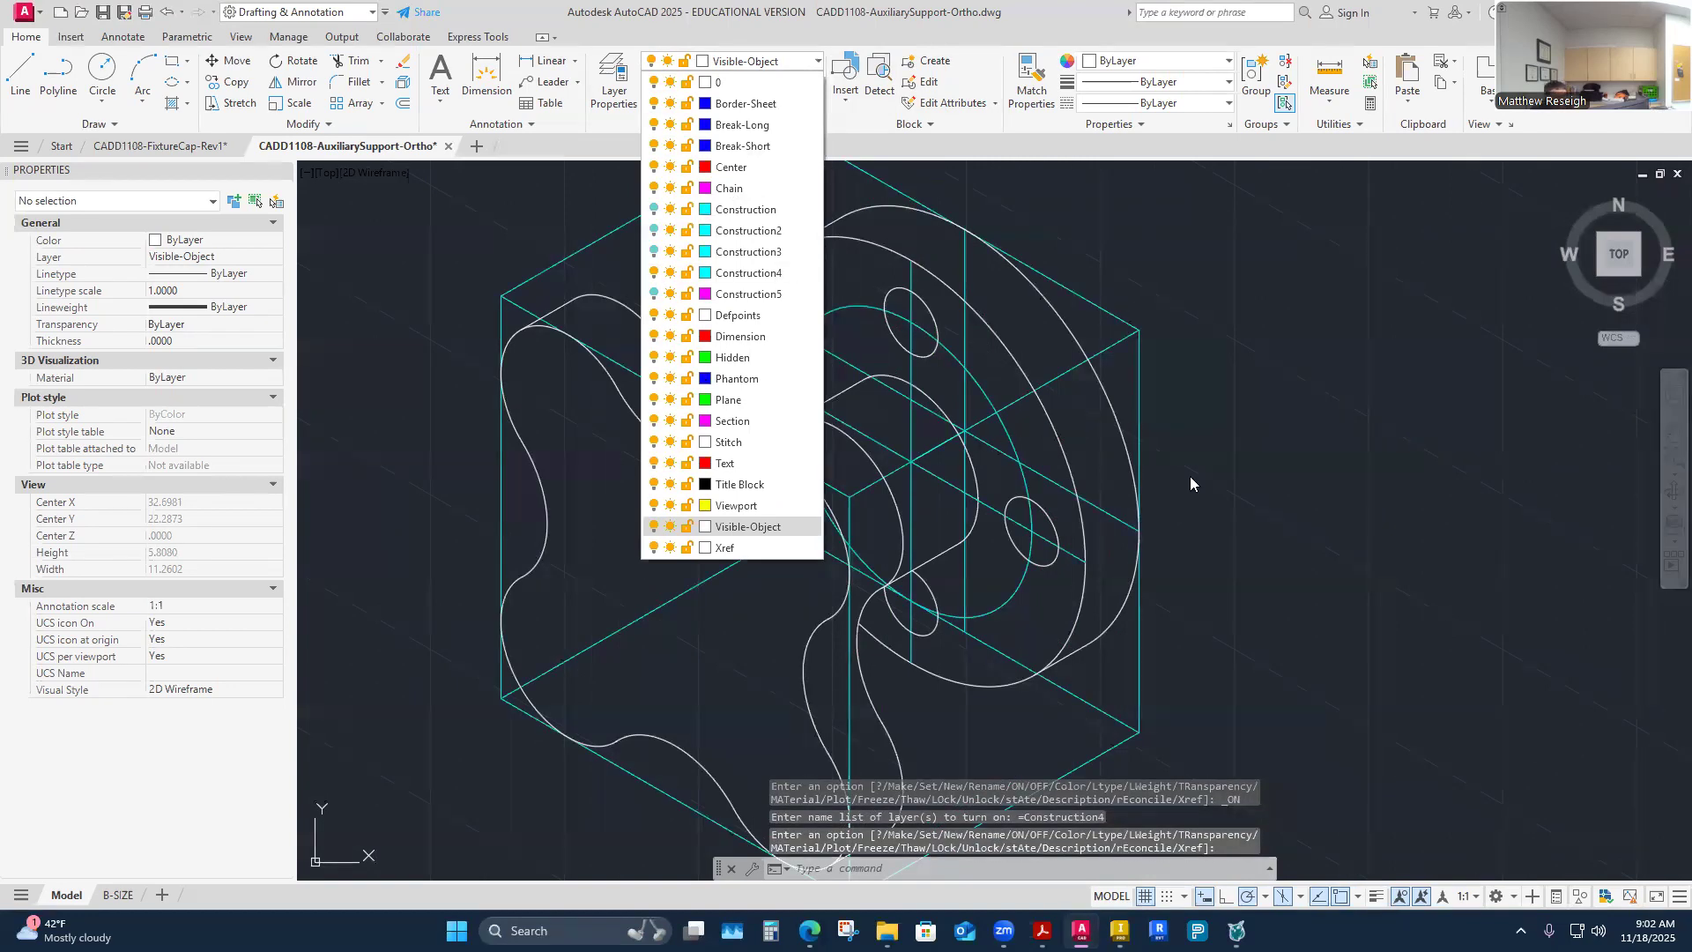
{"action": "key", "text": "Escape"}
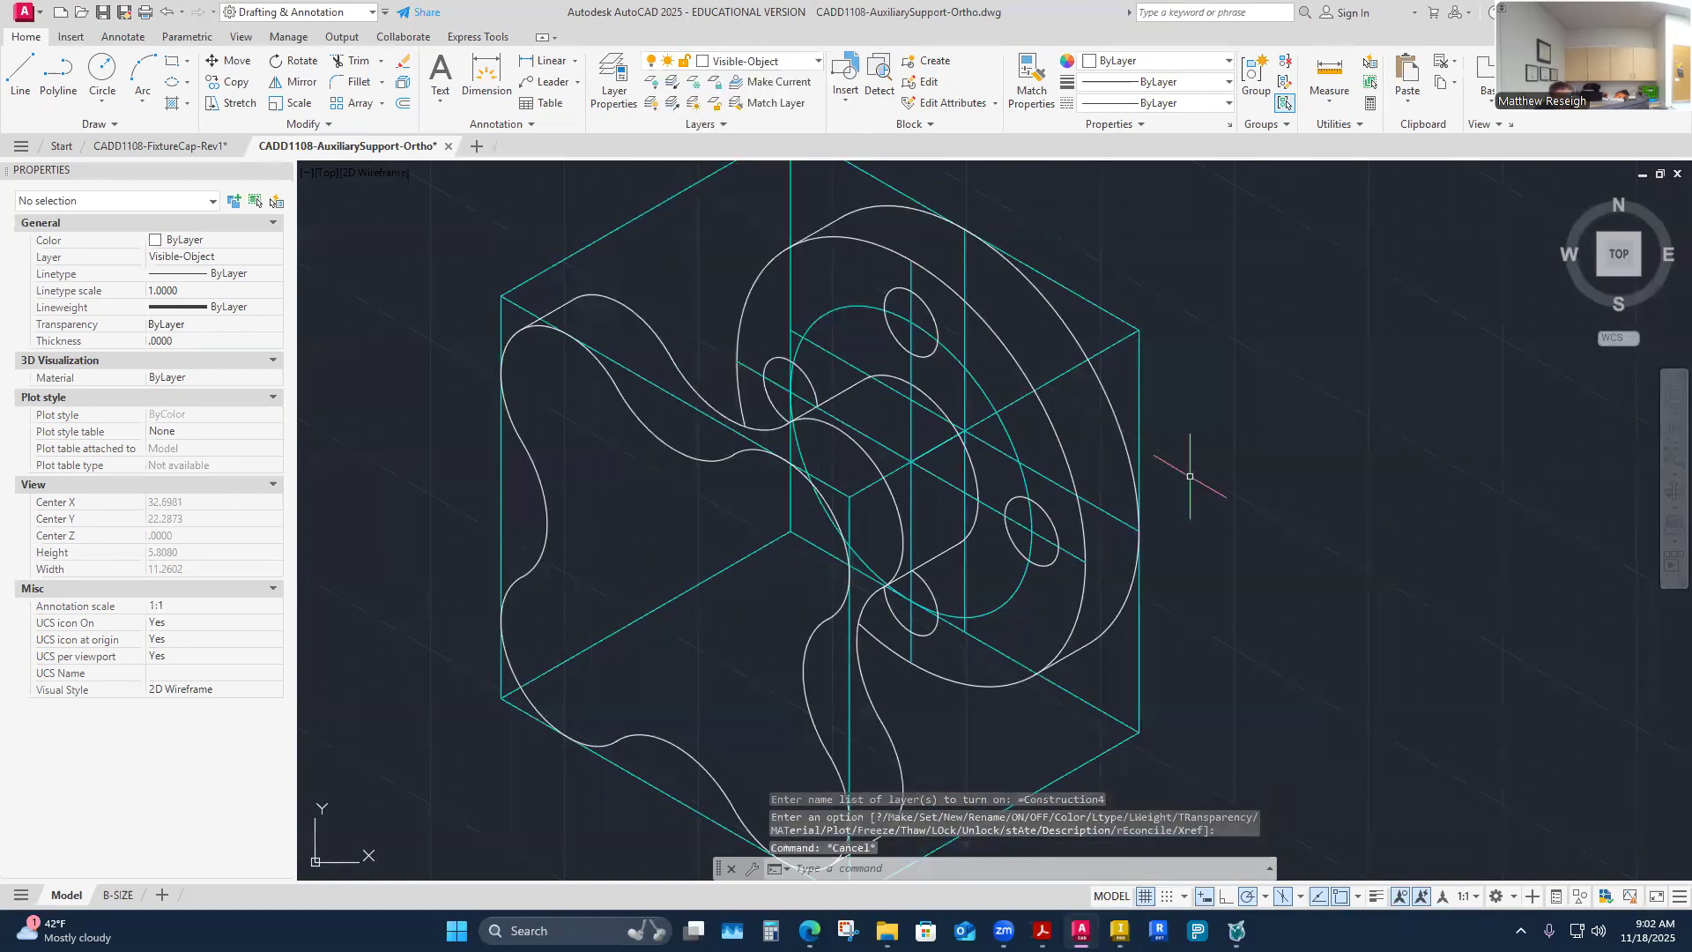
{"action": "scroll", "coordinate": [1067, 249], "scroll_direction": "up", "scroll_amount": 3}
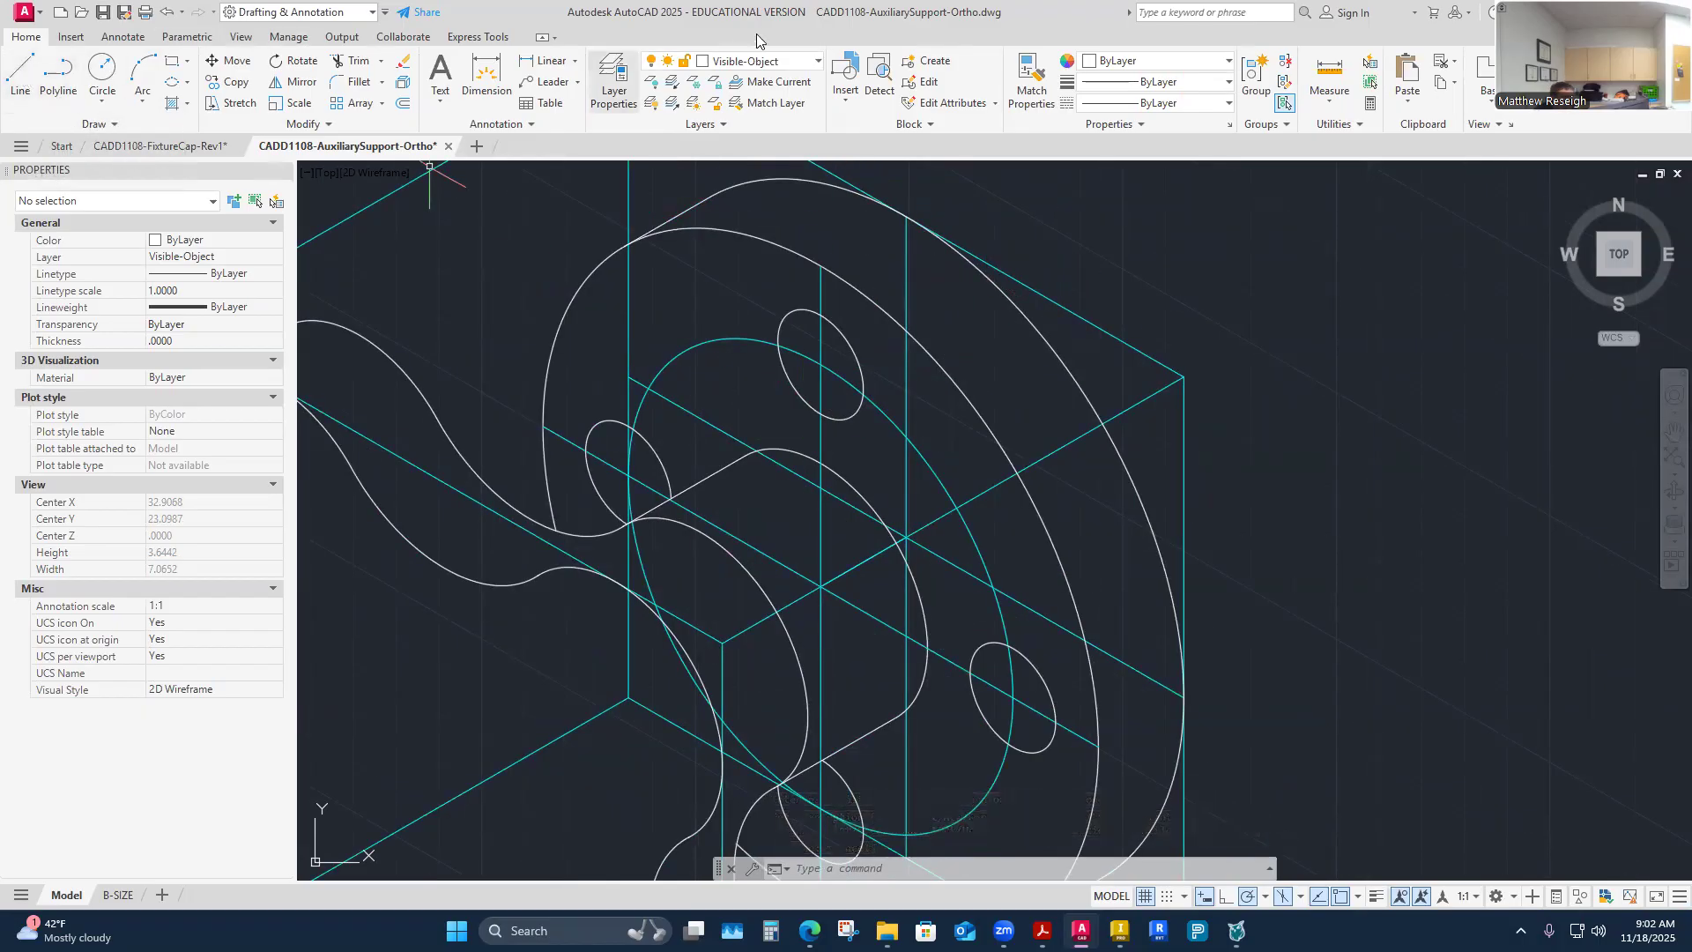
{"action": "left_click", "coordinate": [758, 61]}
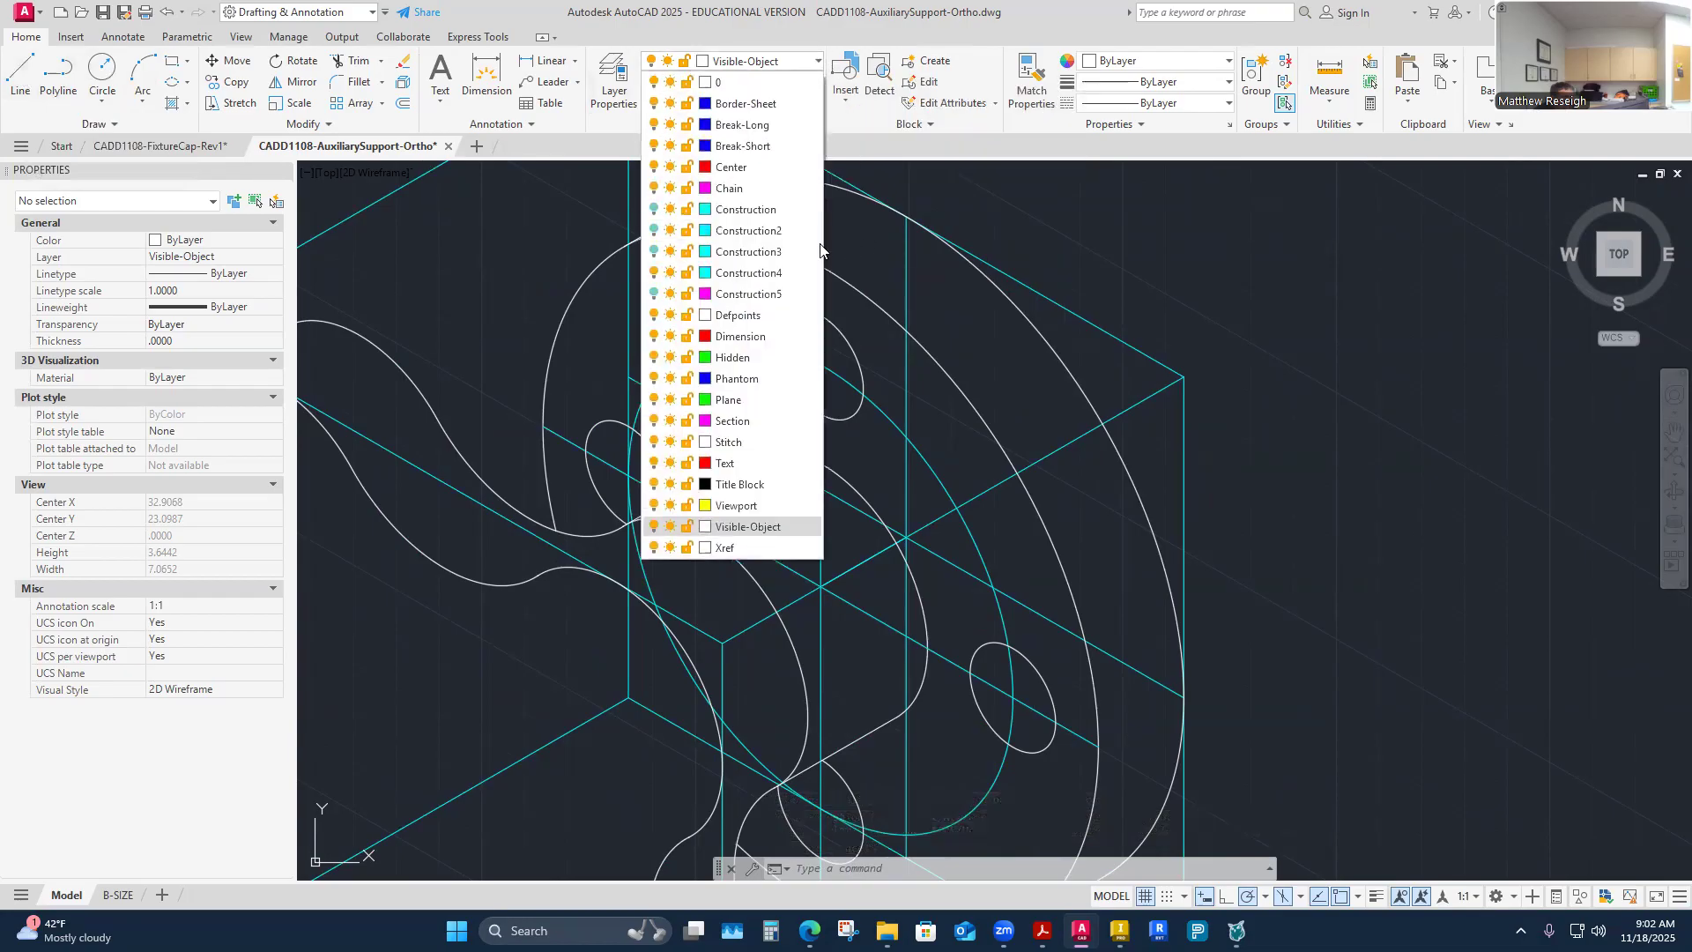
{"action": "left_click", "coordinate": [746, 273]}
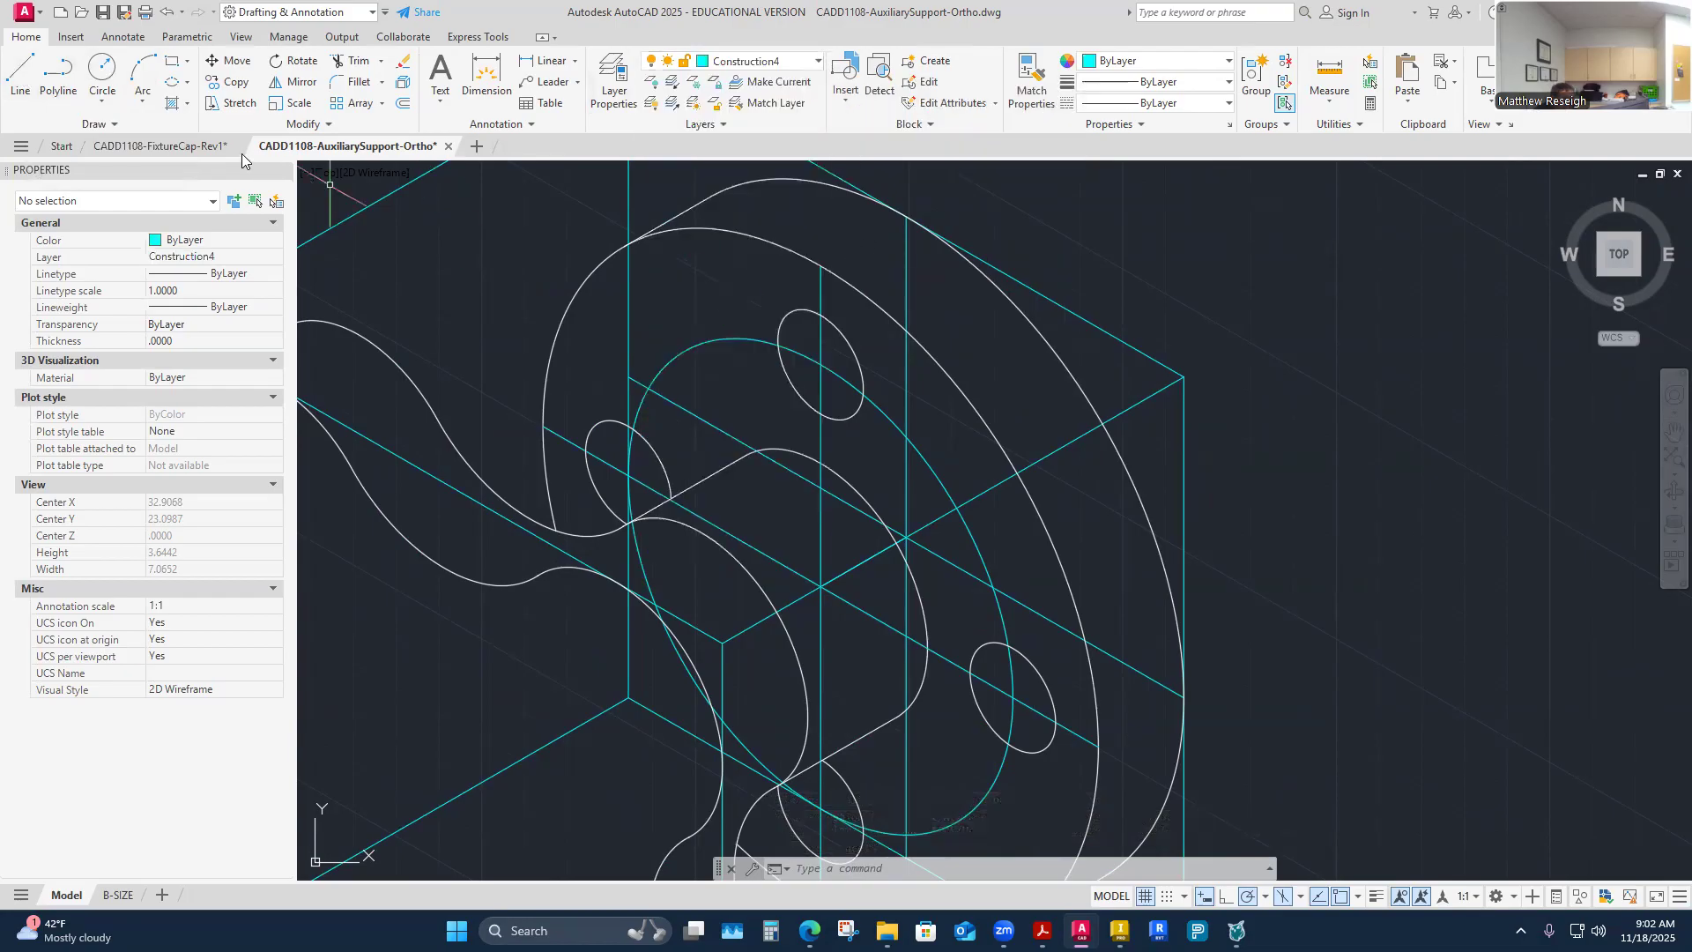
Step: Draw a .5 construction line at 30° from the center of the flange's top small hole toward the rear
{"action": "left_click", "coordinate": [24, 81]}
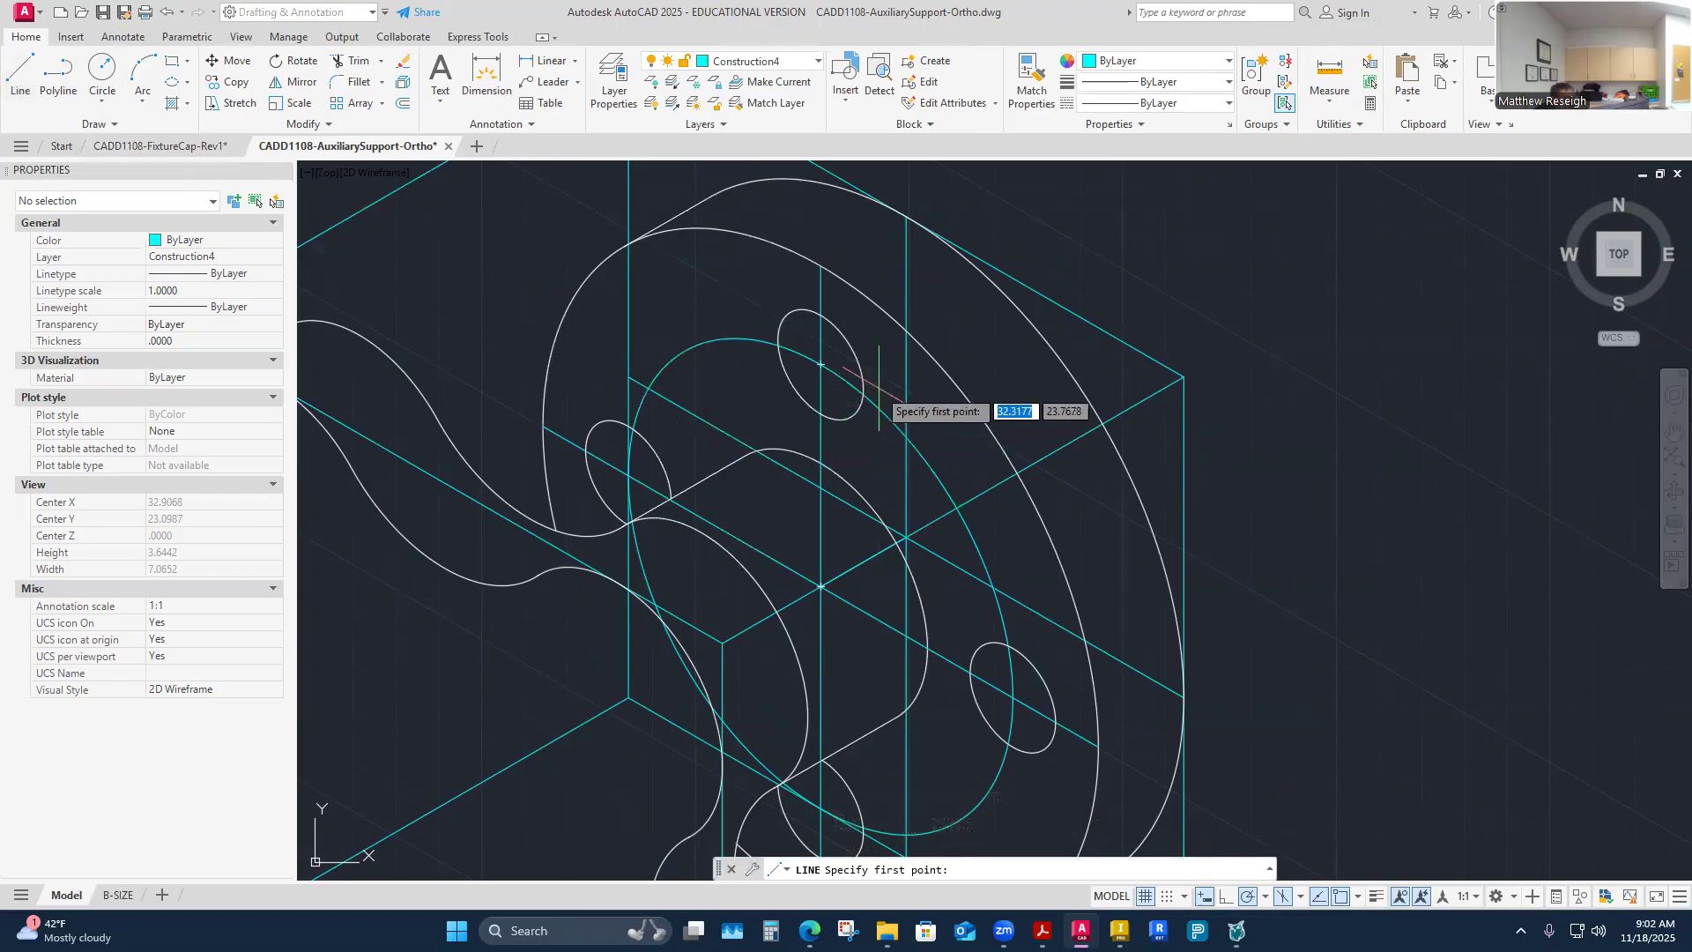
{"action": "left_click", "coordinate": [819, 364]}
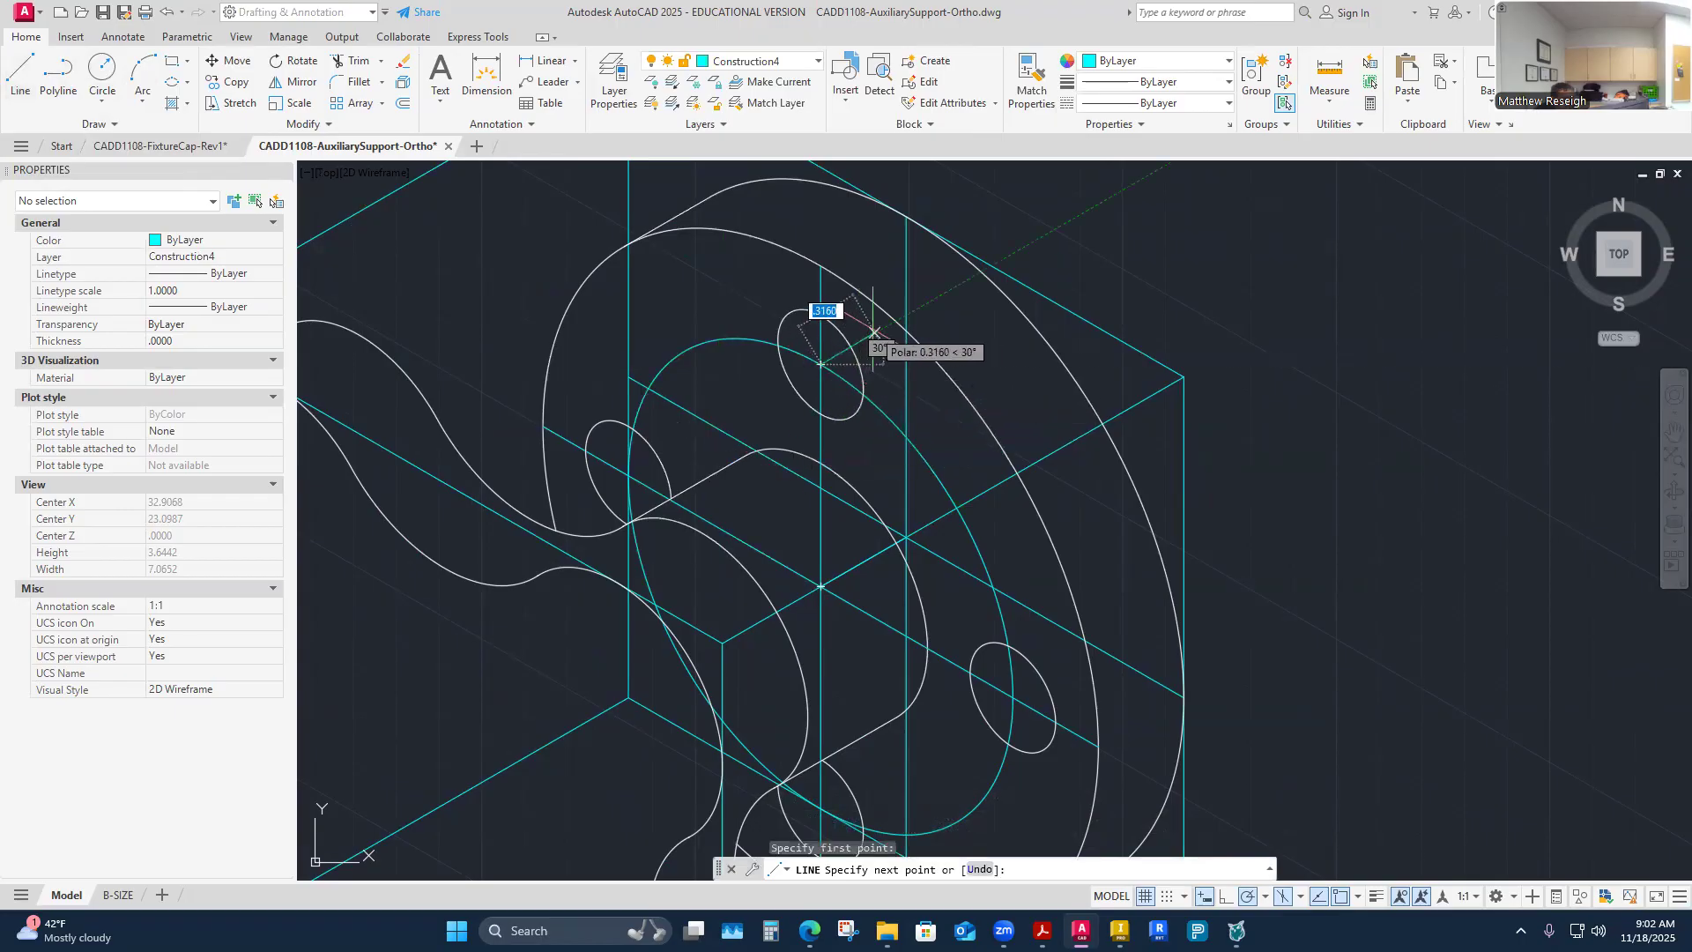
{"action": "type", "text": ".5"}
{"action": "key", "text": "Return"}
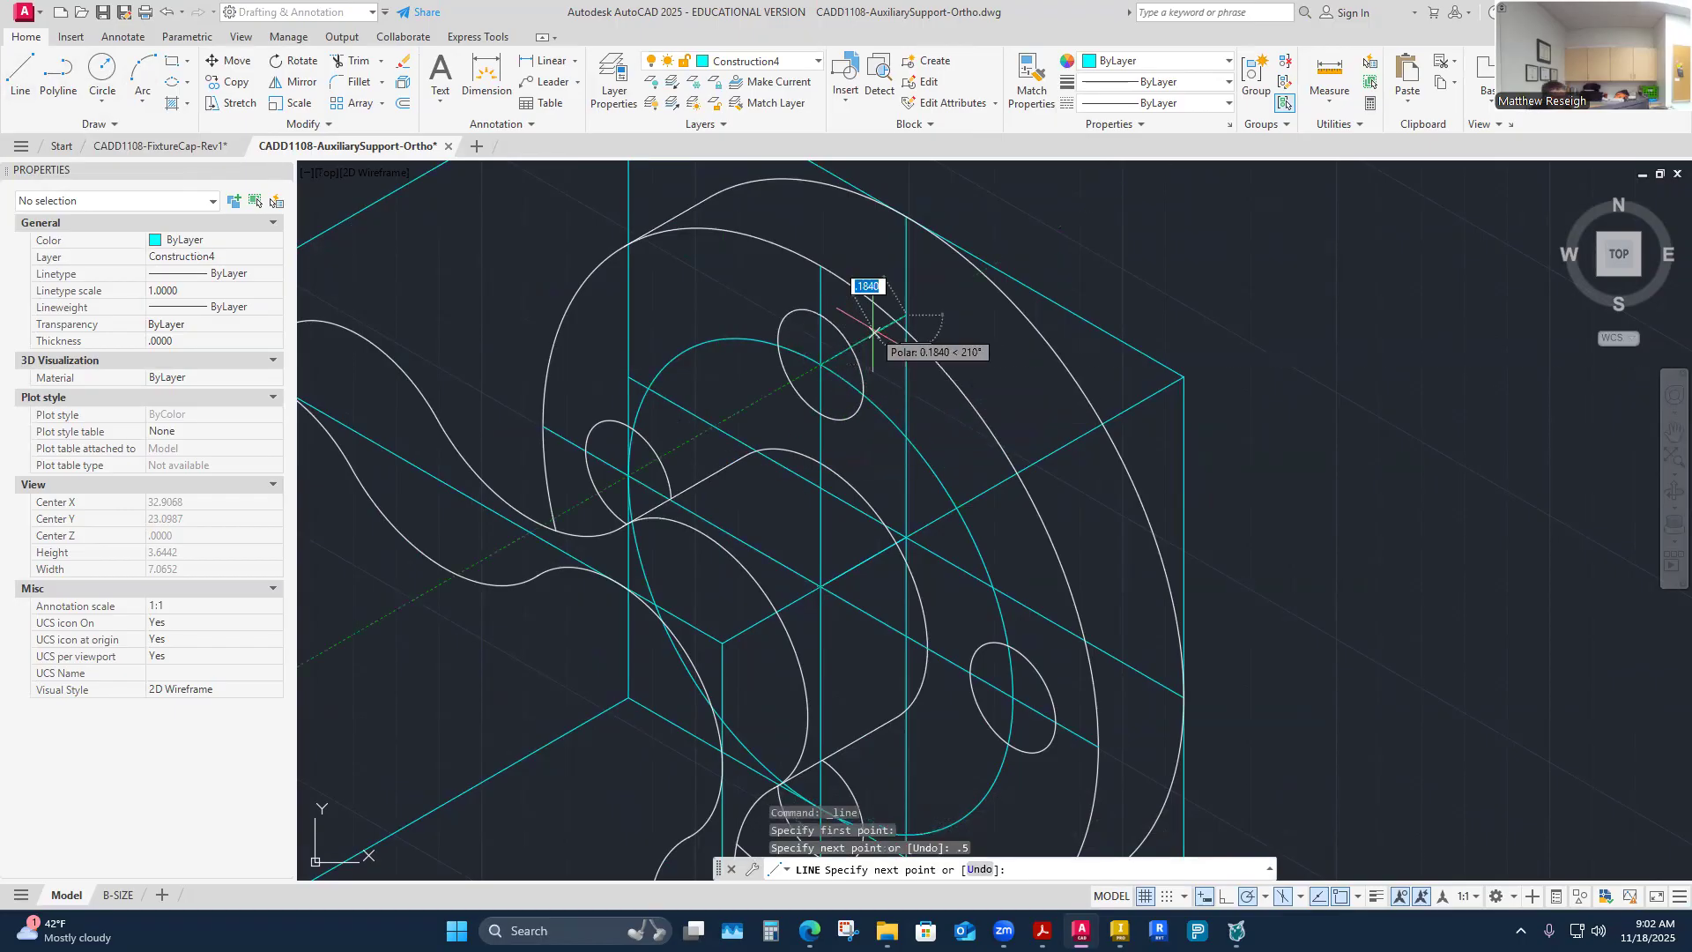
{"action": "key", "text": "Escape"}
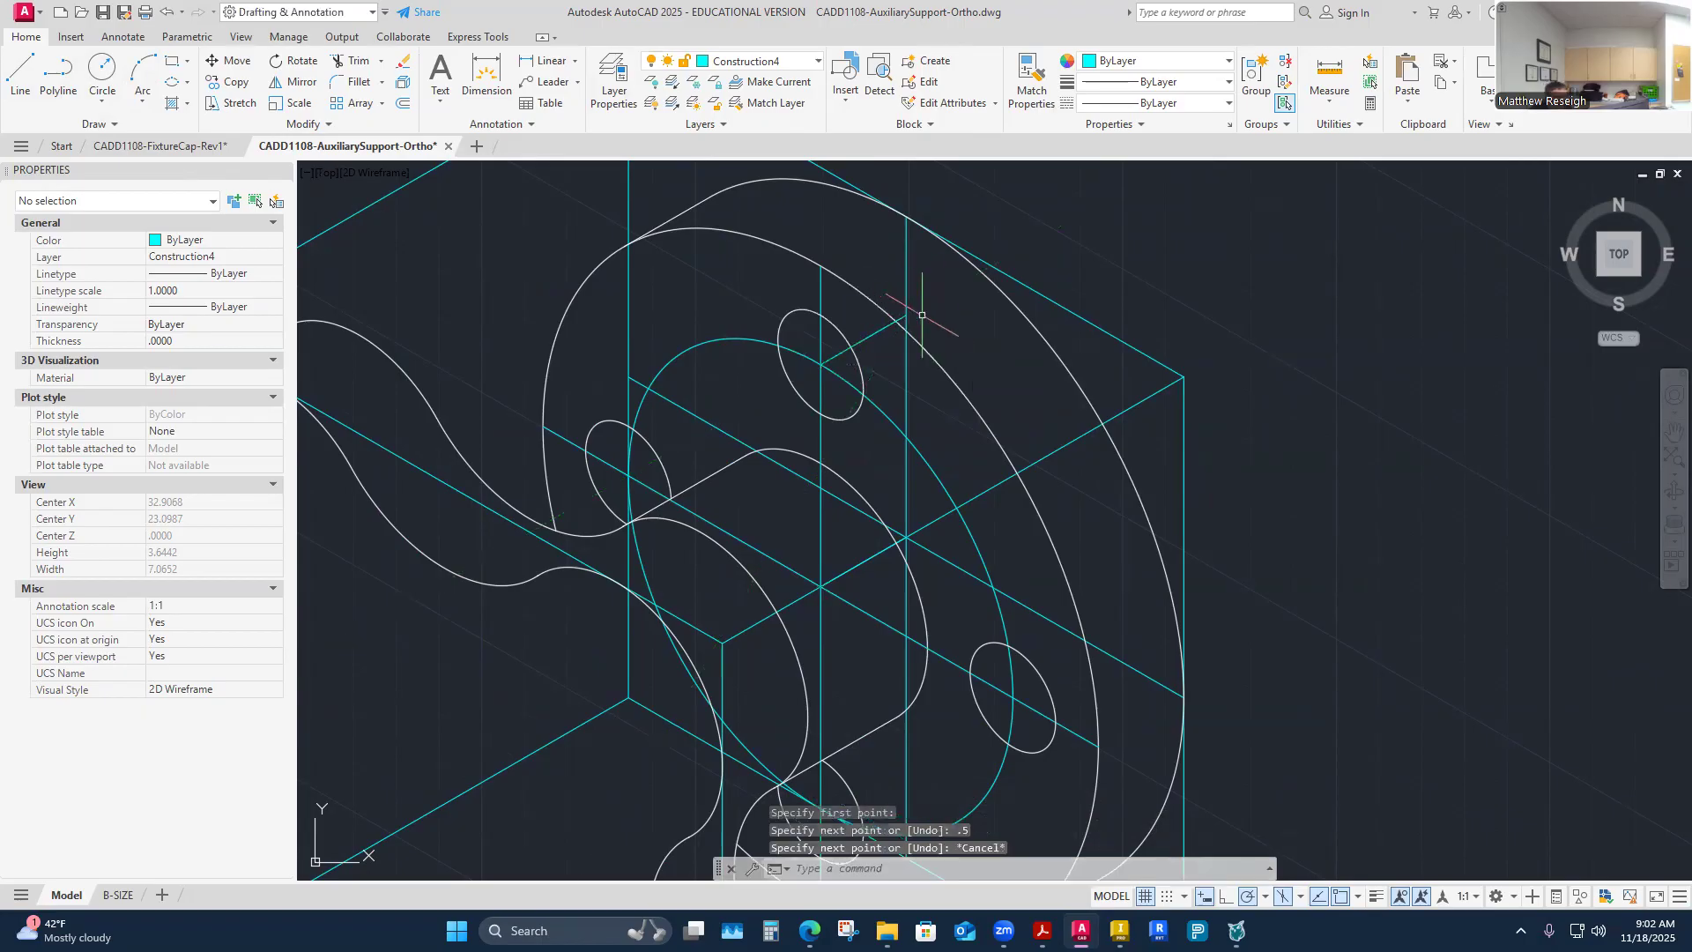
{"action": "left_click", "coordinate": [231, 81]}
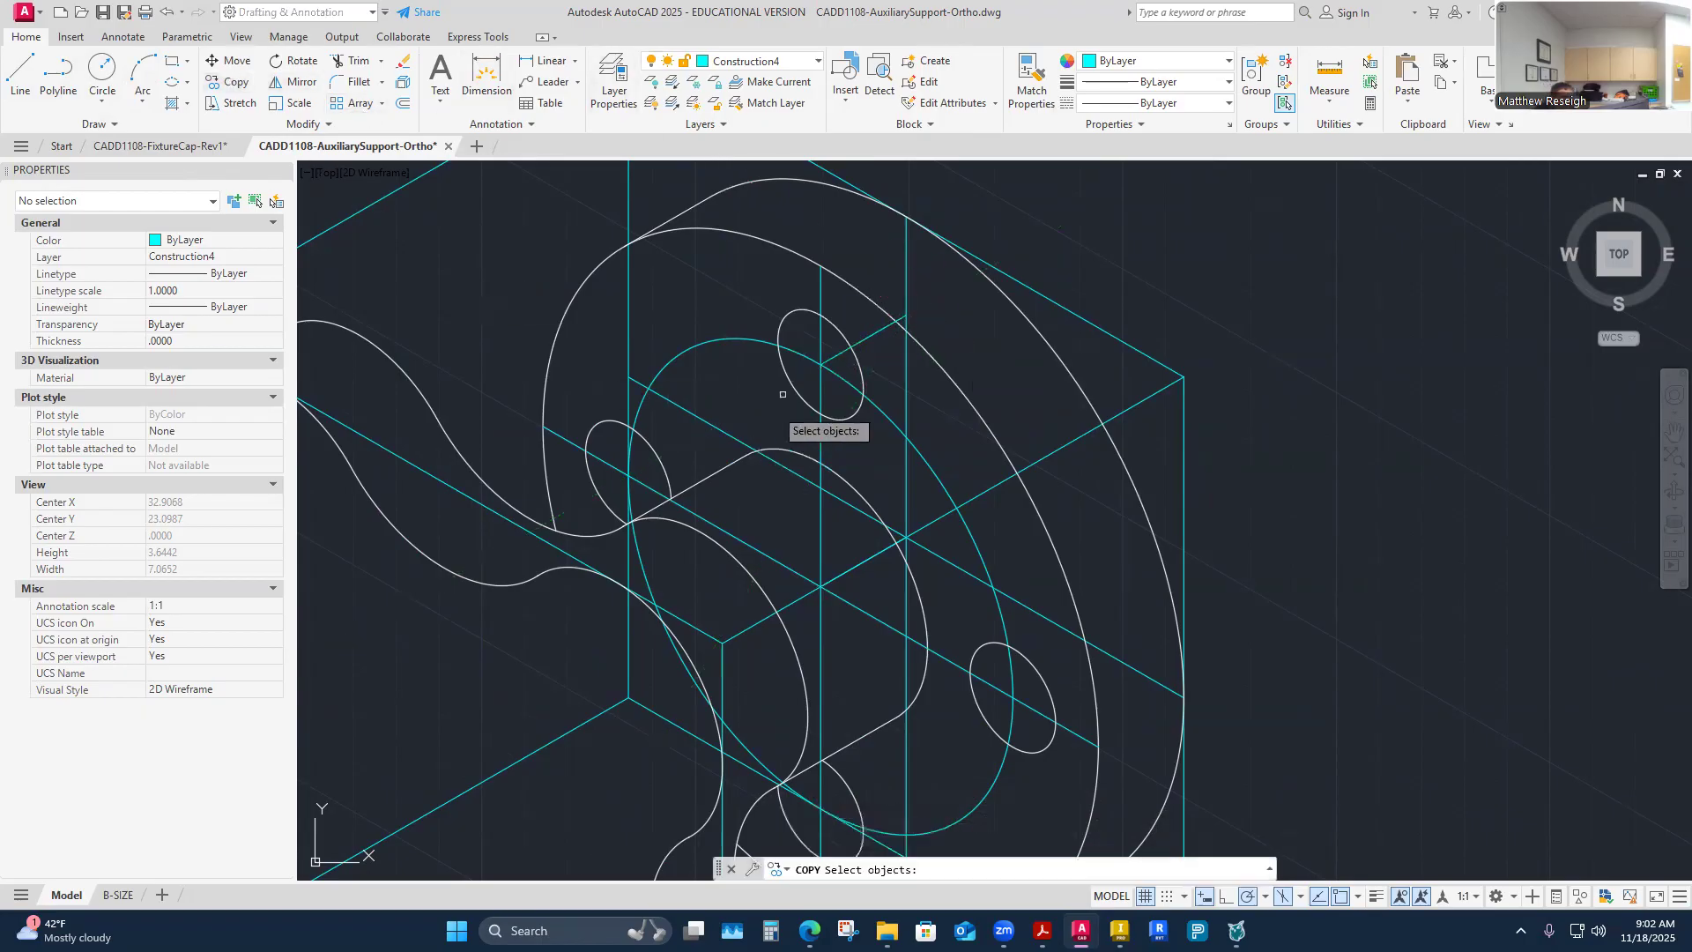
{"action": "left_click", "coordinate": [786, 320]}
{"action": "key", "text": "Return"}
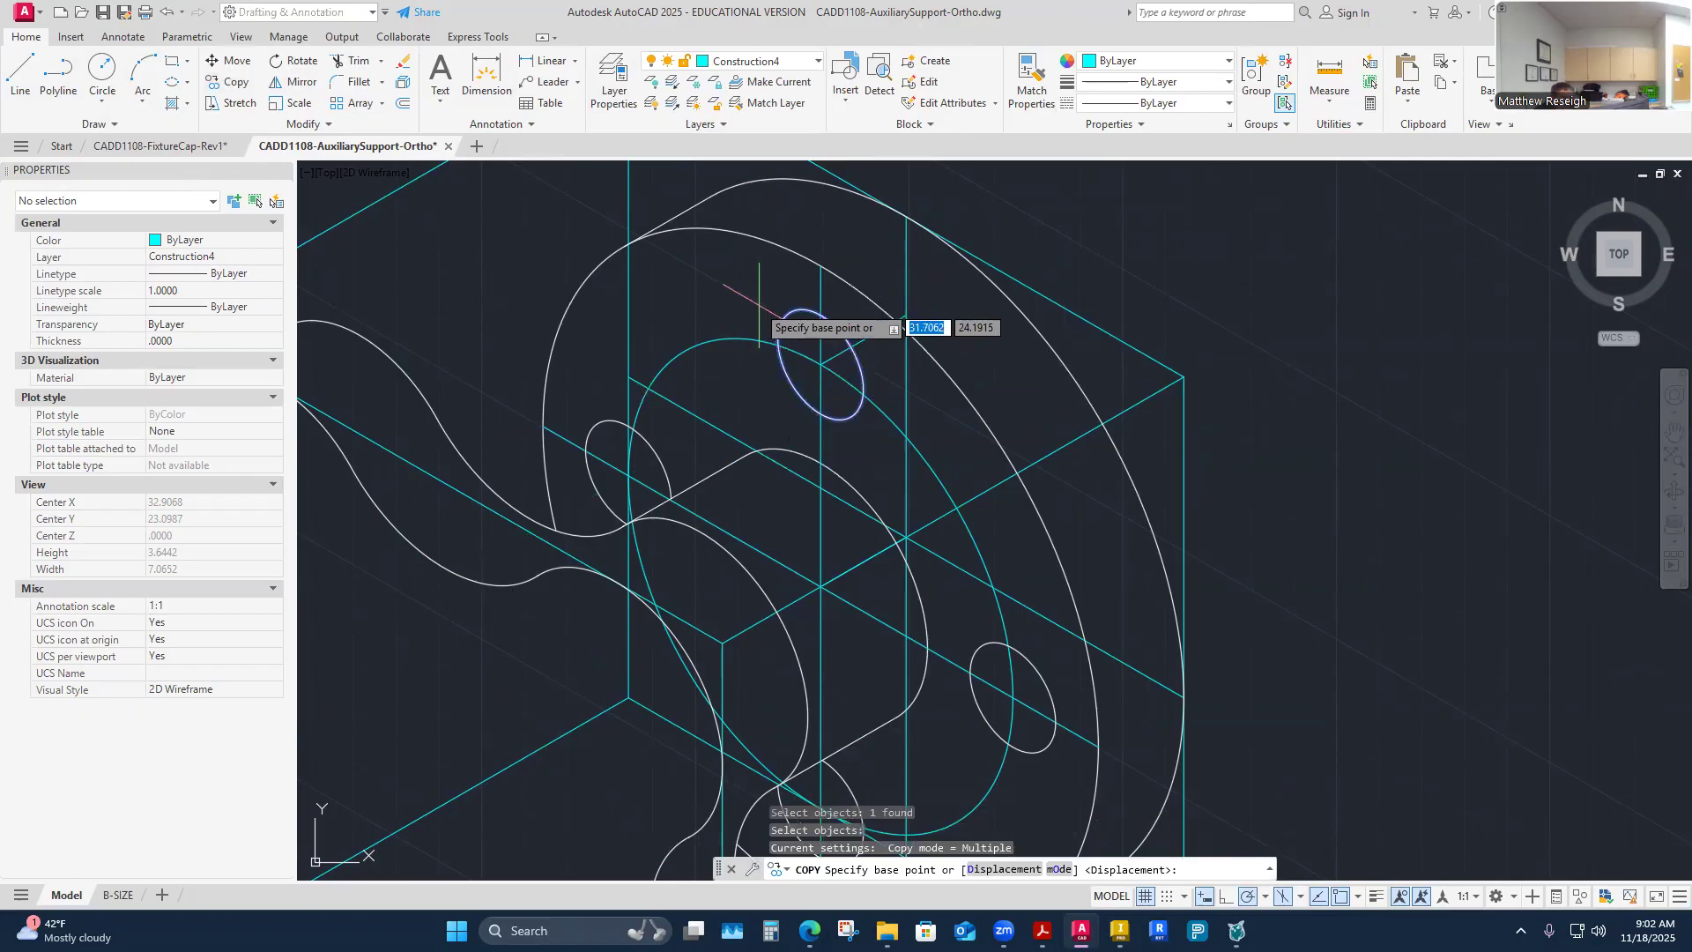
{"action": "left_click", "coordinate": [821, 364]}
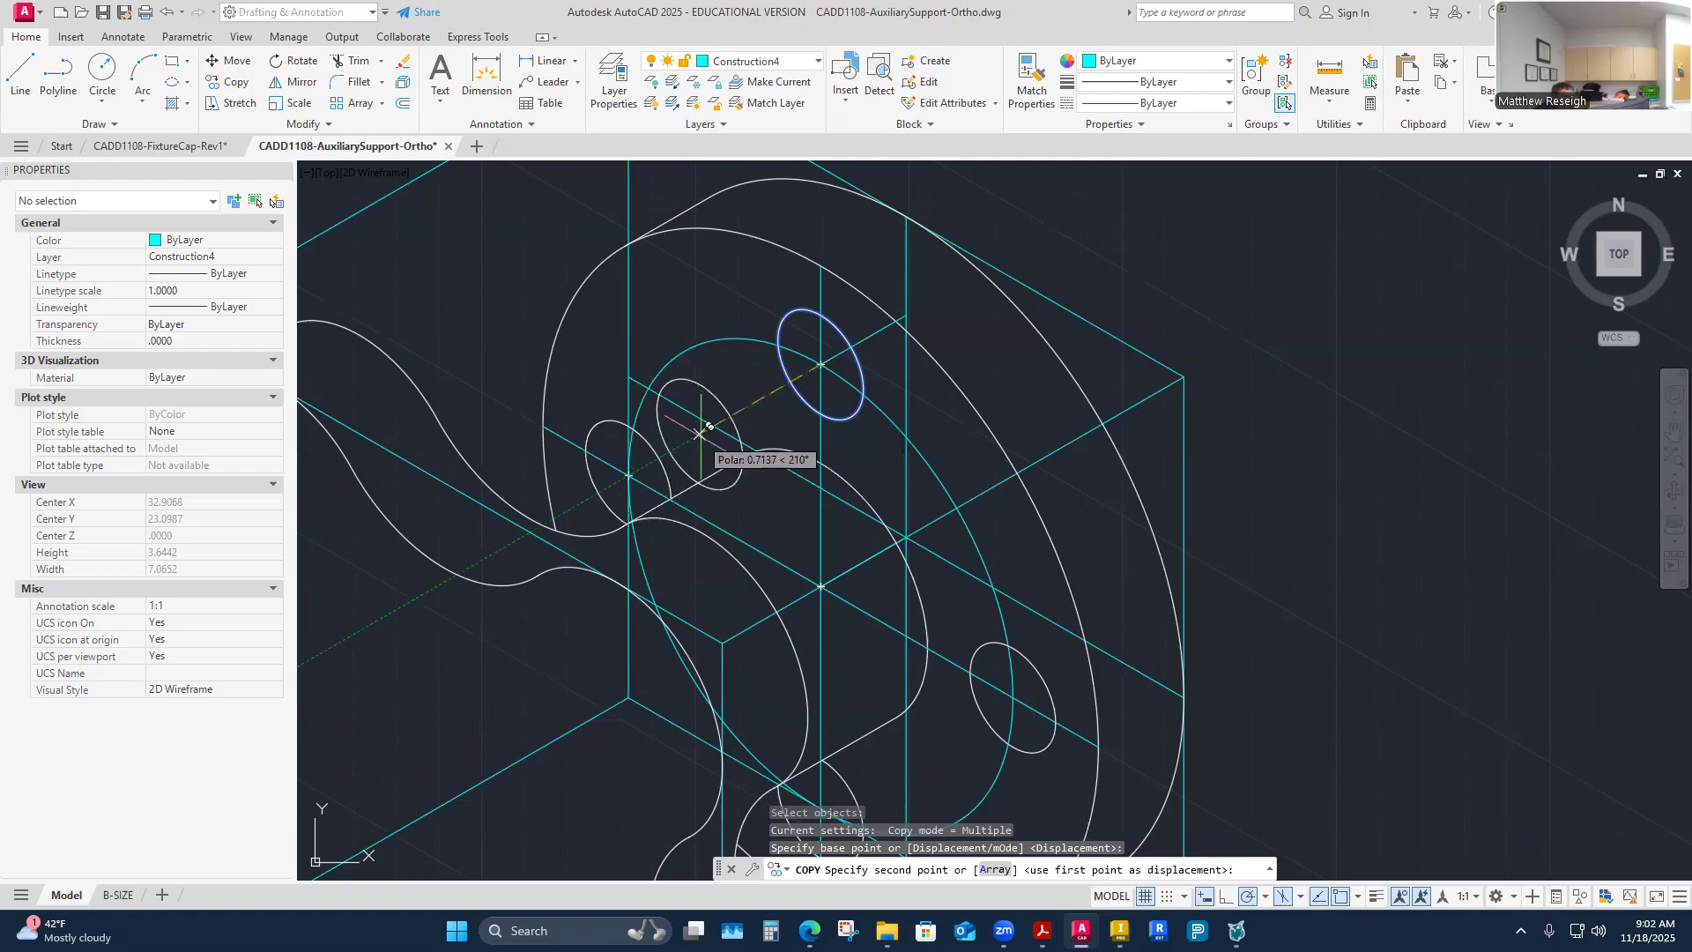
{"action": "key", "text": "Escape"}
{"action": "key", "text": "Escape"}
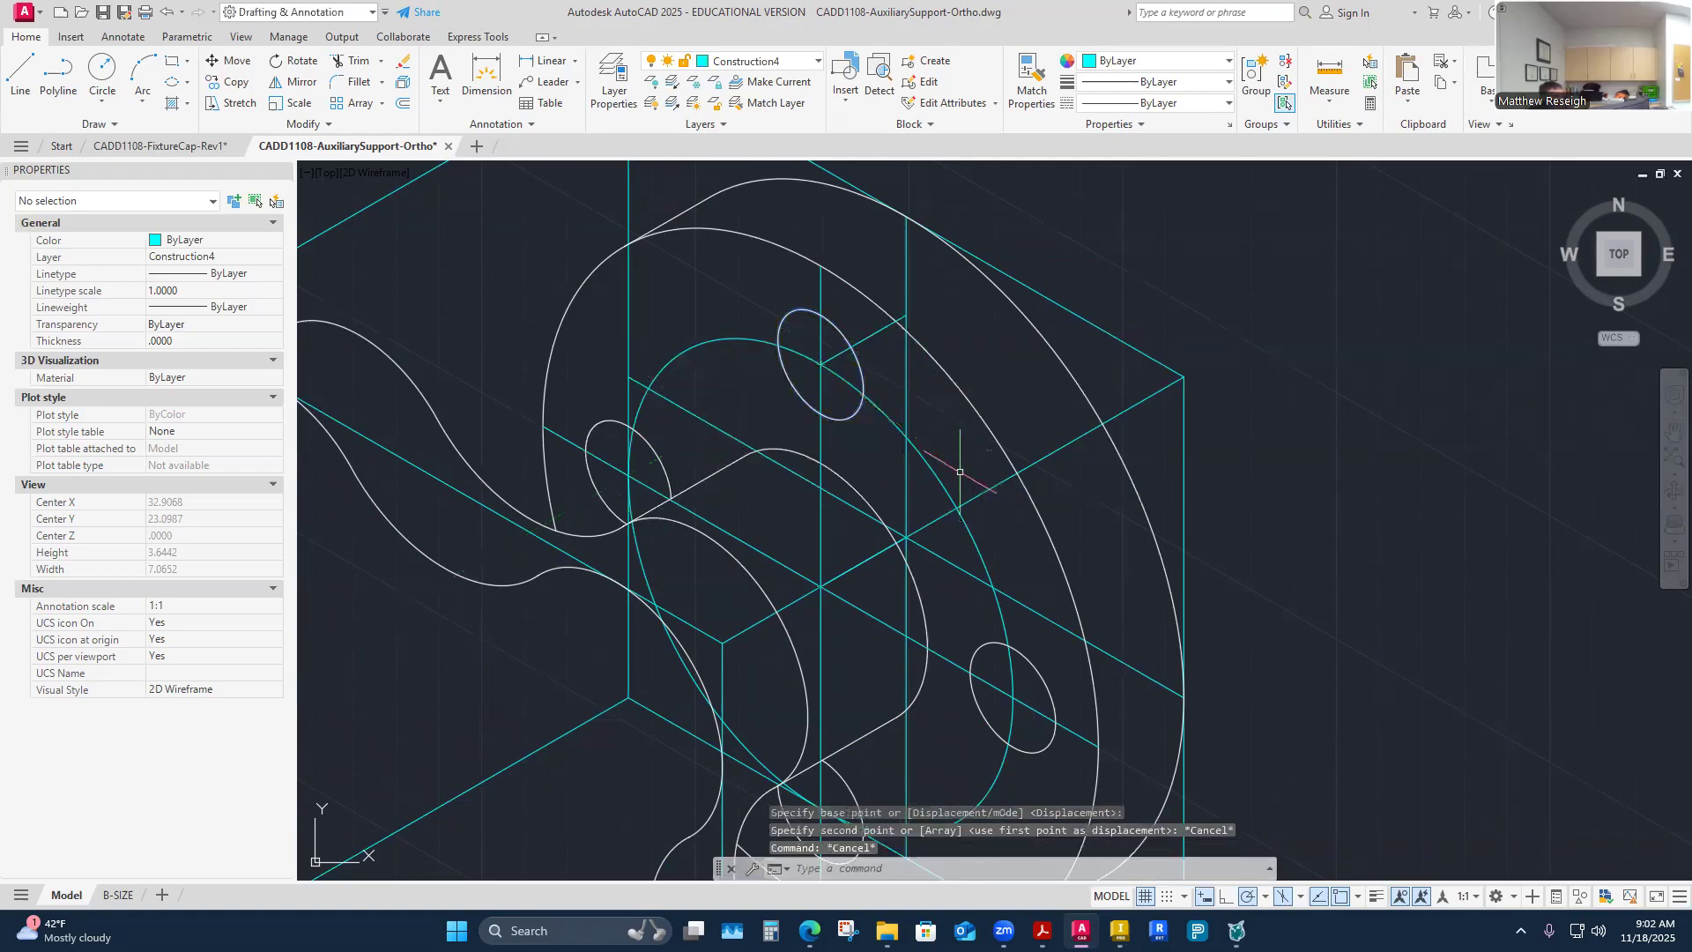
Step: Turn on the Construction3 layer
{"action": "scroll", "coordinate": [857, 490], "scroll_direction": "down", "scroll_amount": 3}
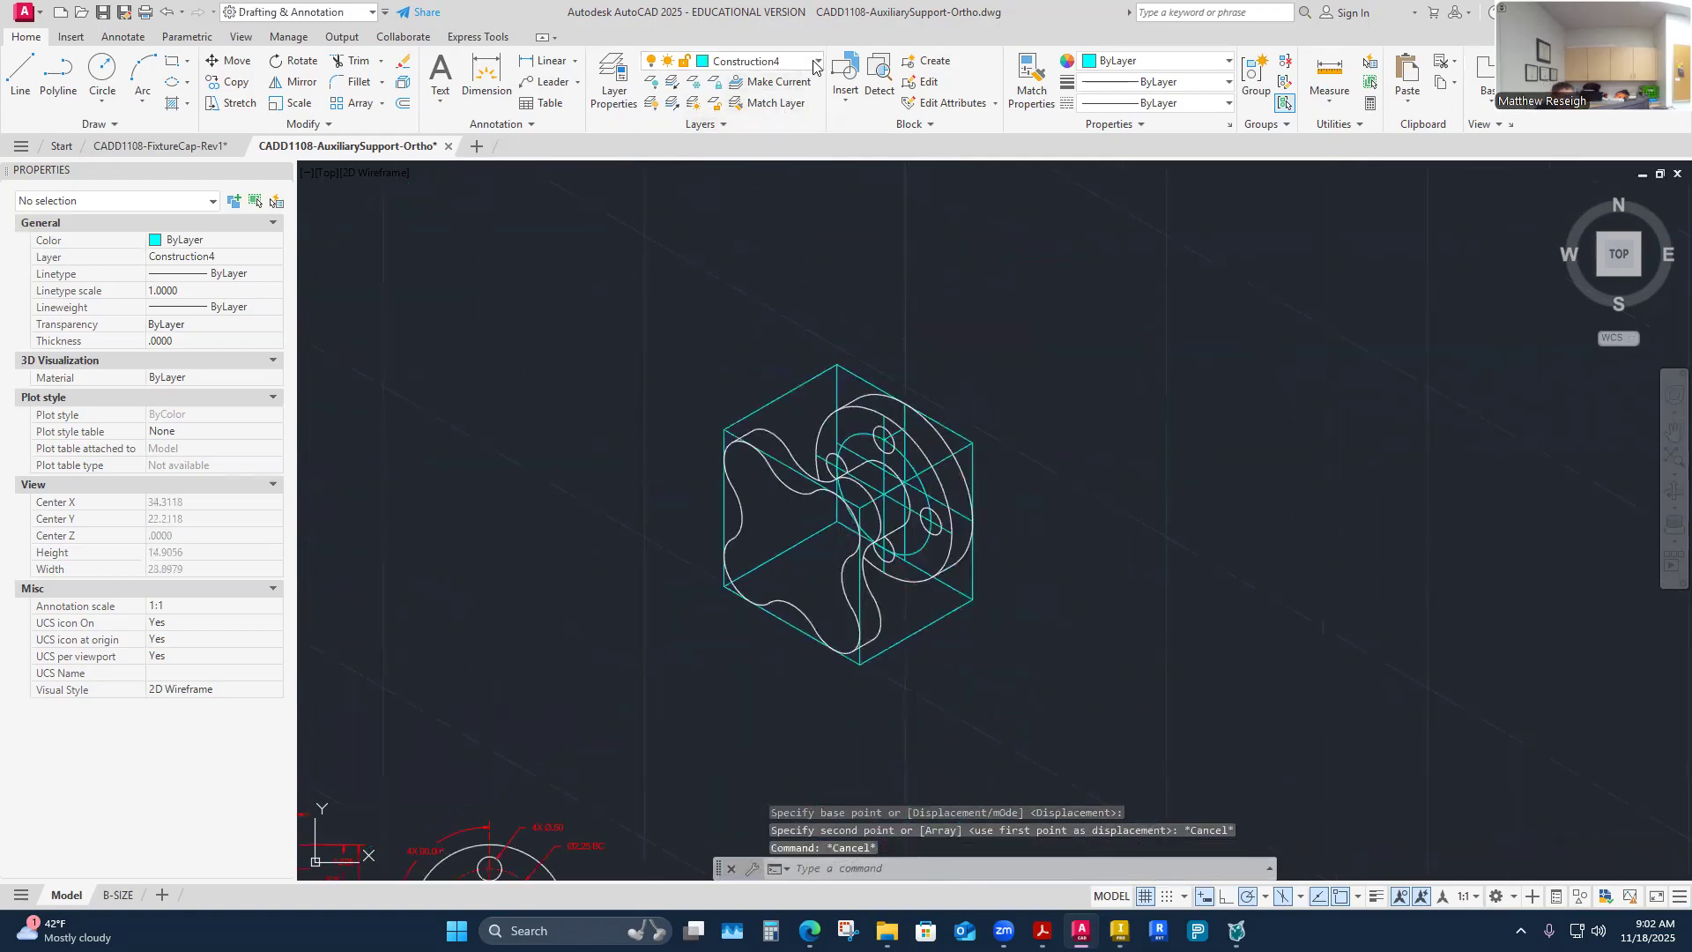
{"action": "left_click", "coordinate": [780, 61]}
{"action": "left_click", "coordinate": [654, 253]}
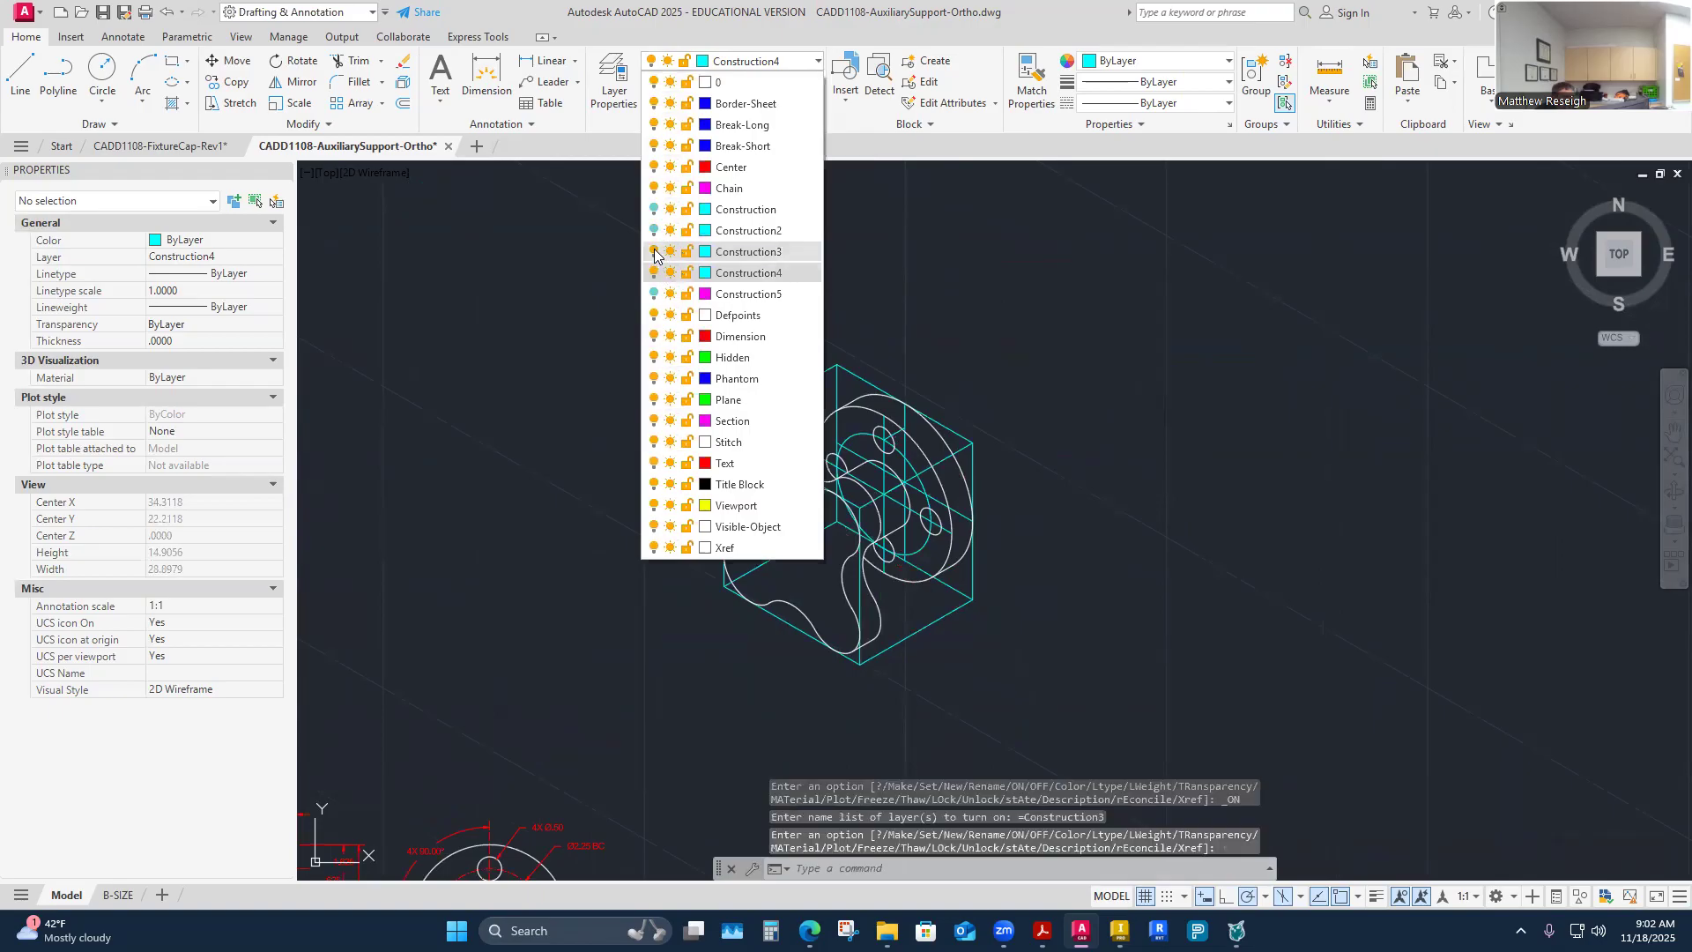
Step: Turn off the Construction3 and Construction4 layers, and make Construction5 the current layer while keeping it on
{"action": "left_click", "coordinate": [654, 253]}
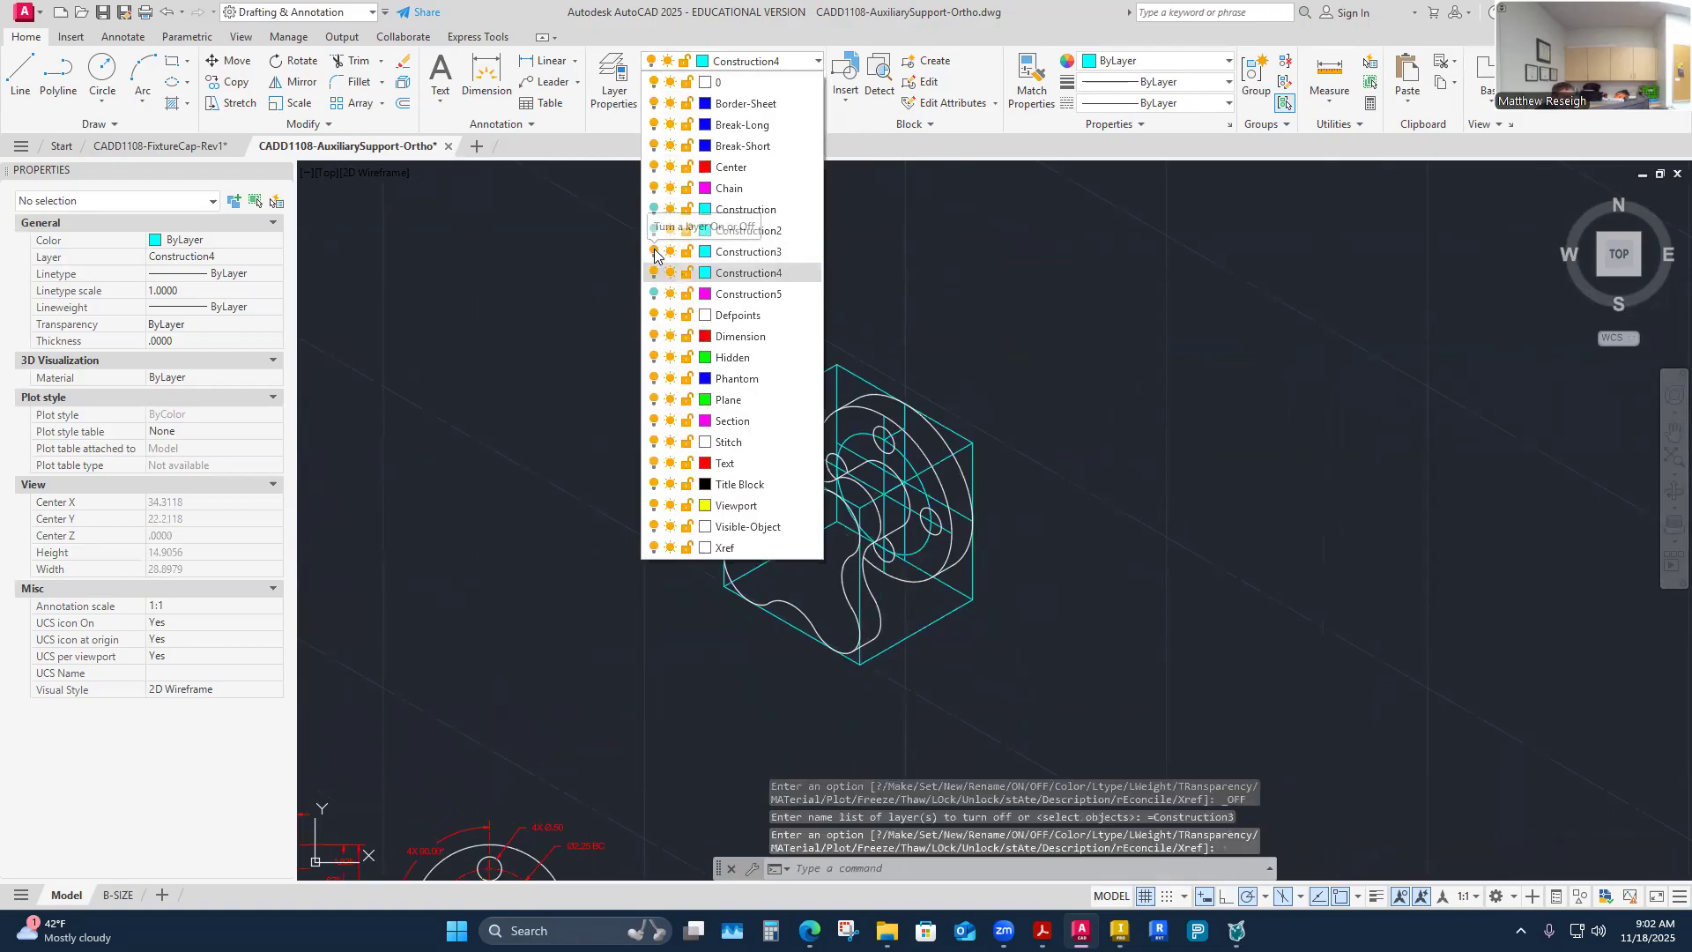
{"action": "left_click", "coordinate": [734, 297]}
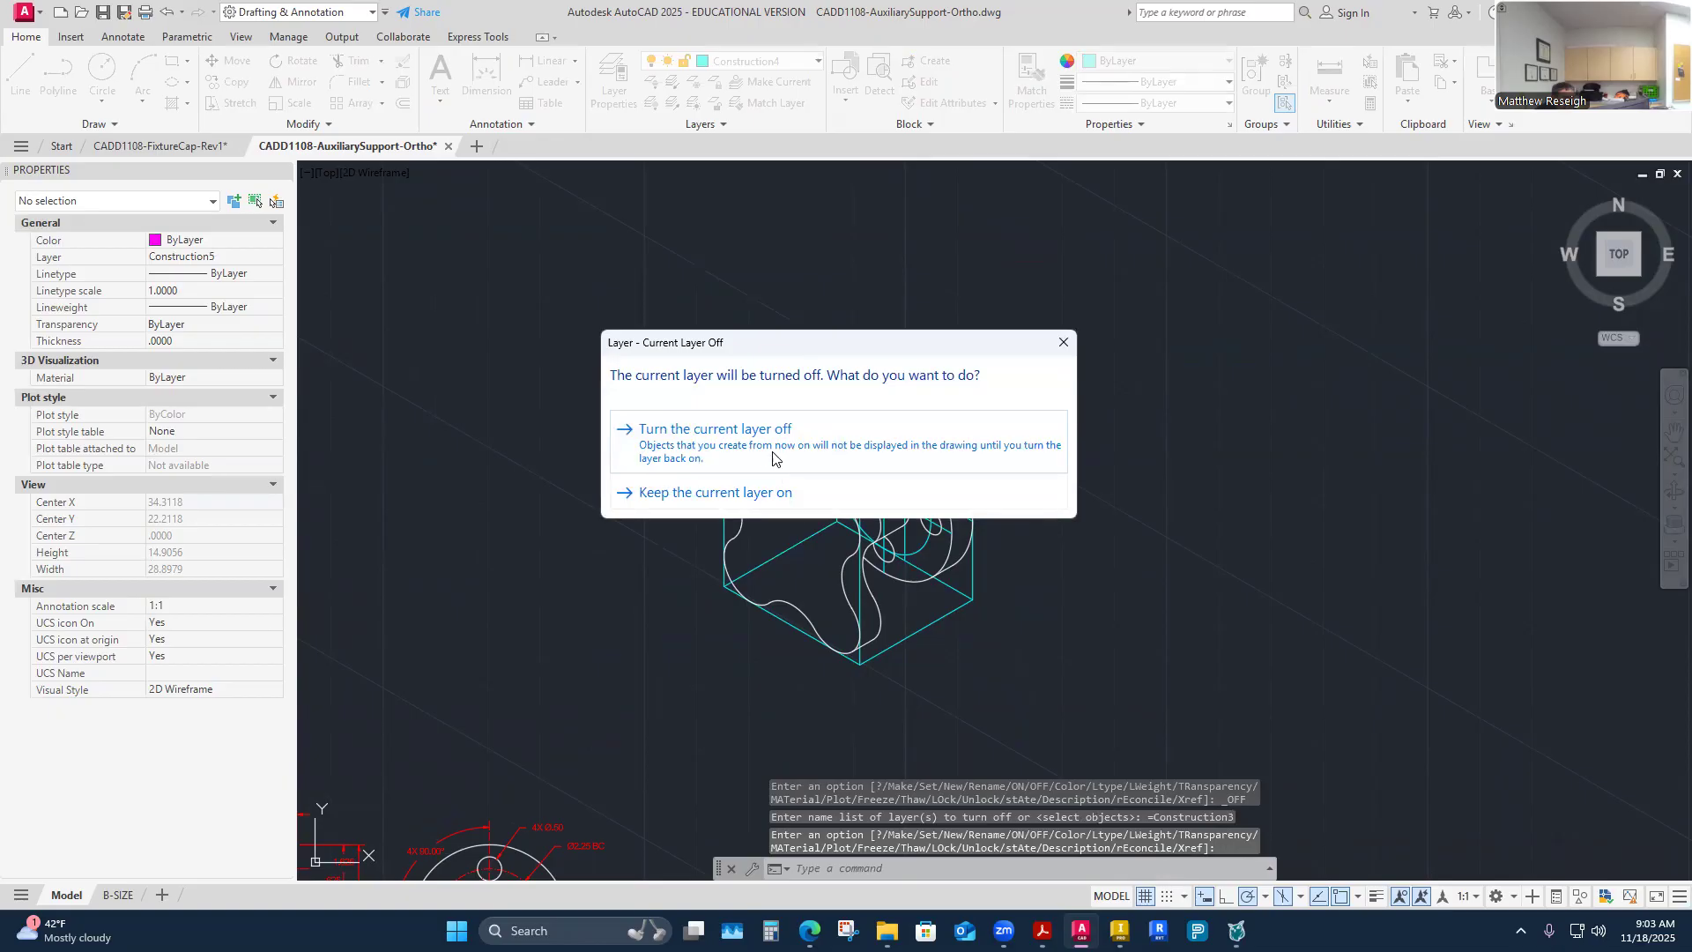
{"action": "left_click", "coordinate": [768, 492]}
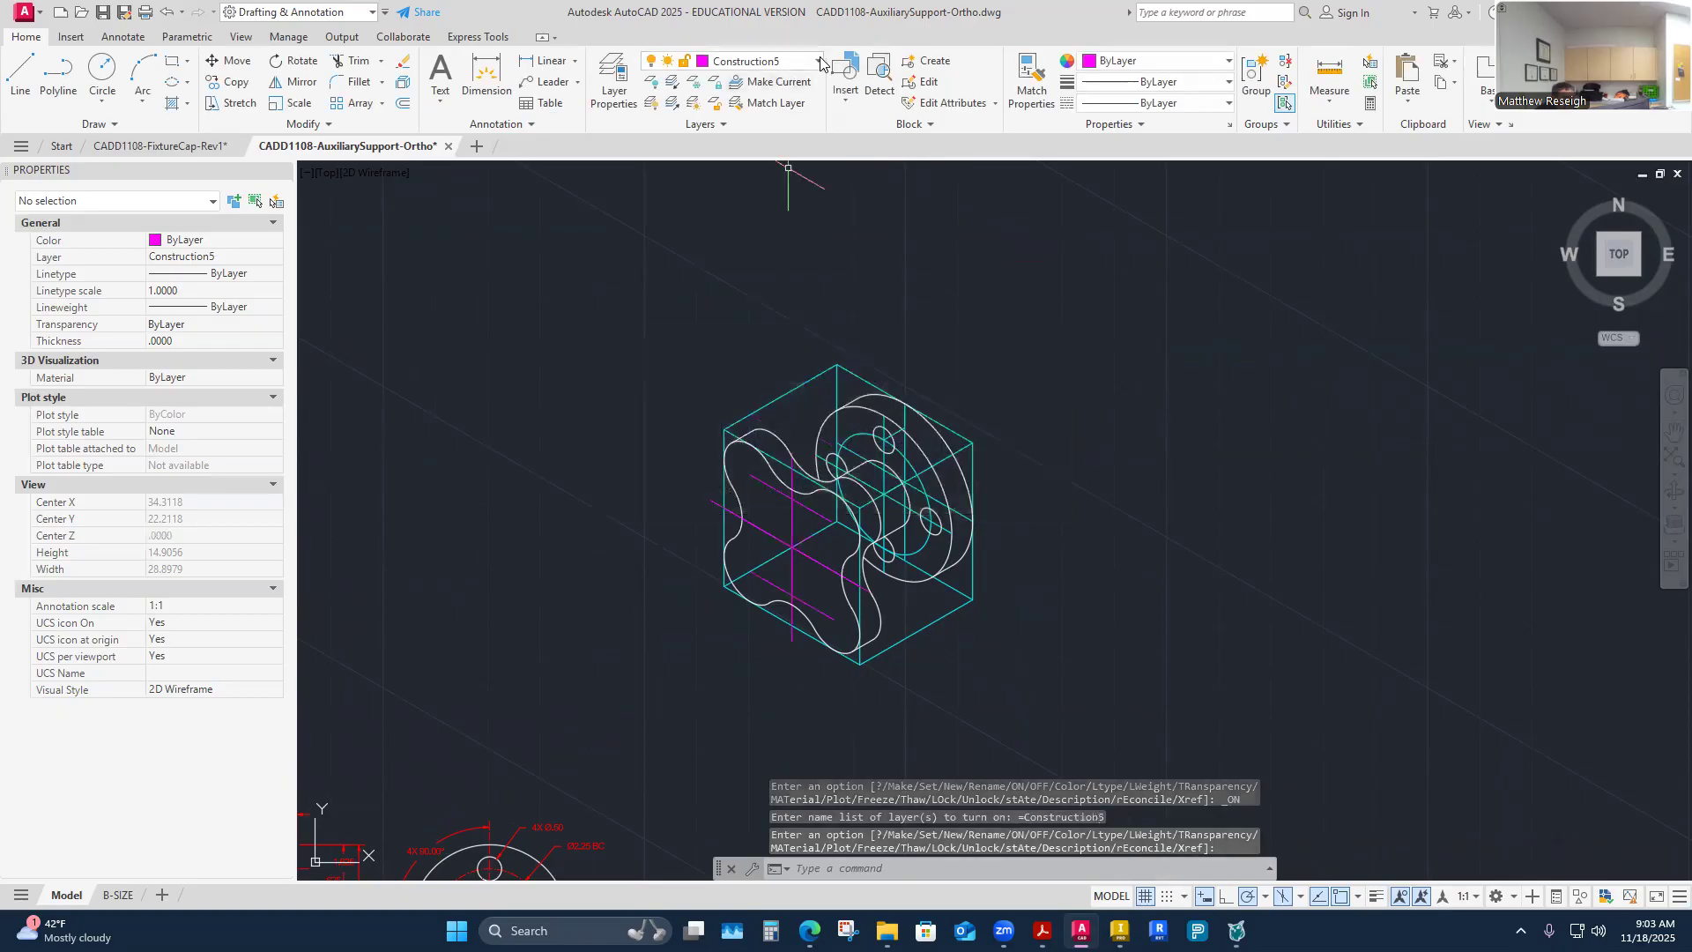
{"action": "left_click", "coordinate": [820, 61]}
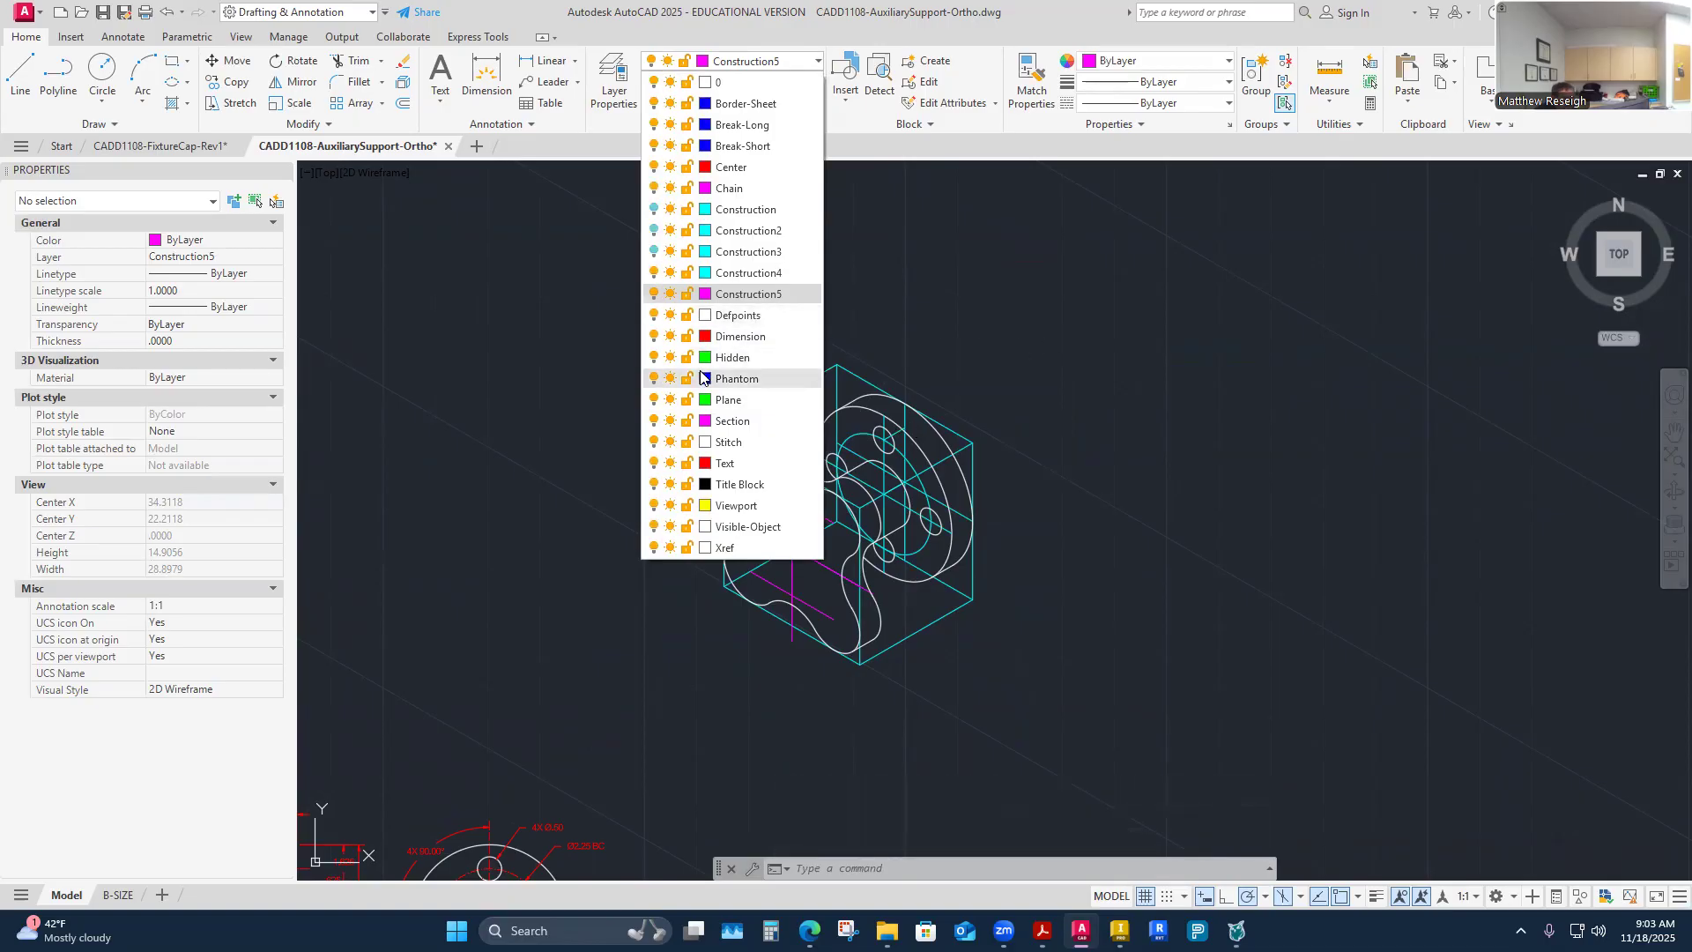
{"action": "left_click", "coordinate": [652, 273]}
Step: Draw an isocircle of radius .25 centered on the upper-left end of the front plate's upper slanted construction line
{"action": "scroll", "coordinate": [898, 601], "scroll_direction": "up", "scroll_amount": 5}
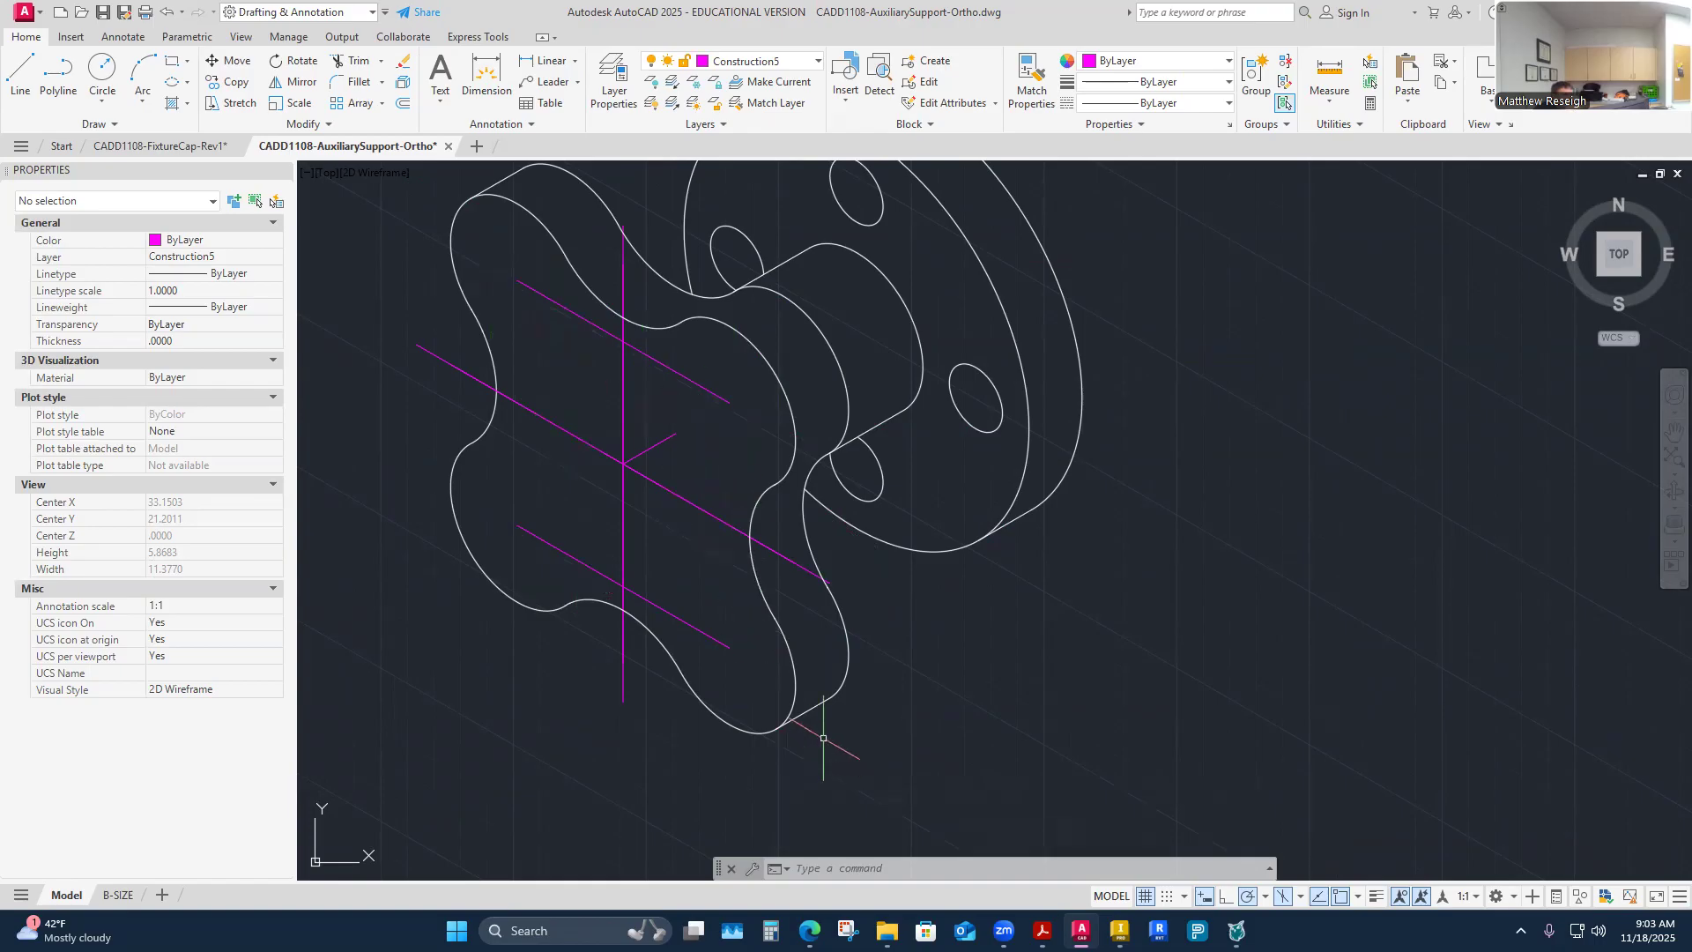
{"action": "left_click", "coordinate": [818, 60]}
{"action": "left_click", "coordinate": [742, 527]}
{"action": "left_click", "coordinate": [174, 82]}
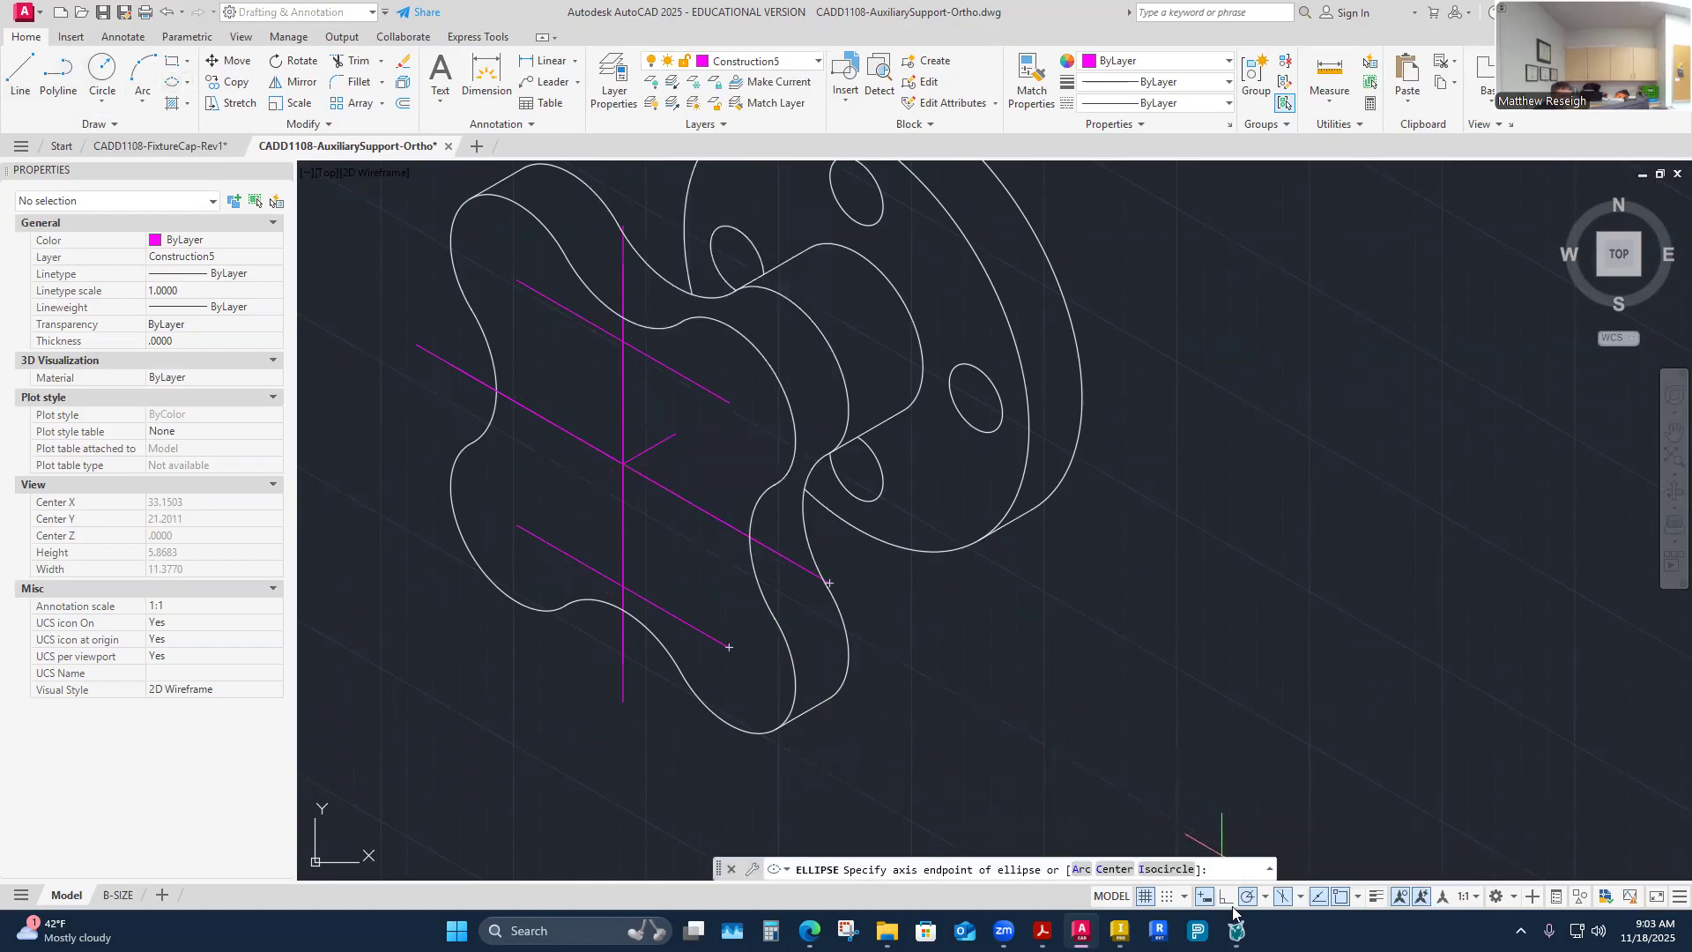
{"action": "left_click", "coordinate": [1169, 870]}
{"action": "left_click", "coordinate": [514, 279]}
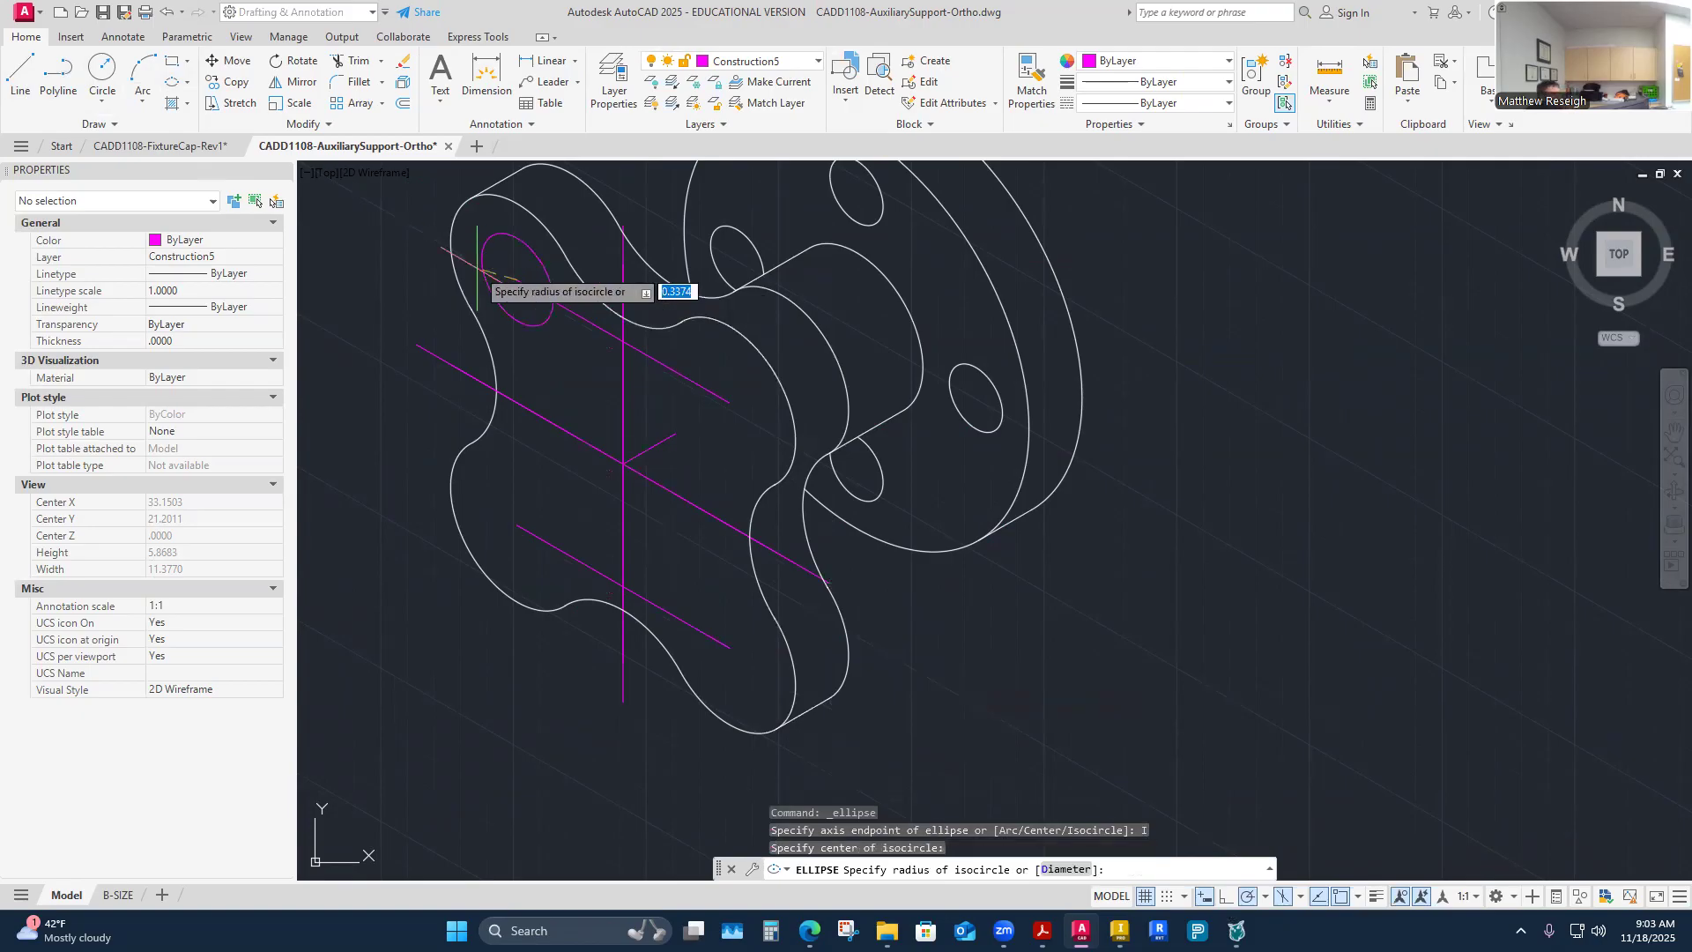
{"action": "type", "text": ".25"}
{"action": "key", "text": "Return"}
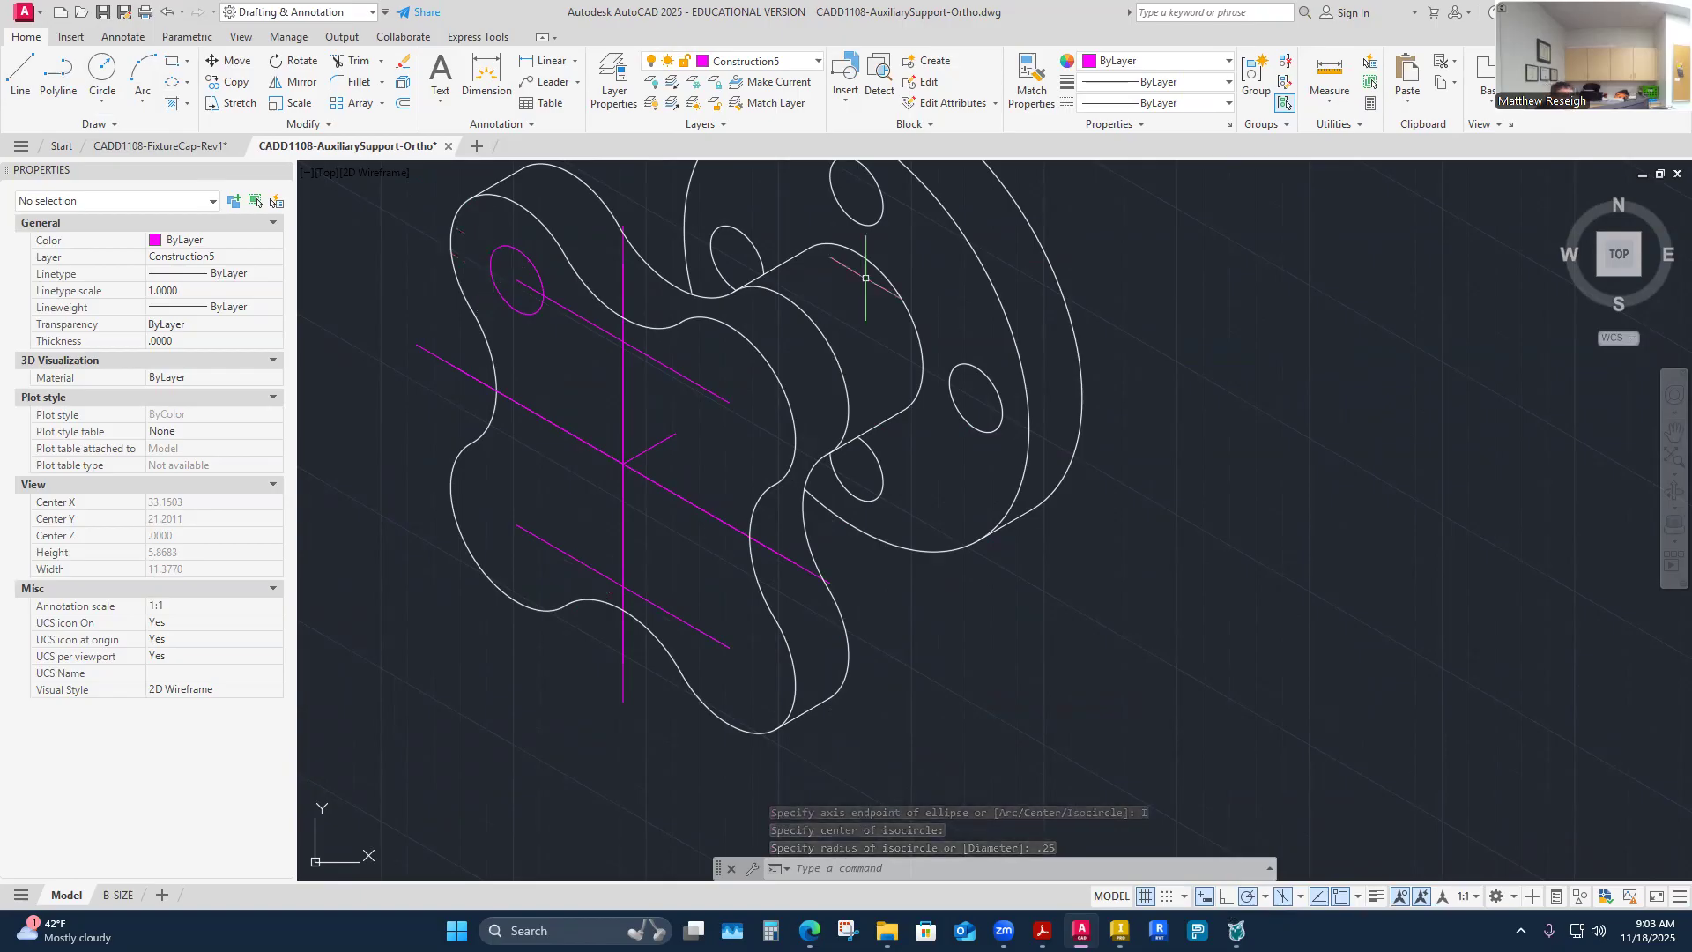
Step: Match the properties of the flange's top small hole onto the new isocircle in the plate's upper-left lobe
{"action": "left_click", "coordinate": [1031, 81]}
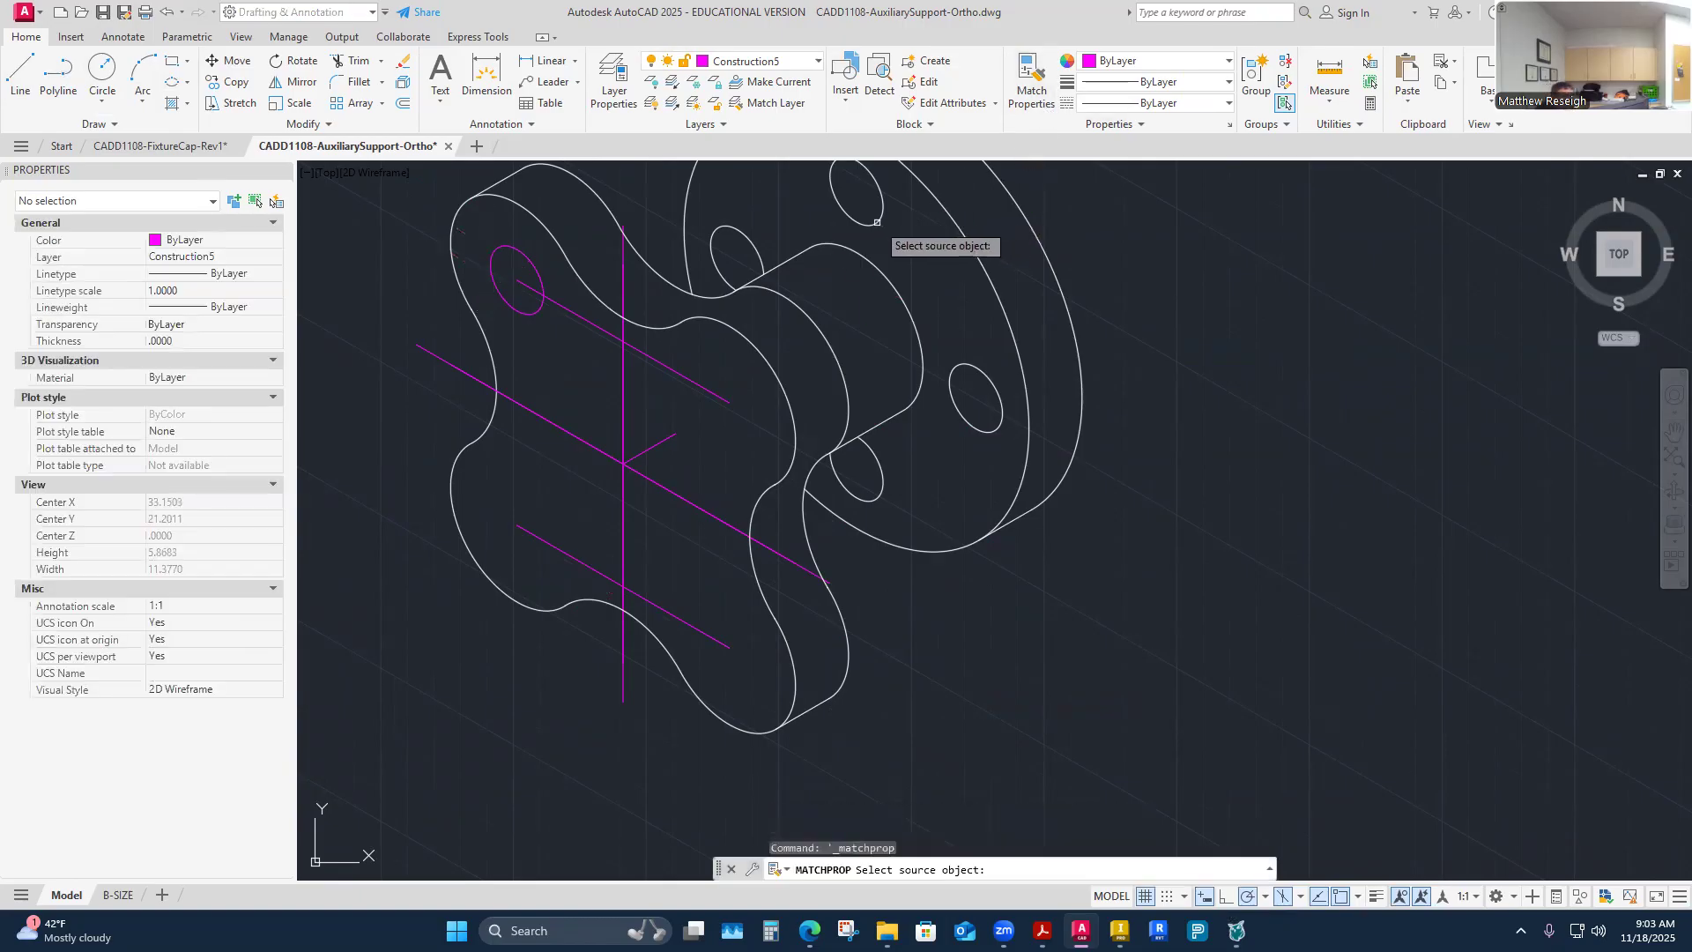
{"action": "left_click", "coordinate": [879, 221]}
{"action": "left_click", "coordinate": [522, 262]}
{"action": "right_click", "coordinate": [366, 249]}
{"action": "left_click", "coordinate": [398, 257]}
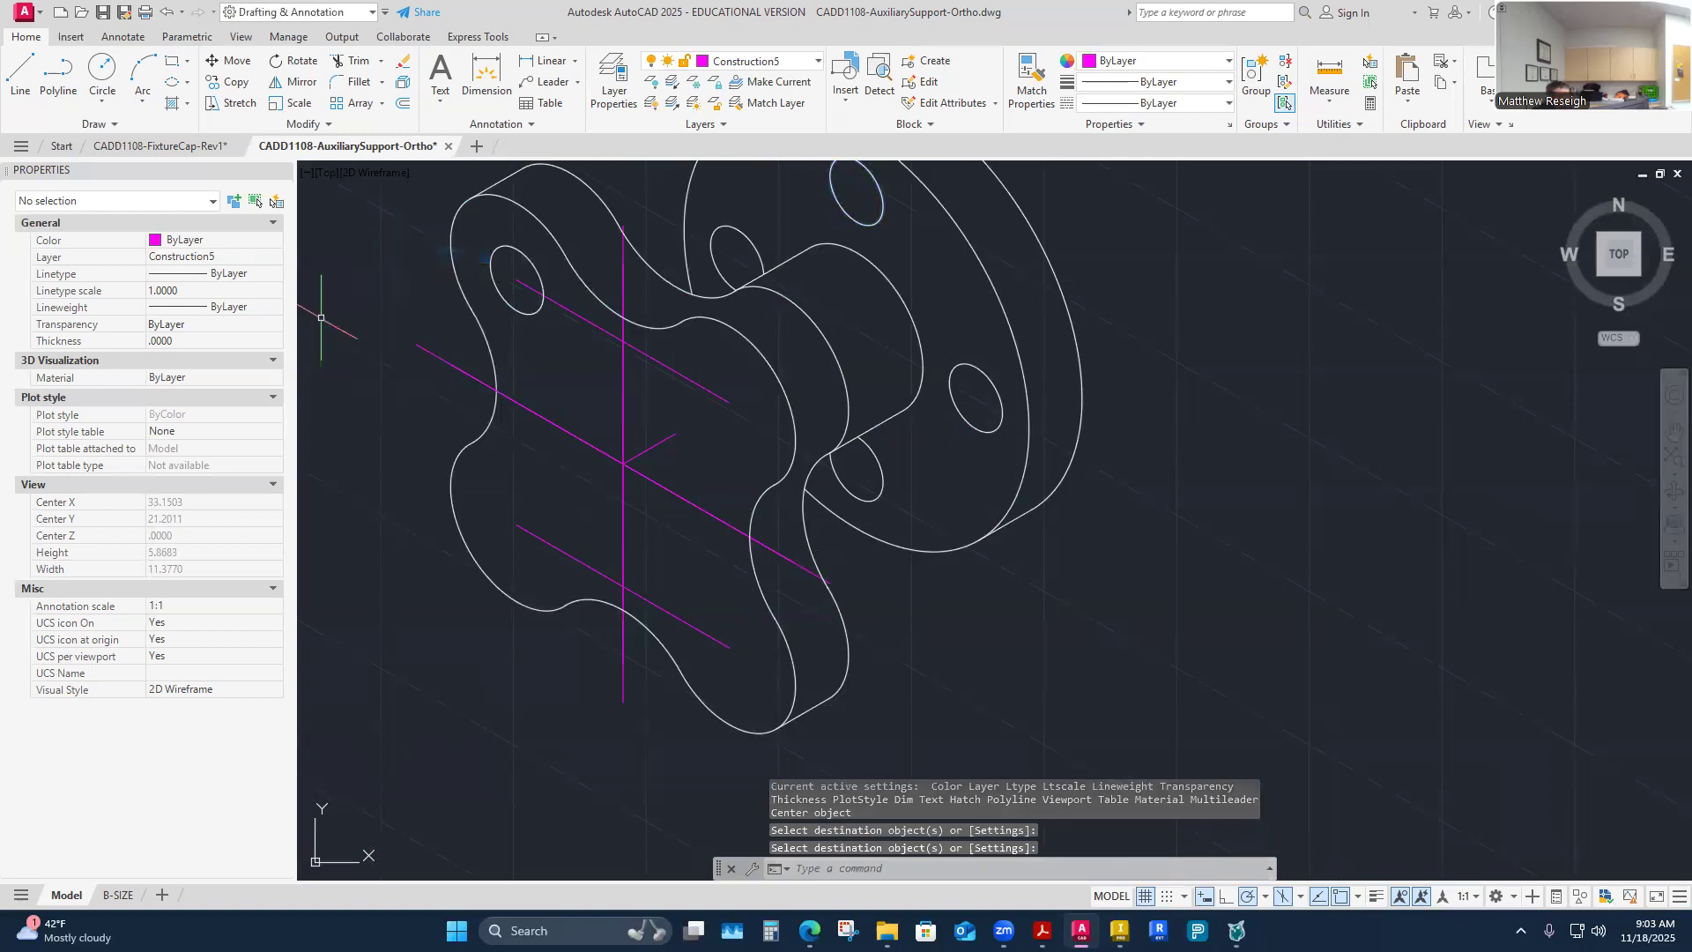
Step: Copy the plate's upper-left hole from its center to the construction line ends in the other three lobes
{"action": "left_click", "coordinate": [232, 82]}
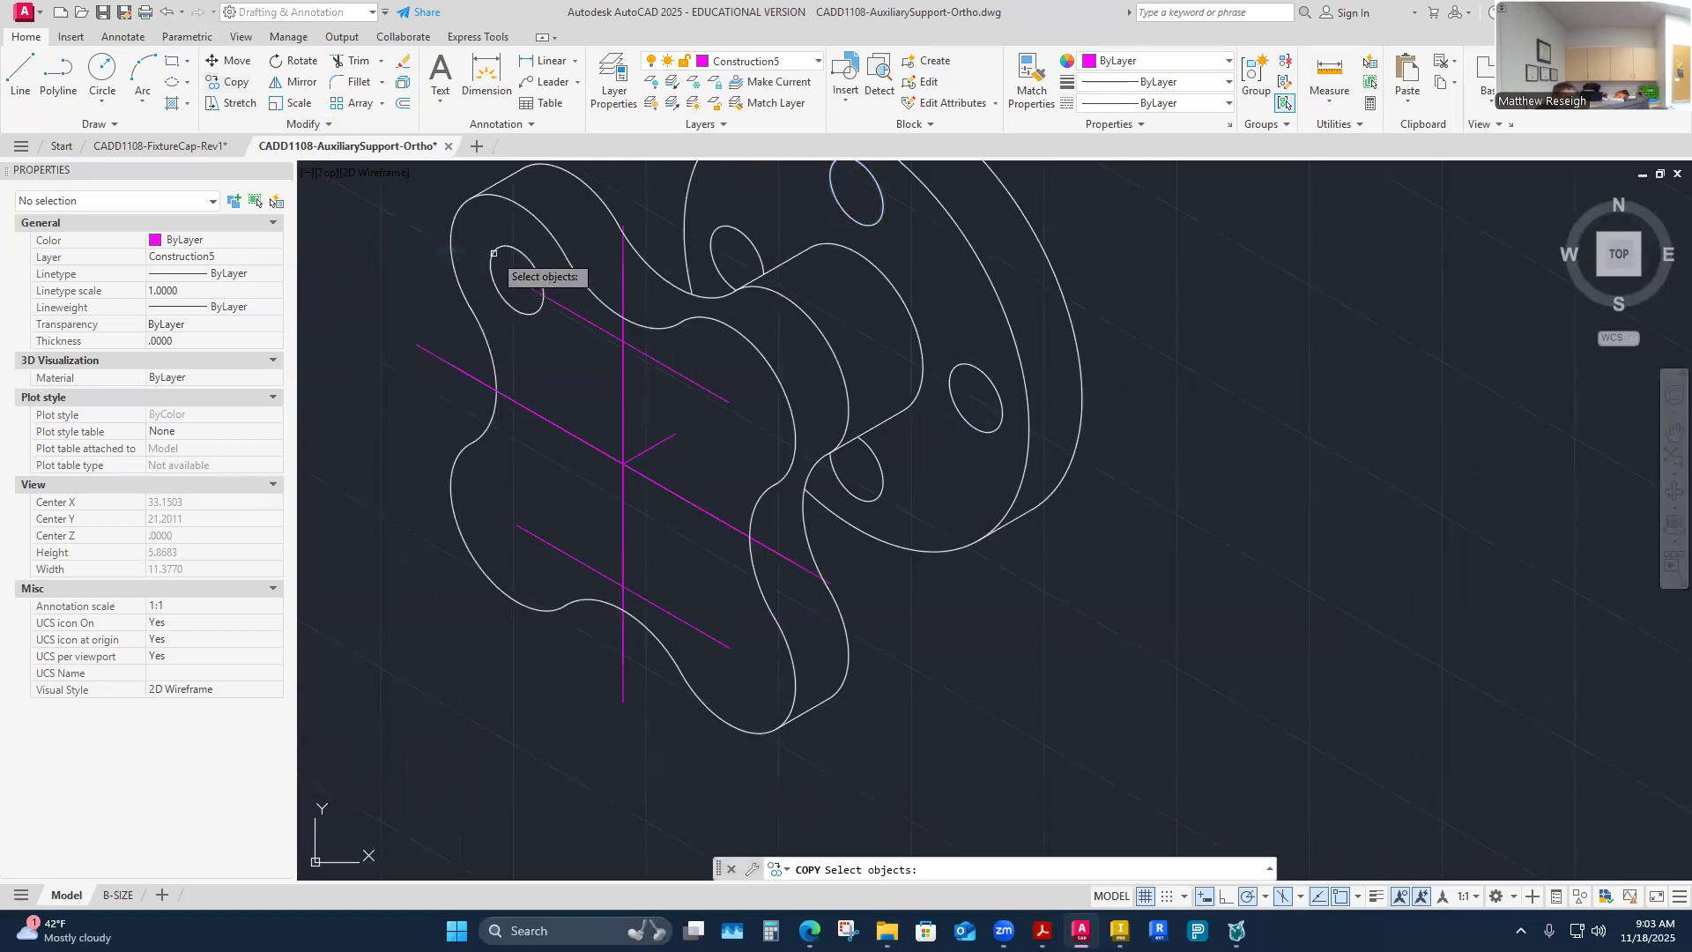
{"action": "left_click", "coordinate": [511, 273]}
{"action": "key", "text": "Return"}
{"action": "left_click", "coordinate": [517, 281]}
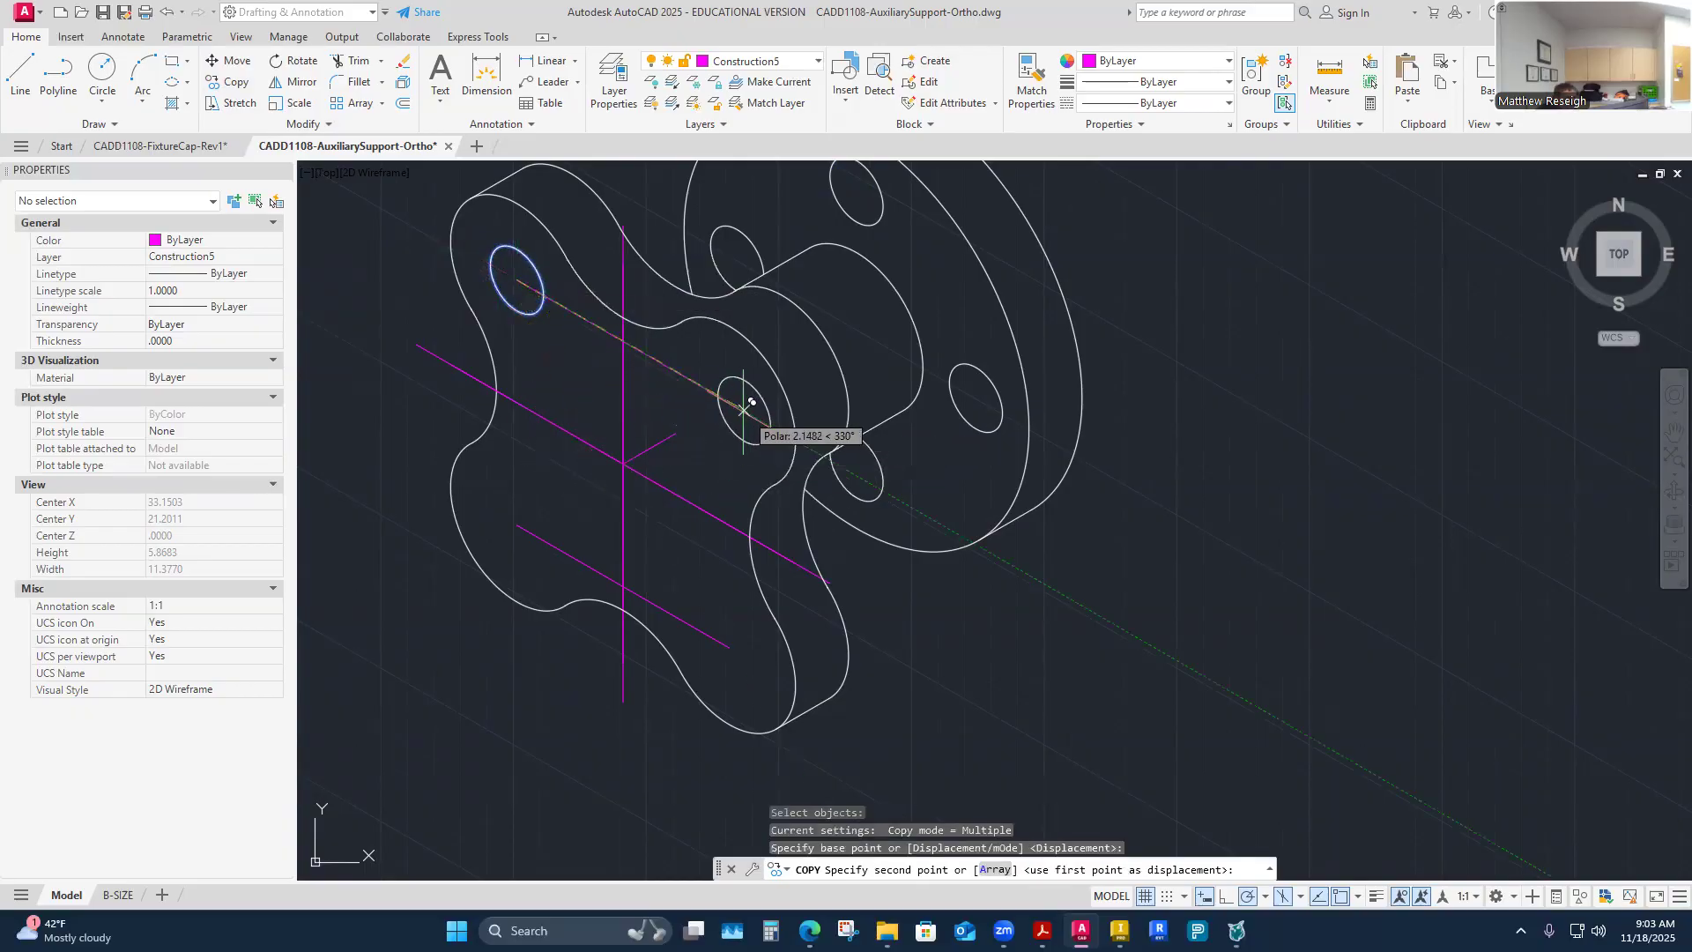
{"action": "left_click", "coordinate": [729, 402]}
{"action": "left_click", "coordinate": [729, 654]}
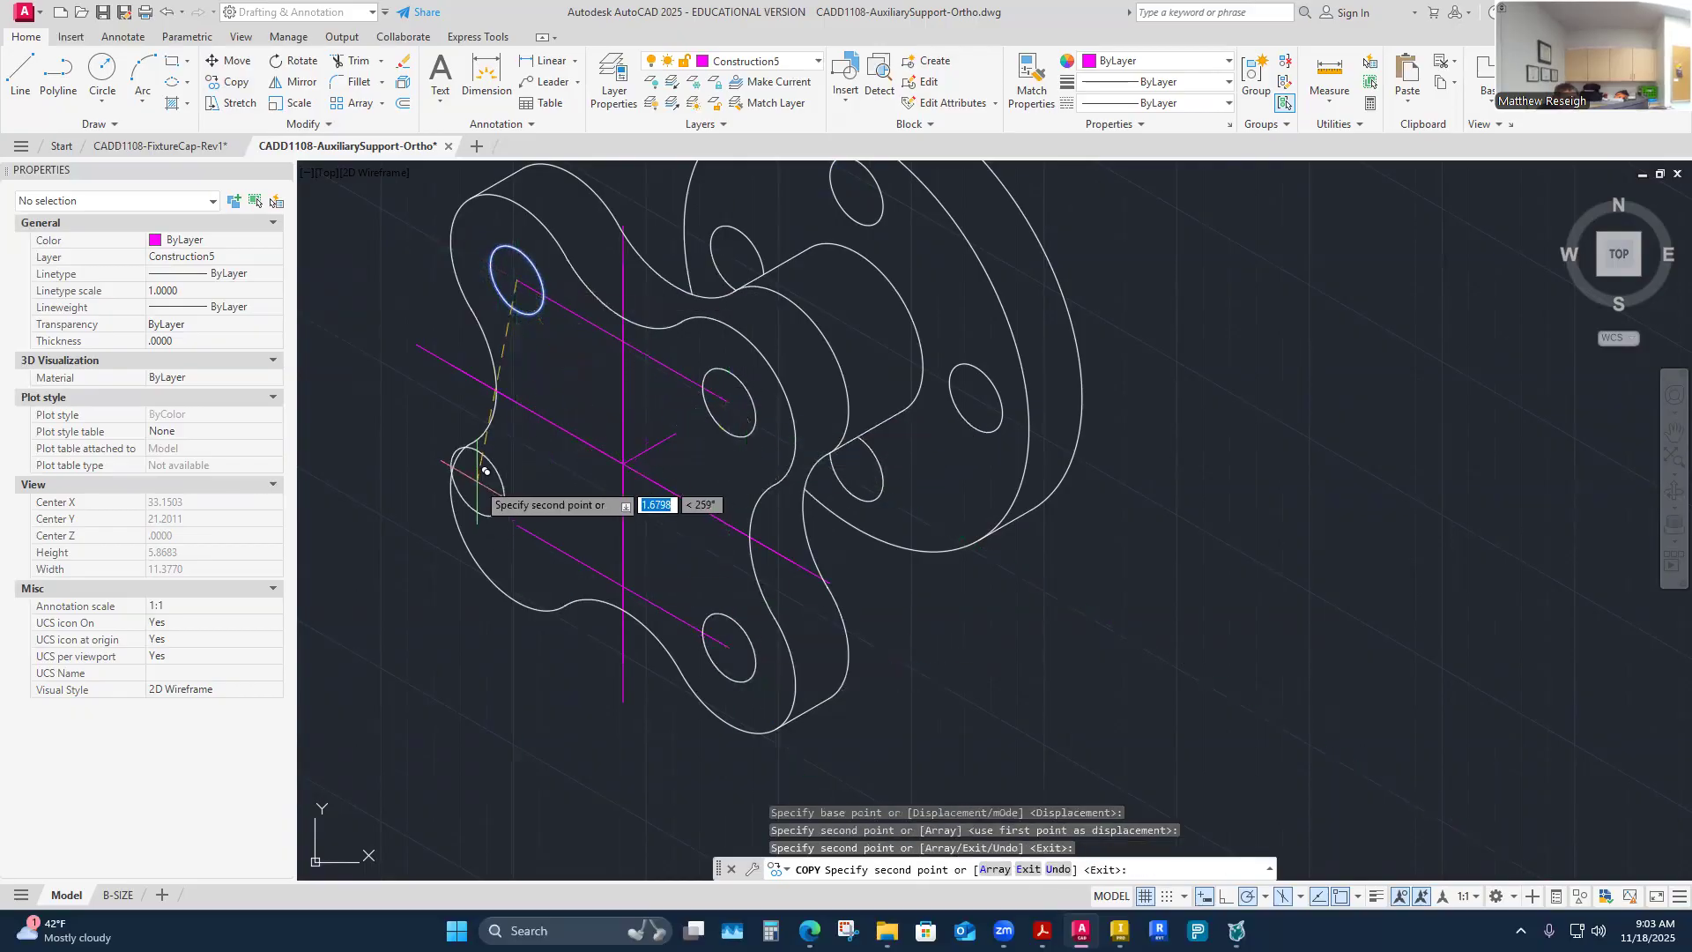
{"action": "left_click", "coordinate": [518, 525]}
{"action": "right_click", "coordinate": [517, 526]}
{"action": "left_click", "coordinate": [548, 541]}
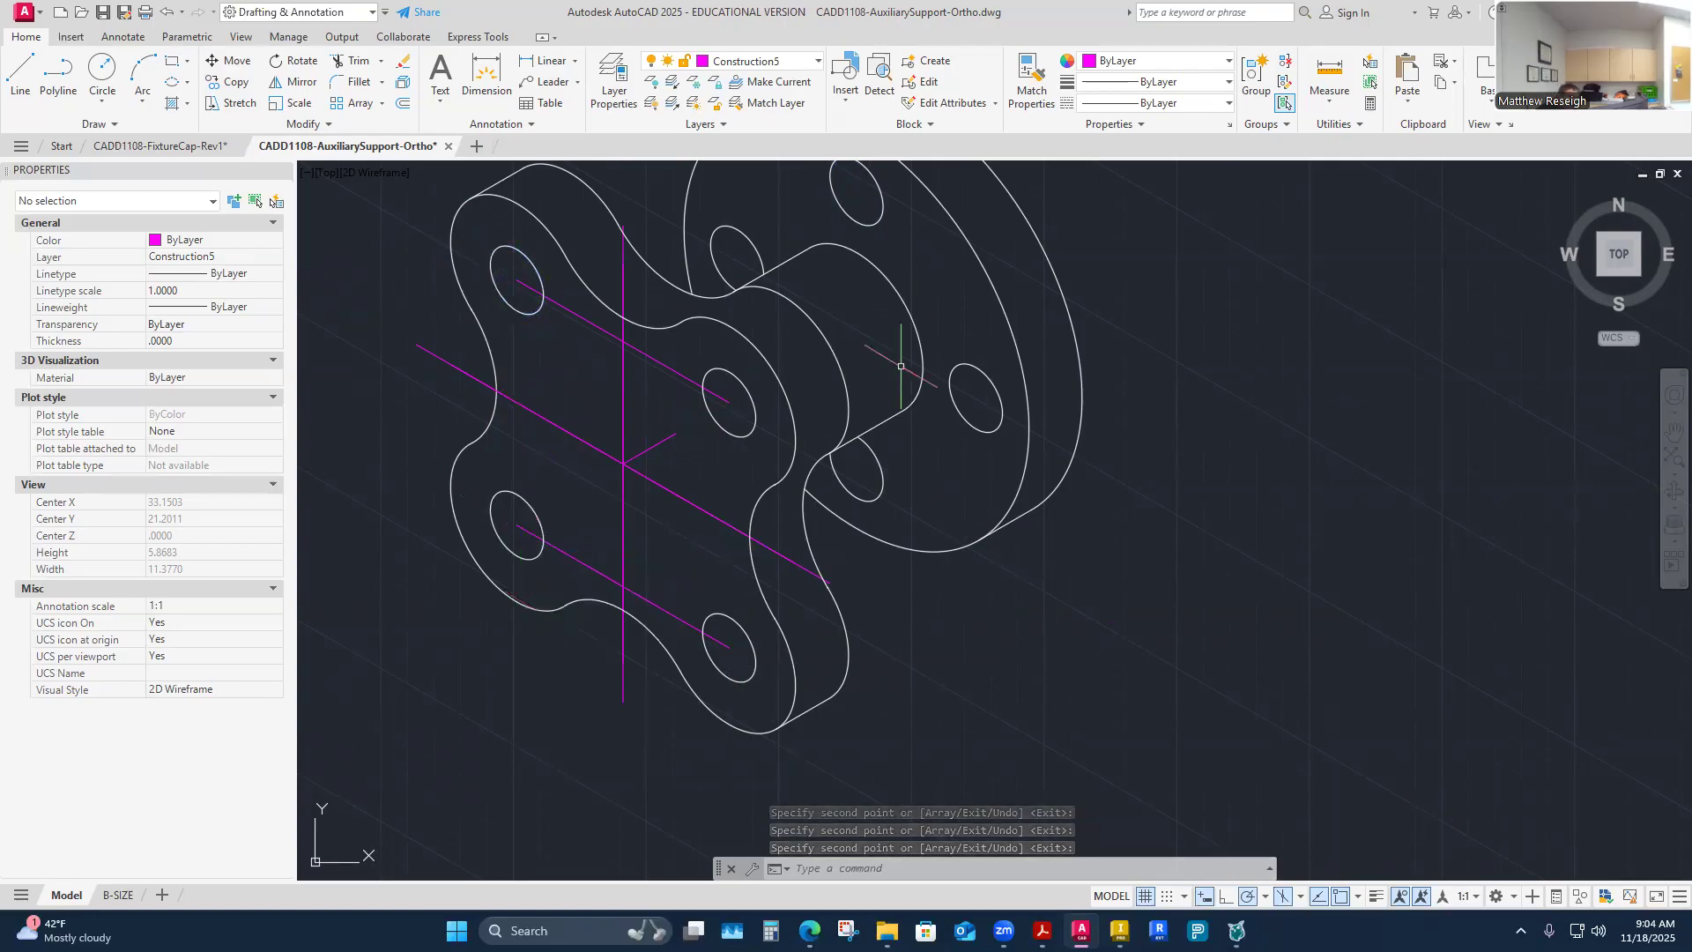
Step: Switch to the orthographic PDF in Acrobat to check the plate's center hole and counterbore dimensions, and return to AutoCAD
{"action": "scroll", "coordinate": [833, 471], "scroll_direction": "down", "scroll_amount": 6}
{"action": "scroll", "coordinate": [842, 454], "scroll_direction": "up", "scroll_amount": 4}
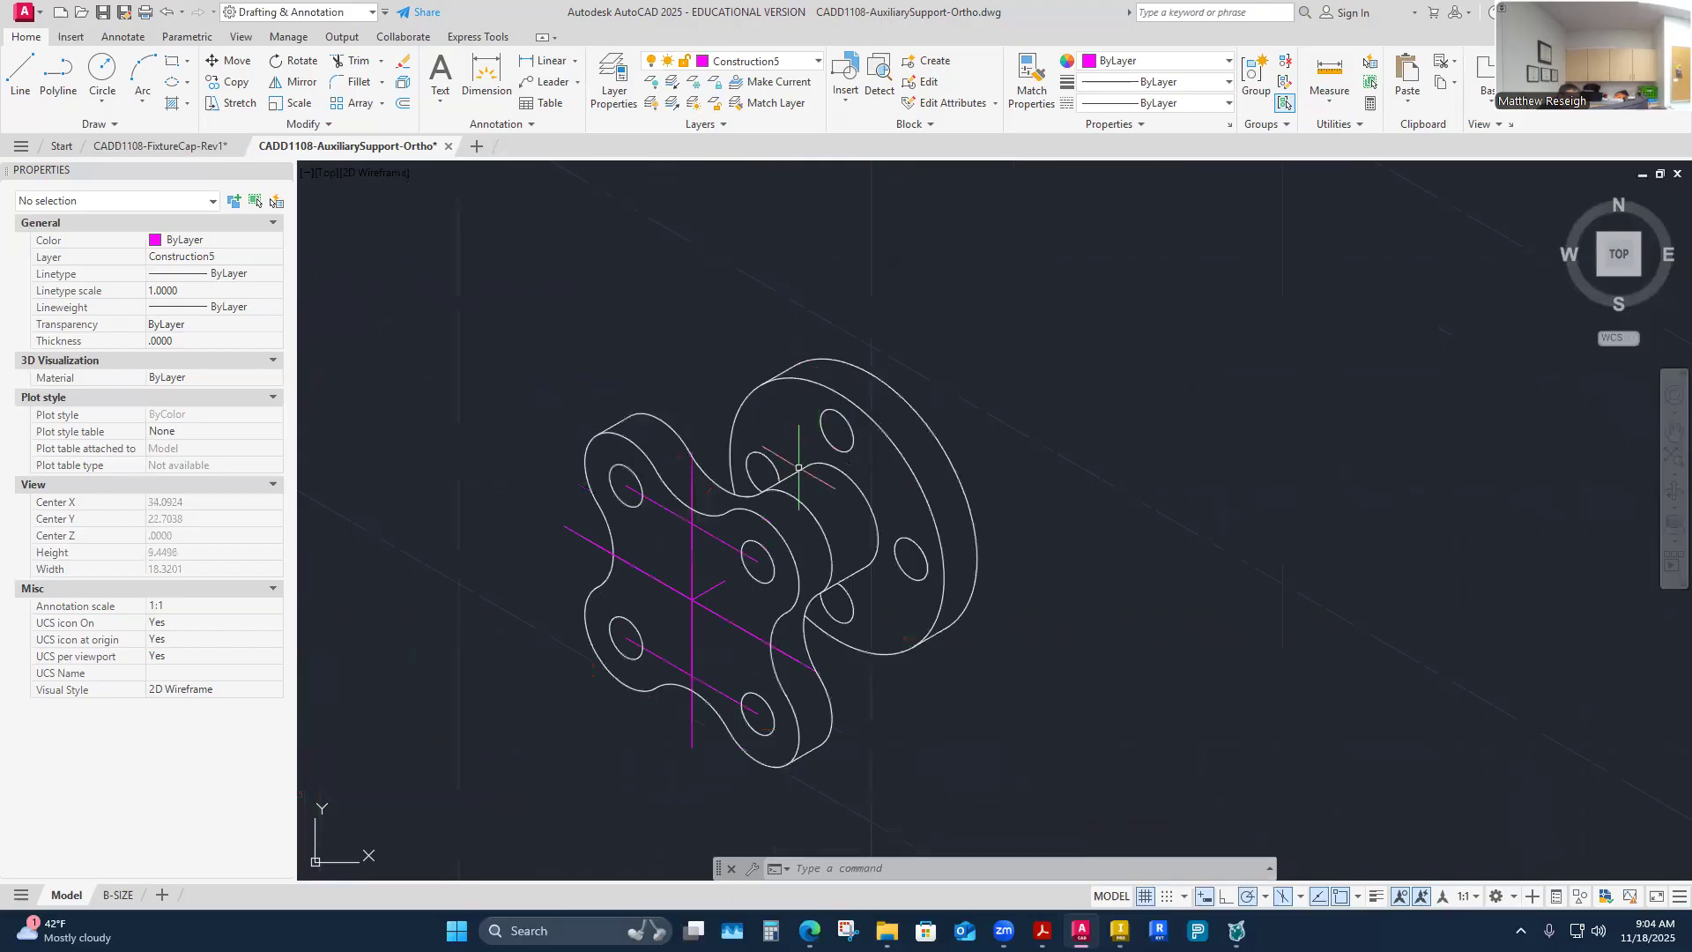
{"action": "scroll", "coordinate": [674, 492], "scroll_direction": "up", "scroll_amount": 4}
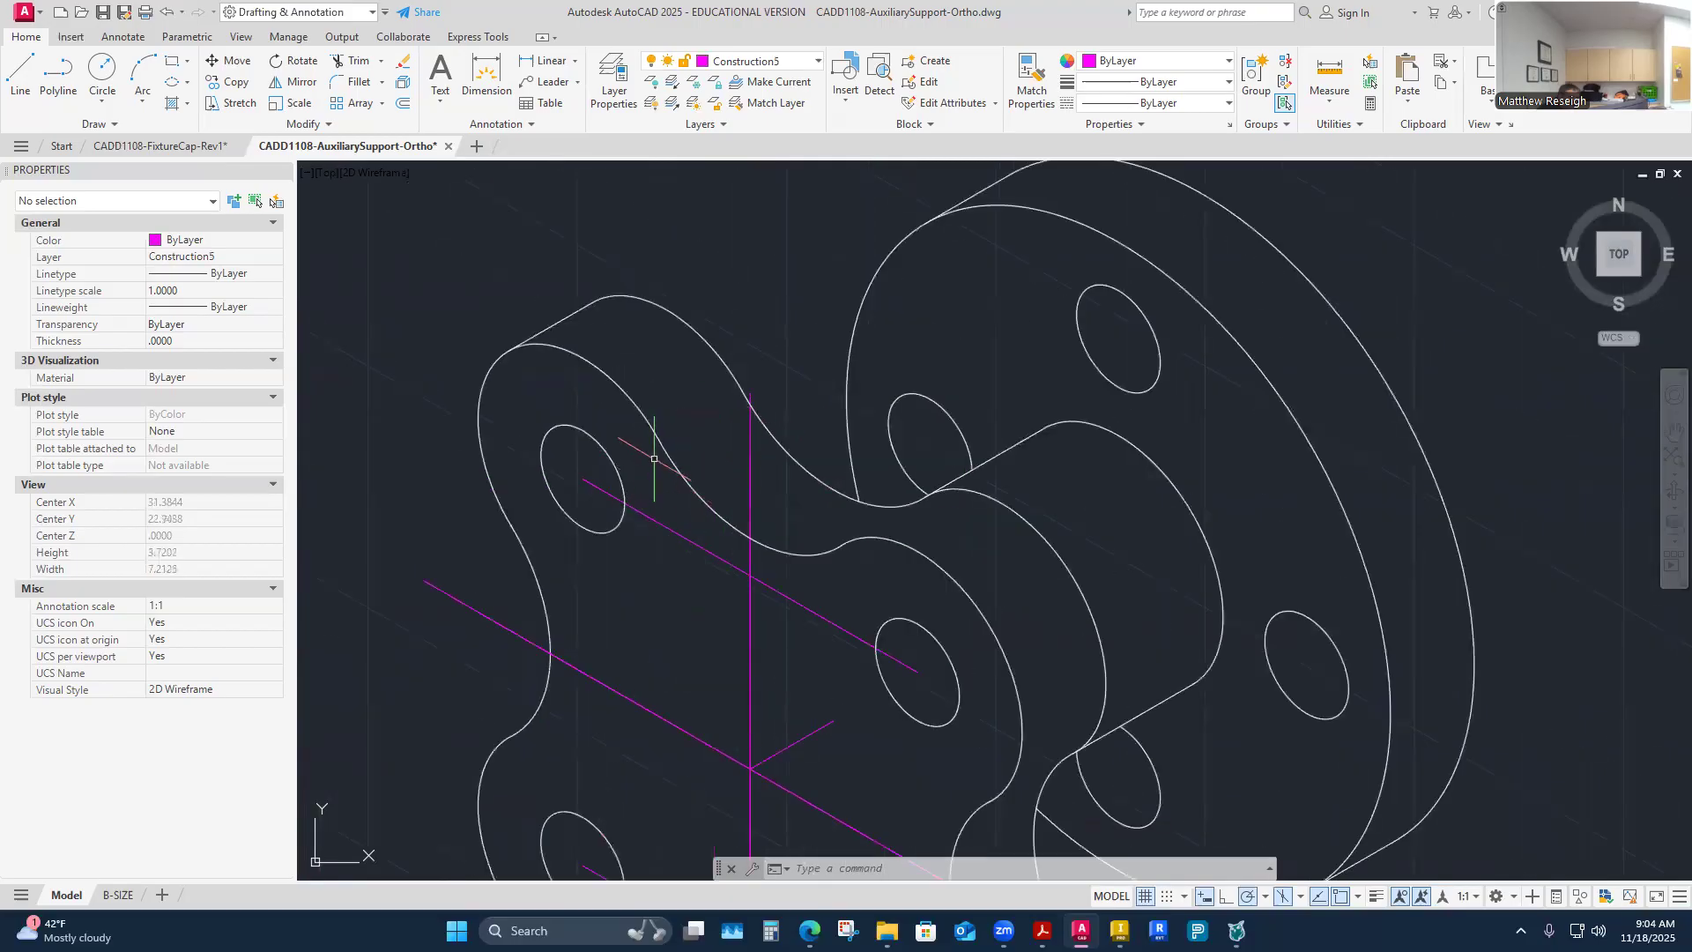
{"action": "scroll", "coordinate": [716, 403], "scroll_direction": "down", "scroll_amount": 2}
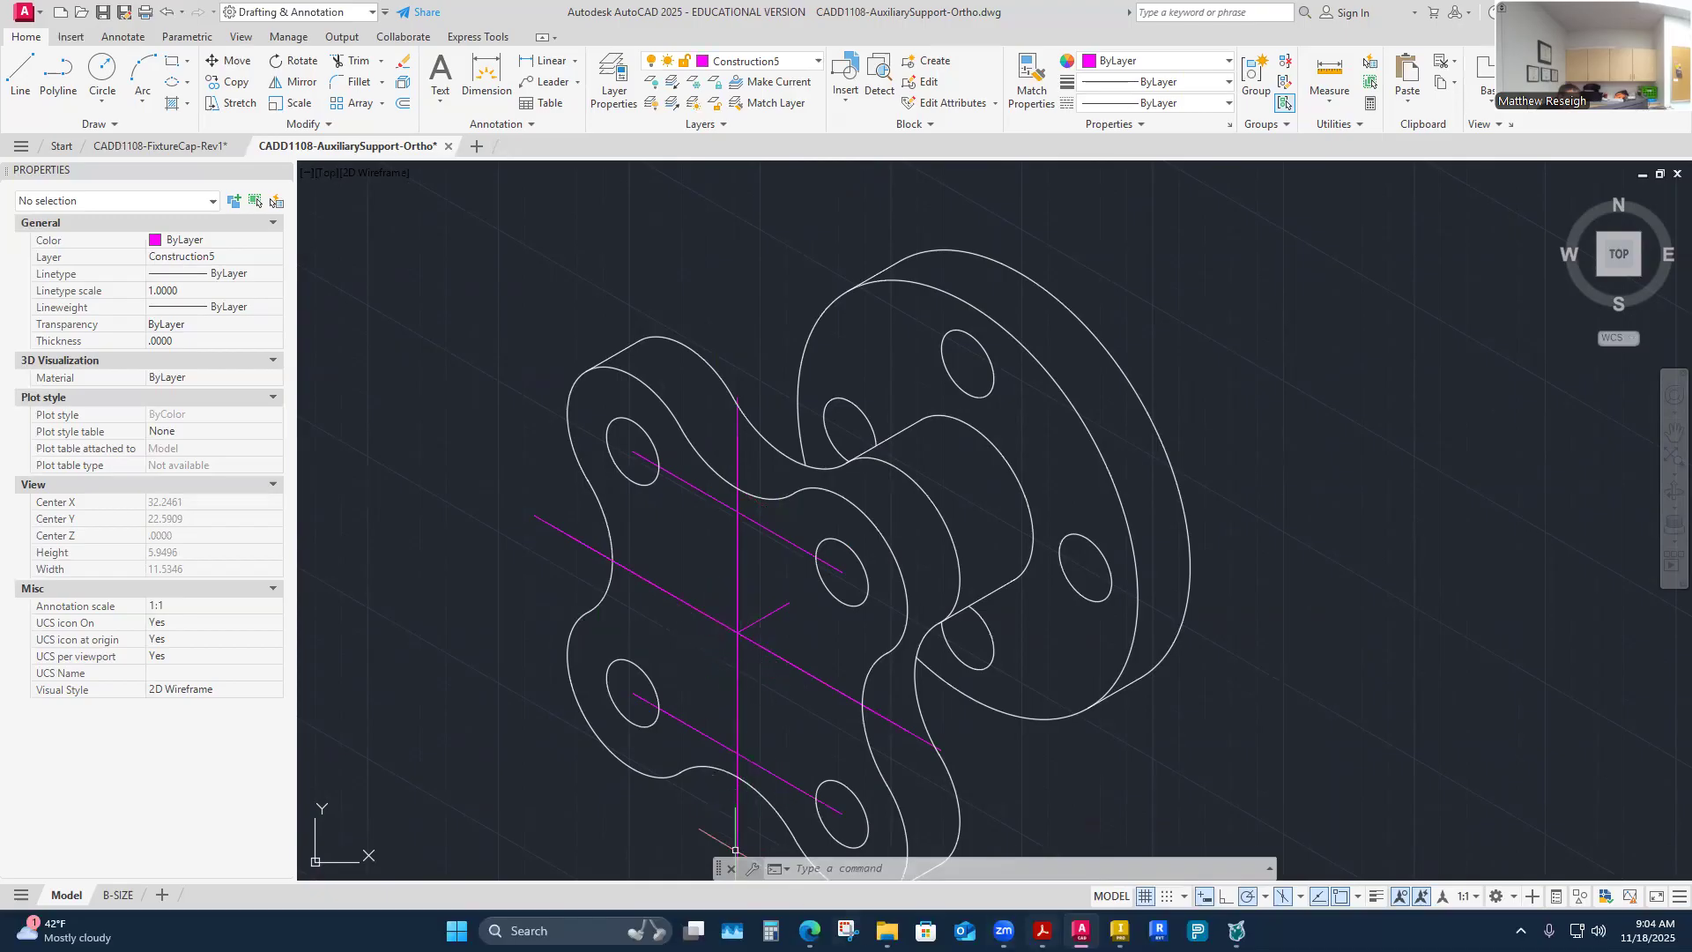
{"action": "left_click", "coordinate": [1042, 930]}
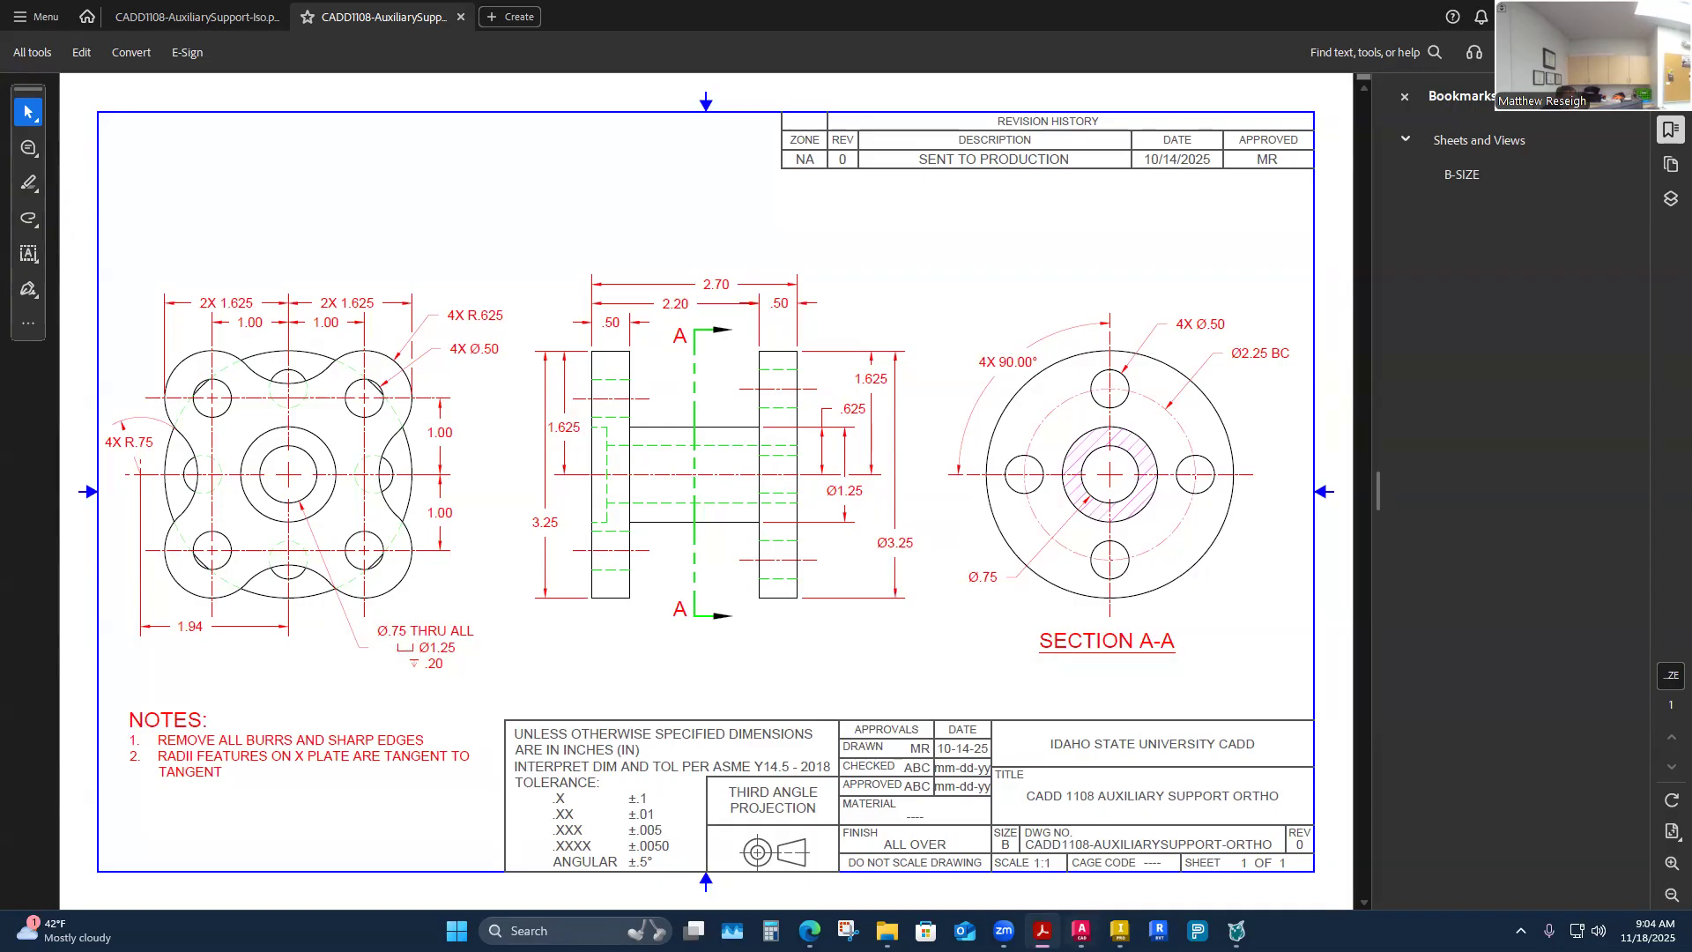
{"action": "left_click", "coordinate": [1082, 930]}
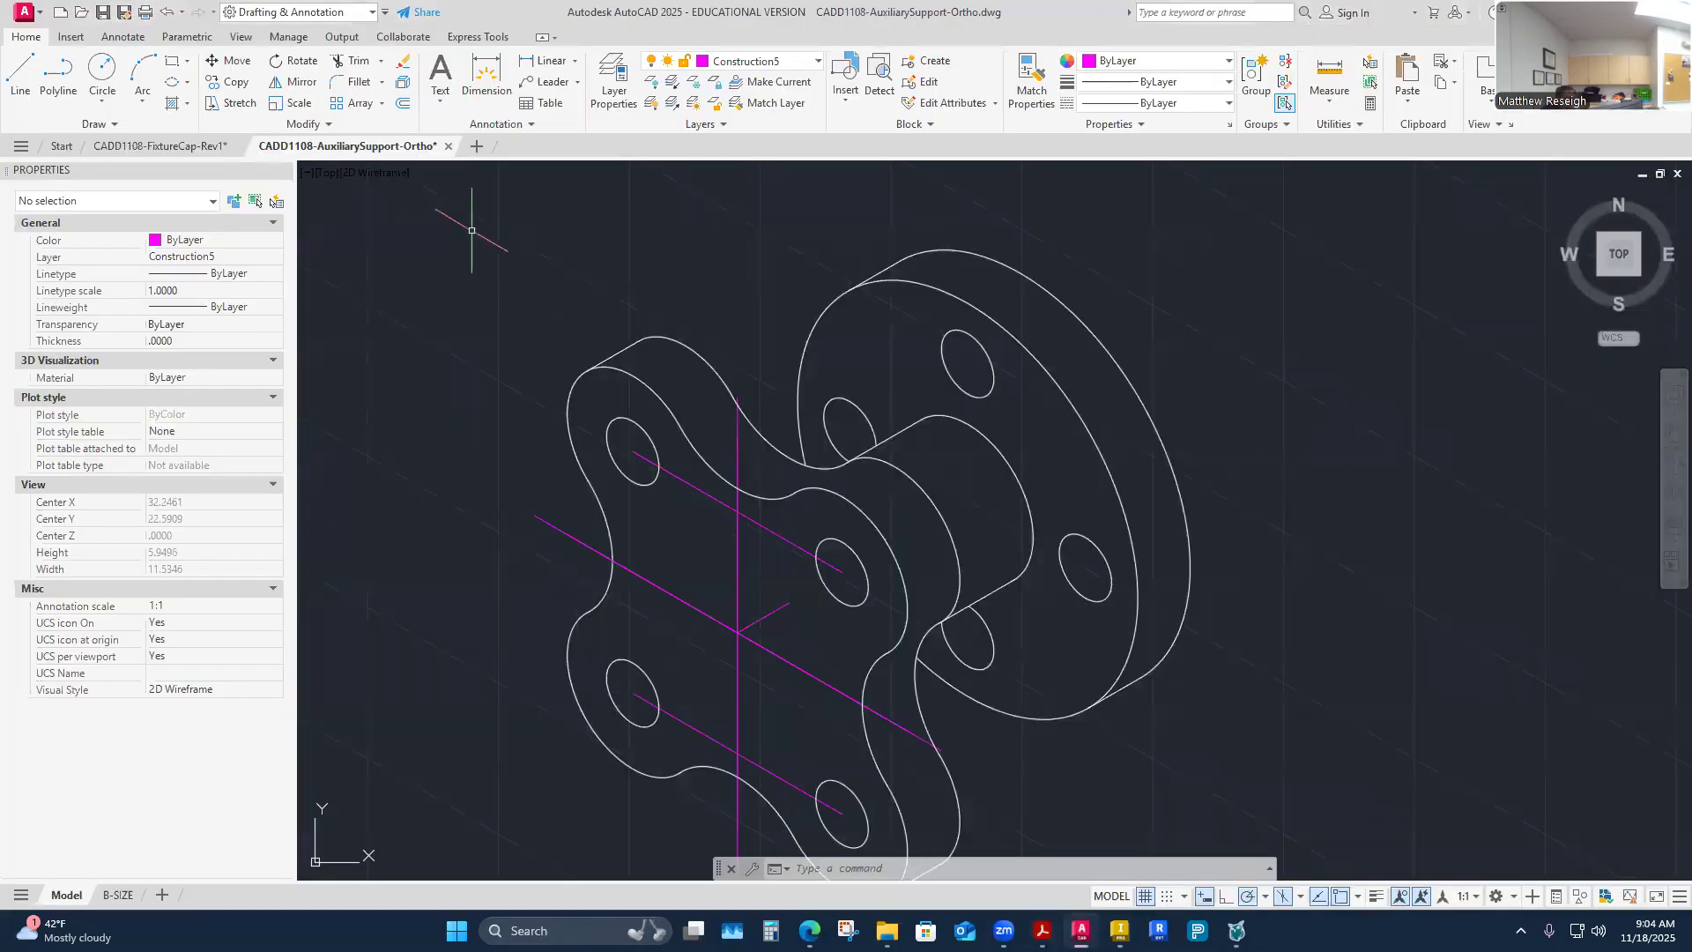
Step: Make Visible-Object the current layer and draw a .625 radius isocircle at the center of the plate's front face
{"action": "left_click", "coordinate": [776, 61]}
{"action": "left_click", "coordinate": [736, 527]}
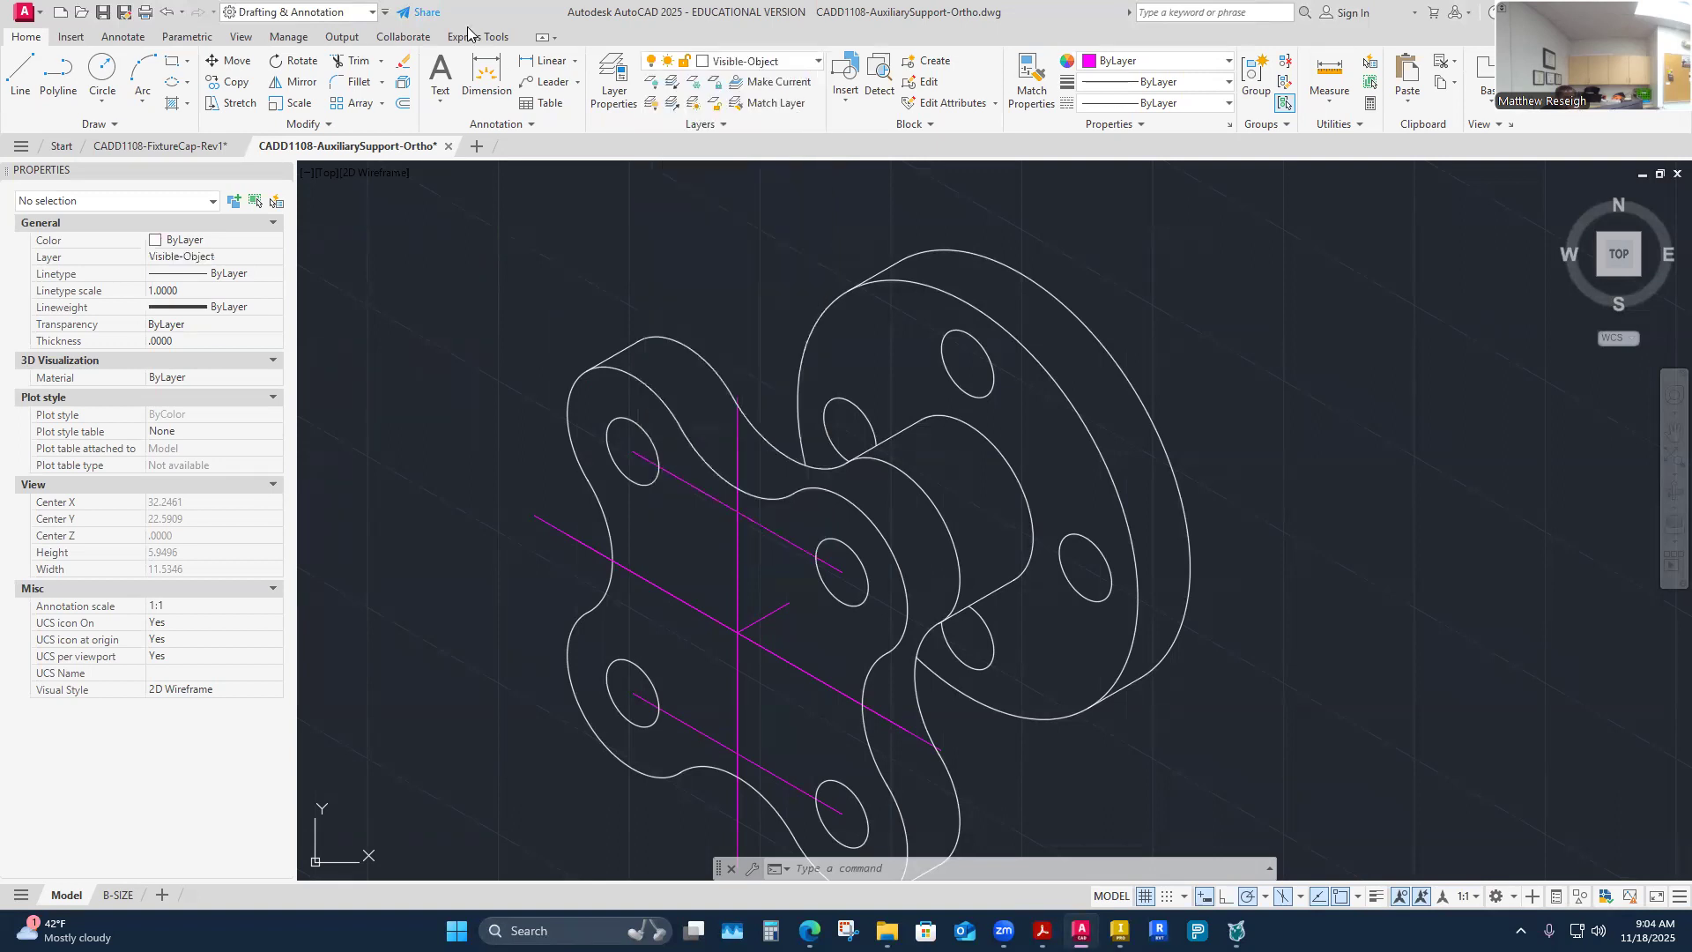
{"action": "left_click", "coordinate": [176, 85]}
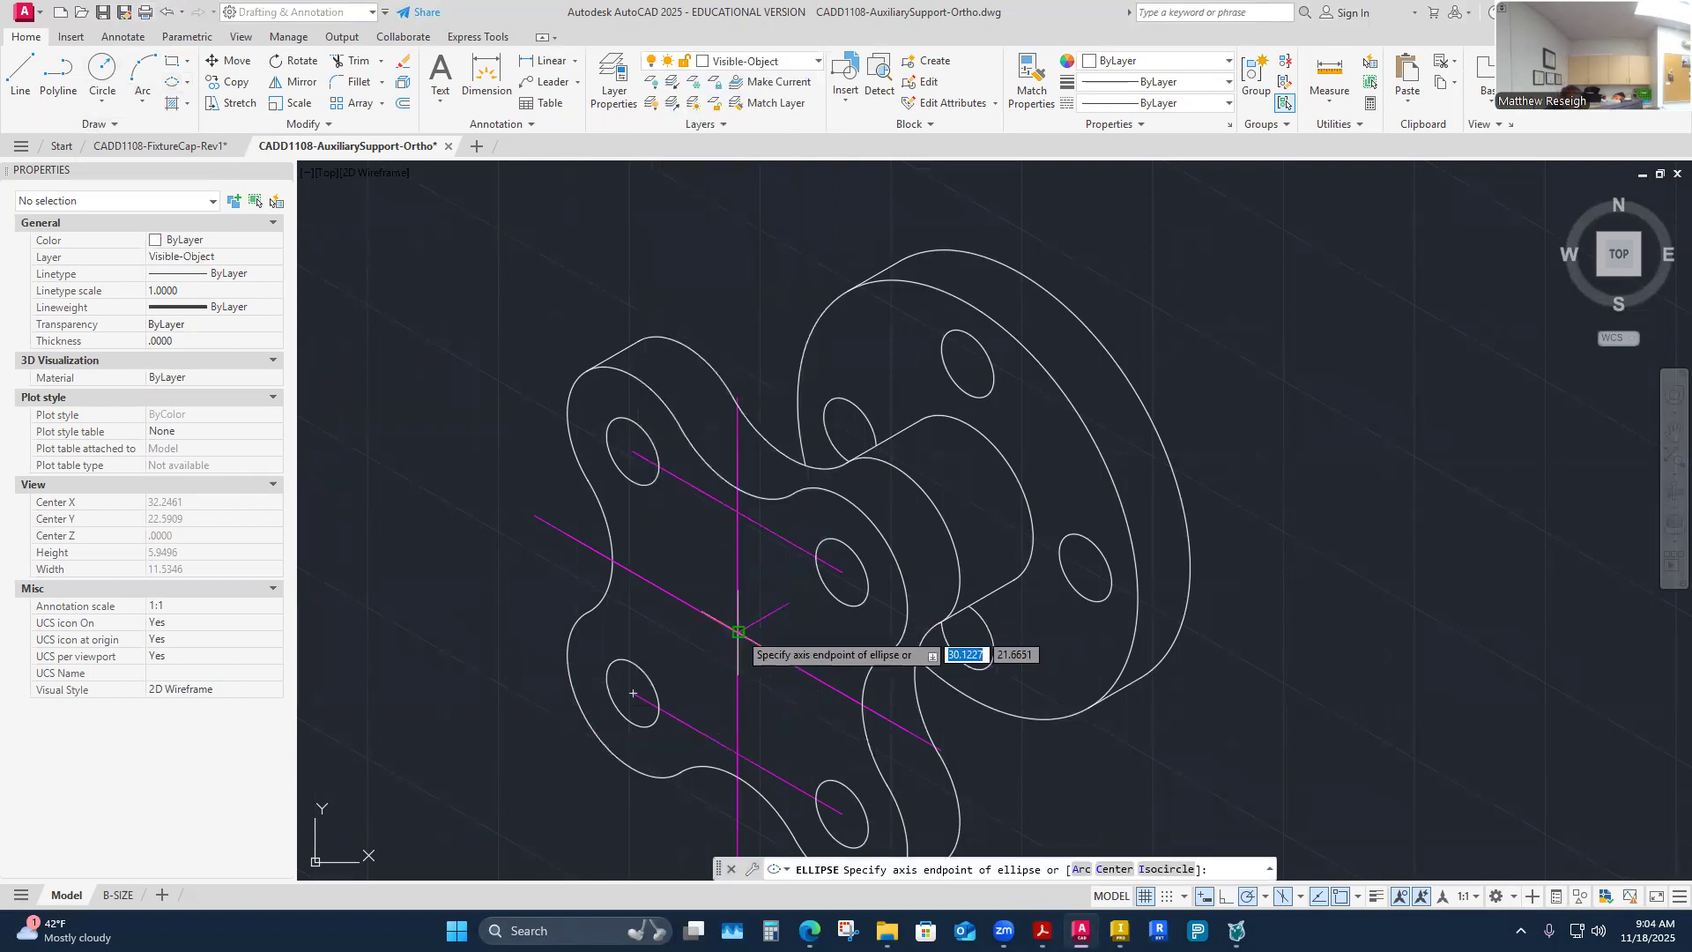
{"action": "type", "text": "i"}
{"action": "key", "text": "Return"}
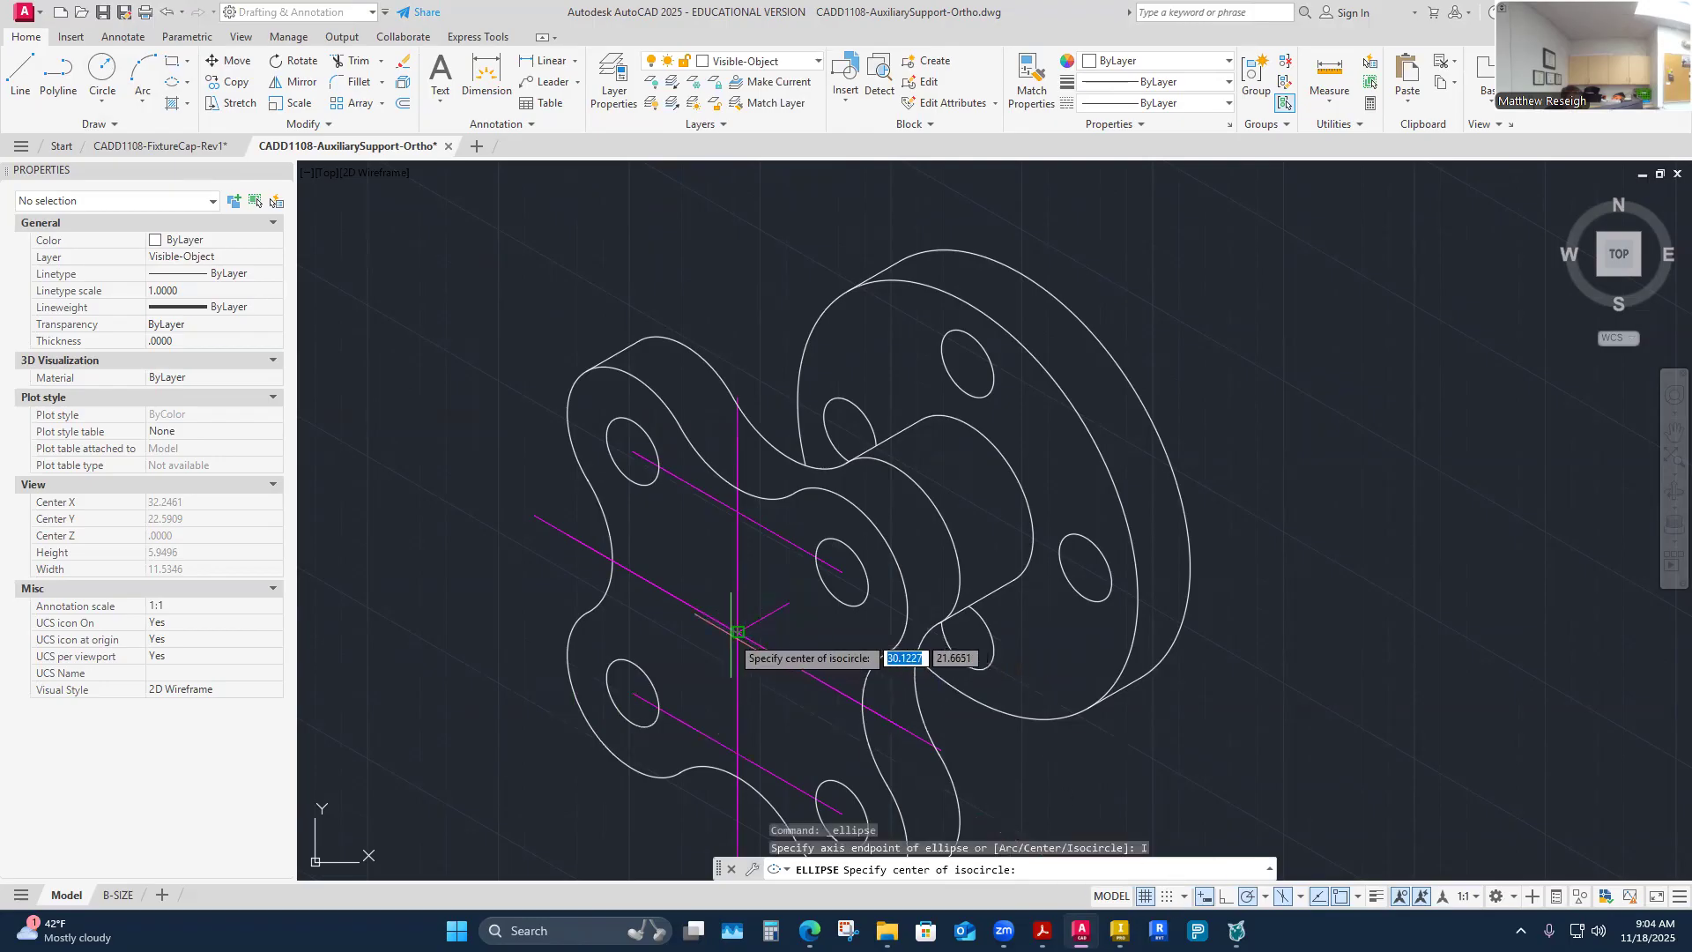
{"action": "scroll", "coordinate": [739, 632], "scroll_direction": "up", "scroll_amount": 6}
{"action": "left_click", "coordinate": [761, 619]}
{"action": "scroll", "coordinate": [761, 619], "scroll_direction": "down", "scroll_amount": 6}
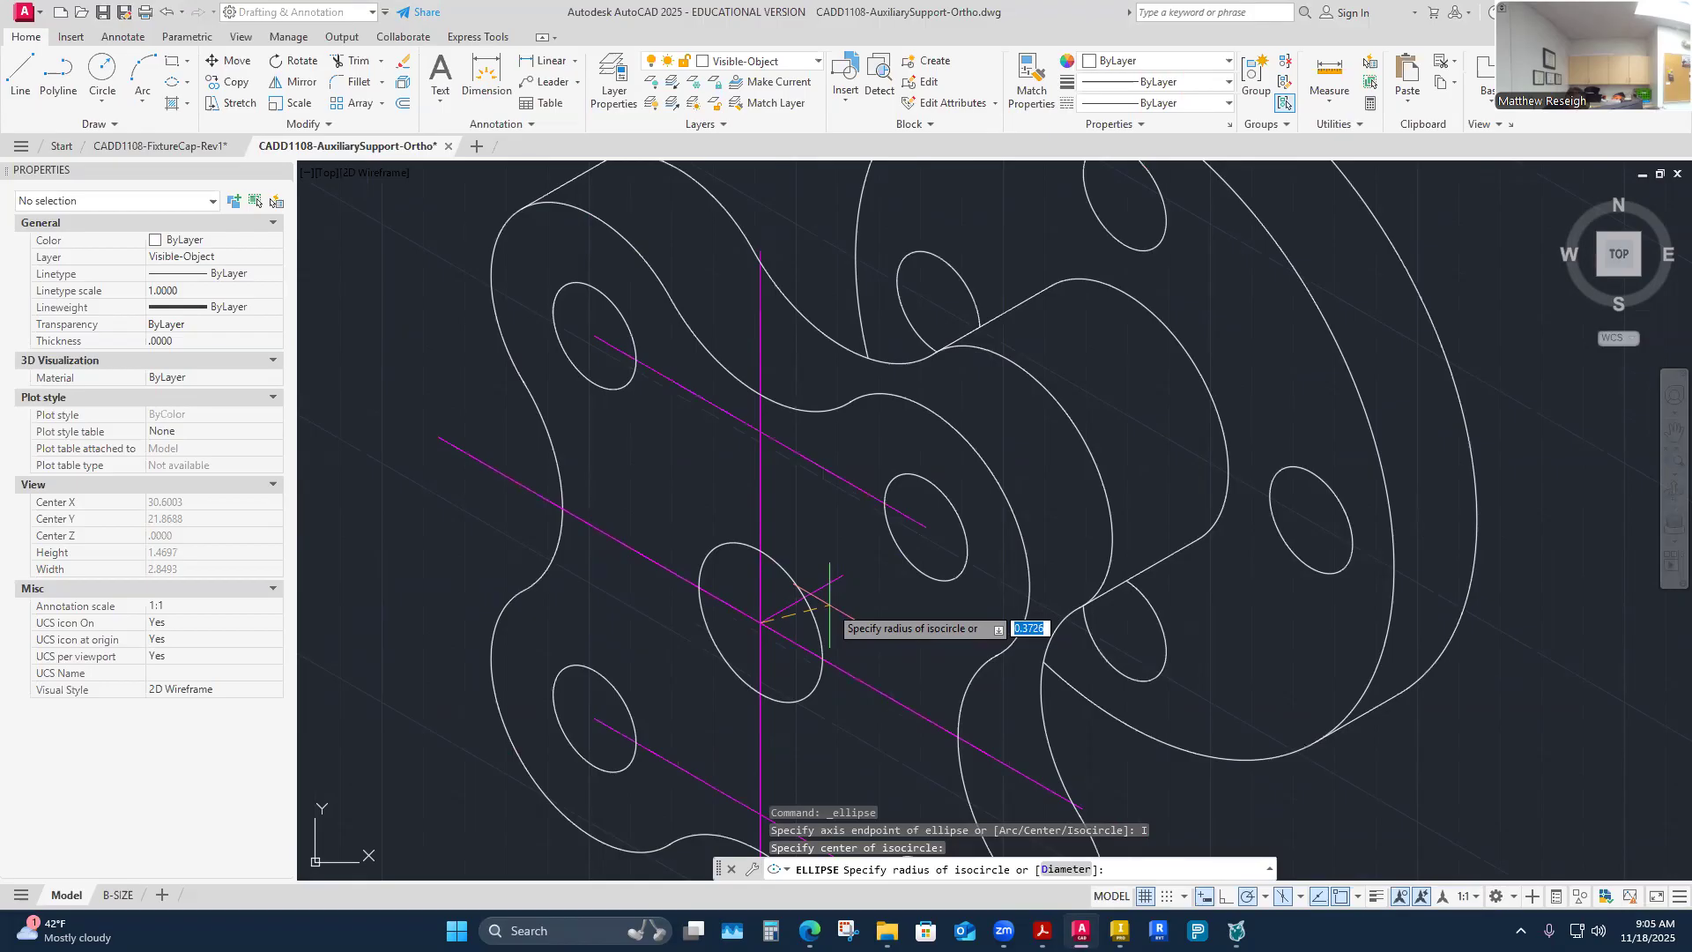
{"action": "type", "text": ".625"}
{"action": "key", "text": "Return"}
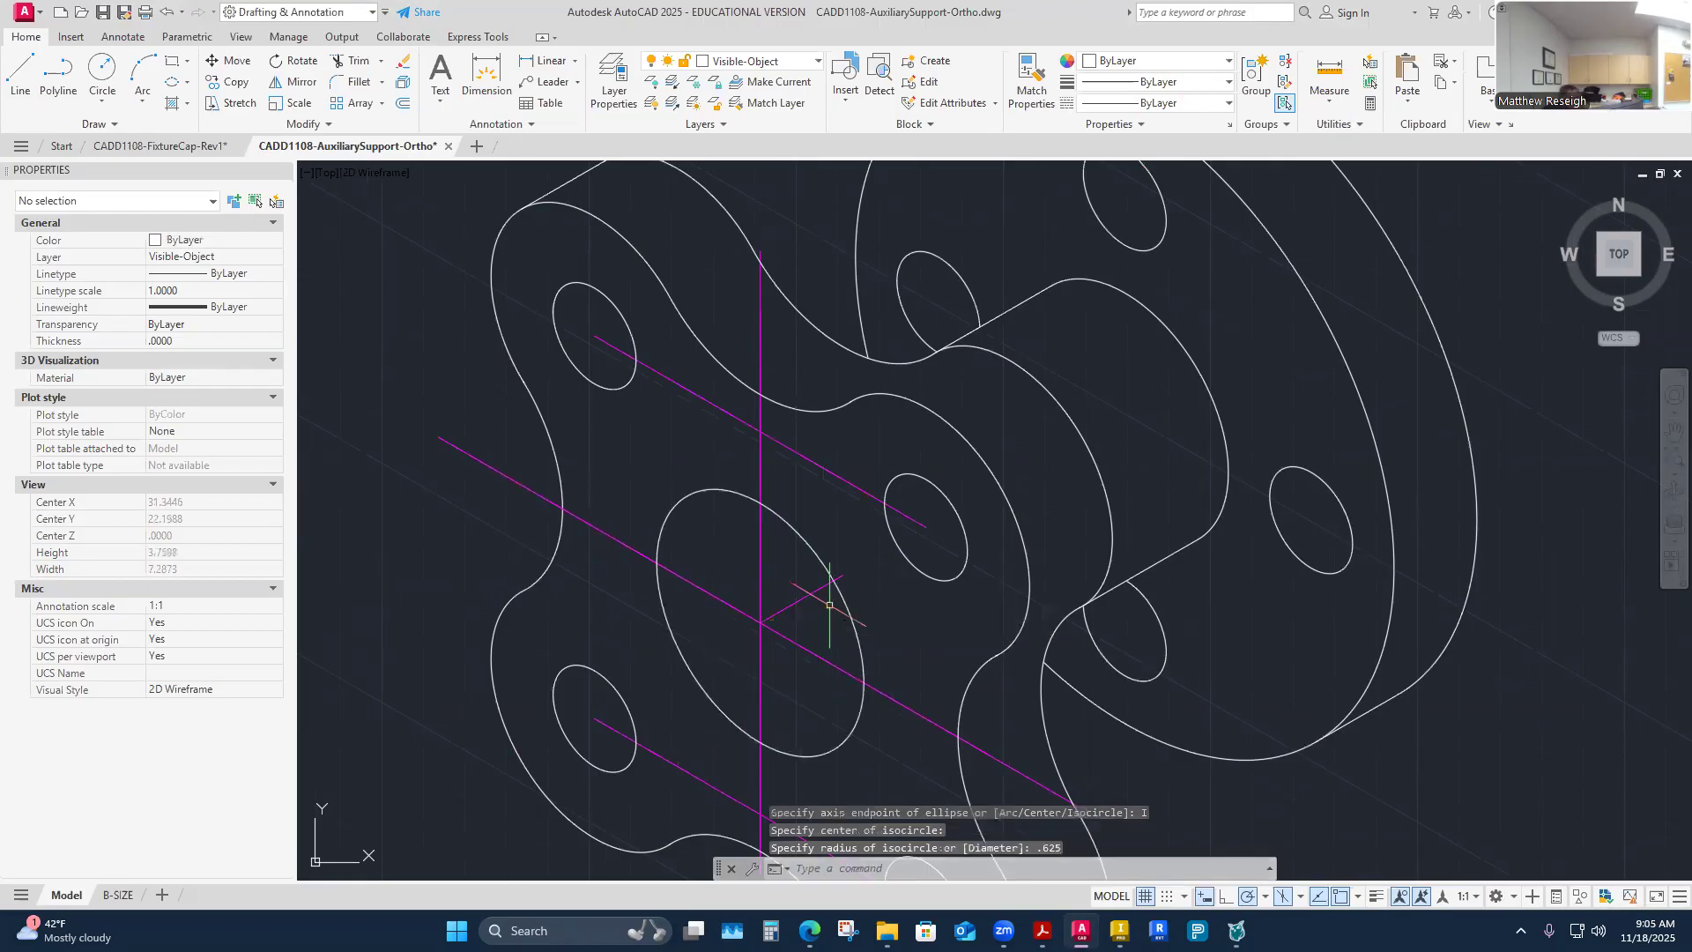
{"action": "scroll", "coordinate": [854, 564], "scroll_direction": "down", "scroll_amount": 2}
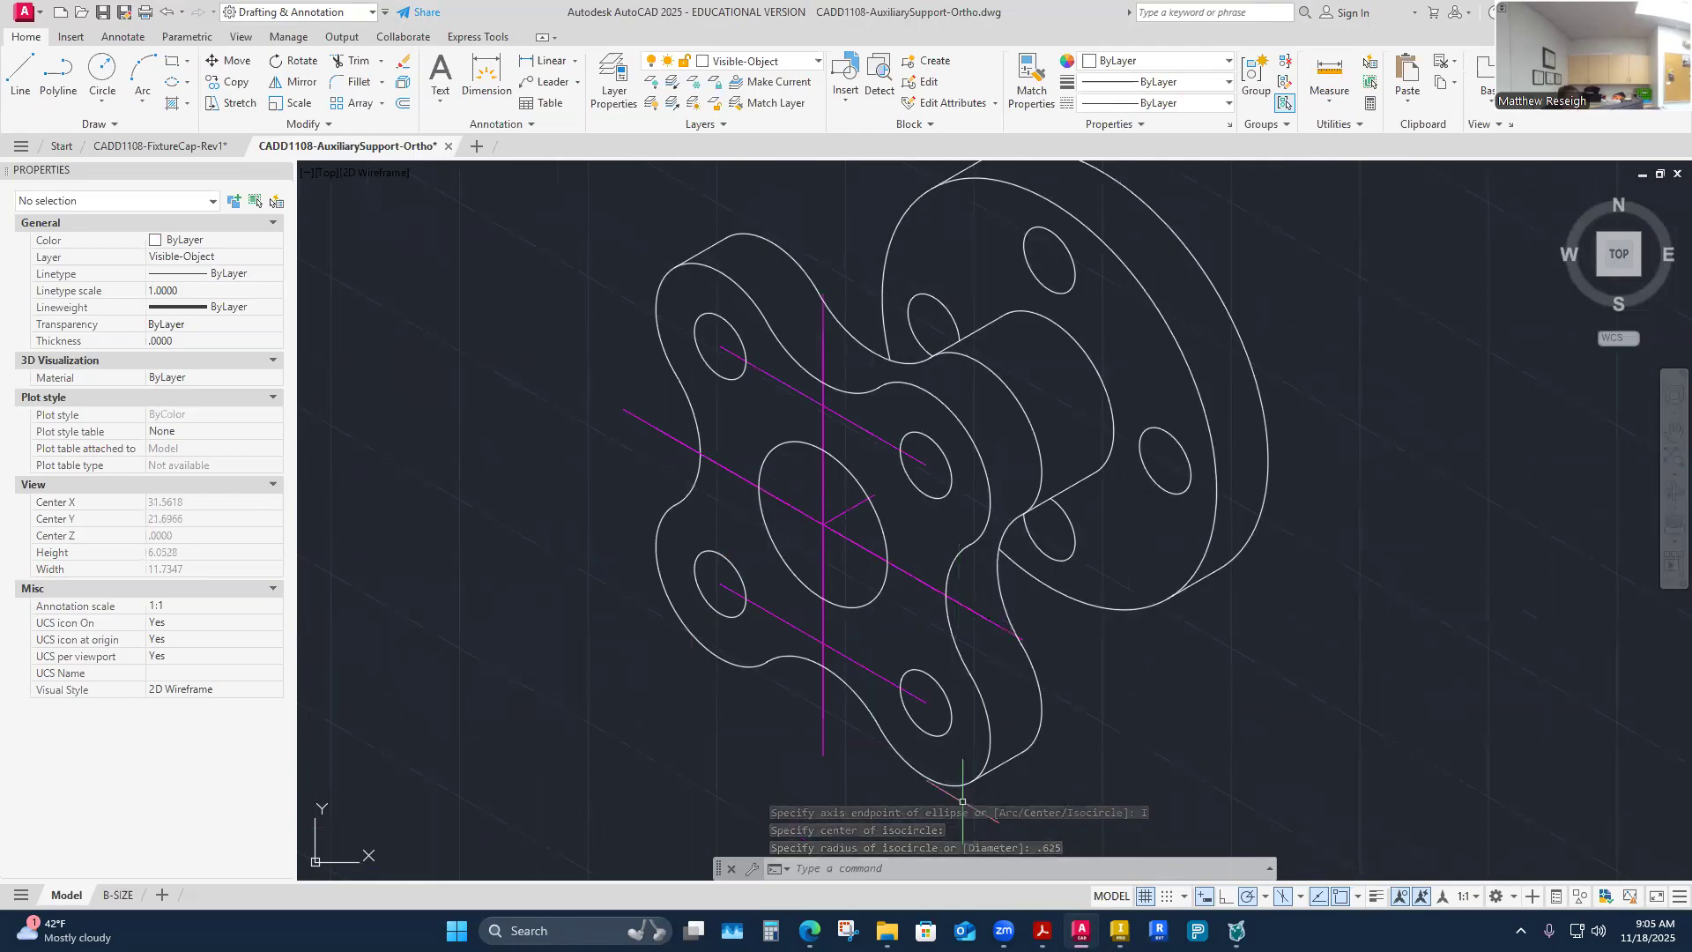
{"action": "left_click", "coordinate": [186, 83]}
{"action": "left_click", "coordinate": [201, 111]}
{"action": "type", "text": "I"}
{"action": "key", "text": "Return"}
{"action": "key", "text": "Escape"}
{"action": "scroll", "coordinate": [881, 480], "scroll_direction": "up", "scroll_amount": 4}
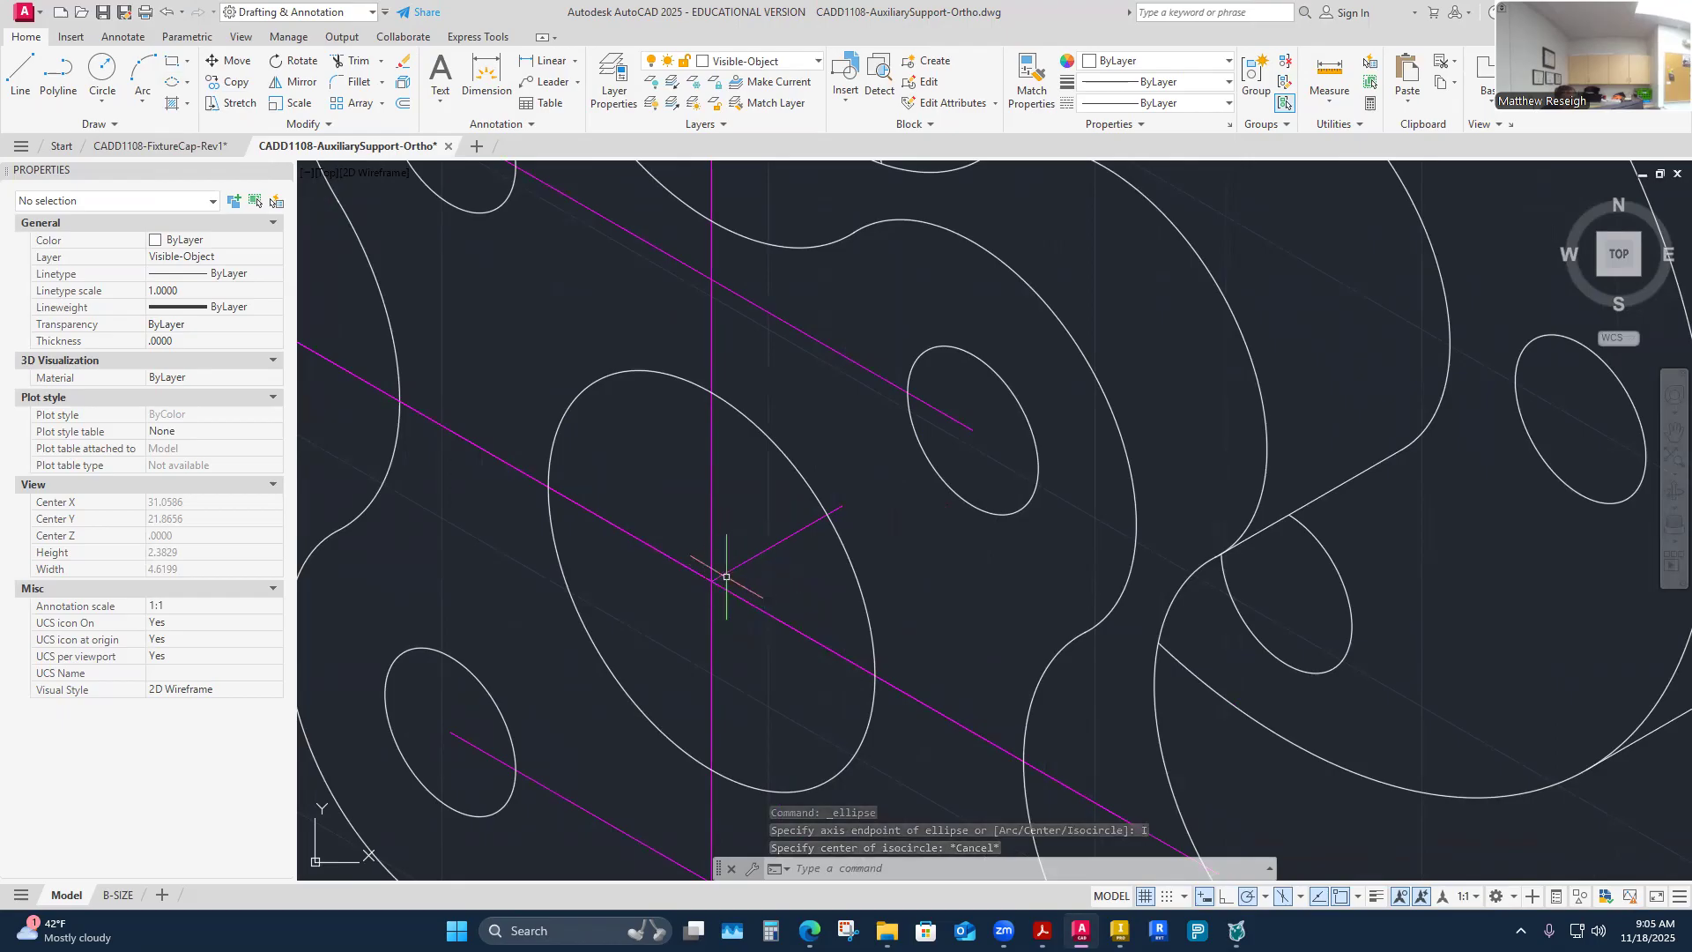
{"action": "left_click", "coordinate": [19, 75]}
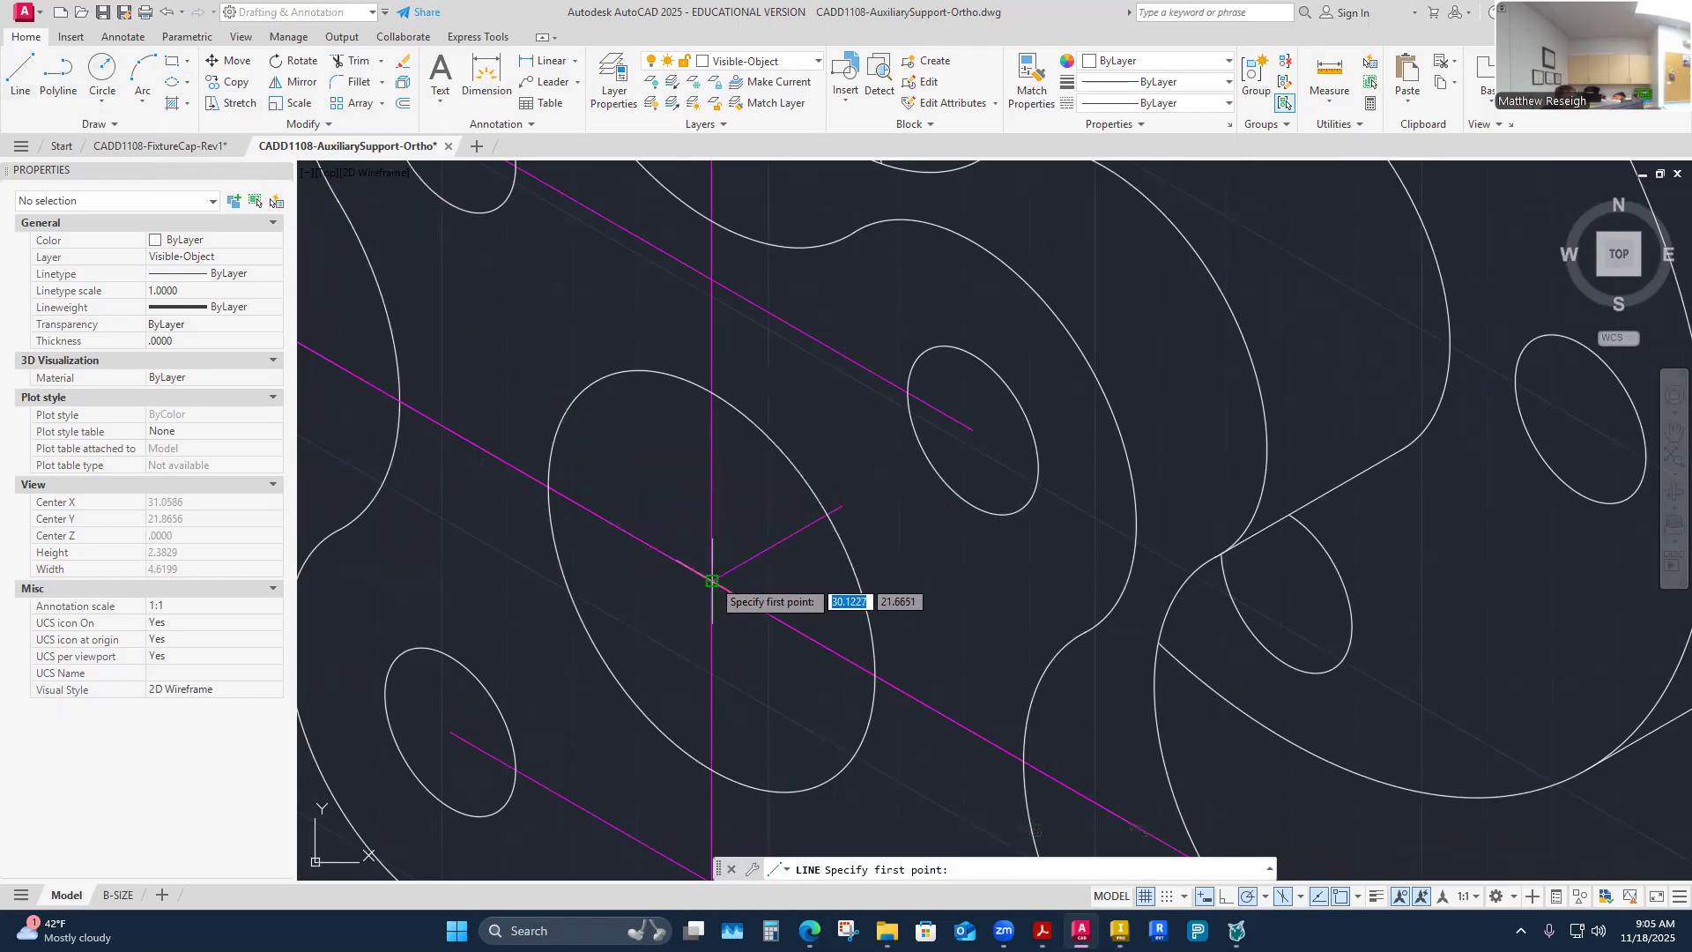
{"action": "key", "text": "Escape"}
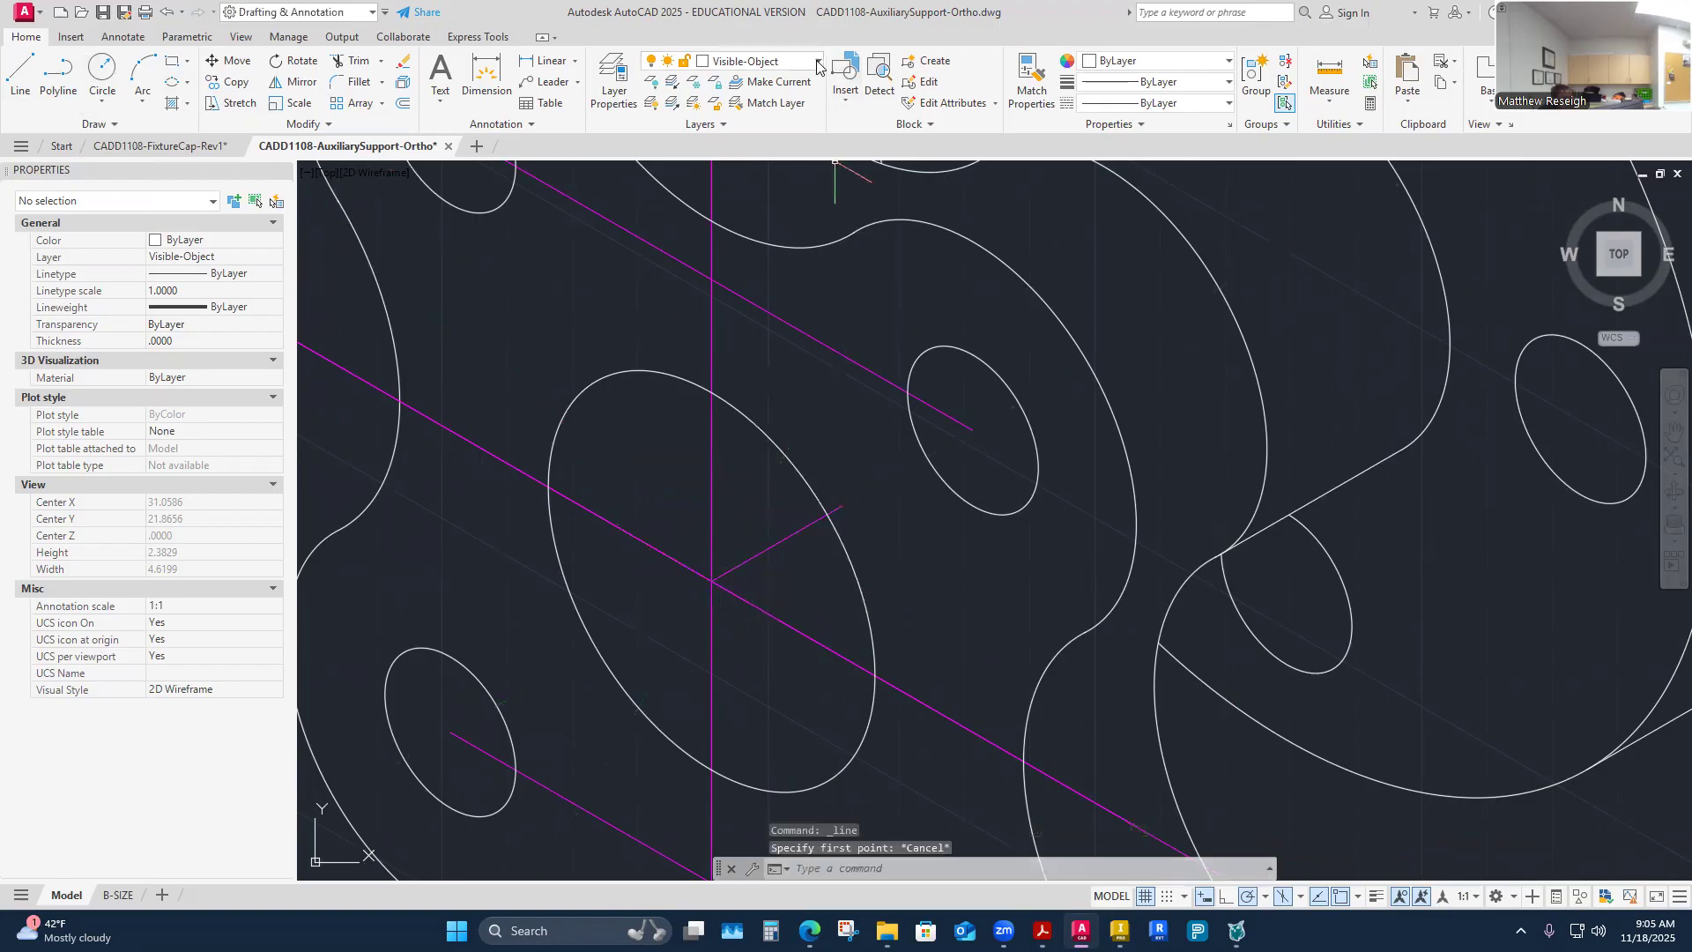
Step: Make Construction5 the current layer and draw a .2 line at 30° from the plate's center toward the rear
{"action": "left_click", "coordinate": [818, 61]}
{"action": "left_click", "coordinate": [742, 296]}
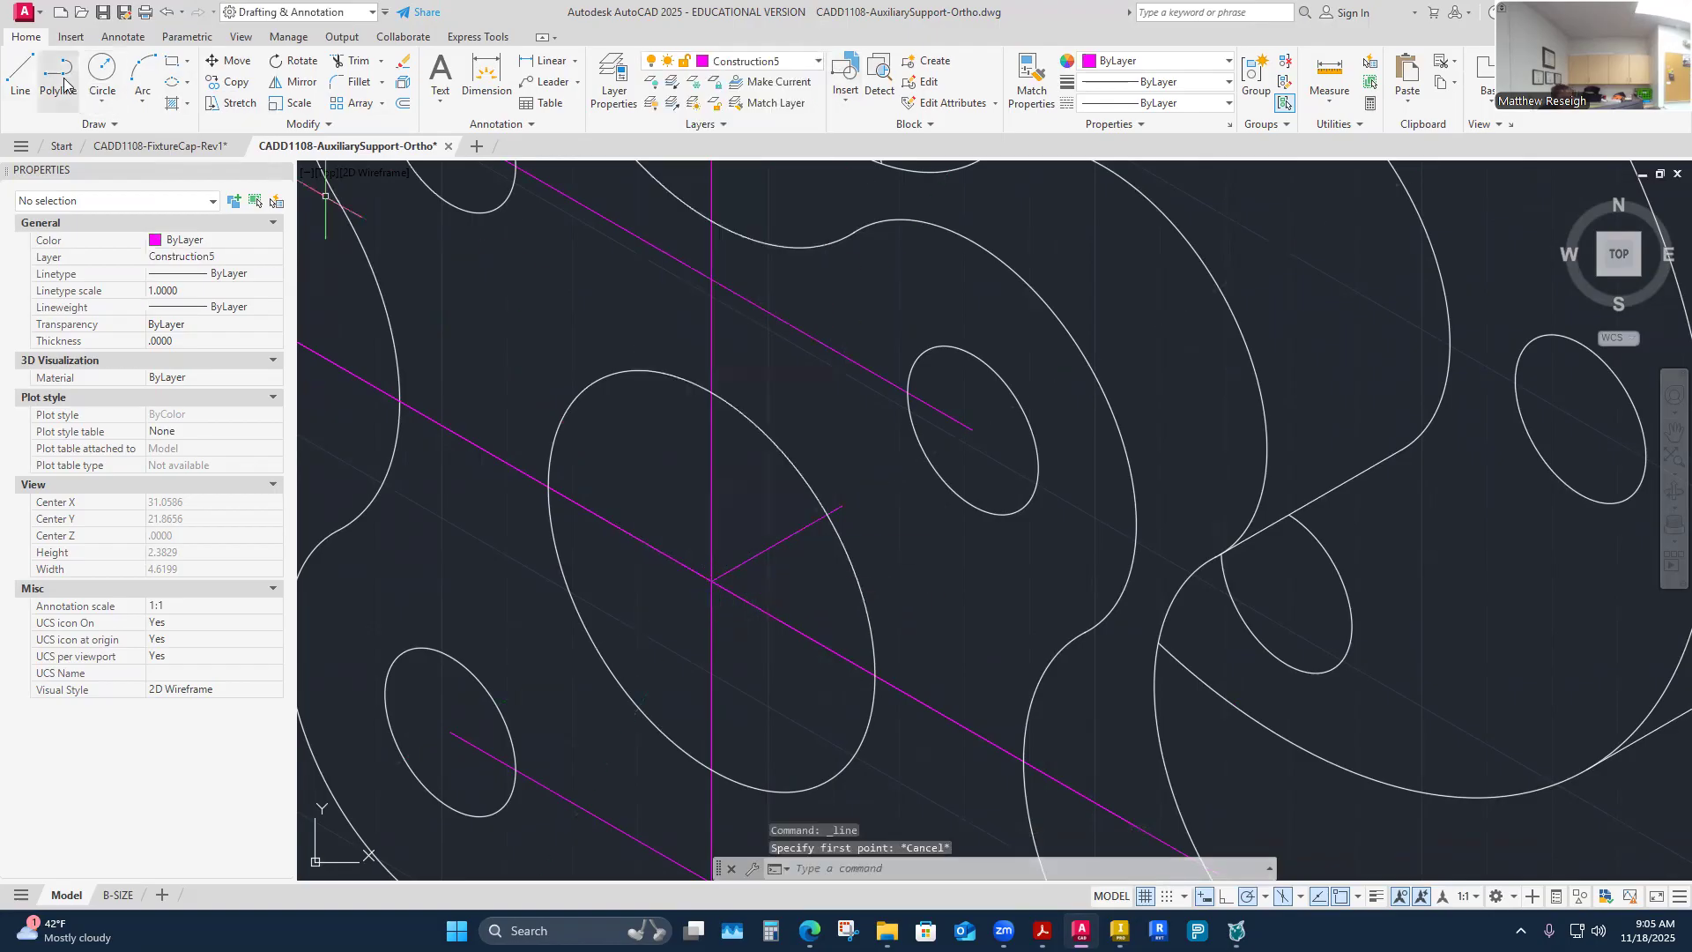
{"action": "left_click", "coordinate": [20, 75]}
{"action": "left_click", "coordinate": [712, 581]}
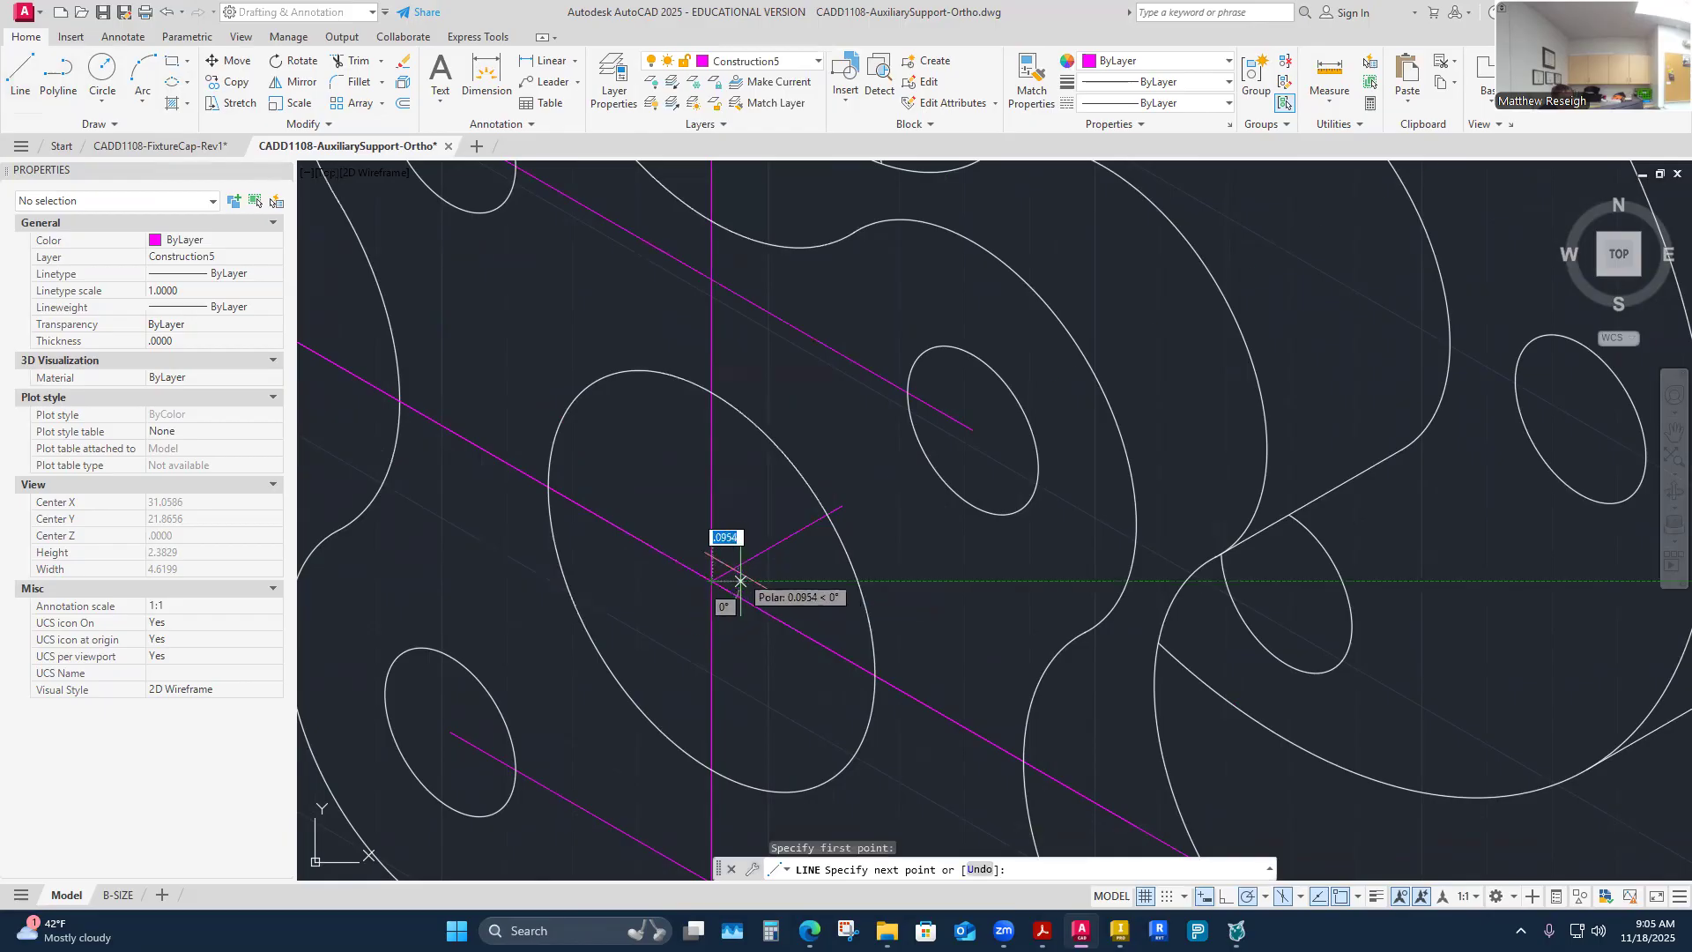
{"action": "type", "text": ".2"}
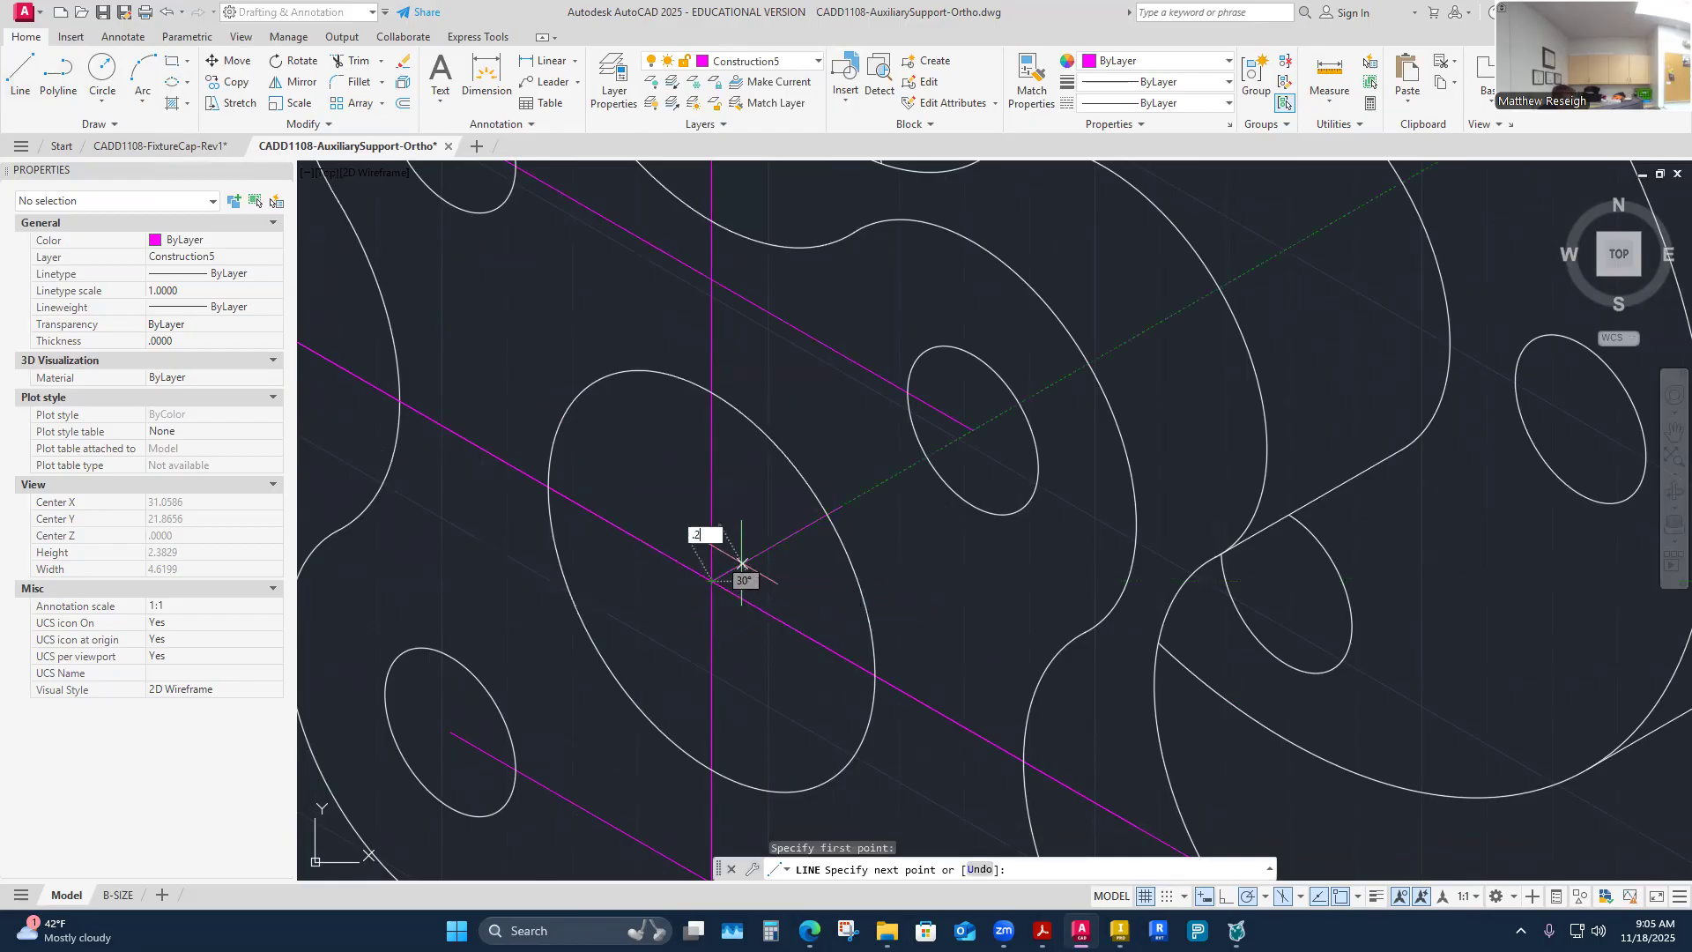
{"action": "key", "text": "Return"}
{"action": "key", "text": "Escape"}
{"action": "scroll", "coordinate": [742, 569], "scroll_direction": "up", "scroll_amount": 4}
{"action": "left_click", "coordinate": [707, 566]}
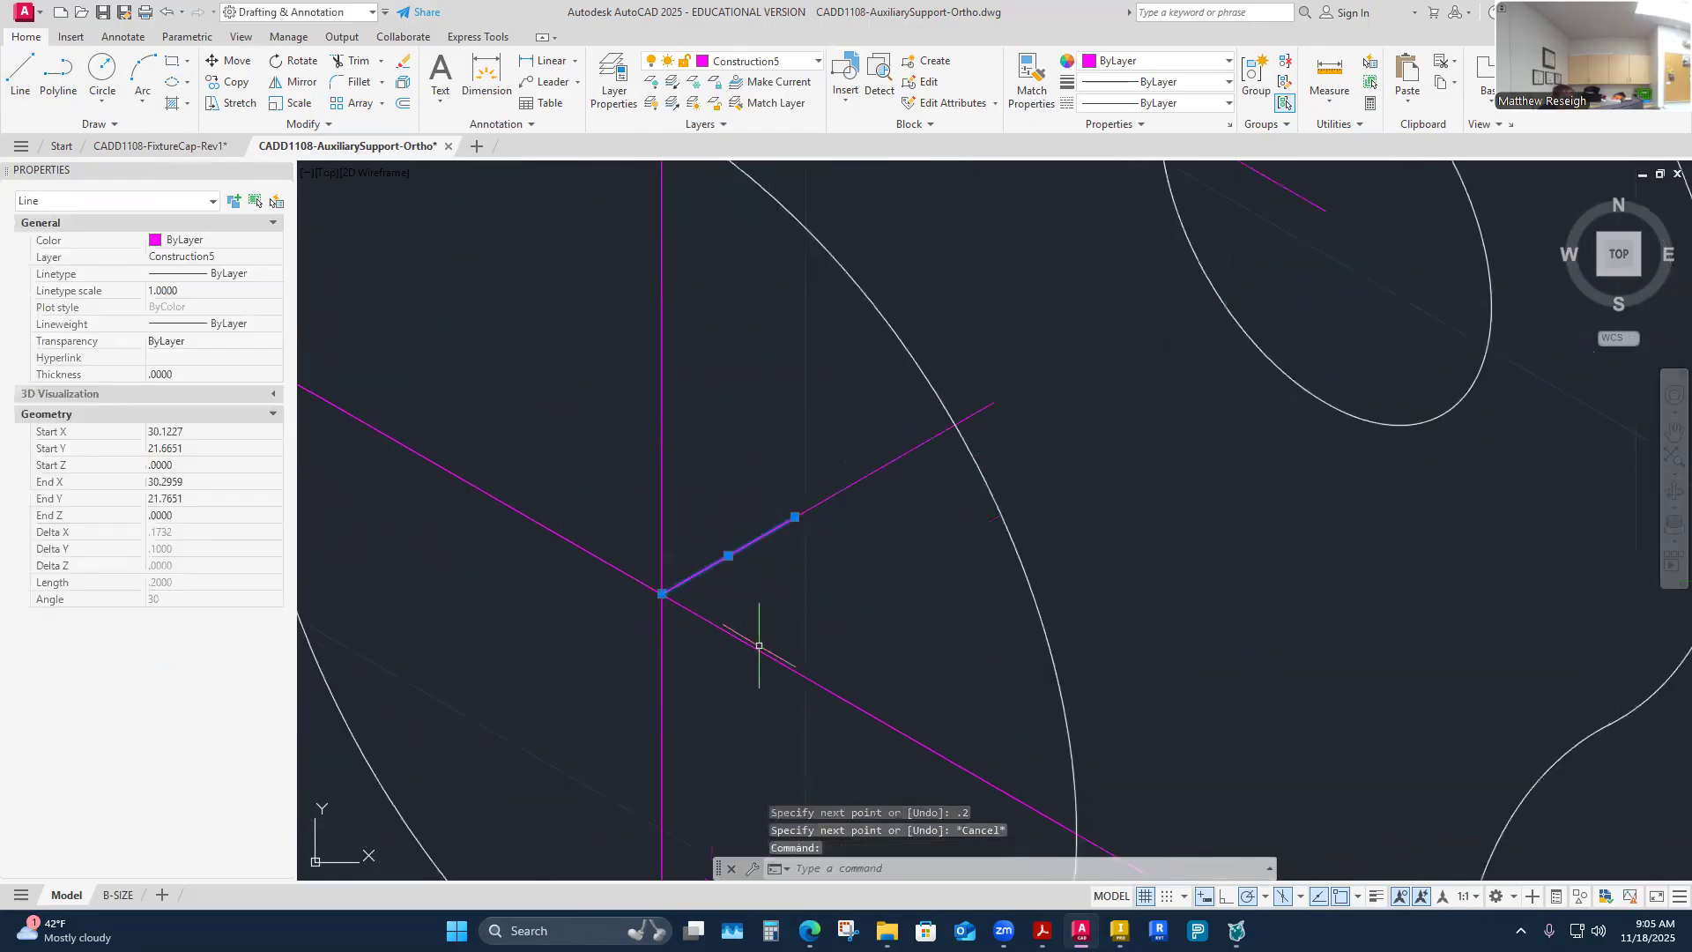
{"action": "scroll", "coordinate": [763, 635], "scroll_direction": "down", "scroll_amount": 3}
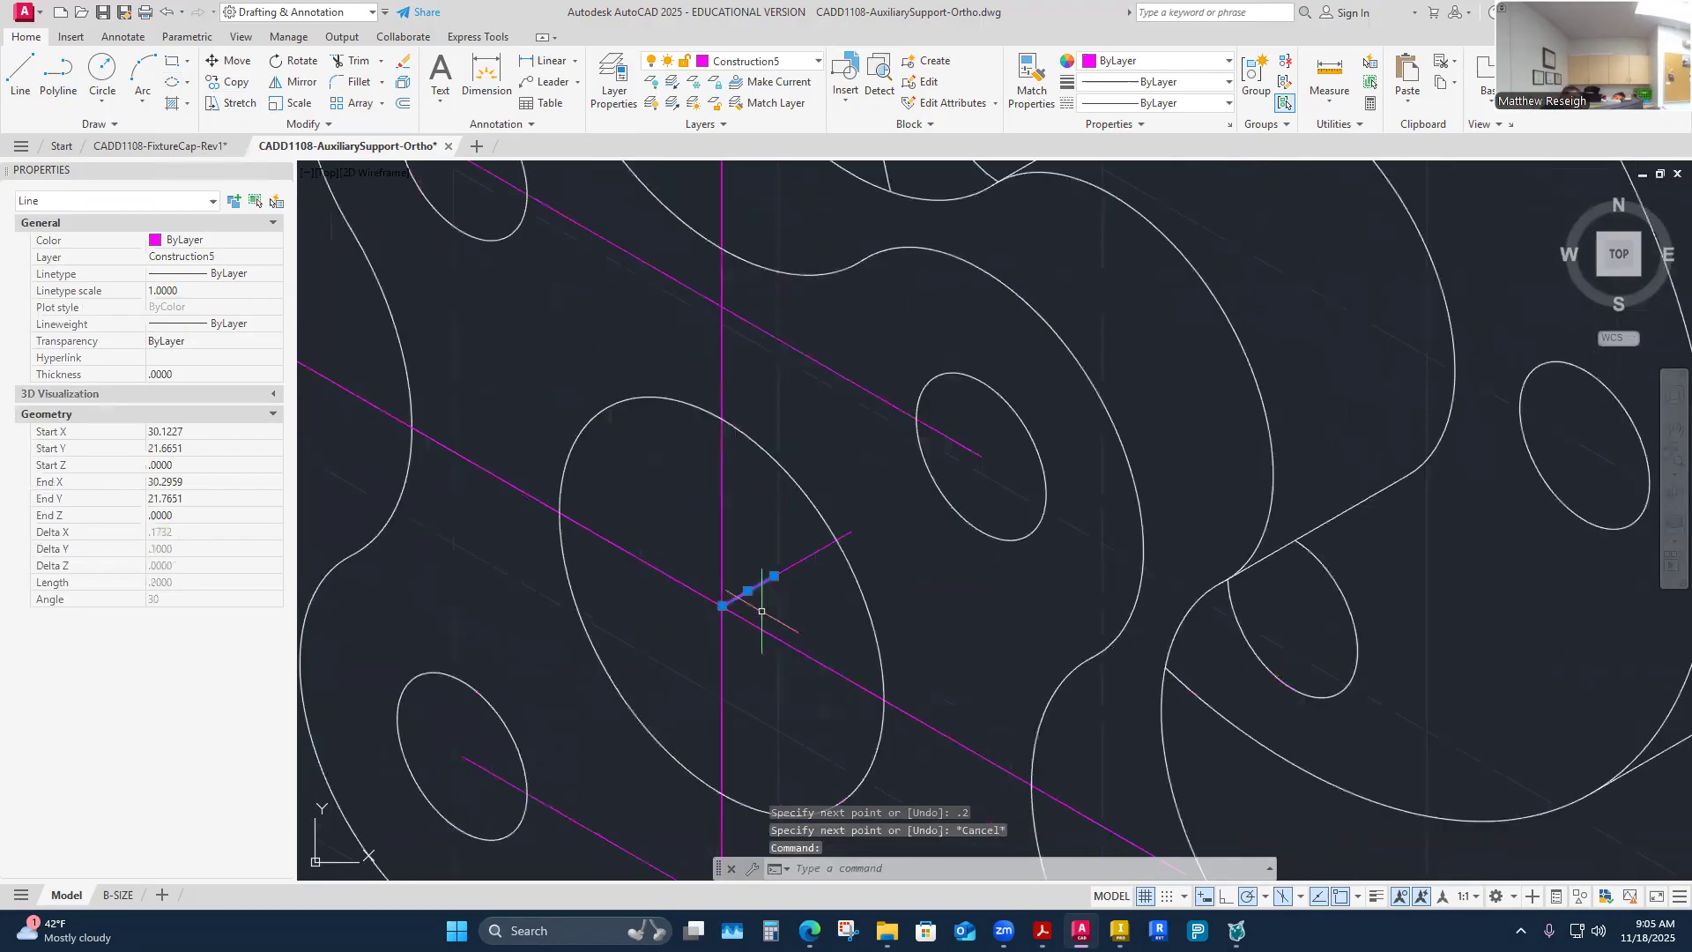
{"action": "key", "text": "Escape"}
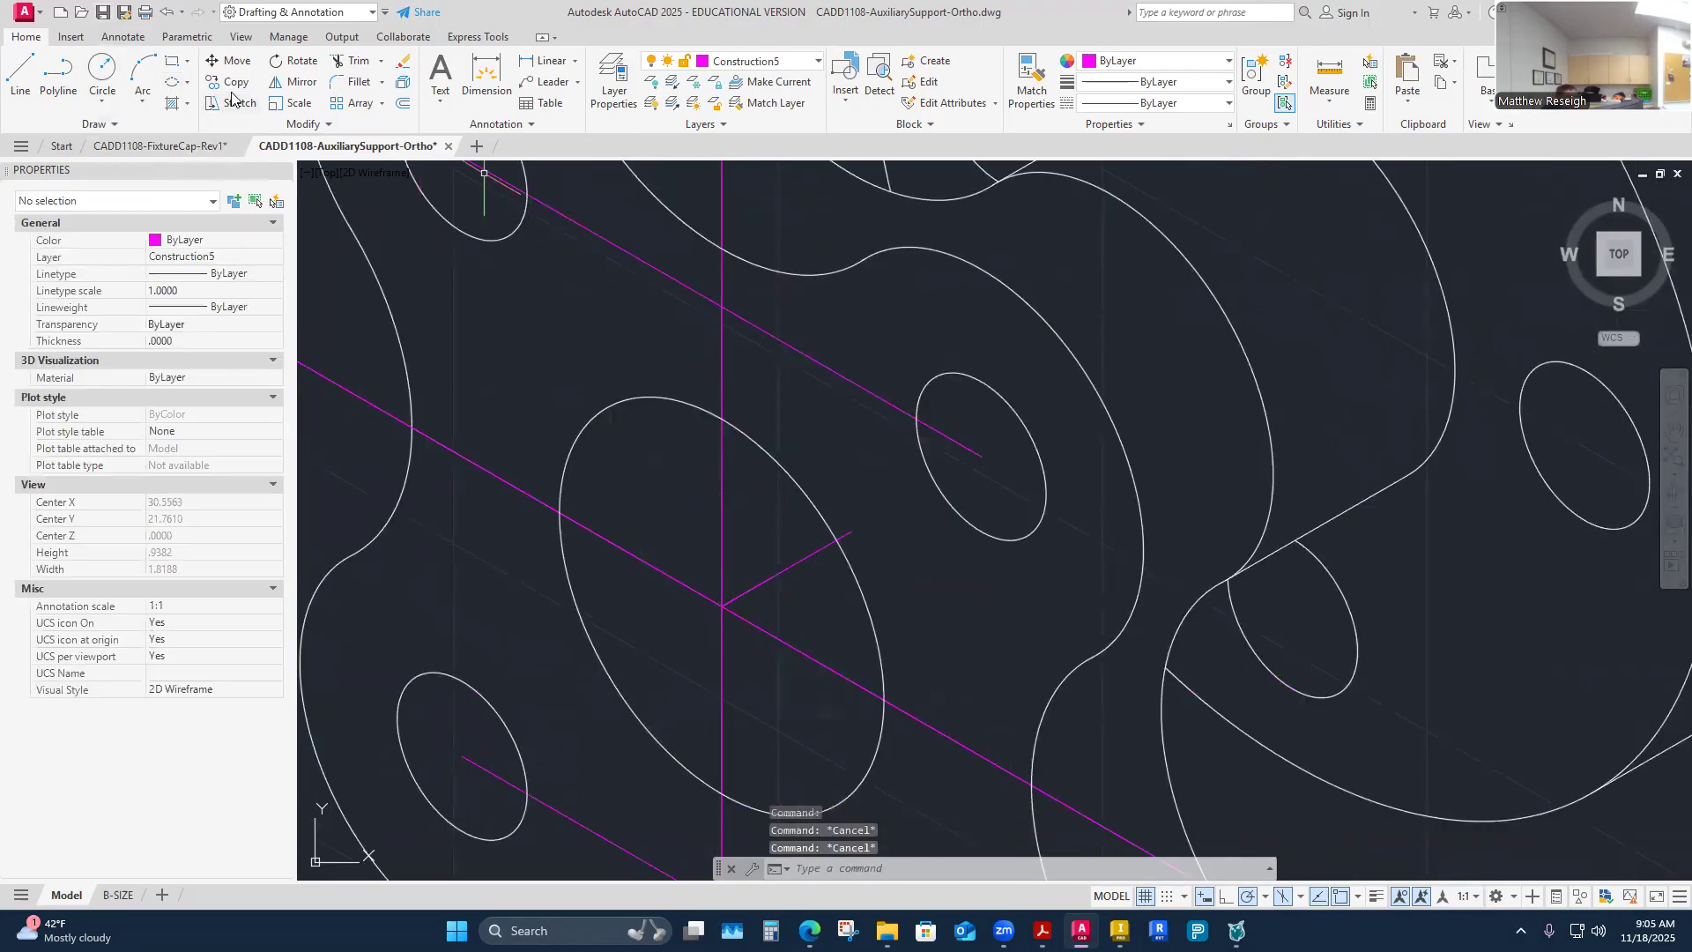
Step: Copy the .625 radius isocircle from the plate's center to the end of the .2 construction line
{"action": "left_click", "coordinate": [229, 81]}
{"action": "left_click", "coordinate": [601, 428]}
{"action": "key", "text": "Return"}
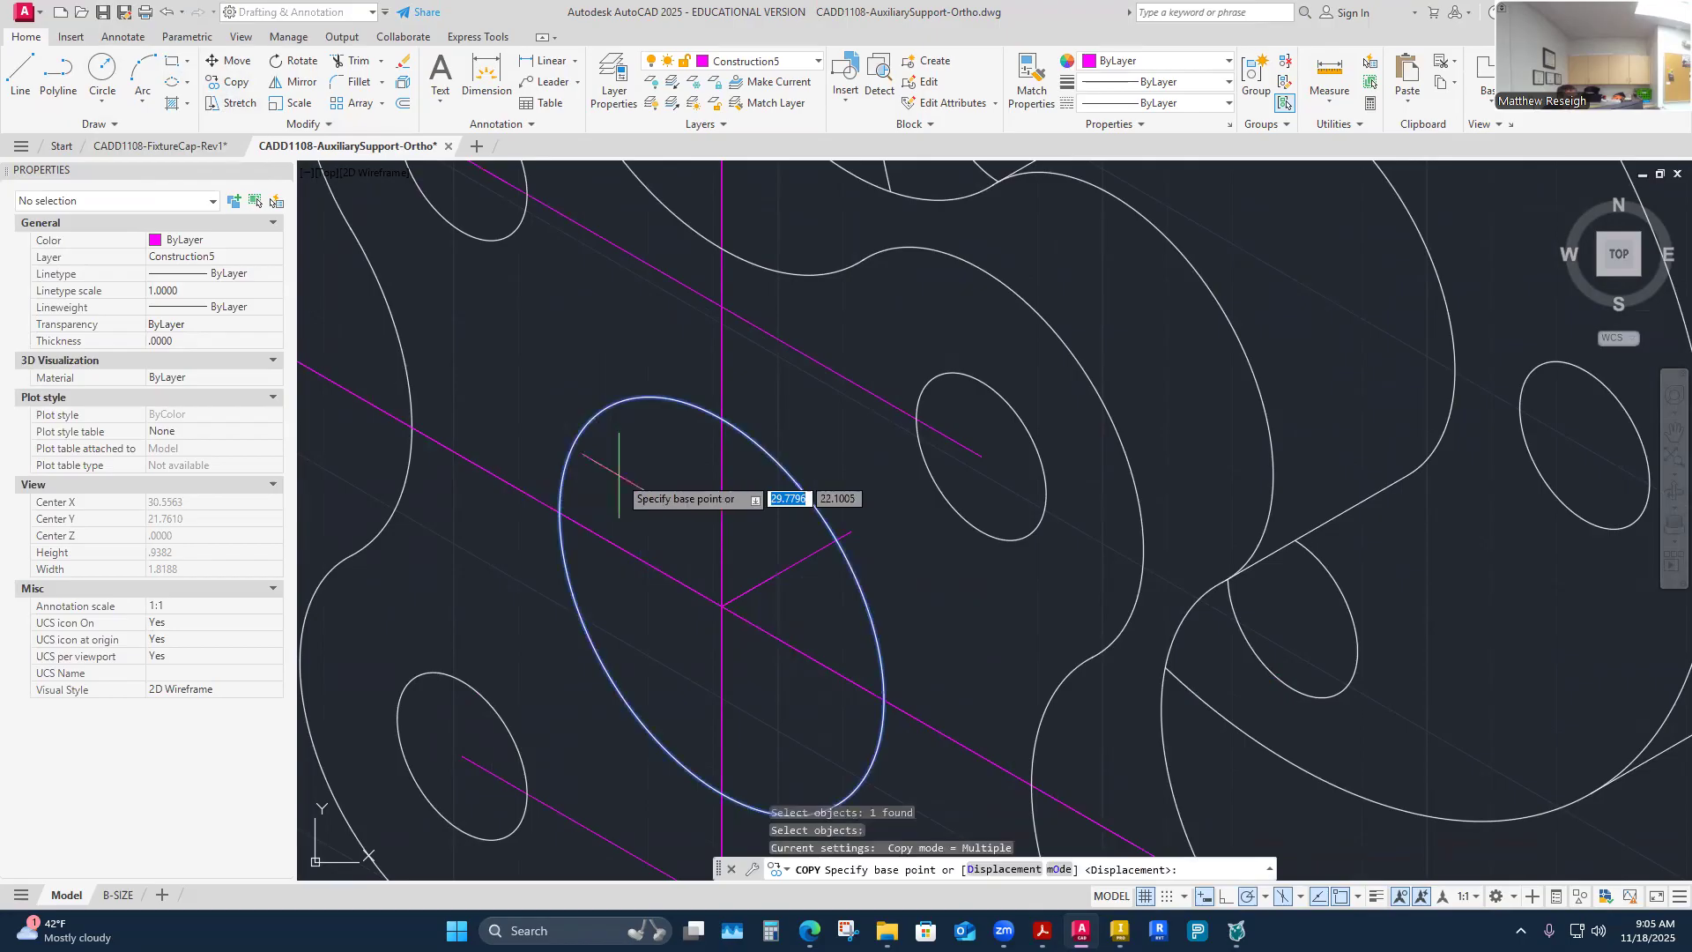
{"action": "left_click", "coordinate": [722, 606]}
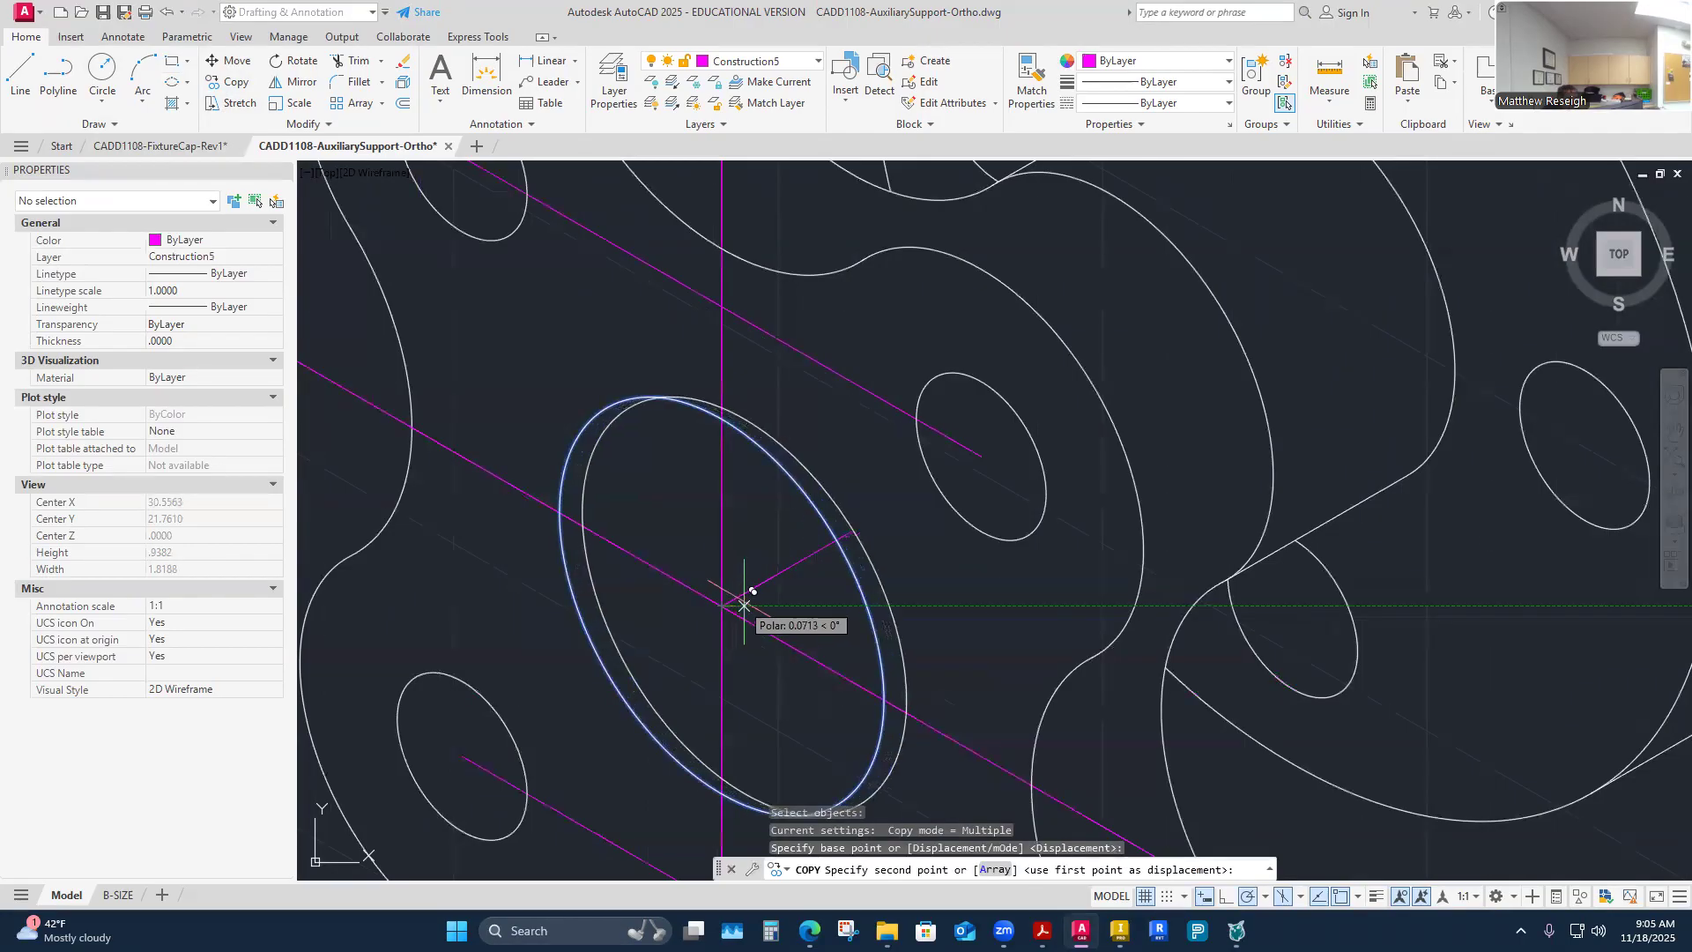
{"action": "scroll", "coordinate": [756, 587], "scroll_direction": "up", "scroll_amount": 4}
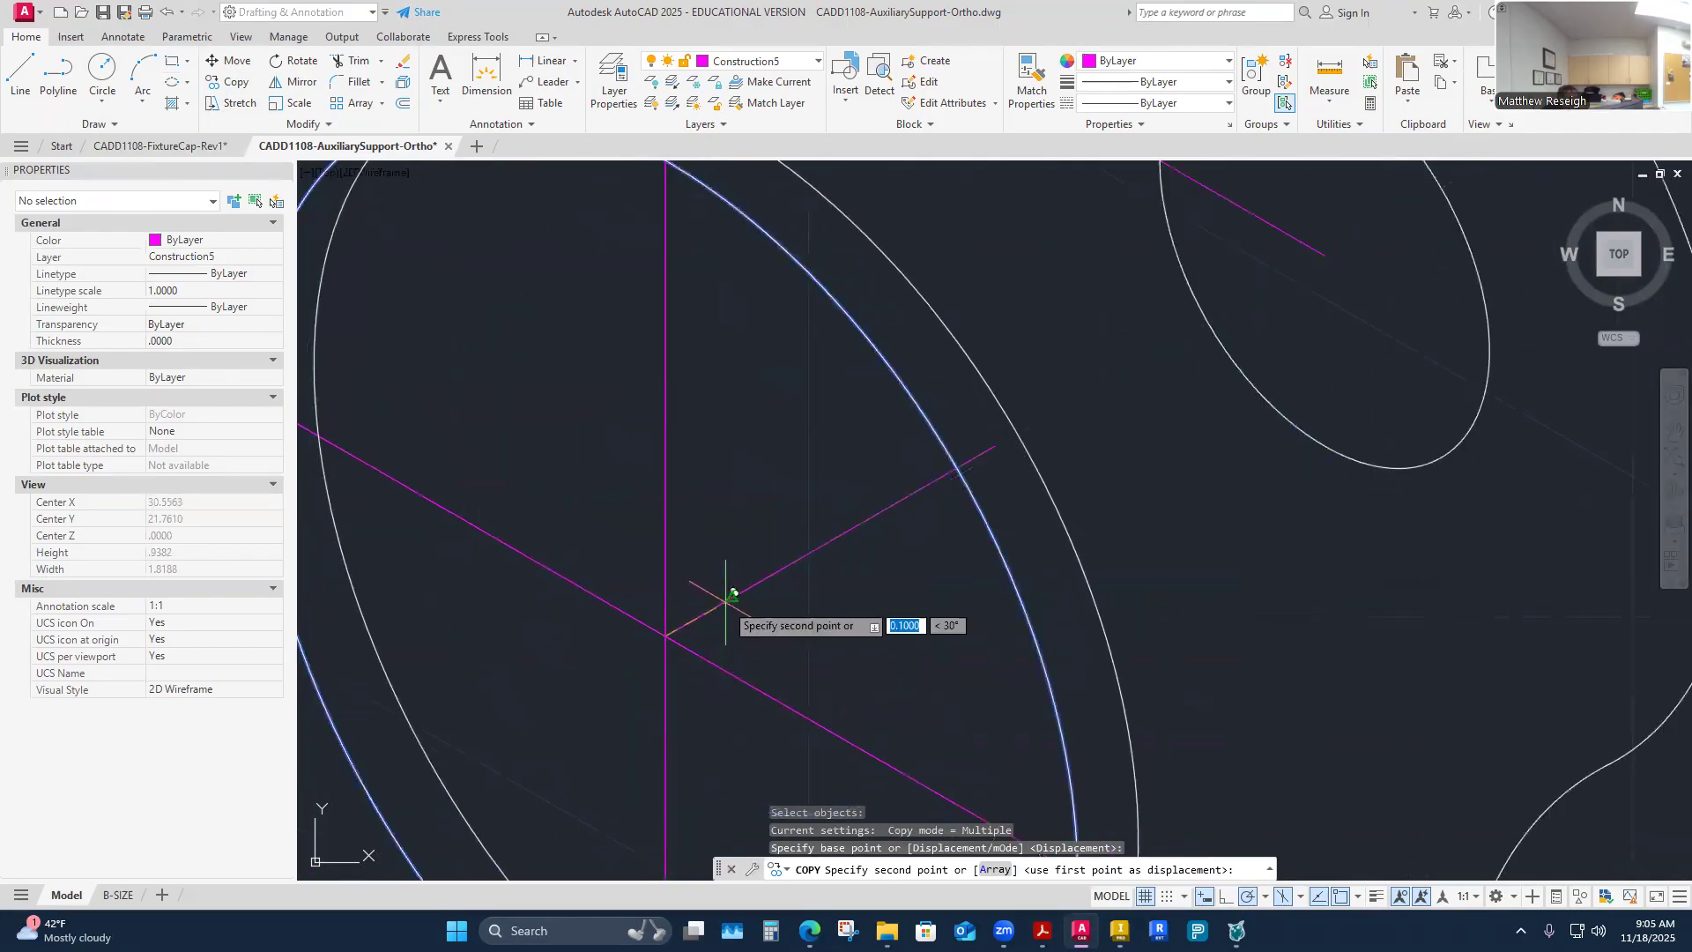
{"action": "left_click", "coordinate": [800, 558]}
{"action": "right_click", "coordinate": [804, 560]}
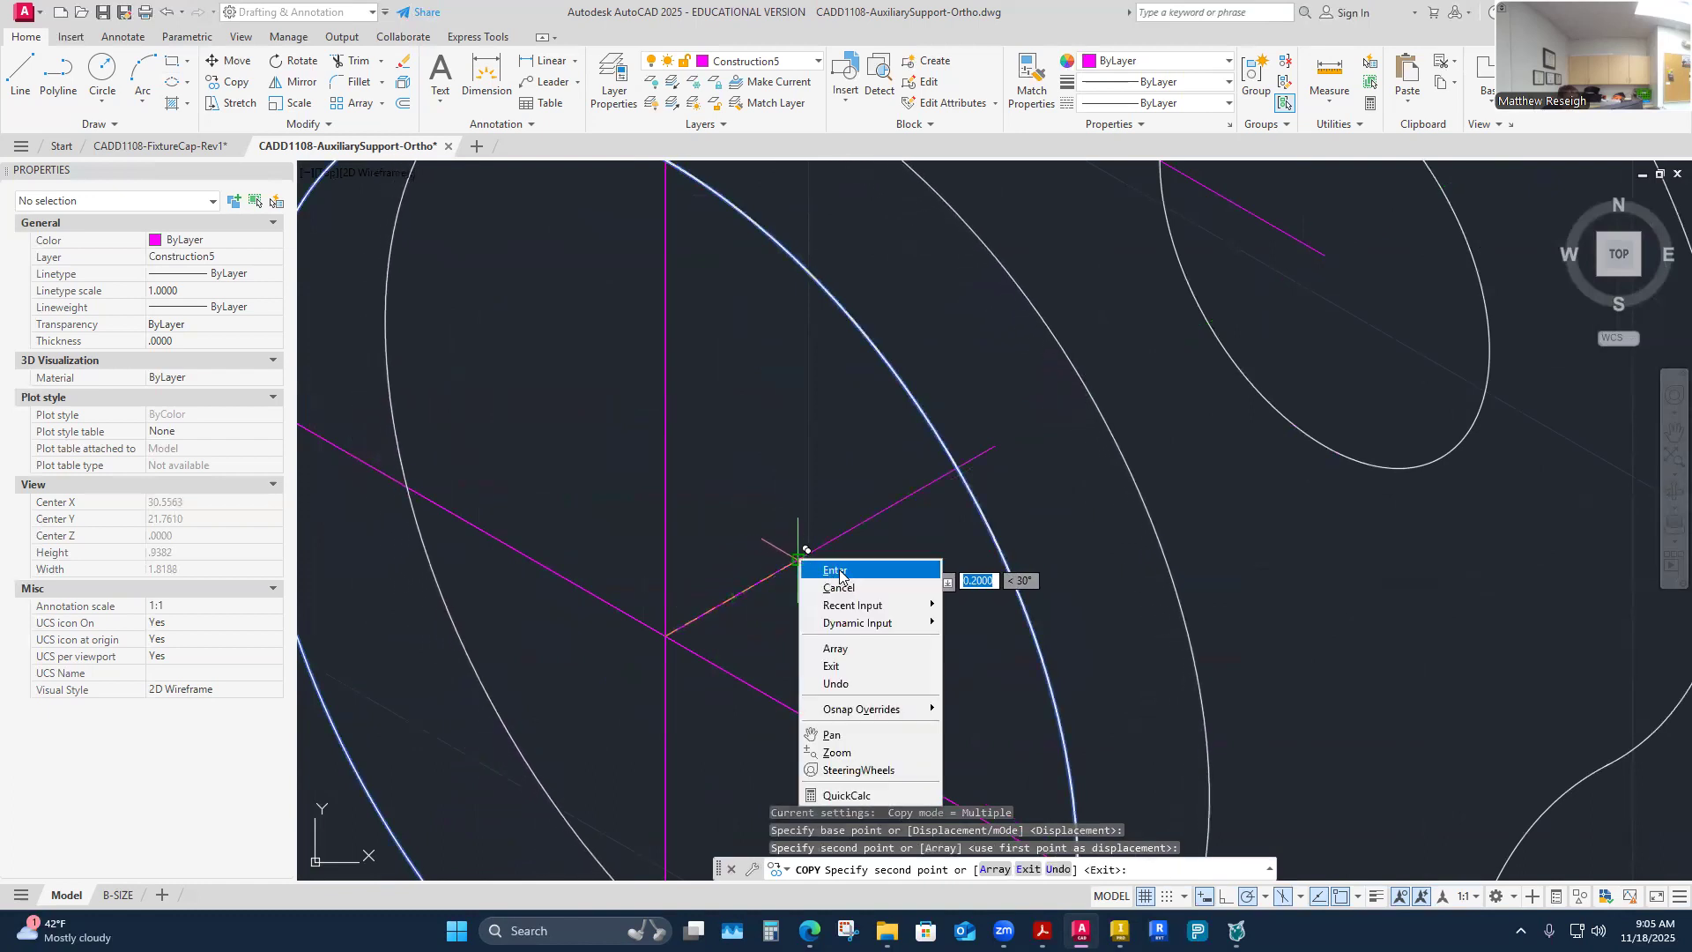
{"action": "left_click", "coordinate": [842, 573]}
Step: Trim the parts of the copied isocircle that lie outside the counterbore's front edge
{"action": "scroll", "coordinate": [846, 583], "scroll_direction": "down", "scroll_amount": 2}
{"action": "scroll", "coordinate": [845, 584], "scroll_direction": "up", "scroll_amount": 2}
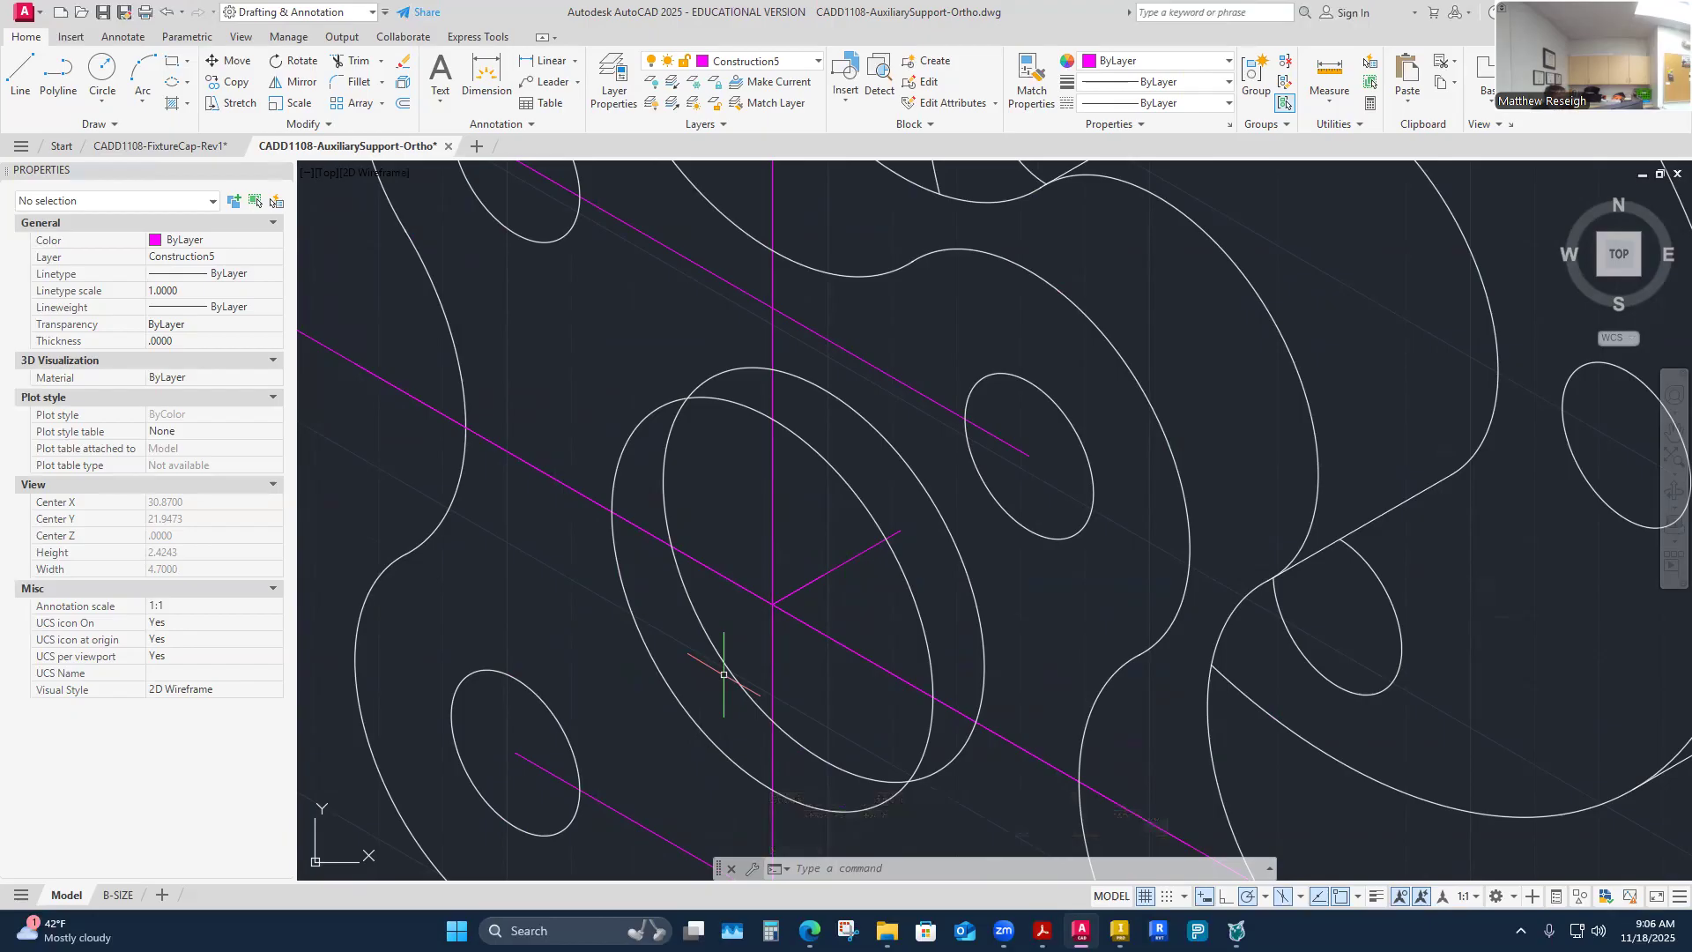
{"action": "left_click", "coordinate": [353, 60]}
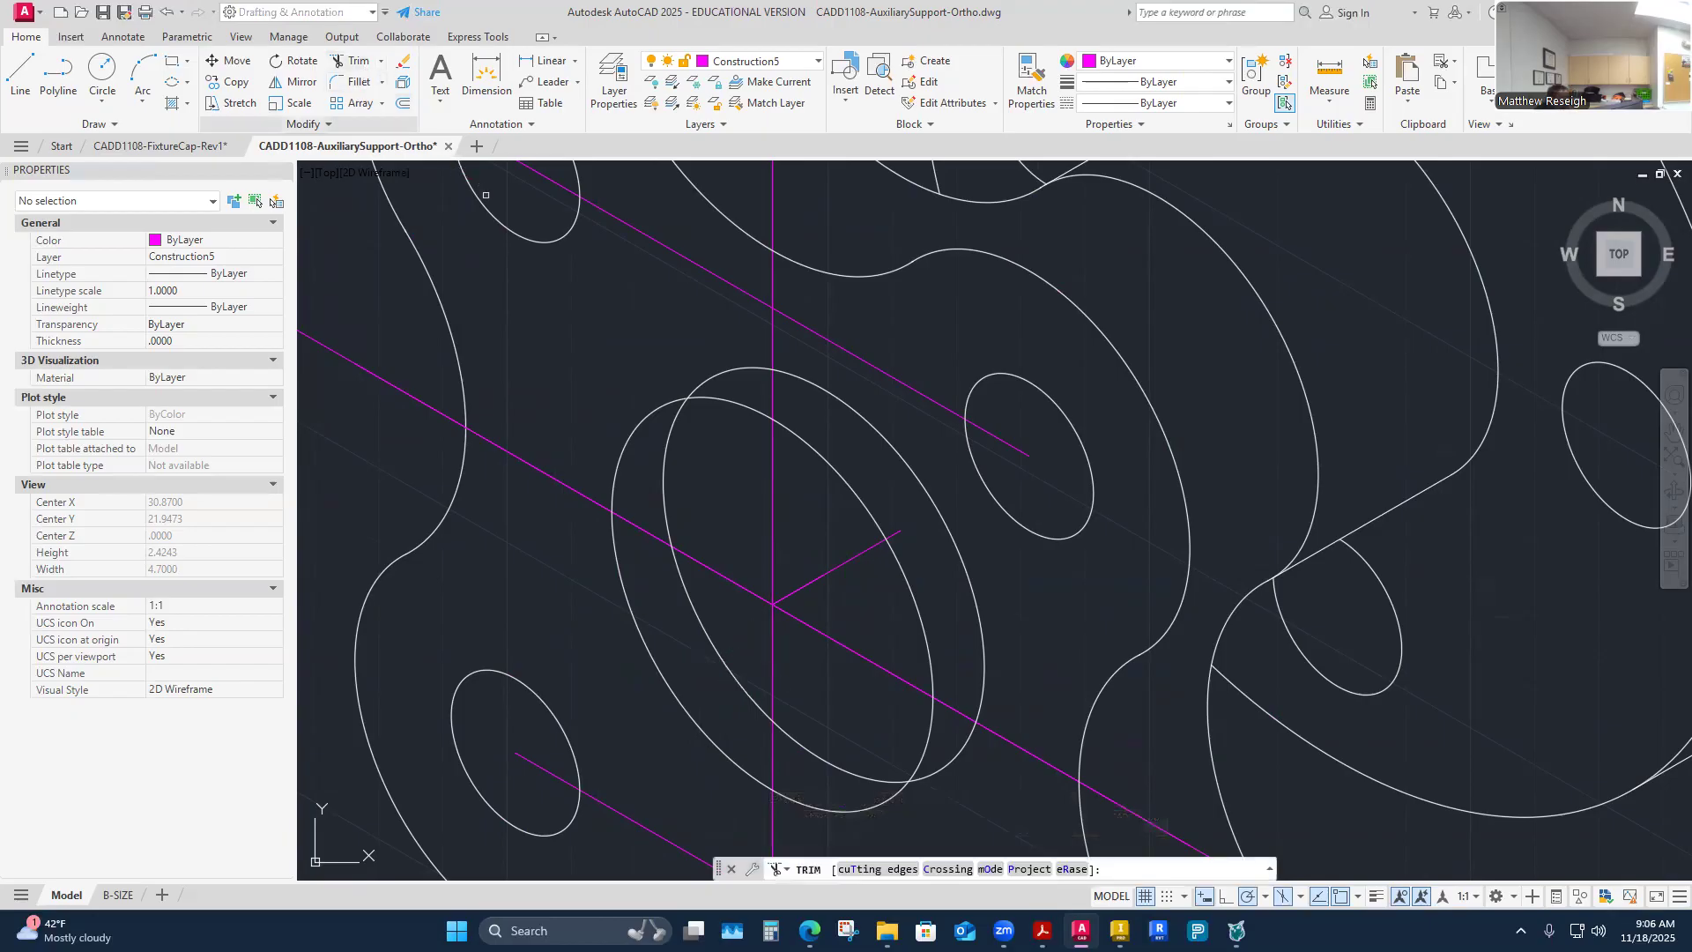
{"action": "left_click", "coordinate": [747, 364]}
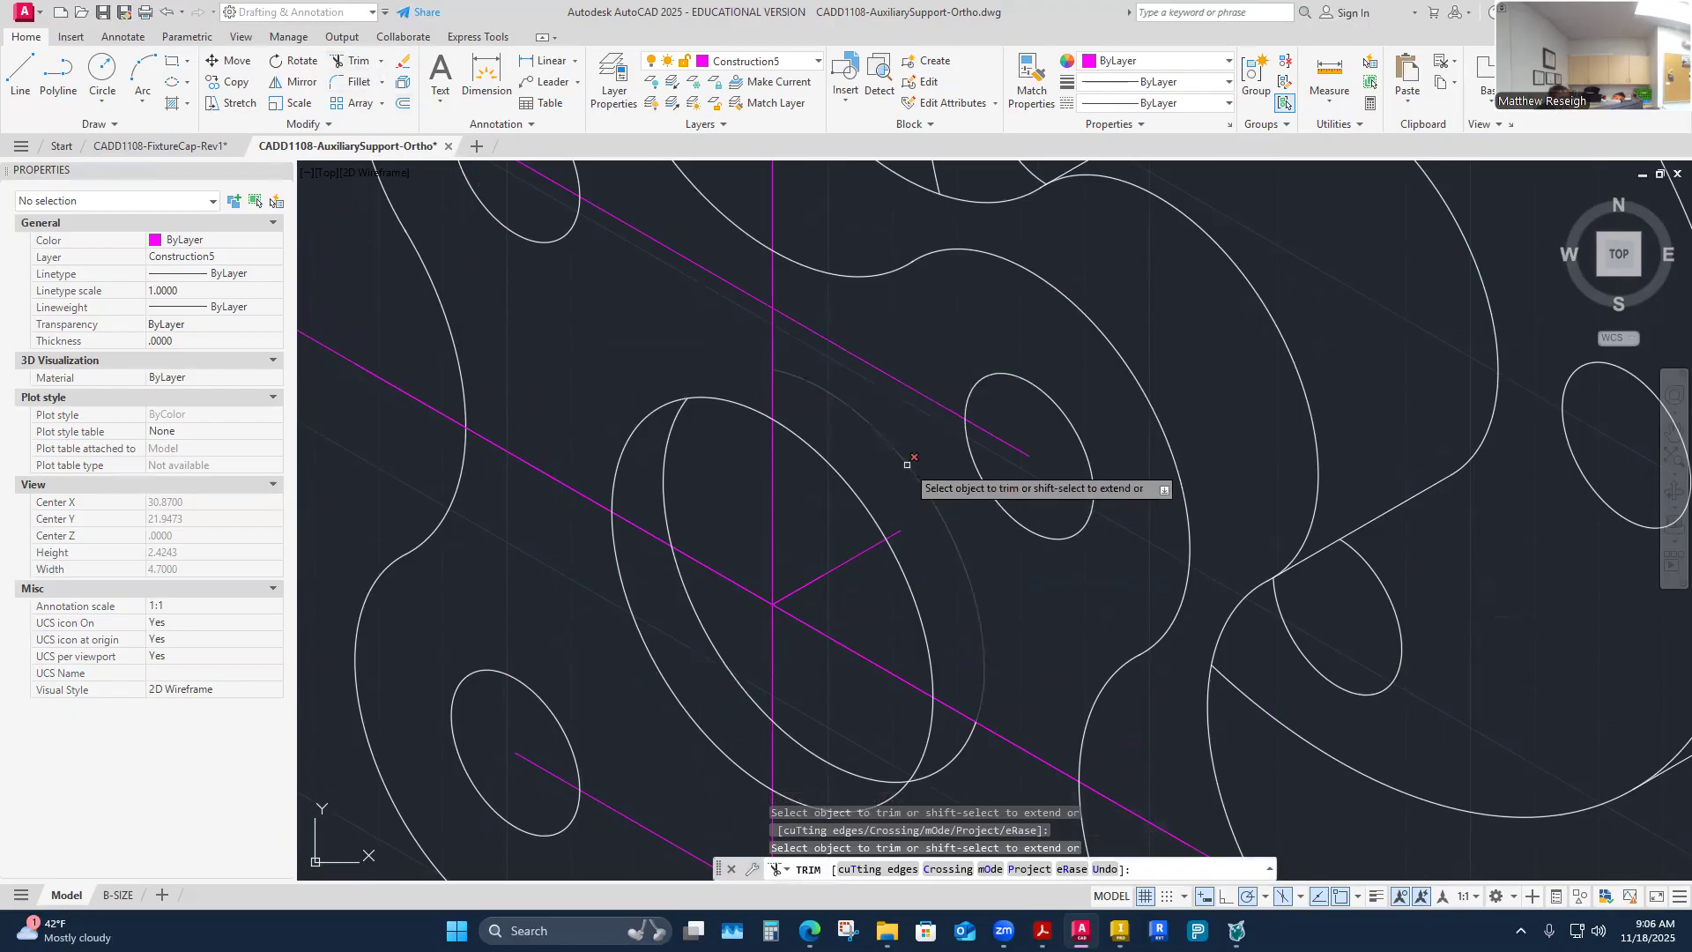
{"action": "left_click", "coordinate": [908, 464]}
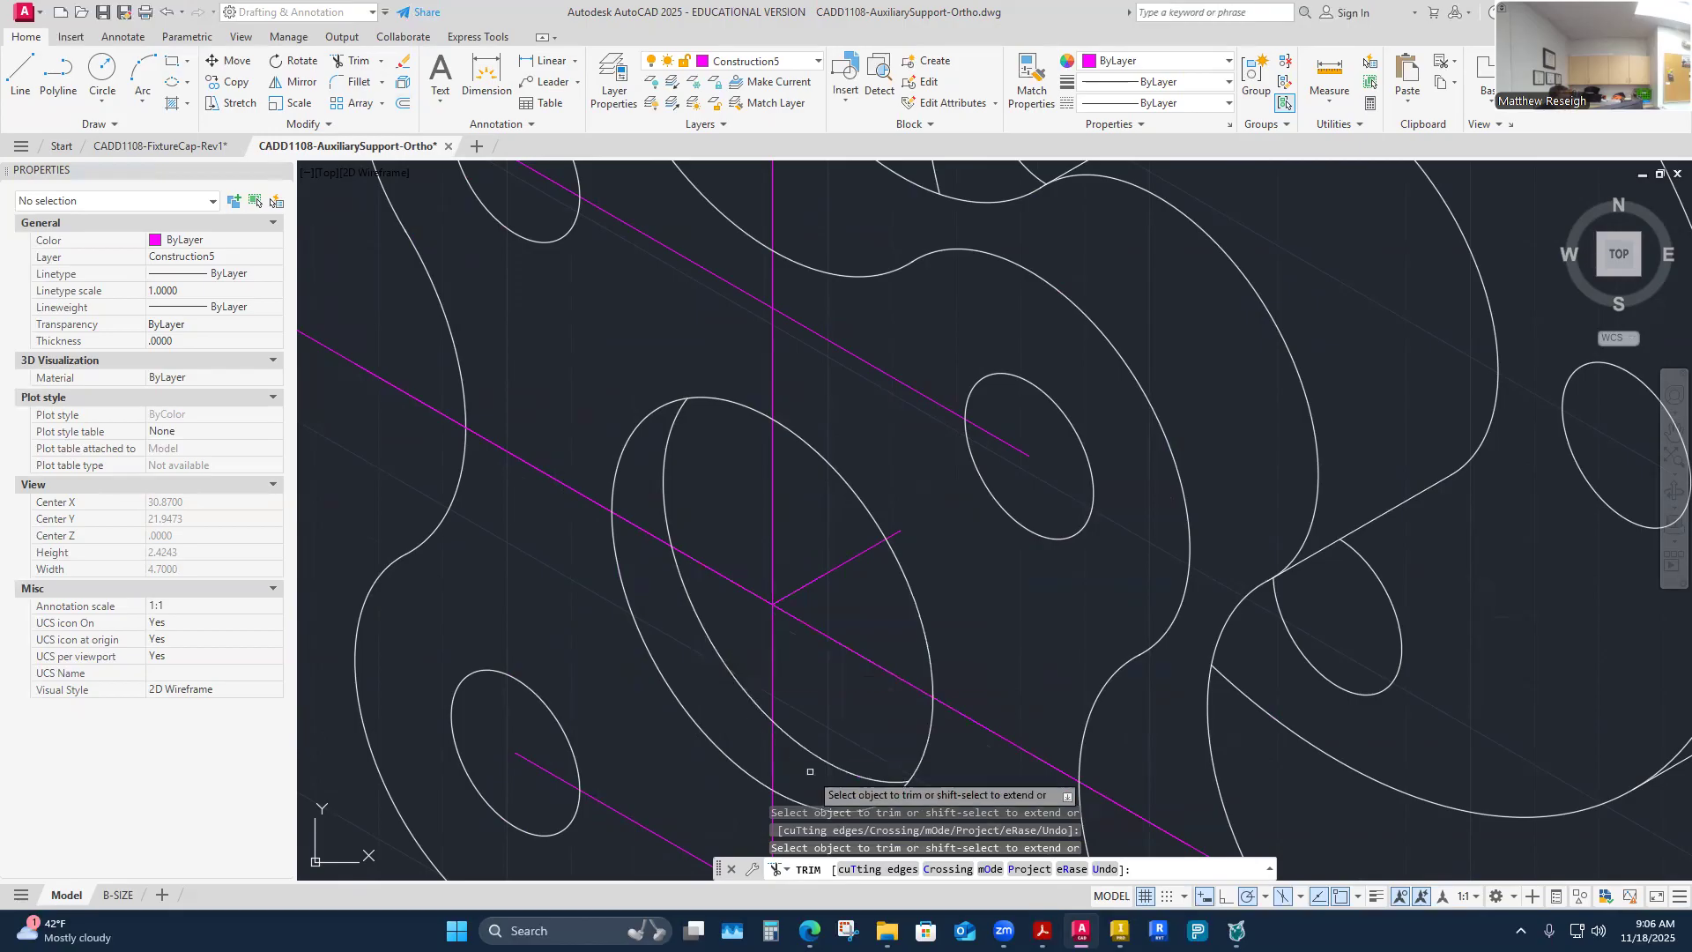
{"action": "key", "text": "Escape"}
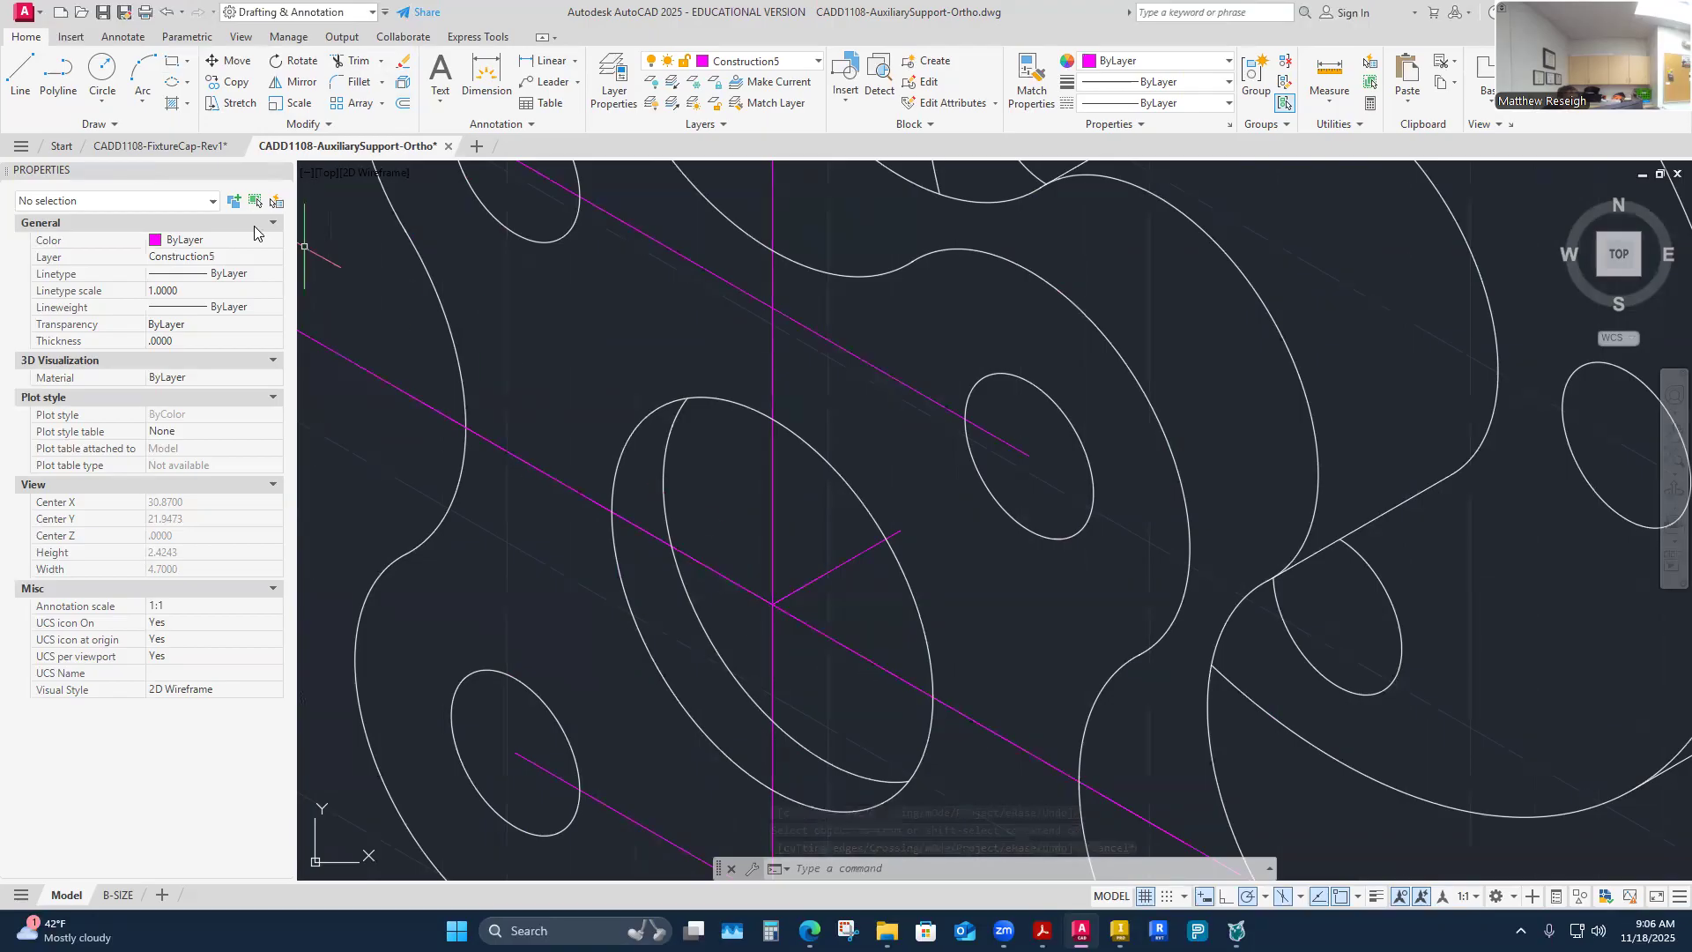
Step: Make Visible-Object the current layer and draw a .375 radius isocircle centered at the end of the .2 construction line
{"action": "left_click", "coordinate": [813, 61]}
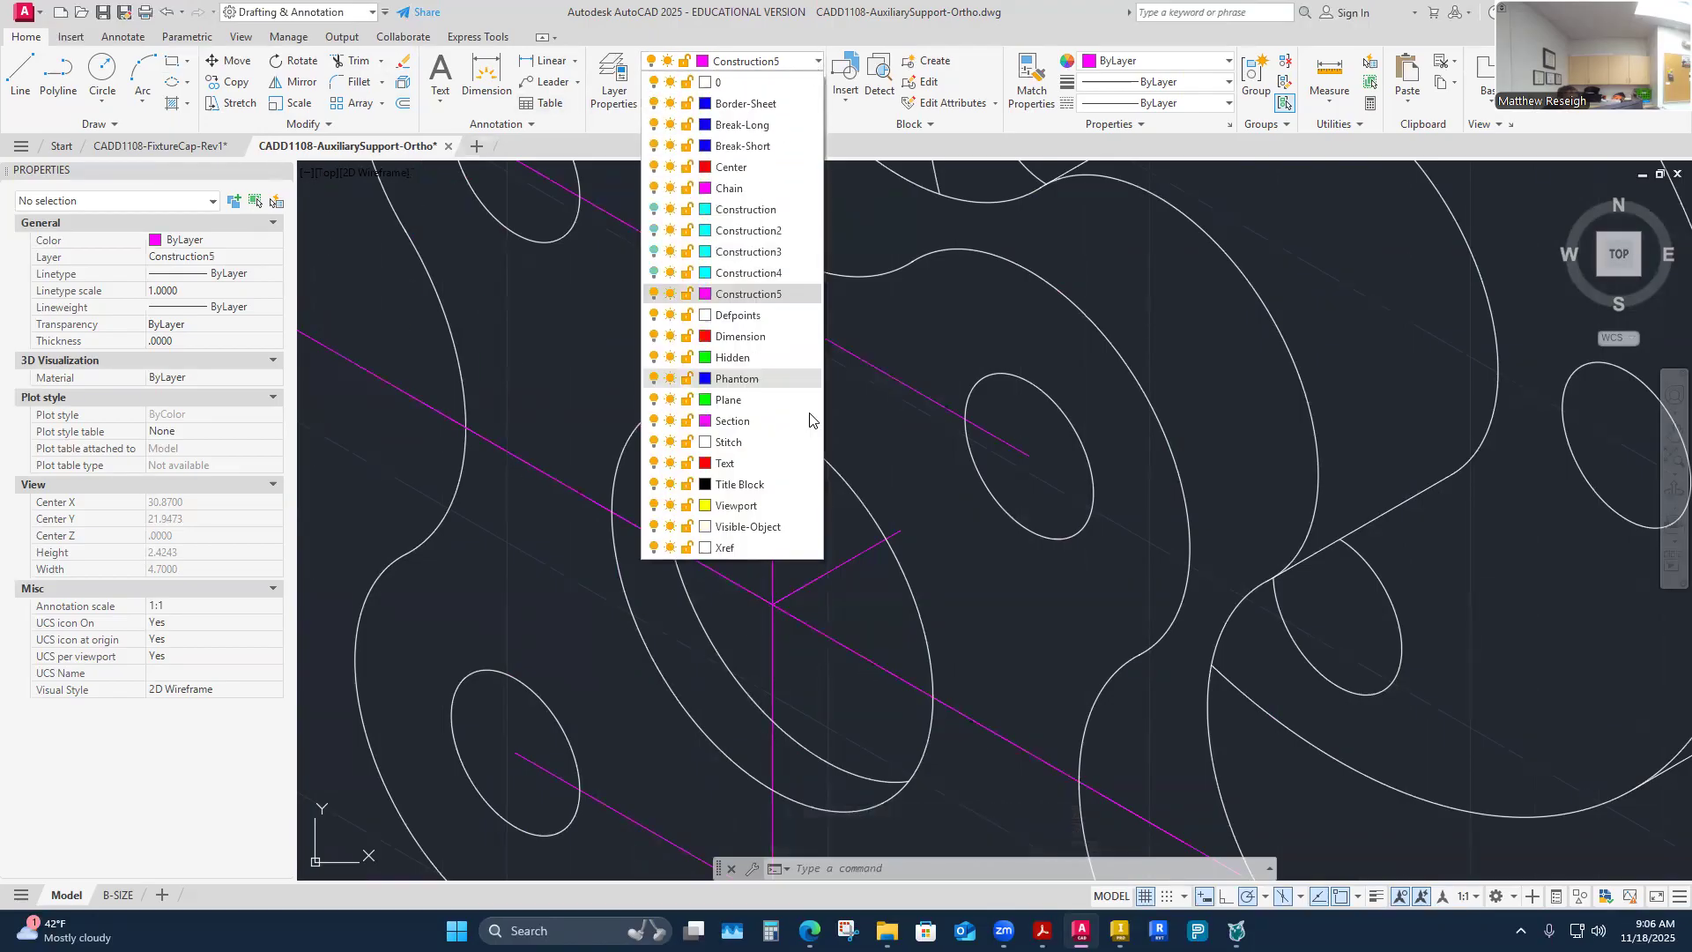
{"action": "left_click", "coordinate": [763, 527]}
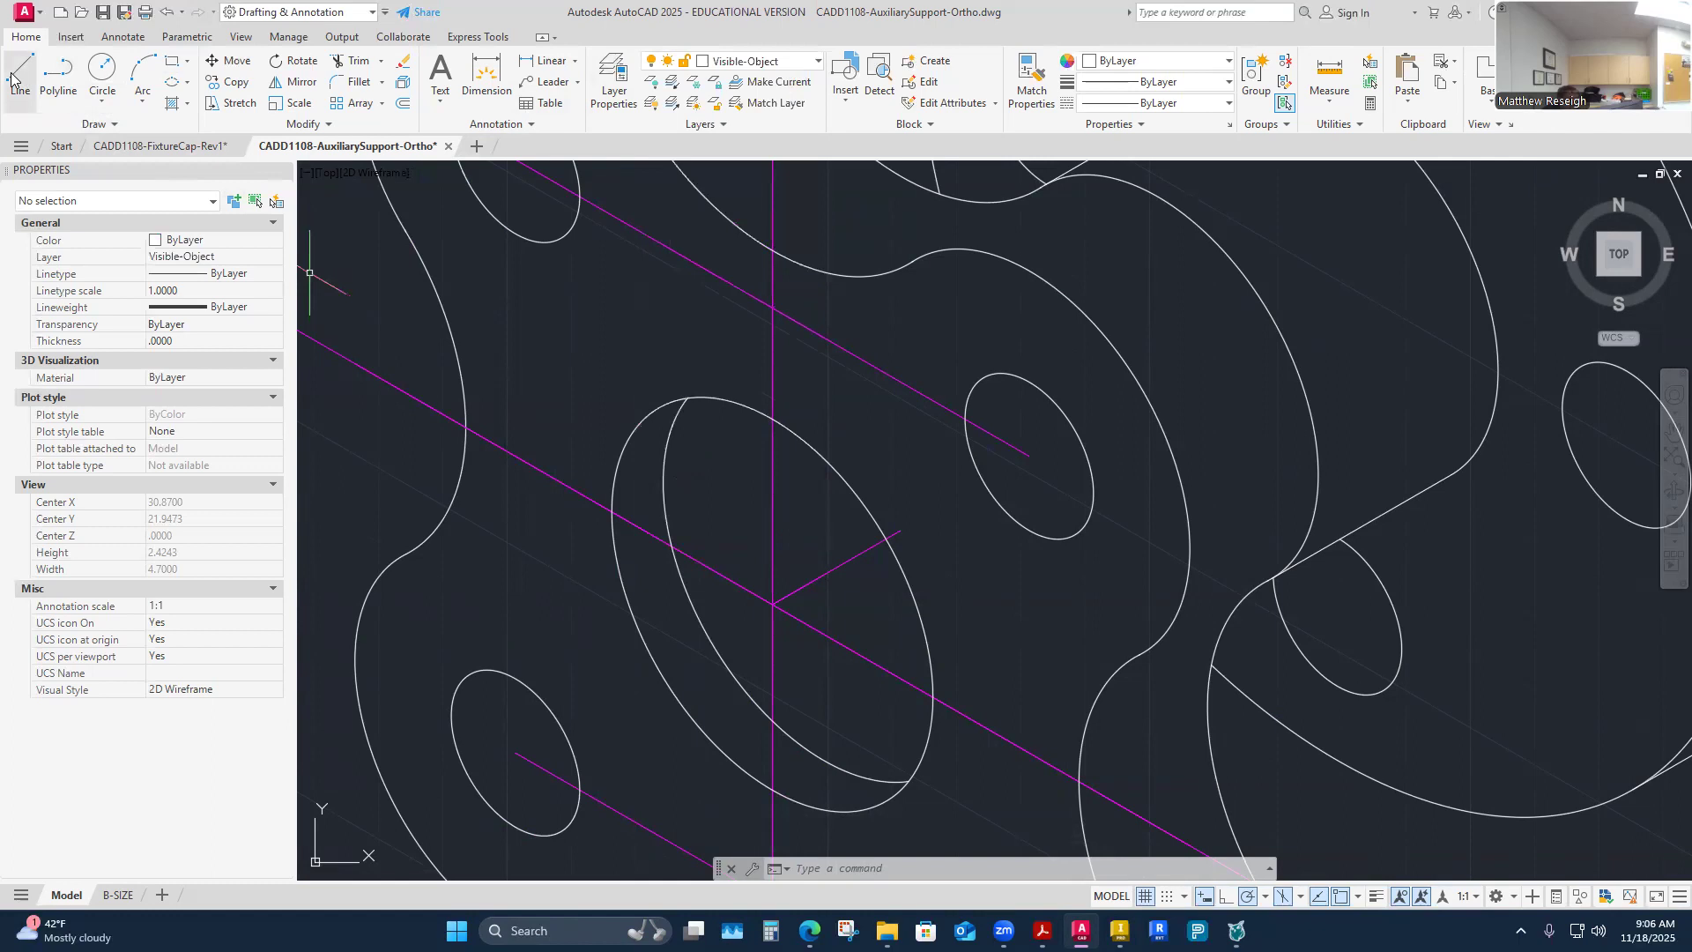
{"action": "left_click", "coordinate": [172, 82]}
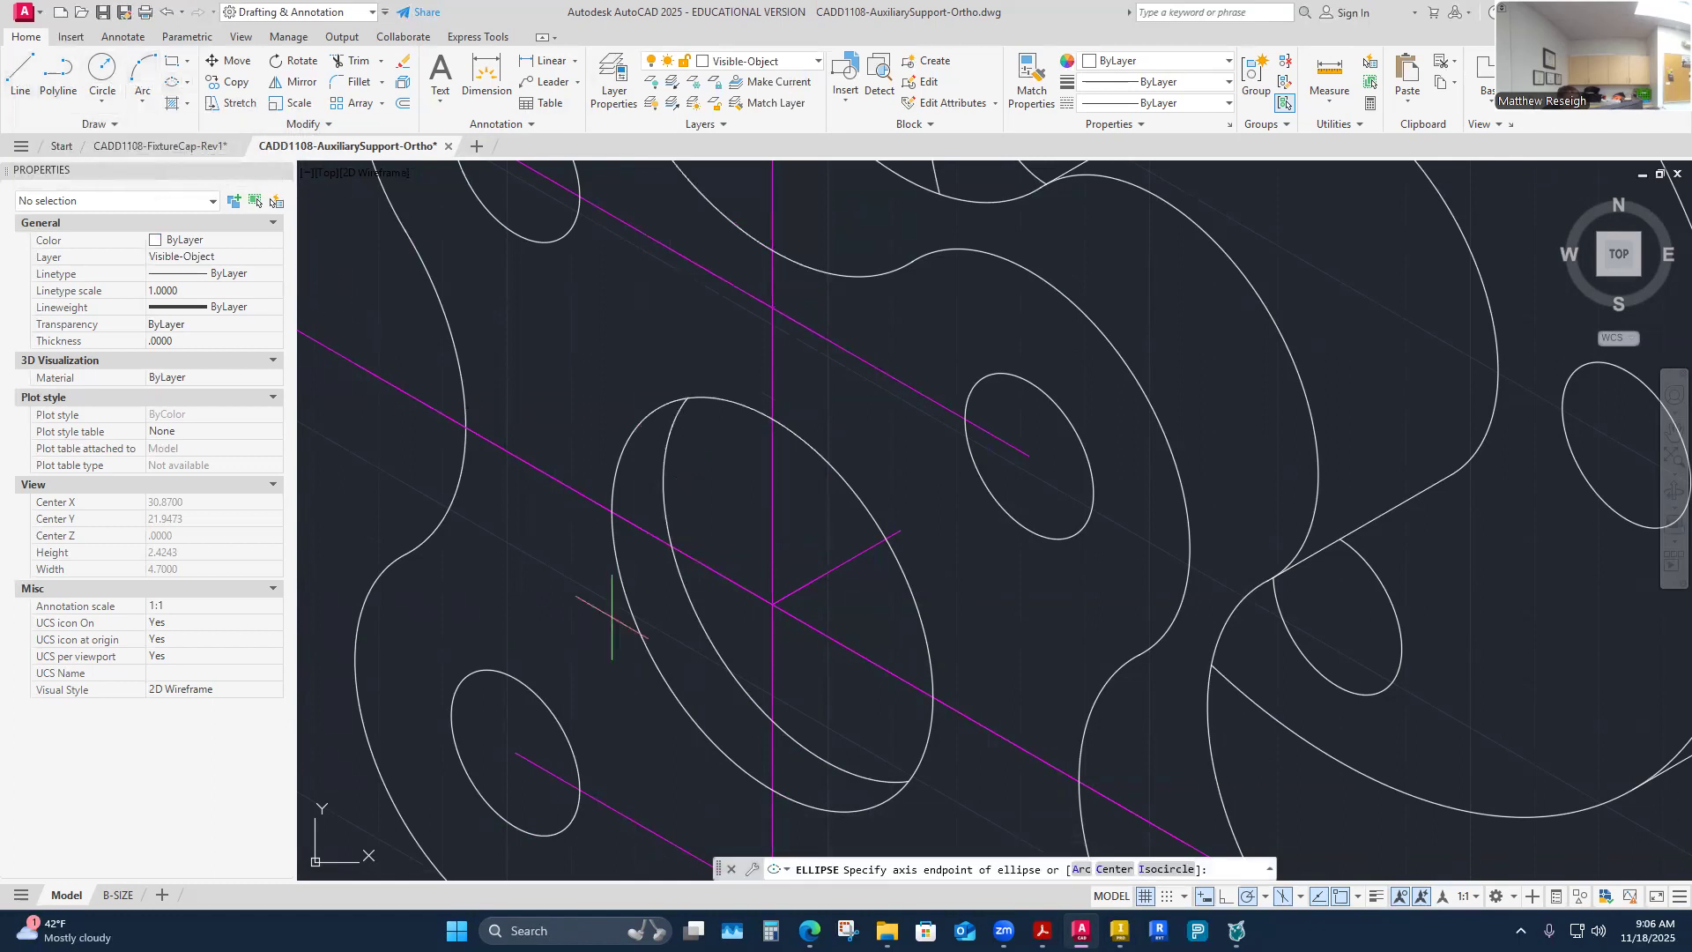
{"action": "type", "text": "I"}
{"action": "key", "text": "Return"}
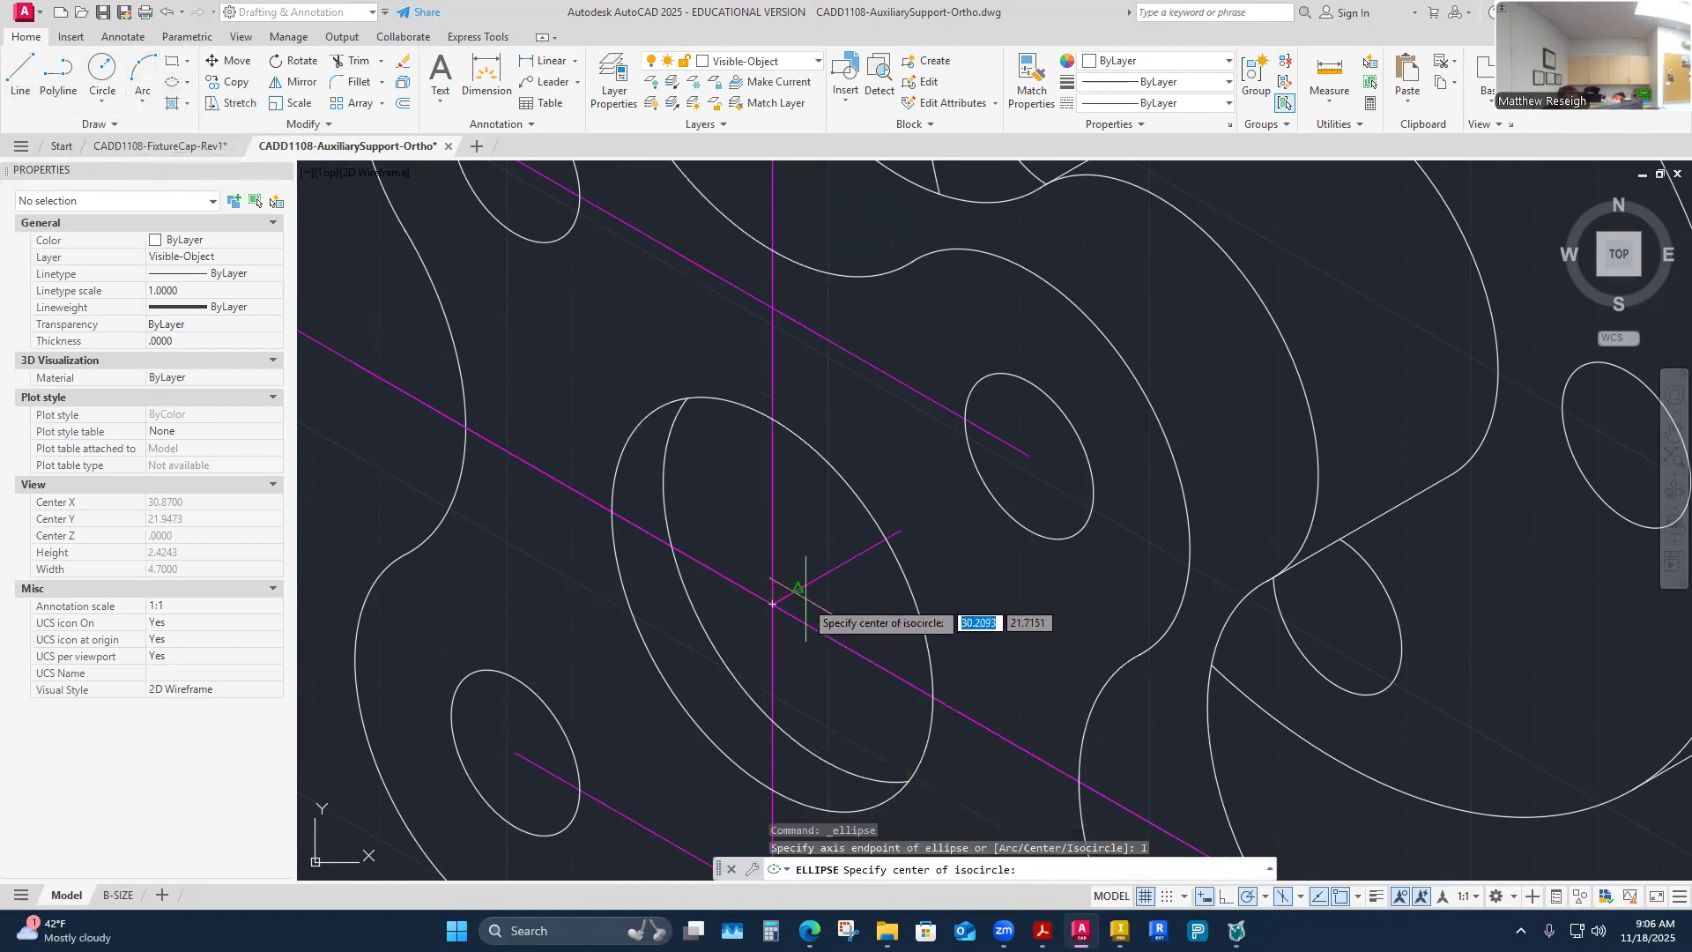
{"action": "scroll", "coordinate": [804, 591], "scroll_direction": "up", "scroll_amount": 3}
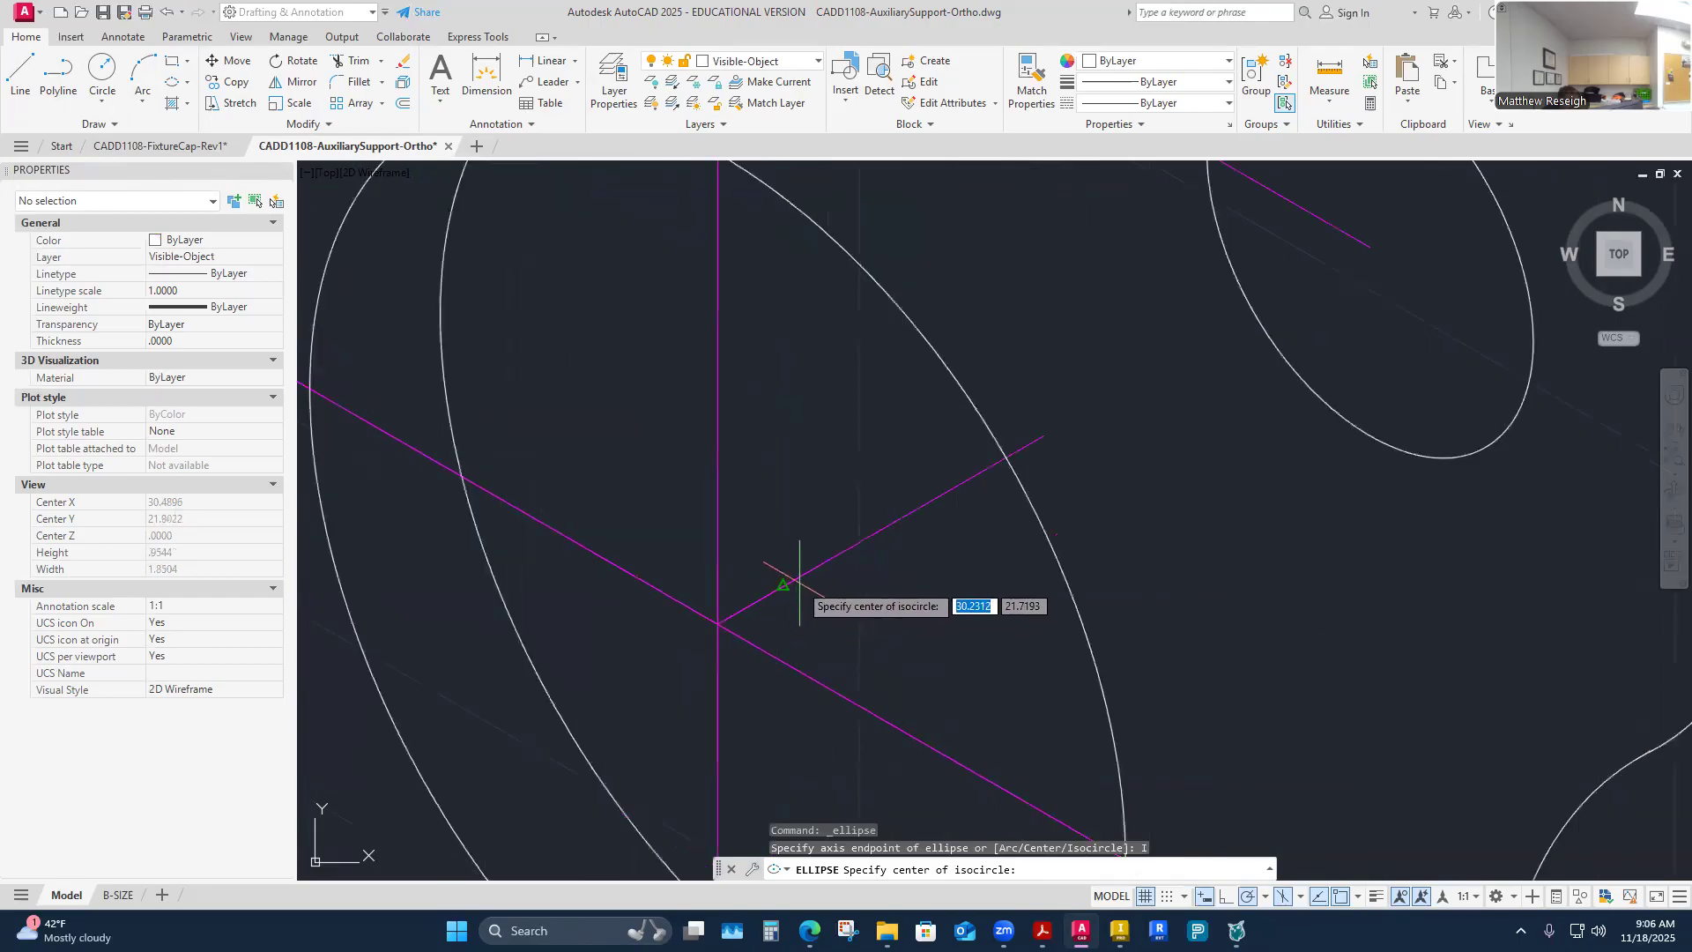
{"action": "left_click", "coordinate": [849, 548]}
{"action": "scroll", "coordinate": [807, 475], "scroll_direction": "down", "scroll_amount": 5}
{"action": "scroll", "coordinate": [812, 480], "scroll_direction": "up", "scroll_amount": 3}
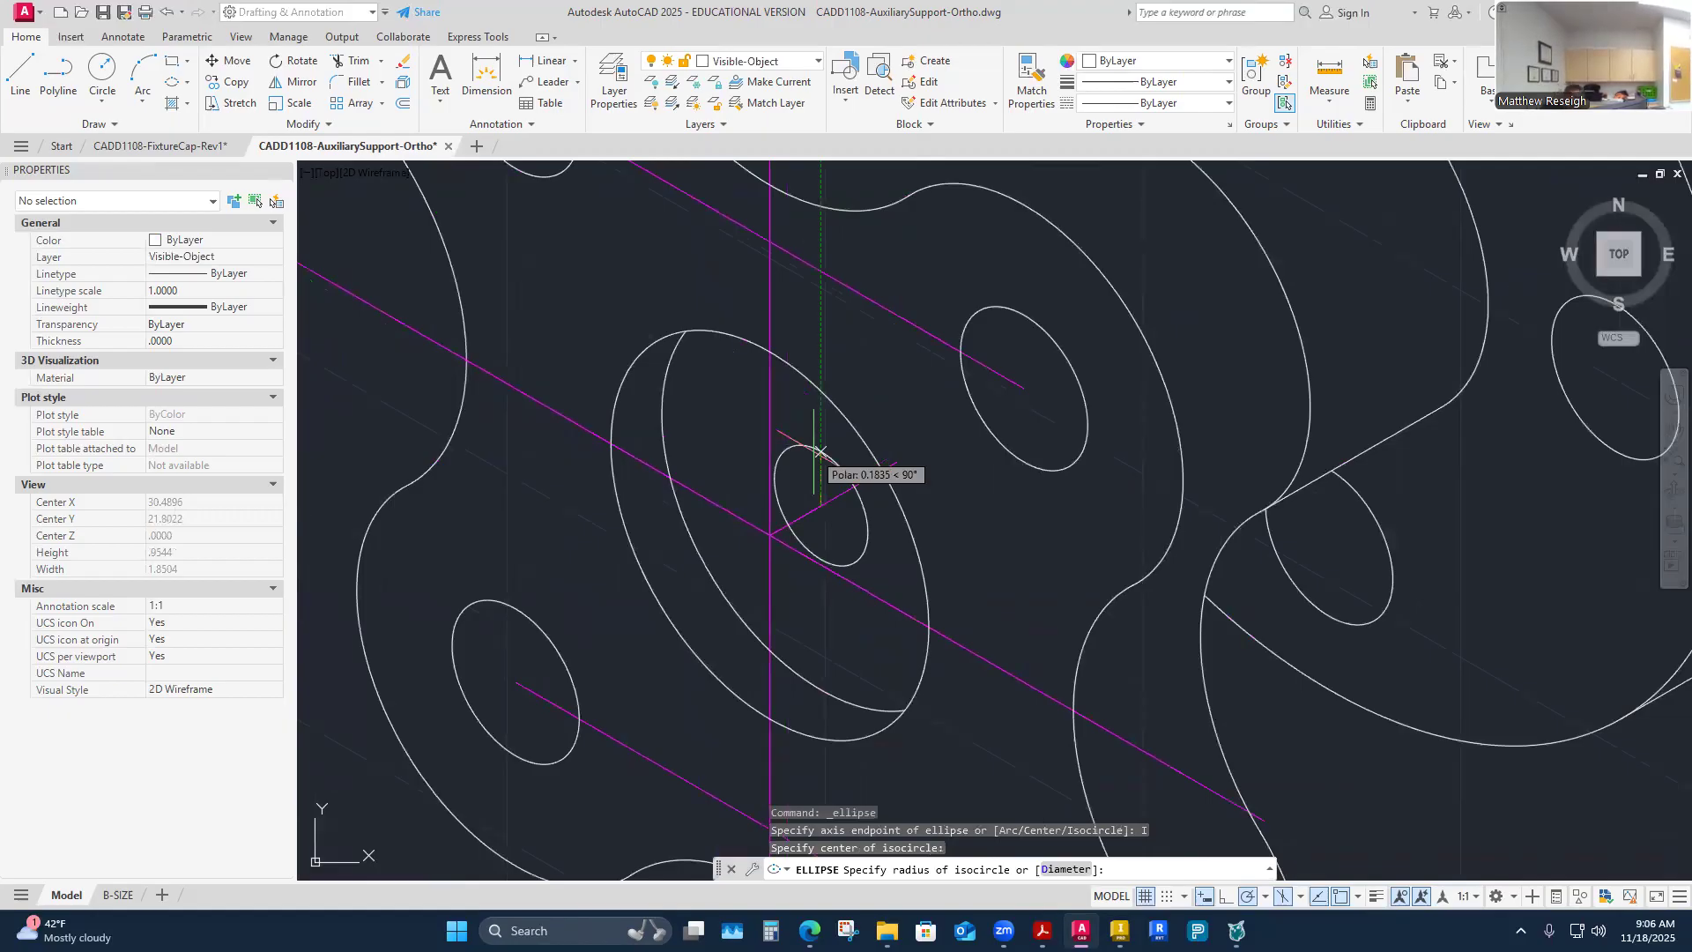
{"action": "type", "text": ".375"}
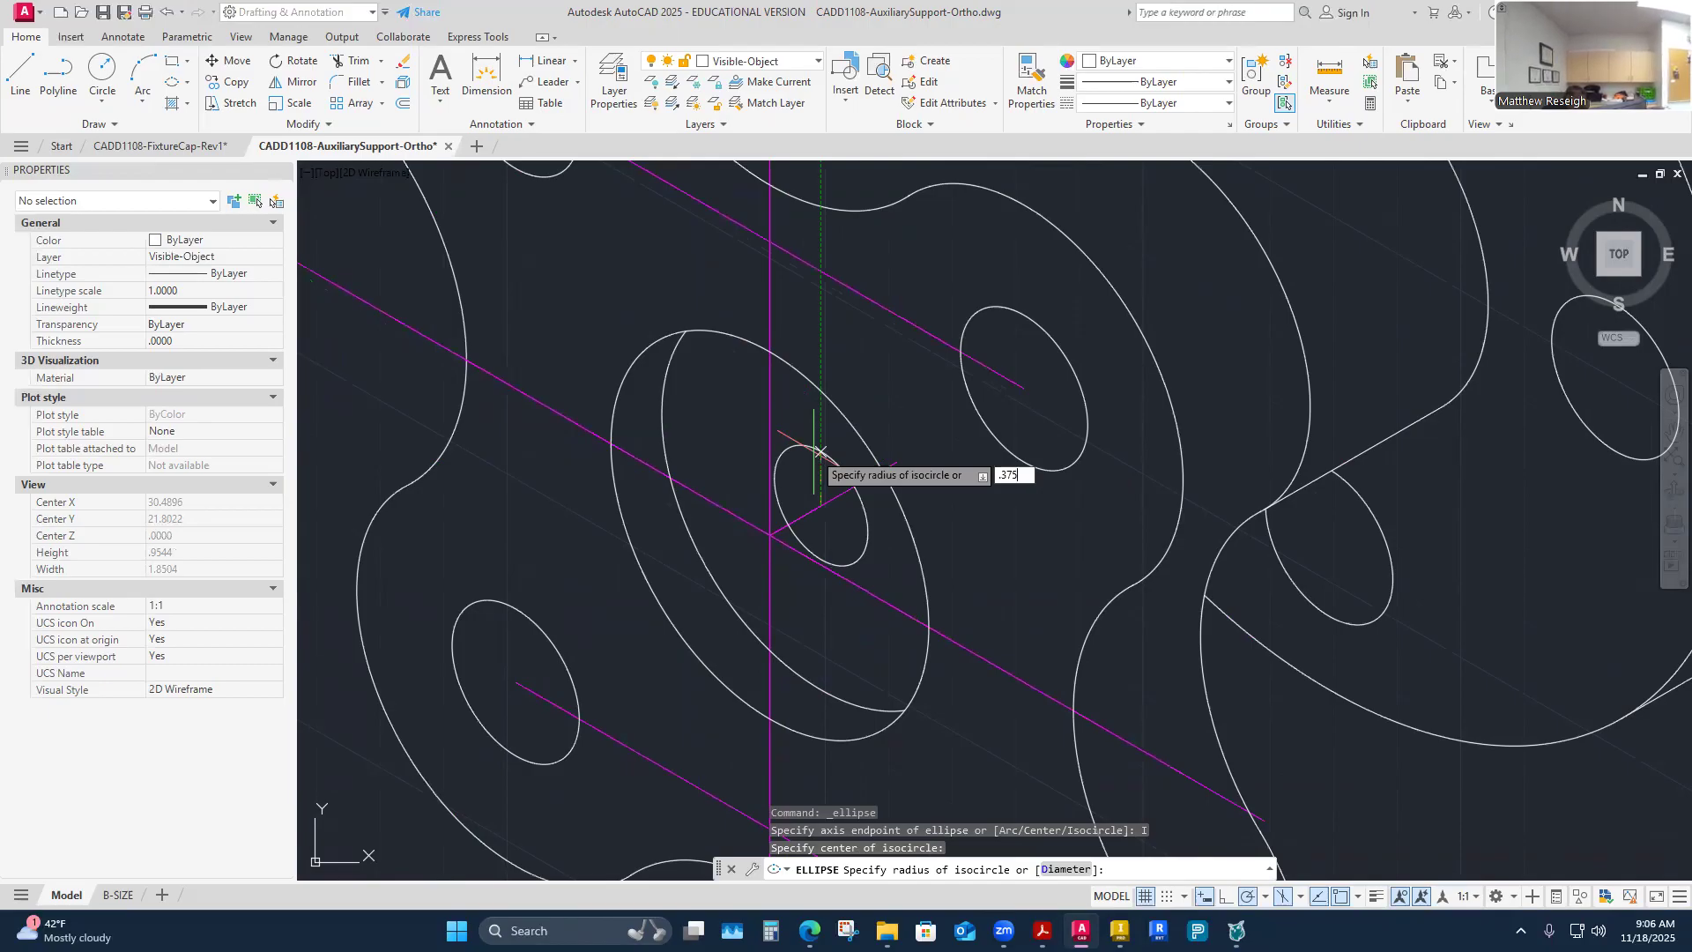
{"action": "key", "text": "Return"}
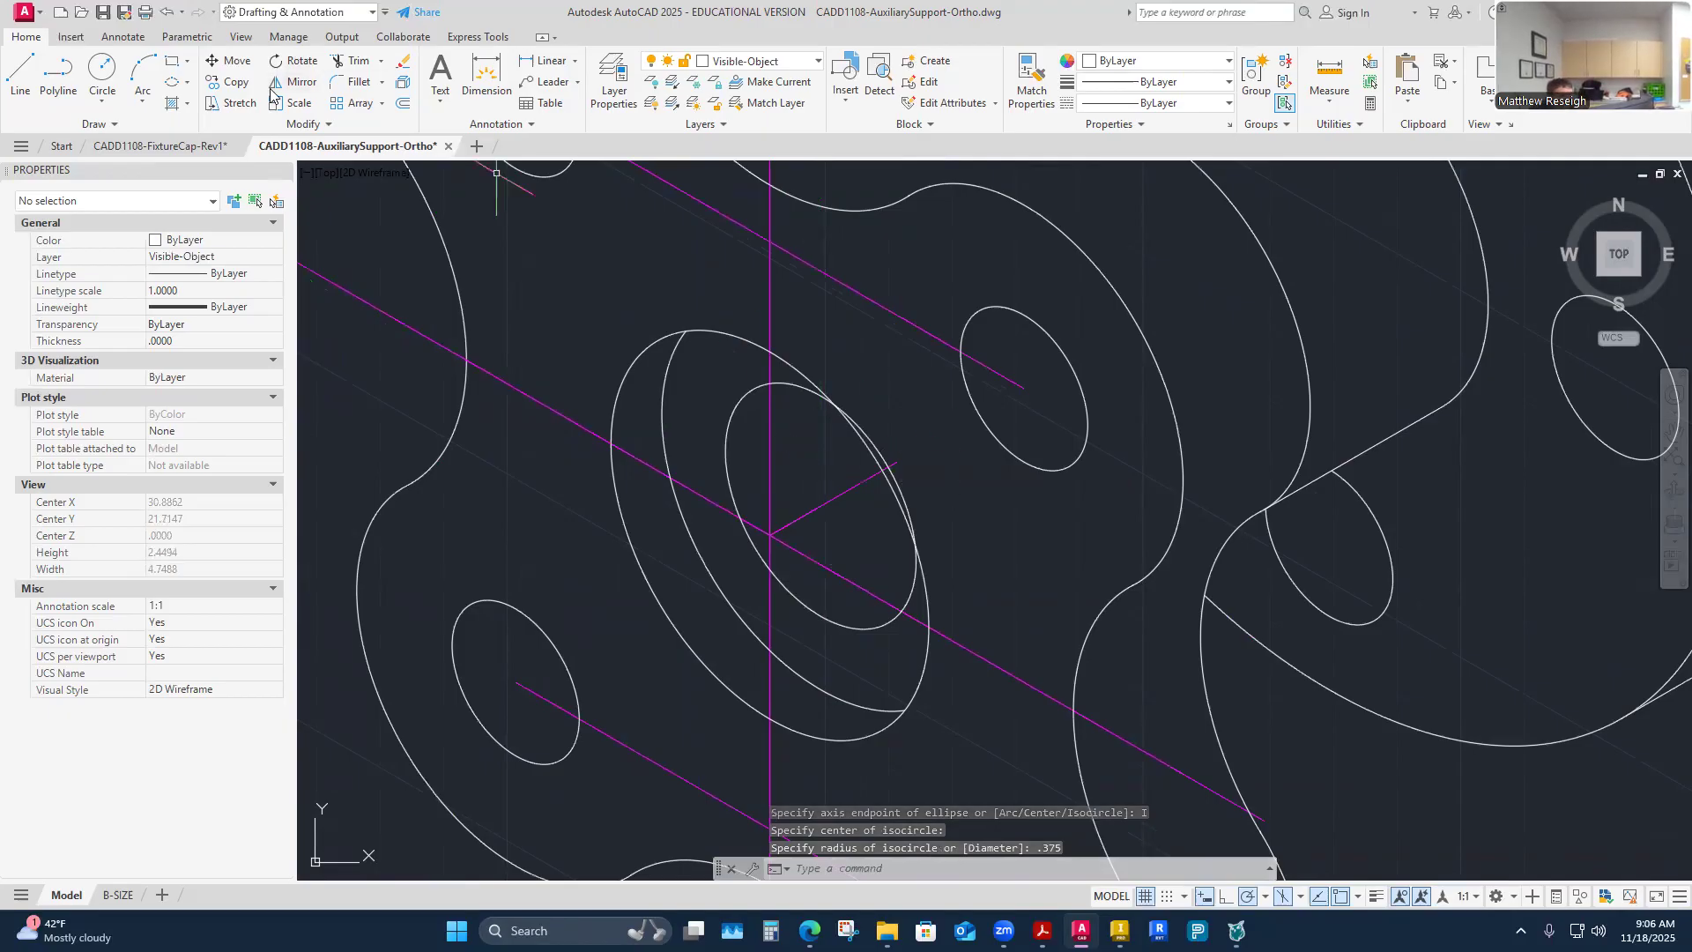
Step: Trim the part of the .375 radius isocircle that extends beyond the counterbore's front edge
{"action": "left_click", "coordinate": [351, 65]}
{"action": "scroll", "coordinate": [989, 473], "scroll_direction": "up", "scroll_amount": 4}
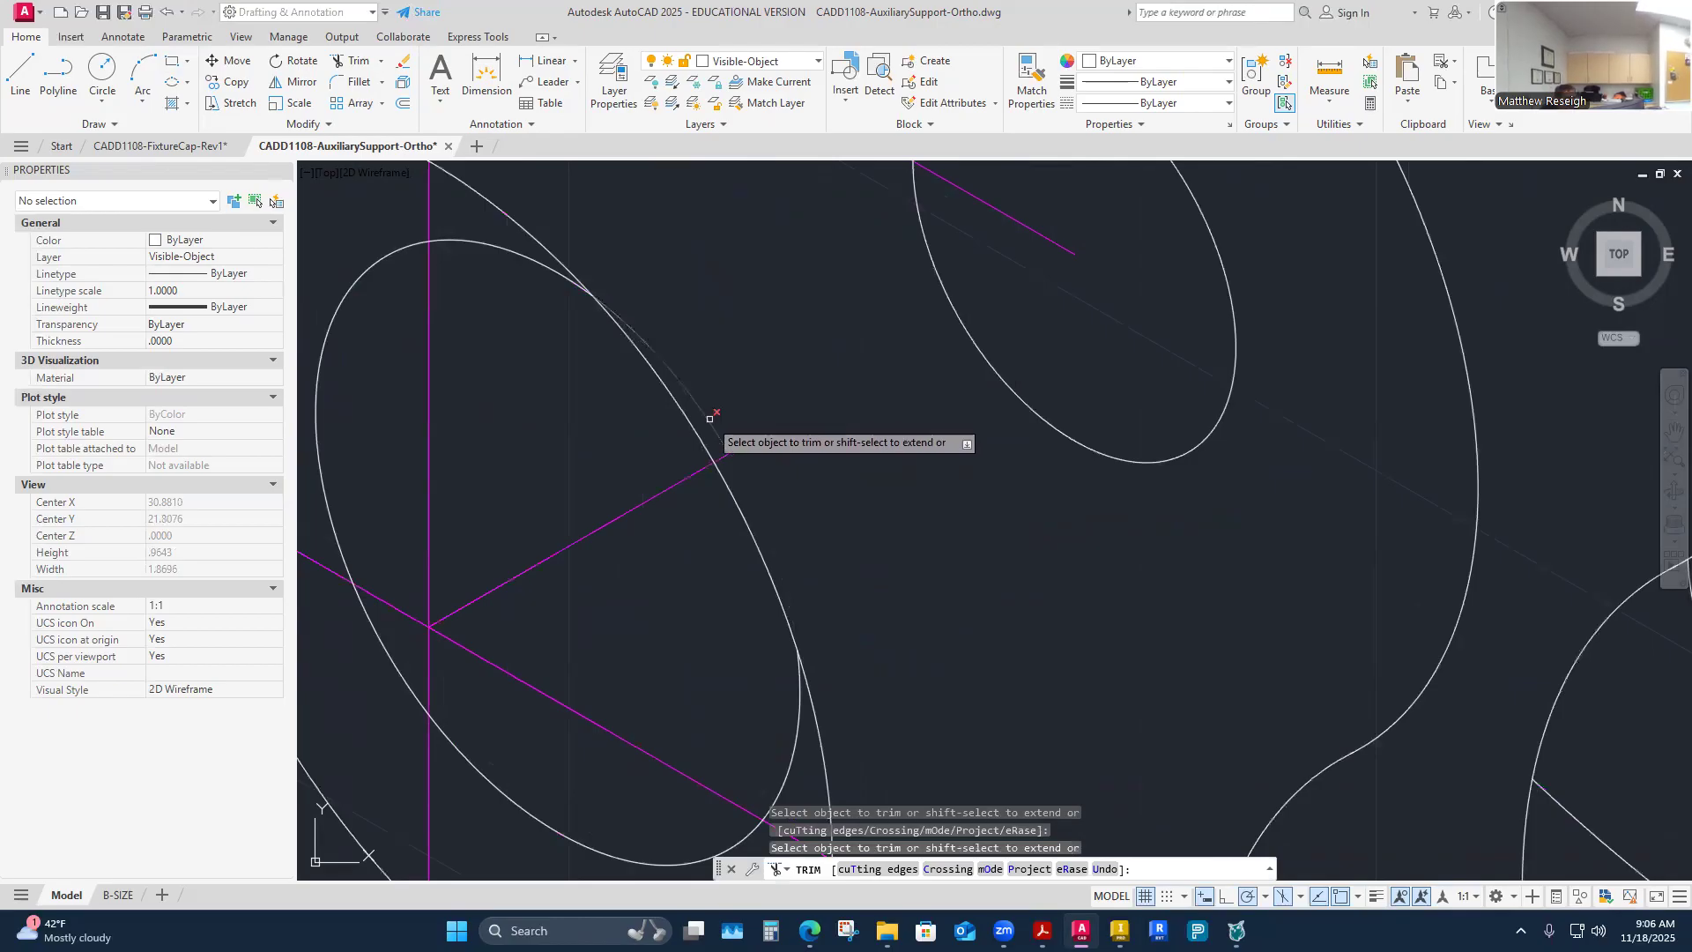
{"action": "scroll", "coordinate": [754, 362], "scroll_direction": "down", "scroll_amount": 8}
{"action": "scroll", "coordinate": [750, 378], "scroll_direction": "up", "scroll_amount": 4}
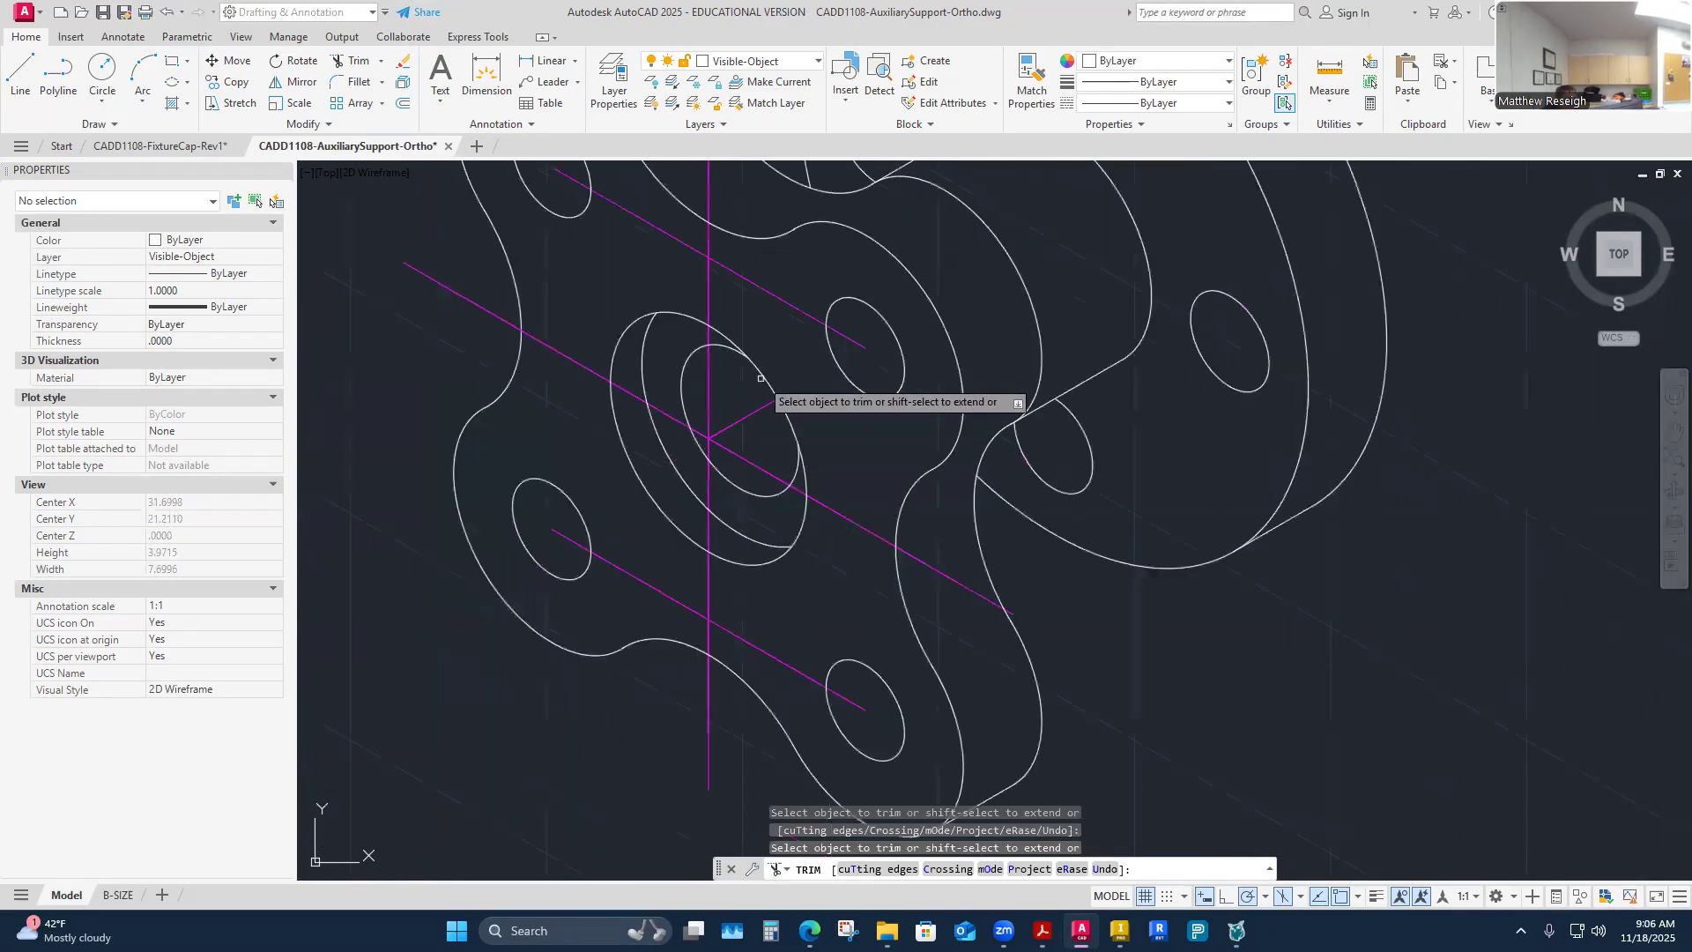
{"action": "key", "text": "Escape"}
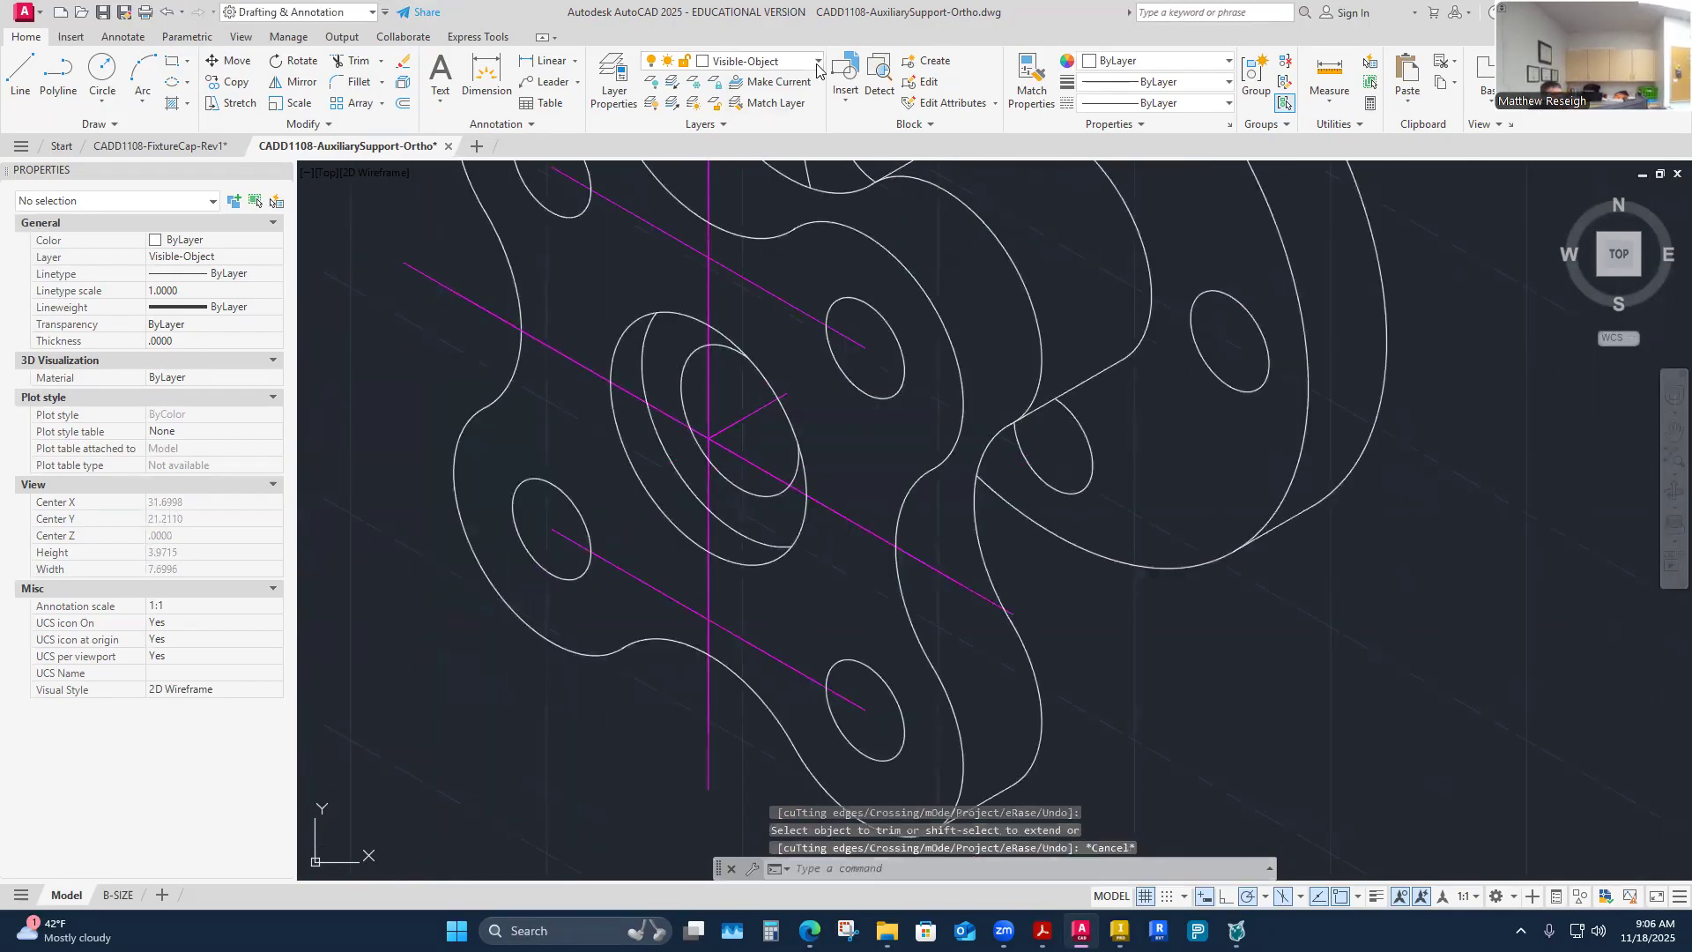
Step: Turn off the Construction5 layer
{"action": "left_click", "coordinate": [758, 60]}
{"action": "left_click", "coordinate": [654, 298]}
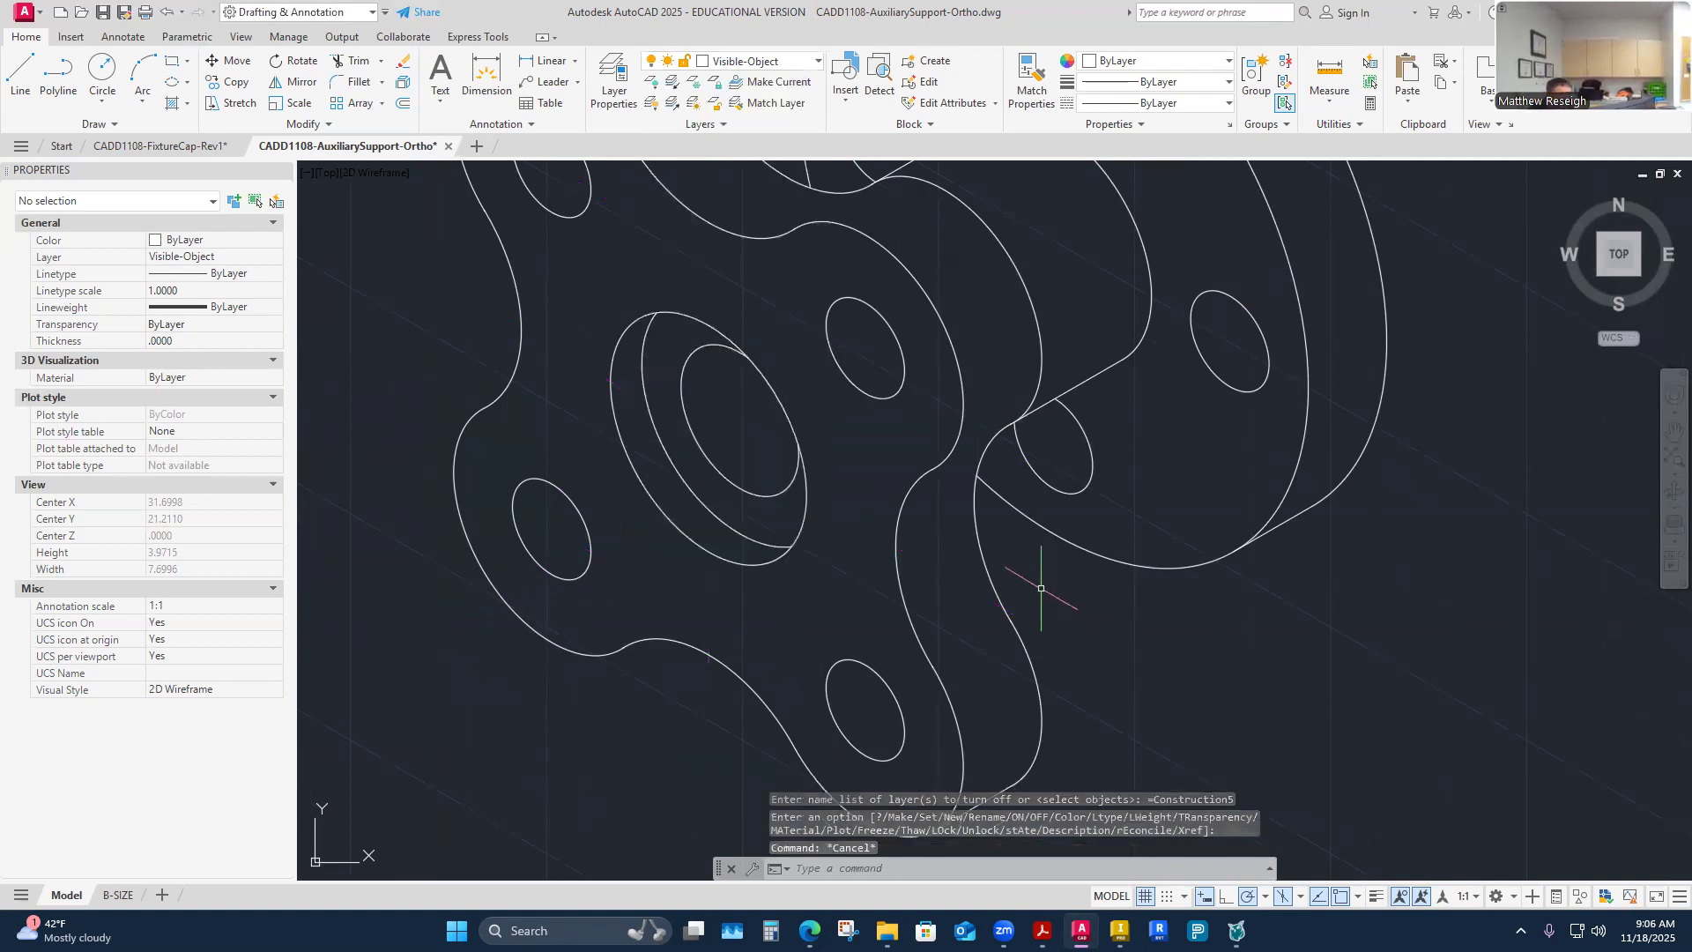
{"action": "scroll", "coordinate": [954, 547], "scroll_direction": "down", "scroll_amount": 2}
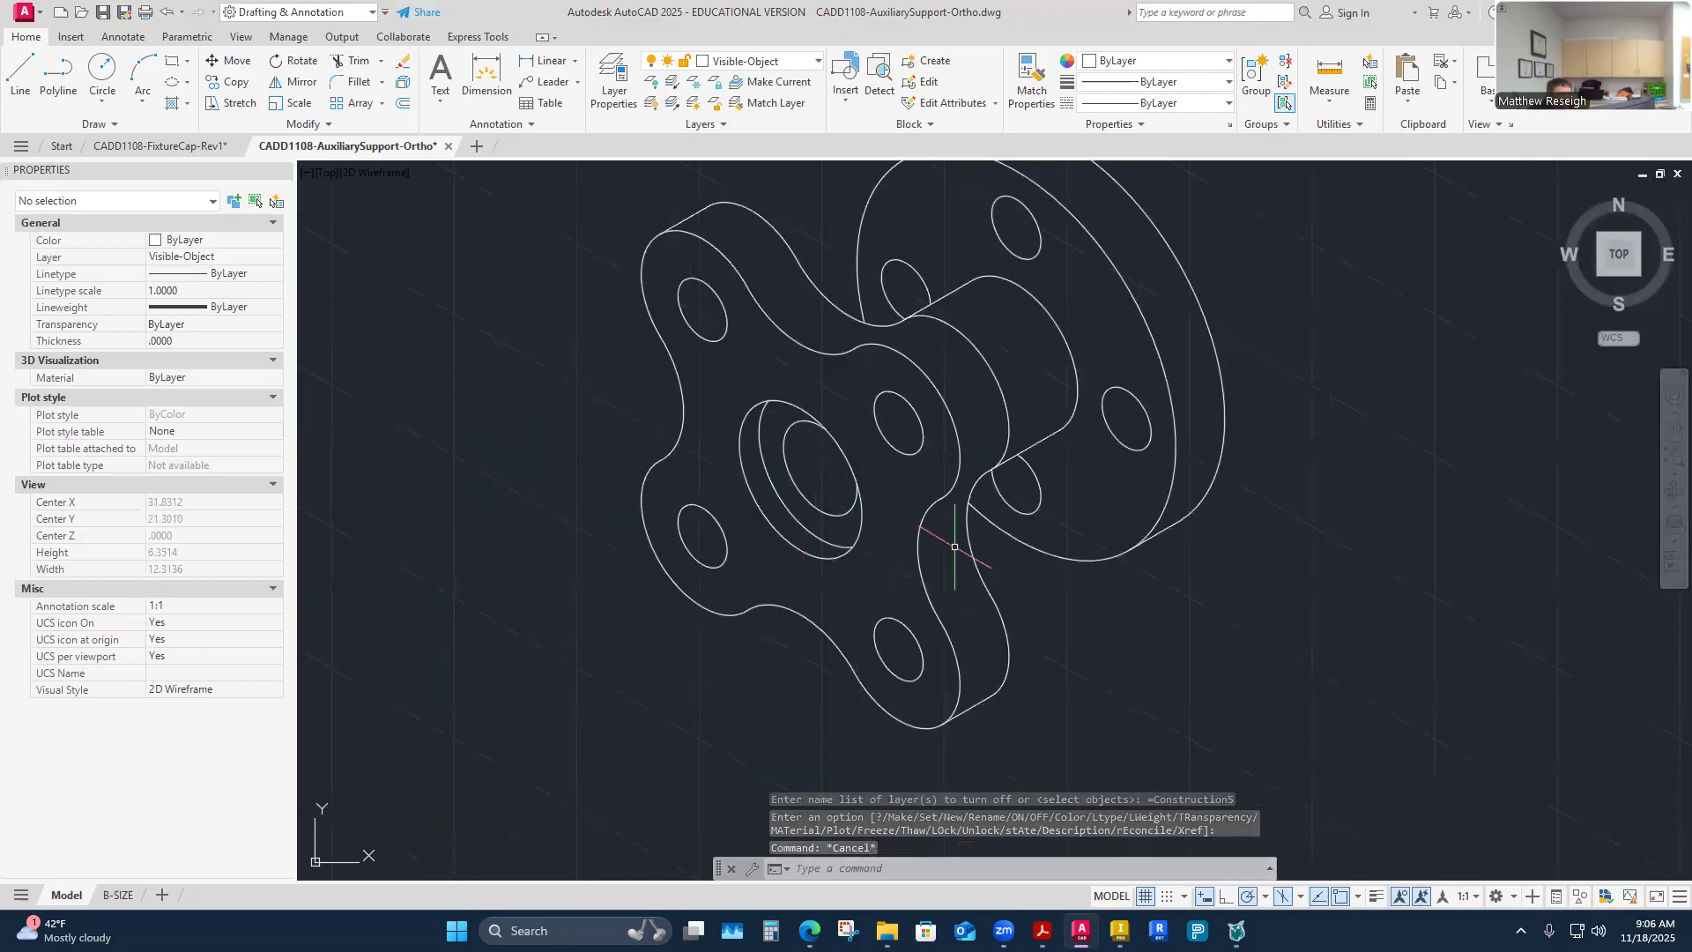
Step: Examine the completed isometric view alongside the dimensioned orthographic views in model space
{"action": "scroll", "coordinate": [955, 546], "scroll_direction": "down", "scroll_amount": 4}
{"action": "scroll", "coordinate": [1141, 476], "scroll_direction": "up", "scroll_amount": 1}
{"action": "scroll", "coordinate": [974, 453], "scroll_direction": "up", "scroll_amount": 1}
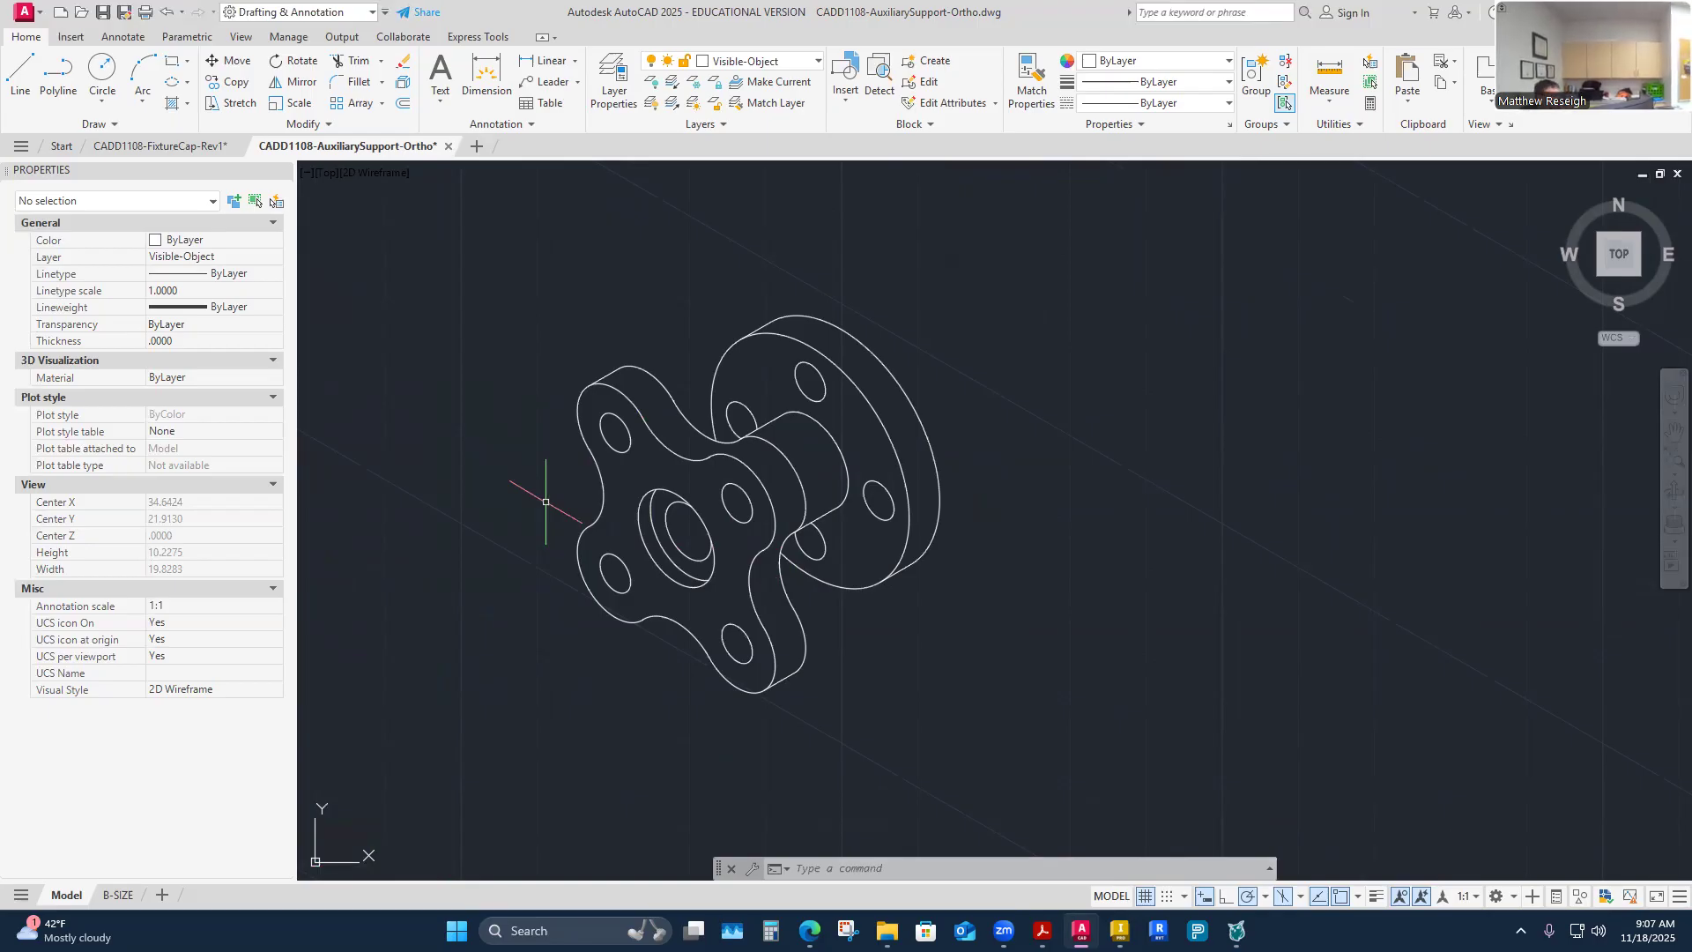
{"action": "scroll", "coordinate": [711, 467], "scroll_direction": "down", "scroll_amount": 5}
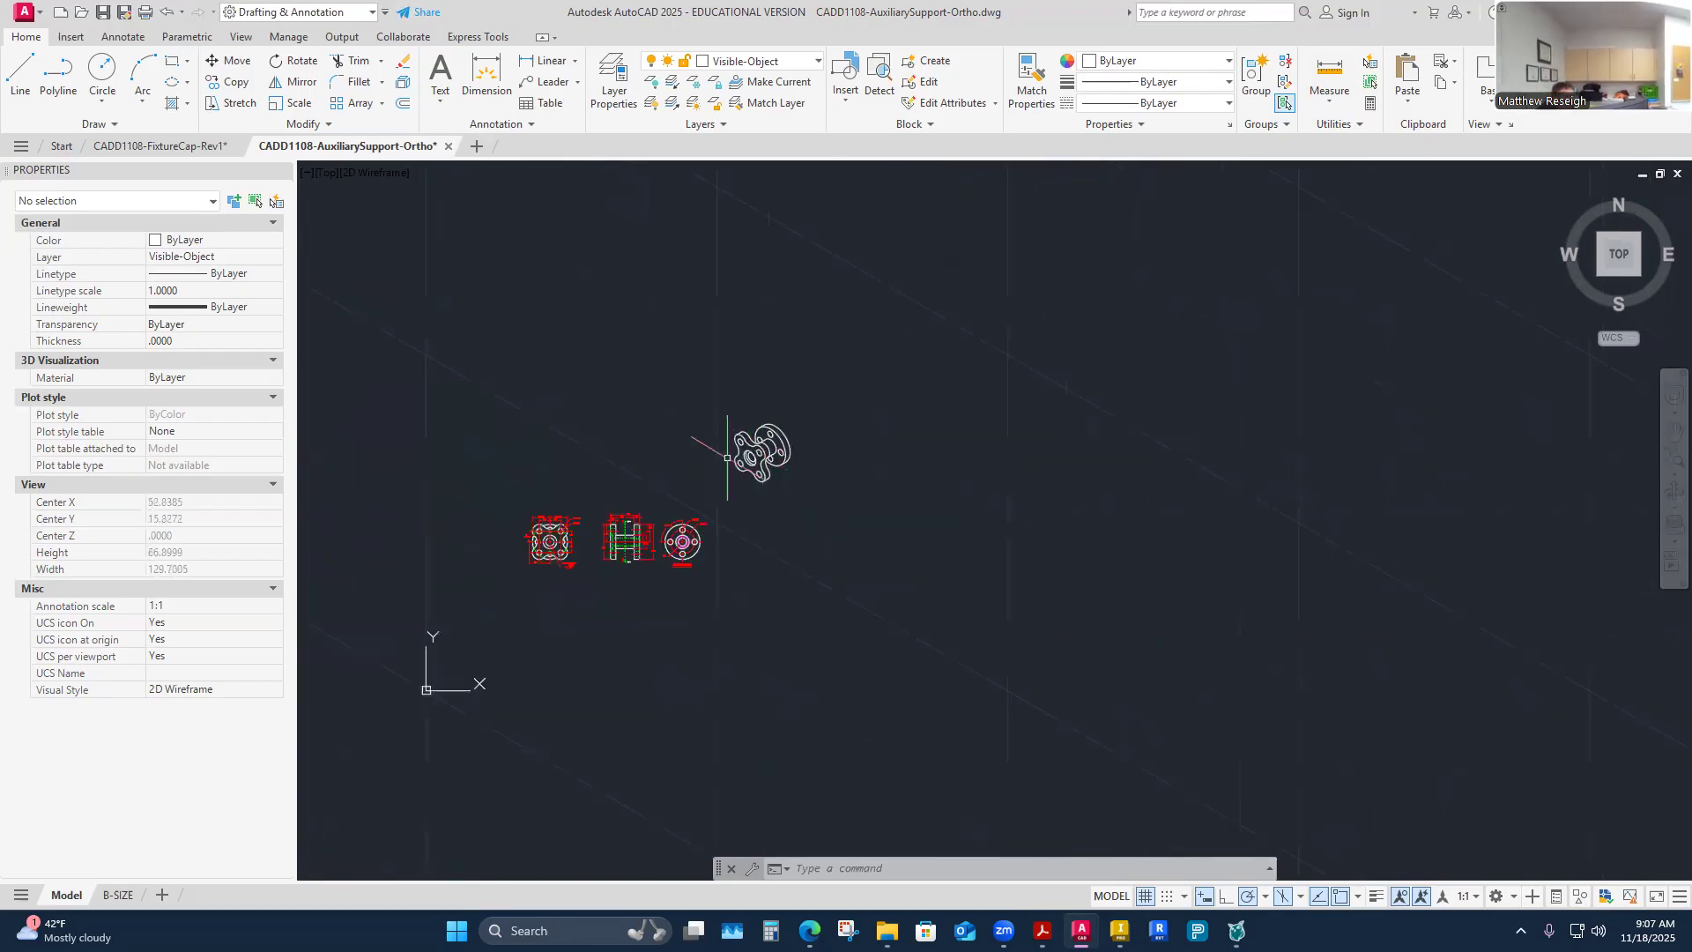
{"action": "scroll", "coordinate": [714, 467], "scroll_direction": "up", "scroll_amount": 2}
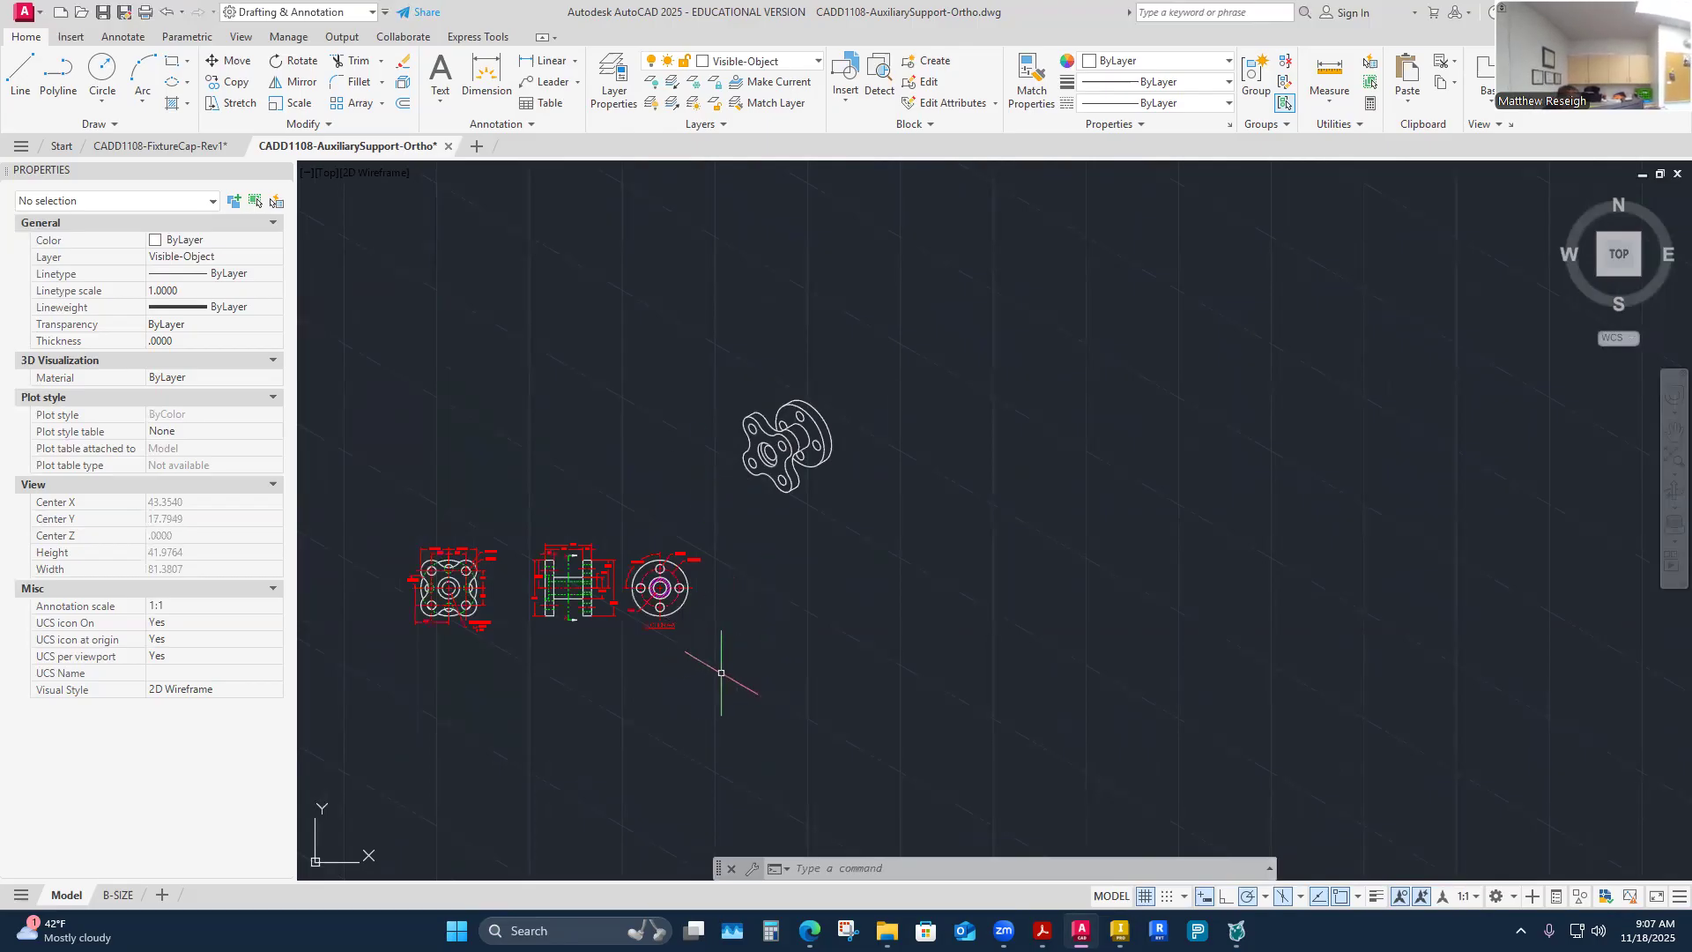
{"action": "scroll", "coordinate": [755, 432], "scroll_direction": "up", "scroll_amount": 4}
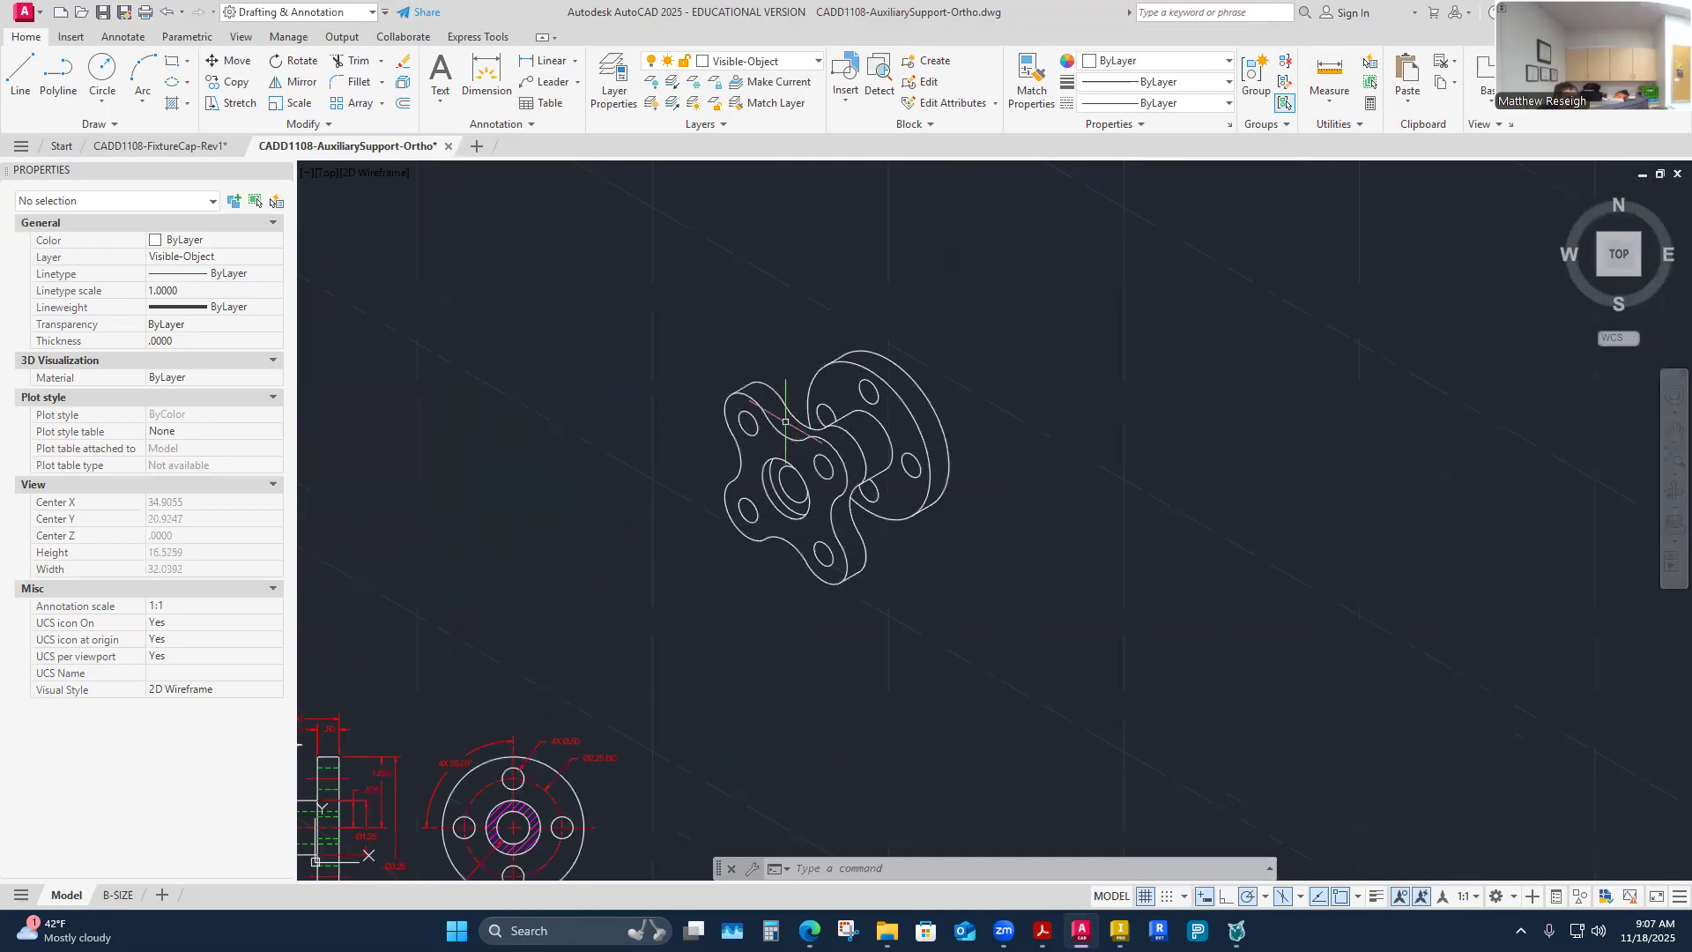
{"action": "scroll", "coordinate": [784, 333], "scroll_direction": "up", "scroll_amount": 2}
{"action": "scroll", "coordinate": [784, 333], "scroll_direction": "down", "scroll_amount": 2}
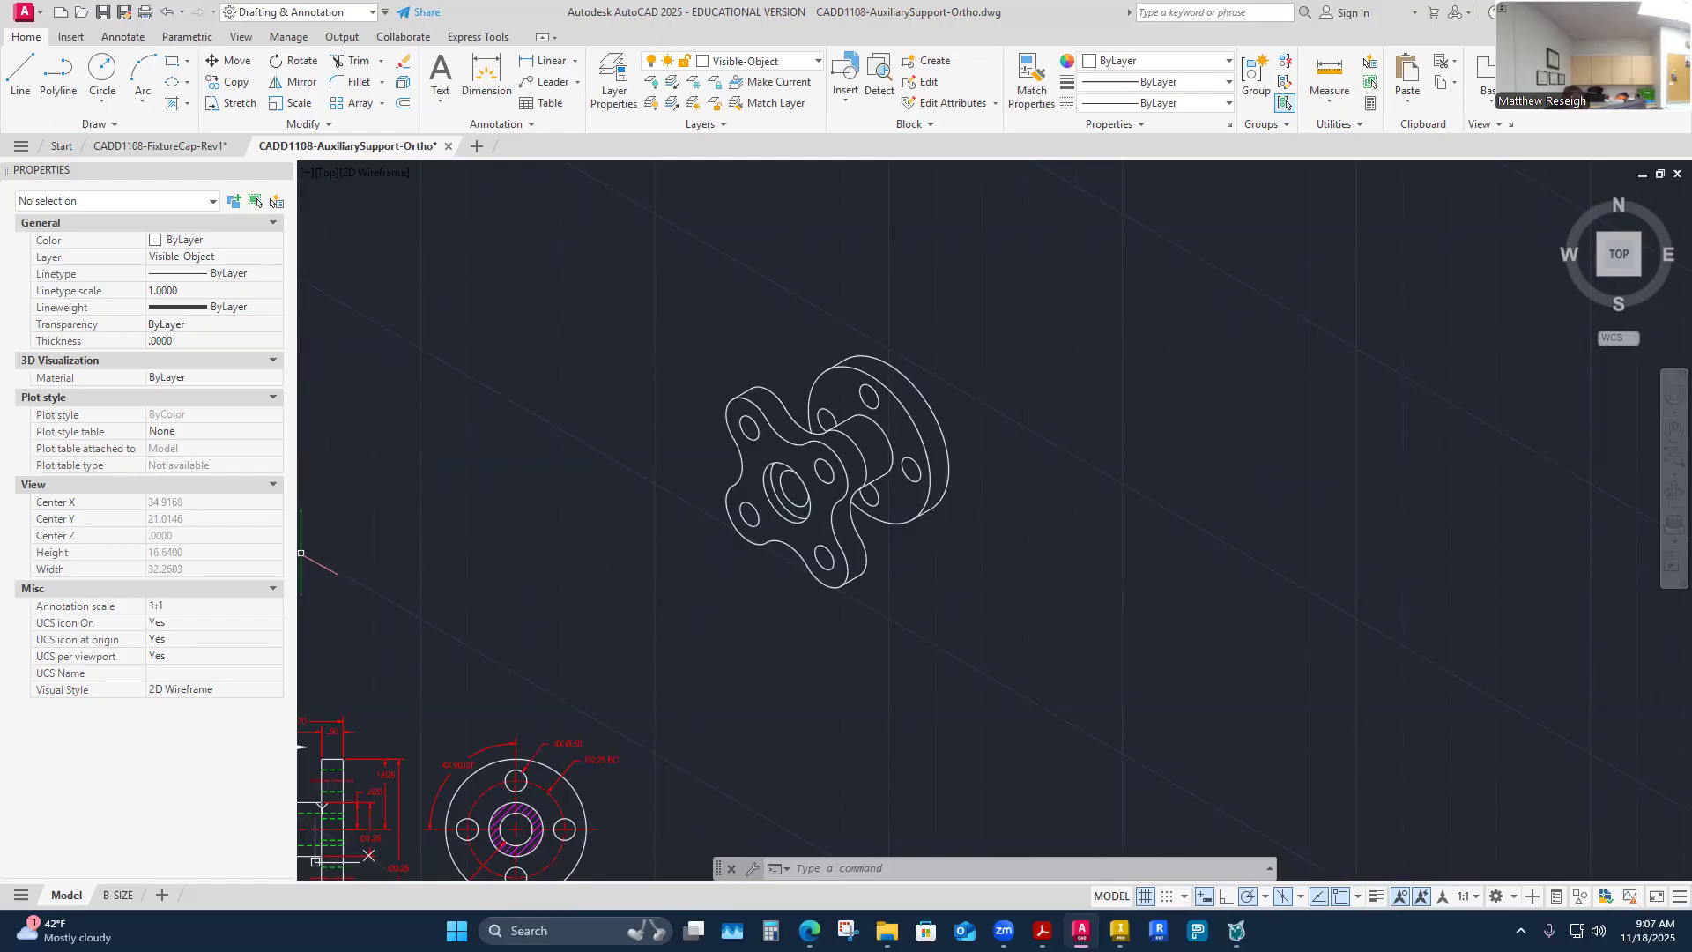
{"action": "scroll", "coordinate": [841, 496], "scroll_direction": "down", "scroll_amount": 8}
{"action": "scroll", "coordinate": [820, 506], "scroll_direction": "up", "scroll_amount": 6}
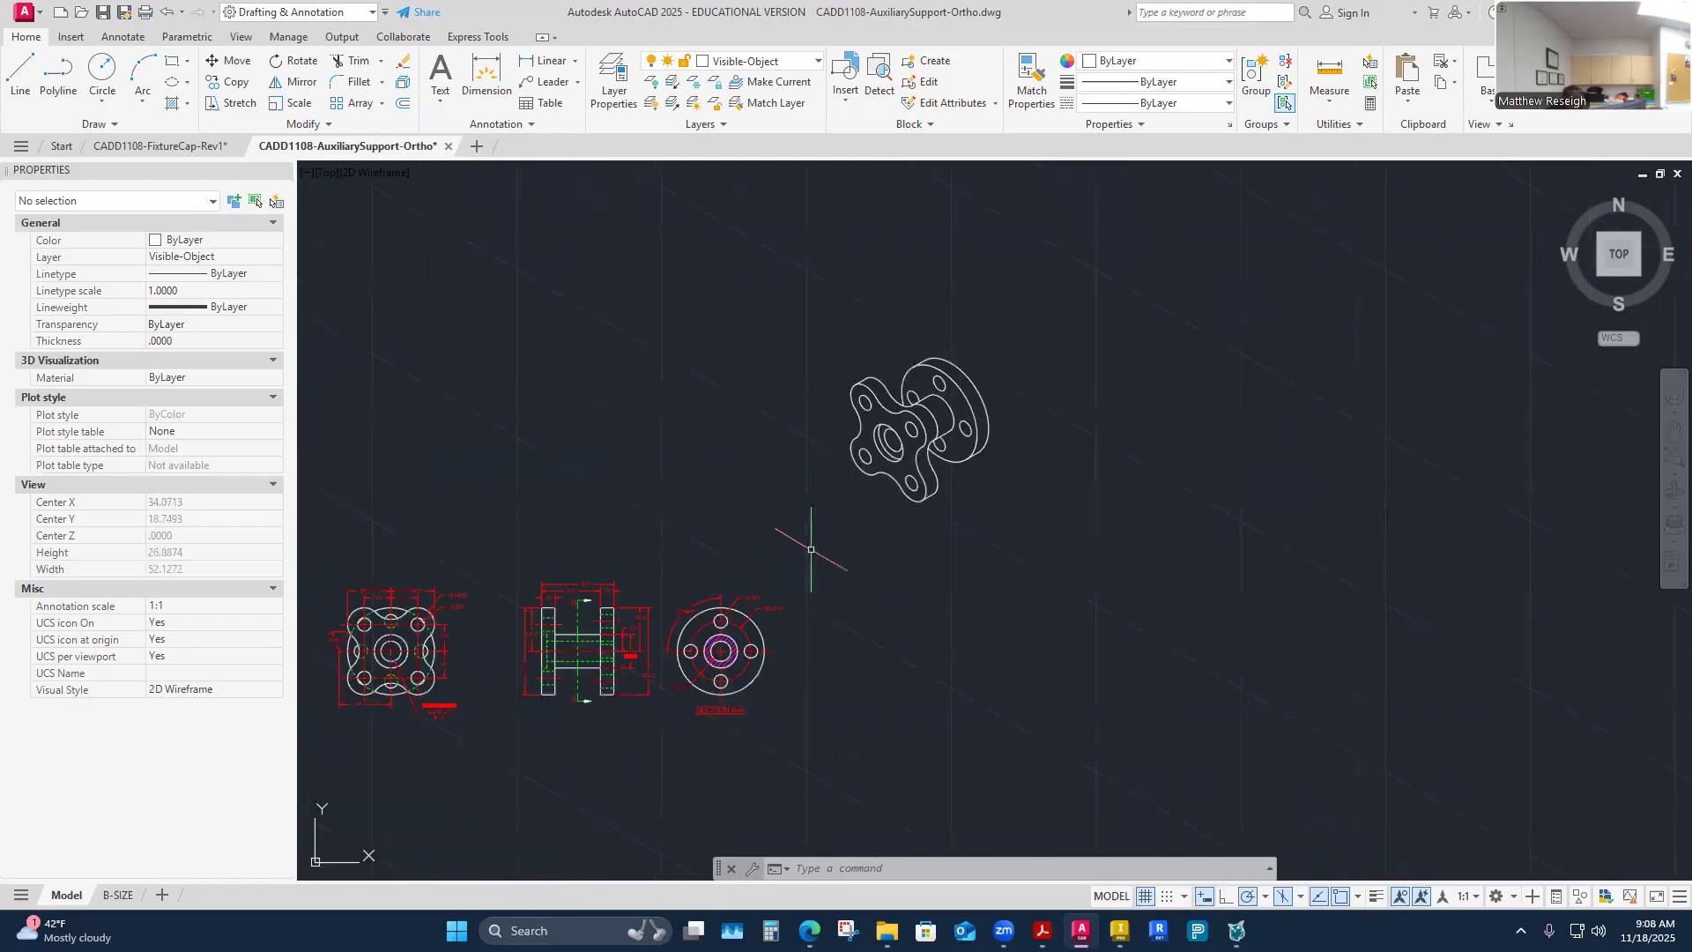
Step: Open the B-SIZE layout and activate the viewport showing the dimensioned front view of the four-lobed plate
{"action": "left_click", "coordinate": [120, 895]}
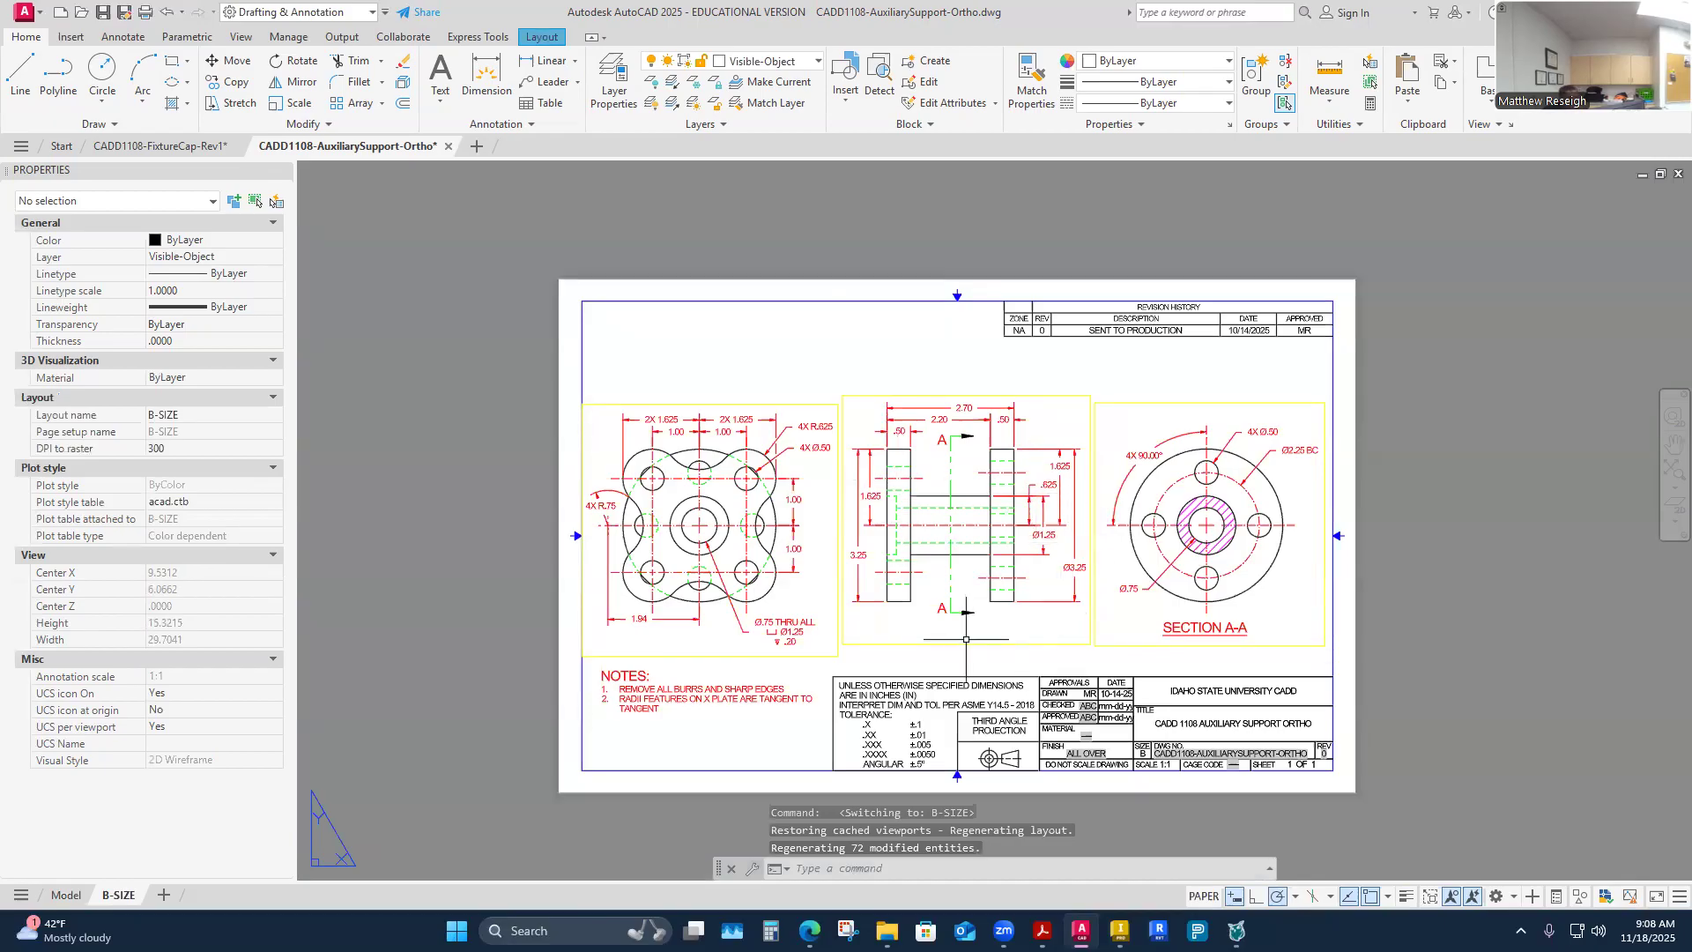
{"action": "scroll", "coordinate": [968, 639], "scroll_direction": "up", "scroll_amount": 2}
{"action": "scroll", "coordinate": [960, 681], "scroll_direction": "down", "scroll_amount": 4}
{"action": "scroll", "coordinate": [778, 685], "scroll_direction": "up", "scroll_amount": 4}
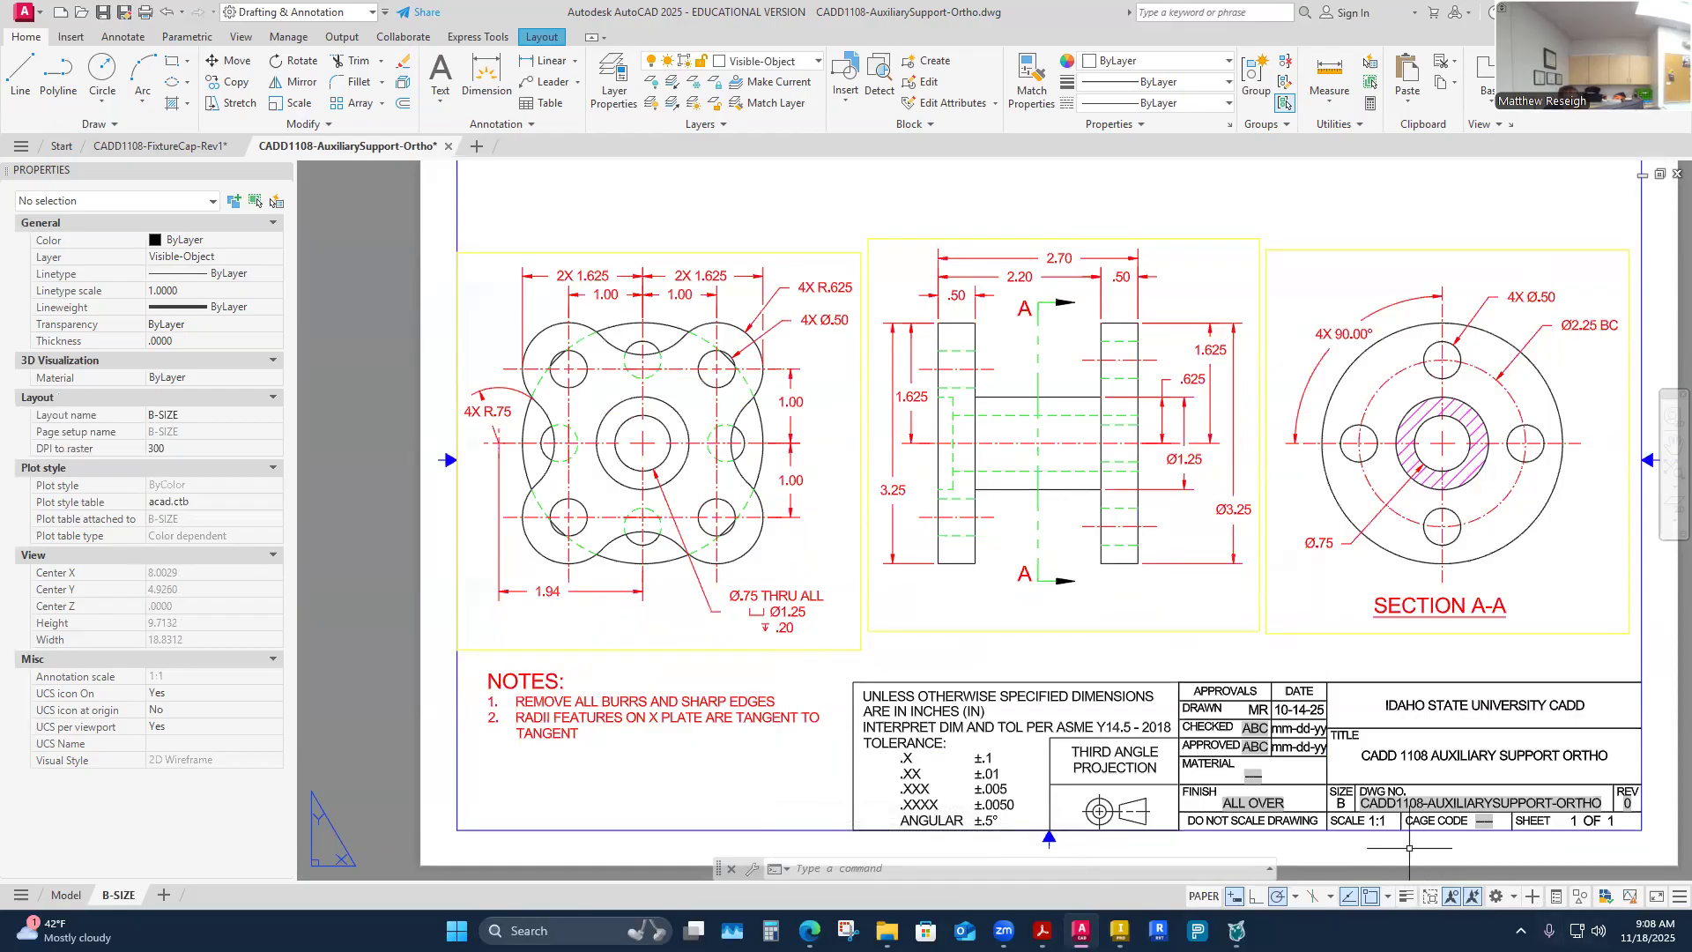
{"action": "double_click", "coordinate": [777, 552]}
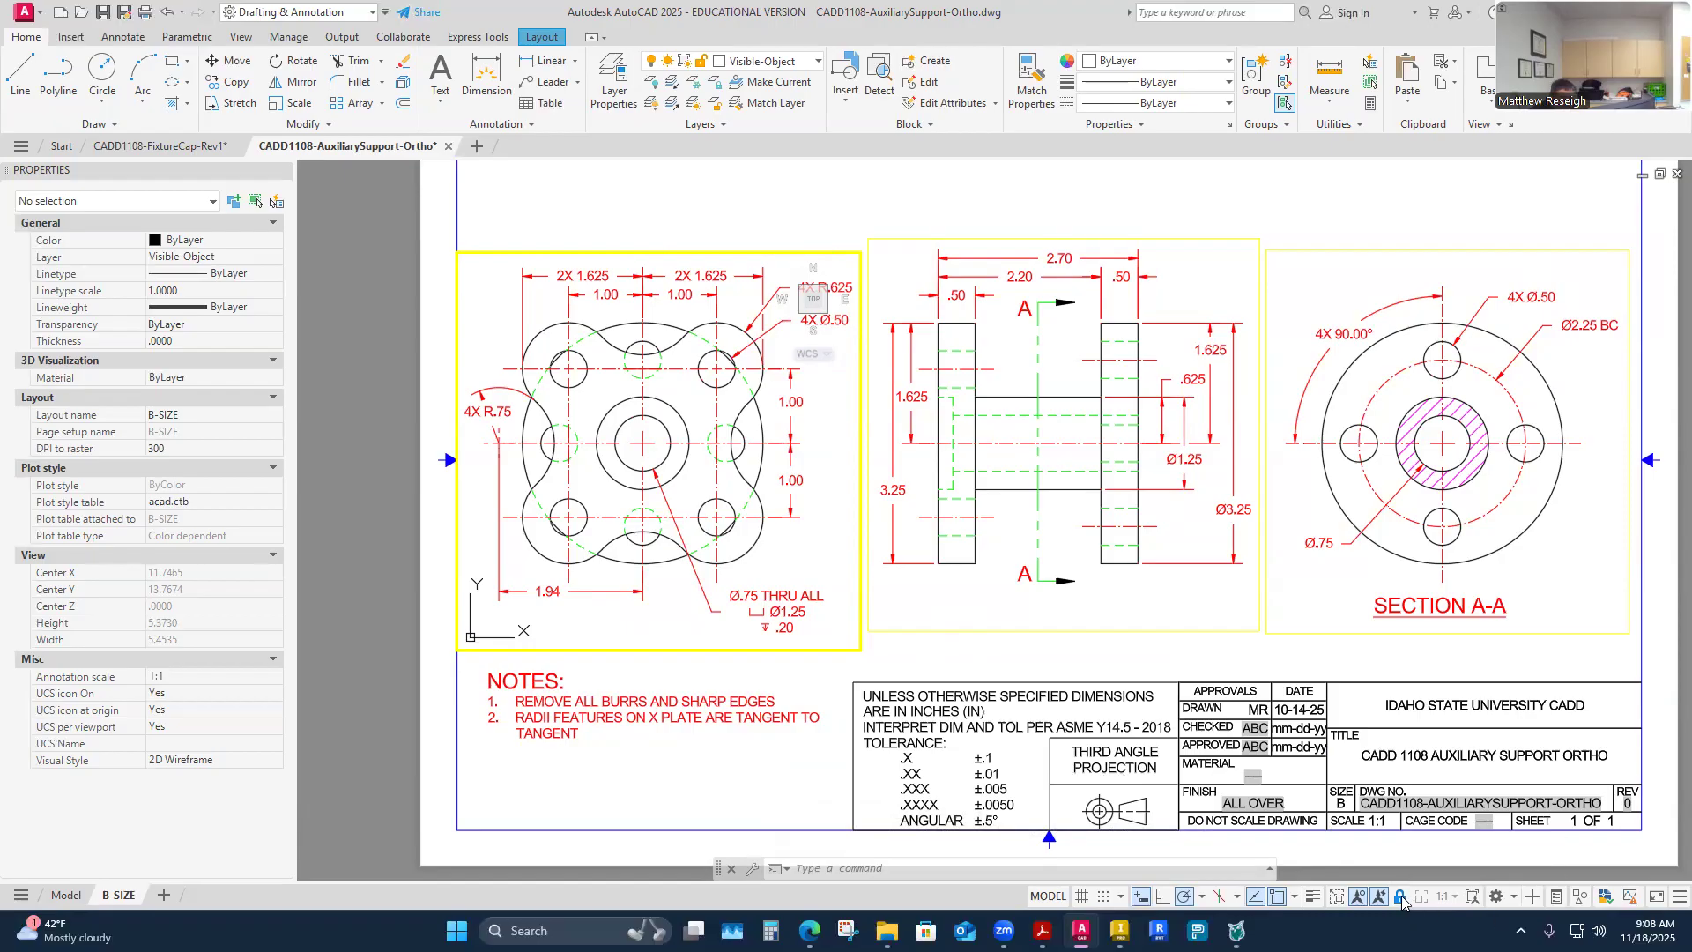
Step: Switch to the CADD 1108 Auxiliary Support assignment page in Edge and check the example revision sheet's scale and iso view placement
{"action": "mouse_move", "coordinate": [809, 933]}
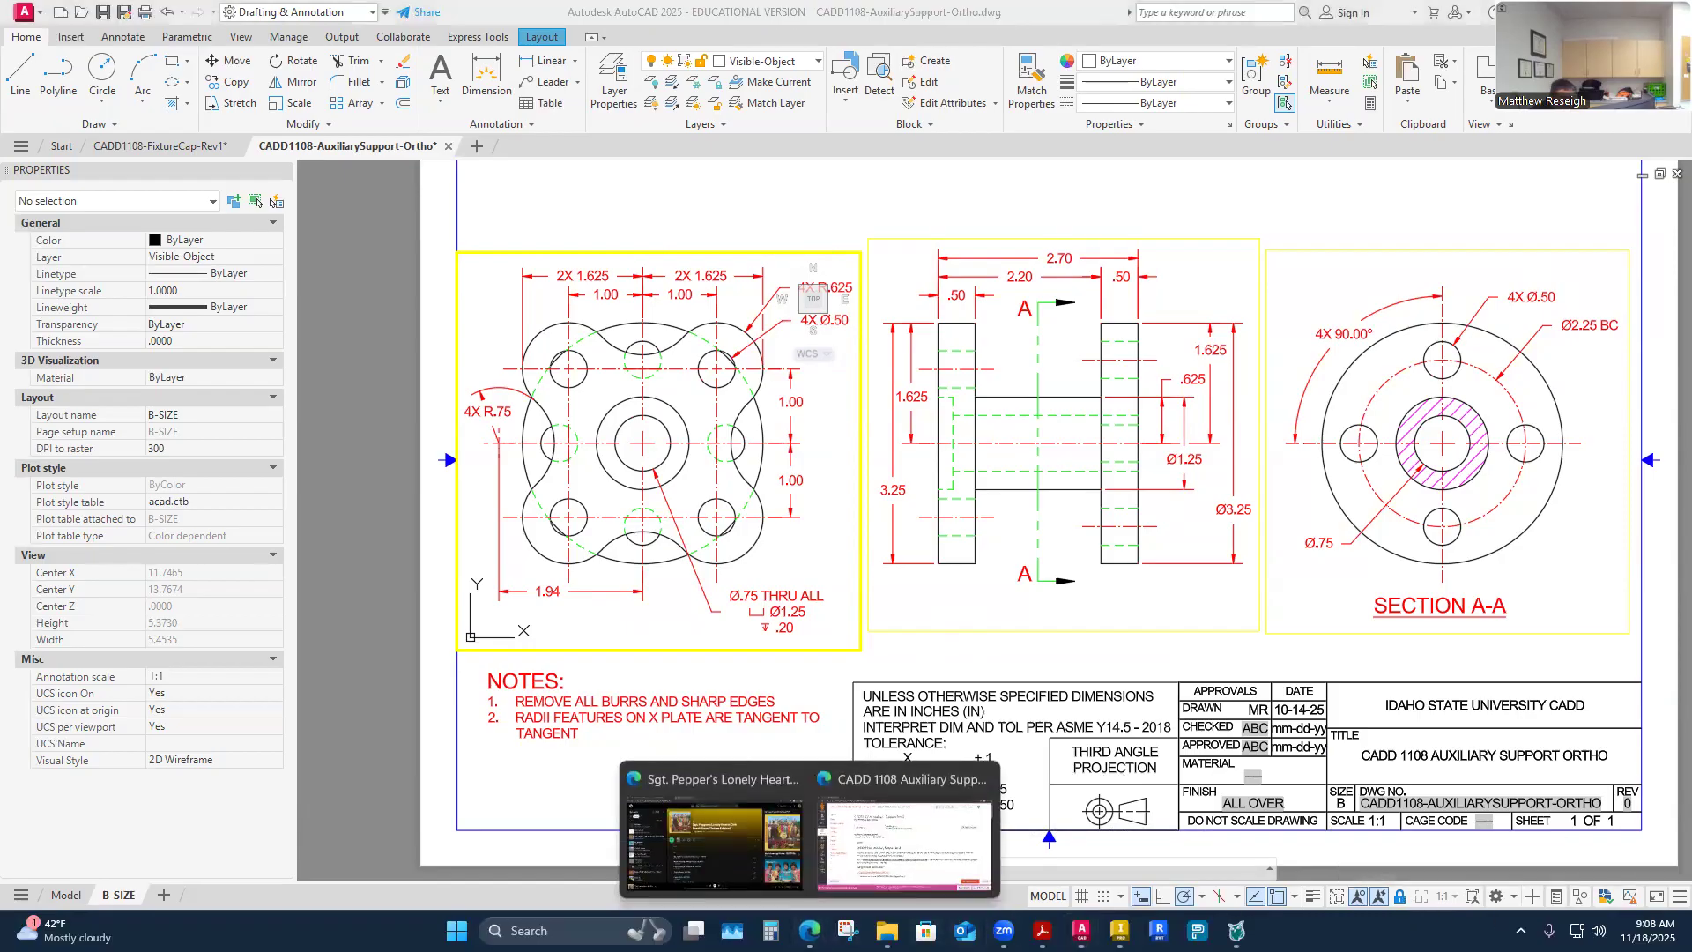
{"action": "left_click", "coordinate": [816, 833]}
{"action": "scroll", "coordinate": [784, 537], "scroll_direction": "down", "scroll_amount": 5}
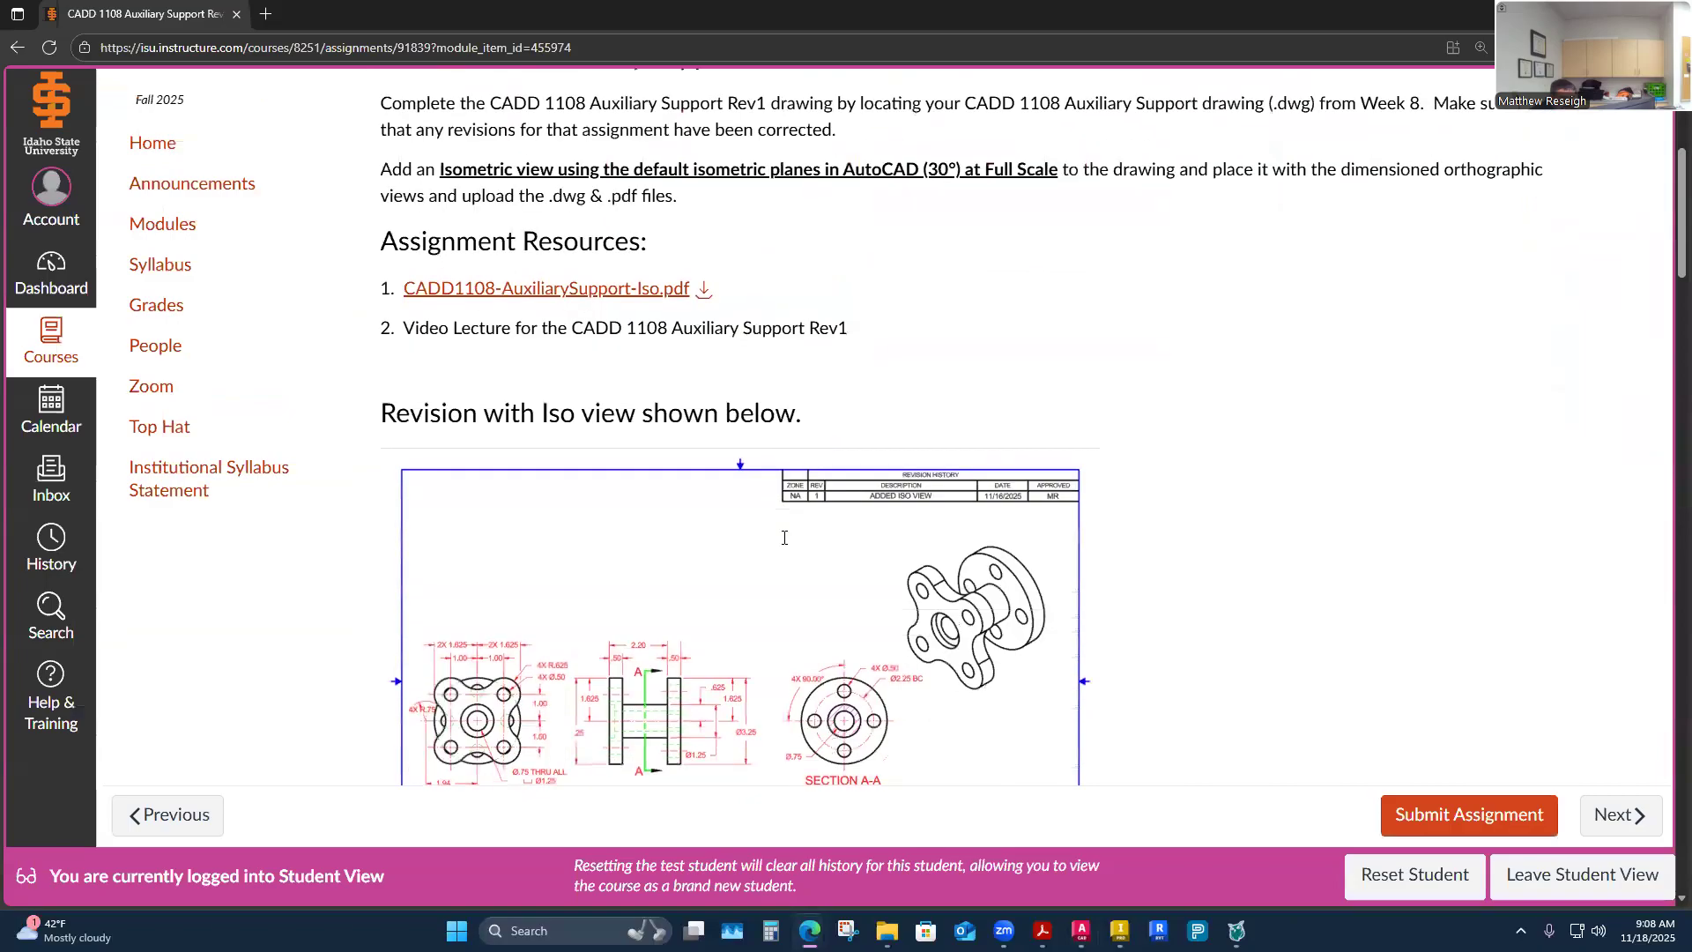
{"action": "scroll", "coordinate": [784, 538], "scroll_direction": "down", "scroll_amount": 3}
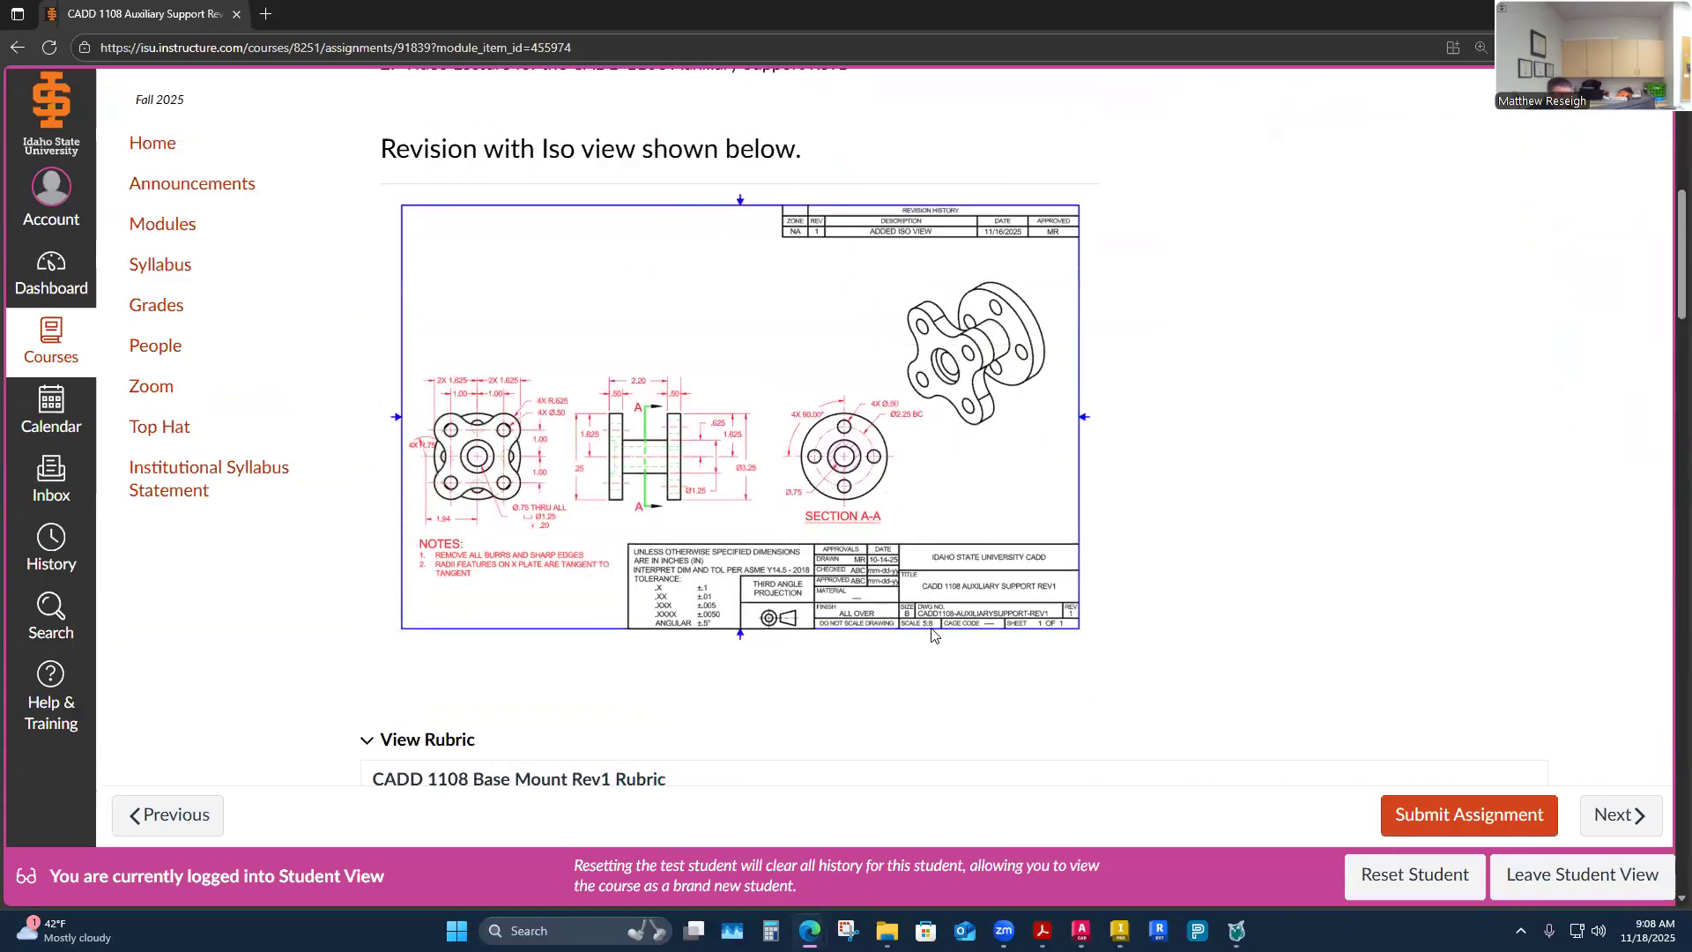